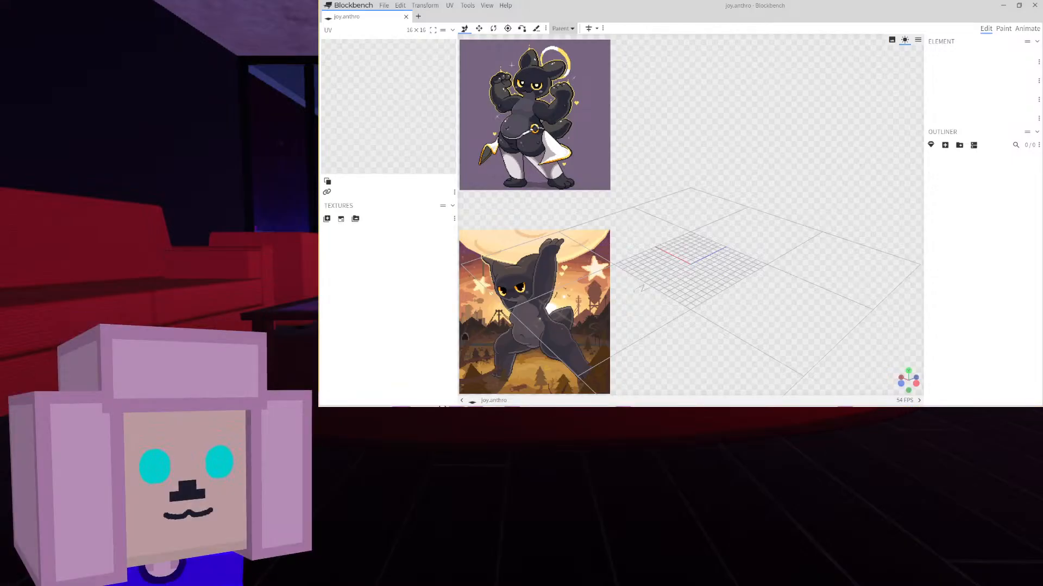
pyautogui.moveTo(542, 188); pyautogui.dragTo(598, 183)
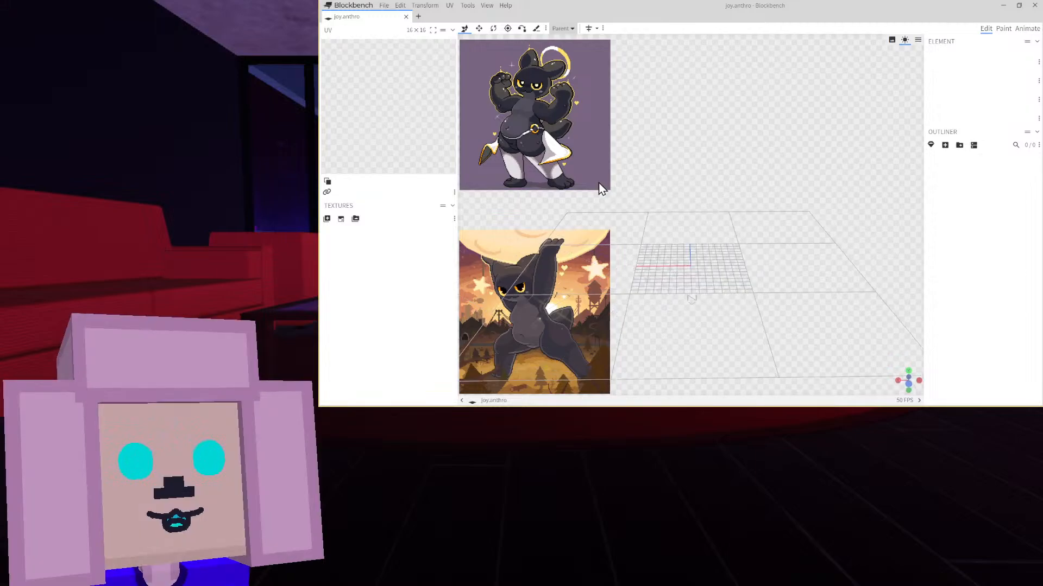
pyautogui.moveTo(716, 189)
pyautogui.mouseDown()
pyautogui.moveTo(787, 180)
pyautogui.moveTo(700, 201)
pyautogui.mouseUp()
pyautogui.moveTo(708, 268); pyautogui.dragTo(648, 275)
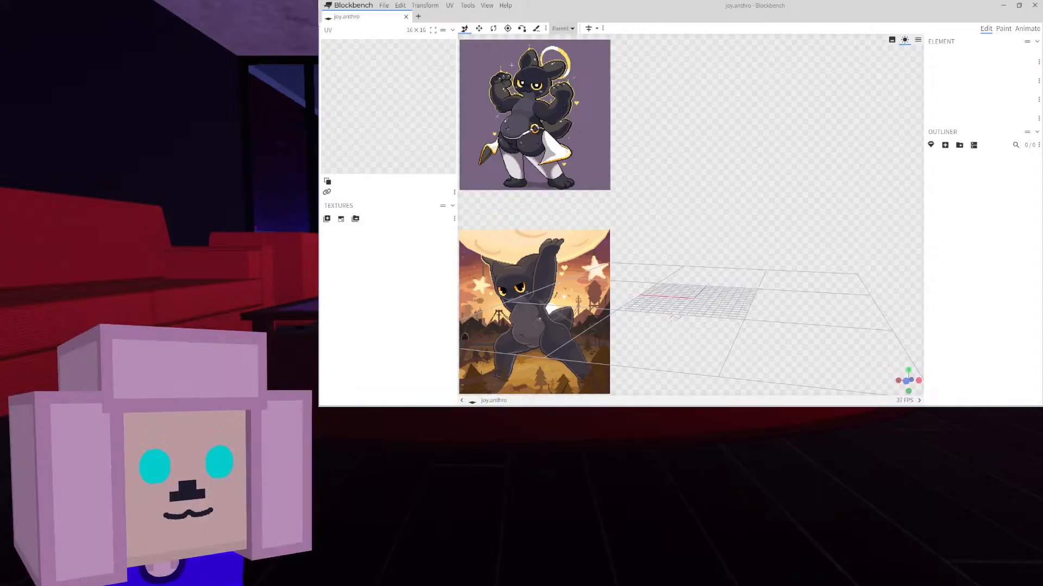
# Switch to Aseprite and bring the symmetry line of the blank Sprite-0001 canvas into view
pyautogui.hotkey('alt', 'Tab')
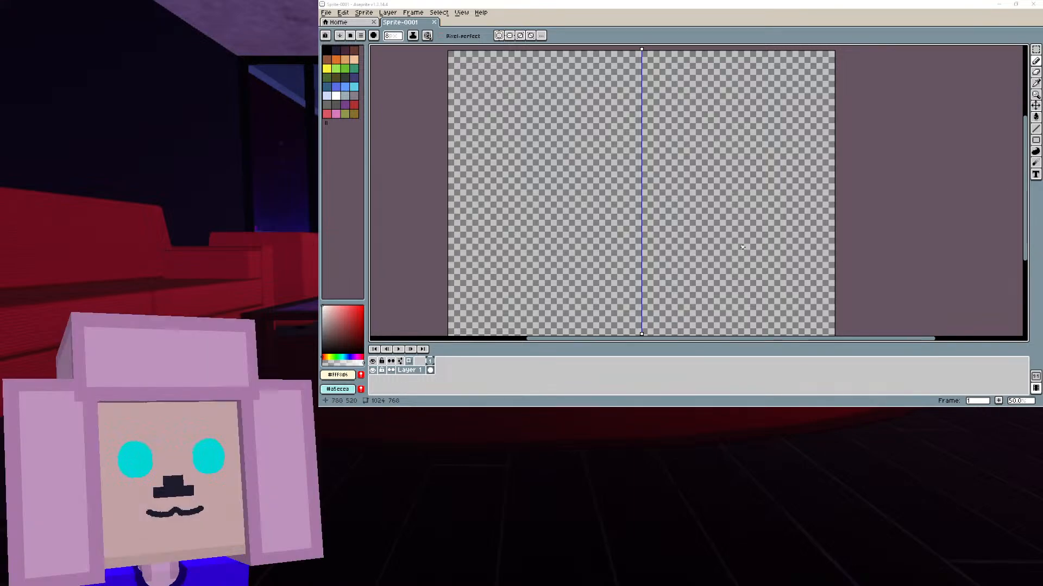
pyautogui.scroll(1, 678, 214)
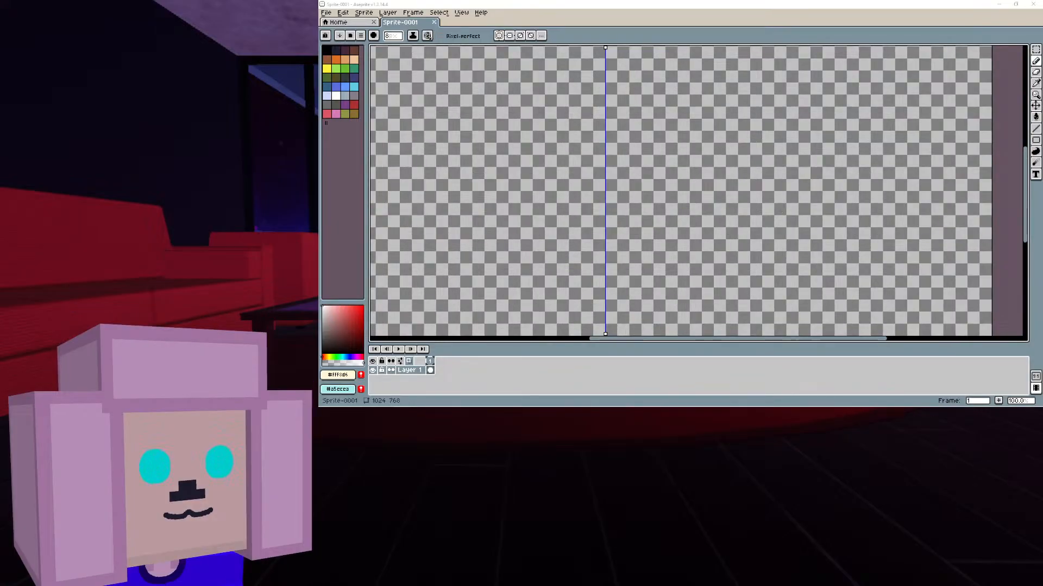
pyautogui.hotkey('alt', 'Tab')
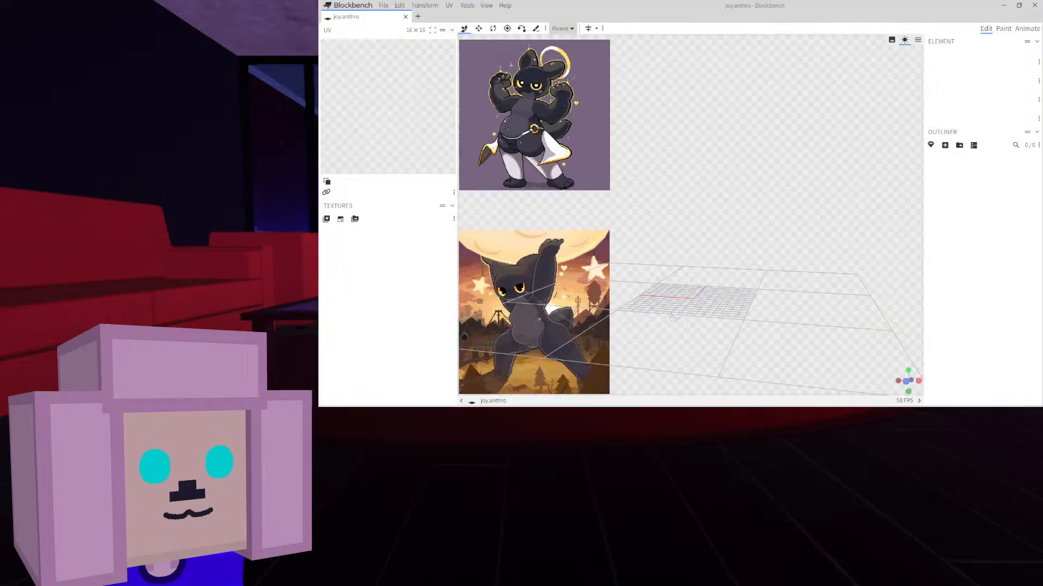
pyautogui.hotkey('alt', 'Tab')
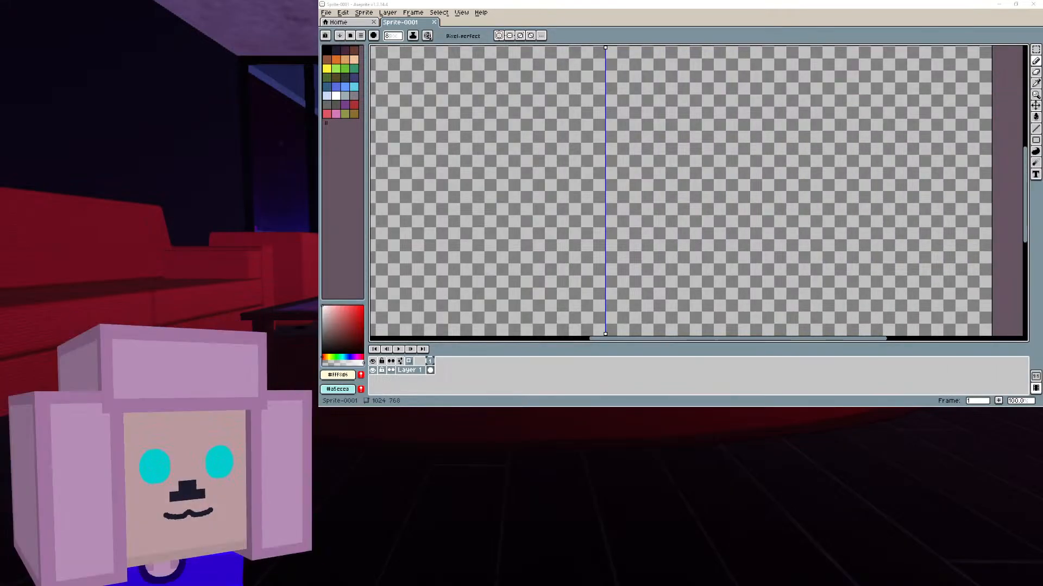
pyautogui.moveTo(634, 186); pyautogui.dragTo(703, 181, button='middle')
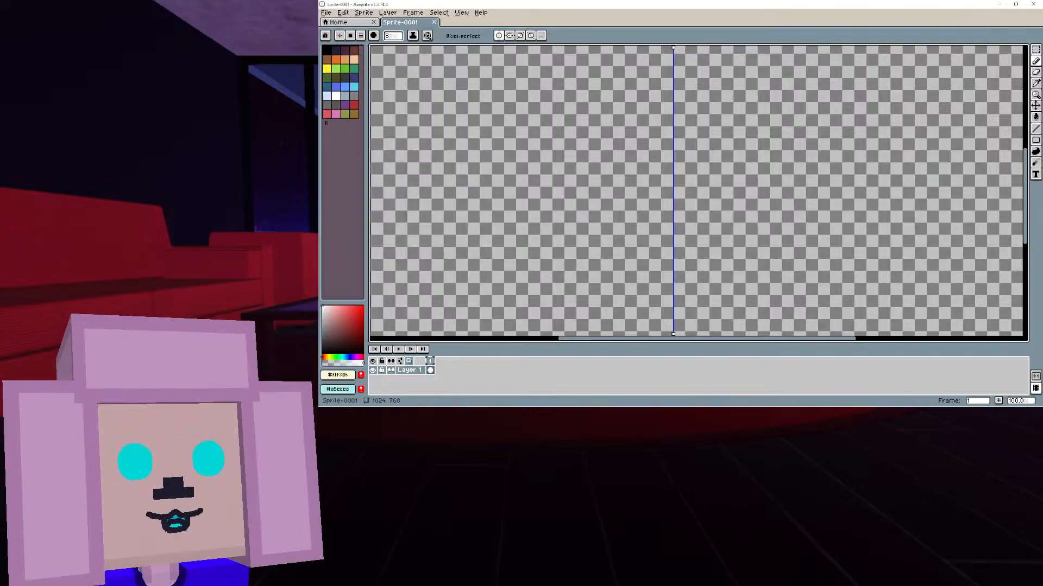
pyautogui.moveTo(790, 153); pyautogui.dragTo(812, 195, button='middle')
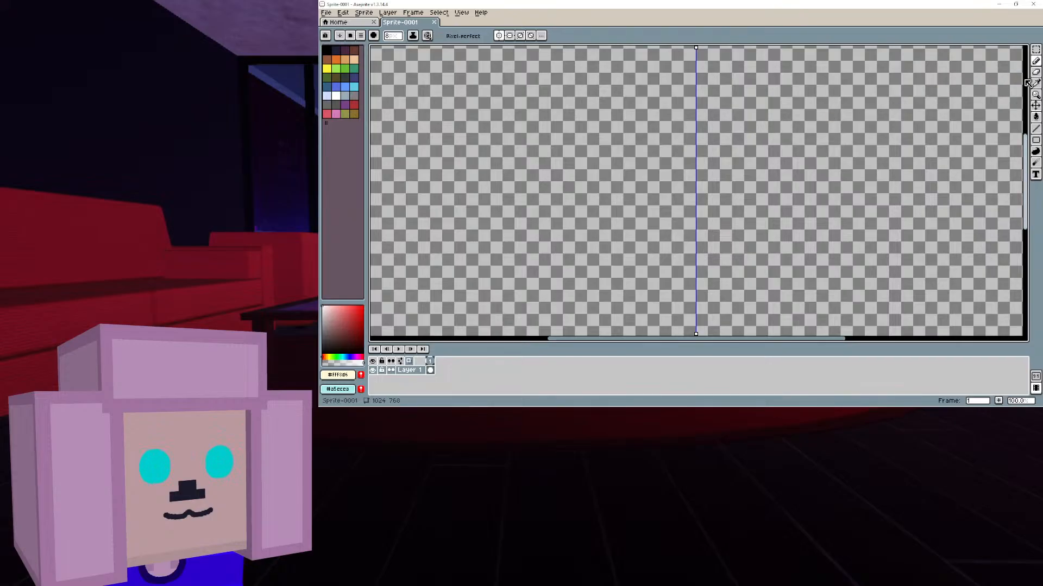
# Choose the dark navy palette colour and activate the Pencil tool near the upper part of the symmetry line
pyautogui.press('i')
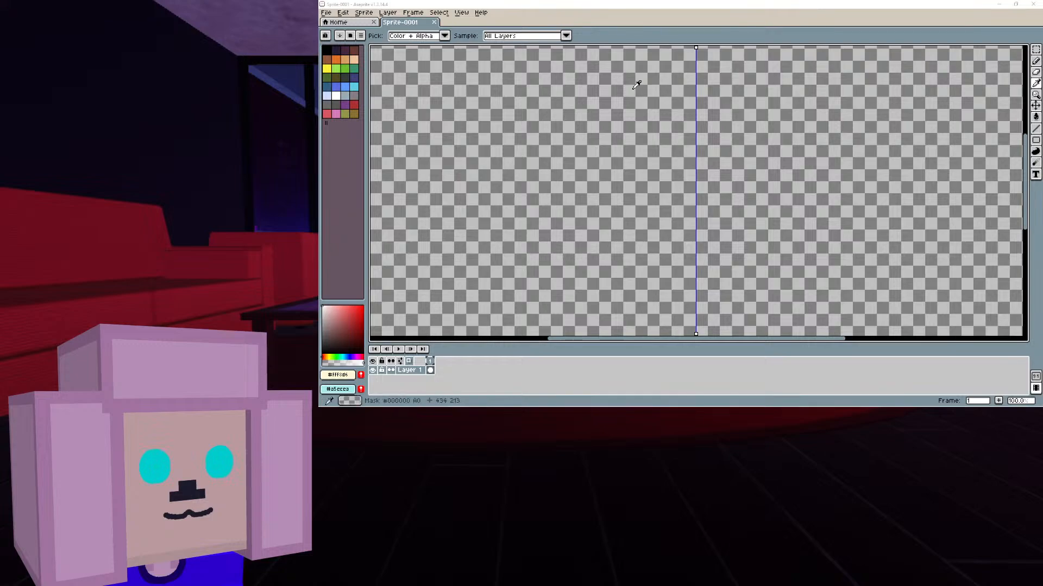
pyautogui.click(1035, 61)
pyautogui.click(1035, 85)
pyautogui.hscroll(3, 896, 130)
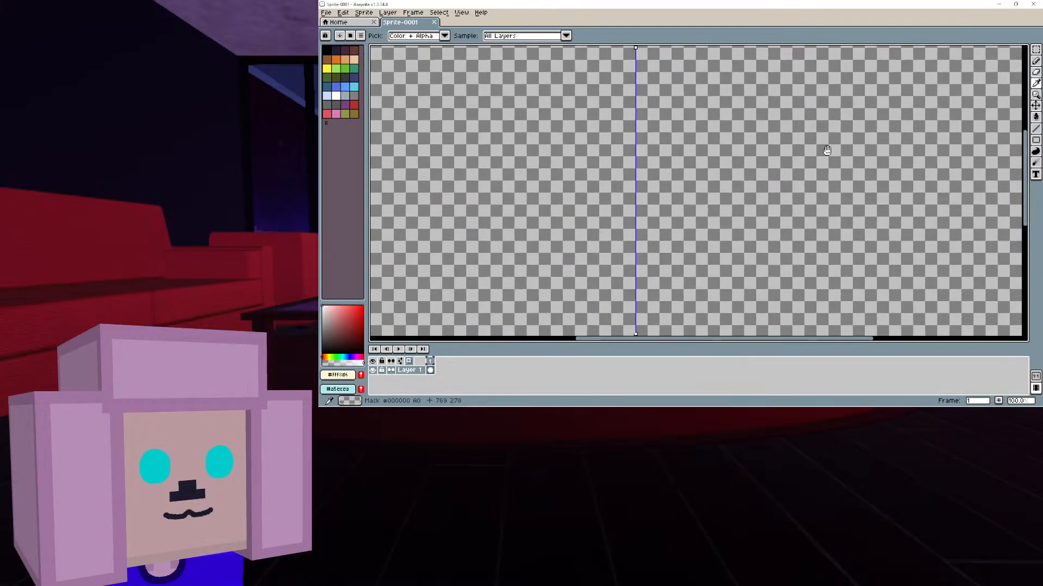
pyautogui.click(336, 51)
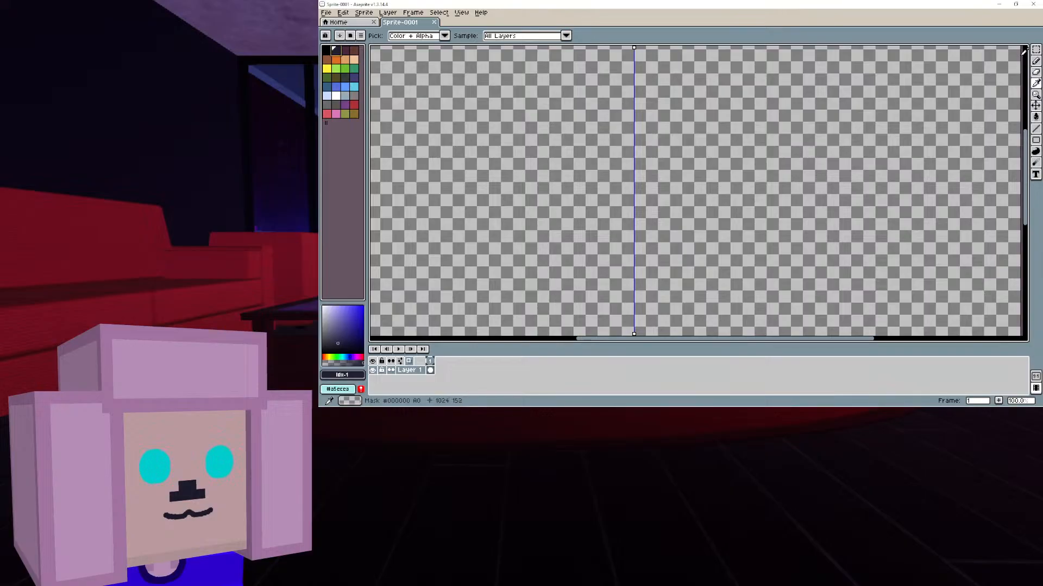
pyautogui.press('b')
pyautogui.moveTo(636, 77)
pyautogui.mouseDown(button='middle')
pyautogui.moveTo(662, 210)
pyautogui.moveTo(652, 226)
pyautogui.moveTo(652, 216)
pyautogui.mouseUp(button='middle')
pyautogui.scroll(1, 659, 198)
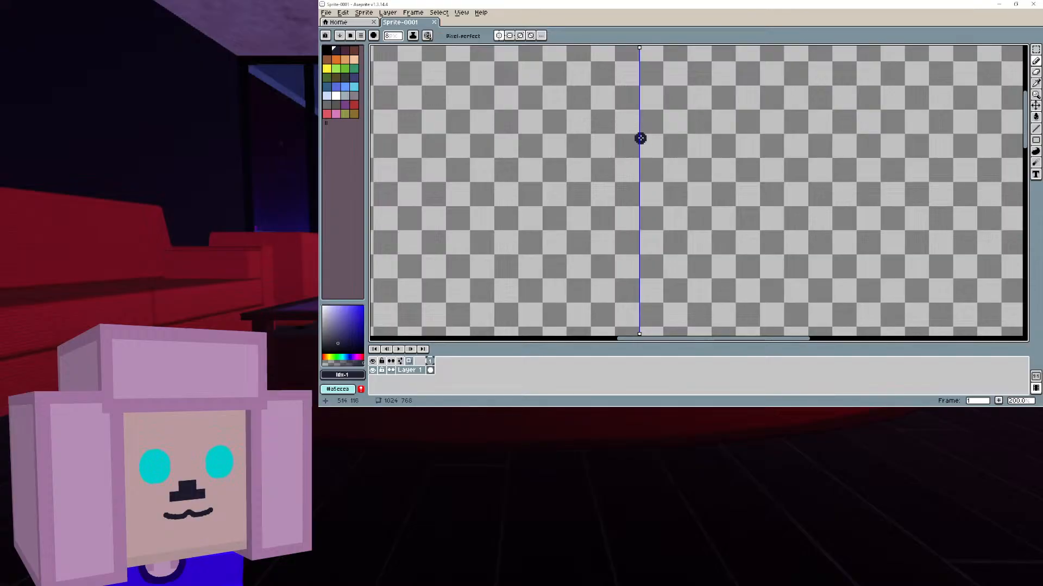
pyautogui.moveTo(639, 116)
pyautogui.mouseDown()
pyautogui.moveTo(740, 181)
pyautogui.moveTo(699, 275)
pyautogui.moveTo(660, 278)
pyautogui.mouseUp()
pyautogui.hotkey('ctrl', 'z')
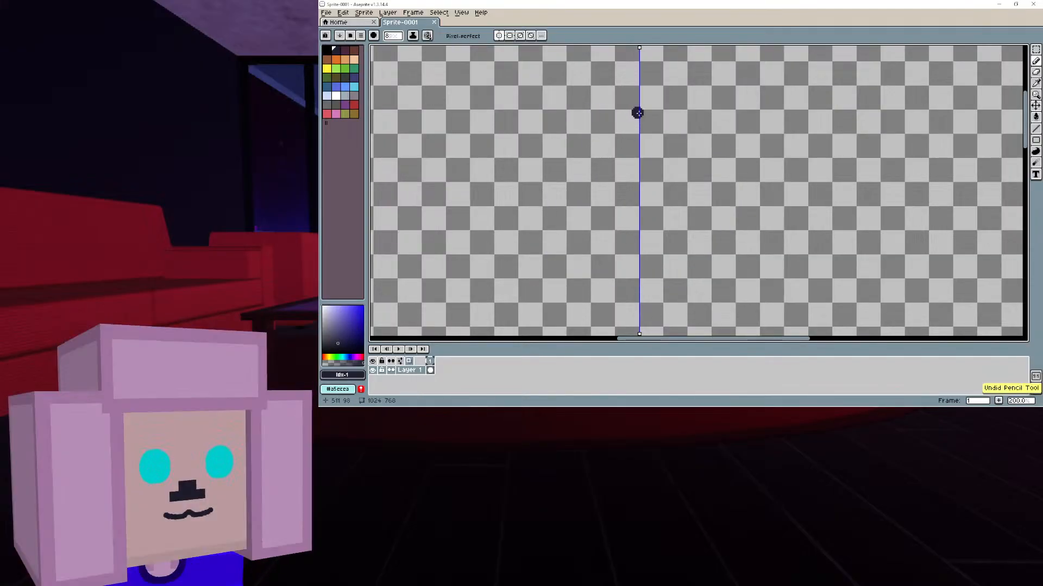
pyautogui.moveTo(635, 112)
pyautogui.mouseDown()
pyautogui.moveTo(593, 111)
pyautogui.moveTo(521, 173)
pyautogui.moveTo(518, 256)
pyautogui.moveTo(540, 291)
pyautogui.moveTo(608, 291)
pyautogui.mouseUp()
pyautogui.hotkey('ctrl', 'z')
# Draw the head outline symmetrically around the centre line, with a domed top, rounded cheeks and a flat bottom
pyautogui.moveTo(560, 150)
pyautogui.mouseDown()
pyautogui.moveTo(570, 306)
pyautogui.moveTo(639, 305)
pyautogui.mouseUp()
pyautogui.moveTo(656, 275); pyautogui.dragTo(624, 212, button='middle')
pyautogui.scroll(3, 624, 212)
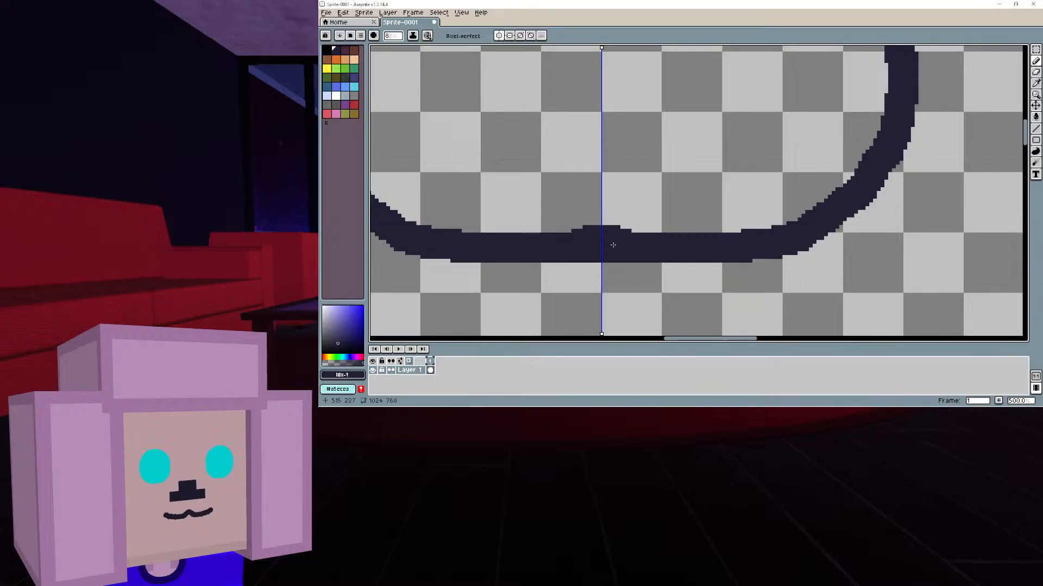
pyautogui.scroll(-3, 609, 195)
pyautogui.moveTo(610, 195); pyautogui.dragTo(611, 446, button='middle')
pyautogui.scroll(2, 624, 200)
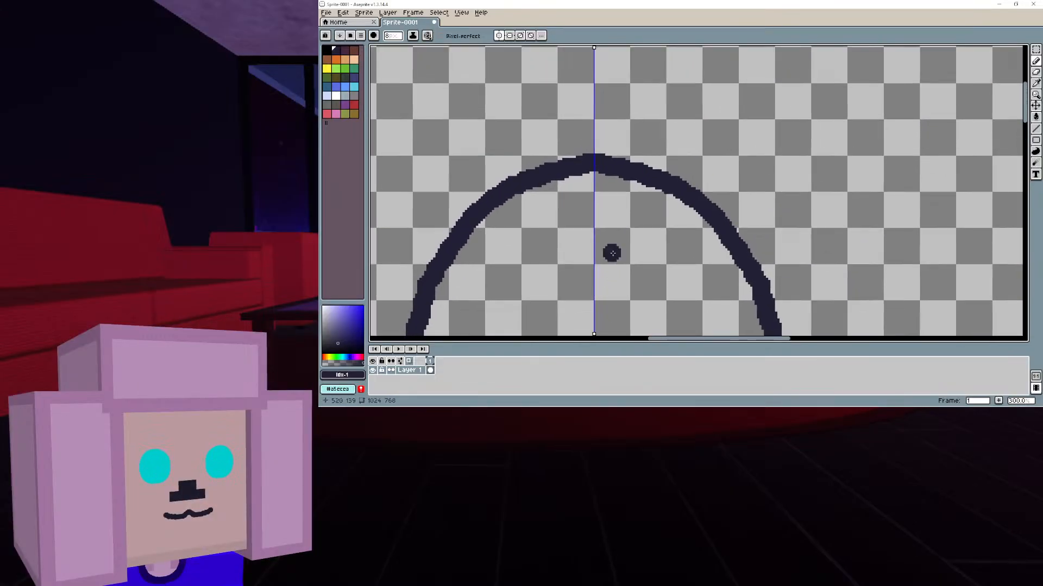
pyautogui.scroll(-4, 612, 253)
# Add one new layer above the head outline's layer and make it the active layer
pyautogui.moveTo(617, 183); pyautogui.dragTo(608, 250)
pyautogui.hotkey('ctrl', 'z')
pyautogui.hotkey('shift', 'n')
pyautogui.hotkey('shift', 'n')
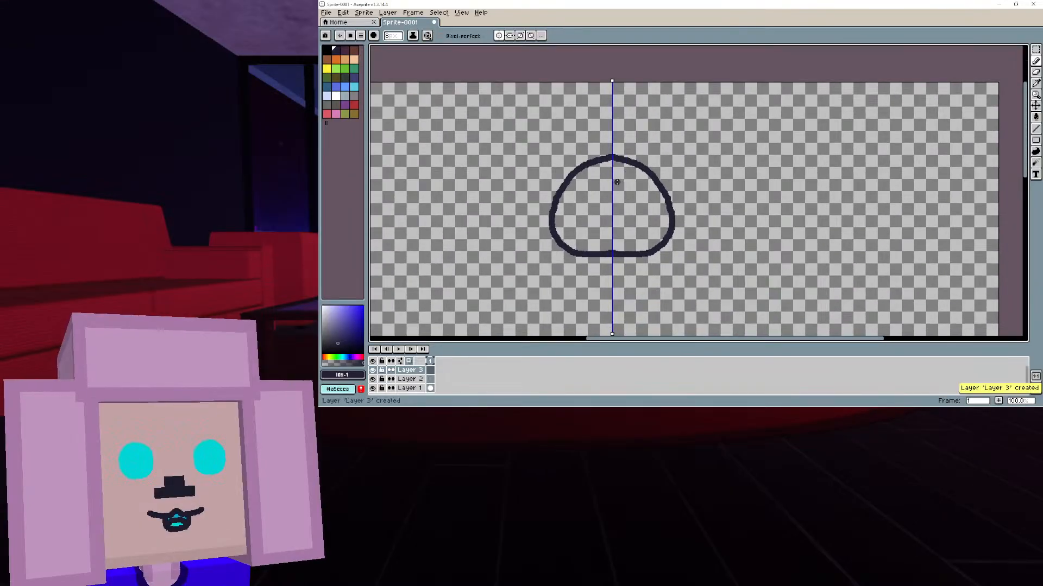
pyautogui.hotkey('ctrl', 'z')
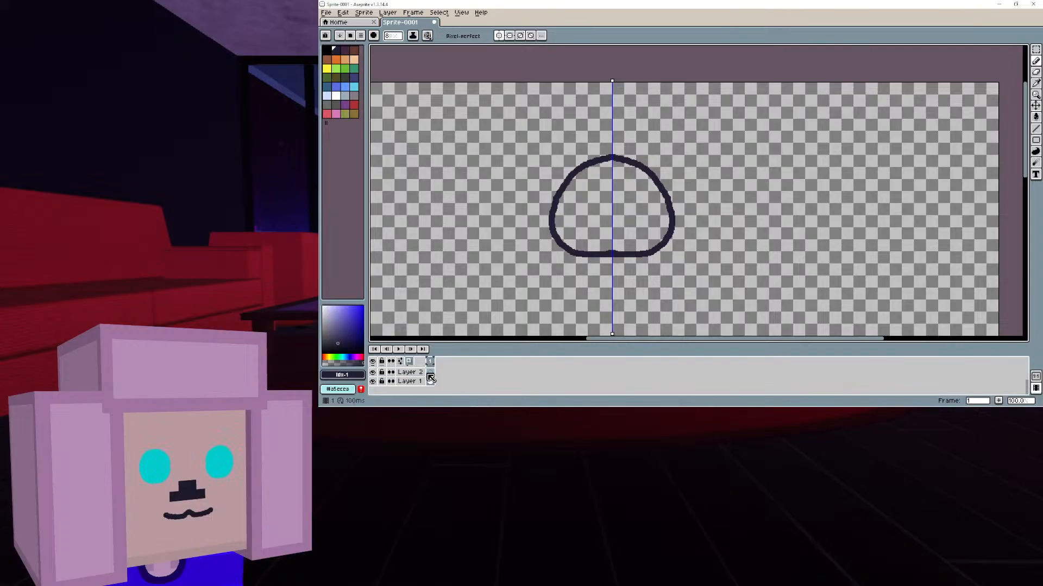
pyautogui.click(430, 372)
pyautogui.scroll(4, 637, 204)
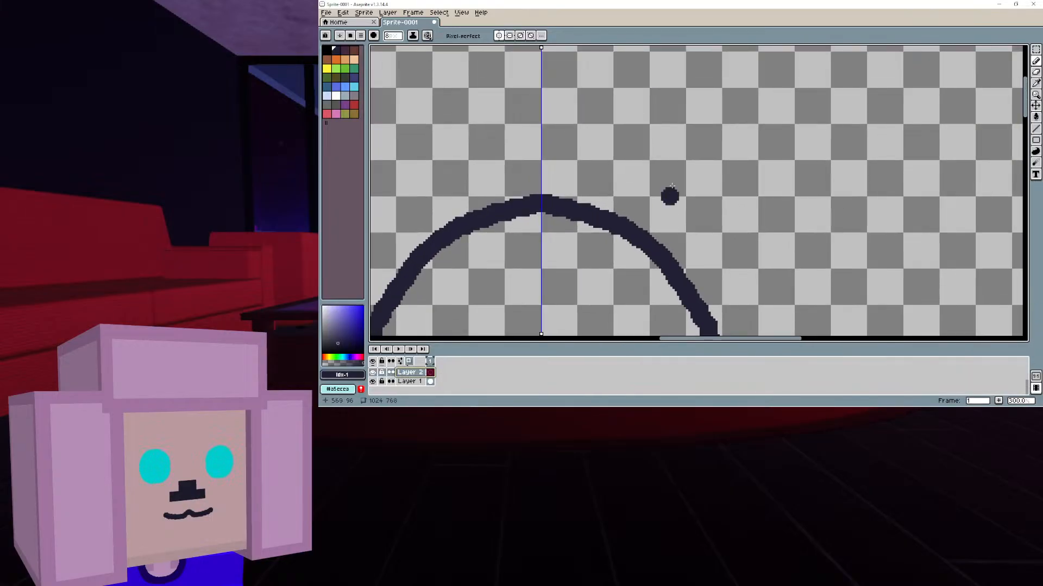
pyautogui.moveTo(614, 217)
pyautogui.mouseDown()
pyautogui.moveTo(682, 107)
pyautogui.moveTo(751, 93)
pyautogui.moveTo(730, 285)
pyautogui.moveTo(700, 300)
pyautogui.mouseUp()
pyautogui.moveTo(700, 300); pyautogui.dragTo(817, 214, button='middle')
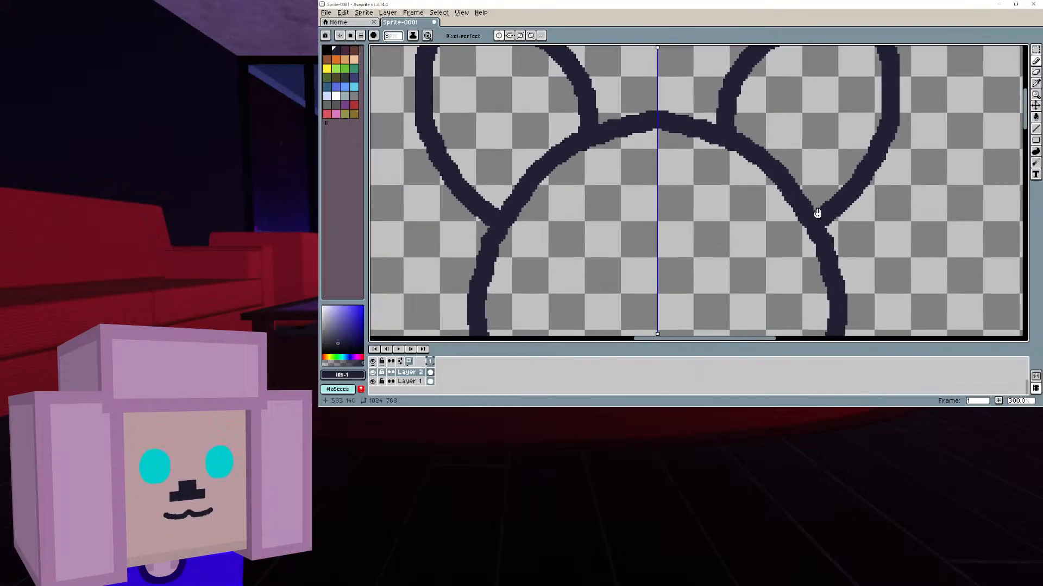
pyautogui.scroll(-1, 817, 214)
pyautogui.moveTo(731, 142); pyautogui.dragTo(699, 140, button='middle')
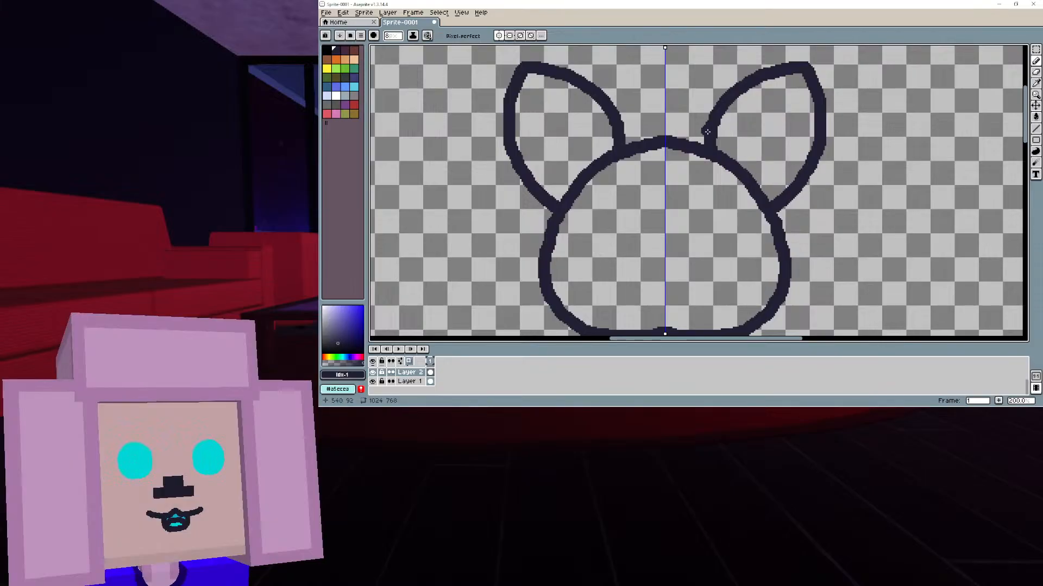
pyautogui.hotkey('ctrl', 'z')
# Draw the curved inner edges of both ears, rising outward from the top of the head
pyautogui.moveTo(711, 153)
pyautogui.mouseDown()
pyautogui.moveTo(747, 109)
pyautogui.moveTo(805, 88)
pyautogui.moveTo(817, 212)
pyautogui.moveTo(785, 234)
pyautogui.mouseUp()
pyautogui.hotkey('ctrl', 'z')
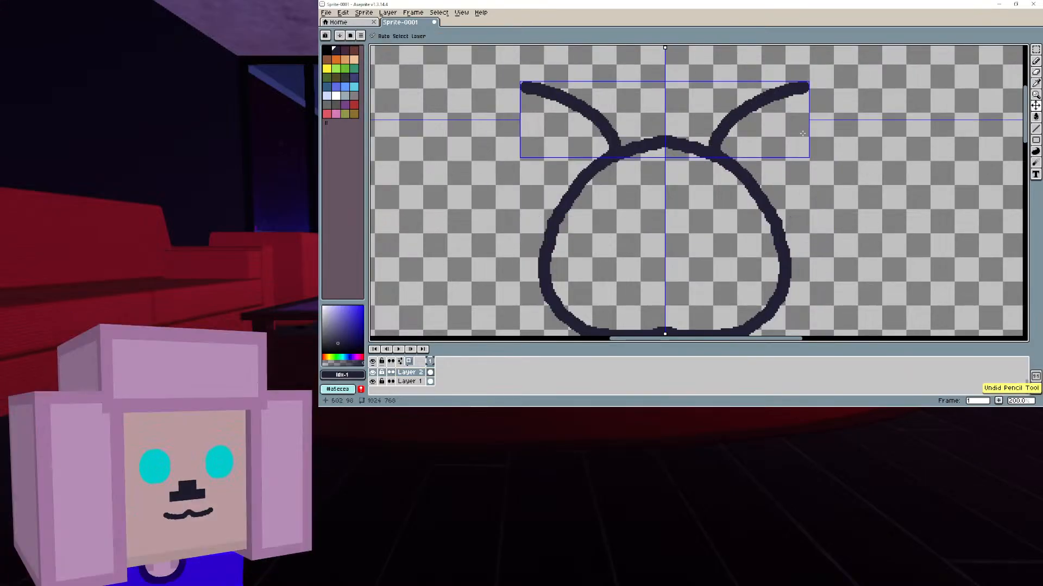
pyautogui.moveTo(804, 87)
pyautogui.mouseDown()
pyautogui.moveTo(809, 142)
pyautogui.moveTo(774, 202)
pyautogui.mouseUp()
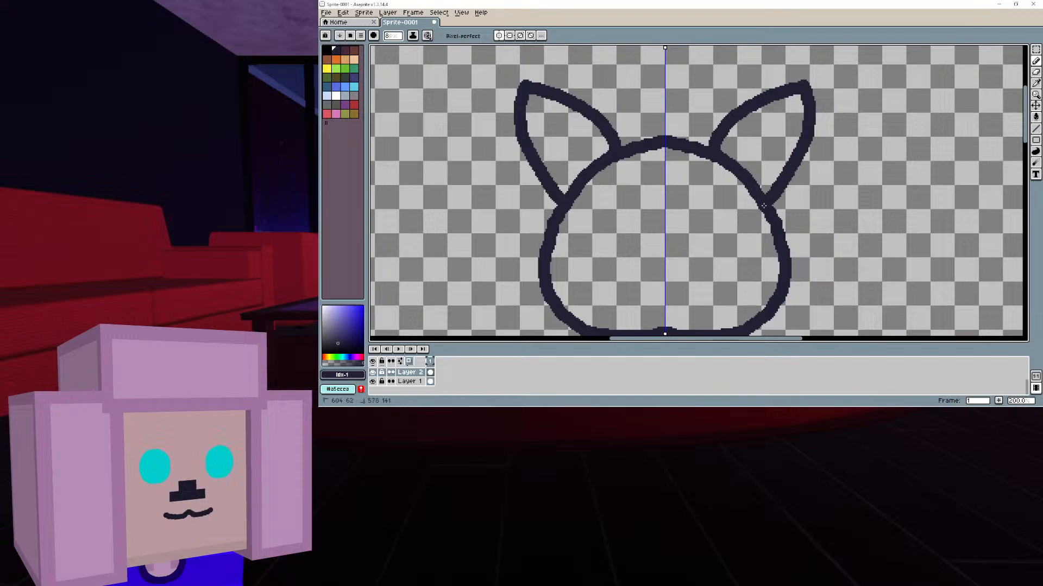
pyautogui.hotkey('ctrl', 'z')
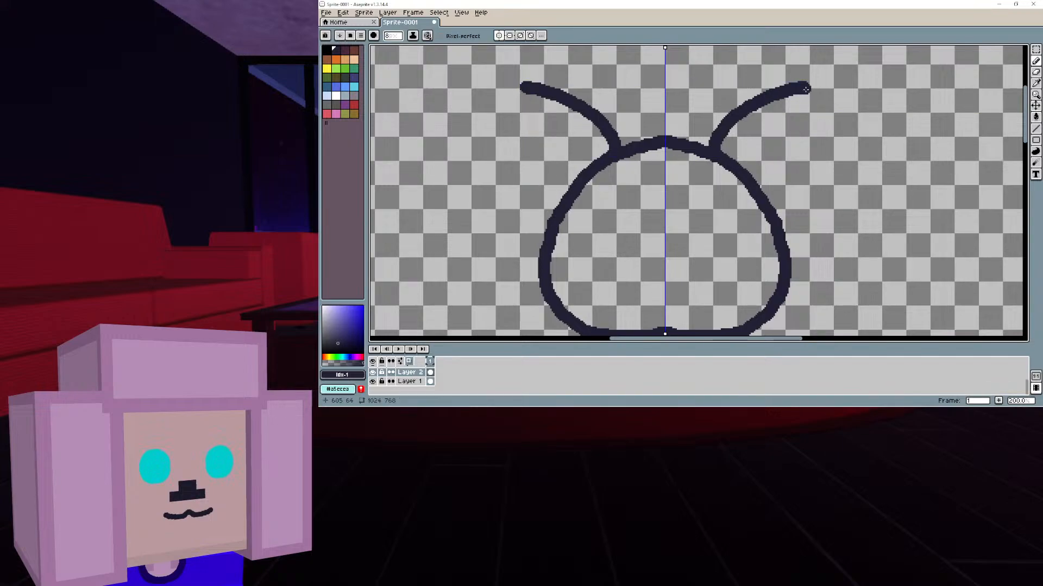
pyautogui.moveTo(805, 90)
pyautogui.mouseDown()
pyautogui.moveTo(809, 142)
pyautogui.moveTo(771, 209)
pyautogui.mouseUp()
pyautogui.hotkey('ctrl', 'z')
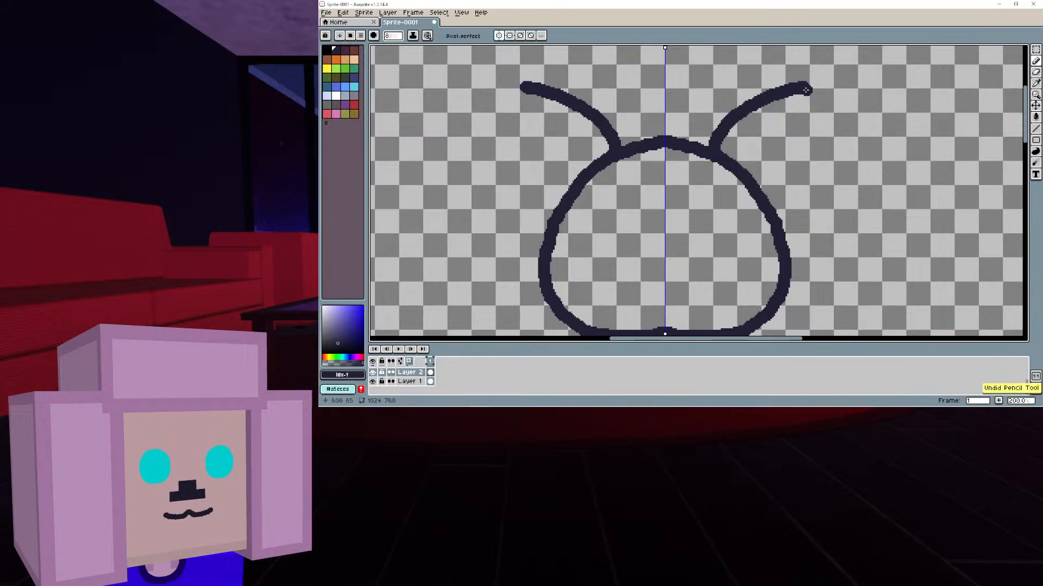
pyautogui.moveTo(806, 87)
pyautogui.mouseDown()
pyautogui.moveTo(816, 138)
pyautogui.moveTo(805, 201)
pyautogui.mouseUp()
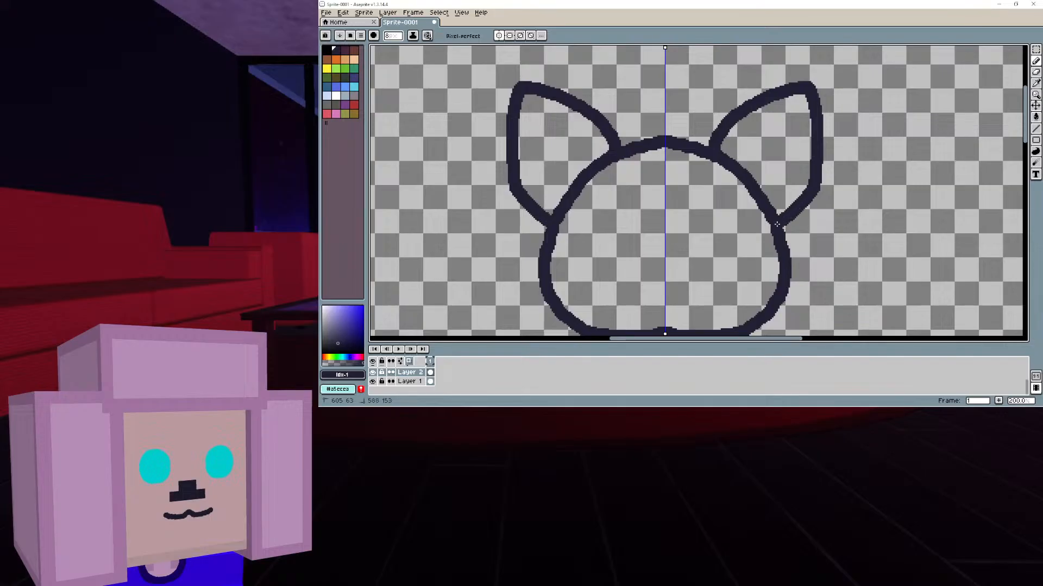
pyautogui.moveTo(771, 224); pyautogui.dragTo(777, 202, button='middle')
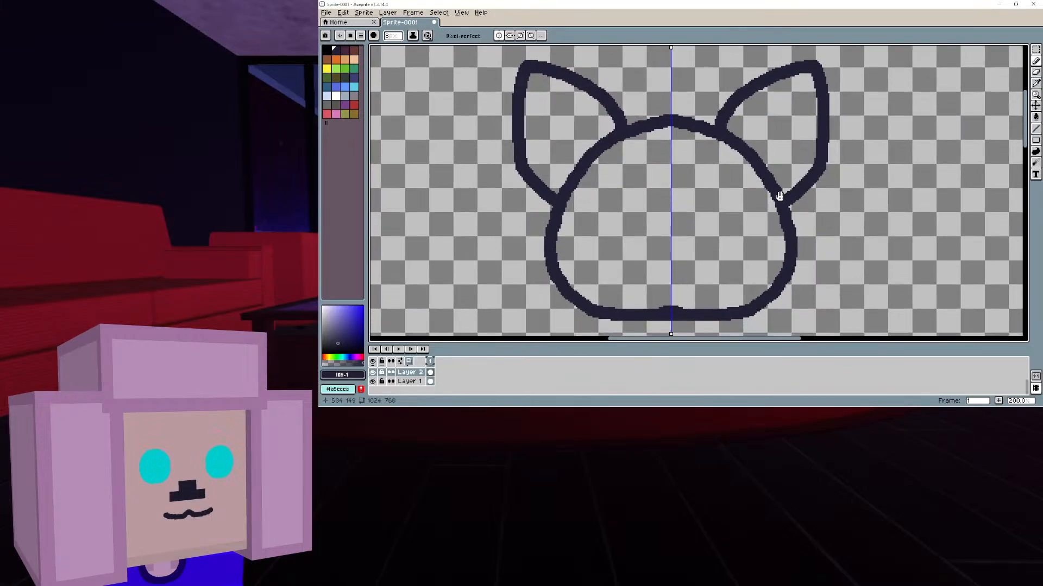
pyautogui.hotkey('ctrl', 'z')
pyautogui.moveTo(773, 188); pyautogui.dragTo(806, 147)
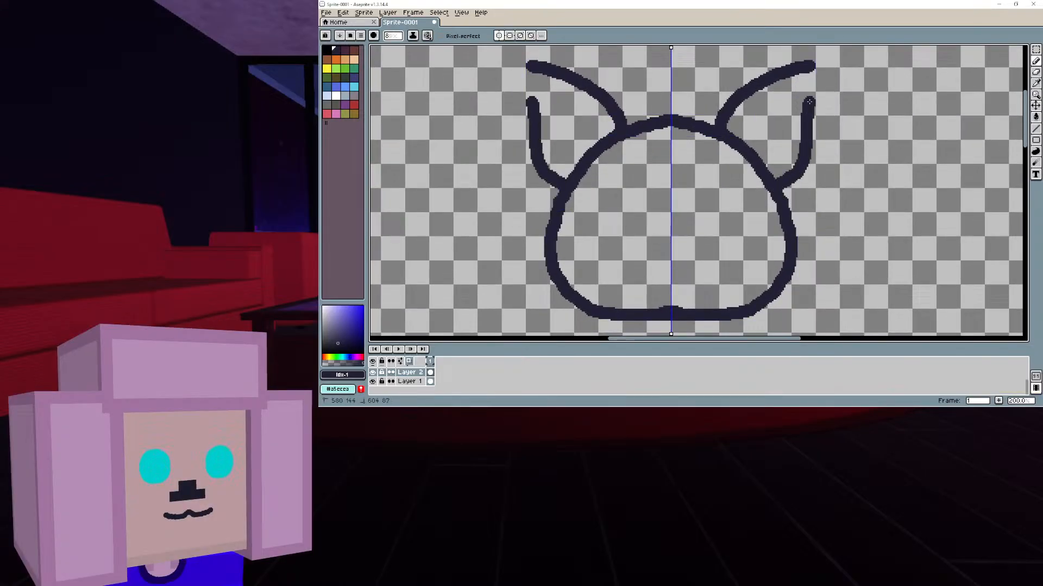
pyautogui.hotkey('ctrl', 'z')
# Close both ears with rounded outer edges running from the tips down to the sides of the head
pyautogui.moveTo(809, 70); pyautogui.dragTo(808, 185)
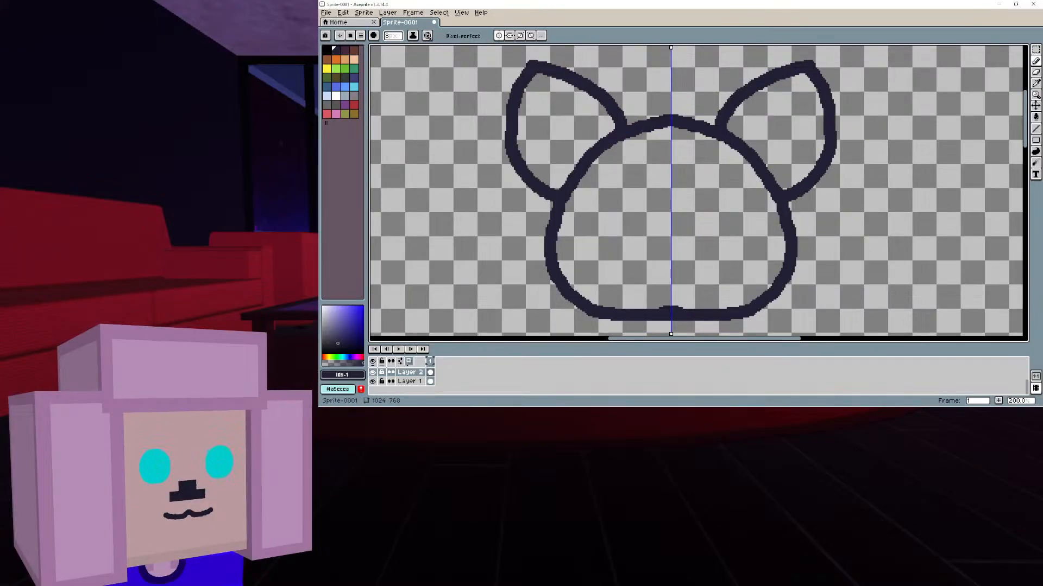
pyautogui.moveTo(808, 180); pyautogui.dragTo(811, 139, button='middle')
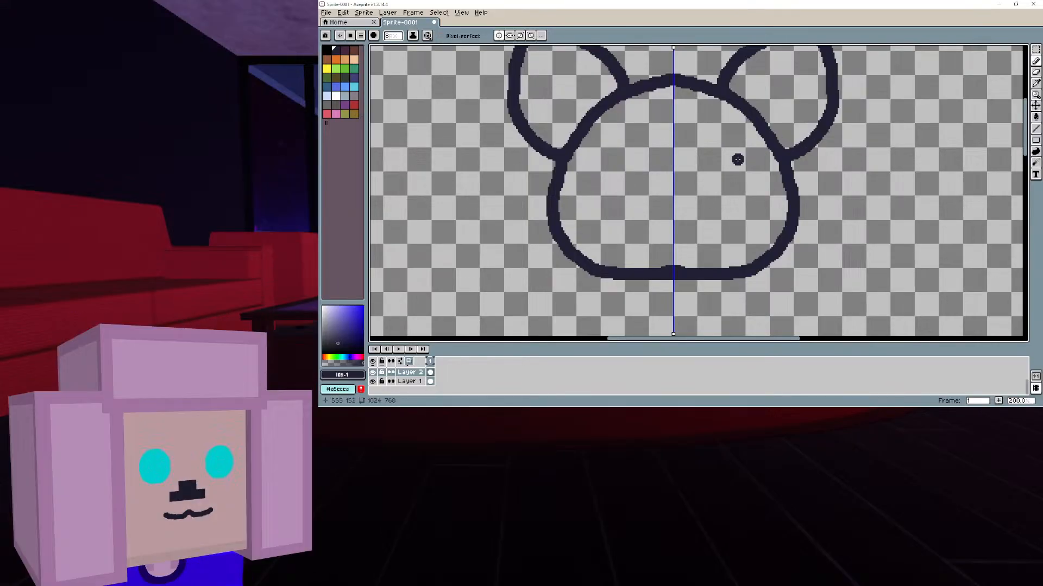
# Set the Pencil colour to the palette's bright yellow for the eyes
pyautogui.scroll(1, 738, 159)
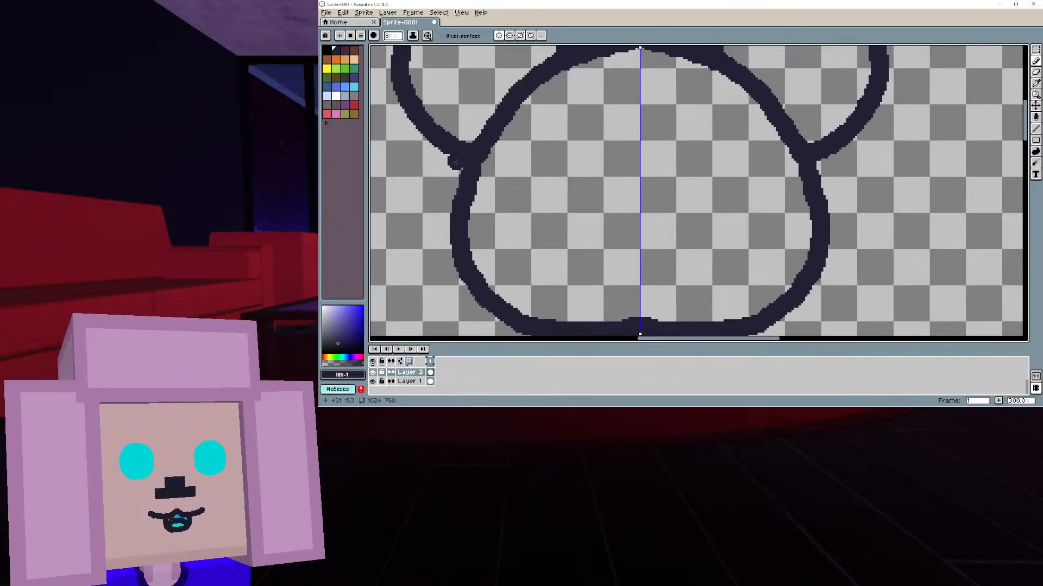
pyautogui.click(326, 69)
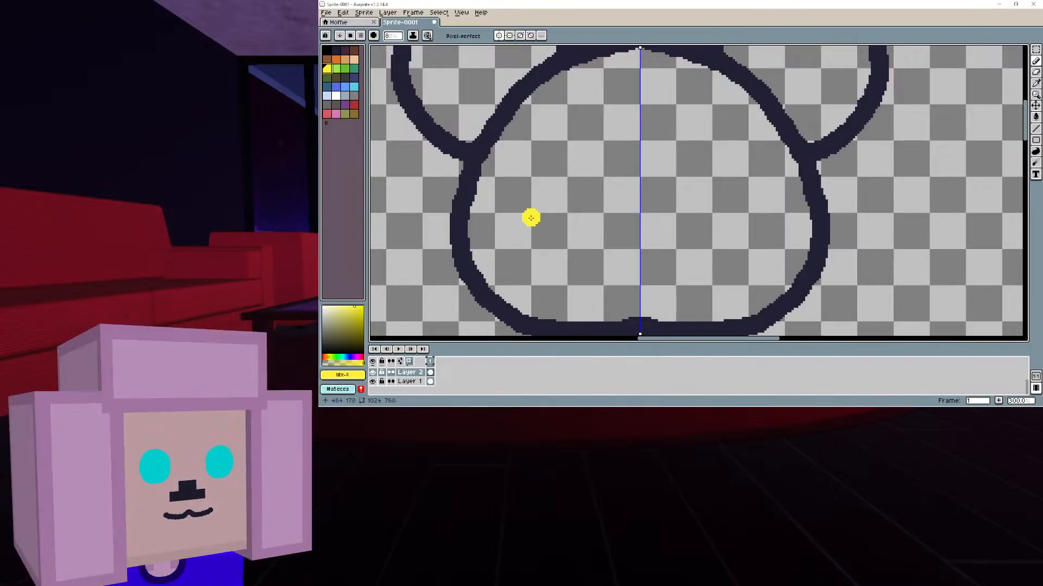
pyautogui.moveTo(522, 190)
pyautogui.mouseDown()
pyautogui.moveTo(529, 247)
pyautogui.moveTo(589, 234)
pyautogui.moveTo(605, 185)
pyautogui.moveTo(592, 267)
pyautogui.moveTo(524, 234)
pyautogui.moveTo(521, 182)
pyautogui.moveTo(544, 243)
pyautogui.moveTo(594, 243)
pyautogui.moveTo(608, 216)
pyautogui.moveTo(599, 191)
pyautogui.mouseUp()
pyautogui.hotkey('ctrl', 'z')
pyautogui.hotkey('ctrl', 'z')
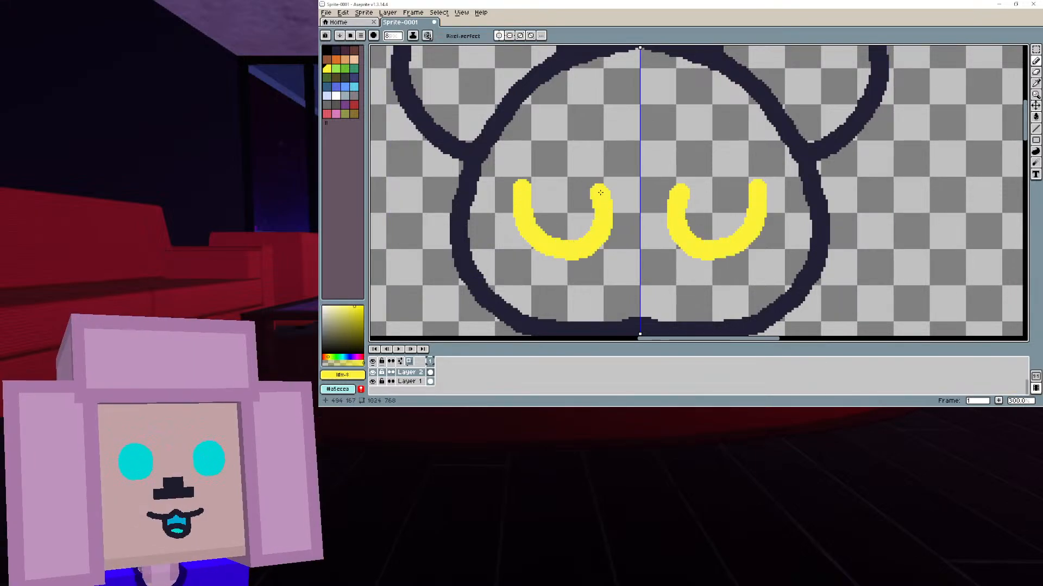
pyautogui.moveTo(600, 191); pyautogui.dragTo(631, 162, button='middle')
pyautogui.scroll(3, 630, 162)
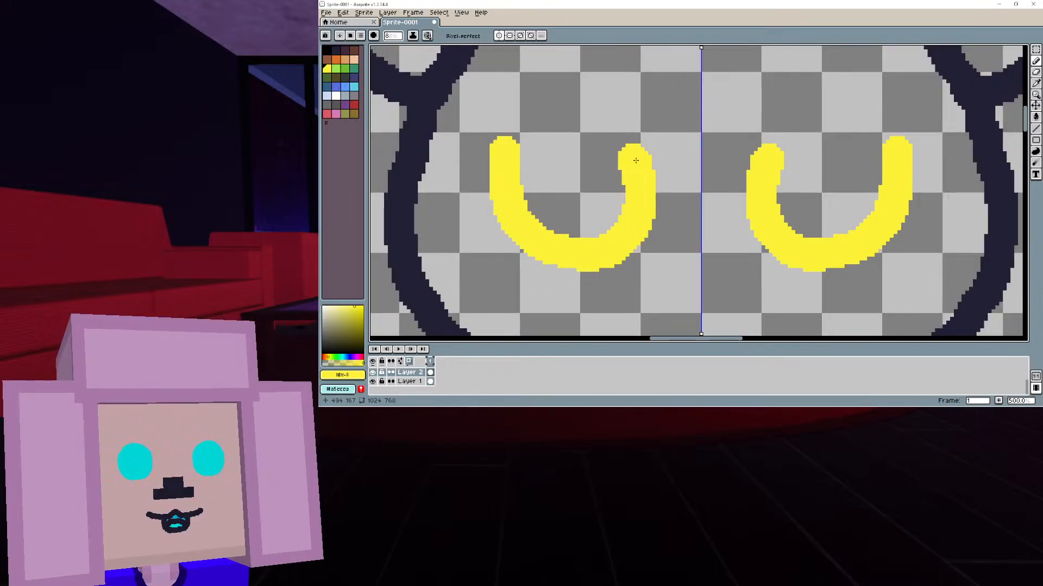
pyautogui.hotkey('ctrl', 'z')
pyautogui.moveTo(585, 244)
pyautogui.mouseDown()
pyautogui.moveTo(525, 233)
pyautogui.moveTo(568, 128)
pyautogui.moveTo(630, 174)
pyautogui.moveTo(577, 245)
pyautogui.moveTo(511, 229)
pyautogui.moveTo(498, 146)
pyautogui.moveTo(622, 154)
pyautogui.moveTo(619, 241)
pyautogui.moveTo(591, 250)
pyautogui.mouseUp()
pyautogui.hotkey('ctrl', 'z')
pyautogui.hotkey('ctrl', 'z')
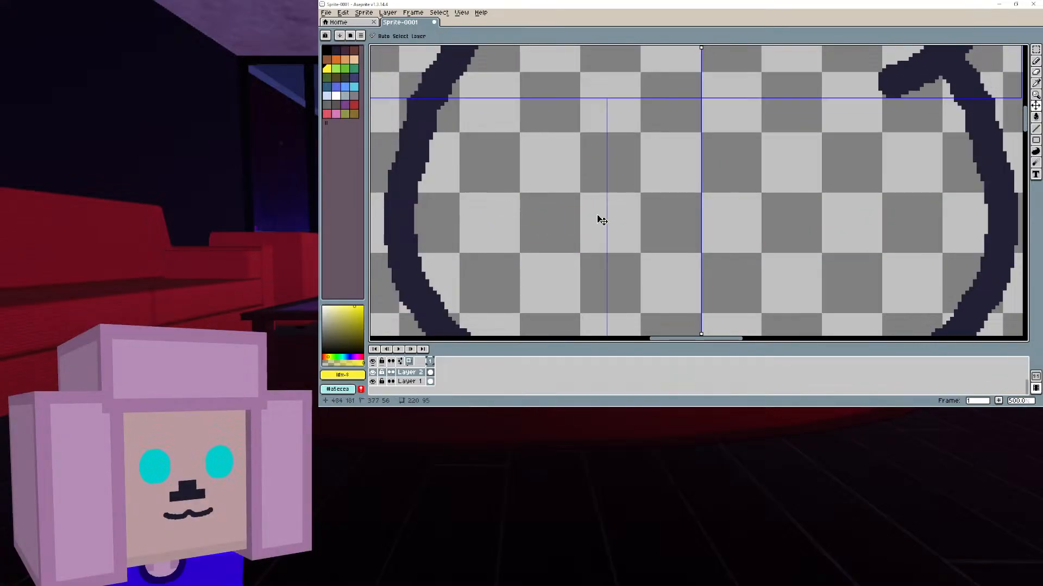
# Draw thick yellow rounded eye outlines, mirrored on both sides of the centre line inside the head
pyautogui.click(607, 214)
pyautogui.moveTo(605, 241)
pyautogui.mouseDown()
pyautogui.moveTo(480, 204)
pyautogui.moveTo(584, 143)
pyautogui.moveTo(632, 222)
pyautogui.moveTo(604, 240)
pyautogui.moveTo(516, 239)
pyautogui.moveTo(535, 151)
pyautogui.moveTo(619, 169)
pyautogui.moveTo(601, 255)
pyautogui.moveTo(523, 240)
pyautogui.mouseUp()
pyautogui.hotkey('ctrl', 'z')
pyautogui.scroll(-1, 607, 253)
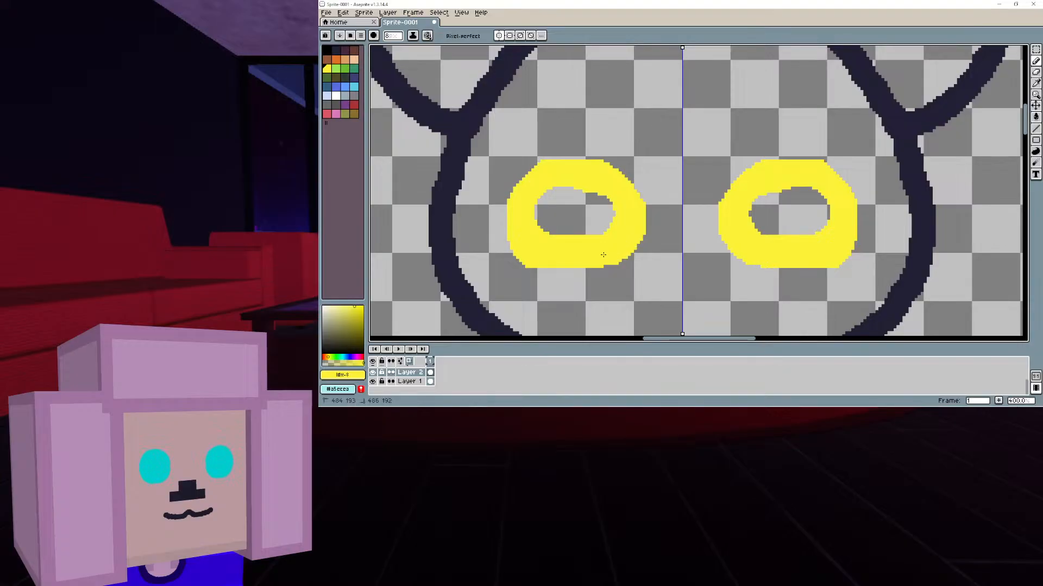
# Fill the hollow centres of both eye outlines with solid bright yellow
pyautogui.moveTo(606, 235)
pyautogui.mouseDown()
pyautogui.moveTo(543, 228)
pyautogui.moveTo(559, 210)
pyautogui.moveTo(613, 217)
pyautogui.moveTo(546, 198)
pyautogui.mouseUp()
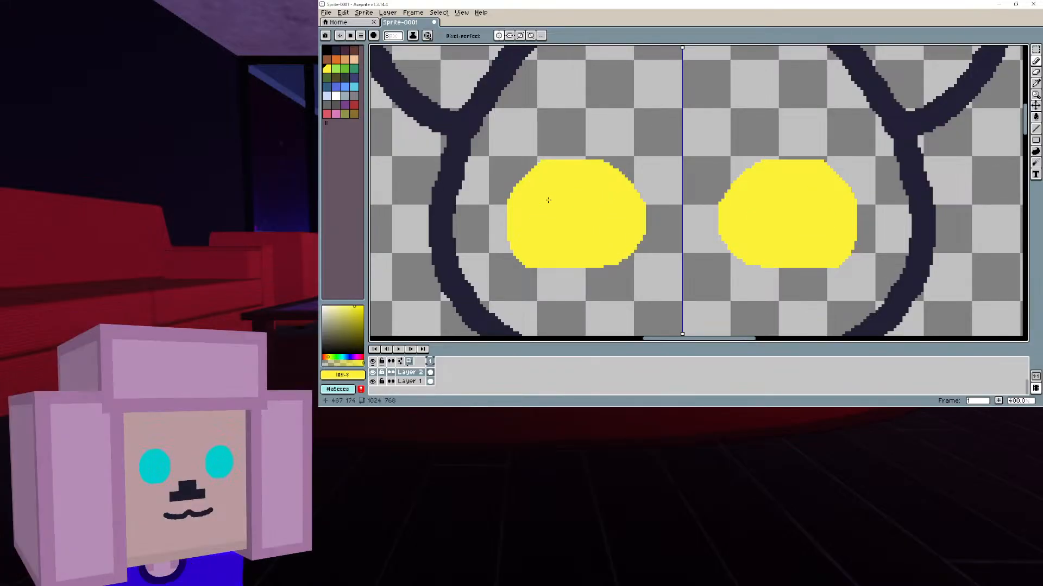
pyautogui.scroll(-2, 673, 252)
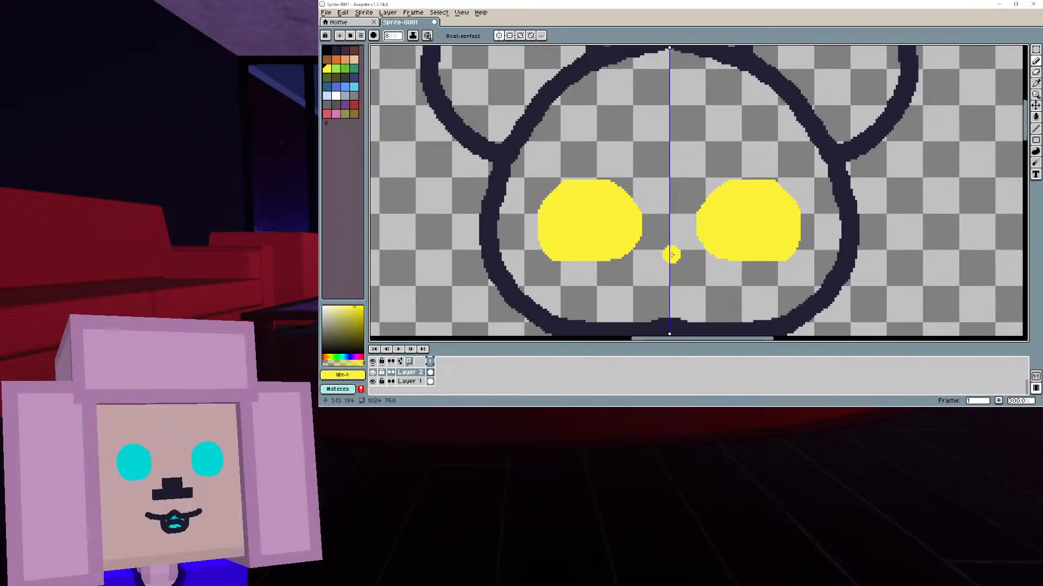
pyautogui.moveTo(673, 252); pyautogui.dragTo(665, 228, button='middle')
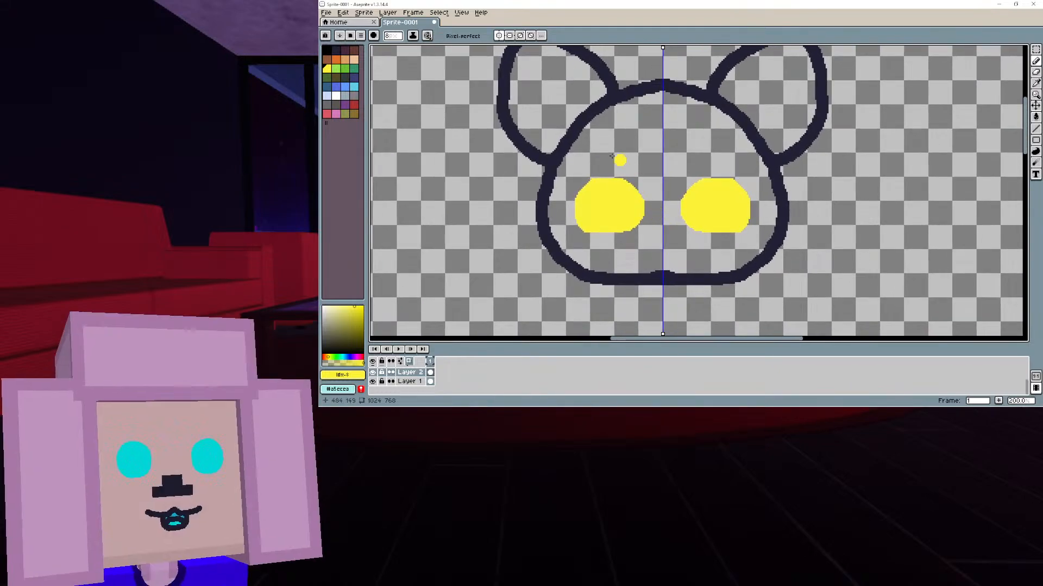
pyautogui.keyDown('shift'); pyautogui.click(521, 169); pyautogui.keyUp('shift')
pyautogui.hotkey('ctrl', 'z')
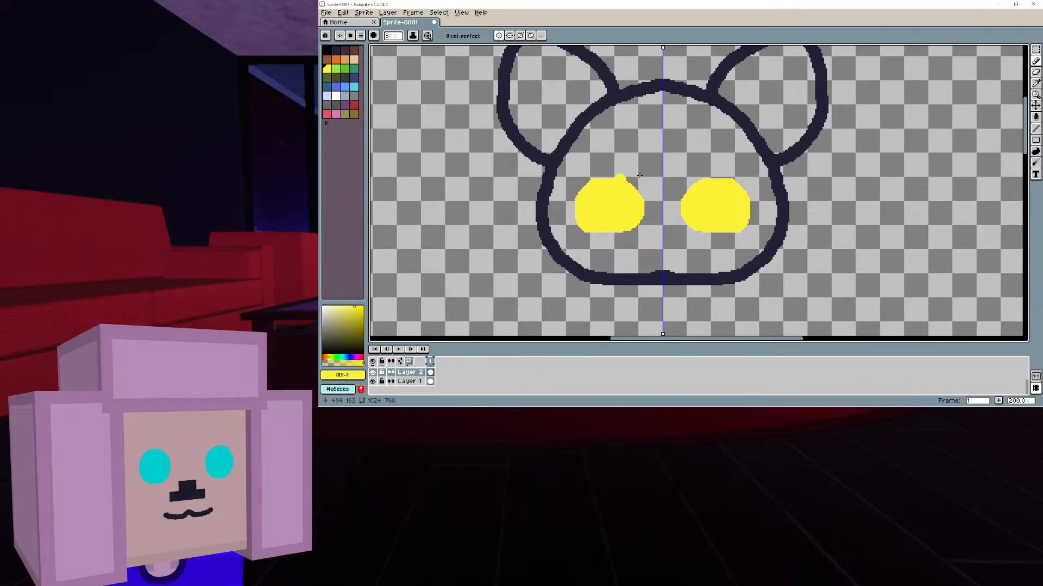
# Select both yellow eyes with a rectangular marquee, move them higher in the head centred on the symmetry line, and deselect
pyautogui.click(1035, 49)
pyautogui.moveTo(678, 167)
pyautogui.mouseDown()
pyautogui.moveTo(731, 229)
pyautogui.moveTo(728, 199)
pyautogui.mouseUp()
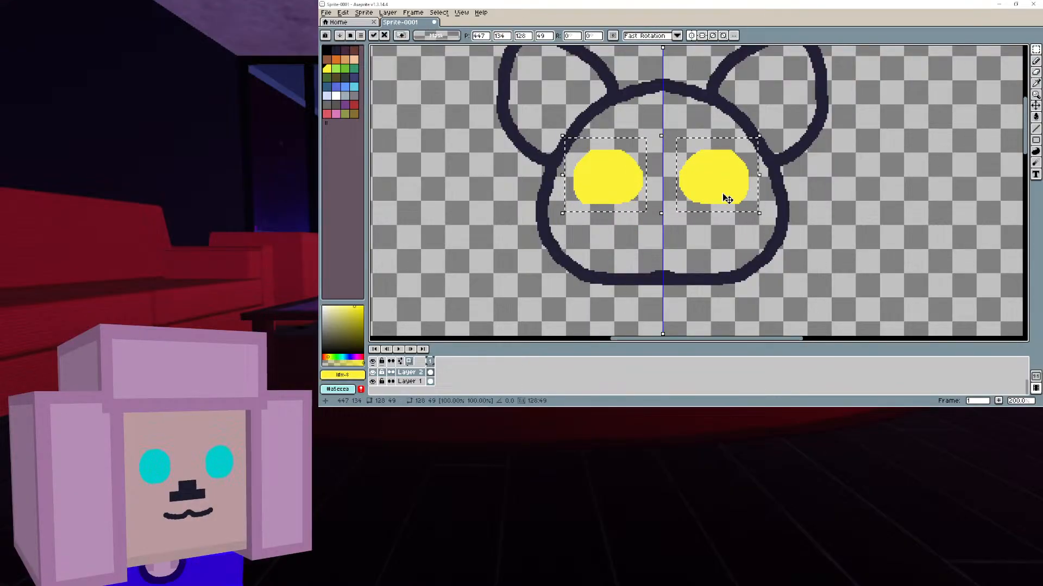
pyautogui.scroll(3, 728, 200)
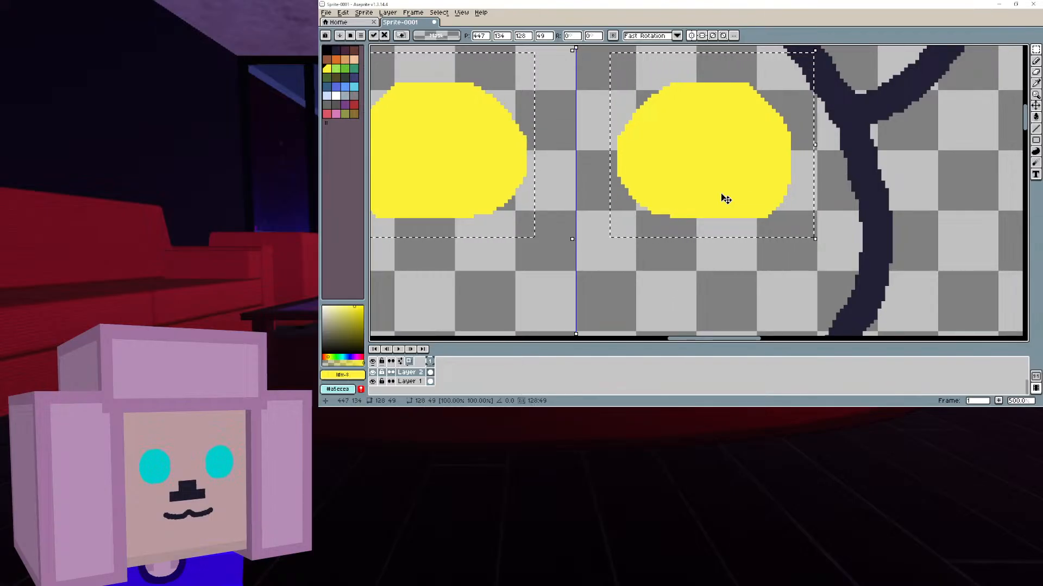
pyautogui.press('Left')
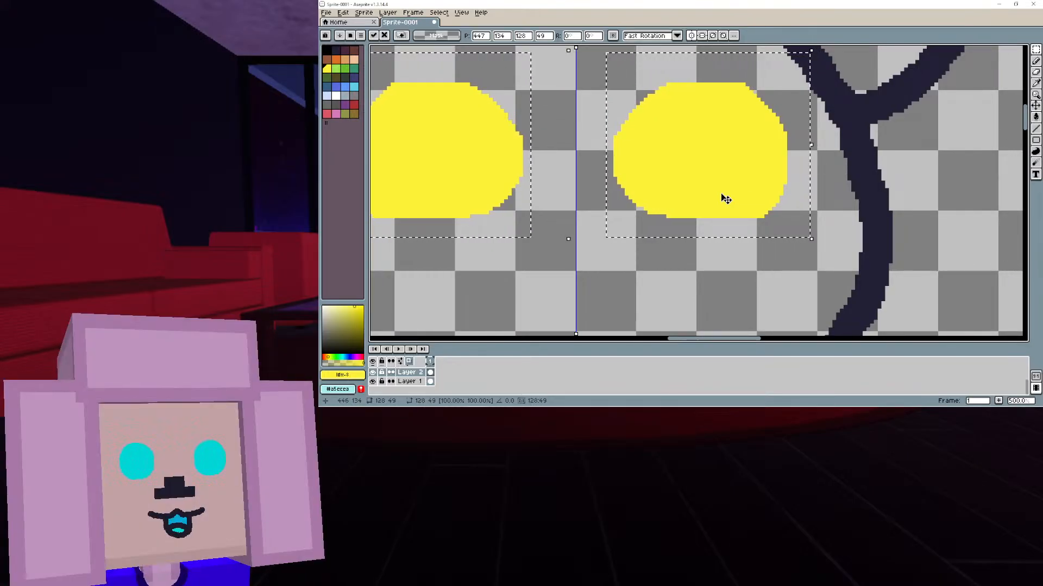
pyautogui.press('Right')
pyautogui.press('Right')
pyautogui.scroll(-1, 726, 199)
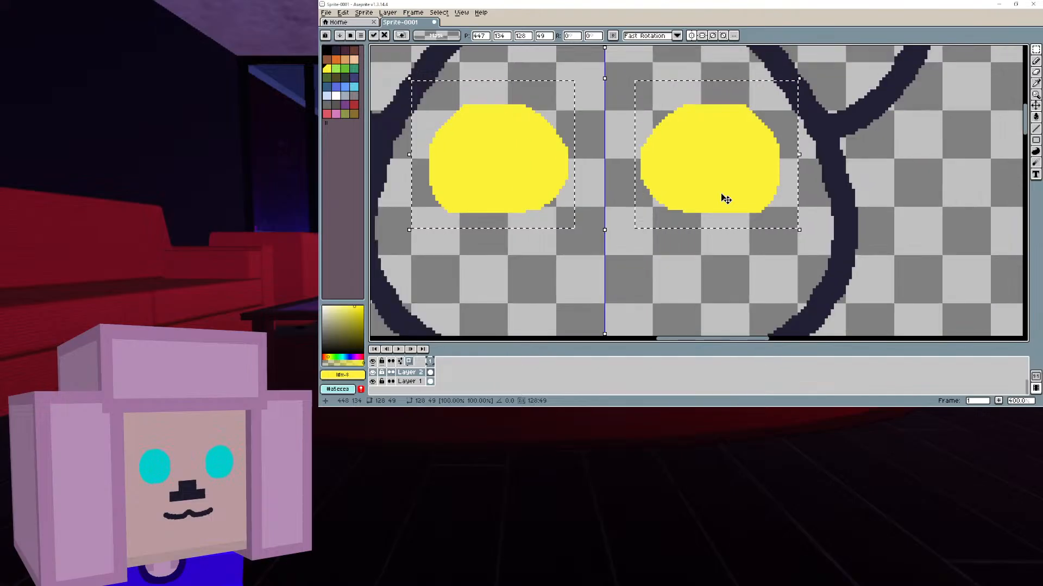
pyautogui.scroll(-1, 725, 198)
pyautogui.moveTo(725, 199); pyautogui.dragTo(762, 216, button='middle')
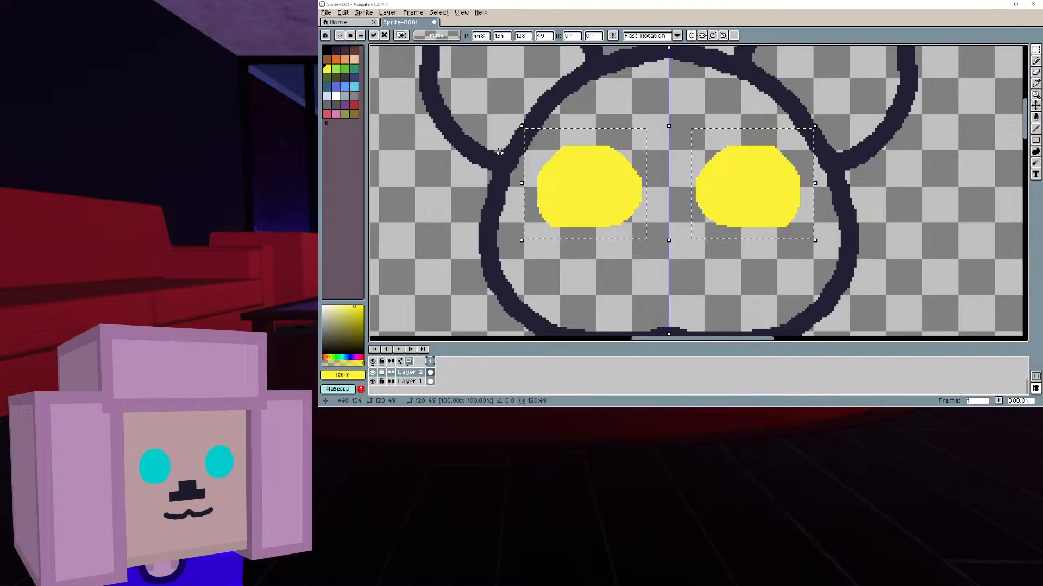
pyautogui.click(989, 138)
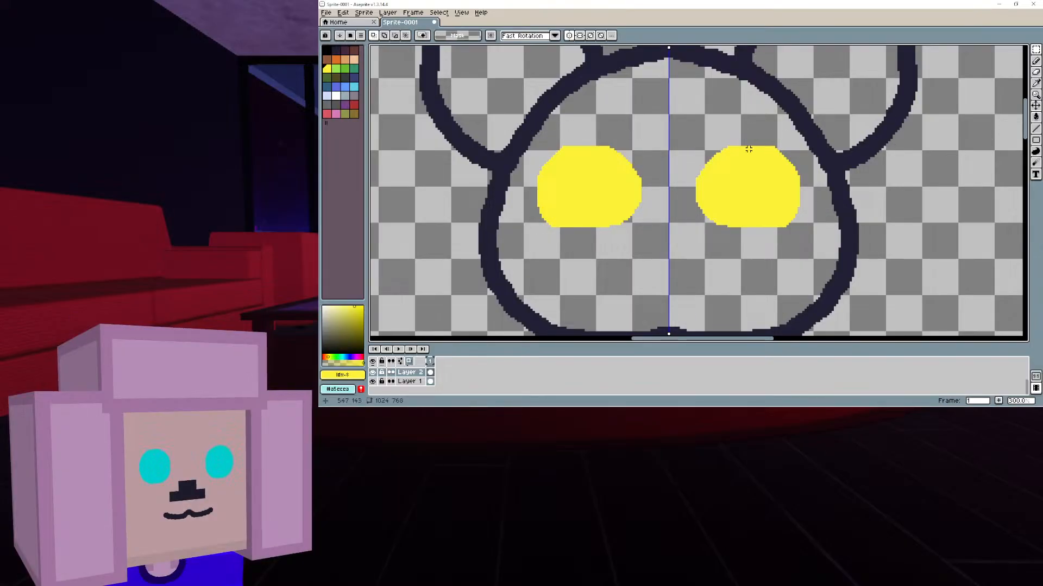
# Return to the Pencil tool and set its colour to the palette's pure black for the pupils
pyautogui.scroll(2, 698, 160)
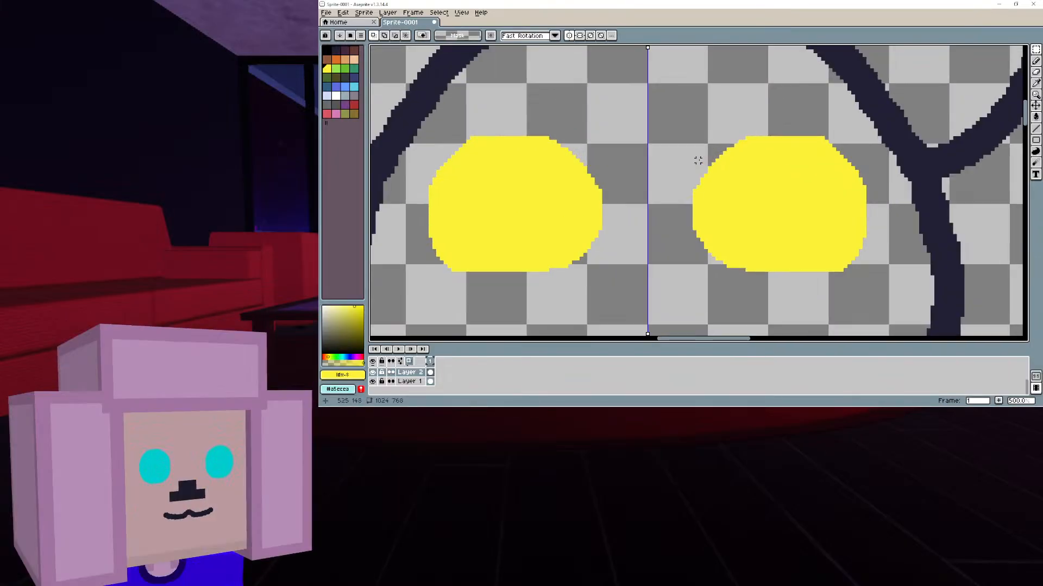
pyautogui.click(1037, 63)
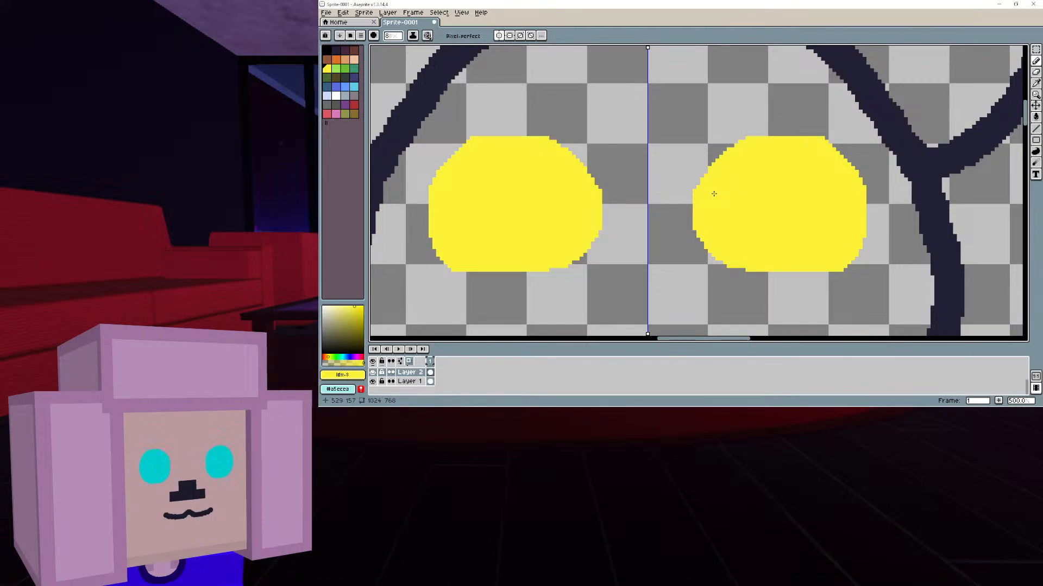
pyautogui.click(663, 208)
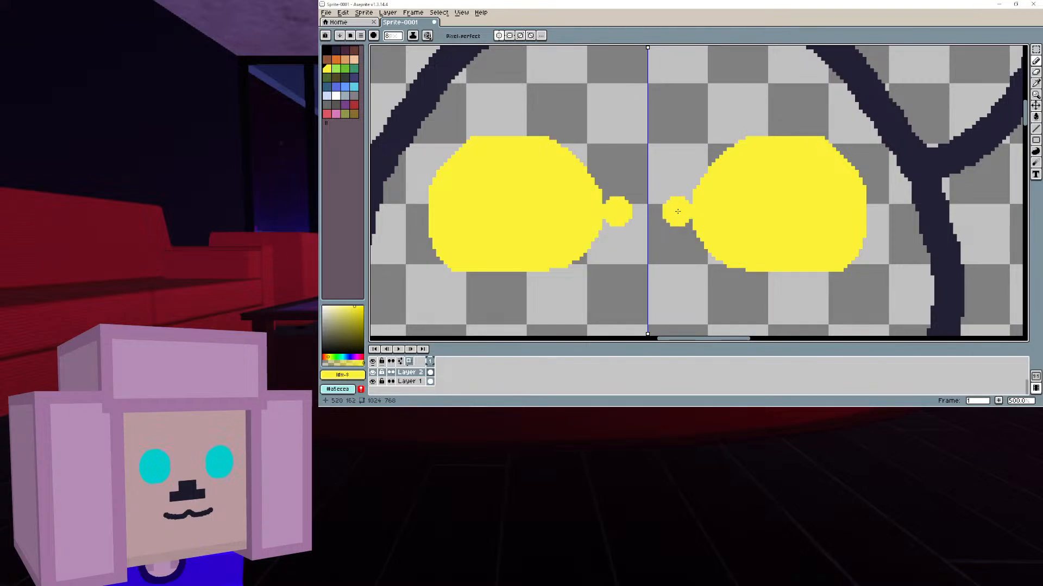
pyautogui.scroll(-2, 678, 211)
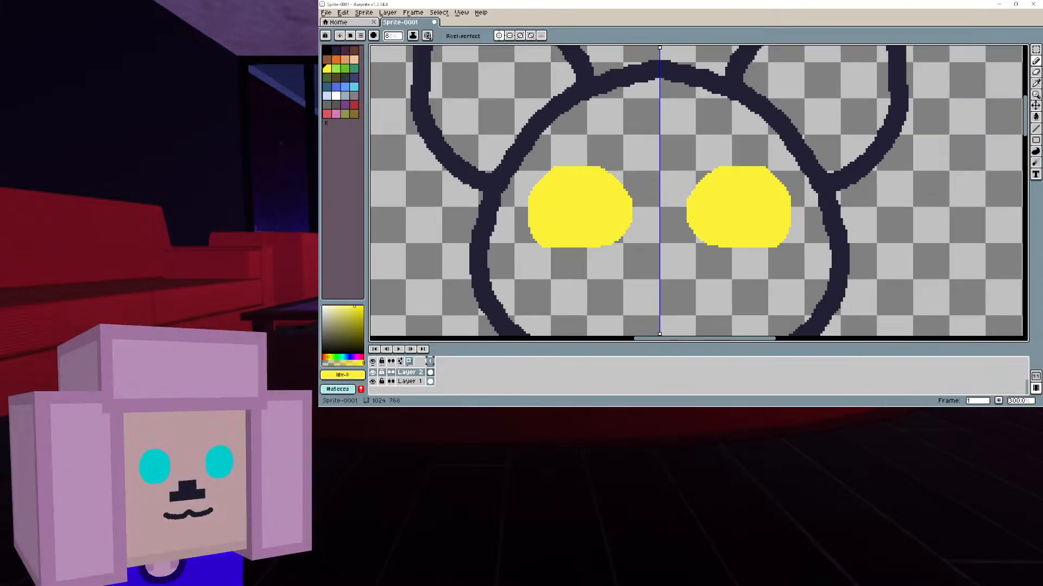
pyautogui.click(326, 50)
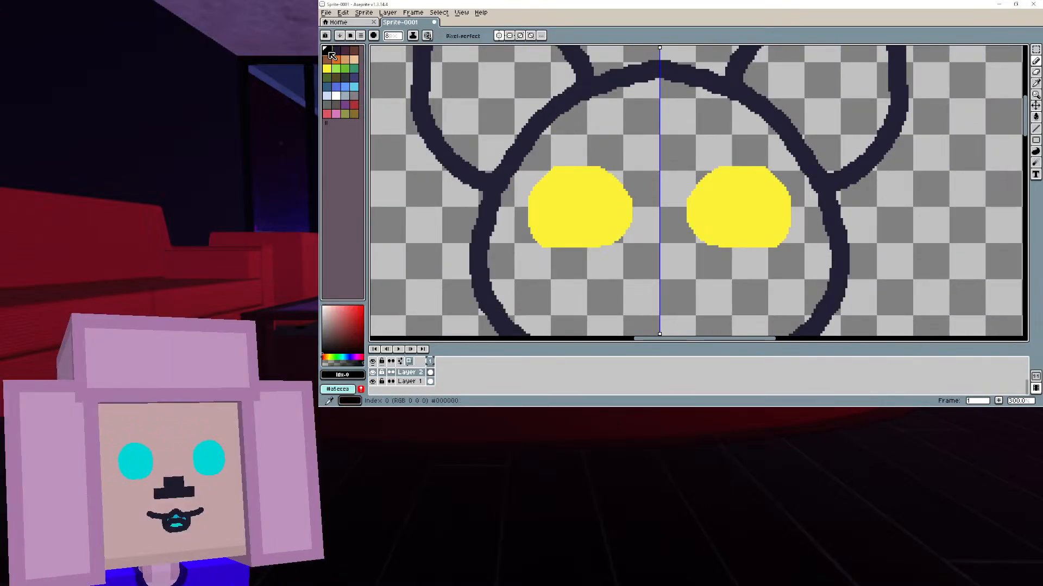
pyautogui.click(582, 211)
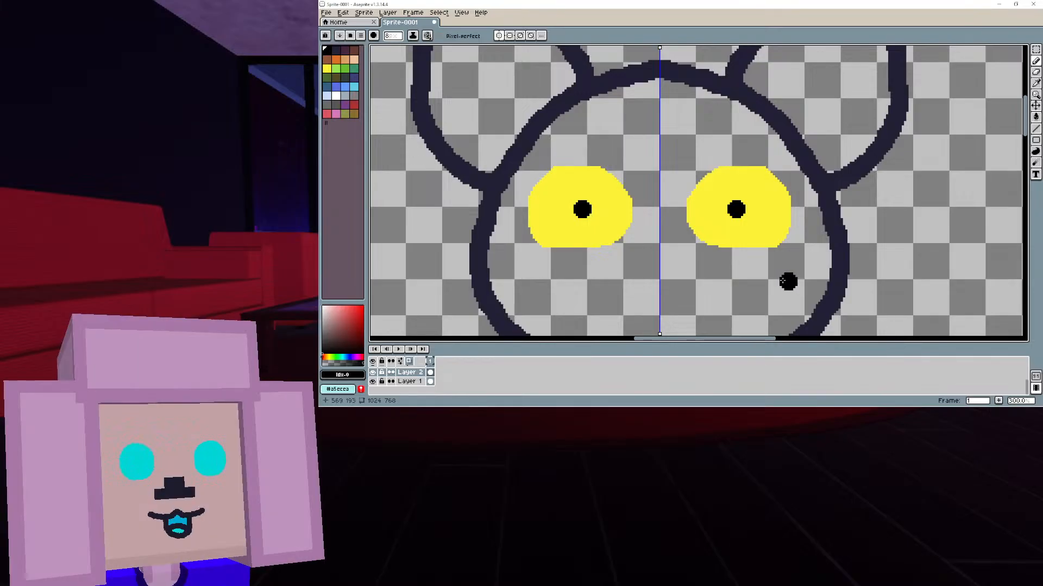
pyautogui.hotkey('ctrl', 'z')
pyautogui.moveTo(577, 175)
pyautogui.mouseDown()
pyautogui.moveTo(546, 239)
pyautogui.moveTo(600, 188)
pyautogui.moveTo(584, 176)
pyautogui.moveTo(587, 228)
pyautogui.moveTo(596, 189)
pyautogui.moveTo(565, 217)
pyautogui.moveTo(605, 214)
pyautogui.moveTo(592, 186)
pyautogui.mouseUp()
pyautogui.hotkey('ctrl', 'z')
pyautogui.click(582, 177)
pyautogui.hotkey('ctrl', 'z')
pyautogui.click(586, 177)
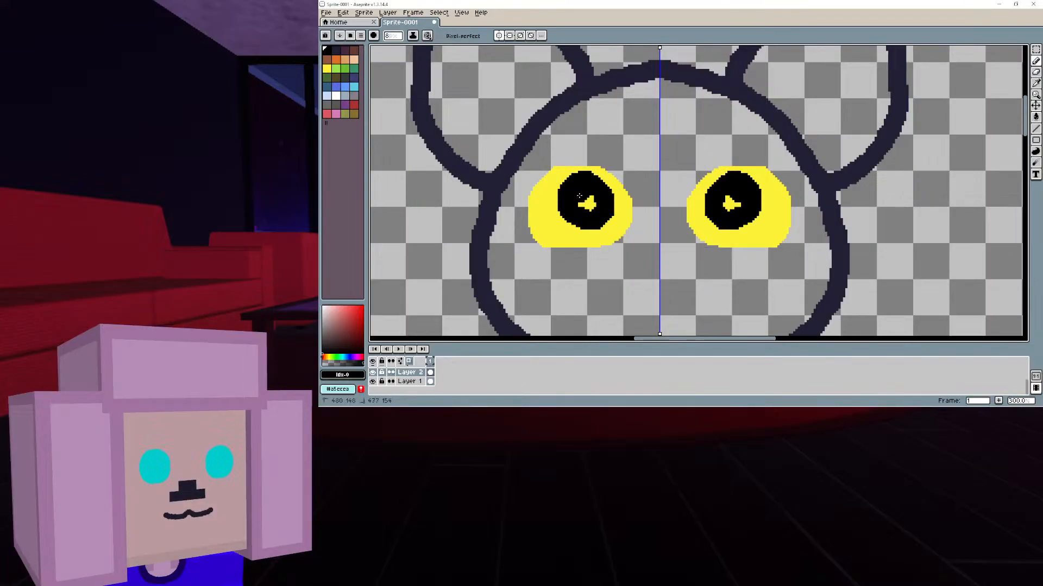
pyautogui.moveTo(592, 198); pyautogui.dragTo(593, 167, button='middle')
pyautogui.hotkey('ctrl', 'z')
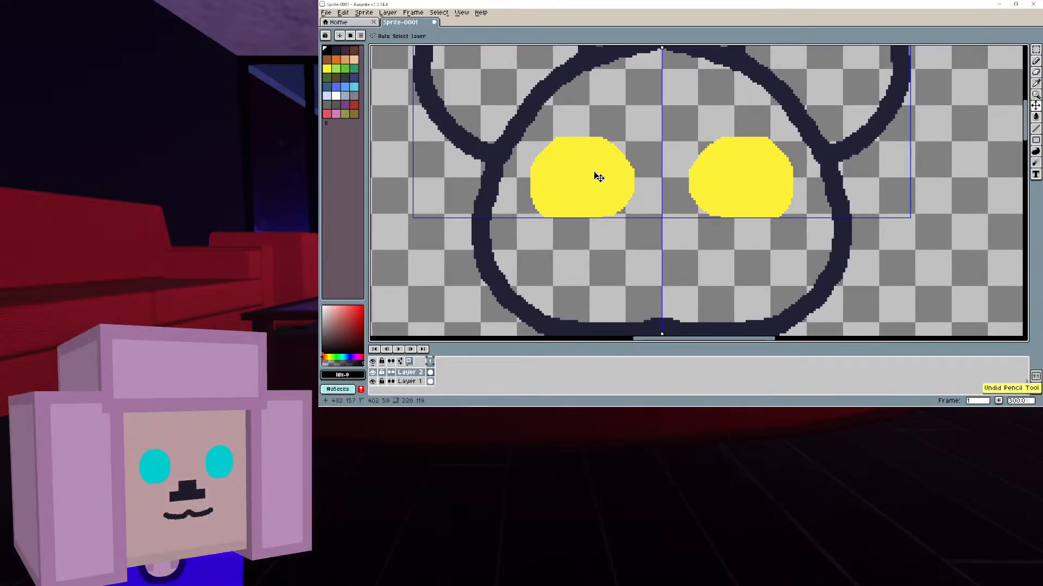
# Draw tall, solid black oval pupils inside both yellow eyes, mirrored across the centre line and nearly as tall as the eyes
pyautogui.click(588, 151)
pyautogui.moveTo(589, 152)
pyautogui.mouseDown()
pyautogui.moveTo(578, 194)
pyautogui.moveTo(610, 186)
pyautogui.moveTo(600, 158)
pyautogui.mouseUp()
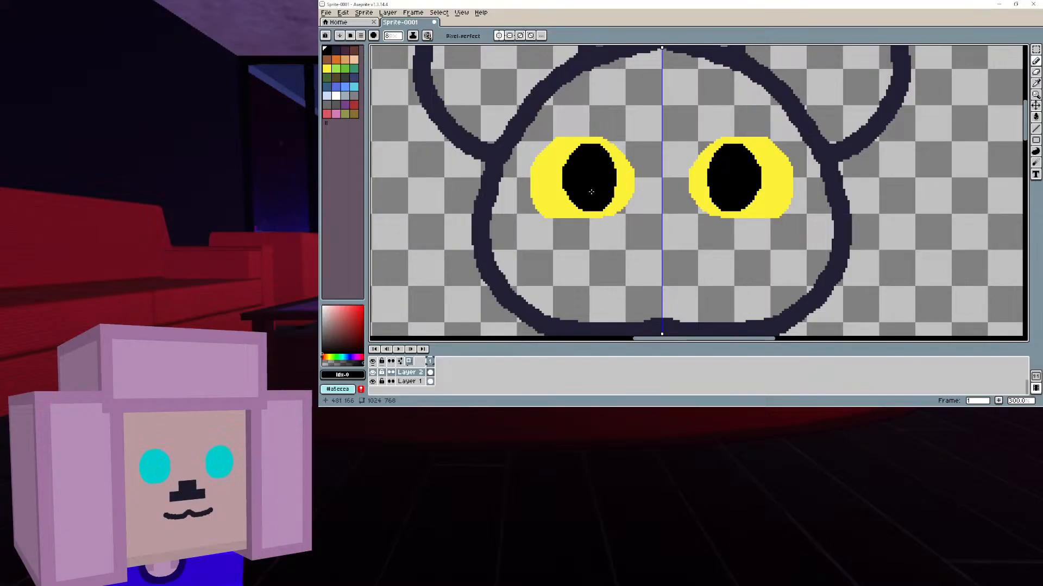
pyautogui.moveTo(578, 155); pyautogui.dragTo(570, 191)
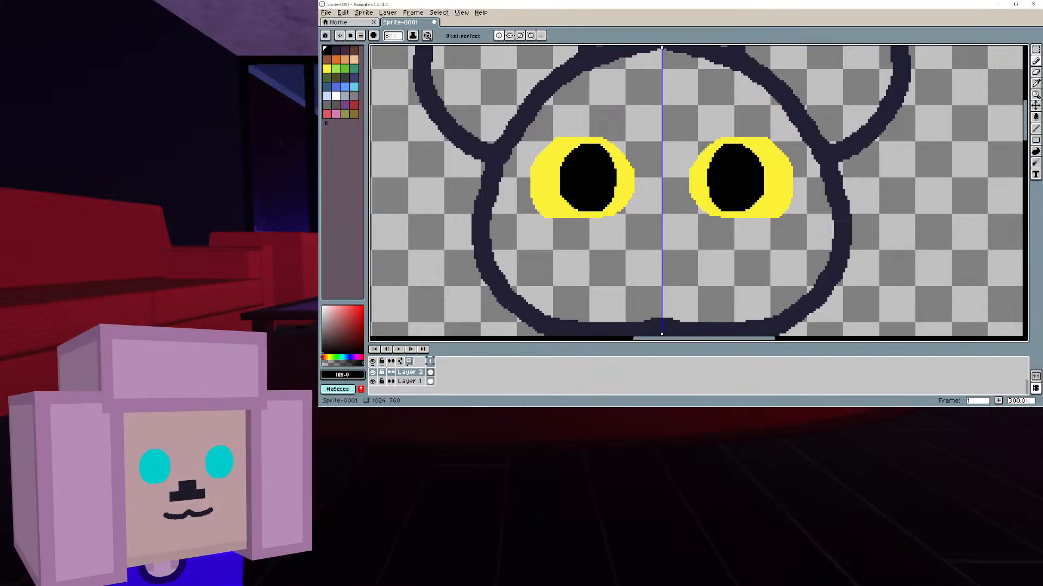
pyautogui.scroll(-2, 861, 194)
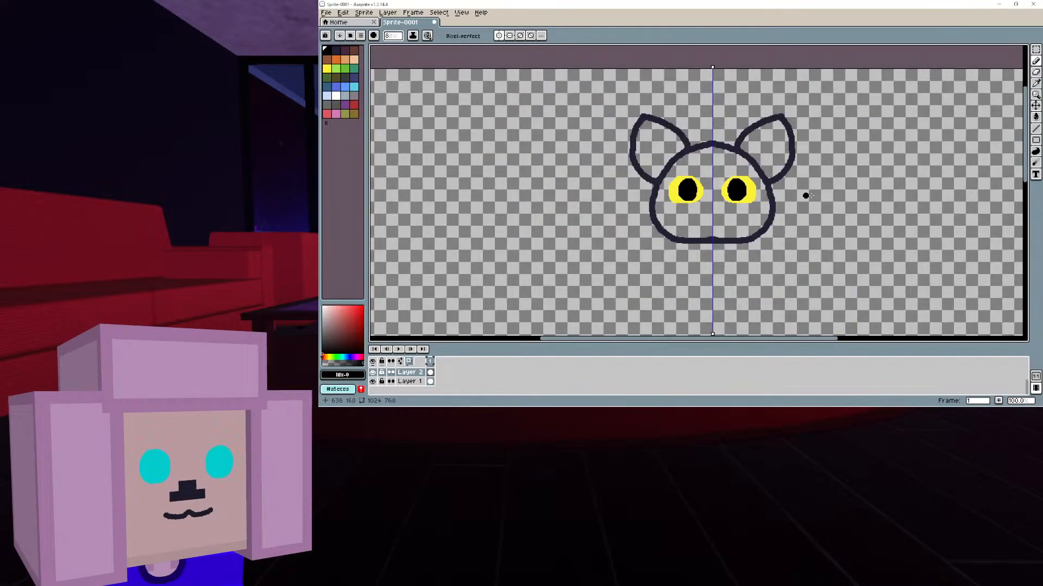
# Reduce the Pencil's brush size to a thin line for drawing the mouth
pyautogui.scroll(2, 752, 181)
pyautogui.moveTo(769, 196); pyautogui.dragTo(772, 131, button='middle')
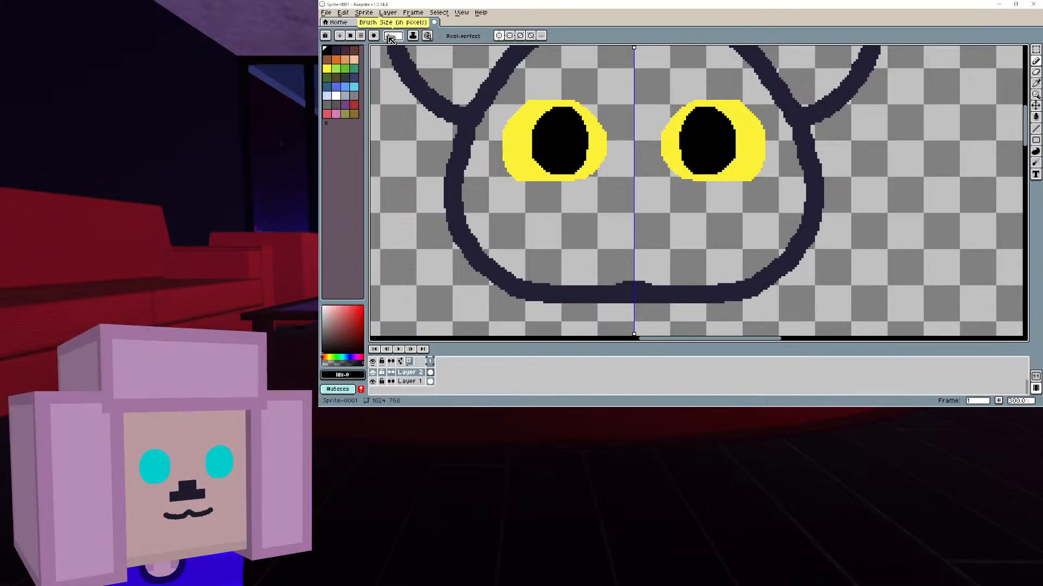
pyautogui.scroll(-5, 400, 39)
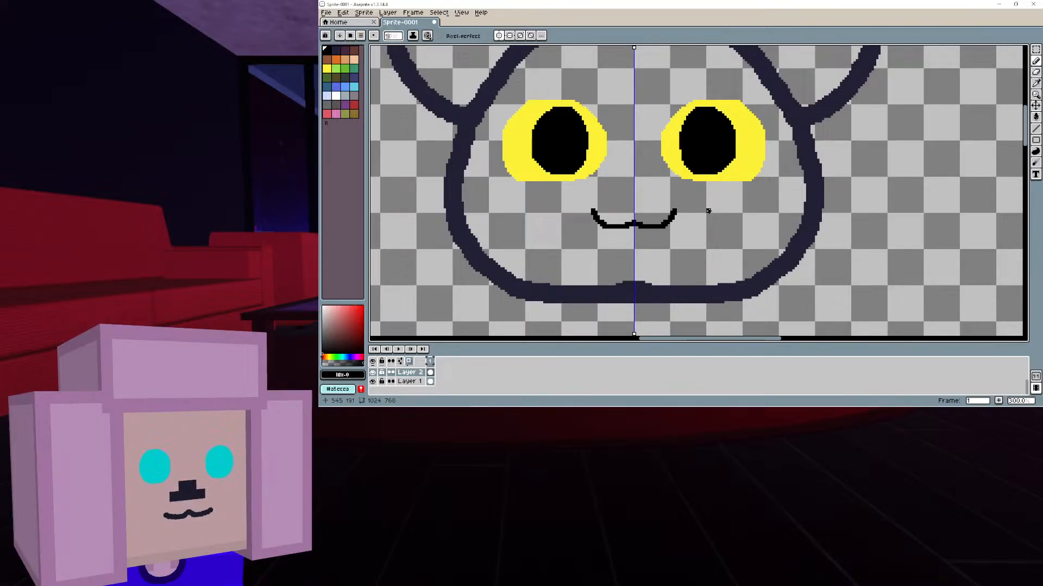
pyautogui.scroll(-2, 708, 210)
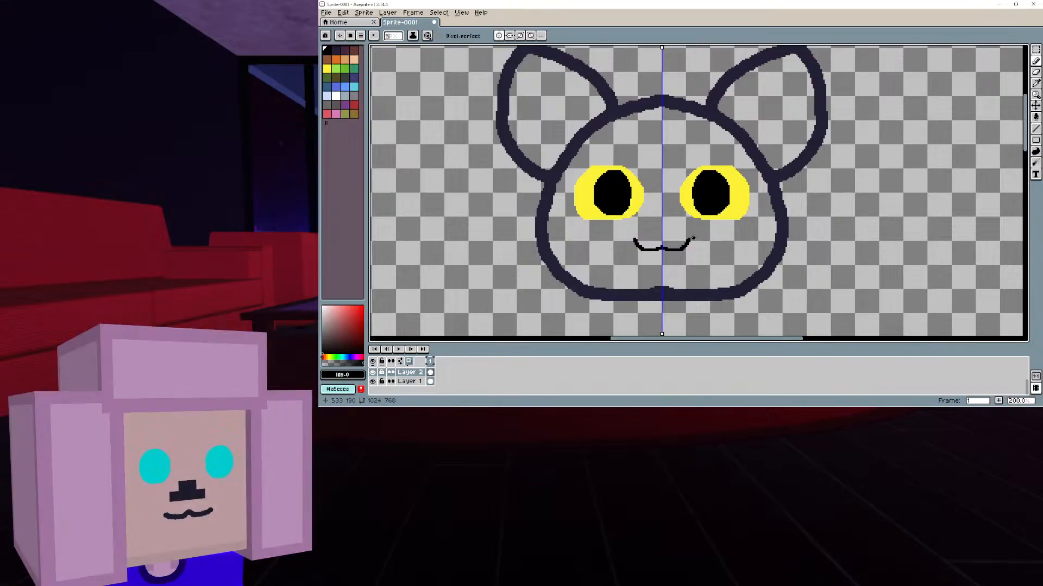
pyautogui.hotkey('ctrl', 'z')
pyautogui.scroll(1, 649, 235)
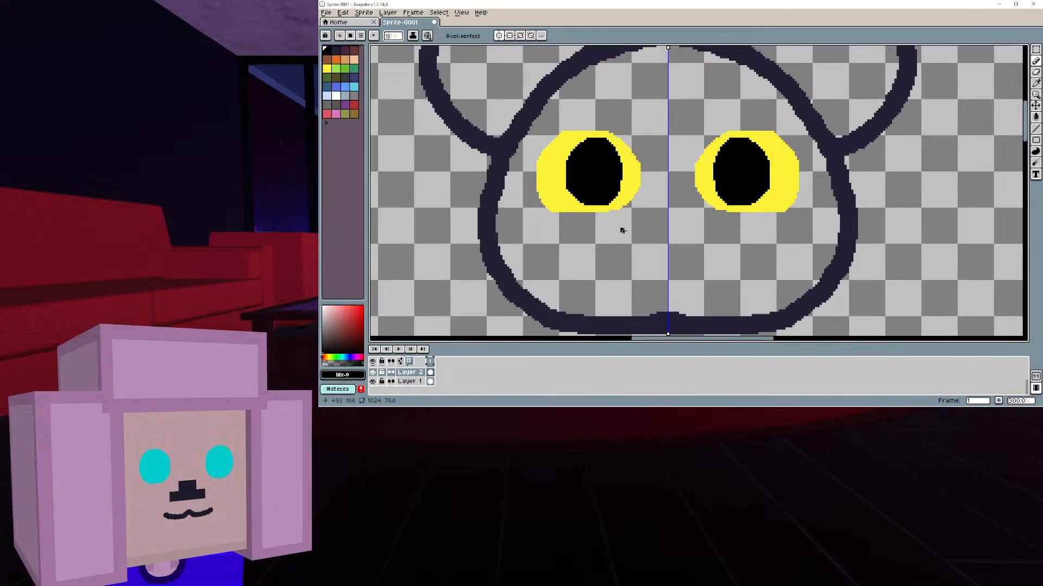
pyautogui.hotkey('ctrl', 'z')
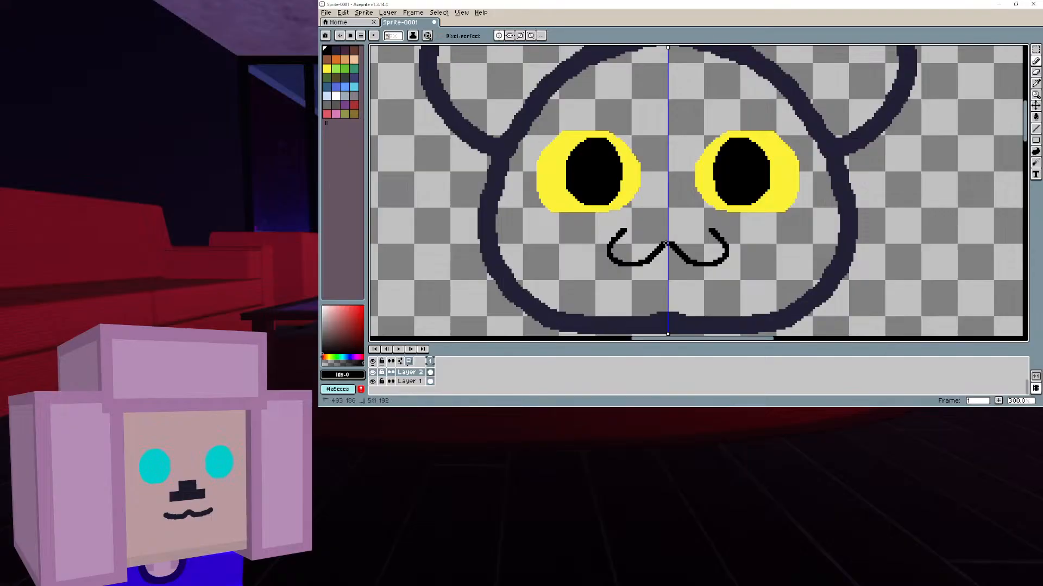
pyautogui.hotkey('ctrl', 'z')
# Draw a small W-shaped black cat mouth with upturned ends below the eyes, mirrored on the centre line
pyautogui.moveTo(636, 236)
pyautogui.mouseDown()
pyautogui.moveTo(643, 262)
pyautogui.moveTo(631, 244)
pyautogui.mouseUp()
pyautogui.hotkey('ctrl', 'z')
pyautogui.hotkey('ctrl', 'z')
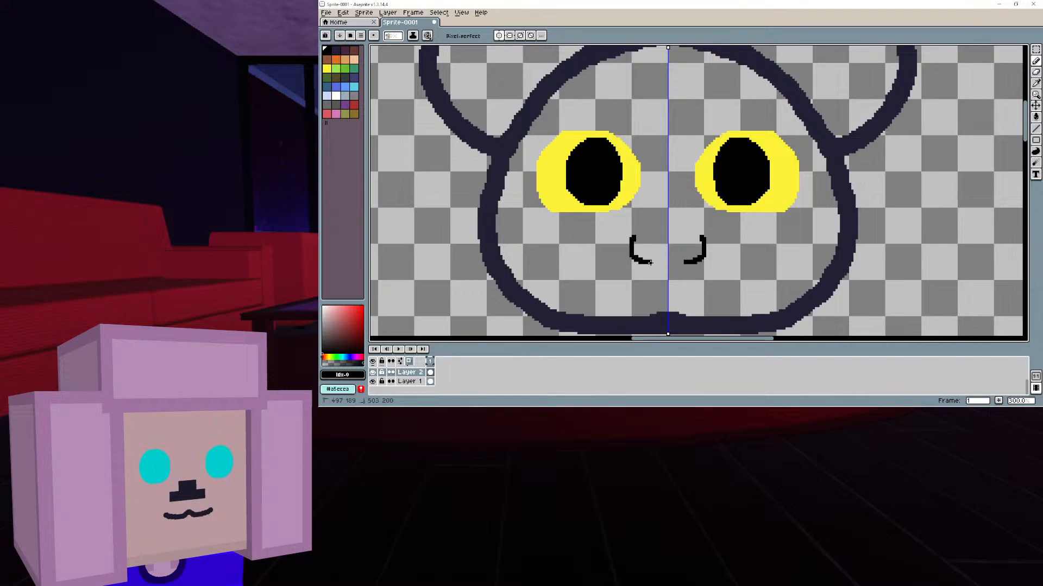
pyautogui.scroll(1, 728, 251)
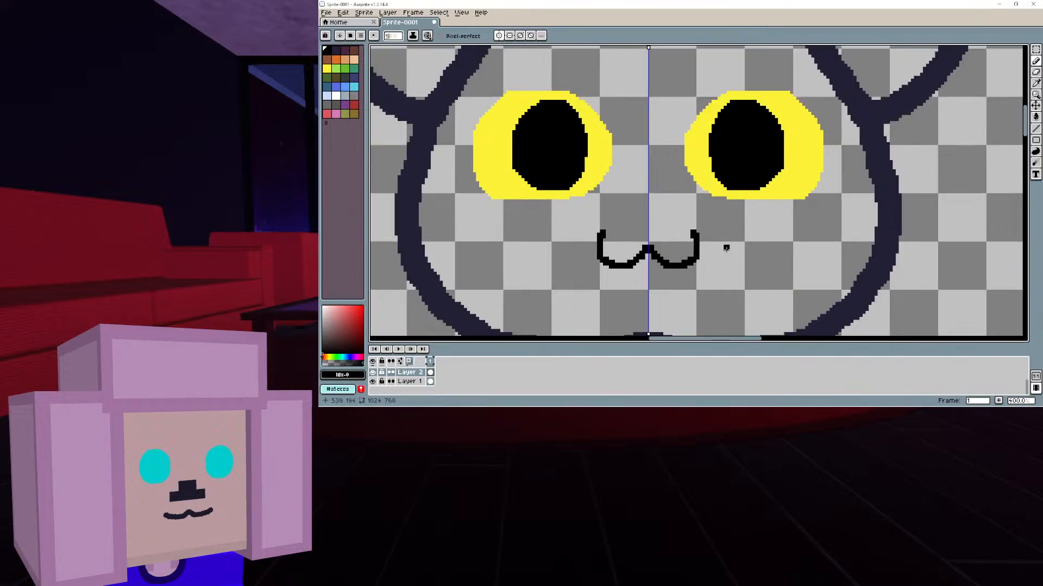
# Draw a short, rounded open lower lip in black beneath the middle of the W-shaped mouth
pyautogui.moveTo(727, 244)
pyautogui.mouseDown(button='middle')
pyautogui.moveTo(741, 210)
pyautogui.moveTo(726, 180)
pyautogui.mouseUp(button='middle')
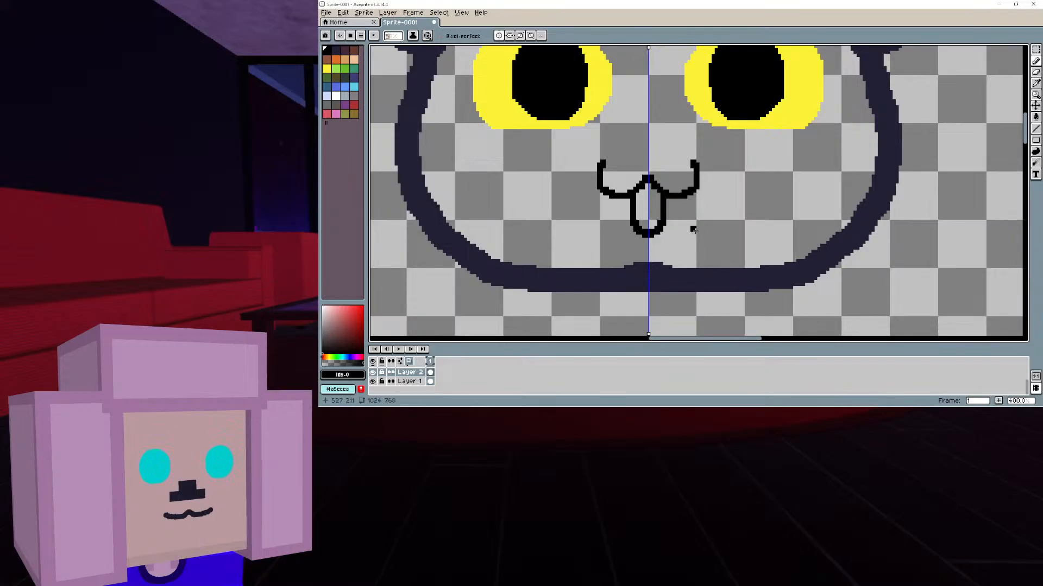
pyautogui.hotkey('ctrl', 'z')
pyautogui.moveTo(672, 199)
pyautogui.mouseDown()
pyautogui.moveTo(669, 223)
pyautogui.moveTo(649, 226)
pyautogui.mouseUp()
pyautogui.hotkey('ctrl', 'z')
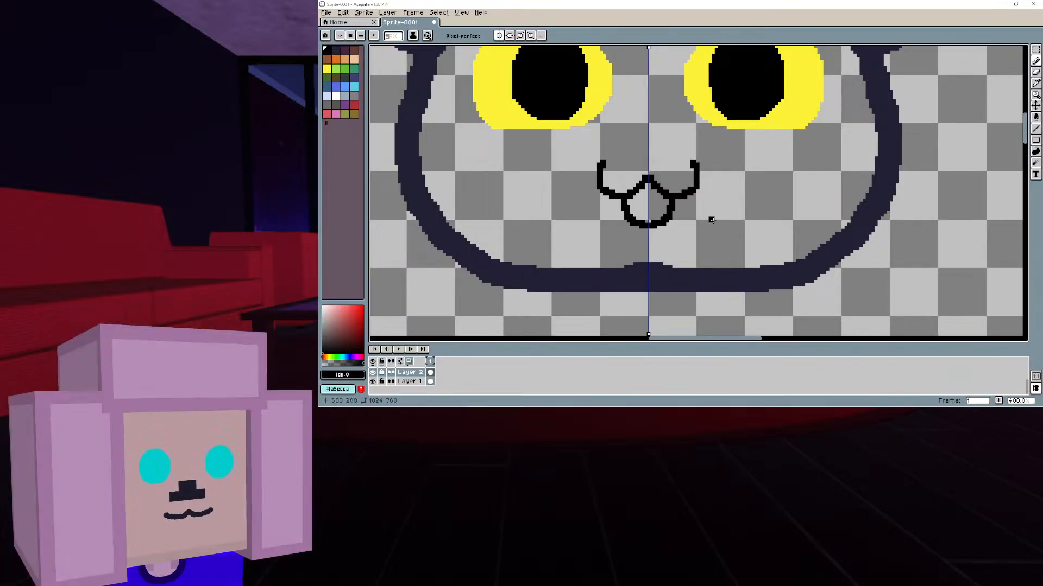
pyautogui.moveTo(709, 217); pyautogui.dragTo(730, 264, button='middle')
pyautogui.scroll(3, 690, 246)
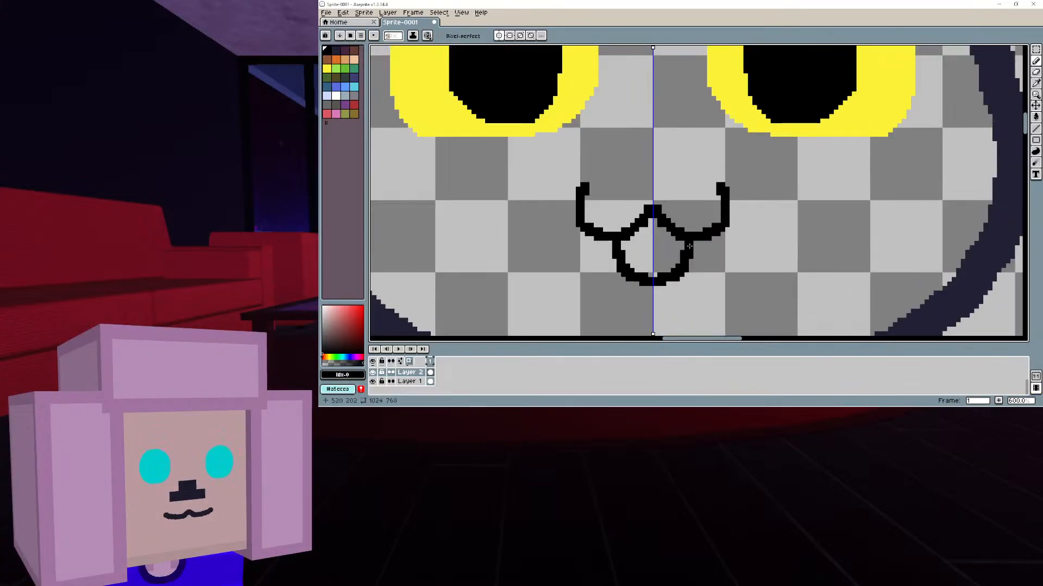
pyautogui.scroll(-3, 690, 246)
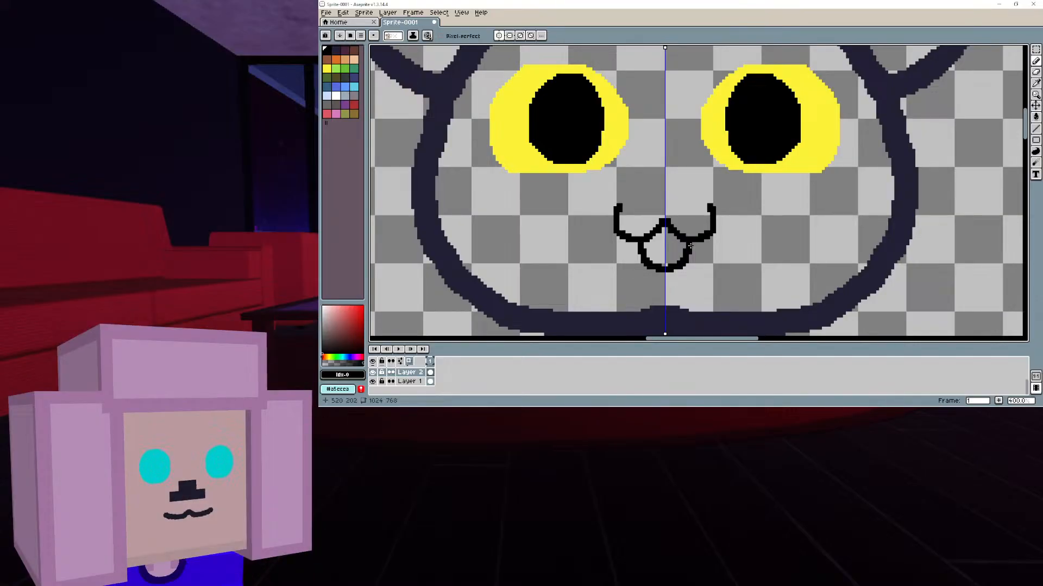
# Paint a small tongue at the bottom of the open mouth in the palette's medium blue
pyautogui.click(349, 89)
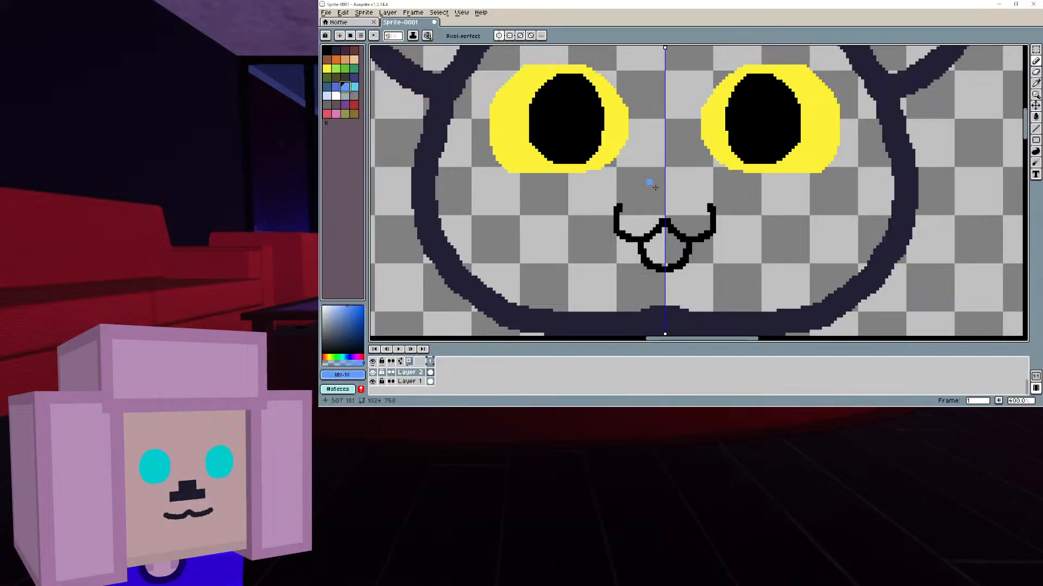
pyautogui.scroll(5, 649, 180)
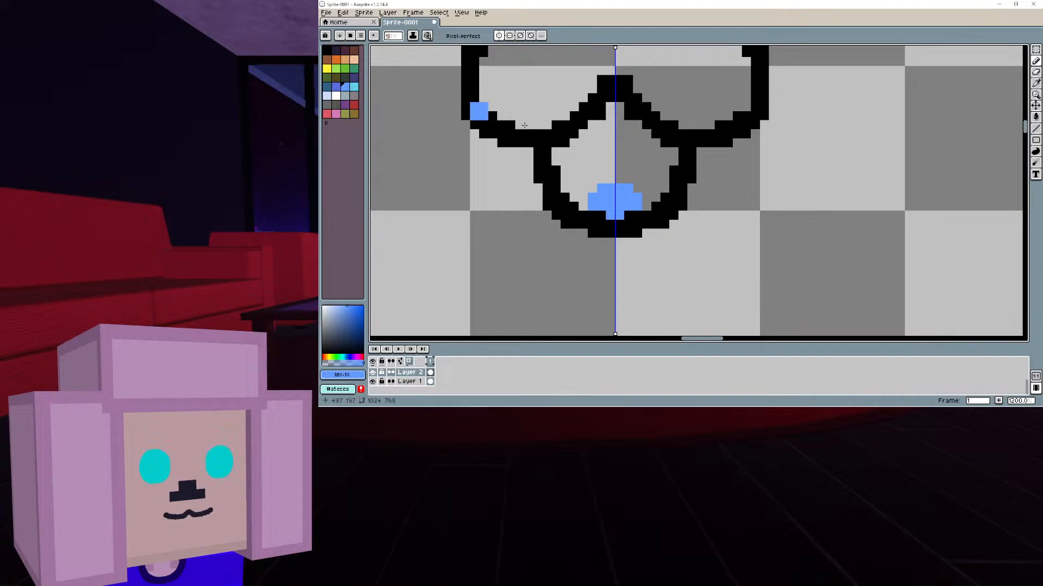
pyautogui.scroll(-5, 598, 179)
pyautogui.moveTo(635, 193); pyautogui.dragTo(645, 174, button='middle')
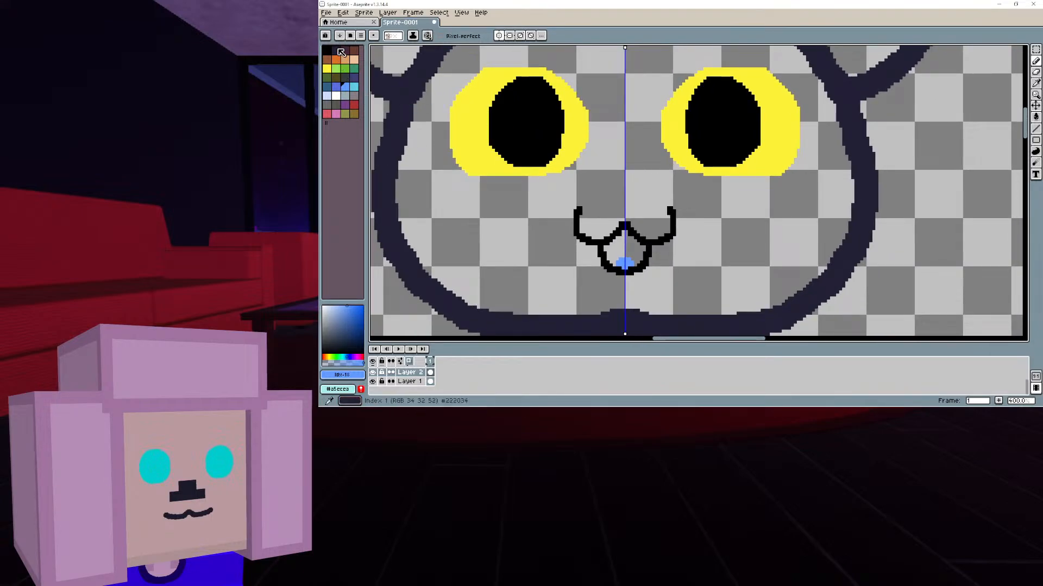
# Draw mirrored curved muzzle sides in the palette's purple-grey, running from the mouth corners down to the chin outline
pyautogui.click(354, 97)
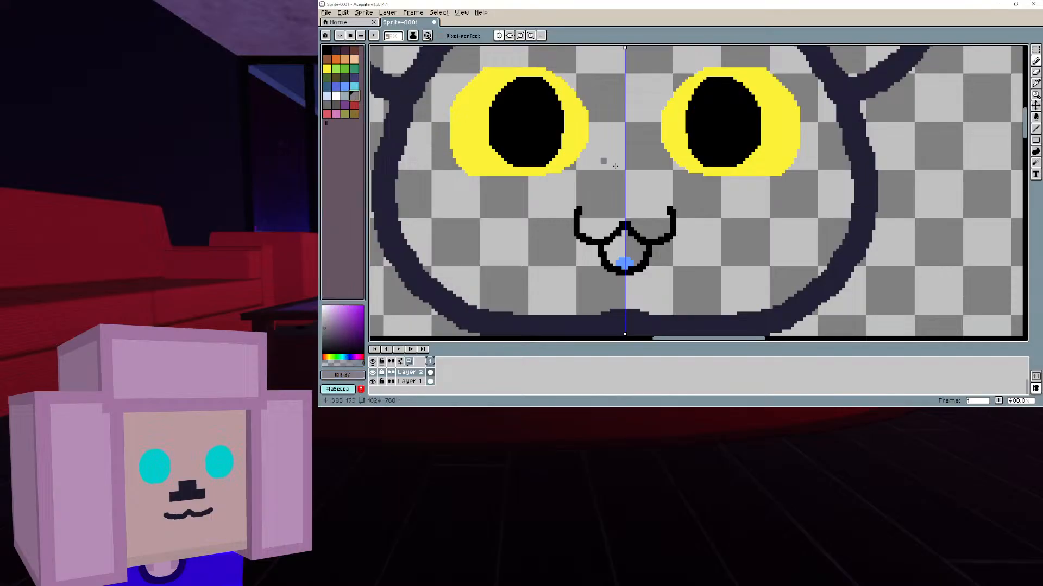
pyautogui.moveTo(616, 212); pyautogui.dragTo(616, 163, button='middle')
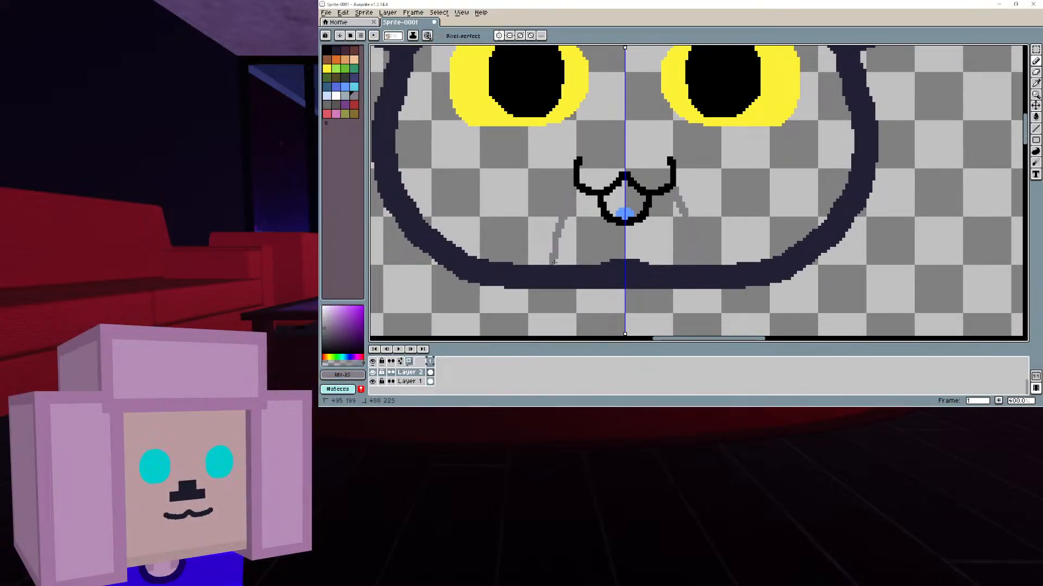
pyautogui.scroll(4, 560, 256)
pyautogui.moveTo(579, 201); pyautogui.dragTo(569, 152, button='middle')
pyautogui.scroll(-2, 571, 275)
pyautogui.moveTo(533, 216); pyautogui.dragTo(531, 224)
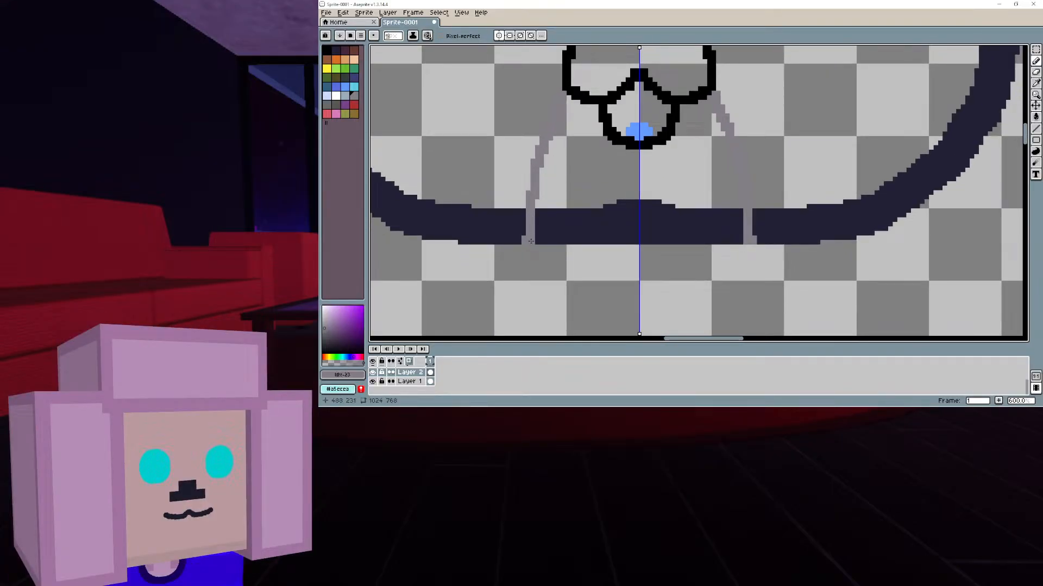
pyautogui.hotkey('ctrl', 'z')
# Draw short mirrored dark grey lines across the chin outline at the muzzle sides, and switch back to the purple-grey colour
pyautogui.click(336, 104)
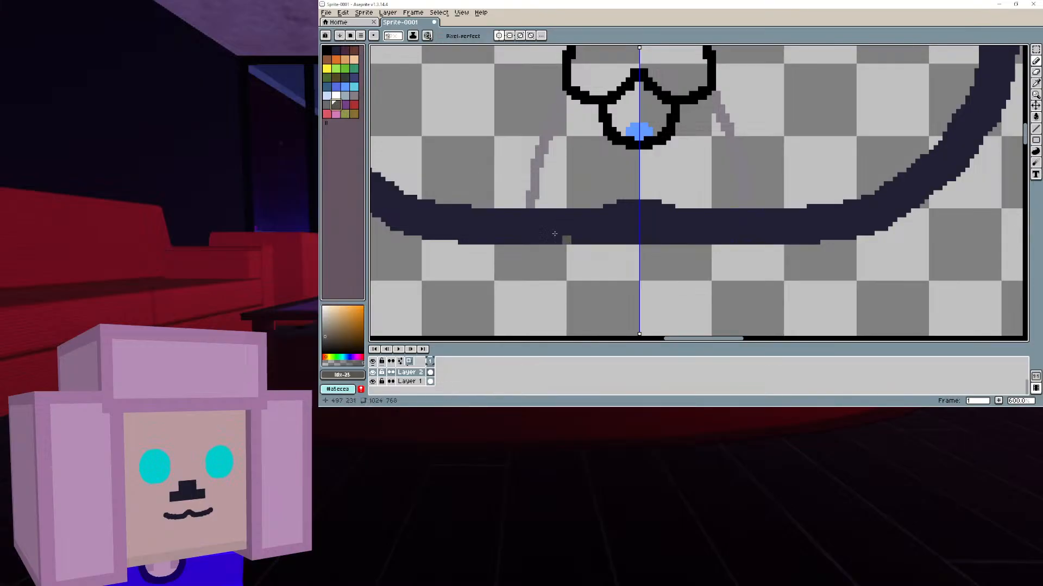
pyautogui.moveTo(527, 215); pyautogui.dragTo(527, 238)
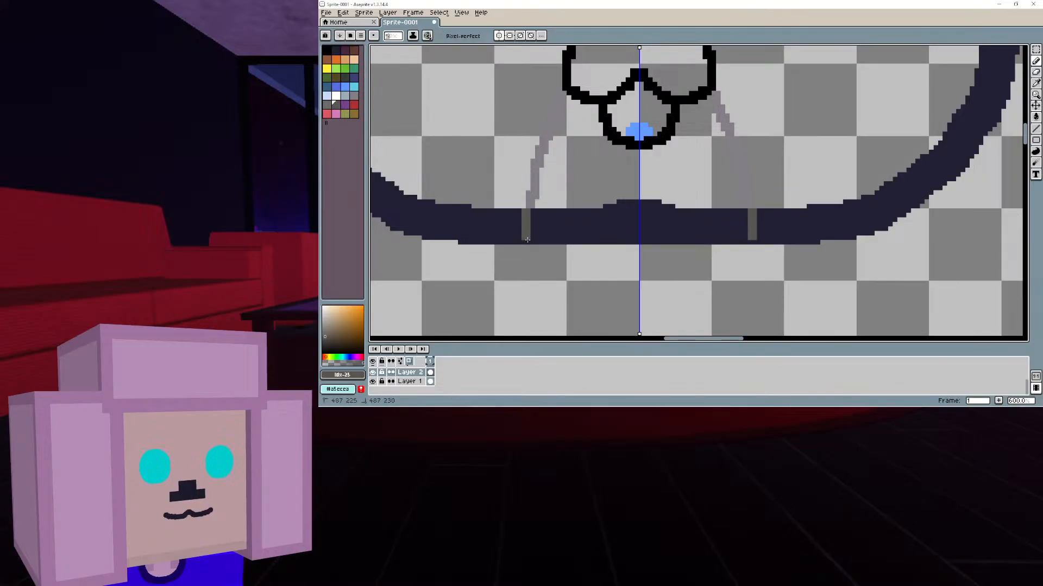
pyautogui.scroll(-3, 513, 206)
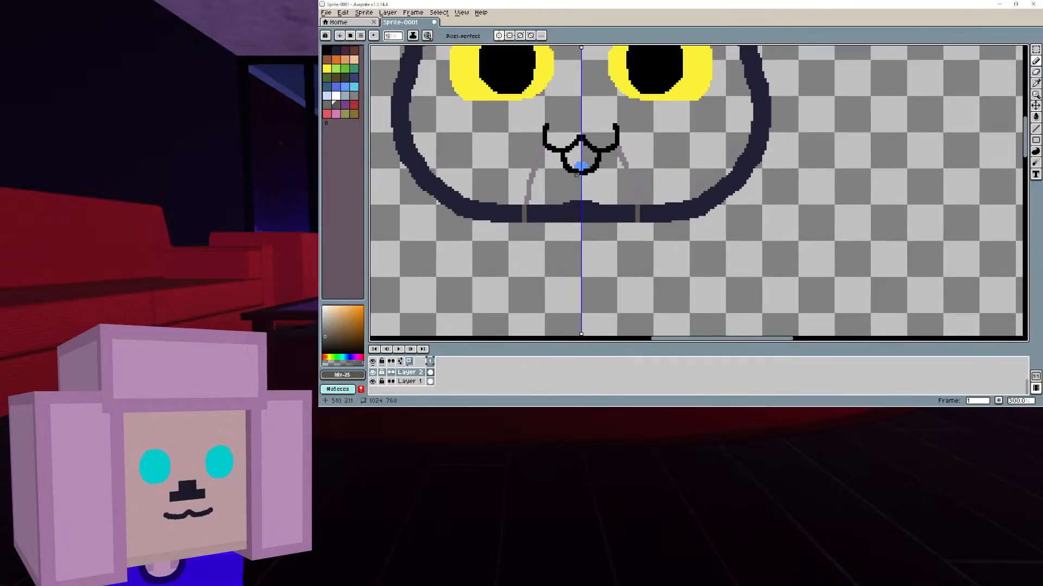
pyautogui.moveTo(524, 205); pyautogui.dragTo(545, 271, button='middle')
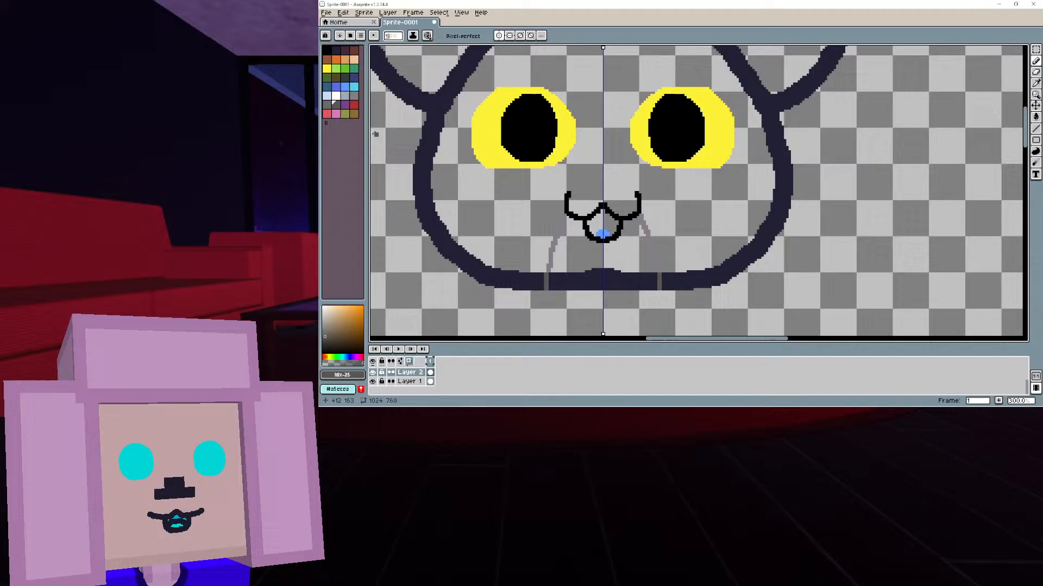
pyautogui.click(354, 95)
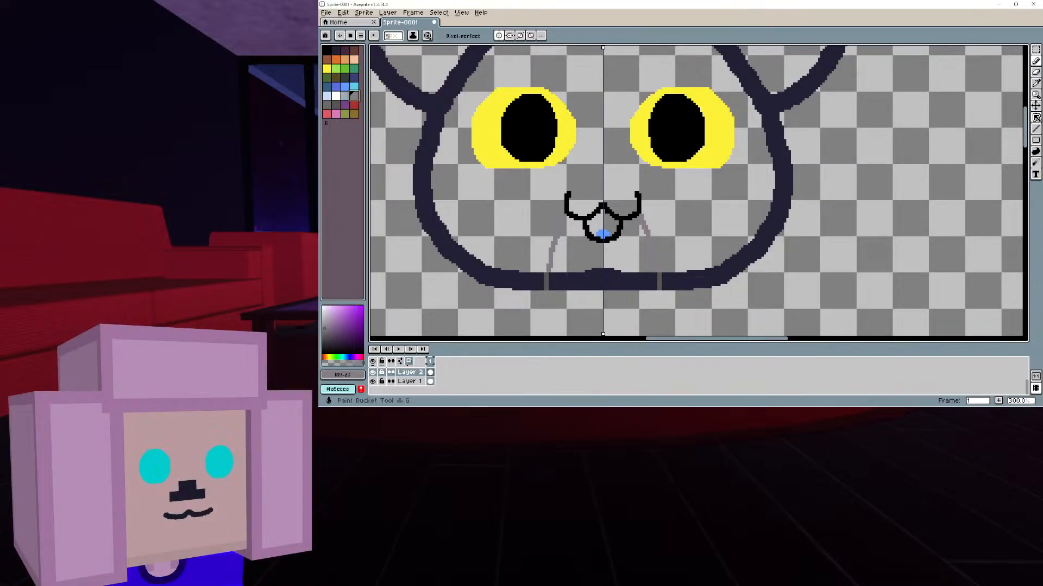
pyautogui.click(1036, 117)
pyautogui.click(639, 246)
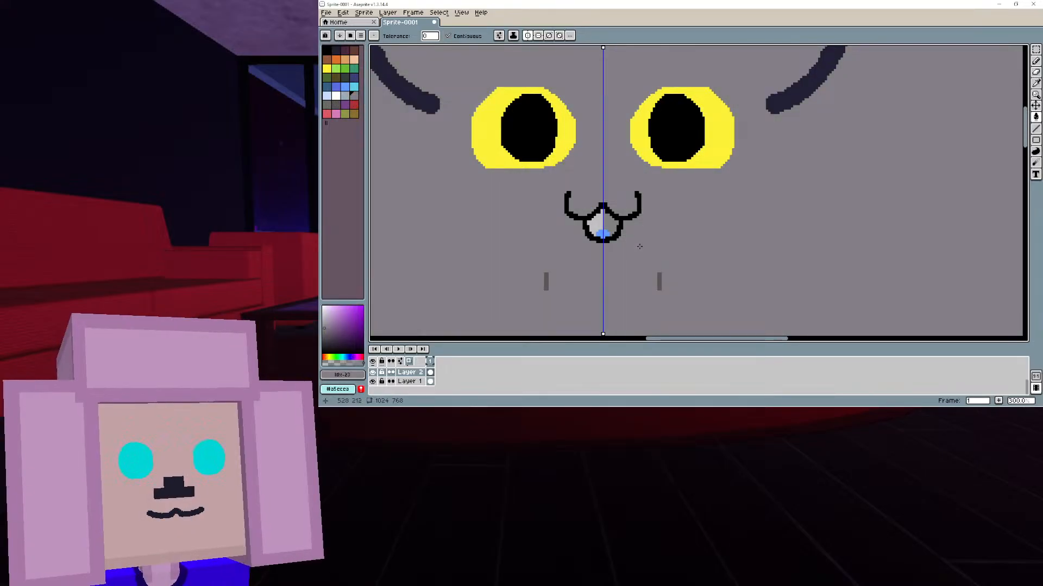
pyautogui.hotkey('ctrl', 'z')
# Close the muzzle shape with a purple-grey pencil line along the top of the chin outline and fill it with the same colour
pyautogui.scroll(1, 573, 187)
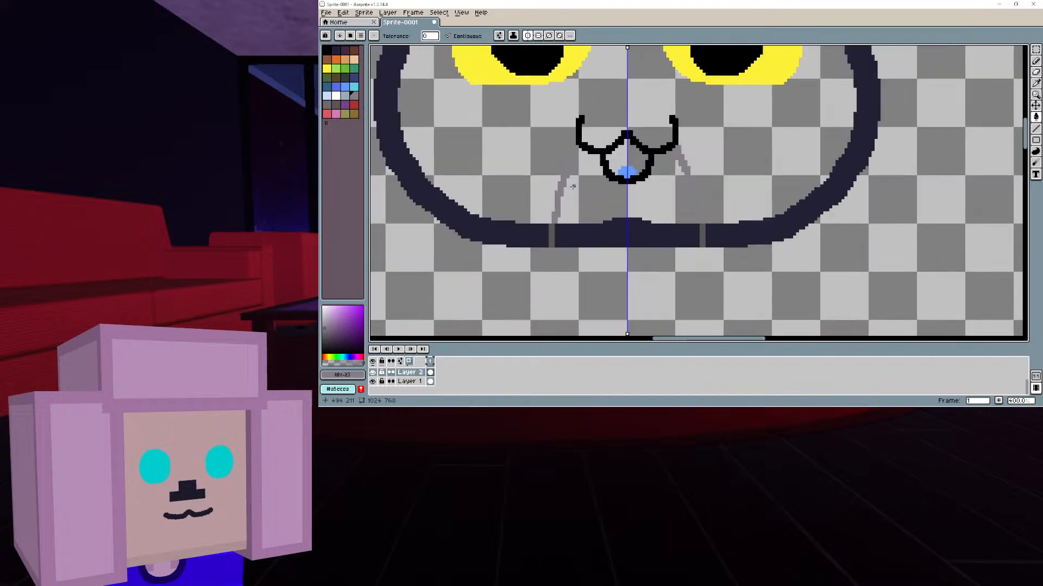
pyautogui.scroll(1, 573, 186)
pyautogui.press('b')
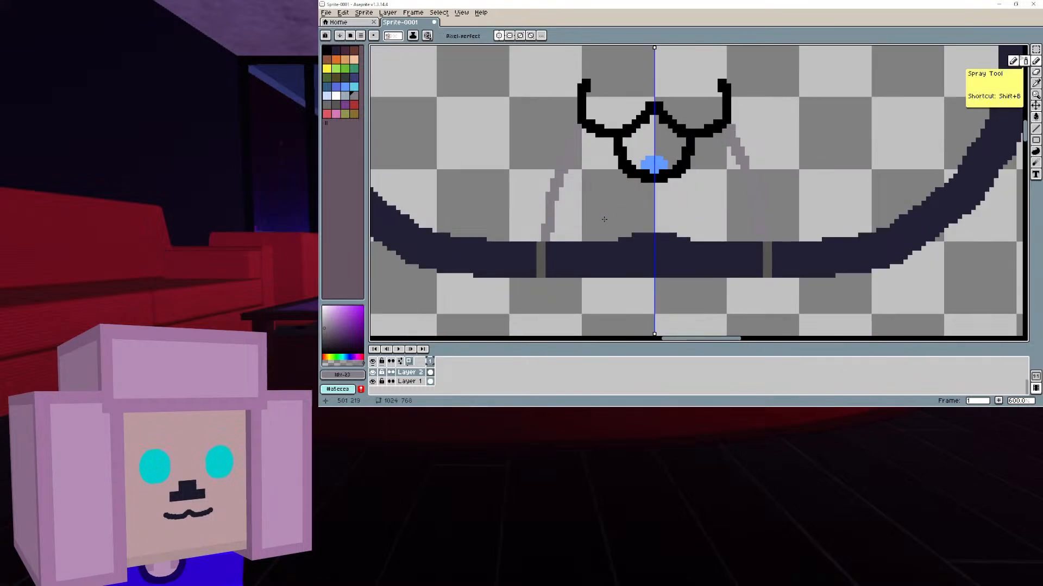
pyautogui.moveTo(552, 238); pyautogui.dragTo(649, 228)
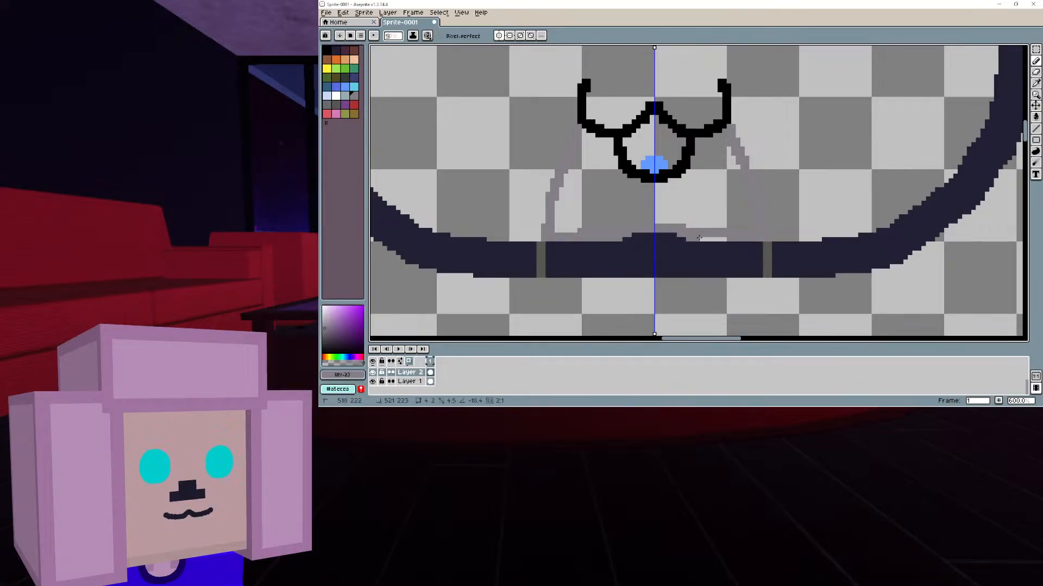
pyautogui.moveTo(701, 237); pyautogui.dragTo(716, 238)
pyautogui.click(1037, 118)
pyautogui.click(682, 209)
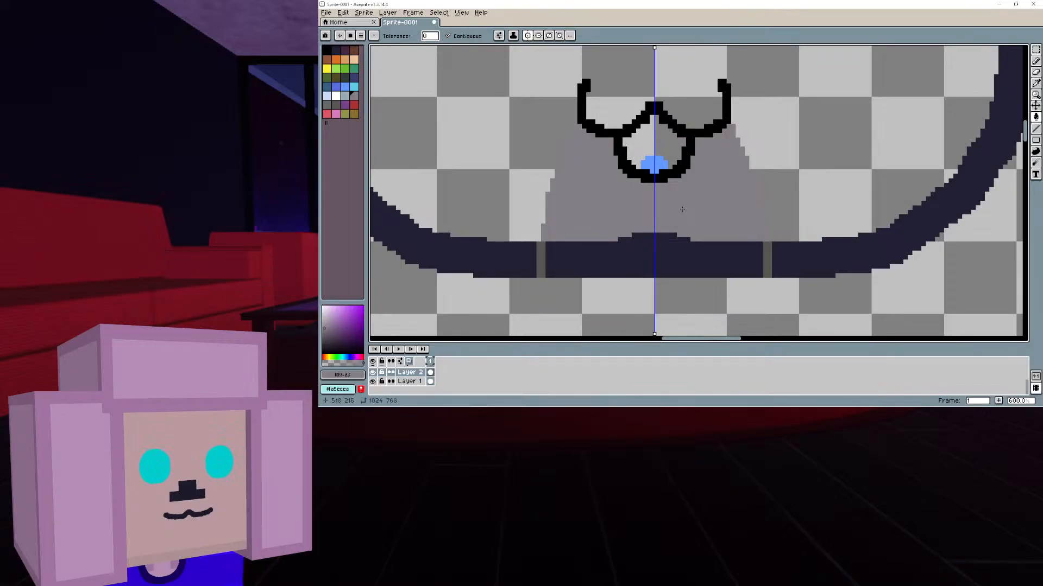
# On Layer 1, draw dark grey dividers across the chin outline below the muzzle sides and fill the outline between them with that grey
pyautogui.click(334, 107)
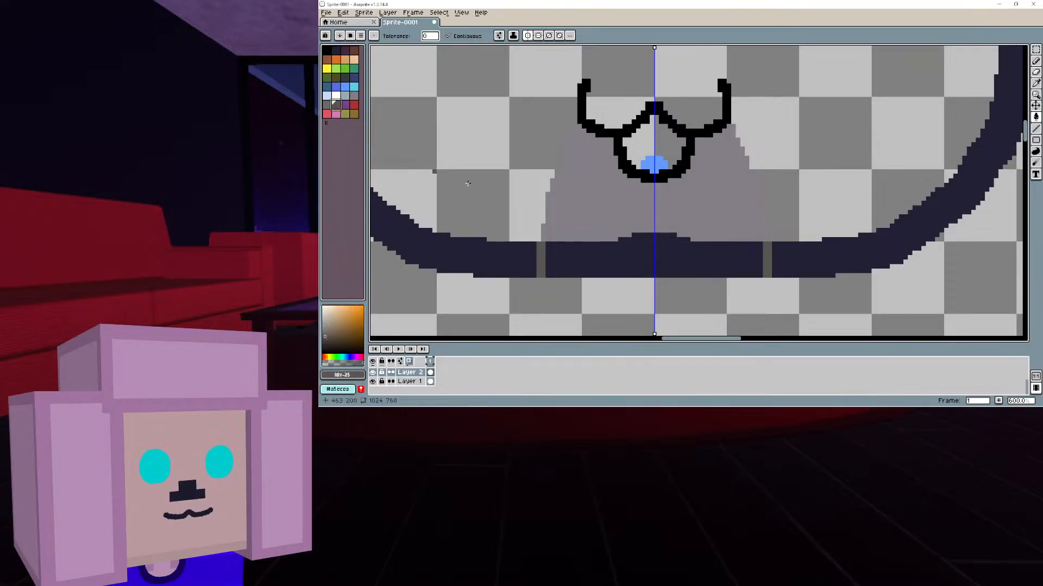
pyautogui.click(657, 256)
pyautogui.hotkey('ctrl', 'z')
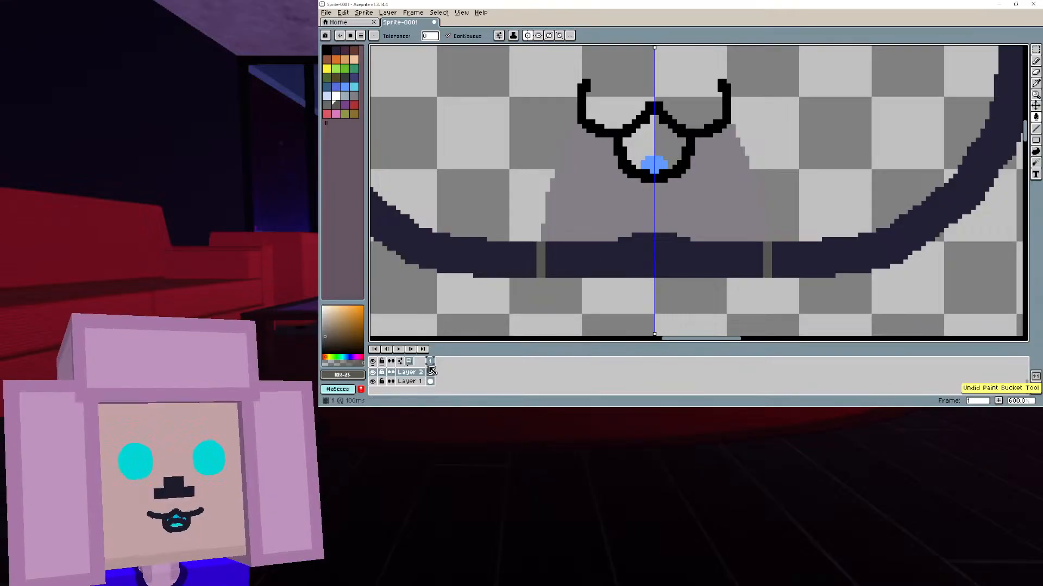
pyautogui.click(409, 381)
pyautogui.click(634, 258)
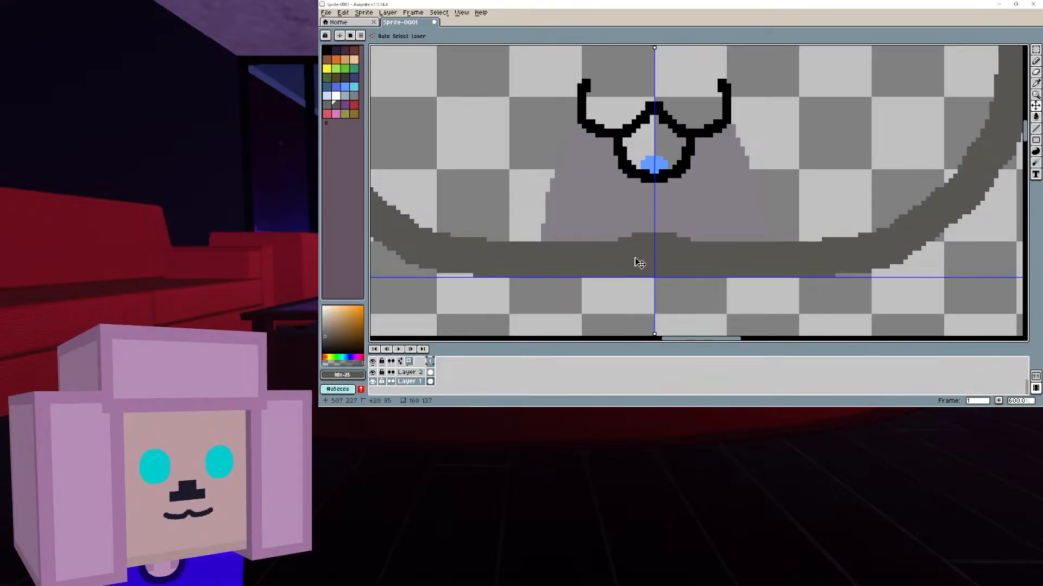
pyautogui.hotkey('ctrl', 'z')
pyautogui.press('b')
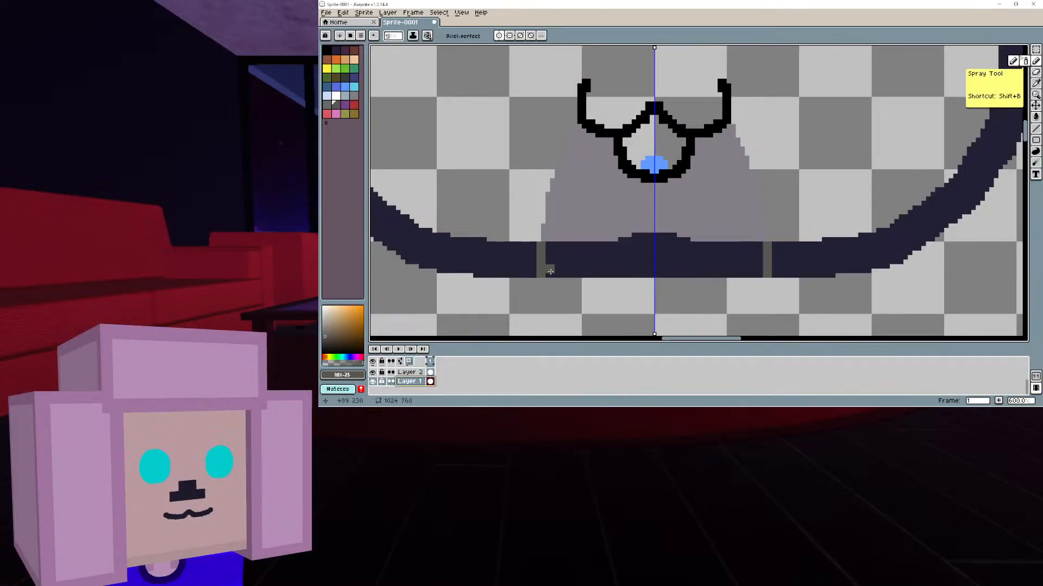
pyautogui.moveTo(548, 276); pyautogui.dragTo(547, 248)
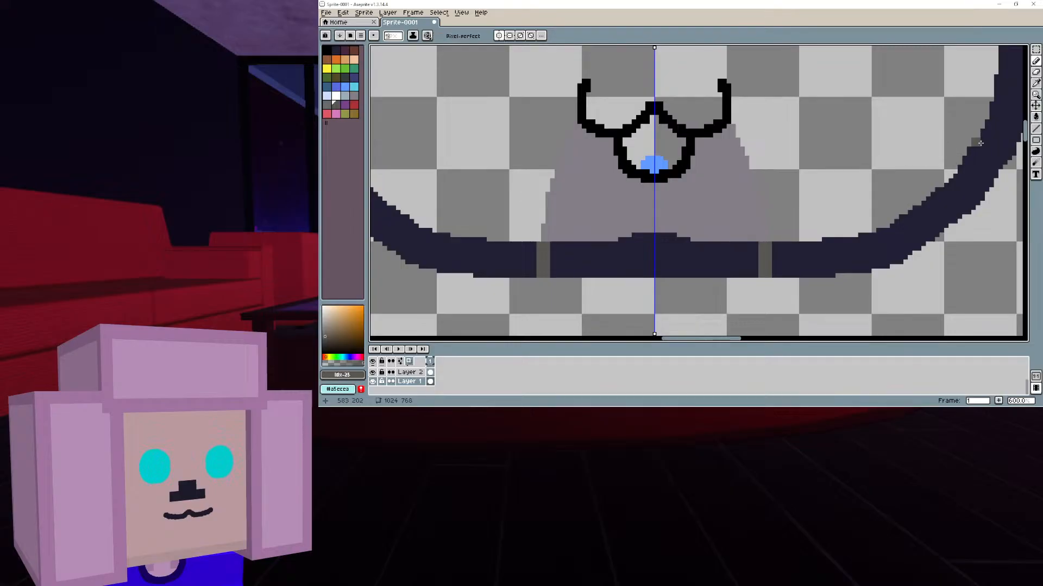
pyautogui.click(1035, 117)
pyautogui.click(668, 243)
pyautogui.scroll(-3, 668, 241)
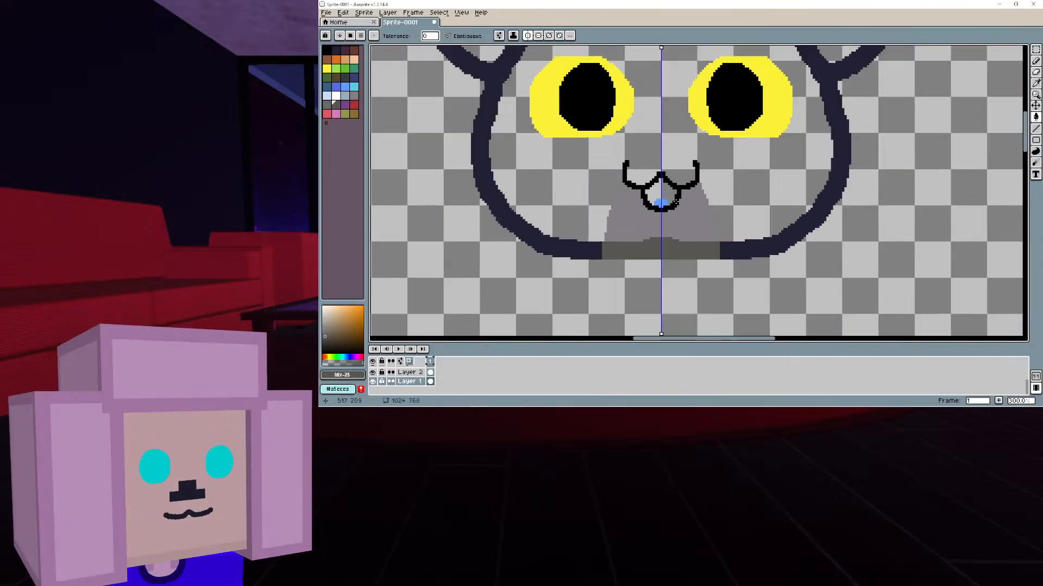
# On Layer 2, fill the inside of the open mouth around the tongue with the palette's darker blue
pyautogui.moveTo(681, 184); pyautogui.dragTo(688, 272, button='middle')
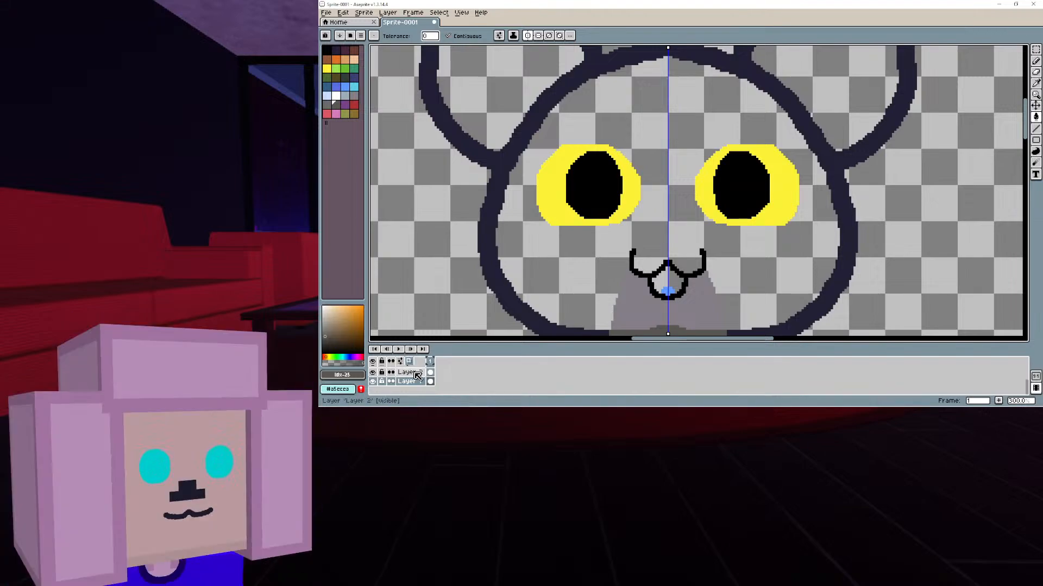
pyautogui.click(336, 87)
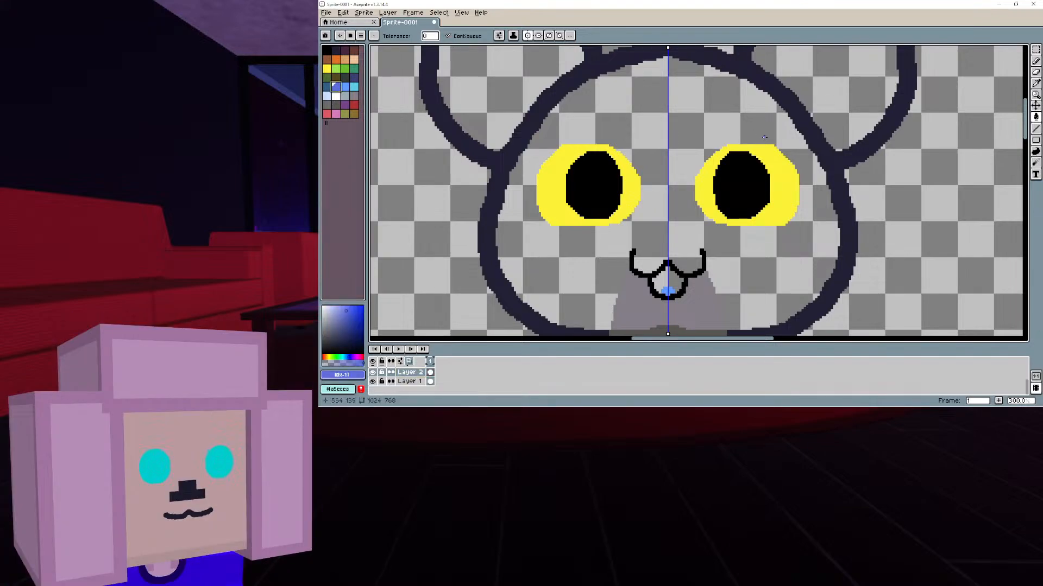
pyautogui.click(671, 277)
pyautogui.moveTo(671, 277); pyautogui.dragTo(678, 305, button='middle')
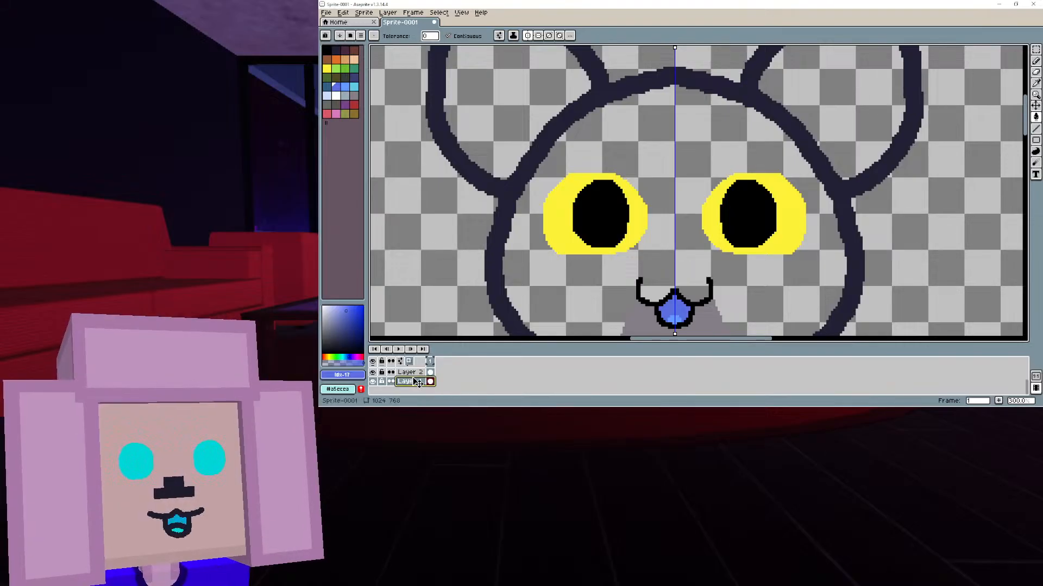
# Add a new layer and merge Layer 2 down into Layer 1
pyautogui.click(338, 51)
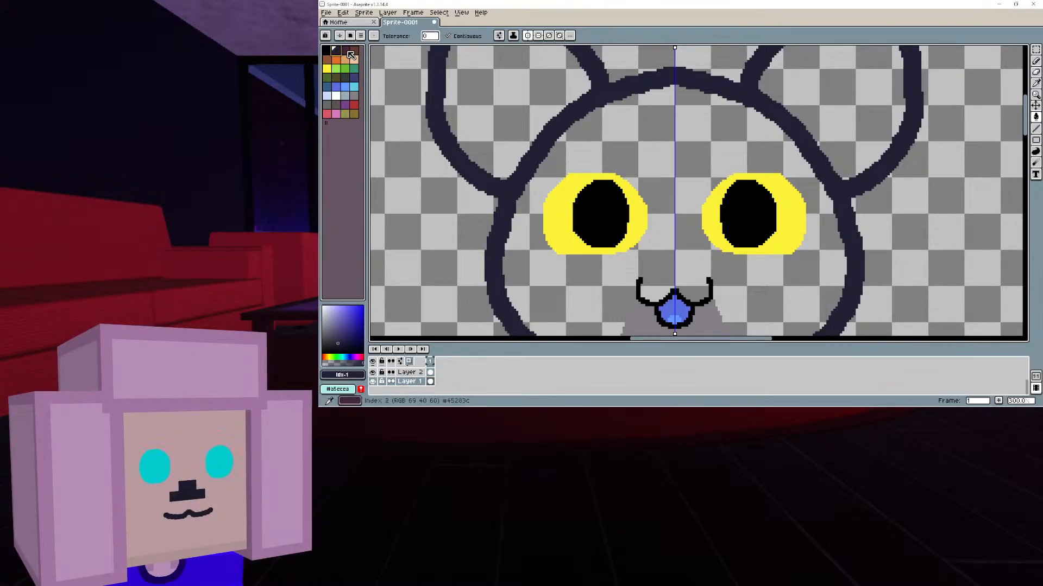
pyautogui.moveTo(646, 213); pyautogui.dragTo(703, 160, button='middle')
pyautogui.scroll(-1, 673, 147)
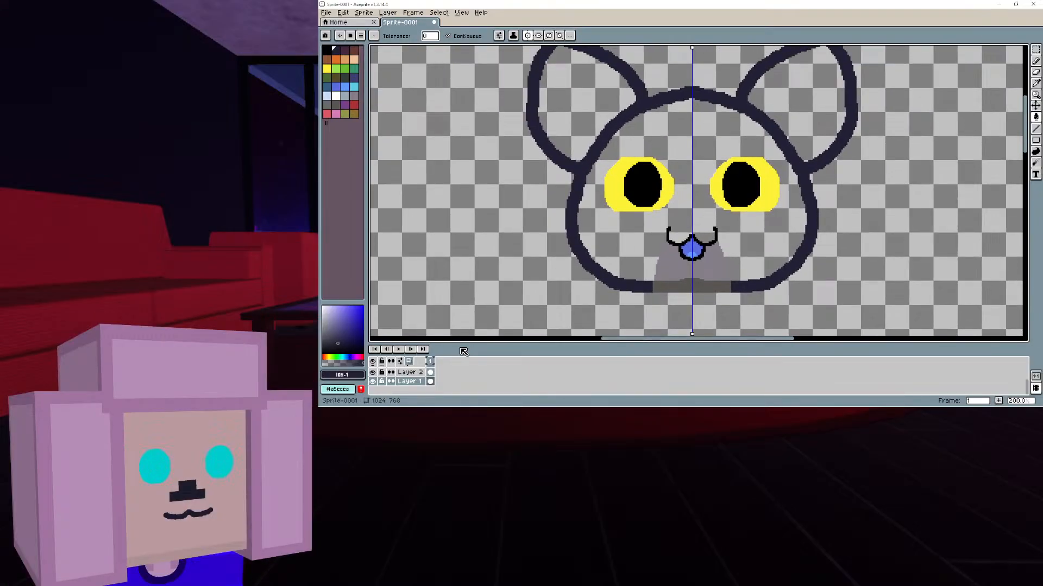
pyautogui.scroll(1, 422, 384)
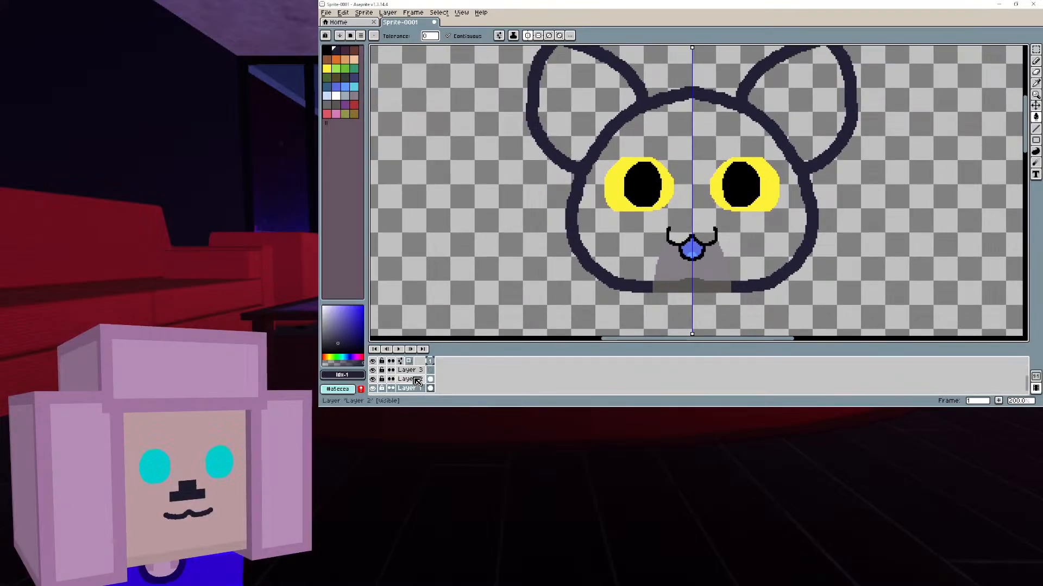
pyautogui.rightClick(417, 380)
pyautogui.click(410, 392)
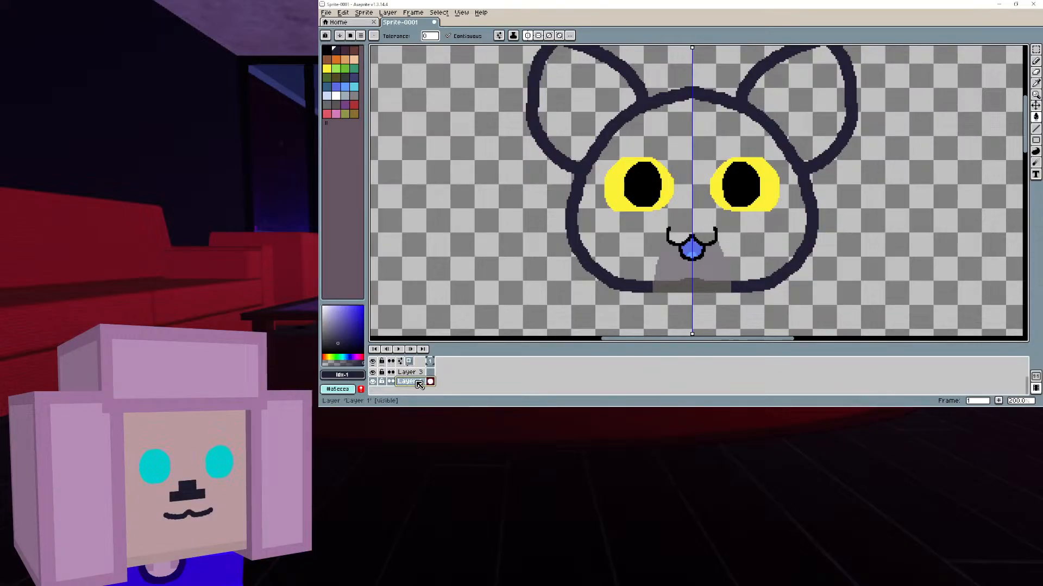
pyautogui.moveTo(701, 235)
pyautogui.mouseDown(button='middle')
pyautogui.moveTo(650, 218)
pyautogui.moveTo(659, 268)
pyautogui.moveTo(678, 247)
pyautogui.mouseUp(button='middle')
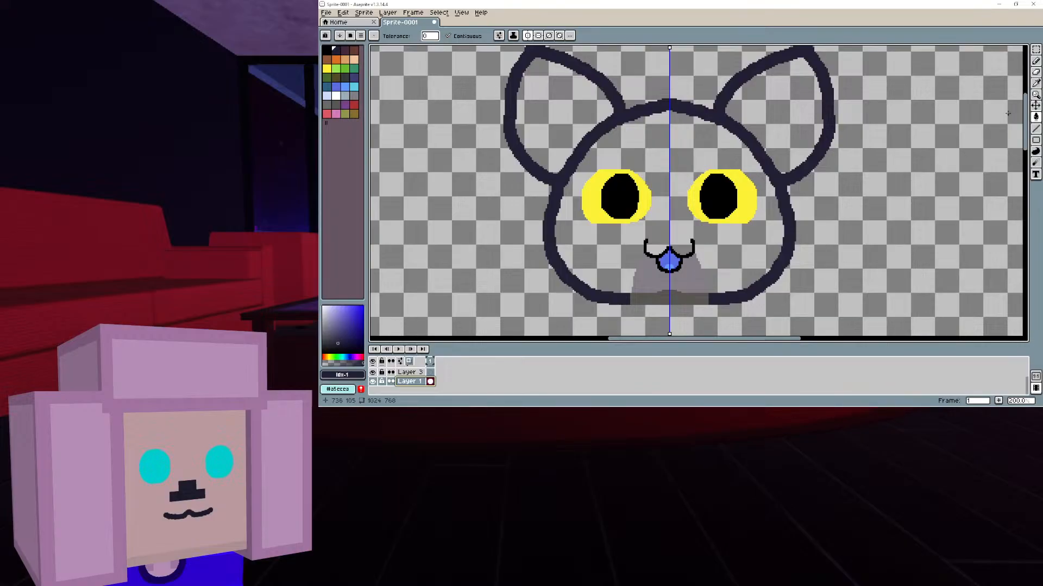
pyautogui.click(1036, 117)
pyautogui.click(701, 140)
pyautogui.click(783, 97)
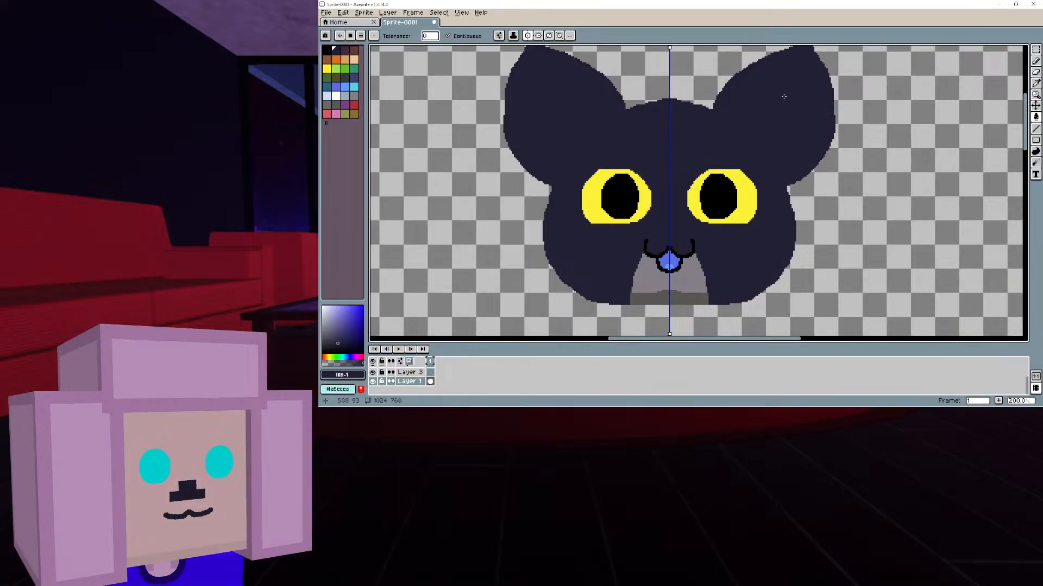
pyautogui.hotkey('ctrl', 'z')
pyautogui.hotkey('ctrl', 'z')
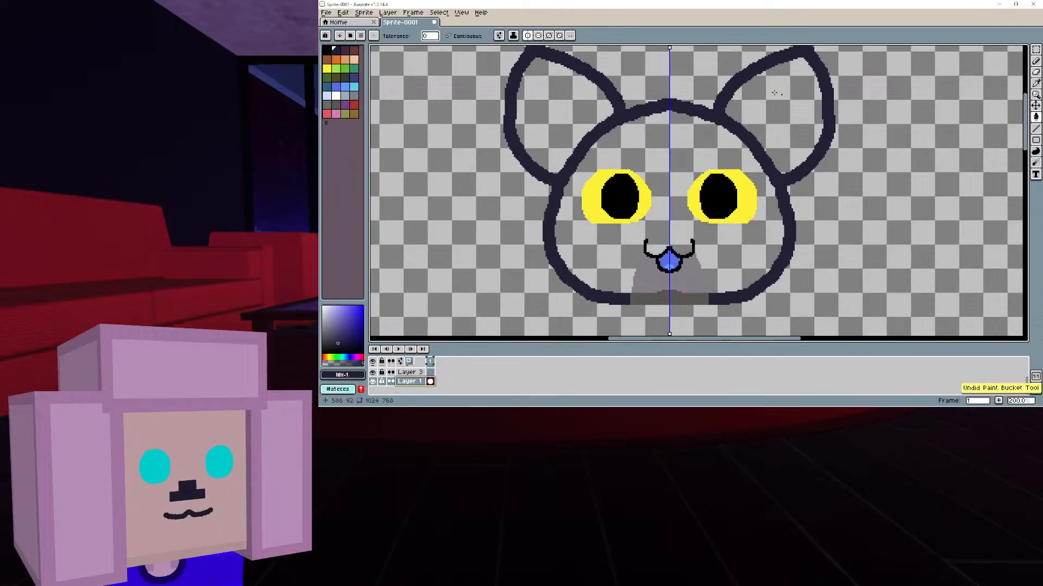
# Recolour the head and ear outline on Layer 1 with the palette's dark maroon, #45283c
pyautogui.click(326, 50)
pyautogui.click(572, 159)
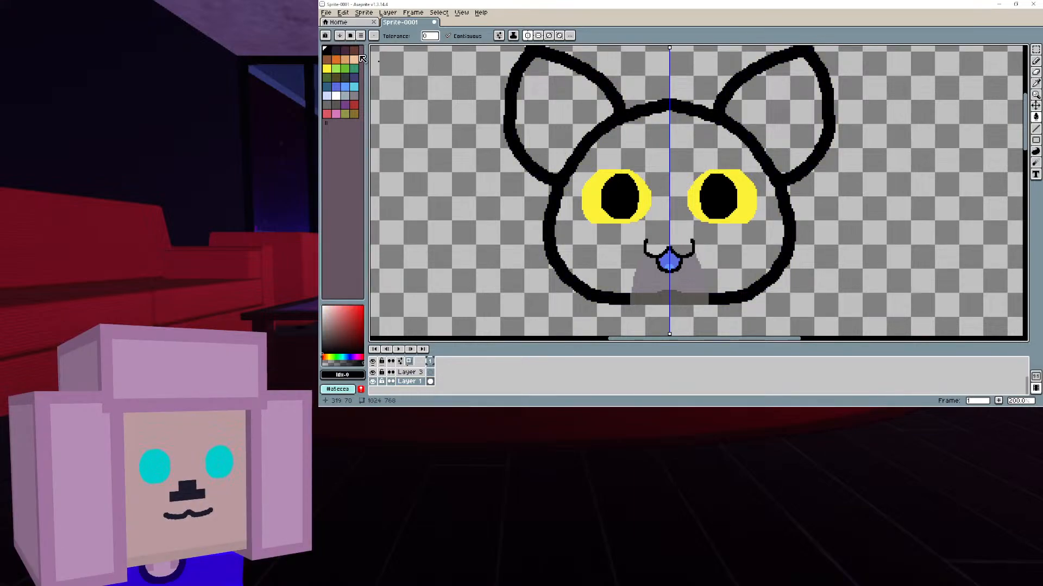
pyautogui.click(347, 53)
pyautogui.click(569, 161)
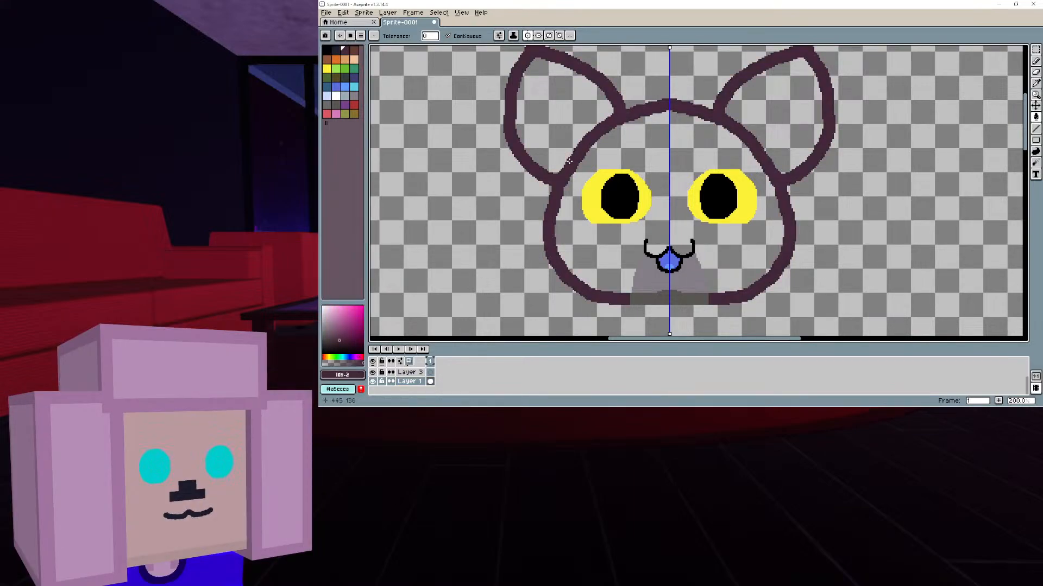
# Fill the inside of the head and both ears with the palette's dark navy, #222034
pyautogui.click(336, 51)
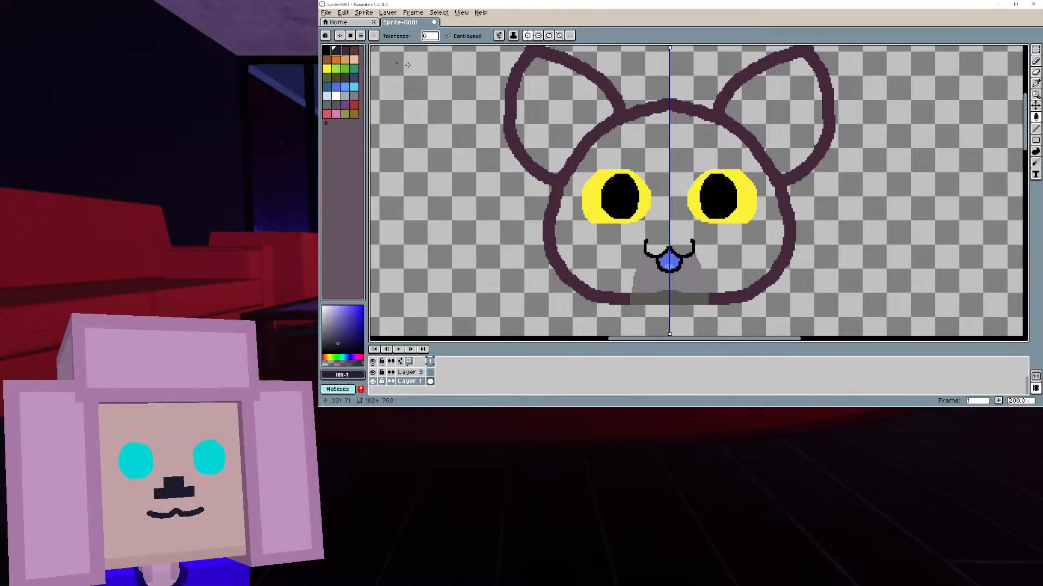
pyautogui.click(575, 107)
pyautogui.click(621, 128)
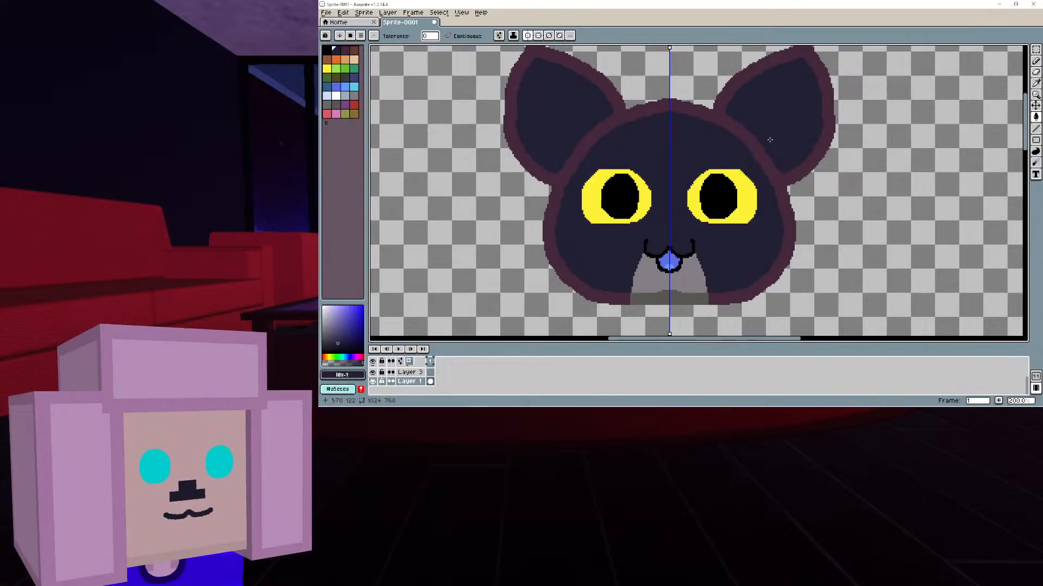
pyautogui.hotkey('ctrl', 'z')
pyautogui.hotkey('ctrl', 'z')
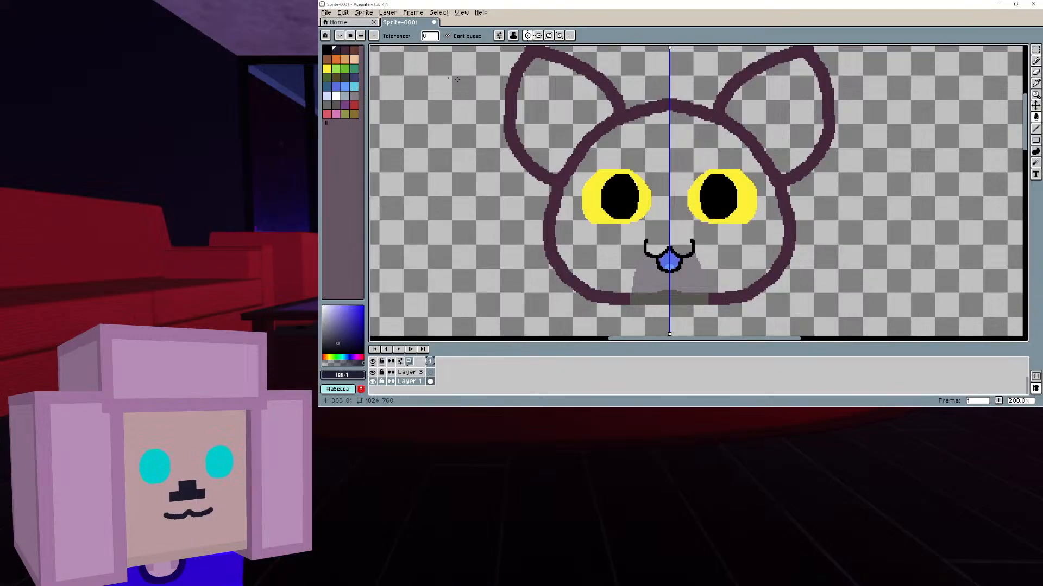
pyautogui.hotkey('ctrl', 'y')
pyautogui.hotkey('ctrl', 'y')
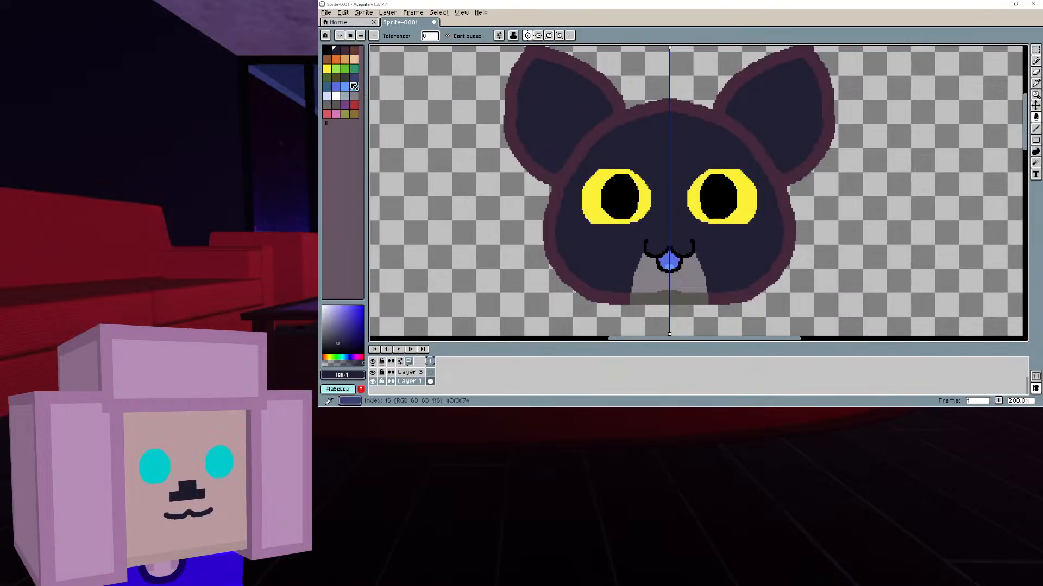
# Recolour the head and ear outline with a custom very dark blue, about HSV 245°, 77%, 19%
pyautogui.click(350, 345)
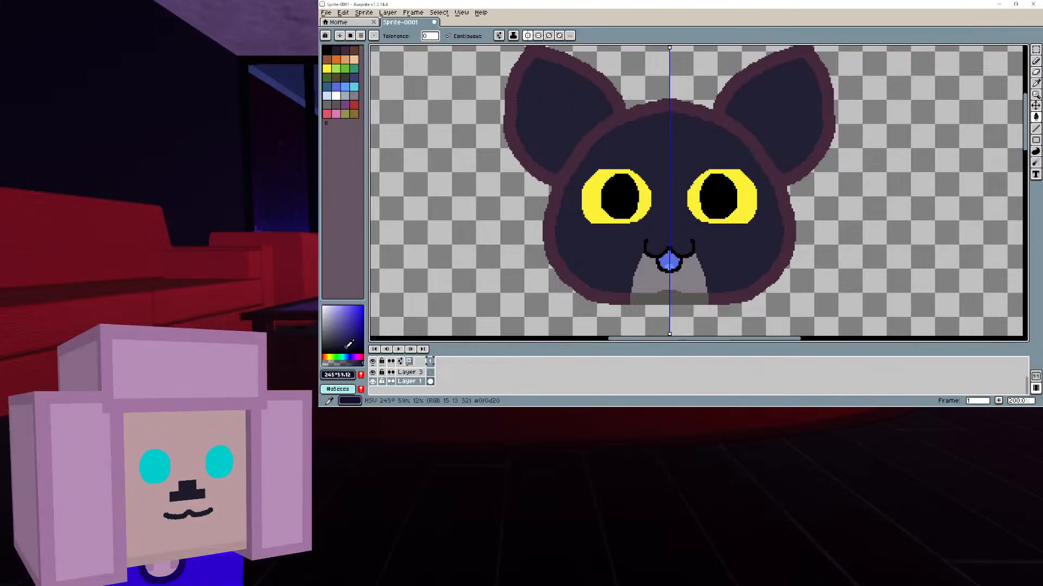
pyautogui.moveTo(349, 345); pyautogui.dragTo(363, 343)
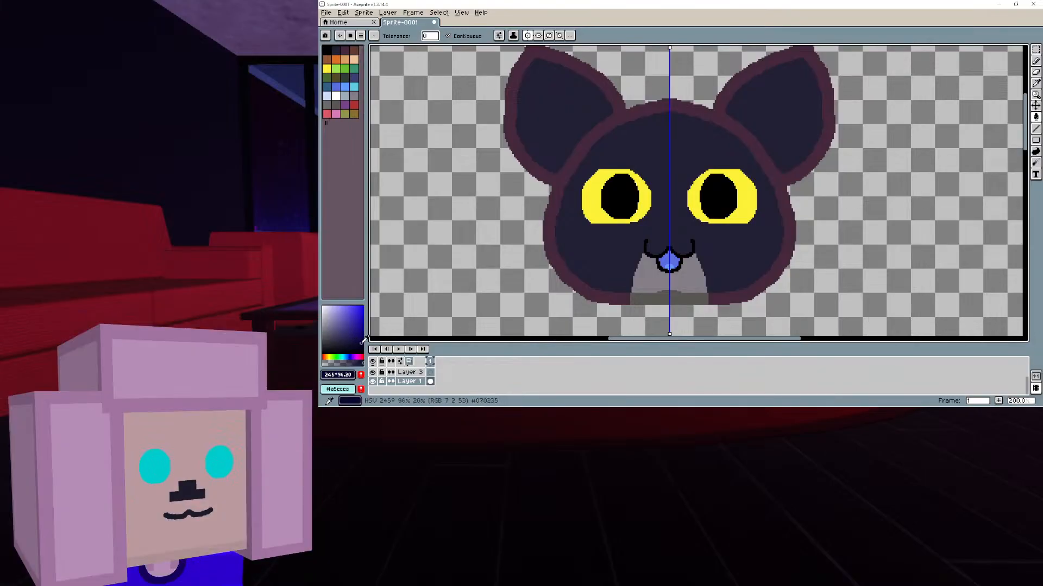
pyautogui.click(566, 194)
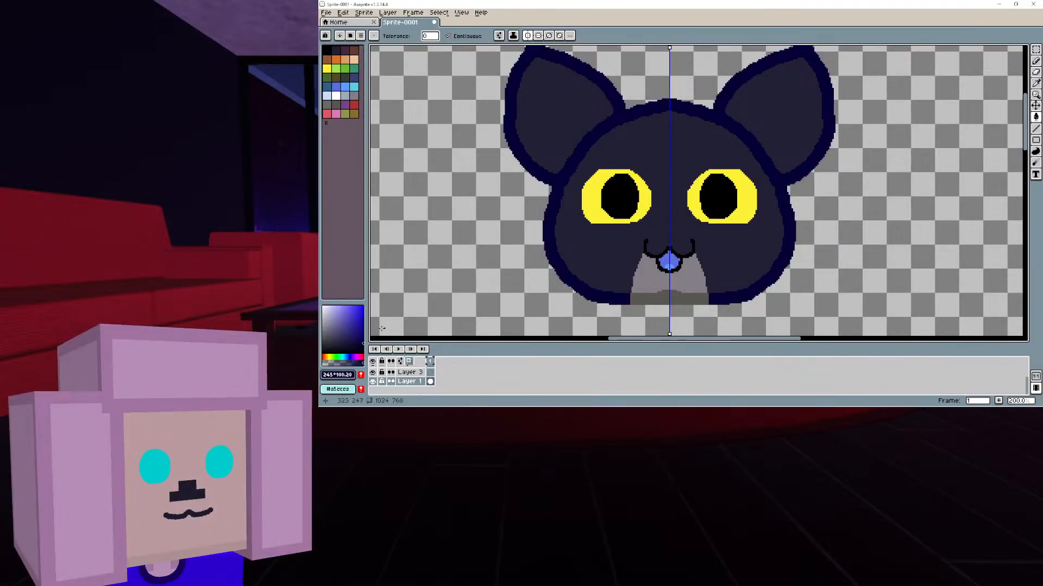
pyautogui.click(355, 343)
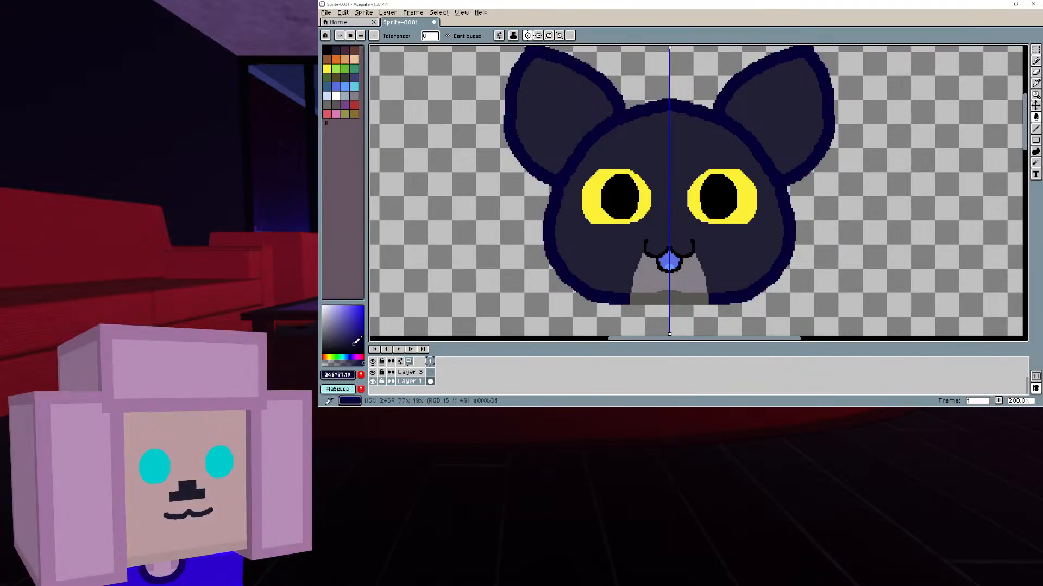
pyautogui.click(599, 132)
# Draw mirrored rounded cheek patches beneath the outer part of the eyes in the palette's light blue-grey and fill them solid
pyautogui.moveTo(688, 154); pyautogui.dragTo(668, 149, button='middle')
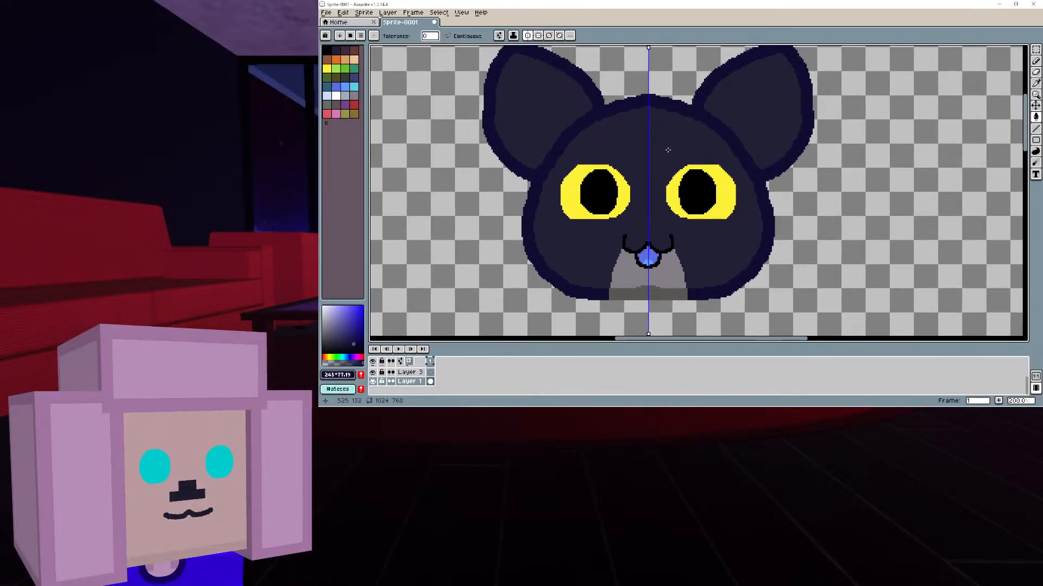
pyautogui.scroll(2, 742, 220)
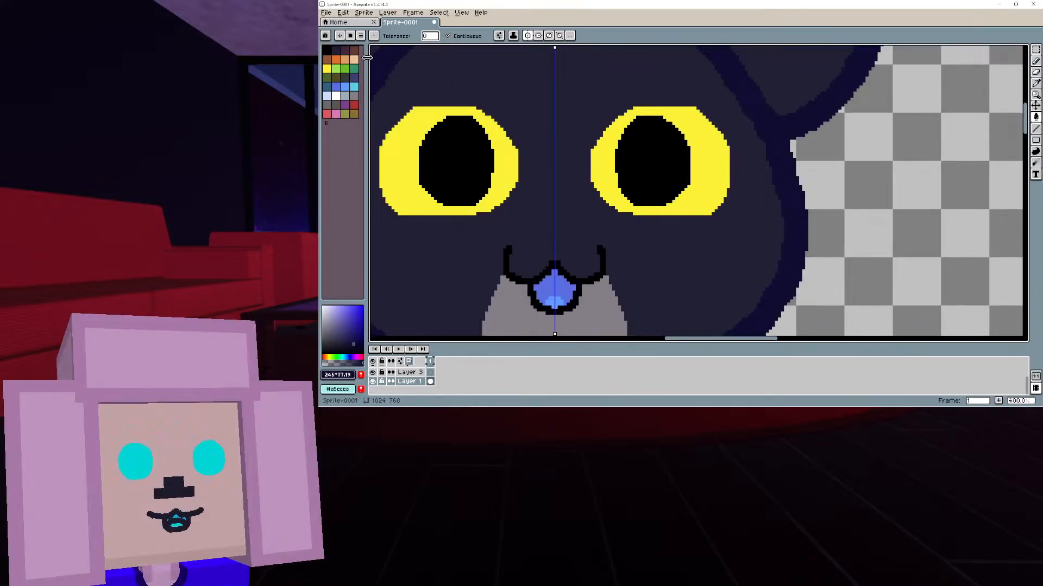
pyautogui.click(345, 96)
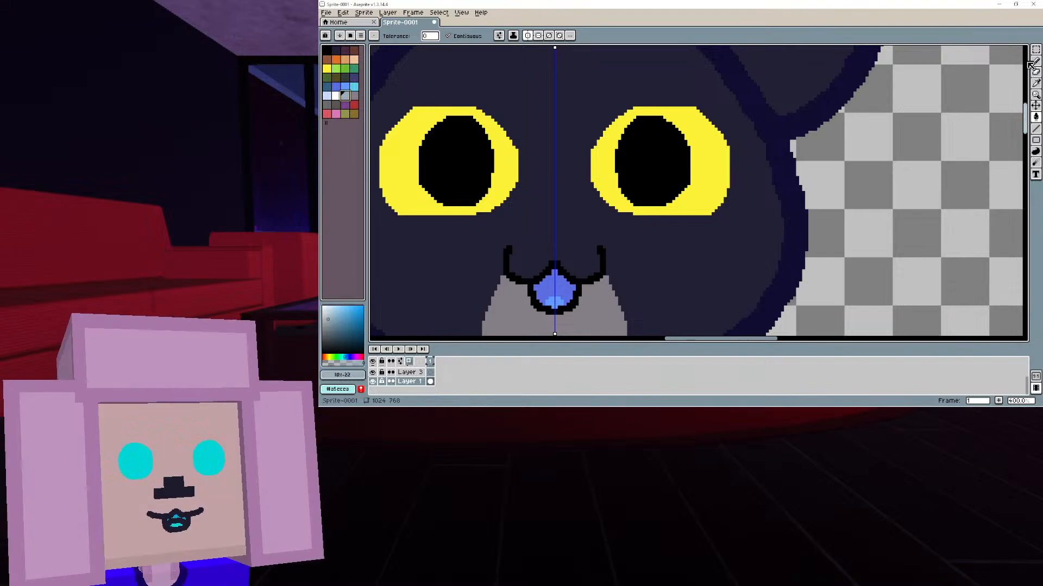
pyautogui.click(1034, 63)
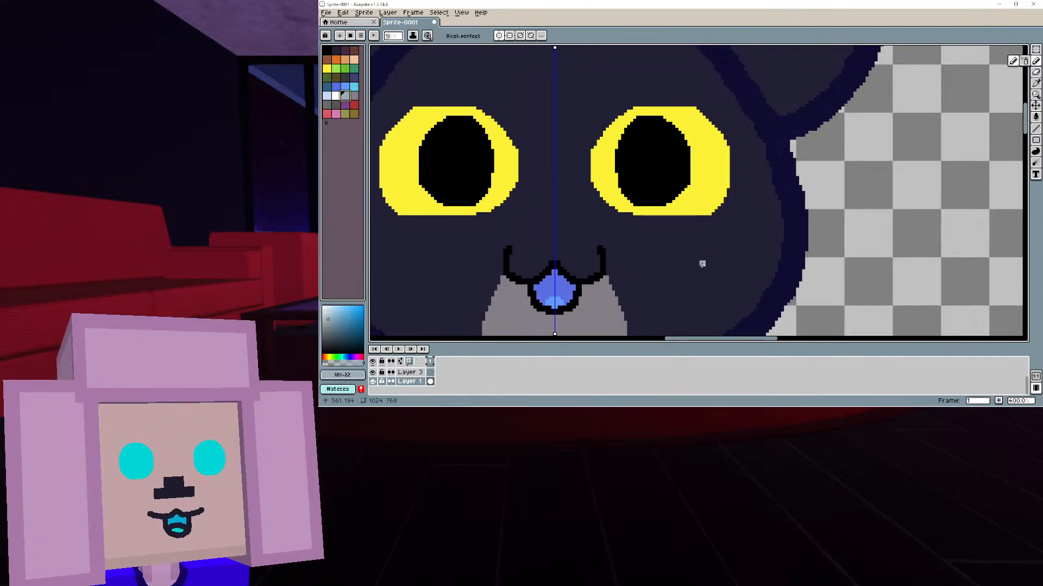
pyautogui.moveTo(674, 267)
pyautogui.mouseDown()
pyautogui.moveTo(724, 252)
pyautogui.moveTo(699, 268)
pyautogui.mouseUp()
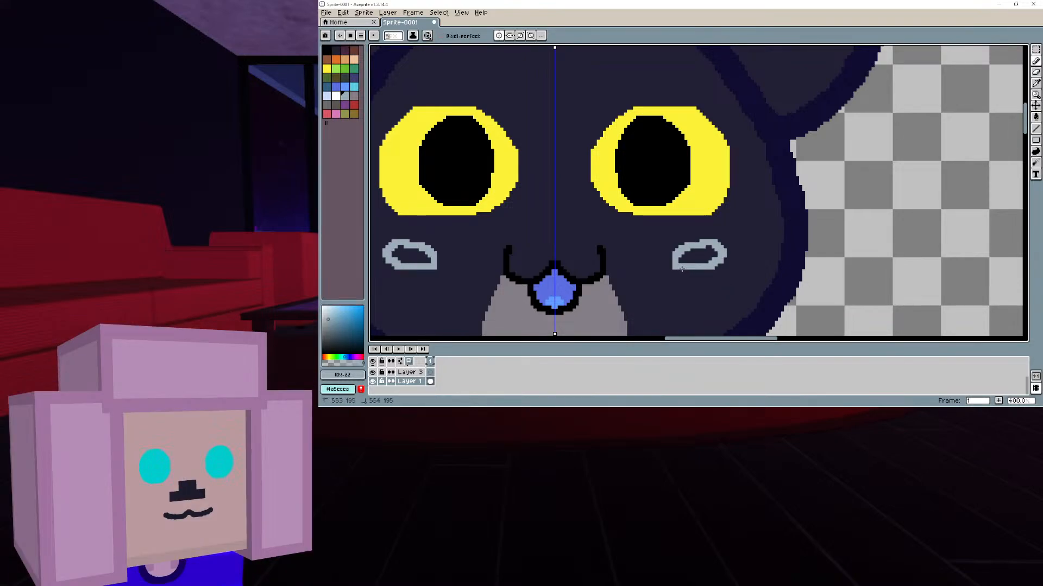
pyautogui.moveTo(682, 269); pyautogui.dragTo(790, 239, button='middle')
pyautogui.moveTo(788, 233); pyautogui.dragTo(813, 232)
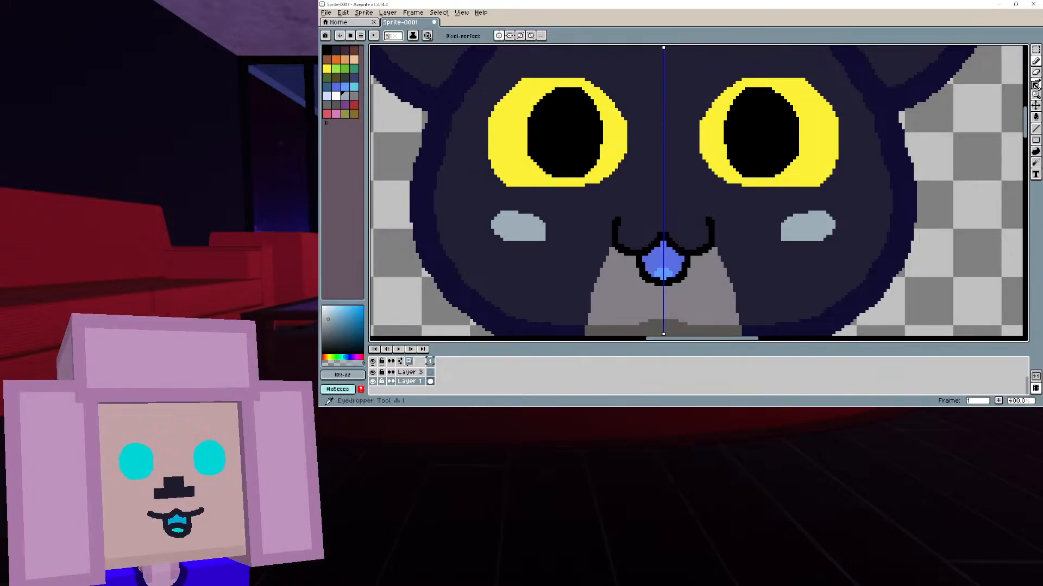
# Sample the muzzle's grey and recolour both cheek patches with it
pyautogui.click(1035, 82)
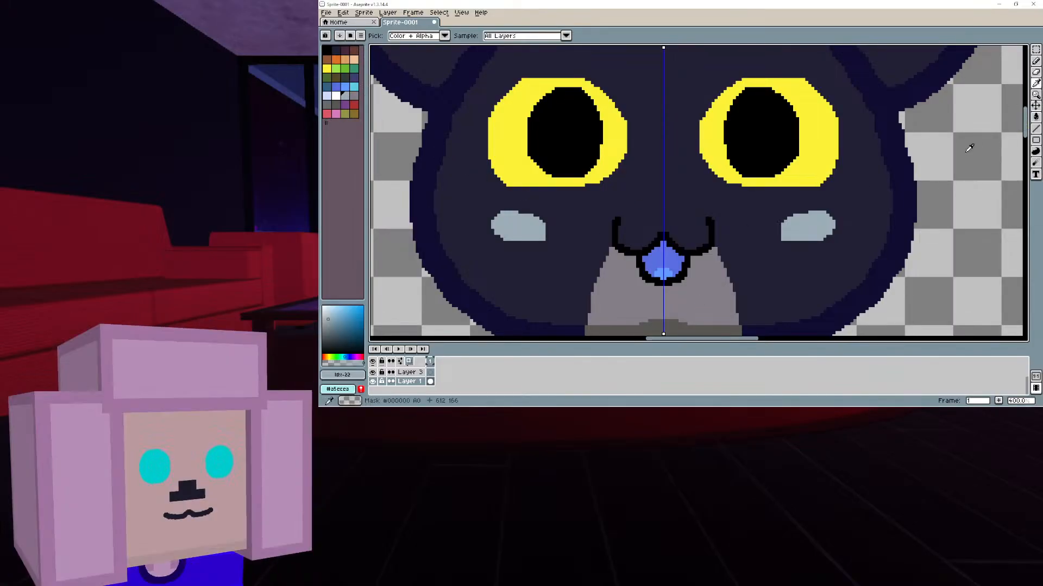
pyautogui.click(696, 303)
pyautogui.press('g')
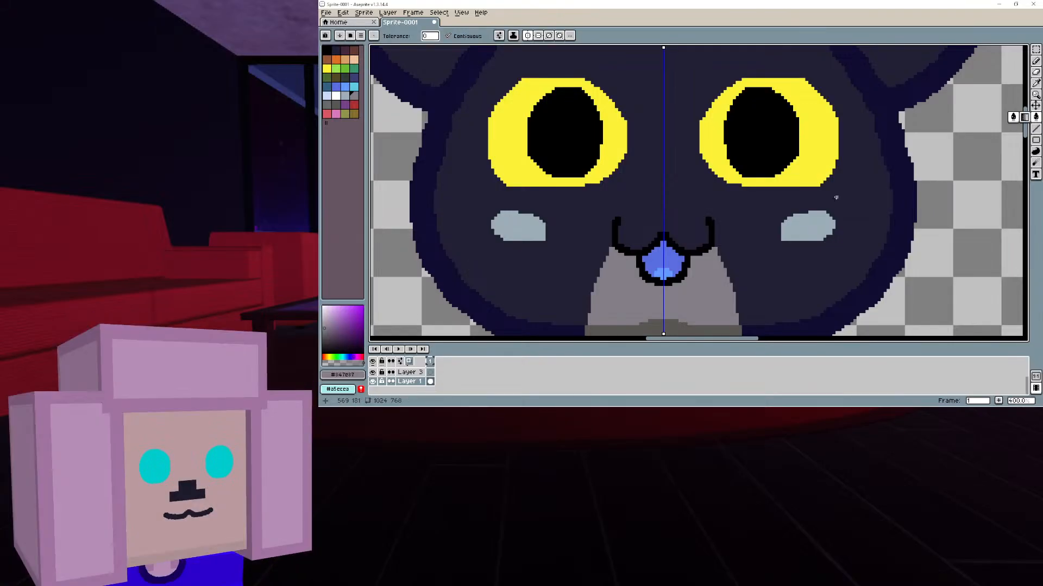
pyautogui.click(813, 226)
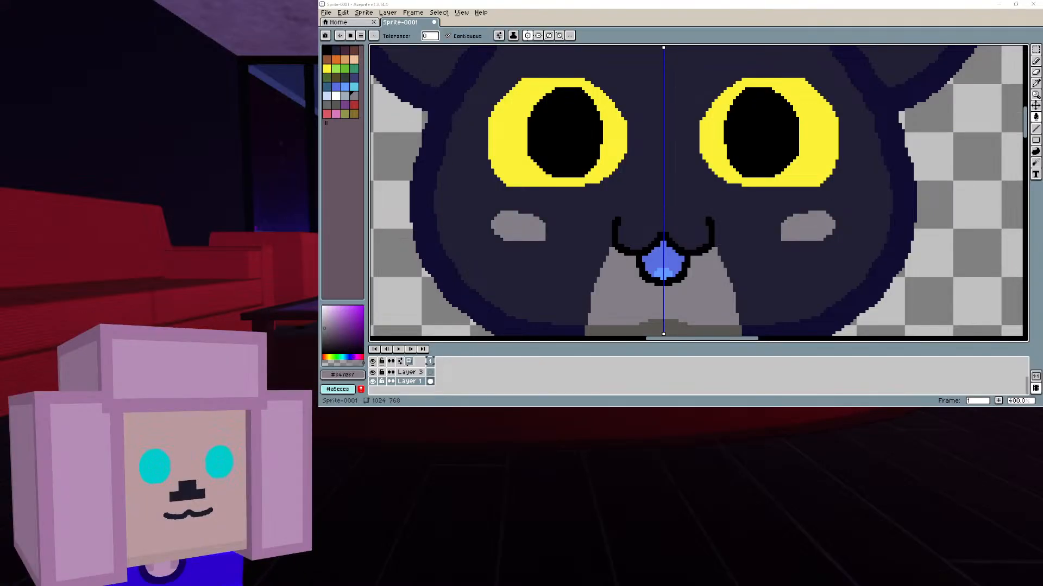
pyautogui.scroll(-1, 852, 182)
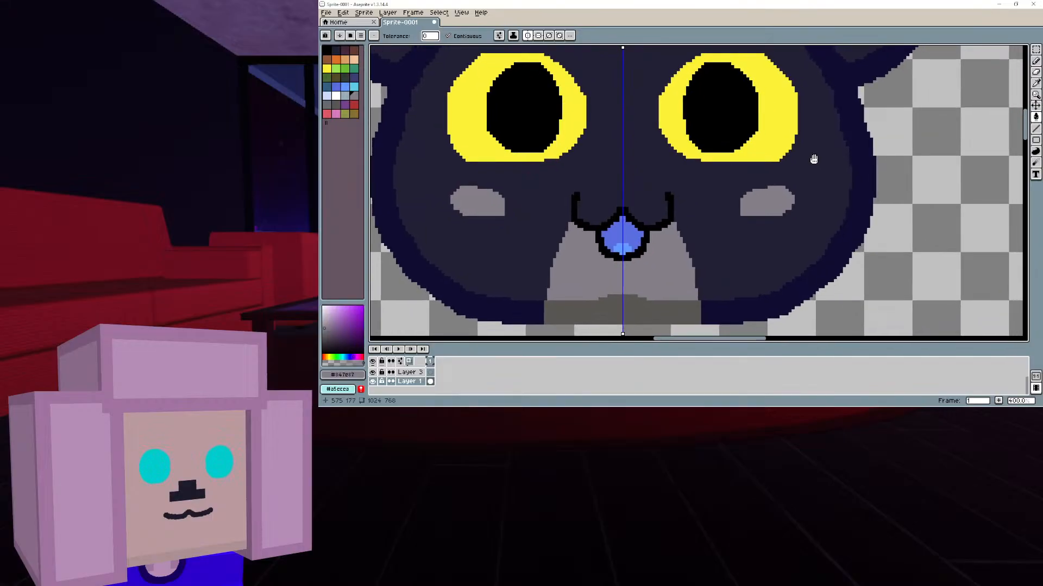
pyautogui.moveTo(826, 170); pyautogui.dragTo(839, 221, button='middle')
pyautogui.scroll(-1, 803, 246)
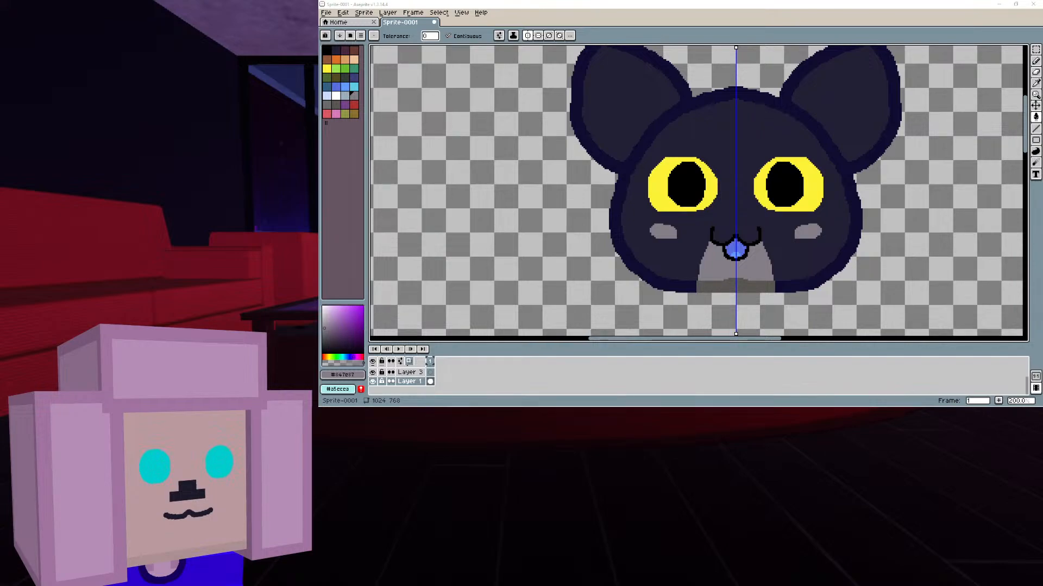
pyautogui.moveTo(668, 239); pyautogui.dragTo(623, 234, button='middle')
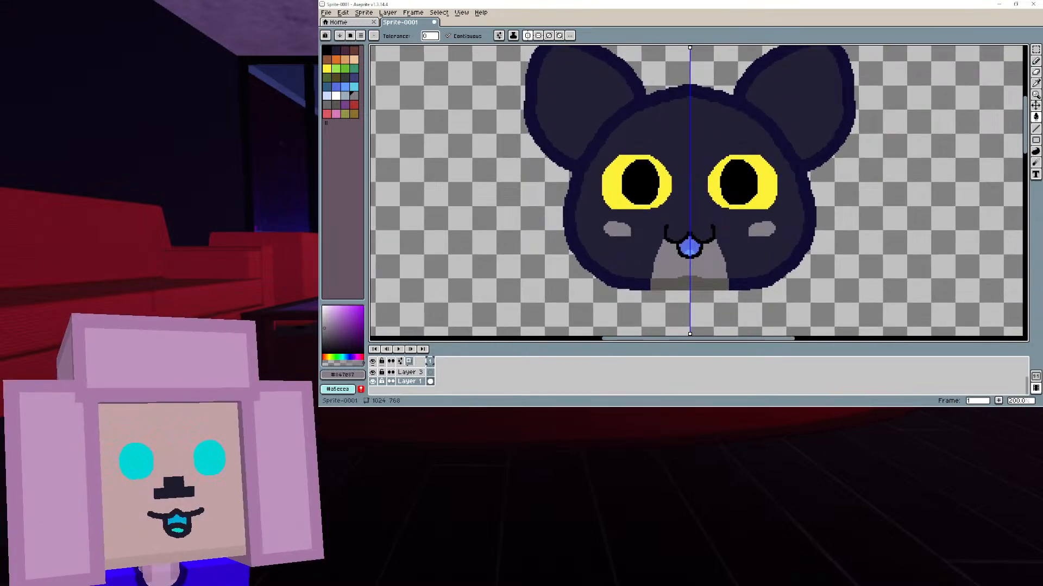
pyautogui.moveTo(834, 239); pyautogui.dragTo(852, 258, button='middle')
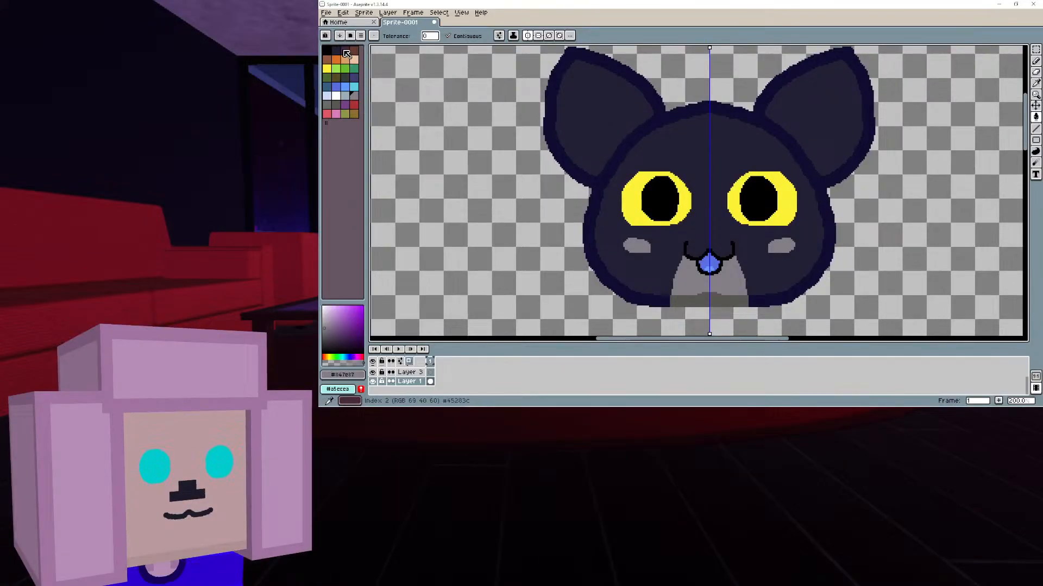
# Try dark maroon #45283c markings on the forehead, first a wide curve above the eyes and then slanted brow lines
pyautogui.click(346, 54)
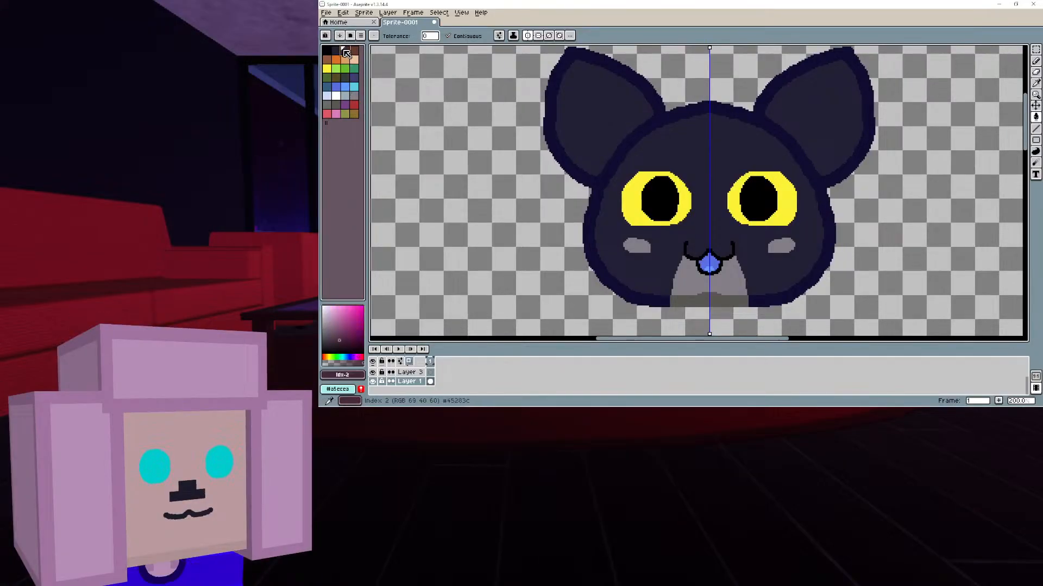
pyautogui.click(1039, 71)
pyautogui.scroll(3, 596, 120)
pyautogui.moveTo(550, 104)
pyautogui.mouseDown()
pyautogui.moveTo(565, 136)
pyautogui.moveTo(640, 189)
pyautogui.mouseUp()
pyautogui.scroll(-2, 689, 189)
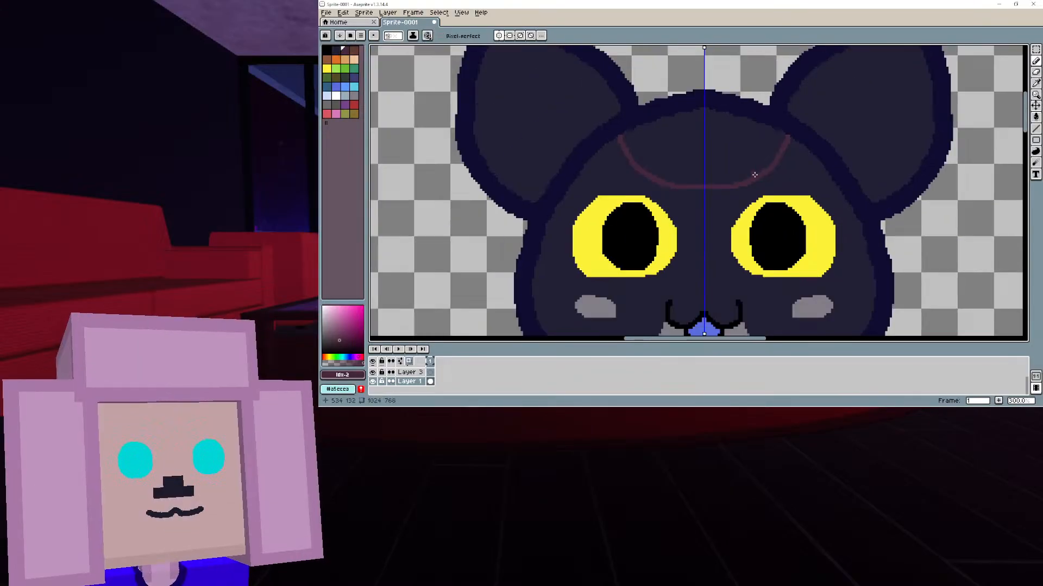
pyautogui.hotkey('ctrl', 'z')
pyautogui.moveTo(589, 165); pyautogui.dragTo(655, 186)
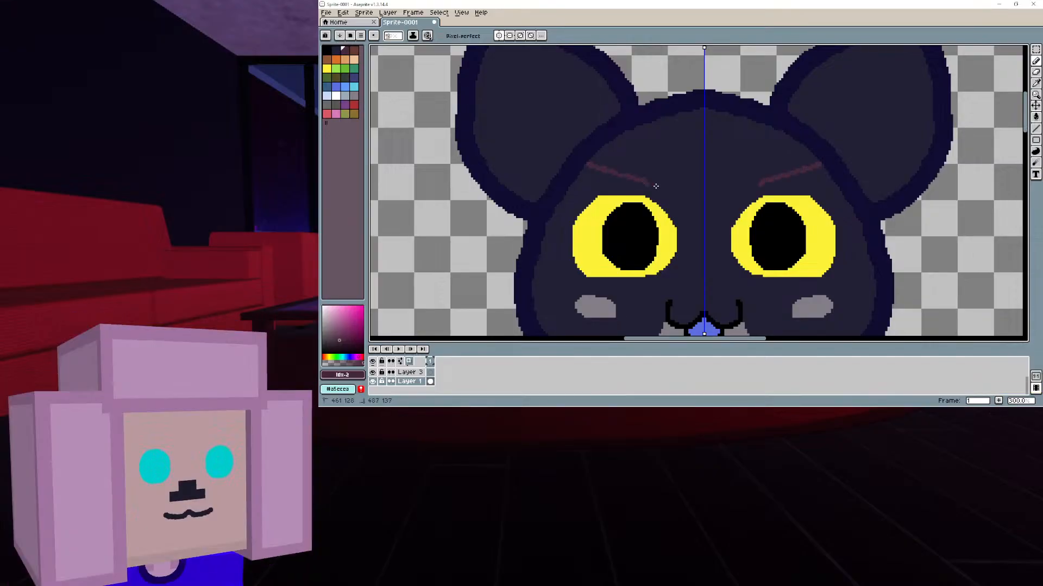
pyautogui.hotkey('ctrl', 'z')
# Sample the dark grey #595652 beneath the muzzle and draw short, slightly flared mirrored neck lines below the chin on Layer 1
pyautogui.moveTo(661, 156)
pyautogui.mouseDown(button='middle')
pyautogui.moveTo(720, 235)
pyautogui.moveTo(544, 91)
pyautogui.mouseUp(button='middle')
pyautogui.scroll(-1, 653, 181)
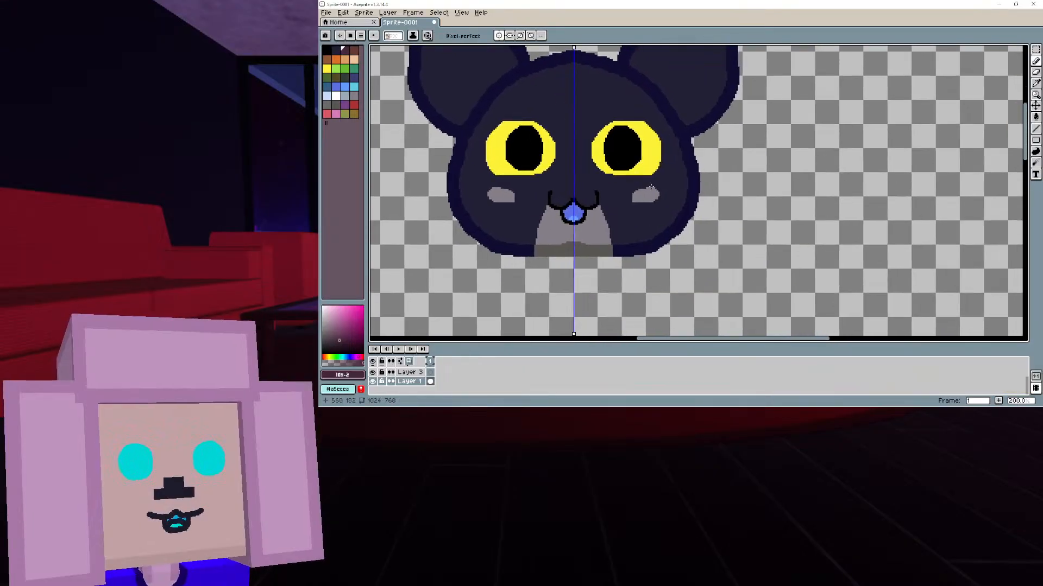
pyautogui.moveTo(686, 198); pyautogui.dragTo(761, 185, button='middle')
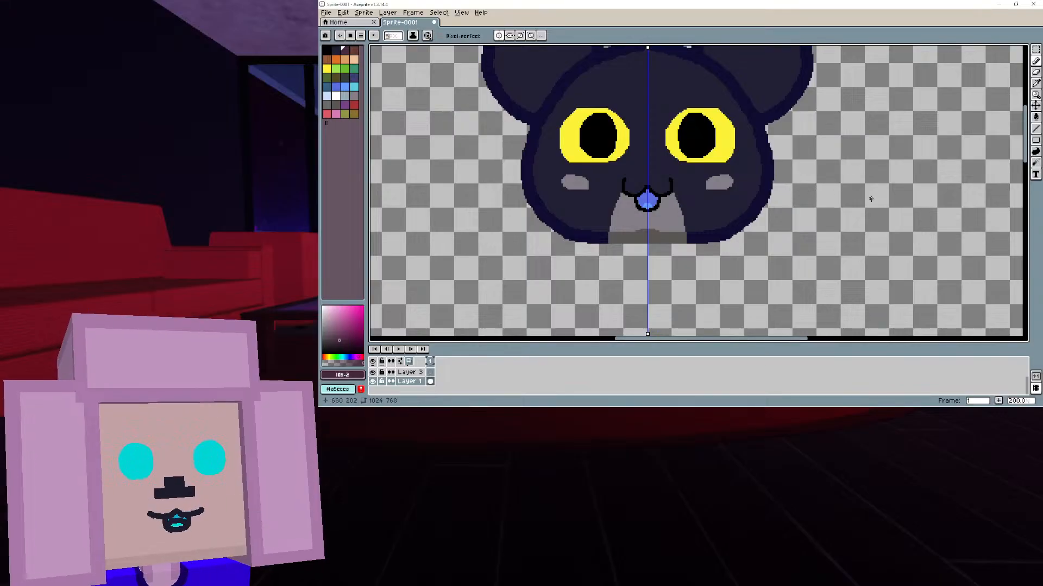
pyautogui.moveTo(879, 214); pyautogui.dragTo(907, 130, button='middle')
pyautogui.scroll(-1, 885, 167)
pyautogui.scroll(2, 797, 189)
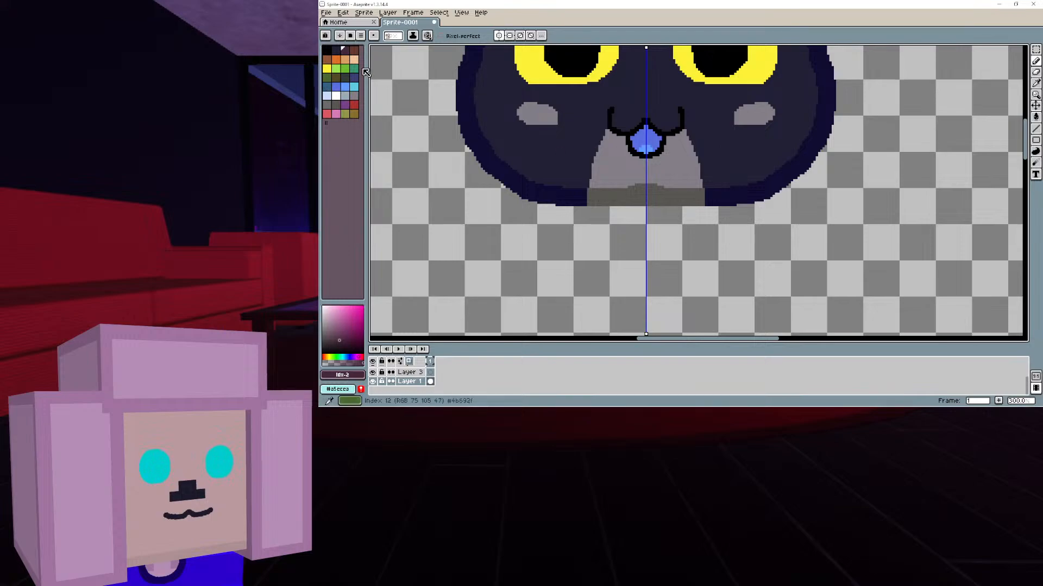
pyautogui.click(1035, 84)
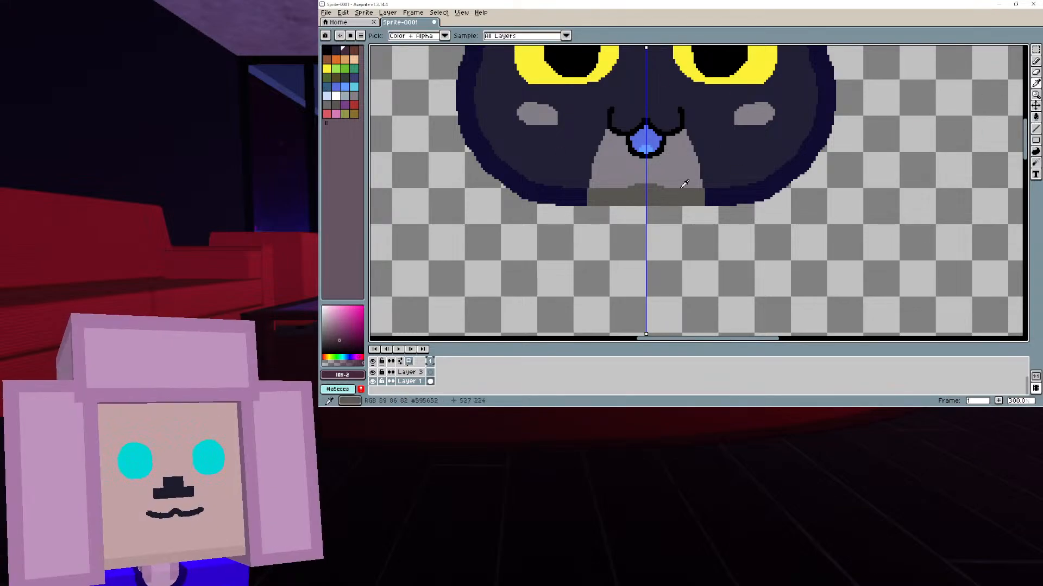
pyautogui.click(675, 190)
pyautogui.click(1035, 61)
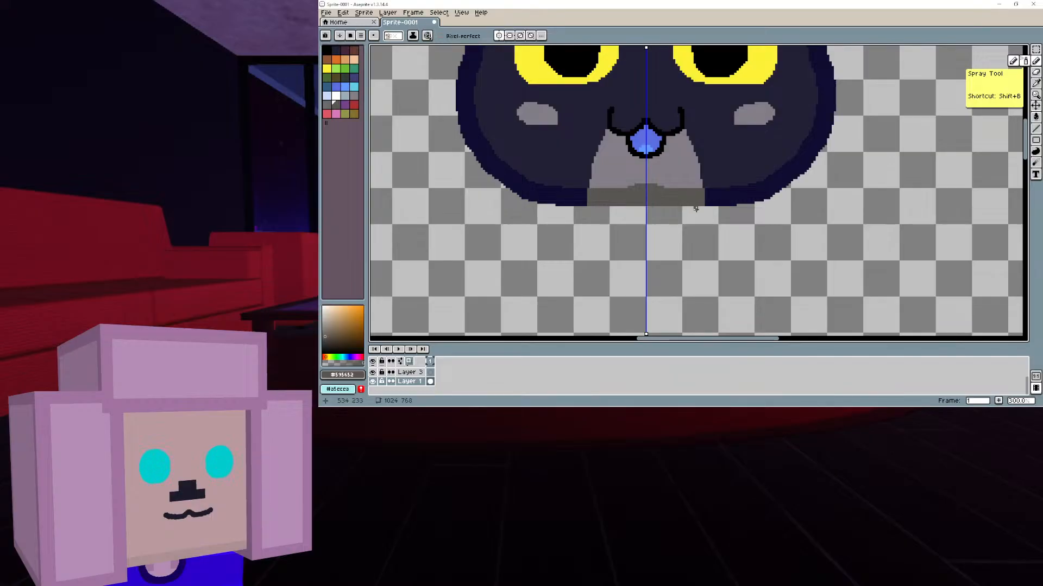
pyautogui.moveTo(695, 208)
pyautogui.mouseDown()
pyautogui.moveTo(693, 222)
pyautogui.moveTo(694, 200)
pyautogui.mouseUp()
pyautogui.hotkey('ctrl', 'z')
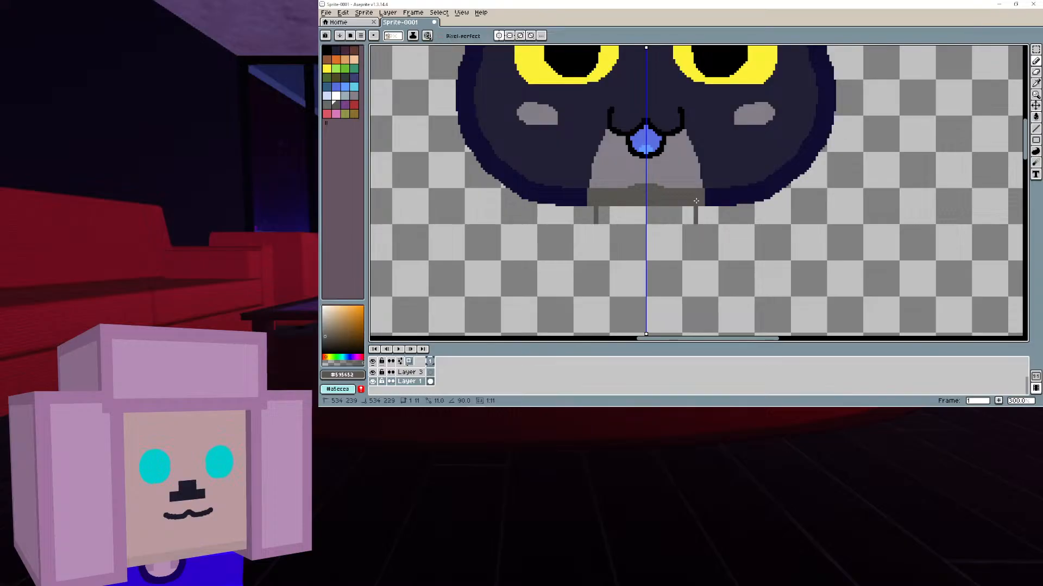
pyautogui.moveTo(700, 202); pyautogui.dragTo(701, 204)
pyautogui.hotkey('ctrl', 'z')
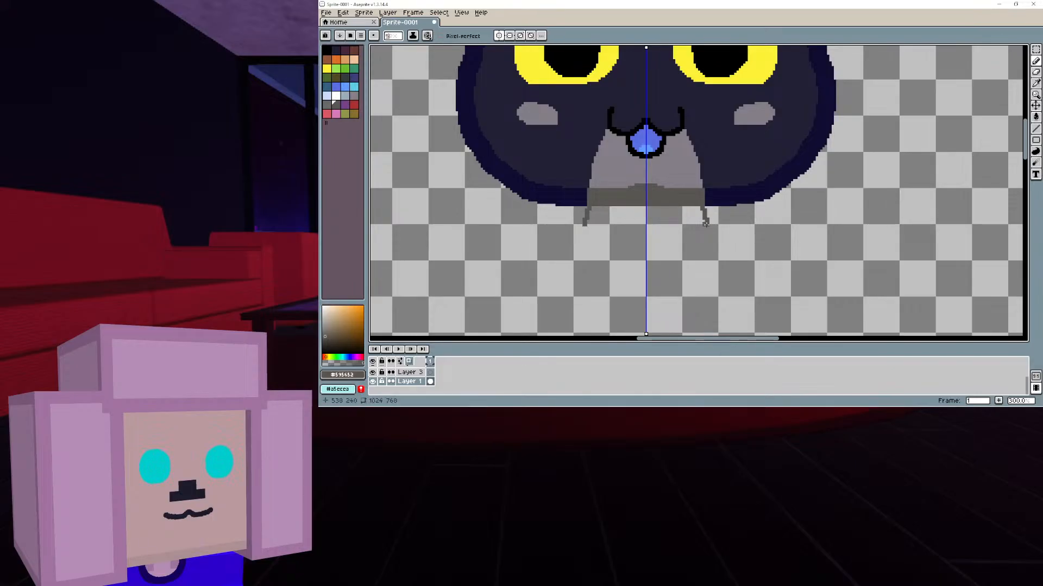
# Make Layer 3 the active layer and choose the palette's black as the drawing colour
pyautogui.moveTo(713, 266); pyautogui.dragTo(800, 209, button='middle')
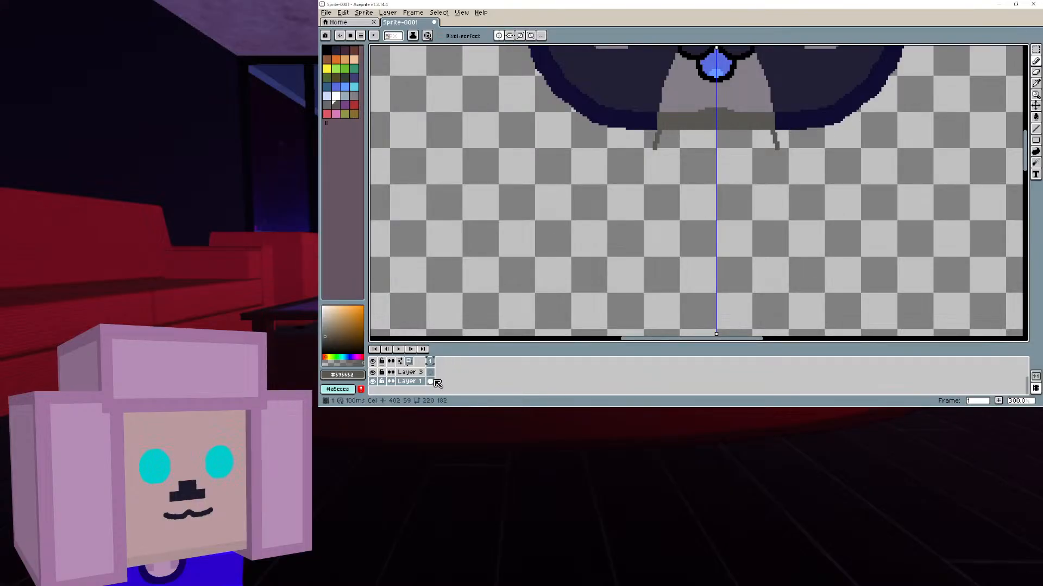
pyautogui.click(410, 373)
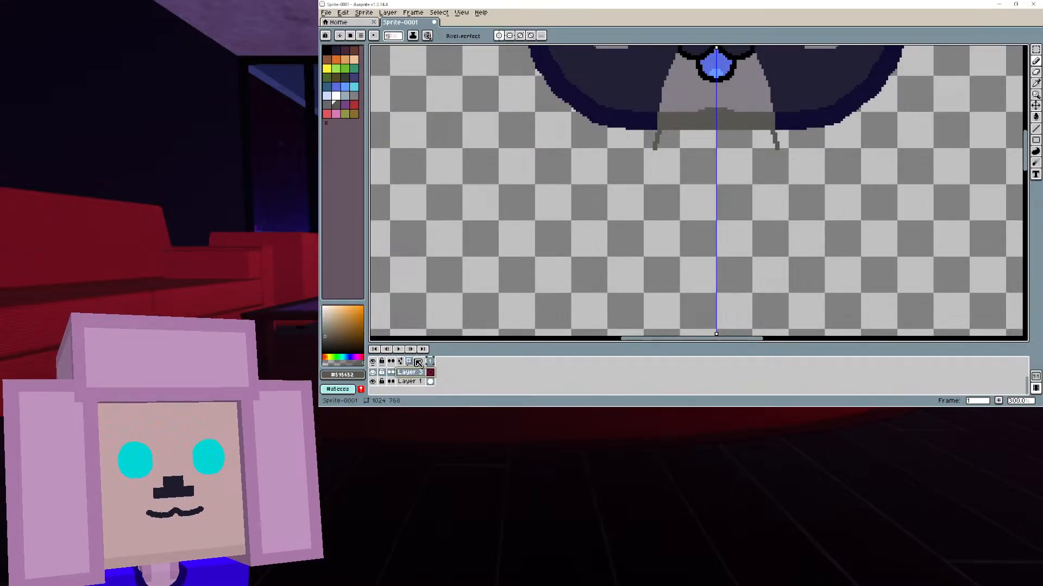
pyautogui.click(327, 51)
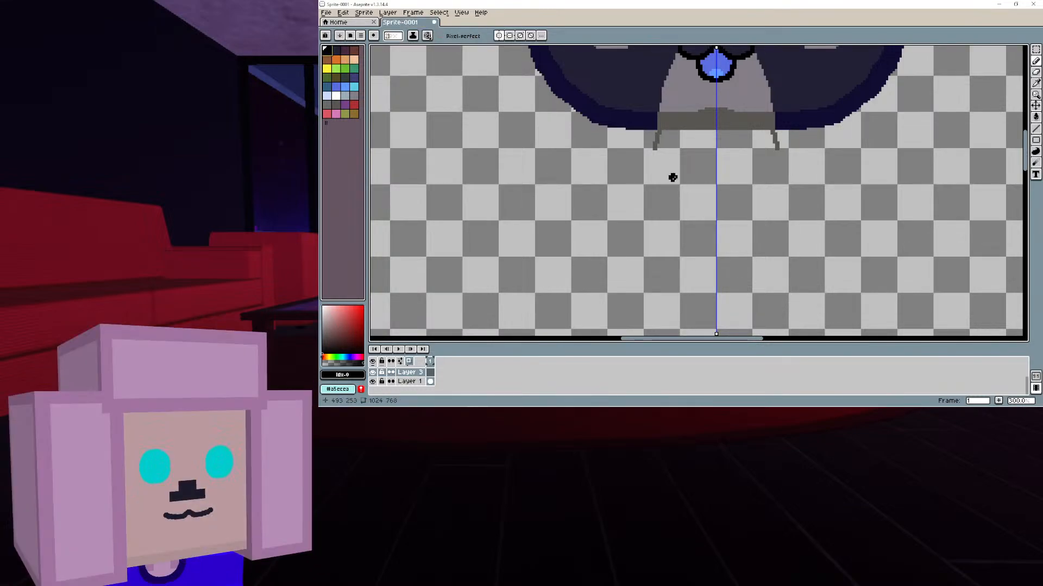
# Try to draw mirrored black shoulder curves running outward and down from the ends of the neck lines on Layer 3
pyautogui.moveTo(673, 175)
pyautogui.mouseDown(button='middle')
pyautogui.moveTo(658, 297)
pyautogui.moveTo(655, 186)
pyautogui.mouseUp(button='middle')
pyautogui.scroll(-1, 667, 191)
pyautogui.scroll(-1, 661, 249)
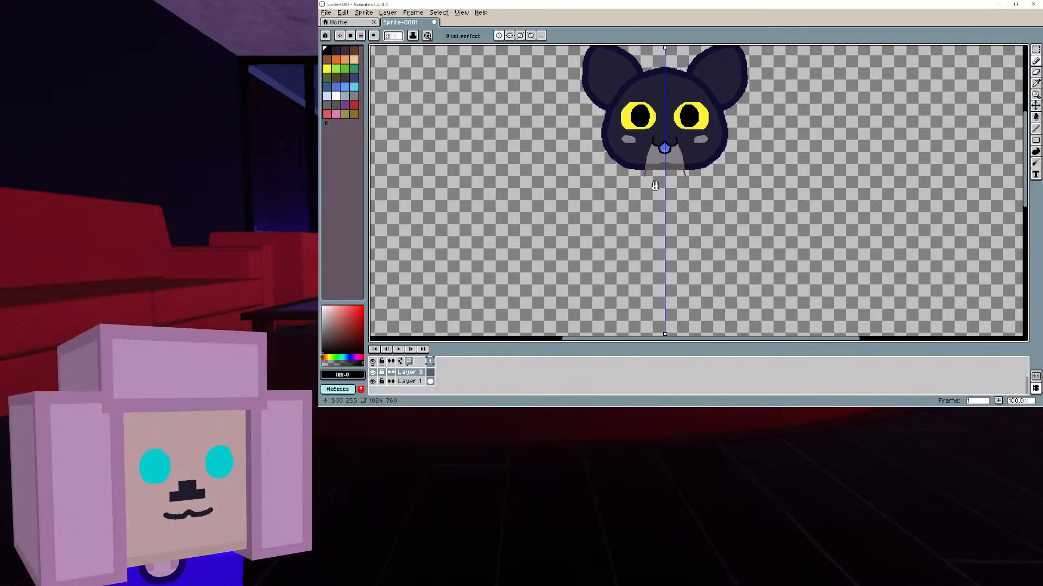
pyautogui.moveTo(648, 107); pyautogui.dragTo(659, 182, button='middle')
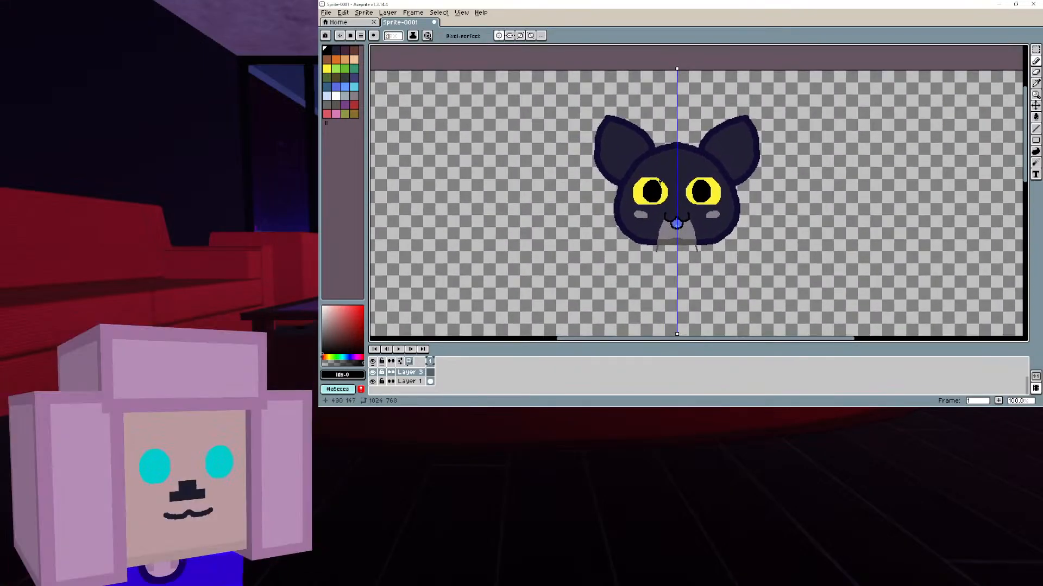
pyautogui.scroll(3, 662, 182)
pyautogui.scroll(-2, 722, 180)
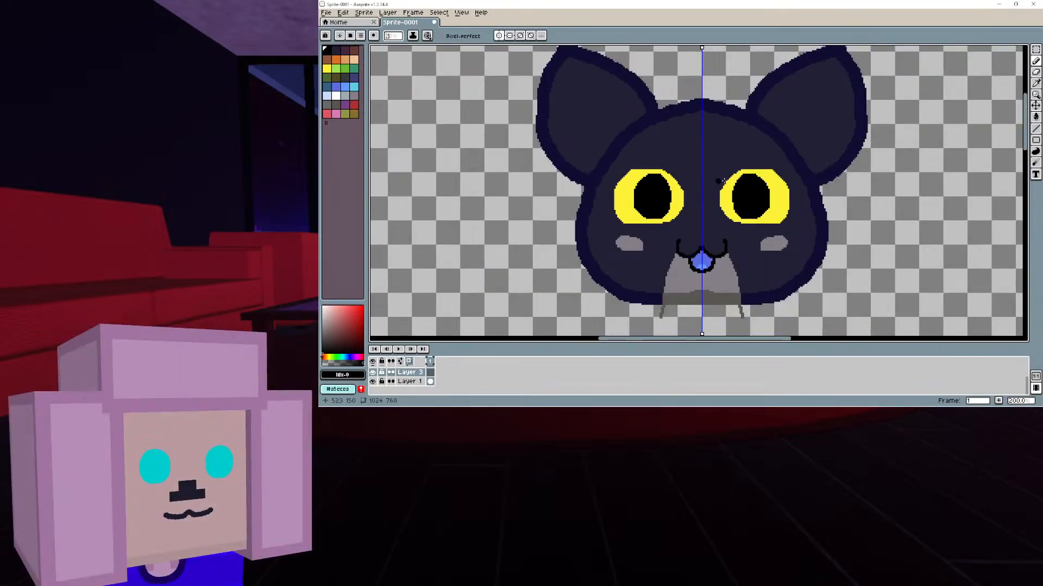
pyautogui.moveTo(628, 215); pyautogui.dragTo(682, 71, button='middle')
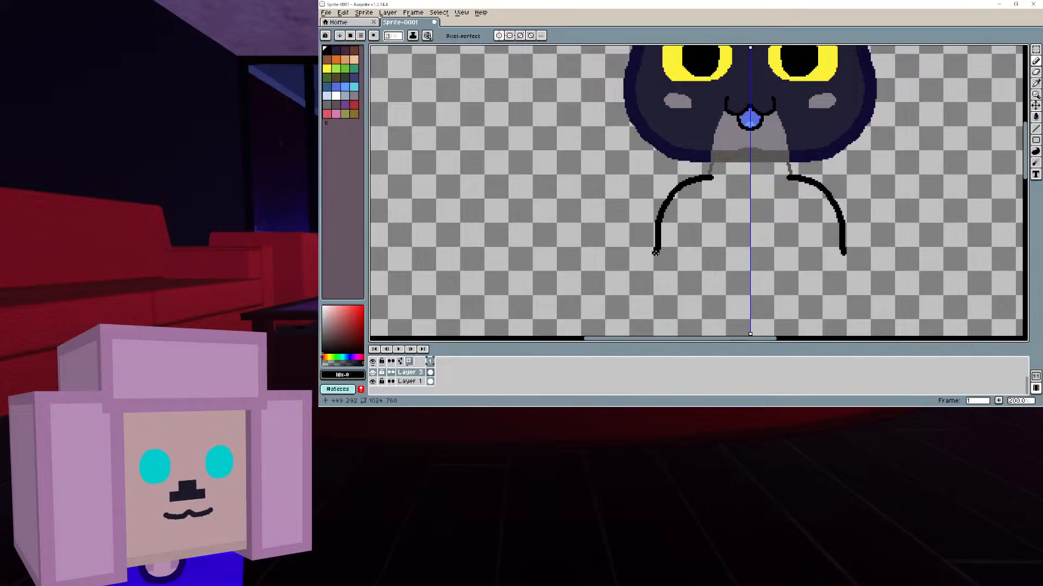
pyautogui.hotkey('ctrl', 'z')
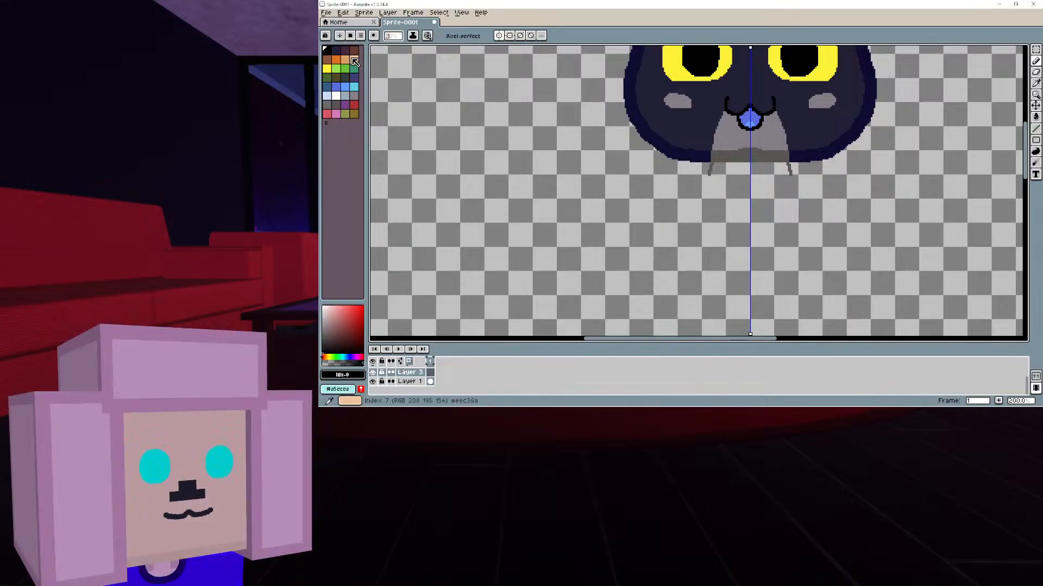
# Sample the dark navy of the head outline as the drawing colour and return to the Pencil tool
pyautogui.click(1036, 85)
pyautogui.click(844, 142)
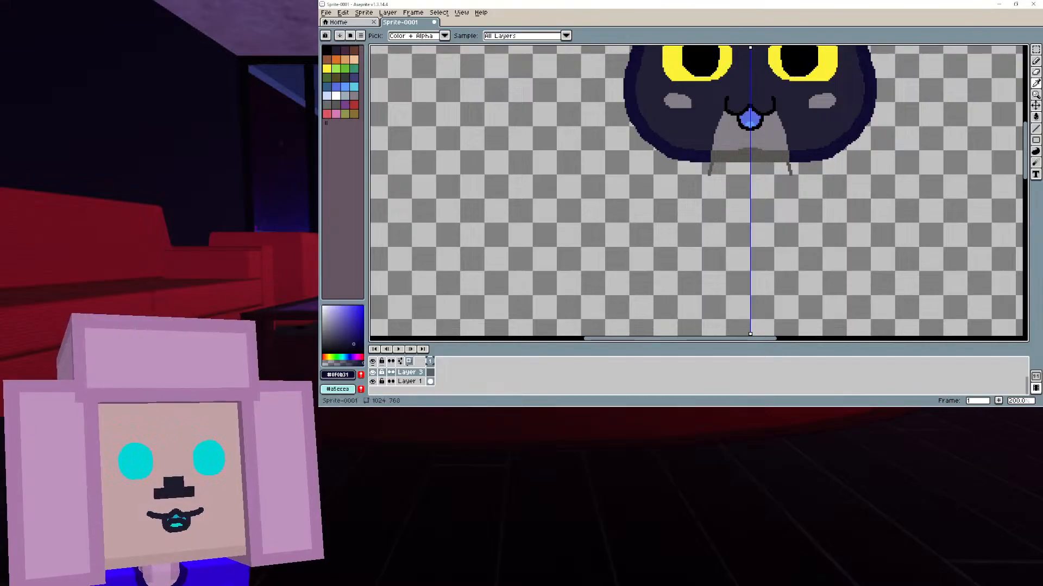
pyautogui.click(1036, 61)
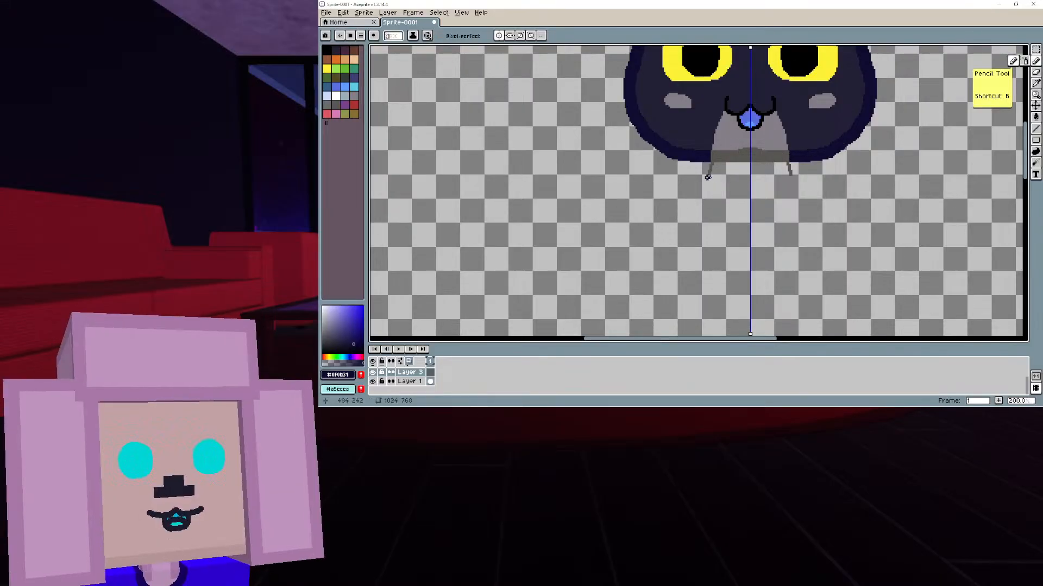
# Try to draw thick mirrored navy body lines from the neck ends outward over the shoulders and down the sides
pyautogui.moveTo(706, 177); pyautogui.dragTo(683, 185)
pyautogui.hotkey('ctrl', 'z')
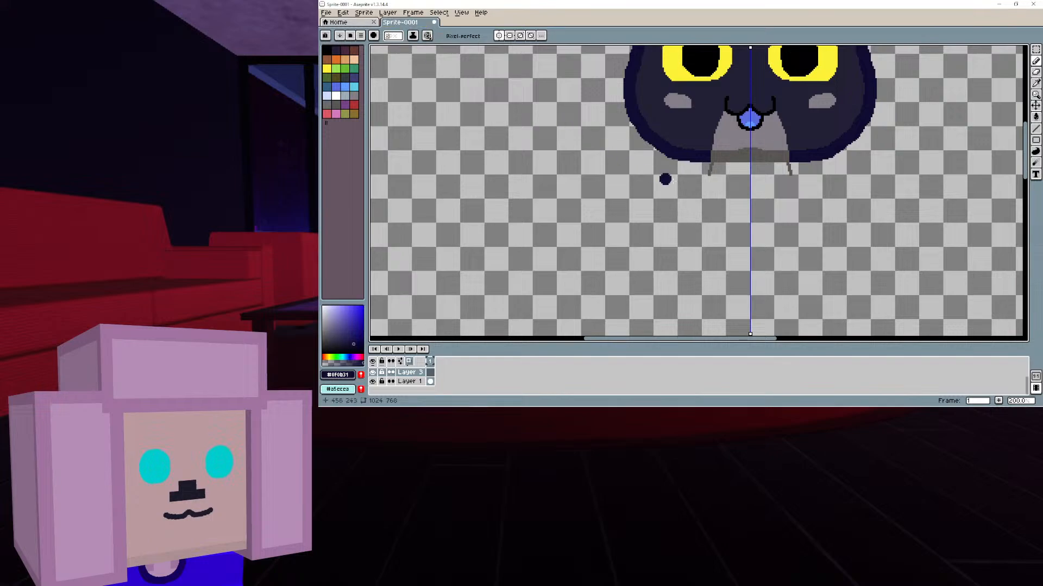
pyautogui.moveTo(707, 179)
pyautogui.mouseDown()
pyautogui.moveTo(672, 187)
pyautogui.moveTo(659, 281)
pyautogui.mouseUp()
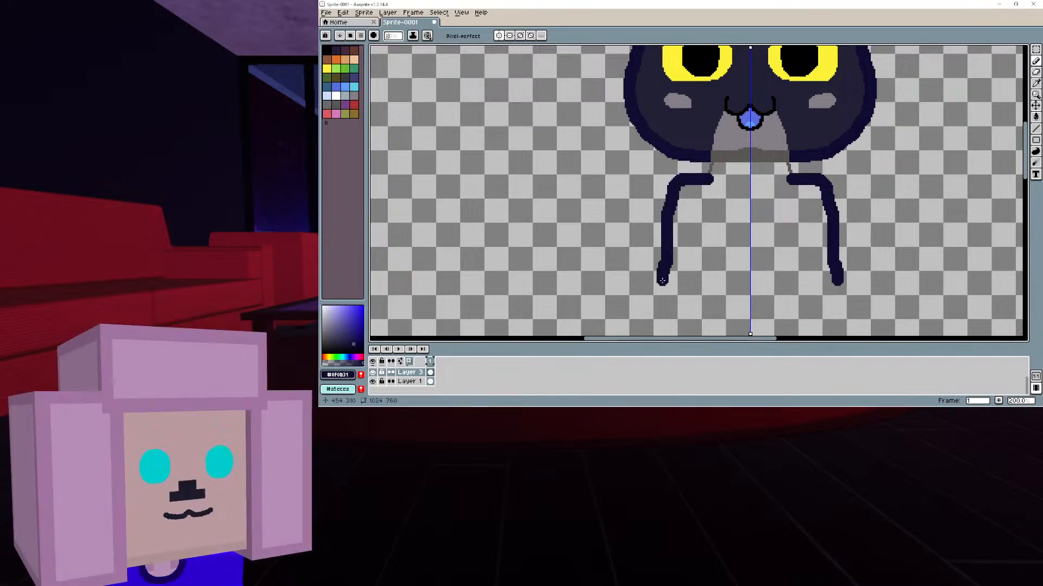
pyautogui.moveTo(659, 280); pyautogui.dragTo(609, 226, button='middle')
pyautogui.hotkey('ctrl', 'z')
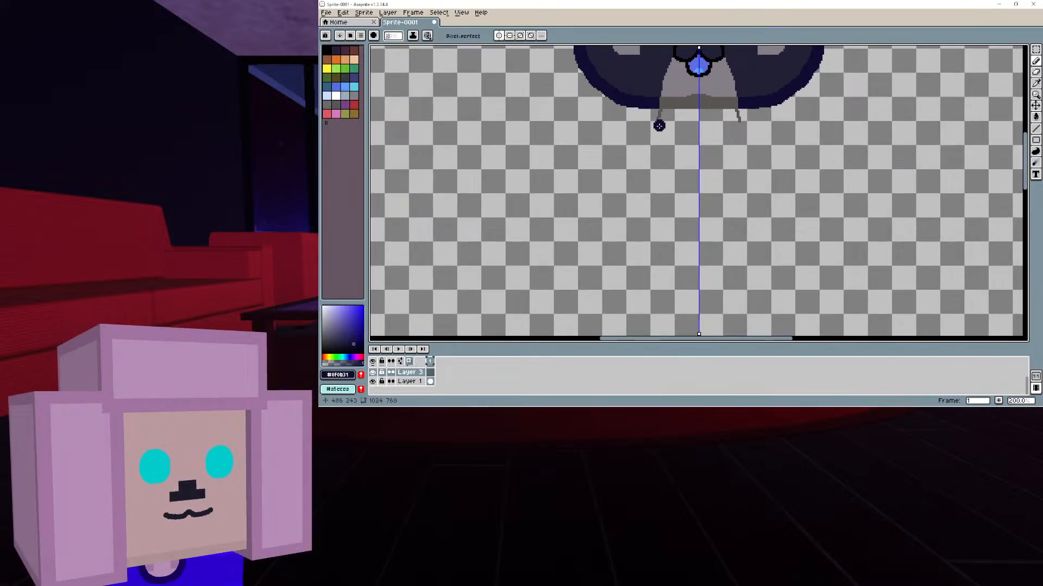
pyautogui.moveTo(662, 125)
pyautogui.mouseDown()
pyautogui.moveTo(629, 125)
pyautogui.moveTo(598, 247)
pyautogui.moveTo(602, 293)
pyautogui.mouseUp()
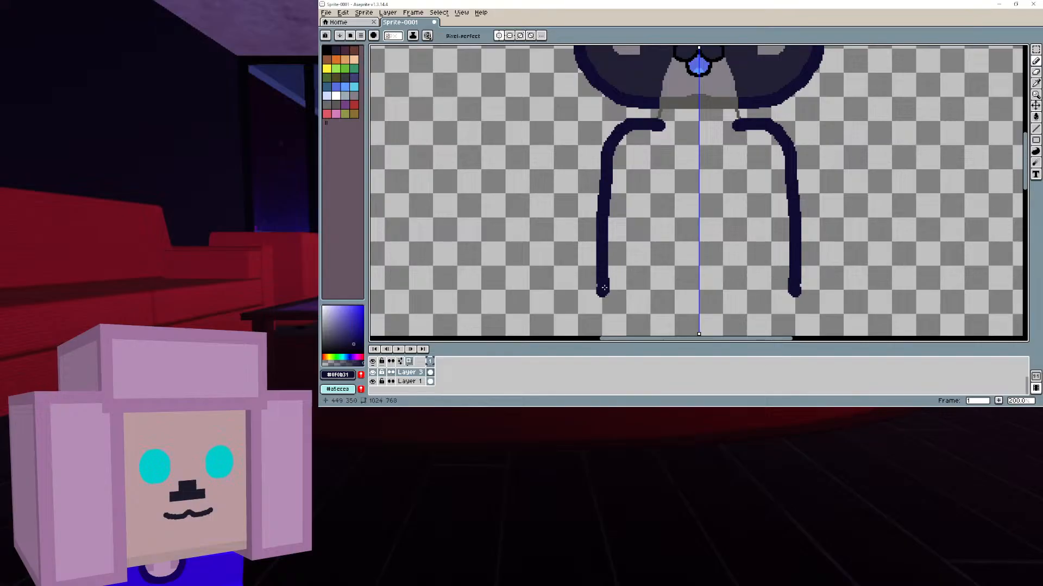
pyautogui.hotkey('ctrl', 'z')
# Try to build the mirrored body outline from separate short curves at the lower sides and the shoulders
pyautogui.moveTo(634, 231); pyautogui.dragTo(603, 164)
pyautogui.hotkey('ctrl', 'z')
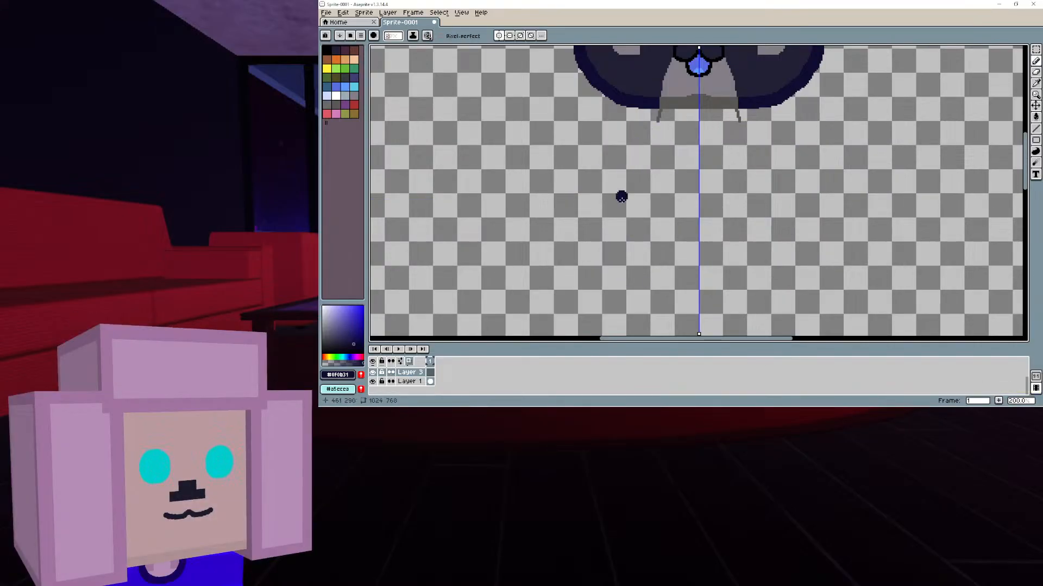
pyautogui.moveTo(632, 241); pyautogui.dragTo(600, 217)
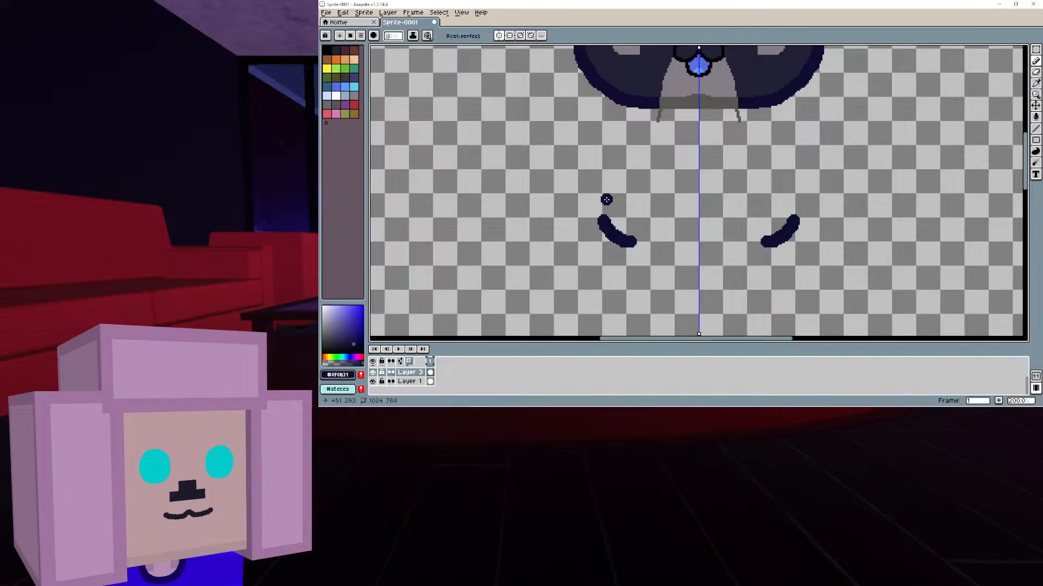
pyautogui.moveTo(656, 125)
pyautogui.mouseDown()
pyautogui.moveTo(627, 136)
pyautogui.moveTo(592, 187)
pyautogui.mouseUp()
pyautogui.hotkey('ctrl', 'z')
pyautogui.moveTo(627, 135); pyautogui.dragTo(599, 161)
pyautogui.hotkey('ctrl', 'z')
pyautogui.hotkey('ctrl', 'z')
pyautogui.hotkey('ctrl', 'z')
pyautogui.hotkey('ctrl', 'z')
pyautogui.hotkey('ctrl', 'z')
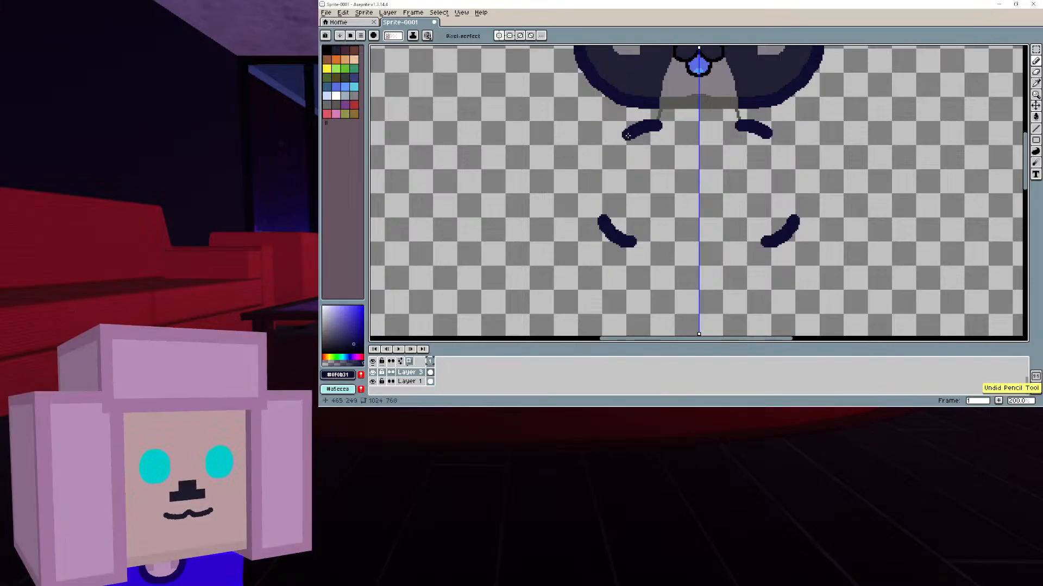
# Draw a mirrored flat-bottomed rounded lower body outline and a taller egg-shaped torso overlapping it and reaching up towards the neck
pyautogui.scroll(-1, 676, 163)
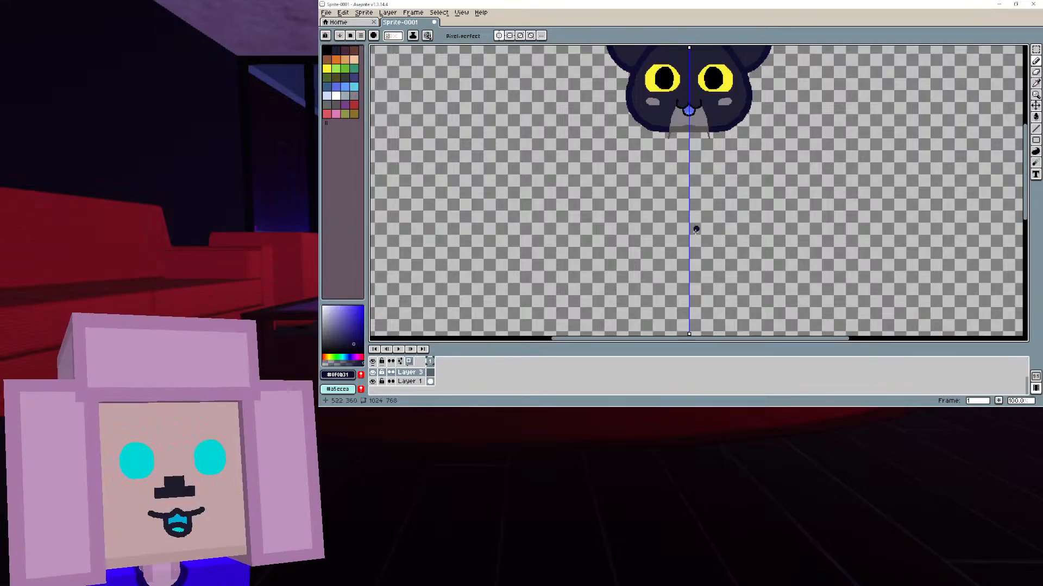
pyautogui.moveTo(687, 280)
pyautogui.mouseDown()
pyautogui.moveTo(650, 270)
pyautogui.moveTo(644, 213)
pyautogui.moveTo(687, 199)
pyautogui.mouseUp()
pyautogui.hotkey('ctrl', 'z')
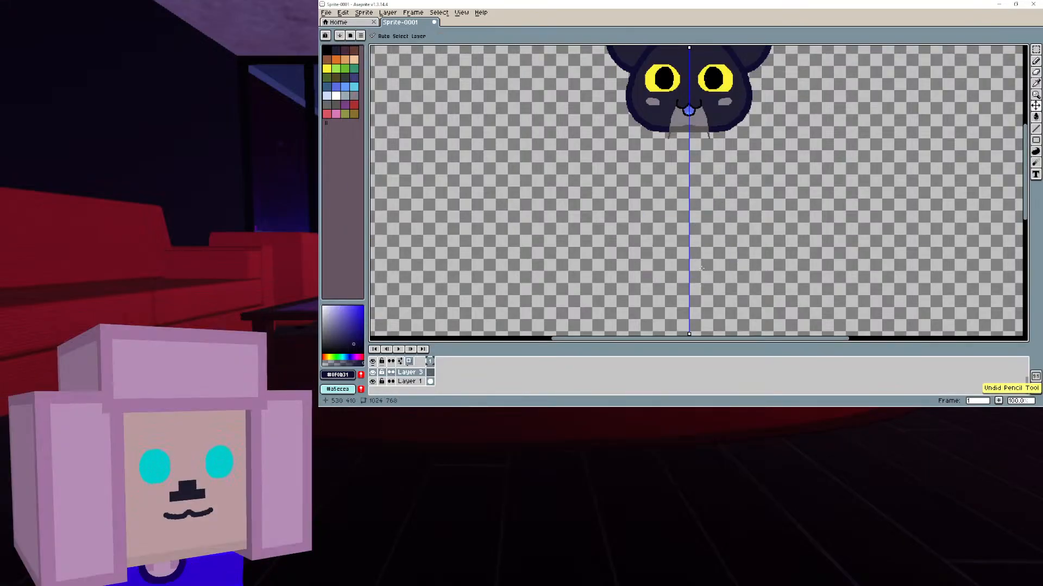
pyautogui.click(696, 278)
pyautogui.hotkey('ctrl', 'z')
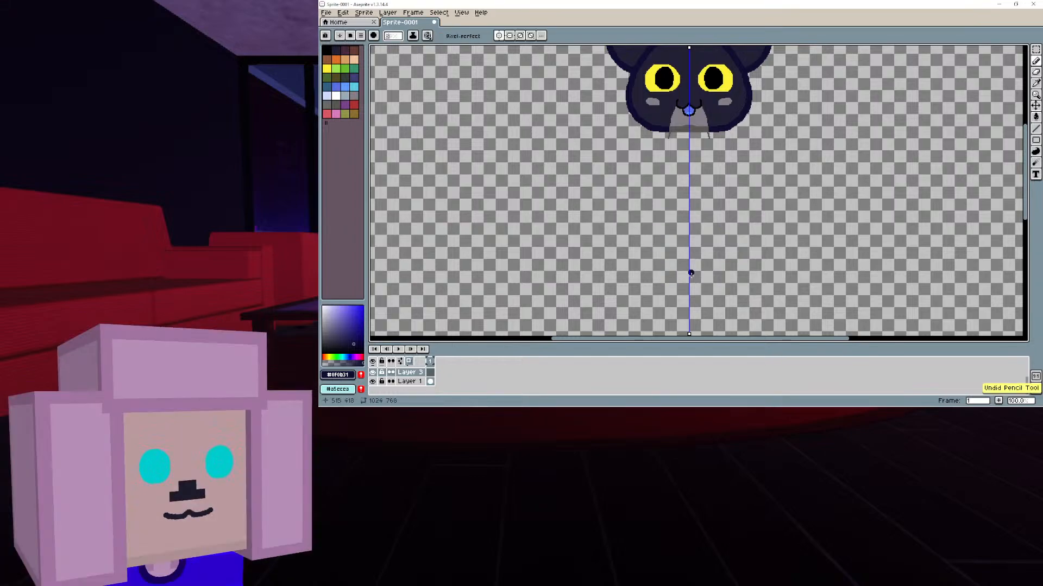
pyautogui.moveTo(687, 281); pyautogui.dragTo(634, 270)
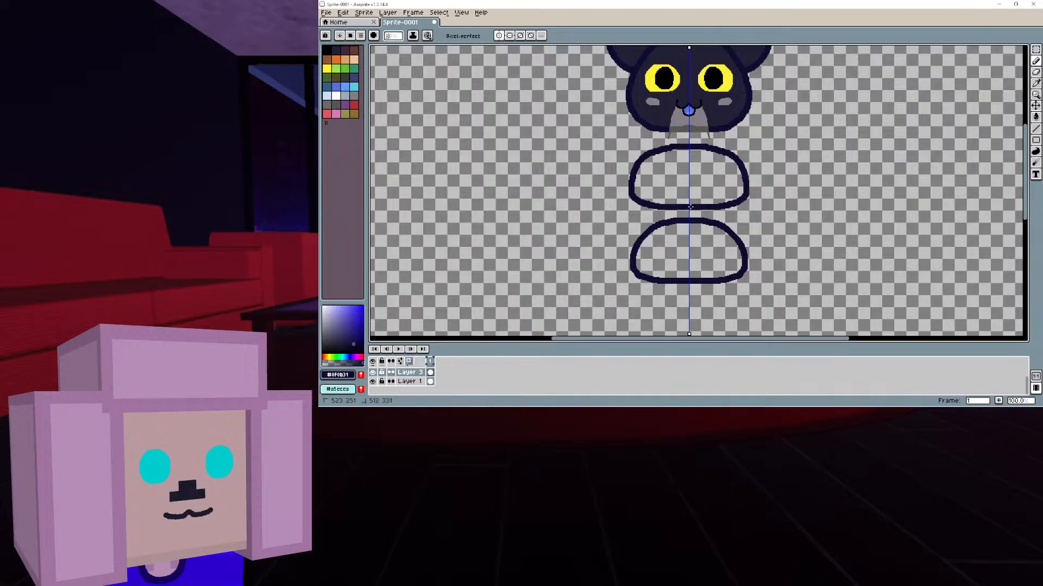
pyautogui.hotkey('ctrl', 'z')
pyautogui.moveTo(689, 143); pyautogui.dragTo(683, 143)
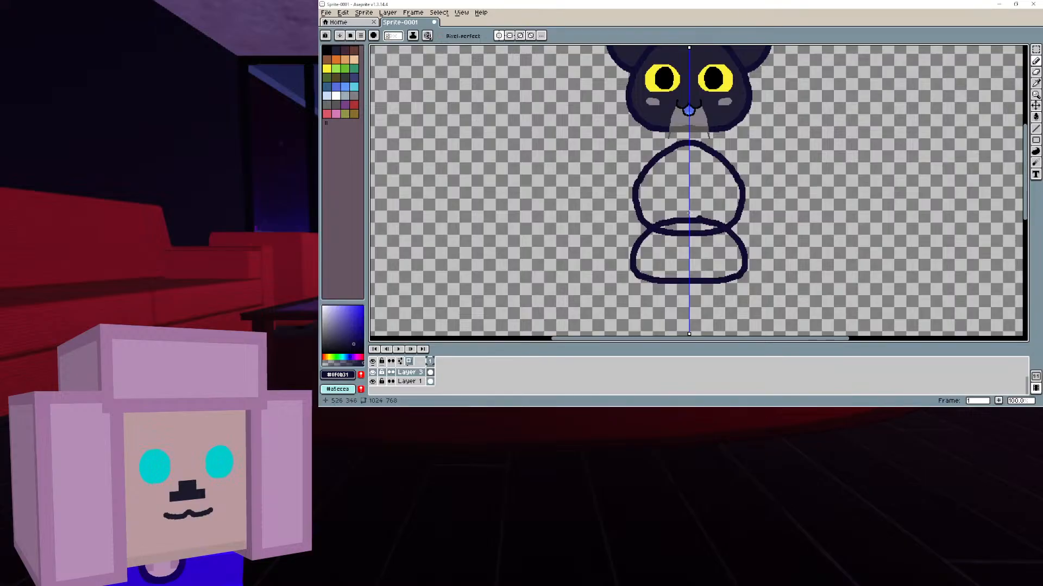
# Try to add mirrored squared shoulder curves running from the torso's top down to its sides, thickened where they join
pyautogui.scroll(4, 701, 174)
pyautogui.click(701, 211)
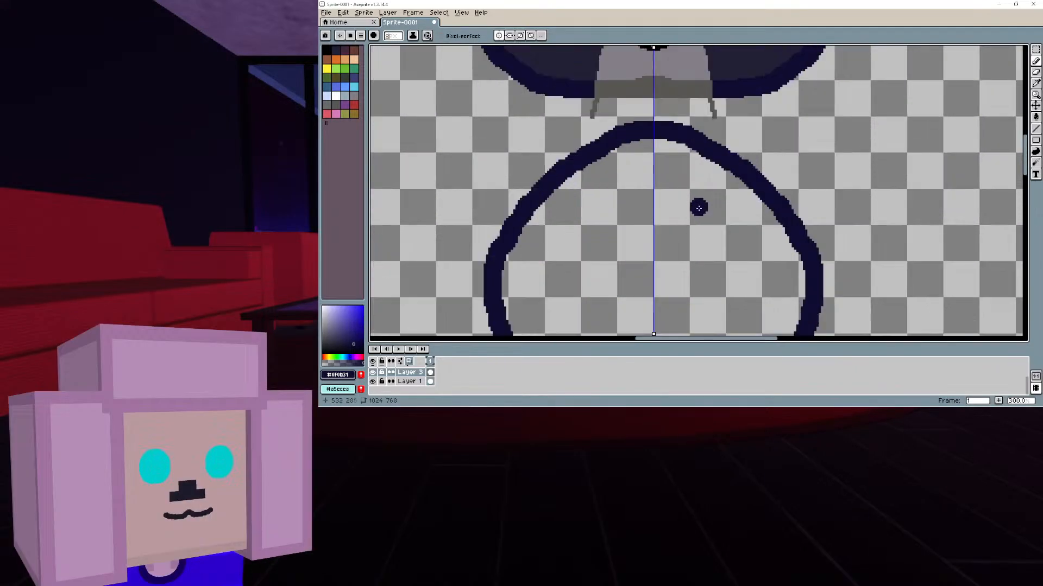
pyautogui.moveTo(682, 174)
pyautogui.mouseDown()
pyautogui.moveTo(757, 177)
pyautogui.moveTo(801, 207)
pyautogui.moveTo(811, 264)
pyautogui.mouseUp()
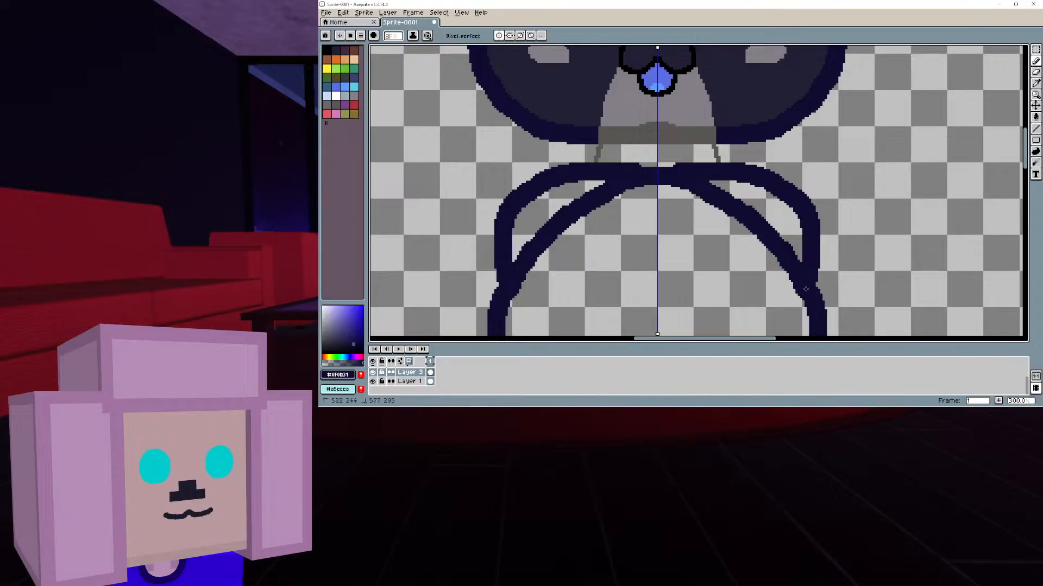
pyautogui.moveTo(805, 289); pyautogui.dragTo(715, 202, button='middle')
pyautogui.moveTo(733, 150); pyautogui.dragTo(731, 223)
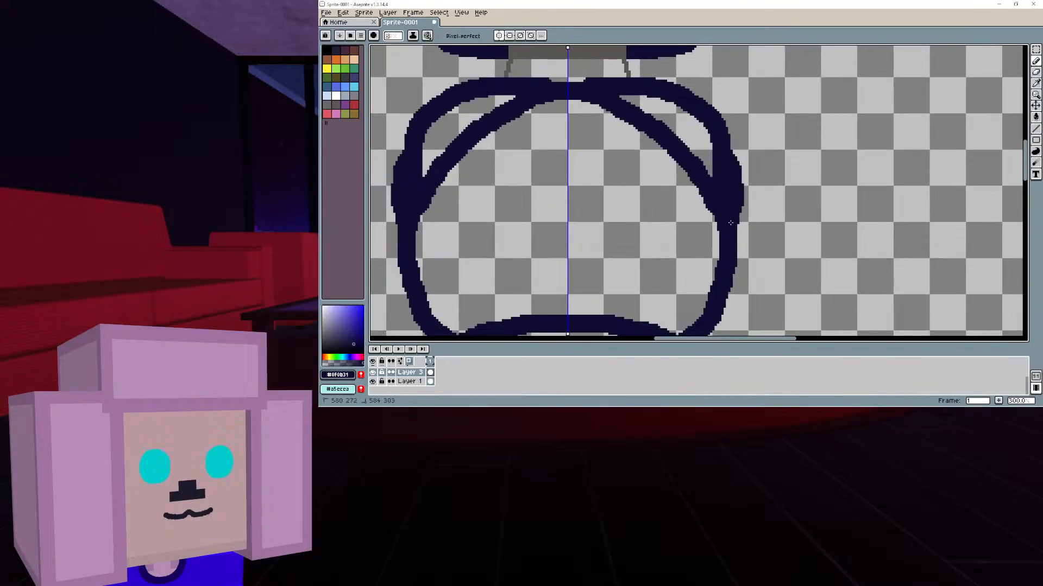
pyautogui.moveTo(727, 220); pyautogui.dragTo(734, 264, button='middle')
pyautogui.hotkey('ctrl', 'z')
pyautogui.hotkey('ctrl', 'z')
pyautogui.hotkey('ctrl', 'z')
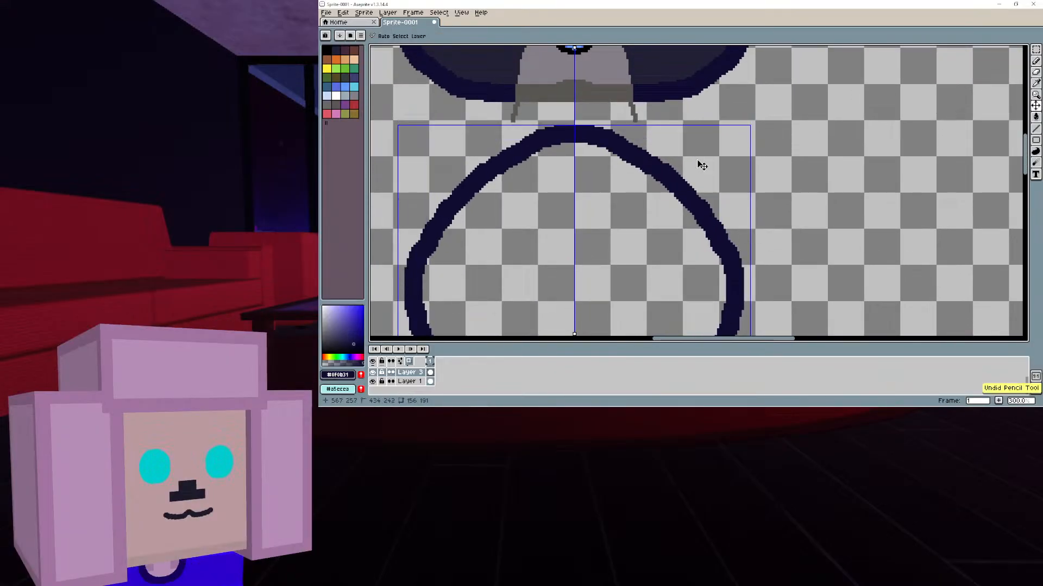
# Try to draw wide mirrored shoulder bulges that project well beyond the torso's upper sides
pyautogui.moveTo(595, 128)
pyautogui.mouseDown()
pyautogui.moveTo(651, 130)
pyautogui.moveTo(760, 187)
pyautogui.moveTo(755, 251)
pyautogui.moveTo(740, 277)
pyautogui.mouseUp()
pyautogui.moveTo(740, 277); pyautogui.dragTo(783, 142, button='middle')
pyautogui.scroll(-1, 786, 152)
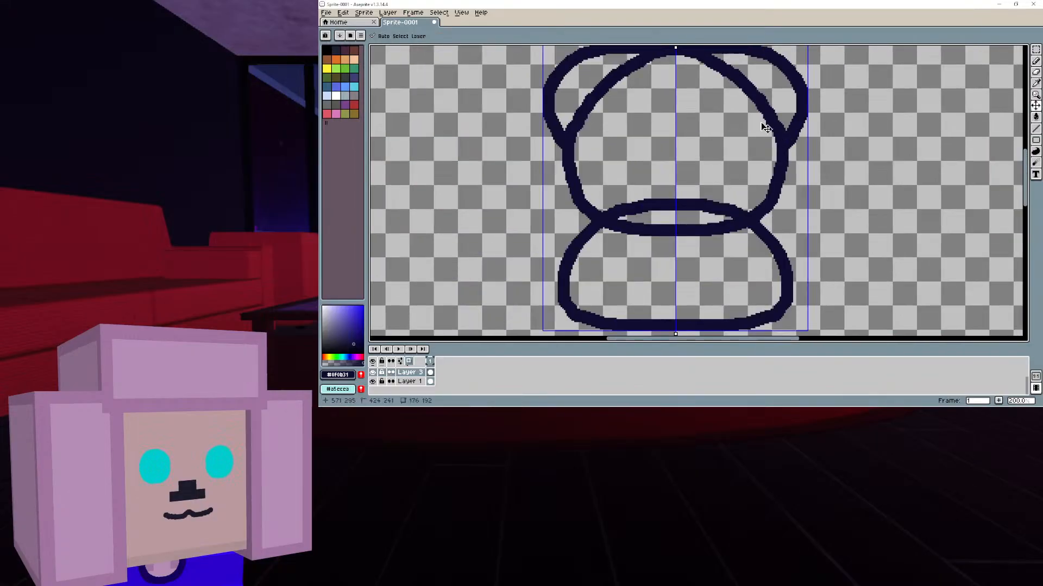
pyautogui.hotkey('ctrl', 'z')
# Draw mirrored rounded shoulder curves from the torso's top, slightly outside its upper sides and merging into them above the waist
pyautogui.moveTo(661, 100); pyautogui.dragTo(676, 152, button='middle')
pyautogui.moveTo(669, 107)
pyautogui.mouseDown()
pyautogui.moveTo(606, 124)
pyautogui.moveTo(570, 166)
pyautogui.mouseUp()
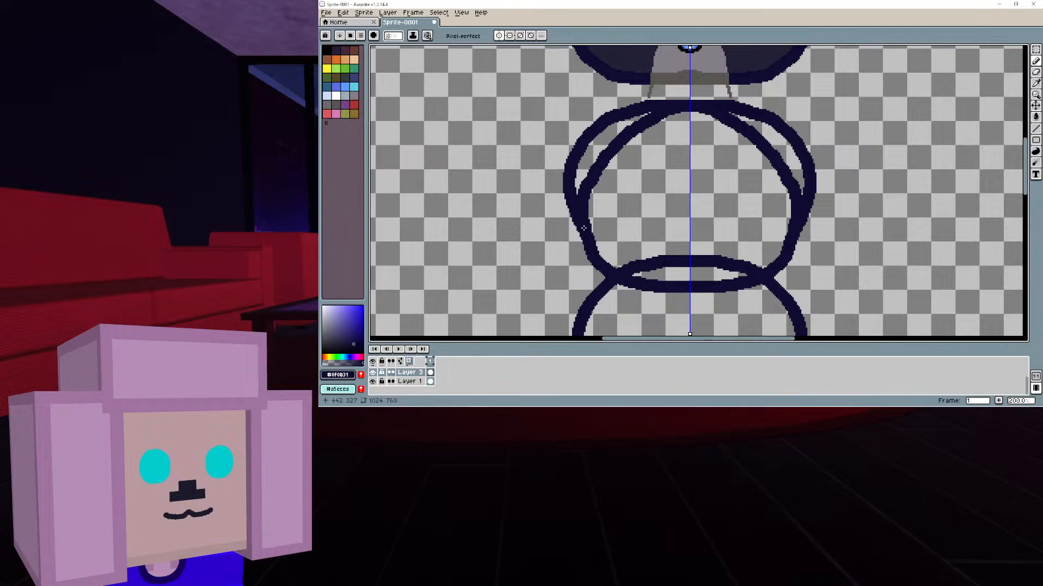
pyautogui.moveTo(621, 242); pyautogui.dragTo(589, 172, button='middle')
pyautogui.moveTo(652, 113); pyautogui.dragTo(626, 176, button='middle')
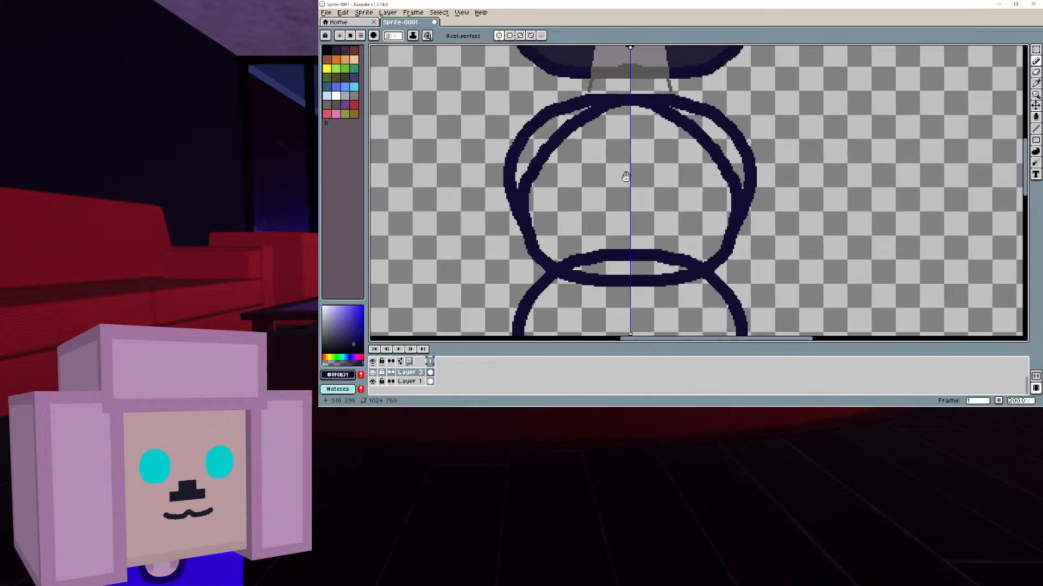
pyautogui.moveTo(633, 136); pyautogui.dragTo(633, 214, button='middle')
pyautogui.scroll(2, 647, 237)
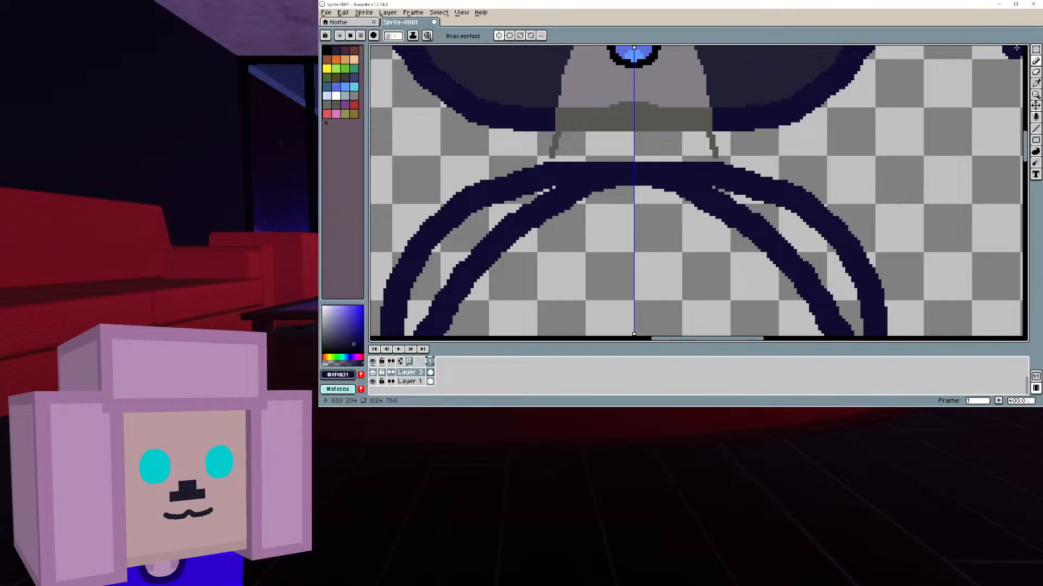
# Move the Layer 3 body sketch up by one pixel towards the neck lines and return to the Pencil tool
pyautogui.press('v')
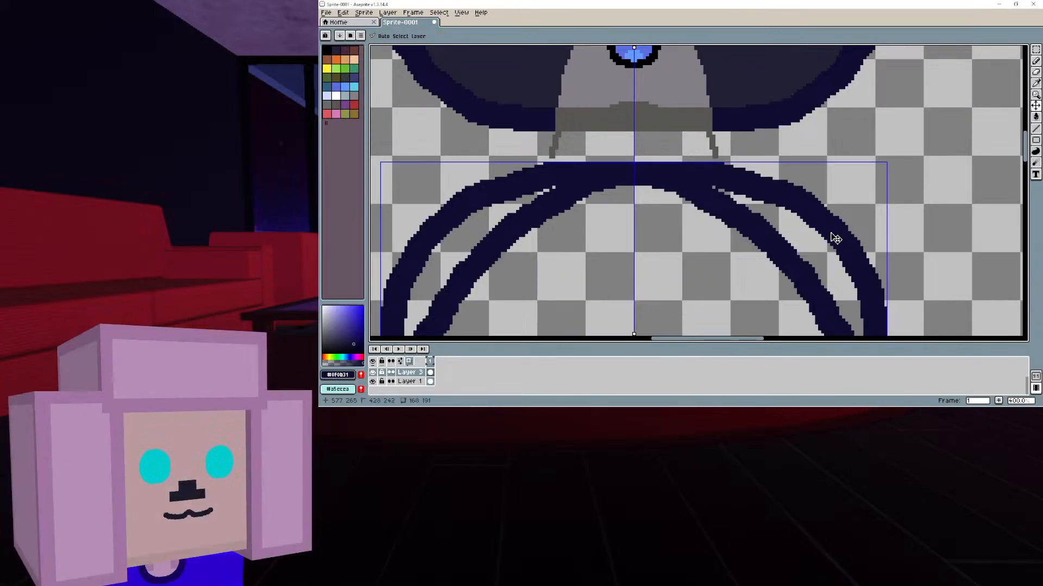
pyautogui.moveTo(831, 234); pyautogui.dragTo(831, 231)
pyautogui.press('b')
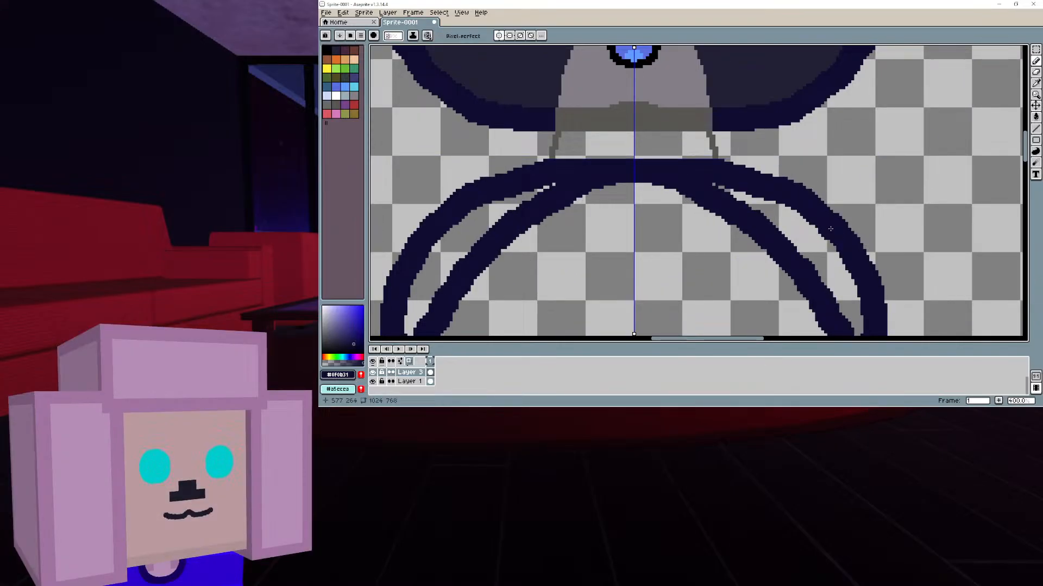
pyautogui.moveTo(830, 225); pyautogui.dragTo(829, 222, button='middle')
pyautogui.scroll(-4, 830, 222)
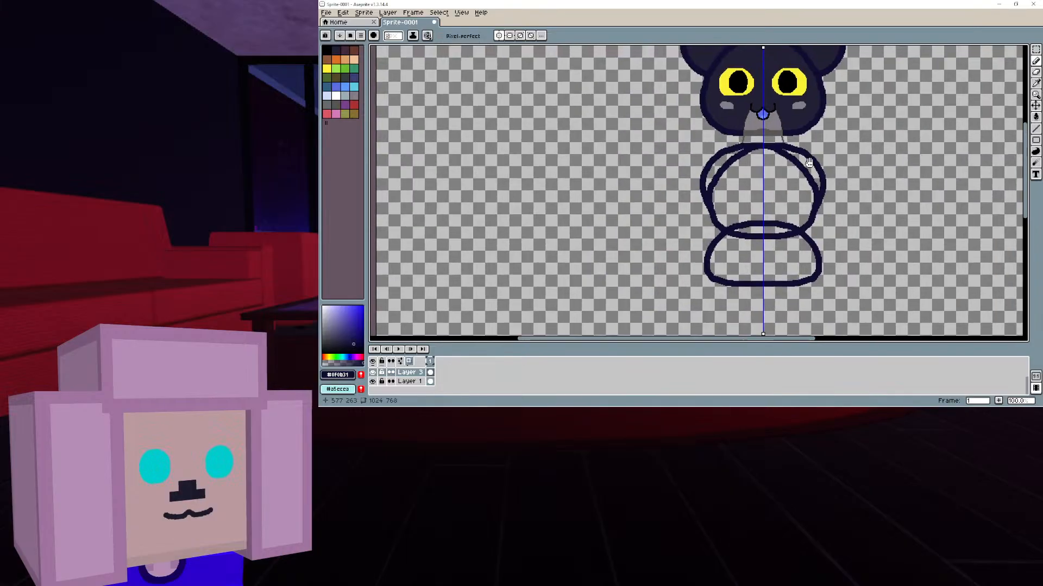
pyautogui.moveTo(770, 210); pyautogui.dragTo(730, 158, button='middle')
pyautogui.scroll(1, 705, 208)
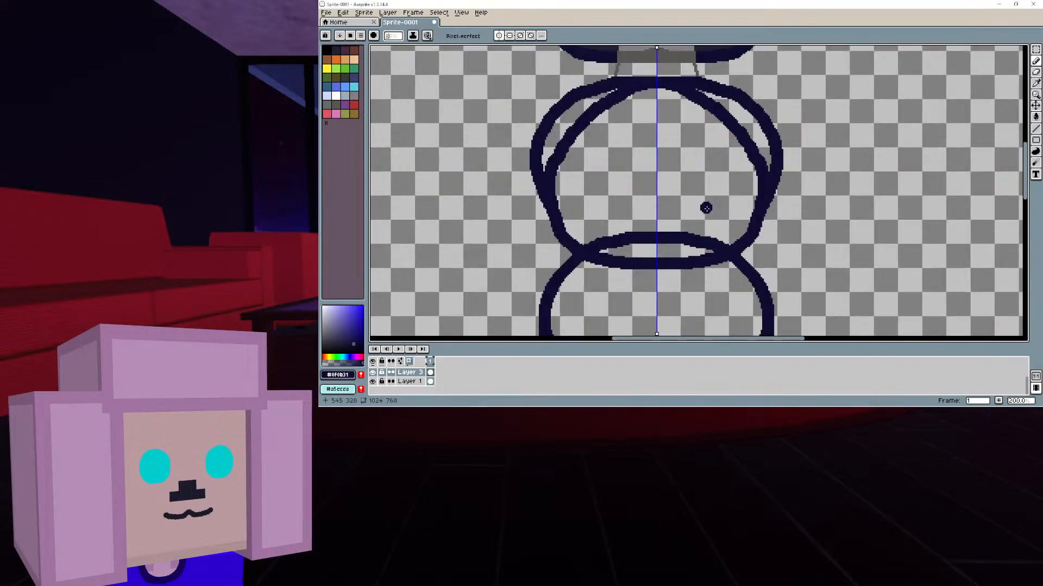
# Erase the line crossings at both sides of the waist and the torso's bottom curve, keeping the upper waist arc
pyautogui.click(1037, 72)
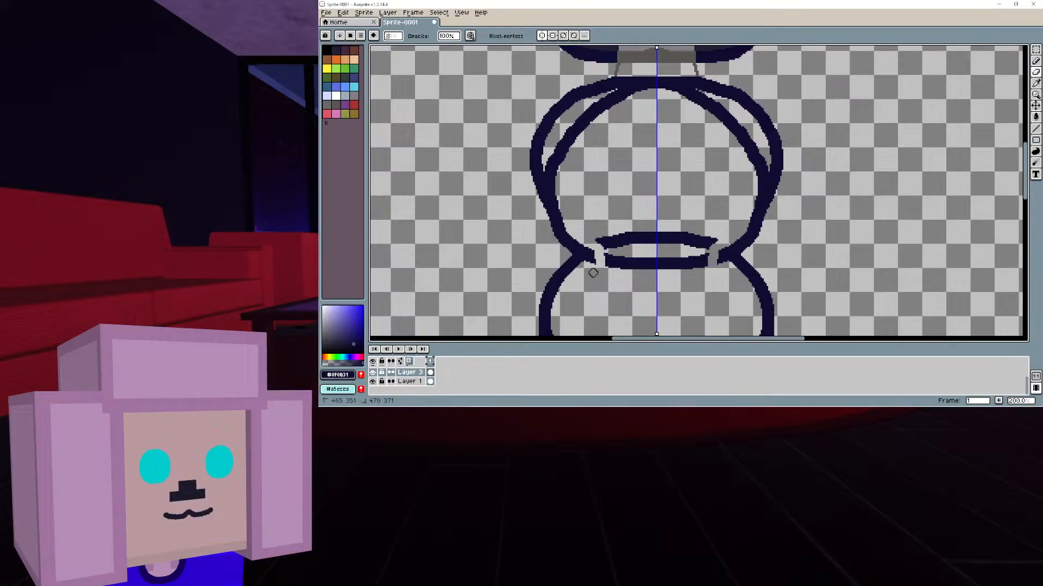
pyautogui.scroll(2, 593, 273)
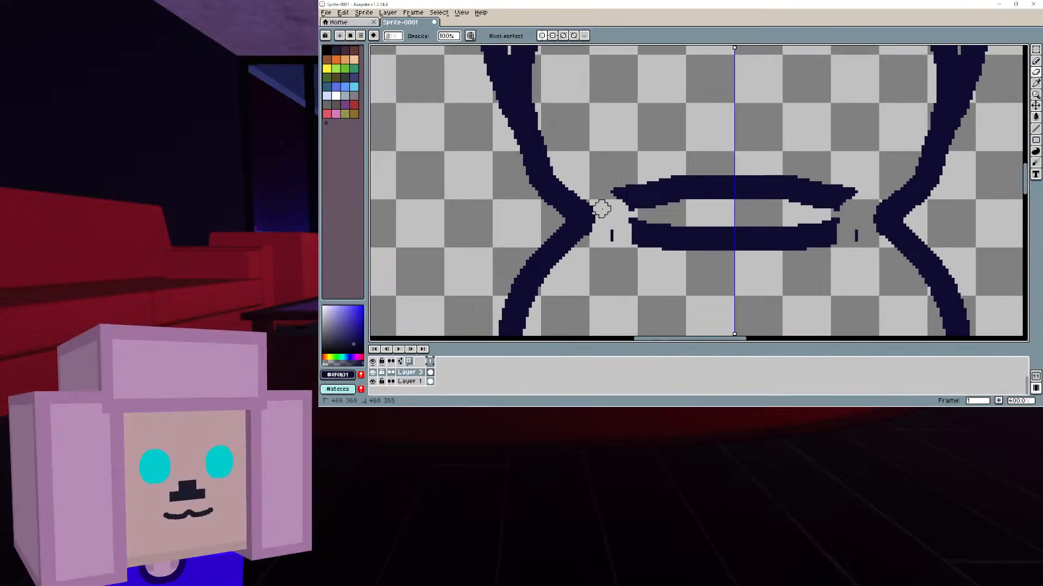
pyautogui.click(610, 234)
pyautogui.moveTo(853, 187)
pyautogui.mouseDown()
pyautogui.moveTo(824, 227)
pyautogui.moveTo(788, 242)
pyautogui.mouseUp()
# Erase the inner torso lines where they merge with the outer body outline at the sides and below the neck
pyautogui.moveTo(828, 137); pyautogui.dragTo(816, 256, button='middle')
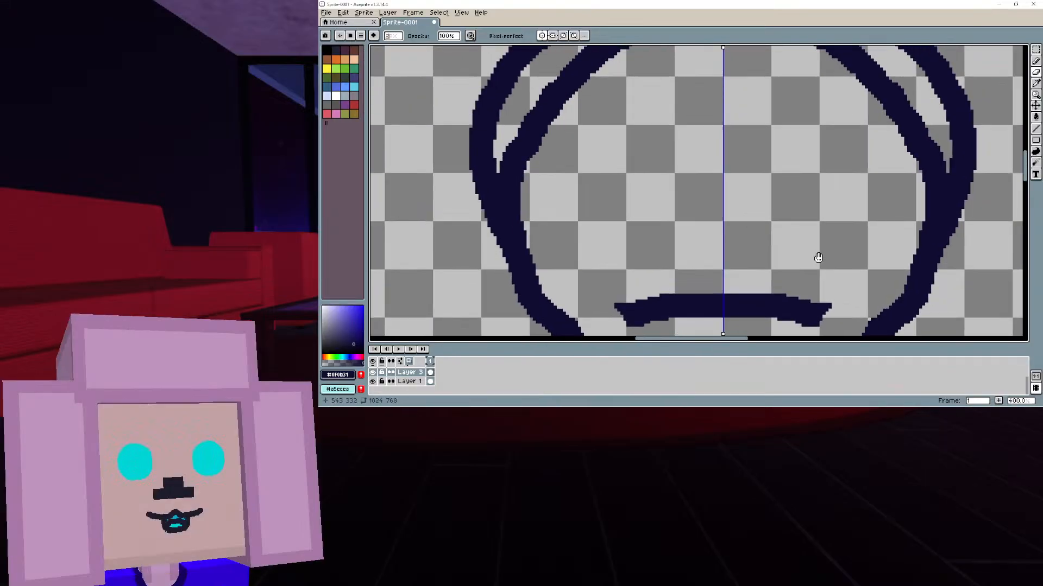
pyautogui.moveTo(502, 168); pyautogui.dragTo(530, 237)
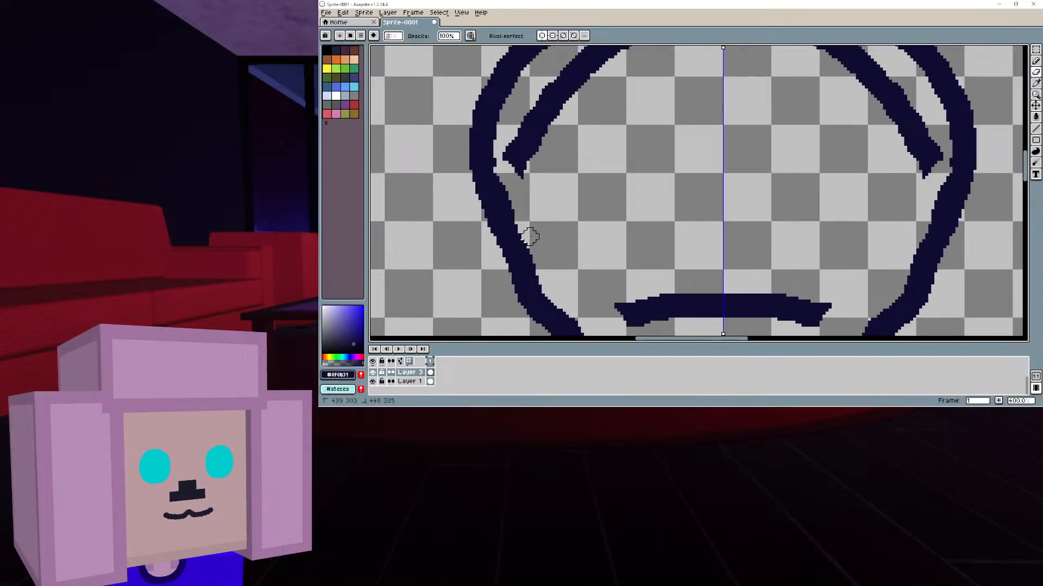
pyautogui.hotkey('ctrl', 'z')
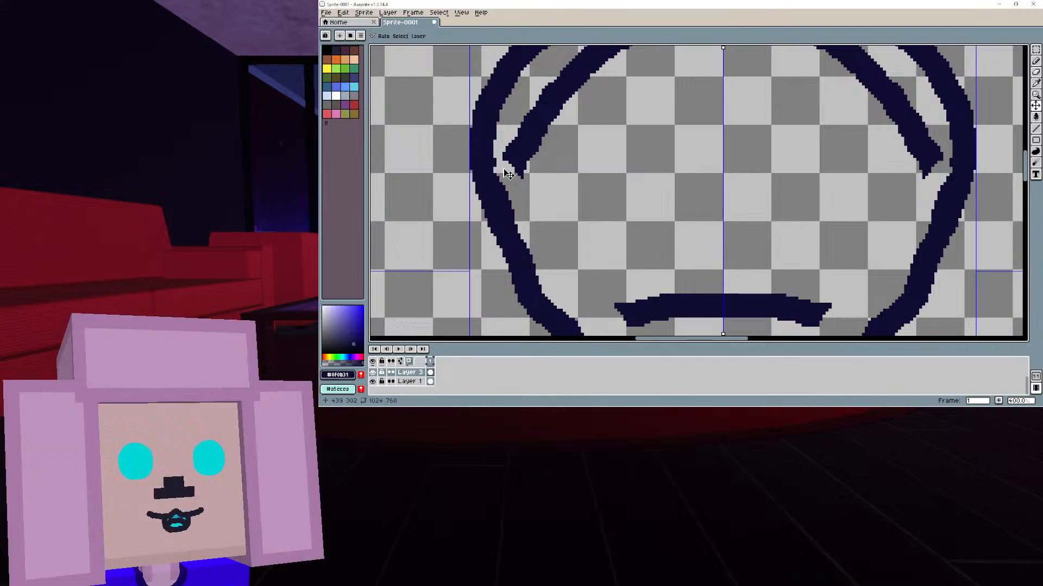
pyautogui.moveTo(508, 169); pyautogui.dragTo(523, 200)
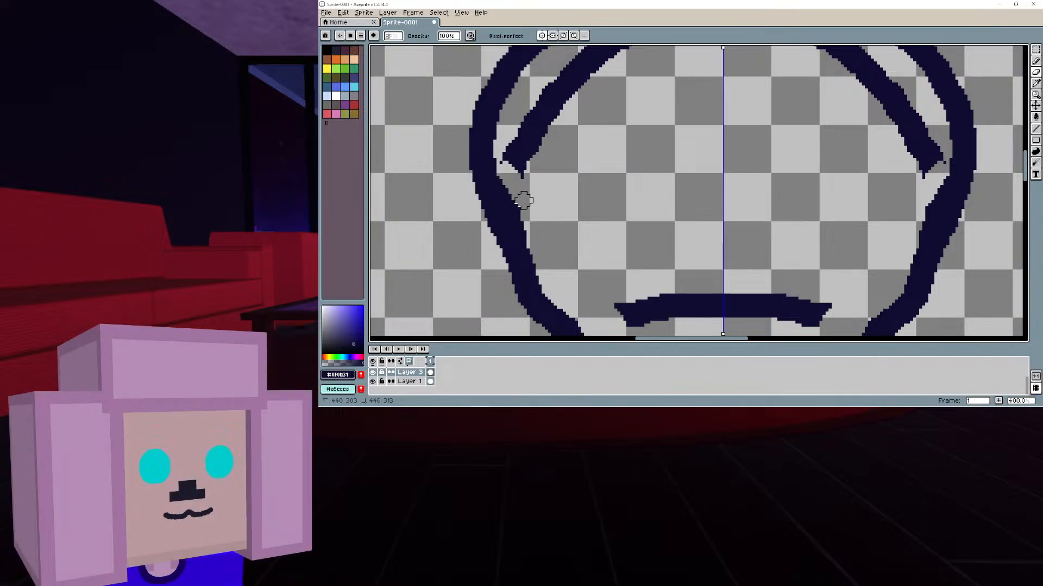
pyautogui.moveTo(550, 128); pyautogui.dragTo(590, 234, button='middle')
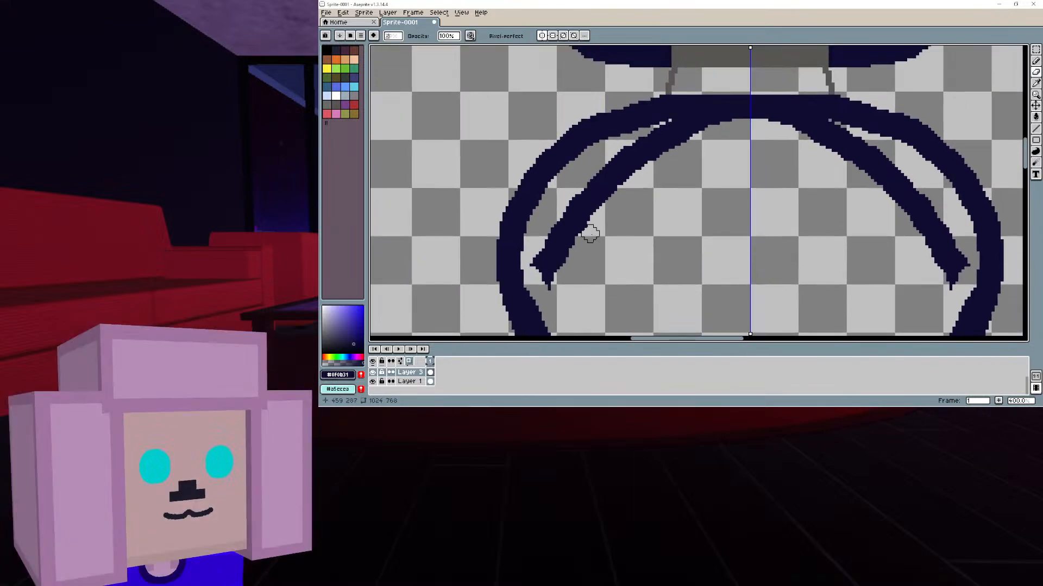
pyautogui.moveTo(669, 130); pyautogui.dragTo(696, 125)
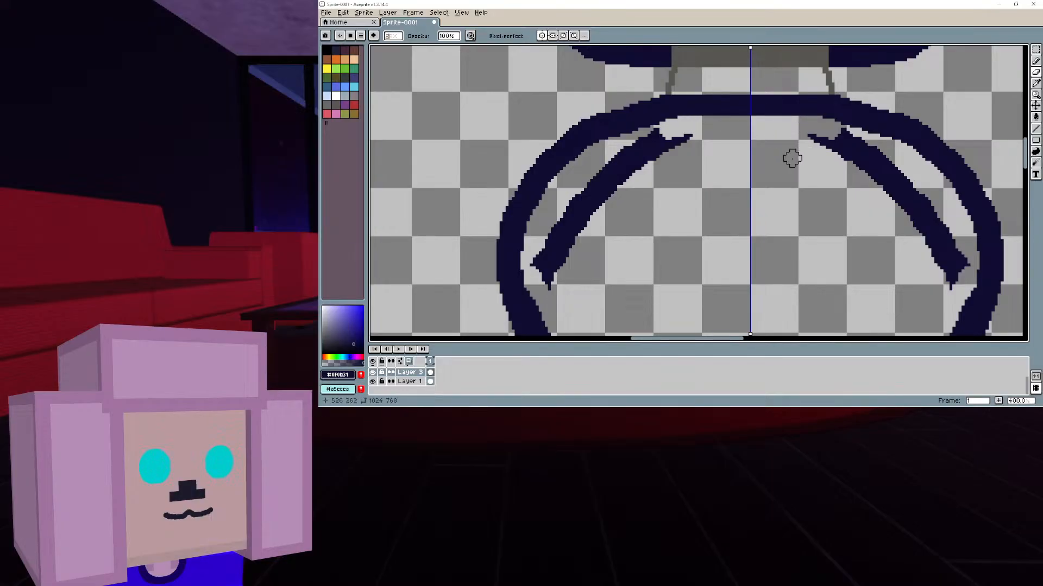
pyautogui.moveTo(792, 158); pyautogui.dragTo(664, 110, button='middle')
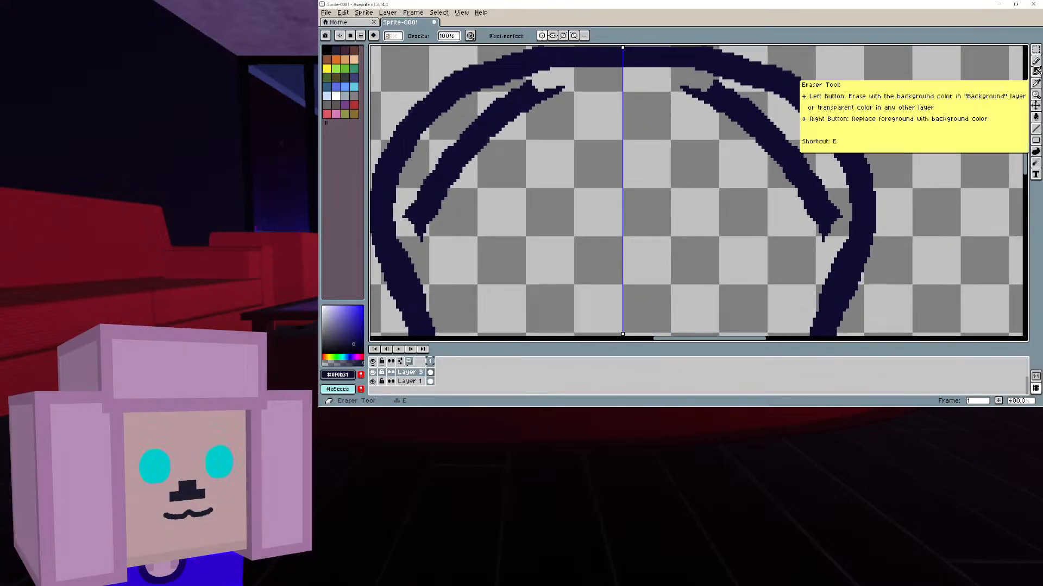
# Select and delete the leftover inner shoulder lines, waist arc and small bottom bar inside the torso outline on Layer 3
pyautogui.press('w')
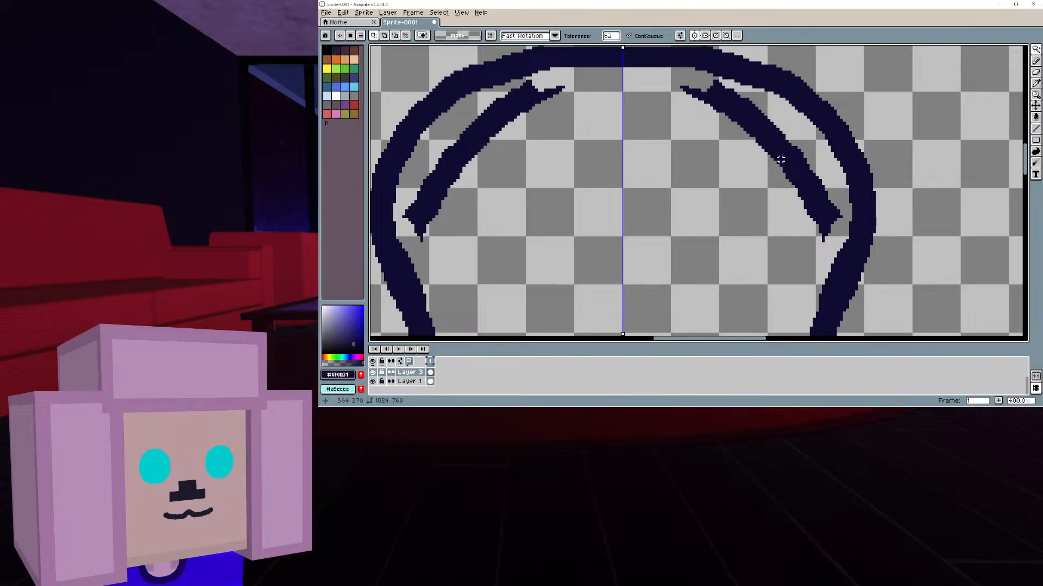
pyautogui.click(781, 159)
pyautogui.scroll(-3, 737, 128)
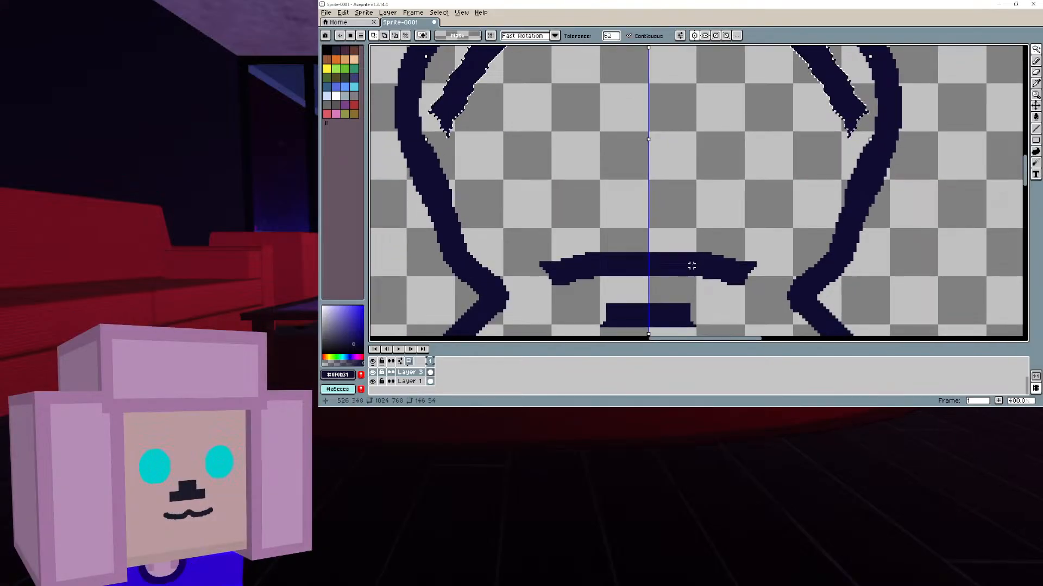
pyautogui.keyDown('shift'); pyautogui.click(691, 265); pyautogui.keyUp('shift')
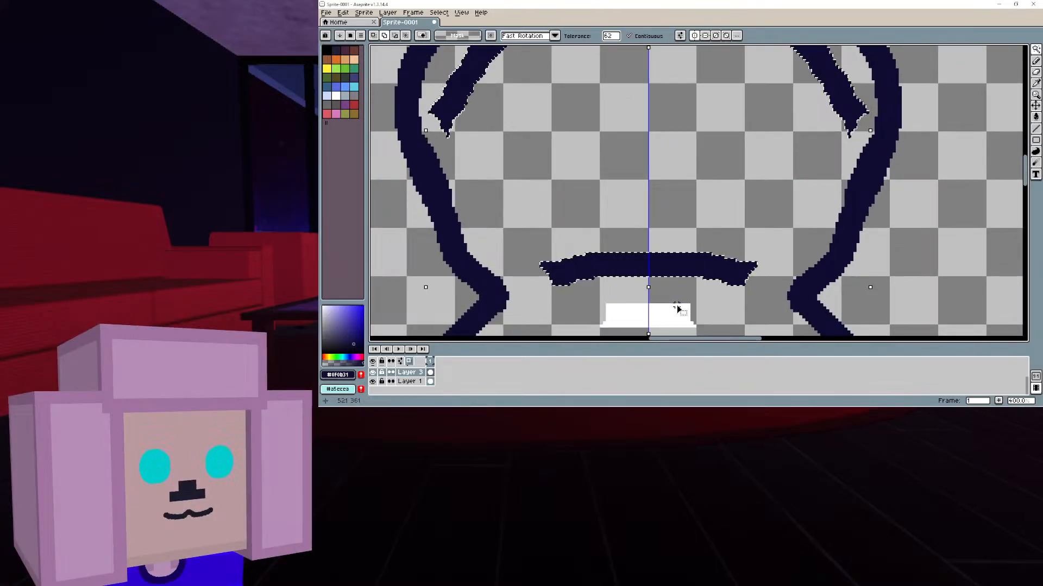
pyautogui.keyDown('shift'); pyautogui.click(678, 307); pyautogui.keyUp('shift')
pyautogui.press('Delete')
pyautogui.scroll(-1, 698, 218)
pyautogui.moveTo(699, 152)
pyautogui.mouseDown(button='middle')
pyautogui.moveTo(705, 234)
pyautogui.moveTo(686, 181)
pyautogui.mouseUp(button='middle')
pyautogui.scroll(-2, 706, 235)
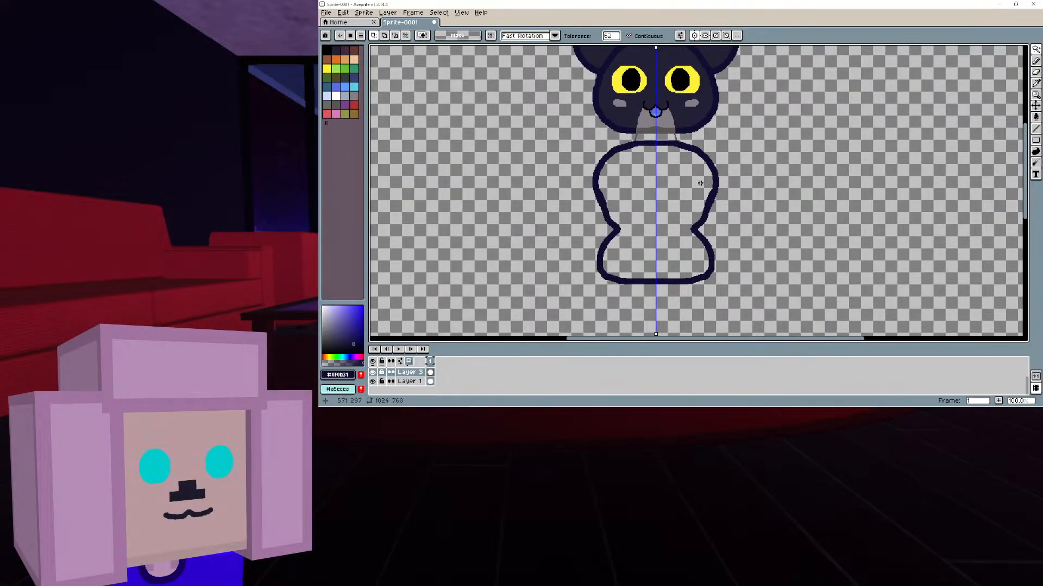
# Erase the sharp inward points of the waist on both sides of the torso outline
pyautogui.scroll(3, 695, 253)
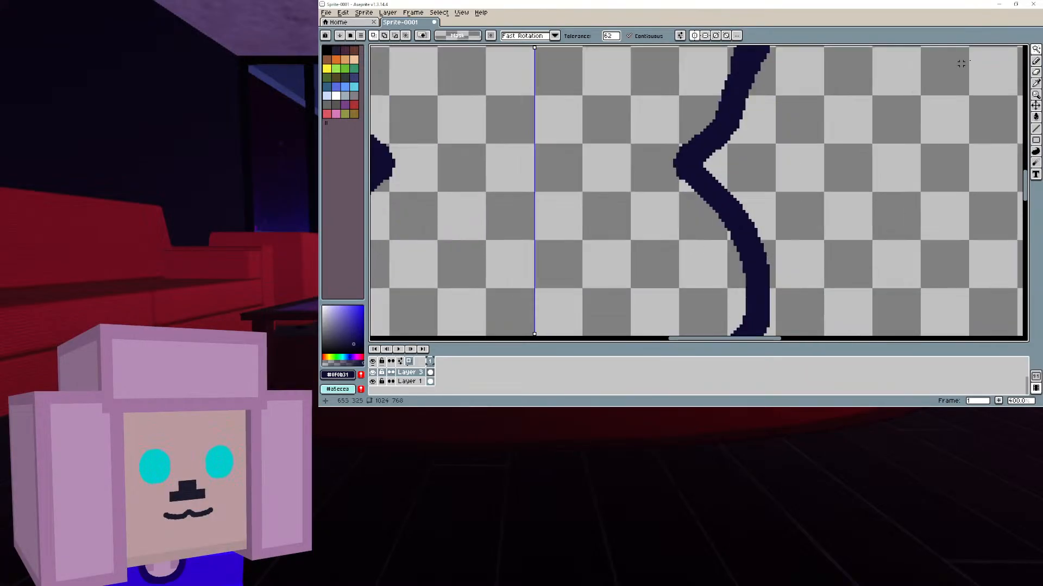
pyautogui.click(1036, 73)
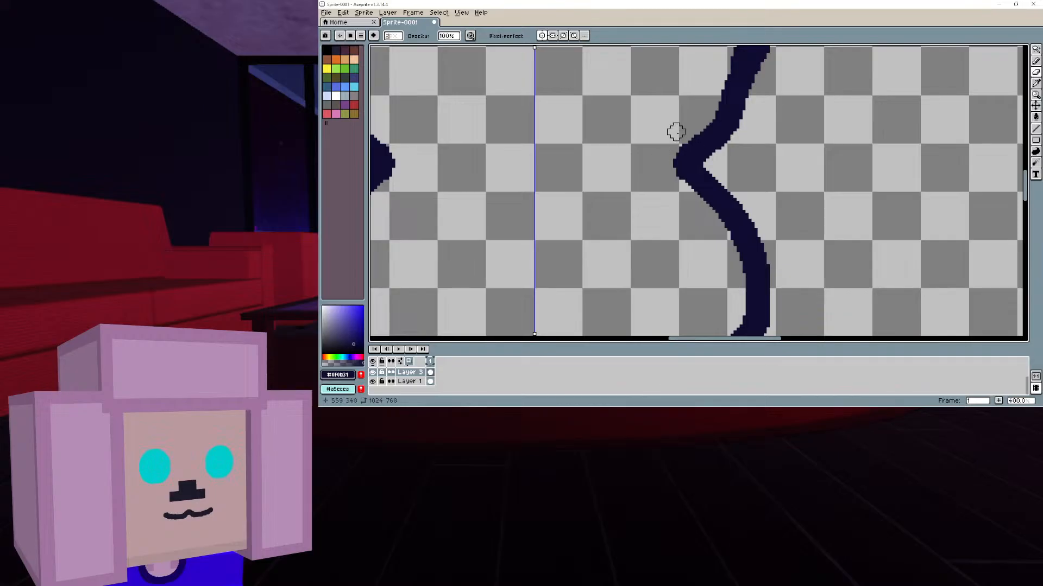
pyautogui.moveTo(676, 132); pyautogui.dragTo(676, 232)
pyautogui.moveTo(692, 119); pyautogui.dragTo(691, 241)
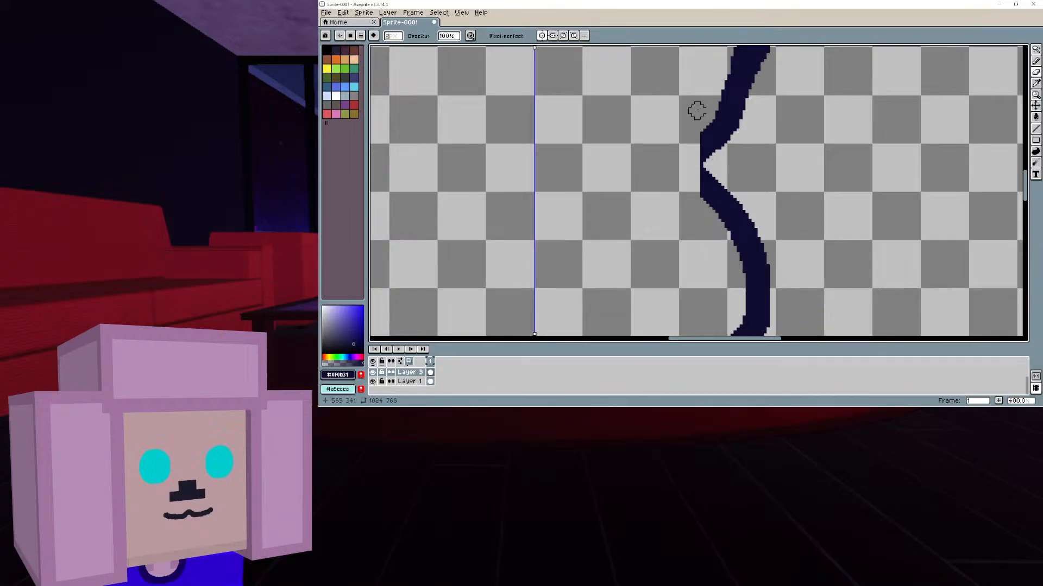
pyautogui.moveTo(697, 111); pyautogui.dragTo(703, 189)
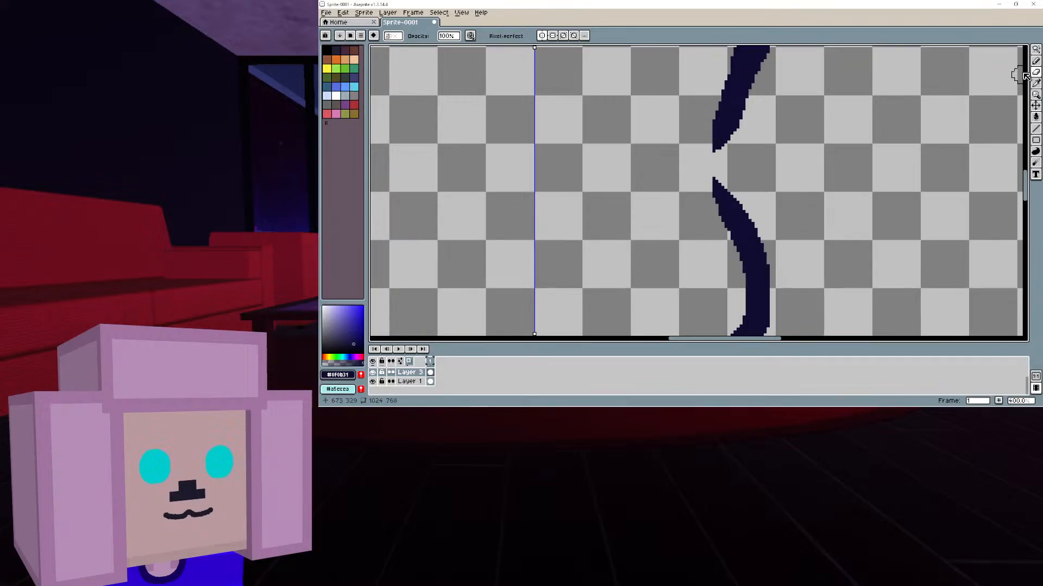
# Redraw the waist with smooth mirrored curves joining the upper and lower torso outlines
pyautogui.click(1036, 61)
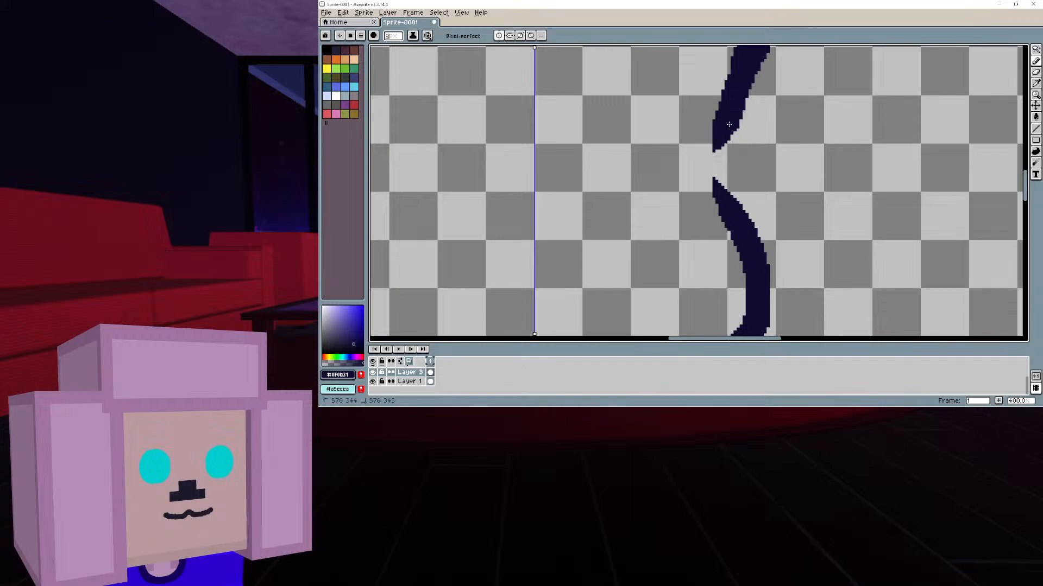
pyautogui.scroll(-2, 683, 146)
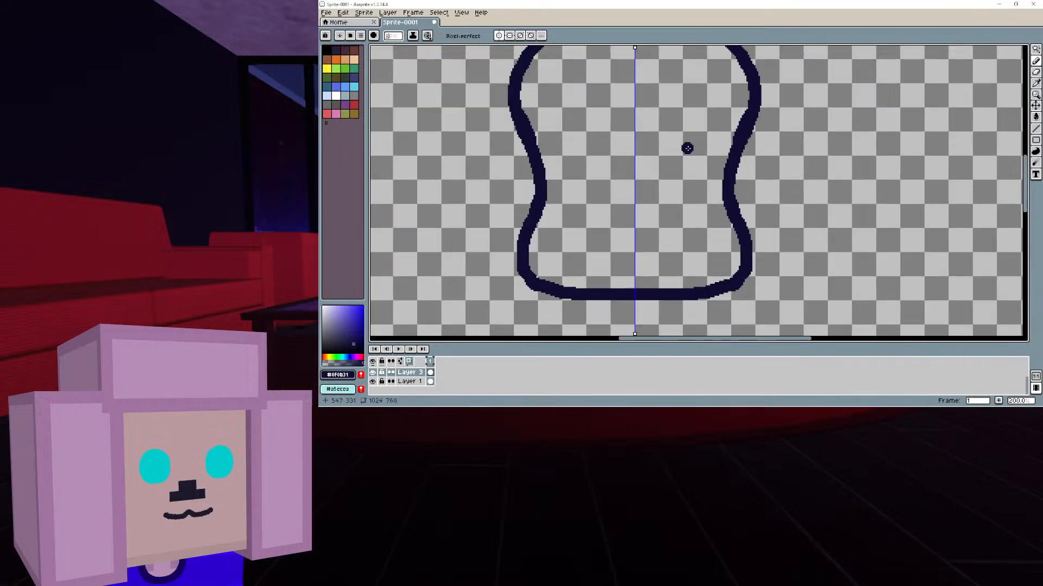
pyautogui.moveTo(683, 146)
pyautogui.mouseDown(button='middle')
pyautogui.moveTo(737, 245)
pyautogui.moveTo(630, 141)
pyautogui.moveTo(668, 174)
pyautogui.mouseUp(button='middle')
pyautogui.moveTo(624, 219); pyautogui.dragTo(762, 329, button='middle')
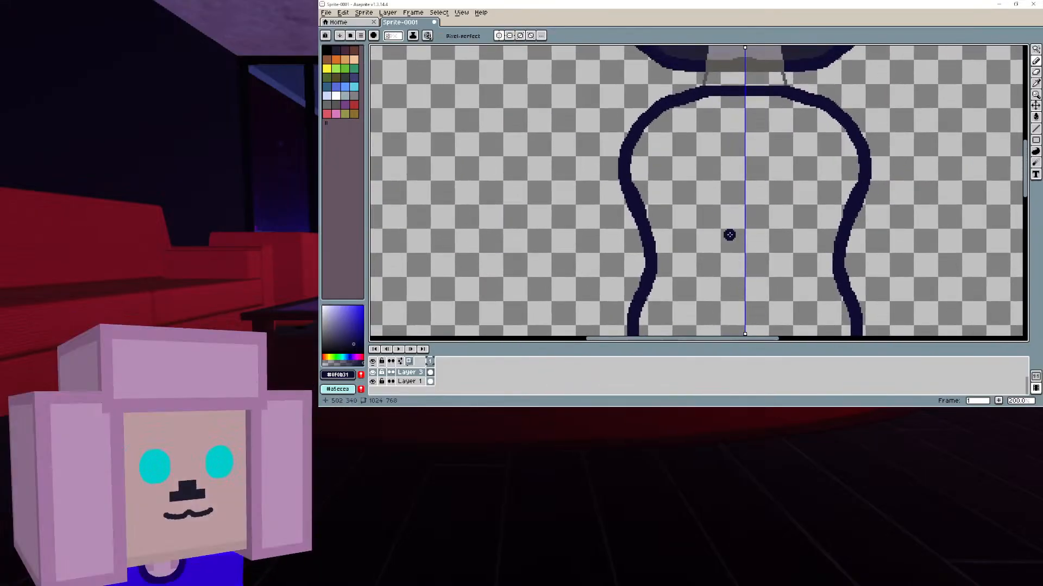
# Add a new layer above Layer 3 for the arm guides
pyautogui.scroll(-1, 721, 227)
pyautogui.moveTo(721, 224)
pyautogui.mouseDown(button='middle')
pyautogui.moveTo(685, 221)
pyautogui.moveTo(758, 229)
pyautogui.moveTo(783, 247)
pyautogui.mouseUp(button='middle')
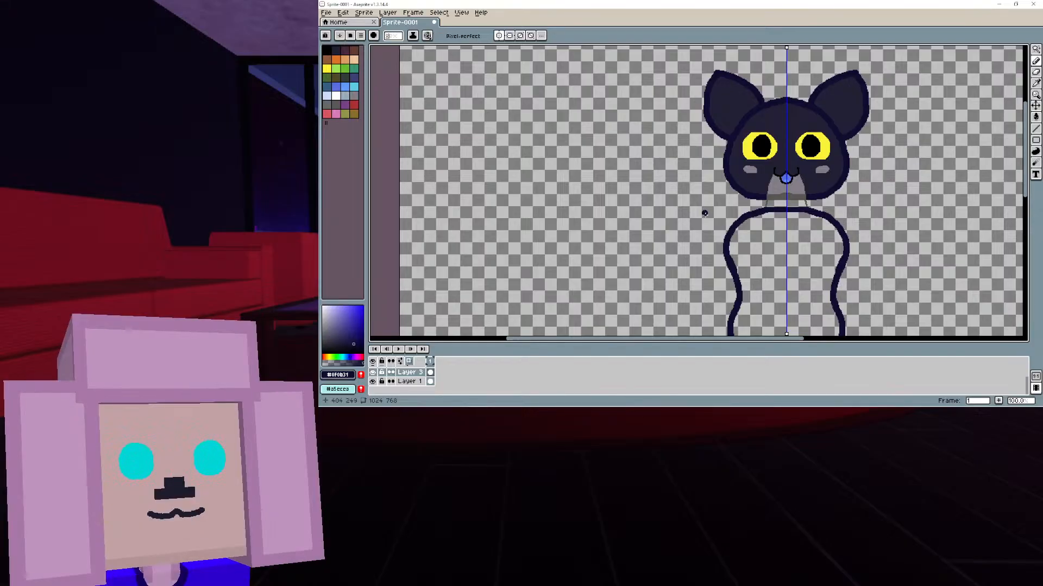
pyautogui.scroll(1, 733, 222)
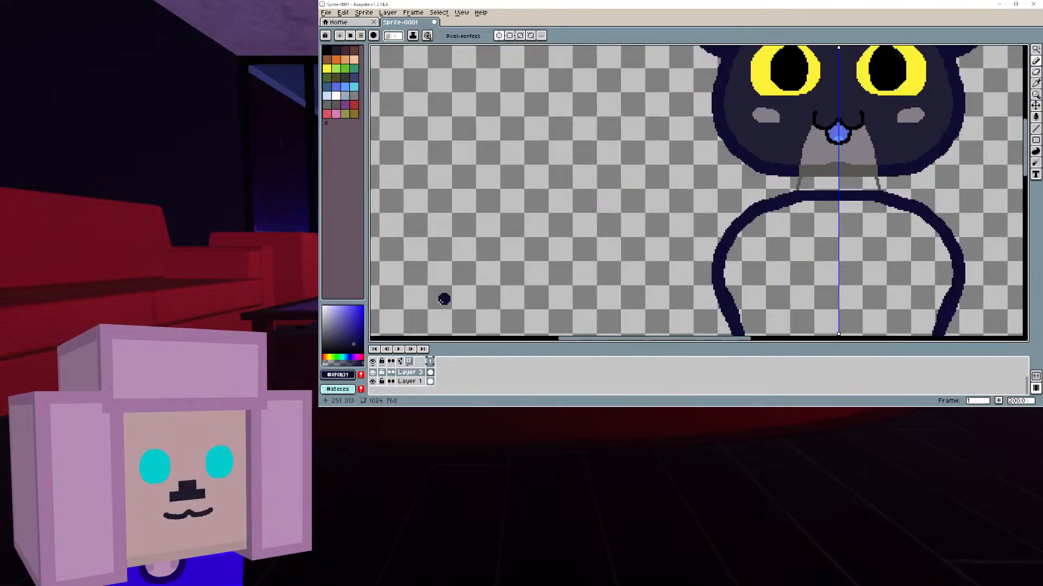
pyautogui.hotkey('shift', 'n')
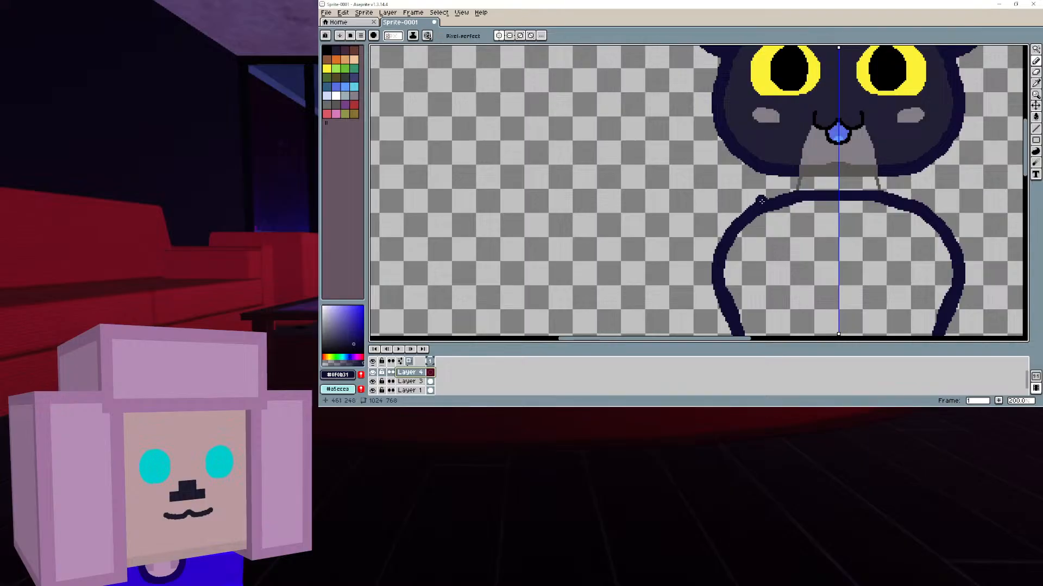
pyautogui.moveTo(773, 199)
pyautogui.mouseDown()
pyautogui.moveTo(674, 195)
pyautogui.moveTo(618, 225)
pyautogui.moveTo(520, 204)
pyautogui.mouseUp()
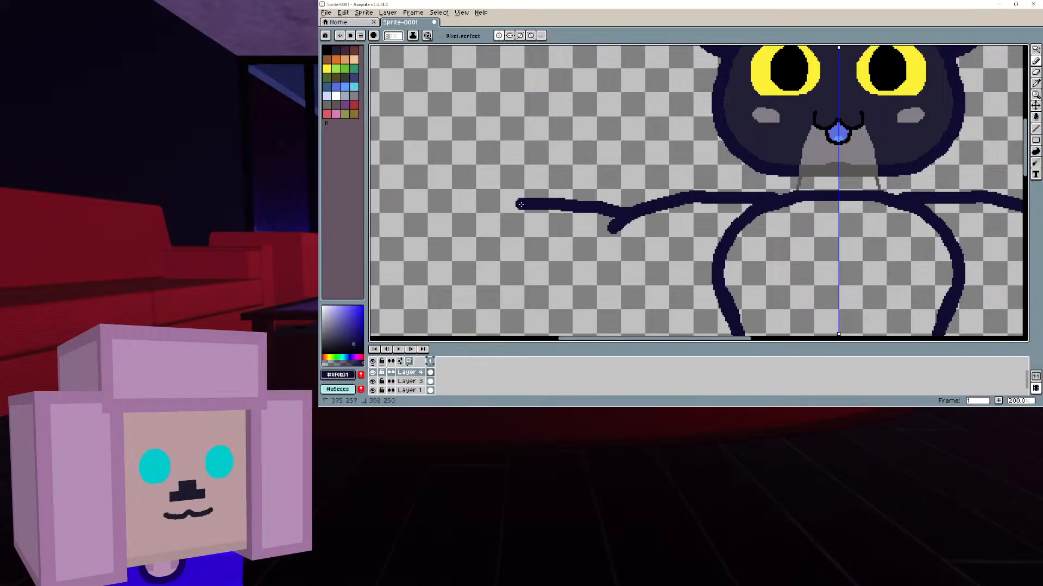
pyautogui.moveTo(703, 234)
pyautogui.mouseDown(button='middle')
pyautogui.moveTo(537, 228)
pyautogui.moveTo(708, 217)
pyautogui.mouseUp(button='middle')
pyautogui.scroll(-1, 540, 225)
pyautogui.hotkey('ctrl', 'z')
pyautogui.hotkey('ctrl', 'z')
pyautogui.moveTo(774, 200); pyautogui.dragTo(625, 214)
pyautogui.hotkey('ctrl', 'z')
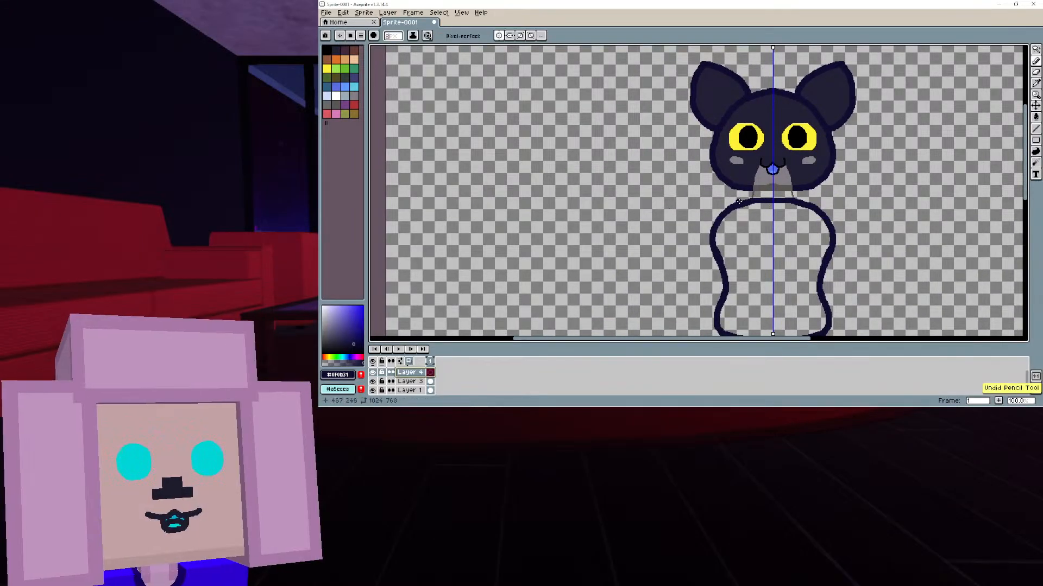
# Draw straight mirrored horizontal guide lines on Layer 4 from the top of the torso outwards past both shoulders
pyautogui.keyDown('shift'); pyautogui.moveTo(748, 201); pyautogui.dragTo(570, 203); pyautogui.keyUp('shift')
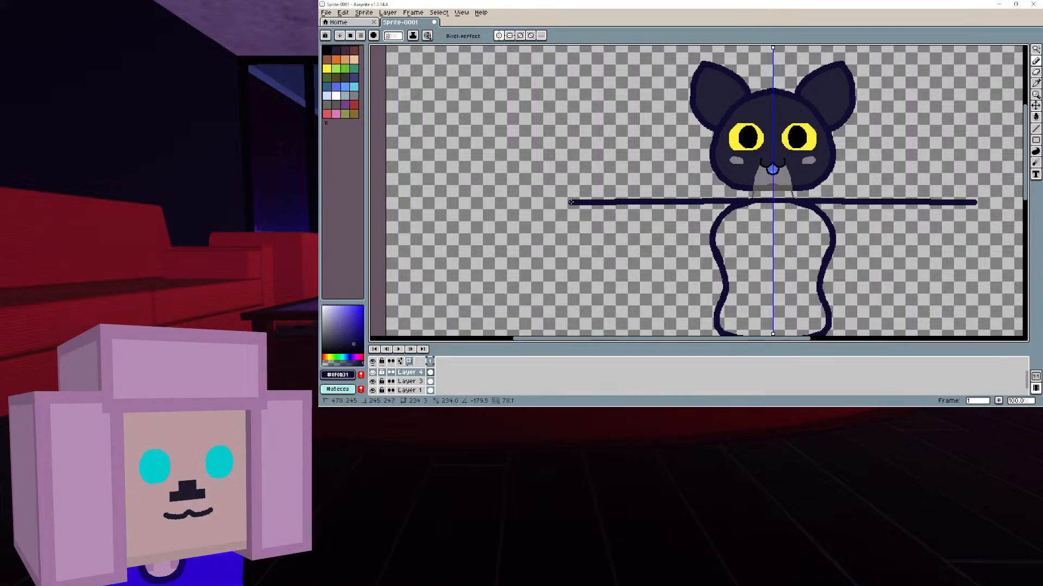
pyautogui.moveTo(570, 202); pyautogui.dragTo(580, 202)
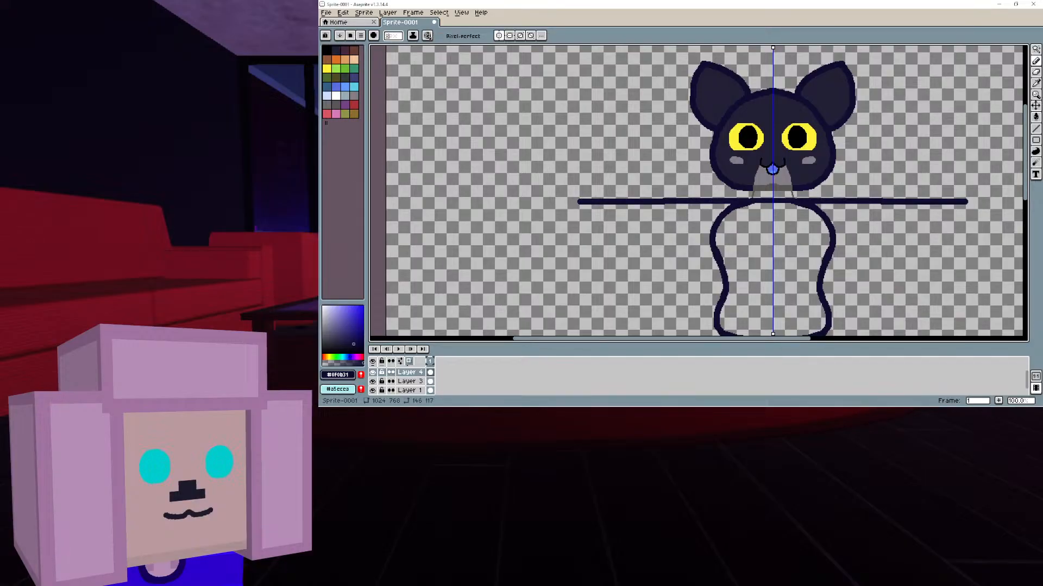
pyautogui.moveTo(785, 271); pyautogui.dragTo(766, 211, button='middle')
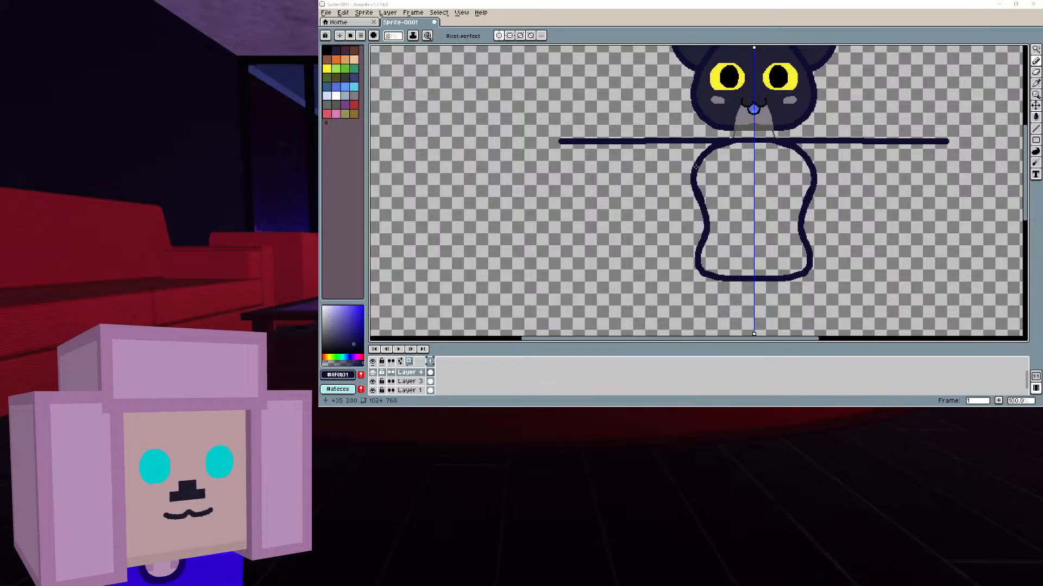
pyautogui.moveTo(695, 167); pyautogui.dragTo(561, 167)
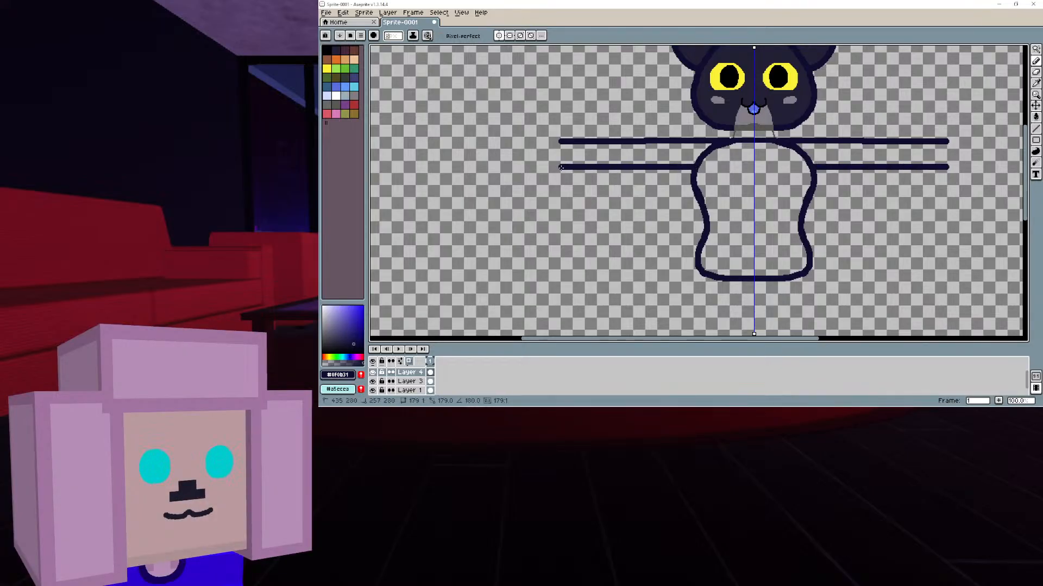
pyautogui.scroll(1, 575, 184)
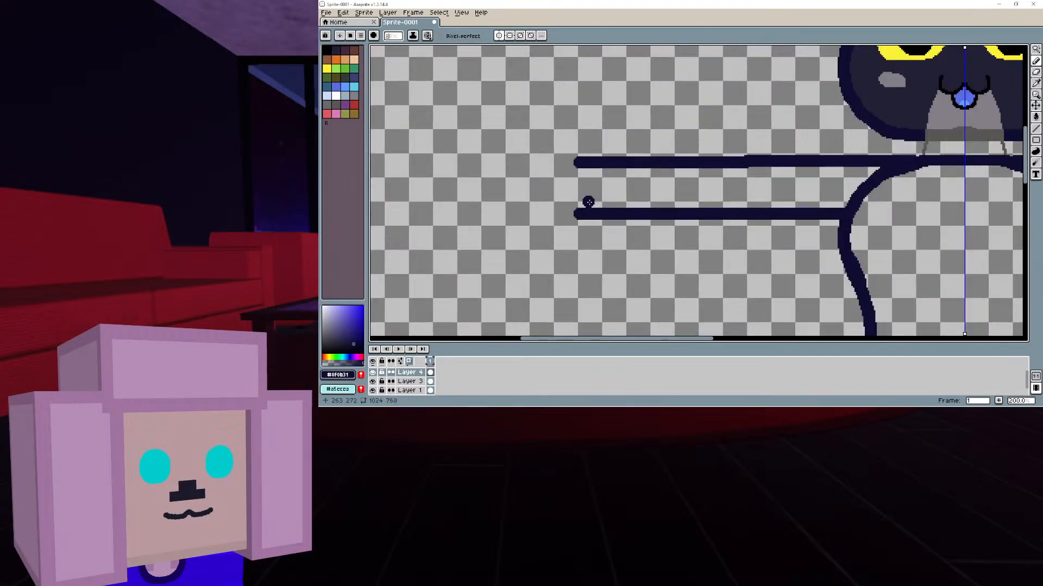
pyautogui.hotkey('ctrl', 'z')
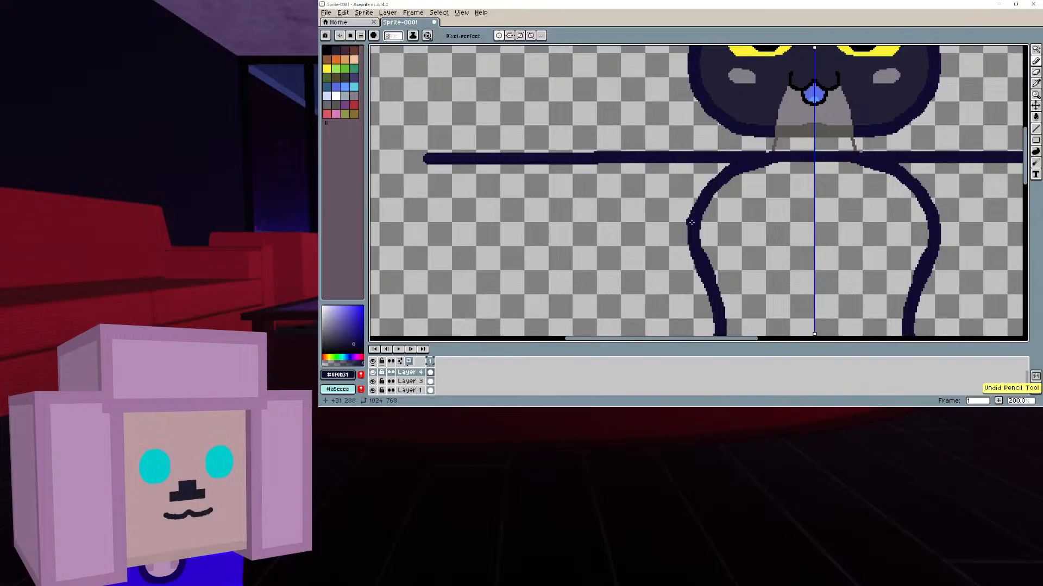
# Draw mirrored horizontal lower arm guides about 176 px long, from the torso's widest upper sides outwards
pyautogui.keyDown('shift'); pyautogui.moveTo(690, 222); pyautogui.dragTo(432, 223); pyautogui.keyUp('shift')
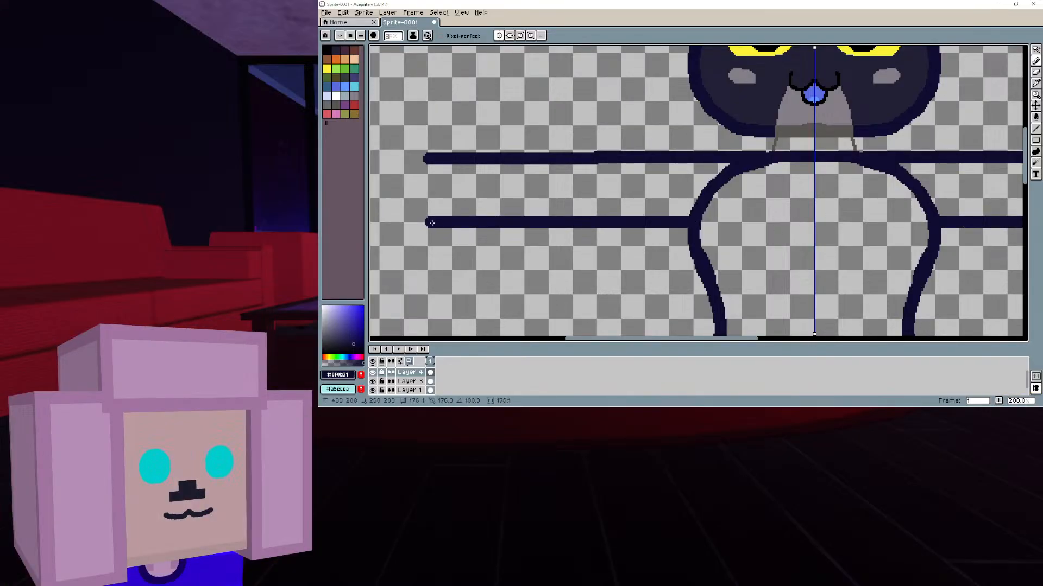
pyautogui.moveTo(660, 223); pyautogui.dragTo(606, 195, button='middle')
pyautogui.scroll(-1, 529, 207)
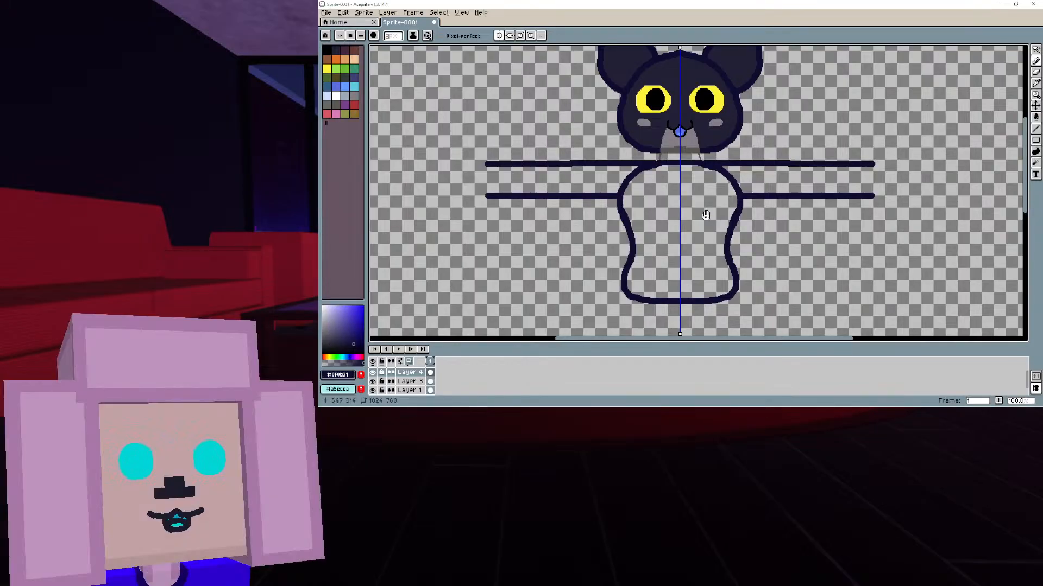
pyautogui.moveTo(708, 215); pyautogui.dragTo(769, 250, button='middle')
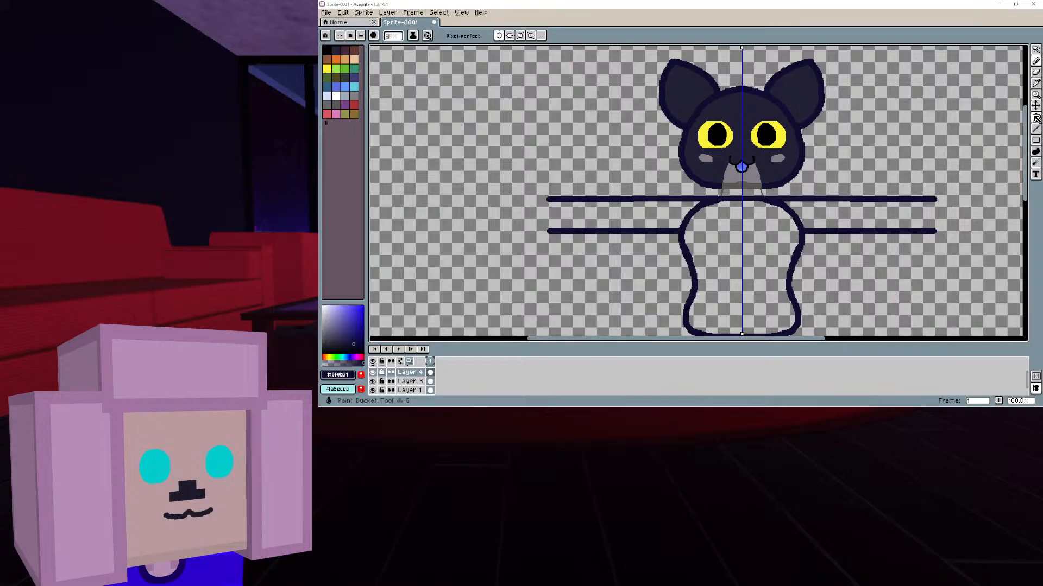
# Recolour the Layer 4 arm guide lines with the muted purple-blue palette colour Idx-15
pyautogui.press('g')
pyautogui.click(355, 78)
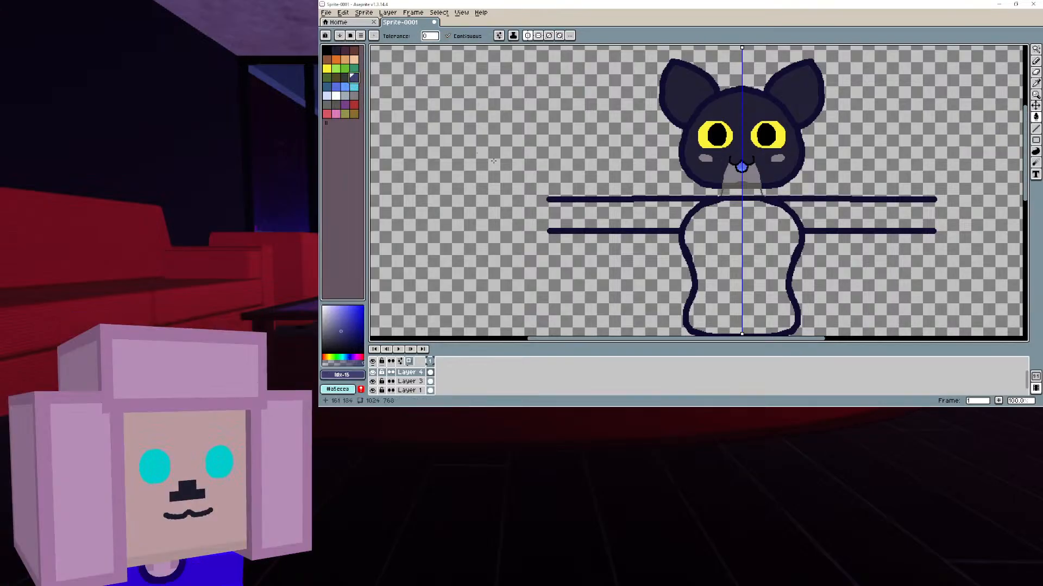
pyautogui.click(568, 230)
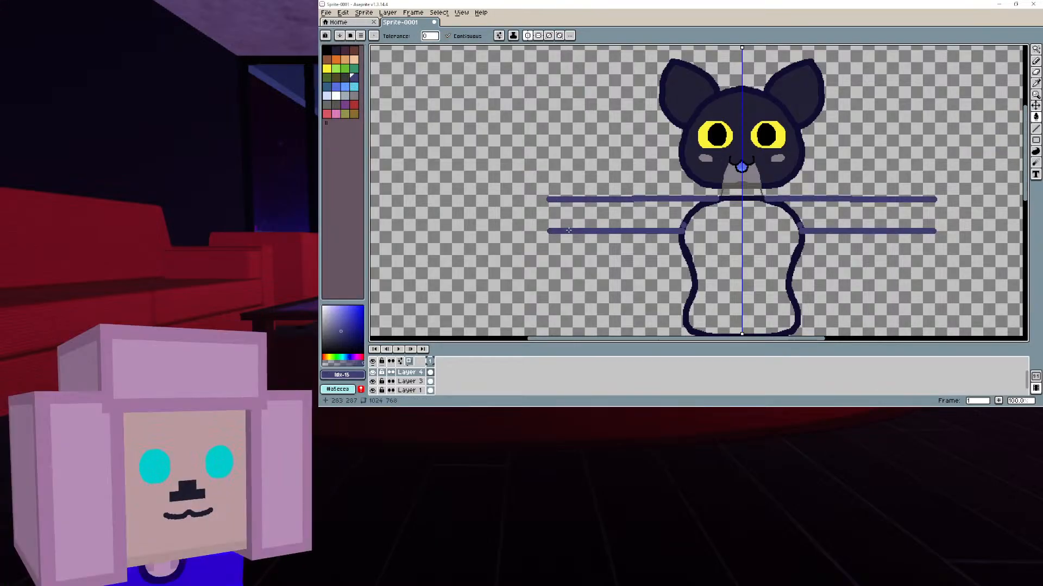
# Erase the stray guide-coloured dots on the torso outline just above the lower arm guides
pyautogui.scroll(4, 674, 217)
pyautogui.moveTo(675, 217); pyautogui.dragTo(713, 215, button='middle')
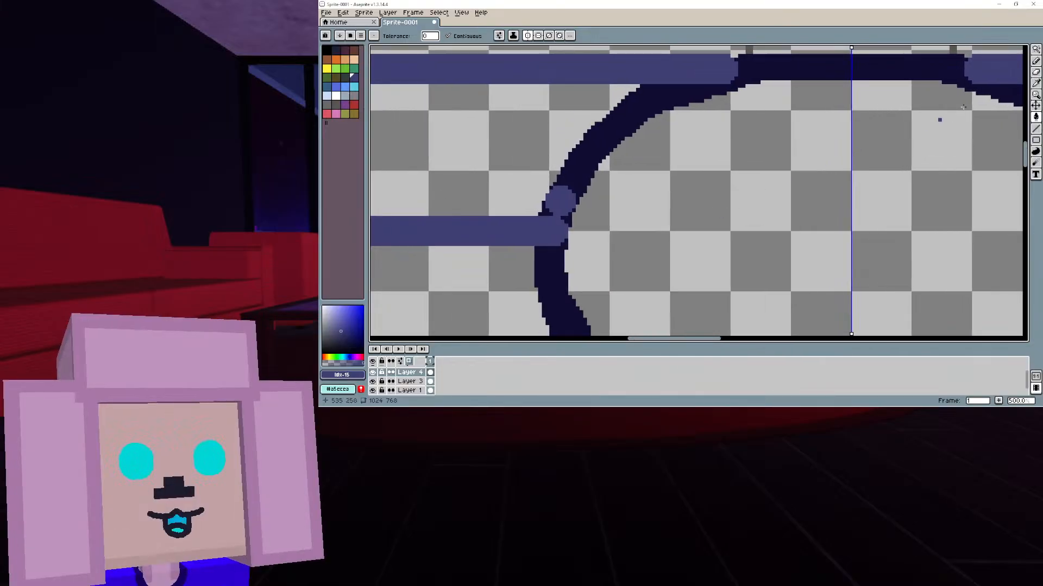
pyautogui.click(1035, 72)
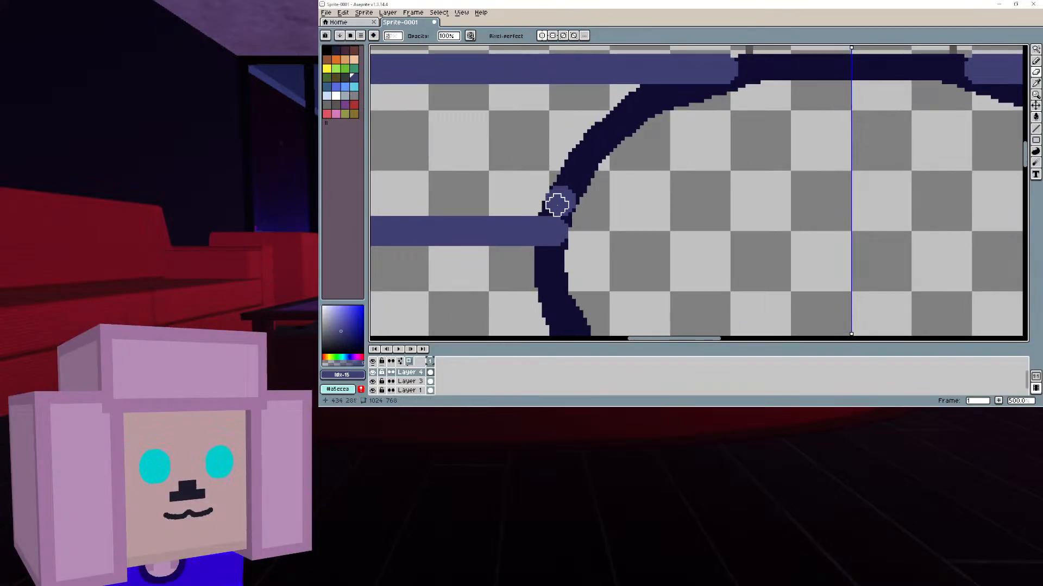
pyautogui.moveTo(565, 204); pyautogui.dragTo(534, 194)
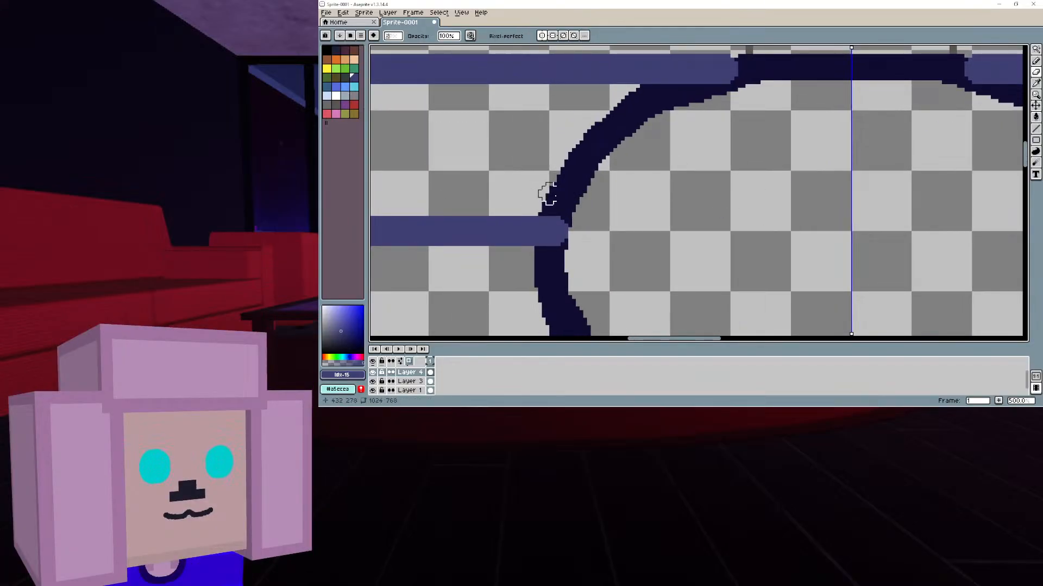
pyautogui.scroll(-3, 548, 194)
pyautogui.scroll(3, 572, 195)
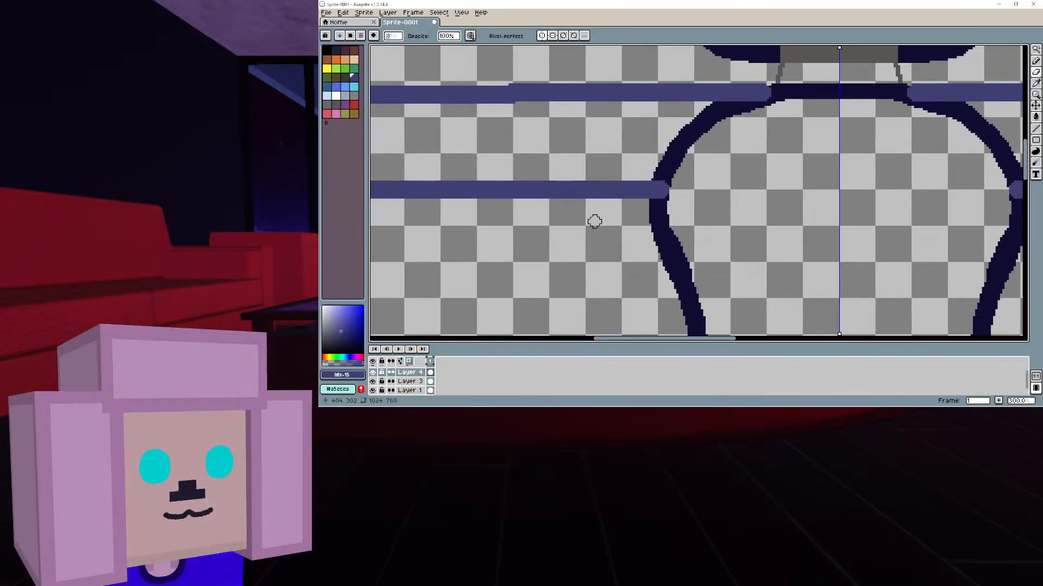
# Add a new layer above Layer 4 and pick up the dark navy colour of the torso outline
pyautogui.scroll(1, 419, 380)
pyautogui.click(414, 372)
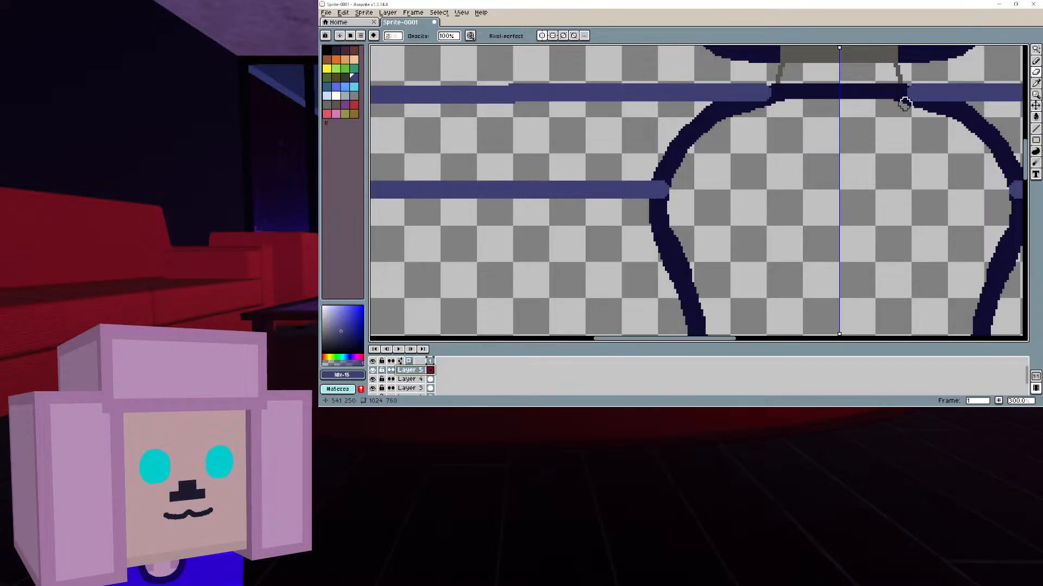
pyautogui.click(1036, 86)
pyautogui.click(968, 90)
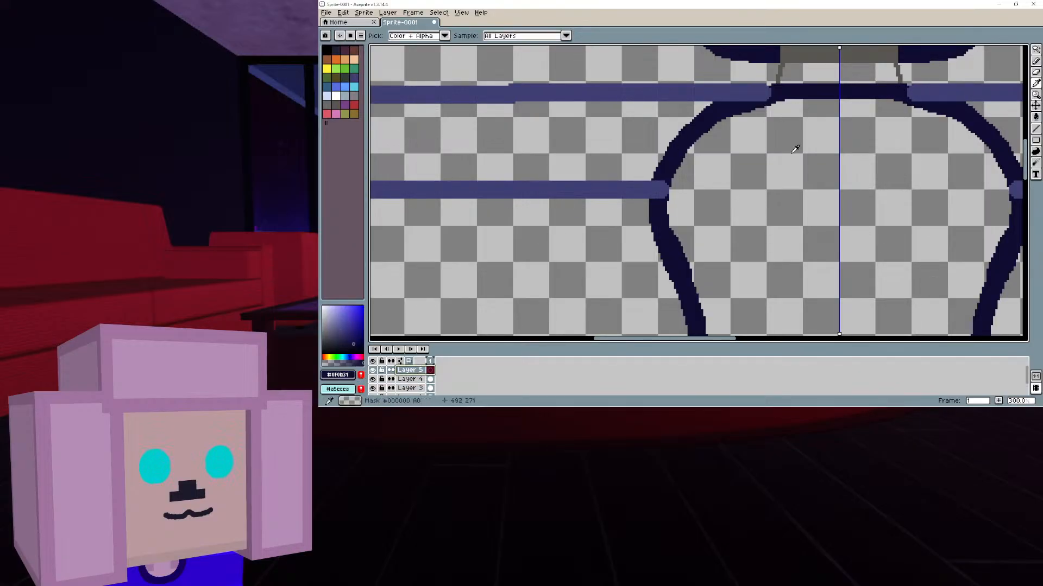
# Outline the mirrored upper arms in dark navy on Layer 5, tracing both guide lines from the shoulders to the elbows
pyautogui.scroll(-2, 796, 144)
pyautogui.scroll(-1, 706, 159)
pyautogui.scroll(1, 706, 159)
pyautogui.press('b')
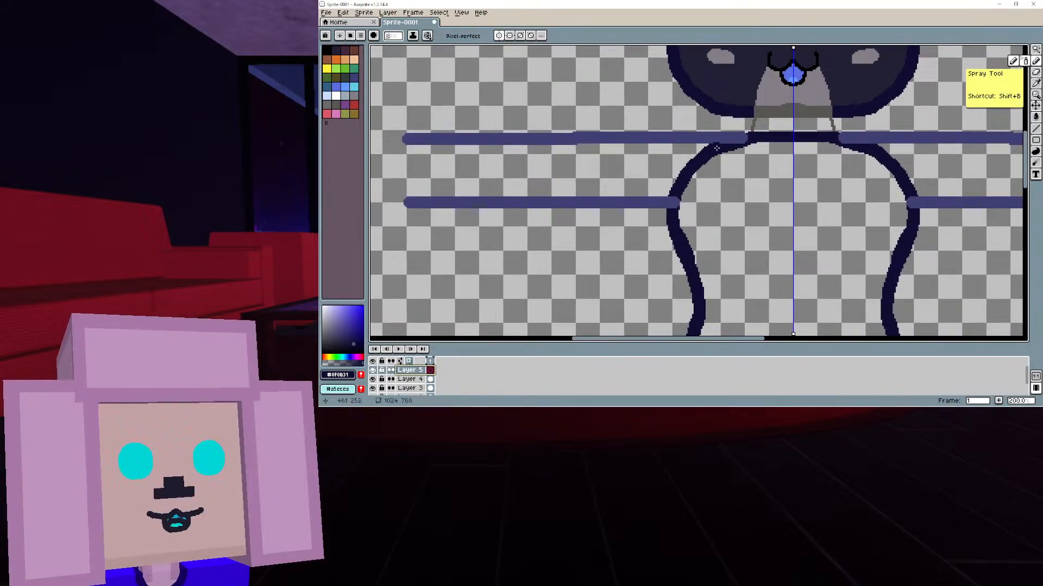
pyautogui.moveTo(715, 148)
pyautogui.mouseDown()
pyautogui.moveTo(603, 147)
pyautogui.moveTo(696, 141)
pyautogui.mouseUp()
pyautogui.hotkey('ctrl', 'z')
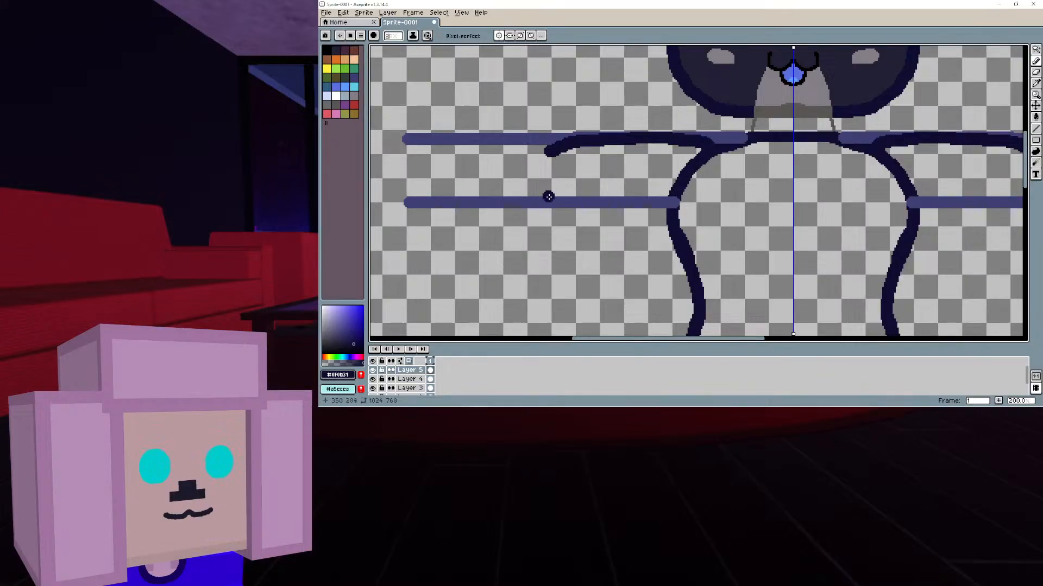
pyautogui.moveTo(574, 202); pyautogui.dragTo(624, 202)
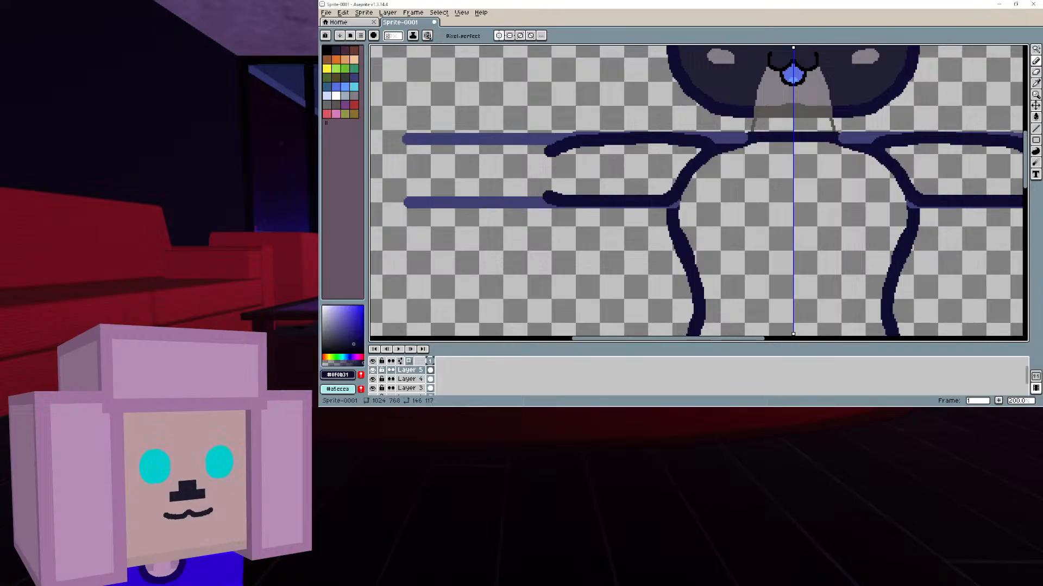
pyautogui.click(1035, 50)
pyautogui.click(630, 196)
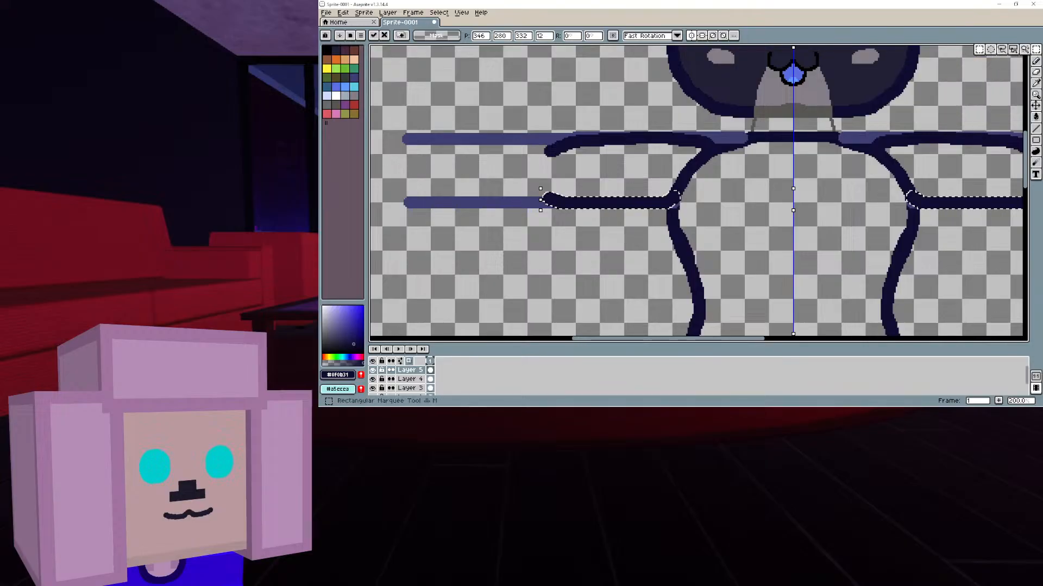
pyautogui.click(979, 50)
pyautogui.click(808, 225)
pyautogui.moveTo(731, 242); pyautogui.dragTo(792, 255, button='middle')
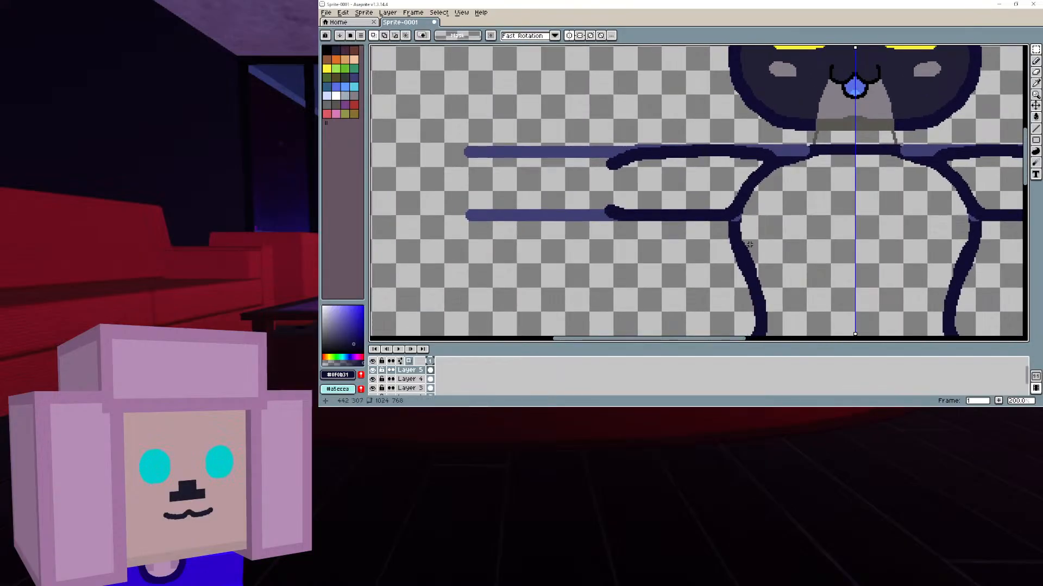
# Try several mirrored pencil strokes for the upper edge of the forearms and undo them
pyautogui.click(1037, 62)
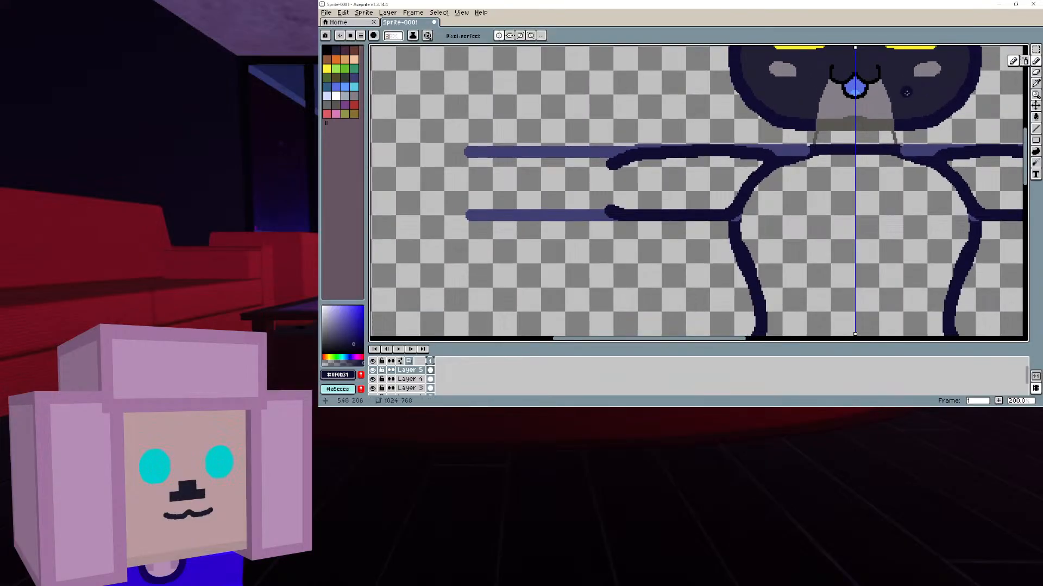
pyautogui.moveTo(623, 159)
pyautogui.mouseDown()
pyautogui.moveTo(486, 159)
pyautogui.moveTo(580, 142)
pyautogui.moveTo(629, 151)
pyautogui.moveTo(567, 156)
pyautogui.mouseUp()
pyautogui.hotkey('ctrl', 'z')
pyautogui.hotkey('ctrl', 'z')
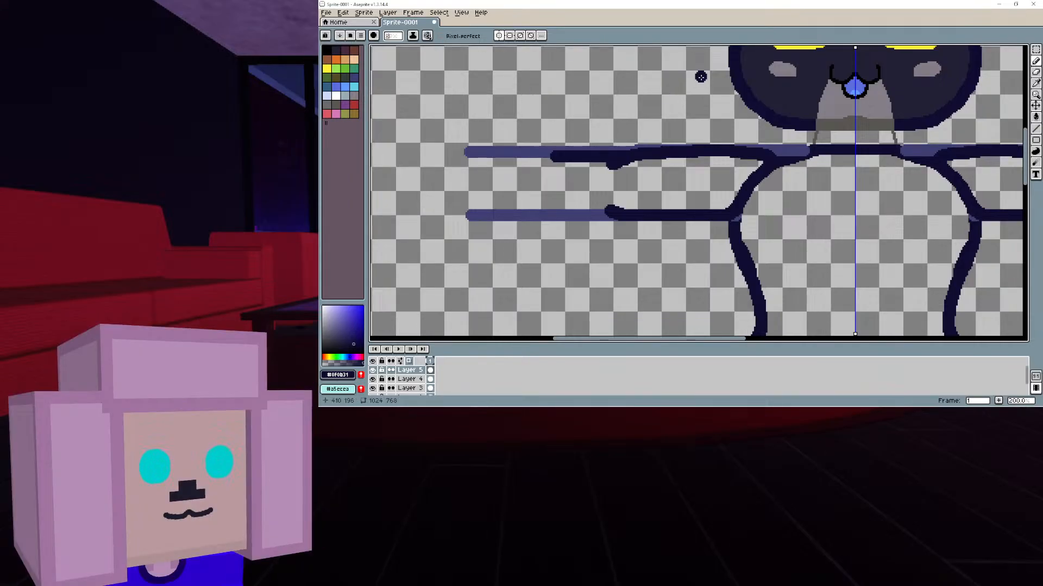
pyautogui.hotkey('ctrl', 'z')
pyautogui.moveTo(609, 156)
pyautogui.mouseDown()
pyautogui.moveTo(487, 163)
pyautogui.moveTo(588, 156)
pyautogui.moveTo(533, 141)
pyautogui.mouseUp()
pyautogui.hotkey('ctrl', 'z')
pyautogui.hotkey('ctrl', 'z')
pyautogui.hotkey('ctrl', 'z')
pyautogui.moveTo(483, 165)
pyautogui.mouseDown()
pyautogui.moveTo(542, 144)
pyautogui.moveTo(612, 156)
pyautogui.mouseUp()
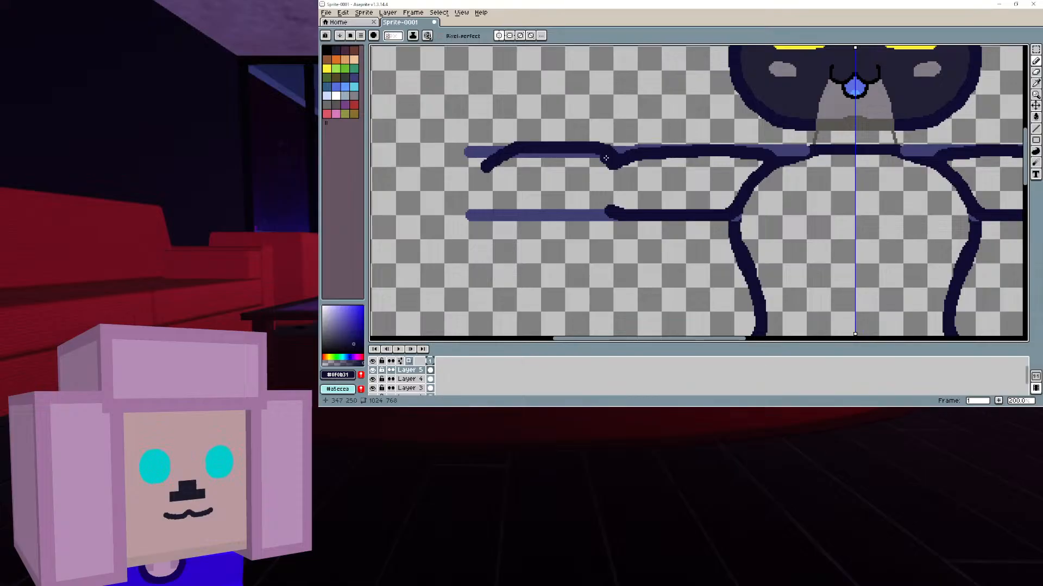
pyautogui.hotkey('ctrl', 'z')
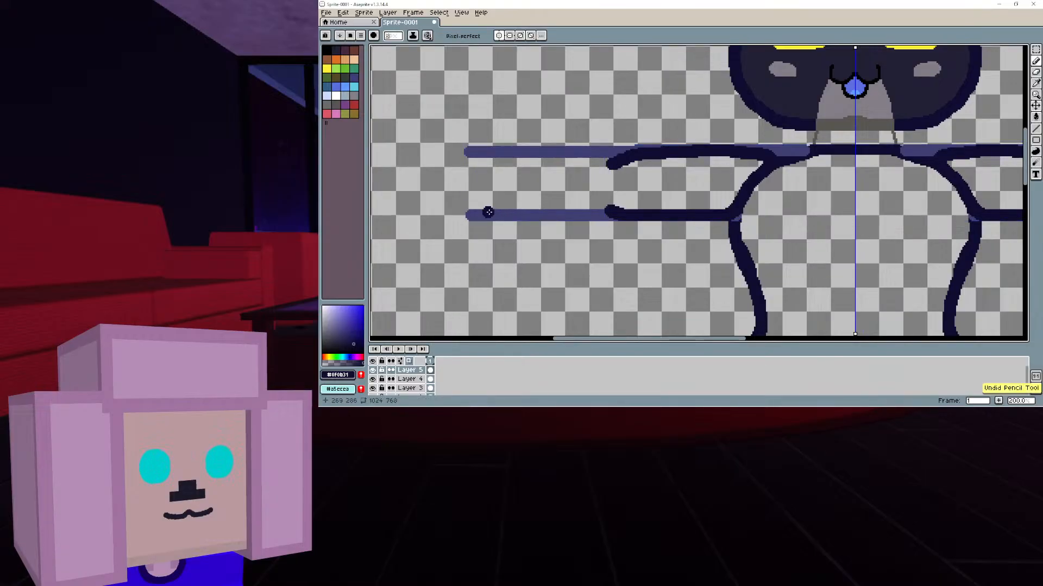
# Draw the mirrored lower and upper forearm outlines as gentle outward curves from the elbows to the wrists
pyautogui.moveTo(485, 210)
pyautogui.mouseDown()
pyautogui.moveTo(502, 232)
pyautogui.moveTo(612, 237)
pyautogui.moveTo(614, 206)
pyautogui.moveTo(564, 219)
pyautogui.mouseUp()
pyautogui.hotkey('ctrl', 'z')
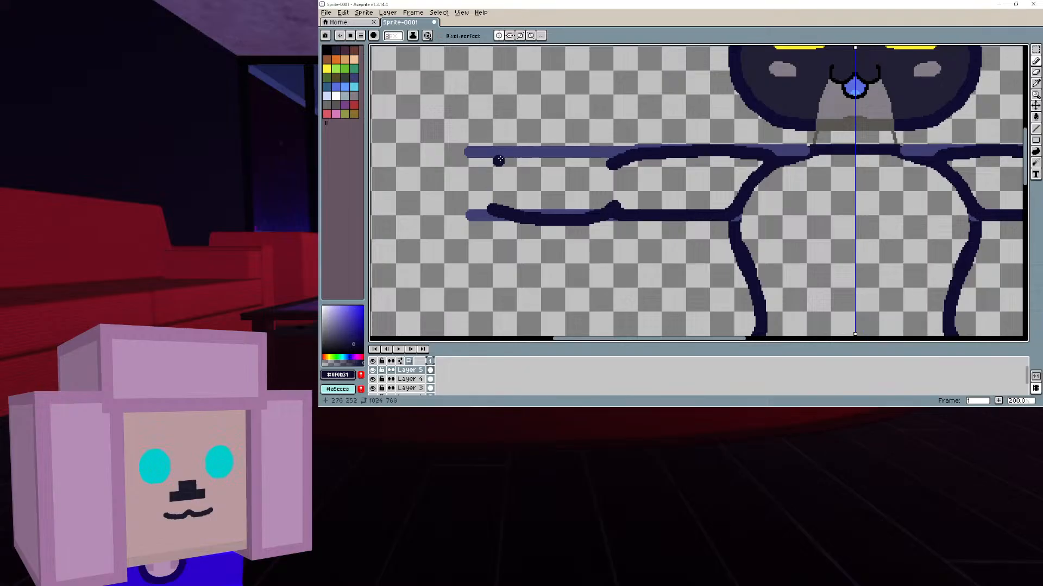
pyautogui.moveTo(512, 148); pyautogui.dragTo(590, 146)
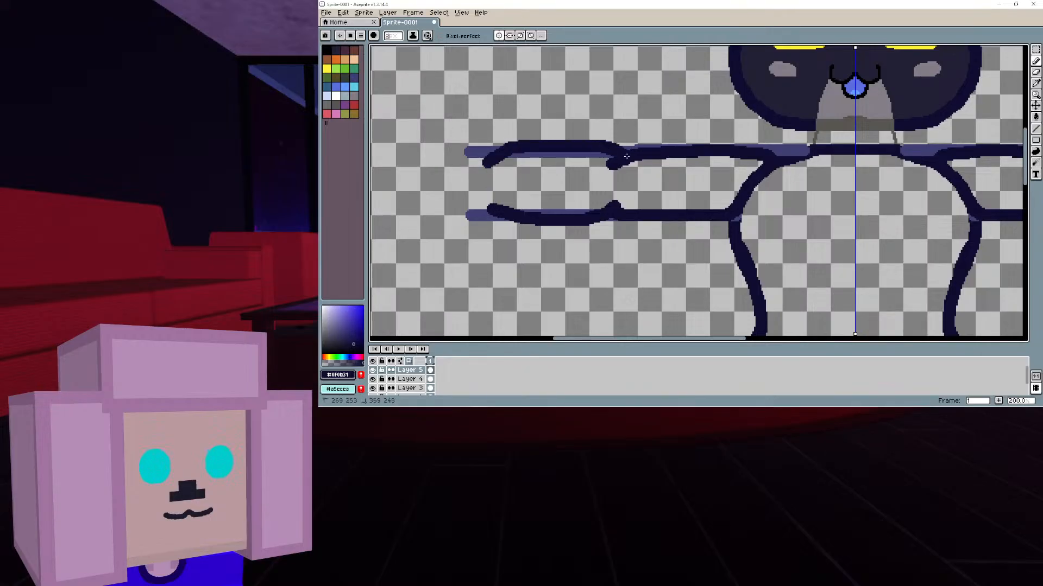
pyautogui.hotkey('ctrl', 'z')
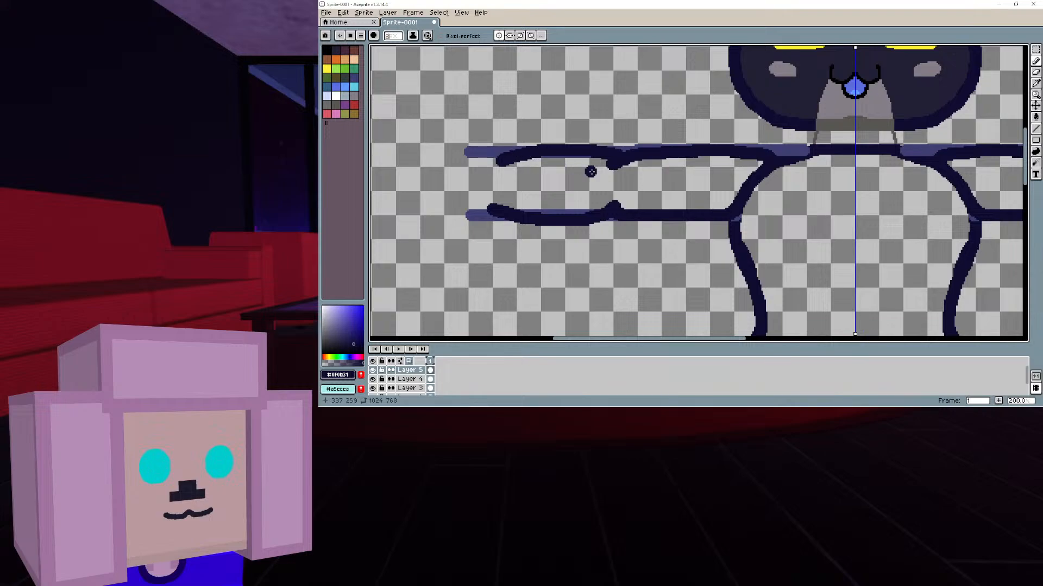
# Close the arm ends with mirrored rounded hands, each with a curved wrist line joining the forearm's two edges
pyautogui.moveTo(590, 172)
pyautogui.mouseDown(button='middle')
pyautogui.moveTo(541, 152)
pyautogui.moveTo(701, 159)
pyautogui.moveTo(642, 144)
pyautogui.mouseUp(button='middle')
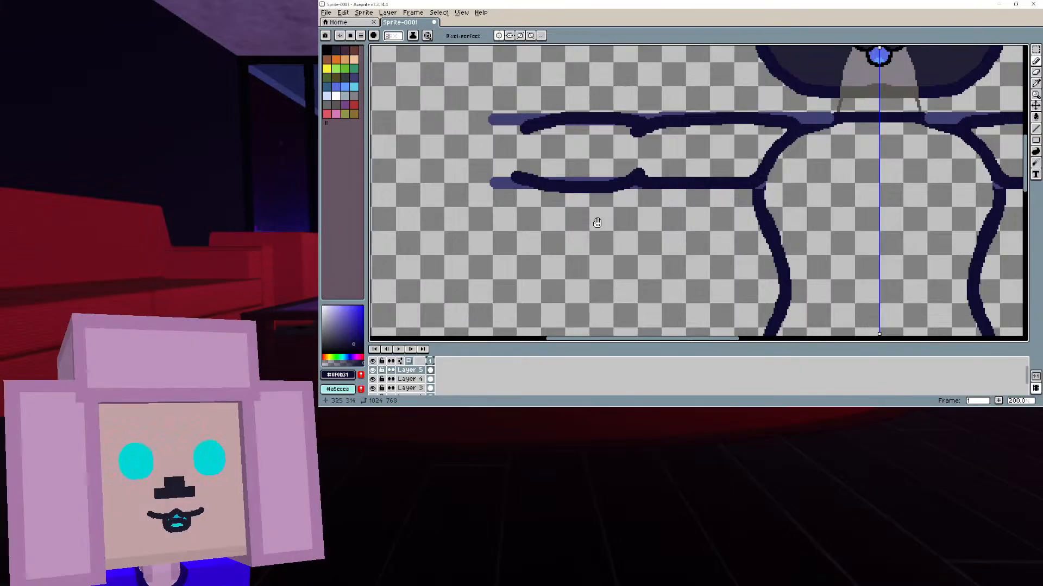
pyautogui.moveTo(597, 222)
pyautogui.mouseDown(button='middle')
pyautogui.moveTo(636, 275)
pyautogui.moveTo(699, 272)
pyautogui.mouseUp(button='middle')
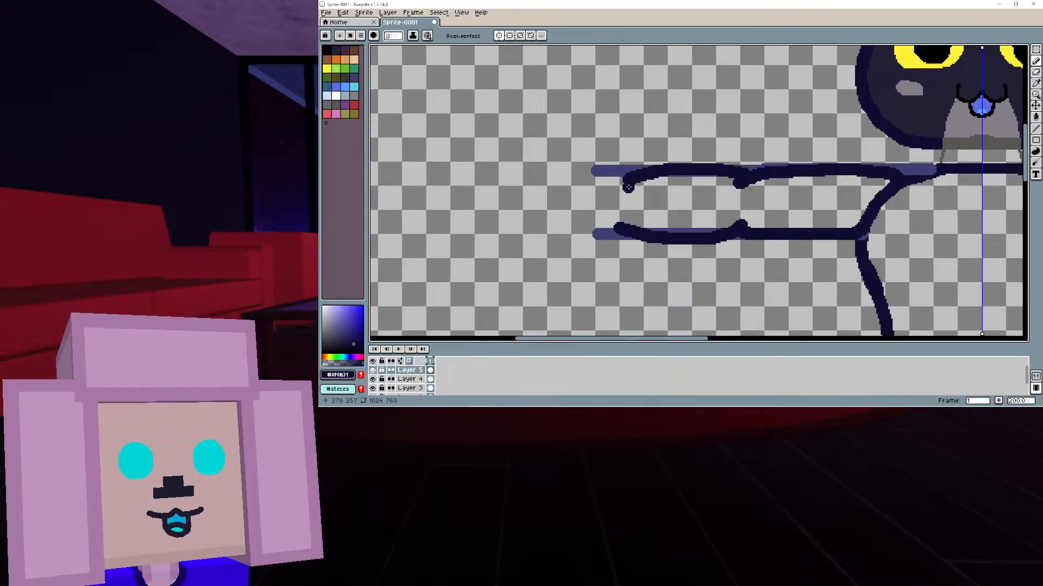
pyautogui.moveTo(627, 187); pyautogui.dragTo(612, 178)
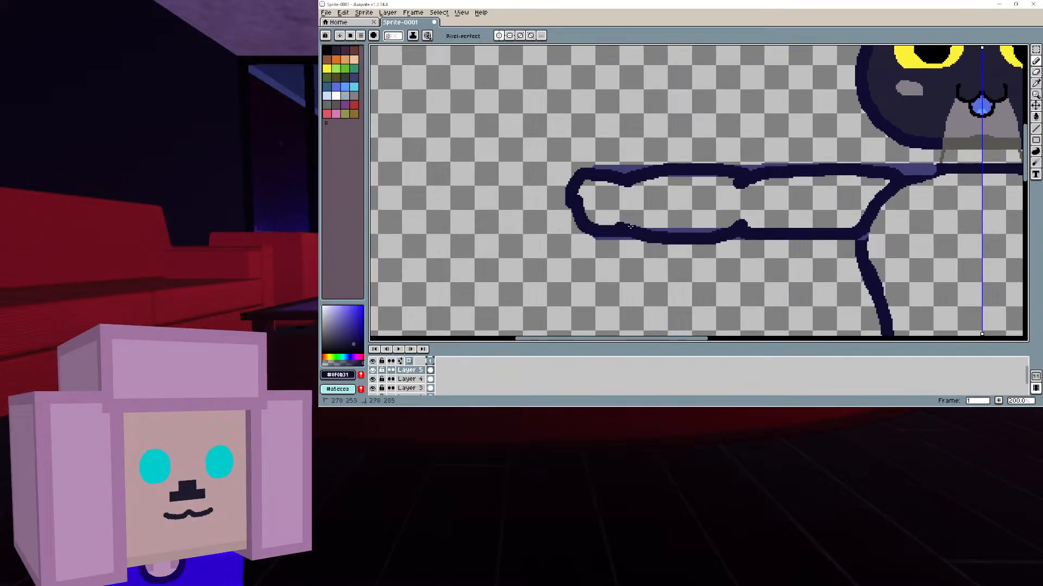
pyautogui.hotkey('ctrl', 'z')
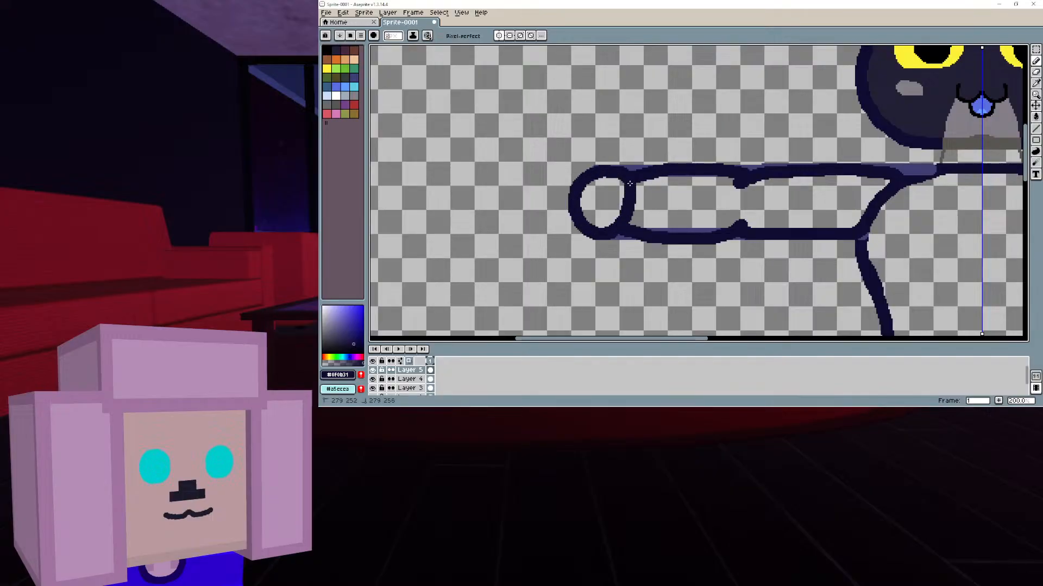
# Hide the Layer 4 guides and examine the proportions of the arm and torso outlines
pyautogui.moveTo(607, 213); pyautogui.dragTo(528, 185, button='middle')
pyautogui.moveTo(786, 200)
pyautogui.mouseDown(button='middle')
pyautogui.moveTo(765, 188)
pyautogui.moveTo(655, 176)
pyautogui.mouseUp(button='middle')
pyautogui.scroll(-1, 667, 177)
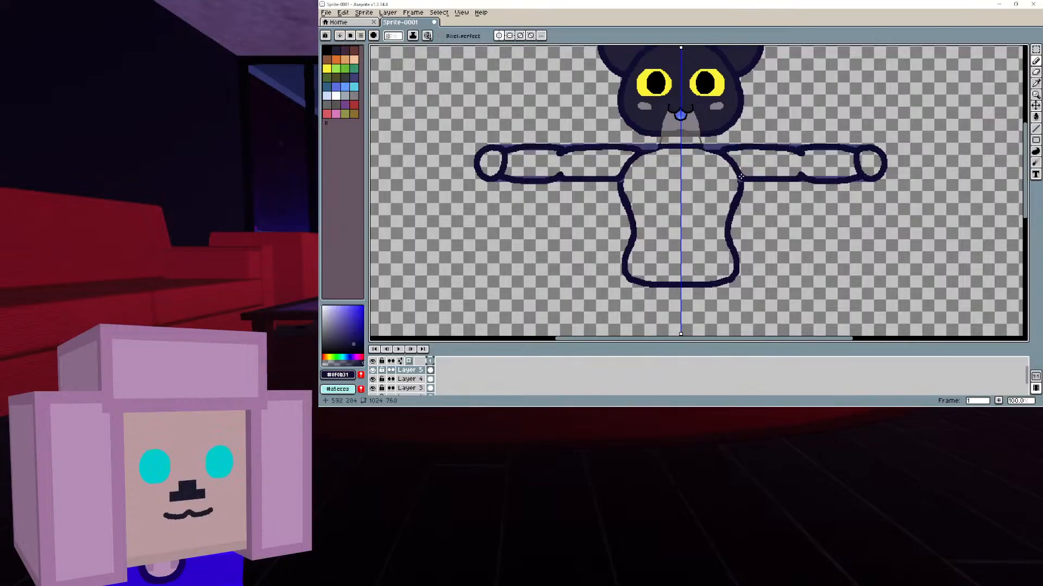
pyautogui.moveTo(585, 178)
pyautogui.mouseDown(button='middle')
pyautogui.moveTo(652, 192)
pyautogui.moveTo(603, 196)
pyautogui.moveTo(653, 185)
pyautogui.mouseUp(button='middle')
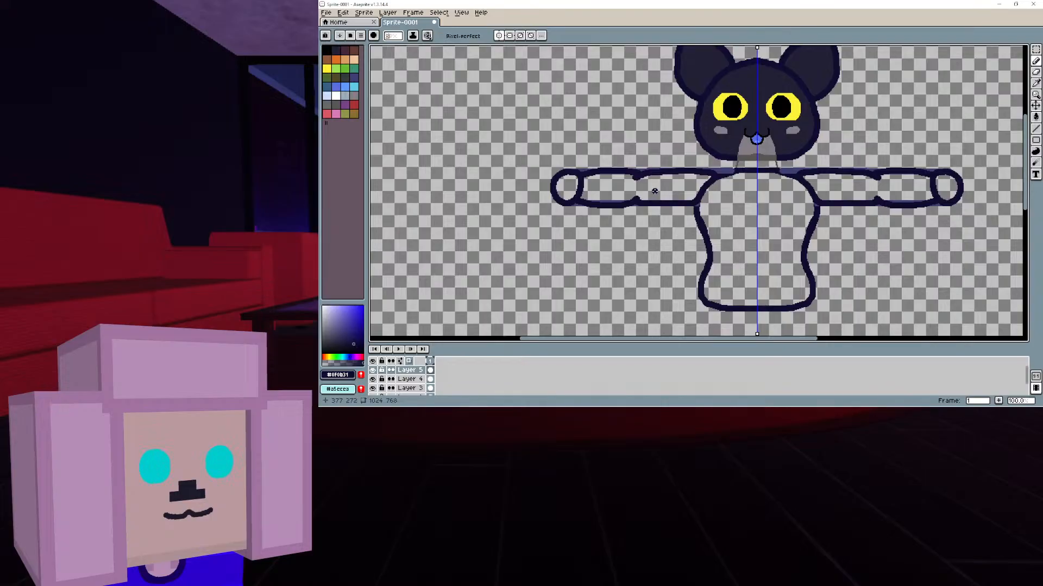
pyautogui.moveTo(594, 197); pyautogui.dragTo(548, 188, button='middle')
pyautogui.moveTo(682, 222); pyautogui.dragTo(671, 180, button='middle')
pyautogui.scroll(1, 671, 178)
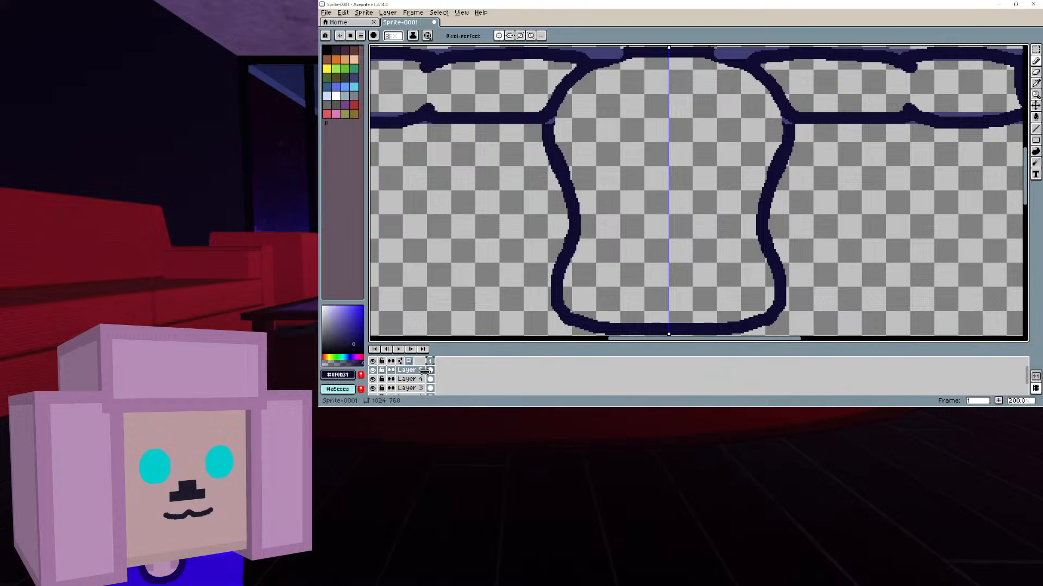
pyautogui.click(372, 379)
pyautogui.scroll(-1, 680, 239)
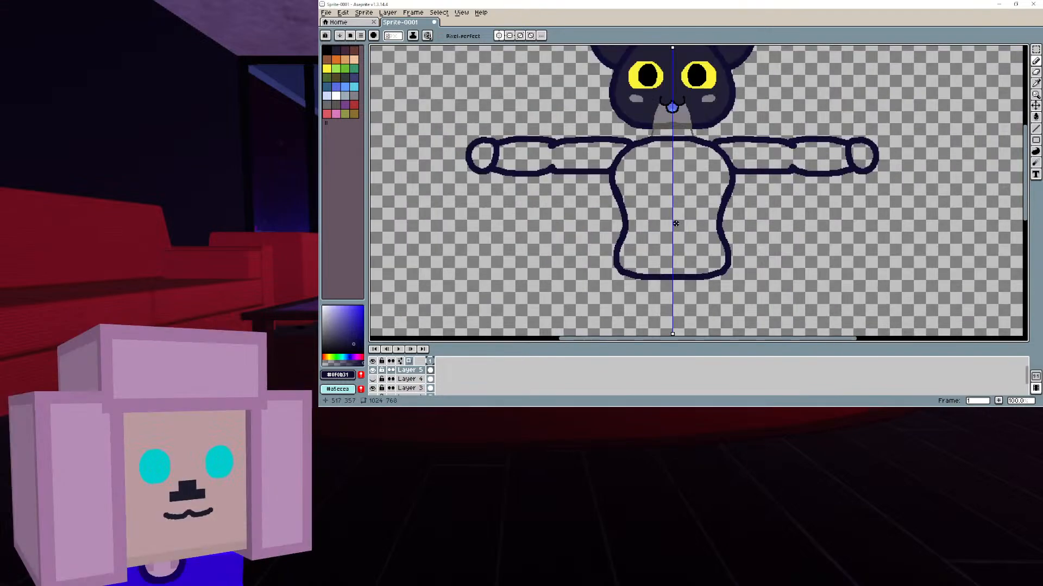
pyautogui.moveTo(681, 234); pyautogui.dragTo(718, 233, button='middle')
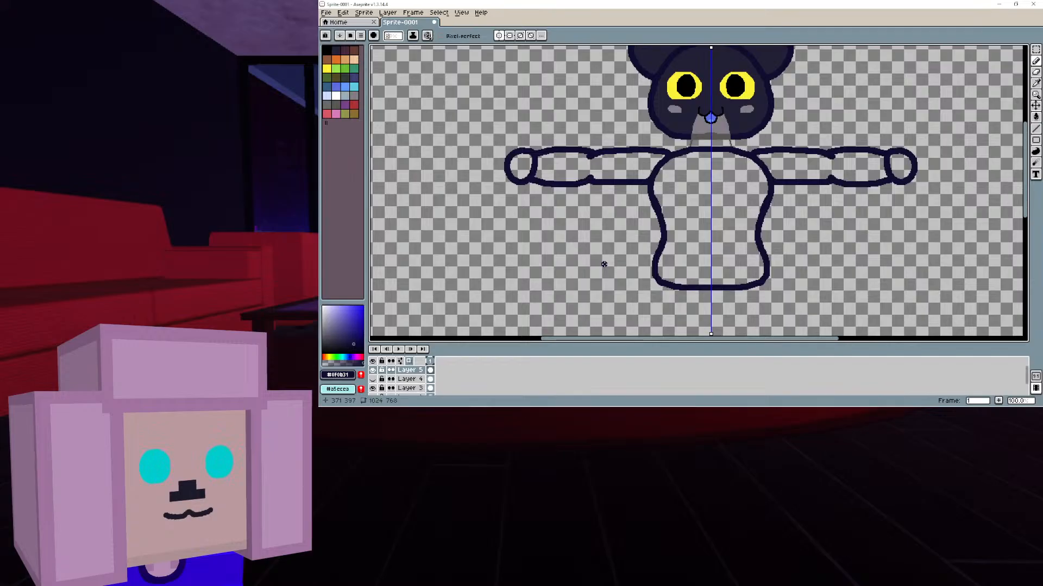
pyautogui.moveTo(671, 224); pyautogui.dragTo(641, 155, button='middle')
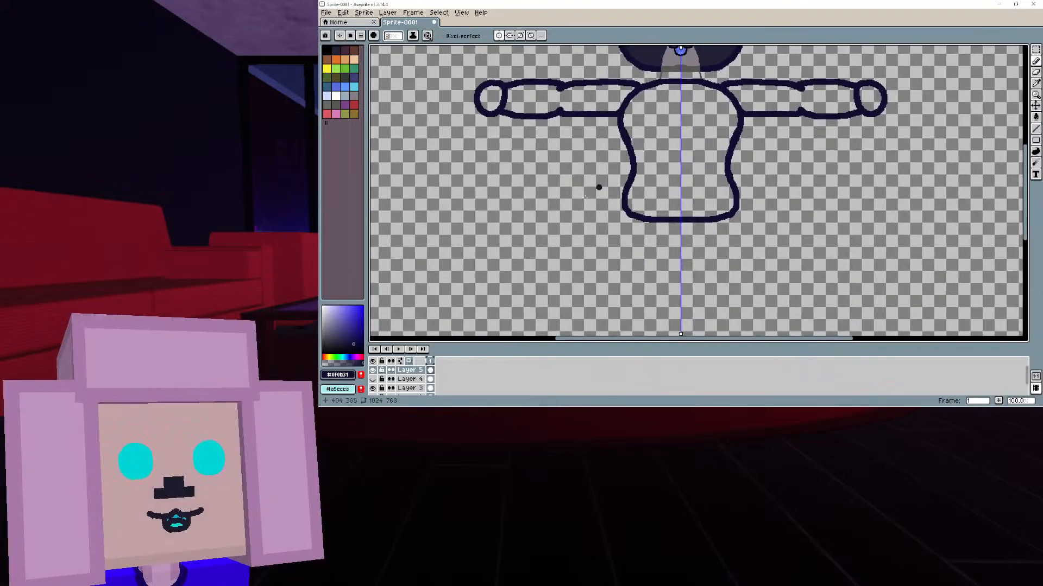
# Make Layer 4 active and visible again and pick up the purple-blue colour of its guide lines
pyautogui.click(404, 381)
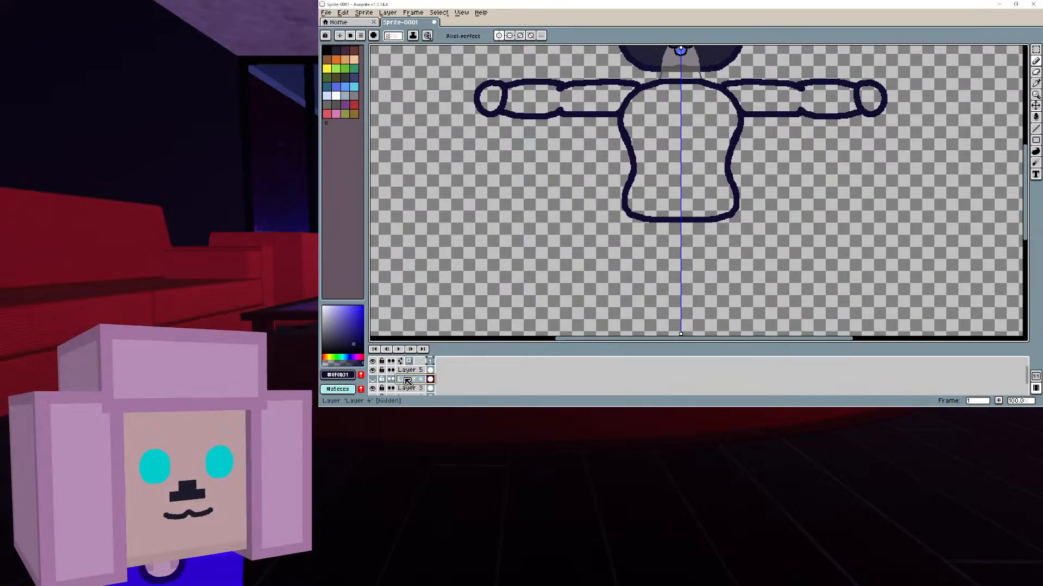
pyautogui.click(373, 379)
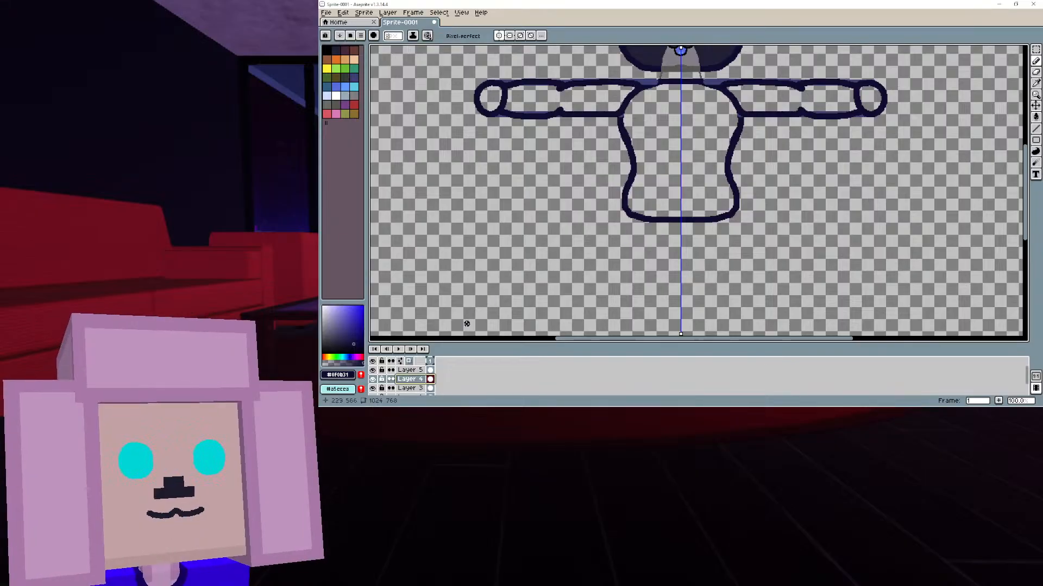
pyautogui.click(1036, 83)
pyautogui.click(714, 82)
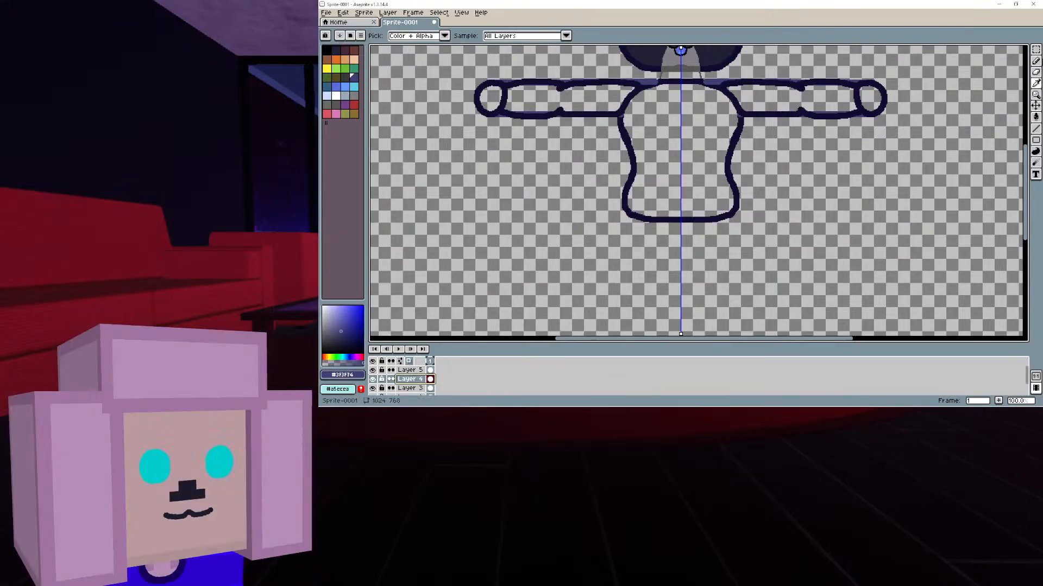
# Select the arm guide lines on both sides and move them straight down to the torso's bottom edge
pyautogui.click(1036, 53)
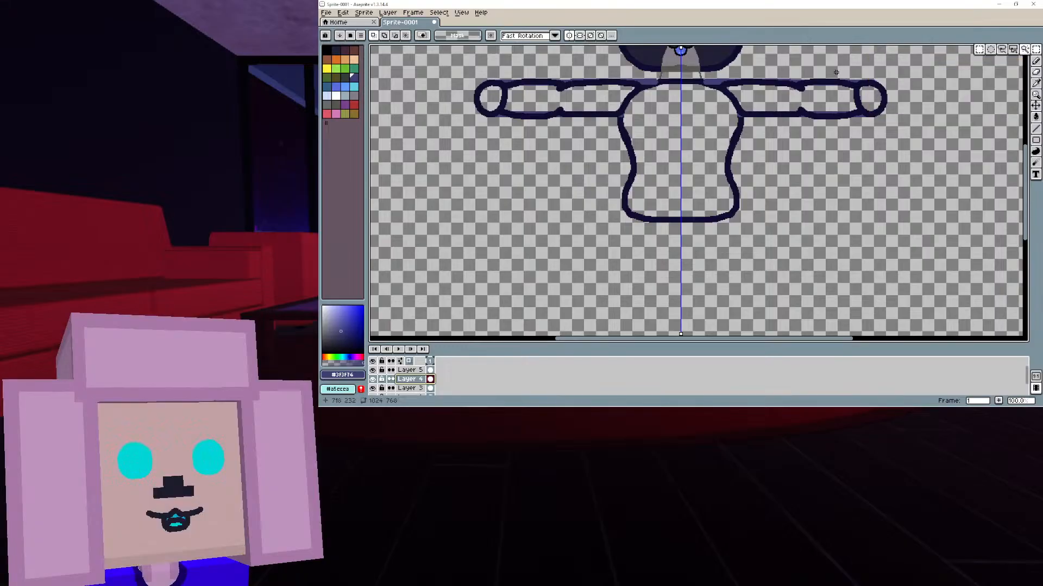
pyautogui.moveTo(892, 72); pyautogui.dragTo(701, 129)
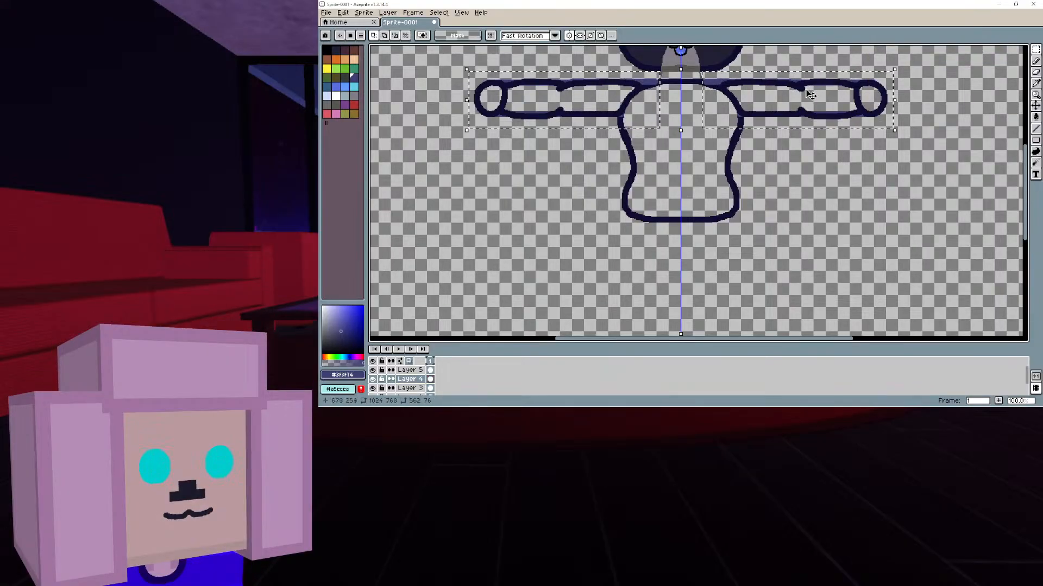
pyautogui.moveTo(812, 101); pyautogui.dragTo(815, 240)
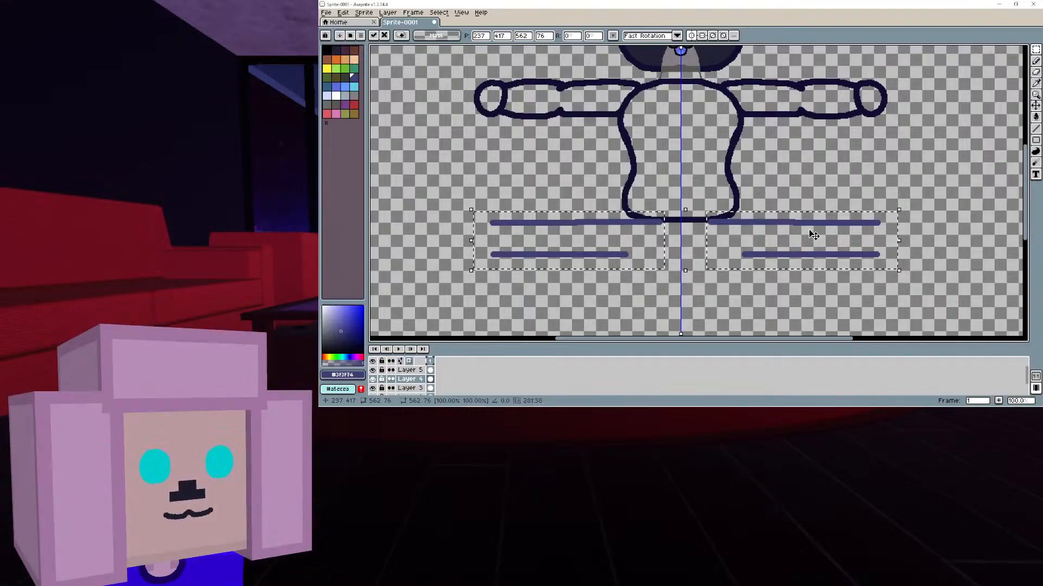
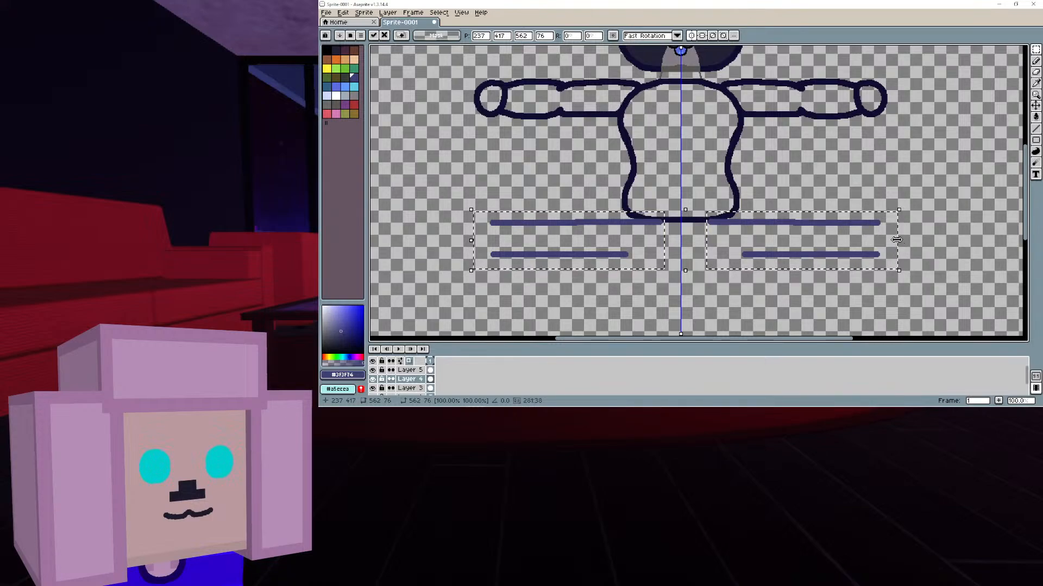
pyautogui.hotkey('ctrl', 'd')
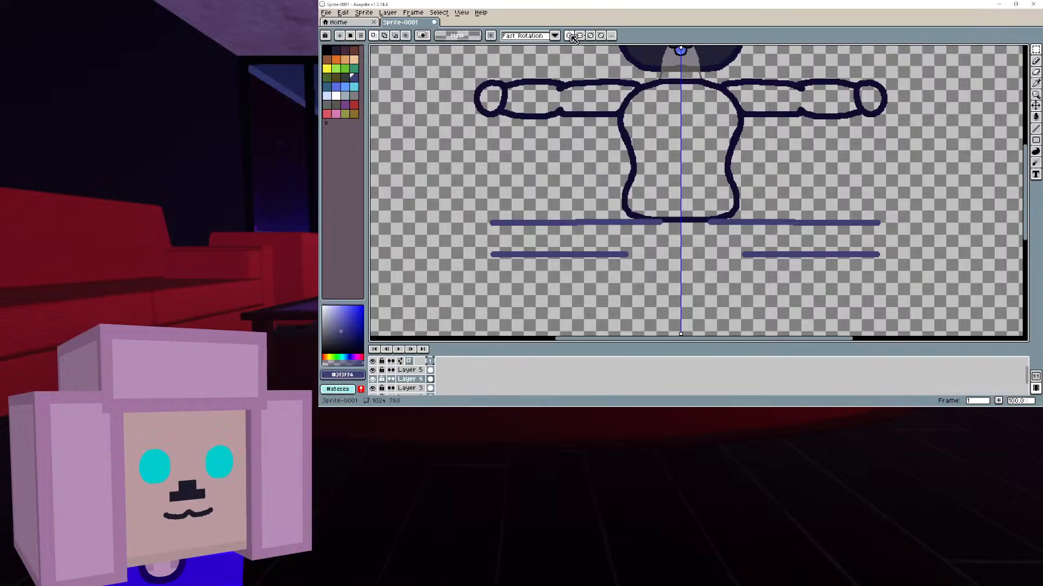
# Turn off symmetry and delete the moved guide lines on the left half of the figure
pyautogui.click(570, 35)
pyautogui.moveTo(675, 206); pyautogui.dragTo(432, 297)
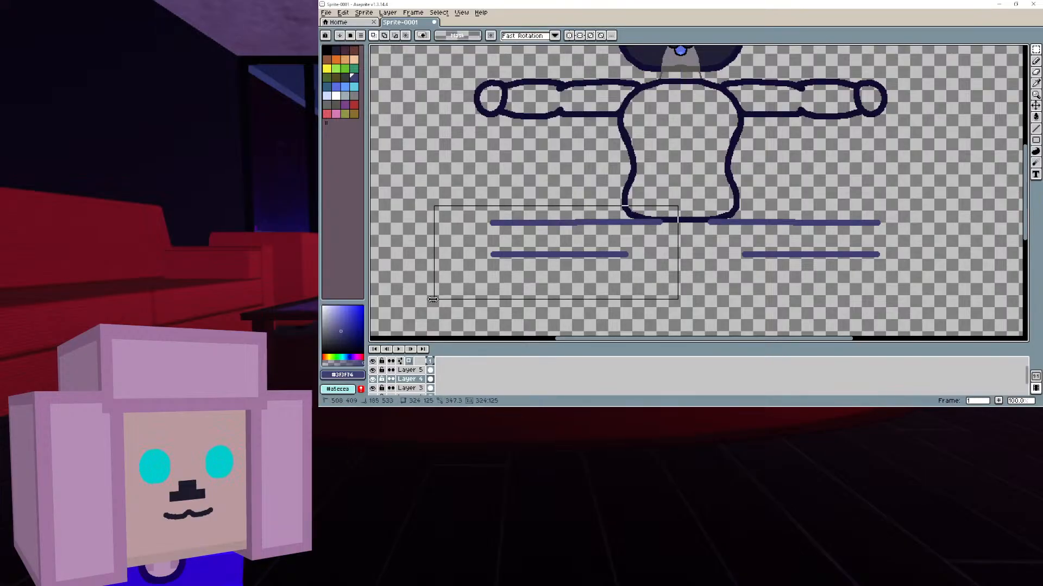
pyautogui.press('Delete')
pyautogui.hotkey('ctrl', 'd')
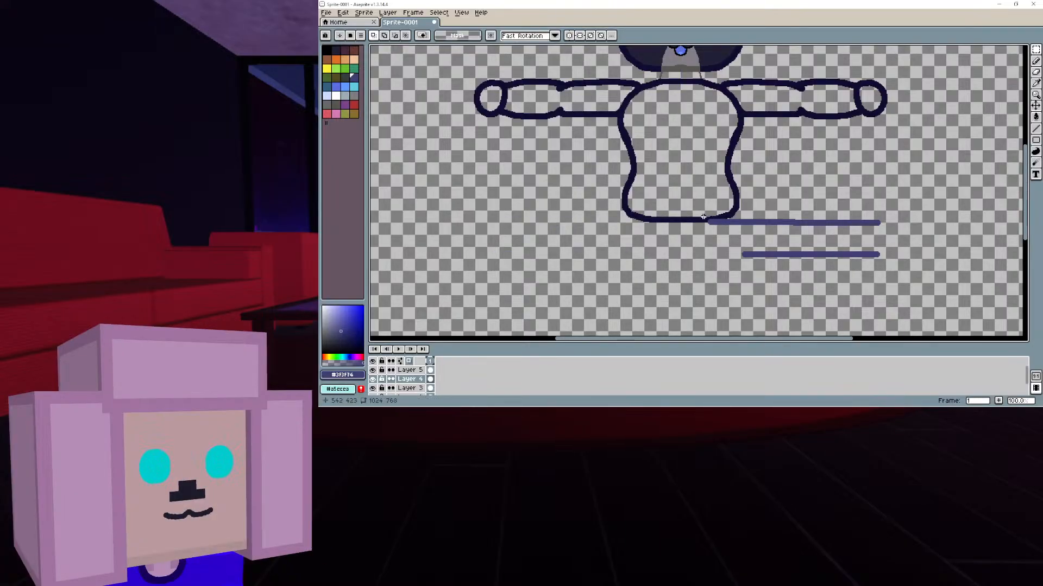
# Select the remaining pair of guide lines on the figure's right side and rotate them 90 degrees to vertical
pyautogui.moveTo(807, 261); pyautogui.dragTo(885, 265)
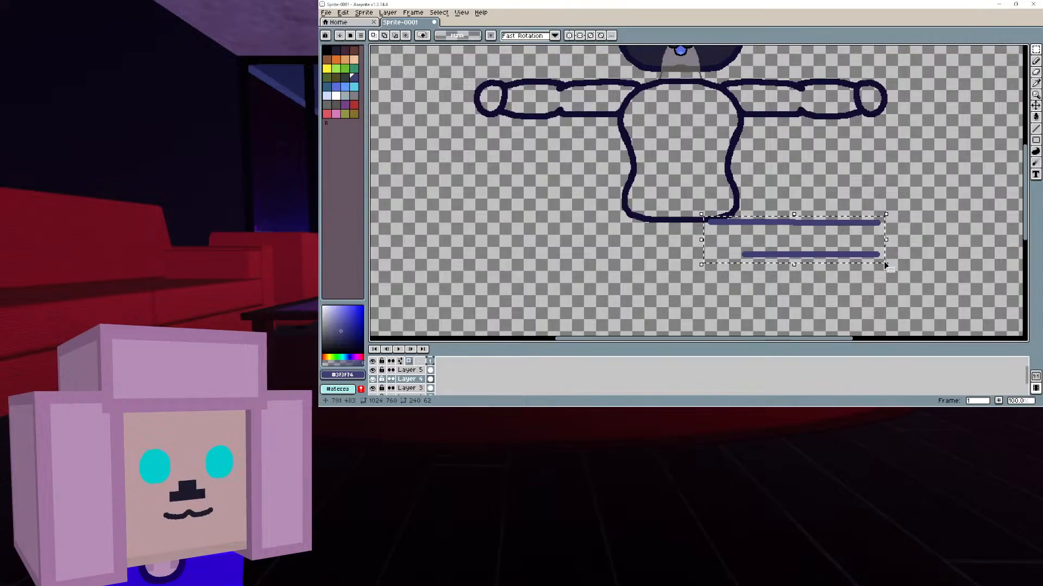
pyautogui.moveTo(892, 209); pyautogui.dragTo(825, 335)
pyautogui.click(573, 35)
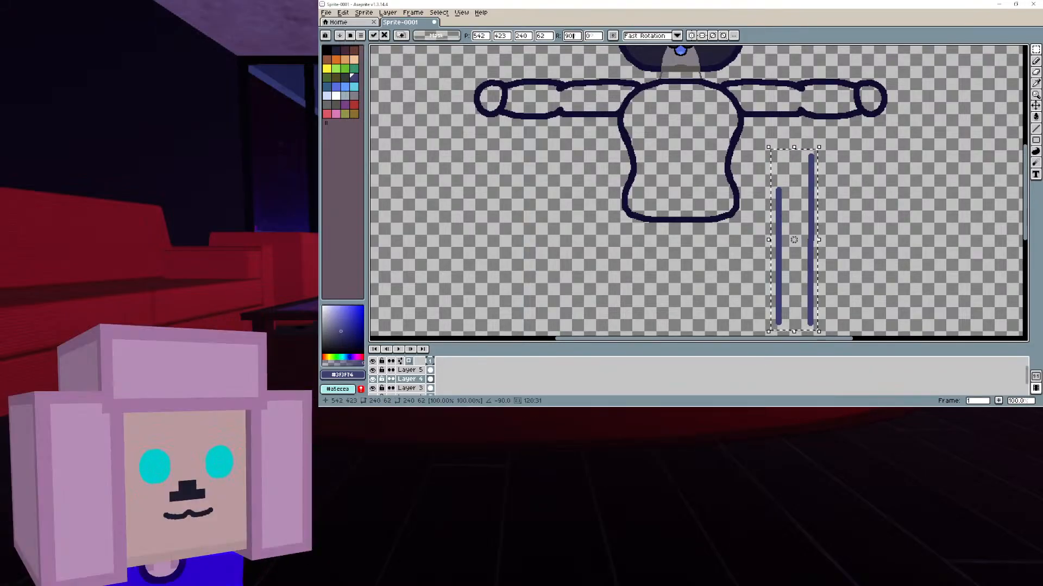
pyautogui.press('Return')
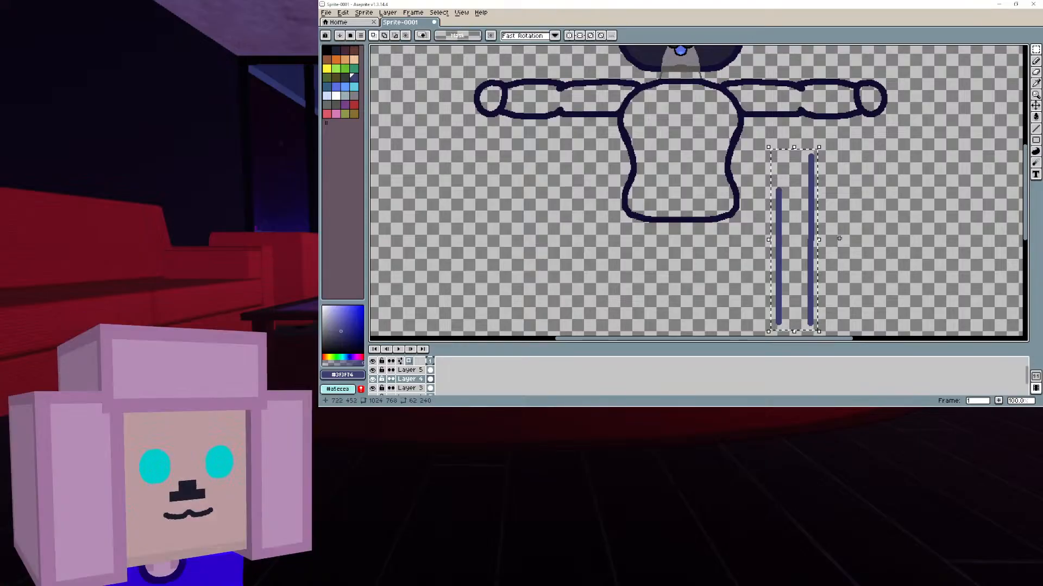
# Move the vertical guide lines under the right half of the torso's bottom edge as leg guides and deselect them
pyautogui.moveTo(811, 266); pyautogui.dragTo(740, 288)
pyautogui.scroll(-1, 743, 290)
pyautogui.scroll(-3, 741, 271)
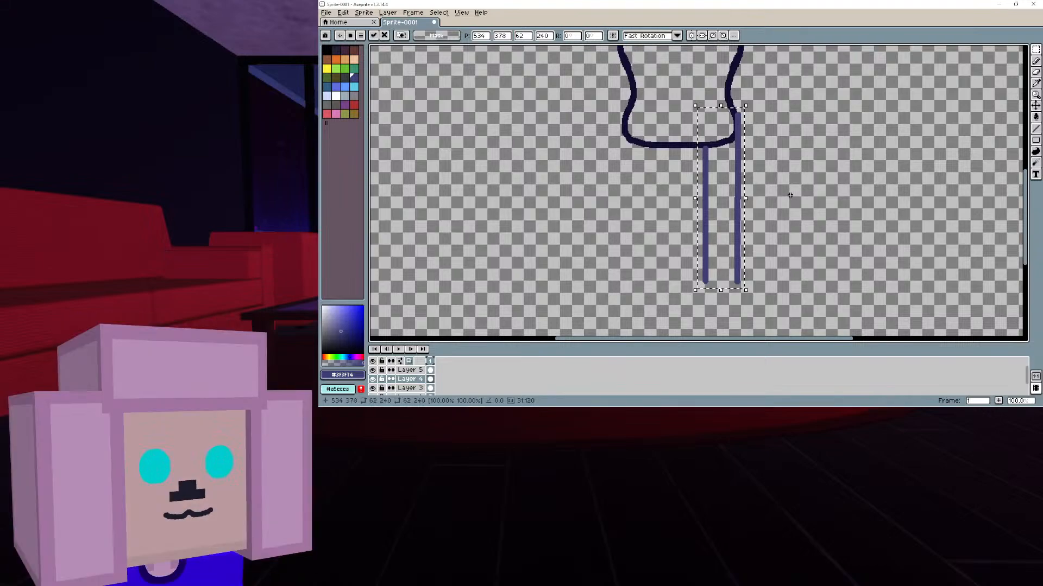
pyautogui.moveTo(741, 246); pyautogui.dragTo(740, 249)
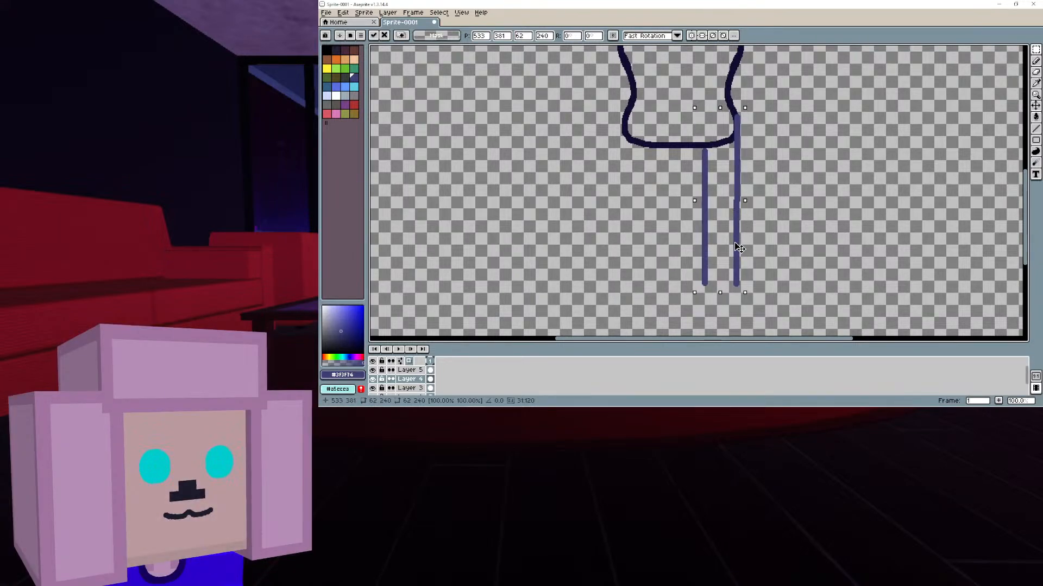
pyautogui.moveTo(739, 248); pyautogui.dragTo(741, 248)
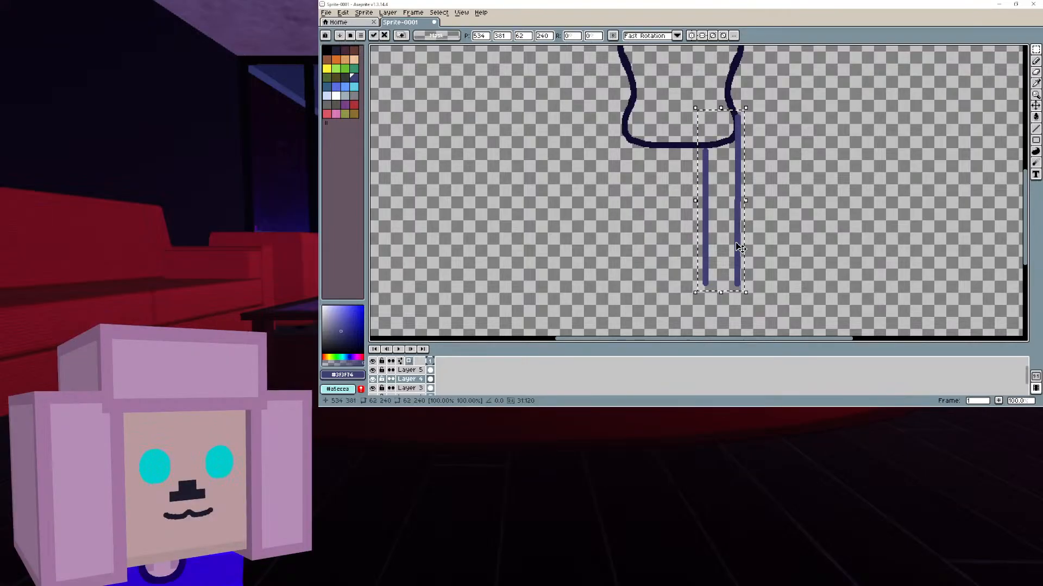
pyautogui.hotkey('ctrl', 'd')
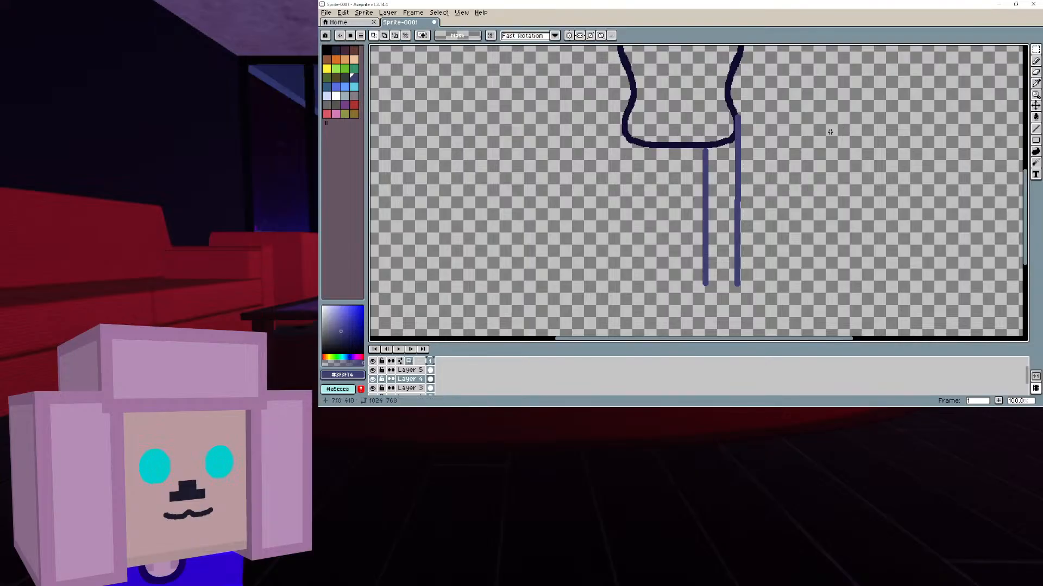
# Turn on horizontal symmetry and trace both leg guide lines with straight Pencil strokes, mirroring them onto the figure's left side
pyautogui.scroll(4, 765, 157)
pyautogui.scroll(-3, 765, 157)
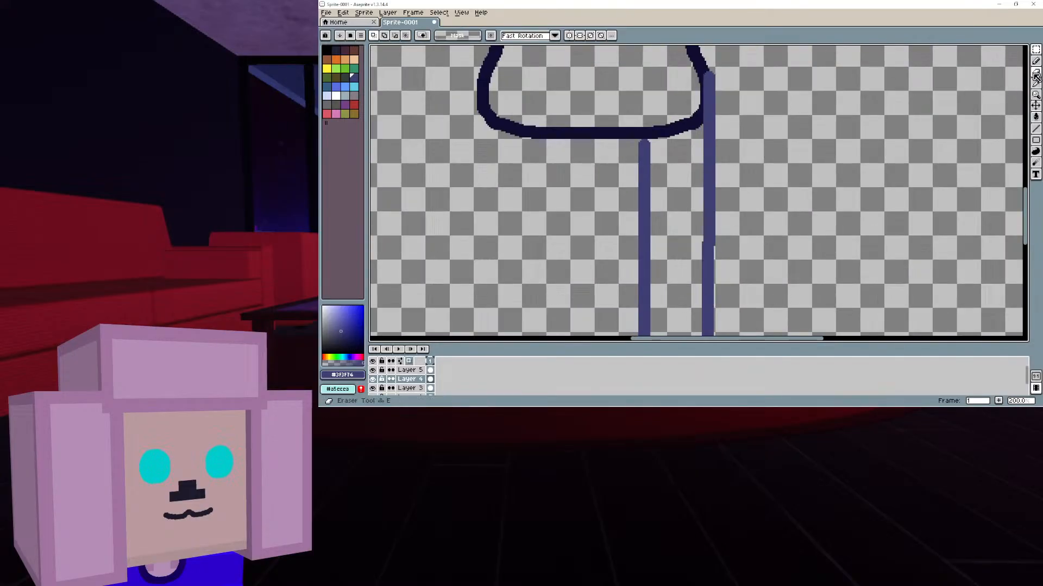
pyautogui.click(1036, 61)
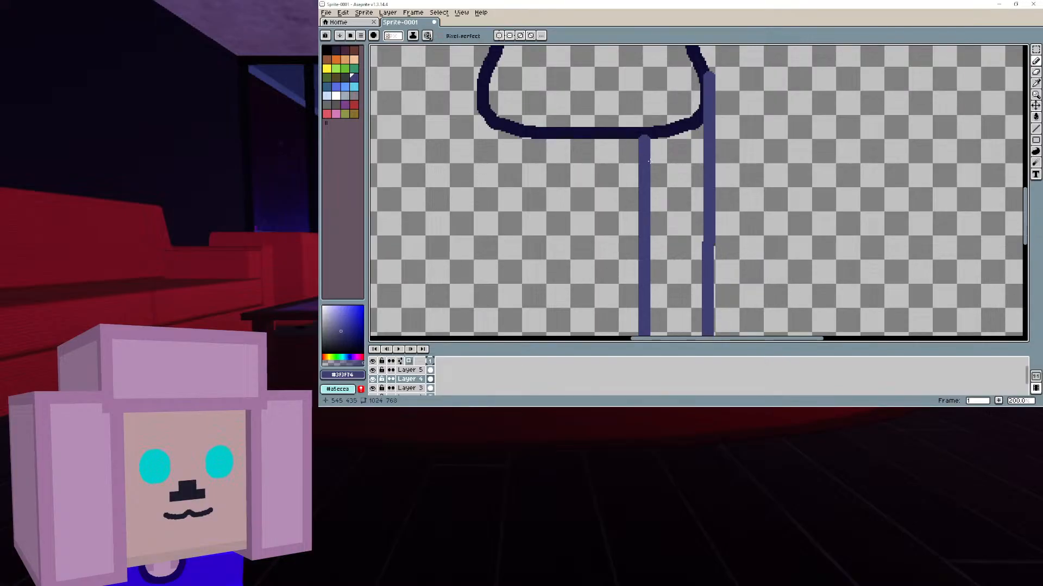
pyautogui.moveTo(667, 209); pyautogui.dragTo(640, 52, button='middle')
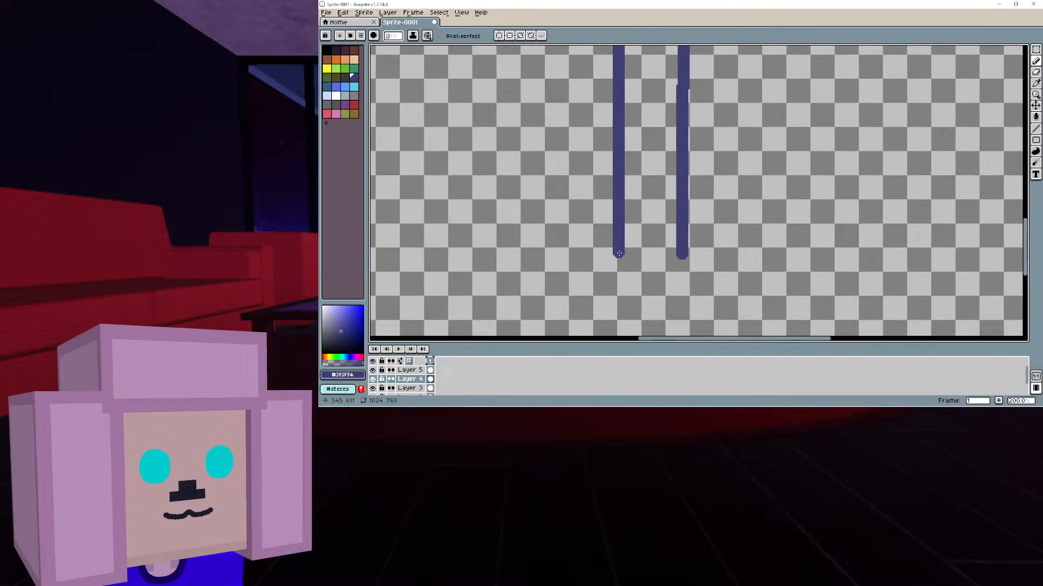
pyautogui.click(500, 38)
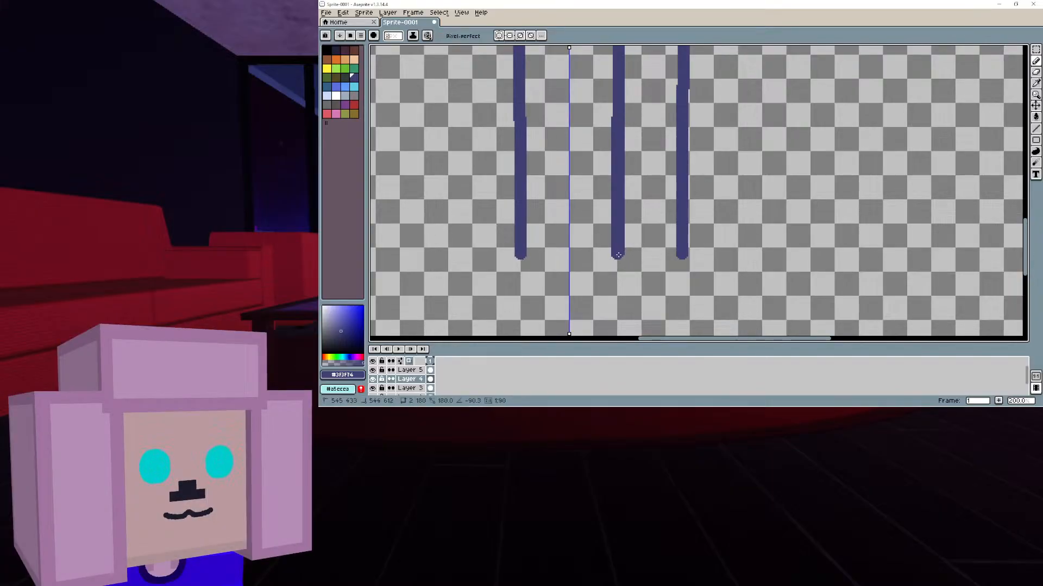
pyautogui.moveTo(685, 189); pyautogui.dragTo(699, 308, button='middle')
pyautogui.moveTo(693, 161); pyautogui.dragTo(699, 236, button='middle')
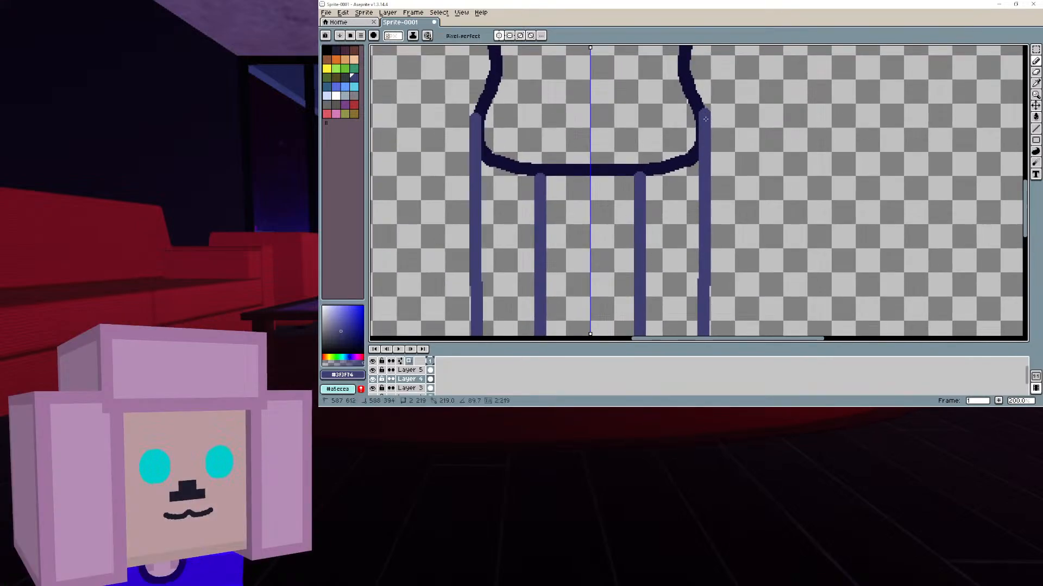
pyautogui.keyDown('shift'); pyautogui.click(704, 114); pyautogui.keyUp('shift')
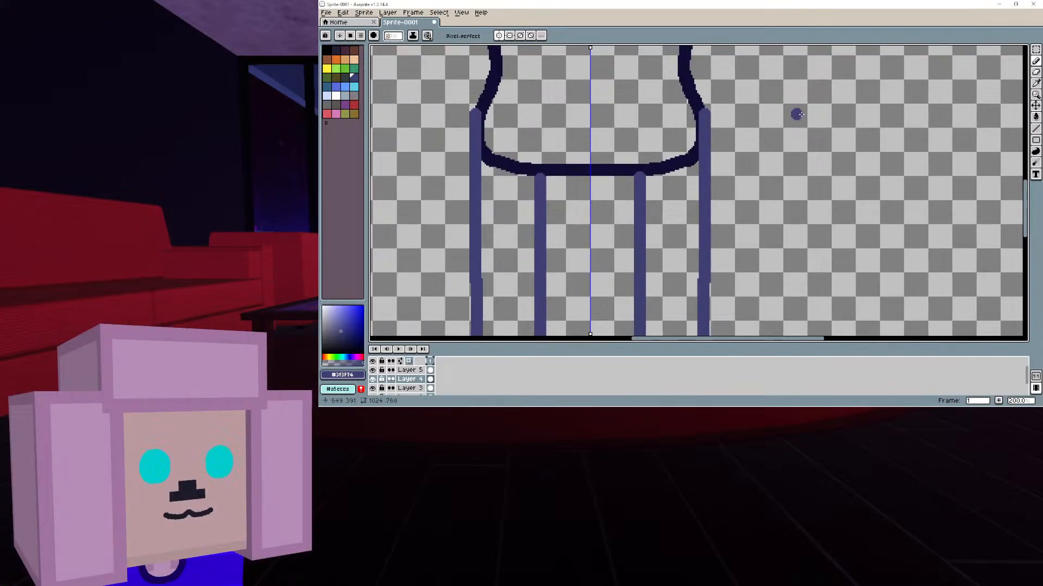
pyautogui.click(1036, 72)
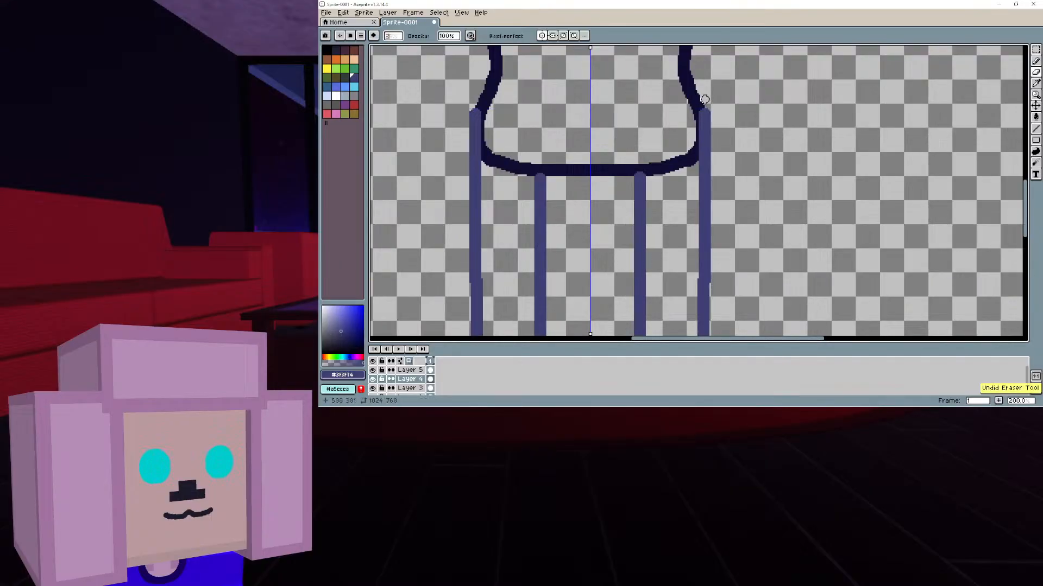
pyautogui.moveTo(751, 92); pyautogui.dragTo(770, 170, button='middle')
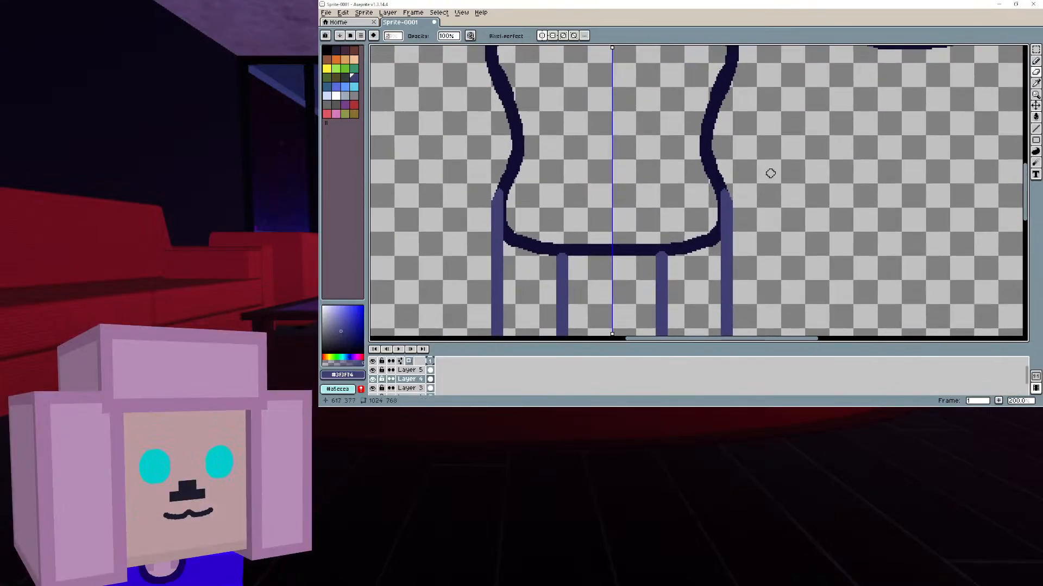
pyautogui.scroll(-1, 770, 170)
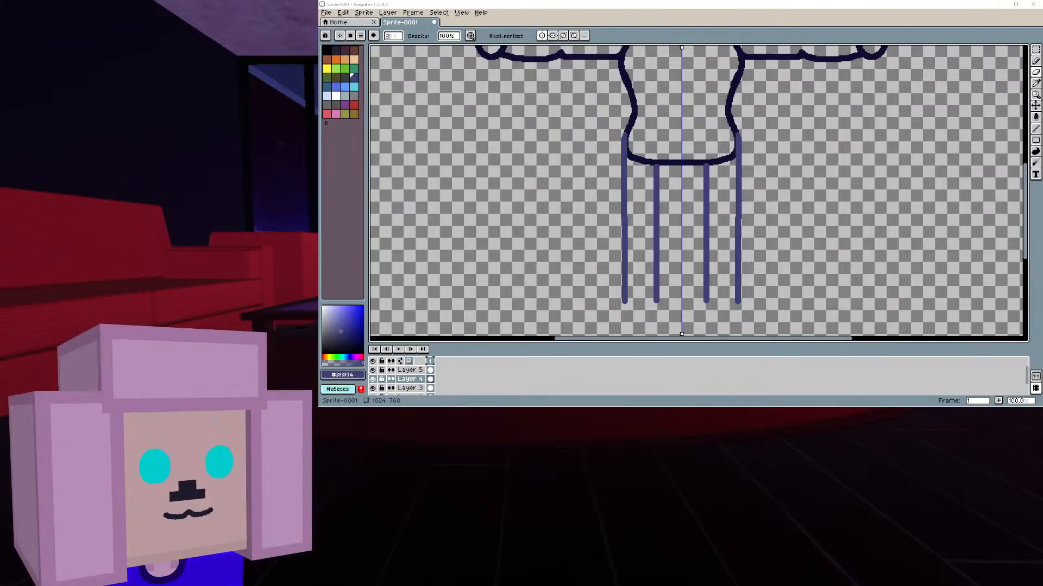
# Make Layer 5 active and pick up the torso outline's dark navy colour for the Pencil tool
pyautogui.scroll(-3, 809, 183)
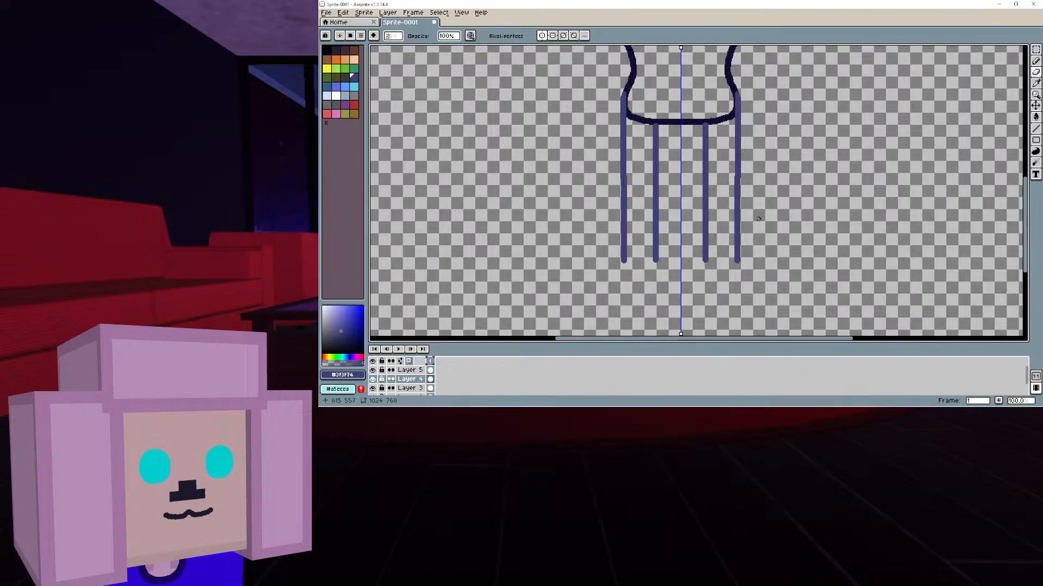
pyautogui.click(1035, 64)
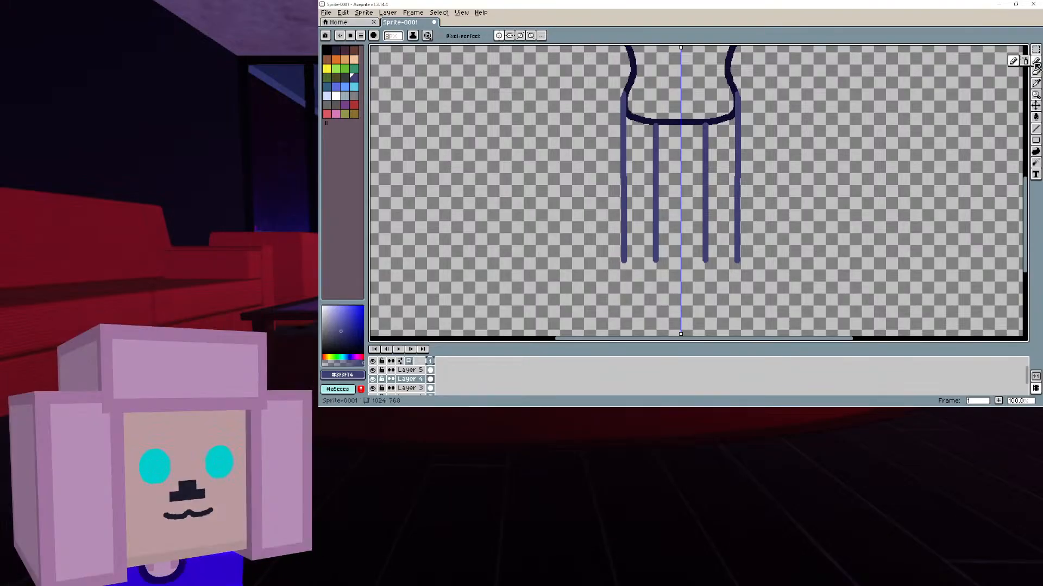
pyautogui.click(419, 371)
pyautogui.moveTo(593, 101); pyautogui.dragTo(570, 166, button='middle')
pyautogui.press('i')
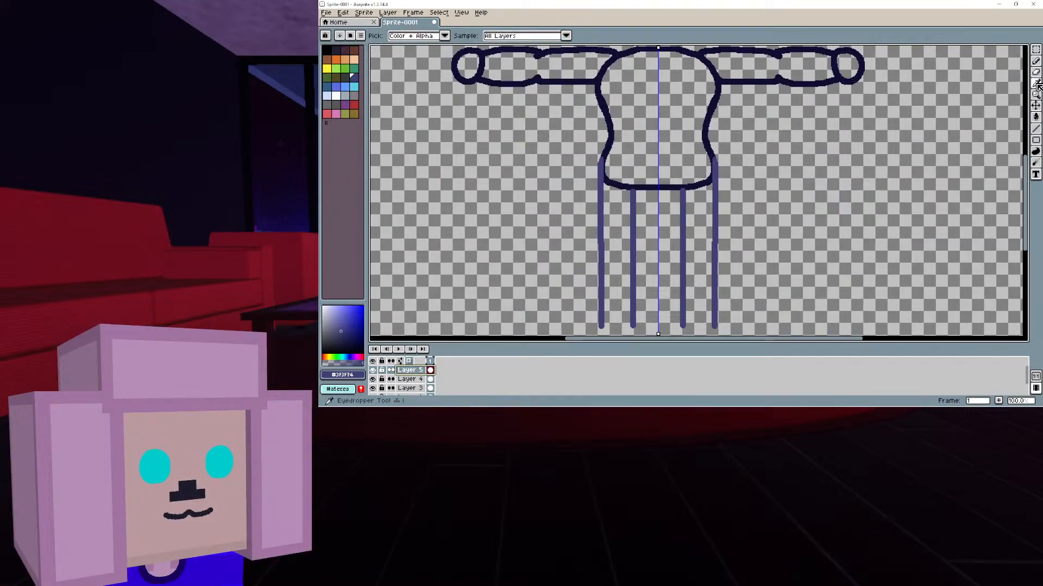
pyautogui.click(679, 185)
pyautogui.click(1035, 61)
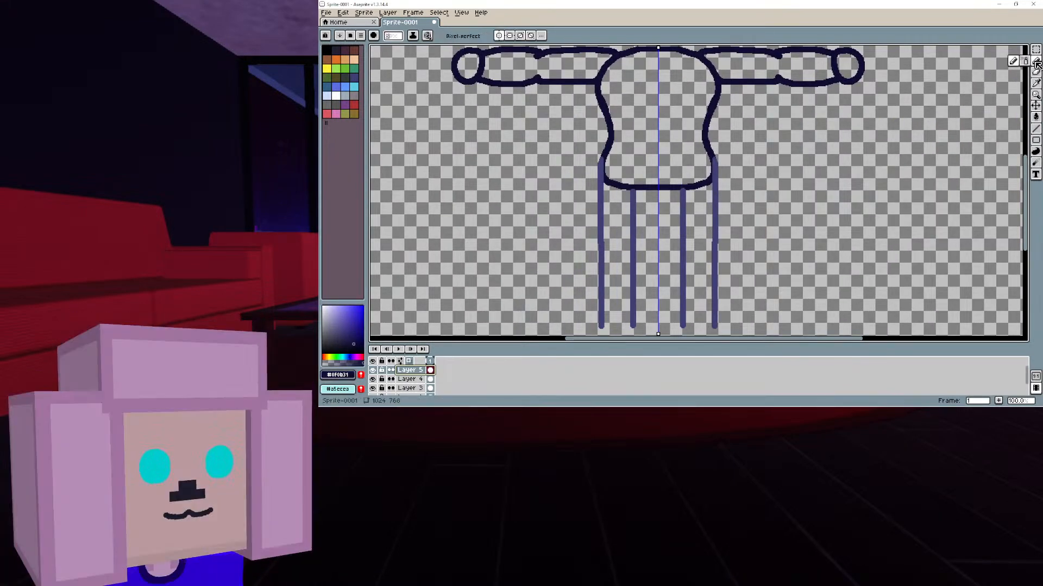
# Draw mirrored inner thigh curves from the torso's bottom edge down along the inner guide lines
pyautogui.moveTo(838, 181); pyautogui.dragTo(828, 126, button='middle')
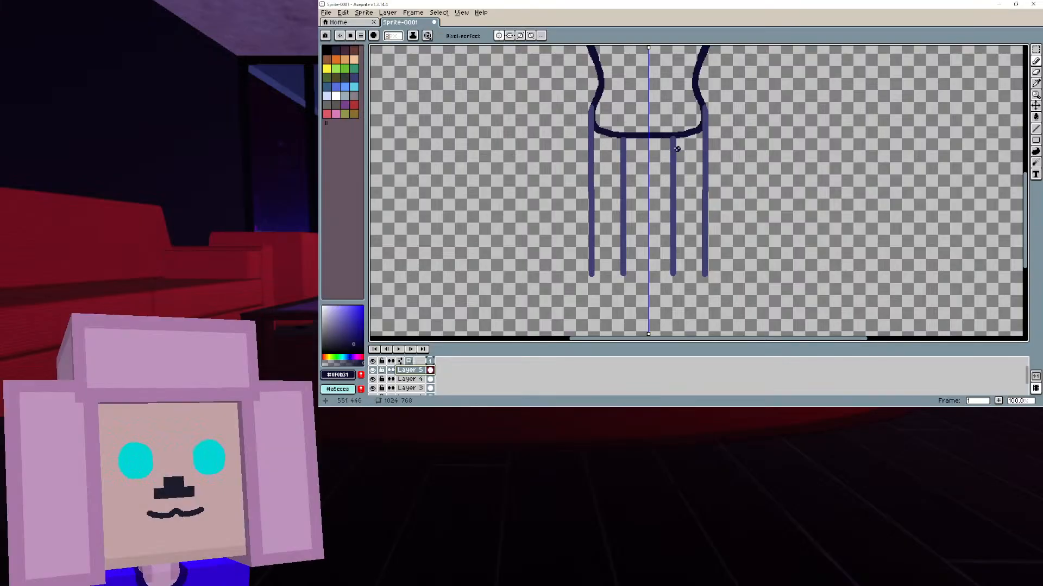
pyautogui.scroll(2, 674, 139)
pyautogui.moveTo(661, 128)
pyautogui.mouseDown()
pyautogui.moveTo(649, 209)
pyautogui.moveTo(673, 248)
pyautogui.mouseUp()
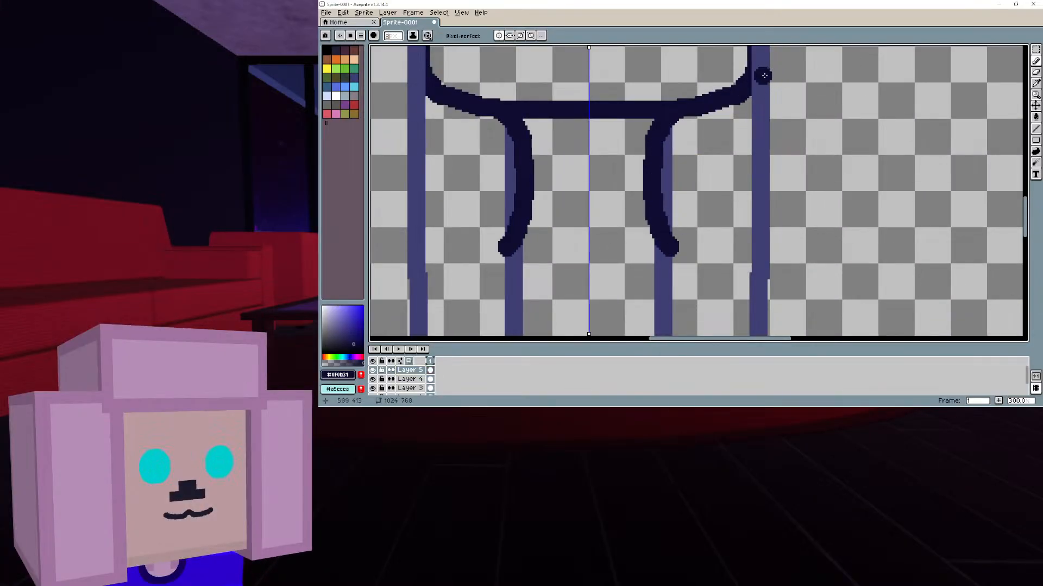
# Draw mirrored outer thigh curves from the torso's lower corners, undoing overly wide strokes and keeping a gentle outward bulge
pyautogui.moveTo(758, 76)
pyautogui.mouseDown()
pyautogui.moveTo(789, 140)
pyautogui.moveTo(763, 241)
pyautogui.mouseUp()
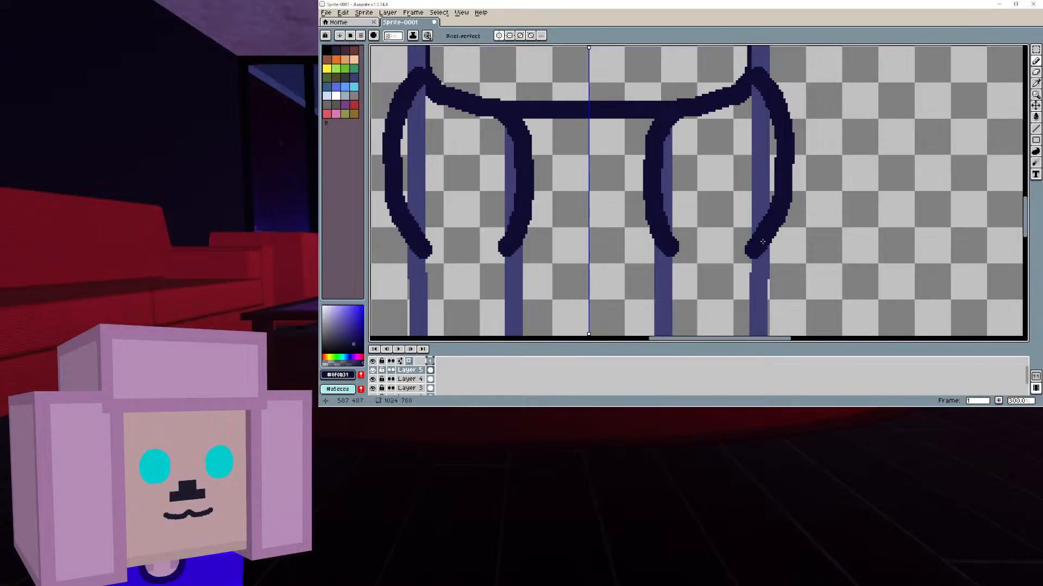
pyautogui.hotkey('ctrl', 'z')
pyautogui.moveTo(756, 72)
pyautogui.mouseDown()
pyautogui.moveTo(791, 139)
pyautogui.moveTo(801, 216)
pyautogui.moveTo(772, 247)
pyautogui.mouseUp()
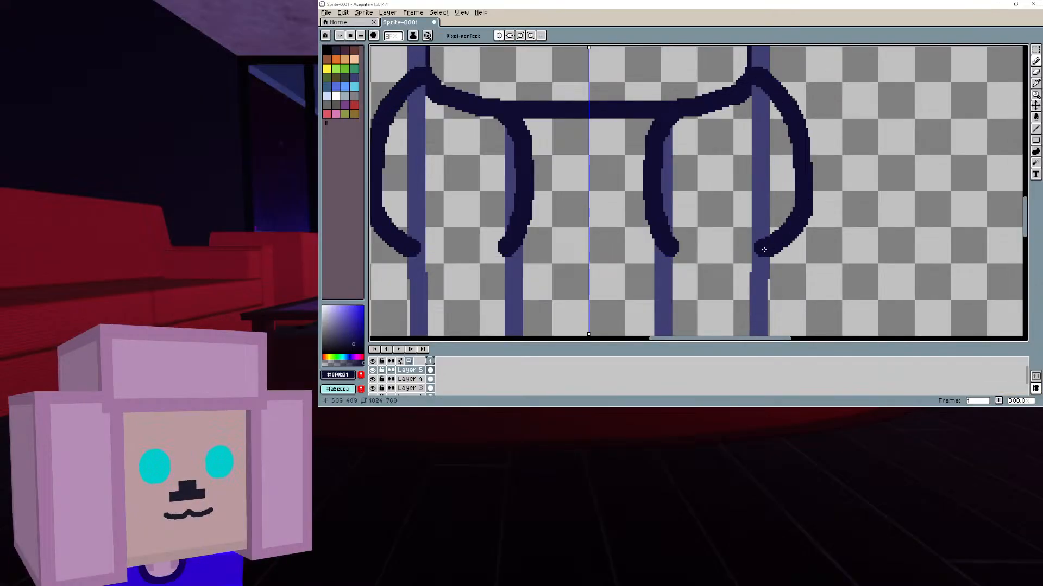
pyautogui.moveTo(764, 249)
pyautogui.mouseDown(button='middle')
pyautogui.moveTo(768, 133)
pyautogui.moveTo(771, 191)
pyautogui.mouseUp(button='middle')
pyautogui.hotkey('ctrl', 'z')
pyautogui.scroll(-1, 771, 135)
pyautogui.moveTo(768, 85)
pyautogui.mouseDown()
pyautogui.moveTo(790, 155)
pyautogui.moveTo(779, 185)
pyautogui.mouseUp()
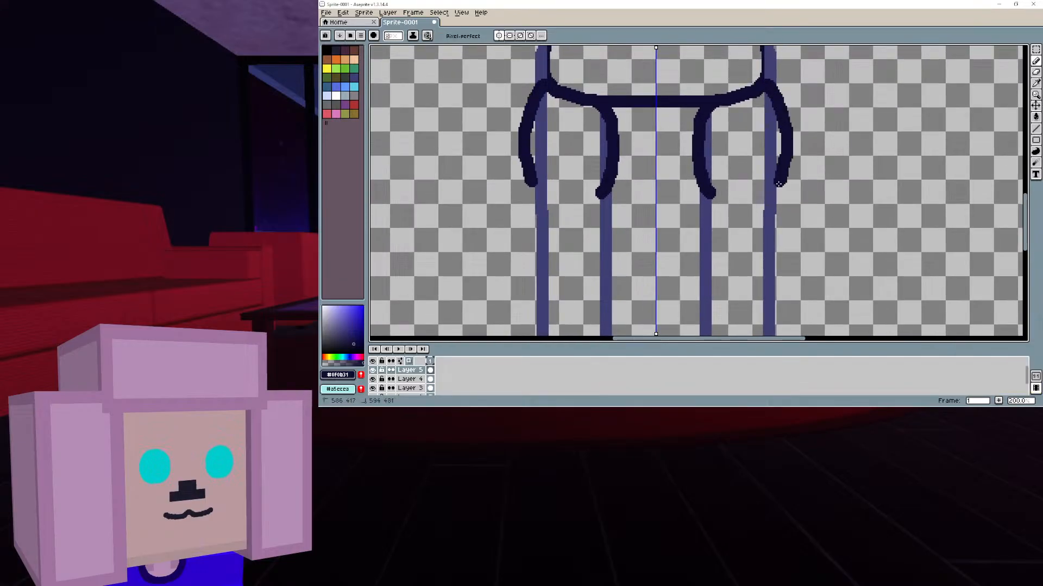
# Draw the mirrored outer and inner lower-leg outlines, tapering from the thigh curves to the guide lines' lower ends
pyautogui.moveTo(775, 193); pyautogui.dragTo(756, 85, button='middle')
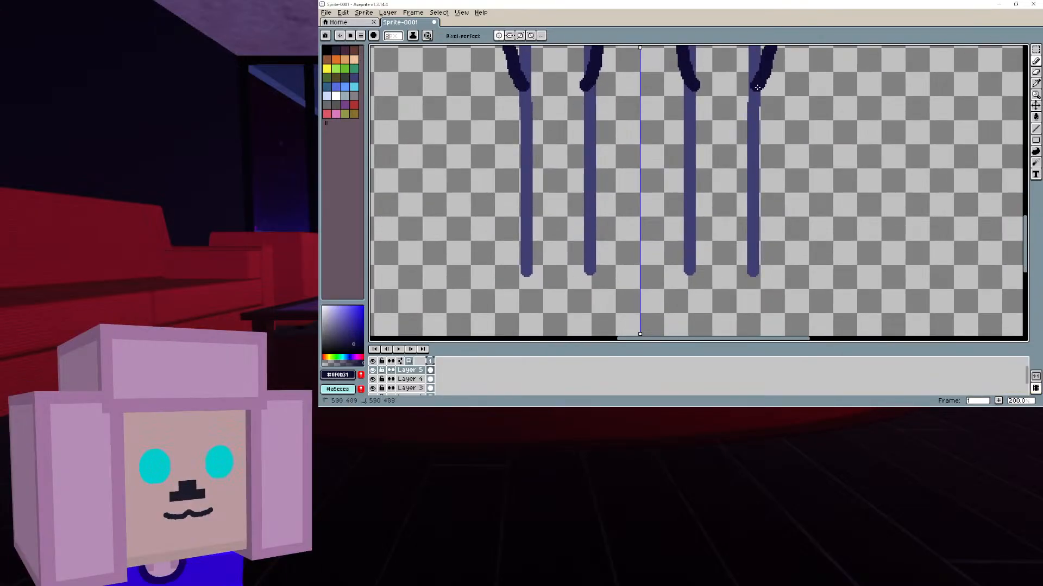
pyautogui.moveTo(757, 86)
pyautogui.mouseDown()
pyautogui.moveTo(755, 193)
pyautogui.moveTo(738, 256)
pyautogui.mouseUp()
pyautogui.press('v')
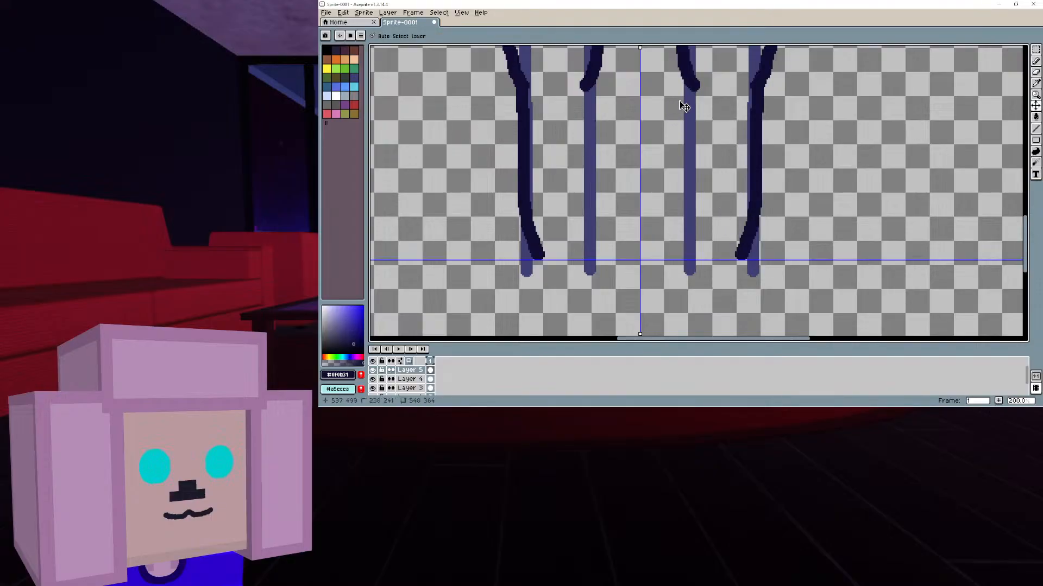
pyautogui.hotkey('ctrl', 'z')
pyautogui.moveTo(760, 86); pyautogui.dragTo(747, 260)
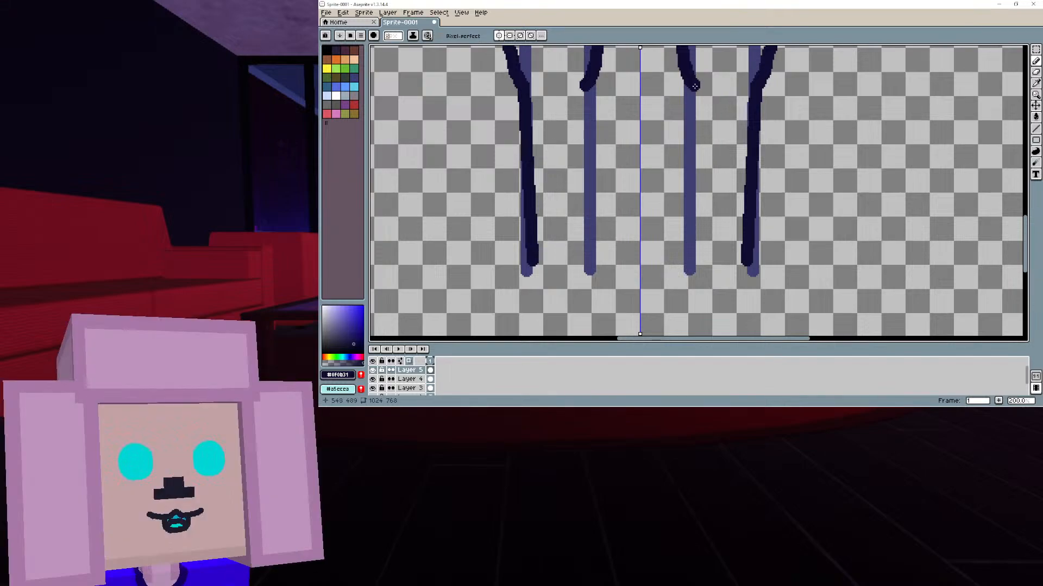
pyautogui.moveTo(696, 86); pyautogui.dragTo(707, 265)
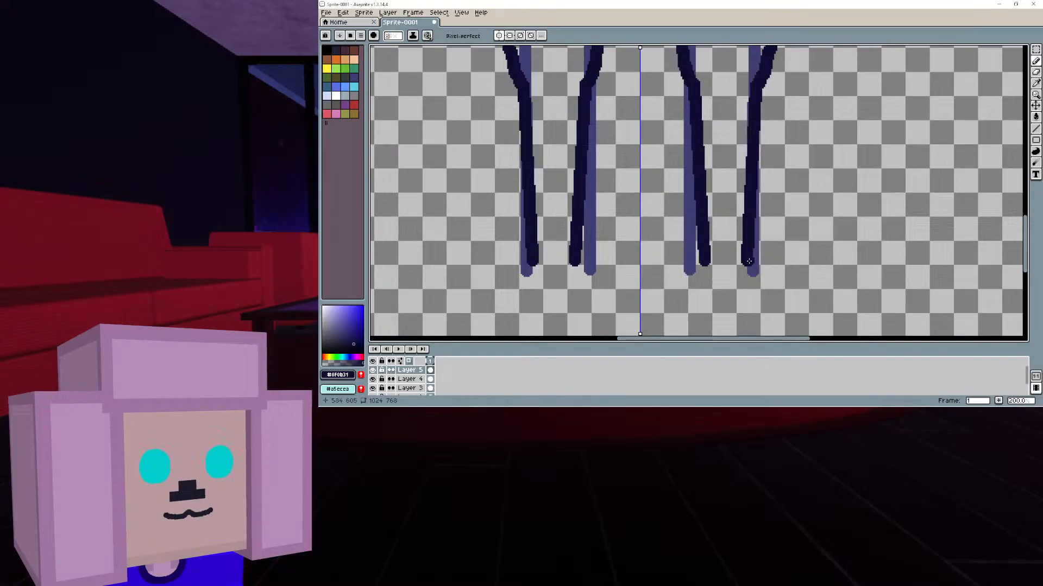
# Draw mirrored feet closing the lower ends of both legs, with flat soles and small rounded outward bulges, replacing the first attempt
pyautogui.moveTo(749, 258); pyautogui.dragTo(754, 294, button='middle')
pyautogui.scroll(-2, 754, 294)
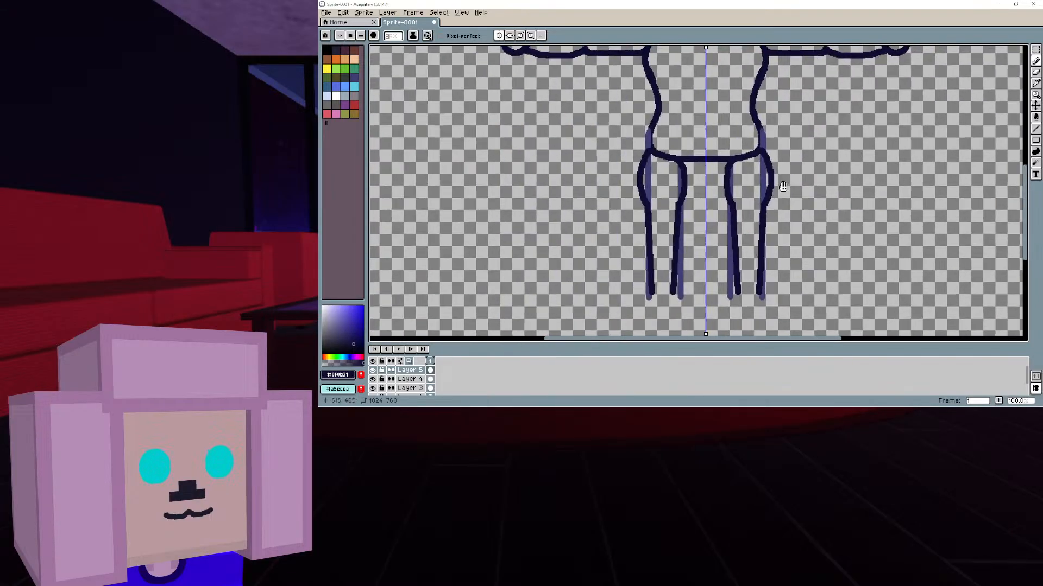
pyautogui.scroll(1, 740, 167)
pyautogui.moveTo(740, 168); pyautogui.dragTo(771, 184, button='middle')
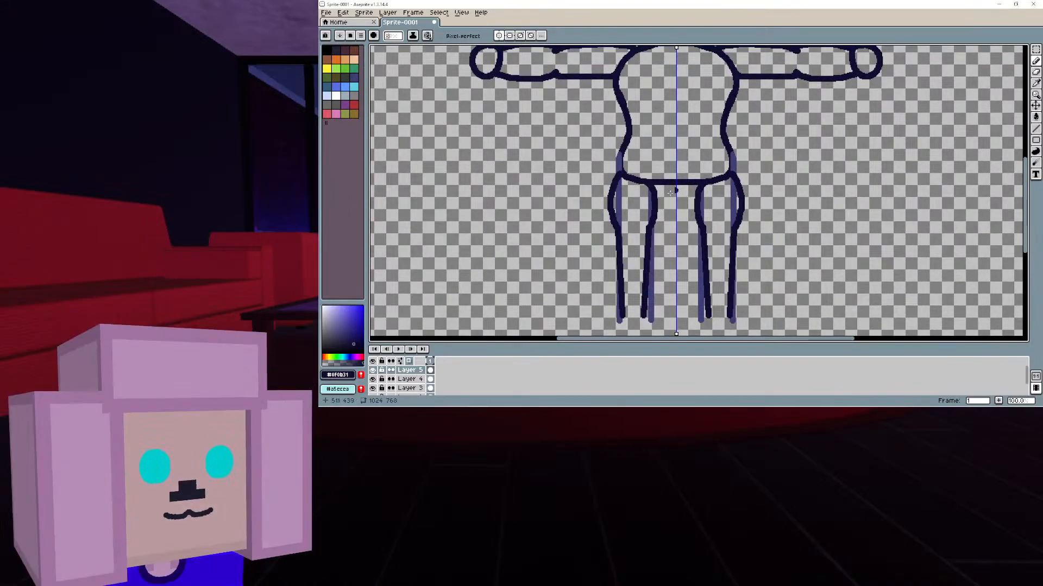
pyautogui.moveTo(722, 207); pyautogui.dragTo(708, 150, button='middle')
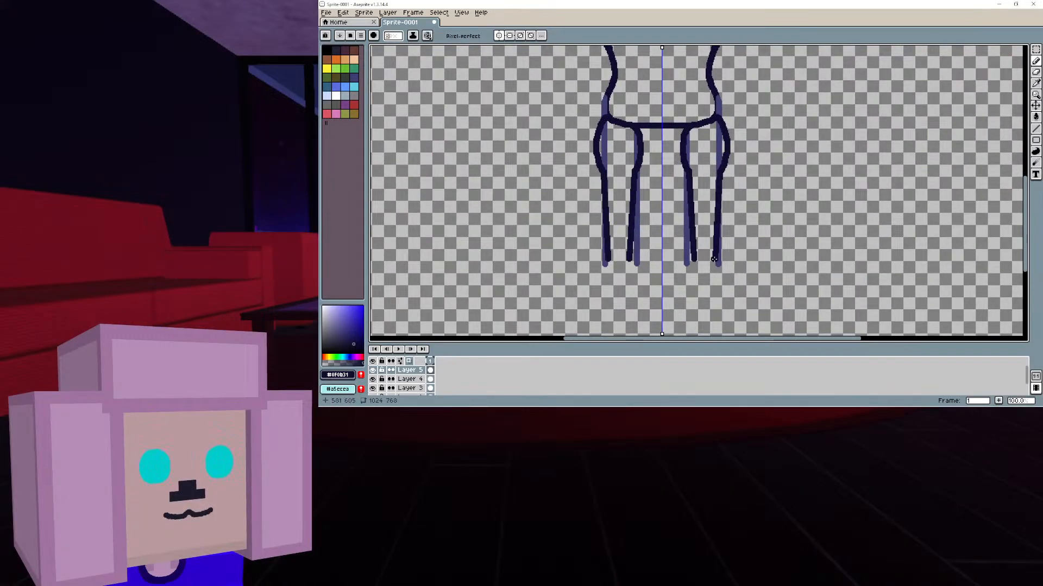
pyautogui.moveTo(716, 259); pyautogui.dragTo(728, 268)
pyautogui.scroll(2, 692, 262)
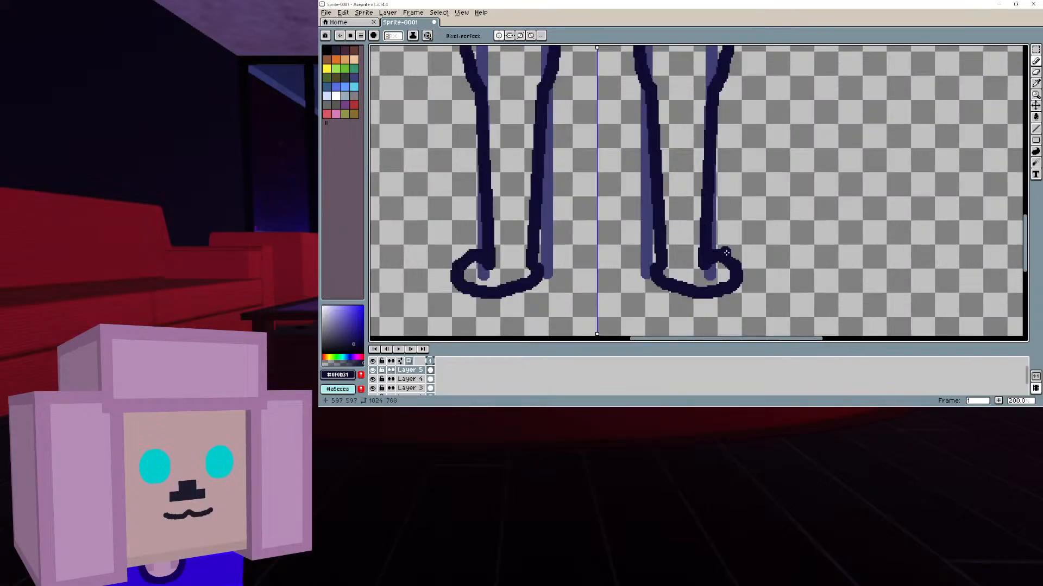
pyautogui.hotkey('ctrl', 'z')
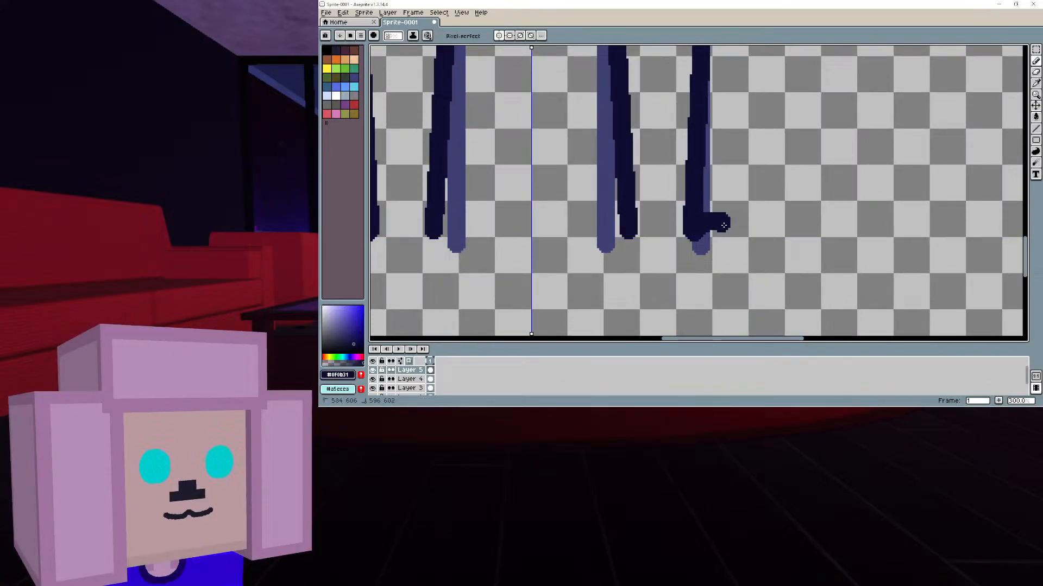
pyautogui.moveTo(720, 266)
pyautogui.mouseDown()
pyautogui.moveTo(648, 265)
pyautogui.moveTo(625, 251)
pyautogui.mouseUp()
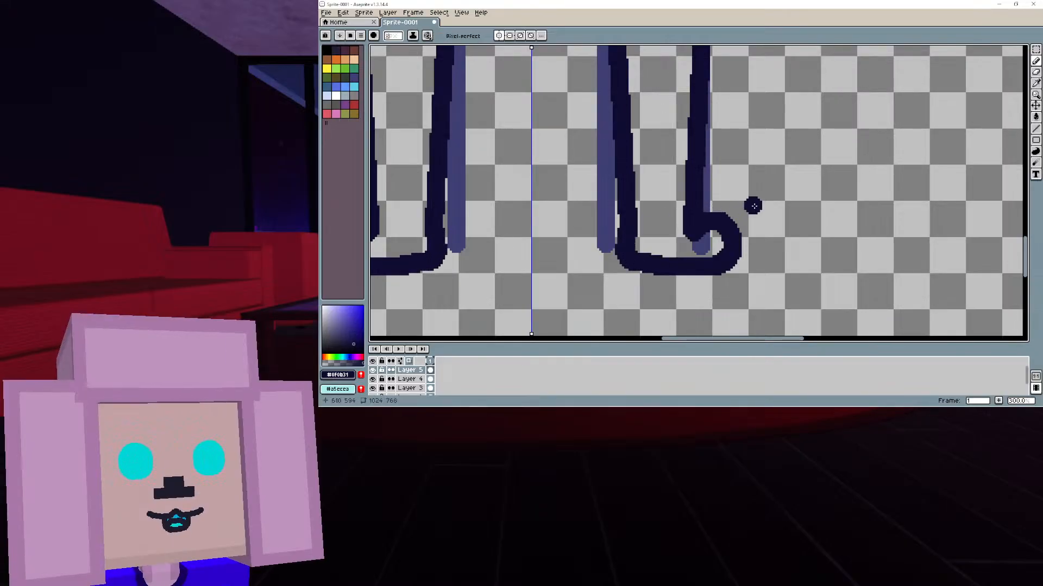
pyautogui.scroll(-2, 630, 234)
pyautogui.moveTo(760, 189); pyautogui.dragTo(766, 276, button='middle')
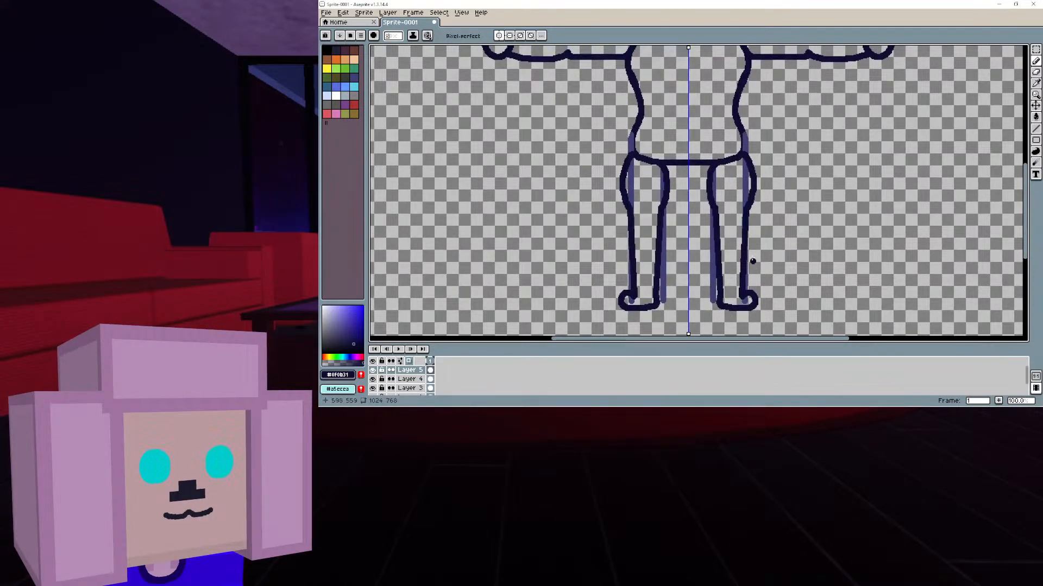
pyautogui.moveTo(747, 241); pyautogui.dragTo(750, 310, button='middle')
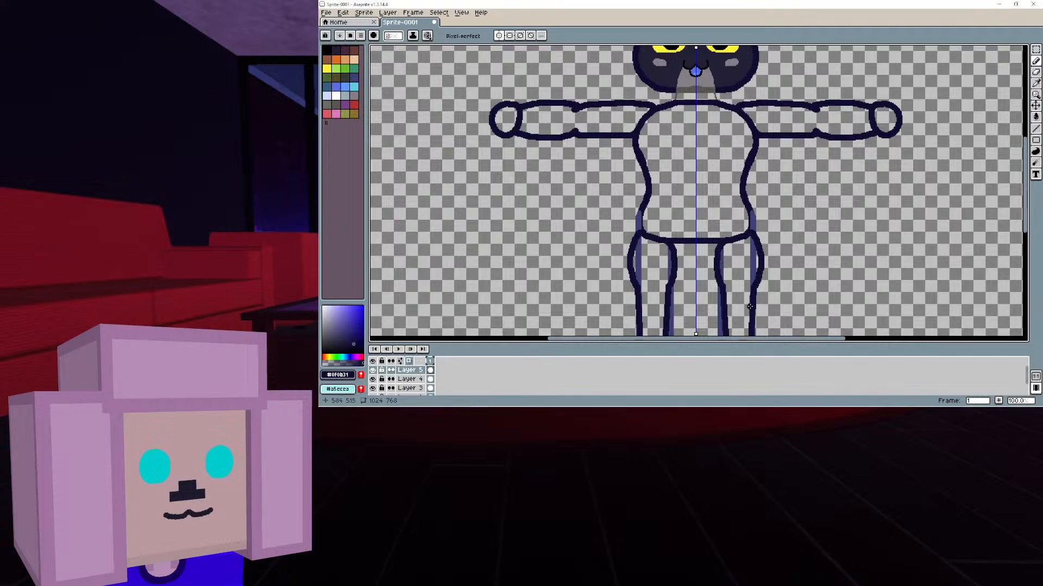
pyautogui.scroll(-1, 750, 210)
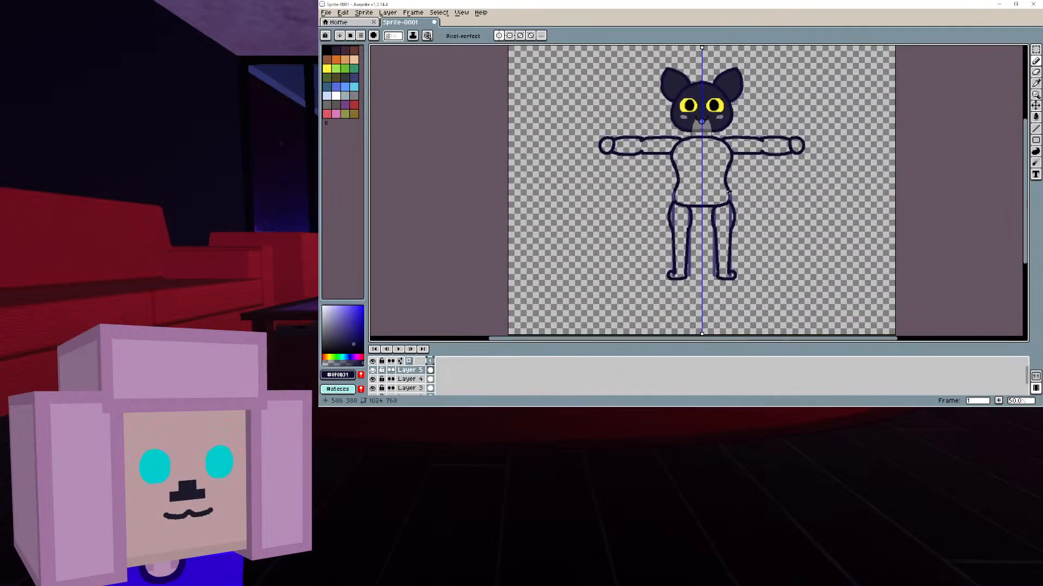
# Hide the guide sketch on Layer 4 and move that layer above Layer 5 in the layer stack
pyautogui.scroll(1, 735, 188)
pyautogui.moveTo(737, 192); pyautogui.dragTo(745, 209, button='middle')
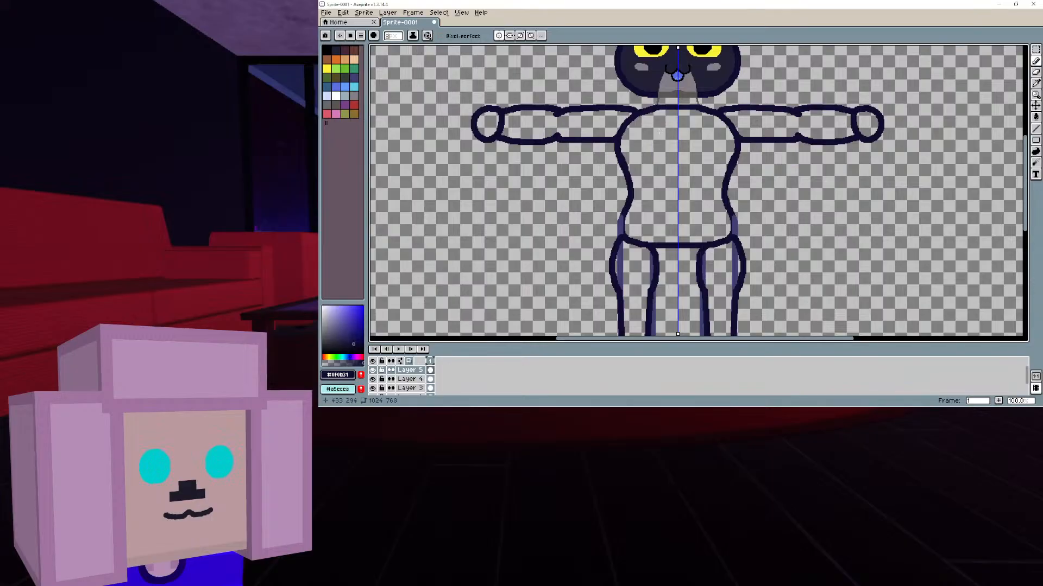
pyautogui.click(1035, 50)
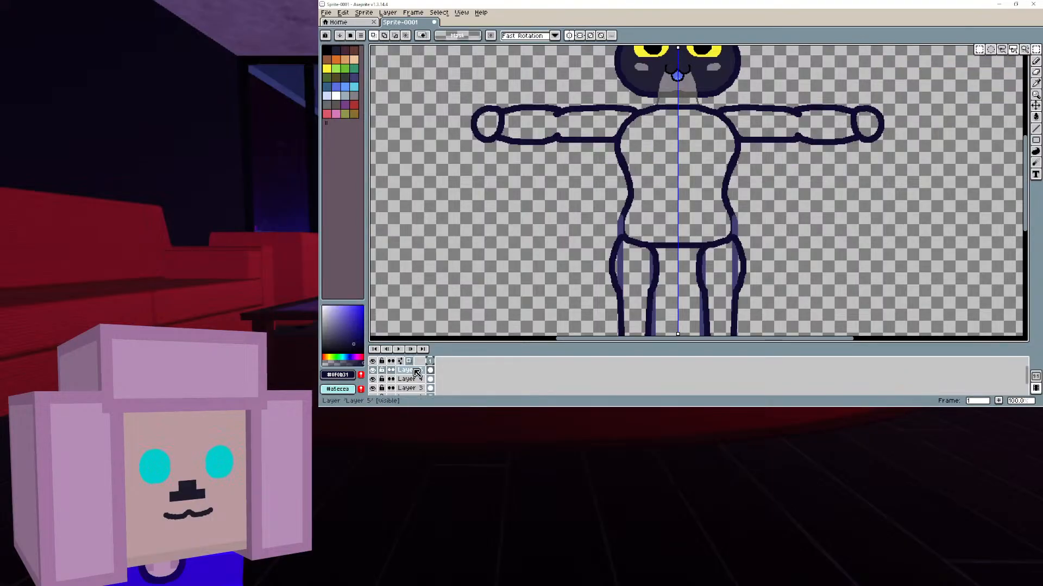
pyautogui.click(373, 379)
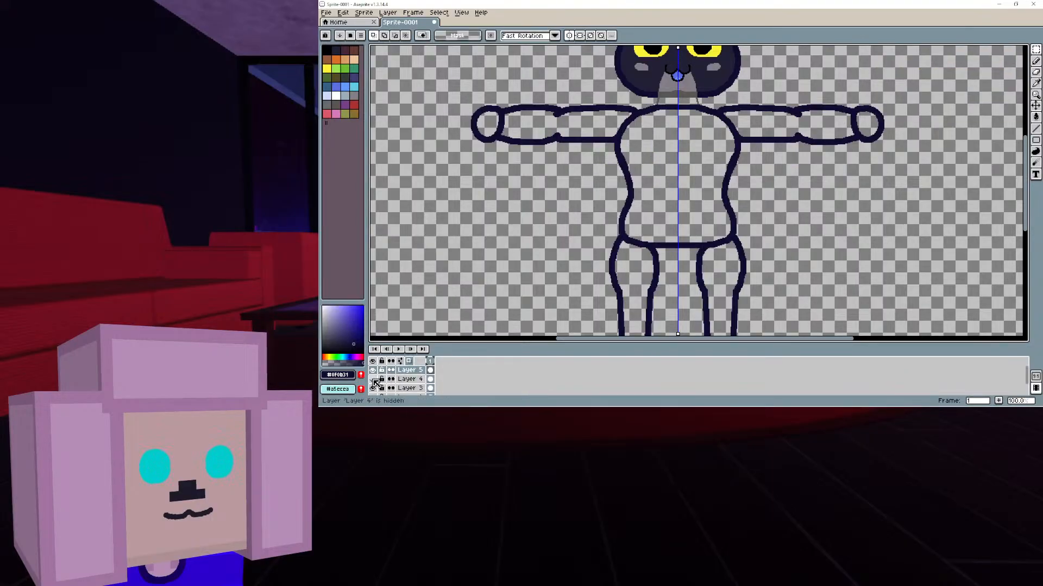
pyautogui.click(408, 380)
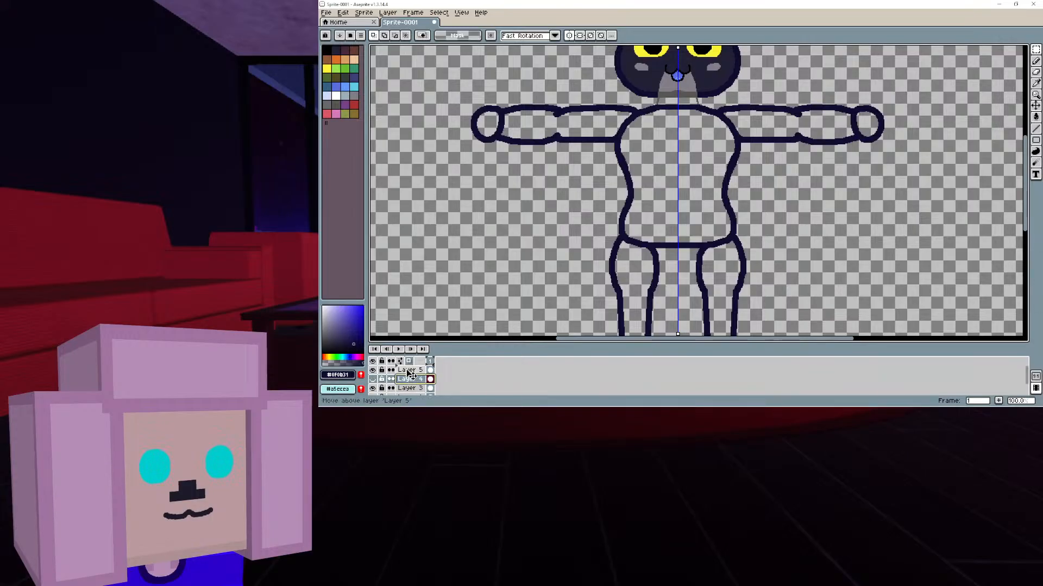
pyautogui.click(408, 370)
pyautogui.moveTo(409, 374); pyautogui.dragTo(412, 383)
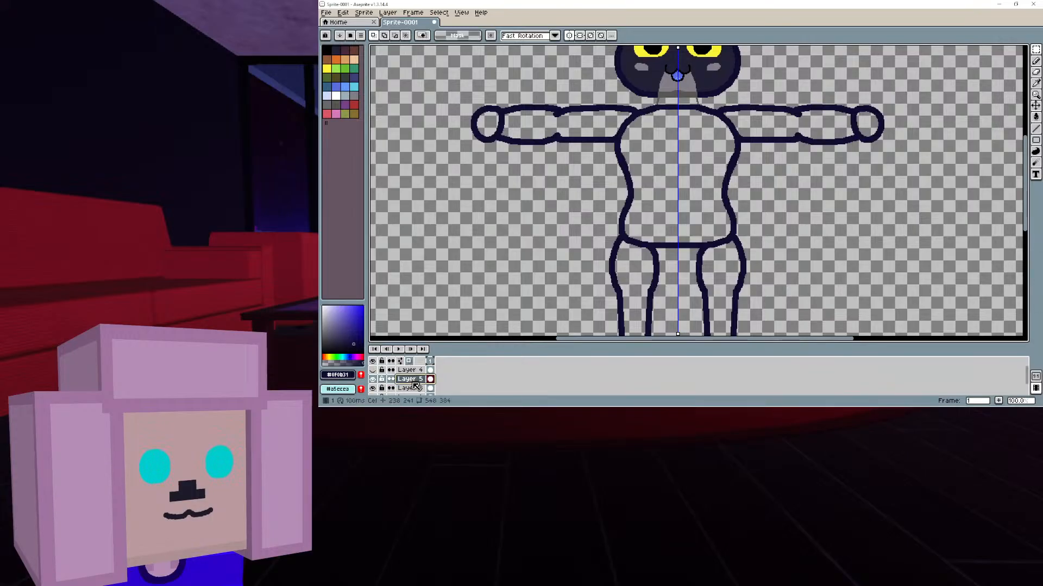
# Check Layer 5's visibility and merge it down into Layer 3
pyautogui.click(372, 379)
pyautogui.click(372, 379)
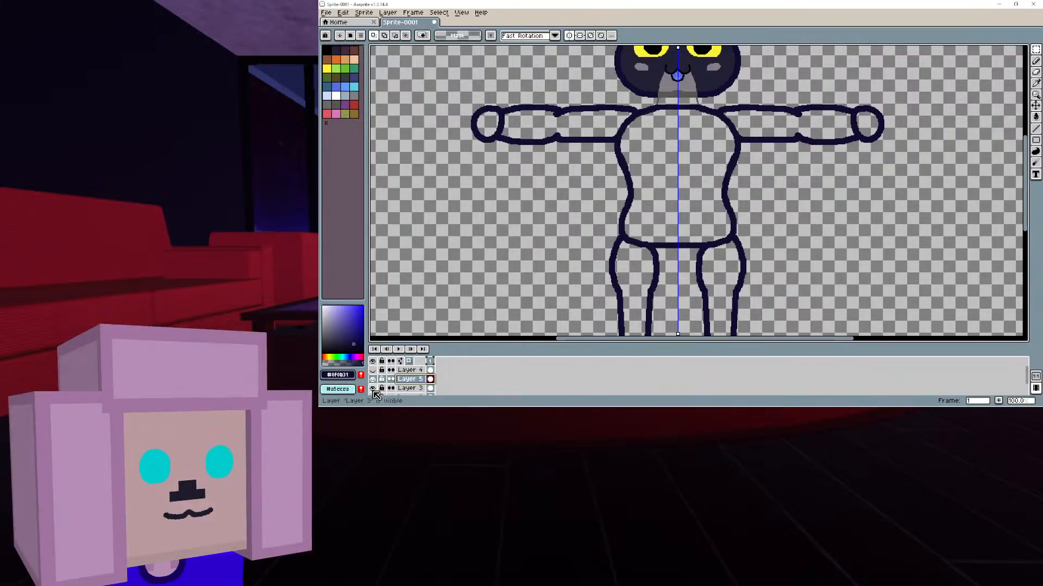
pyautogui.rightClick(407, 380)
pyautogui.click(439, 384)
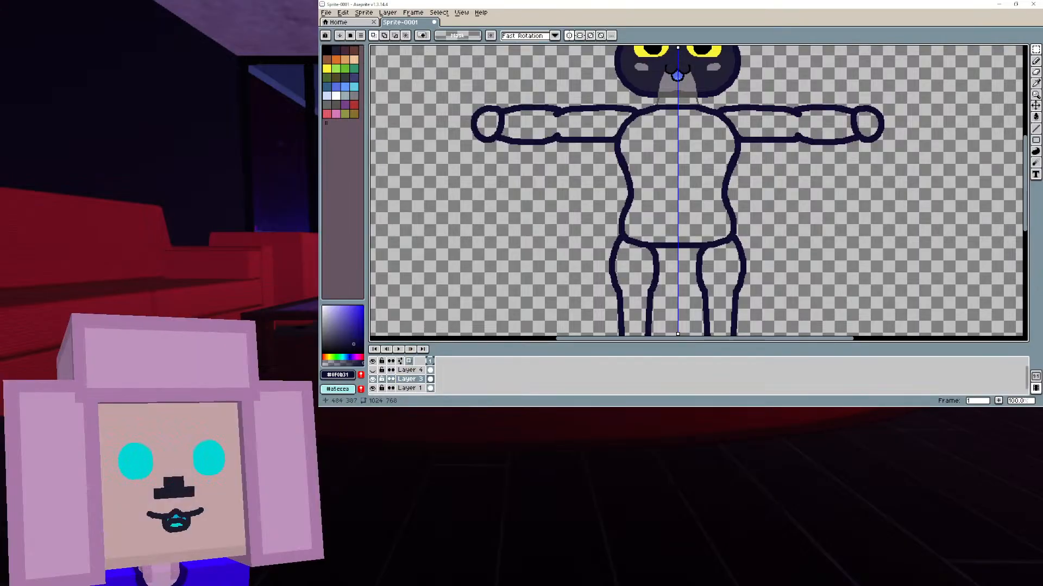
# Try to narrow the whole torso selection to 90% of its width from one side, and undo it
pyautogui.scroll(2, 676, 101)
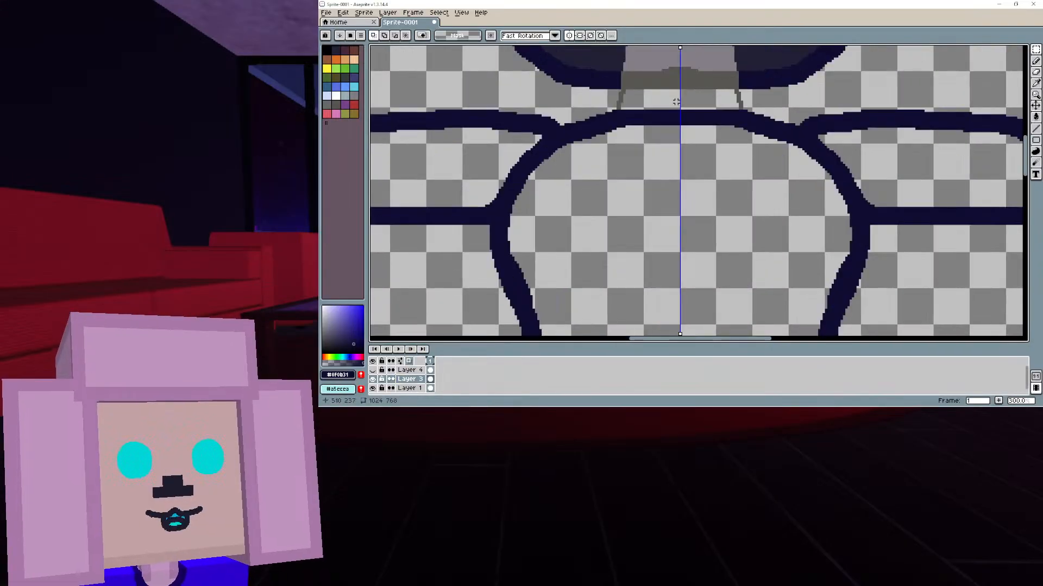
pyautogui.moveTo(676, 101); pyautogui.dragTo(896, 300)
pyautogui.moveTo(907, 238); pyautogui.dragTo(573, 226, button='middle')
pyautogui.scroll(-2, 706, 168)
pyautogui.moveTo(707, 154); pyautogui.dragTo(698, 205, button='middle')
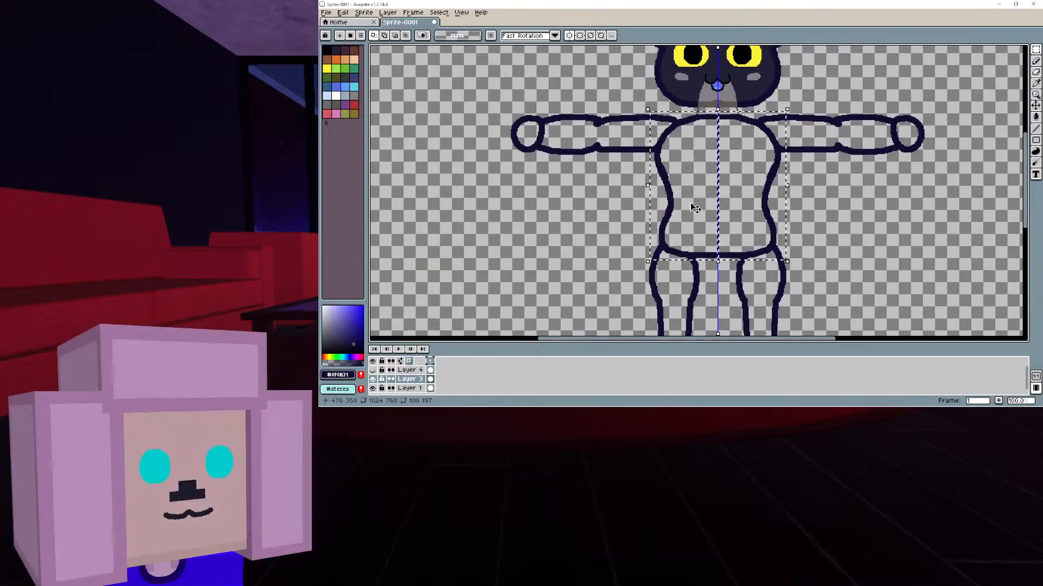
pyautogui.moveTo(648, 185); pyautogui.dragTo(662, 186)
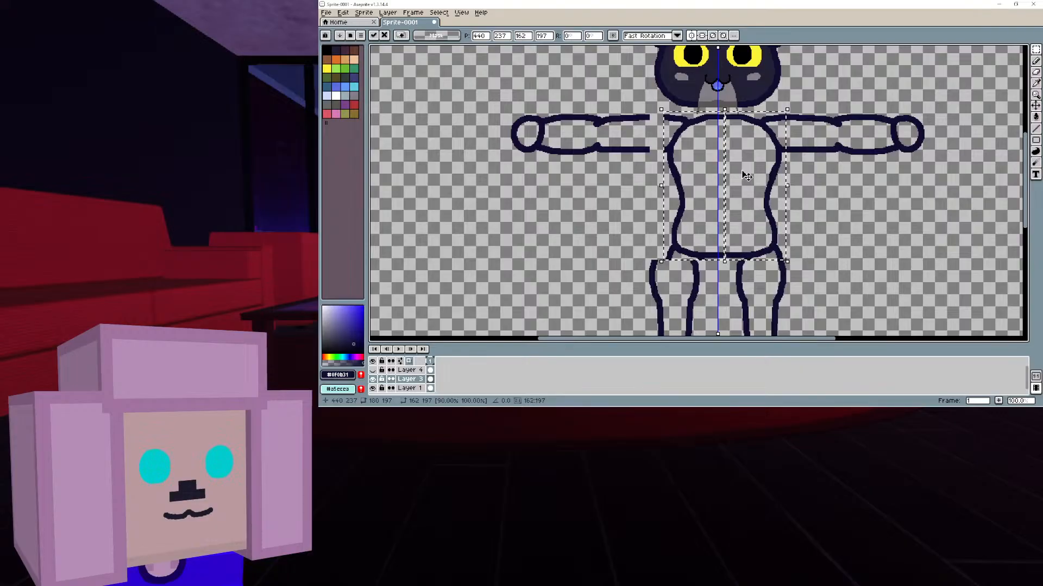
pyautogui.hotkey('ctrl', 'z')
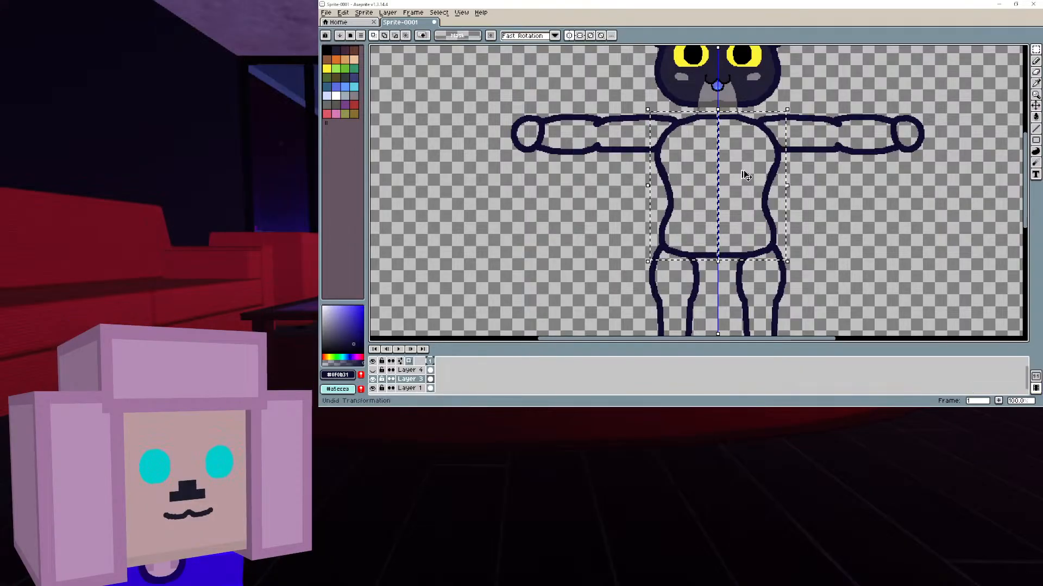
pyautogui.hotkey('ctrl', 'z')
# Turn off mirror symmetry and squeeze the left half of the torso toward the centre to 63 px wide
pyautogui.click(569, 37)
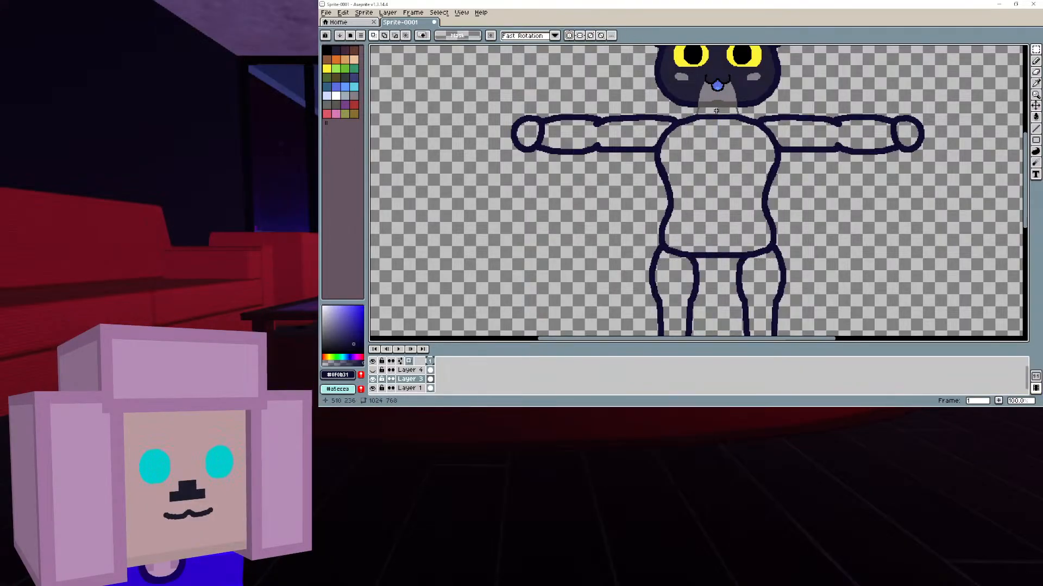
pyautogui.moveTo(716, 111); pyautogui.dragTo(653, 265)
pyautogui.moveTo(655, 188); pyautogui.dragTo(672, 190)
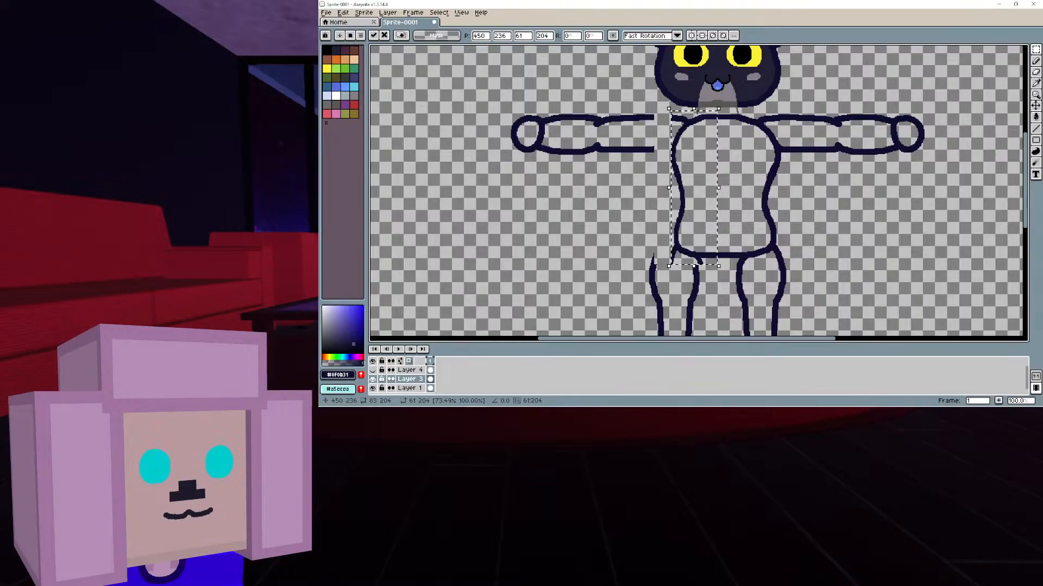
pyautogui.moveTo(668, 188); pyautogui.dragTo(667, 188)
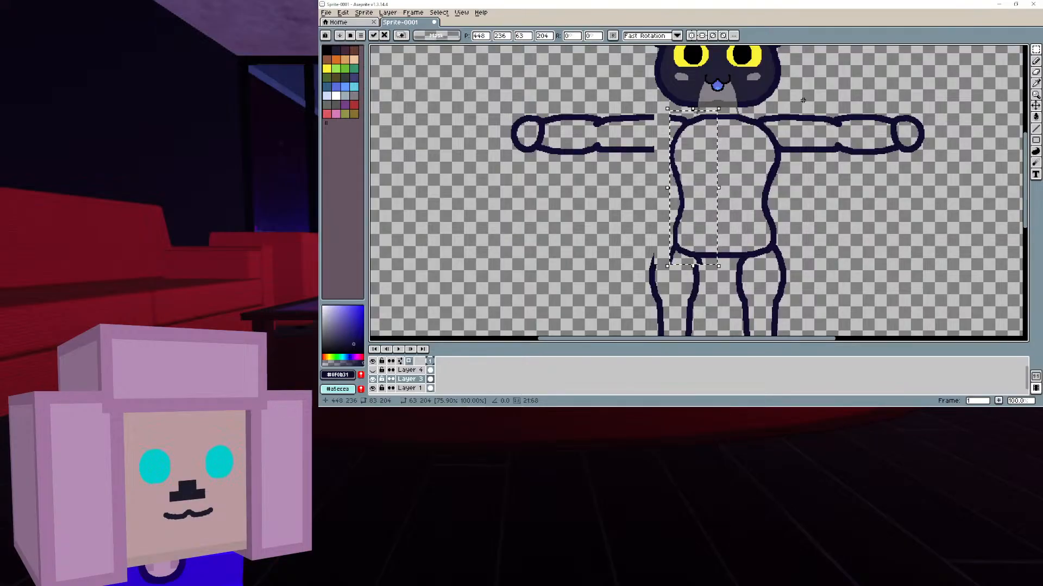
# Select the unscaled right half of the torso exactly up to the centre and delete it
pyautogui.moveTo(803, 100); pyautogui.dragTo(719, 266)
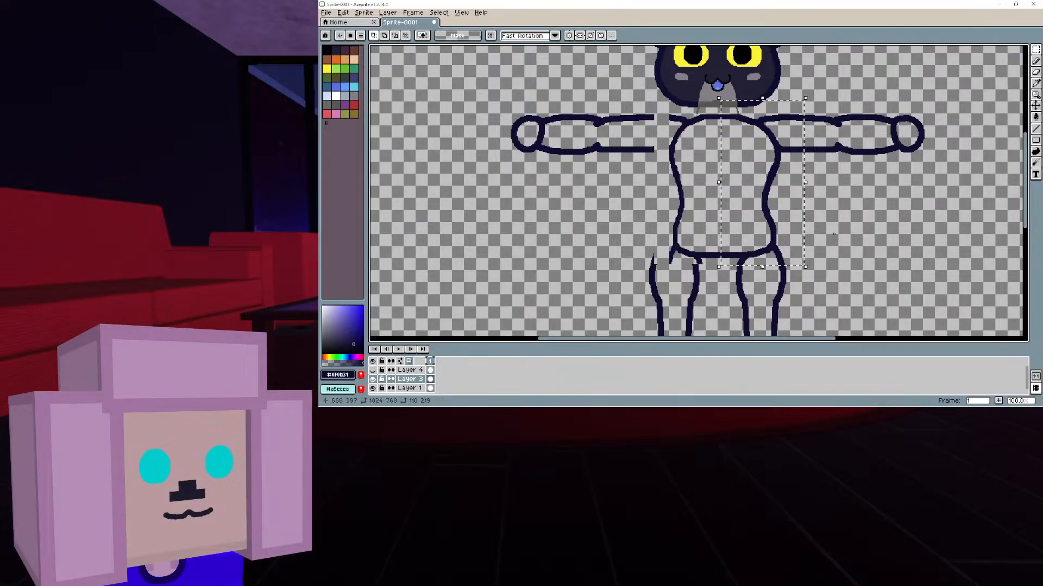
pyautogui.moveTo(791, 262); pyautogui.dragTo(730, 147)
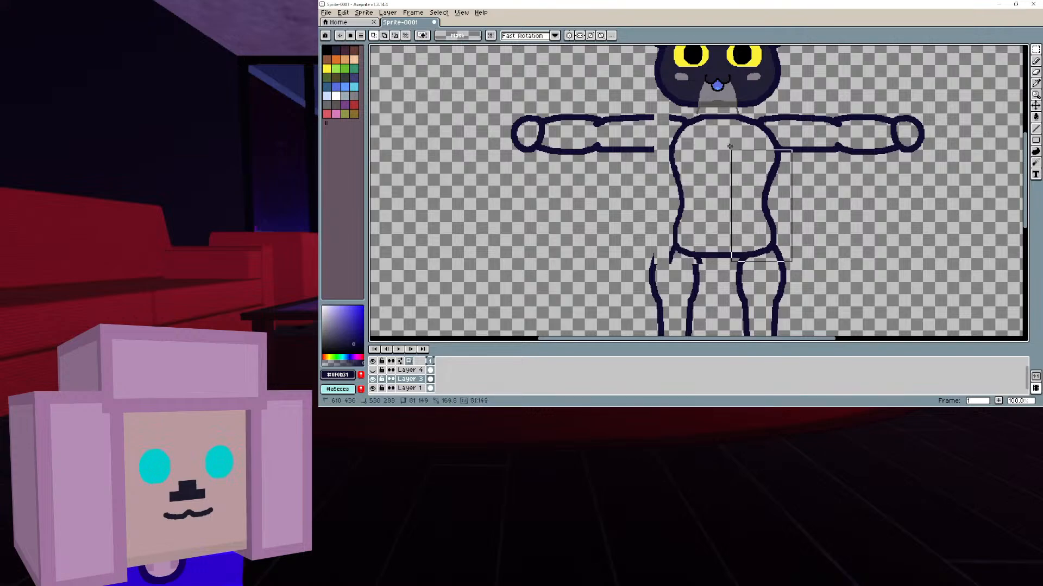
pyautogui.moveTo(722, 110); pyautogui.dragTo(721, 110)
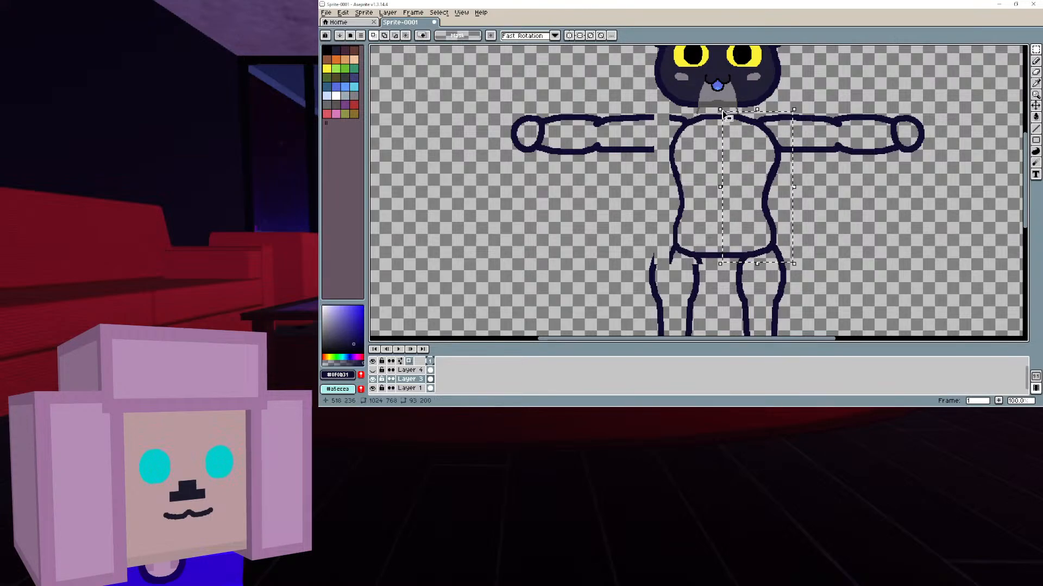
pyautogui.press('Delete')
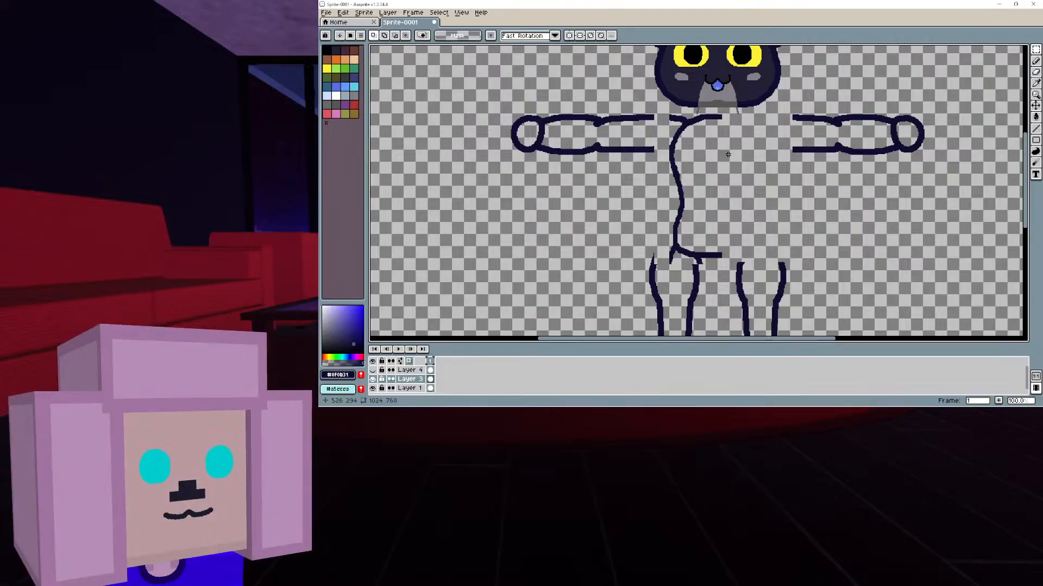
# Paste a copy of the narrowed torso half, flip it horizontally and align it at the centre as the right half
pyautogui.hotkey('ctrl', 'v')
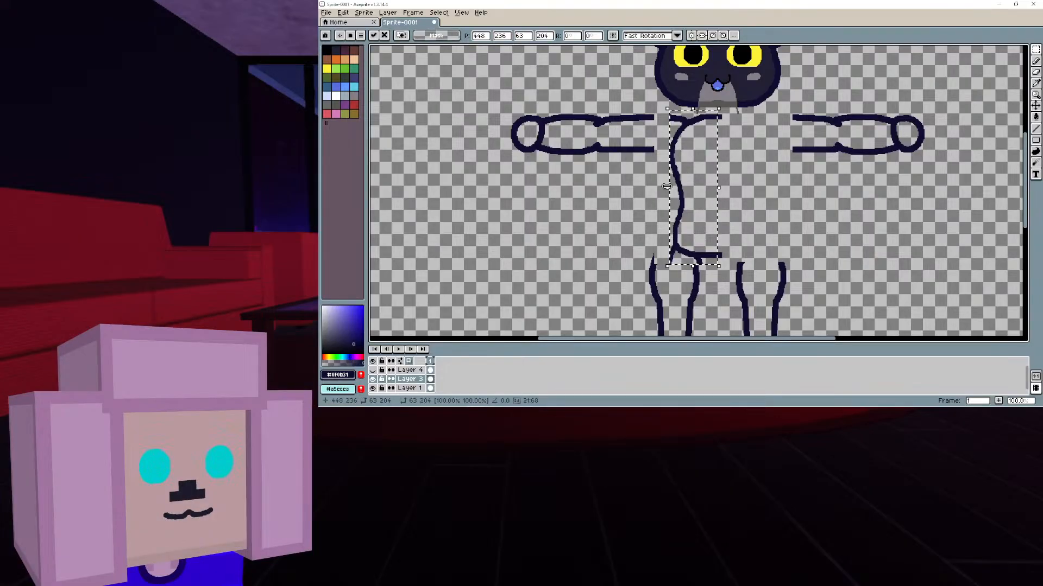
pyautogui.moveTo(705, 191); pyautogui.dragTo(771, 180)
pyautogui.moveTo(767, 179); pyautogui.dragTo(766, 194)
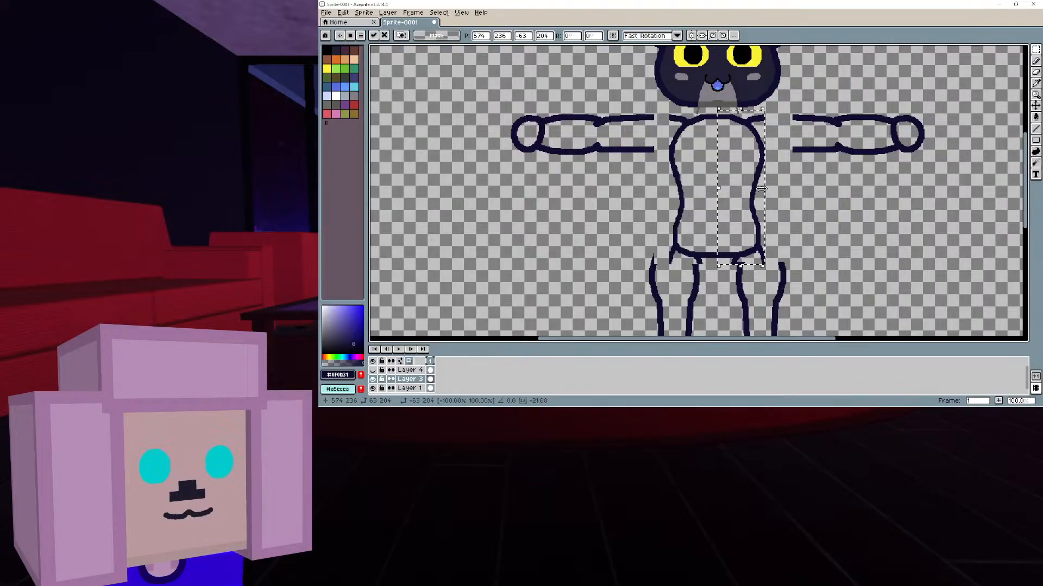
pyautogui.scroll(1, 761, 188)
pyautogui.scroll(2, 796, 156)
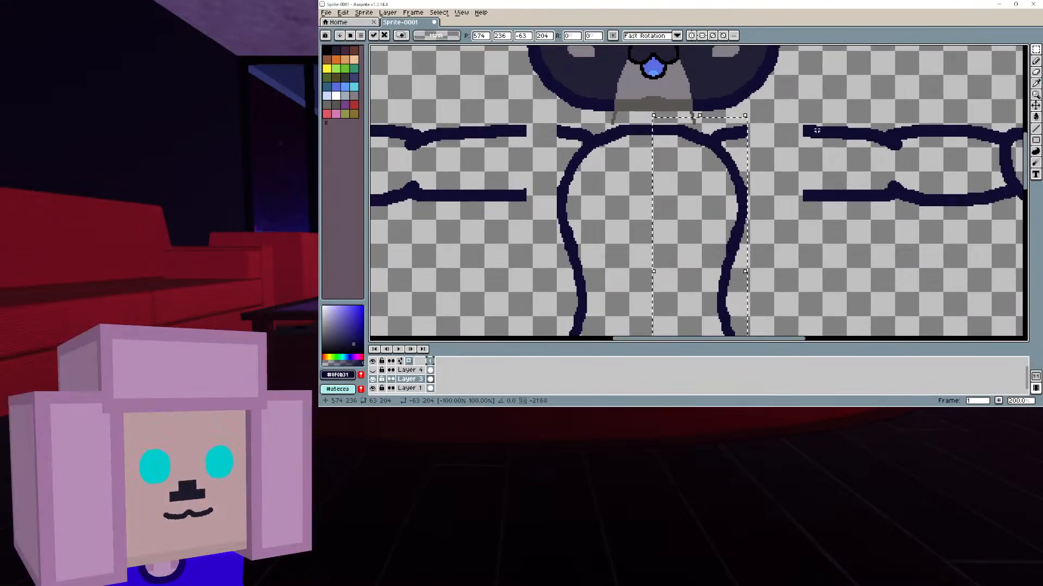
pyautogui.click(816, 130)
# Select the left leg outline below the hip and shift it 10 pixels inward toward the narrowed torso
pyautogui.moveTo(833, 129); pyautogui.dragTo(778, 47, button='middle')
pyautogui.scroll(-1, 688, 103)
pyautogui.scroll(1, 742, 209)
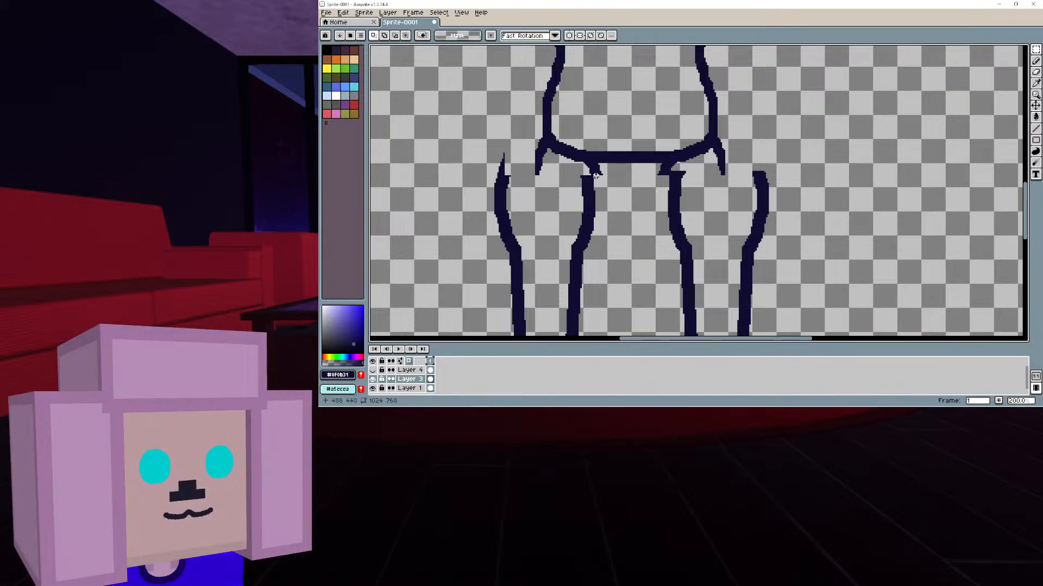
pyautogui.moveTo(594, 175); pyautogui.dragTo(467, 327)
pyautogui.moveTo(652, 65); pyautogui.dragTo(663, 175, button='middle')
pyautogui.press('Right')
pyautogui.press('Right')
pyautogui.press('Right')
pyautogui.press('Right')
pyautogui.press('Right')
pyautogui.press('Right')
pyautogui.press('Right')
pyautogui.press('Right')
pyautogui.press('Right')
pyautogui.press('Right')
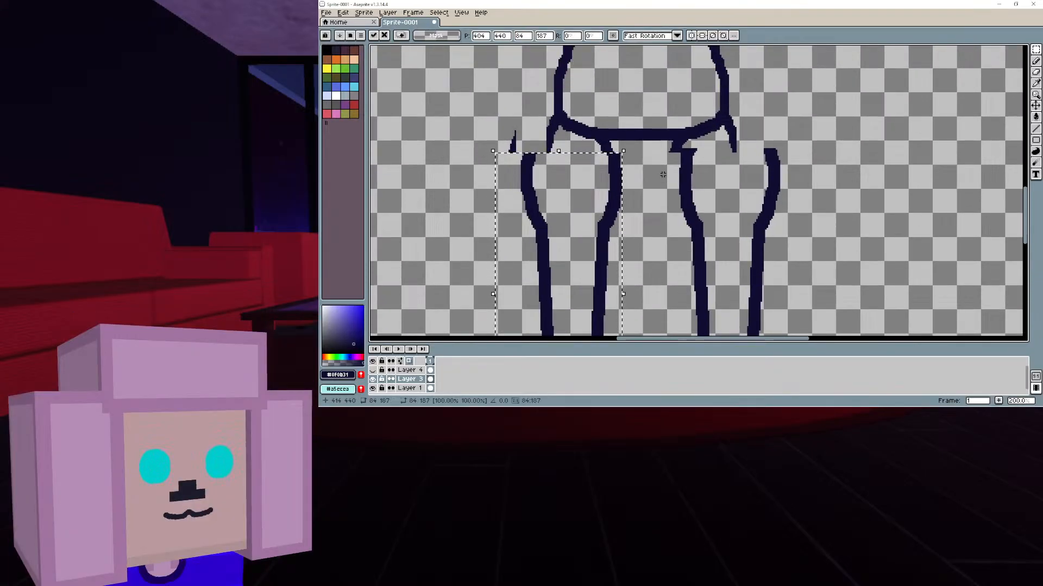
pyautogui.click(524, 112)
# Try to delete the stray line fragment above the left leg with a large selection, and undo it
pyautogui.moveTo(524, 112); pyautogui.dragTo(478, 198)
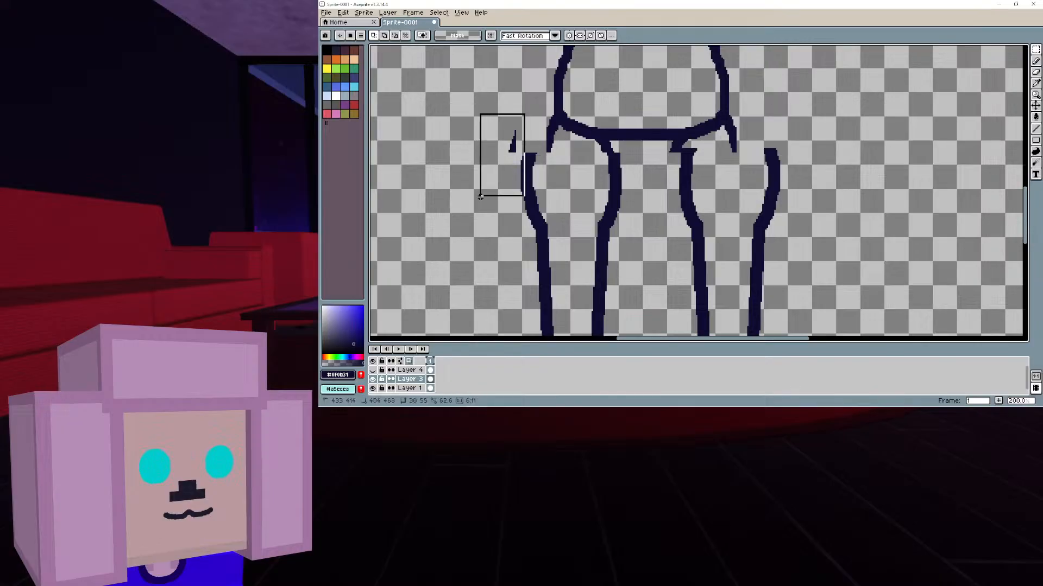
pyautogui.press('Delete')
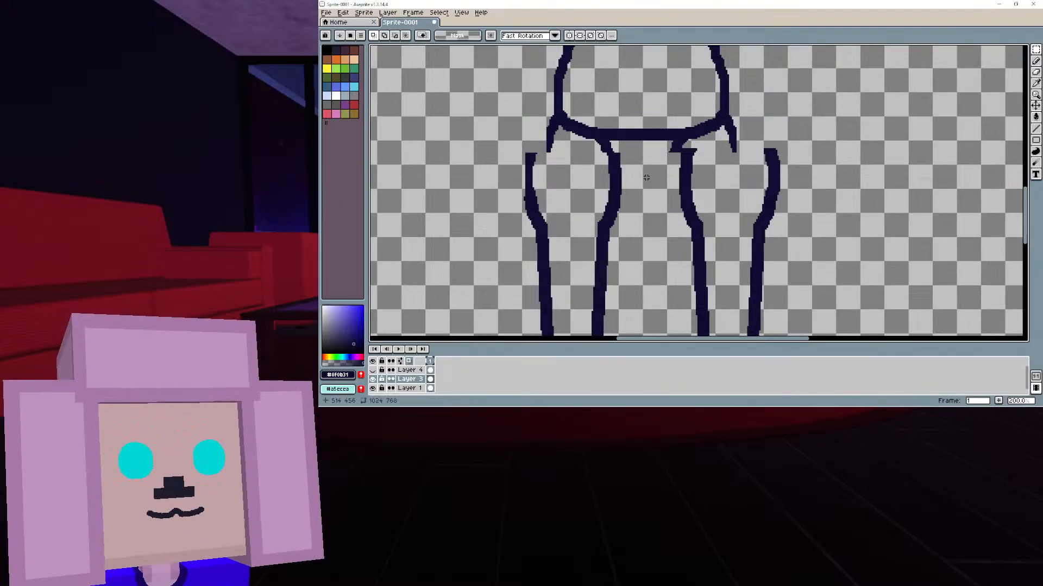
pyautogui.hotkey('ctrl', 'z')
# Delete the stray fragment outside the left hip and trim the stub below the torso's lower-left corner
pyautogui.moveTo(543, 95); pyautogui.dragTo(523, 126)
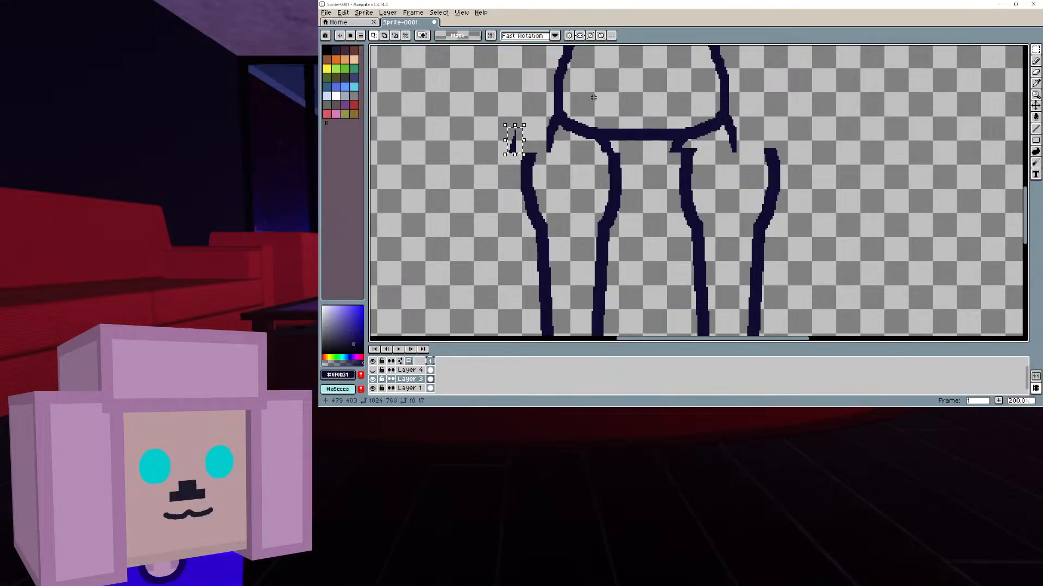
pyautogui.press('Delete')
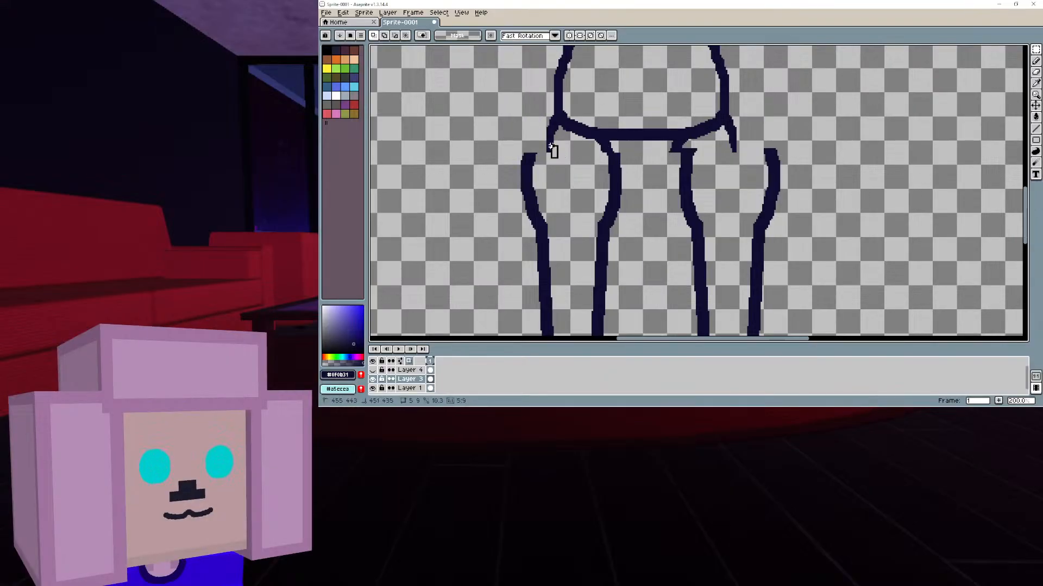
pyautogui.press('Delete')
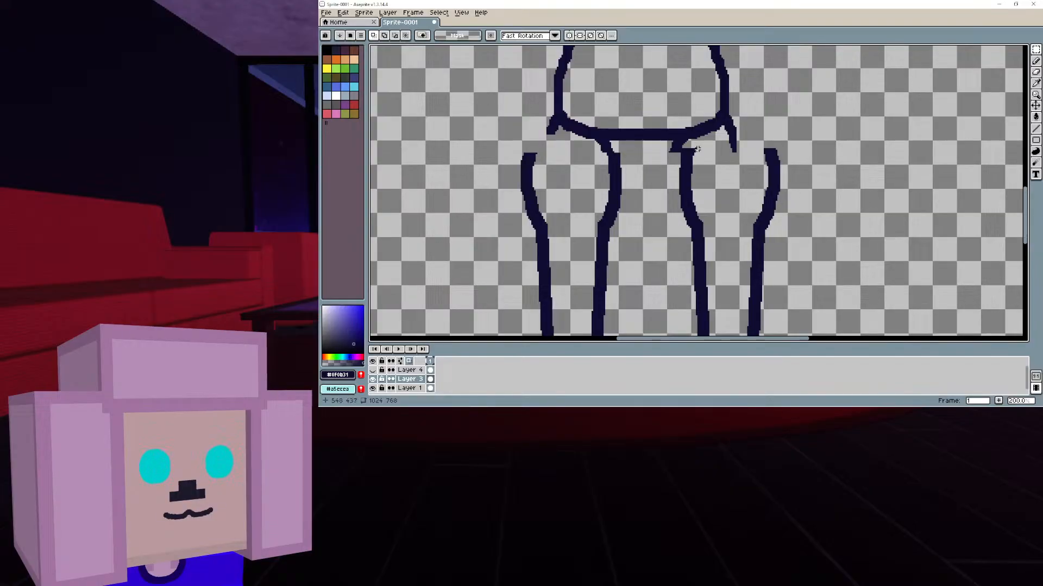
# Select the complete left arm with its hand and move it inward until it joins the narrowed torso's shoulder
pyautogui.moveTo(726, 149); pyautogui.dragTo(753, 149, button='middle')
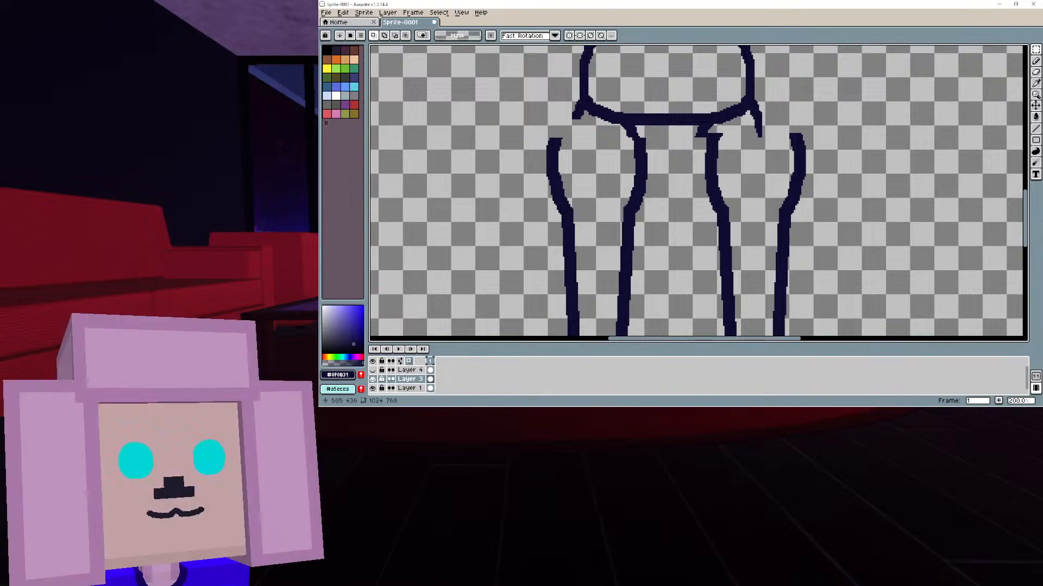
pyautogui.moveTo(668, 120); pyautogui.dragTo(697, 212, button='middle')
pyautogui.scroll(-1, 752, 244)
pyautogui.scroll(1, 690, 206)
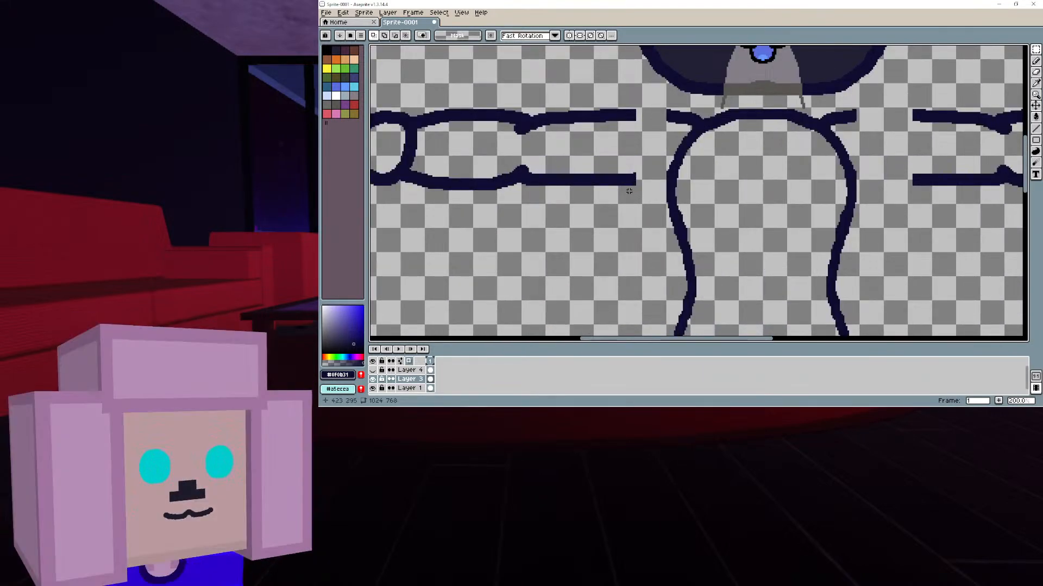
pyautogui.moveTo(634, 185); pyautogui.dragTo(406, 90)
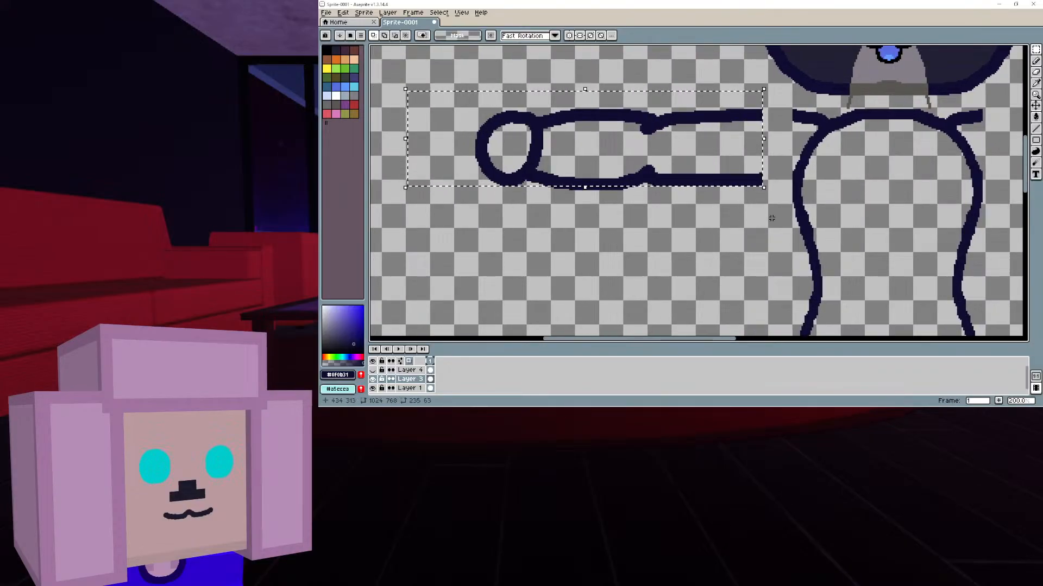
pyautogui.moveTo(771, 207); pyautogui.dragTo(533, 78)
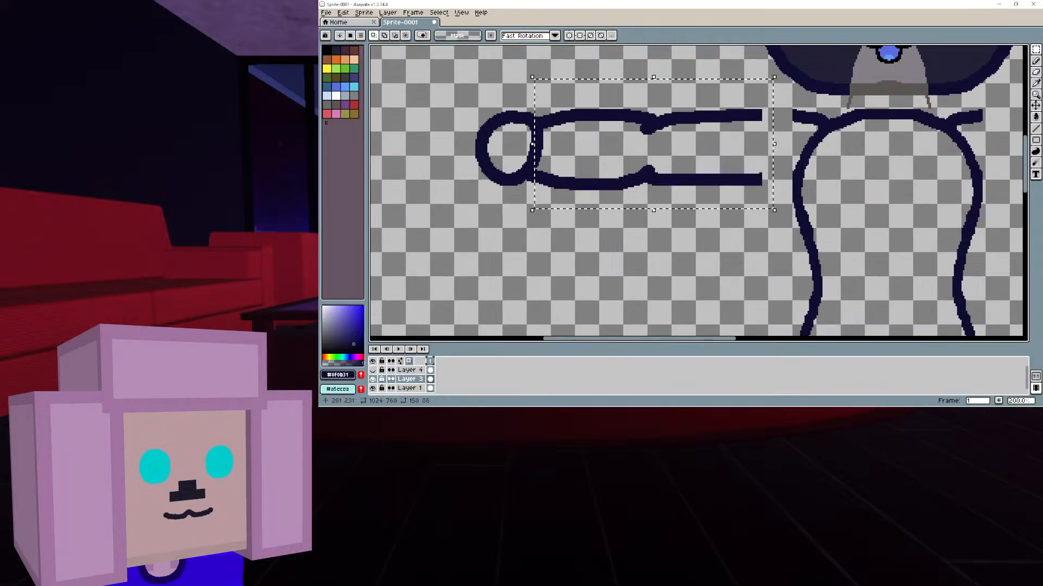
pyautogui.moveTo(423, 92); pyautogui.dragTo(780, 210)
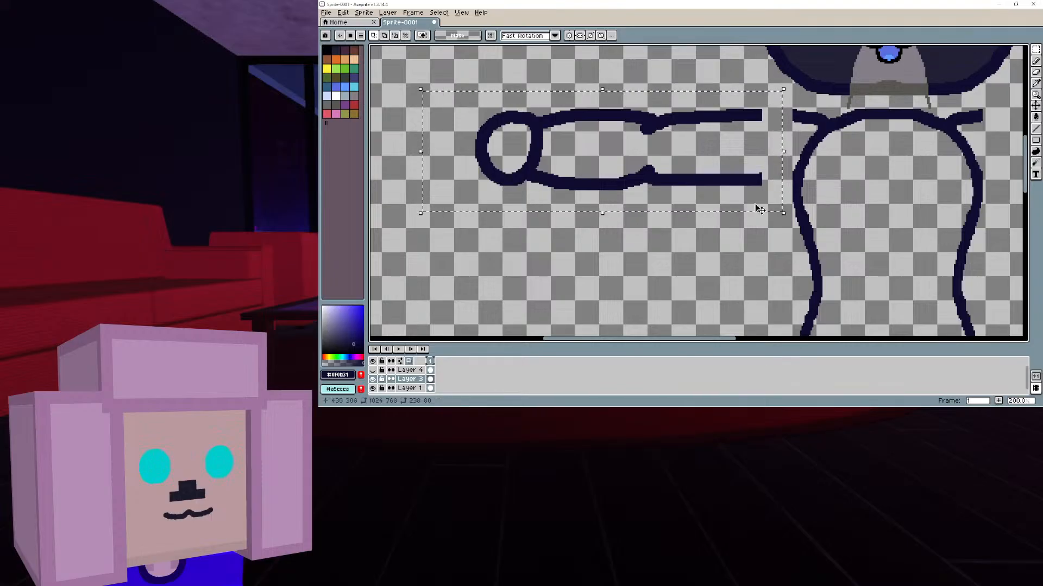
pyautogui.moveTo(698, 169); pyautogui.dragTo(730, 171)
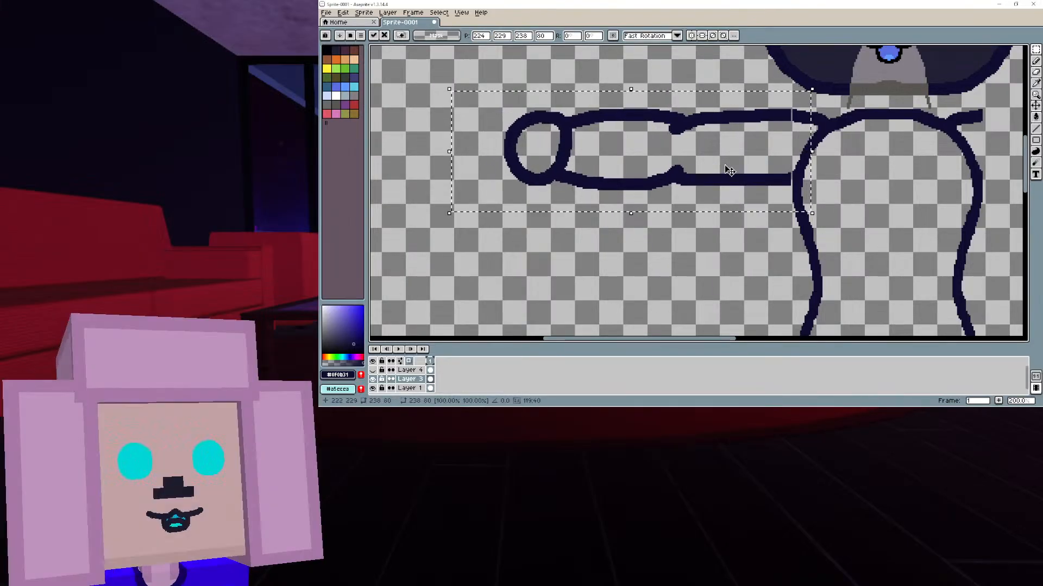
pyautogui.click(863, 193)
pyautogui.moveTo(864, 194); pyautogui.dragTo(631, 153, button='middle')
pyautogui.scroll(-1, 724, 173)
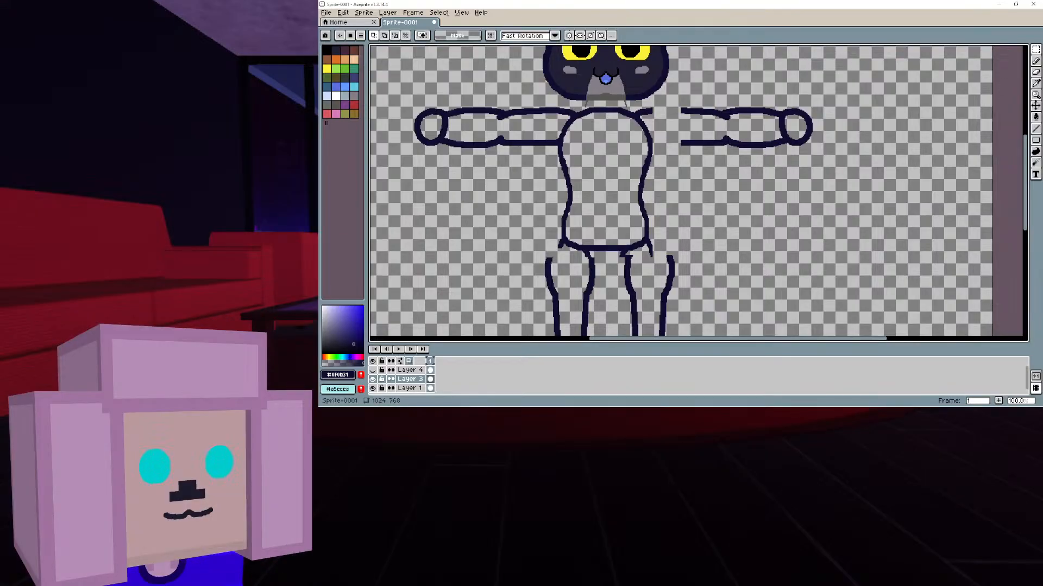
# Delete the detached right arm together with its hand
pyautogui.moveTo(699, 139); pyautogui.dragTo(791, 141, button='middle')
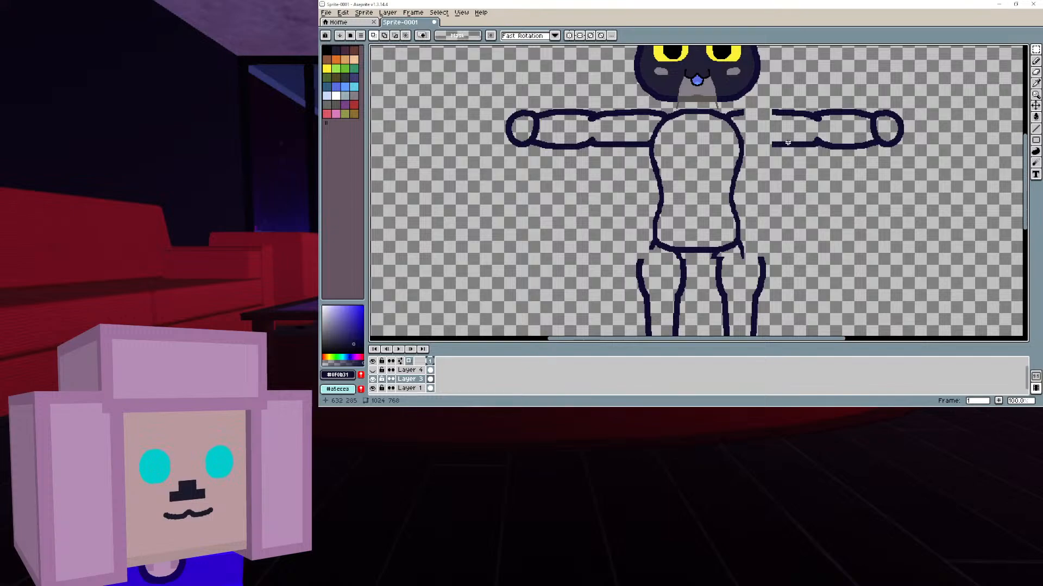
pyautogui.moveTo(767, 103); pyautogui.dragTo(909, 160)
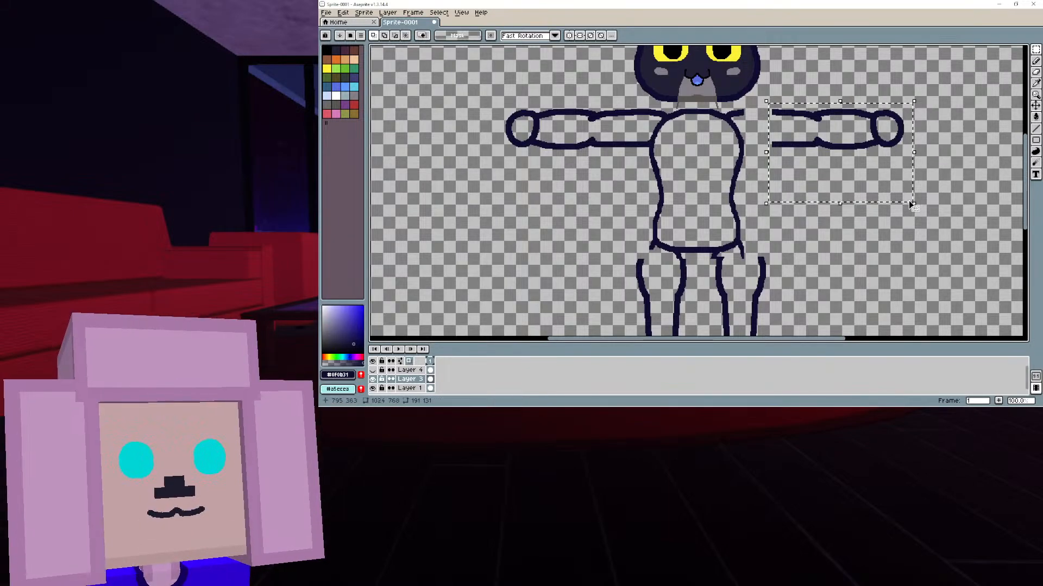
pyautogui.press('Delete')
# Select the right leg outline below the torso's hip line and delete it
pyautogui.moveTo(812, 263); pyautogui.dragTo(792, 147, button='middle')
pyautogui.scroll(1, 793, 146)
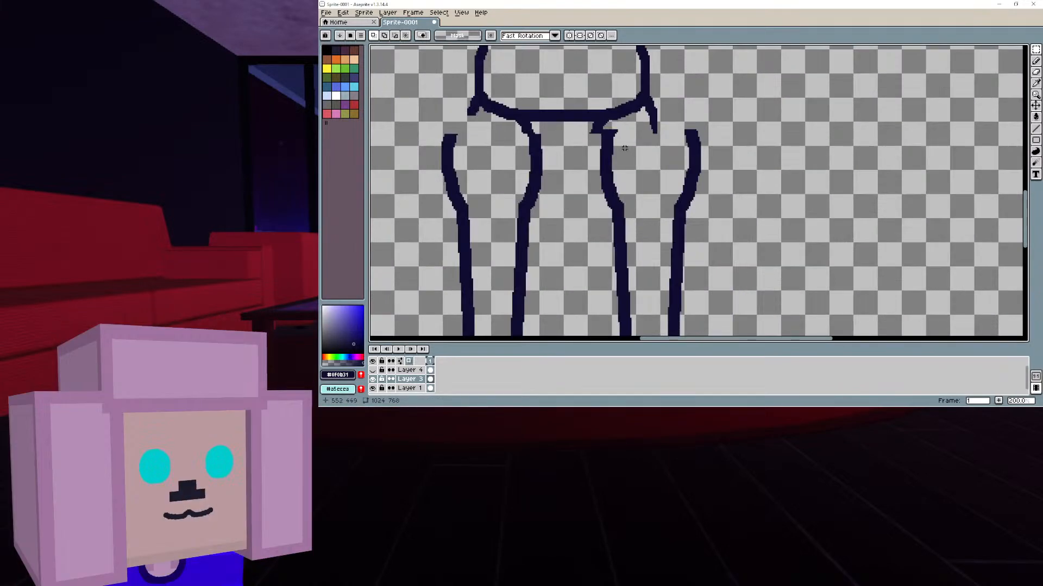
pyautogui.moveTo(593, 129); pyautogui.dragTo(733, 332)
pyautogui.press('Delete')
pyautogui.moveTo(694, 159)
pyautogui.mouseDown(button='middle')
pyautogui.moveTo(787, 279)
pyautogui.moveTo(819, 251)
pyautogui.mouseUp(button='middle')
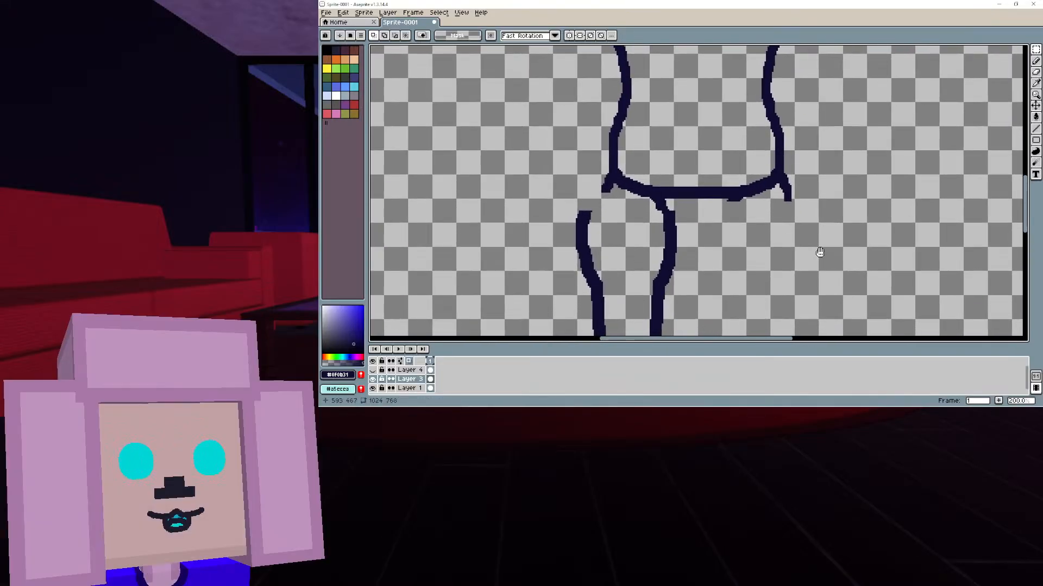
# Turn on vertical symmetry and draw pencil strokes joining the left leg's inner and outer edges to the torso's hip
pyautogui.scroll(1, 856, 201)
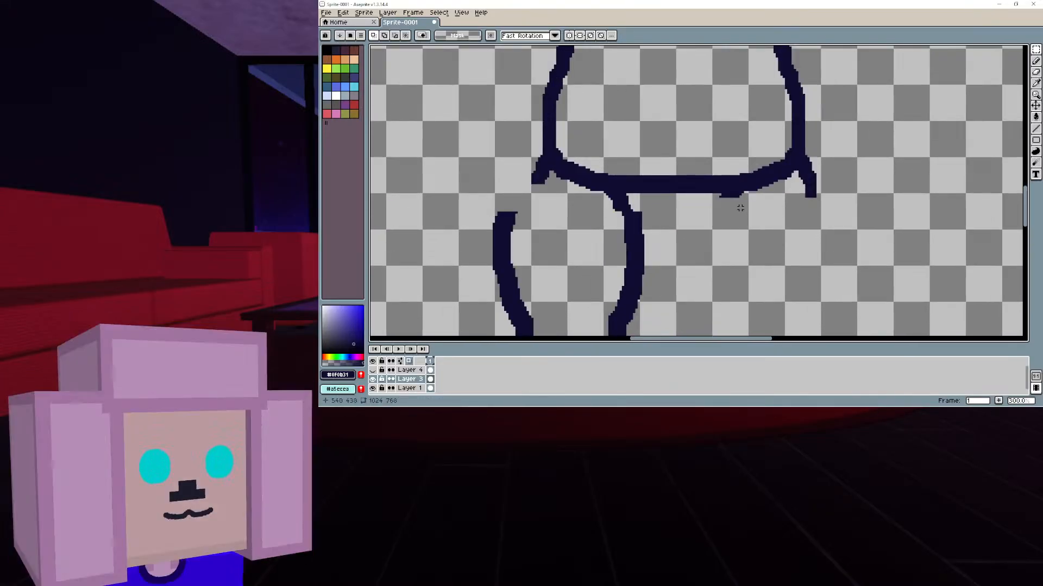
pyautogui.click(576, 36)
pyautogui.click(1035, 61)
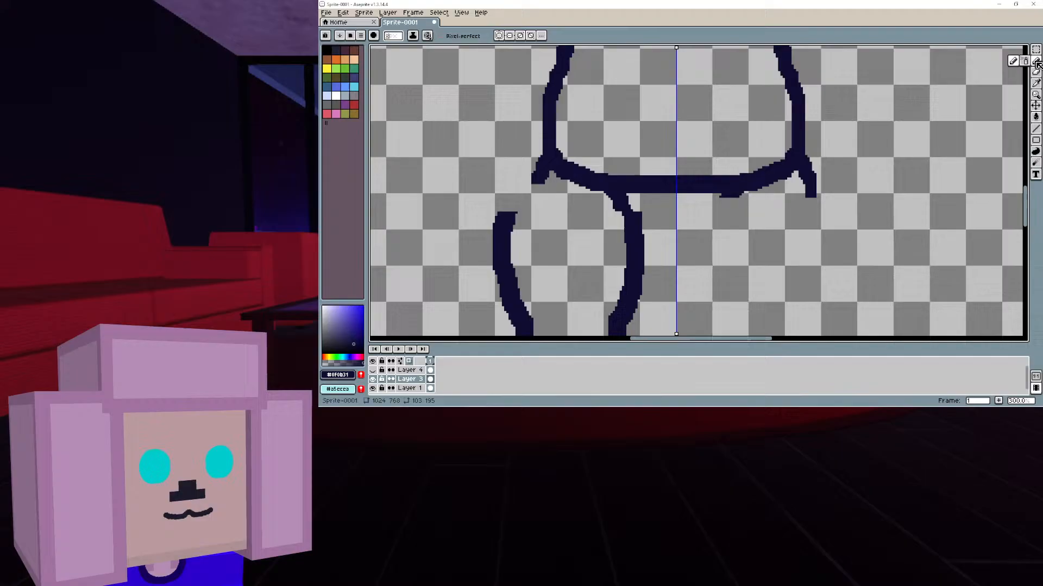
pyautogui.click(629, 210)
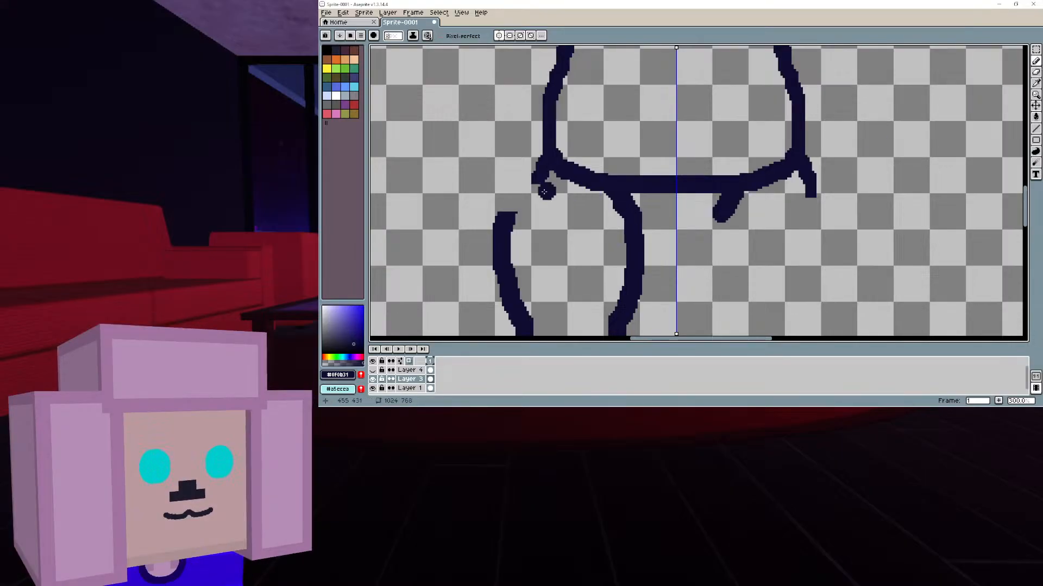
pyautogui.moveTo(549, 159); pyautogui.dragTo(508, 211)
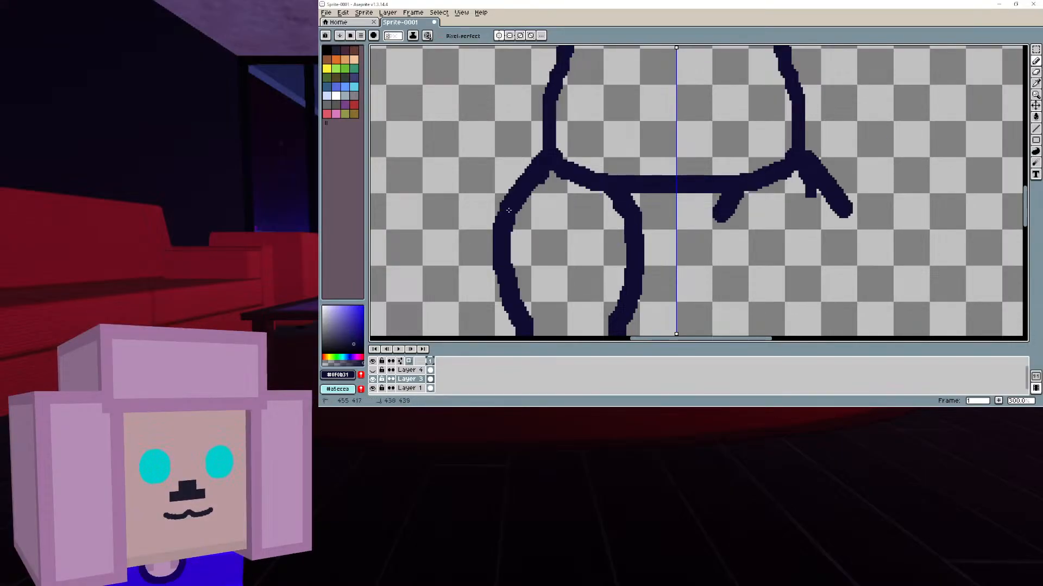
pyautogui.moveTo(679, 224)
pyautogui.mouseDown(button='middle')
pyautogui.moveTo(668, 195)
pyautogui.moveTo(713, 239)
pyautogui.mouseUp(button='middle')
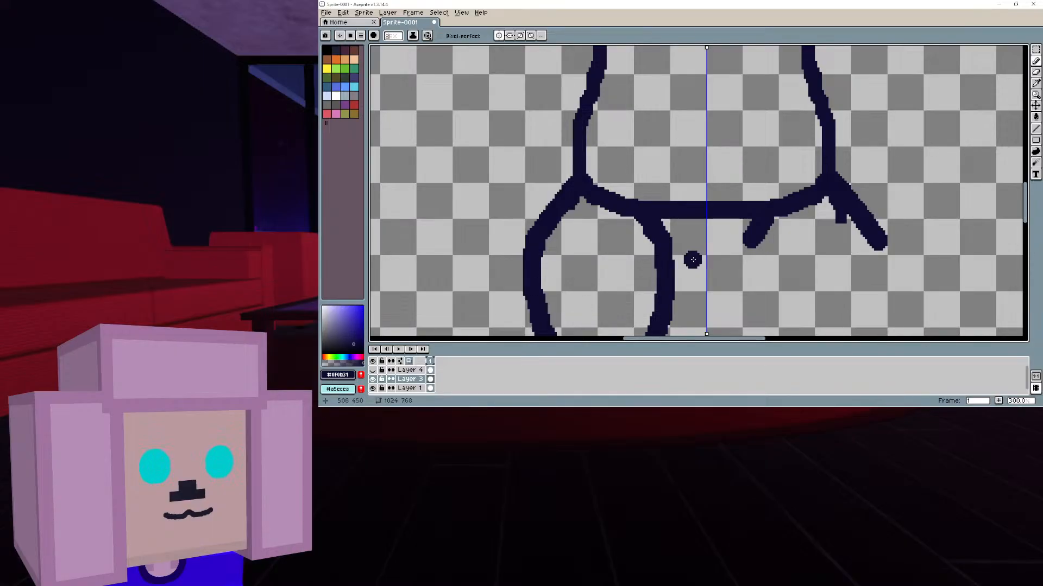
# Inspect the torso, shoulders and left arm outline, hiding and re-showing Layer 3 to check what it contains
pyautogui.scroll(-5, 691, 258)
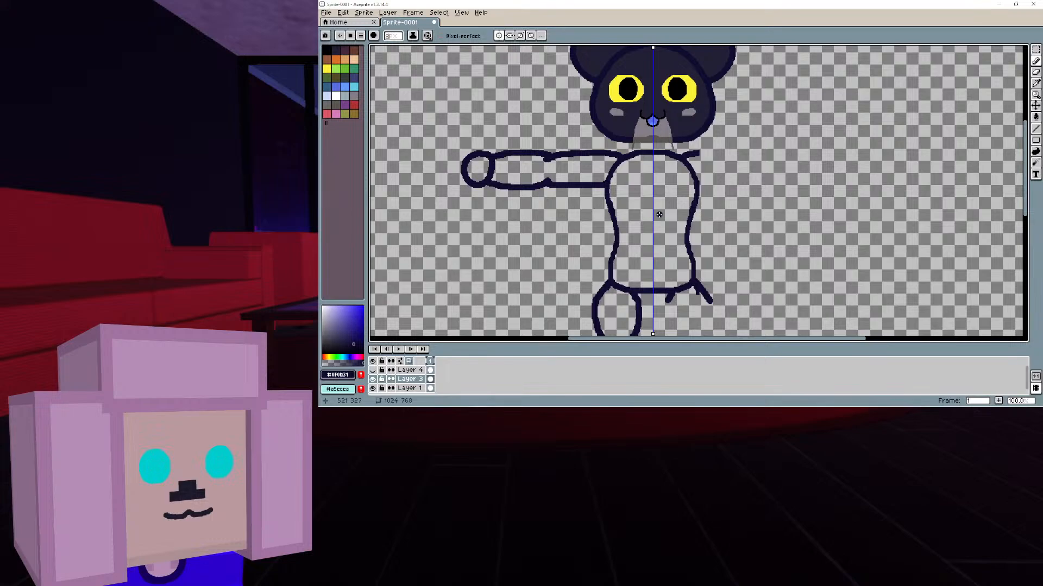
pyautogui.moveTo(671, 227); pyautogui.dragTo(747, 233, button='middle')
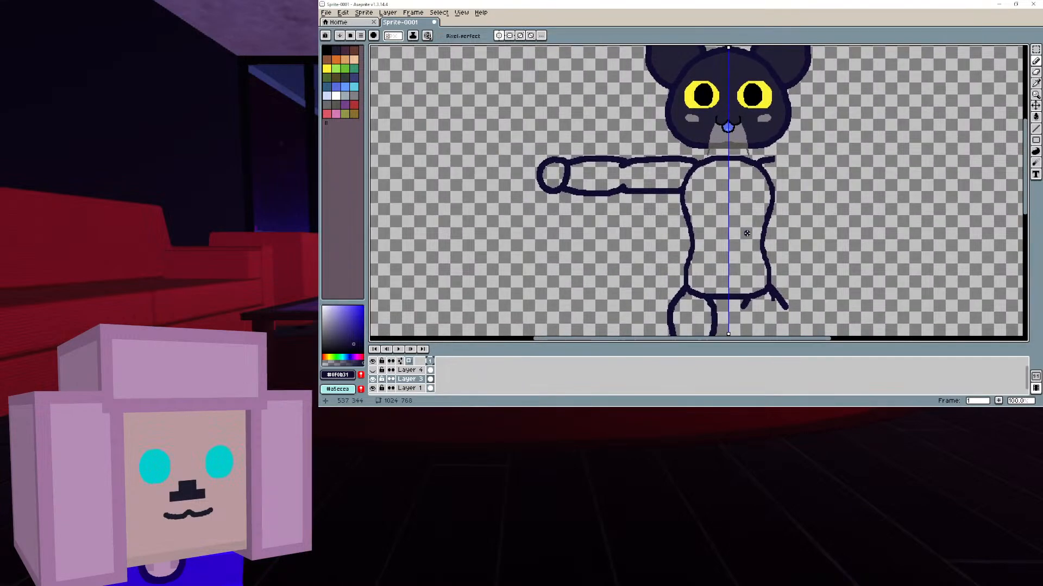
pyautogui.scroll(-1, 867, 160)
pyautogui.scroll(1, 872, 156)
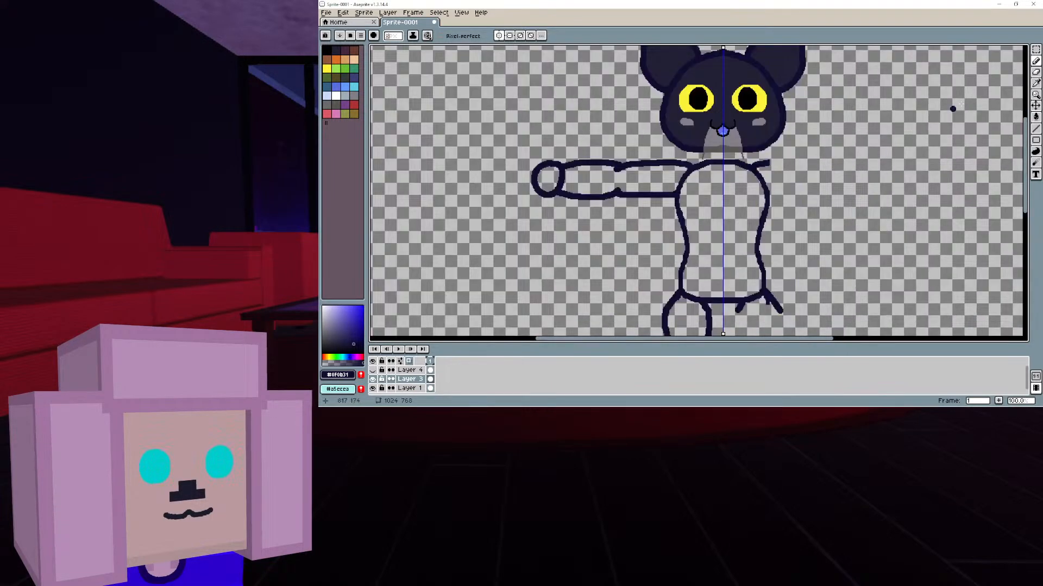
pyautogui.scroll(2, 821, 142)
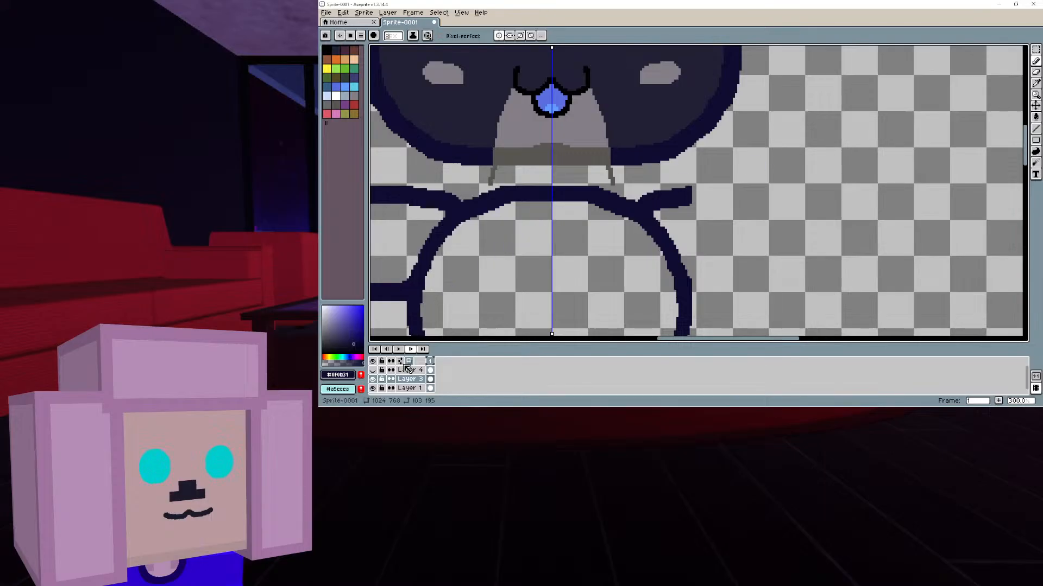
pyautogui.click(373, 379)
pyautogui.click(373, 380)
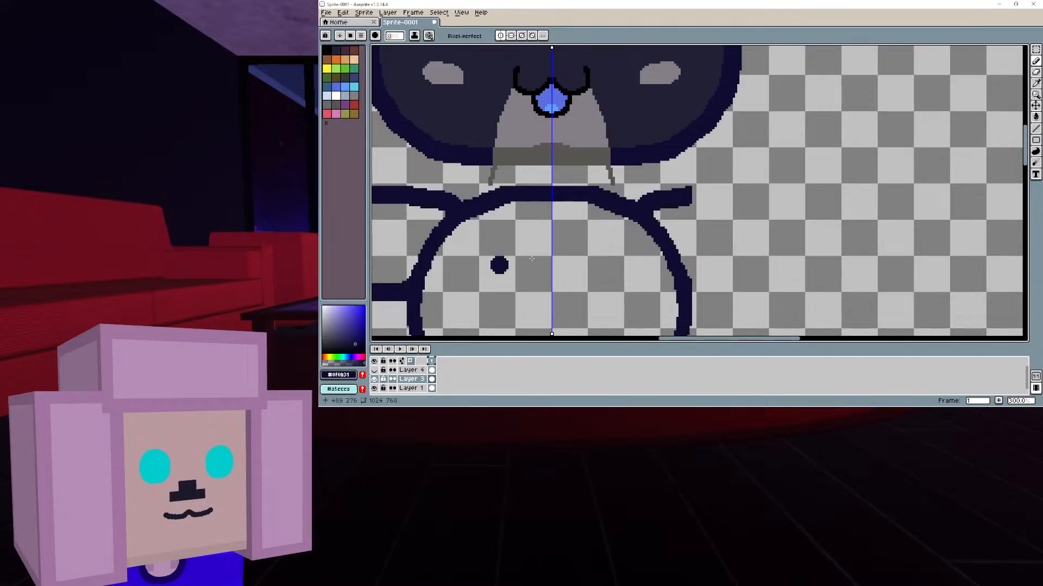
pyautogui.moveTo(531, 259)
pyautogui.mouseDown(button='middle')
pyautogui.moveTo(768, 205)
pyautogui.moveTo(763, 186)
pyautogui.mouseUp(button='middle')
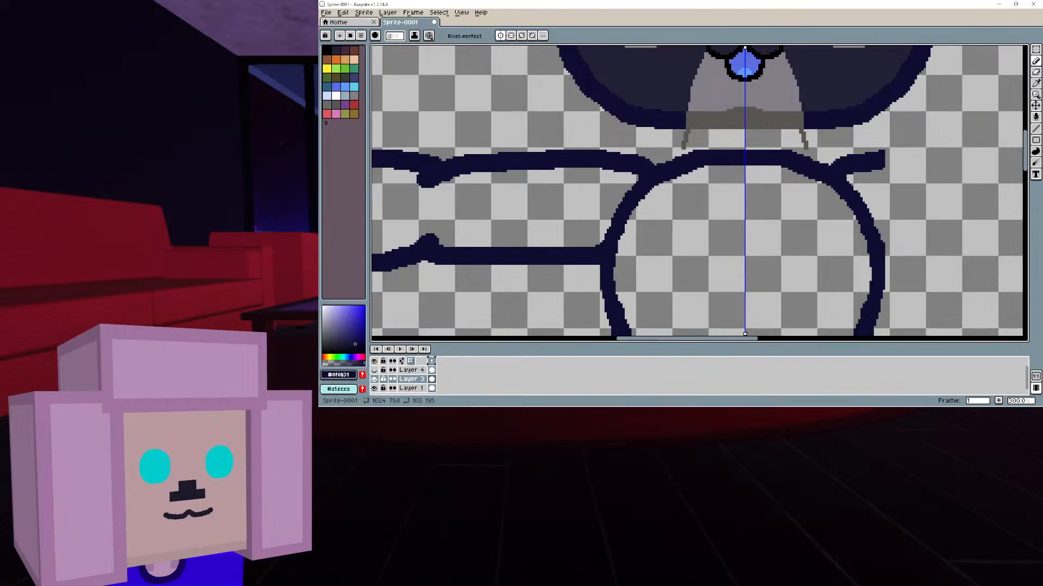
pyautogui.moveTo(705, 141); pyautogui.dragTo(752, 136, button='middle')
pyautogui.scroll(-1, 784, 114)
# With symmetry off, select the body's left half up to the centre line, 276 × 404 pixels, and mirror a copy onto the right side
pyautogui.click(1037, 50)
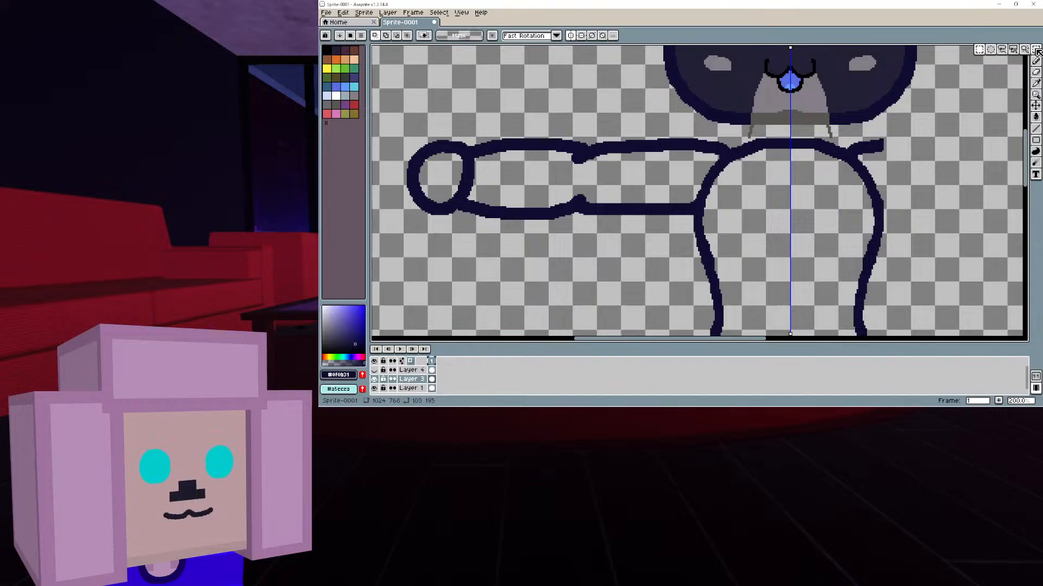
pyautogui.click(782, 145)
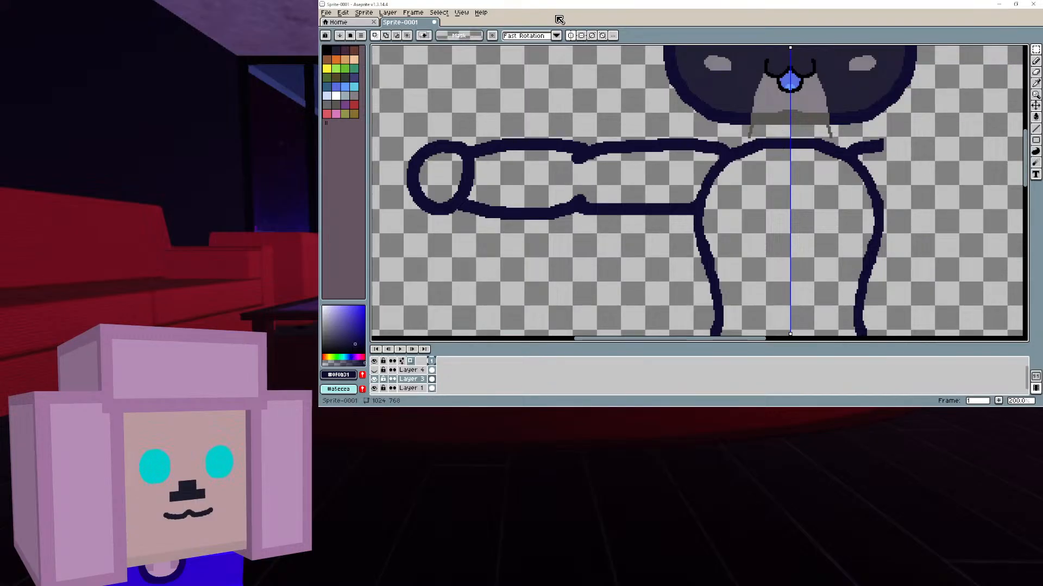
pyautogui.click(569, 36)
pyautogui.scroll(1, 803, 144)
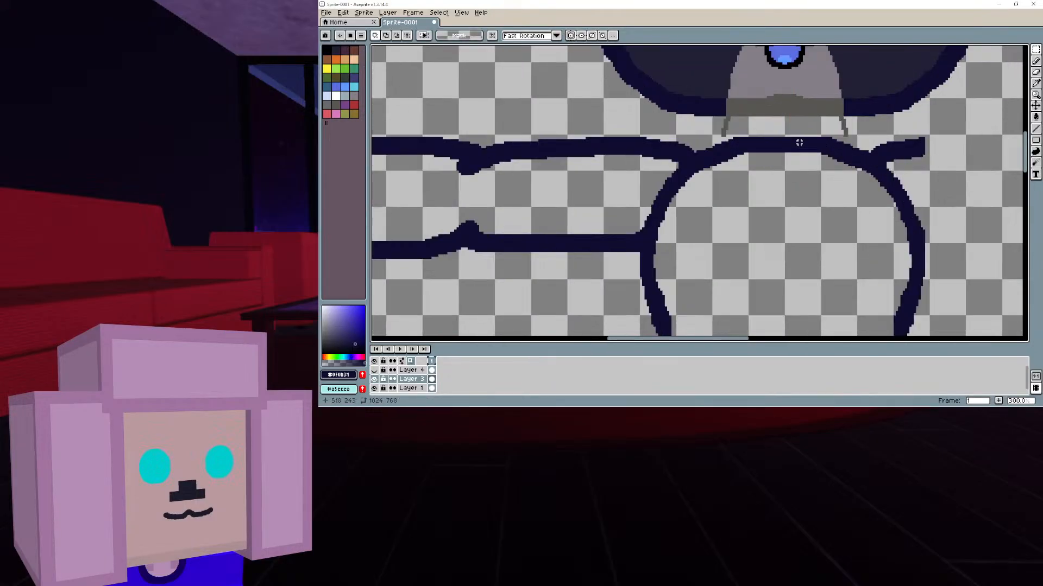
pyautogui.moveTo(782, 137)
pyautogui.mouseDown(button='middle')
pyautogui.moveTo(917, 105)
pyautogui.moveTo(972, 53)
pyautogui.mouseUp(button='middle')
pyautogui.moveTo(375, 335); pyautogui.dragTo(381, 335)
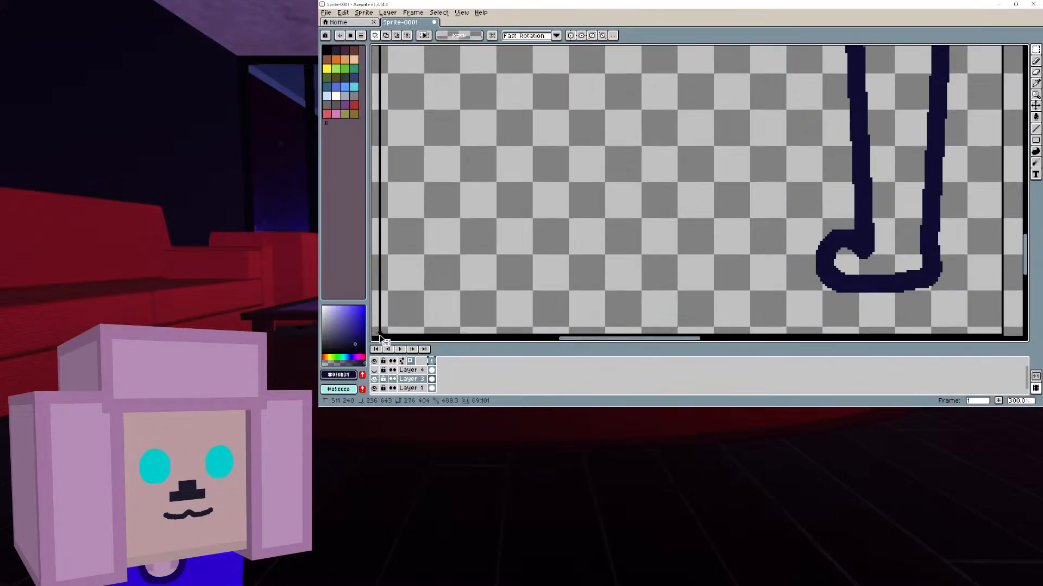
pyautogui.scroll(-3, 603, 189)
pyautogui.moveTo(703, 148); pyautogui.dragTo(684, 238, button='middle')
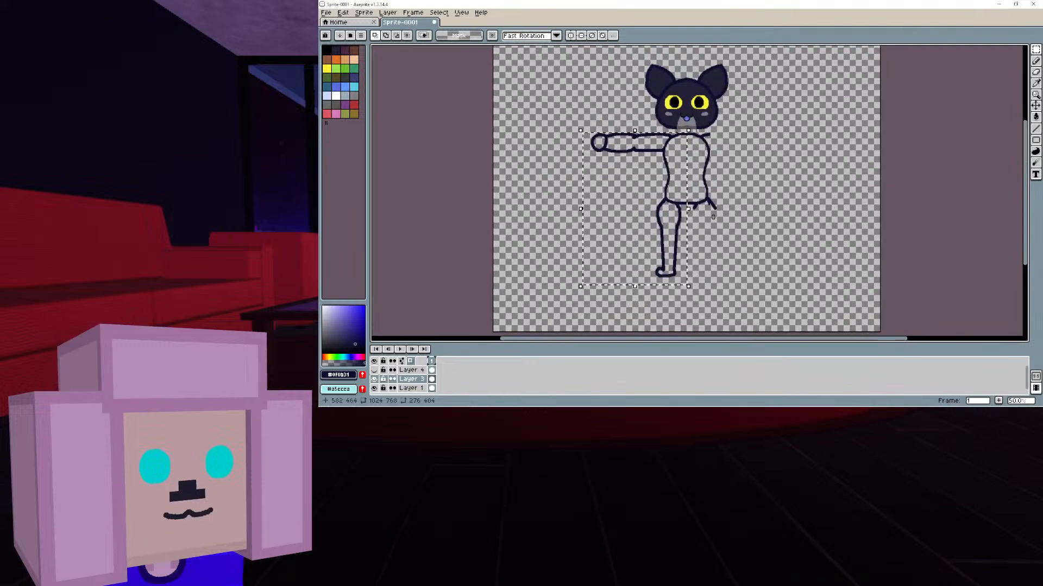
pyautogui.scroll(2, 714, 218)
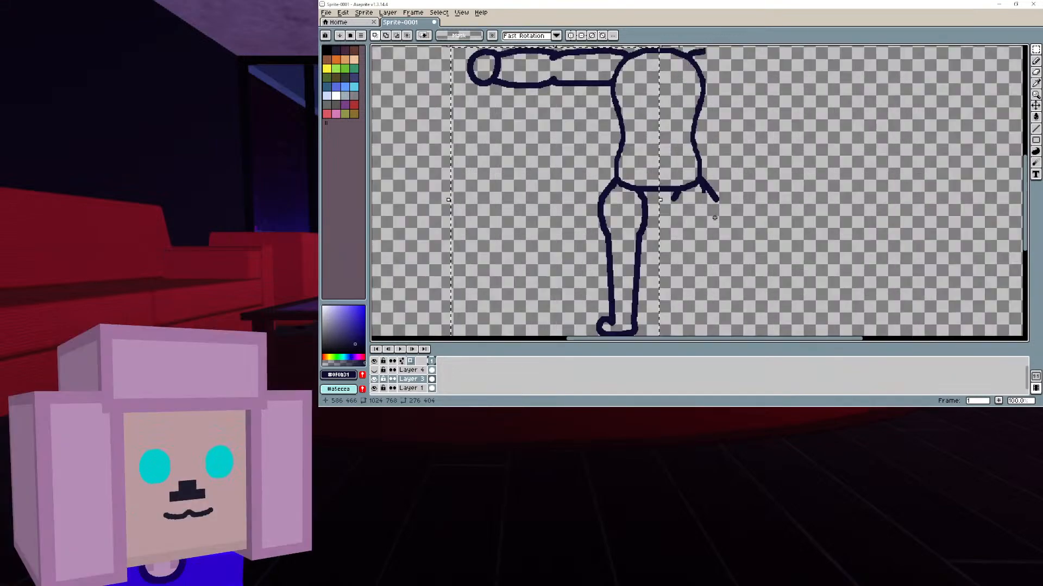
pyautogui.scroll(-2, 687, 218)
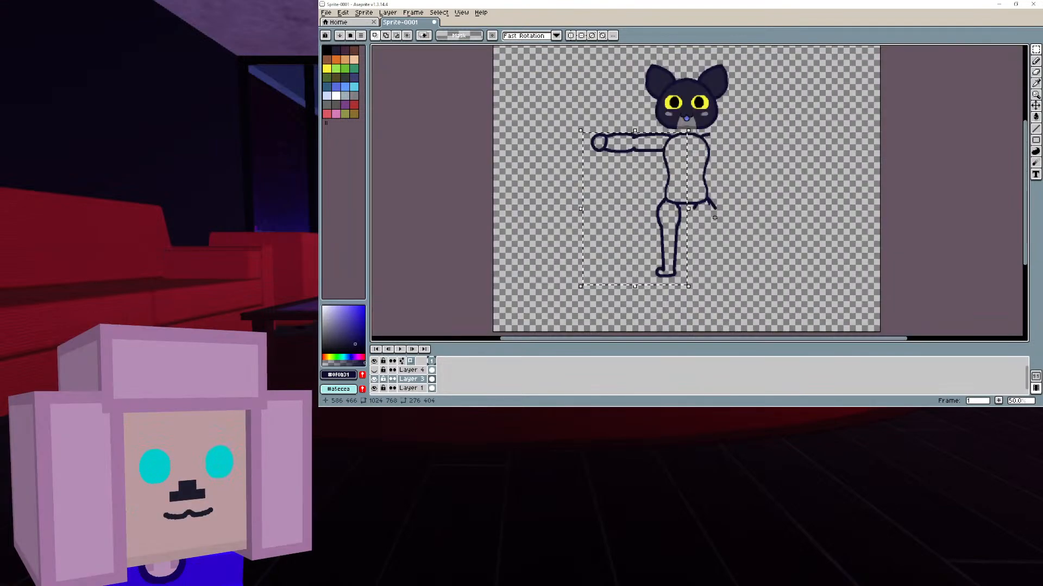
pyautogui.click(578, 209)
pyautogui.moveTo(579, 208); pyautogui.dragTo(791, 210)
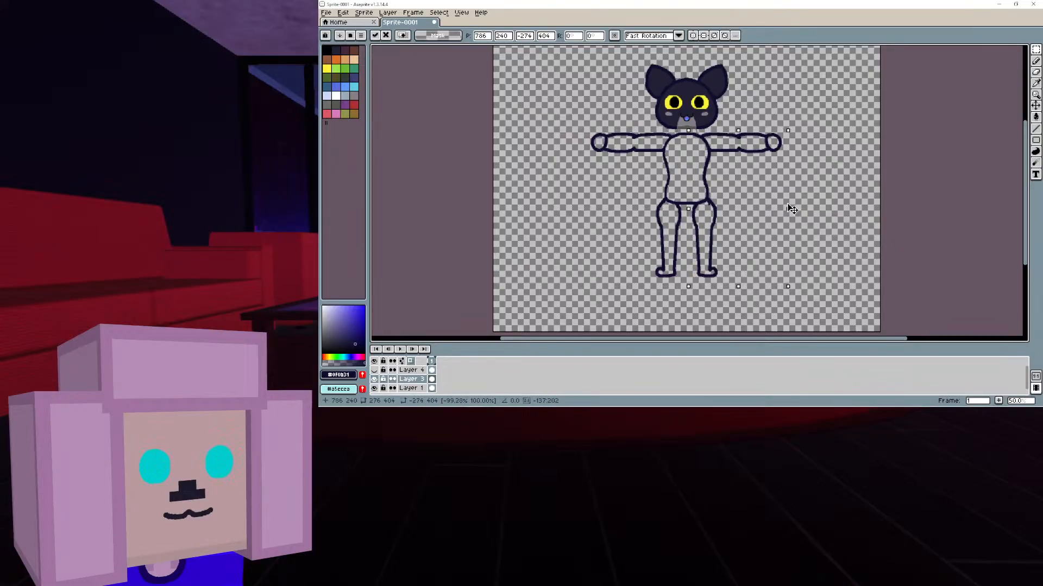
pyautogui.press('Return')
# Erase the stray stub inside the top of the right thigh where it meets the hip
pyautogui.scroll(2, 784, 162)
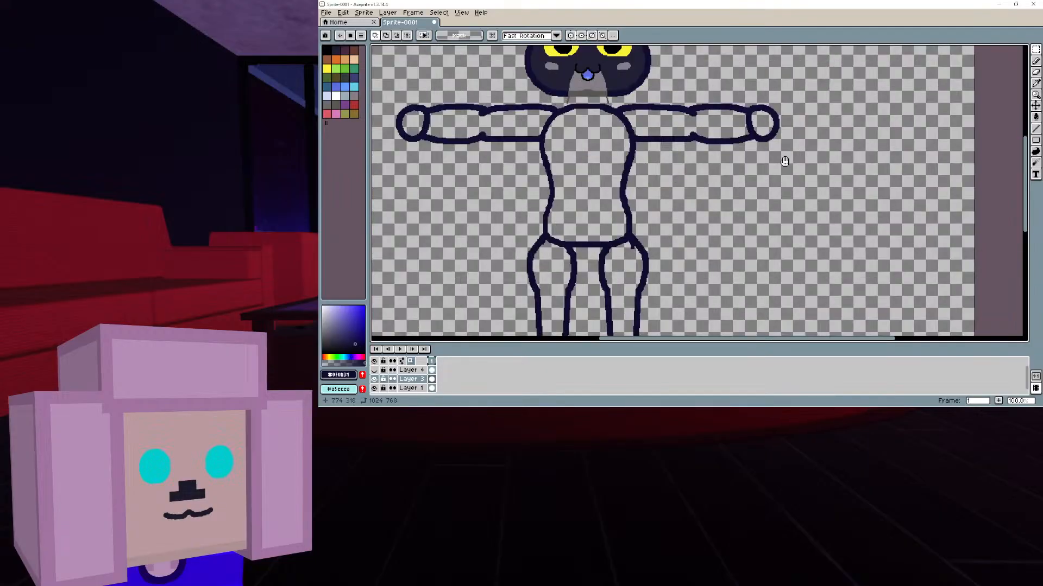
pyautogui.moveTo(785, 162); pyautogui.dragTo(804, 101, button='middle')
pyautogui.scroll(3, 618, 205)
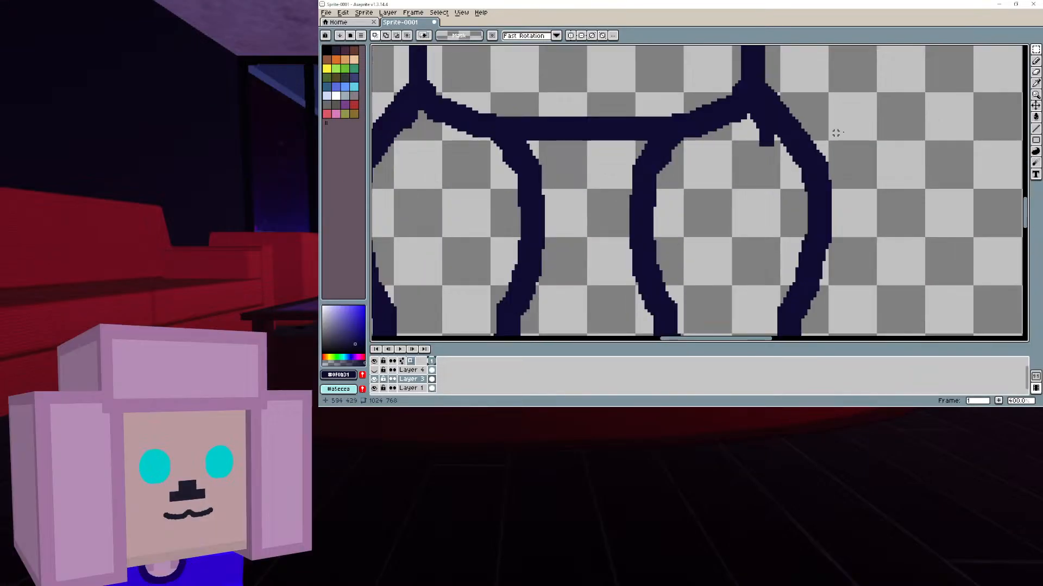
pyautogui.click(1036, 60)
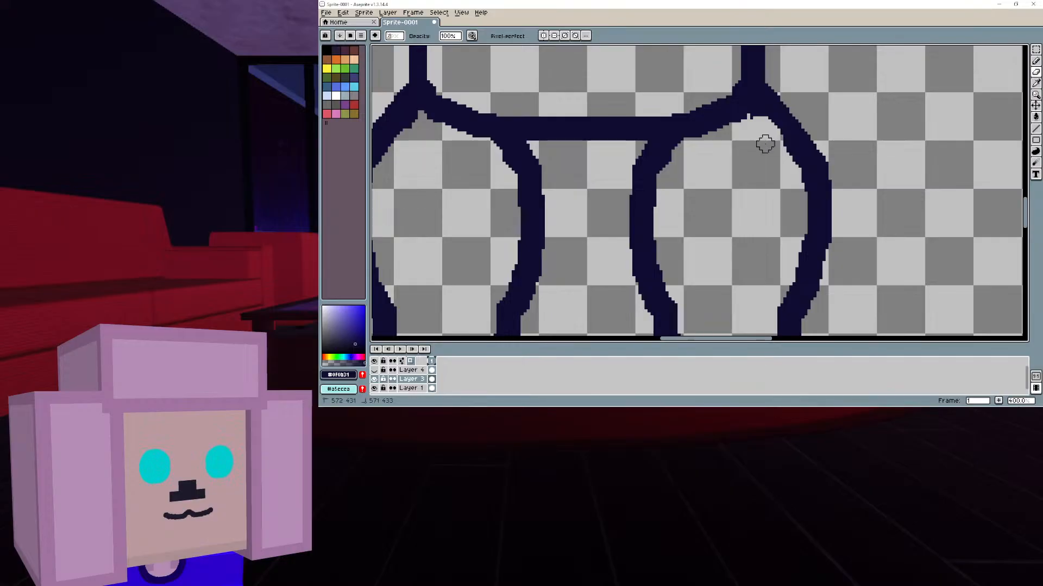
# Turn vertical symmetry back on, try a pencil stroke over the left hip joint, and undo it
pyautogui.click(543, 35)
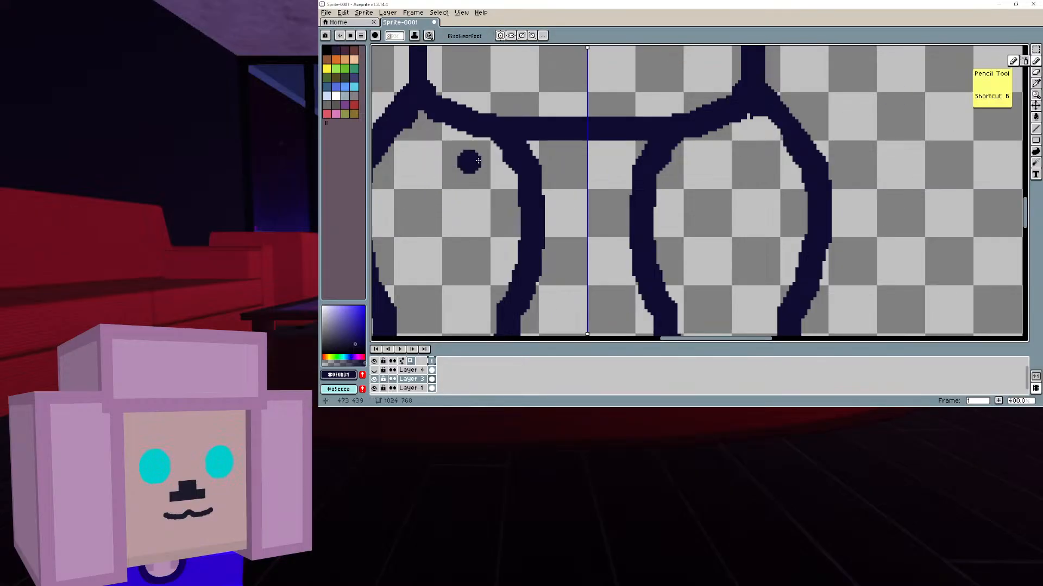
pyautogui.moveTo(503, 149); pyautogui.dragTo(688, 164, button='middle')
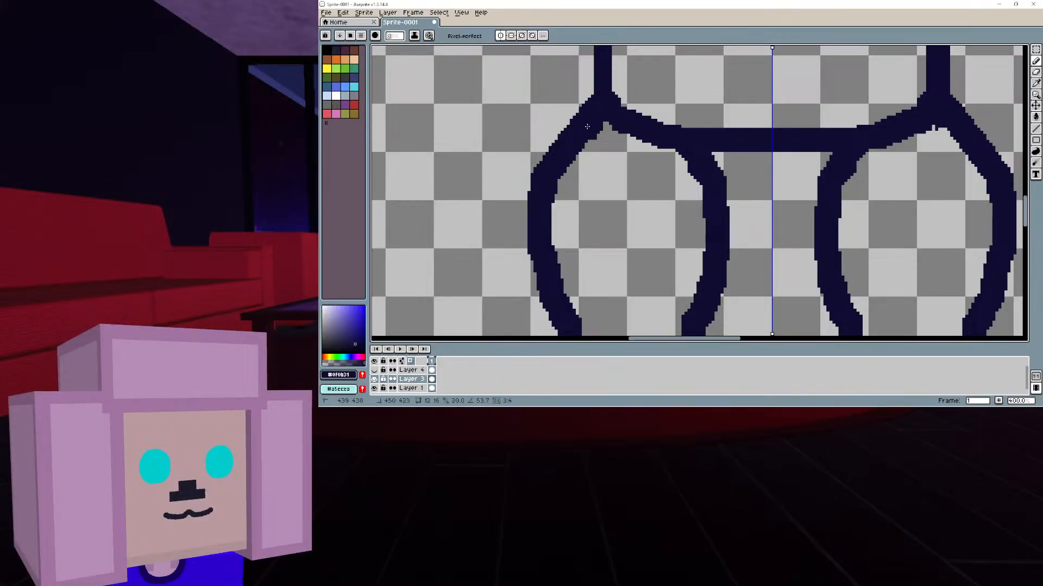
pyautogui.moveTo(872, 131); pyautogui.dragTo(759, 132, button='middle')
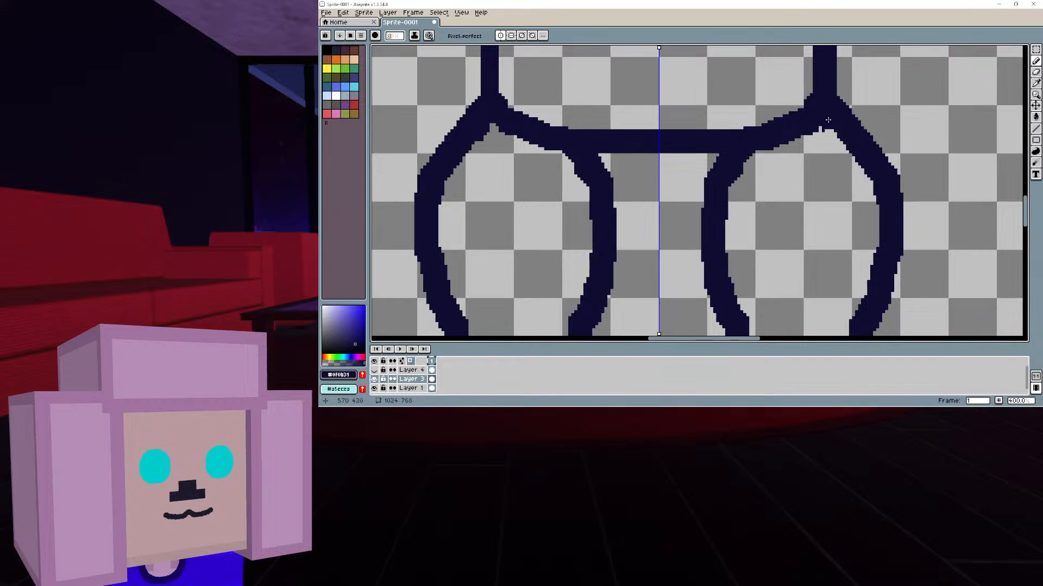
pyautogui.hotkey('ctrl', 'z')
# Review the mirrored body outline from shoulders to hips and make Layer 4 visible
pyautogui.scroll(-3, 818, 120)
pyautogui.moveTo(824, 175)
pyautogui.mouseDown(button='middle')
pyautogui.moveTo(728, 218)
pyautogui.moveTo(752, 269)
pyautogui.moveTo(675, 224)
pyautogui.mouseUp(button='middle')
pyautogui.scroll(-1, 751, 270)
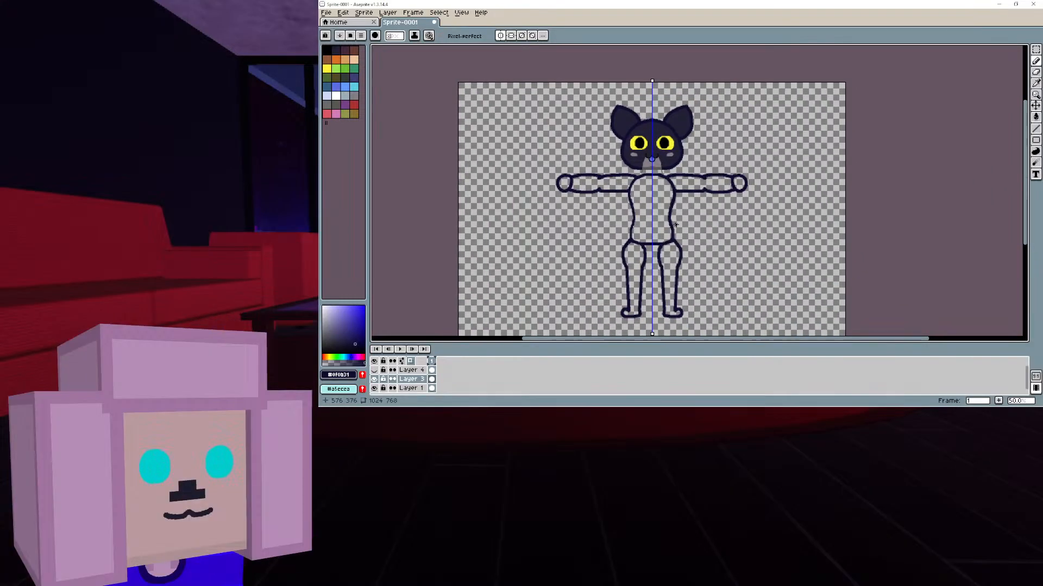
pyautogui.scroll(2, 676, 224)
pyautogui.moveTo(693, 183); pyautogui.dragTo(744, 254, button='middle')
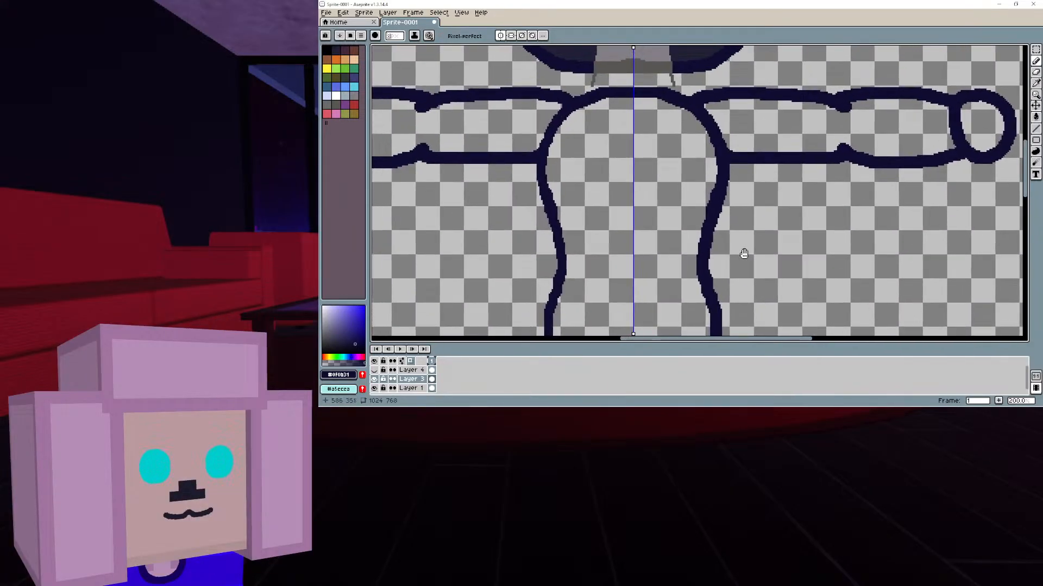
pyautogui.moveTo(788, 174); pyautogui.dragTo(799, 234, button='middle')
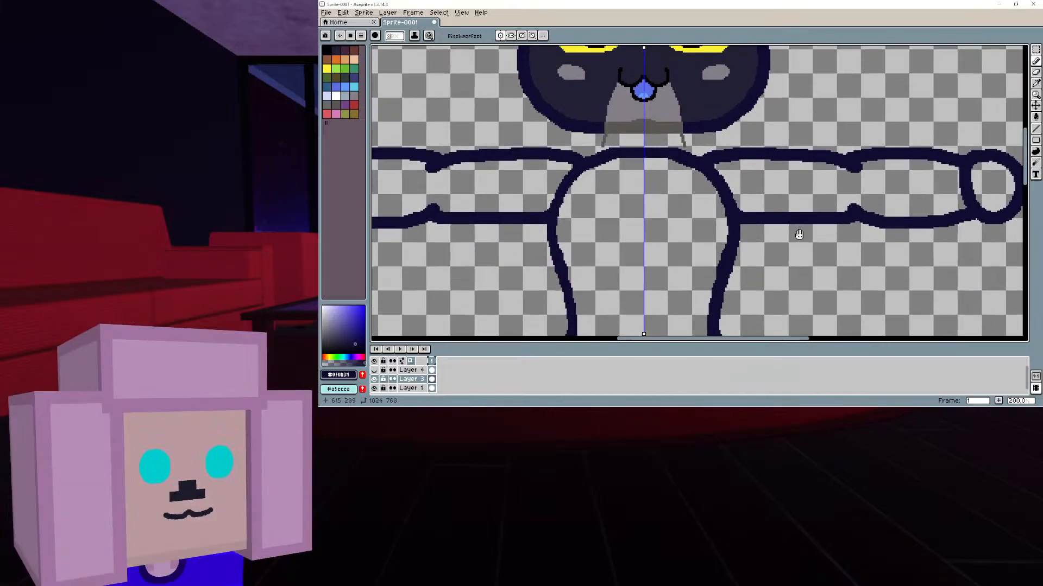
pyautogui.scroll(-1, 771, 217)
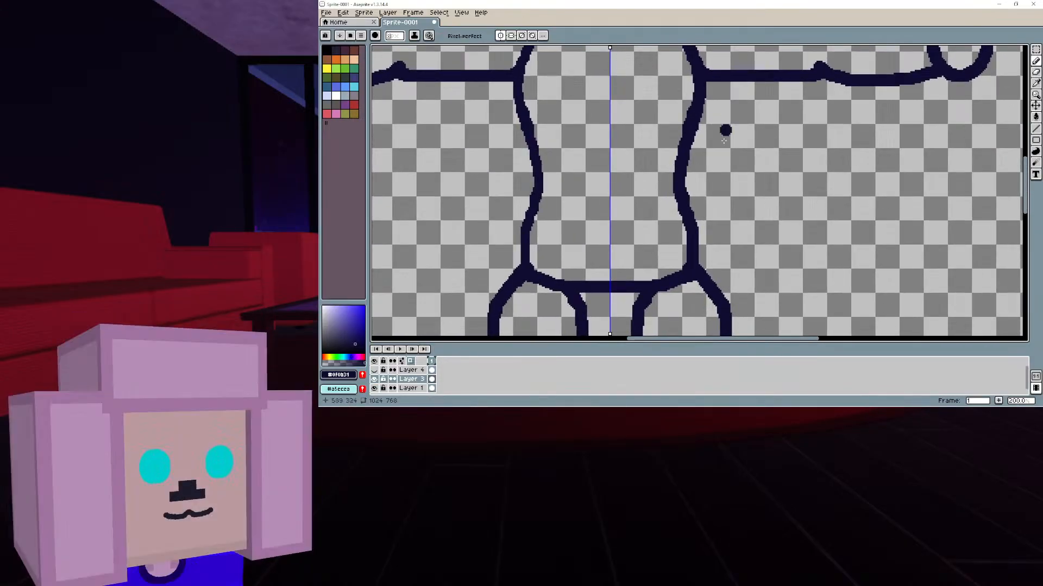
pyautogui.scroll(-1, 722, 146)
pyautogui.moveTo(731, 174); pyautogui.dragTo(737, 264, button='middle')
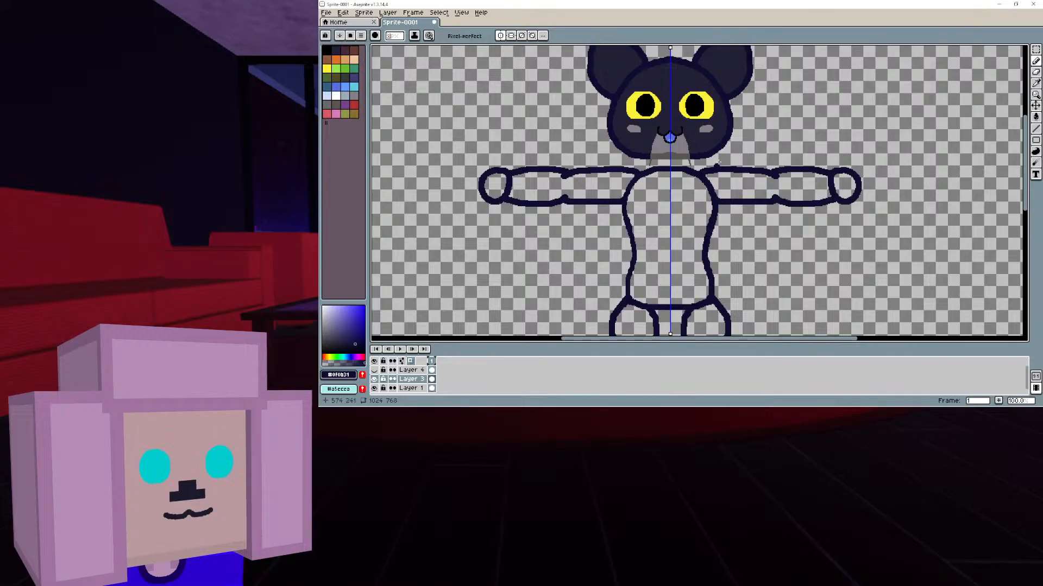
pyautogui.click(375, 370)
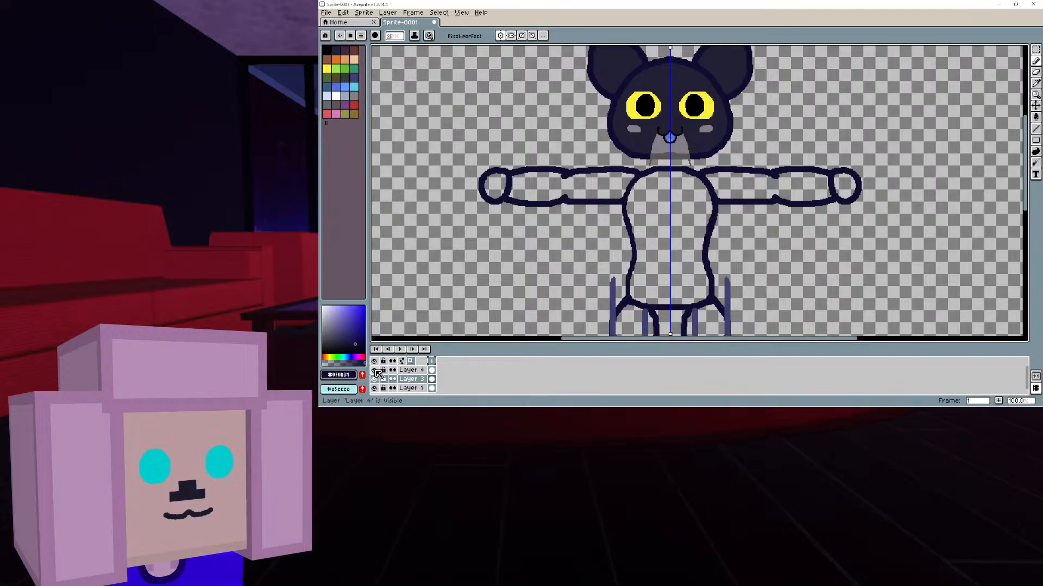
# Delete the rough sketch layer, Layer 4, and make Layer 1 the active layer
pyautogui.click(374, 371)
pyautogui.click(401, 370)
pyautogui.press('Delete')
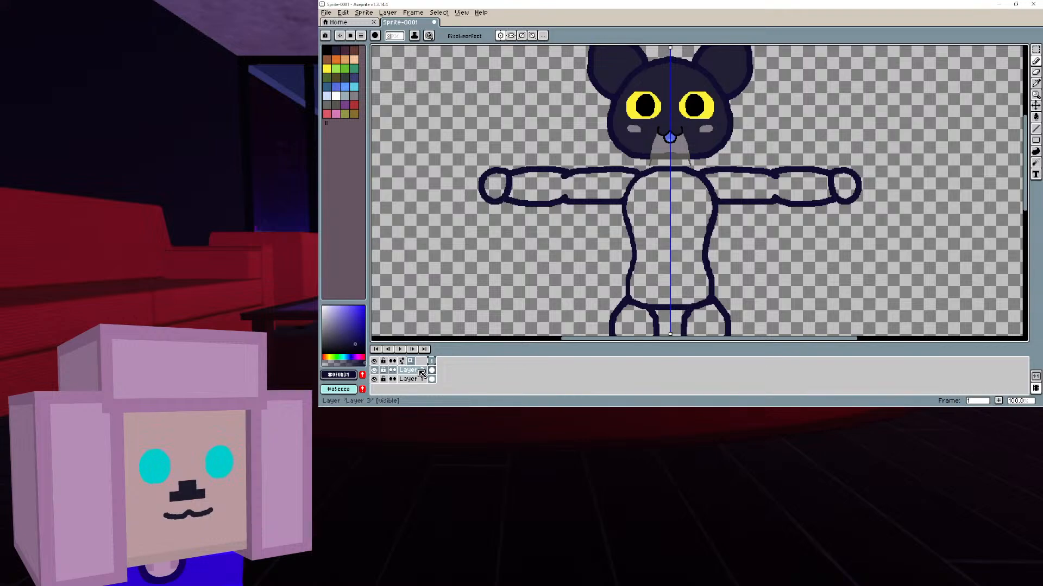
pyautogui.click(411, 380)
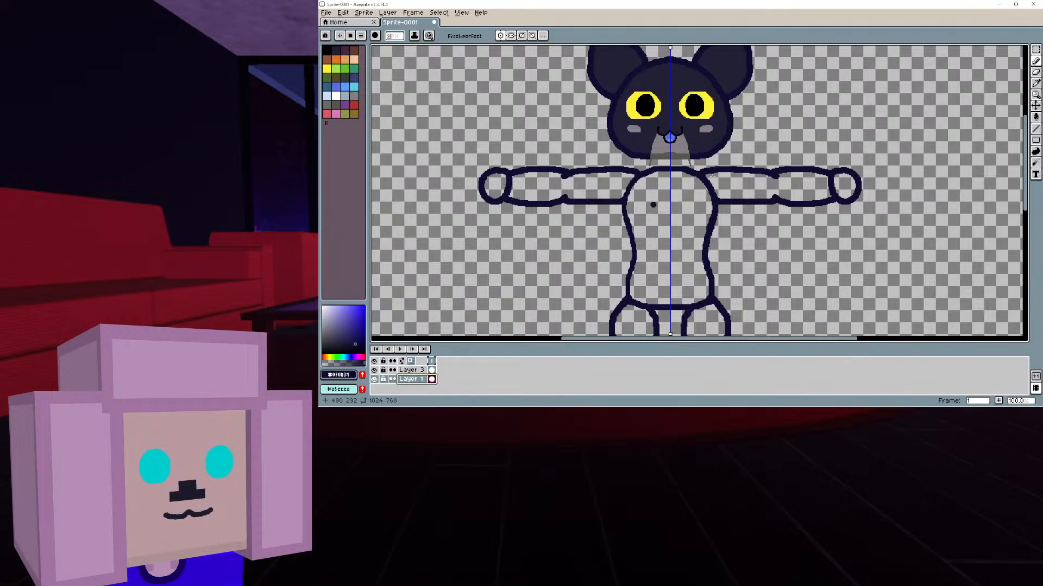
# Sample the dark grey of the neck edge and extend both neck side lines down to the shoulder outline
pyautogui.click(1035, 83)
pyautogui.scroll(2, 747, 153)
pyautogui.keyDown('shift'); pyautogui.hscroll(-3, 723, 160); pyautogui.keyUp('shift')
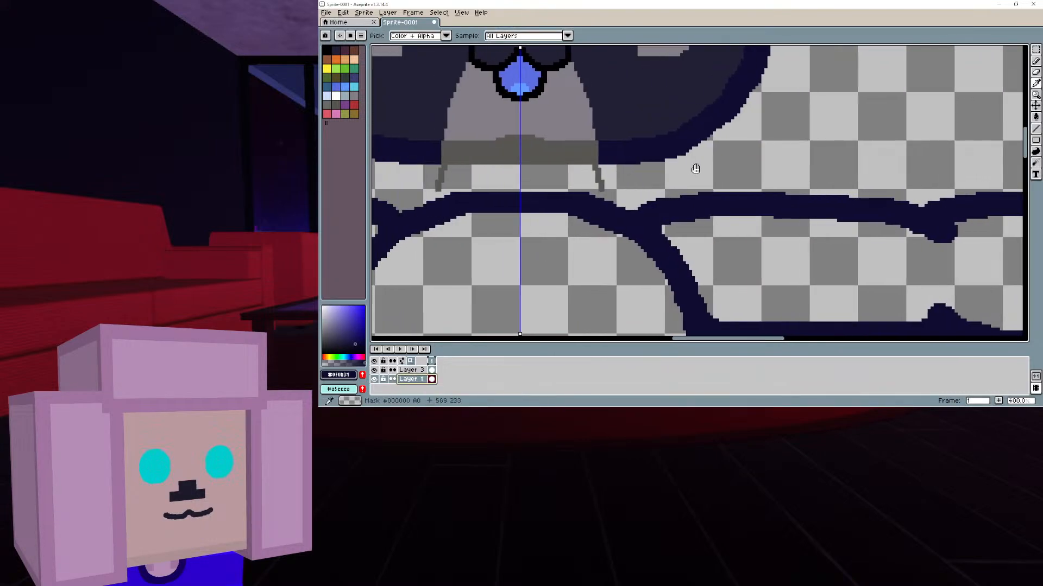
pyautogui.click(619, 178)
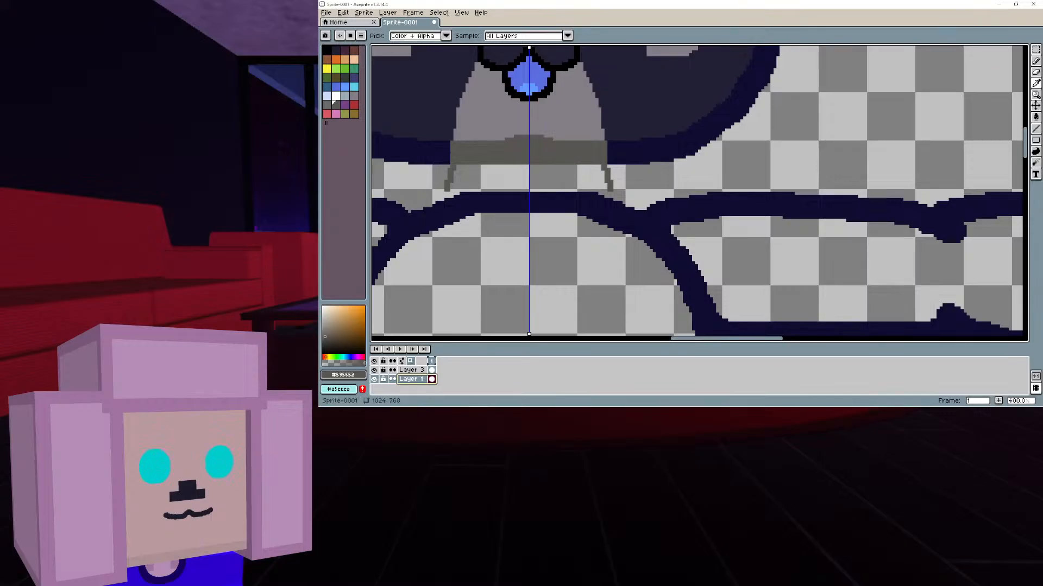
pyautogui.click(1035, 64)
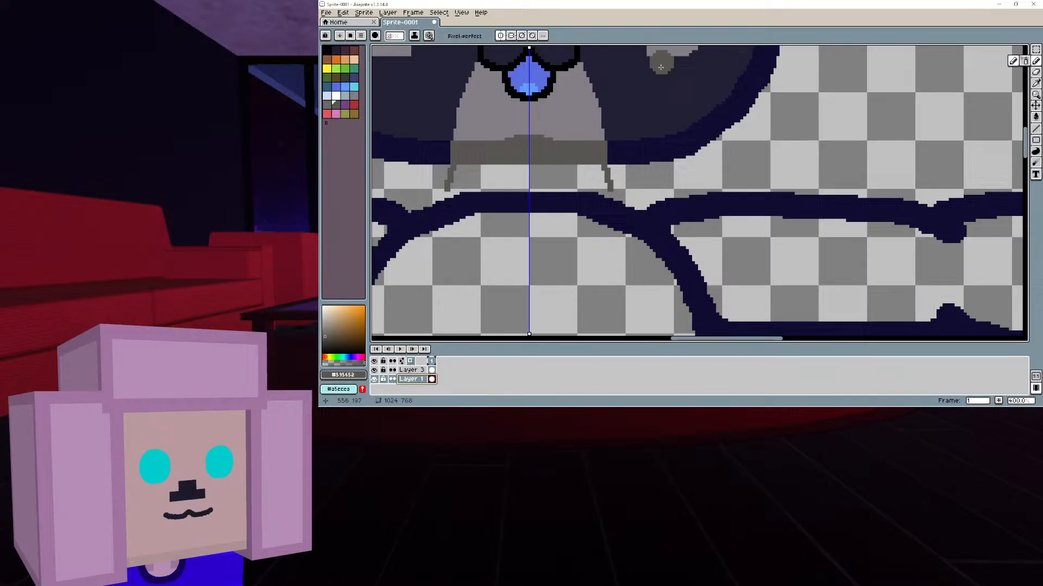
pyautogui.click(477, 88)
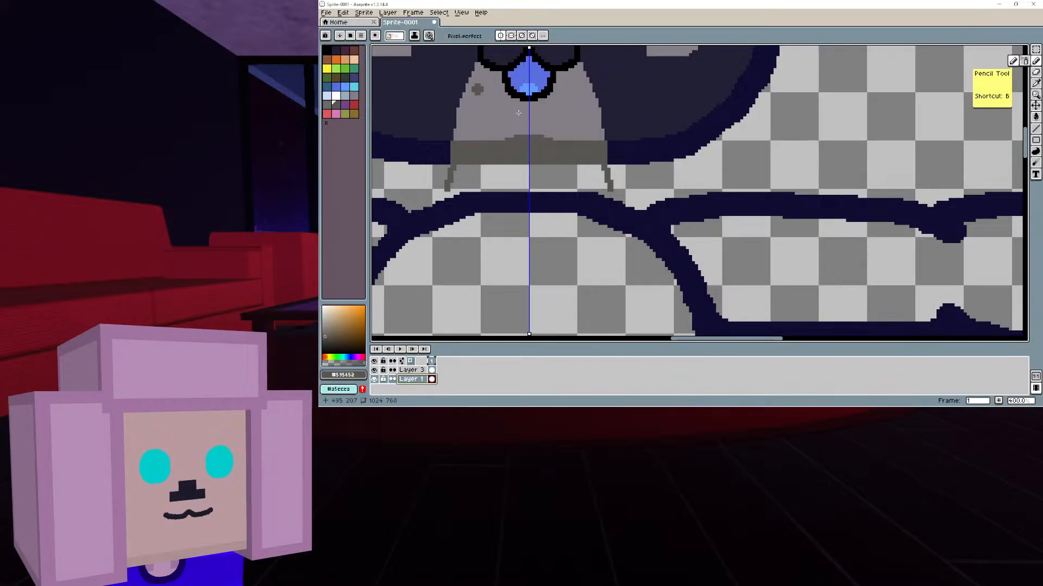
pyautogui.keyDown('shift'); pyautogui.moveTo(603, 167); pyautogui.dragTo(614, 212); pyautogui.keyUp('shift')
pyautogui.scroll(-2, 614, 211)
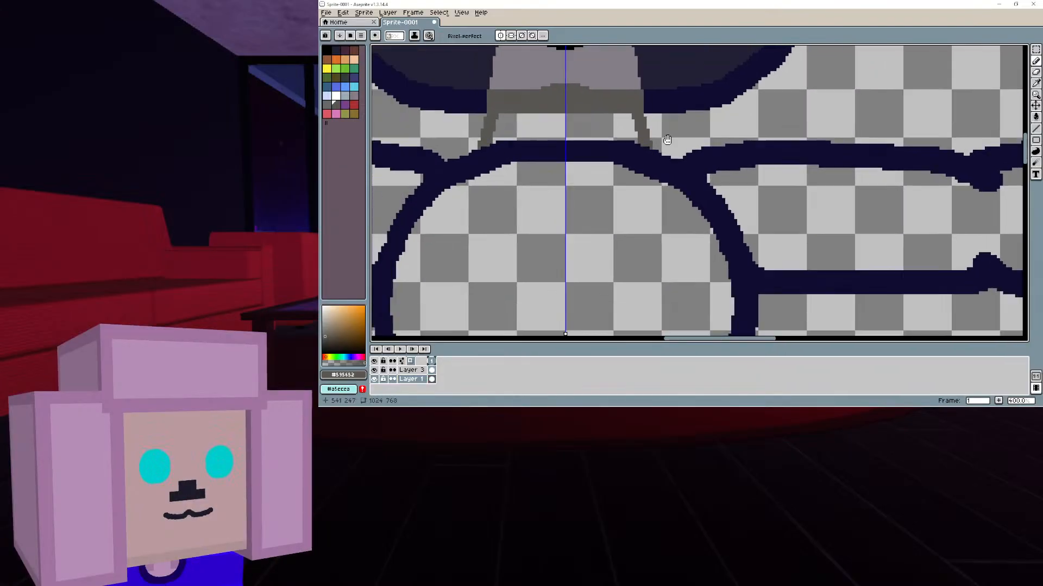
# Sample the chin's light grey #847e87, try a bucket fill in the gap below the neck shadow, and undo it
pyautogui.moveTo(757, 70); pyautogui.dragTo(690, 72, button='middle')
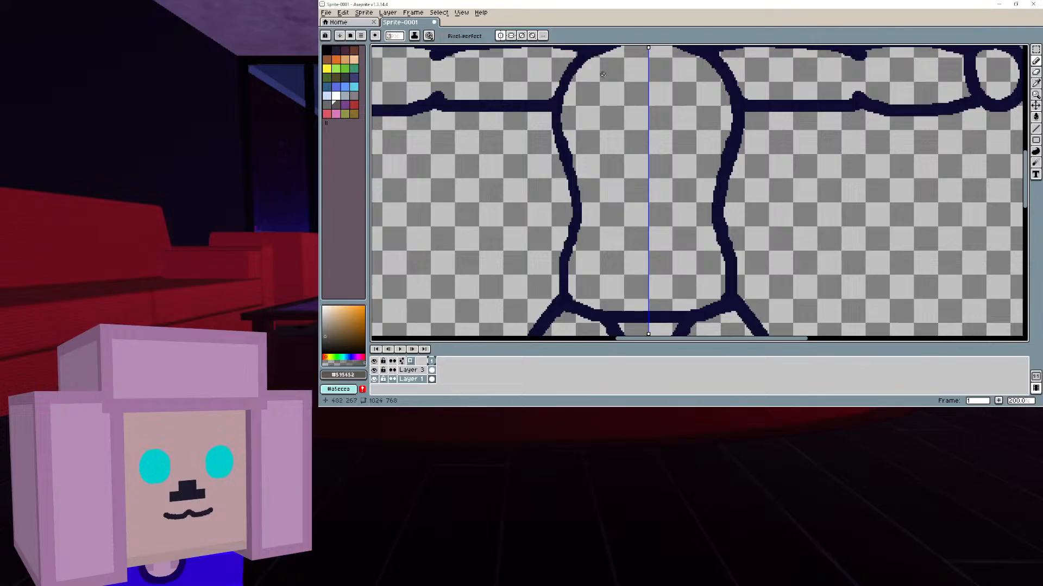
pyautogui.moveTo(669, 81); pyautogui.dragTo(678, 236, button='middle')
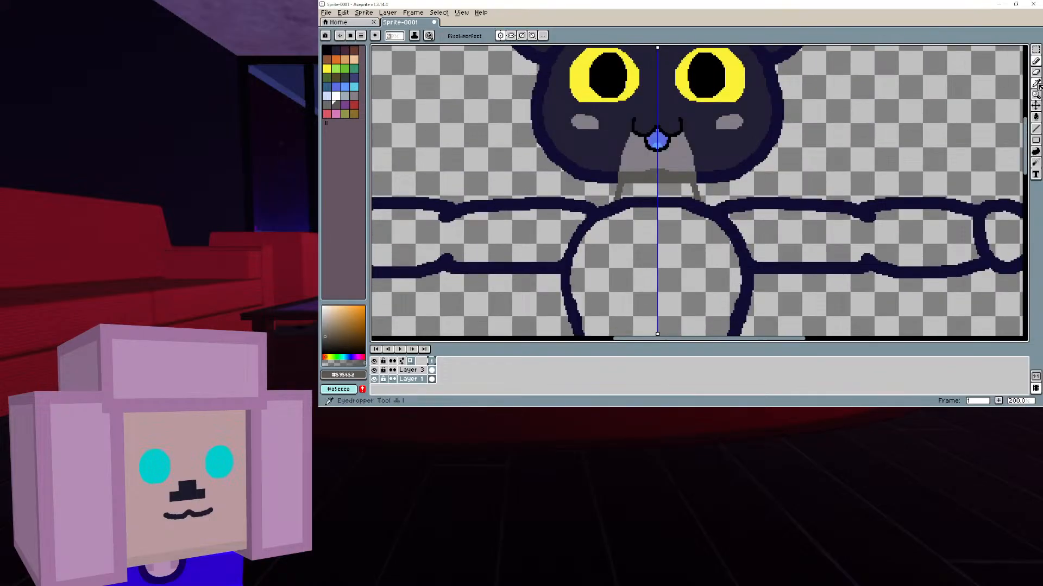
pyautogui.click(1035, 84)
pyautogui.click(659, 157)
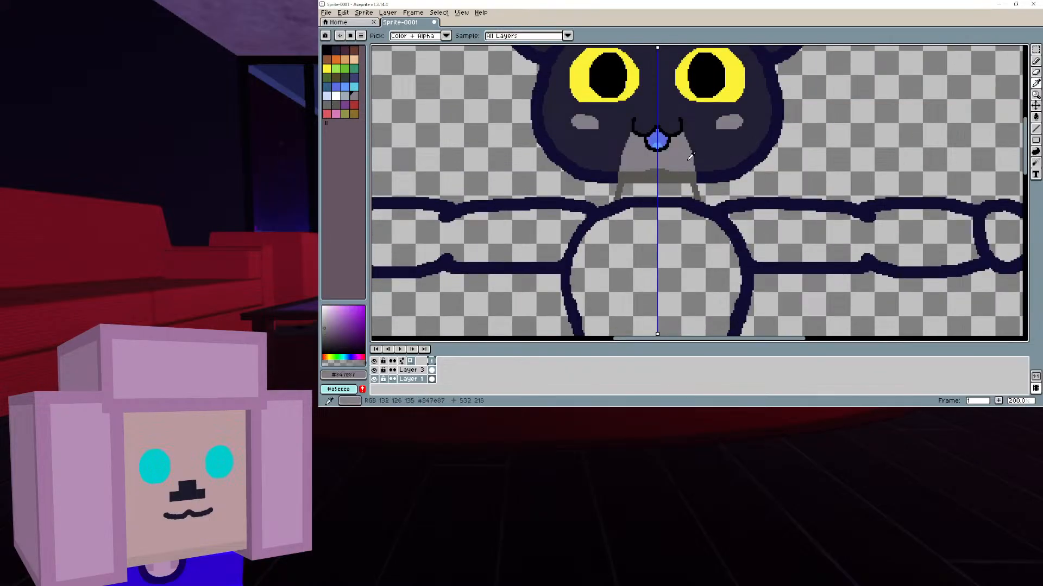
pyautogui.click(1035, 117)
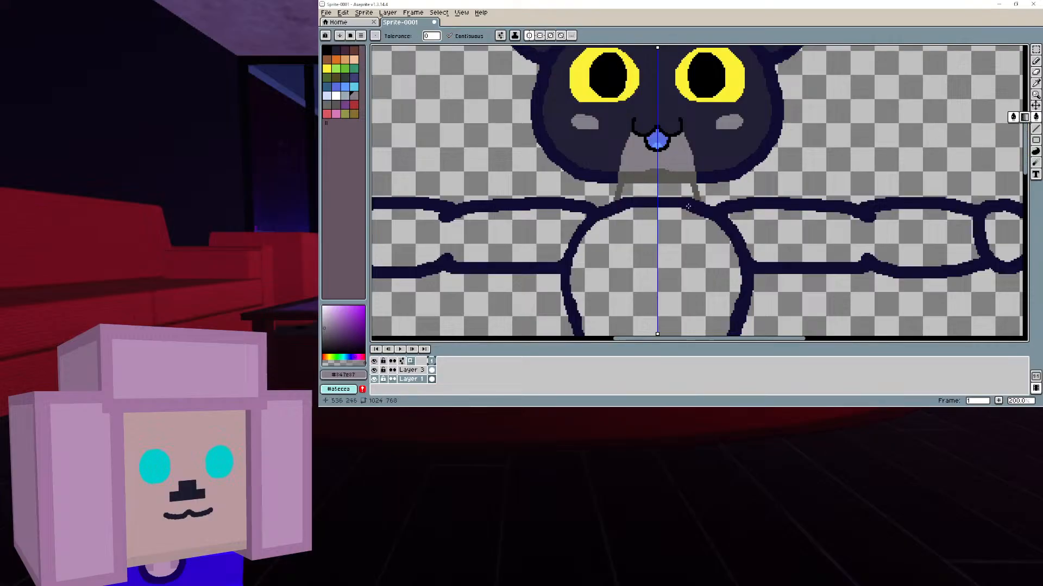
pyautogui.click(668, 193)
pyautogui.hotkey('ctrl', 'z')
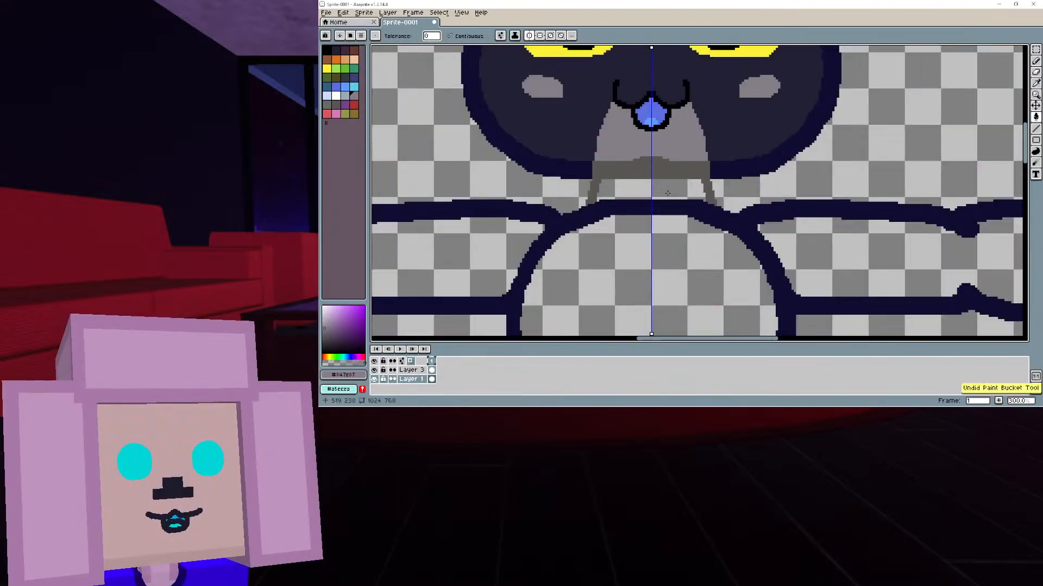
# Draw a light grey line along the base of the neck and fill the enclosed neck area with the same grey
pyautogui.press('b')
pyautogui.scroll(2, 668, 194)
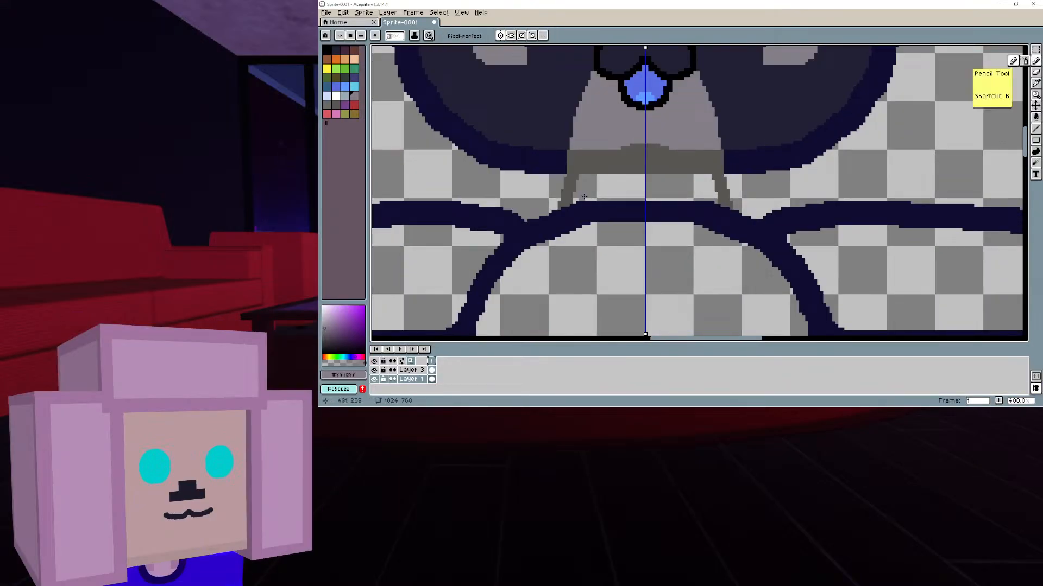
pyautogui.keyDown('shift'); pyautogui.moveTo(579, 203); pyautogui.dragTo(667, 202); pyautogui.keyUp('shift')
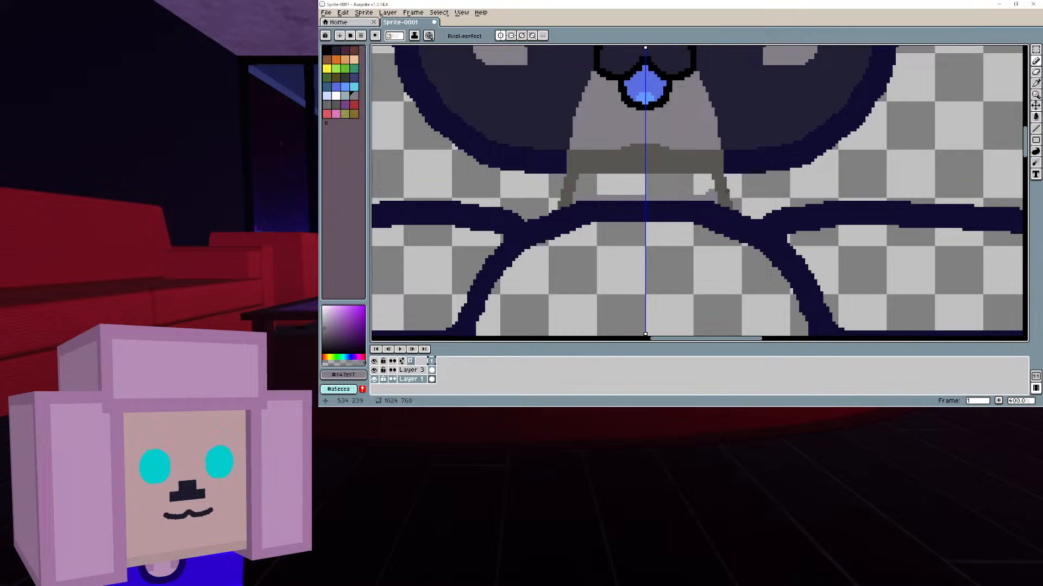
pyautogui.click(1036, 117)
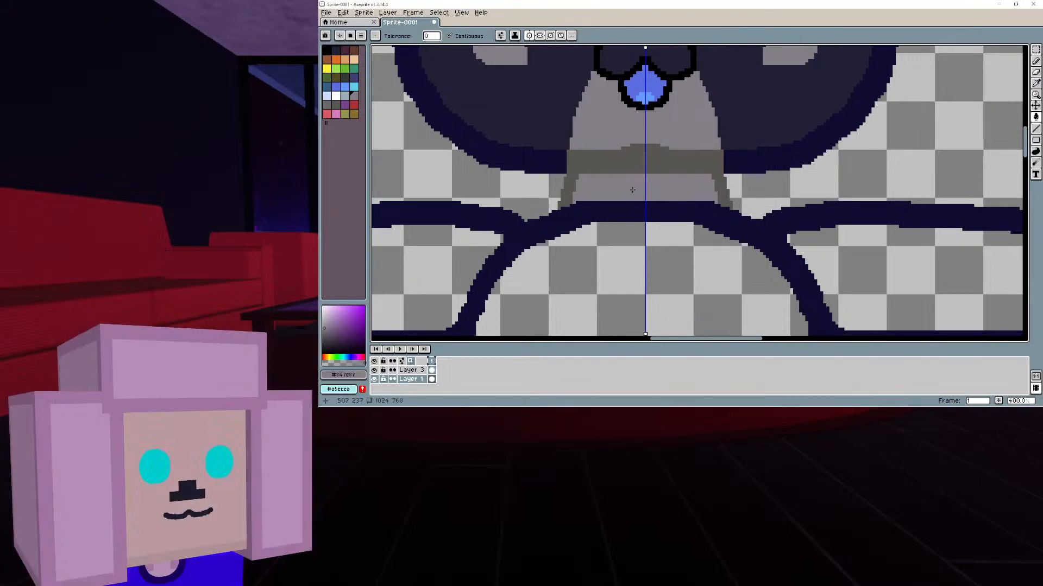
# Outline a light grey belly patch with the Pencil, running down both sides of the torso and curving together just above the hips
pyautogui.moveTo(633, 198); pyautogui.dragTo(629, 90, button='middle')
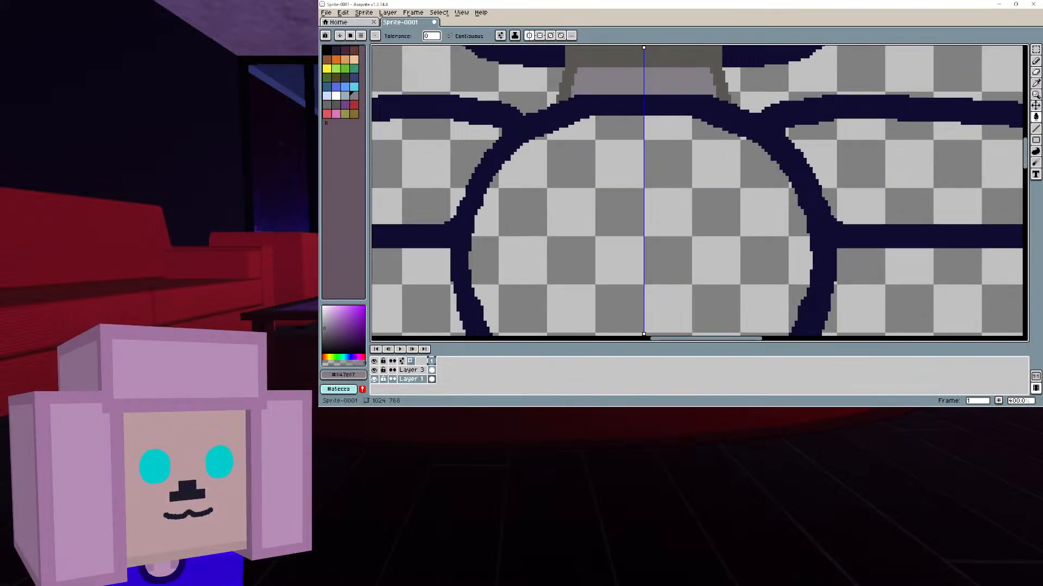
pyautogui.moveTo(721, 199); pyautogui.dragTo(762, 149, button='middle')
pyautogui.scroll(-1, 773, 164)
pyautogui.click(1034, 61)
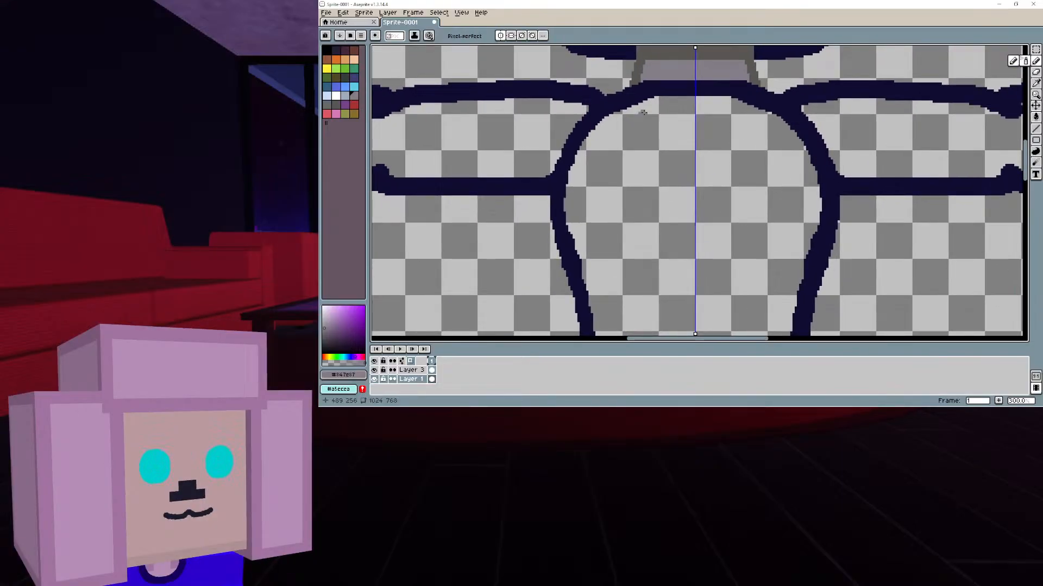
pyautogui.moveTo(641, 98); pyautogui.dragTo(627, 301)
pyautogui.moveTo(635, 272)
pyautogui.mouseDown(button='middle')
pyautogui.moveTo(619, 158)
pyautogui.moveTo(645, 102)
pyautogui.mouseUp(button='middle')
pyautogui.moveTo(636, 108)
pyautogui.mouseDown()
pyautogui.moveTo(604, 201)
pyautogui.moveTo(619, 279)
pyautogui.mouseUp()
pyautogui.moveTo(670, 316); pyautogui.dragTo(700, 317)
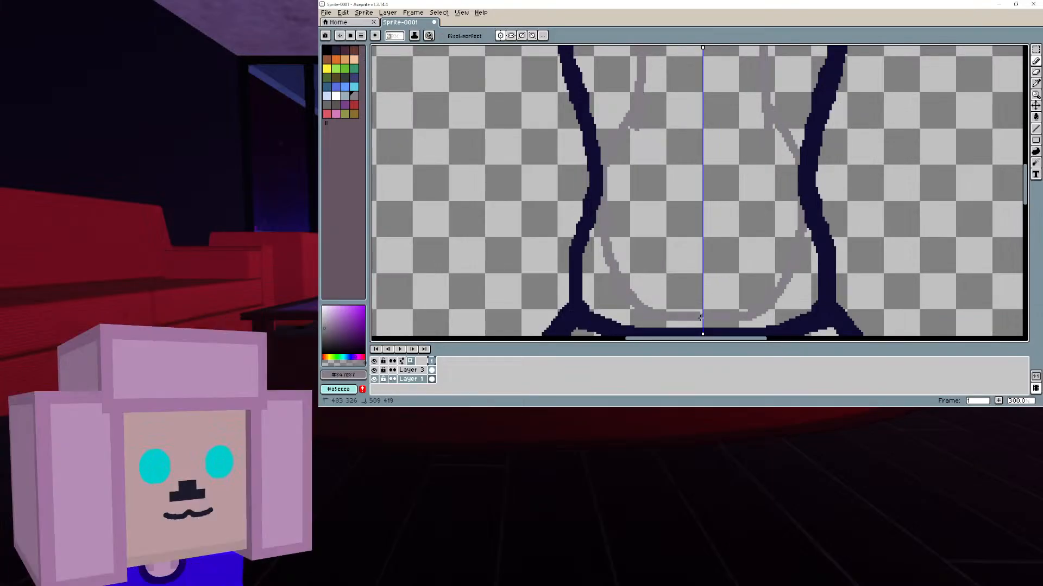
pyautogui.scroll(1, 720, 301)
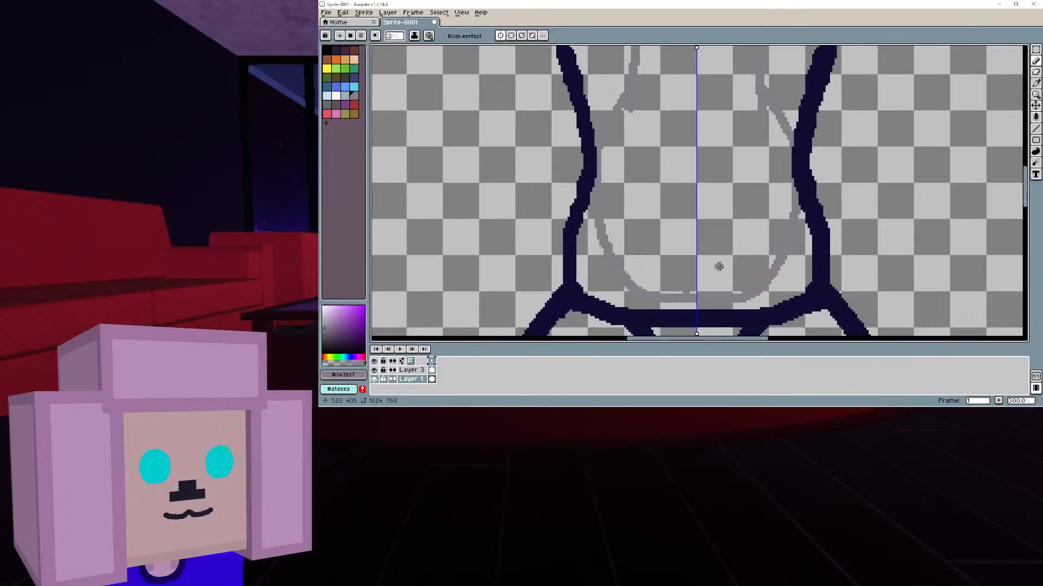
# Add the belly patch's upper edge beneath the neckline and draw wider side lines down the chest in light grey
pyautogui.scroll(1, 717, 267)
pyautogui.scroll(5, 715, 267)
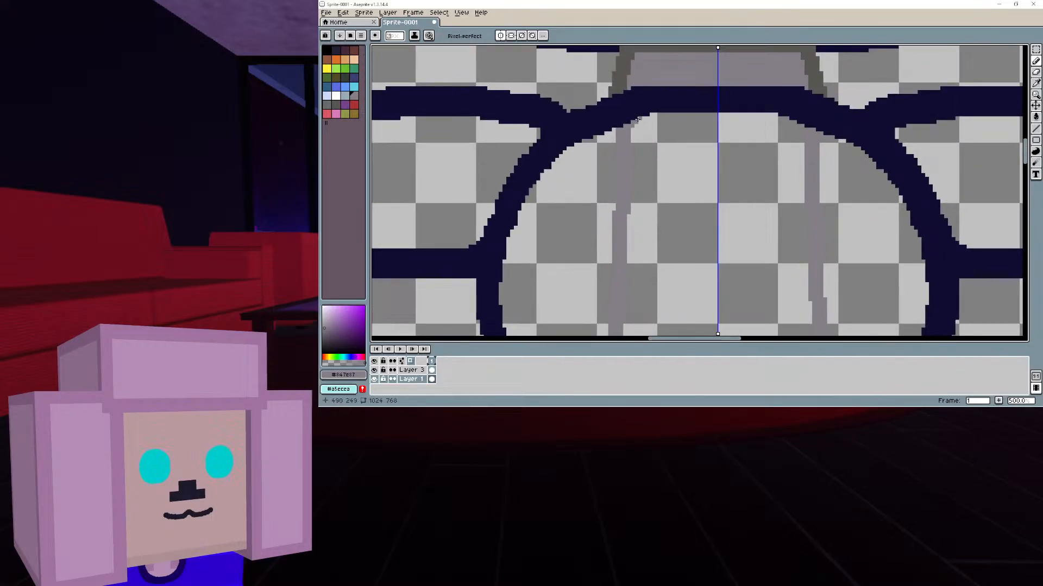
pyautogui.click(718, 114)
pyautogui.scroll(-1, 721, 123)
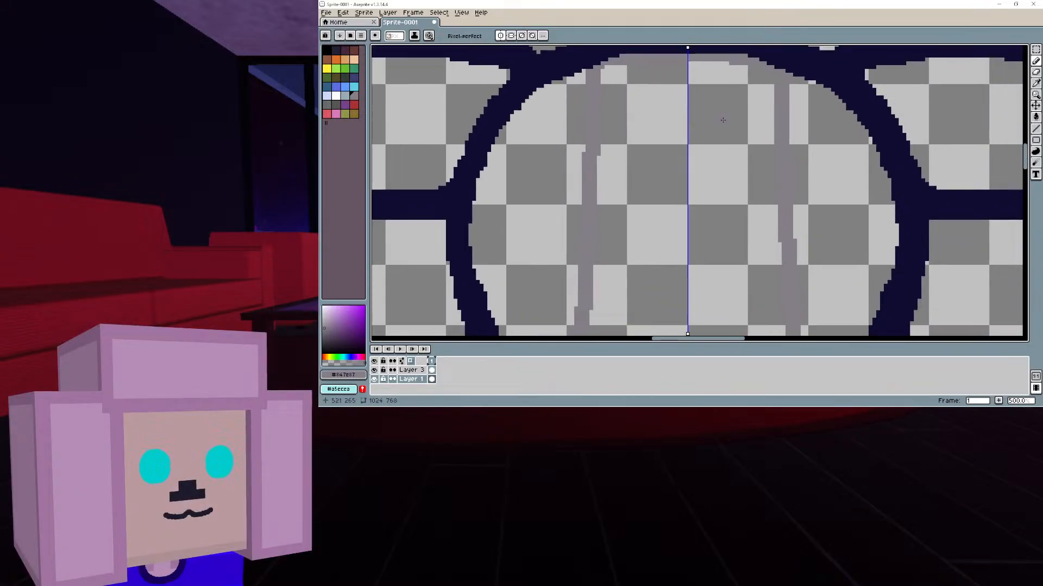
pyautogui.scroll(-1, 723, 120)
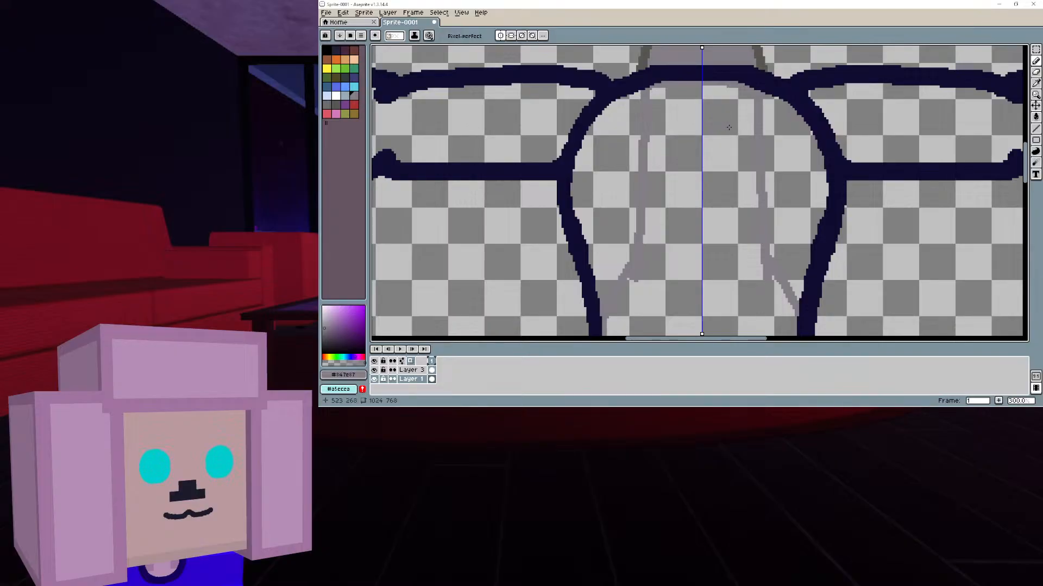
pyautogui.moveTo(762, 89); pyautogui.dragTo(778, 126)
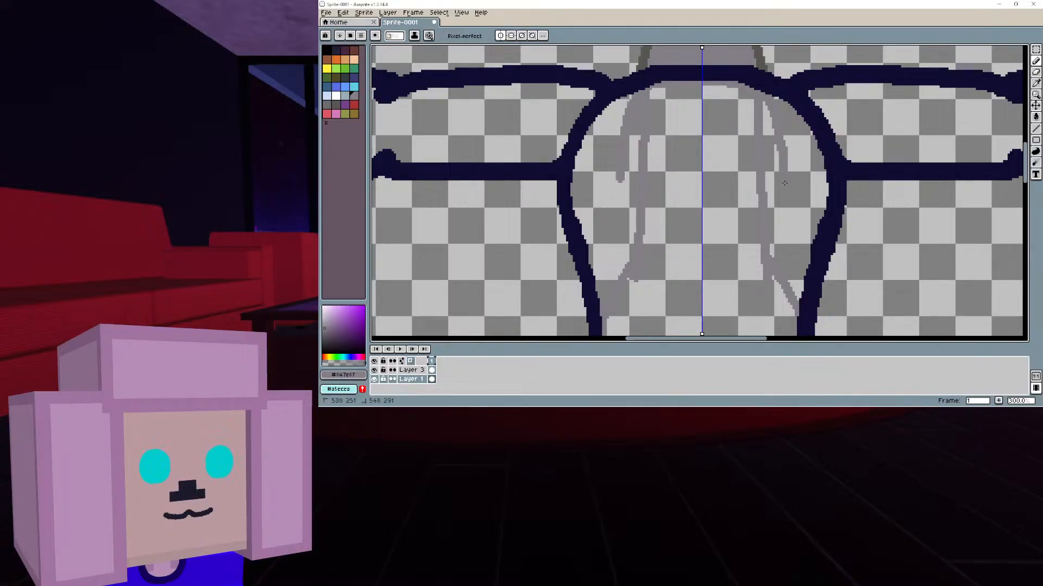
pyautogui.moveTo(784, 183); pyautogui.dragTo(782, 242)
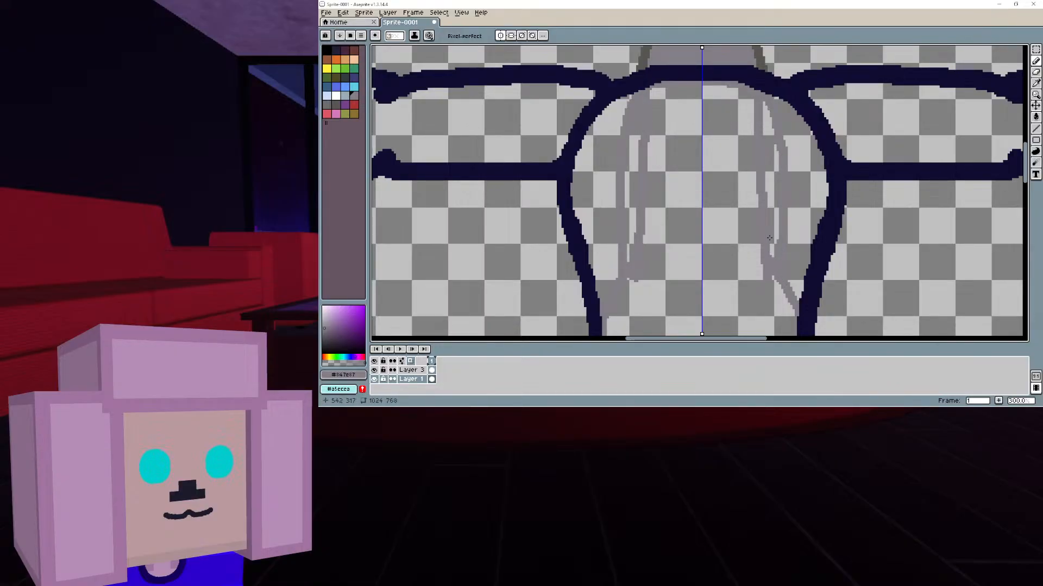
# Fill the side strips and the centre of the belly patch with light grey
pyautogui.click(1036, 117)
pyautogui.click(769, 166)
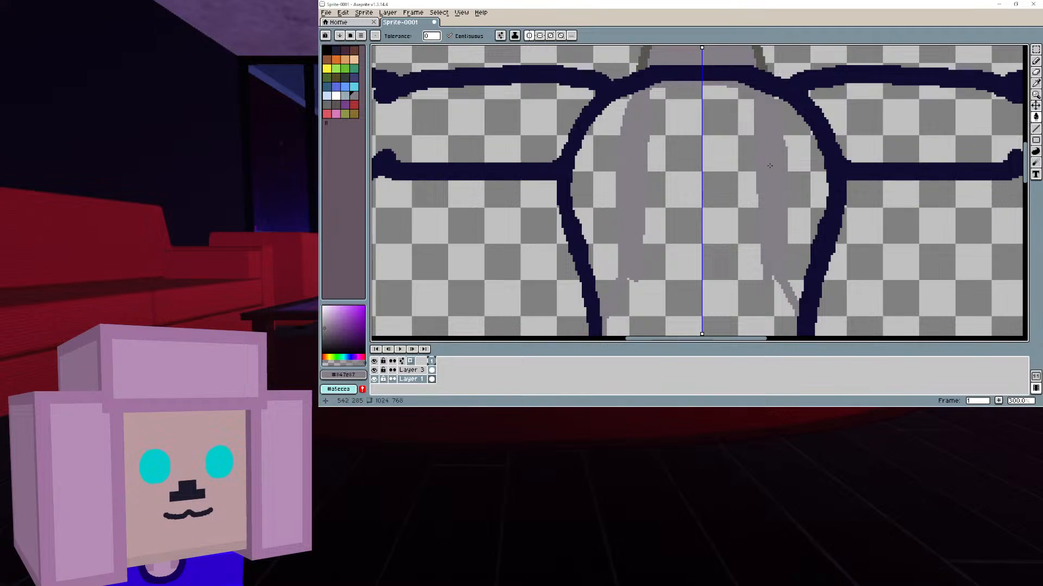
pyautogui.click(692, 193)
pyautogui.moveTo(698, 218)
pyautogui.mouseDown(button='middle')
pyautogui.moveTo(664, 78)
pyautogui.moveTo(682, 230)
pyautogui.mouseUp(button='middle')
# Choose dark #222034 and pencil along the inner edge of the torso outline from the shoulder down towards the waist
pyautogui.scroll(-1, 669, 103)
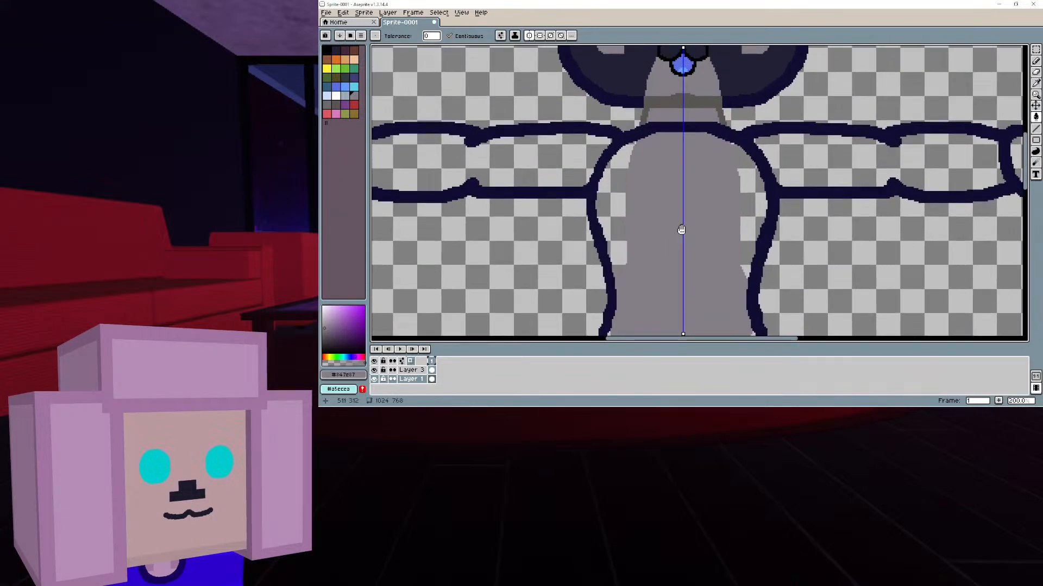
pyautogui.click(335, 50)
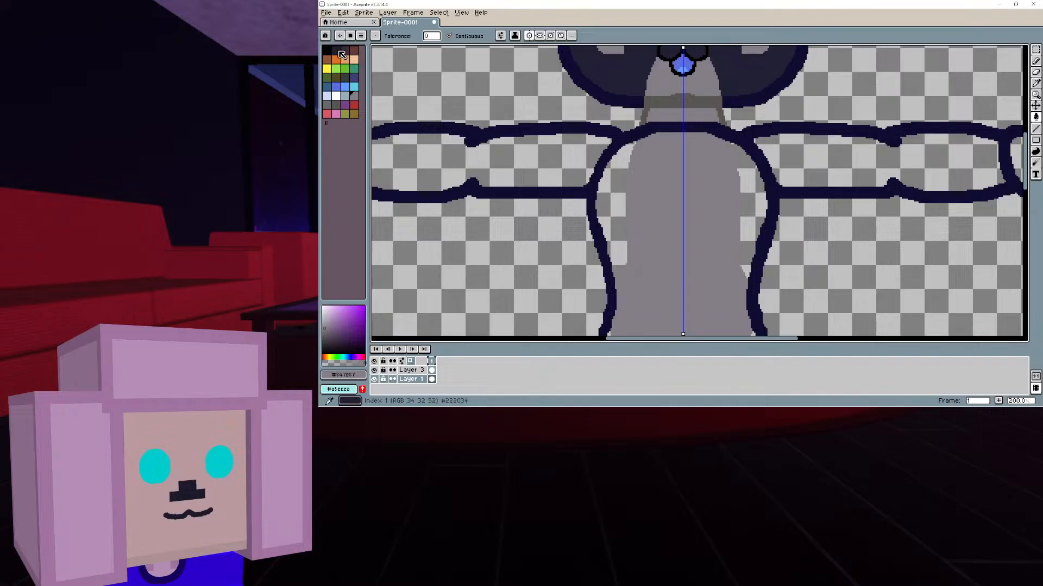
pyautogui.moveTo(780, 145); pyautogui.dragTo(807, 317, button='middle')
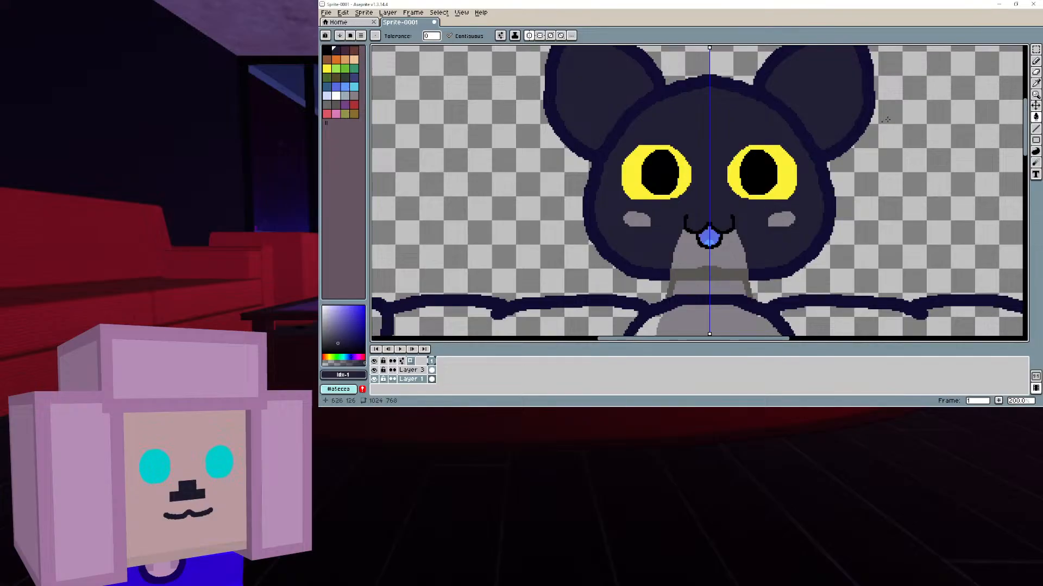
pyautogui.click(1035, 83)
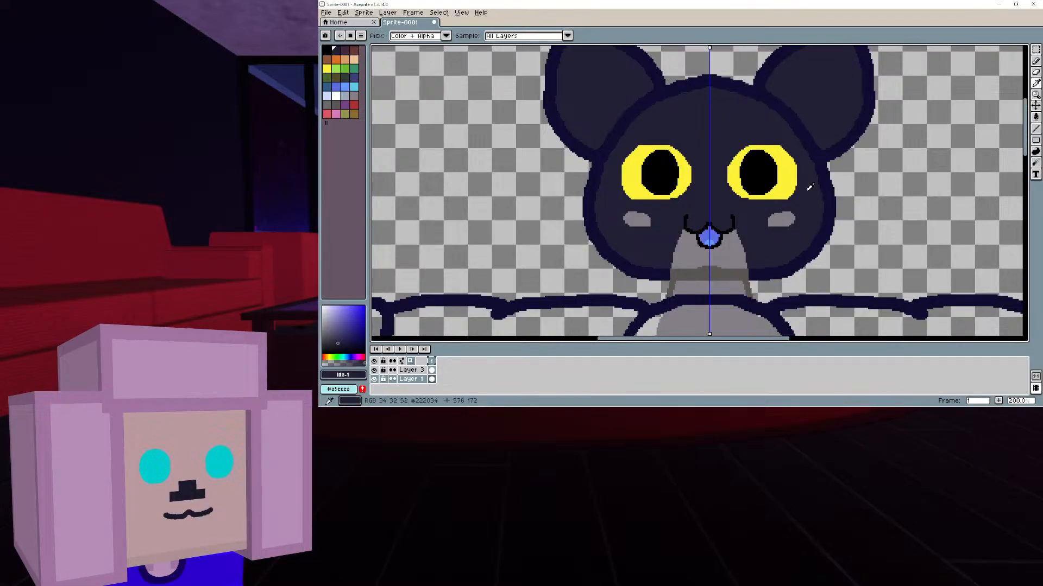
pyautogui.moveTo(809, 187); pyautogui.dragTo(787, 66, button='middle')
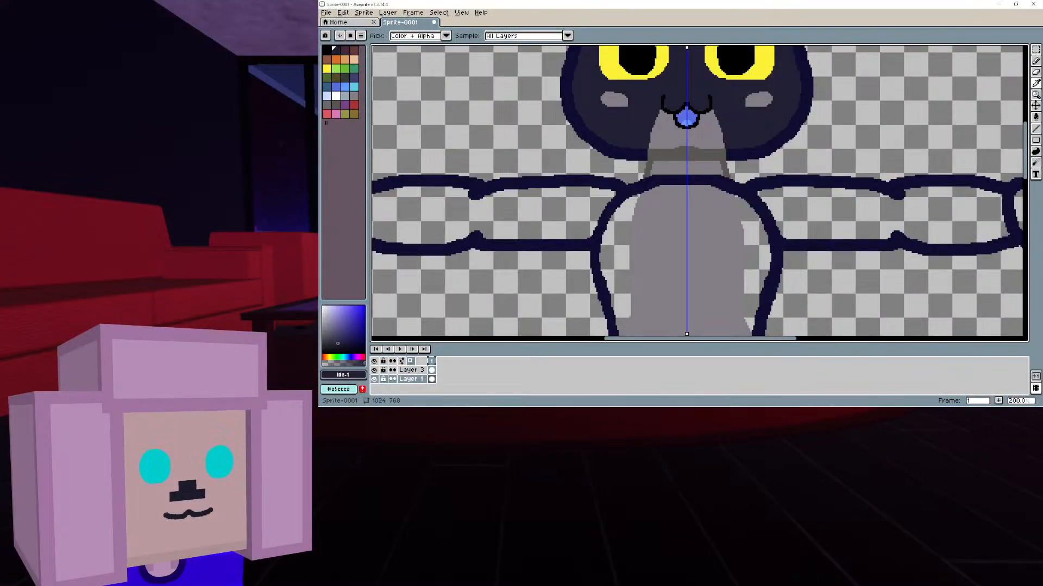
pyautogui.moveTo(689, 252); pyautogui.dragTo(639, 164, button='middle')
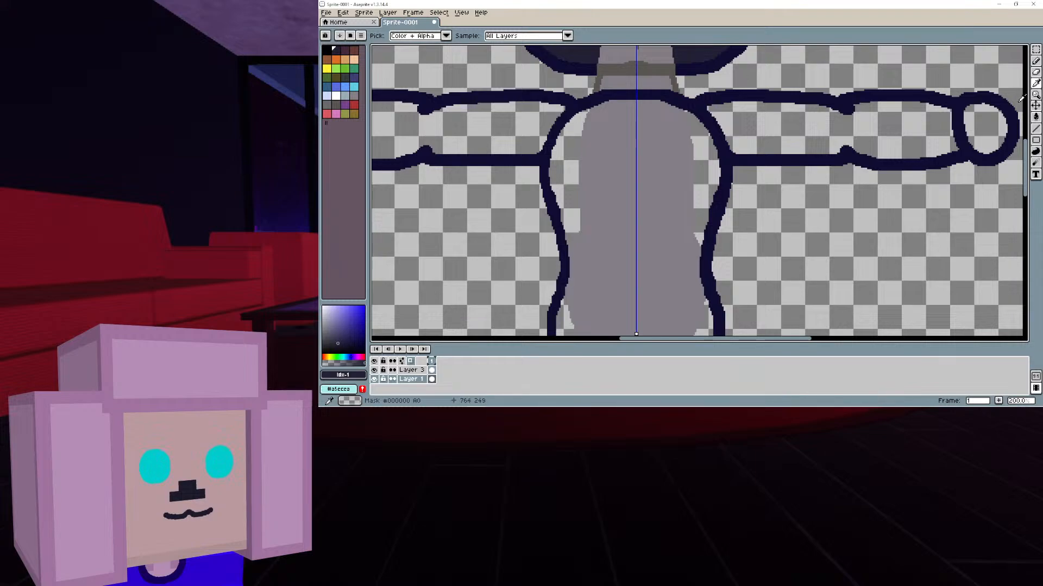
pyautogui.click(1037, 63)
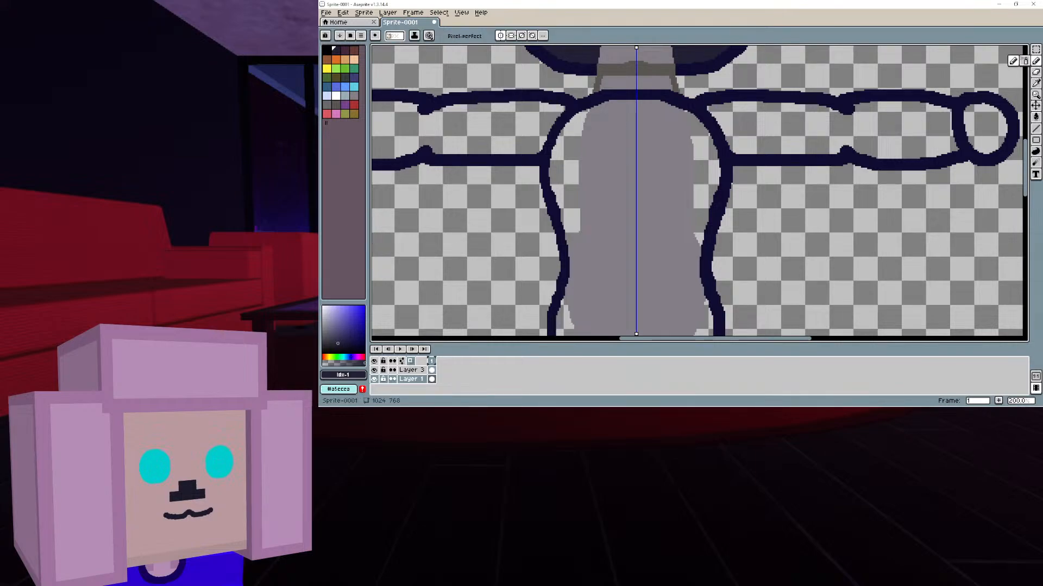
pyautogui.scroll(4, 708, 163)
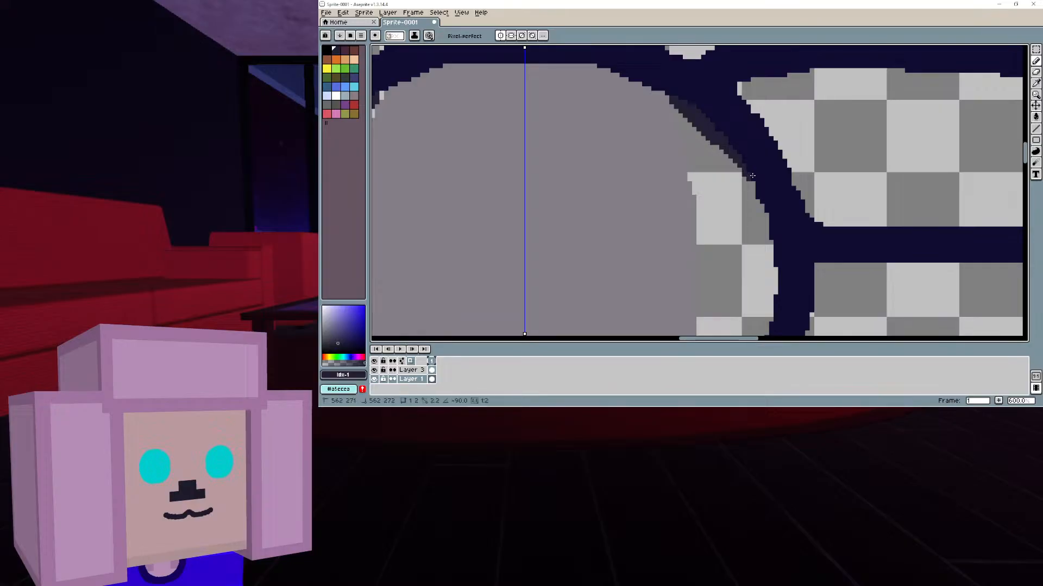
pyautogui.moveTo(752, 175); pyautogui.dragTo(782, 286)
pyautogui.scroll(-5, 782, 288)
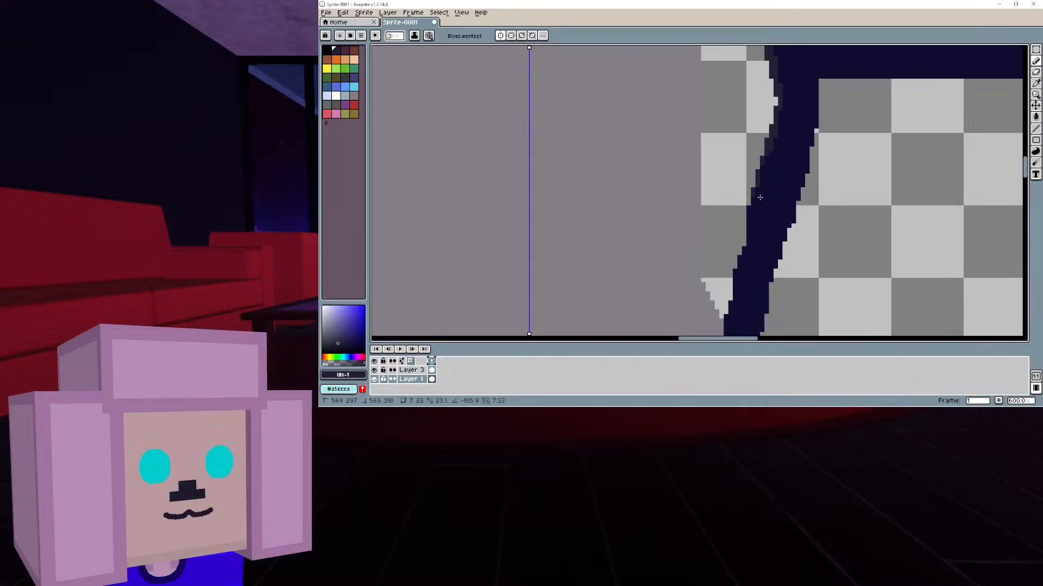
pyautogui.keyDown('shift'); pyautogui.click(760, 198); pyautogui.keyUp('shift')
pyautogui.keyDown('shift'); pyautogui.click(744, 249); pyautogui.keyUp('shift')
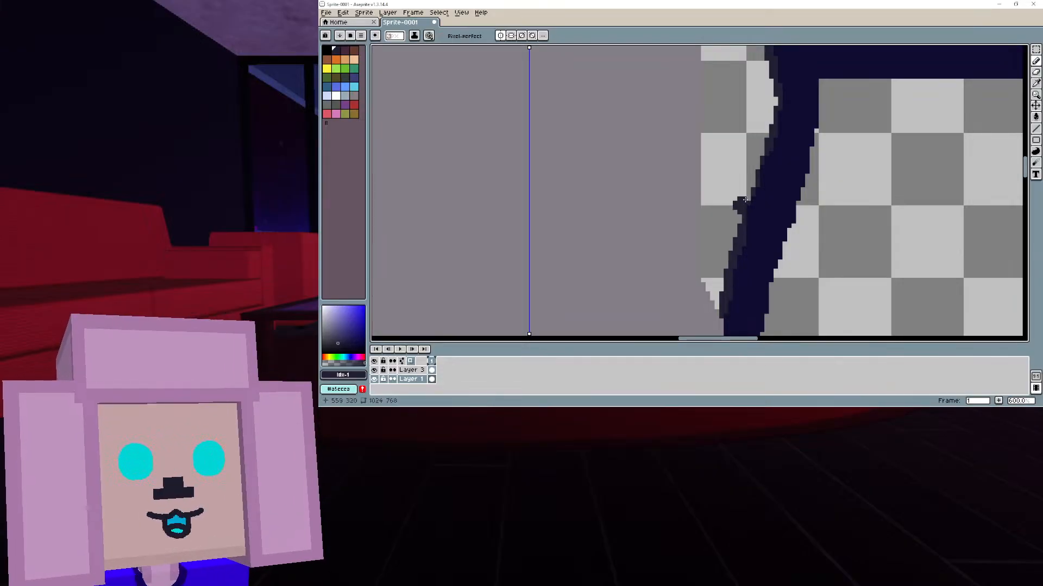
# Line the inside of the lower torso outline on Layer 1 with mirrored dark strokes, from the waist down the hips and across the base
pyautogui.moveTo(730, 314); pyautogui.dragTo(677, 76, button='middle')
pyautogui.moveTo(736, 103); pyautogui.dragTo(709, 56, button='middle')
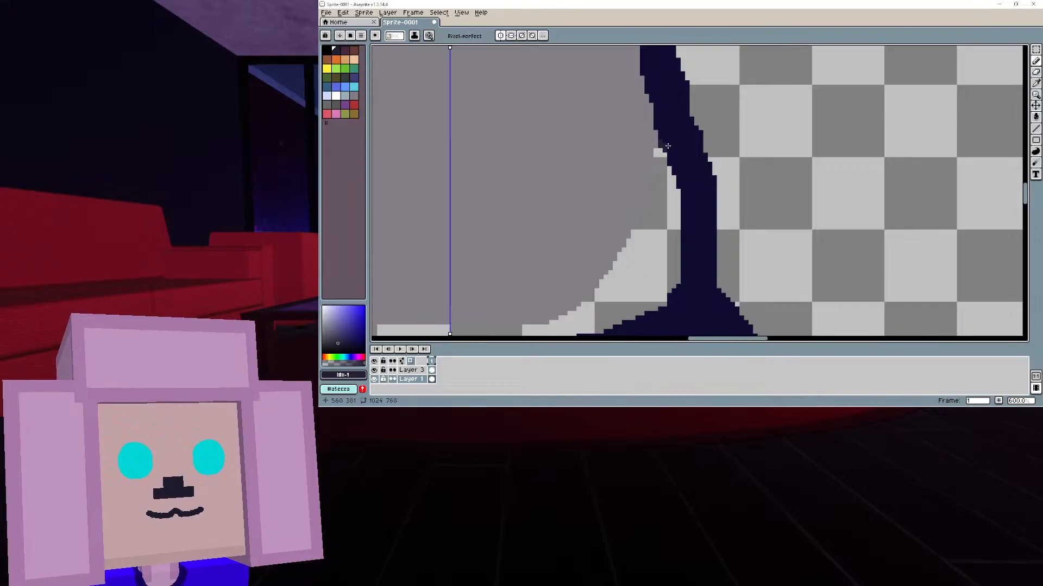
pyautogui.keyDown('shift'); pyautogui.click(675, 281); pyautogui.keyUp('shift')
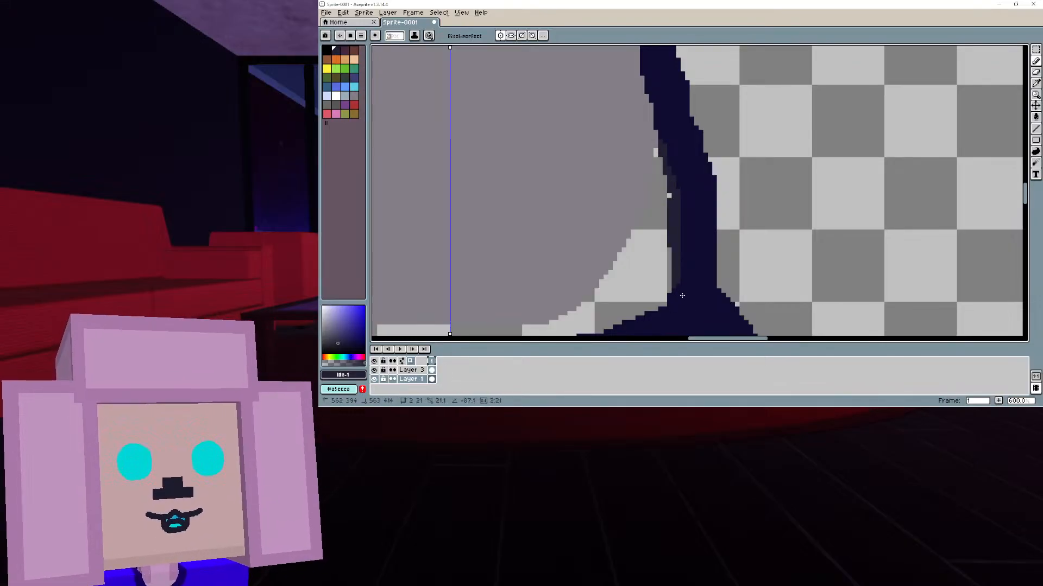
pyautogui.moveTo(680, 295); pyautogui.dragTo(719, 162, button='middle')
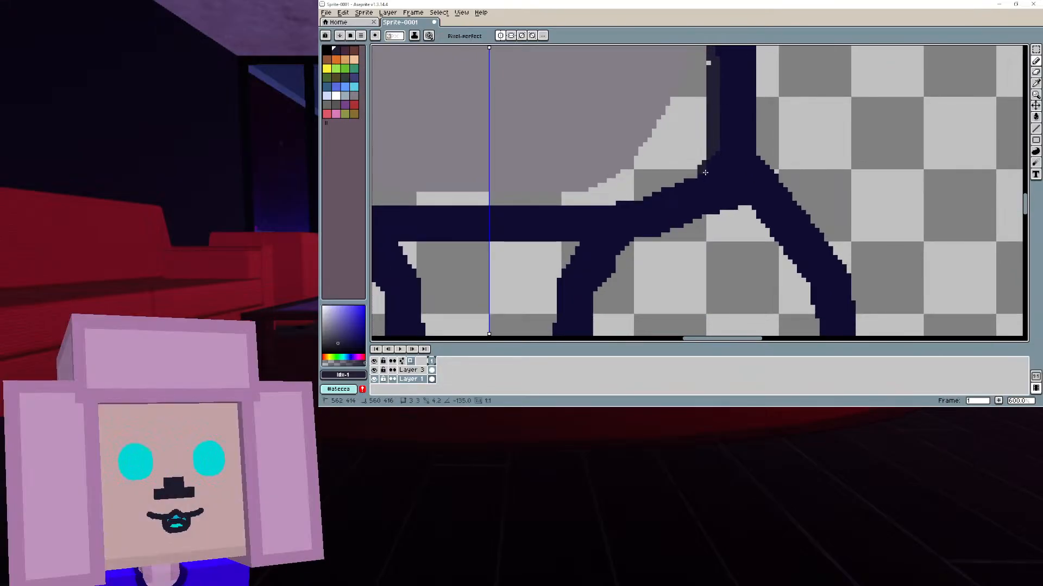
pyautogui.keyDown('shift'); pyautogui.click(612, 206); pyautogui.keyUp('shift')
pyautogui.moveTo(412, 215); pyautogui.dragTo(534, 201, button='middle')
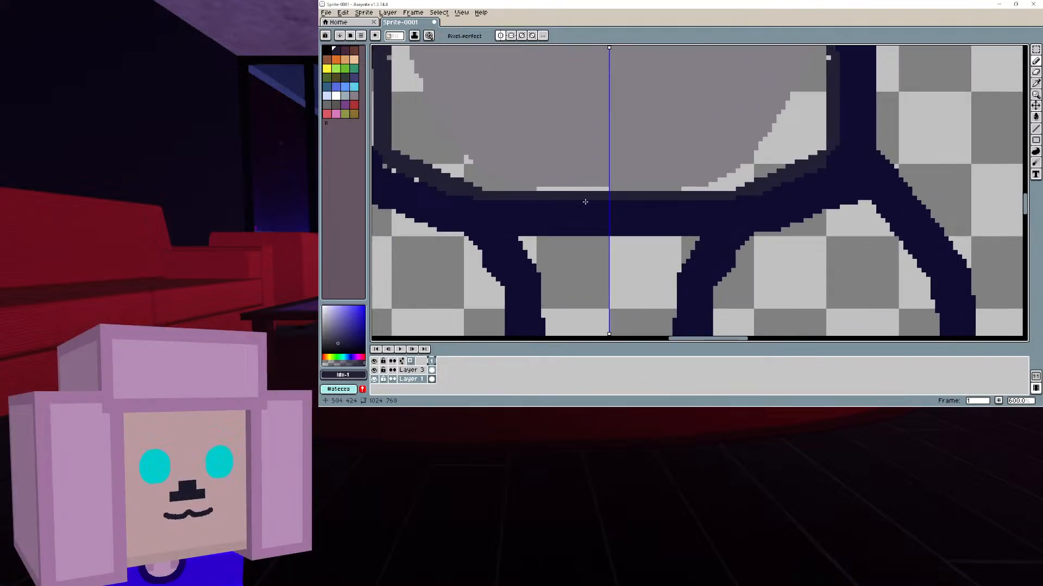
# Continue the dark lining along the inner edge of the upper torso outline, from the waist up past the arms to the shoulders
pyautogui.moveTo(818, 146); pyautogui.dragTo(812, 259, button='middle')
pyautogui.scroll(-2, 814, 236)
pyautogui.scroll(-1, 815, 179)
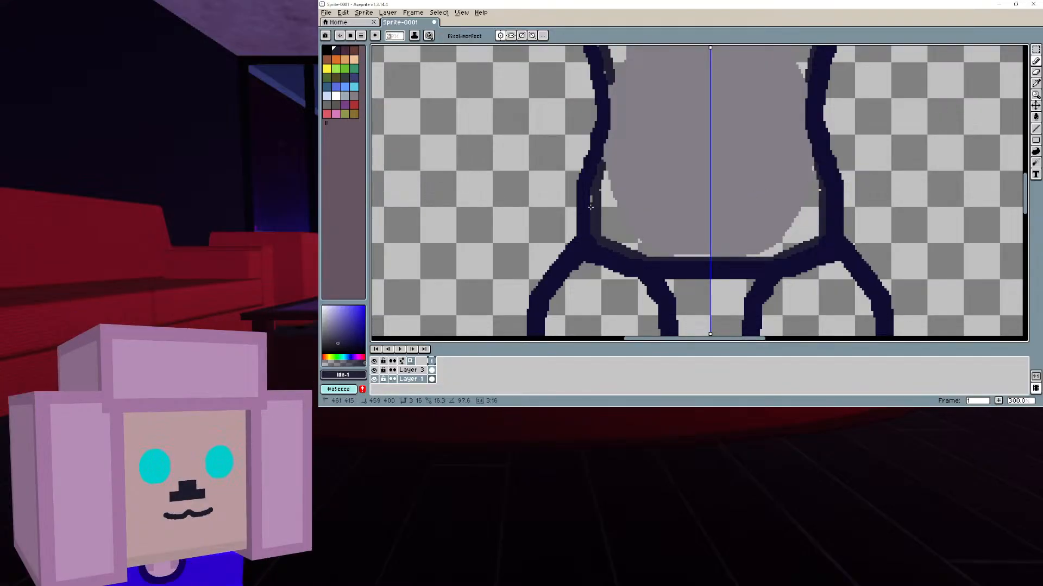
pyautogui.moveTo(617, 140); pyautogui.dragTo(667, 292, button='middle')
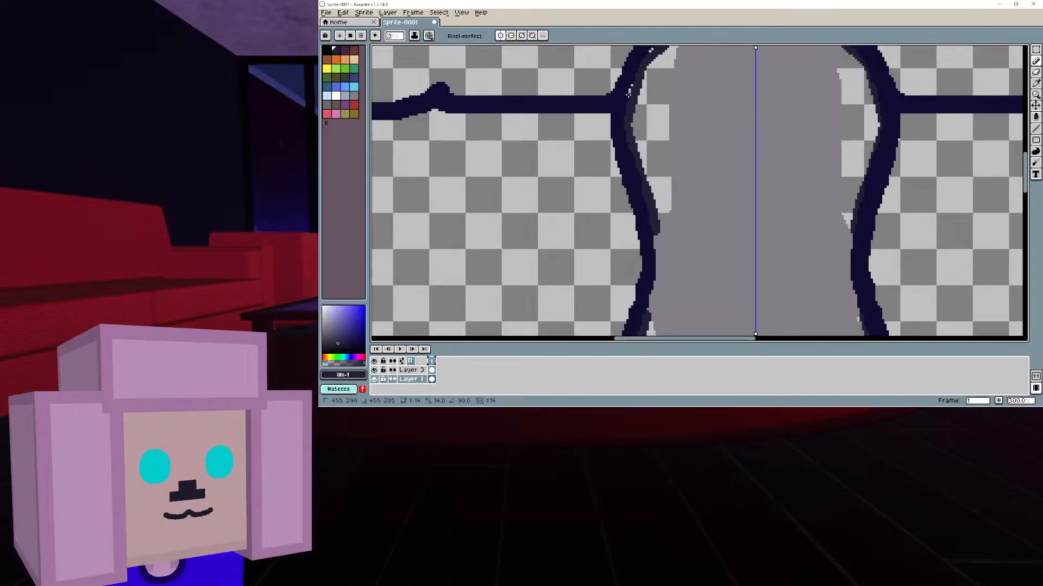
pyautogui.moveTo(634, 83); pyautogui.dragTo(630, 175, button='middle')
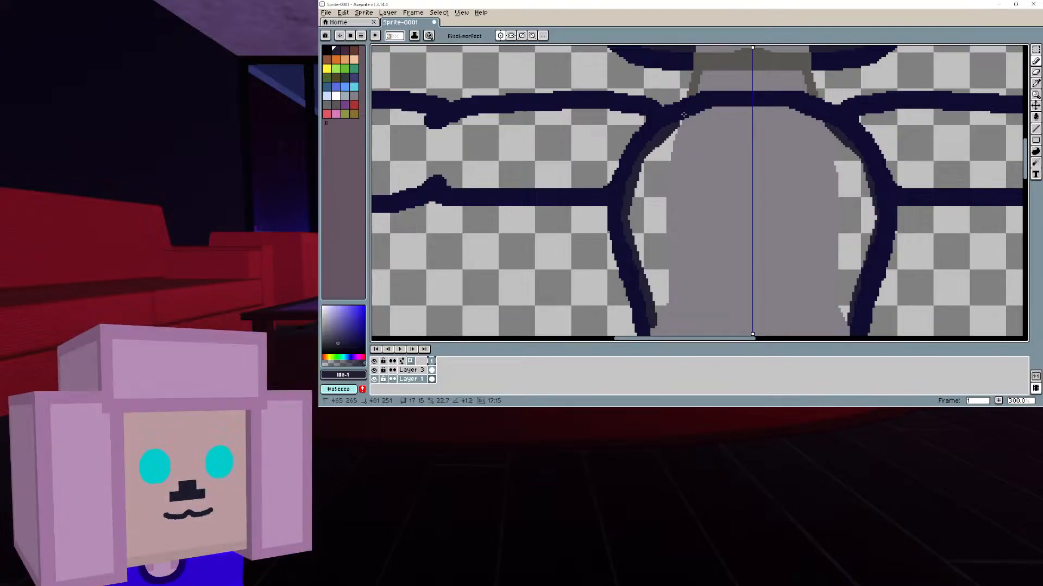
pyautogui.scroll(5, 683, 117)
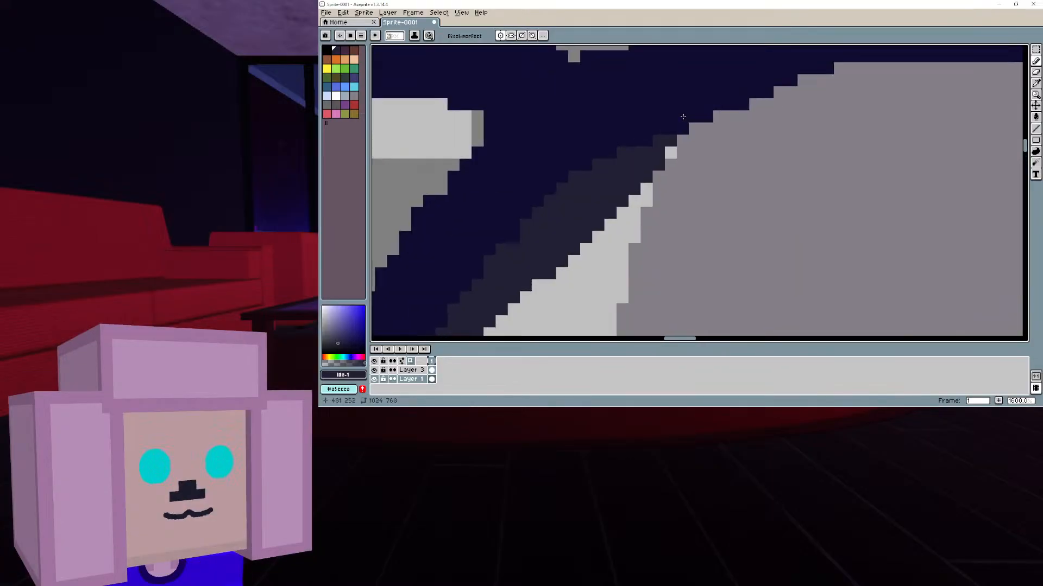
pyautogui.scroll(-4, 662, 153)
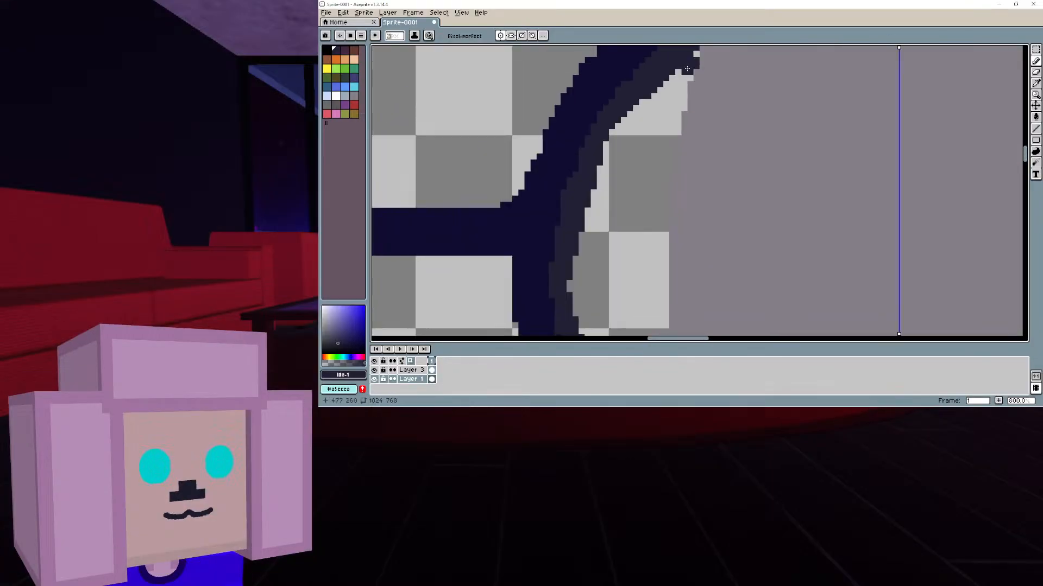
# Fill the transparent gaps between the torso lining and the grey belly, in the upper torso and hips, with the same dark colour
pyautogui.click(1035, 117)
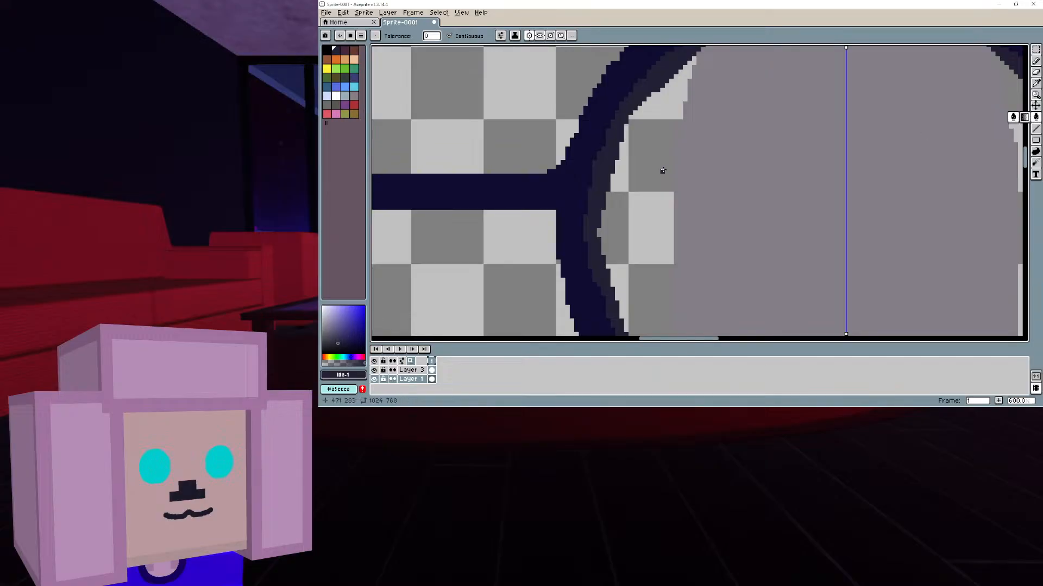
pyautogui.click(662, 170)
pyautogui.scroll(-3, 662, 170)
pyautogui.moveTo(761, 192)
pyautogui.mouseDown(button='middle')
pyautogui.moveTo(622, 87)
pyautogui.moveTo(573, 27)
pyautogui.mouseUp(button='middle')
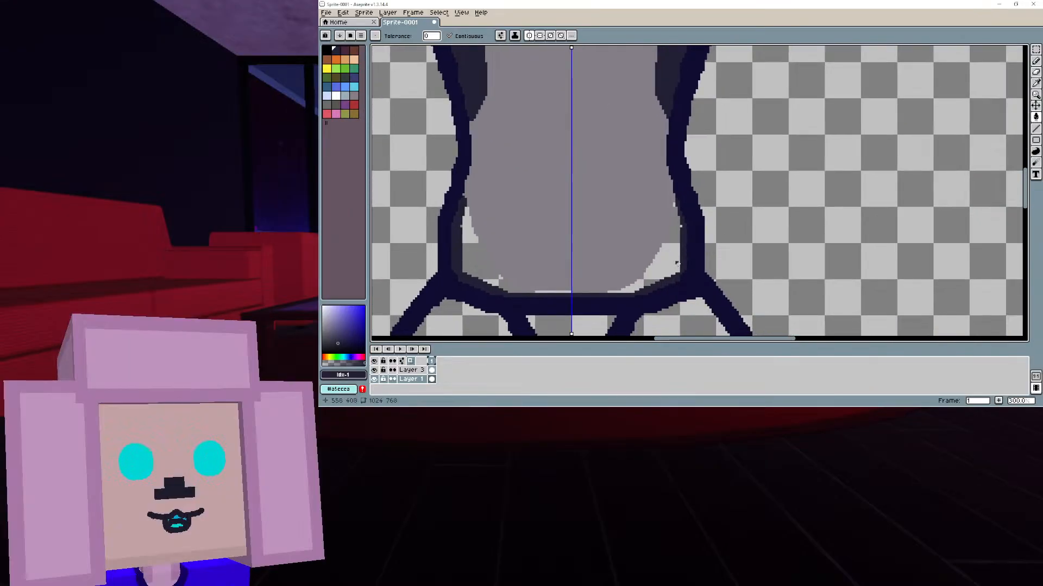
pyautogui.click(677, 264)
pyautogui.scroll(-2, 706, 206)
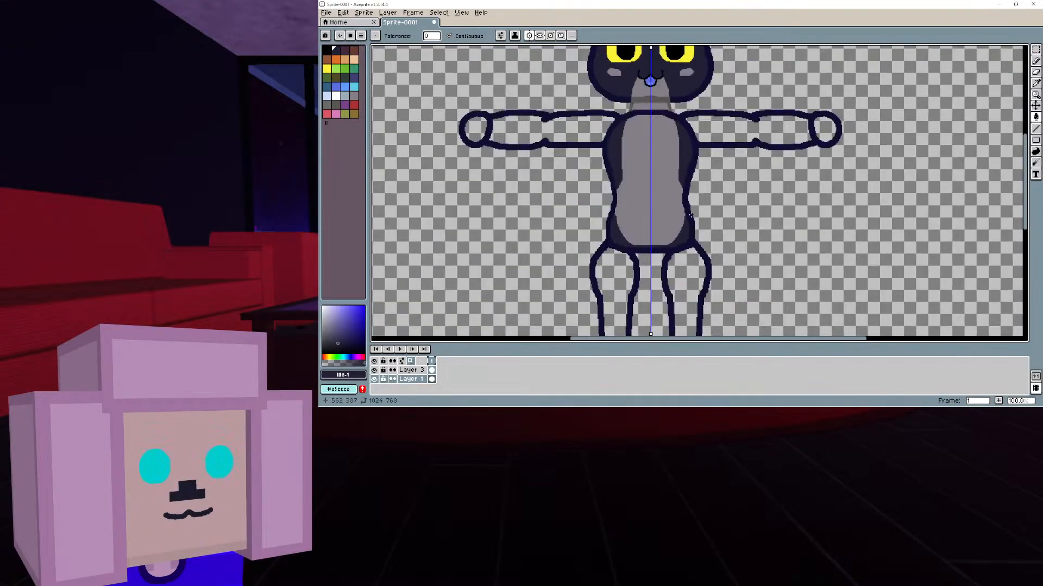
# Sample the dark grey #595652 under the chin and extend both neck edges down across the torso outline with the Pencil on Layer 3
pyautogui.moveTo(716, 179); pyautogui.dragTo(957, 119, button='middle')
pyautogui.scroll(3, 732, 190)
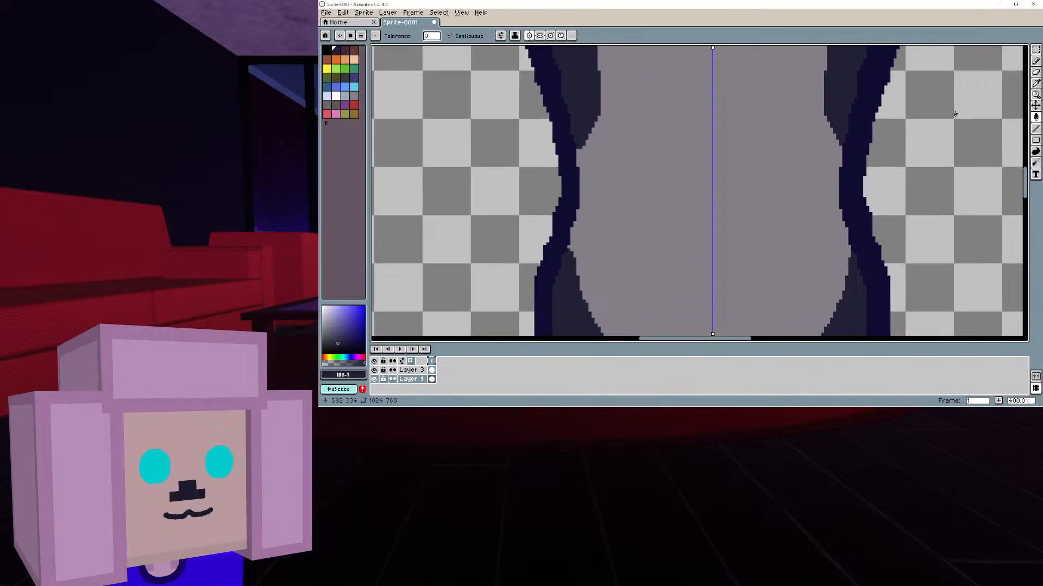
pyautogui.scroll(-3, 955, 114)
pyautogui.moveTo(879, 143); pyautogui.dragTo(731, 207, button='middle')
pyautogui.moveTo(674, 133); pyautogui.dragTo(673, 188, button='middle')
pyautogui.scroll(4, 673, 189)
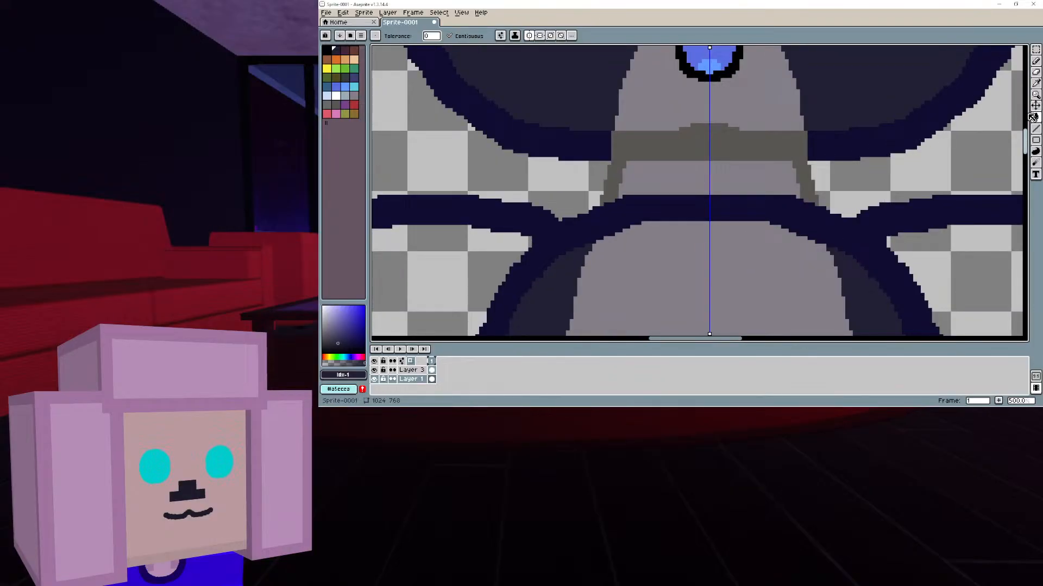
pyautogui.click(1035, 83)
pyautogui.click(724, 133)
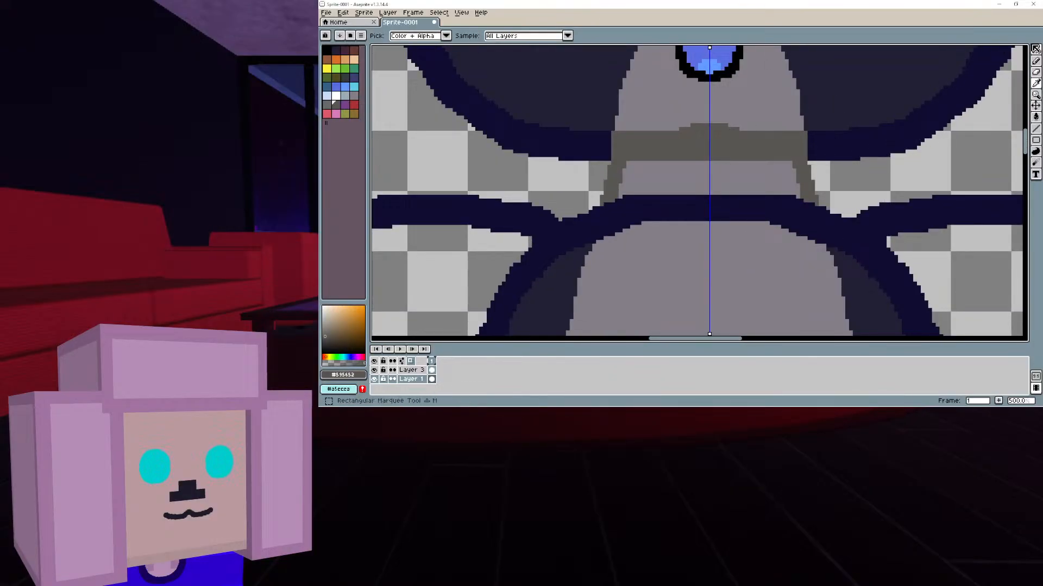
pyautogui.click(1036, 61)
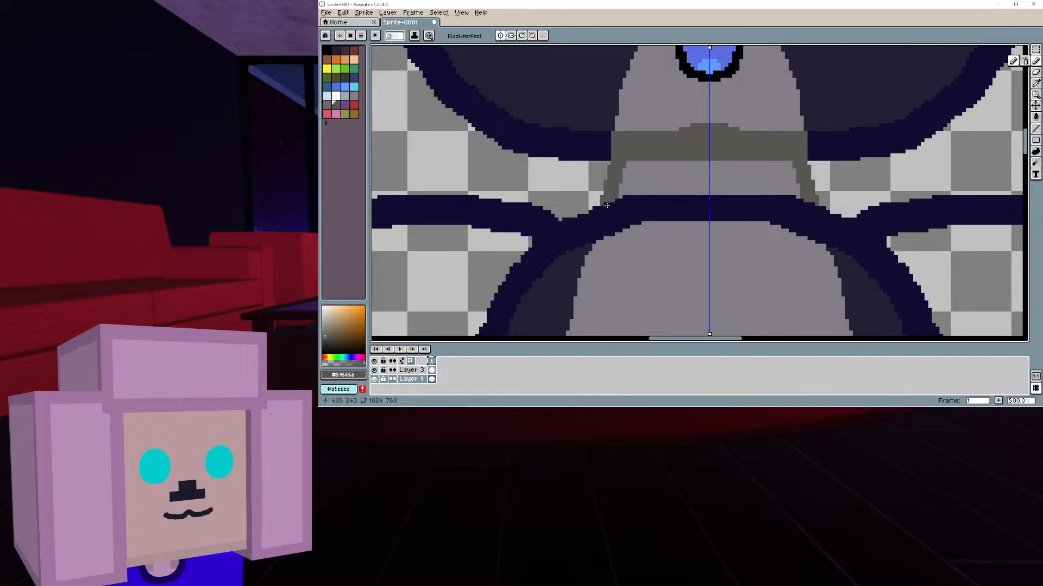
pyautogui.click(411, 370)
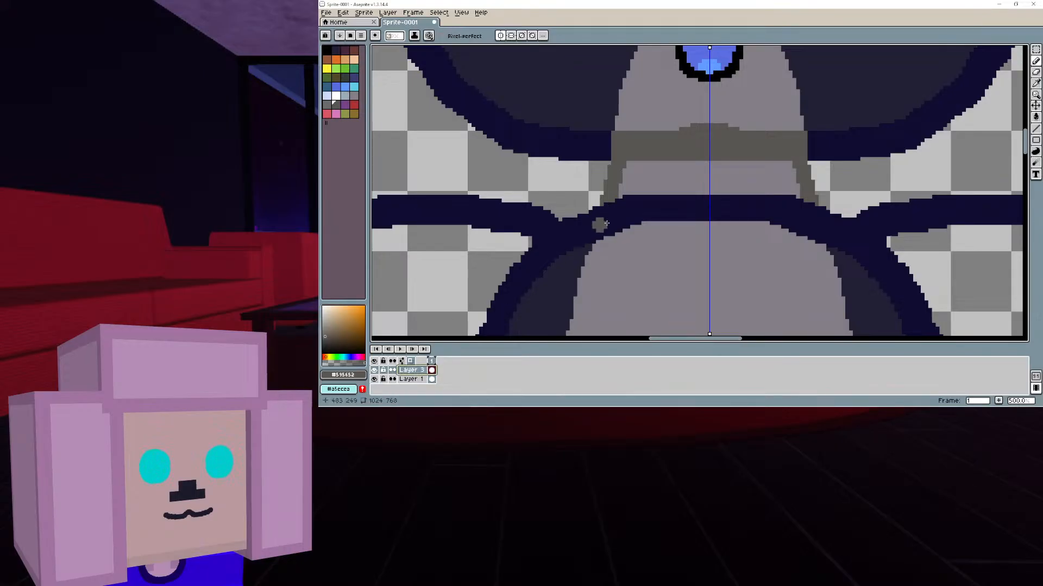
pyautogui.moveTo(610, 211)
pyautogui.mouseDown()
pyautogui.moveTo(601, 235)
pyautogui.moveTo(617, 235)
pyautogui.mouseUp()
pyautogui.hotkey('ctrl', 'z')
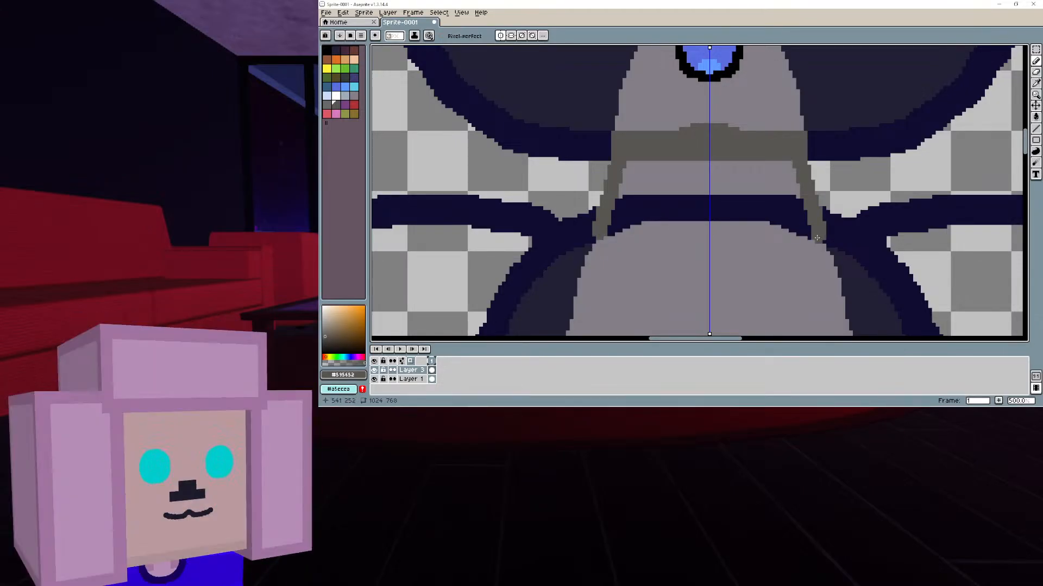
# Examine the neck edges, mouth and whole figure with the symmetry guide off and on
pyautogui.scroll(-4, 668, 131)
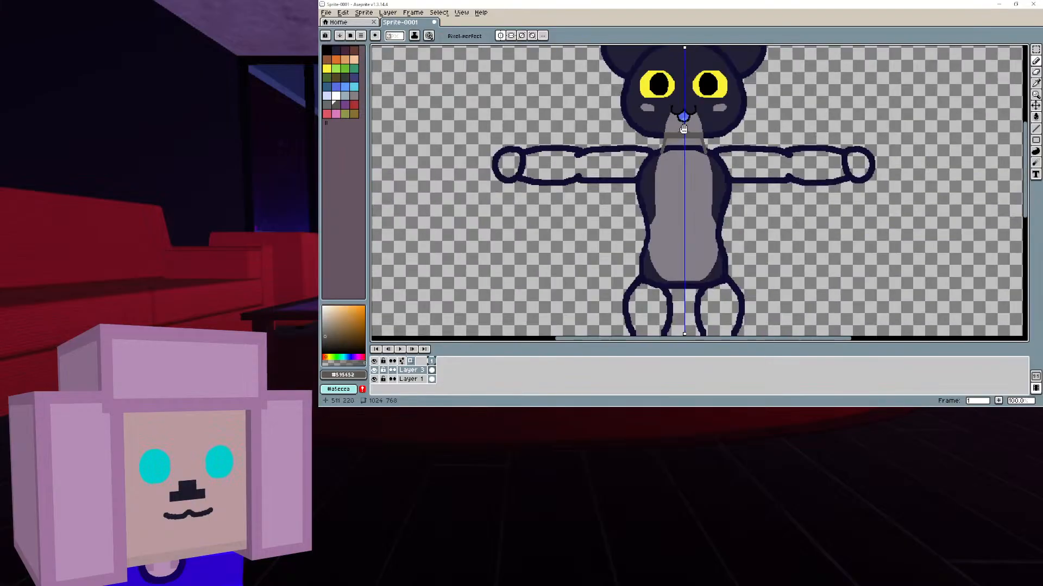
pyautogui.moveTo(682, 129); pyautogui.dragTo(698, 150, button='middle')
pyautogui.scroll(4, 698, 157)
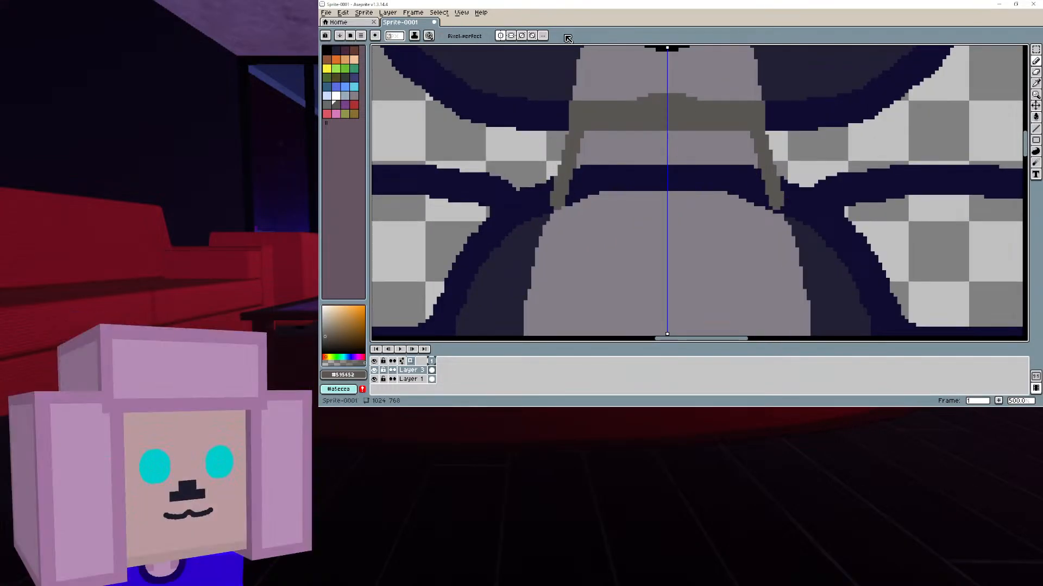
pyautogui.click(500, 36)
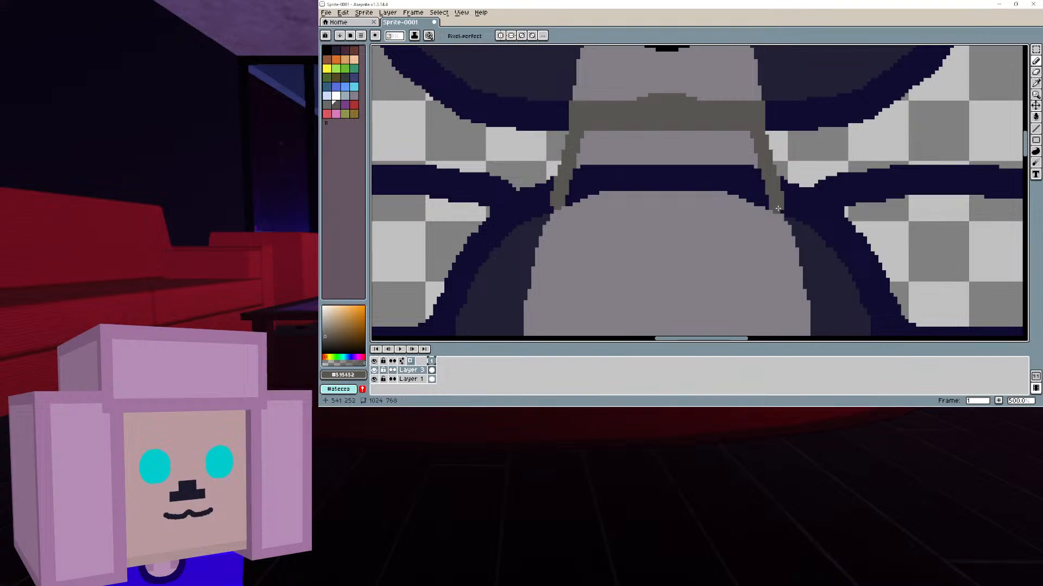
pyautogui.scroll(-3, 686, 172)
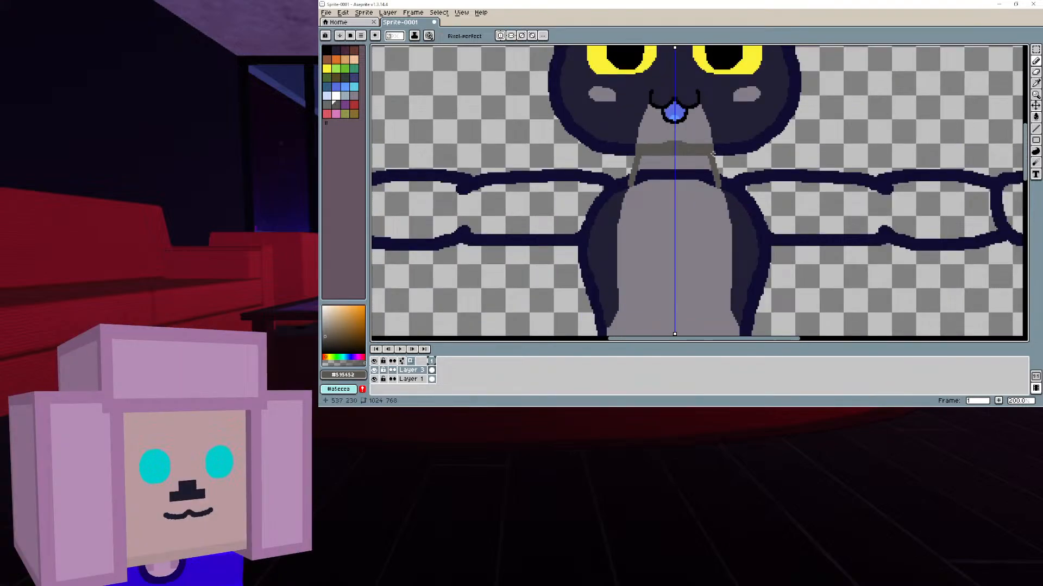
pyautogui.scroll(2, 713, 153)
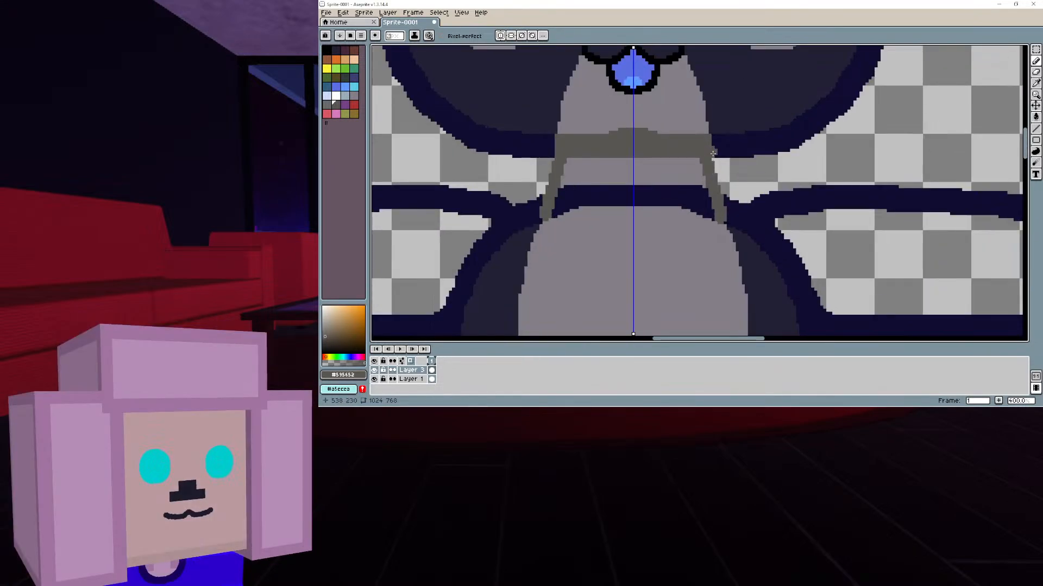
pyautogui.scroll(3, 617, 86)
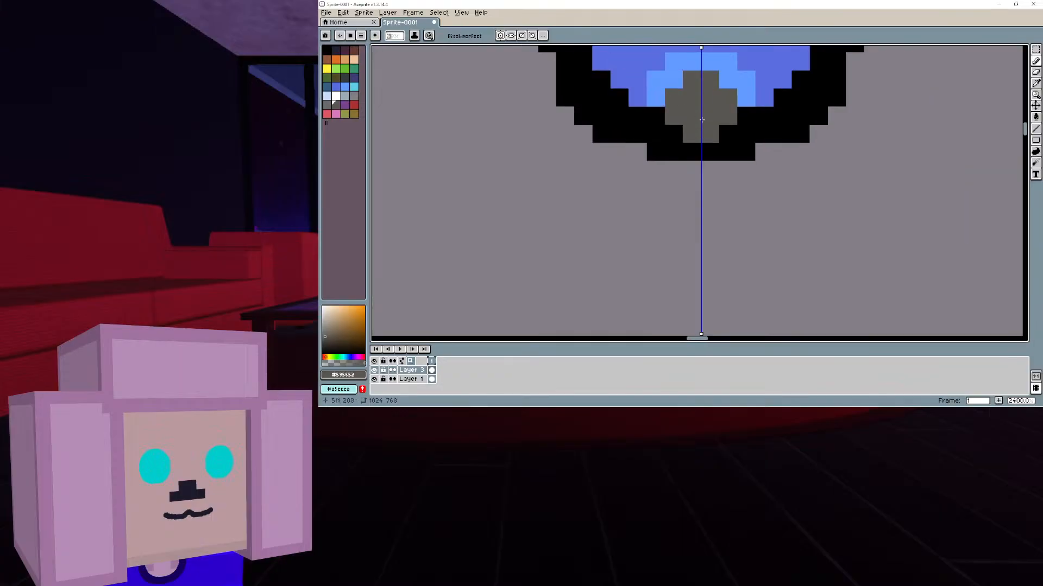
pyautogui.scroll(-8, 706, 165)
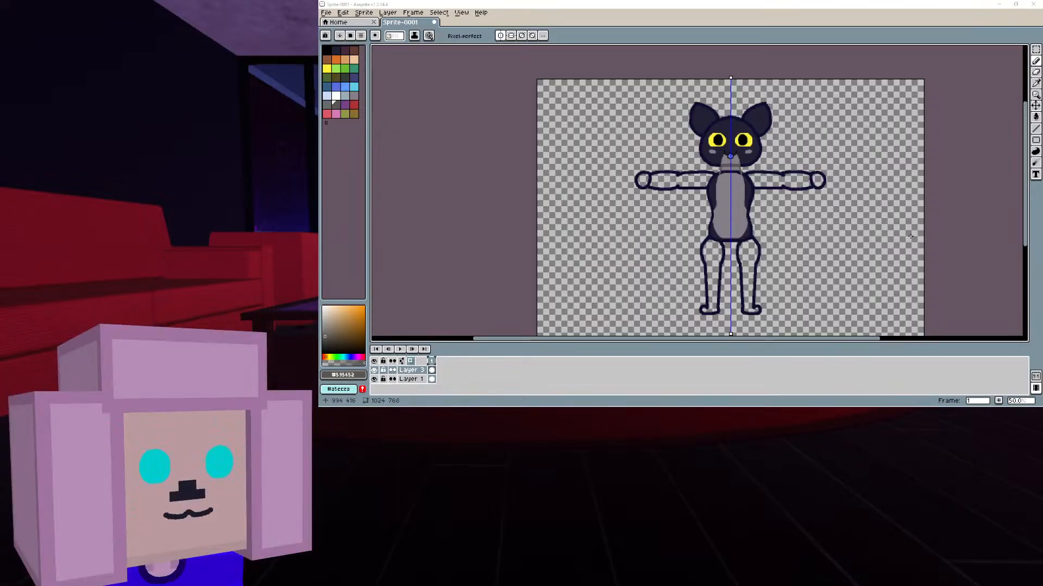
# Sample the dark body colour #222034 and fill both arms and hands with it using the mirrored Paint Bucket
pyautogui.moveTo(846, 193); pyautogui.dragTo(844, 182, button='middle')
pyautogui.scroll(3, 843, 183)
pyautogui.moveTo(775, 163); pyautogui.dragTo(1018, 232, button='middle')
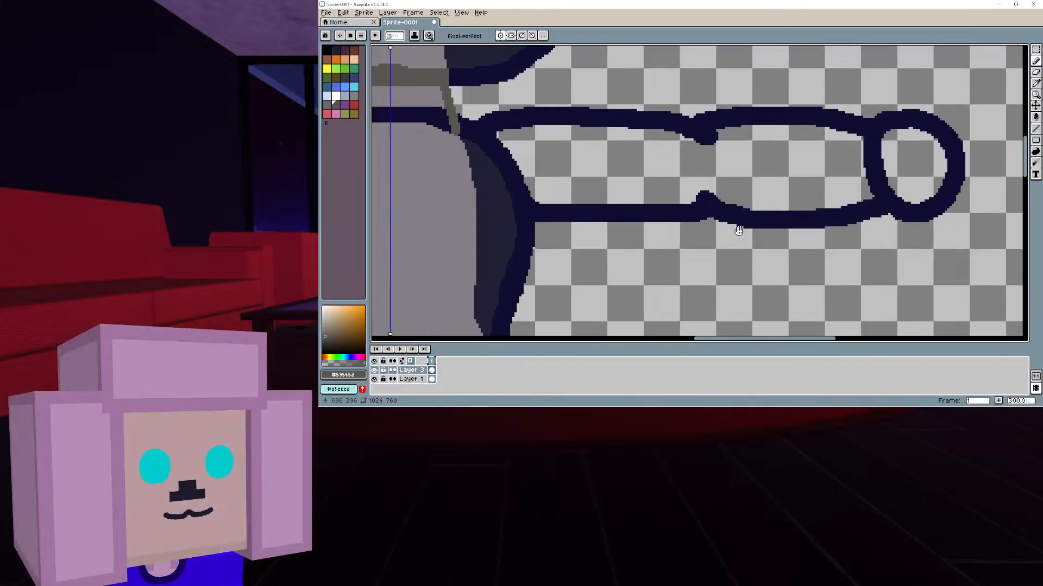
pyautogui.moveTo(739, 231); pyautogui.dragTo(850, 234, button='middle')
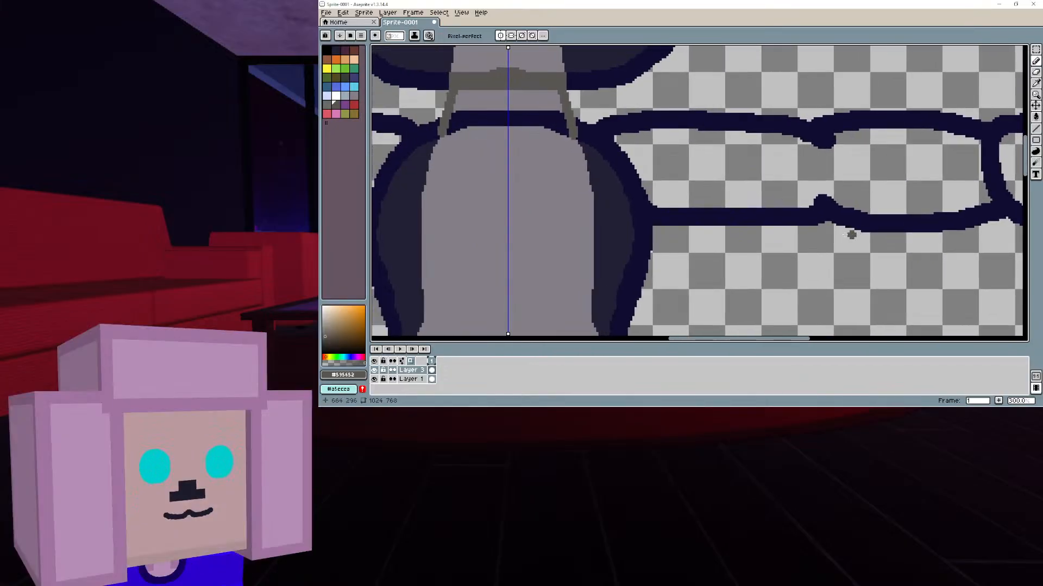
pyautogui.click(1035, 83)
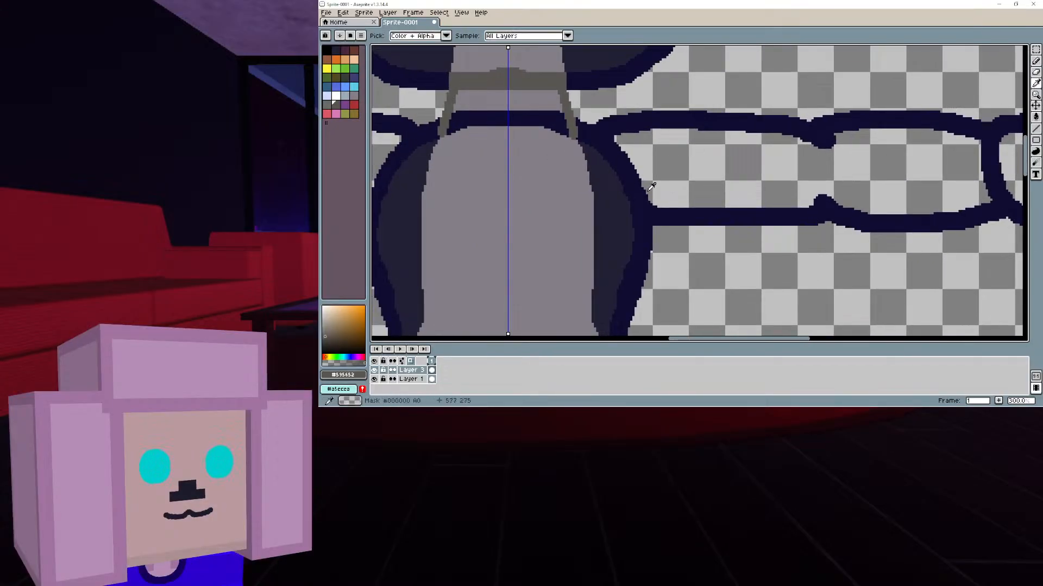
pyautogui.click(1036, 116)
pyautogui.click(877, 149)
pyautogui.hscroll(4, 790, 176)
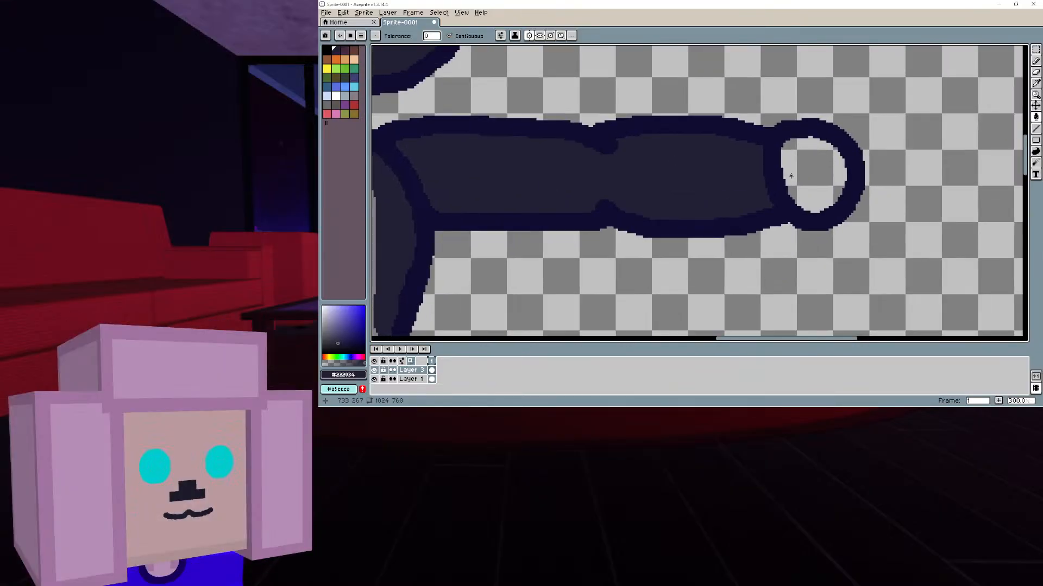
pyautogui.click(791, 176)
# Fill both legs and feet with the dark body colour #222034
pyautogui.scroll(-10, 619, 107)
pyautogui.hscroll(-5, 619, 107)
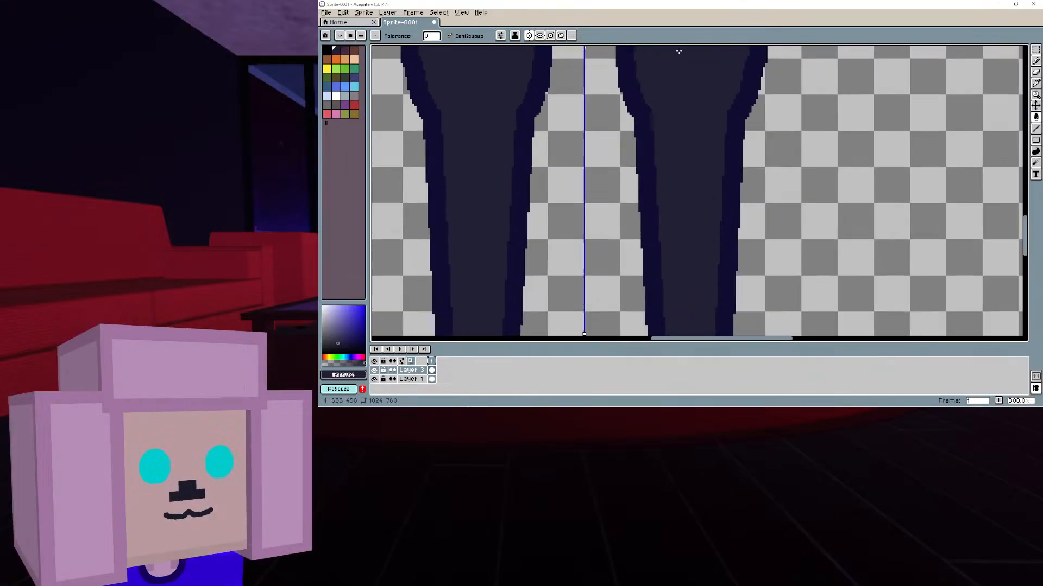
pyautogui.scroll(-10, 678, 51)
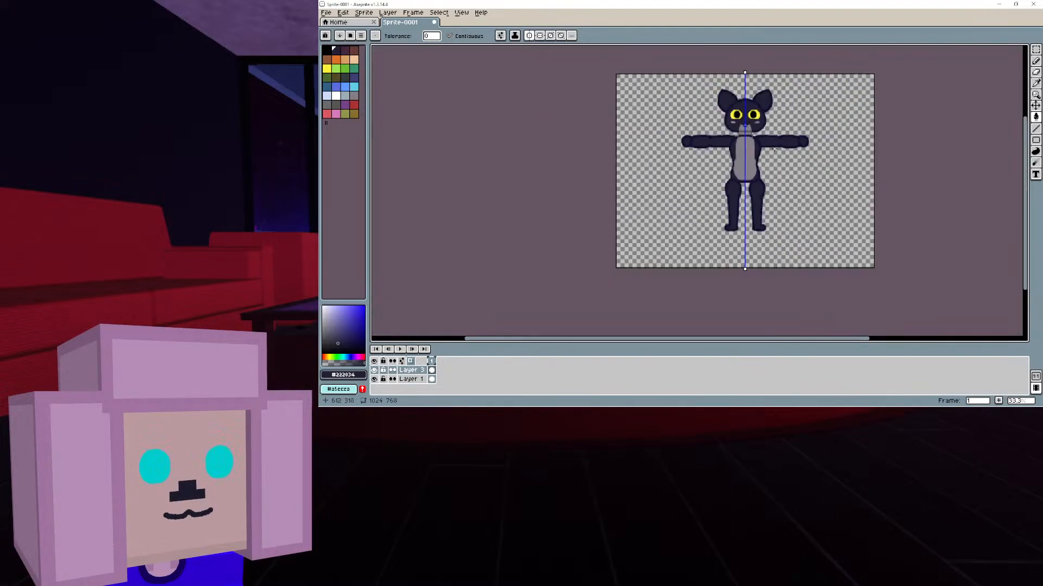
# Sample the light belly grey #847e87 and try a Pencil stroke over the navy outline at the neck's base on Layer 3, then undo it
pyautogui.scroll(5, 774, 150)
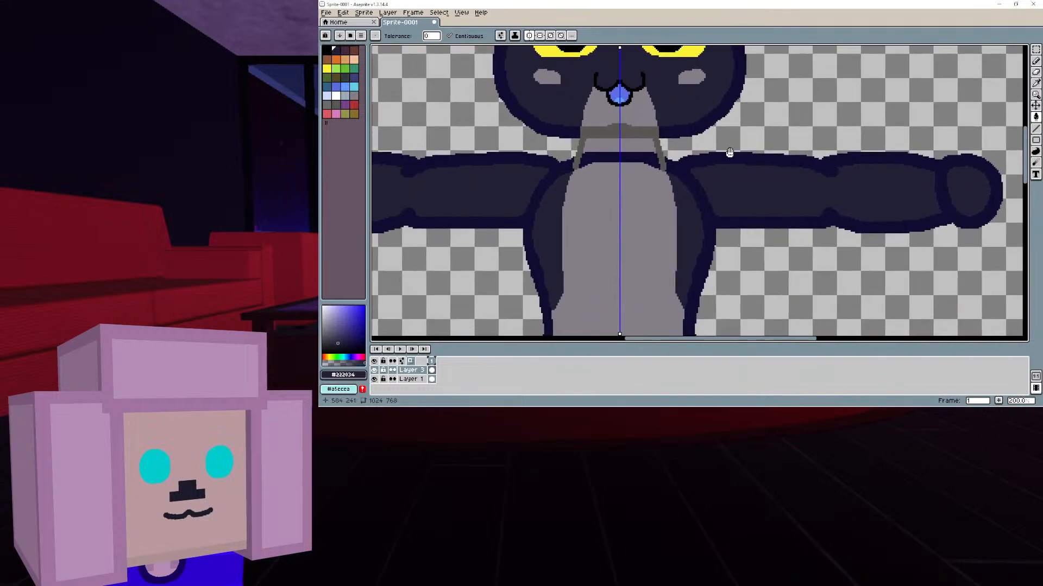
pyautogui.moveTo(729, 152); pyautogui.dragTo(732, 153, button='middle')
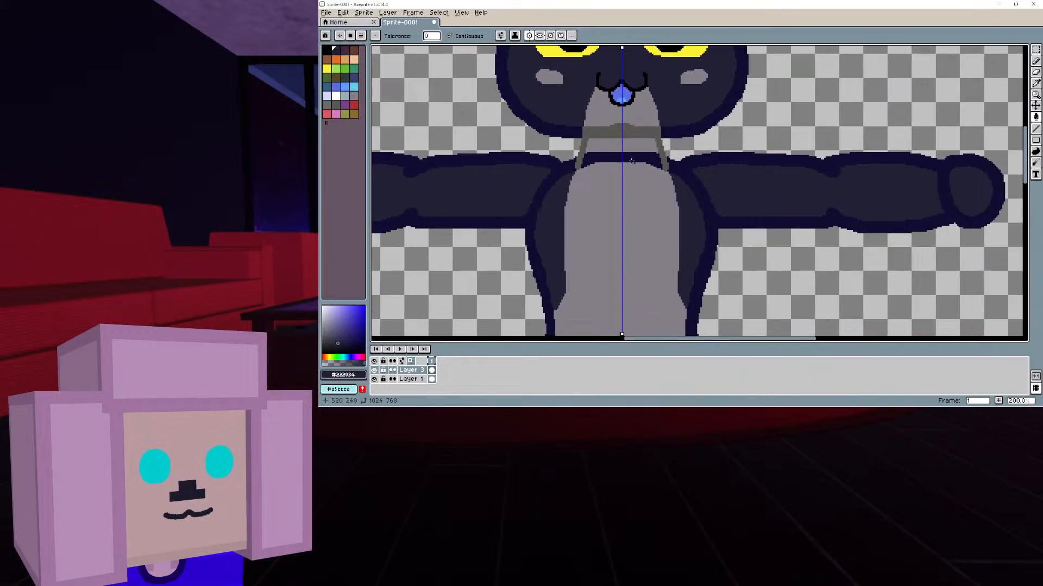
pyautogui.click(1037, 84)
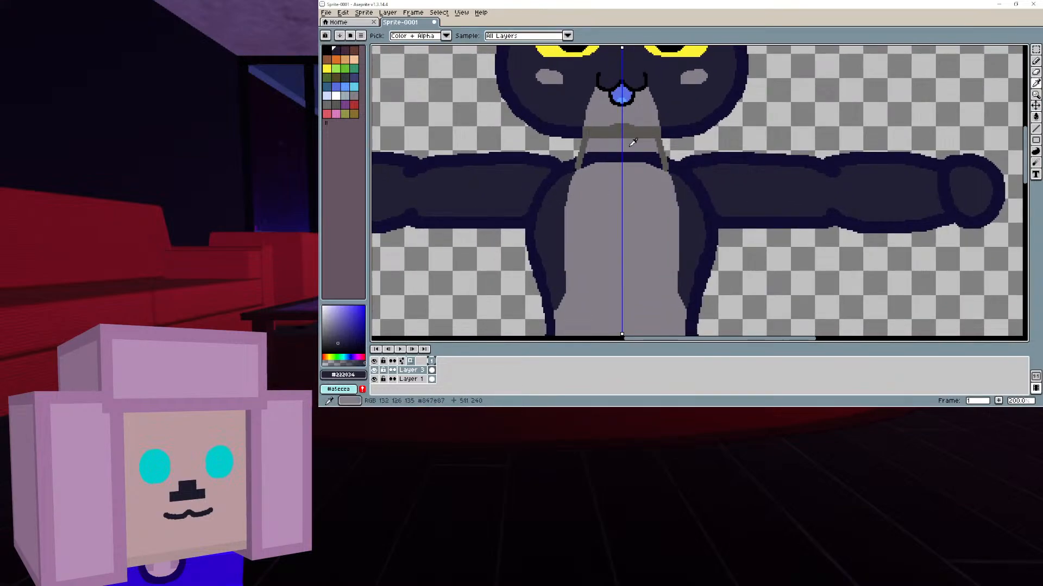
pyautogui.click(651, 131)
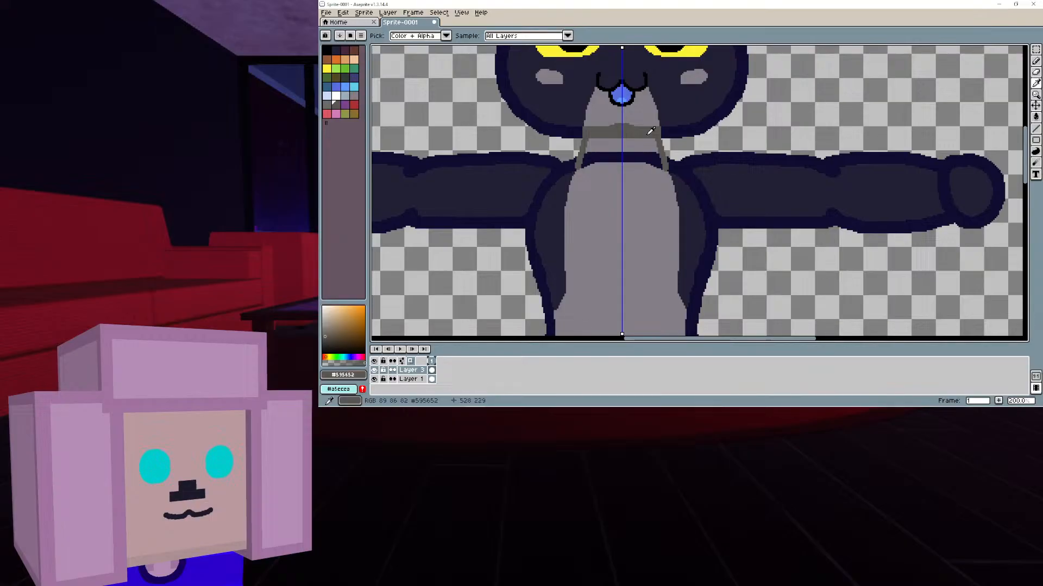
pyautogui.click(653, 140)
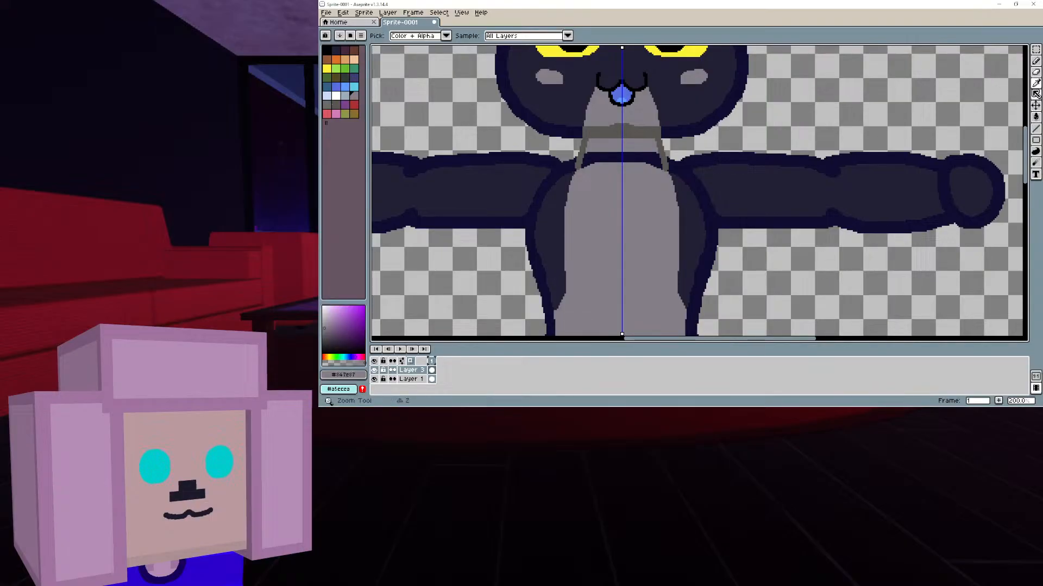
pyautogui.click(1036, 62)
pyautogui.moveTo(585, 155); pyautogui.dragTo(582, 167)
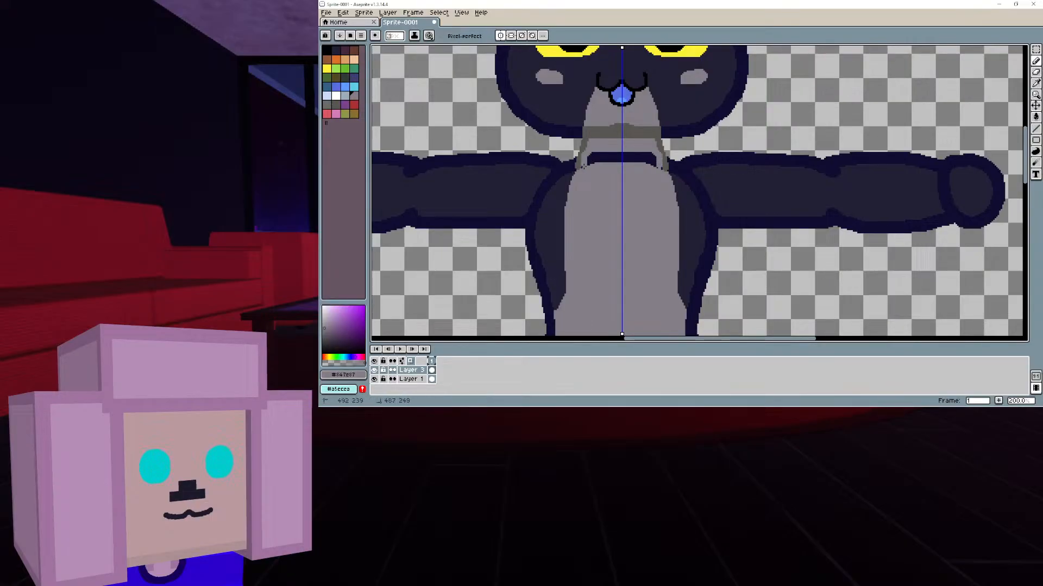
pyautogui.hotkey('ctrl', 'z')
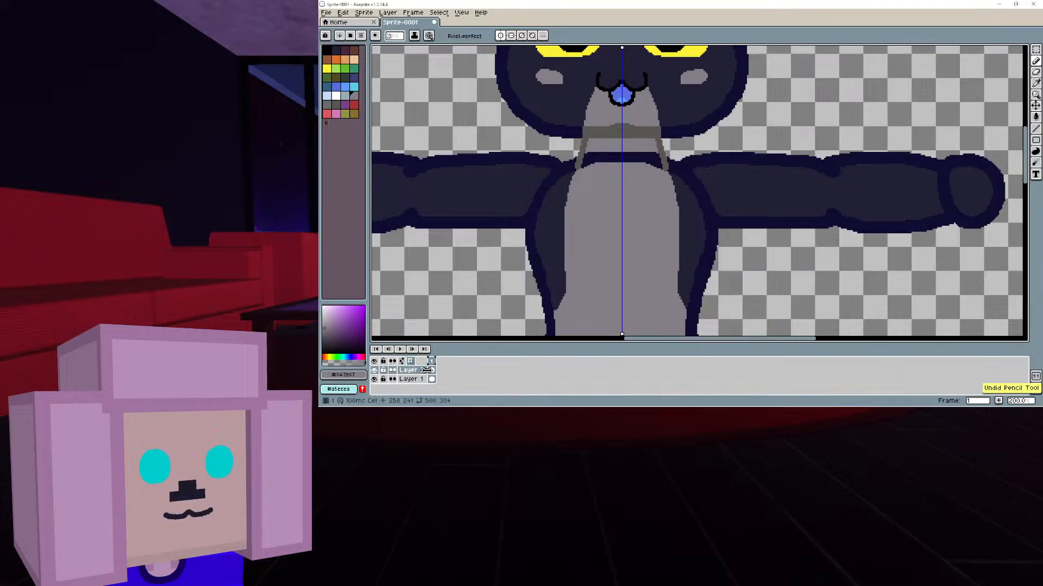
# Paint light grey #847e87 with the Pencil over the left end of the navy band crossing the neck on Layer 3
pyautogui.click(411, 379)
pyautogui.scroll(8, 579, 197)
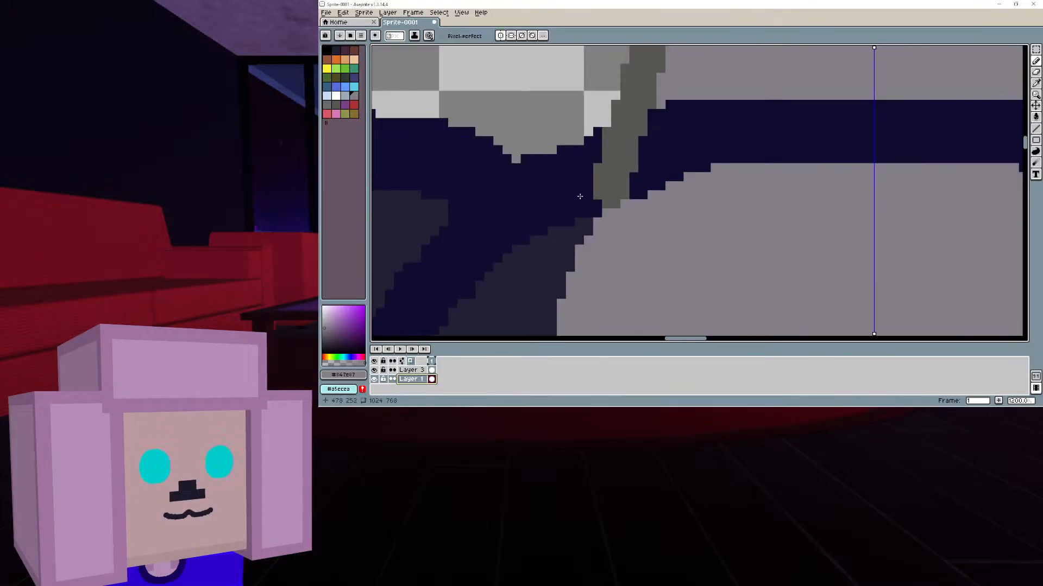
pyautogui.click(411, 372)
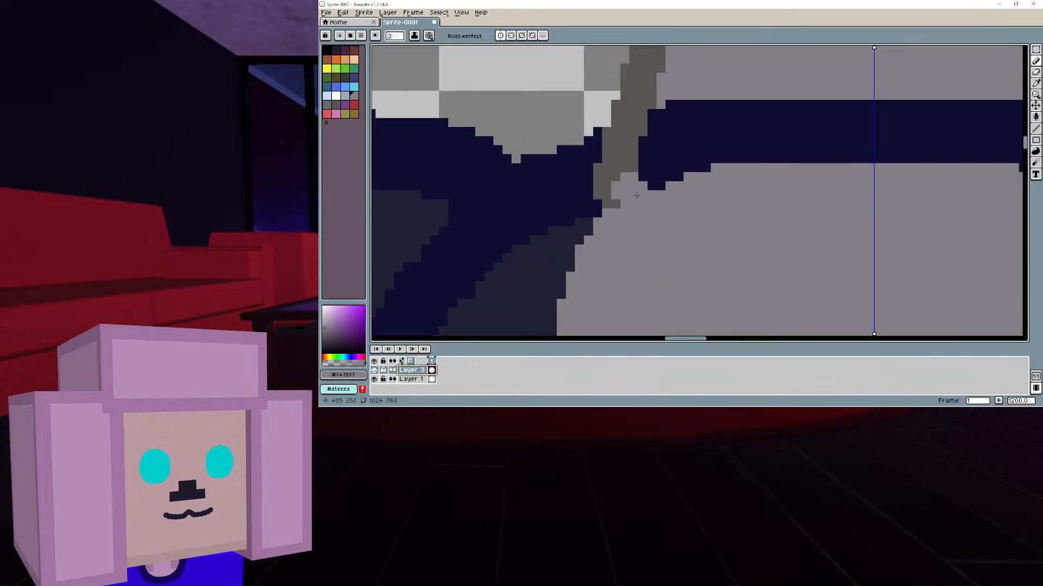
pyautogui.moveTo(635, 179)
pyautogui.mouseDown()
pyautogui.moveTo(648, 186)
pyautogui.moveTo(661, 153)
pyautogui.mouseUp()
pyautogui.click(669, 122)
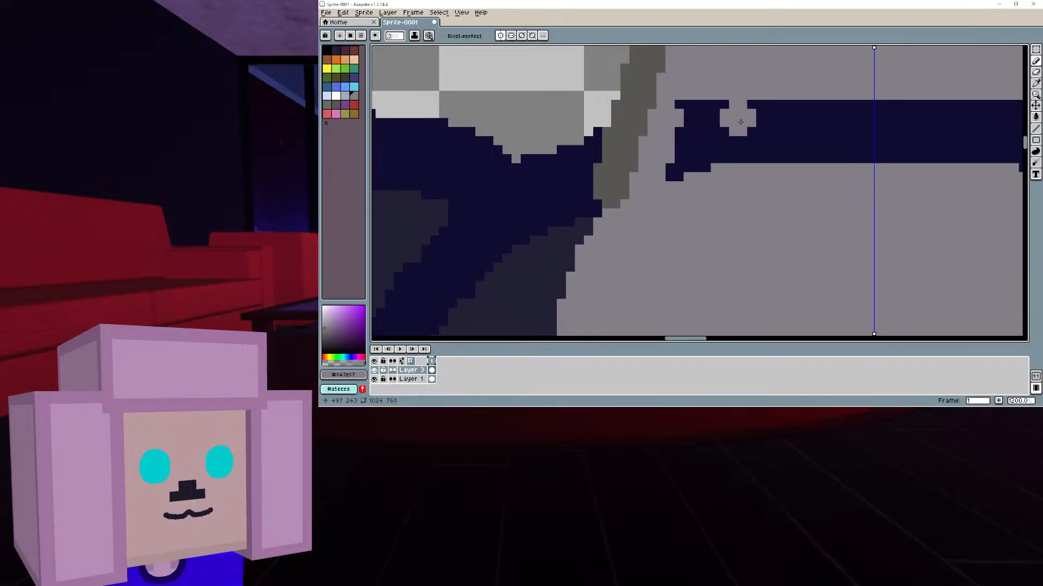
# Undo and redo the light grey Pencil strokes while checking the right end of the neck band
pyautogui.moveTo(742, 122); pyautogui.dragTo(394, 163, button='middle')
pyautogui.hotkey('ctrl', 'z')
pyautogui.hotkey('ctrl', 'z')
pyautogui.hotkey('ctrl', 'z')
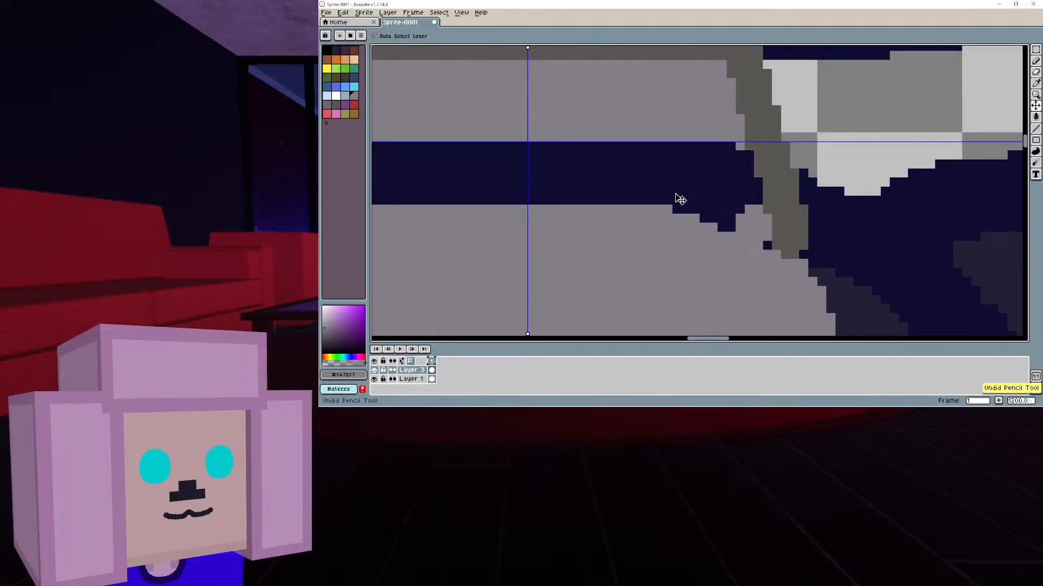
pyautogui.hotkey('ctrl', 'y')
pyautogui.hotkey('ctrl', 'y')
pyautogui.hotkey('ctrl', 'y')
pyautogui.hotkey('ctrl', 'z')
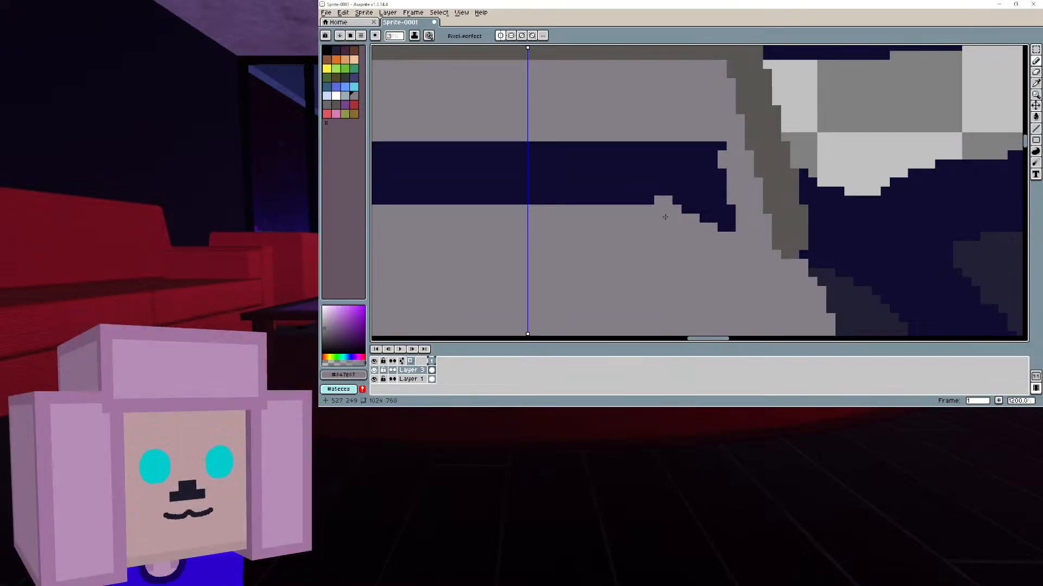
# Paint over the rest of the navy band between the neck edges with light grey #847e87
pyautogui.moveTo(664, 216); pyautogui.dragTo(834, 237, button='middle')
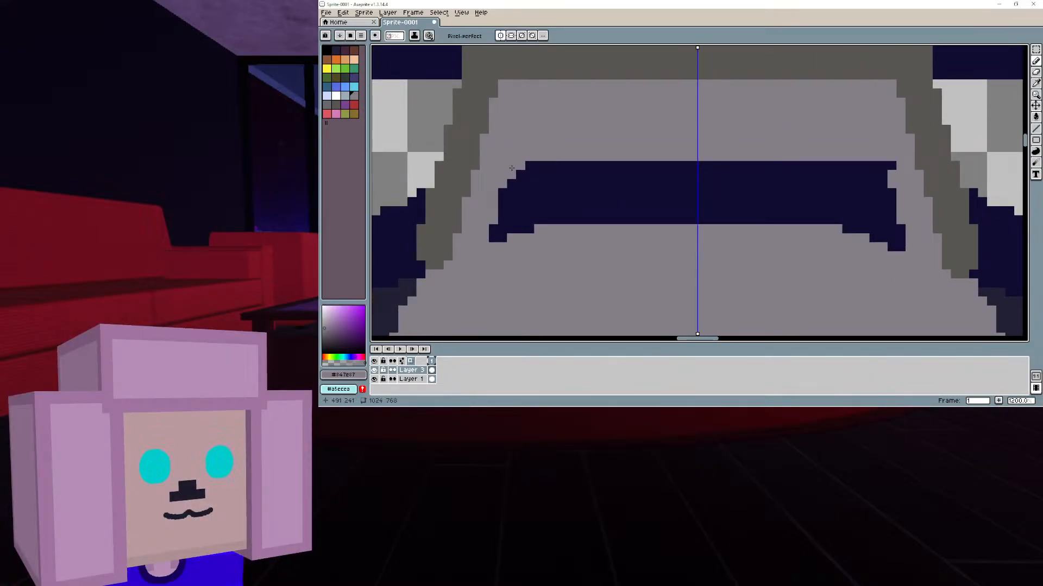
pyautogui.moveTo(511, 169)
pyautogui.mouseDown()
pyautogui.moveTo(698, 174)
pyautogui.moveTo(901, 244)
pyautogui.moveTo(808, 189)
pyautogui.moveTo(889, 205)
pyautogui.mouseUp()
pyautogui.moveTo(768, 204)
pyautogui.mouseDown()
pyautogui.moveTo(715, 213)
pyautogui.moveTo(699, 203)
pyautogui.mouseUp()
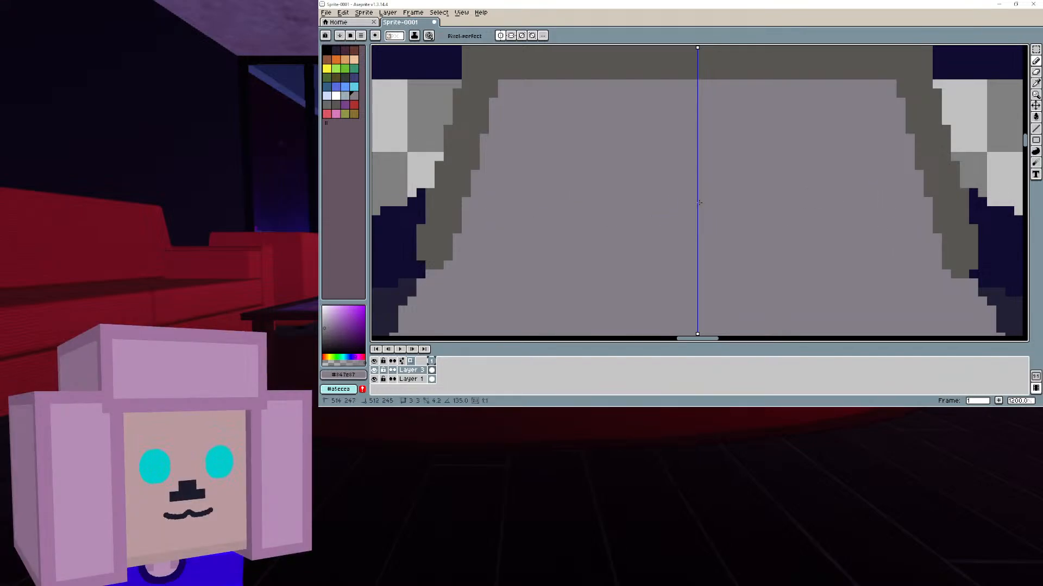
# Review the joined neck and chest, then undo the light grey painting over the navy neck band
pyautogui.scroll(-5, 692, 196)
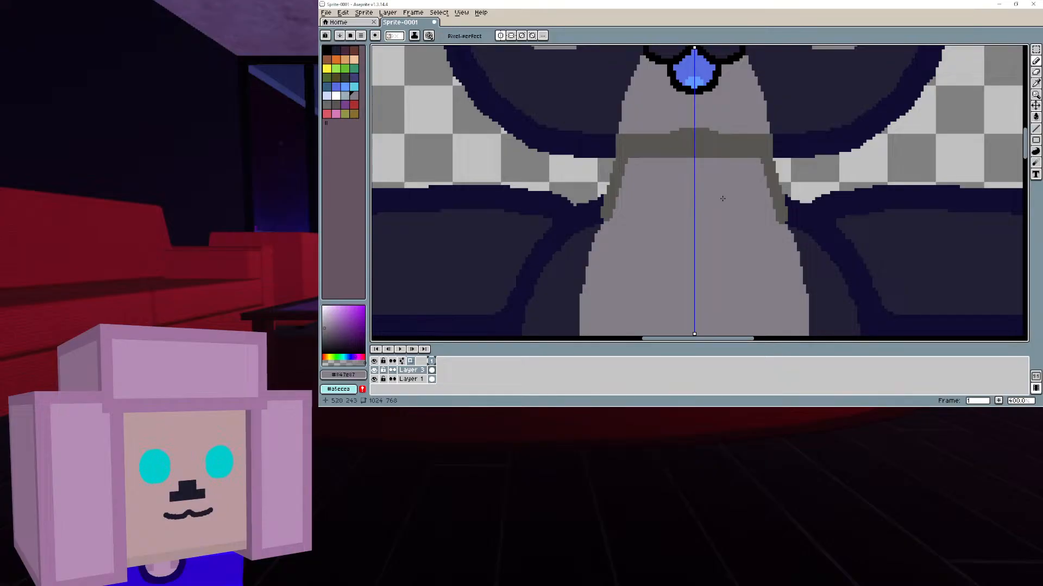
pyautogui.scroll(-1, 721, 229)
pyautogui.moveTo(722, 230); pyautogui.dragTo(696, 187, button='middle')
pyautogui.scroll(-5, 682, 263)
pyautogui.scroll(2, 695, 188)
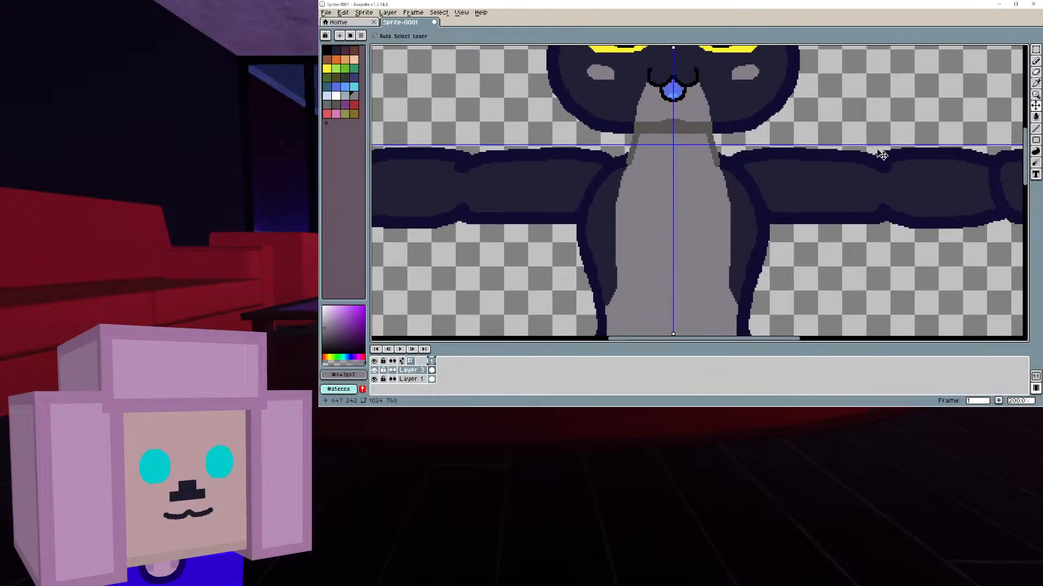
pyautogui.hotkey('ctrl', 'z')
pyautogui.hotkey('ctrl', 'z')
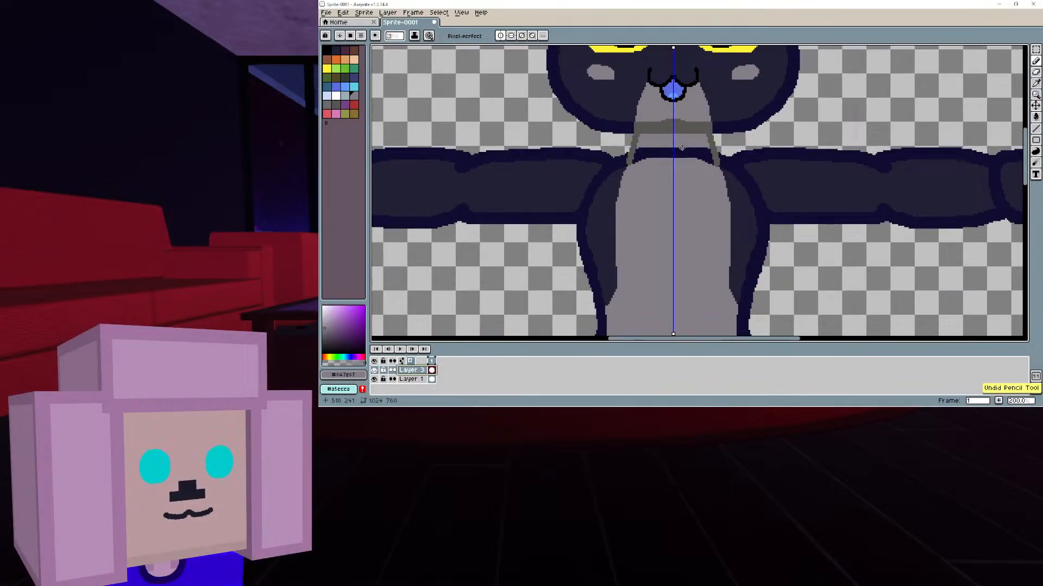
# Sample the dark grey #595652 and fill the band between the neck and chest with it using the Paint Bucket on Layer 3
pyautogui.scroll(2, 681, 147)
pyautogui.click(1038, 87)
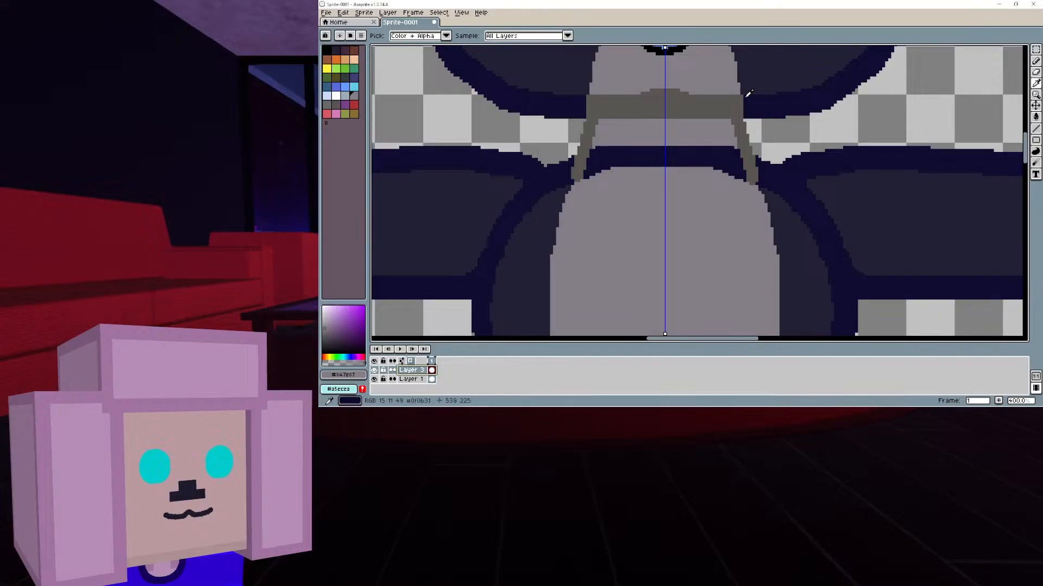
pyautogui.click(781, 85)
pyautogui.click(1036, 116)
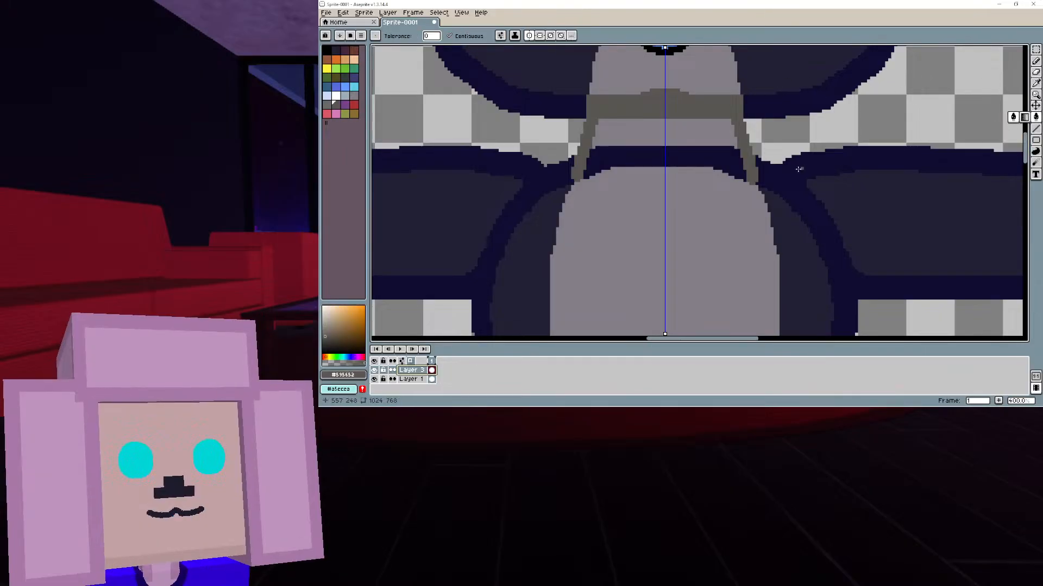
pyautogui.click(725, 155)
pyautogui.scroll(-1, 725, 153)
pyautogui.scroll(-2, 725, 153)
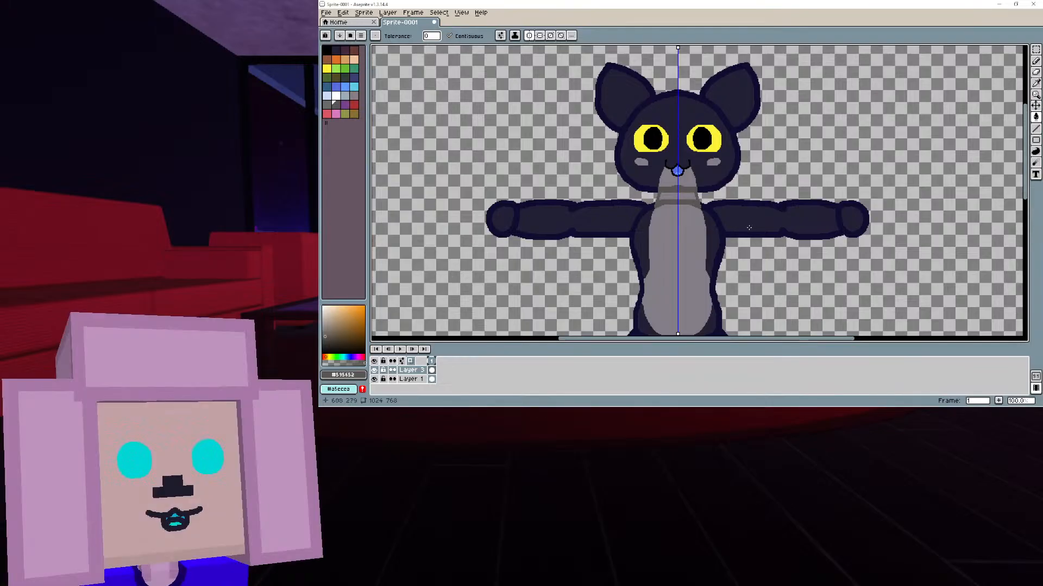
# Sample the navy outline colour #0f0b31 and fill the neck band on Layer 3 and the neck edges on Layer 1 with it
pyautogui.click(1036, 82)
pyautogui.click(714, 187)
pyautogui.press('g')
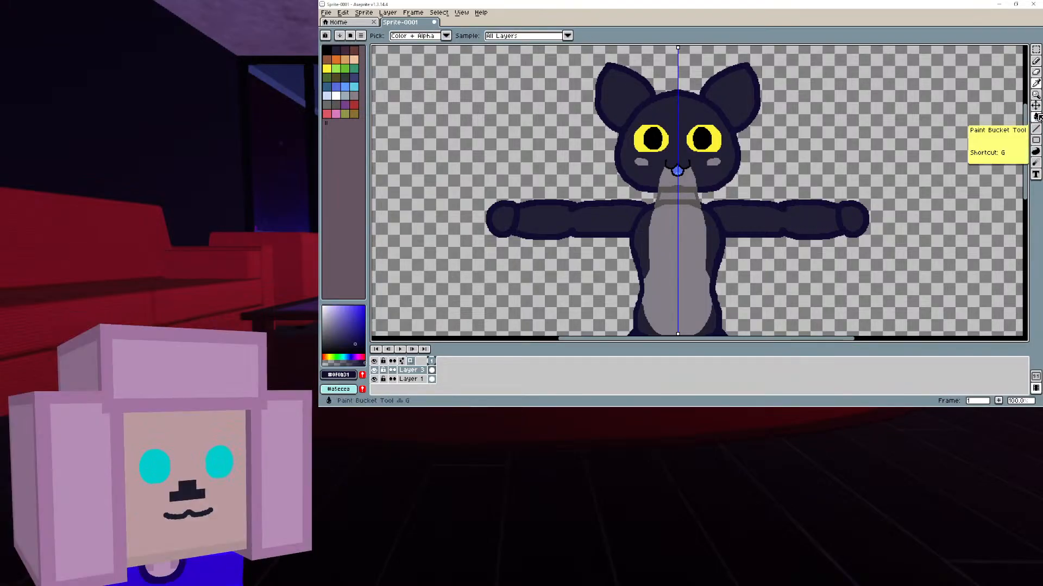
pyautogui.click(688, 191)
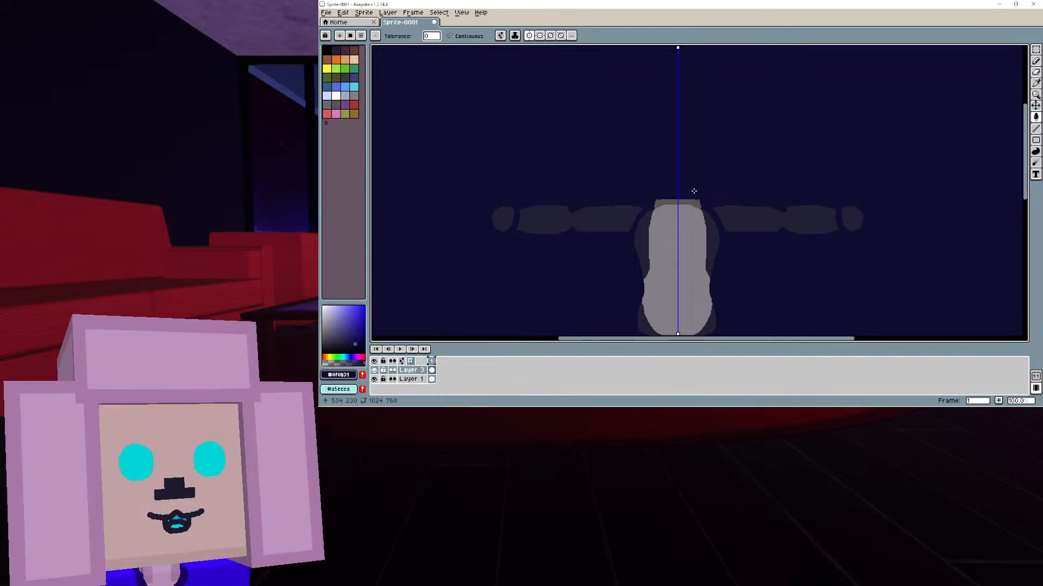
pyautogui.hotkey('ctrl', 'z')
pyautogui.click(672, 206)
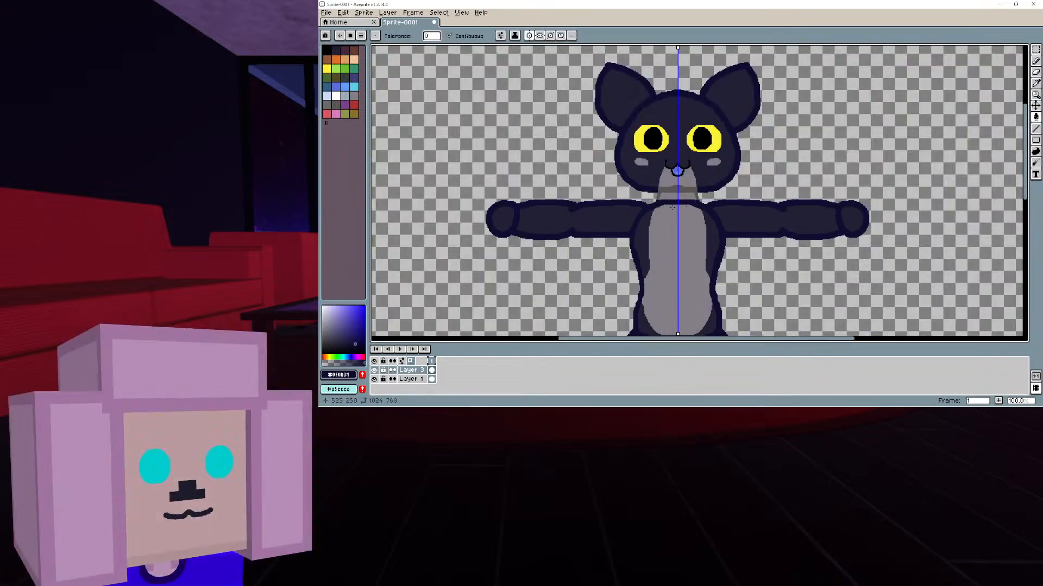
pyautogui.click(408, 380)
pyautogui.scroll(-1, 706, 174)
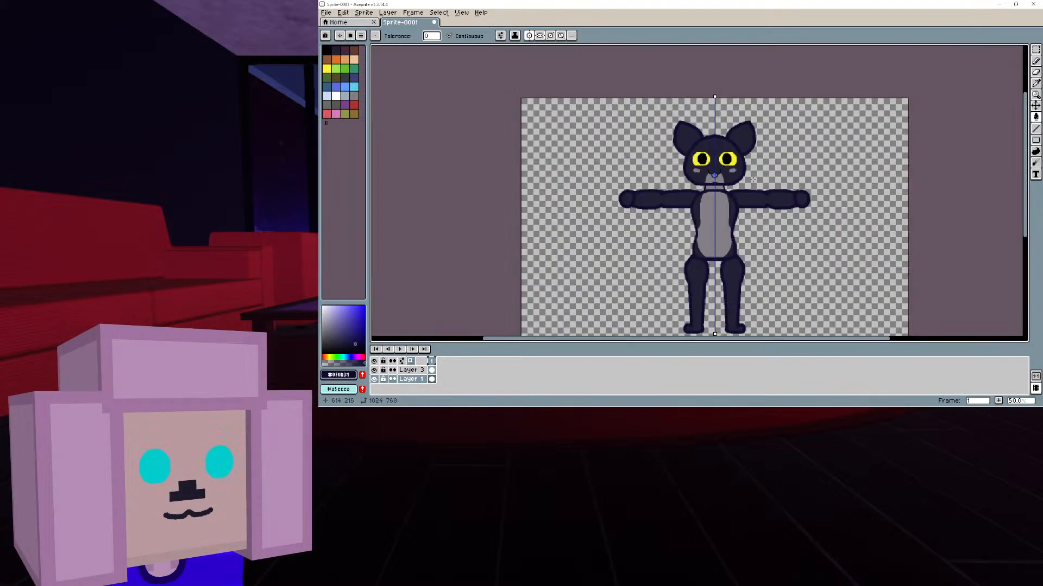
# Review the recoloured neck on the whole figure and turn off the vertical symmetry axis
pyautogui.scroll(1, 739, 152)
pyautogui.moveTo(693, 196); pyautogui.dragTo(717, 146, button='middle')
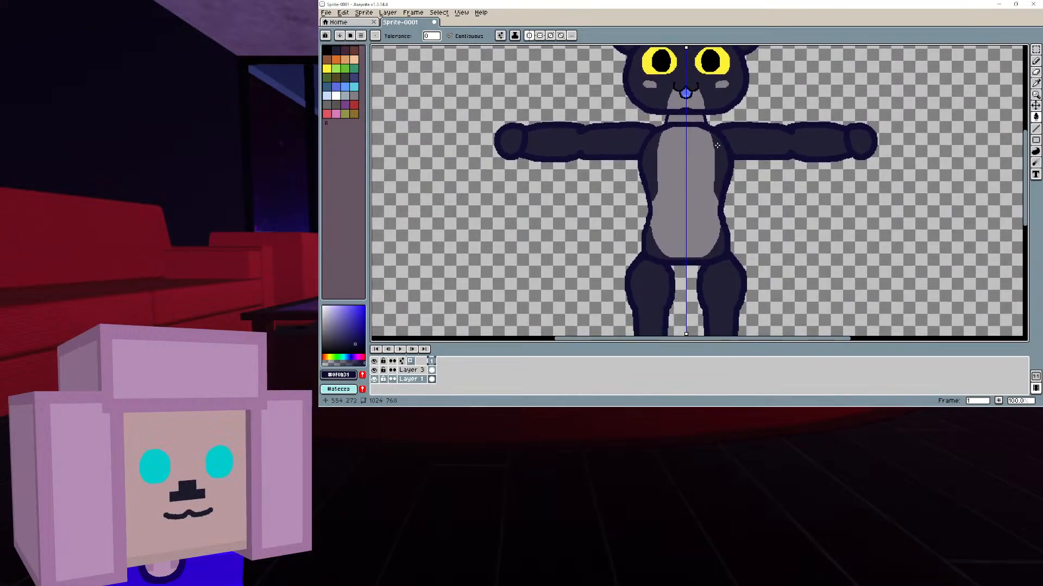
pyautogui.scroll(-2, 717, 145)
pyautogui.scroll(1, 600, 83)
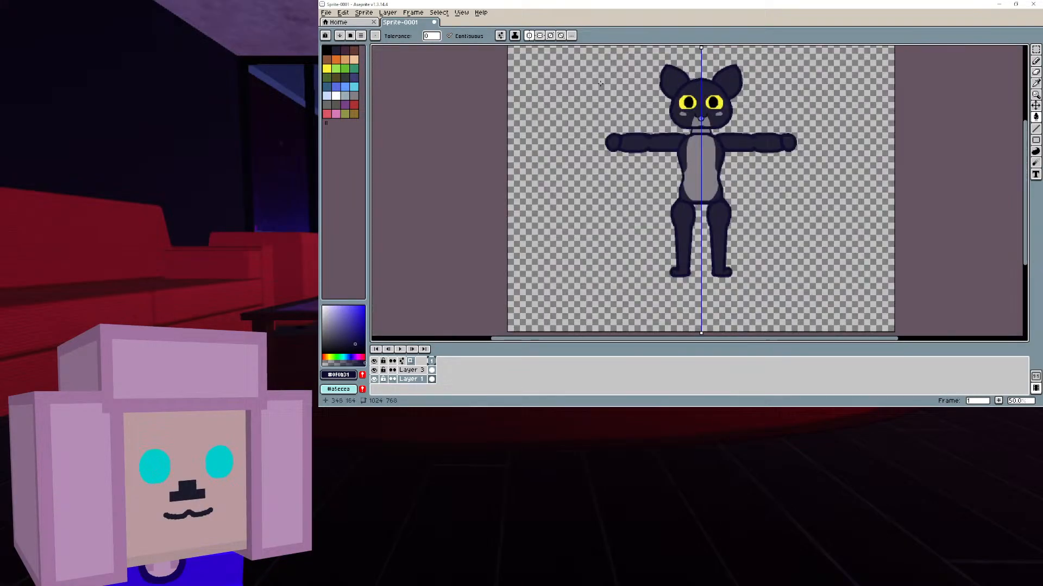
pyautogui.click(535, 37)
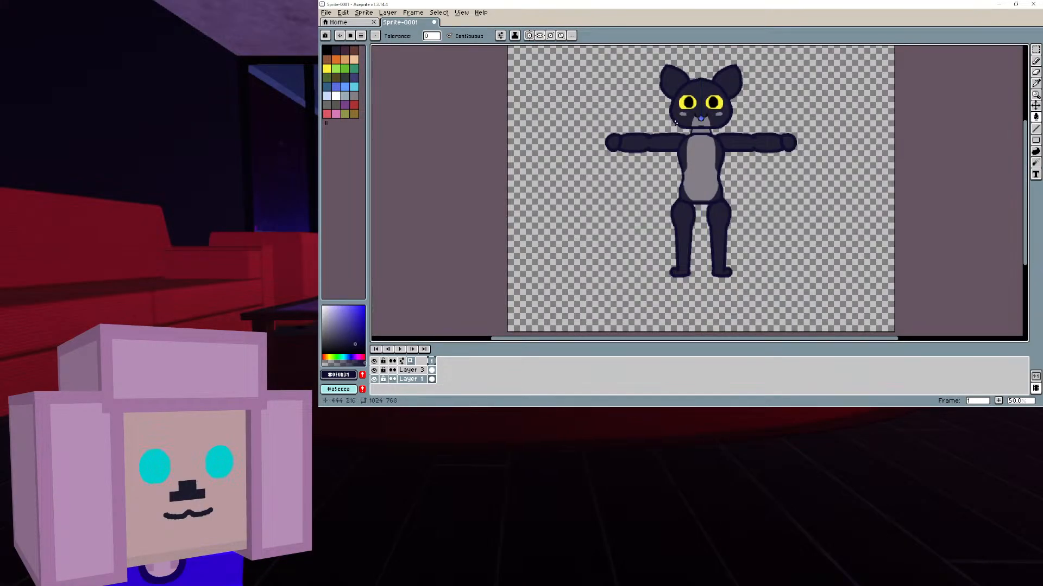
# Merge Layer 3 down into Layer 1
pyautogui.click(1034, 50)
pyautogui.moveTo(695, 45); pyautogui.dragTo(719, 111, button='middle')
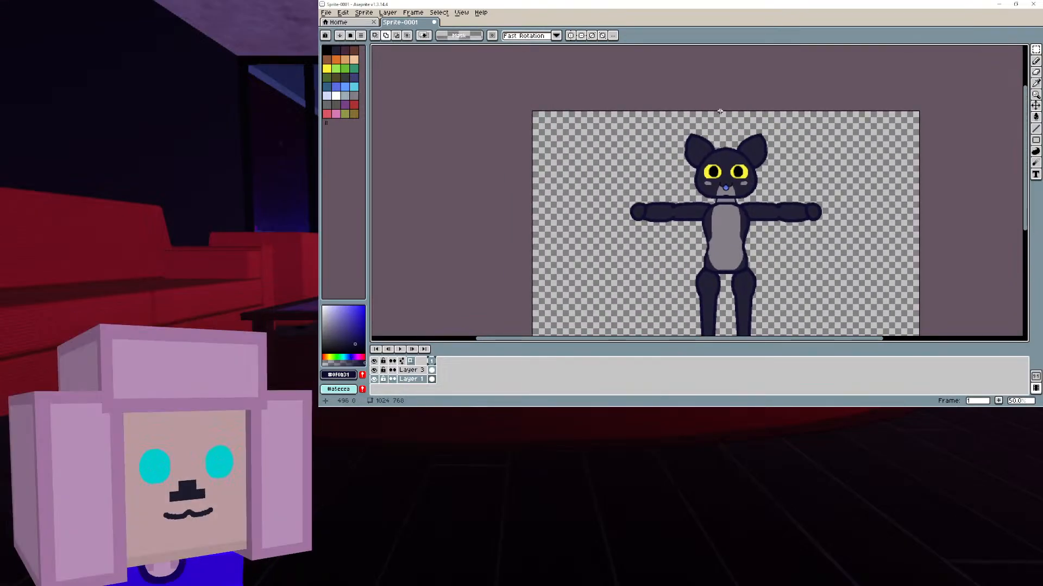
pyautogui.rightClick(406, 370)
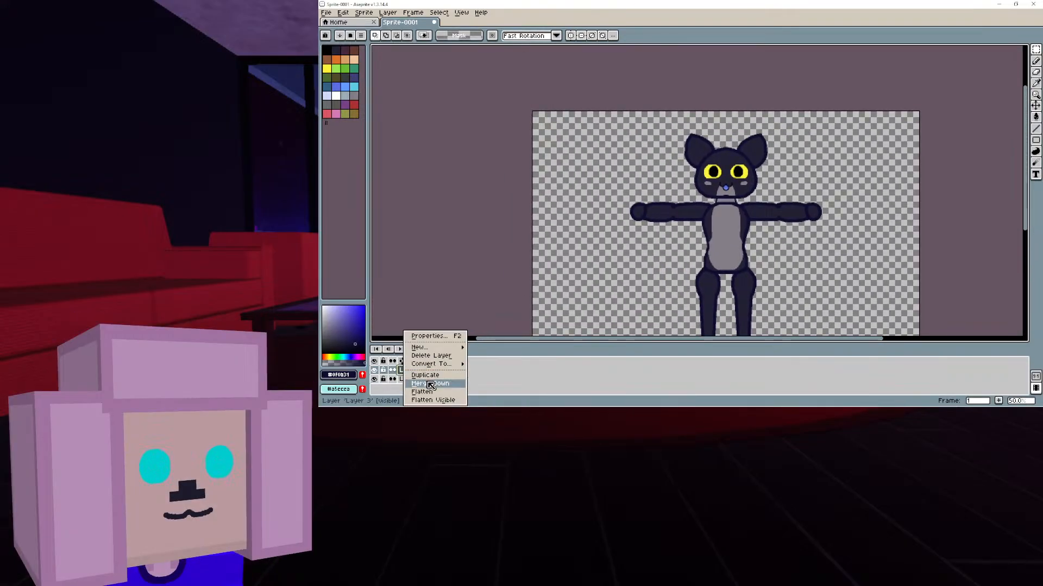
pyautogui.click(424, 380)
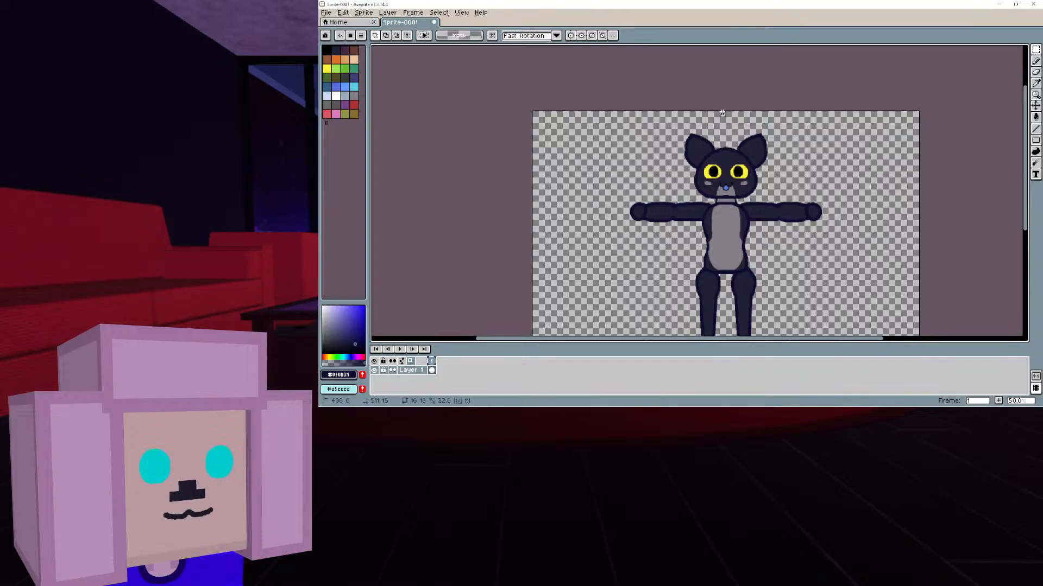
# Select the left half of the canvas, 512 × 768 px, with the Rectangular Marquee and check its edge along the figure's centre line
pyautogui.moveTo(722, 113); pyautogui.dragTo(407, 334)
pyautogui.scroll(4, 668, 101)
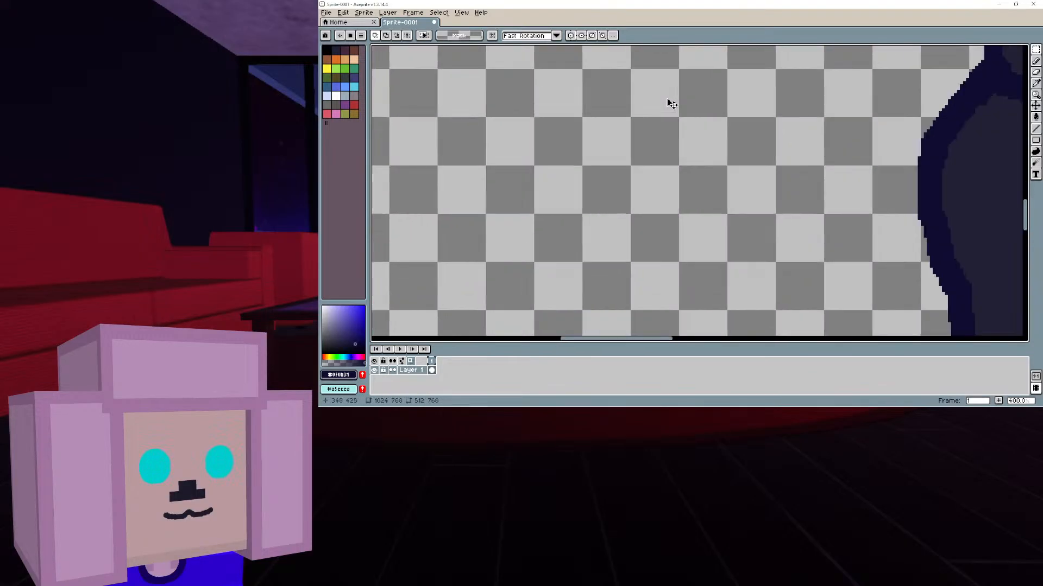
pyautogui.scroll(-2, 679, 107)
pyautogui.scroll(-1, 763, 121)
pyautogui.moveTo(809, 101); pyautogui.dragTo(674, 247, button='middle')
pyautogui.scroll(2, 725, 111)
pyautogui.scroll(-3, 725, 111)
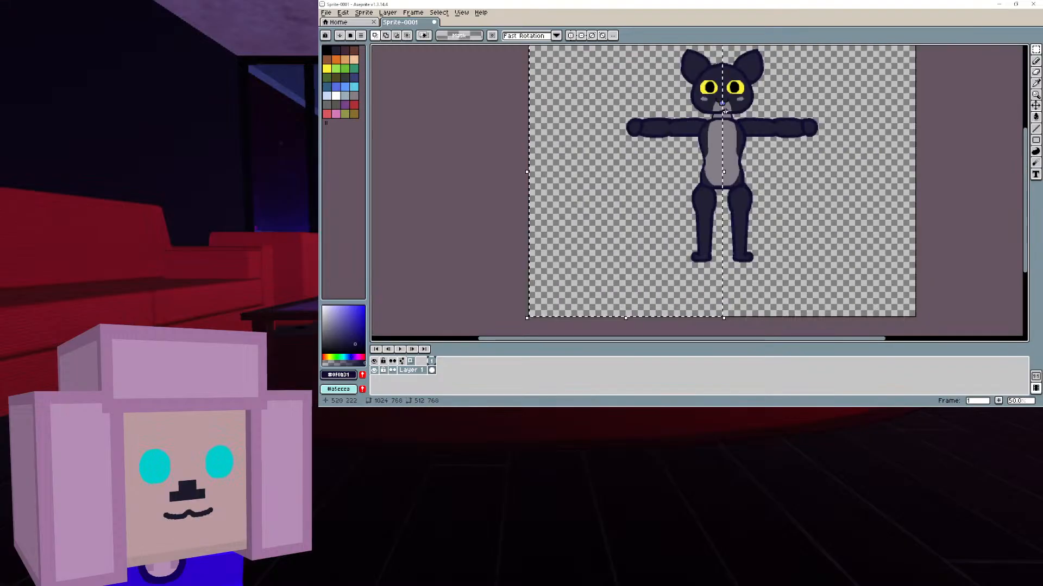
pyautogui.moveTo(760, 117); pyautogui.dragTo(741, 134, button='middle')
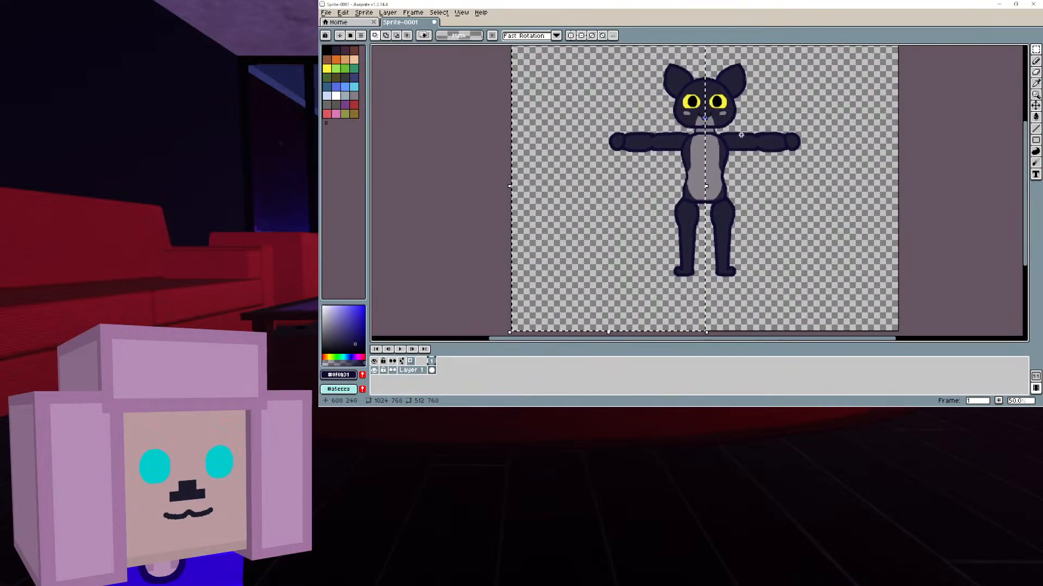
# Clear the selection, flip the canvas horizontally twice and compare the figure's symmetry
pyautogui.click(388, 12)
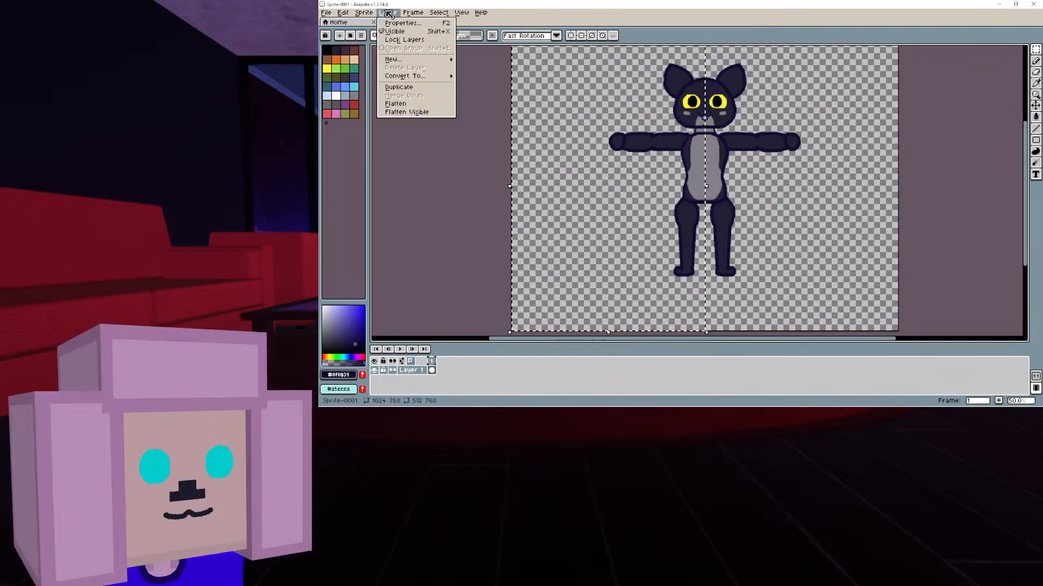
pyautogui.click(423, 200)
pyautogui.click(364, 12)
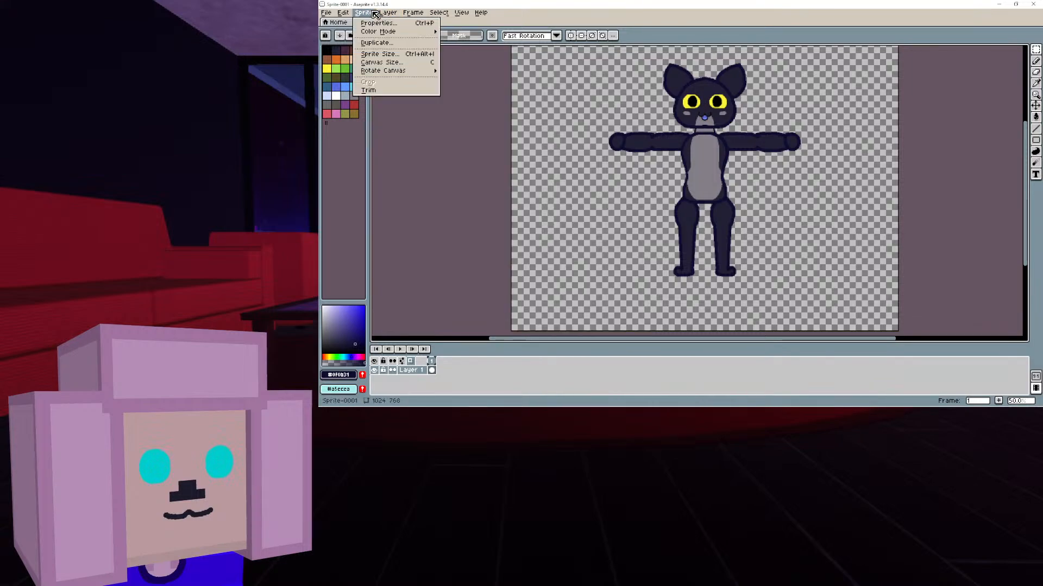
pyautogui.moveTo(404, 71)
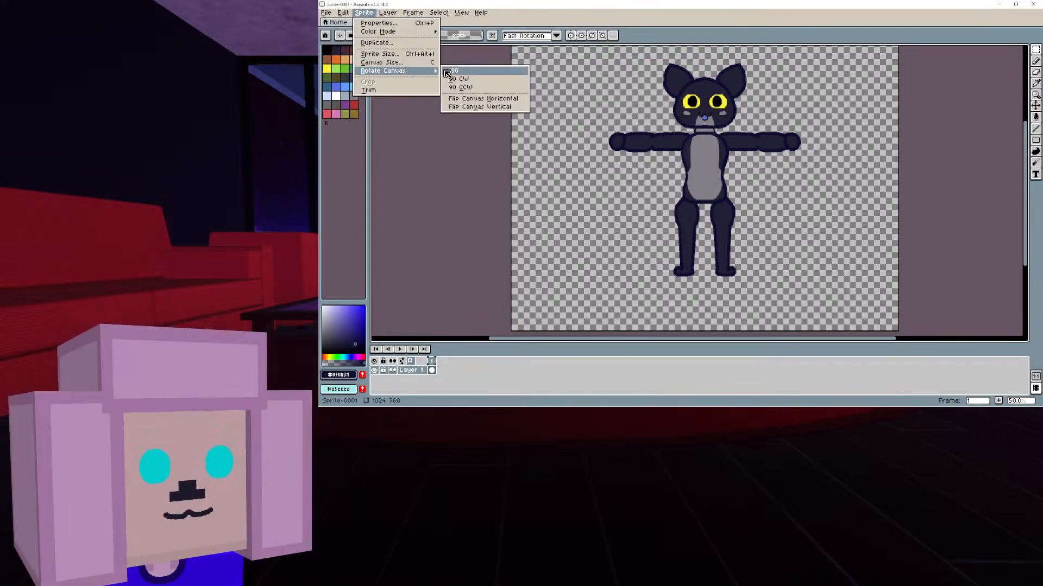
pyautogui.click(500, 99)
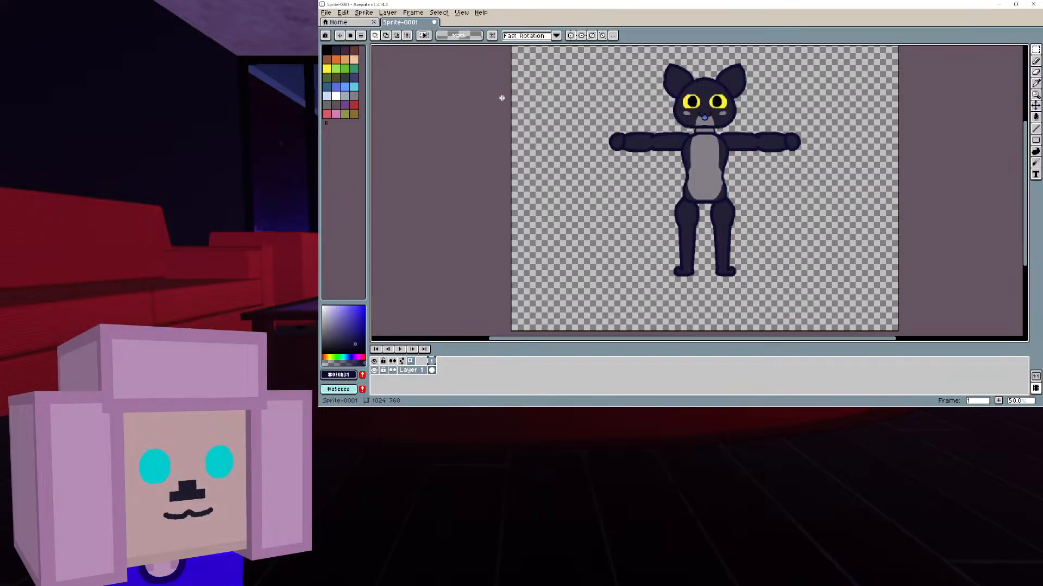
pyautogui.click(388, 12)
pyautogui.moveTo(375, 17)
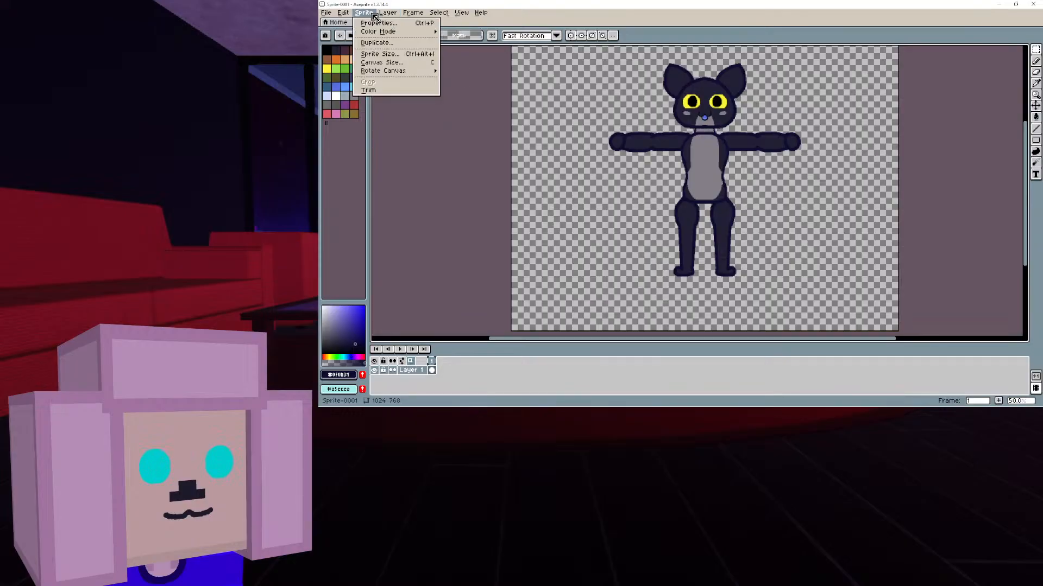
pyautogui.moveTo(382, 71)
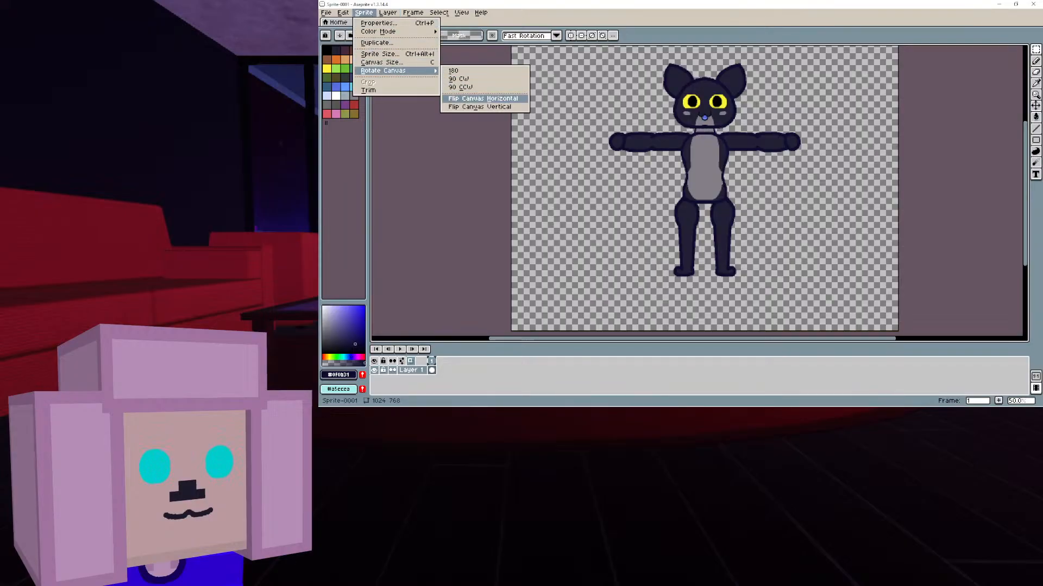
pyautogui.click(467, 98)
pyautogui.scroll(2, 917, 176)
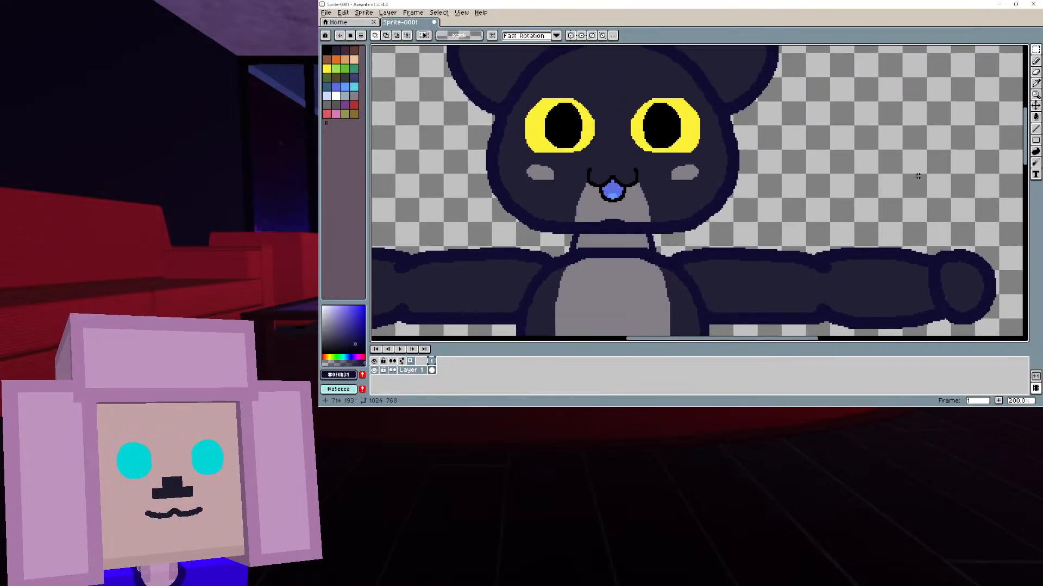
pyautogui.scroll(-2, 717, 174)
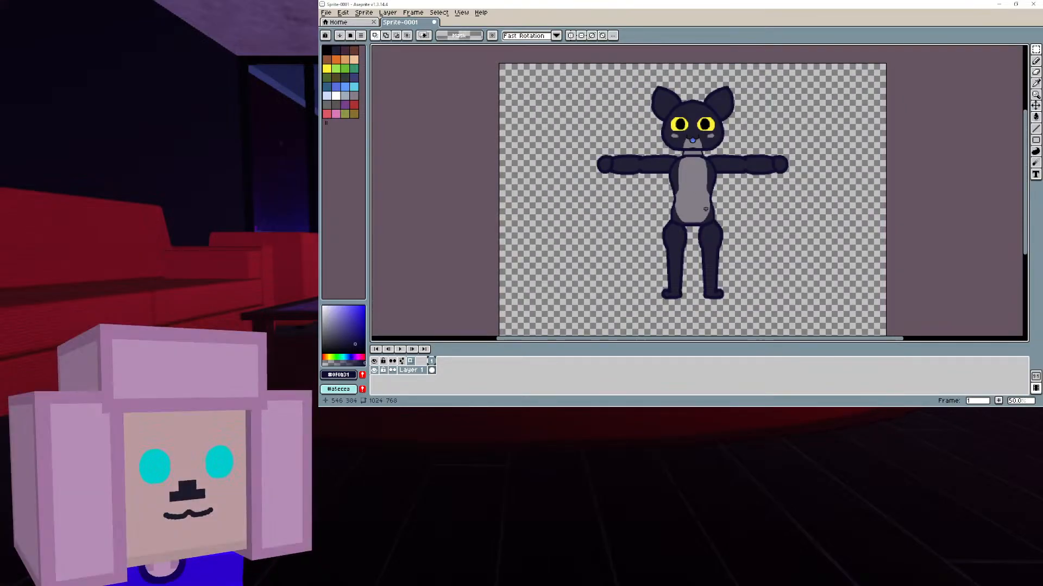
# Select a 512 × 592 px area enclosing the whole cat figure with the Rectangular Marquee
pyautogui.scroll(1, 602, 87)
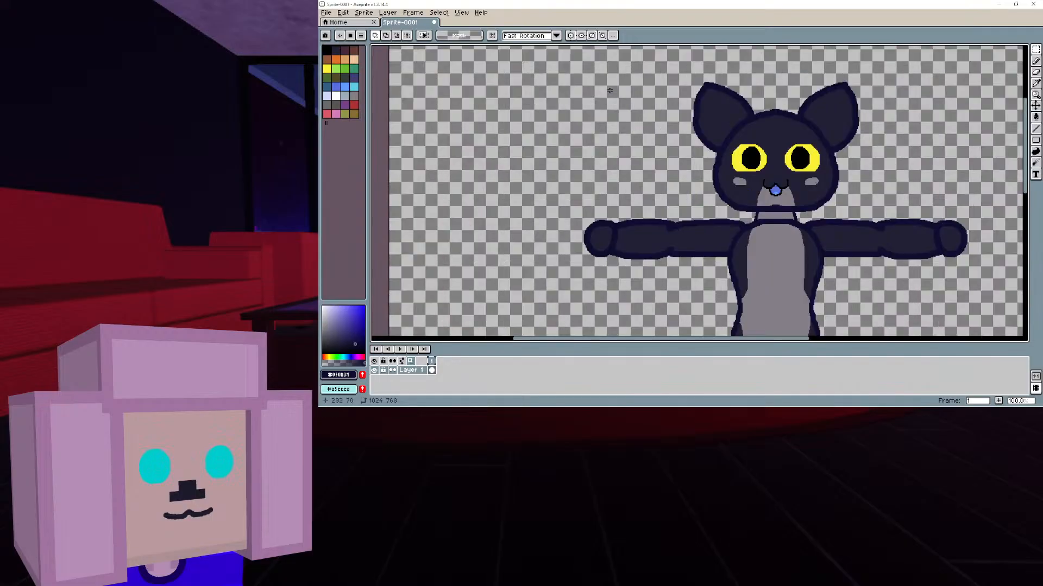
pyautogui.moveTo(698, 144)
pyautogui.mouseDown(button='middle')
pyautogui.moveTo(662, 114)
pyautogui.moveTo(696, 154)
pyautogui.mouseUp(button='middle')
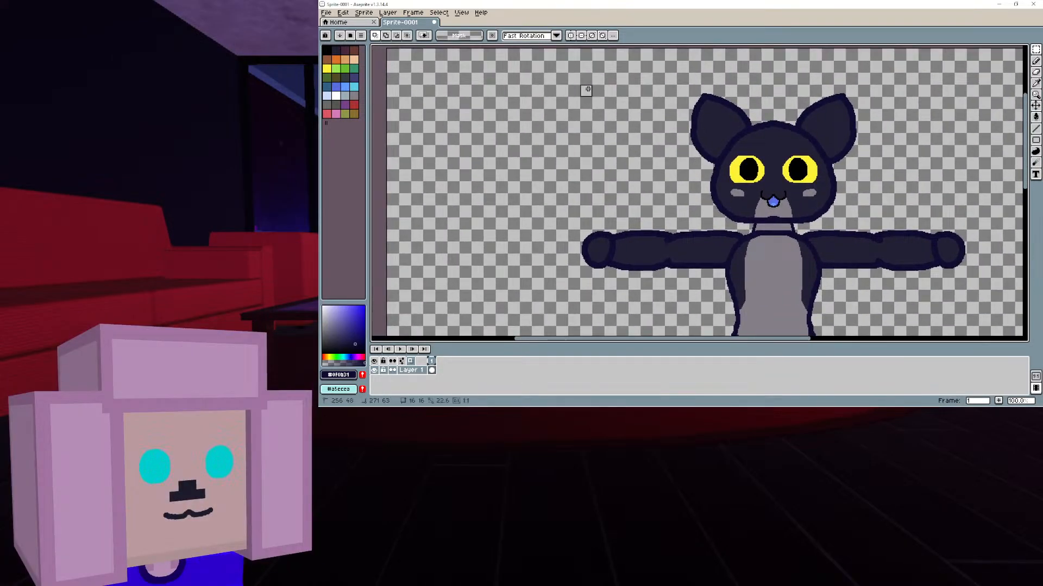
pyautogui.moveTo(586, 90); pyautogui.dragTo(958, 334)
pyautogui.moveTo(876, 111); pyautogui.dragTo(796, 249, button='middle')
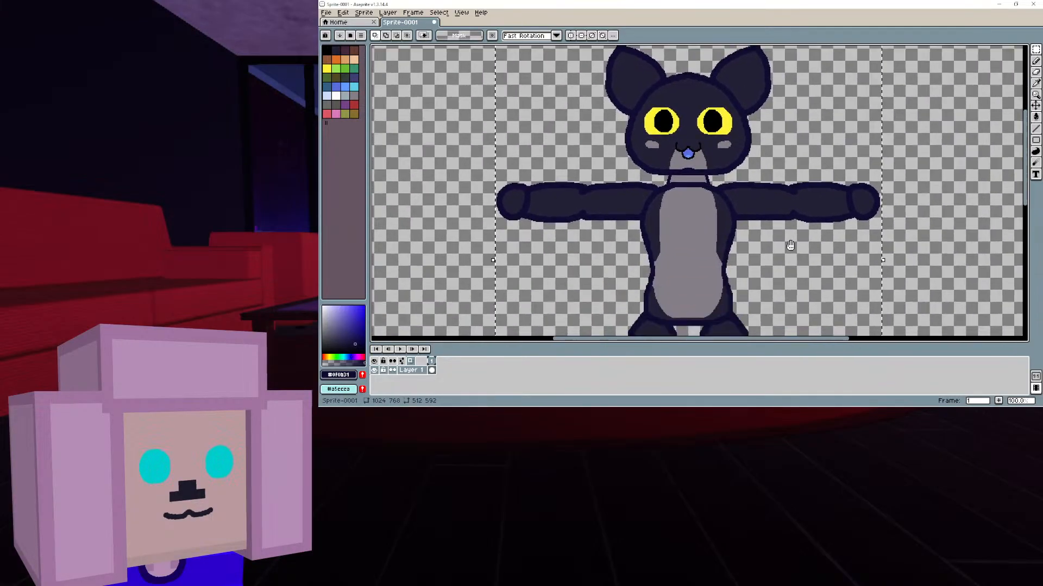
pyautogui.scroll(-1, 793, 246)
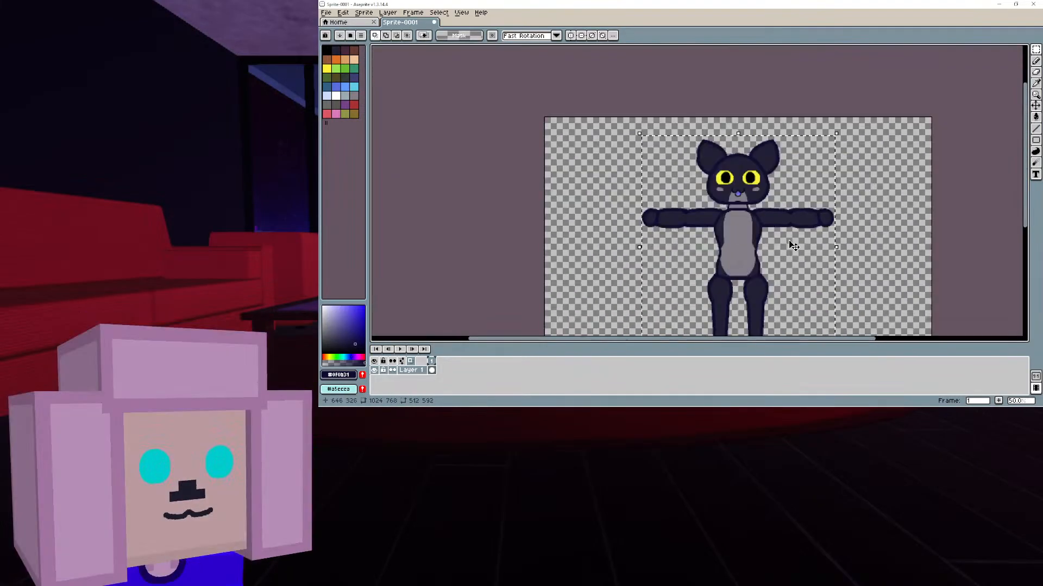
# Crop the sprite to the selected area and check the cropped canvas
pyautogui.click(366, 12)
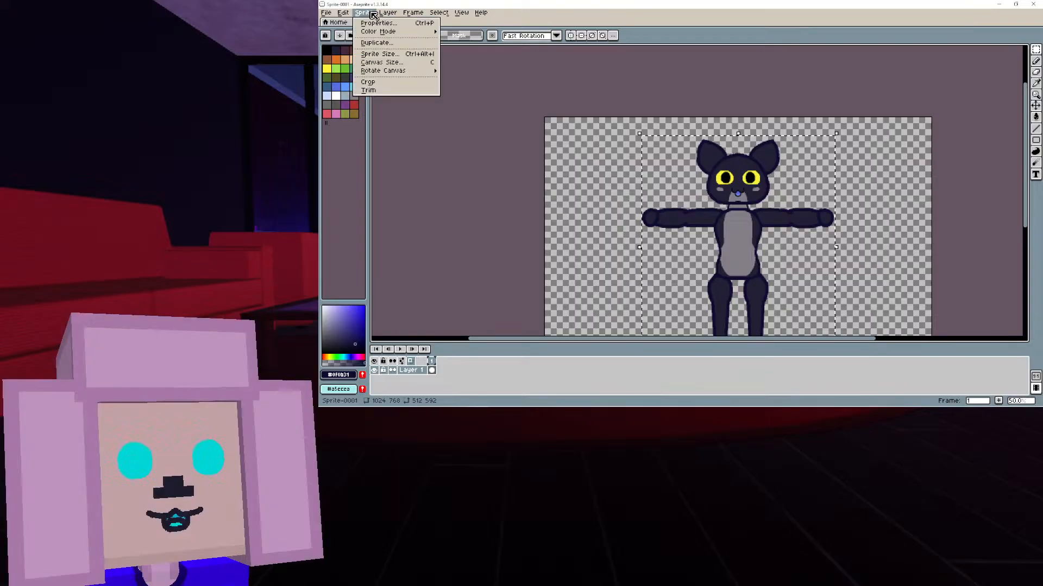
pyautogui.click(370, 83)
pyautogui.moveTo(921, 163); pyautogui.dragTo(815, 121, button='middle')
pyautogui.scroll(1, 809, 156)
pyautogui.scroll(-1, 868, 124)
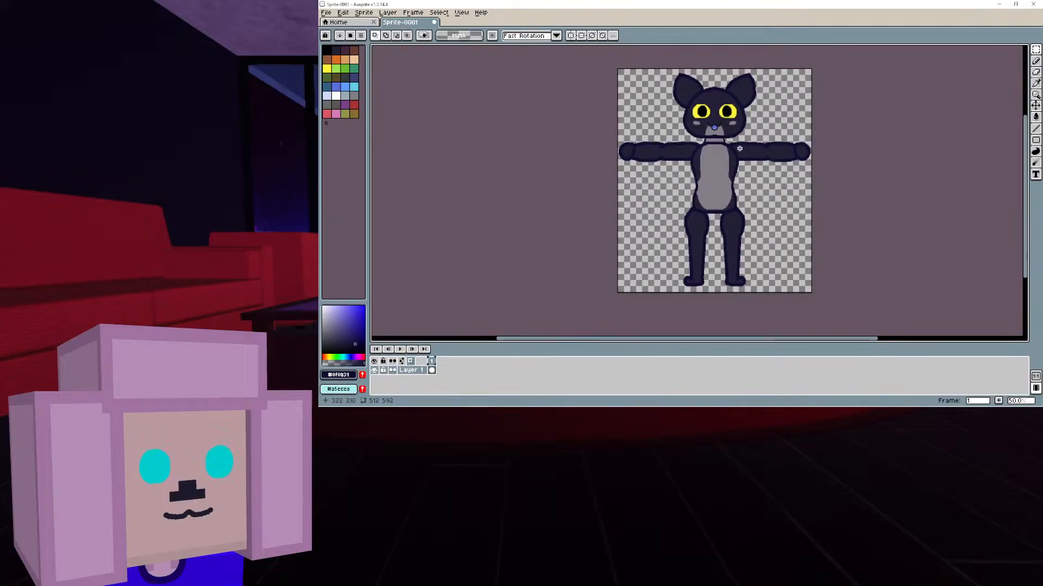
# Doodle a yellow heart in the empty space beside the cat's hip with the Pencil tool
pyautogui.scroll(1, 829, 177)
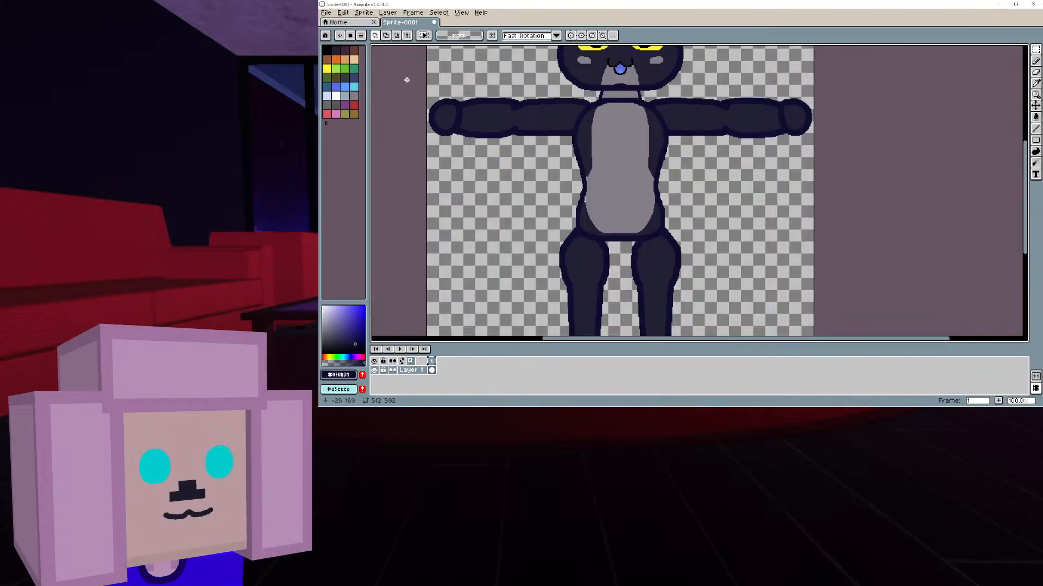
pyautogui.click(338, 51)
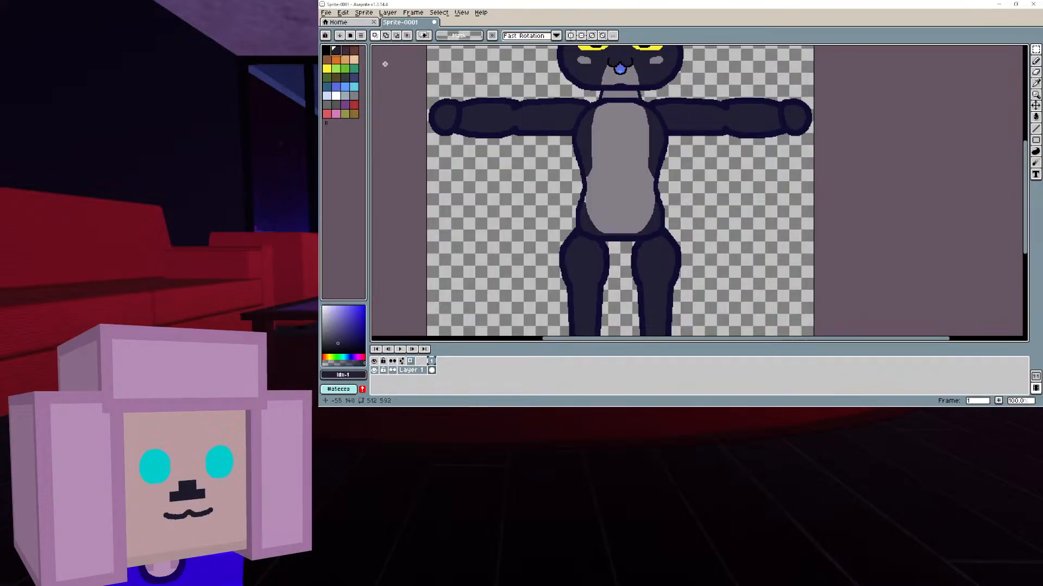
pyautogui.click(329, 68)
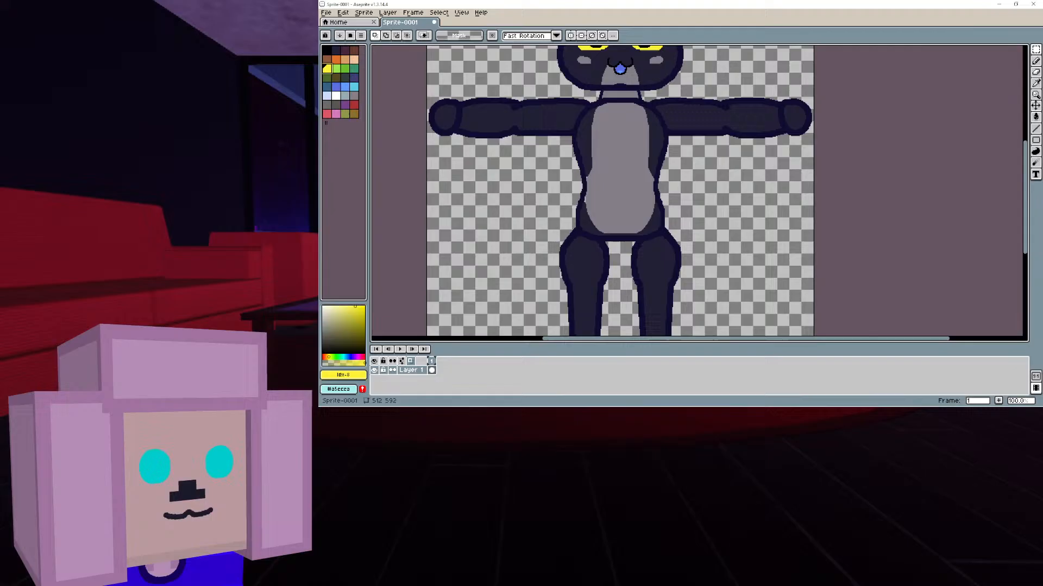
pyautogui.click(1037, 61)
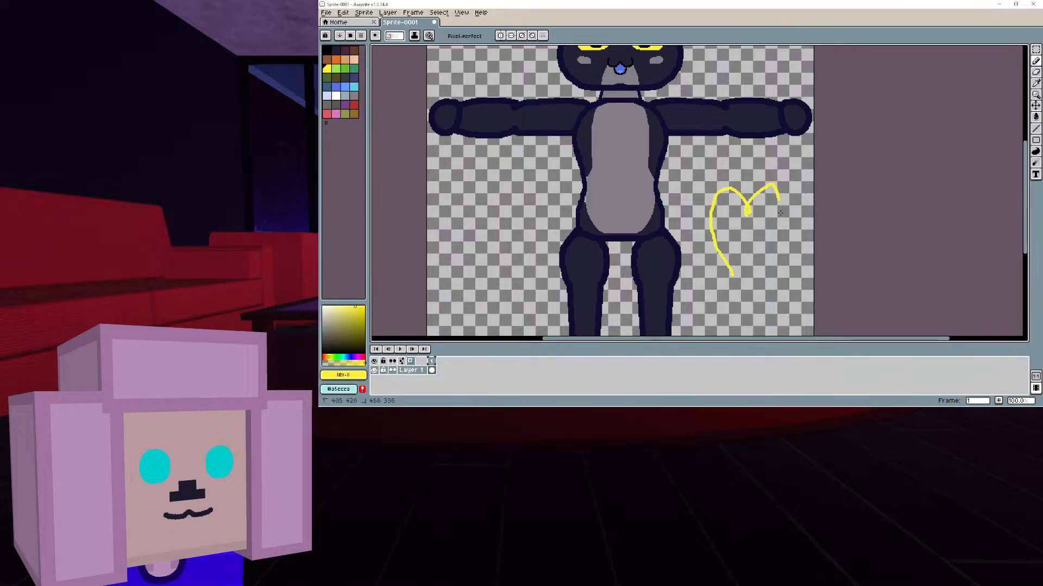
pyautogui.hotkey('ctrl', 'z')
pyautogui.moveTo(733, 285); pyautogui.dragTo(700, 195)
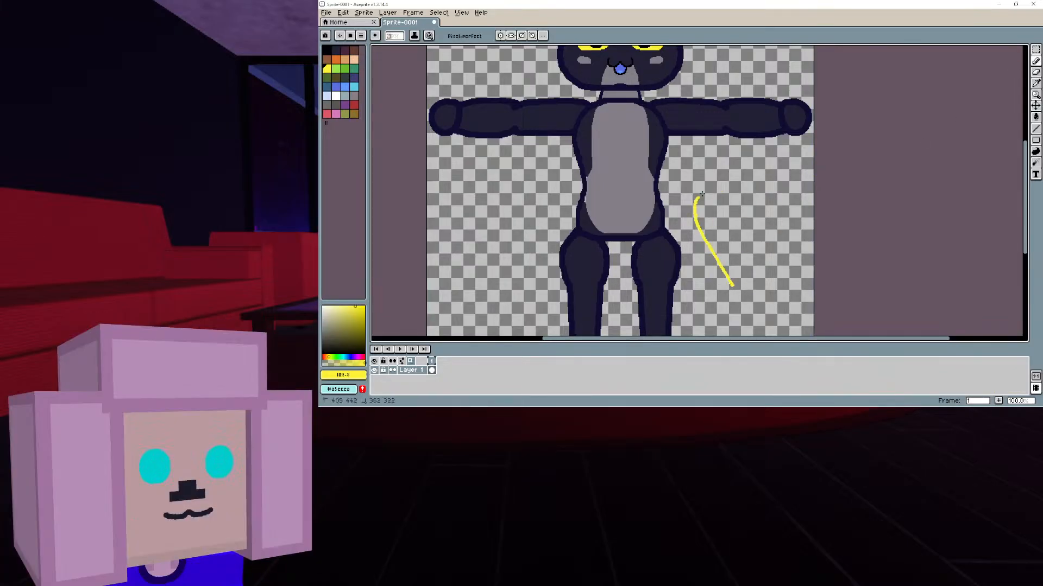
# Doodle a small yellow face with two pointed eyes and a tongue on the other side of the figure
pyautogui.moveTo(707, 290); pyautogui.dragTo(901, 249, button='middle')
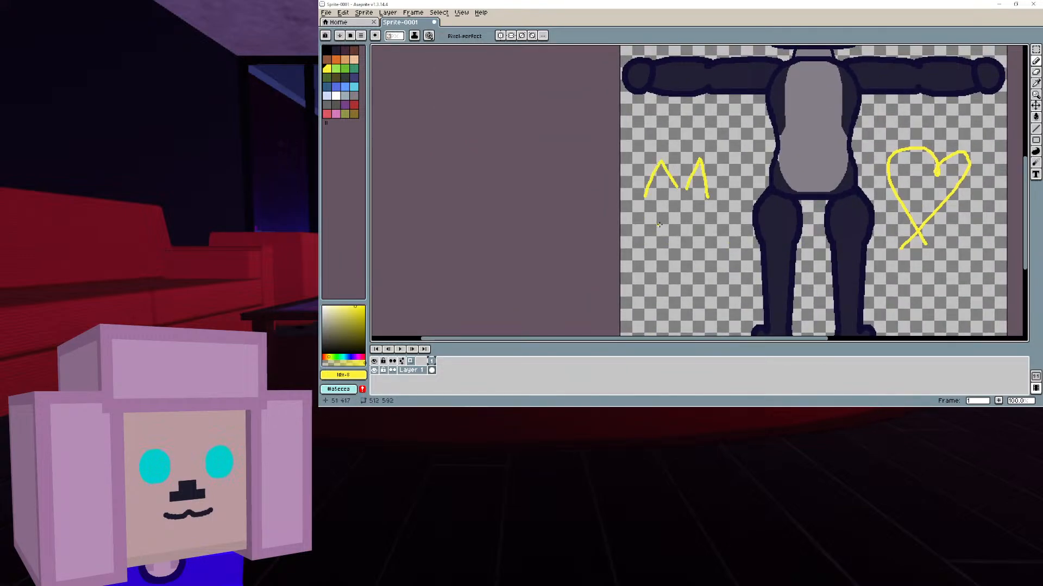
pyautogui.hotkey('ctrl', 'z')
pyautogui.moveTo(662, 224); pyautogui.dragTo(705, 223)
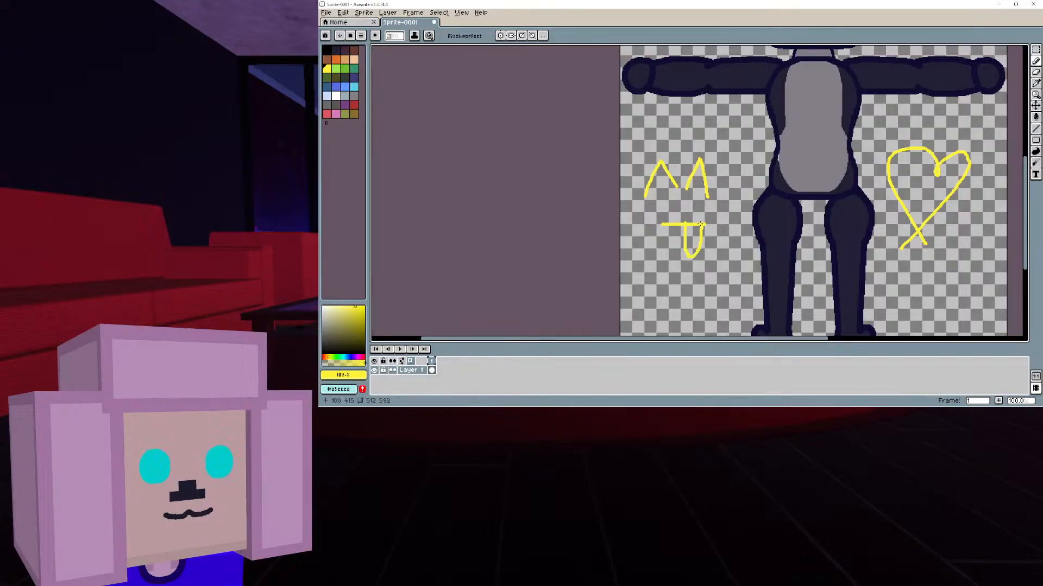
pyautogui.scroll(-1, 725, 198)
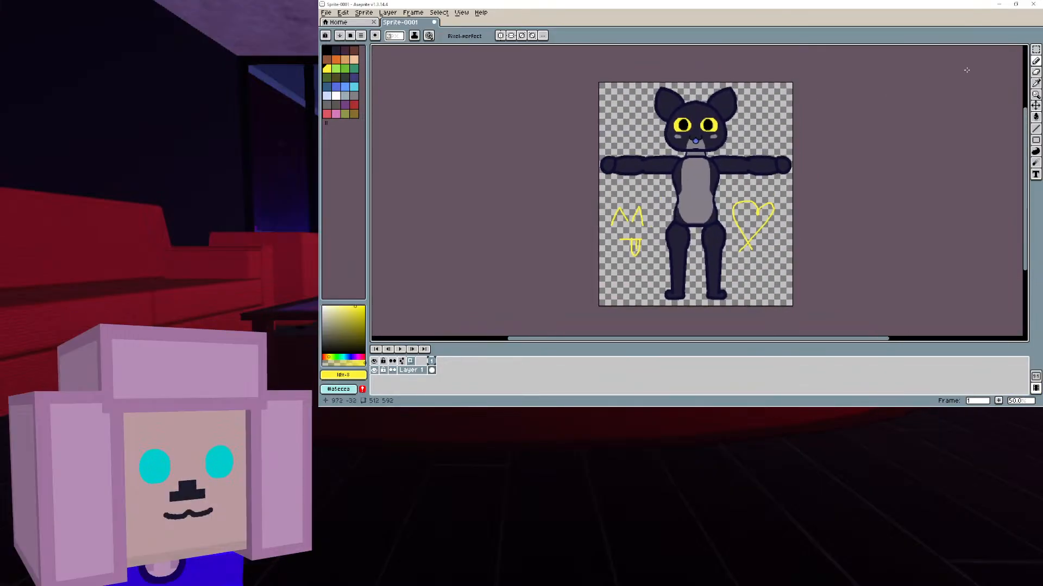
# Undo the yellow doodles on both sides of the cat
pyautogui.click(1034, 49)
pyautogui.moveTo(826, 65); pyautogui.dragTo(498, 331)
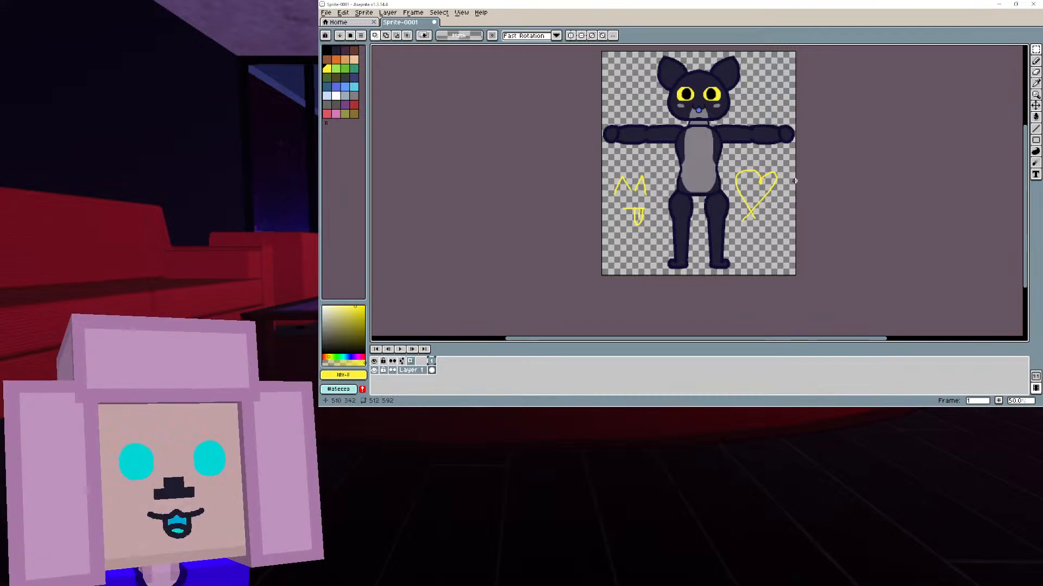
pyautogui.hotkey('ctrl', 'z')
pyautogui.hotkey('ctrl', 'z')
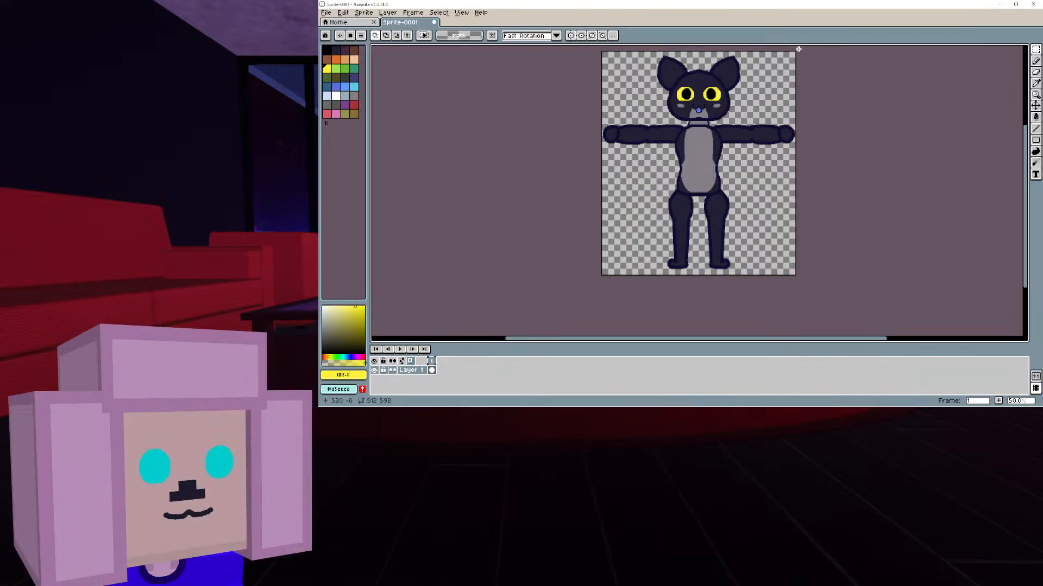
# Select the entire 512 × 592 px canvas and save the sprite as joy.png in E:\Art\OCs\Concept Art
pyautogui.moveTo(798, 49); pyautogui.dragTo(469, 331)
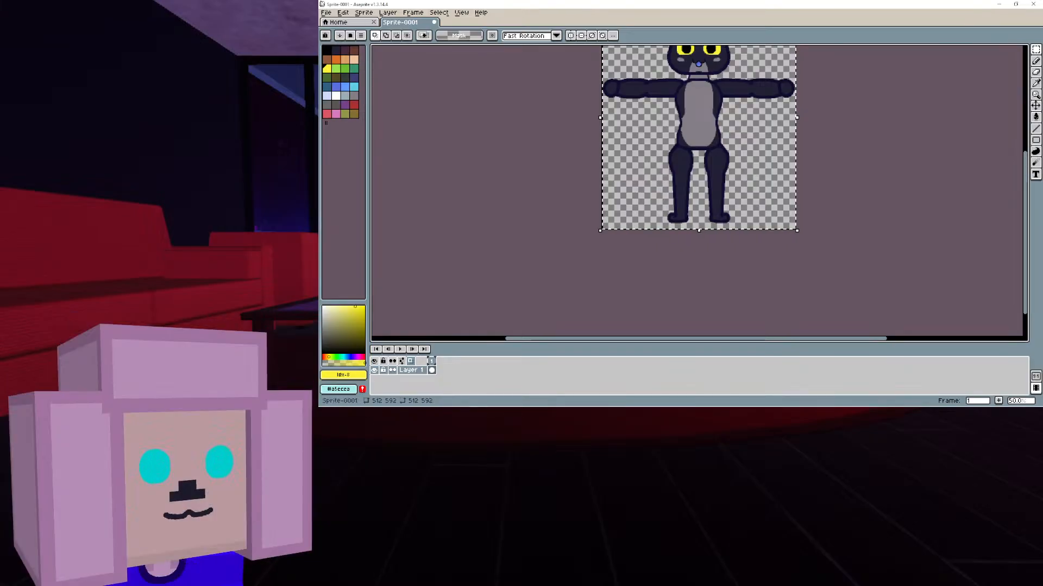
pyautogui.click(325, 12)
pyautogui.click(341, 60)
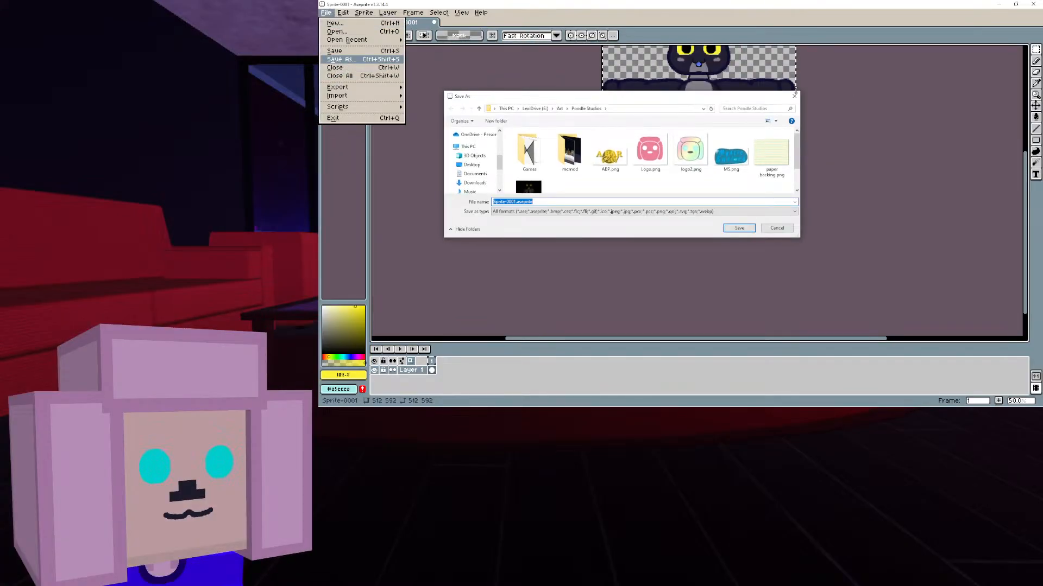
pyautogui.moveTo(698, 93); pyautogui.dragTo(737, 44)
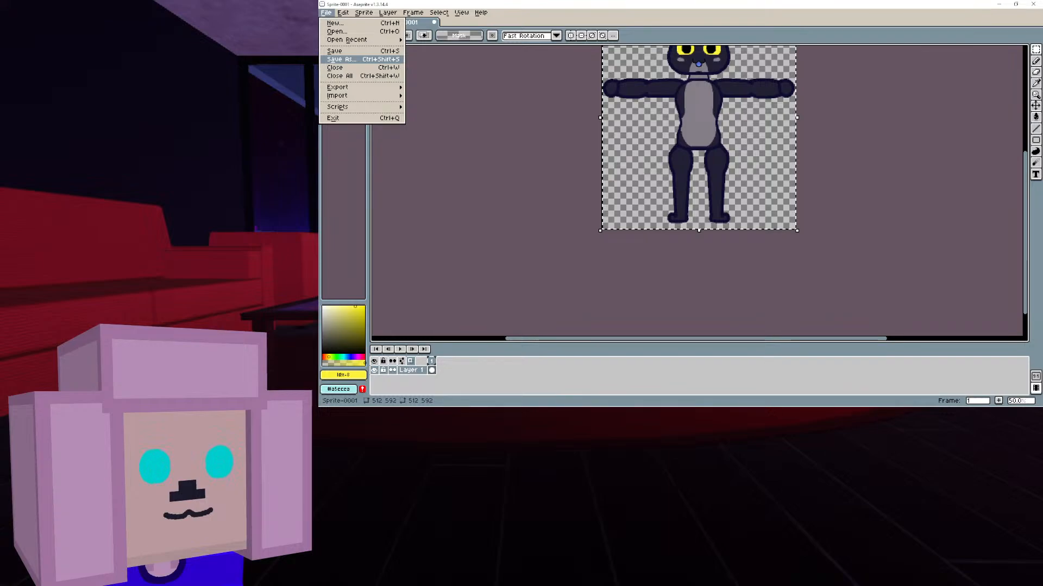
pyautogui.press('Return')
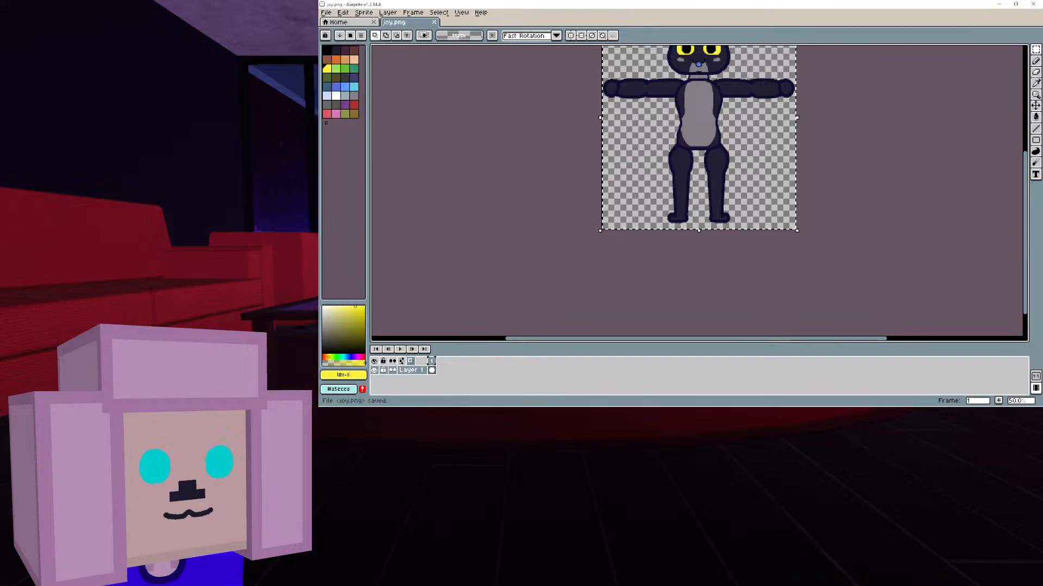
# Clear the selection, bring the whole figure into view and close Aseprite
pyautogui.click(865, 148)
pyautogui.moveTo(866, 148); pyautogui.dragTo(870, 220, button='middle')
pyautogui.moveTo(482, 410)
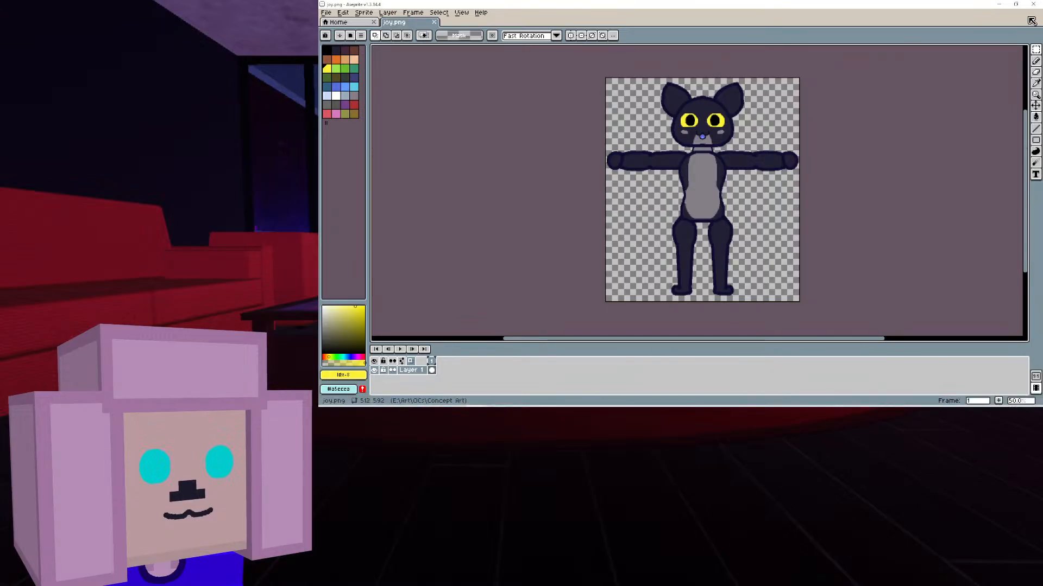
pyautogui.click(1034, 4)
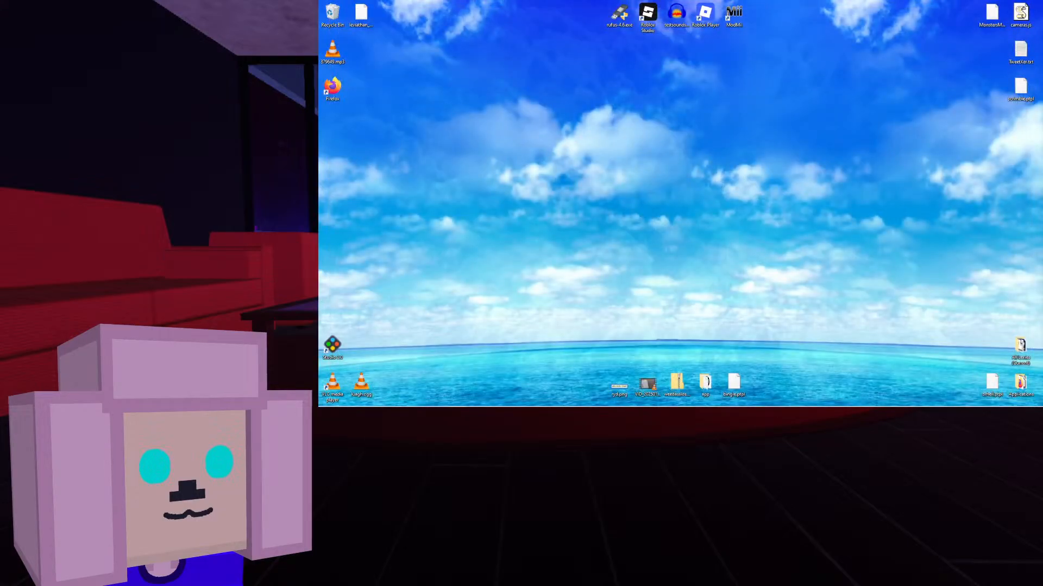
# Switch to Blockbench with the joy.anthro project open
pyautogui.moveTo(678, 405); pyautogui.dragTo(558, 1)
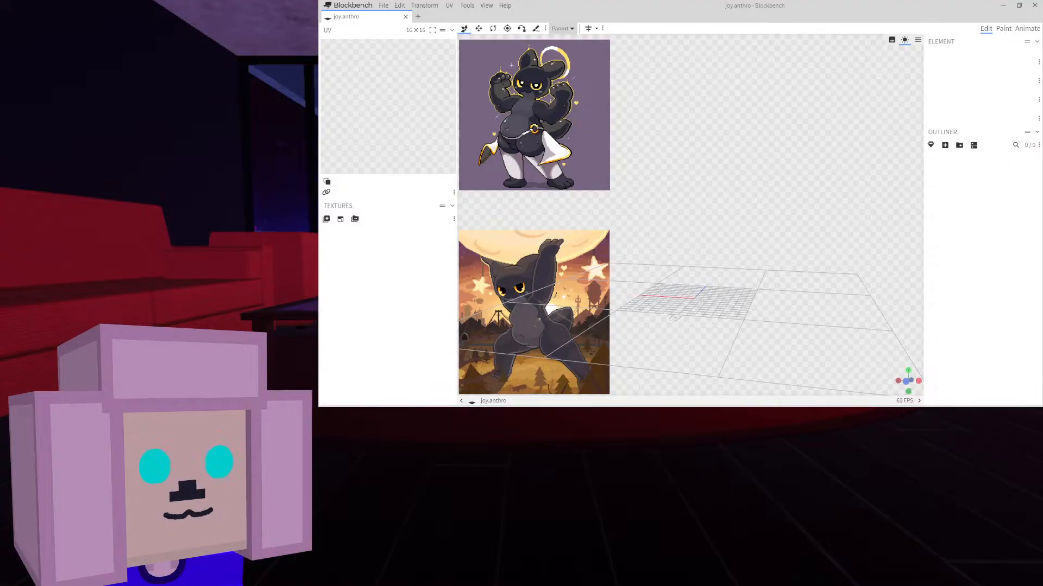
pyautogui.hotkey('alt', 'Tab')
pyautogui.moveTo(847, 7); pyautogui.dragTo(1042, 3)
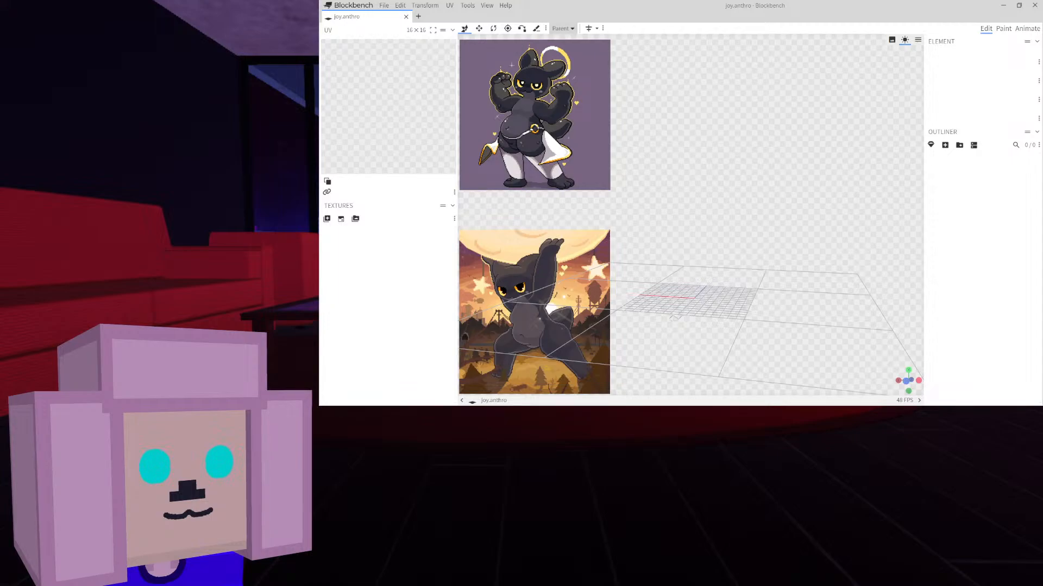
# In the front orthographic view, add the cat sprite from the clipboard as a reference image to this project only
pyautogui.moveTo(727, 258); pyautogui.dragTo(743, 263)
pyautogui.rightClick(743, 263)
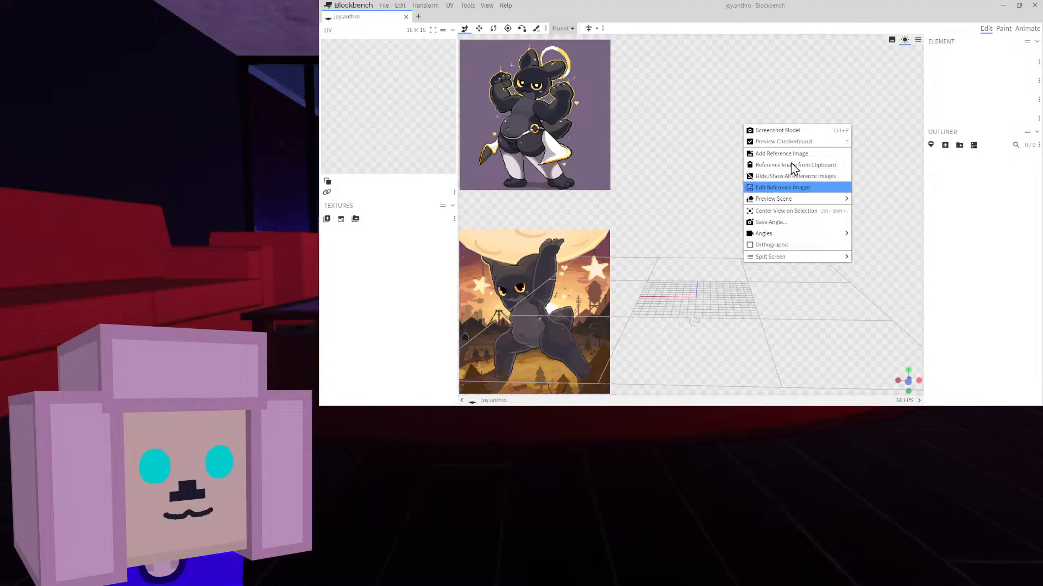
pyautogui.click(679, 144)
pyautogui.click(908, 380)
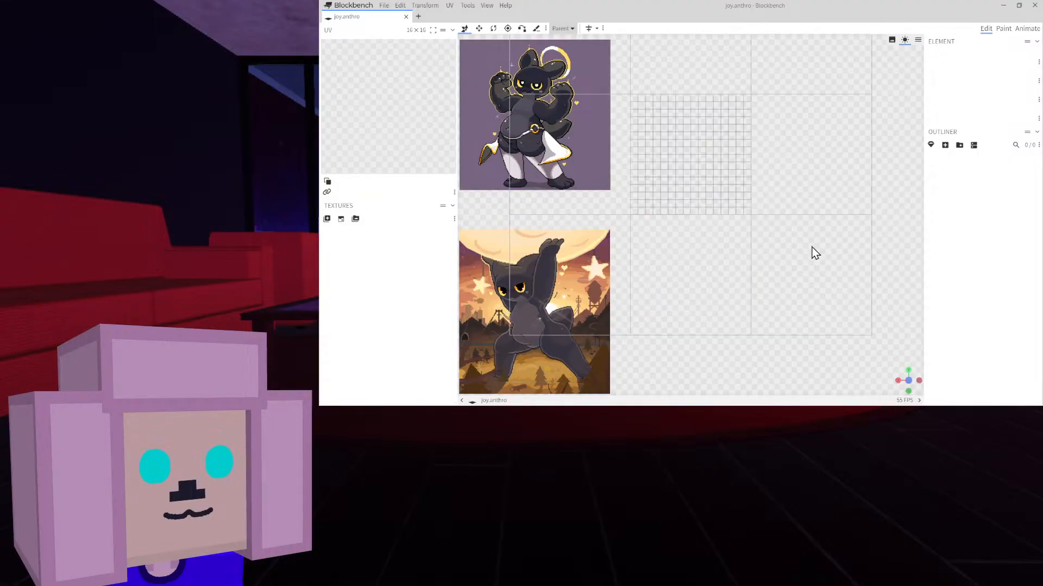
pyautogui.moveTo(760, 157); pyautogui.dragTo(770, 260, button='right')
pyautogui.rightClick(766, 210)
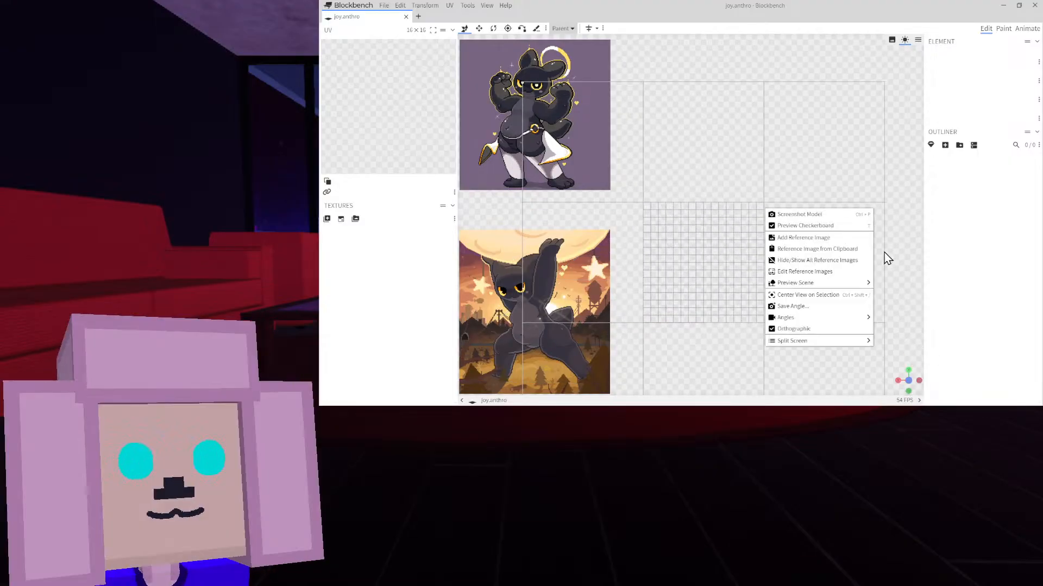
pyautogui.moveTo(861, 283)
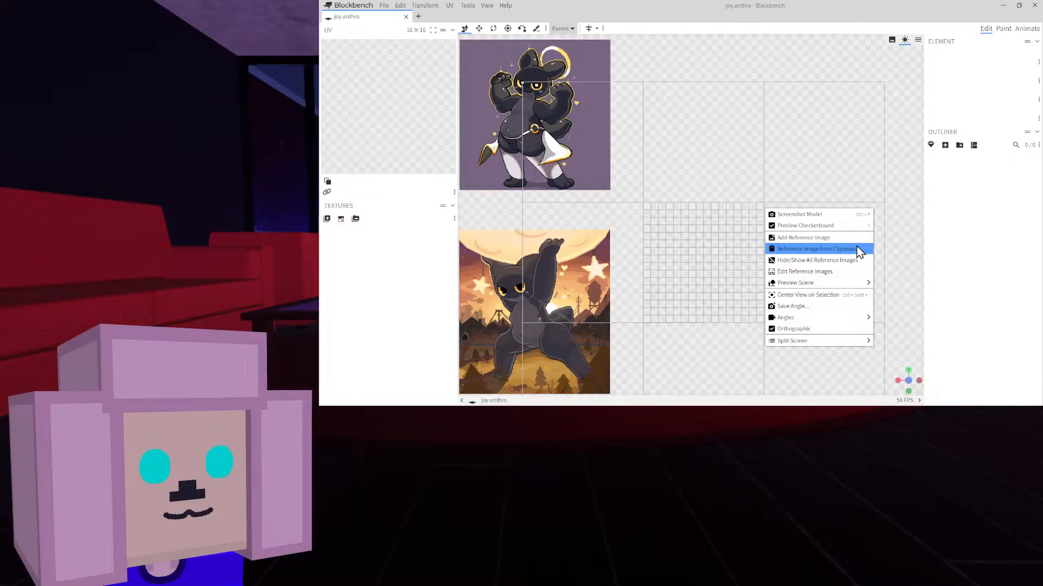
pyautogui.click(817, 249)
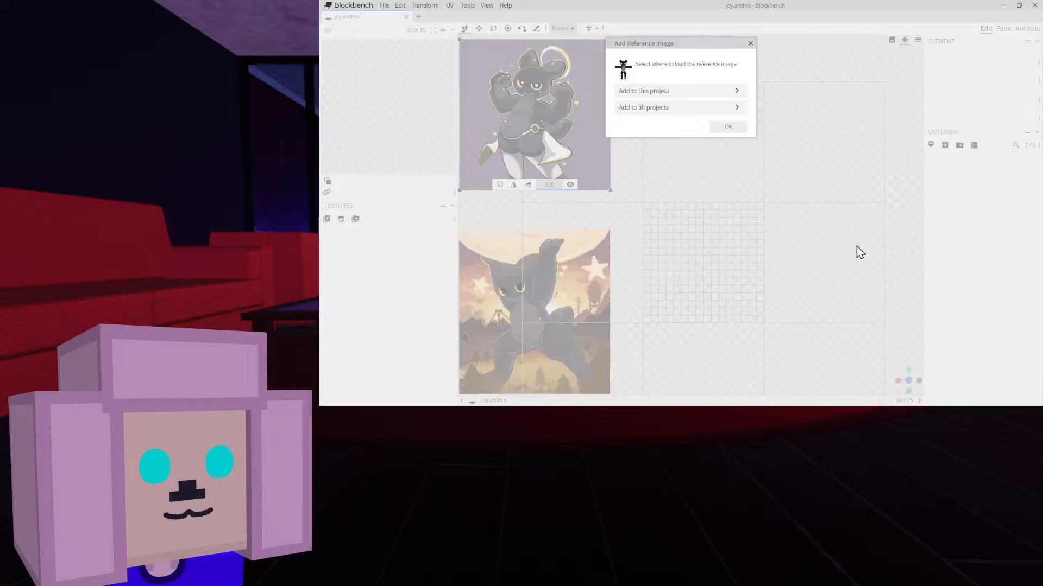
pyautogui.click(689, 96)
# Enlarge the cat reference image and centre it on the grid with its feet on the ground line
pyautogui.moveTo(714, 298); pyautogui.dragTo(701, 217)
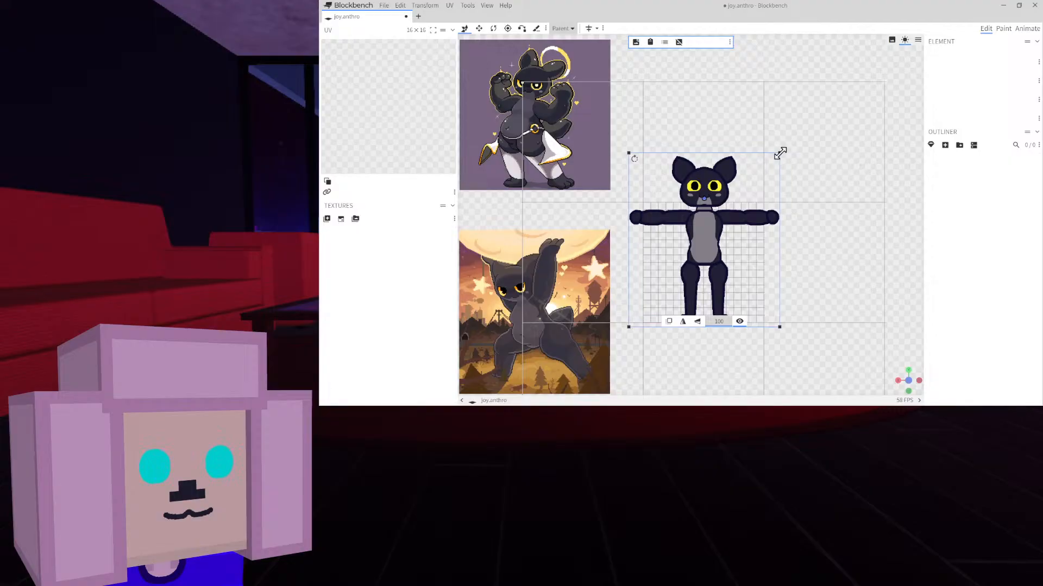
pyautogui.moveTo(780, 153); pyautogui.dragTo(932, 85)
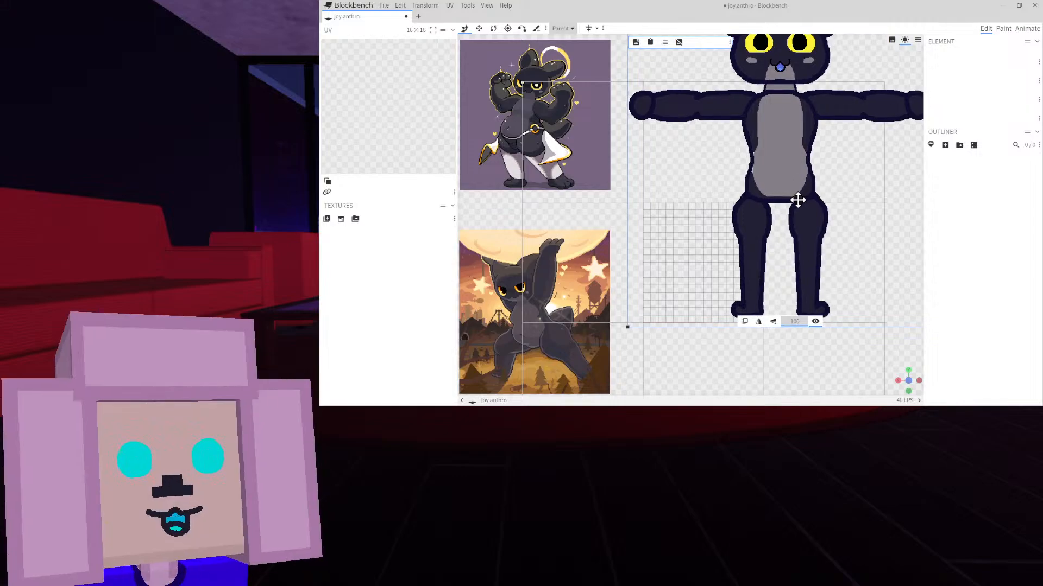
pyautogui.moveTo(798, 201); pyautogui.dragTo(721, 203)
pyautogui.click(773, 356)
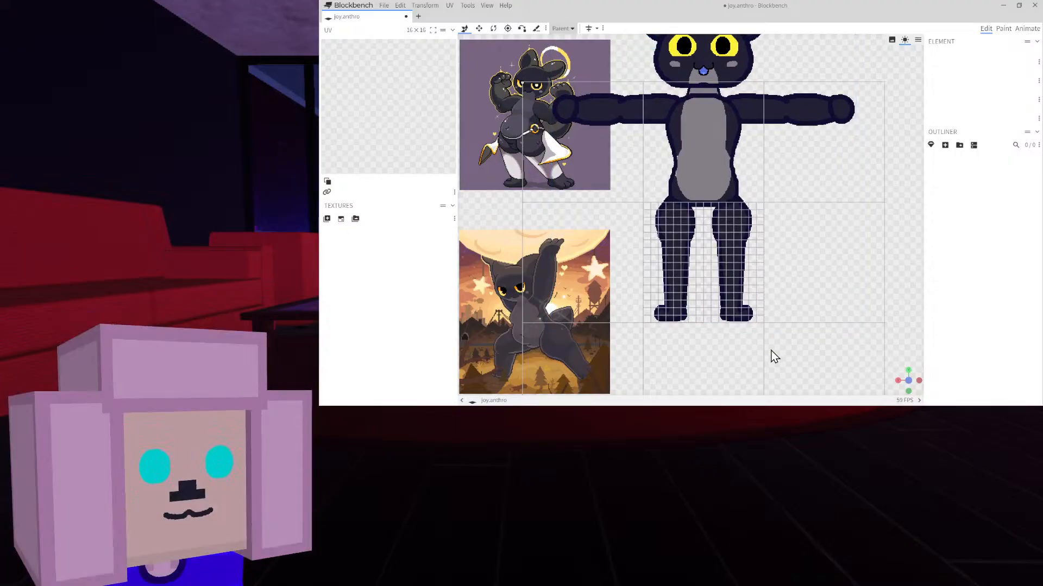
# Examine how the cat reference's feet, legs, torso and whole figure line up with the grid
pyautogui.scroll(5, 721, 333)
pyautogui.scroll(4, 725, 329)
pyautogui.moveTo(725, 254); pyautogui.dragTo(705, 54, button='right')
pyautogui.scroll(3, 658, 198)
pyautogui.scroll(2, 658, 197)
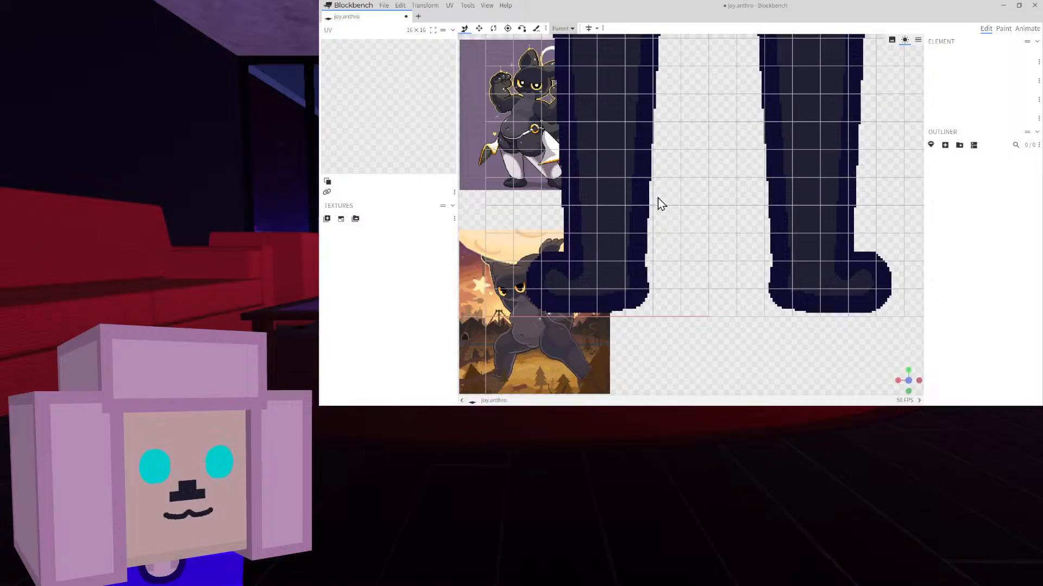
pyautogui.scroll(-6, 657, 197)
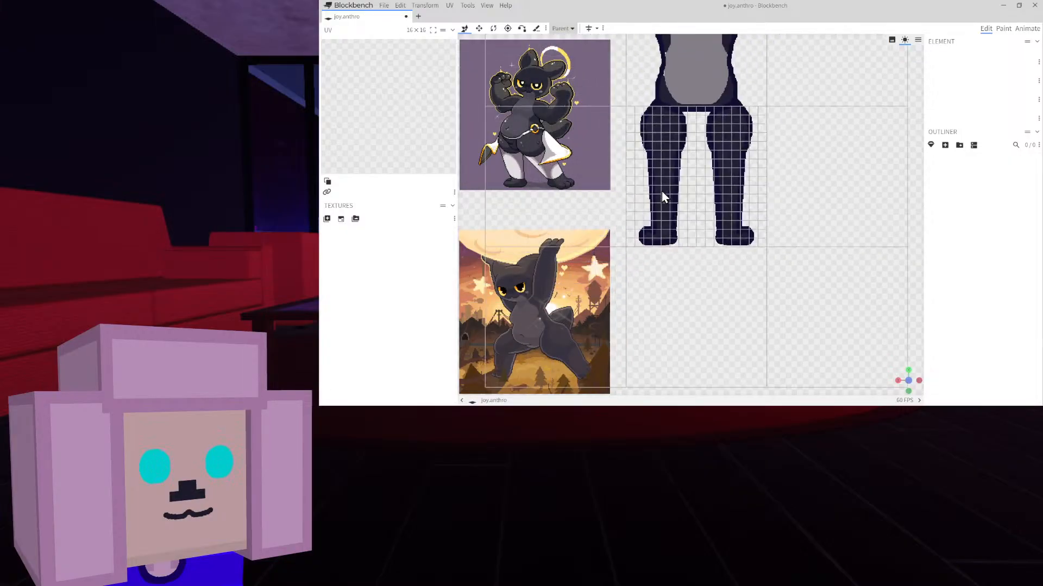
pyautogui.moveTo(689, 154); pyautogui.dragTo(675, 207, button='right')
pyautogui.scroll(6, 676, 207)
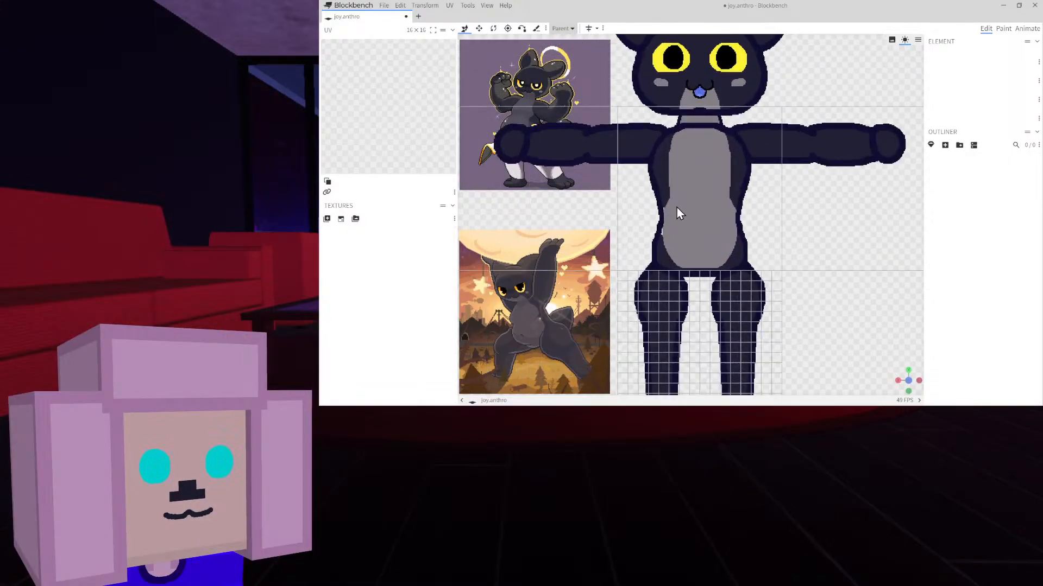
pyautogui.scroll(-4, 657, 247)
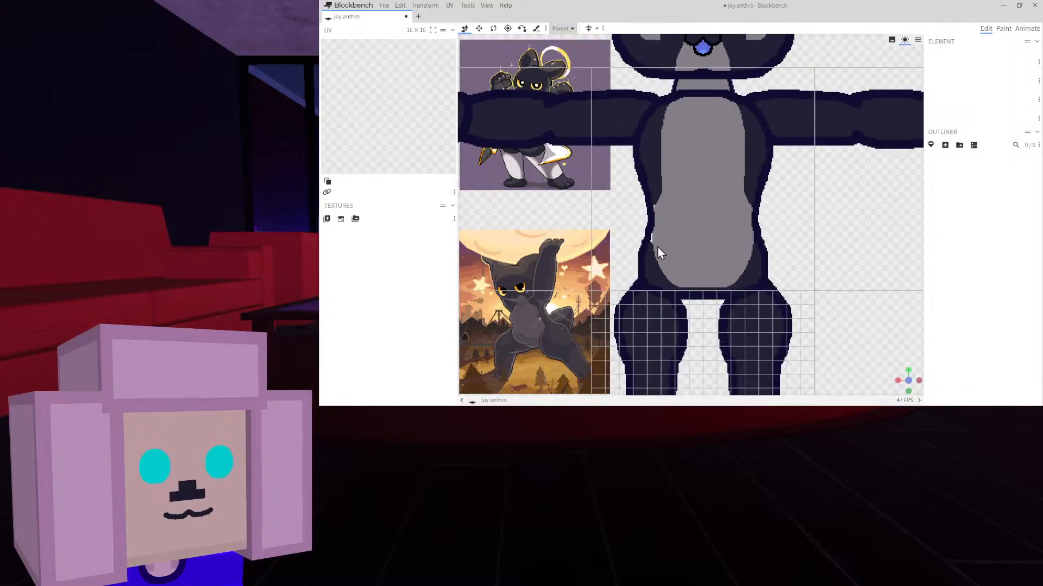
pyautogui.scroll(-2, 617, 272)
pyautogui.scroll(2, 698, 247)
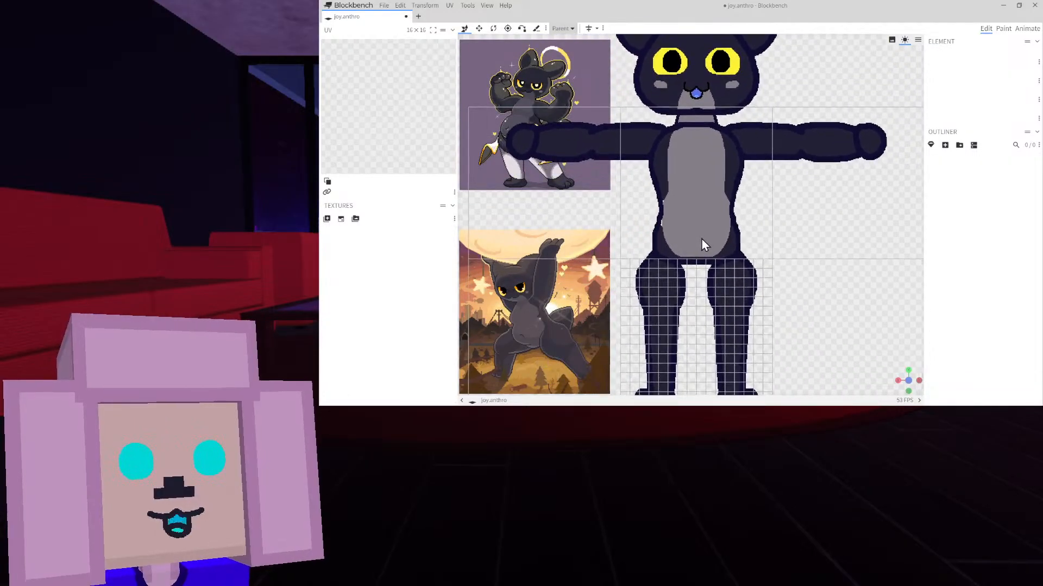
pyautogui.scroll(-3, 701, 244)
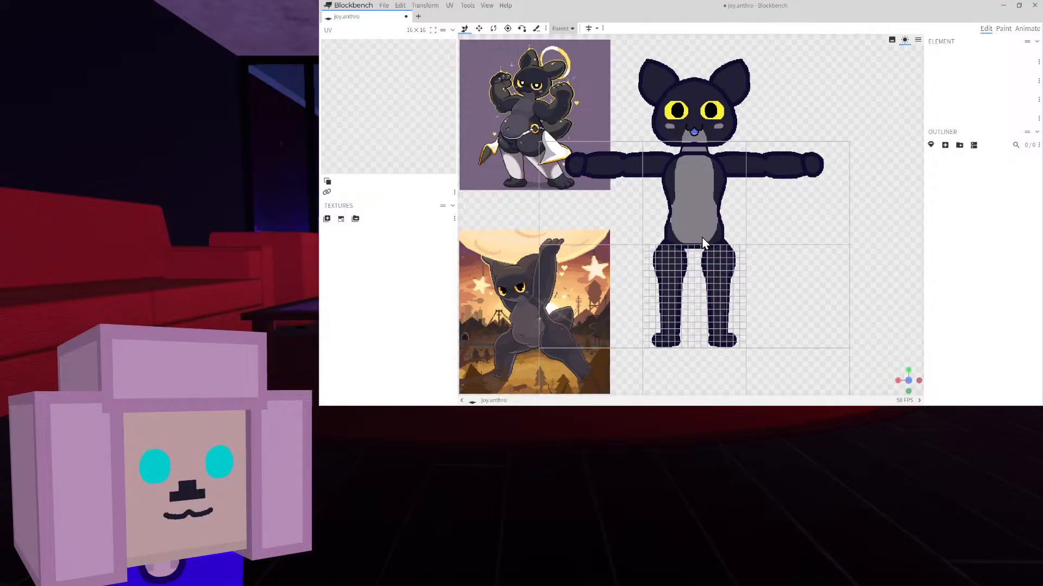
pyautogui.moveTo(703, 244); pyautogui.dragTo(709, 261, button='right')
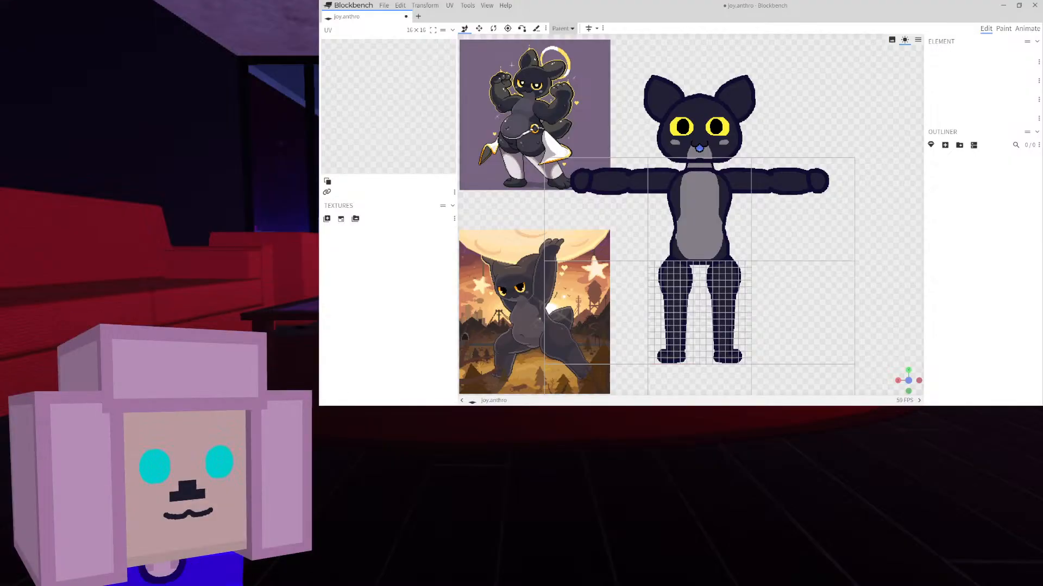
# Add a cylinder mesh with diameter 16, height 8, 12 sides and aligned edges
pyautogui.click(931, 145)
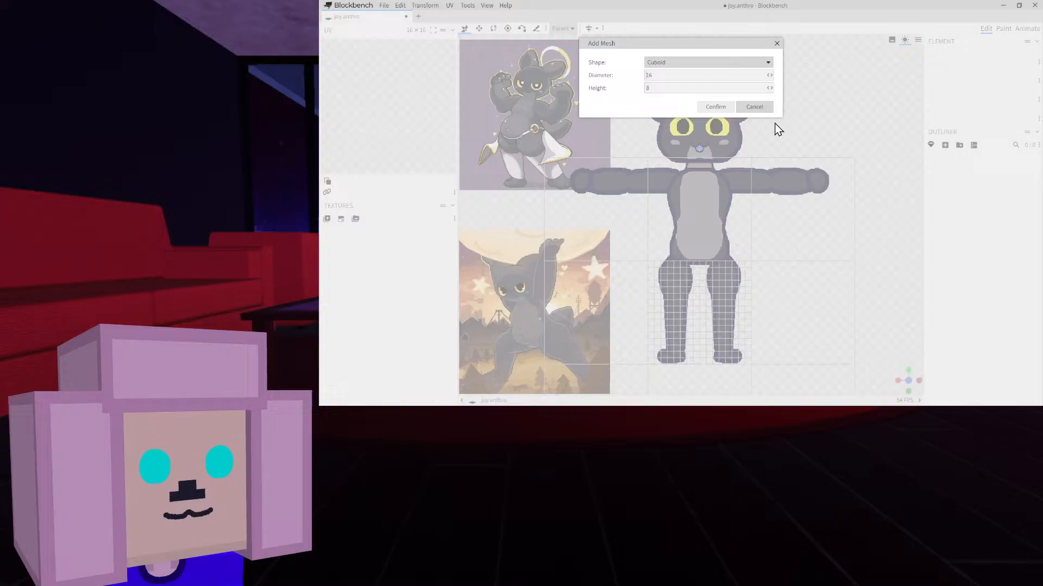
pyautogui.click(670, 62)
pyautogui.click(682, 131)
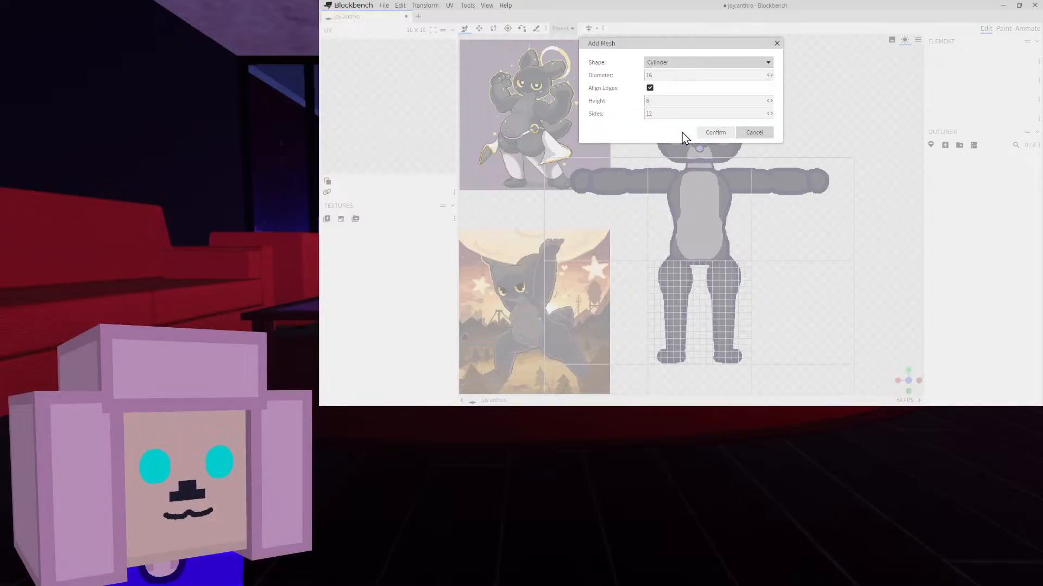
pyautogui.click(709, 134)
# Set the new cylinder's diameter to 11 and its height to 2
pyautogui.moveTo(791, 311); pyautogui.dragTo(788, 216, button='right')
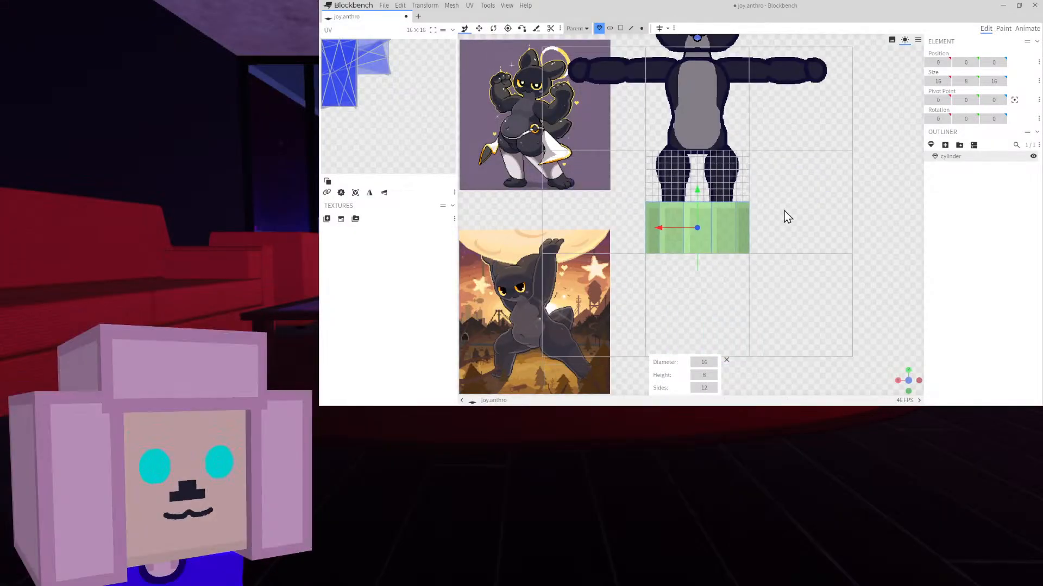
pyautogui.moveTo(703, 361); pyautogui.dragTo(715, 343)
pyautogui.moveTo(826, 174); pyautogui.dragTo(797, 235, button='right')
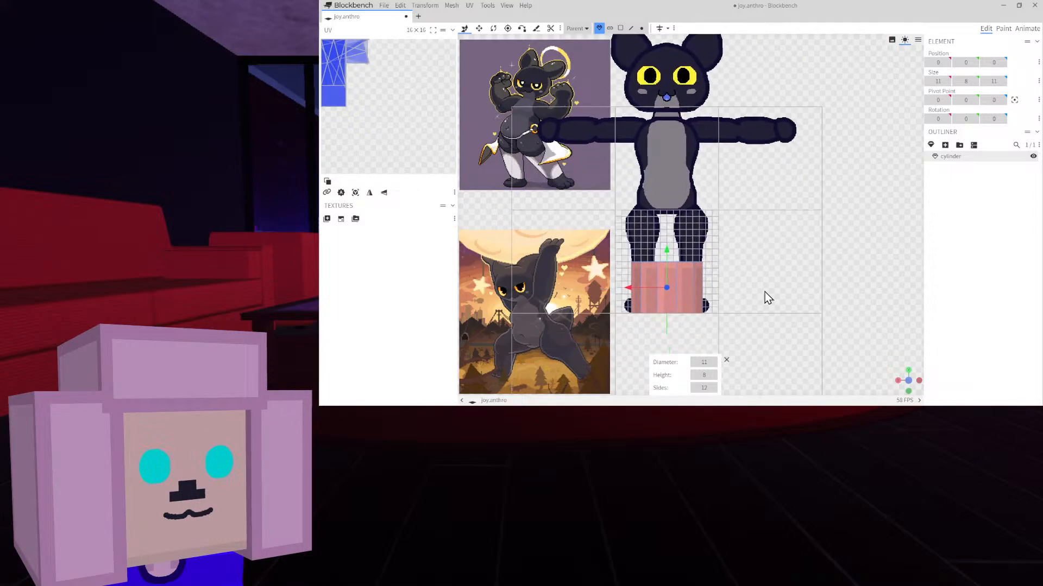
pyautogui.click(693, 376)
pyautogui.click(694, 375)
pyautogui.click(693, 375)
pyautogui.click(693, 376)
pyautogui.click(693, 376)
pyautogui.click(693, 376)
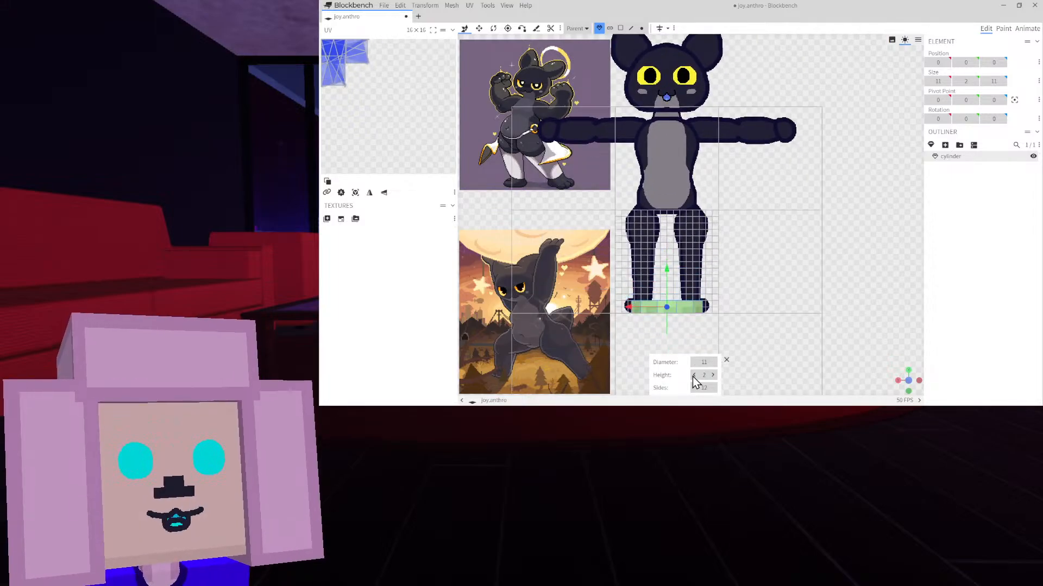
# Raise the cylinder to Y position 34 so it lies across the middle of the cat's head
pyautogui.moveTo(670, 272); pyautogui.dragTo(682, 59)
pyautogui.moveTo(681, 60); pyautogui.dragTo(756, 185, button='right')
pyautogui.scroll(5, 748, 252)
pyautogui.scroll(3, 747, 247)
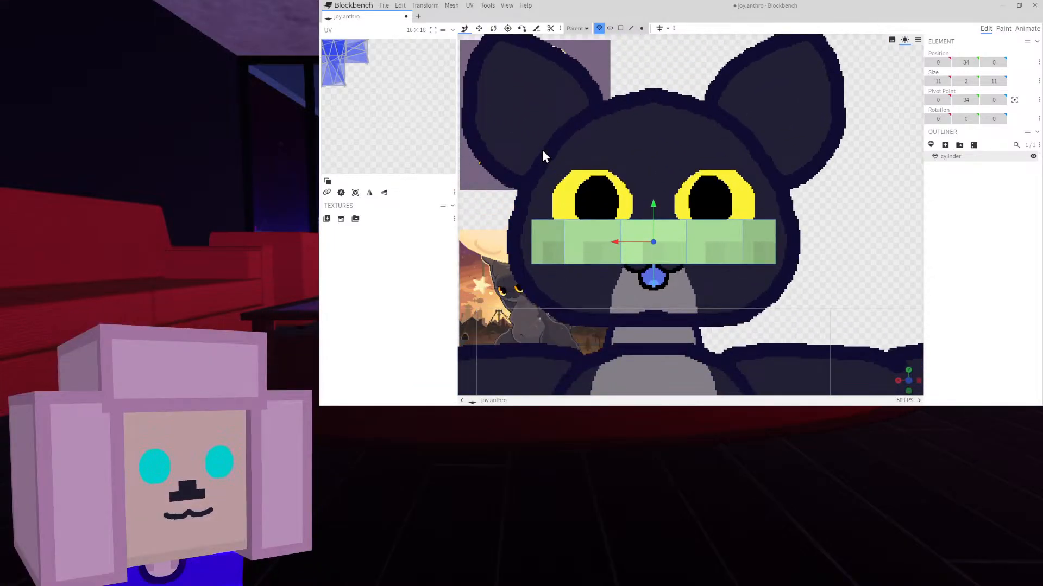
pyautogui.press('s')
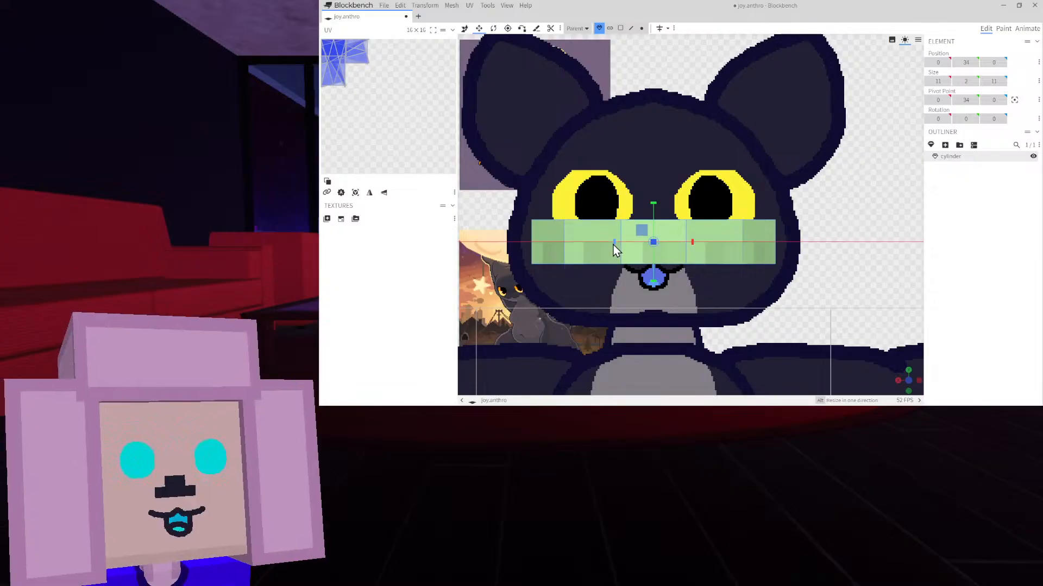
pyautogui.moveTo(614, 246); pyautogui.dragTo(601, 243)
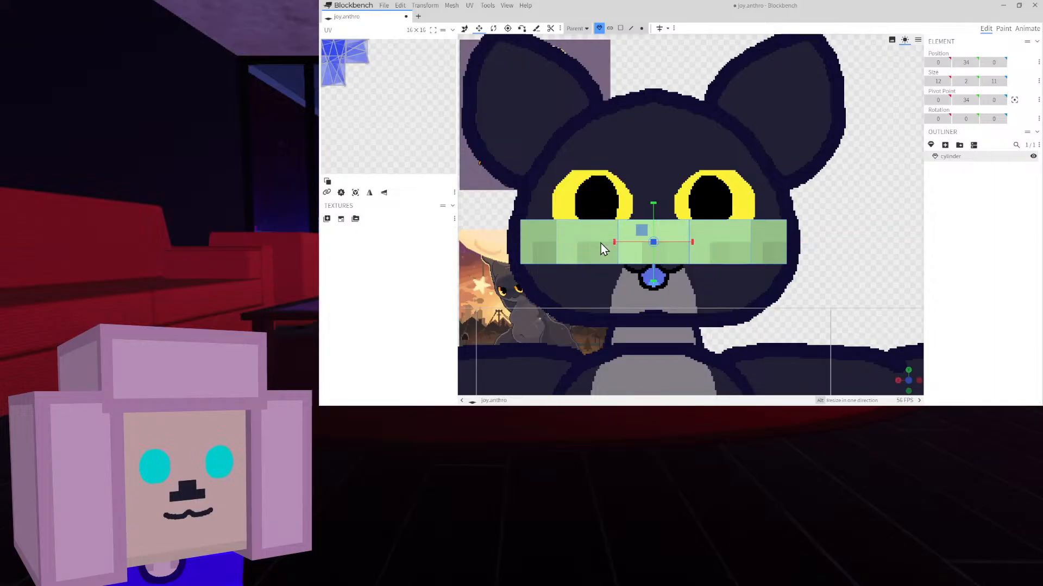
pyautogui.click(1006, 81)
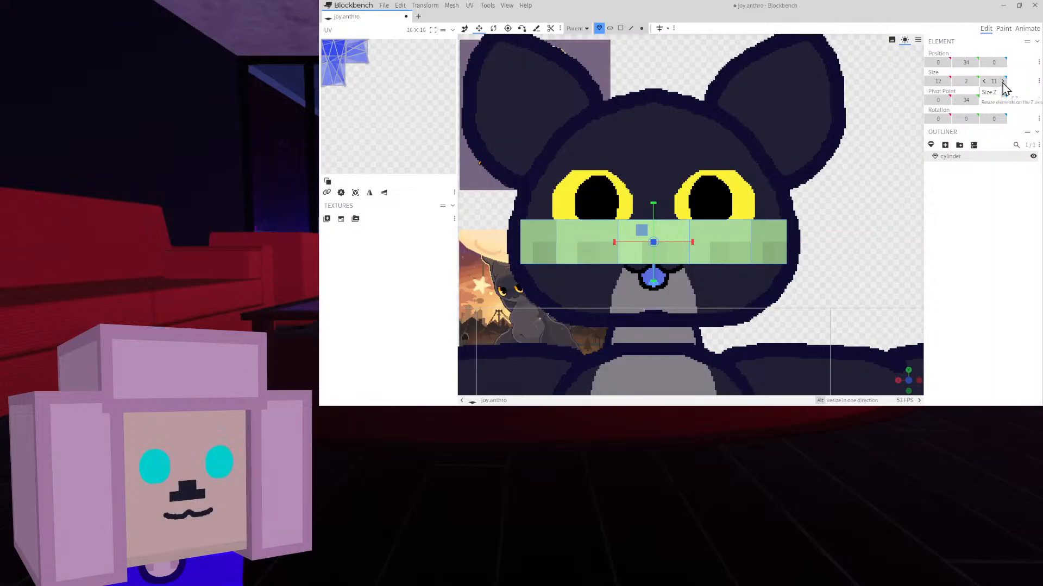
pyautogui.scroll(-2, 852, 174)
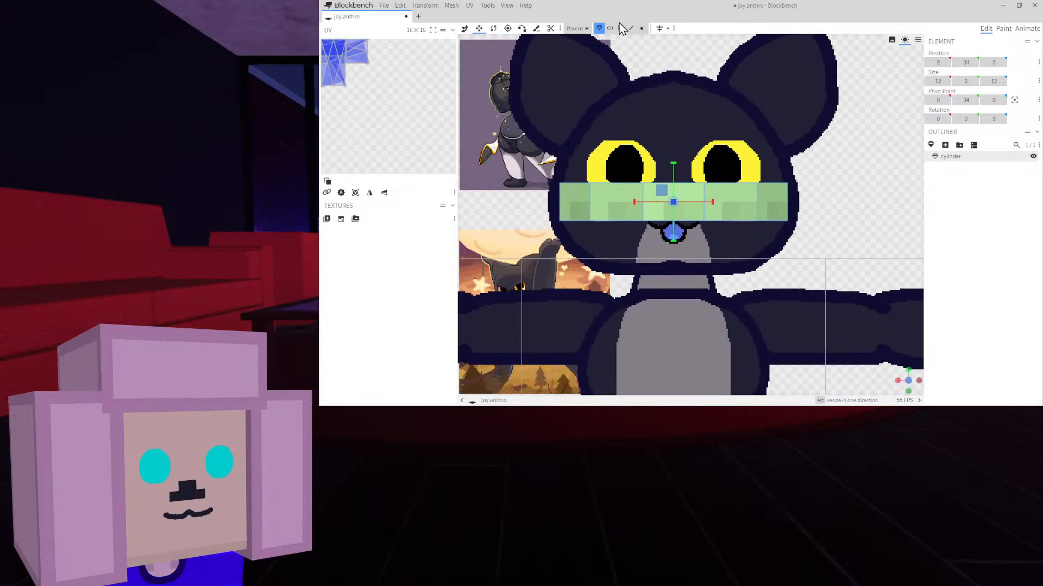
pyautogui.click(641, 27)
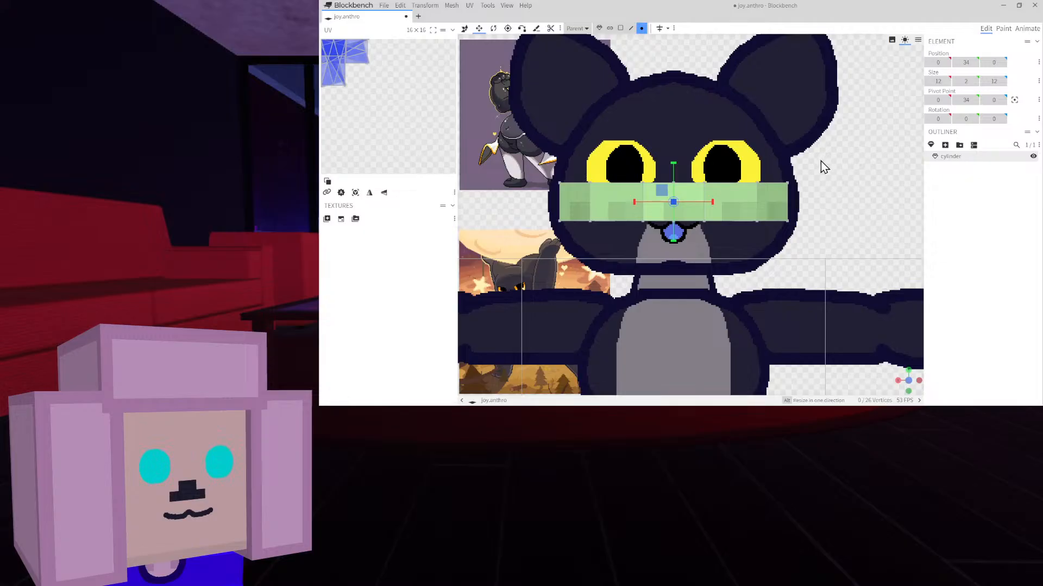
pyautogui.hotkey('ctrl', 'z')
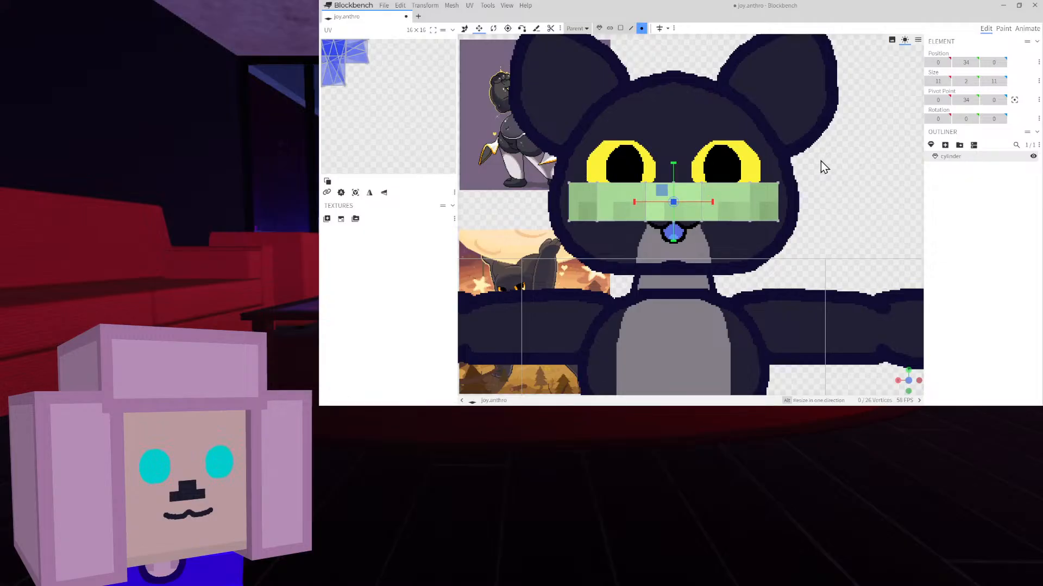
# Resize the head cylinder to 13 in both X and Z to match the head's width
pyautogui.moveTo(712, 200); pyautogui.dragTo(720, 200)
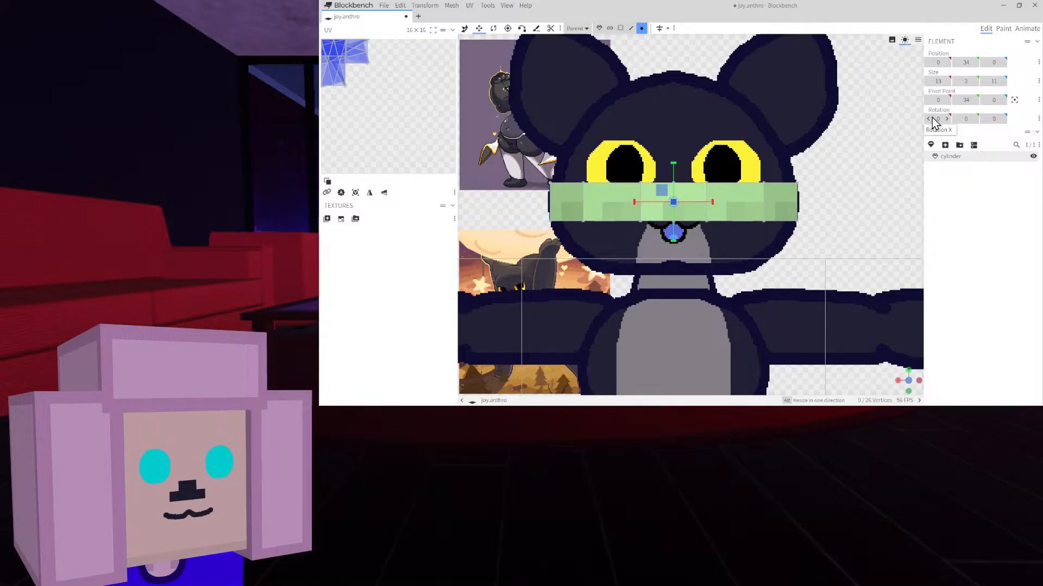
pyautogui.click(1003, 82)
pyautogui.click(1003, 82)
# Select the top faces of the head cylinder and extrude them outwards by 2
pyautogui.moveTo(844, 143); pyautogui.dragTo(540, 185)
pyautogui.click(620, 28)
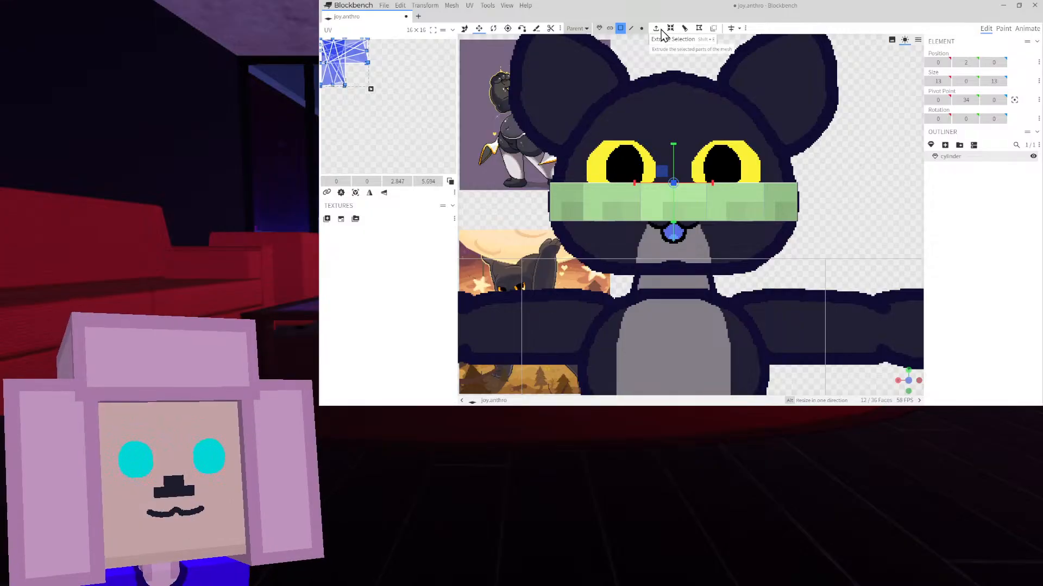
pyautogui.click(659, 30)
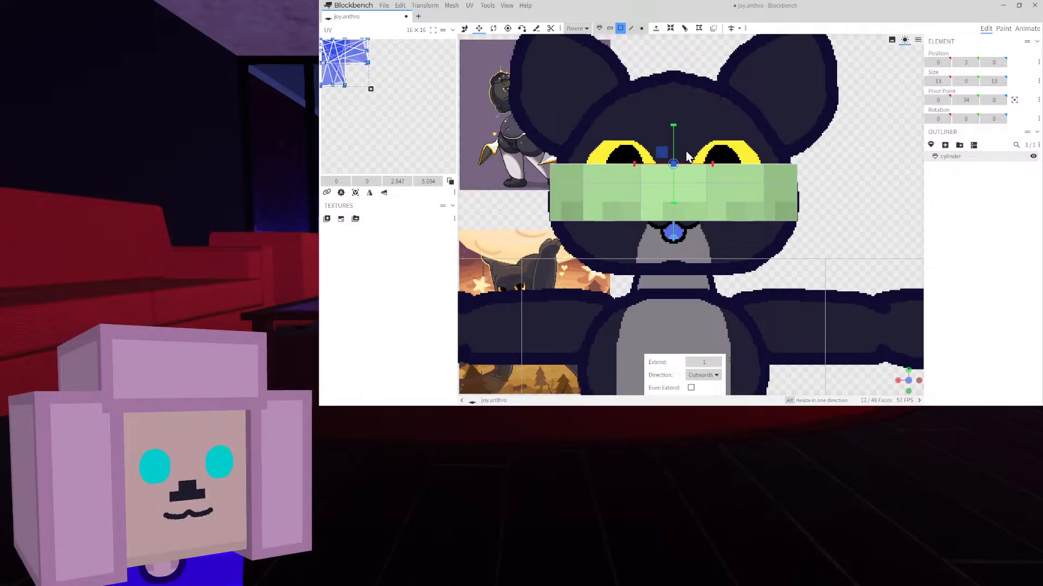
pyautogui.click(717, 362)
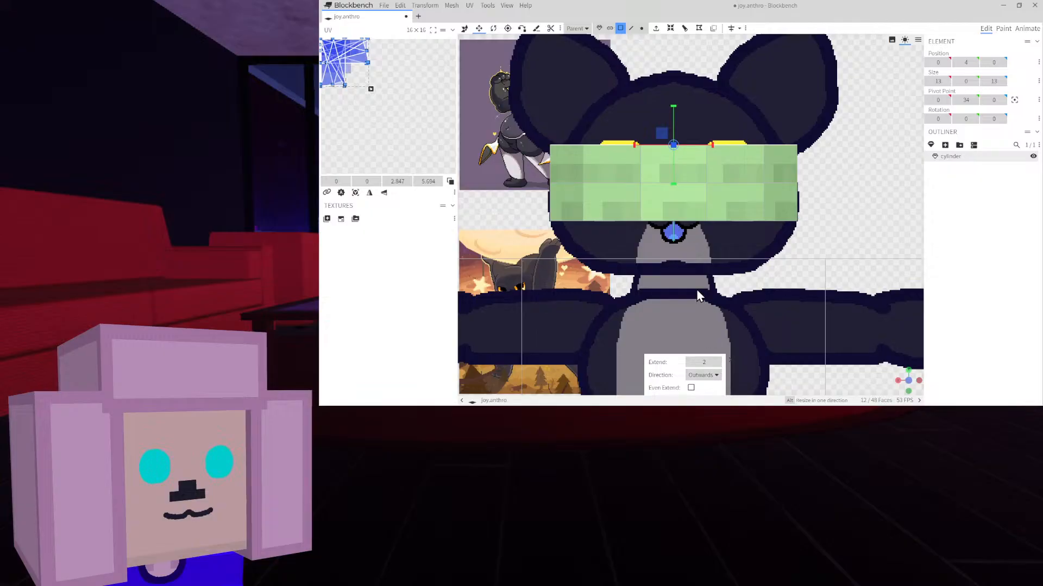
# Shrink the extruded top of the head mesh to 11 in both X and Z
pyautogui.moveTo(636, 144); pyautogui.dragTo(654, 146)
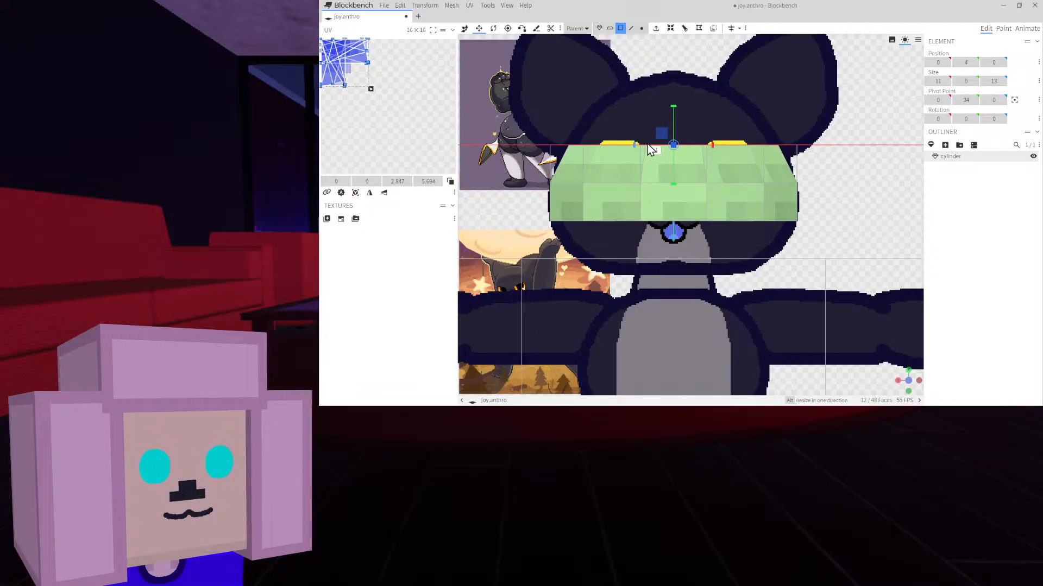
pyautogui.click(984, 81)
pyautogui.click(983, 82)
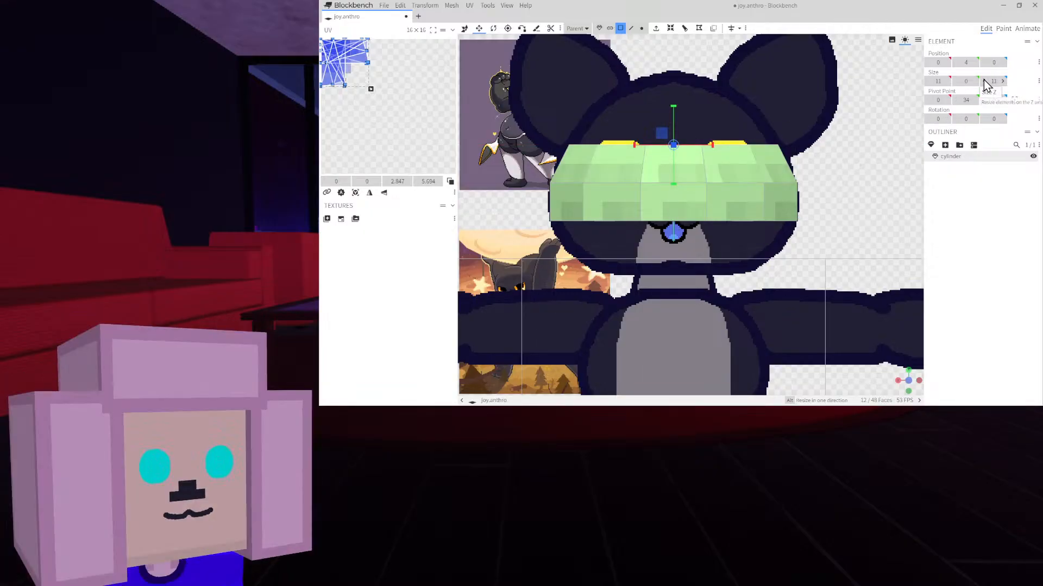
# Extrude the narrowed top faces outwards by another 2 to add the next layer of the head
pyautogui.press('e')
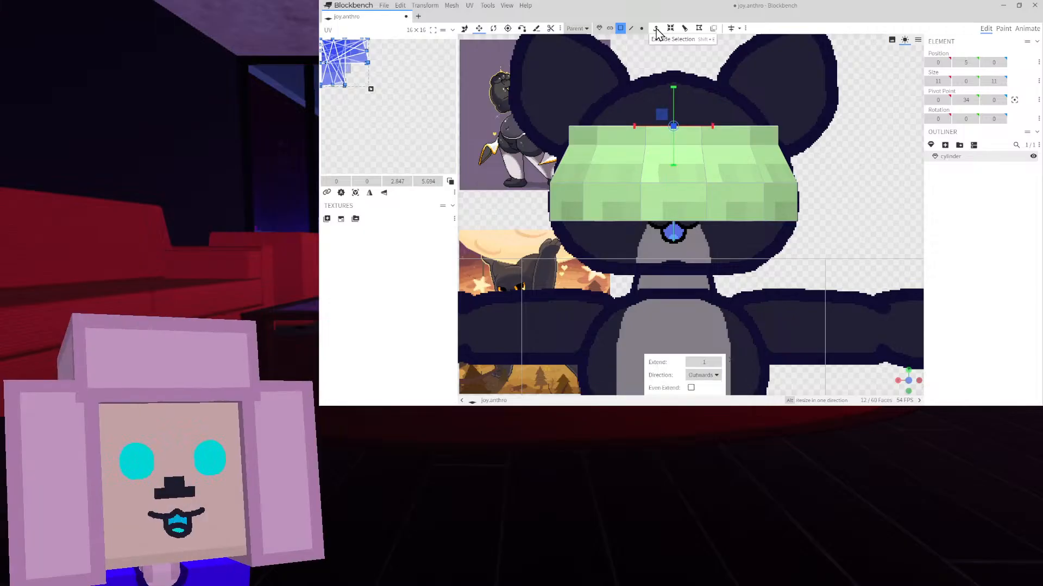
pyautogui.click(717, 362)
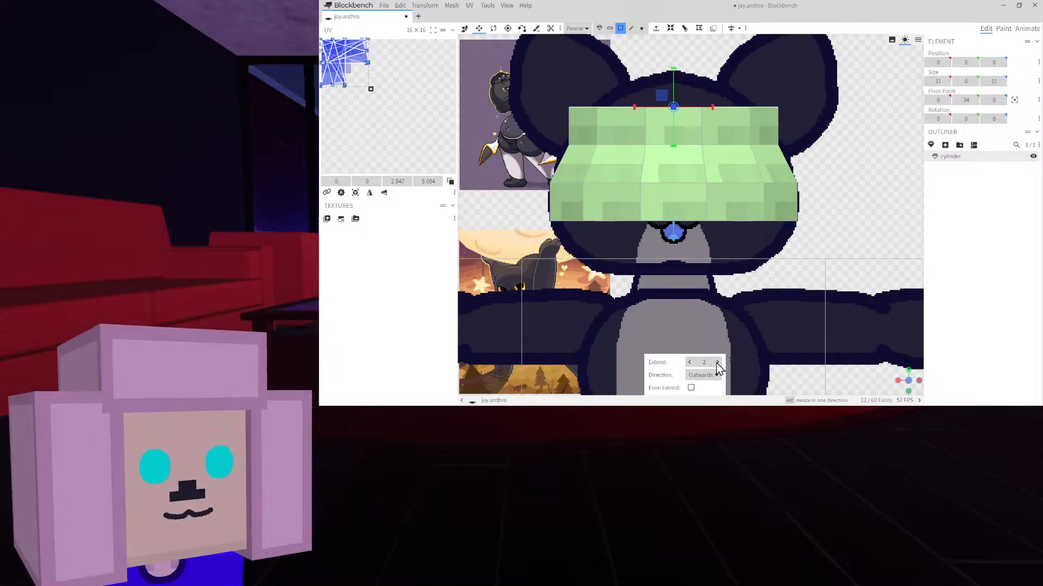
# Shrink the newly extruded top faces of the head mesh to 8 in both X and Z
pyautogui.moveTo(713, 108); pyautogui.dragTo(683, 118)
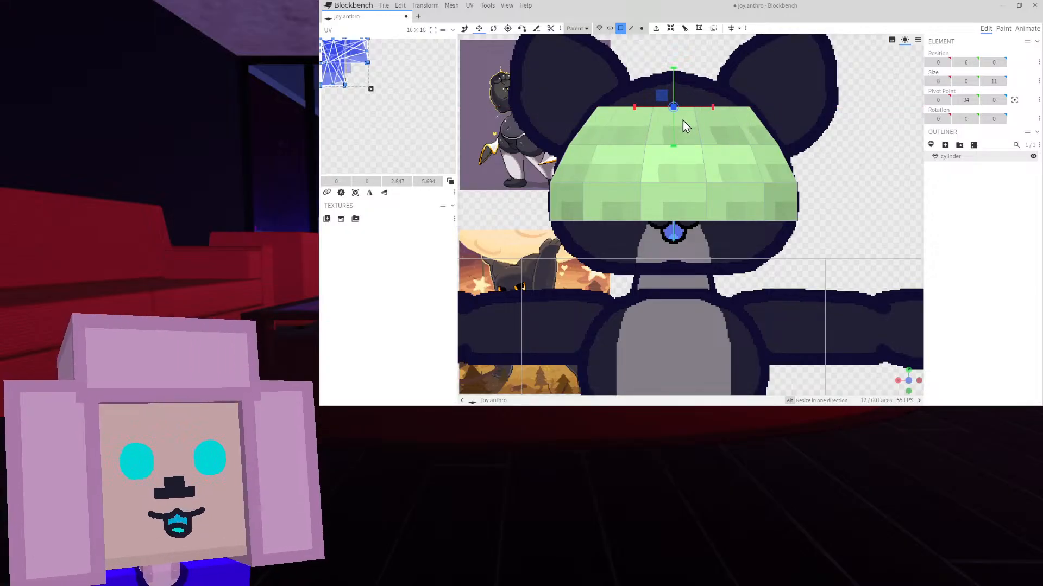
pyautogui.click(985, 80)
pyautogui.click(986, 81)
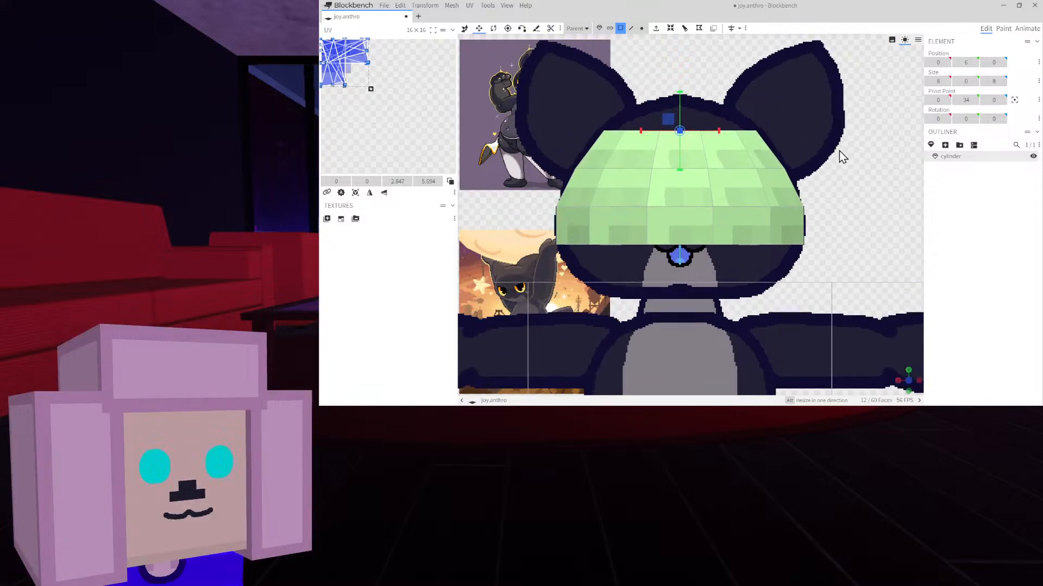
# Extrude the head's top faces outwards by 1 and shrink them to 5 in both X and Z
pyautogui.click(670, 29)
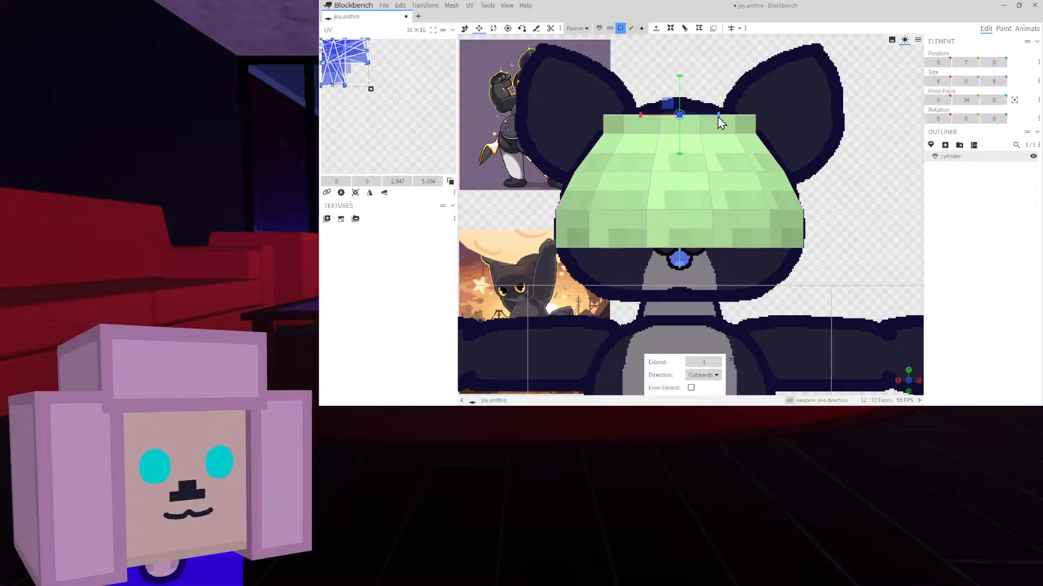
pyautogui.moveTo(718, 116); pyautogui.dragTo(689, 128)
pyautogui.click(983, 81)
pyautogui.click(983, 81)
pyautogui.click(983, 82)
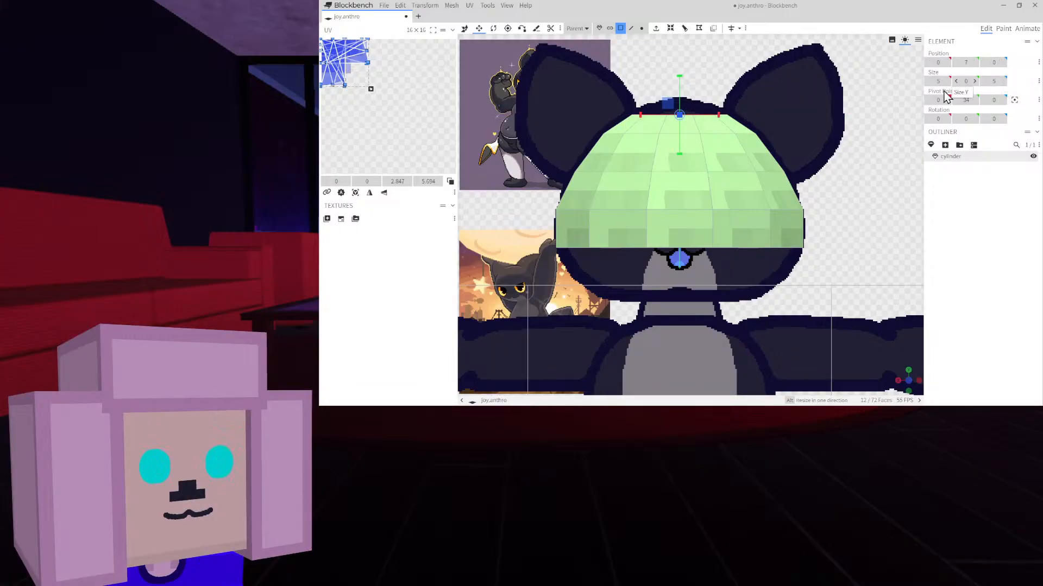
# Extrude the 5-wide top faces outwards by another 1 and narrow them to 1 in both X and Z
pyautogui.moveTo(712, 83); pyautogui.dragTo(718, 156, button='right')
pyautogui.scroll(5, 719, 155)
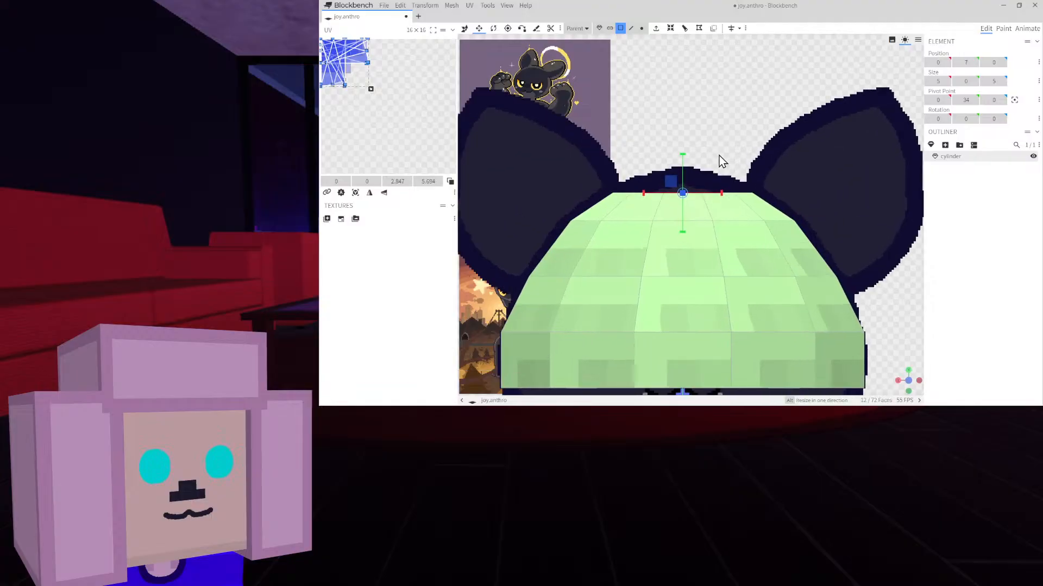
pyautogui.click(644, 29)
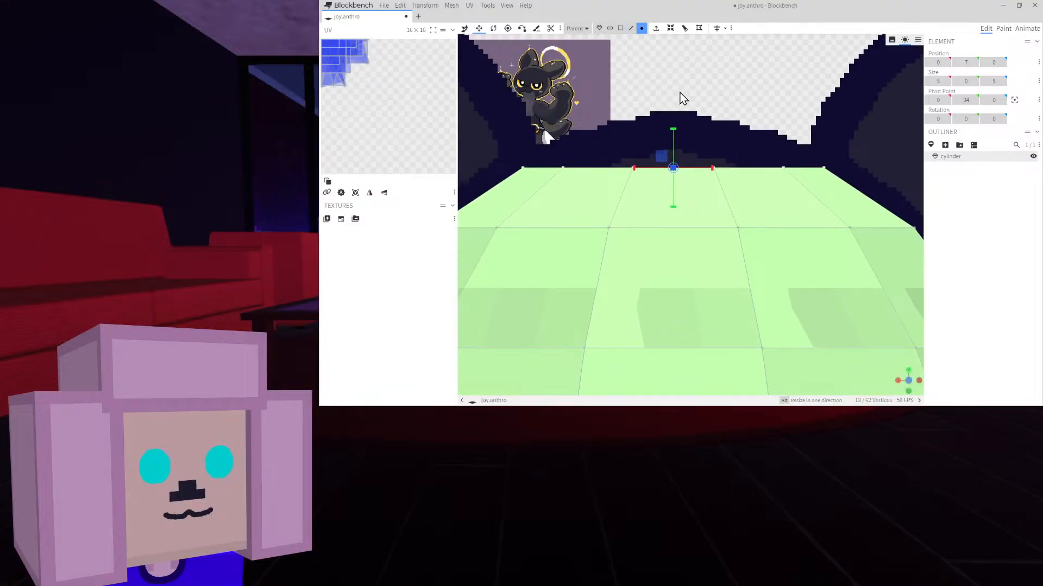
pyautogui.click(620, 27)
pyautogui.press('e')
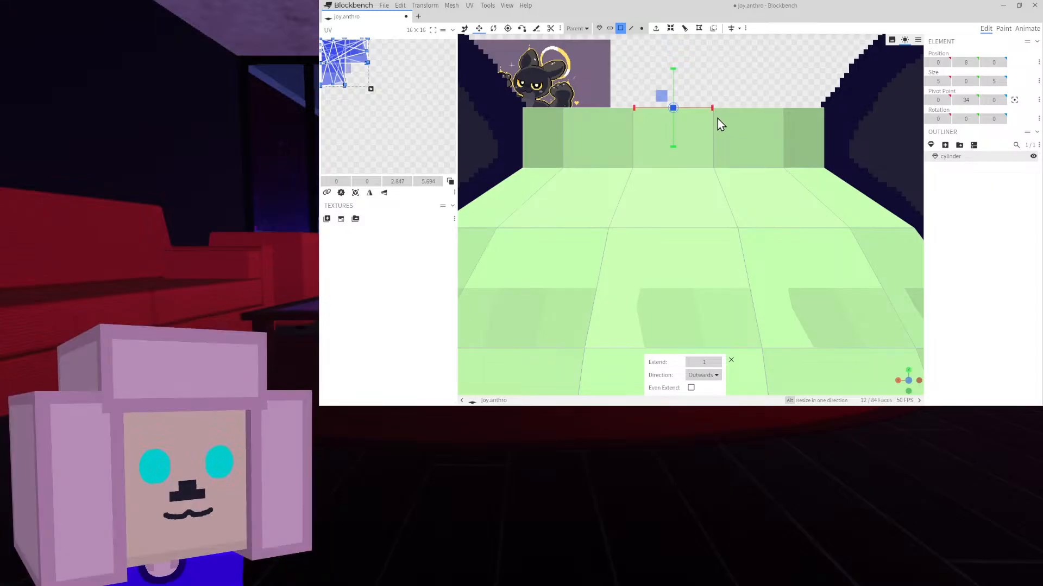
pyautogui.moveTo(713, 108); pyautogui.dragTo(609, 138)
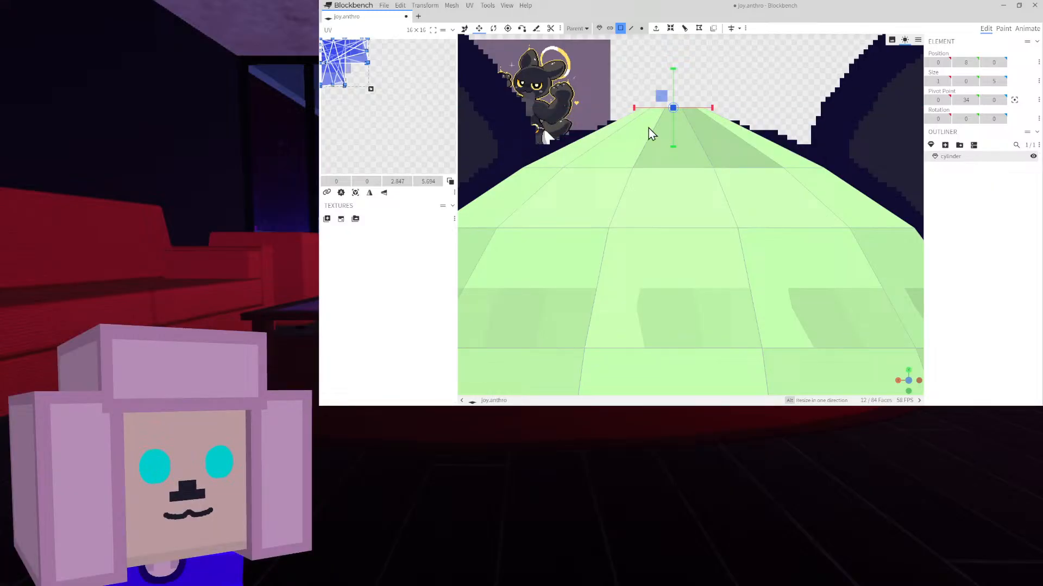
pyautogui.click(983, 82)
pyautogui.click(983, 82)
pyautogui.click(984, 82)
pyautogui.click(983, 82)
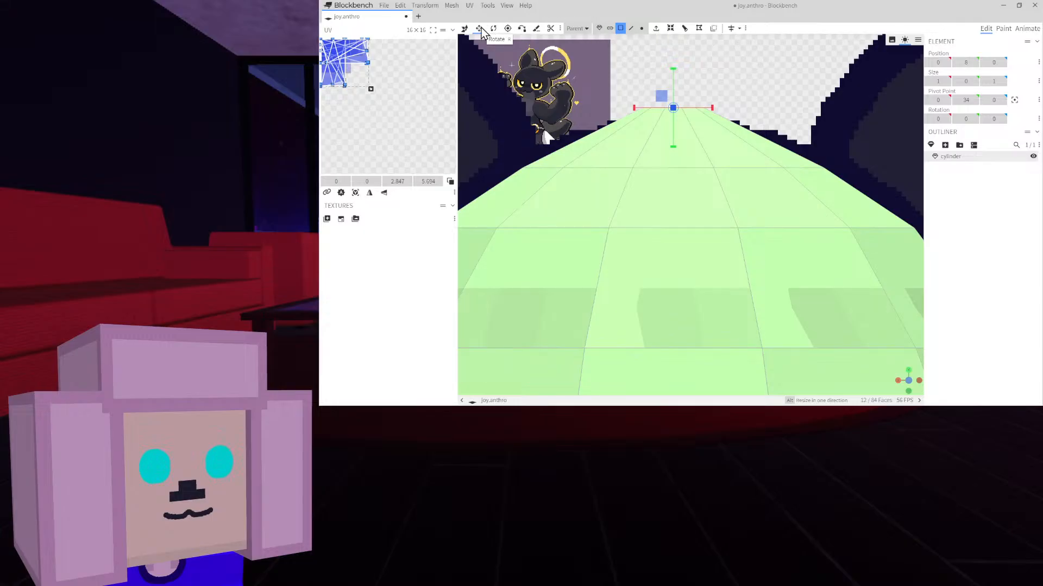
# Lower the head's tip faces to a Y position of 7.5 and raise their centre vertex to 7.6
pyautogui.click(465, 30)
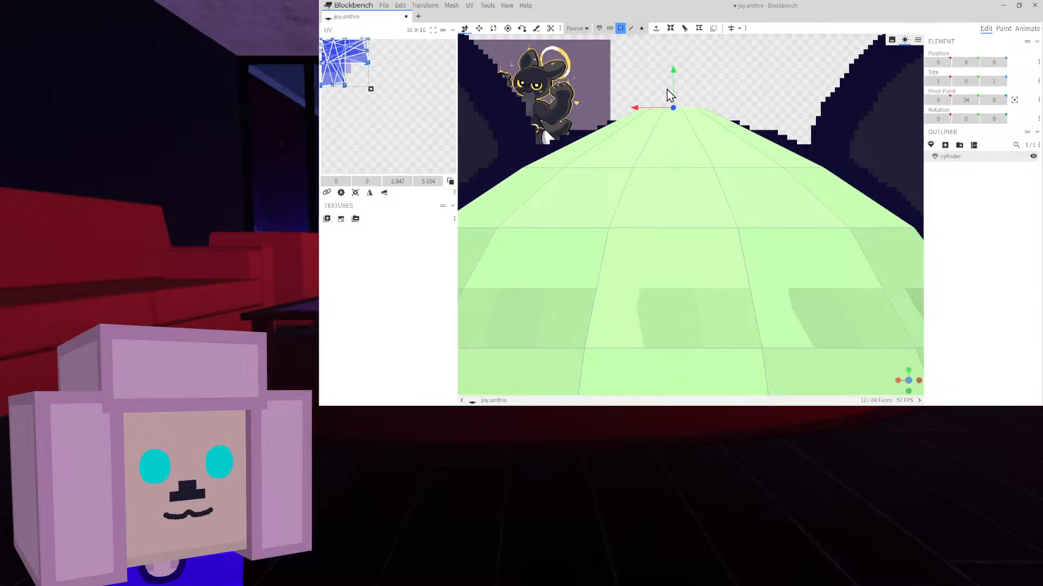
pyautogui.moveTo(673, 87); pyautogui.dragTo(673, 126)
pyautogui.click(642, 28)
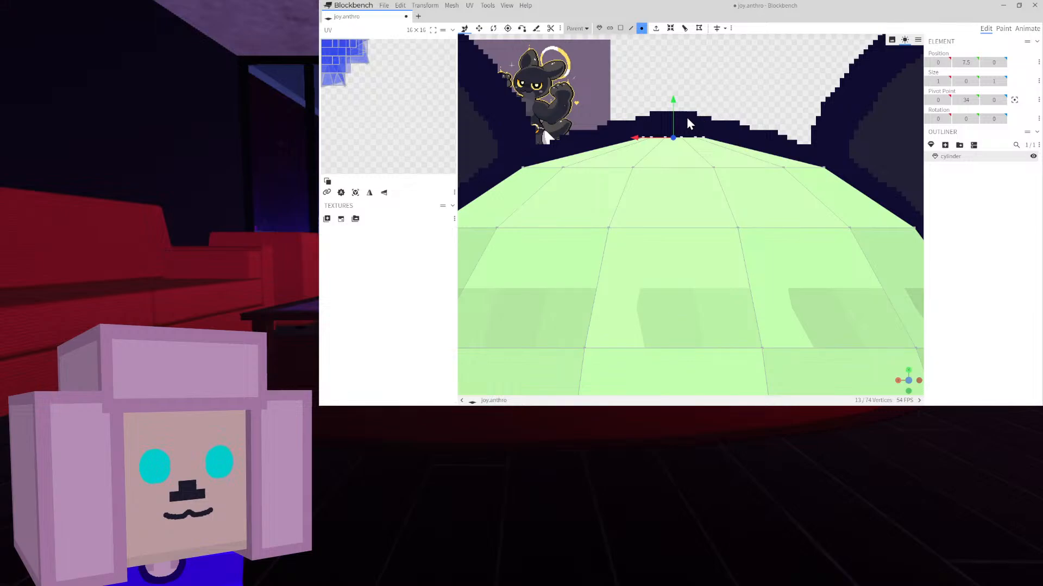
pyautogui.click(670, 137)
pyautogui.click(671, 139)
pyautogui.moveTo(677, 102); pyautogui.dragTo(679, 103)
# Add a horizontal loop cut, direction 1 with one cut, through the second and third bands from the bottom of the head
pyautogui.scroll(-5, 736, 117)
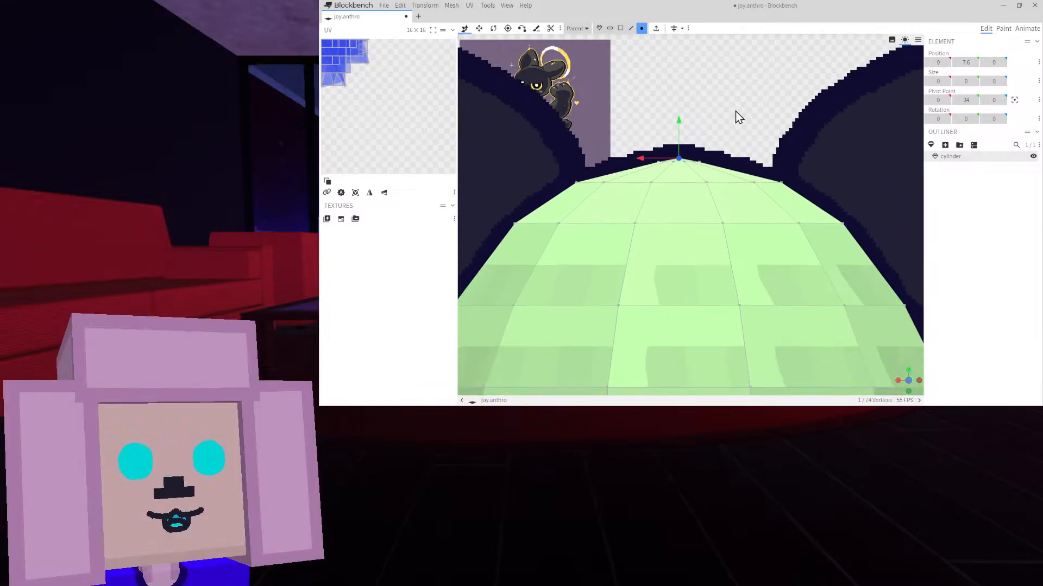
pyautogui.moveTo(738, 88); pyautogui.dragTo(734, 81, button='right')
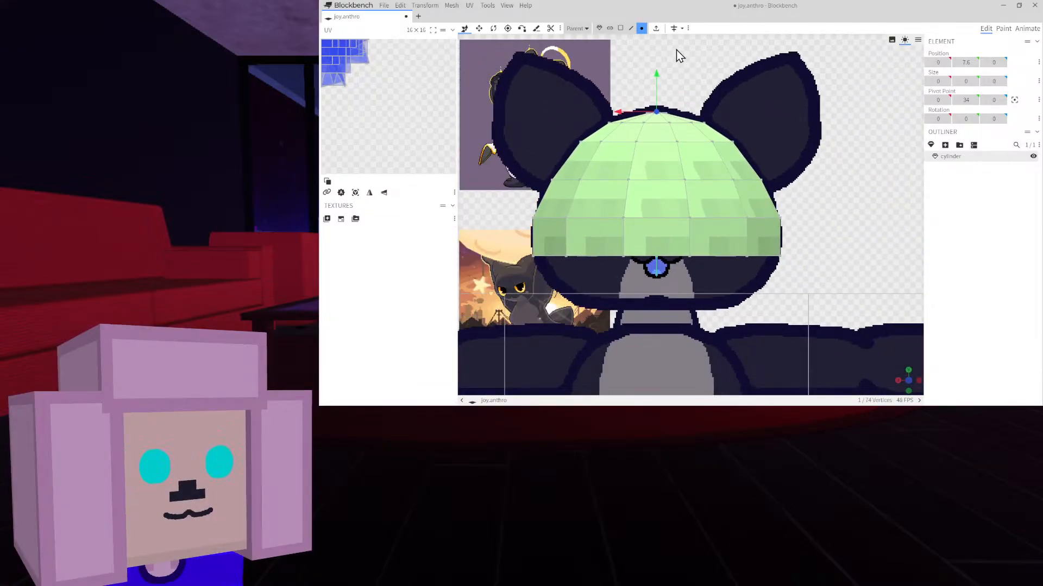
pyautogui.click(620, 28)
pyautogui.click(653, 194)
pyautogui.click(686, 28)
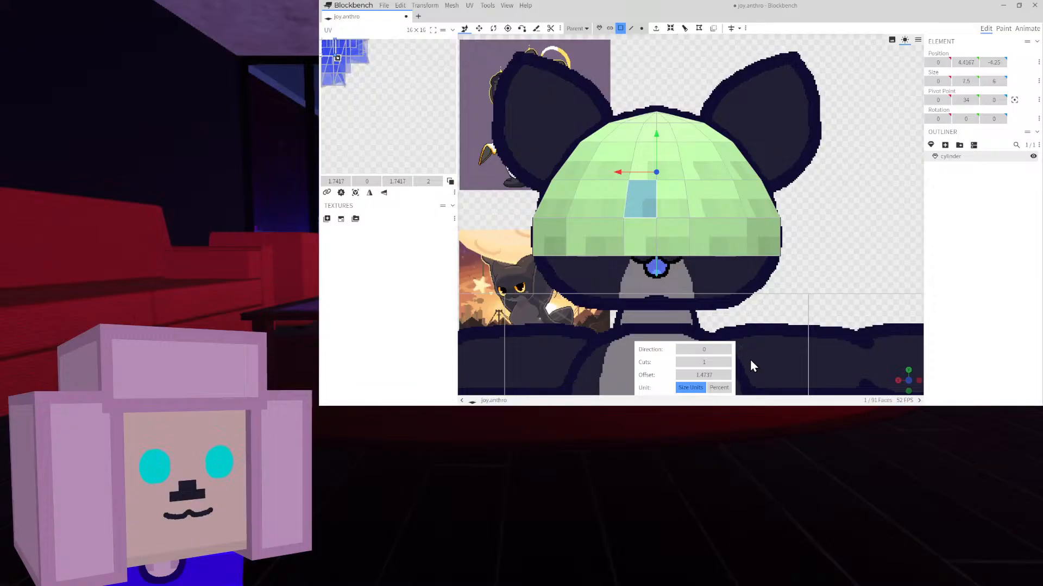
pyautogui.click(729, 350)
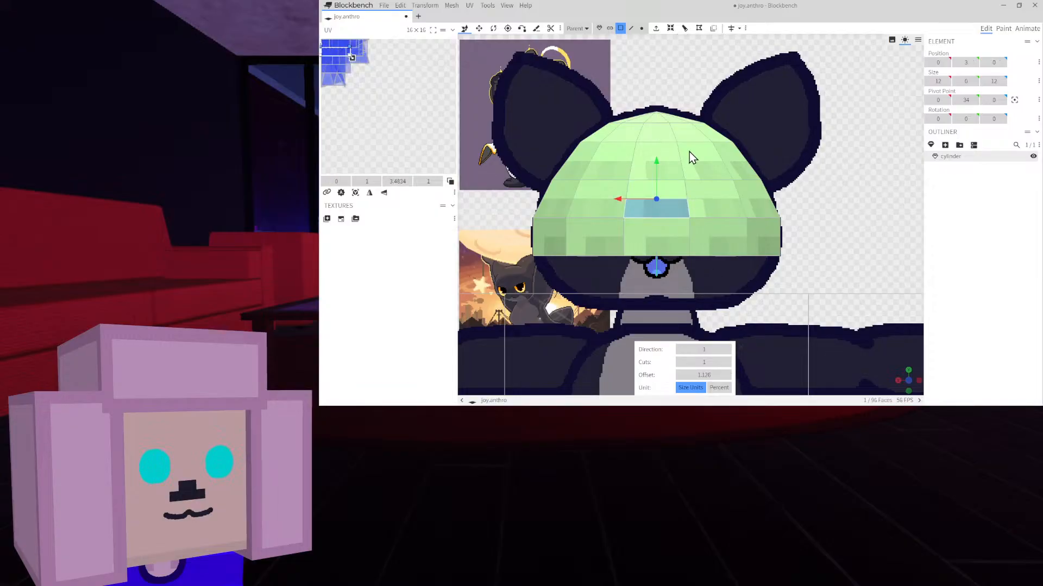
pyautogui.click(694, 155)
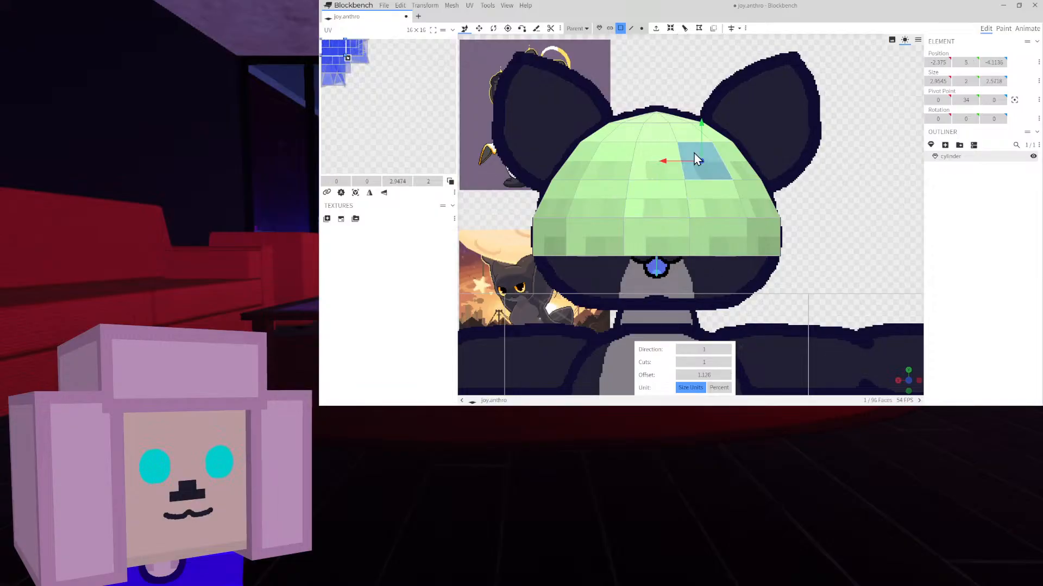
pyautogui.click(685, 29)
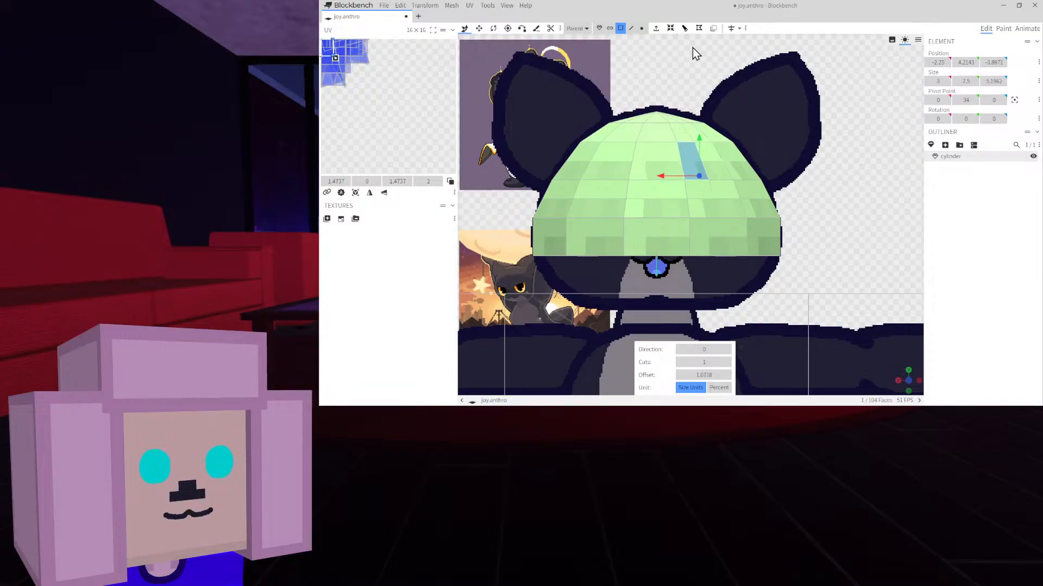
pyautogui.click(728, 350)
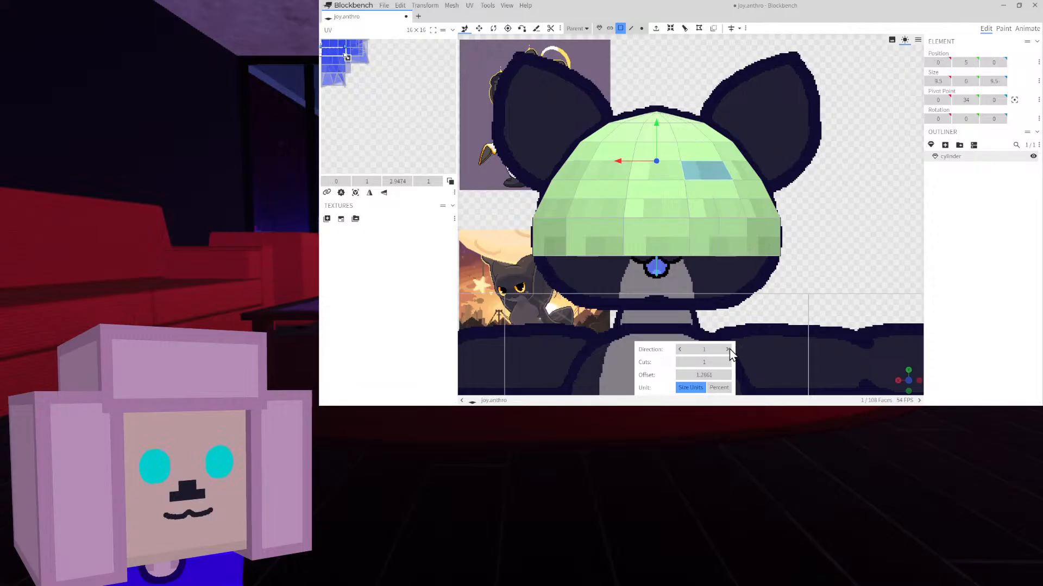
# Widen the upper new vertex ring of the head to 9.7 in X to follow the reference outline
pyautogui.click(641, 29)
pyautogui.click(478, 28)
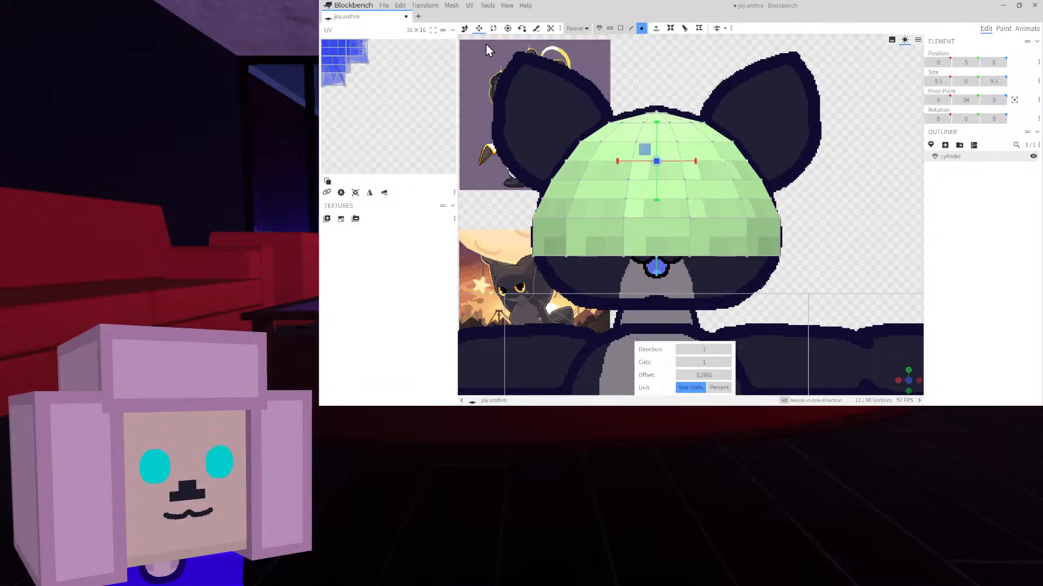
pyautogui.moveTo(618, 162); pyautogui.dragTo(618, 164)
# Select the lower new vertex ring of the head and resize it to 12.2 in both X and Z
pyautogui.moveTo(518, 198); pyautogui.dragTo(817, 206)
pyautogui.moveTo(693, 199); pyautogui.dragTo(695, 199)
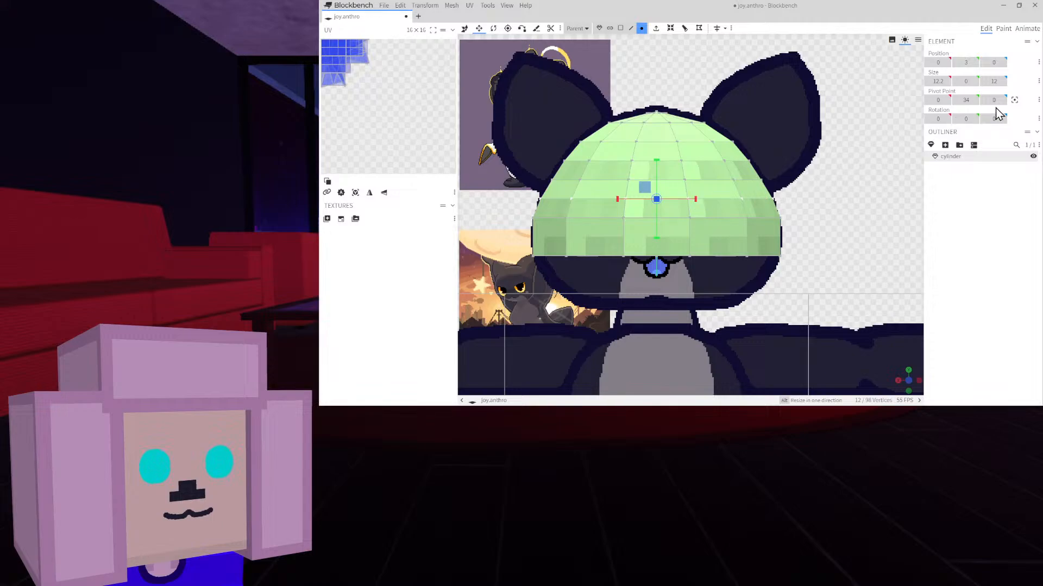
pyautogui.click(996, 81)
pyautogui.write('12.2')
pyautogui.press('Return')
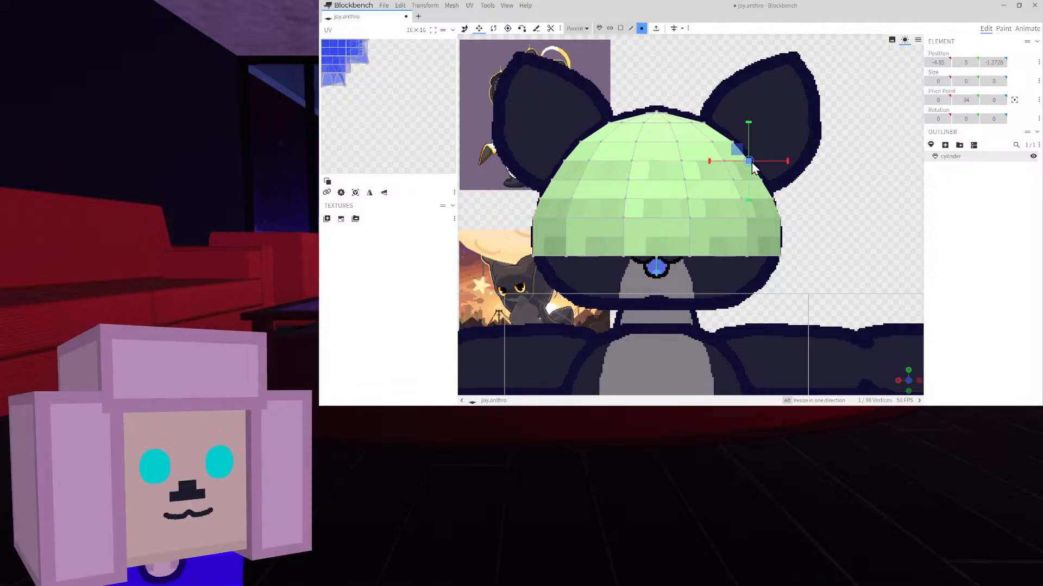
# Reselect the upper new vertex ring of the head and set its Z size to 9.7
pyautogui.moveTo(783, 145); pyautogui.dragTo(525, 172)
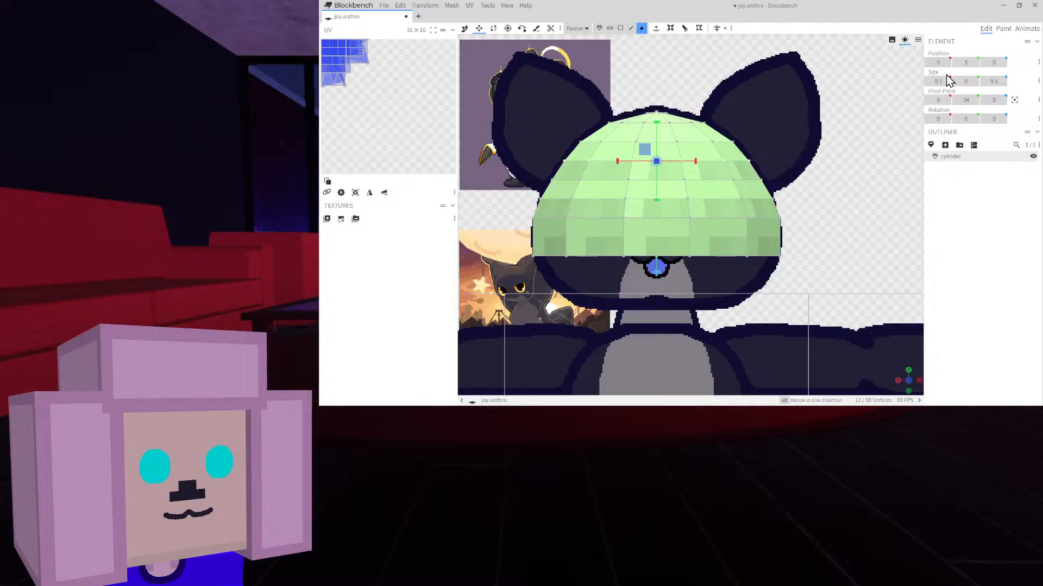
pyautogui.click(994, 82)
pyautogui.write('9.7')
pyautogui.press('Return')
# Add one horizontal loop cut, direction 1 with offset 1, through the bottom band of the head
pyautogui.moveTo(862, 201); pyautogui.dragTo(864, 142, button='right')
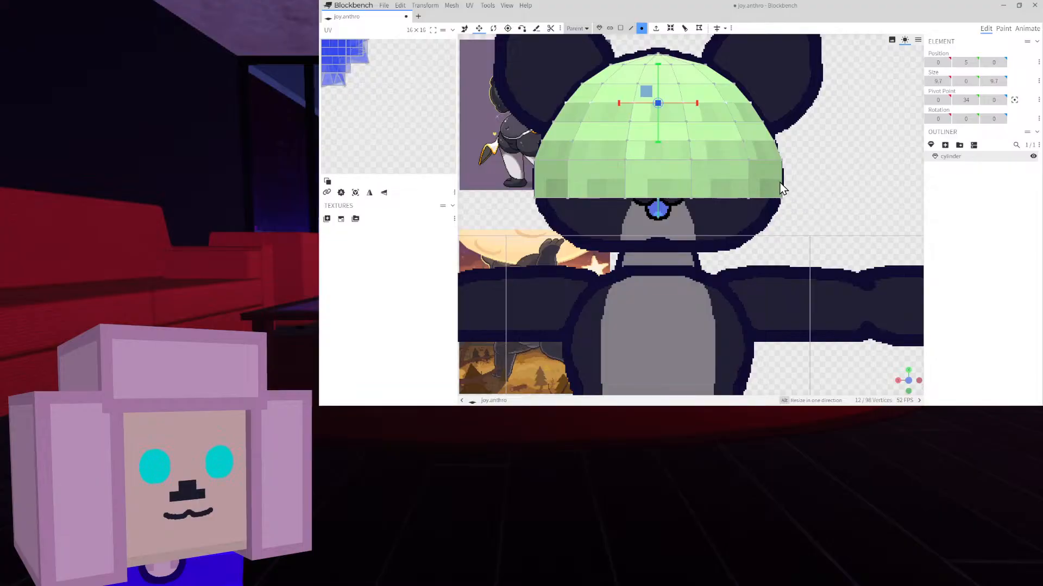
pyautogui.click(620, 28)
pyautogui.click(673, 197)
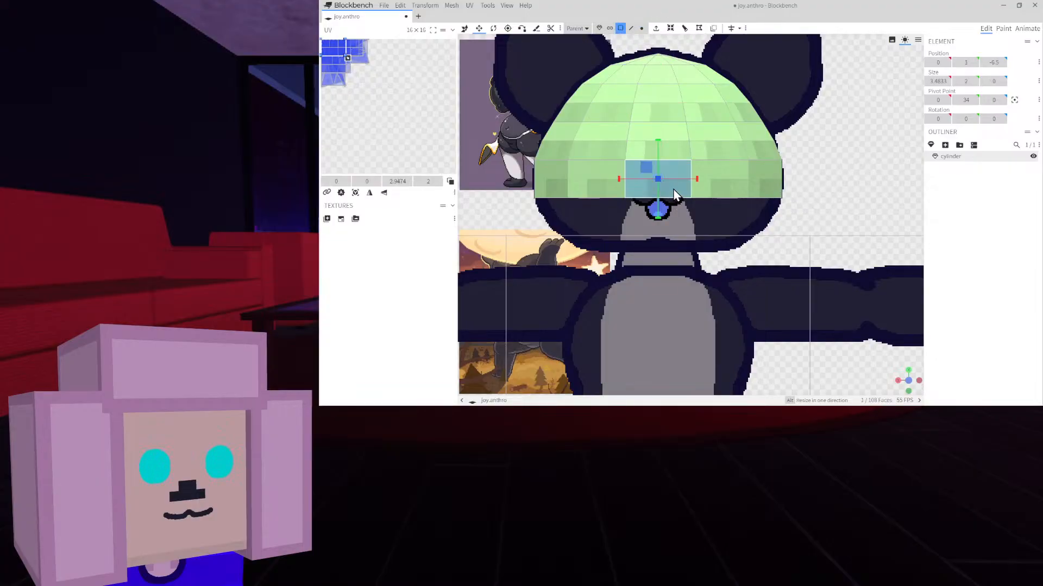
pyautogui.click(684, 28)
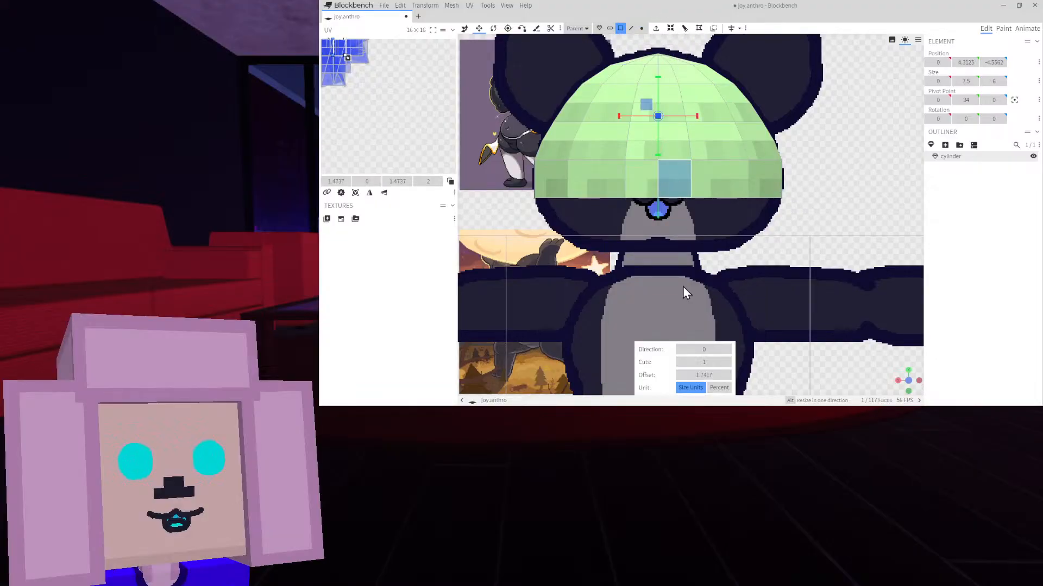
pyautogui.click(727, 347)
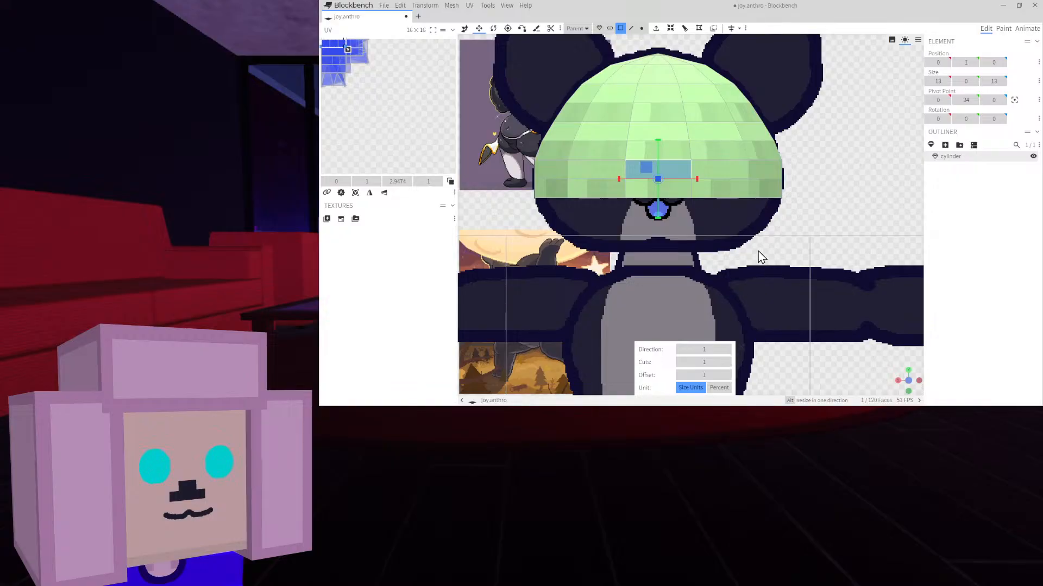
# Select the vertices along the head's bottom edge and resize them to 12.8 in both X and Z
pyautogui.click(641, 27)
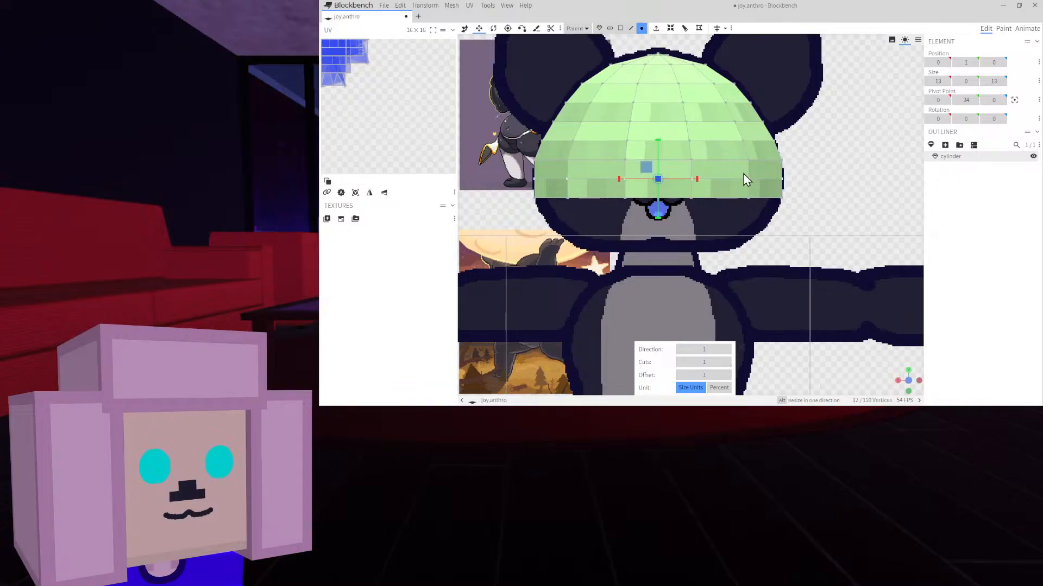
pyautogui.moveTo(792, 203); pyautogui.dragTo(480, 194)
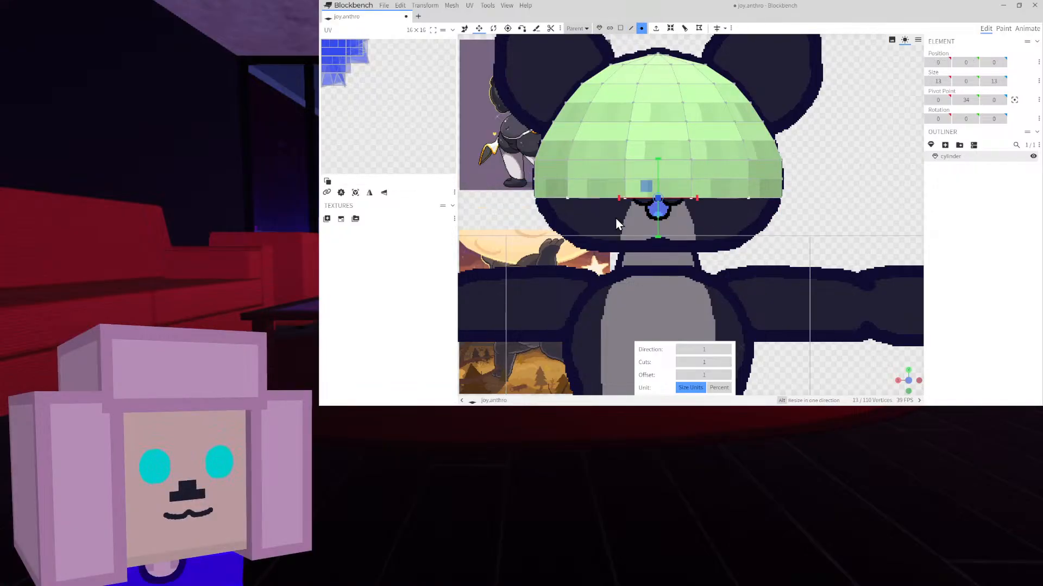
pyautogui.moveTo(621, 204); pyautogui.dragTo(622, 206)
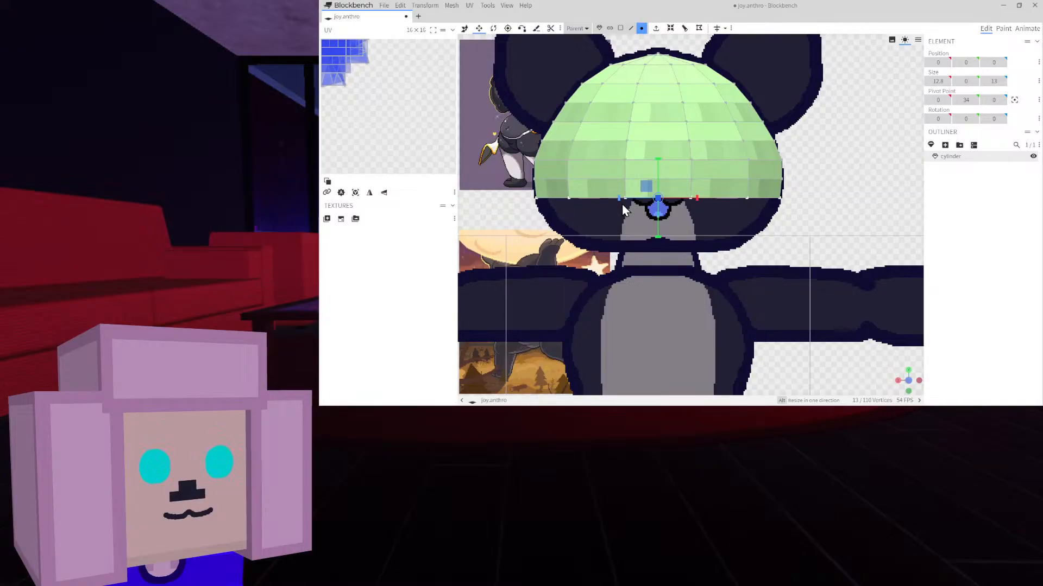
pyautogui.click(992, 81)
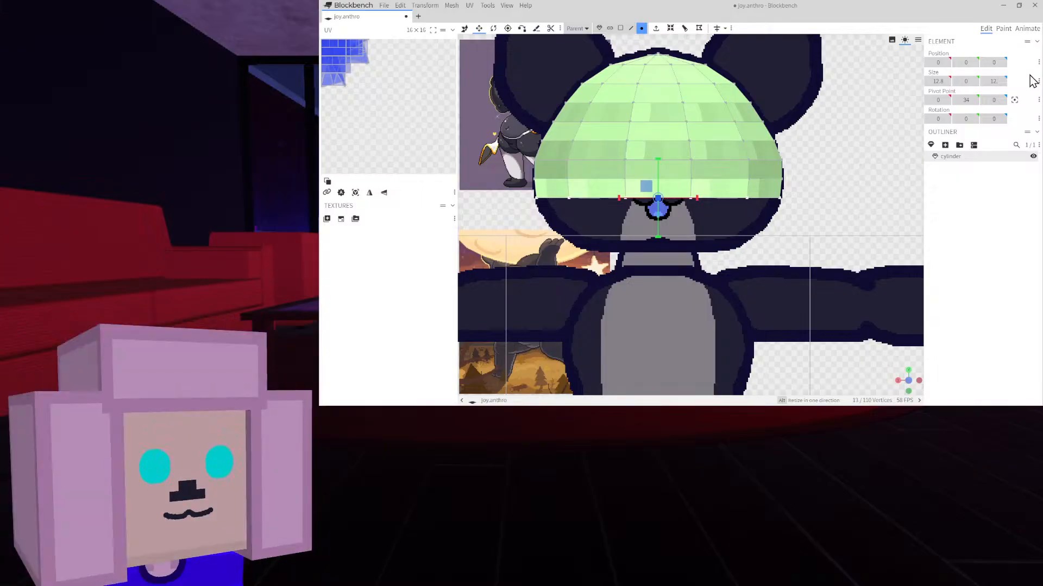
pyautogui.write('12.8')
pyautogui.press('Return')
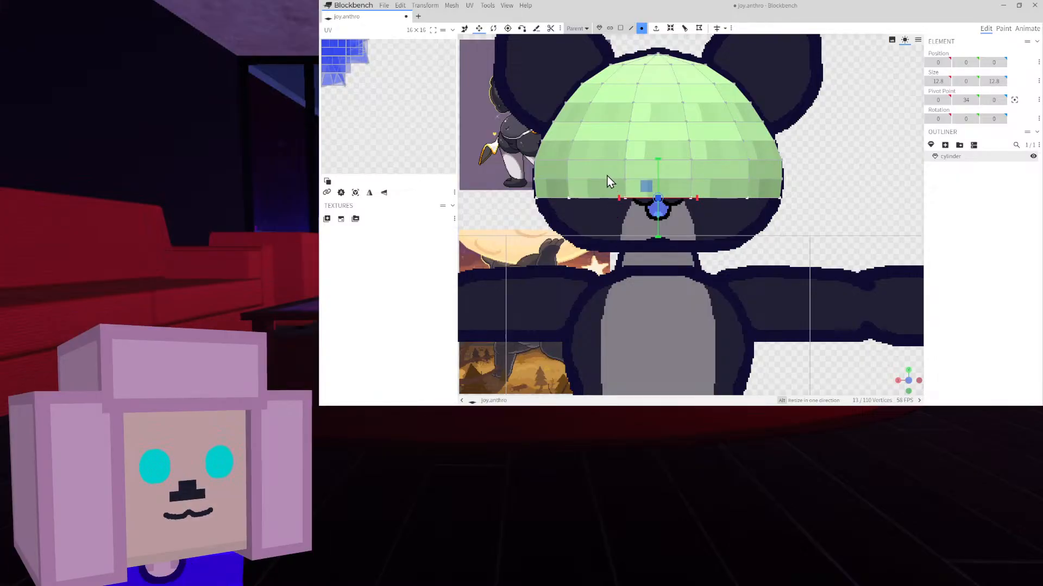
# Extrude the head's bottom faces outwards by 1 and shrink them to 11.8 in both X and Z
pyautogui.click(620, 28)
pyautogui.click(656, 28)
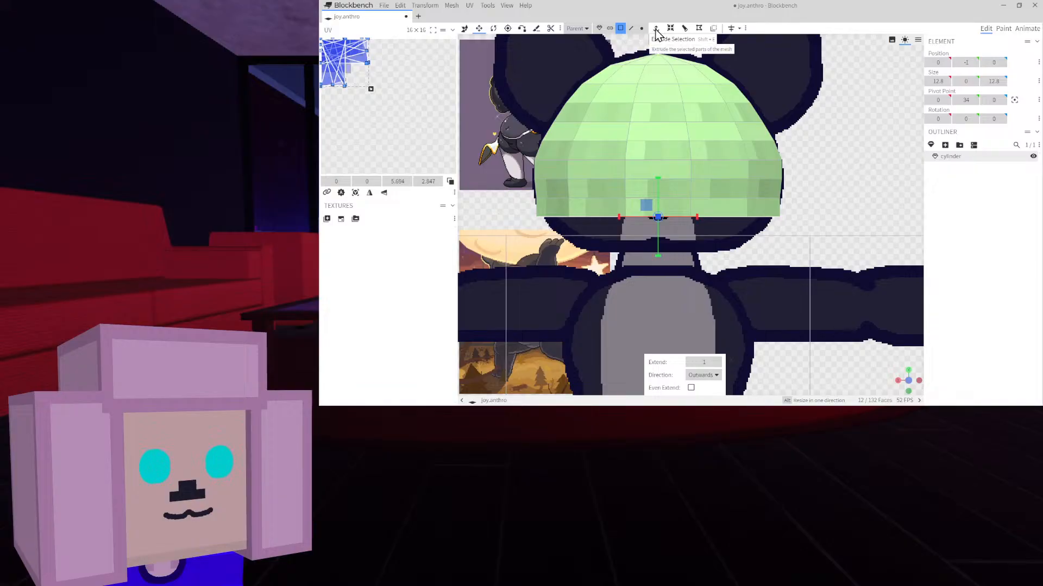
pyautogui.moveTo(697, 218); pyautogui.dragTo(686, 220)
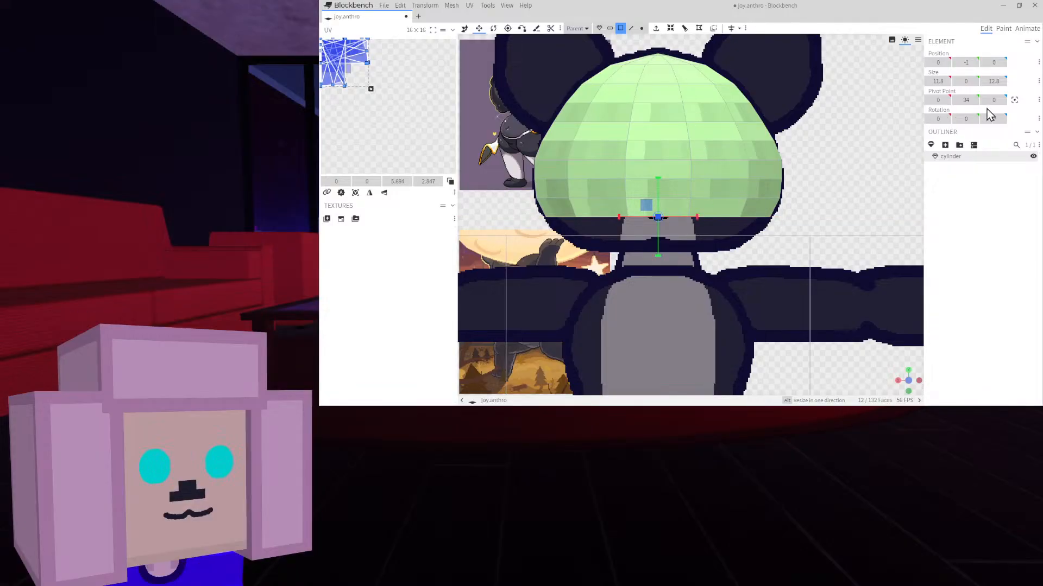
pyautogui.moveTo(994, 81); pyautogui.dragTo(954, 81)
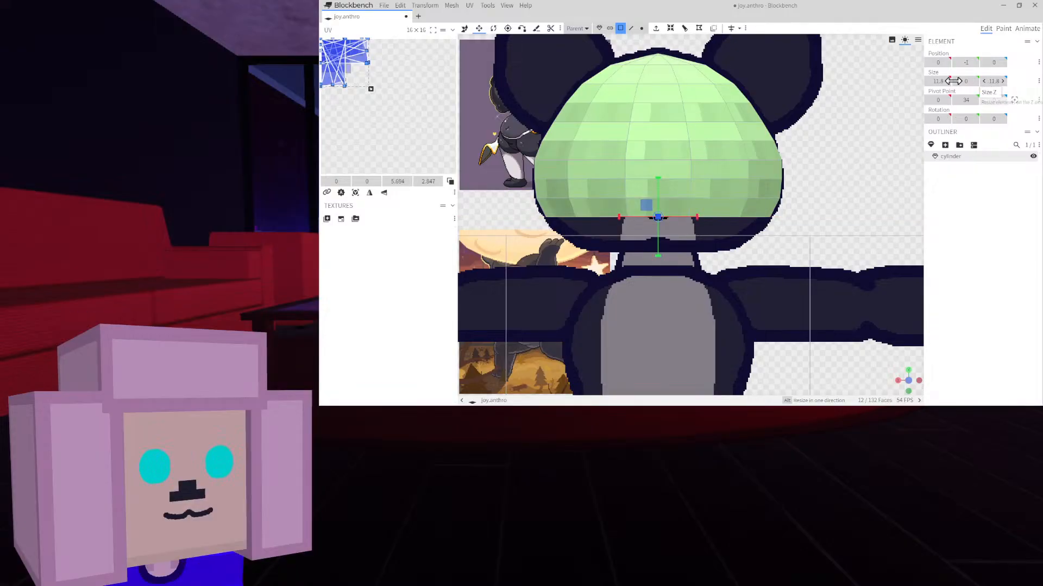
# Extrude the head's bottom faces downwards by 1 and shrink them to 9.8 in both X and Z
pyautogui.click(656, 28)
pyautogui.moveTo(697, 235); pyautogui.dragTo(682, 239)
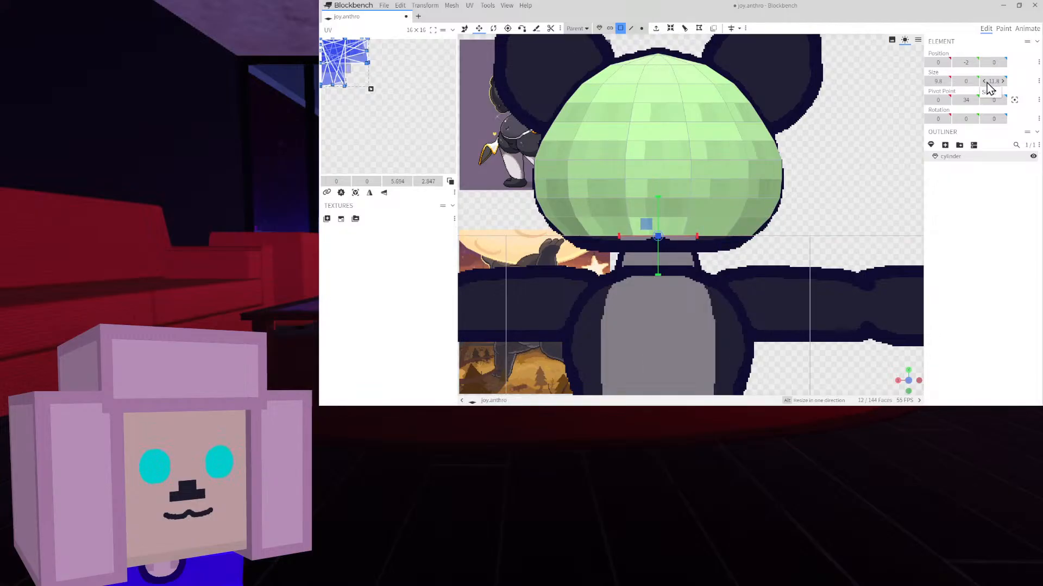
pyautogui.click(984, 81)
pyautogui.click(984, 81)
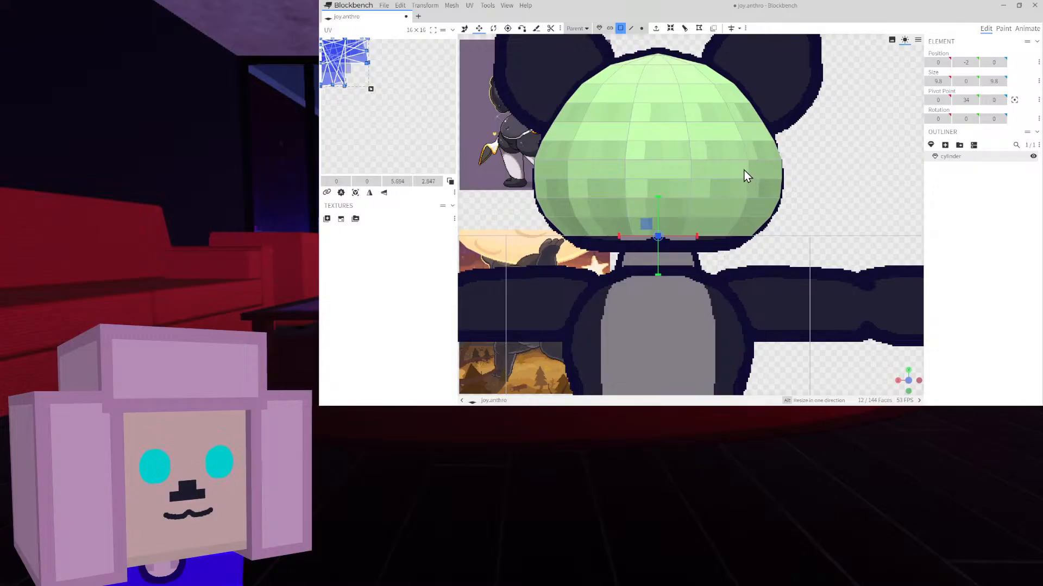
# Extrude the bottom faces by 1 again, shrink them to 3.8 in X and Z, and raise them to Y -2.8
pyautogui.click(656, 28)
pyautogui.moveTo(697, 255); pyautogui.dragTo(654, 250)
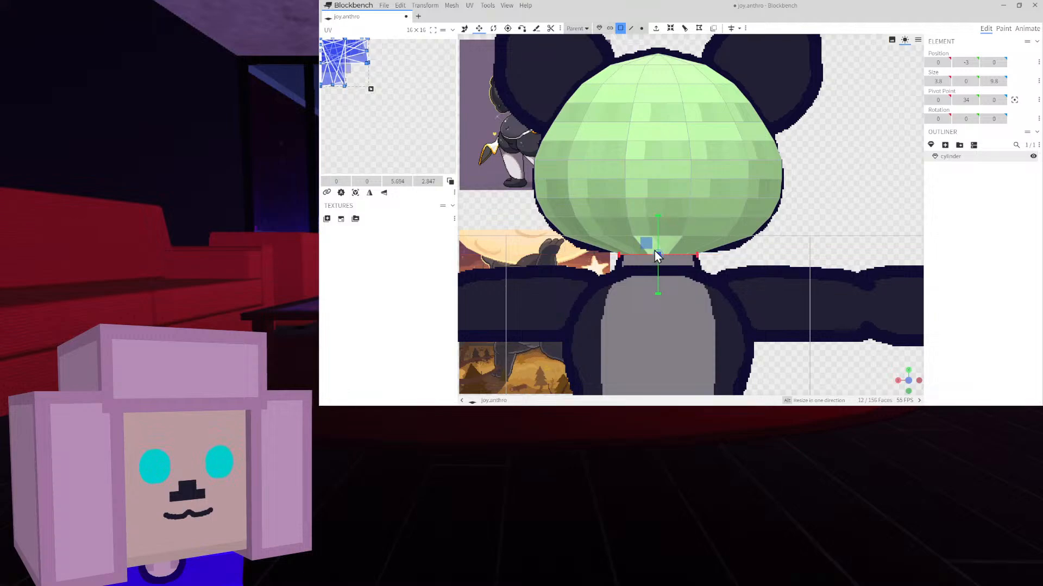
pyautogui.scroll(-5, 986, 85)
pyautogui.moveTo(770, 178); pyautogui.dragTo(768, 109, button='right')
pyautogui.scroll(5, 769, 109)
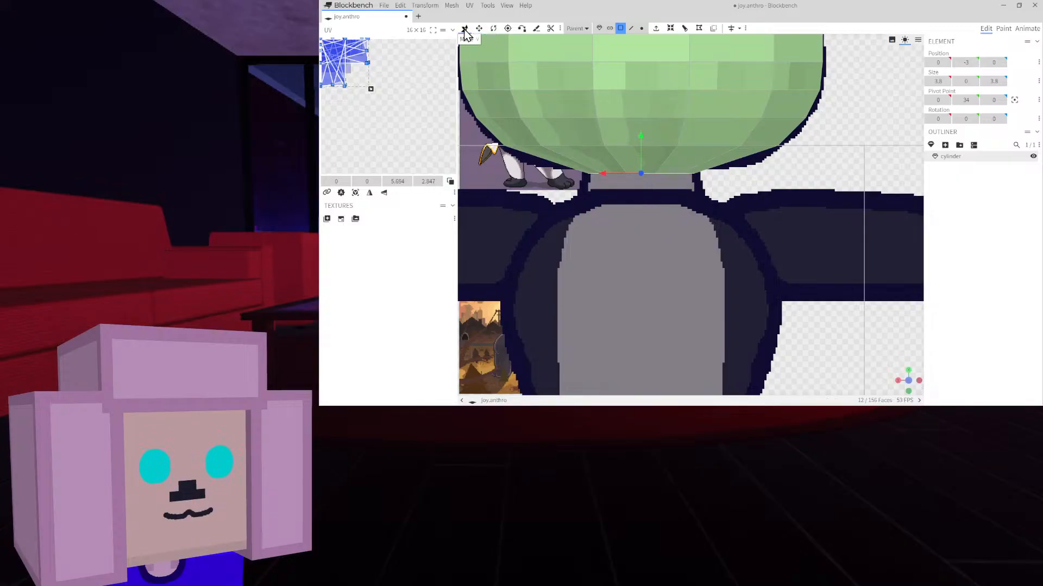
pyautogui.moveTo(639, 136); pyautogui.dragTo(641, 138)
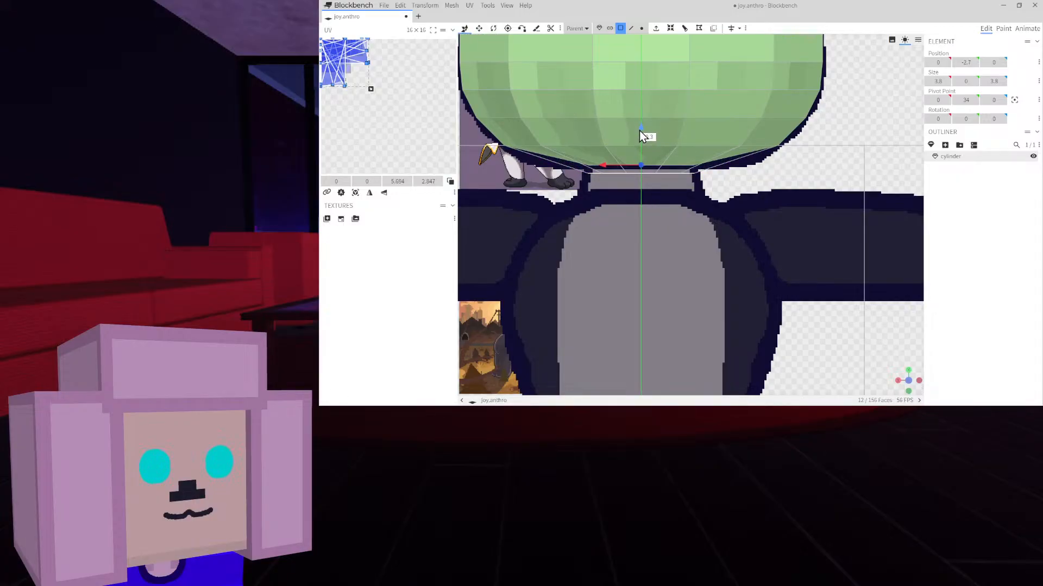
# Add one horizontal loop cut, direction 1 with offset 1.6036, through the lowest band of the head
pyautogui.scroll(2, 735, 207)
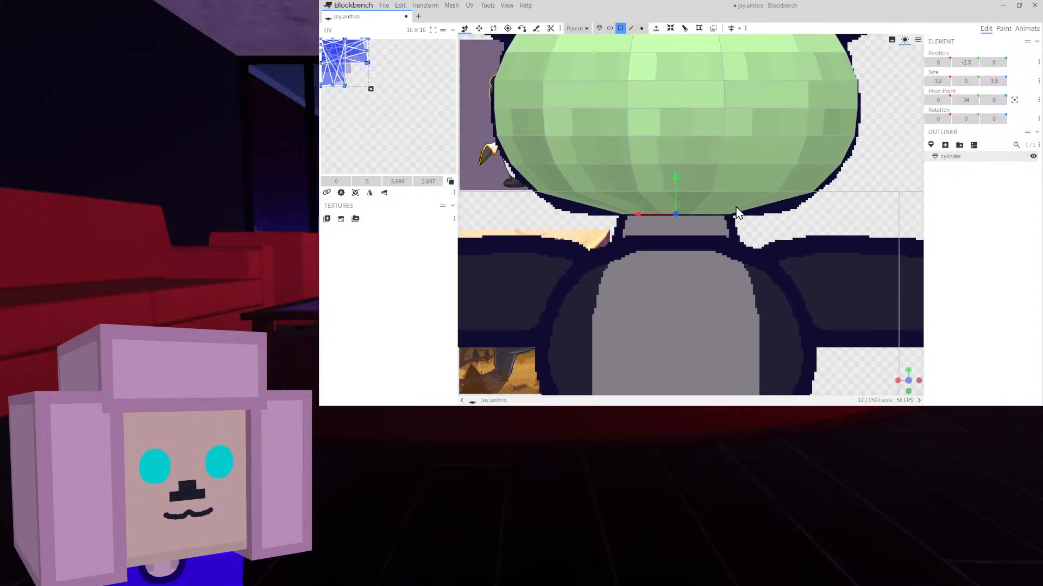
pyautogui.click(659, 197)
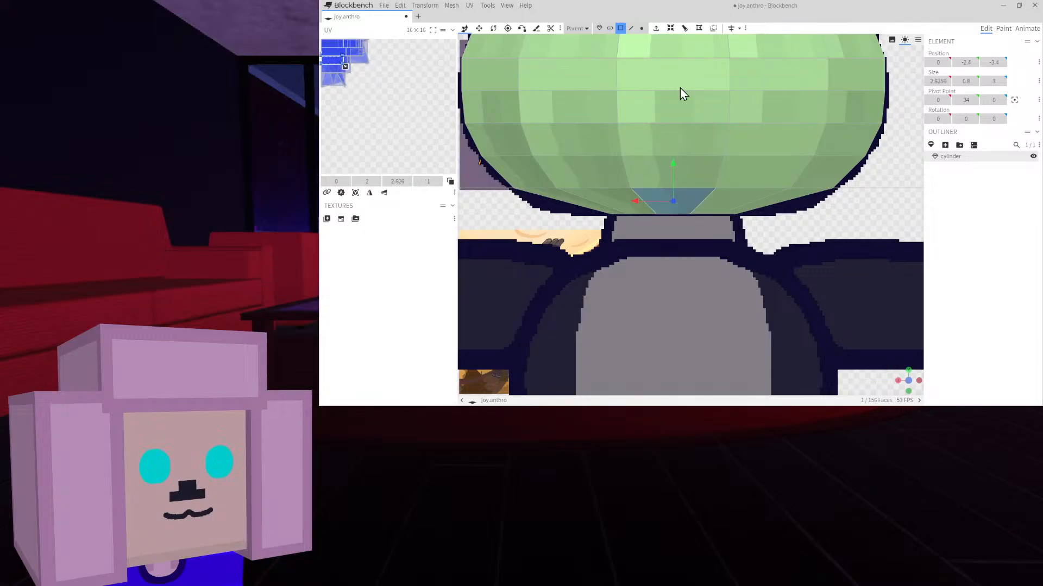
pyautogui.click(685, 28)
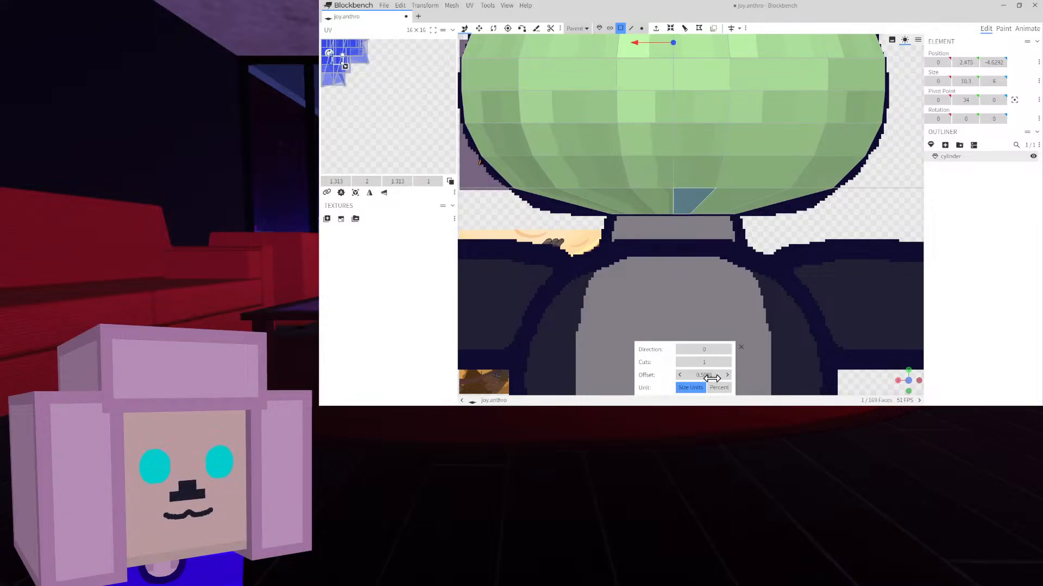
pyautogui.click(726, 349)
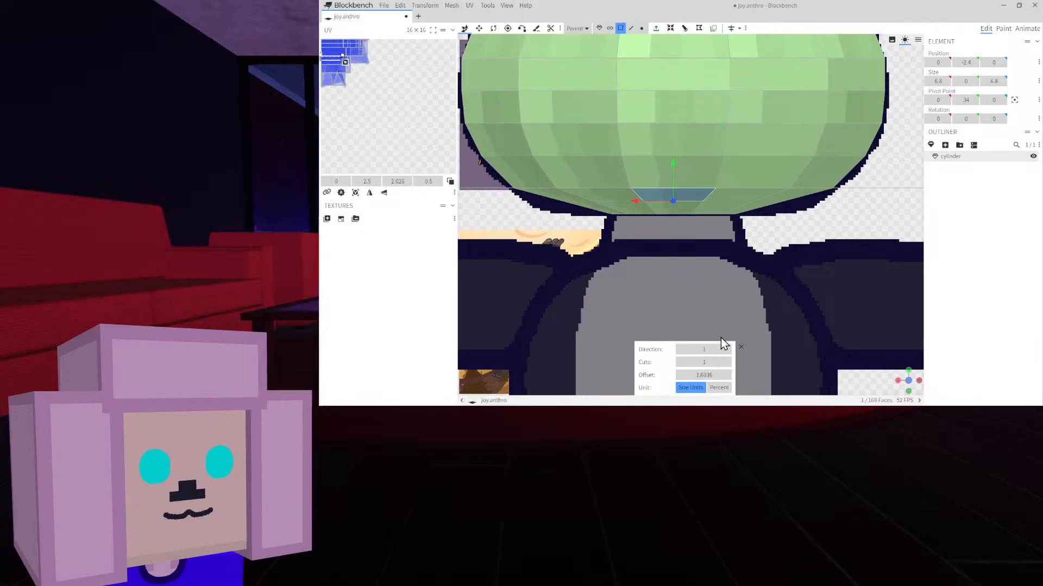
# Resize the new loop cut's vertex ring to 8.8 in both X and Z
pyautogui.click(641, 28)
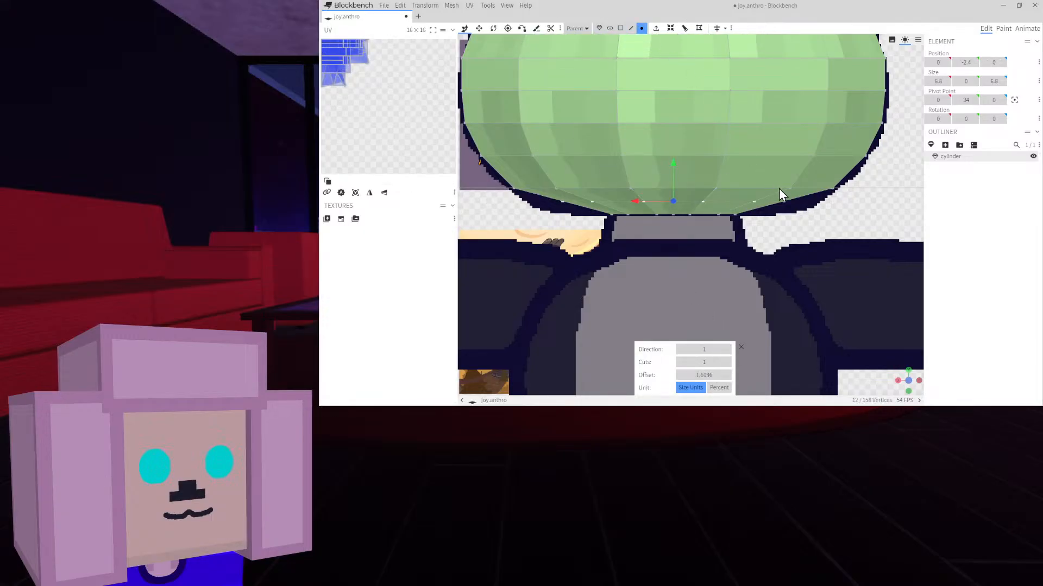
pyautogui.click(479, 27)
pyautogui.moveTo(626, 205); pyautogui.dragTo(602, 208)
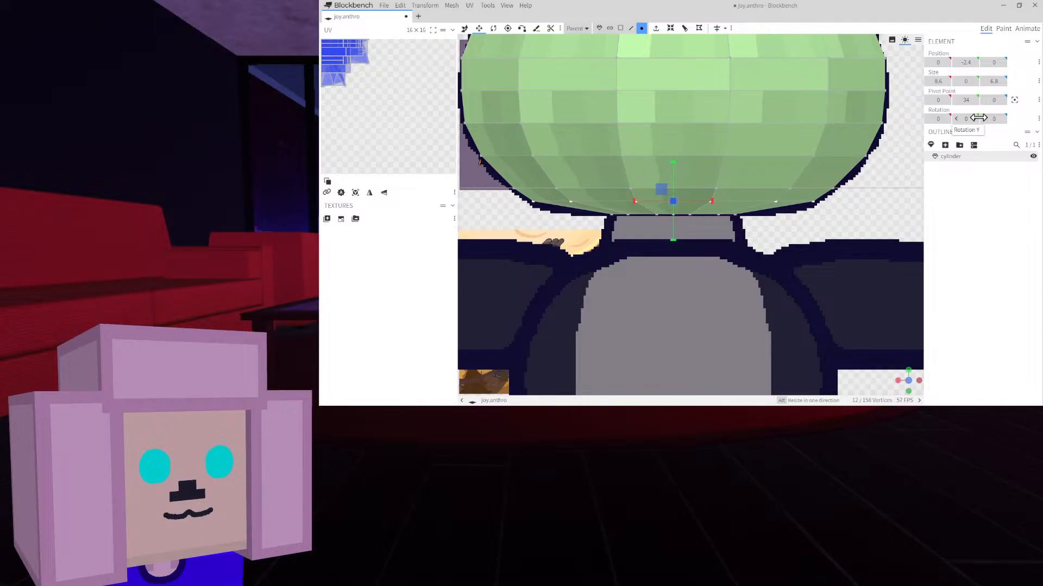
pyautogui.click(991, 82)
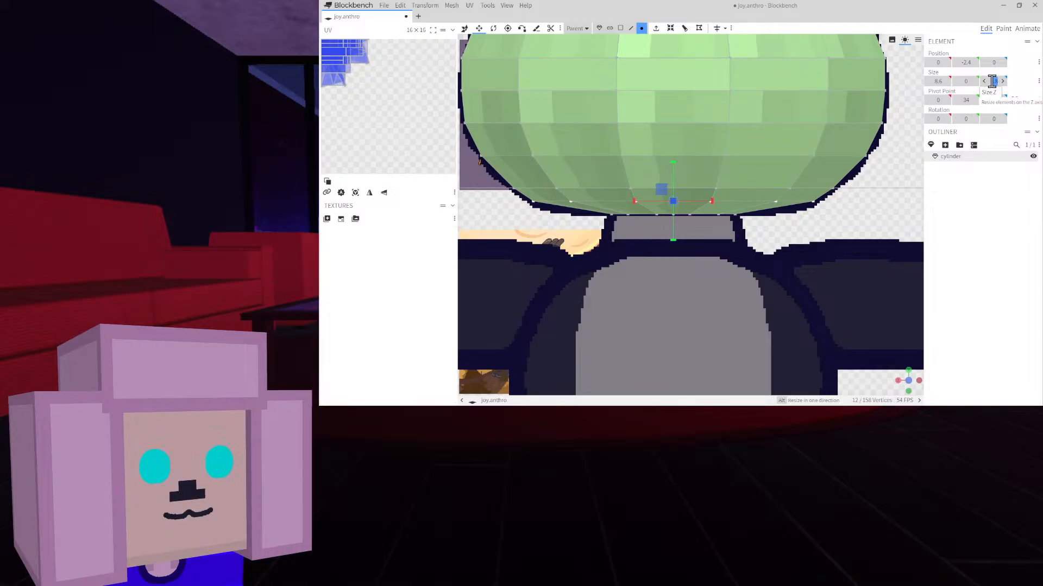
pyautogui.press('Return')
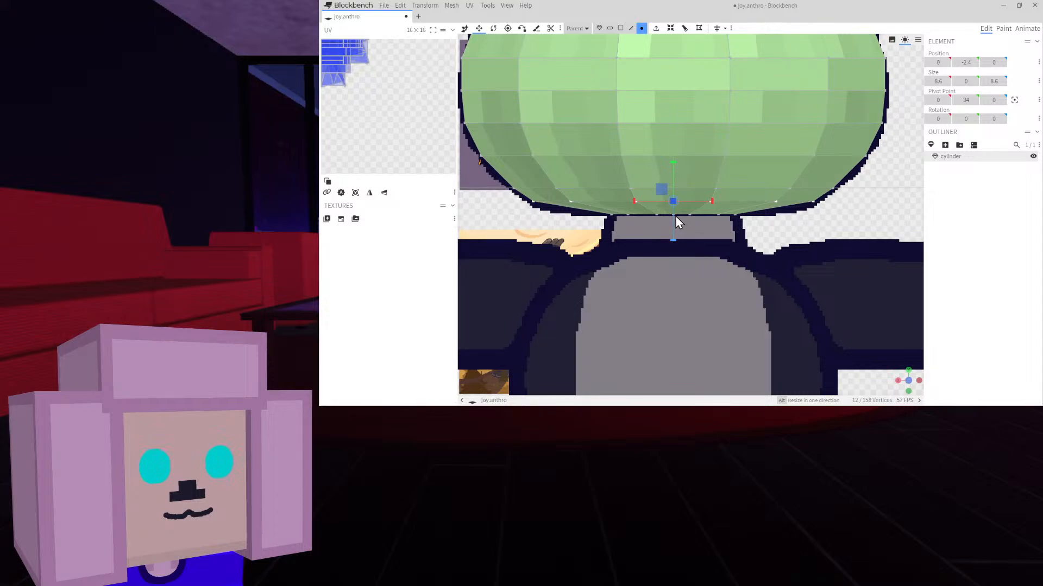
# Lower the centre vertex of the head's underside by 0.1 to Y -2.9
pyautogui.press('v')
pyautogui.click(675, 217)
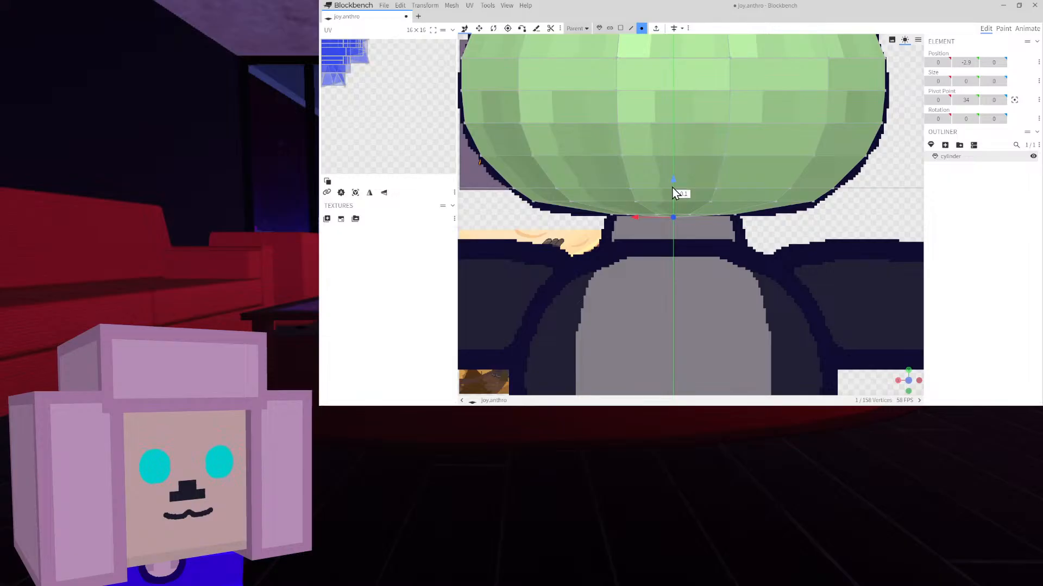
pyautogui.scroll(-3, 780, 223)
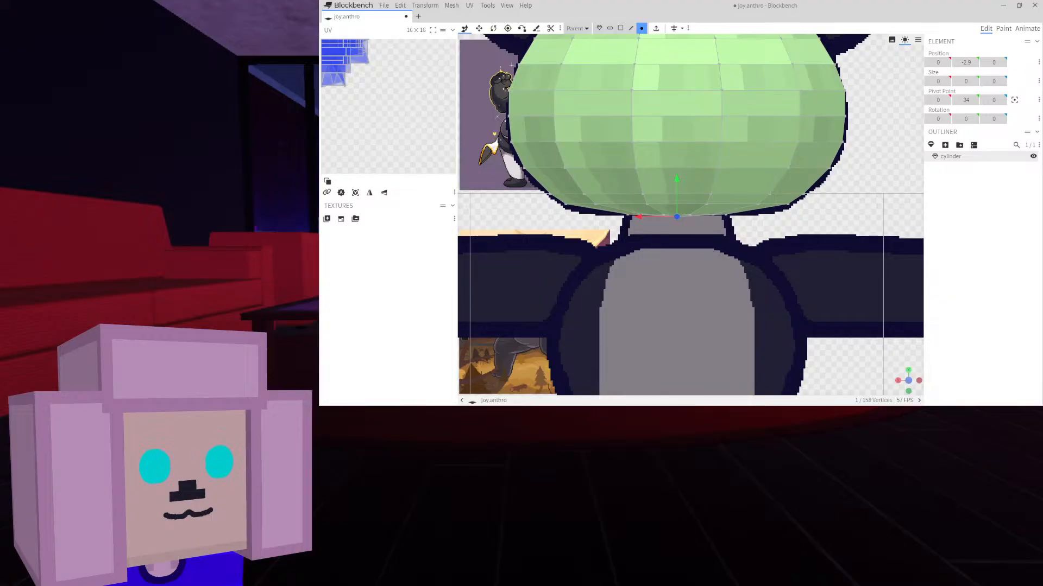
pyautogui.moveTo(673, 273); pyautogui.dragTo(682, 313, button='right')
pyautogui.scroll(-4, 685, 281)
pyautogui.scroll(-2, 685, 282)
pyautogui.scroll(4, 682, 313)
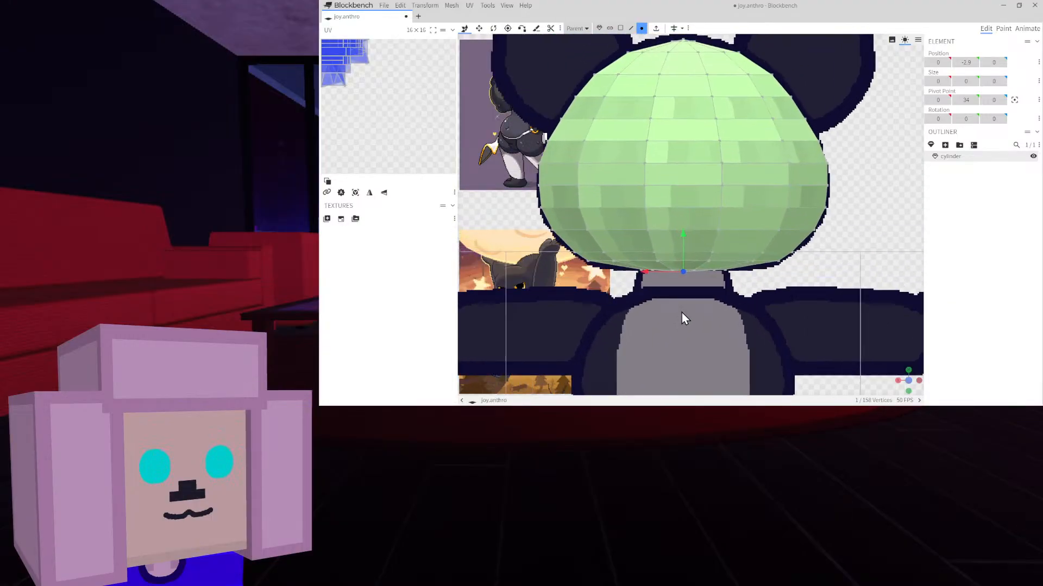
# Select the vertex ring at Y 2 around the middle of the head and set its X size to 12.8
pyautogui.moveTo(532, 163); pyautogui.dragTo(905, 180)
pyautogui.press('s')
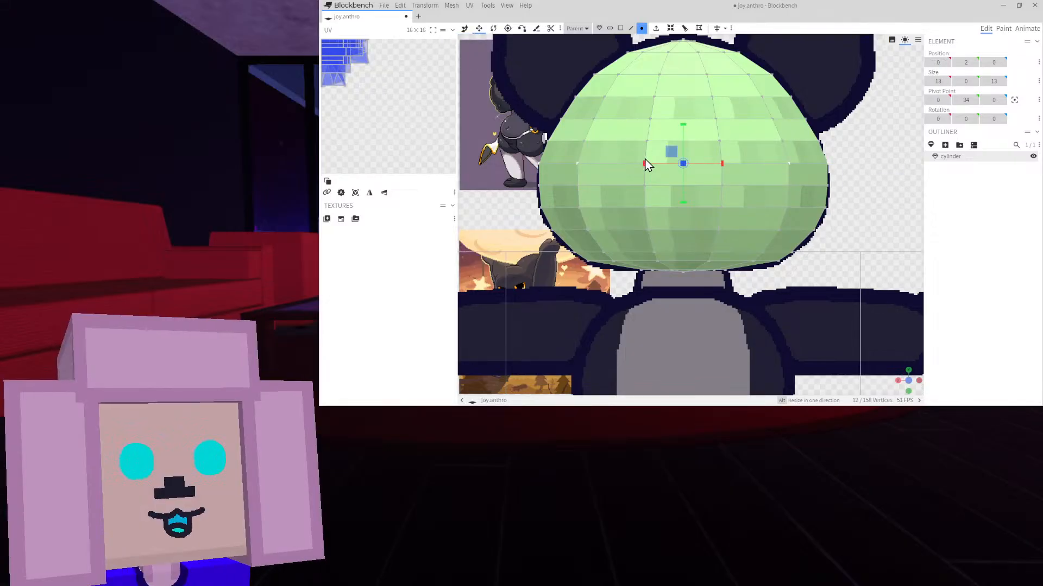
pyautogui.moveTo(645, 162); pyautogui.dragTo(648, 163)
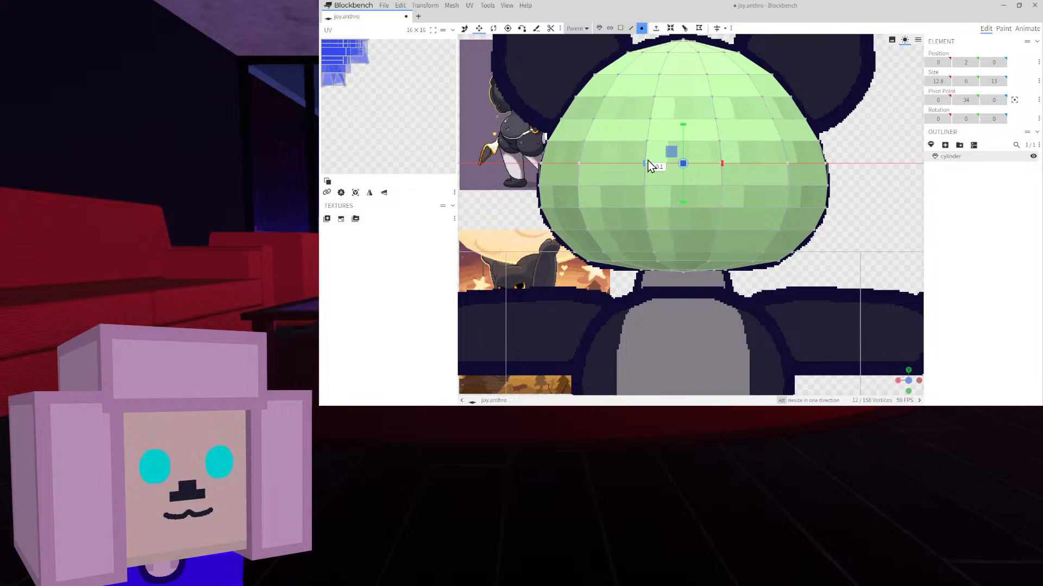
pyautogui.moveTo(649, 163); pyautogui.dragTo(649, 164)
pyautogui.scroll(-2, 831, 212)
pyautogui.scroll(-1, 861, 268)
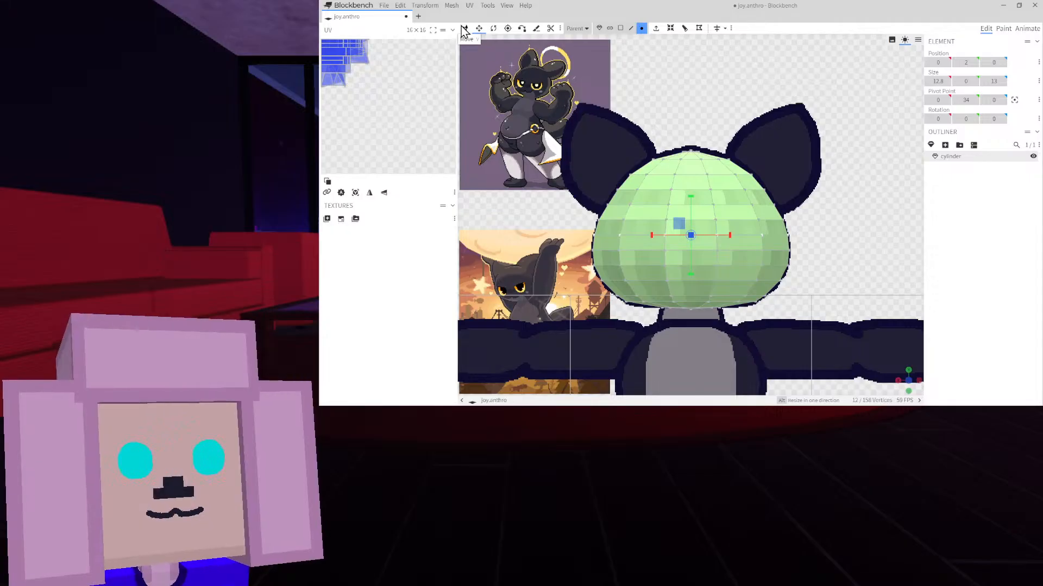
# Raise the whole head mesh in object mode to Y 34.1
pyautogui.press('v')
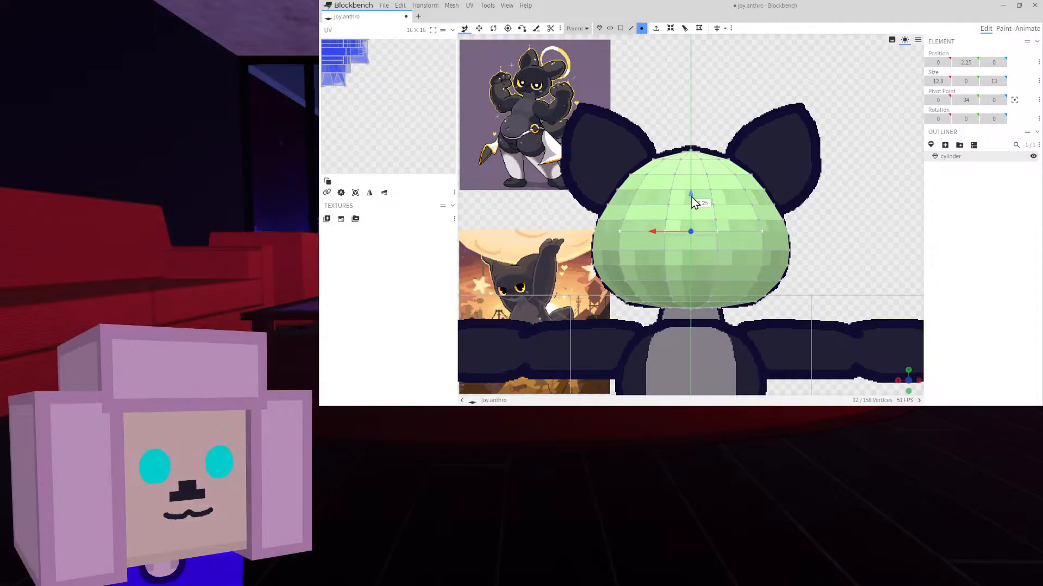
pyautogui.click(599, 27)
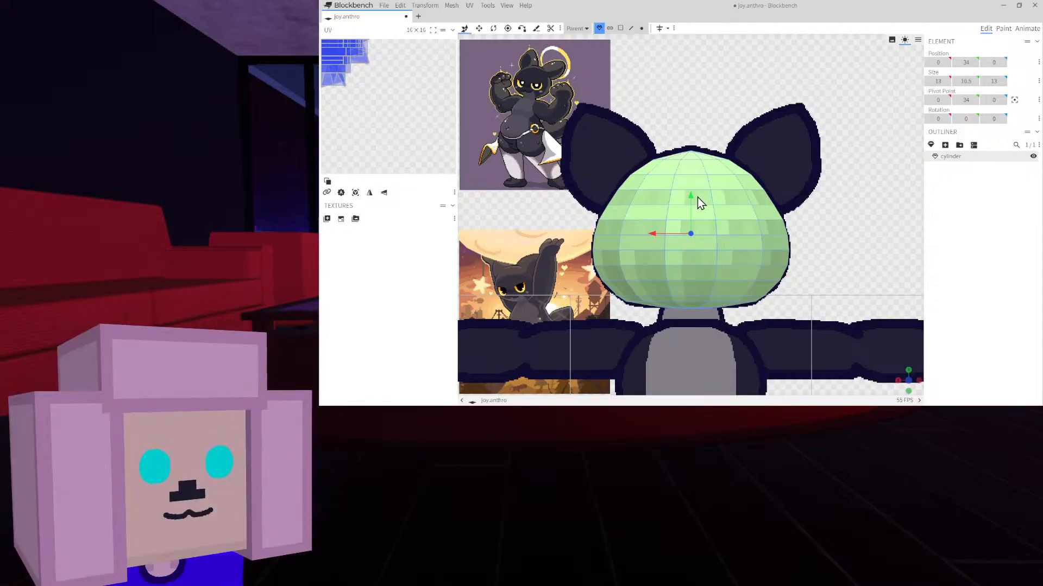
pyautogui.moveTo(694, 197); pyautogui.dragTo(692, 198)
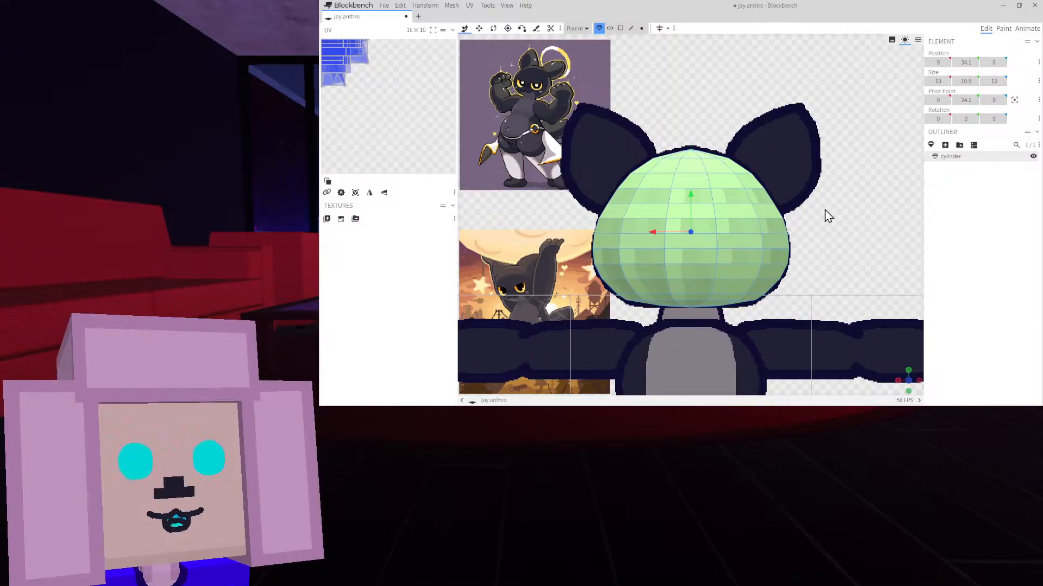
# Examine the deselected head's shape from several sides and return to the front view
pyautogui.click(953, 273)
pyautogui.moveTo(813, 177); pyautogui.dragTo(862, 279)
pyautogui.moveTo(918, 382); pyautogui.dragTo(918, 382)
pyautogui.click(901, 380)
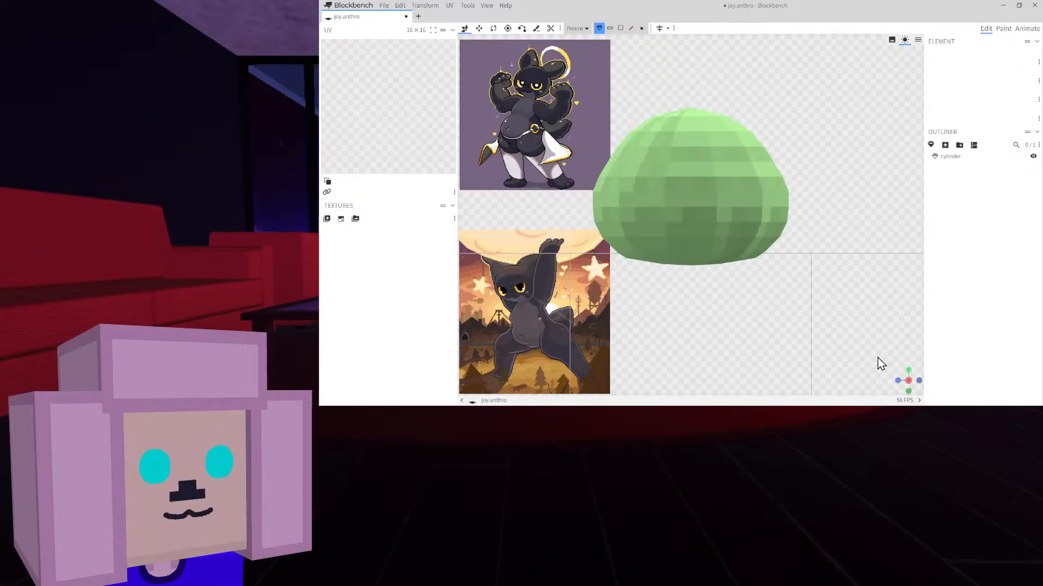
pyautogui.click(907, 381)
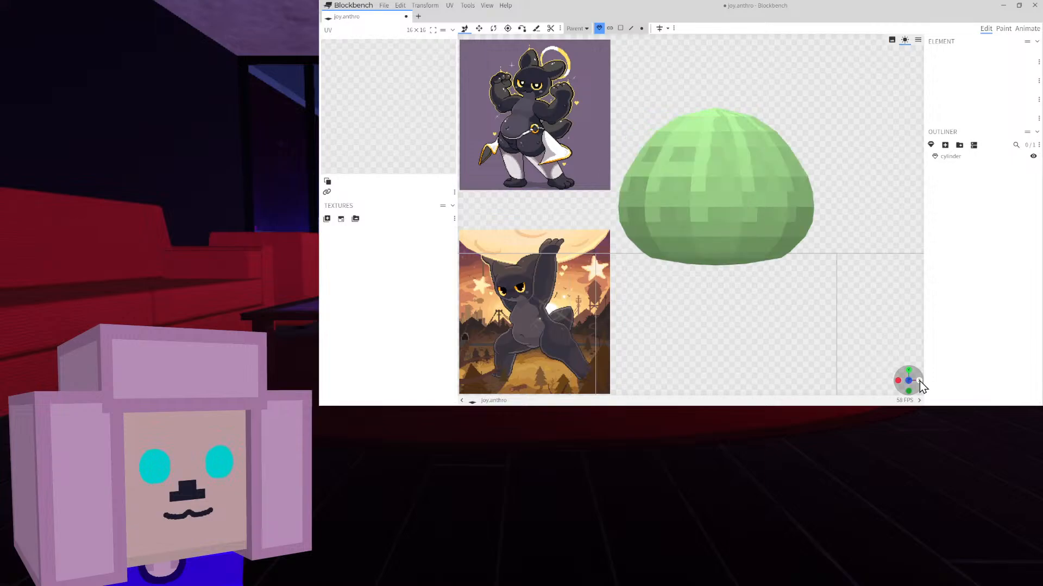
pyautogui.click(912, 380)
pyautogui.moveTo(784, 243); pyautogui.dragTo(857, 288, button='right')
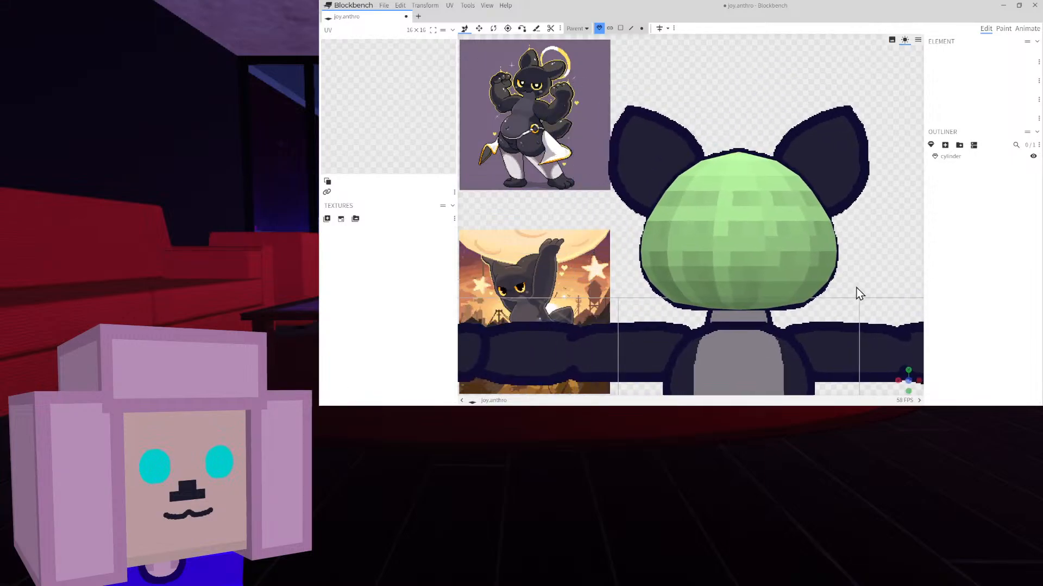
# Duplicate the head mesh, raise the copy to Y 39.1, and shift it sideways to X 6 with its mirrored counterpart
pyautogui.click(752, 214)
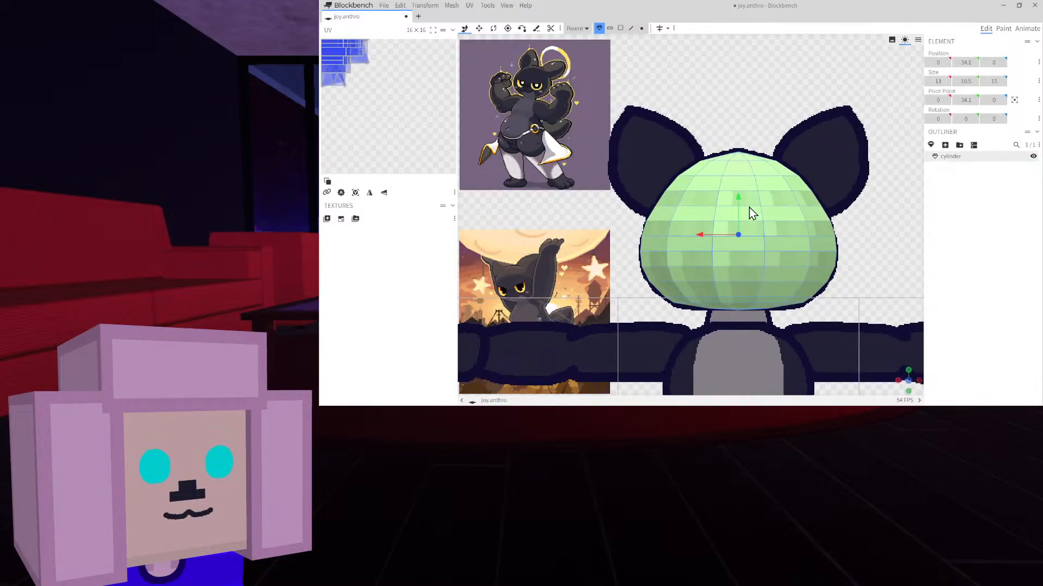
pyautogui.hotkey('ctrl', 'd')
pyautogui.moveTo(741, 198); pyautogui.dragTo(731, 129)
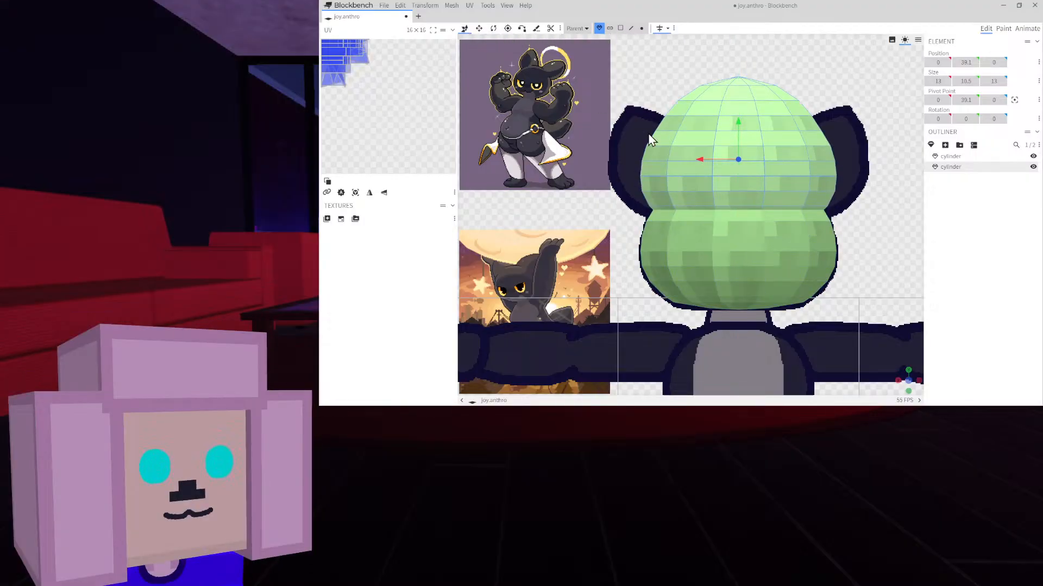
pyautogui.moveTo(703, 159); pyautogui.dragTo(606, 159)
pyautogui.click(493, 28)
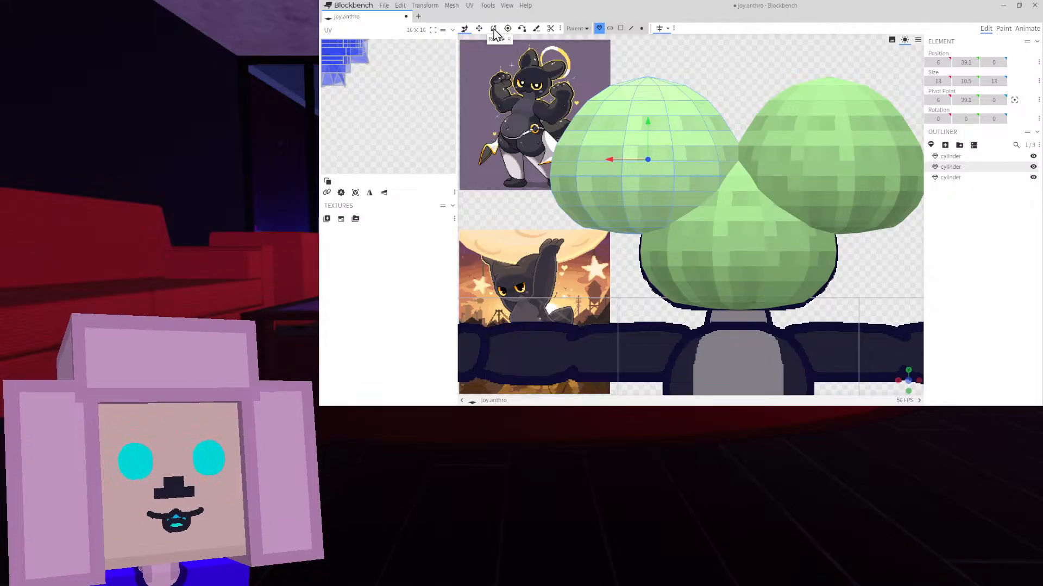
pyautogui.moveTo(638, 161); pyautogui.dragTo(604, 162)
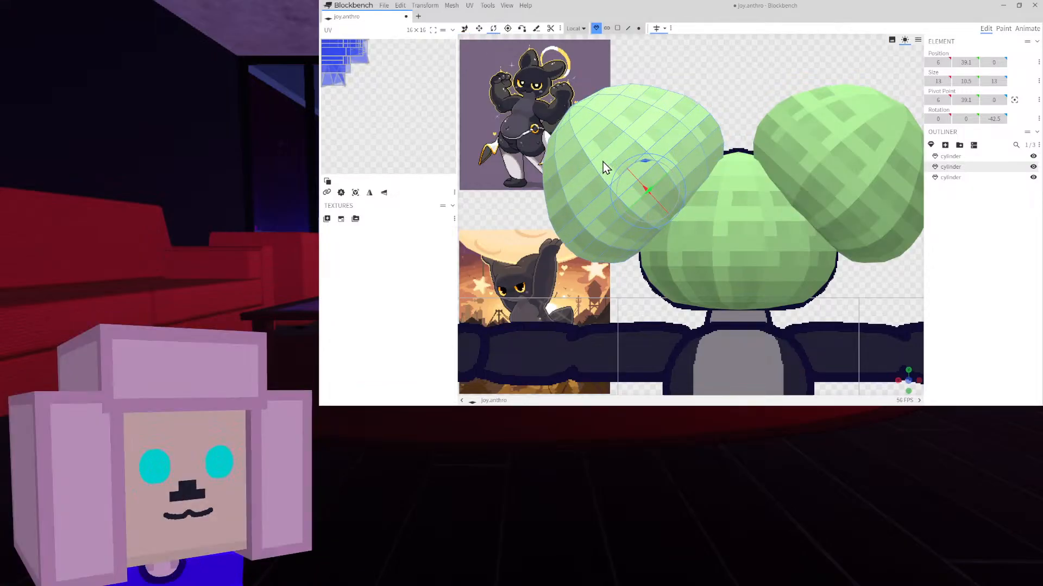
pyautogui.hotkey('ctrl', 'z')
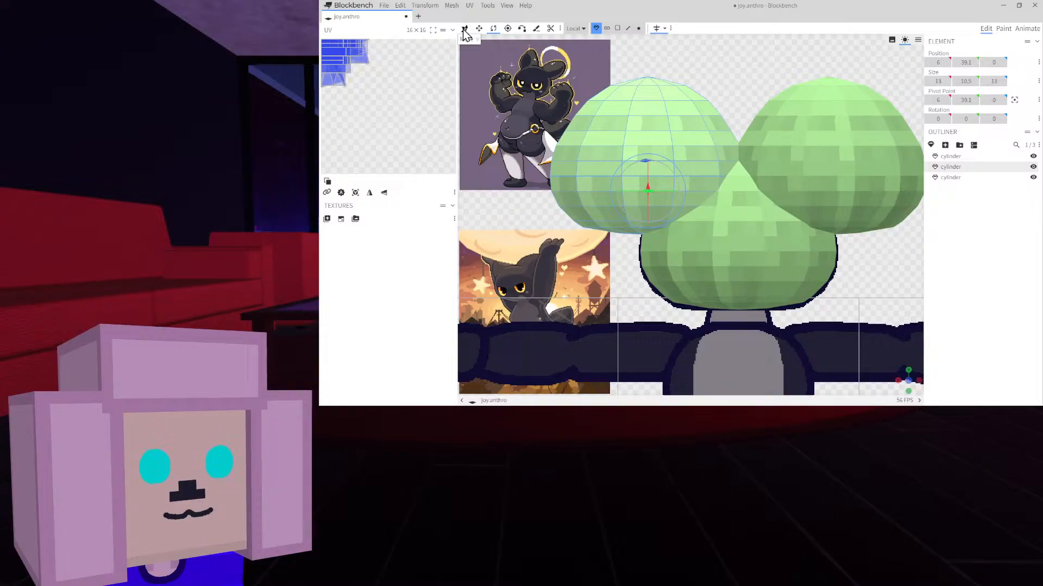
# Resize the ear copy to 5 in X, 6.5 in Y and 5 in Z, and move it to X 5
pyautogui.click(478, 28)
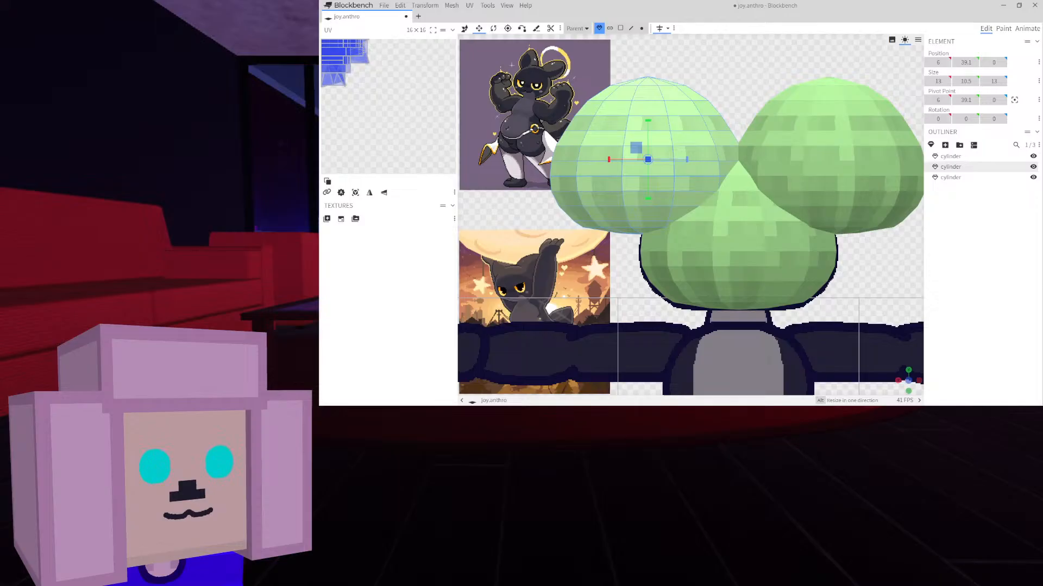
pyautogui.moveTo(687, 159); pyautogui.dragTo(633, 170)
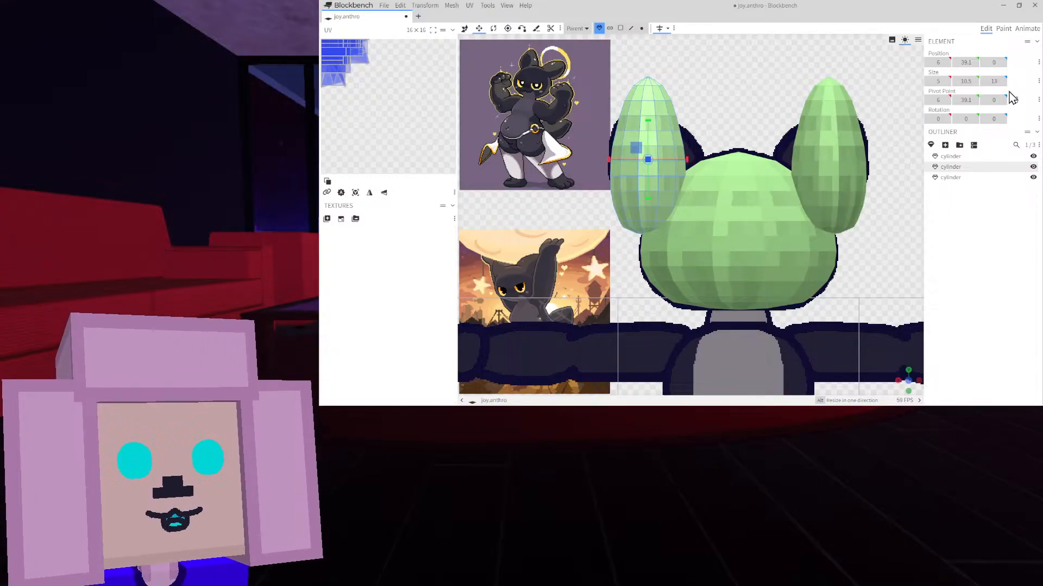
pyautogui.click(987, 83)
pyautogui.click(987, 83)
pyautogui.click(987, 82)
pyautogui.click(986, 82)
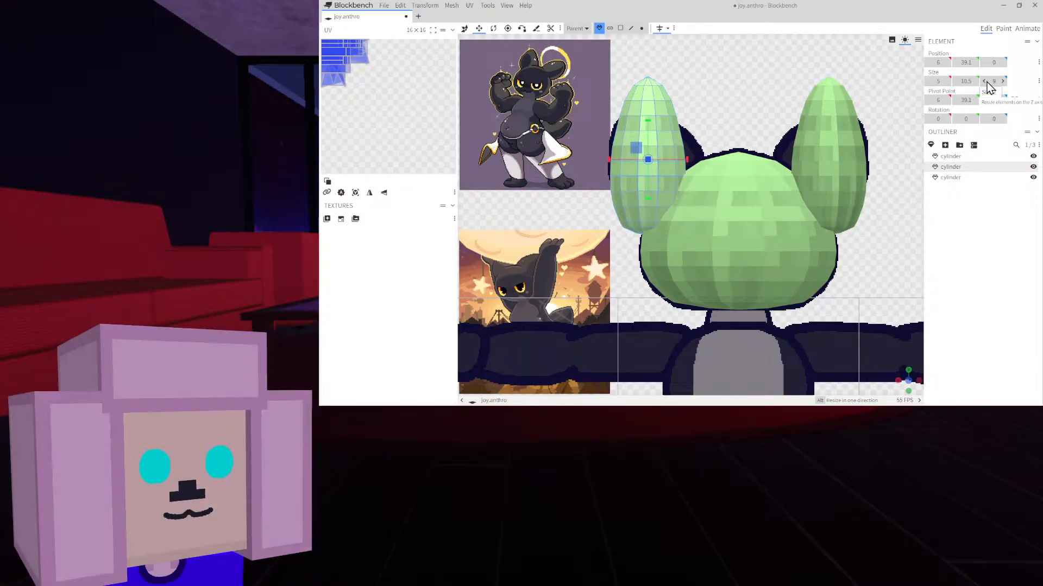
pyautogui.click(987, 82)
pyautogui.click(987, 83)
pyautogui.click(986, 83)
pyautogui.click(987, 83)
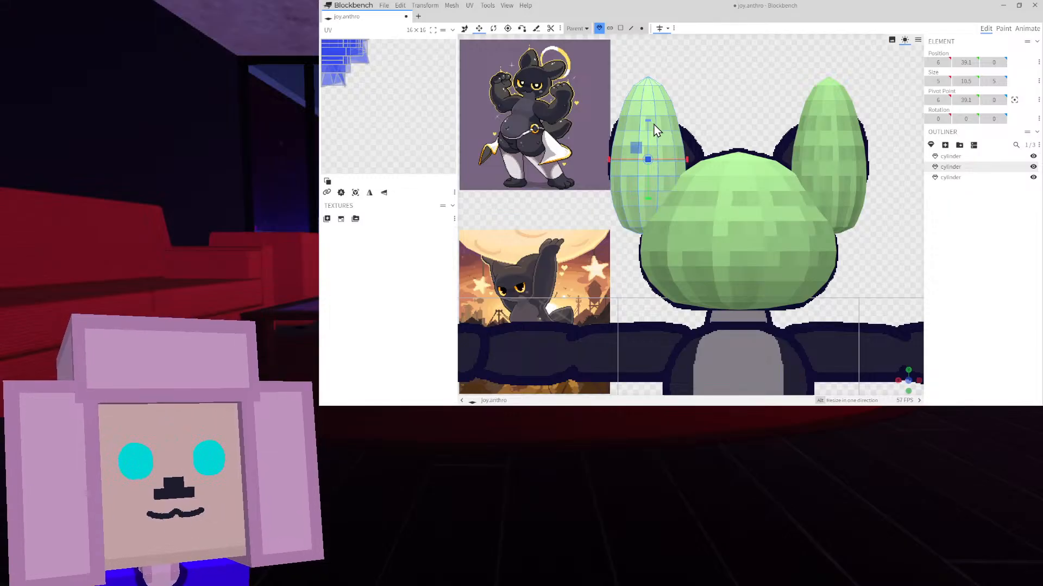
pyautogui.moveTo(650, 126); pyautogui.dragTo(622, 167)
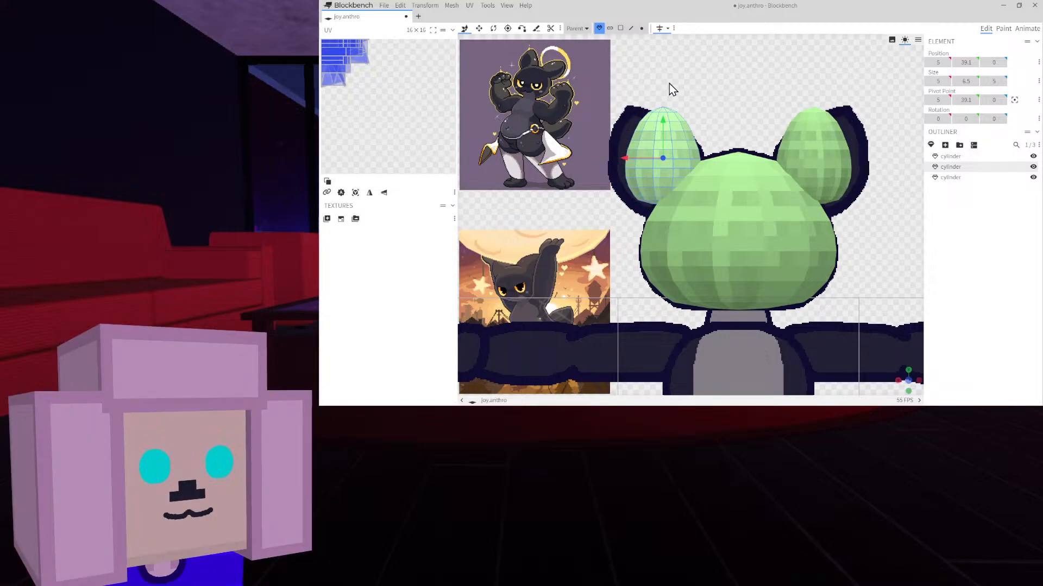
# Resize the selected ear mesh to 6 in X and 6 in Z
pyautogui.scroll(4, 673, 138)
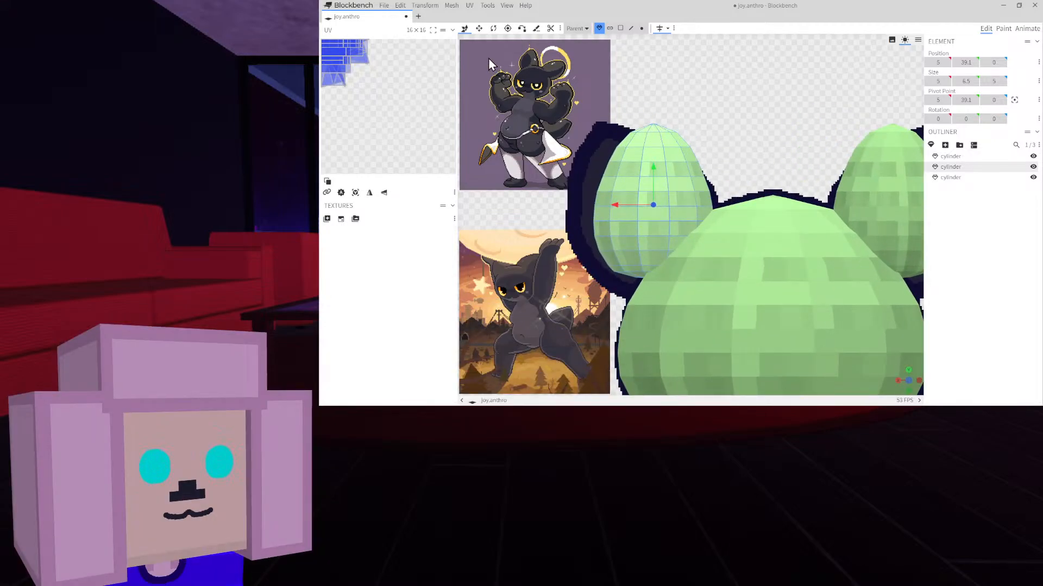
pyautogui.click(479, 28)
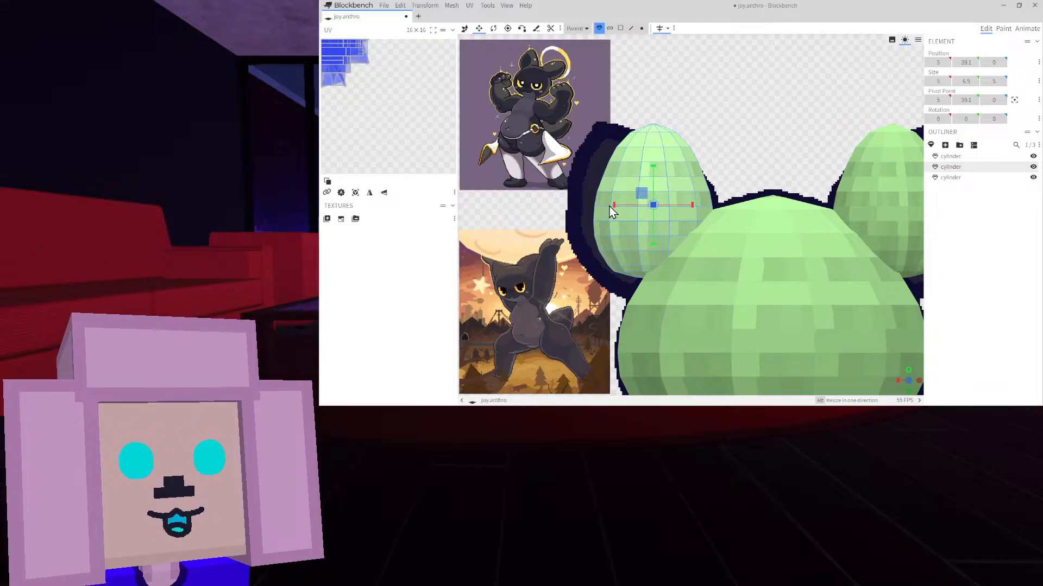
pyautogui.moveTo(614, 207); pyautogui.dragTo(605, 207)
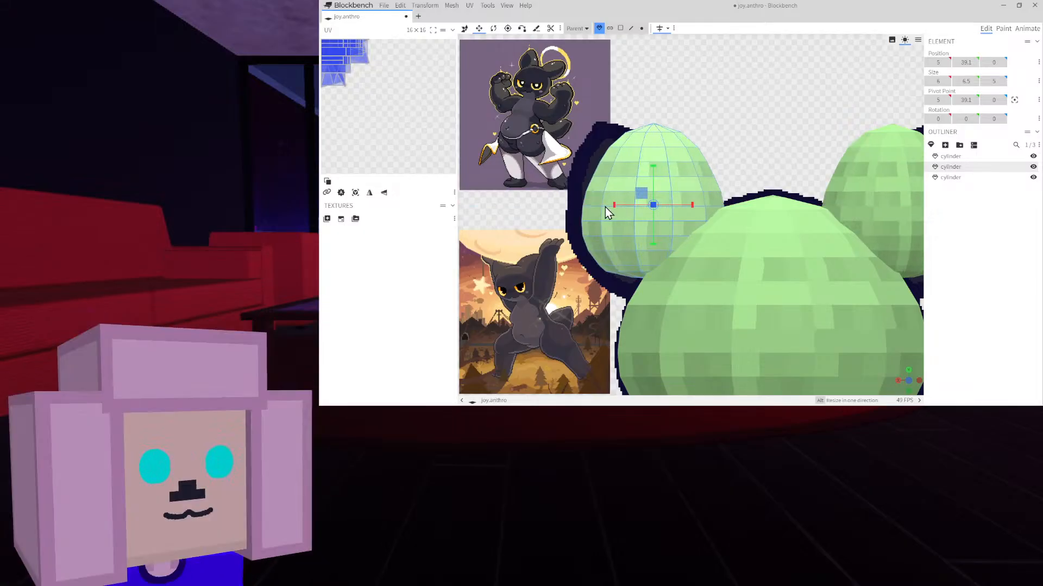
pyautogui.click(1002, 81)
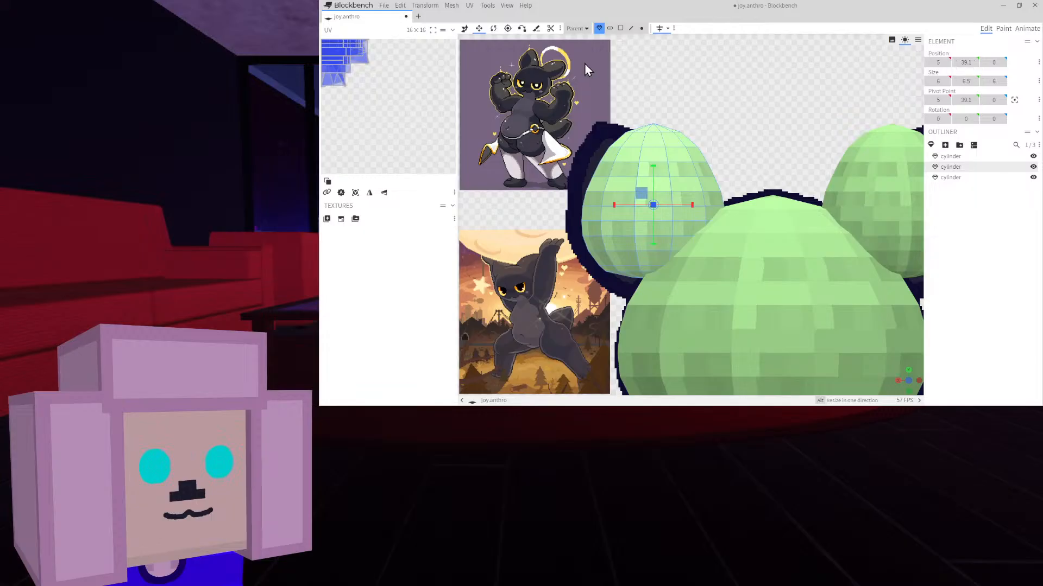
# Rotate the ear outward to -25 degrees about Z and shift it to X 4.75
pyautogui.click(493, 30)
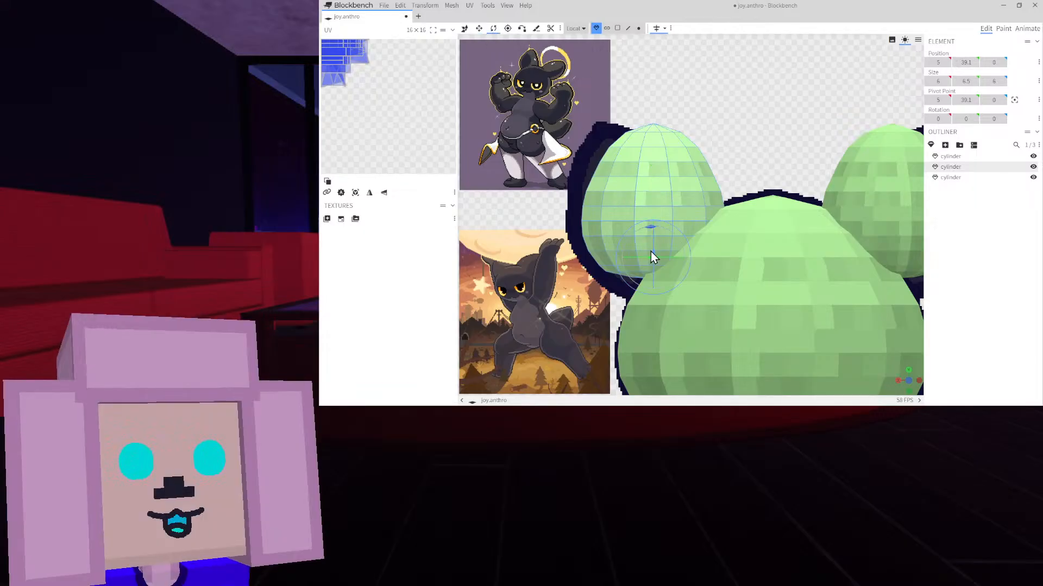
pyautogui.moveTo(646, 226); pyautogui.dragTo(605, 210)
pyautogui.click(464, 30)
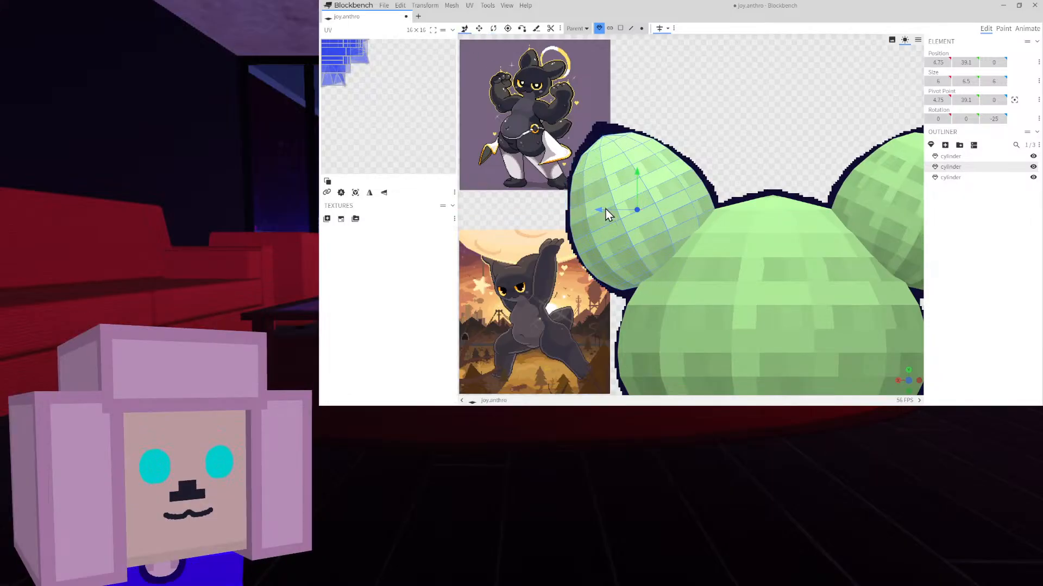
# Move the ear's tip vertices together up and outward toward the reference ear's point
pyautogui.moveTo(628, 133); pyautogui.dragTo(673, 205, button='right')
pyautogui.scroll(5, 645, 186)
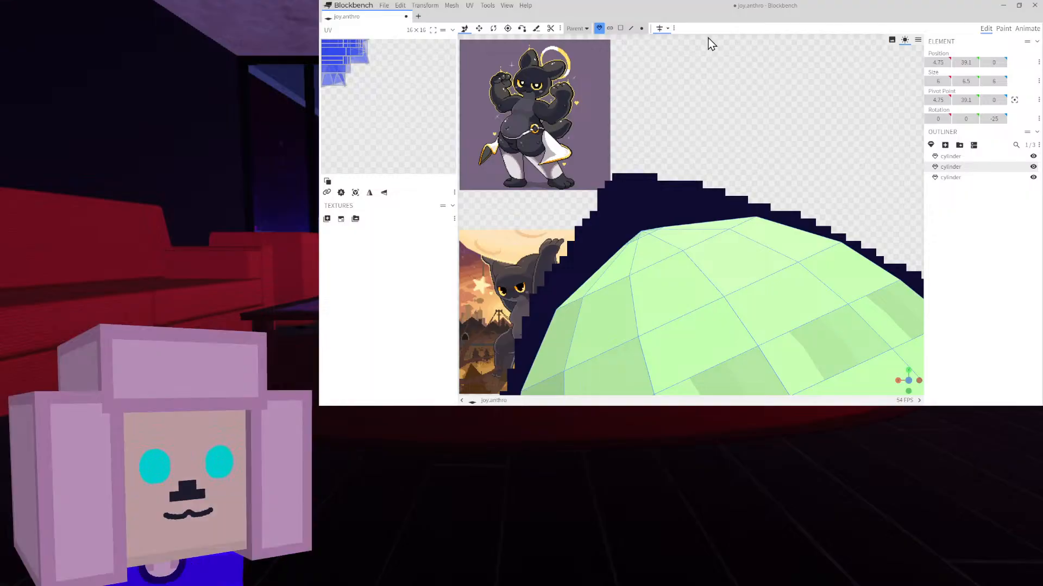
pyautogui.click(640, 28)
pyautogui.moveTo(614, 222); pyautogui.dragTo(679, 249)
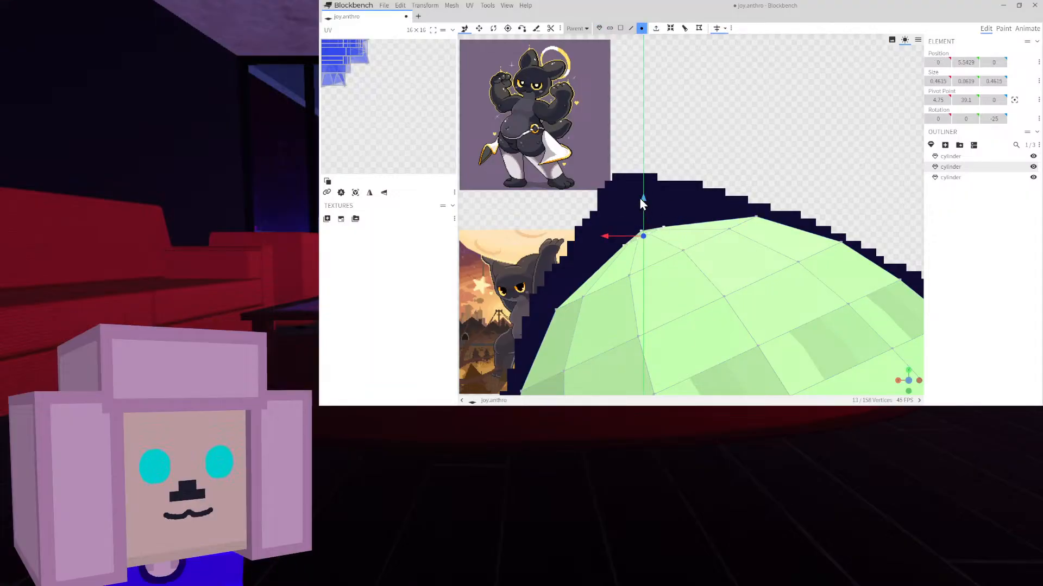
pyautogui.moveTo(640, 198); pyautogui.dragTo(642, 175)
pyautogui.moveTo(609, 214); pyautogui.dragTo(599, 221)
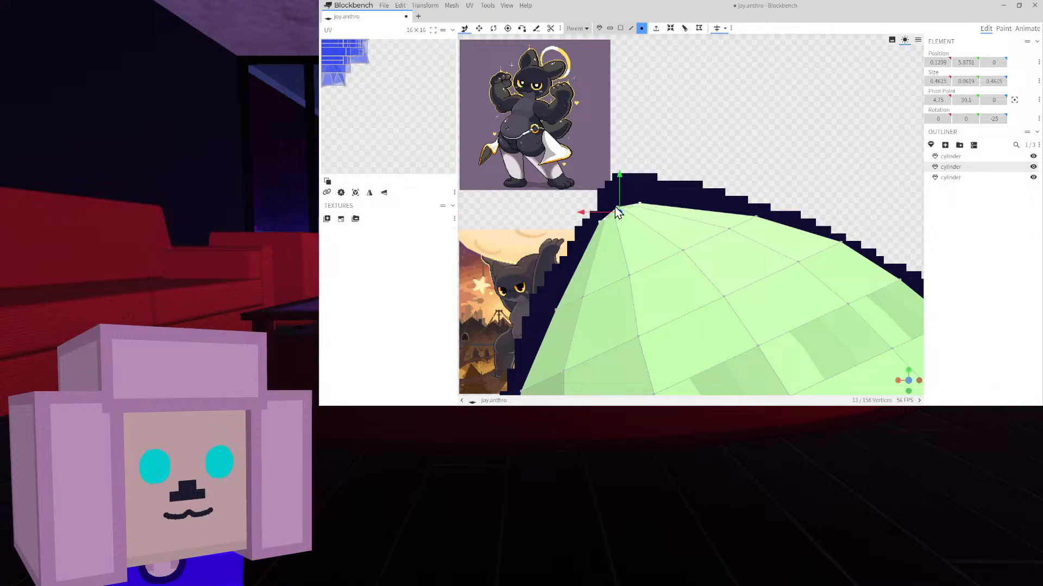
# Adjust the ear's single topmost vertex to sharpen the point, and deselect the ear to compare both ears with the reference
pyautogui.click(614, 195)
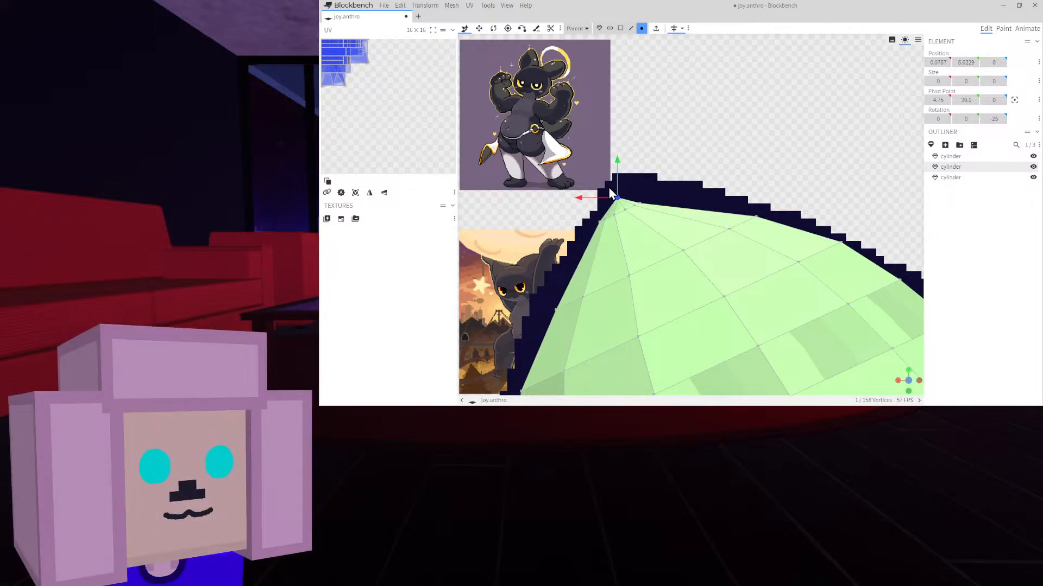
pyautogui.moveTo(596, 198); pyautogui.dragTo(571, 205)
pyautogui.scroll(-2, 695, 179)
pyautogui.scroll(3, 696, 178)
pyautogui.click(770, 185)
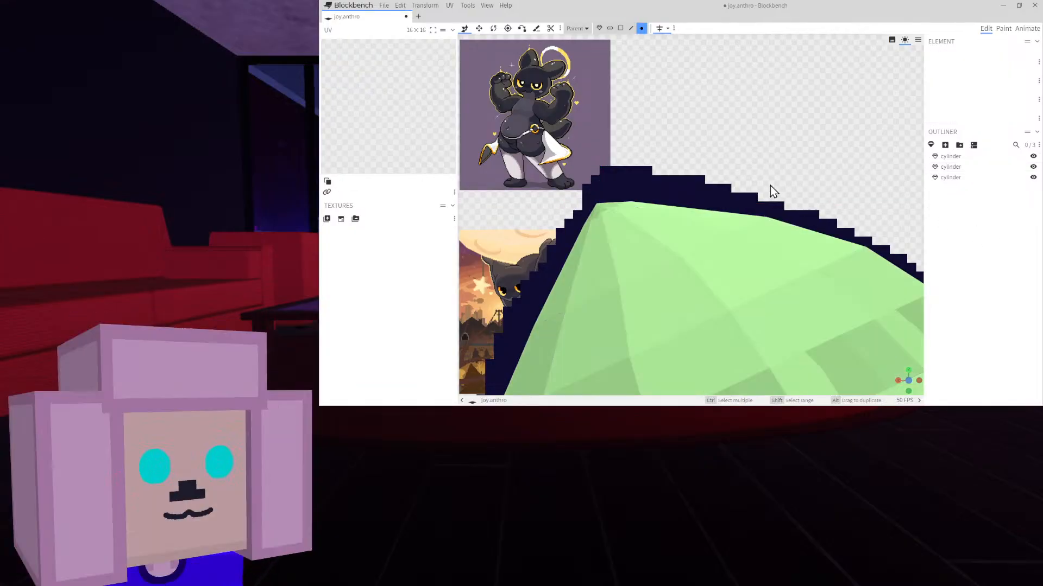
pyautogui.moveTo(770, 184); pyautogui.dragTo(747, 145)
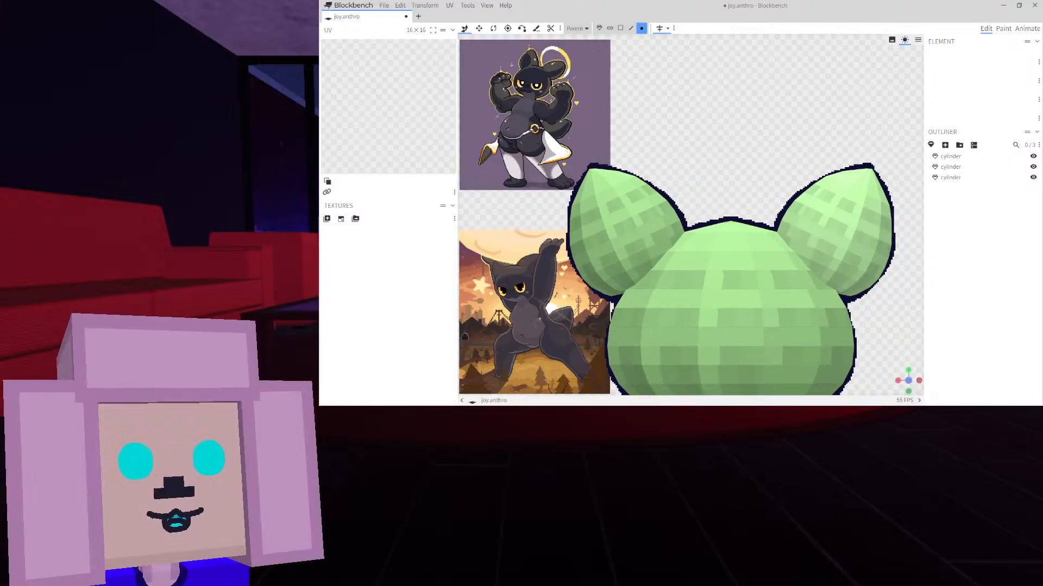
pyautogui.moveTo(887, 281); pyautogui.dragTo(836, 197, button='right')
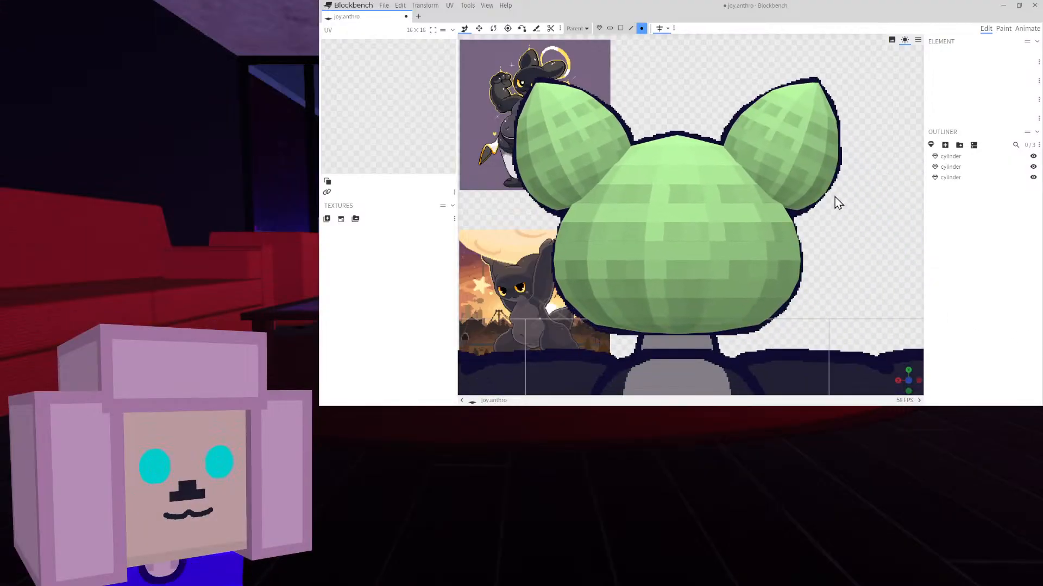
# Return to object selection mode and add a new cylinder mesh for the neck
pyautogui.click(601, 28)
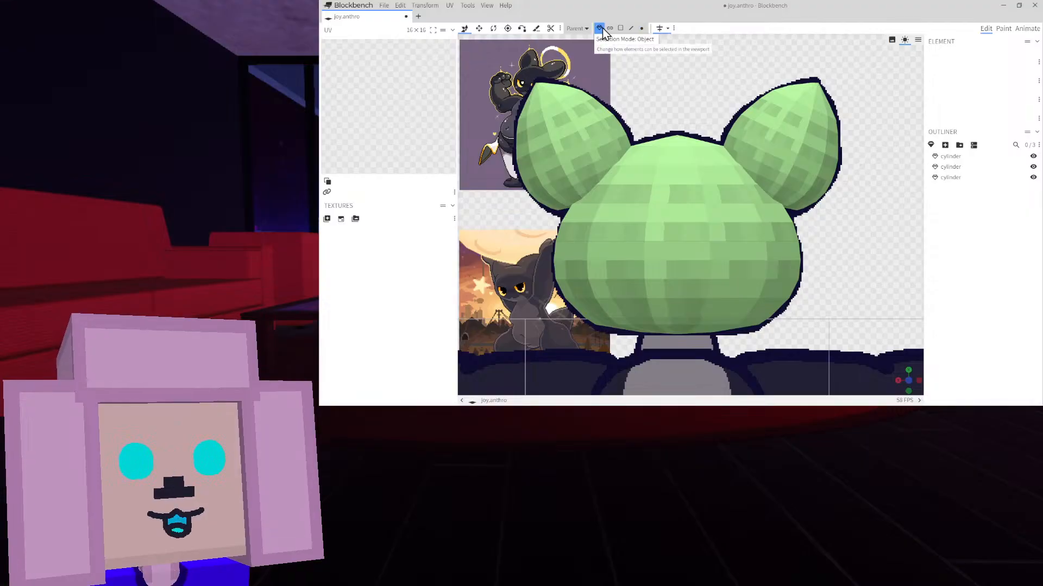
pyautogui.moveTo(694, 111); pyautogui.dragTo(780, 146, button='right')
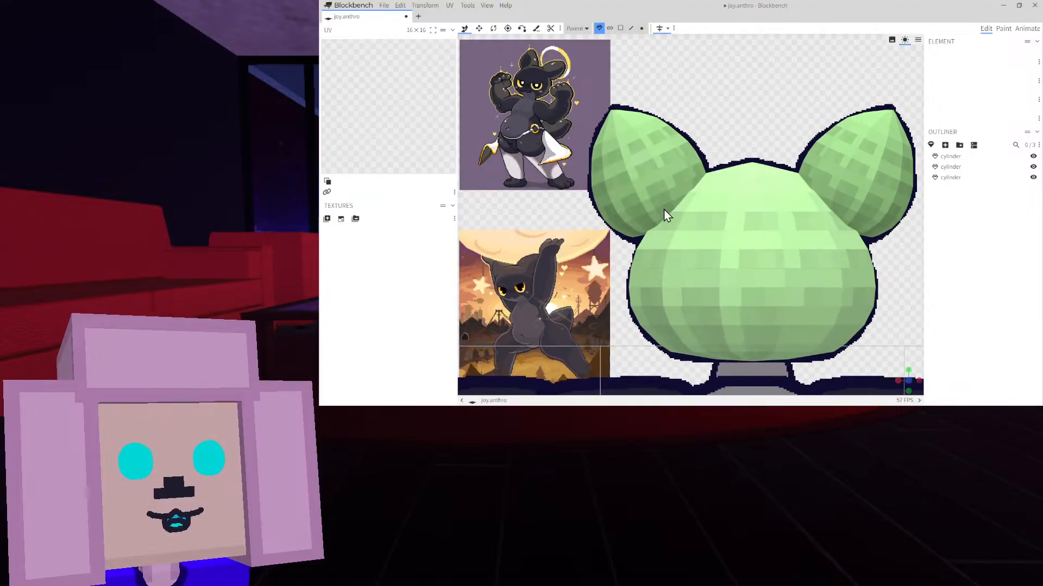
pyautogui.moveTo(663, 221); pyautogui.dragTo(629, 117, button='right')
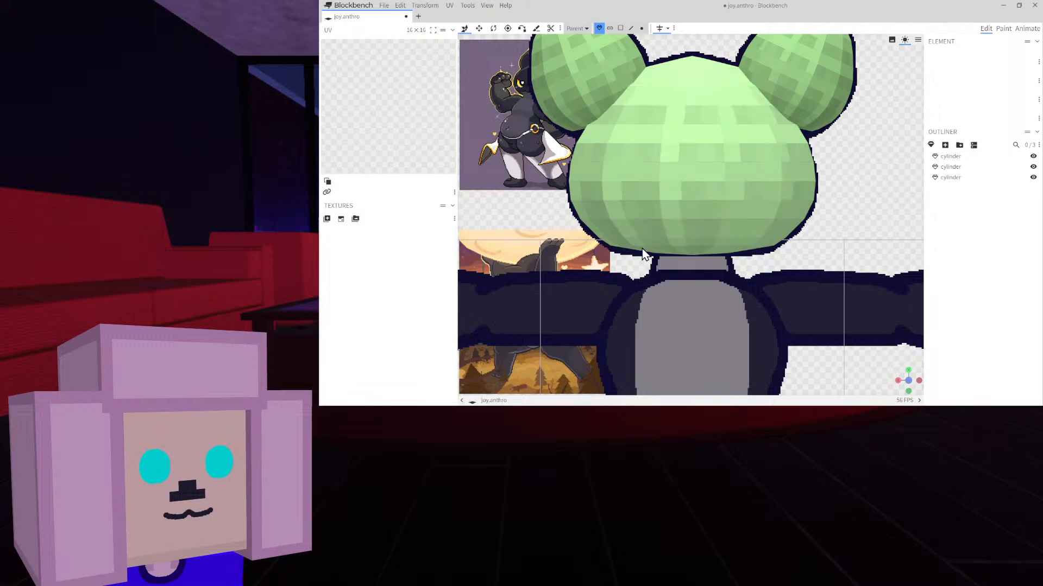
pyautogui.moveTo(644, 254); pyautogui.dragTo(679, 217, button='right')
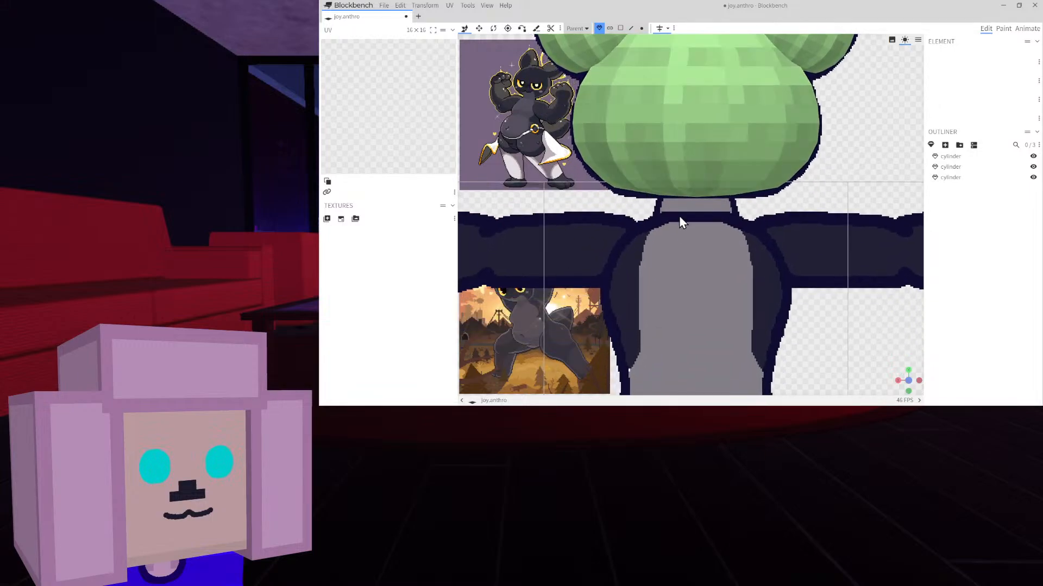
pyautogui.click(931, 145)
pyautogui.click(716, 132)
pyautogui.scroll(-5, 780, 212)
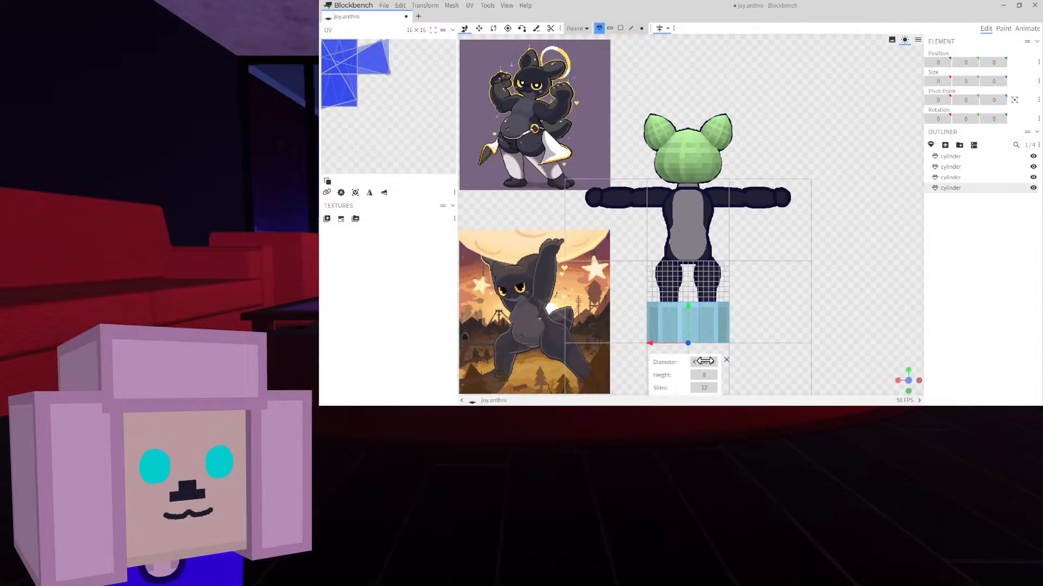
# Set the new cylinder's diameter to 4, reduce its height to a flat disc, and raise it to Y 30 at the neck
pyautogui.moveTo(703, 361); pyautogui.dragTo(674, 361)
pyautogui.click(694, 375)
pyautogui.click(693, 375)
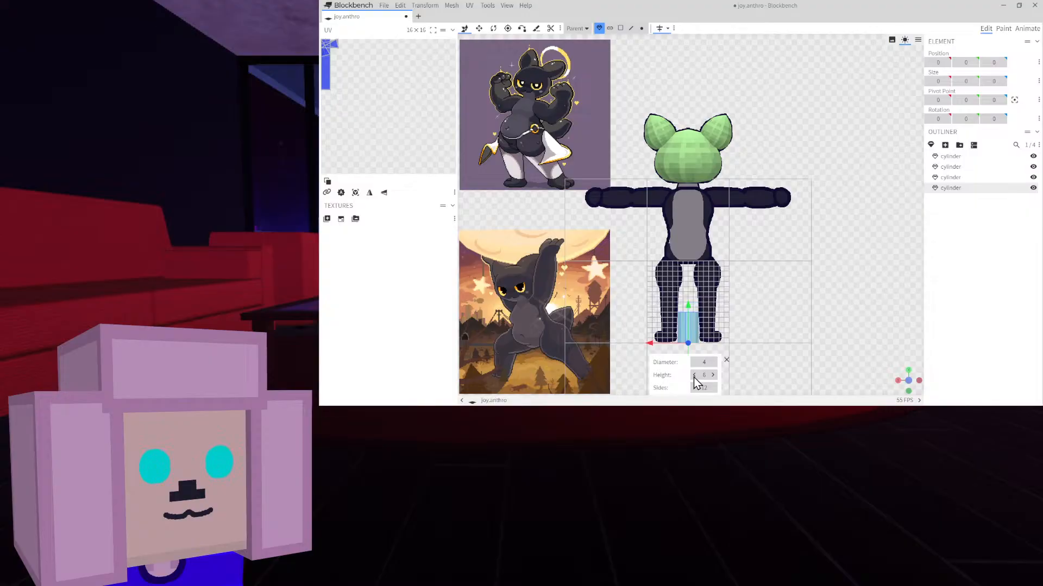
pyautogui.click(694, 375)
pyautogui.click(694, 375)
pyautogui.moveTo(690, 320); pyautogui.dragTo(687, 292)
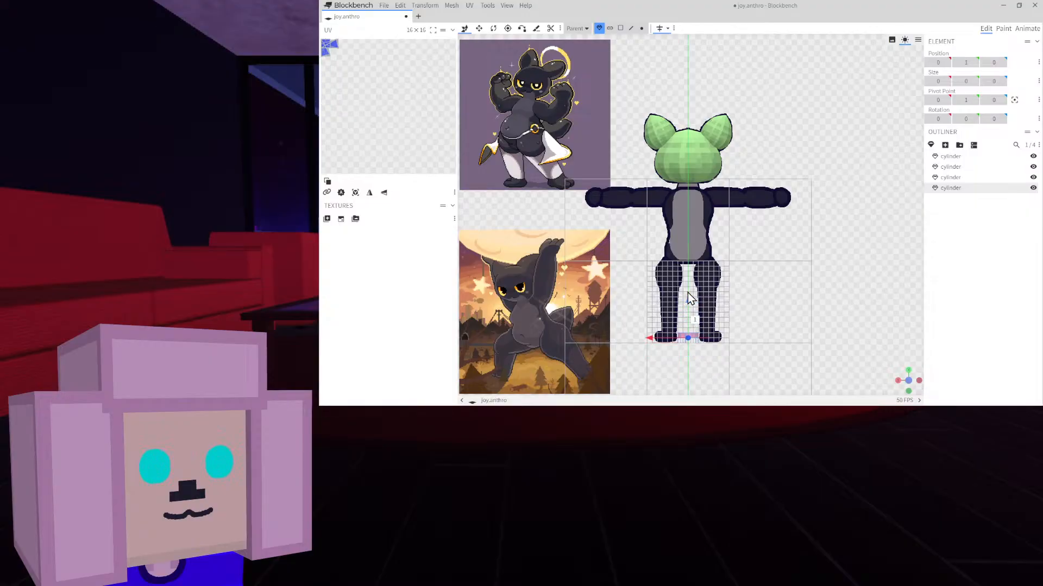
pyautogui.scroll(5, 705, 174)
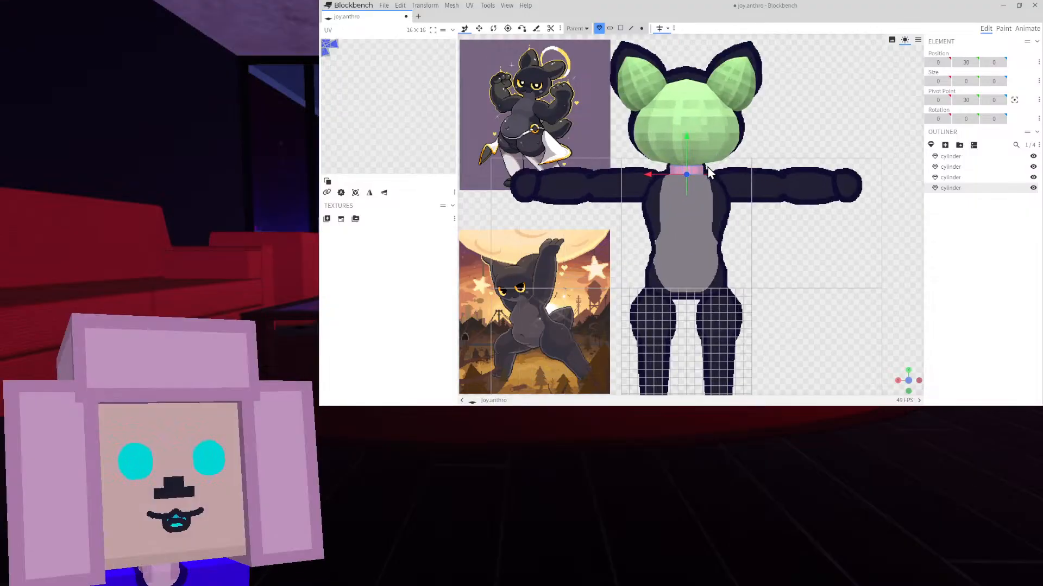
# Raise the neck cylinder's top vertices to Y 2 and resize that ring to 3.8 in X and Z
pyautogui.scroll(5, 735, 167)
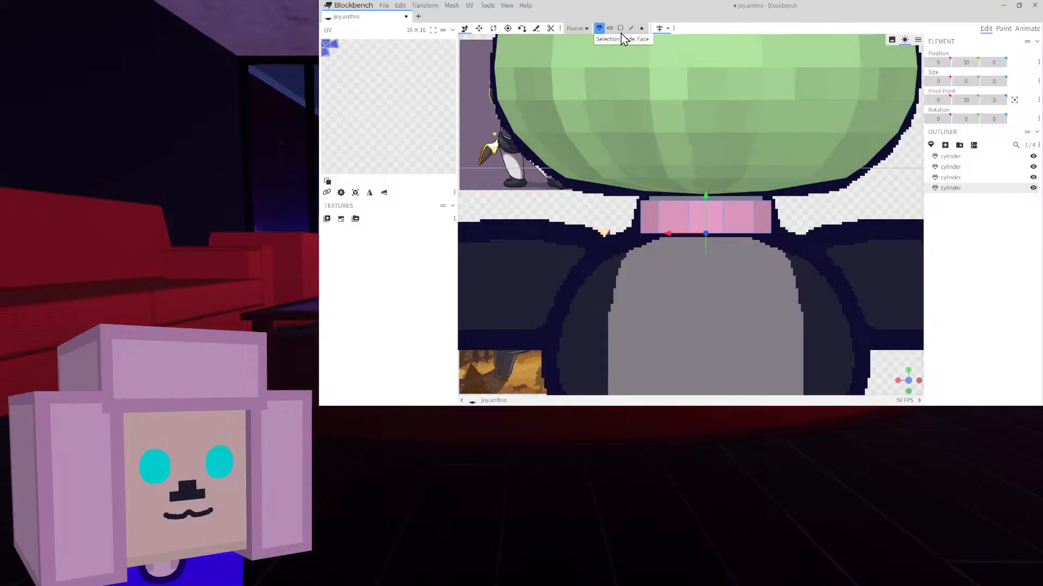
pyautogui.click(641, 29)
pyautogui.moveTo(782, 209); pyautogui.dragTo(612, 186)
pyautogui.moveTo(704, 171); pyautogui.dragTo(705, 157)
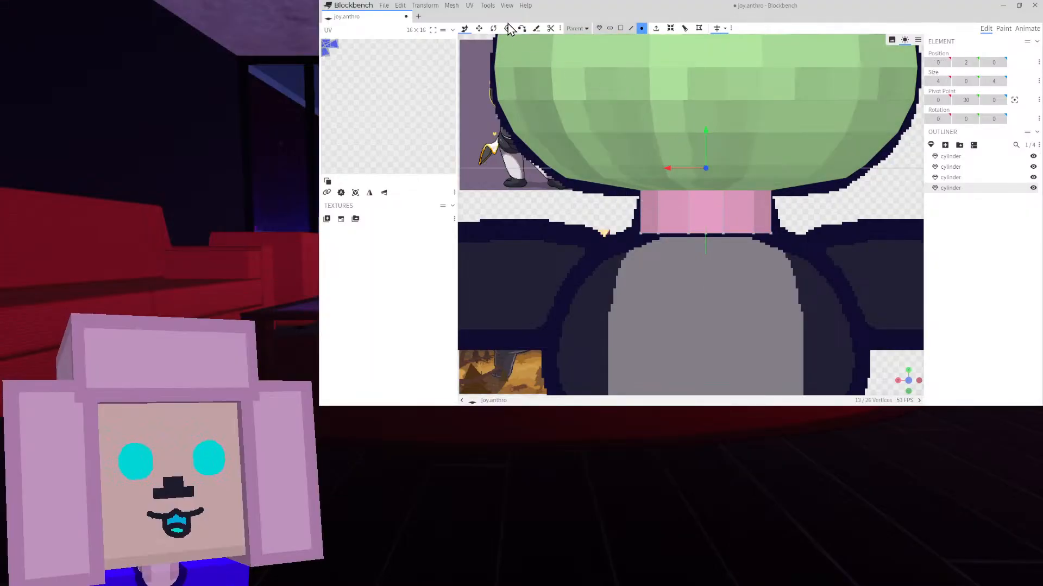
pyautogui.click(479, 29)
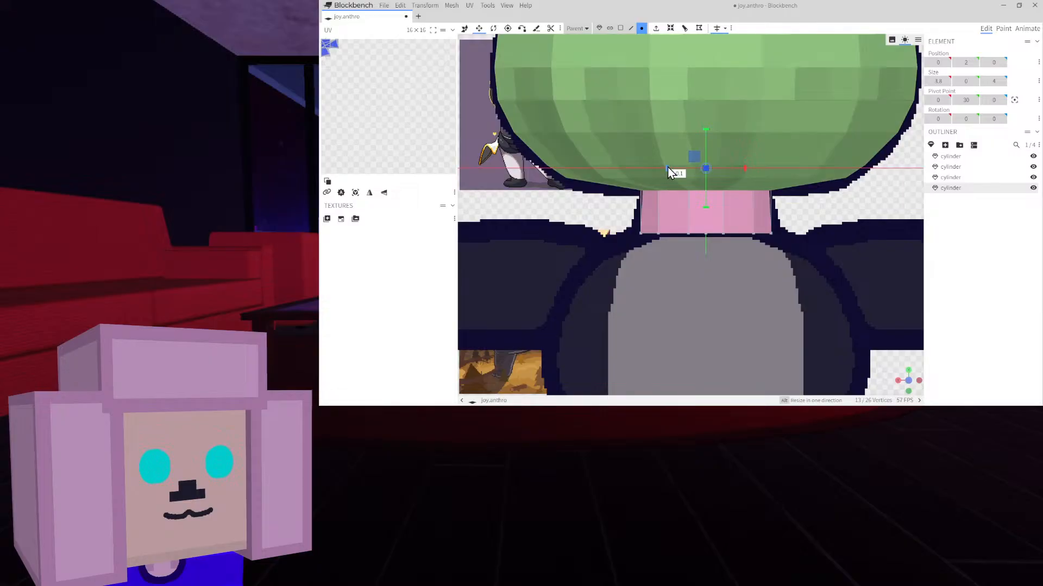
pyautogui.moveTo(667, 167); pyautogui.dragTo(669, 172)
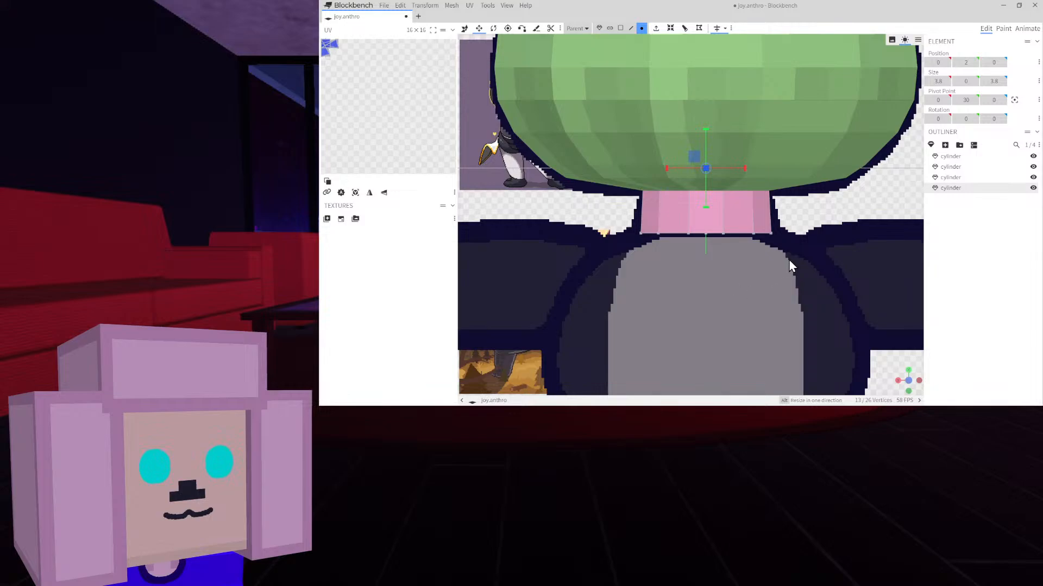
# Select the neck's bottom vertices and resize that ring to 4.4 in X and Z
pyautogui.moveTo(801, 251); pyautogui.dragTo(659, 233)
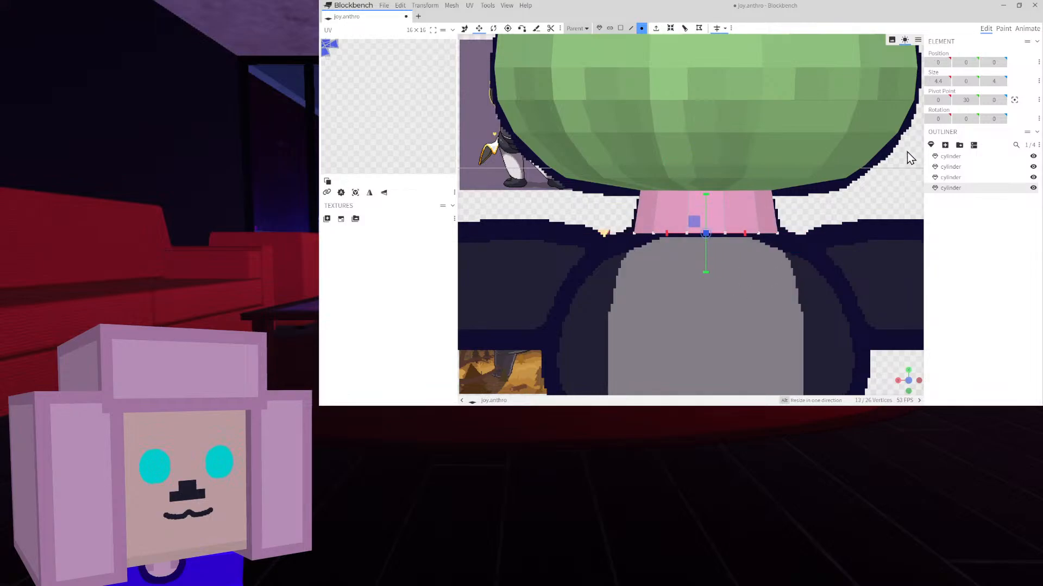
pyautogui.keyDown('ctrl'); pyautogui.click(1003, 81); pyautogui.keyUp('ctrl')
pyautogui.keyDown('ctrl'); pyautogui.click(1003, 82); pyautogui.keyUp('ctrl')
pyautogui.keyDown('ctrl'); pyautogui.click(1003, 81); pyautogui.keyUp('ctrl')
pyautogui.keyDown('ctrl'); pyautogui.click(1003, 81); pyautogui.keyUp('ctrl')
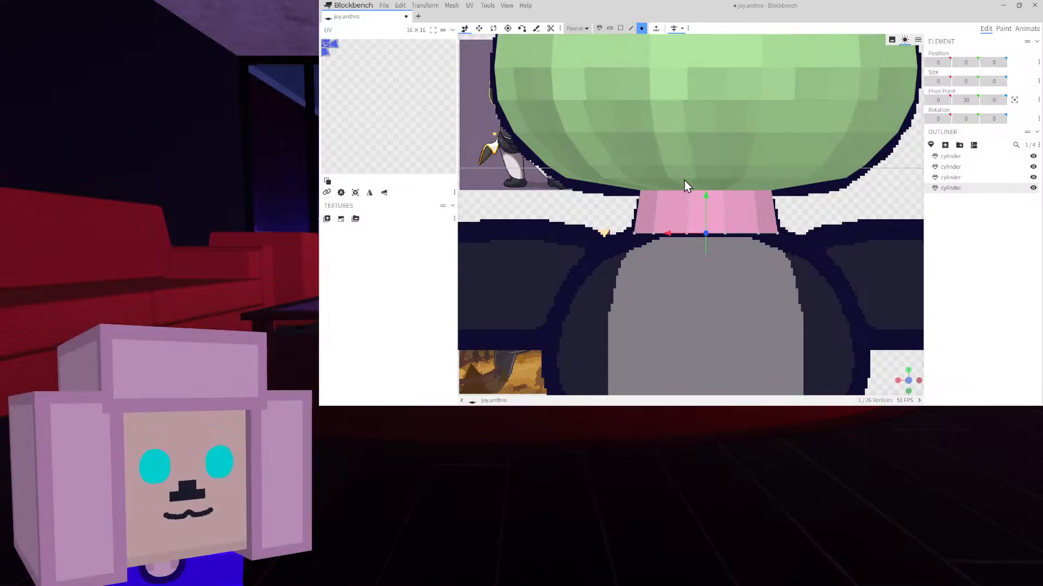
# Lower the center vertex of the neck's base to Y -0.4 and deselect the neck
pyautogui.moveTo(705, 199); pyautogui.dragTo(703, 211)
pyautogui.scroll(-2, 750, 235)
pyautogui.scroll(-5, 749, 236)
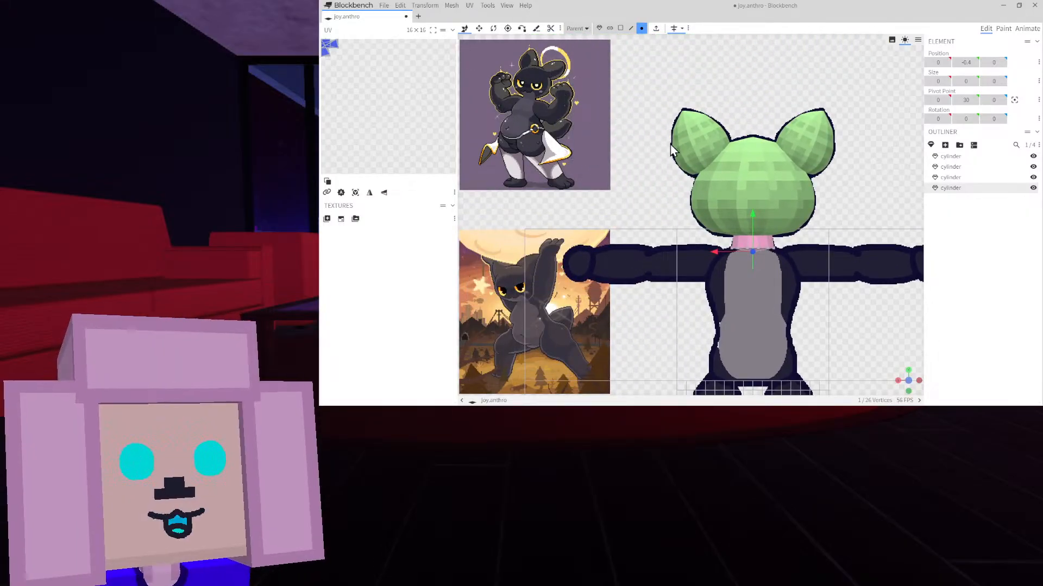
pyautogui.moveTo(650, 144); pyautogui.dragTo(601, 136, button='right')
pyautogui.click(1005, 239)
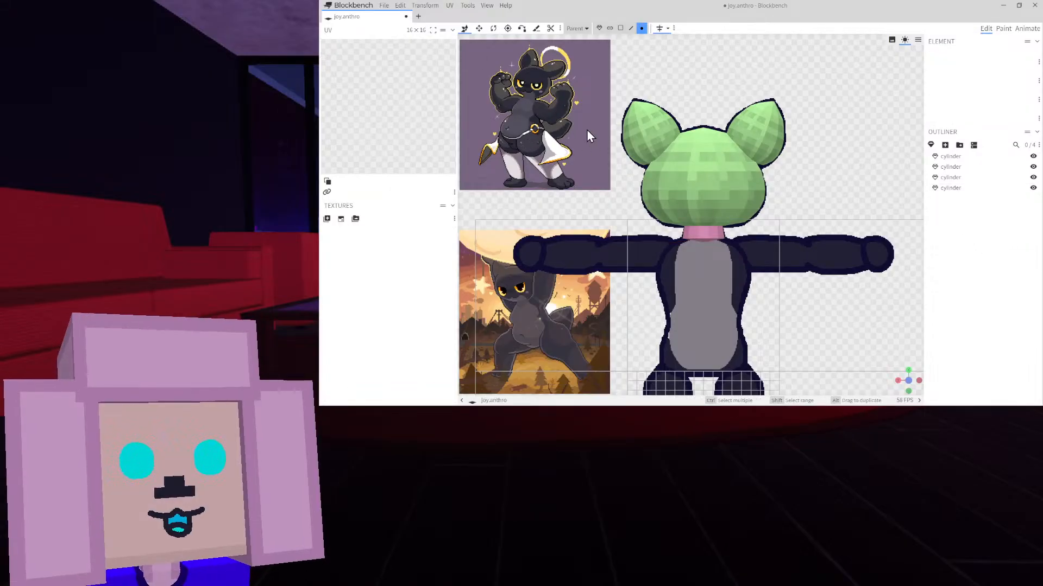
# Loop cut the neck's pointed underside from one of its base faces, using 1 cut in direction 4
pyautogui.moveTo(834, 139); pyautogui.dragTo(831, 80, button='right')
pyautogui.scroll(7, 830, 82)
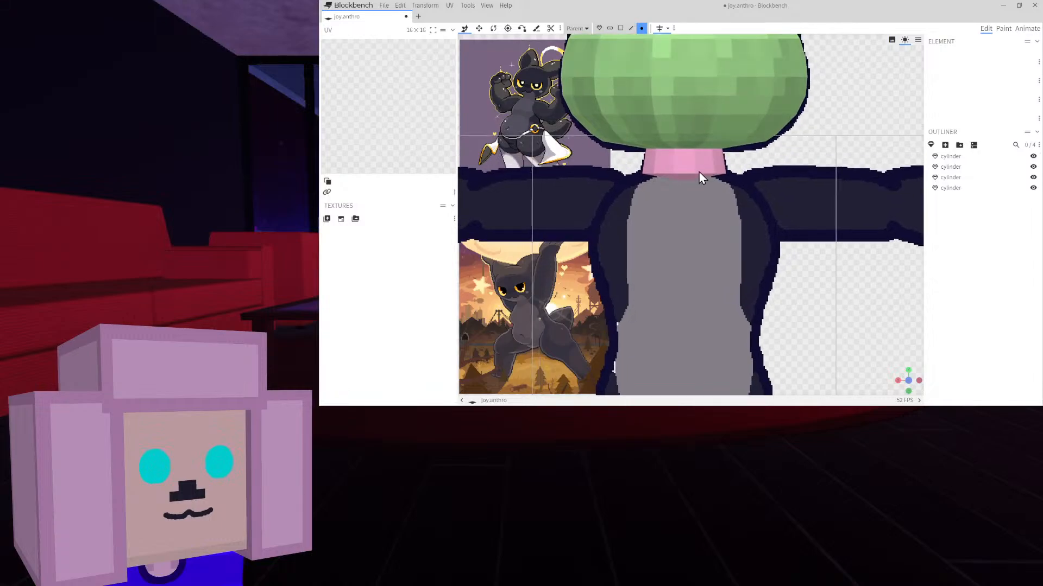
pyautogui.click(689, 176)
pyautogui.scroll(3, 729, 214)
pyautogui.scroll(2, 727, 213)
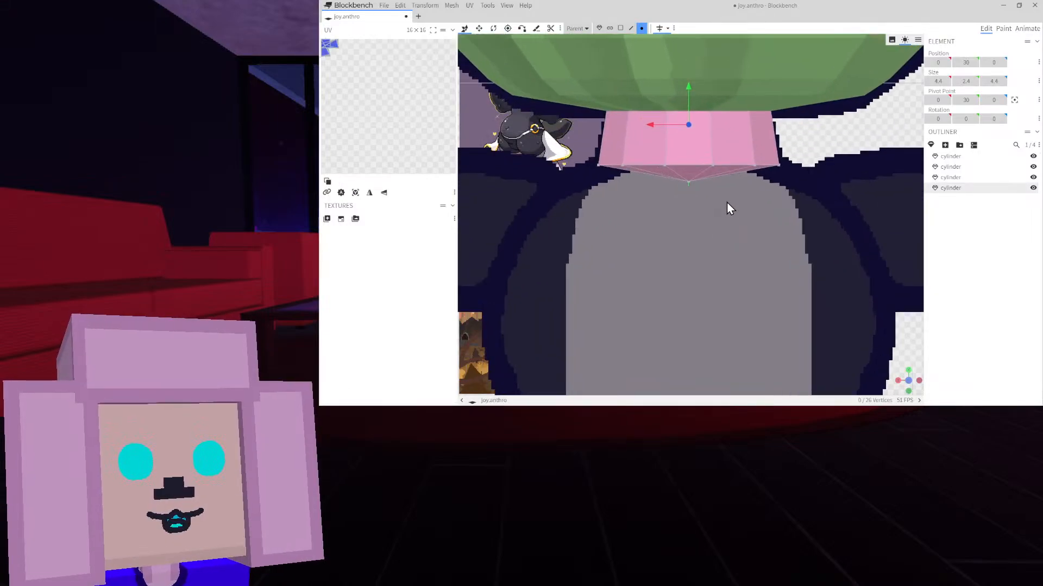
pyautogui.moveTo(728, 209); pyautogui.dragTo(802, 226, button='right')
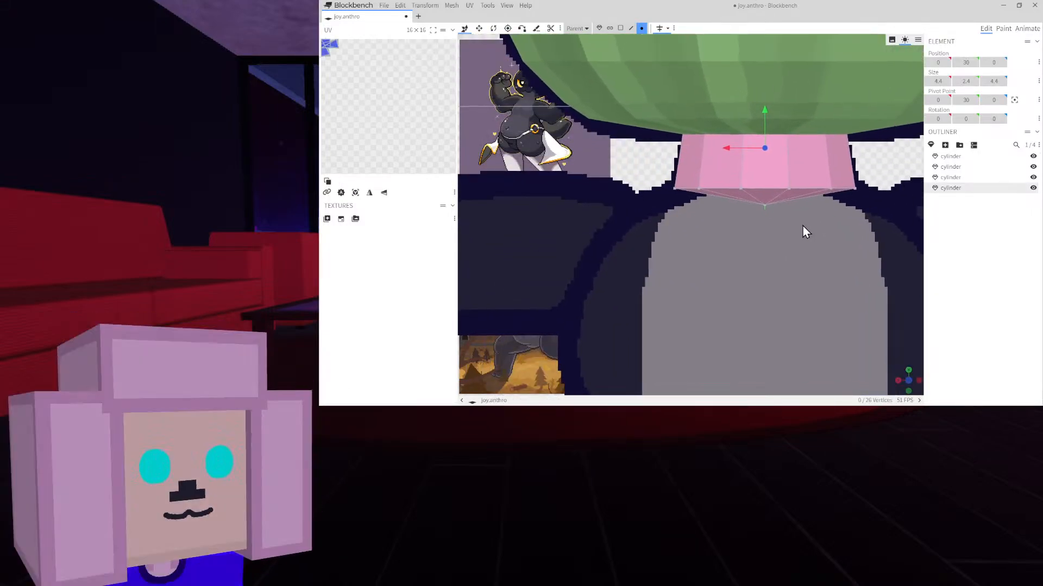
pyautogui.click(621, 27)
pyautogui.click(764, 199)
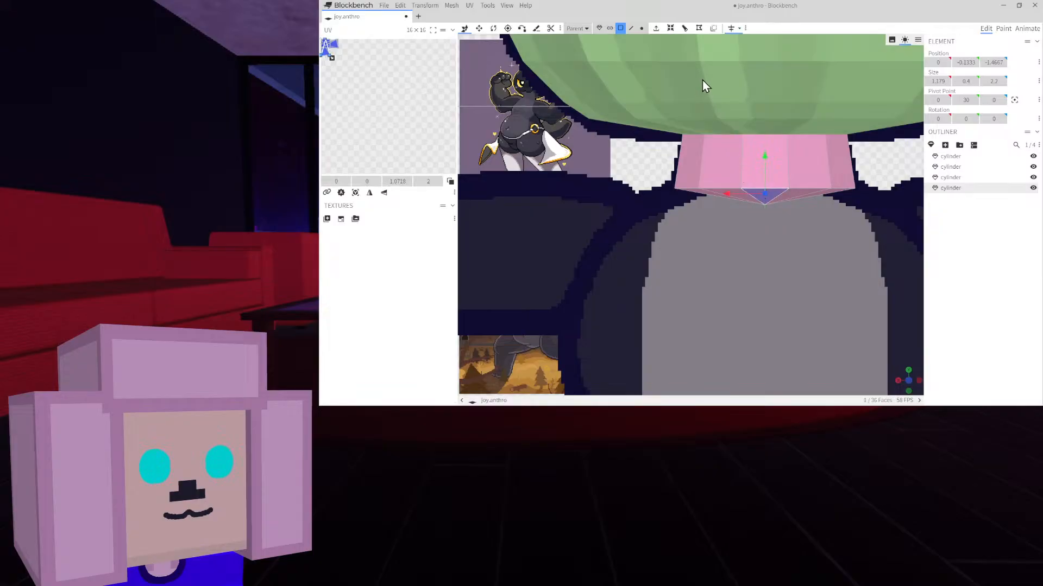
pyautogui.click(670, 28)
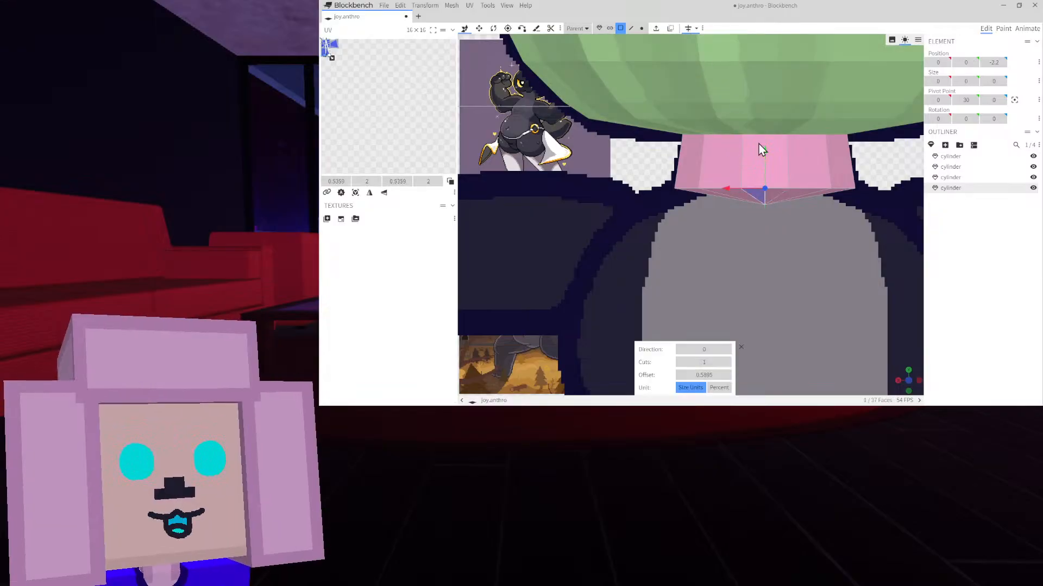
pyautogui.click(727, 362)
pyautogui.click(727, 349)
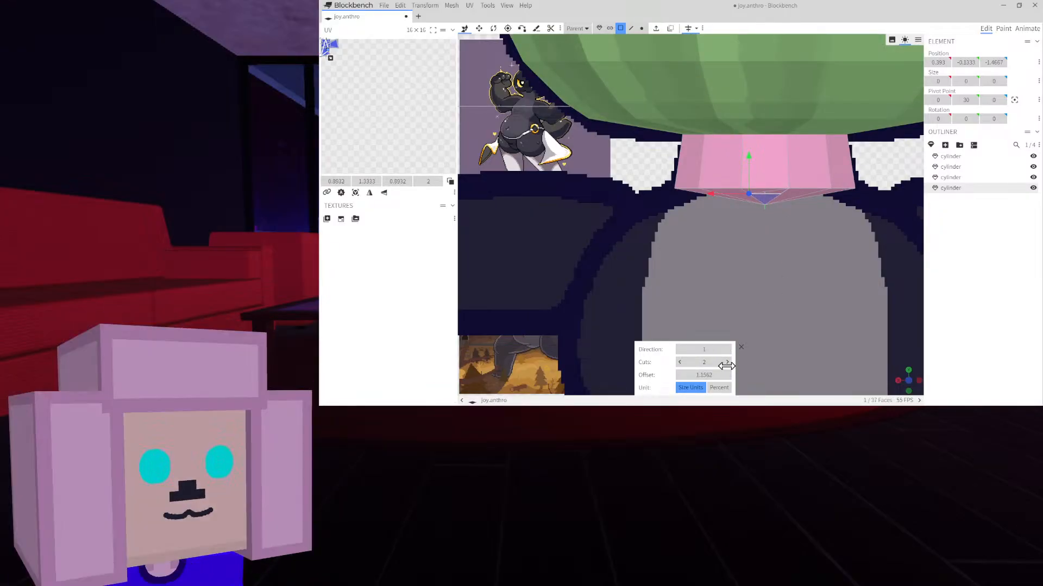
pyautogui.click(679, 362)
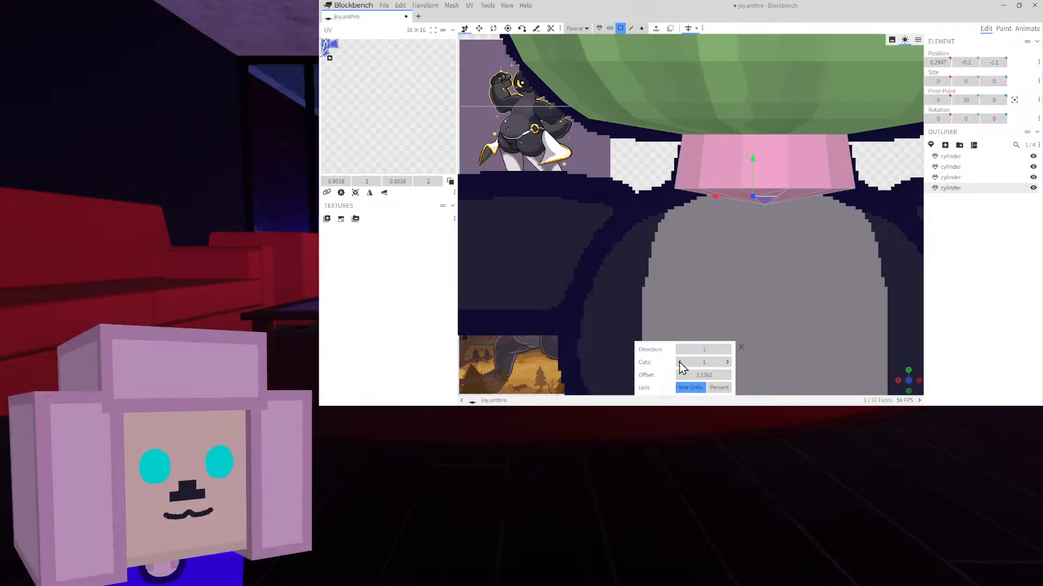
pyautogui.click(727, 349)
pyautogui.click(727, 349)
pyautogui.click(728, 349)
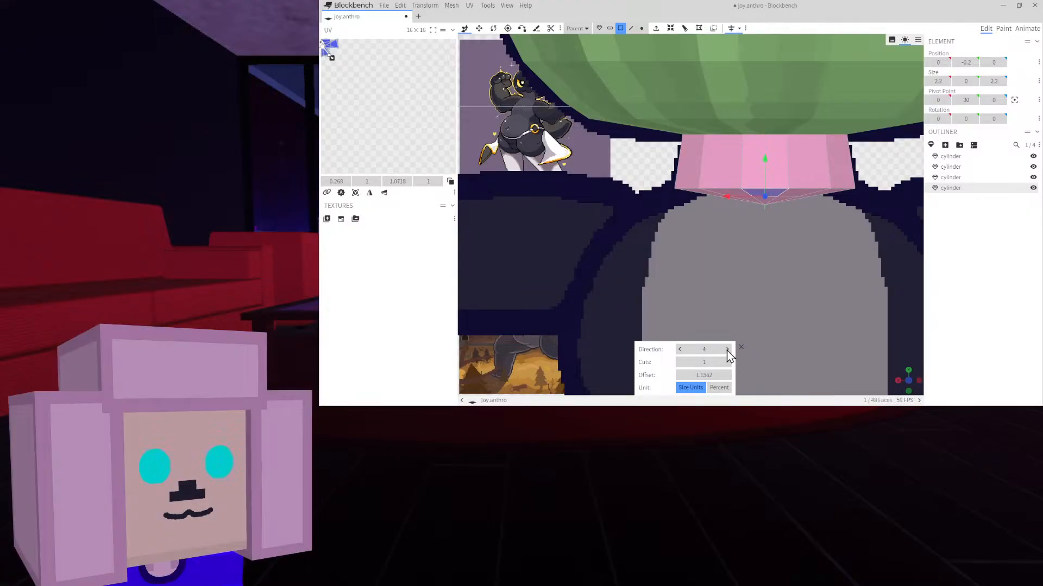
# Resize the new vertex ring under the neck to 3.2 in X and deselect the neck
pyautogui.click(642, 29)
pyautogui.moveTo(744, 178); pyautogui.dragTo(681, 171, button='right')
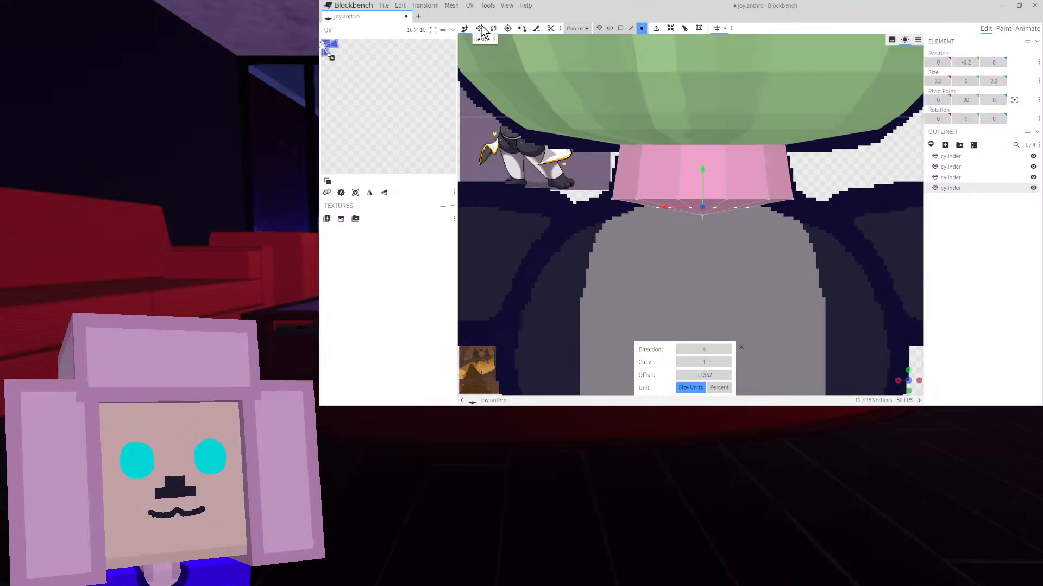
pyautogui.moveTo(660, 208); pyautogui.dragTo(645, 215)
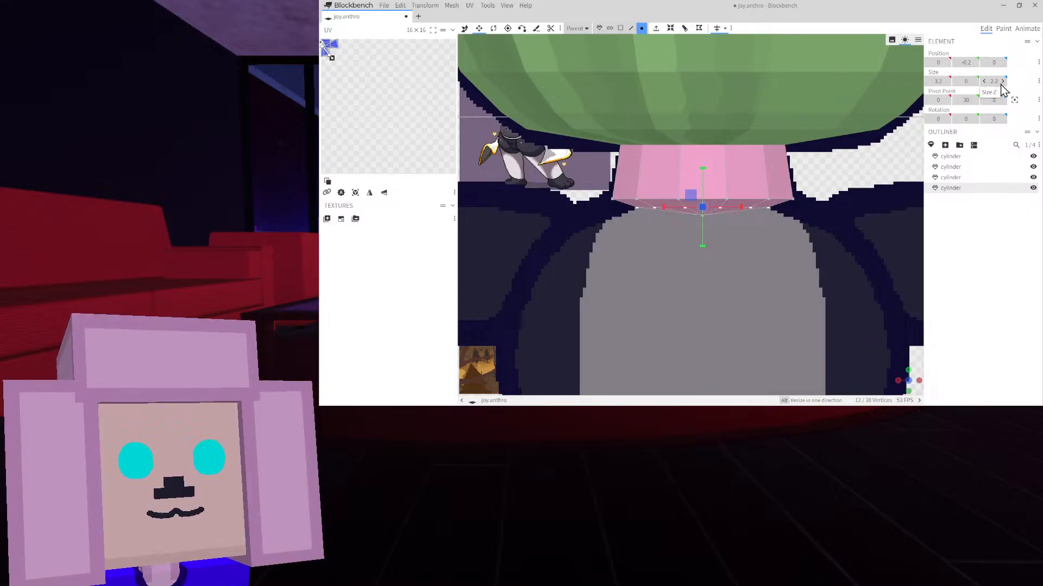
pyautogui.click(951, 263)
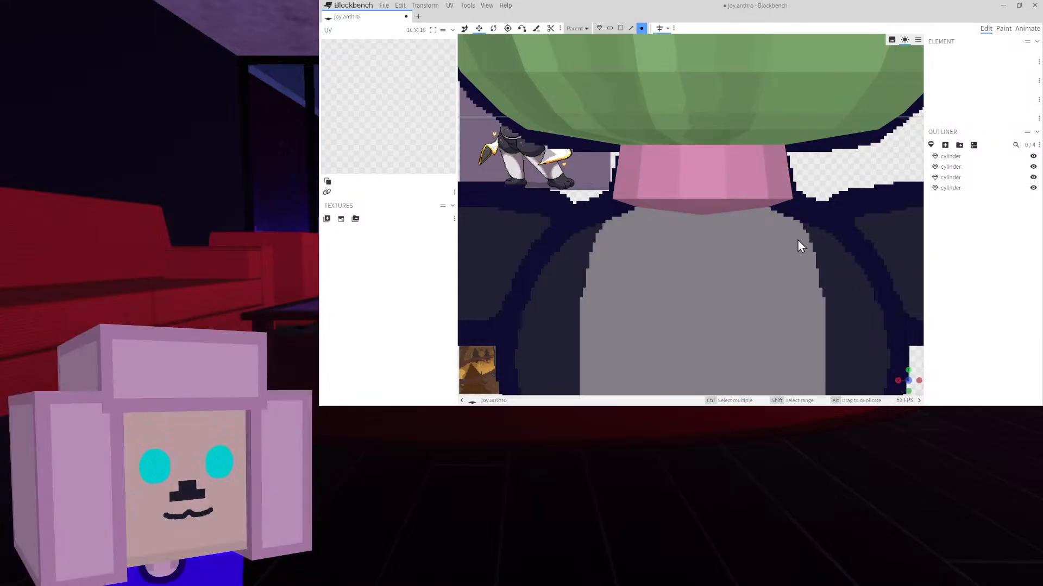
# Examine how the neck fits between the head and the torso, and switch to object selection mode
pyautogui.moveTo(659, 242); pyautogui.dragTo(796, 291, button='right')
pyautogui.scroll(-5, 675, 203)
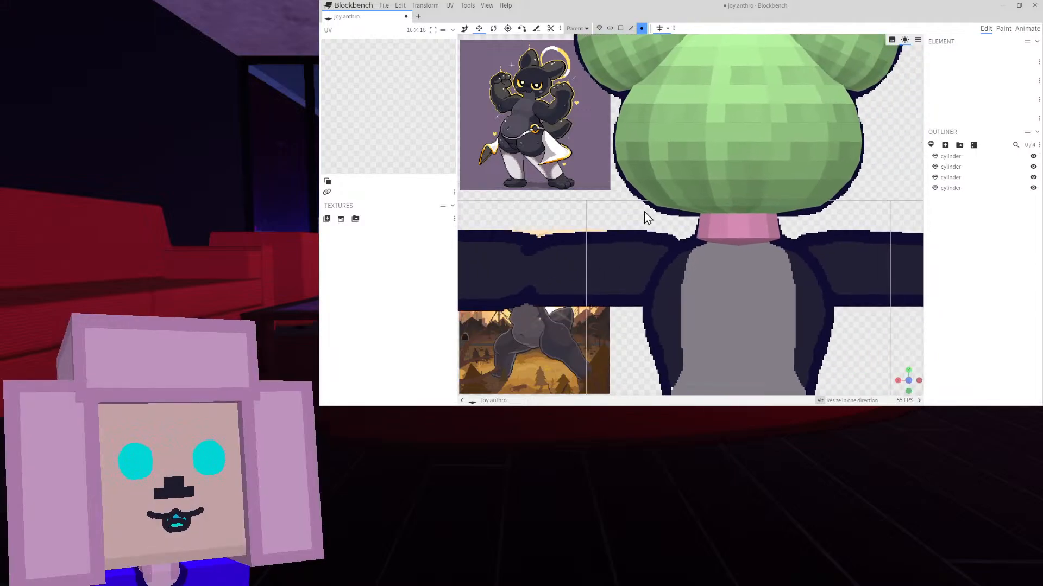
pyautogui.moveTo(647, 217); pyautogui.dragTo(623, 222, button='right')
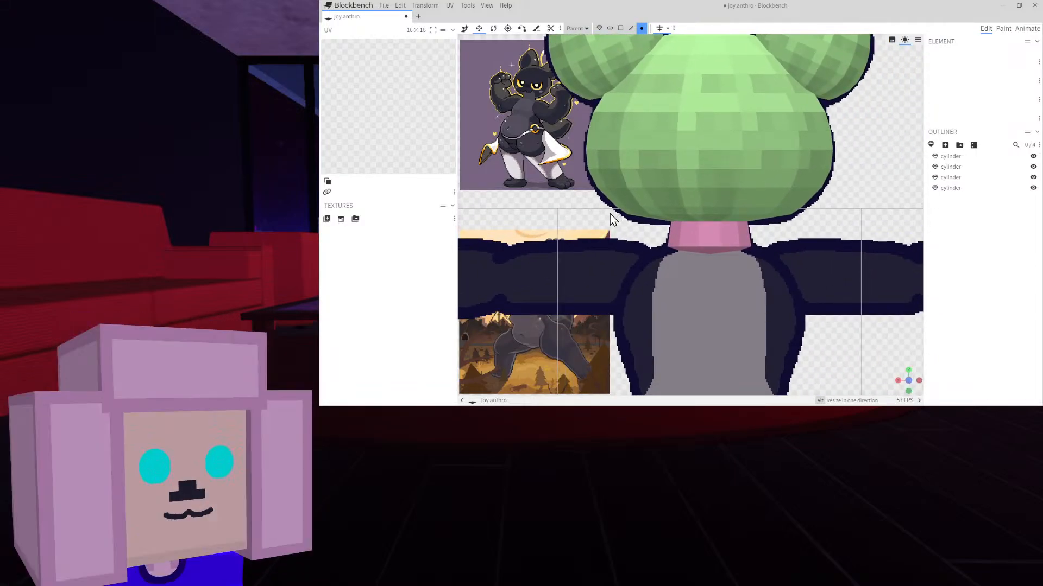
pyautogui.moveTo(833, 216); pyautogui.dragTo(831, 193, button='right')
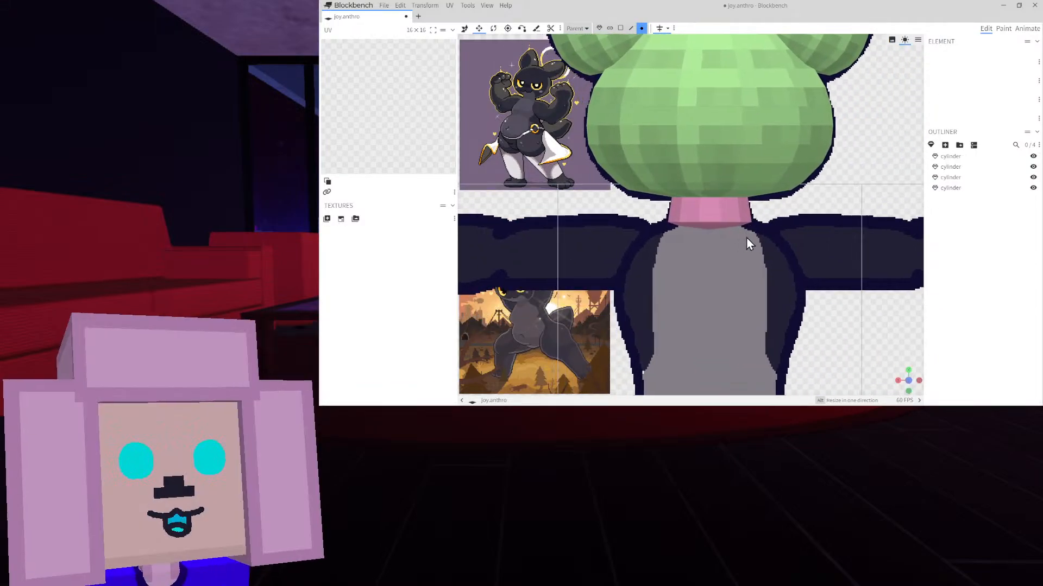
pyautogui.moveTo(654, 225); pyautogui.dragTo(722, 225, button='right')
pyautogui.scroll(6, 636, 250)
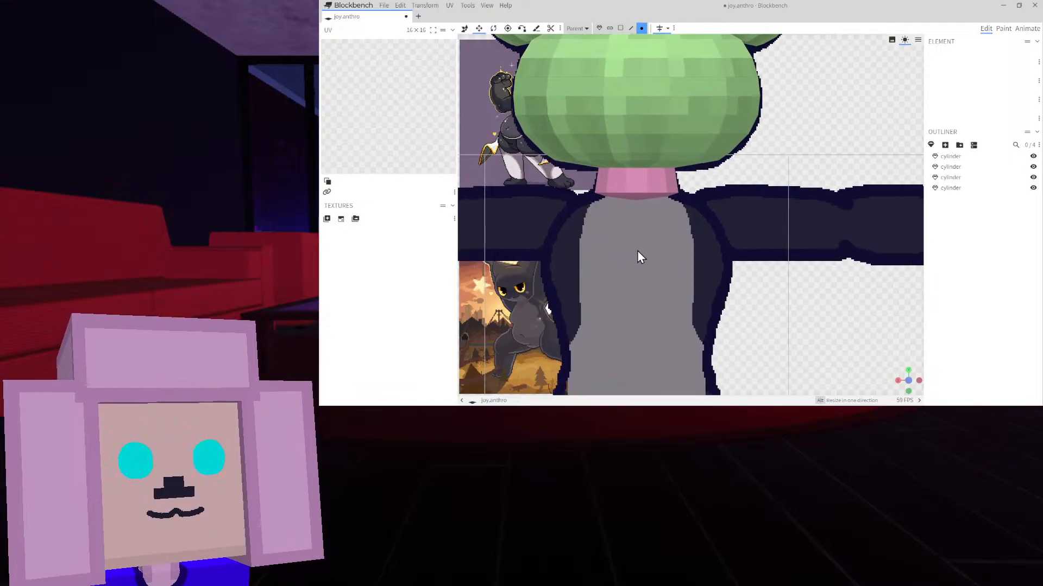
pyautogui.moveTo(650, 257); pyautogui.dragTo(725, 262, button='right')
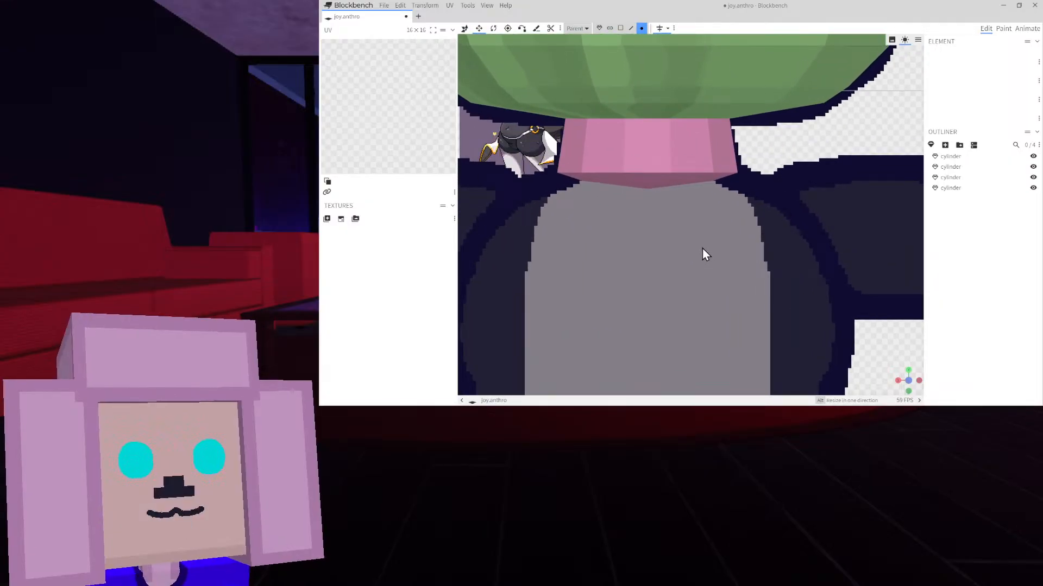
pyautogui.moveTo(646, 221); pyautogui.dragTo(702, 226, button='right')
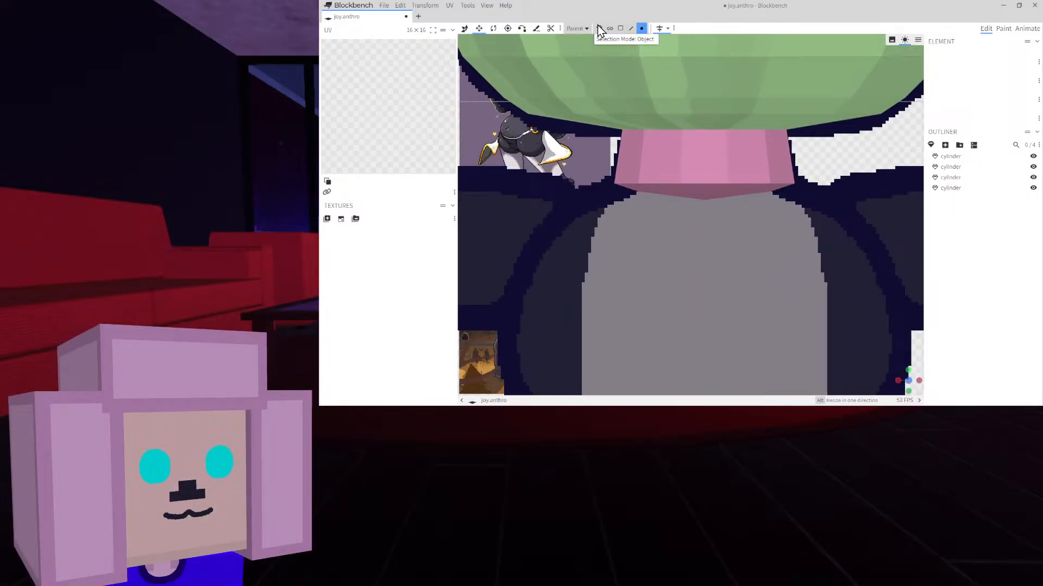
pyautogui.click(599, 29)
pyautogui.click(699, 188)
pyautogui.click(897, 263)
pyautogui.scroll(-15, 868, 251)
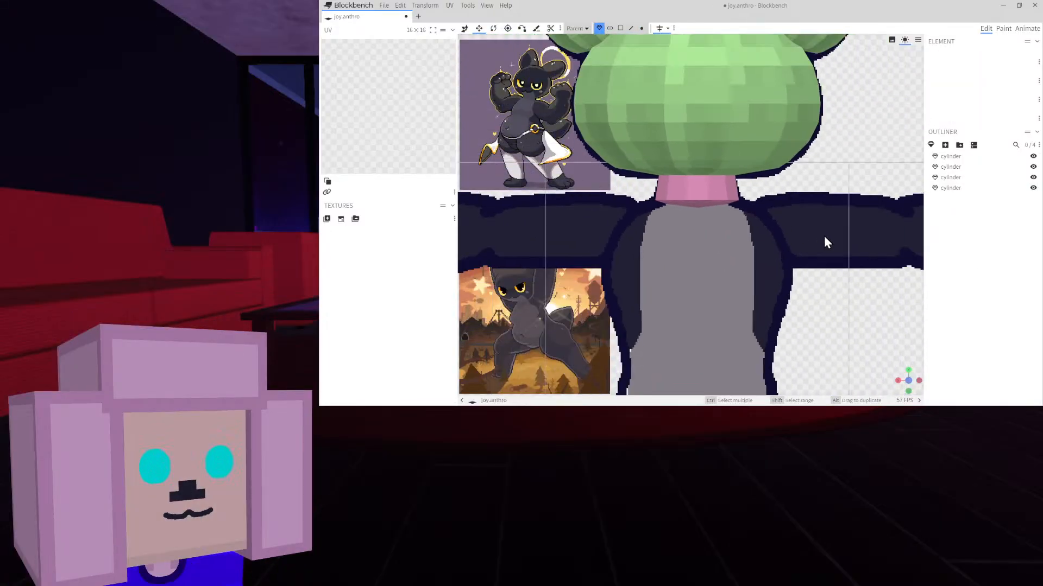
pyautogui.moveTo(812, 224); pyautogui.dragTo(791, 233, button='right')
pyautogui.scroll(3, 770, 236)
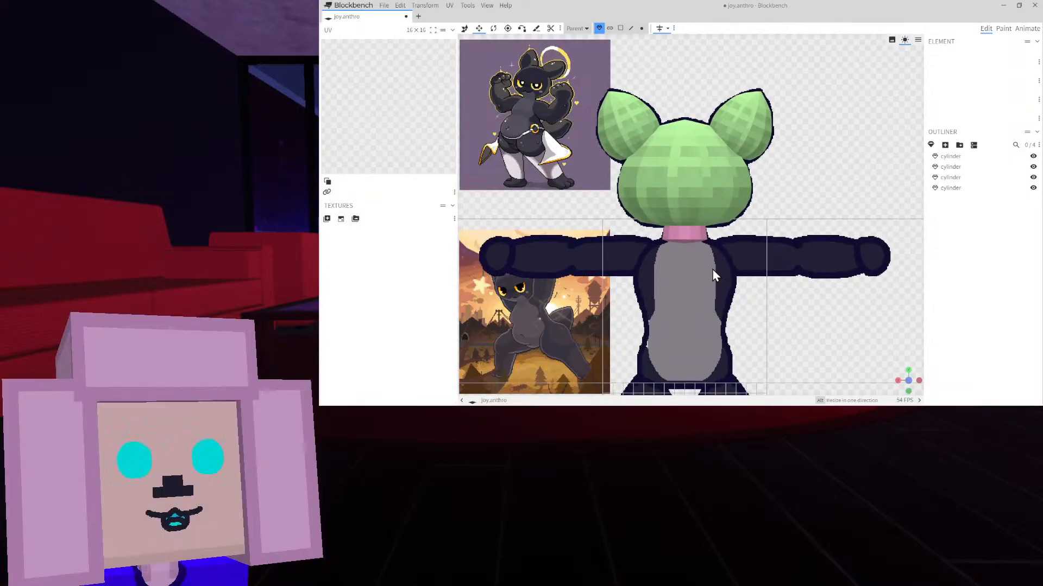
# Add a 12-sided cylinder mesh and set its diameter to 8 for the torso
pyautogui.moveTo(712, 270); pyautogui.dragTo(713, 226, button='right')
pyautogui.click(931, 145)
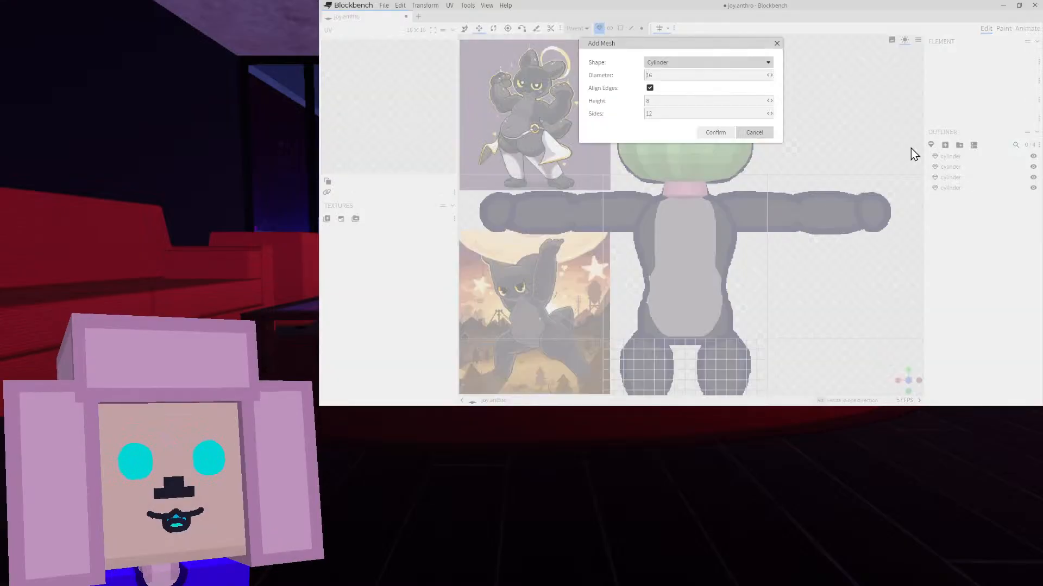
pyautogui.click(714, 132)
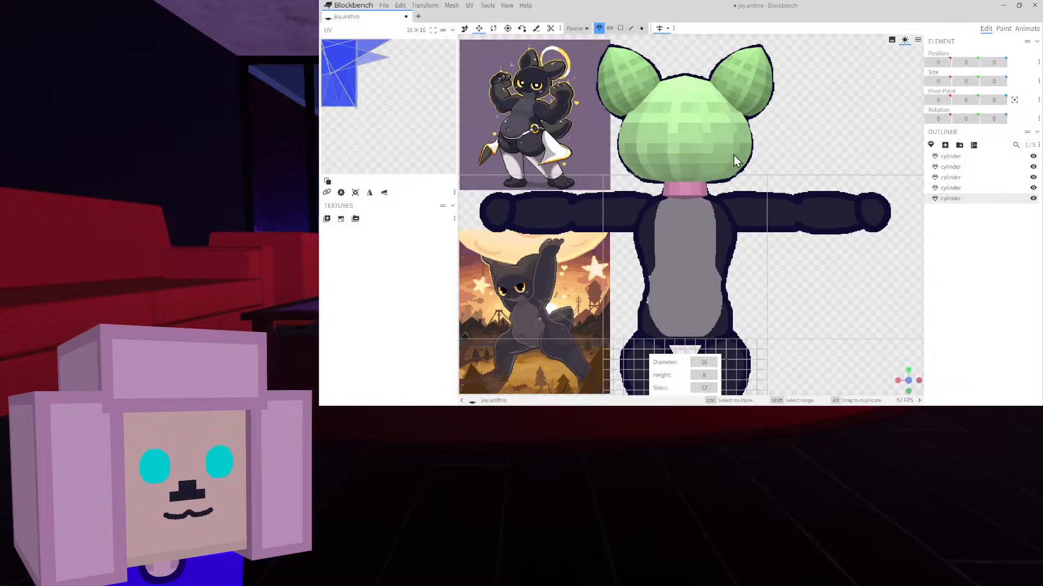
pyautogui.moveTo(735, 160); pyautogui.dragTo(724, 103, button='right')
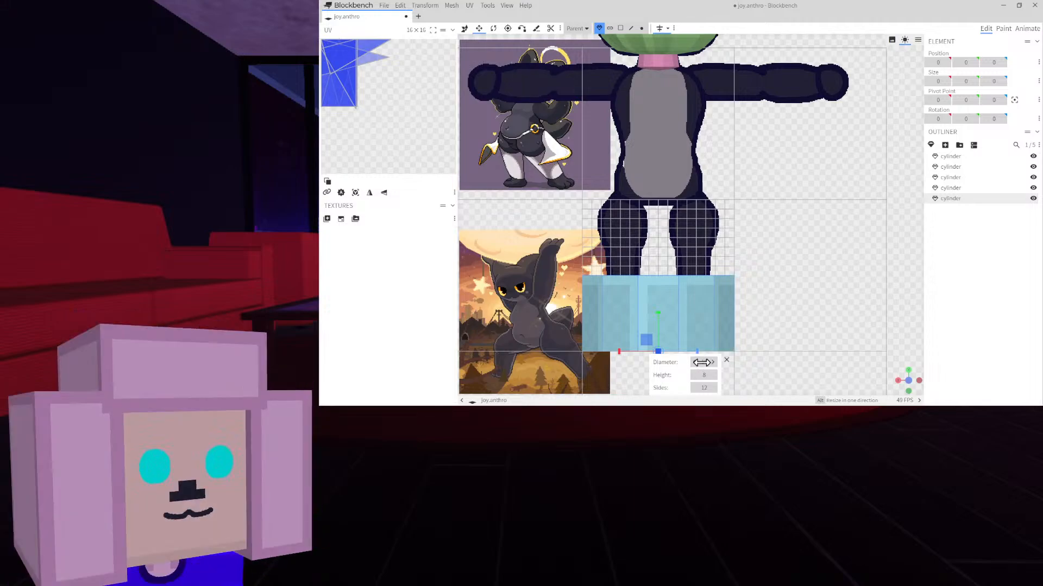
pyautogui.moveTo(701, 363); pyautogui.dragTo(682, 363)
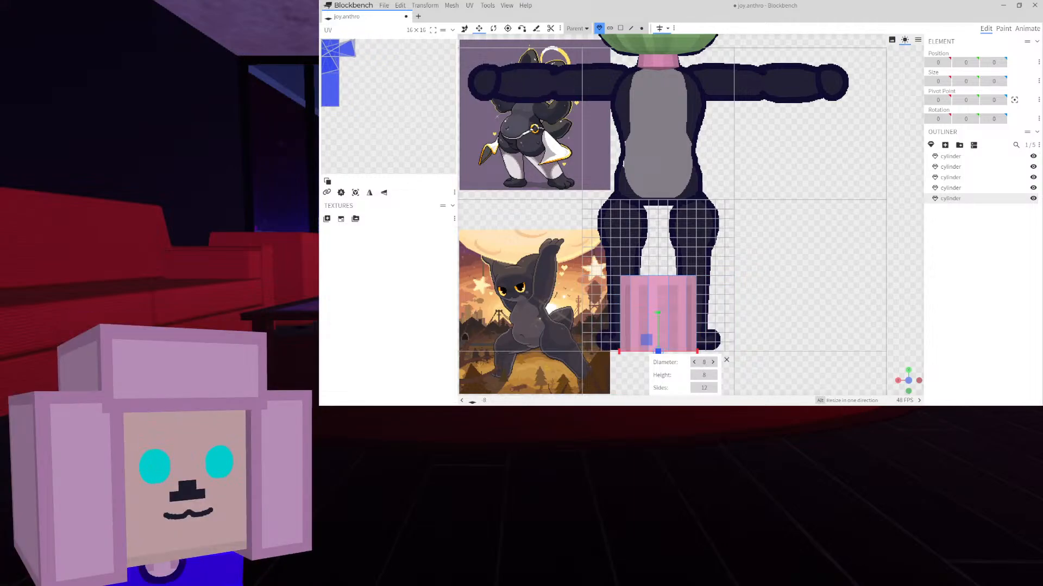
# Set the torso cylinder's height to 2 and raise it to Y 20 at the waist
pyautogui.click(694, 376)
pyautogui.click(694, 376)
pyautogui.click(694, 375)
pyautogui.click(694, 375)
pyautogui.click(694, 375)
pyautogui.click(694, 376)
pyautogui.click(694, 375)
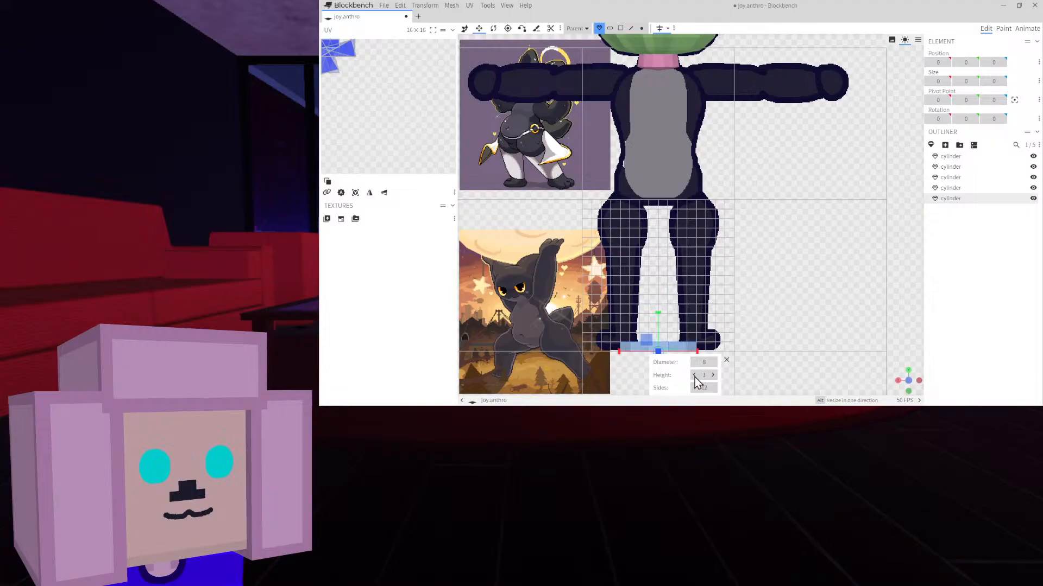
pyautogui.click(713, 375)
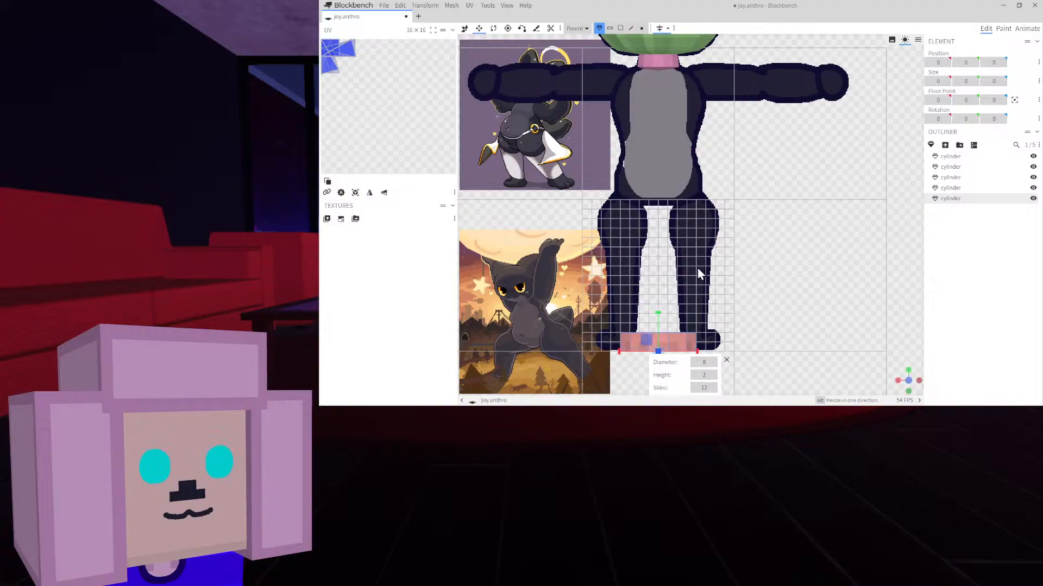
pyautogui.click(464, 28)
pyautogui.moveTo(663, 311); pyautogui.dragTo(668, 121)
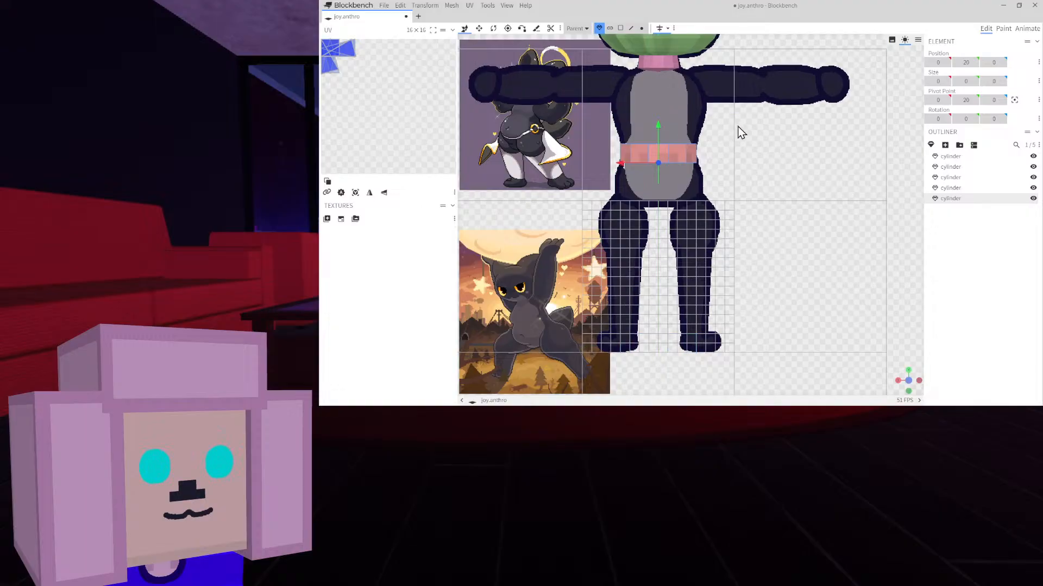
# Try to stretch the torso cylinder's top faces upward from the waist to the head
pyautogui.scroll(5, 751, 207)
pyautogui.scroll(2, 751, 207)
pyautogui.moveTo(750, 207); pyautogui.dragTo(829, 191, button='right')
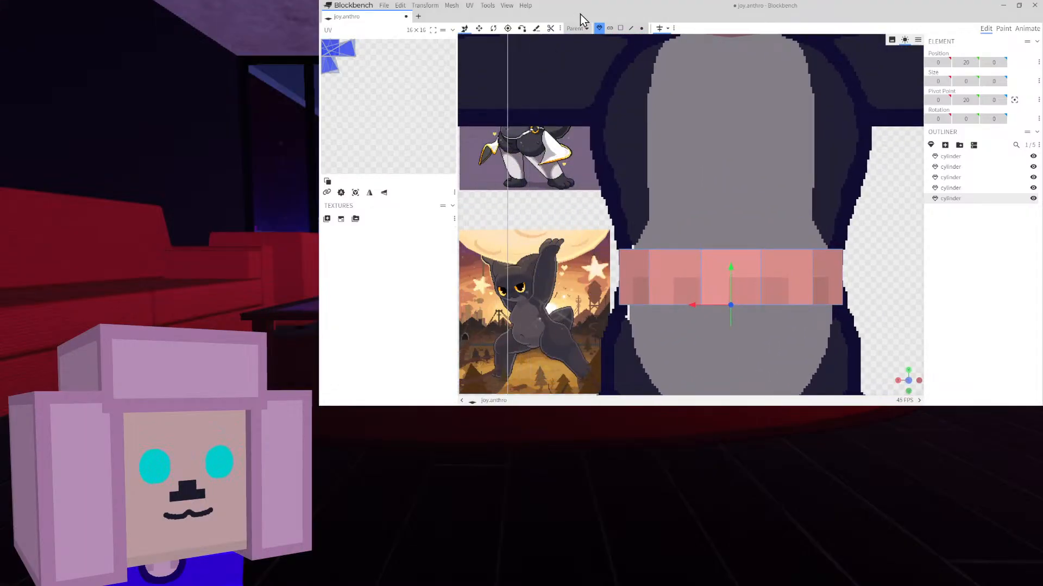
pyautogui.click(641, 28)
pyautogui.moveTo(589, 212); pyautogui.dragTo(898, 268)
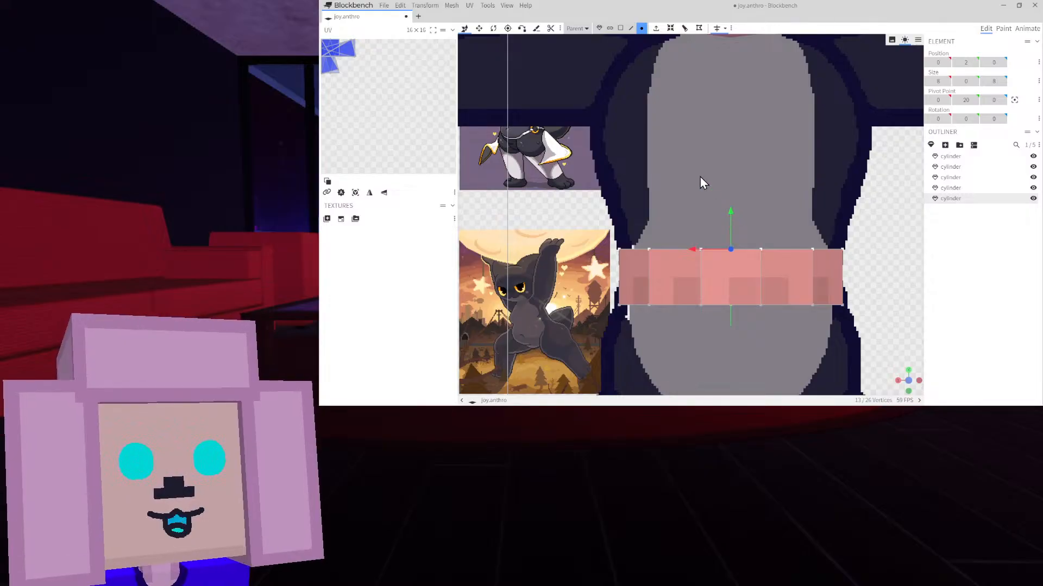
pyautogui.click(621, 30)
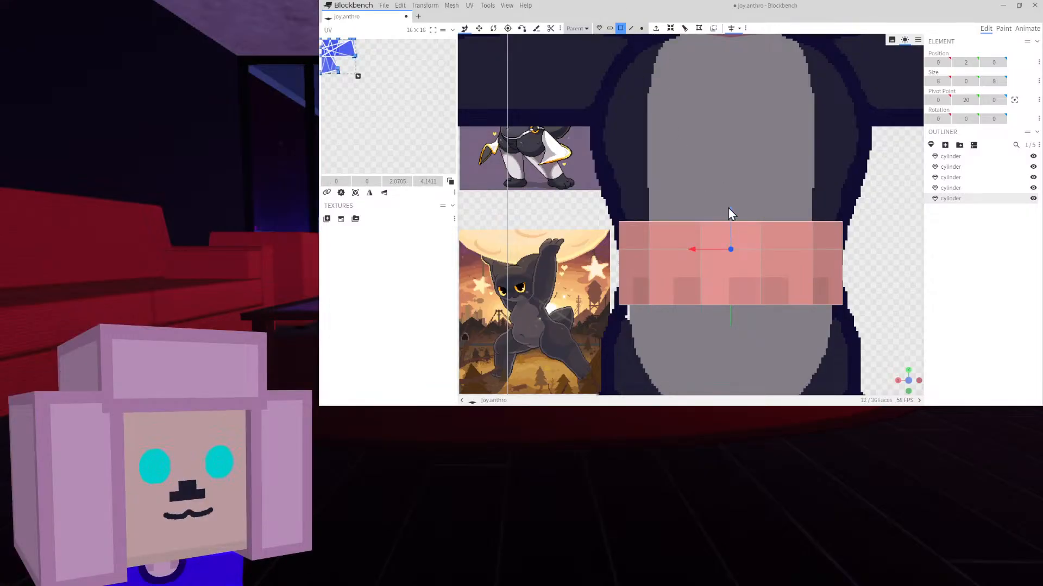
pyautogui.moveTo(731, 216)
pyautogui.mouseDown()
pyautogui.moveTo(734, 198)
pyautogui.moveTo(734, 218)
pyautogui.mouseUp()
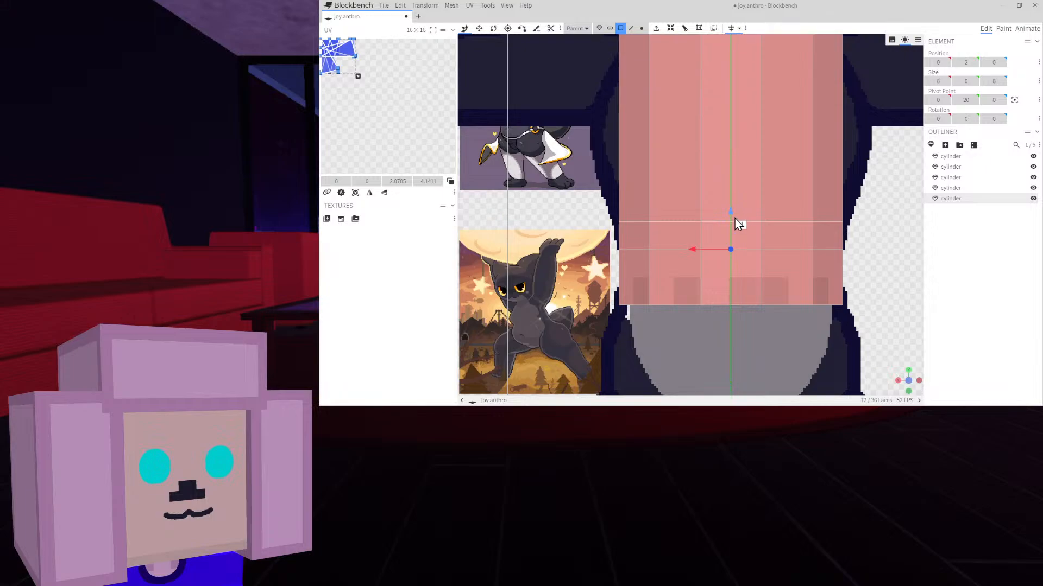
pyautogui.scroll(-3, 780, 181)
pyautogui.scroll(-10, 782, 180)
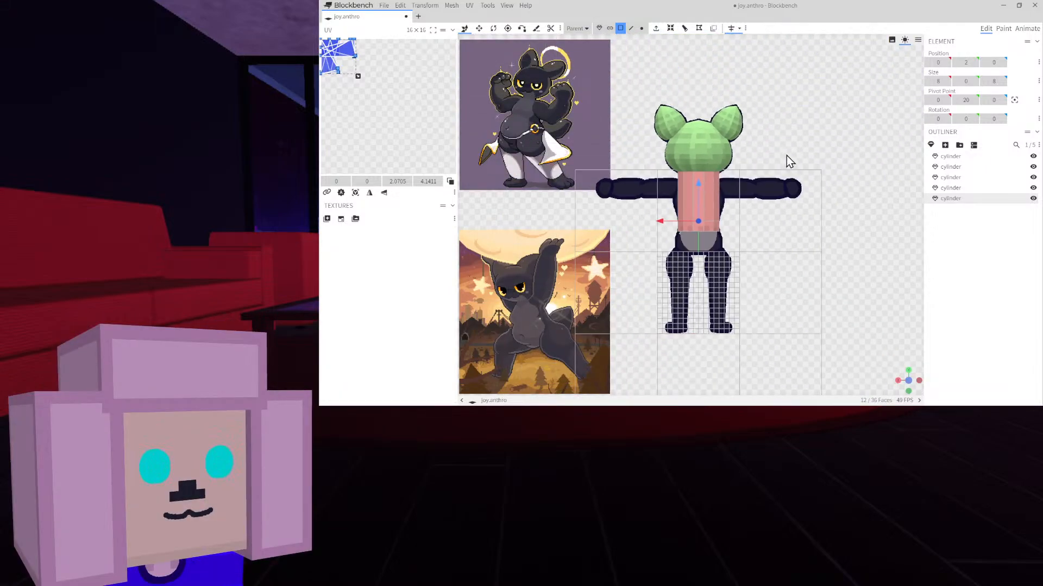
pyautogui.moveTo(786, 155); pyautogui.dragTo(787, 170, button='right')
pyautogui.hotkey('ctrl', 'z')
pyautogui.scroll(5, 785, 184)
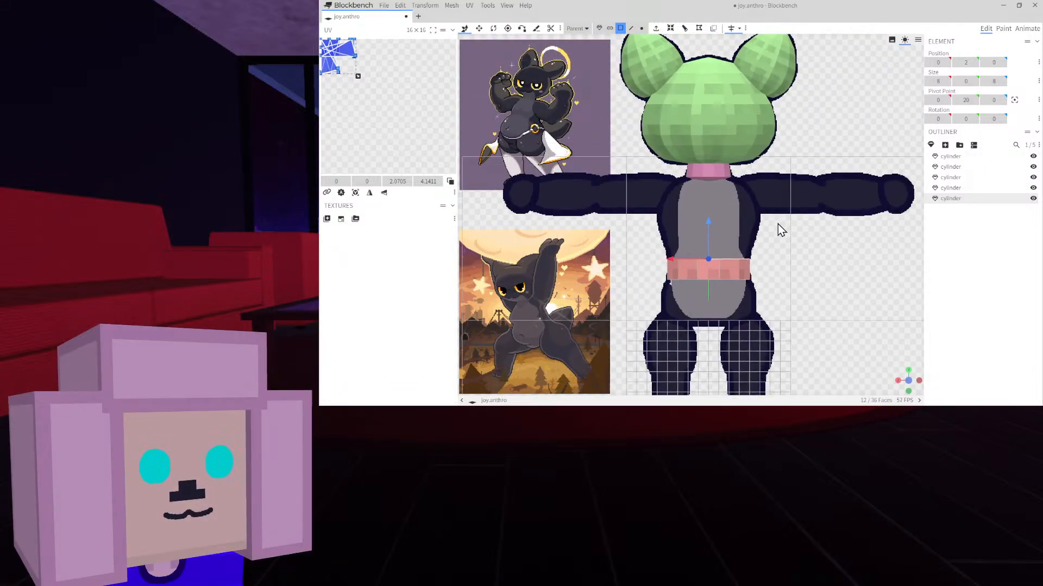
# Select the torso cylinder's top ring and extrude its faces outwards by 1
pyautogui.click(641, 27)
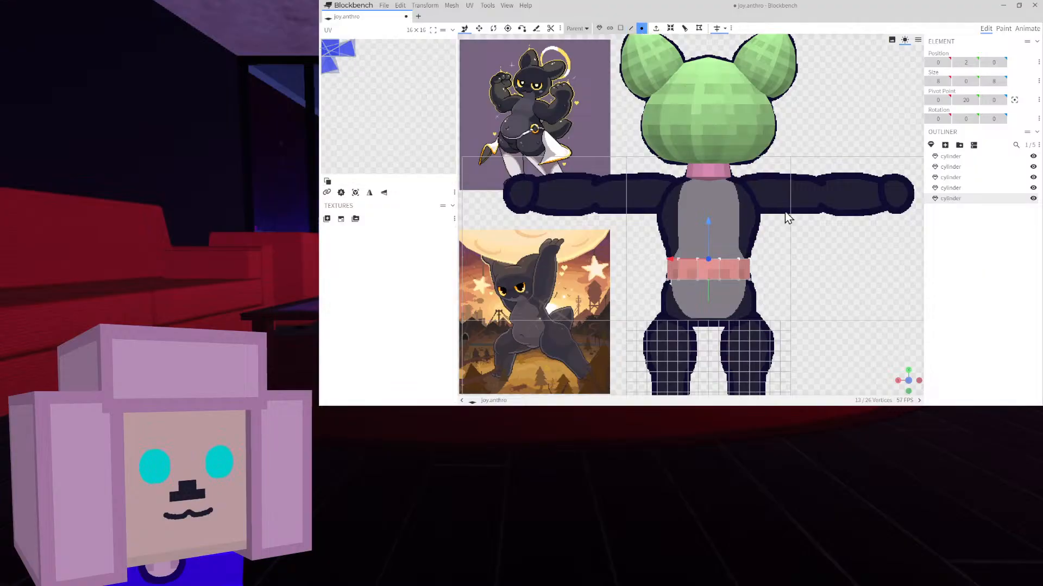
pyautogui.moveTo(645, 239); pyautogui.dragTo(829, 272)
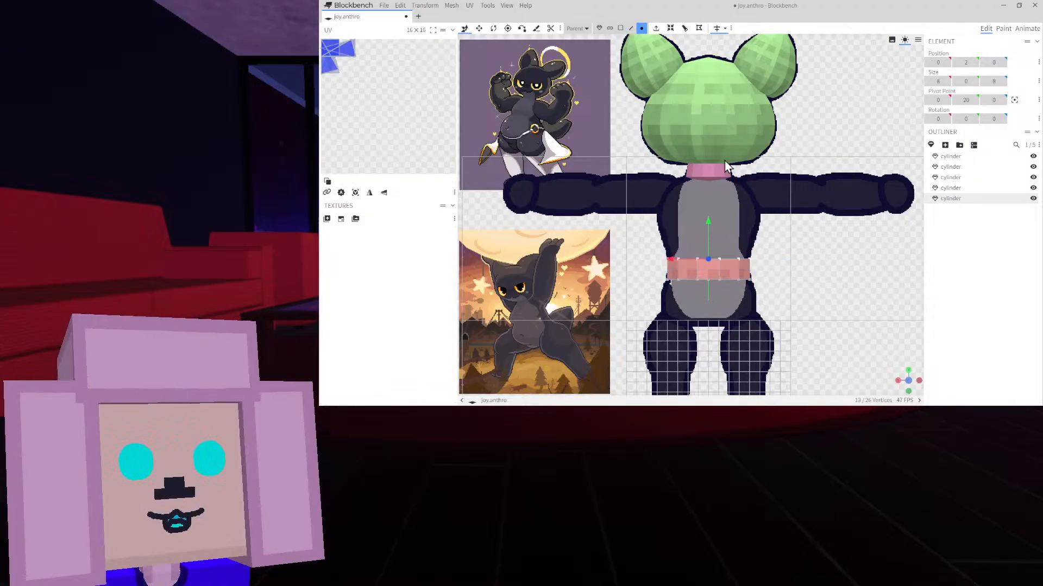
pyautogui.click(620, 28)
pyautogui.click(656, 28)
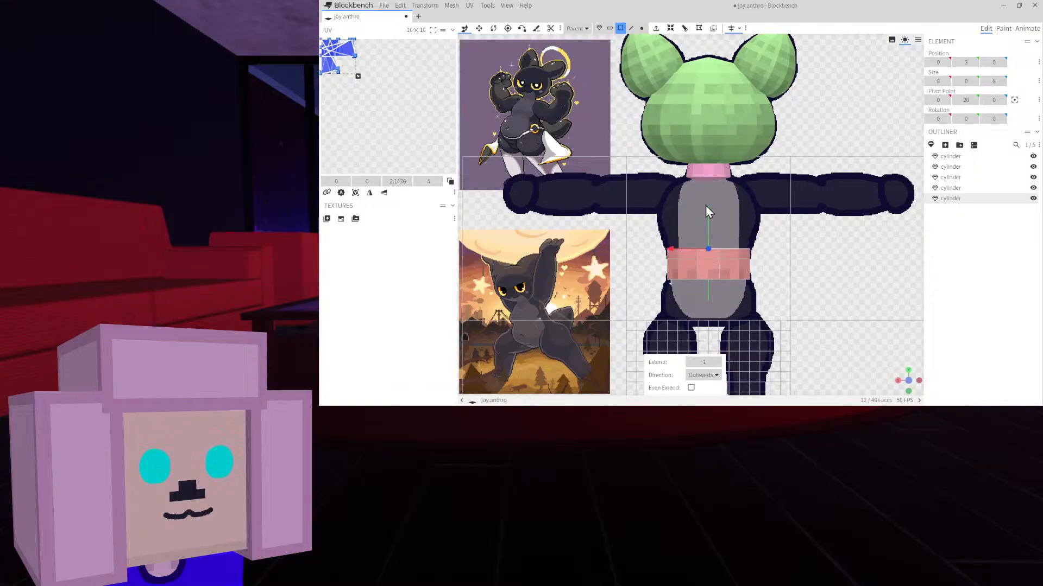
# Raise the torso ring's extrusion to 2 and widen the new top ring to 9 along X
pyautogui.scroll(2, 804, 278)
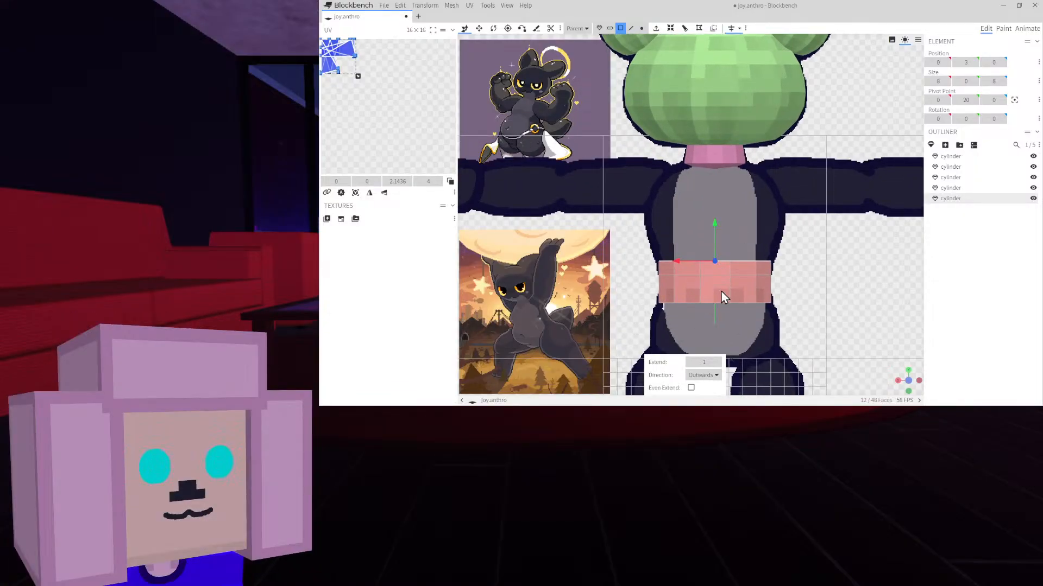
pyautogui.click(717, 362)
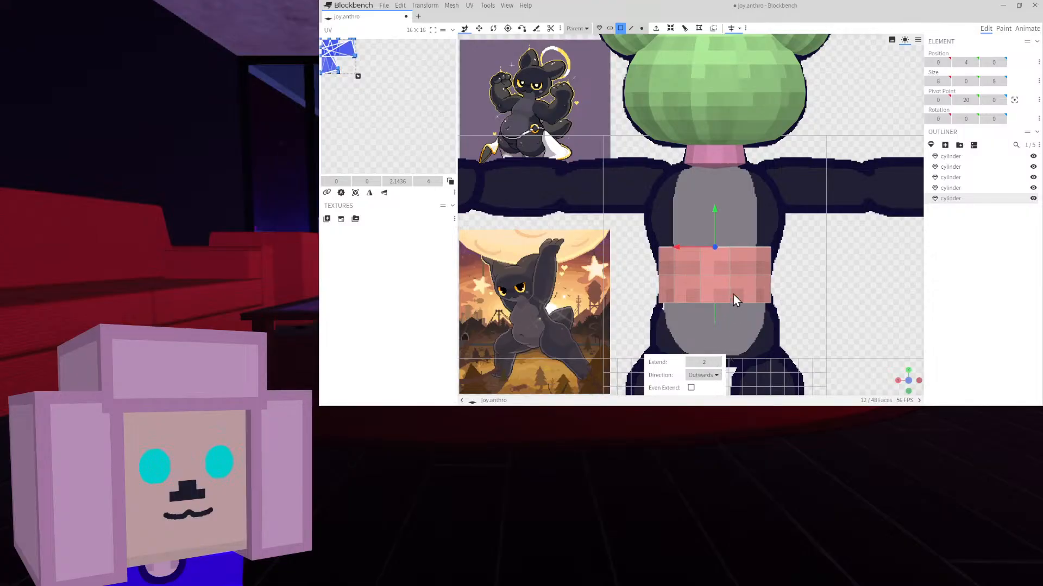
pyautogui.scroll(3, 742, 253)
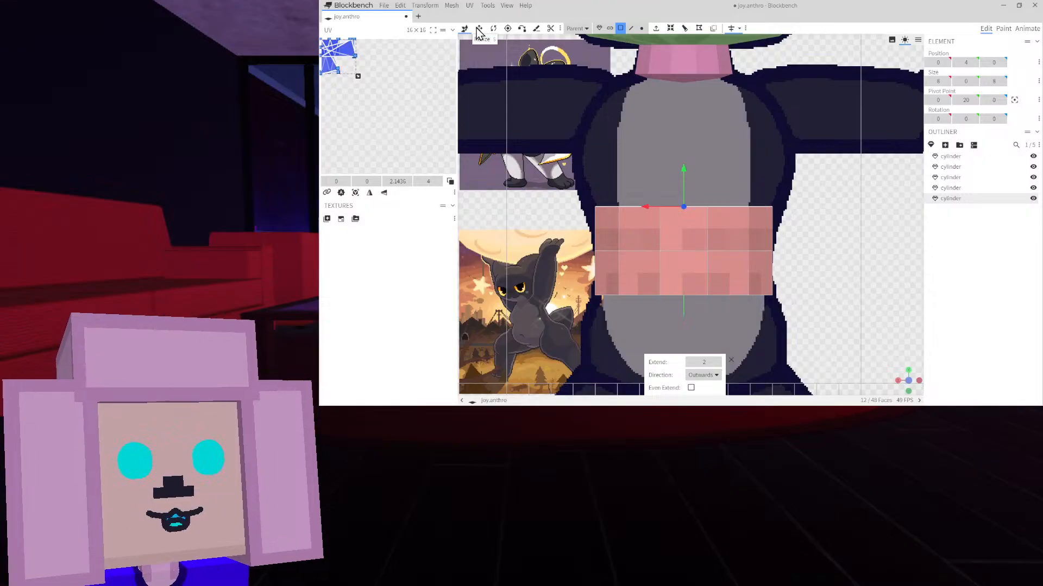
pyautogui.click(478, 29)
pyautogui.moveTo(643, 206); pyautogui.dragTo(633, 202)
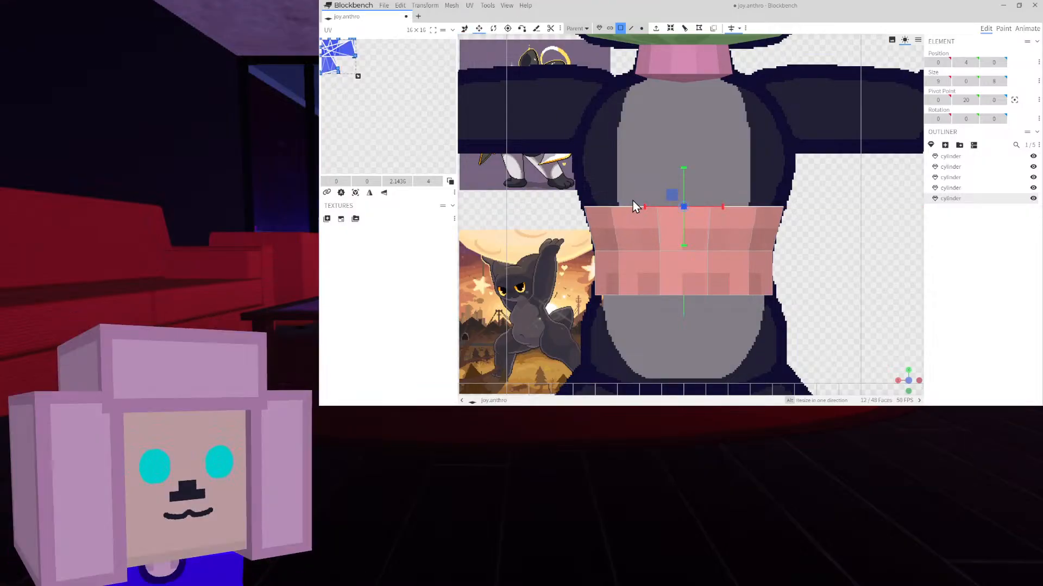
# Extrude the torso's top ring outwards by 2 and widen it to 9.8 along X for the chest
pyautogui.click(658, 29)
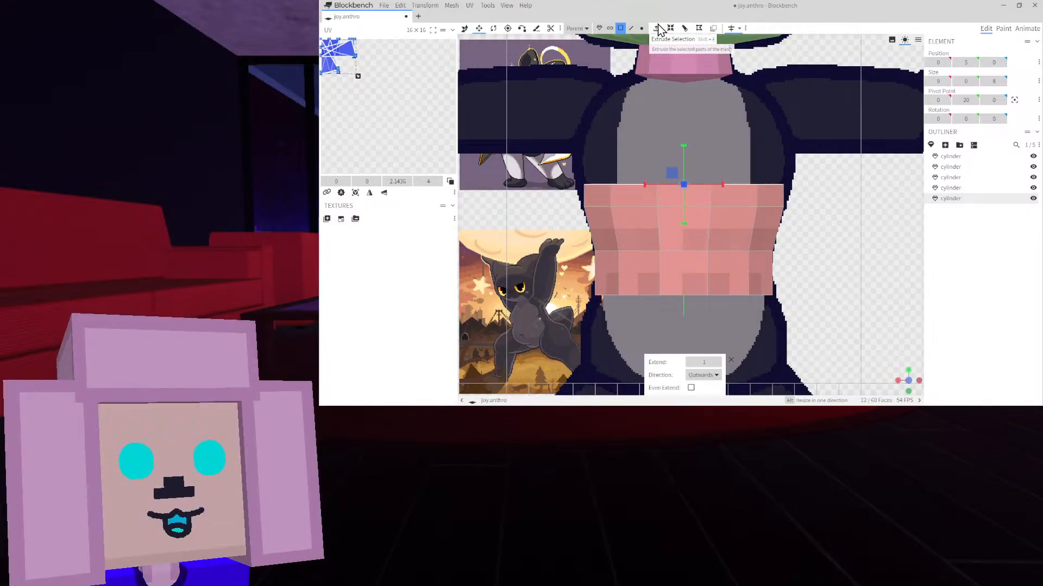
pyautogui.click(718, 362)
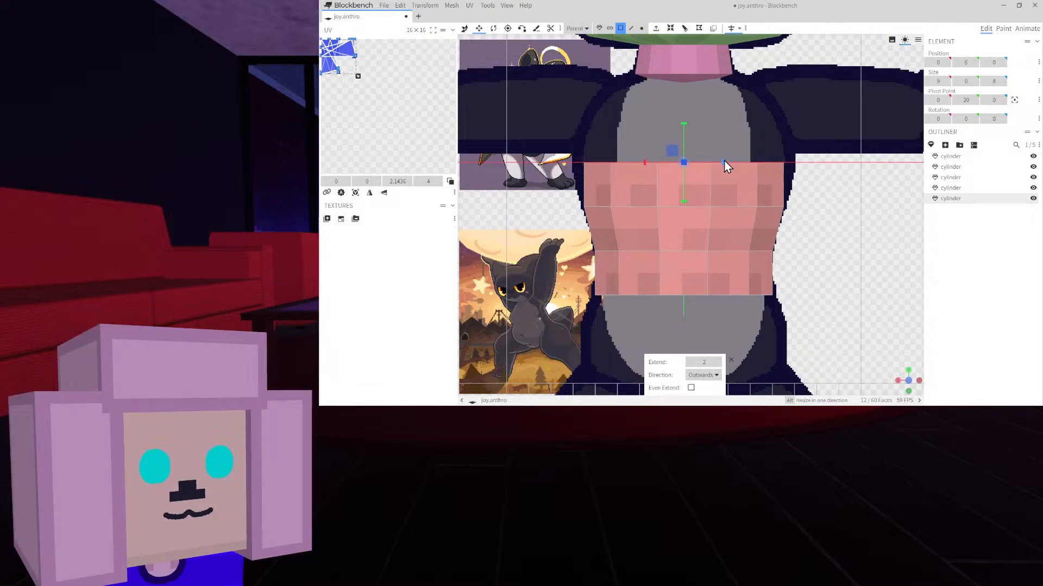
pyautogui.moveTo(727, 163); pyautogui.dragTo(734, 164)
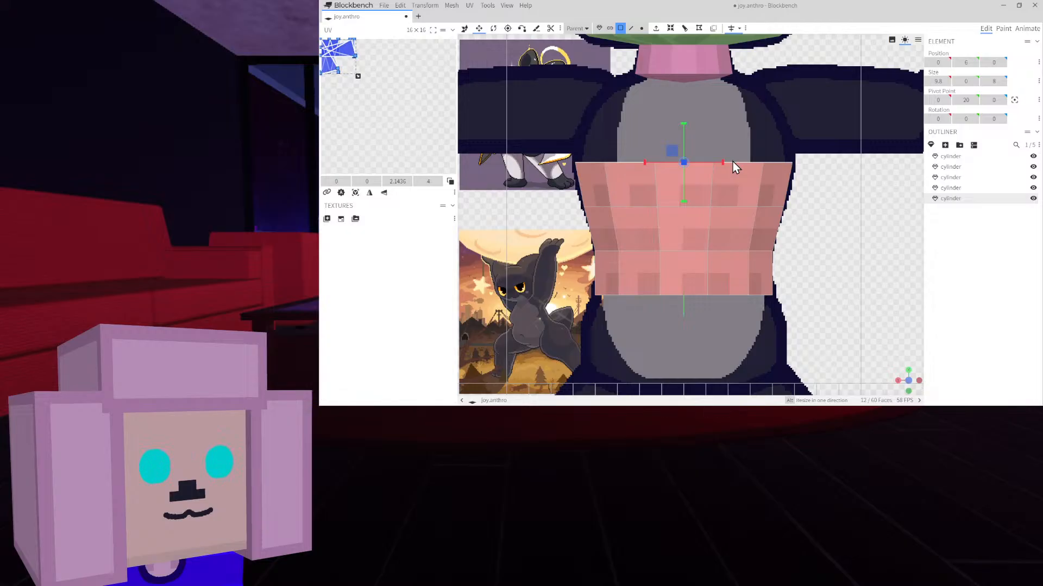
# Extrude the chest's top ring twice by 1 and narrow the uppermost ring to 8.8 along X
pyautogui.click(657, 33)
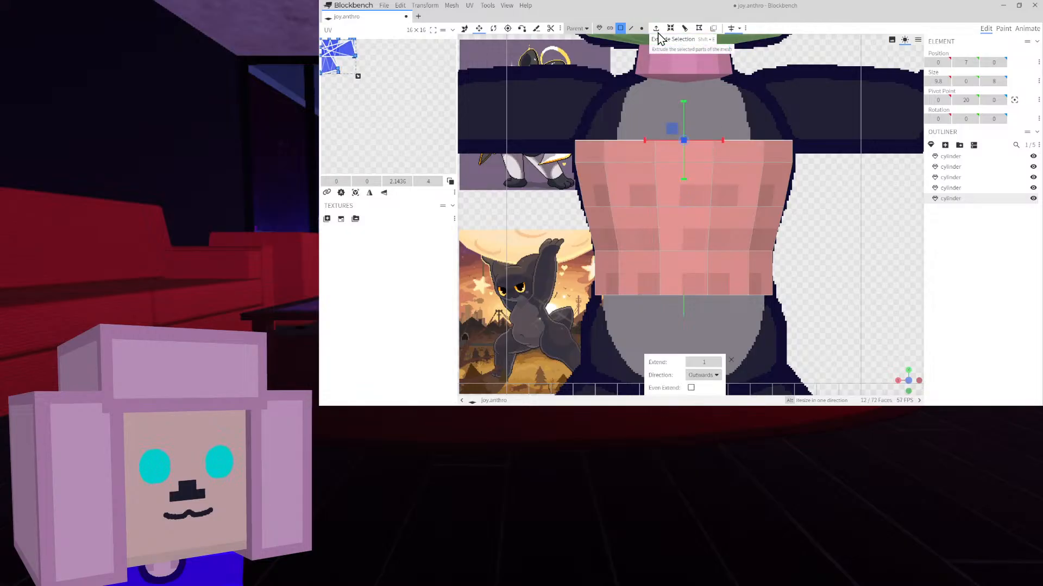
pyautogui.click(657, 32)
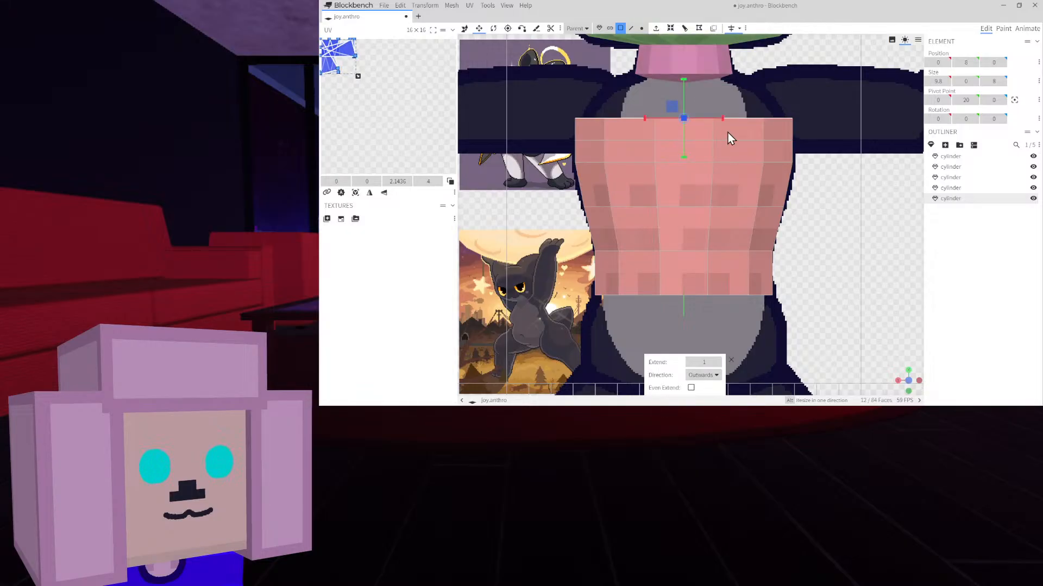
pyautogui.moveTo(724, 121); pyautogui.dragTo(714, 119)
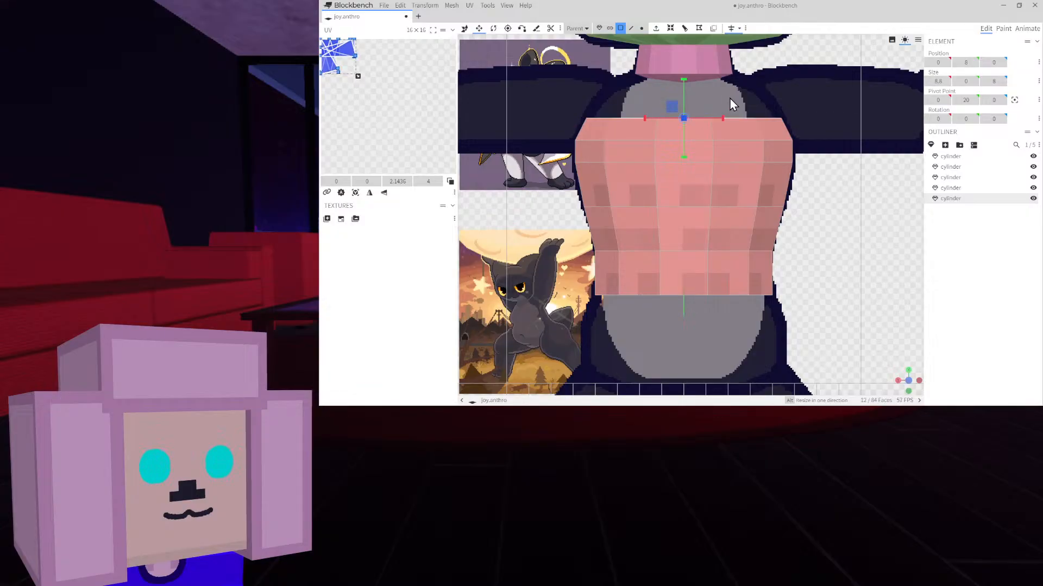
# Extrude the torso's top ring by 2 up to the neck and shrink it to 5.2 in width and depth
pyautogui.moveTo(735, 102); pyautogui.dragTo(734, 128, button='right')
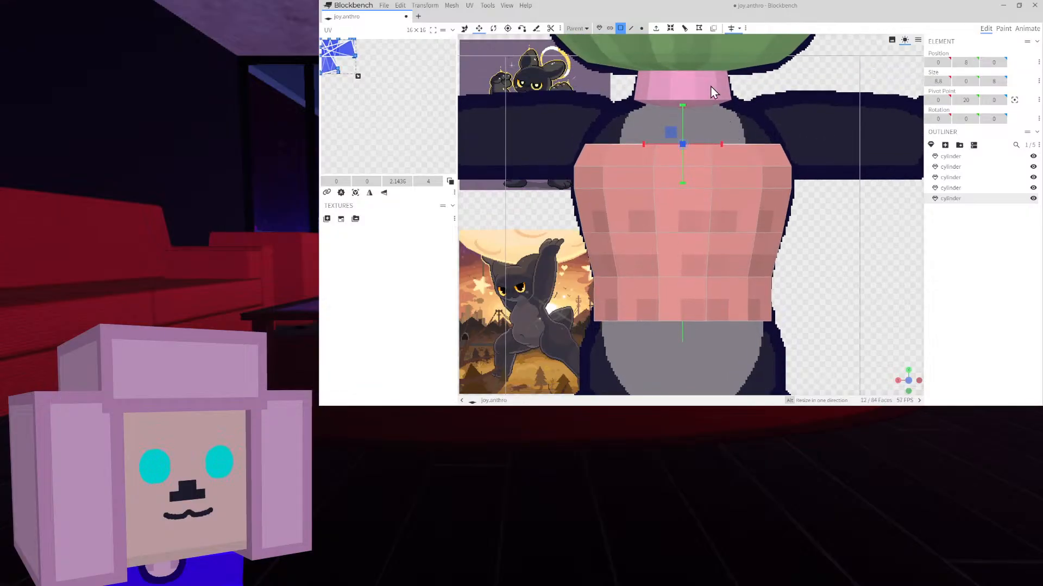
pyautogui.click(657, 32)
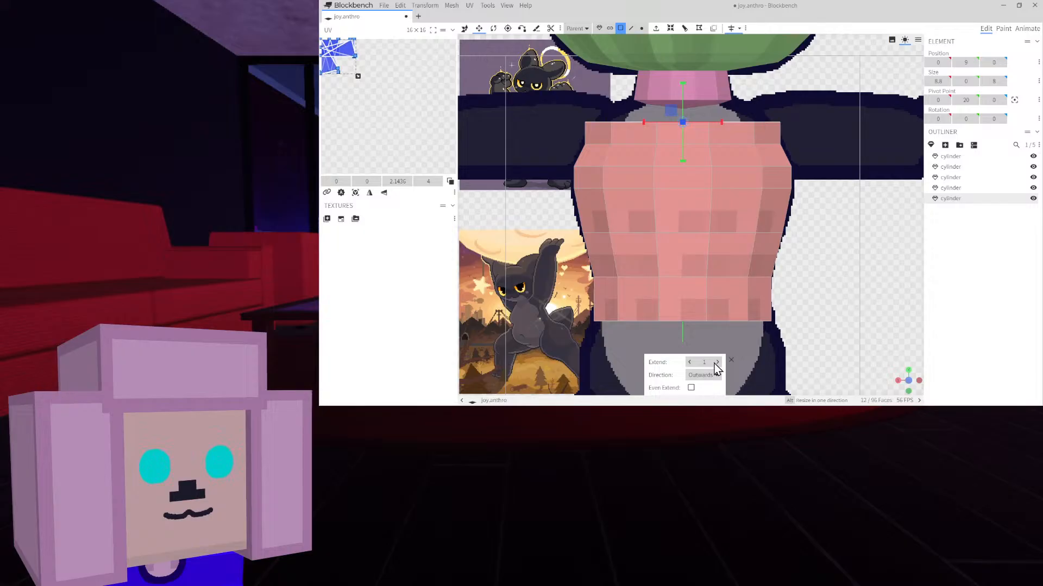
pyautogui.click(716, 362)
pyautogui.moveTo(721, 100); pyautogui.dragTo(682, 110)
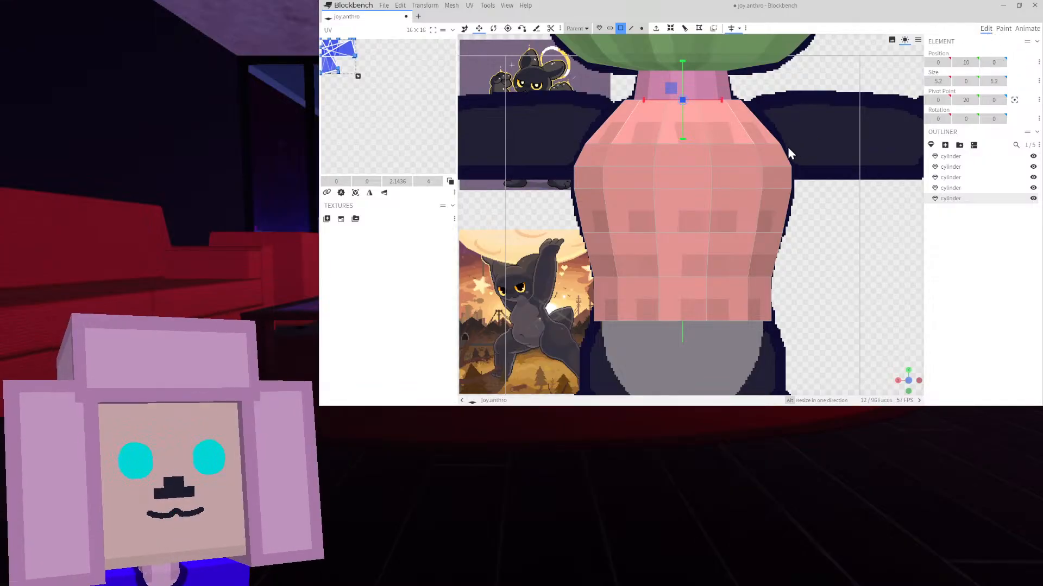
# Select the chest's vertex rings one after another and set their Z size to 9
pyautogui.click(641, 27)
pyautogui.moveTo(803, 149); pyautogui.dragTo(562, 139)
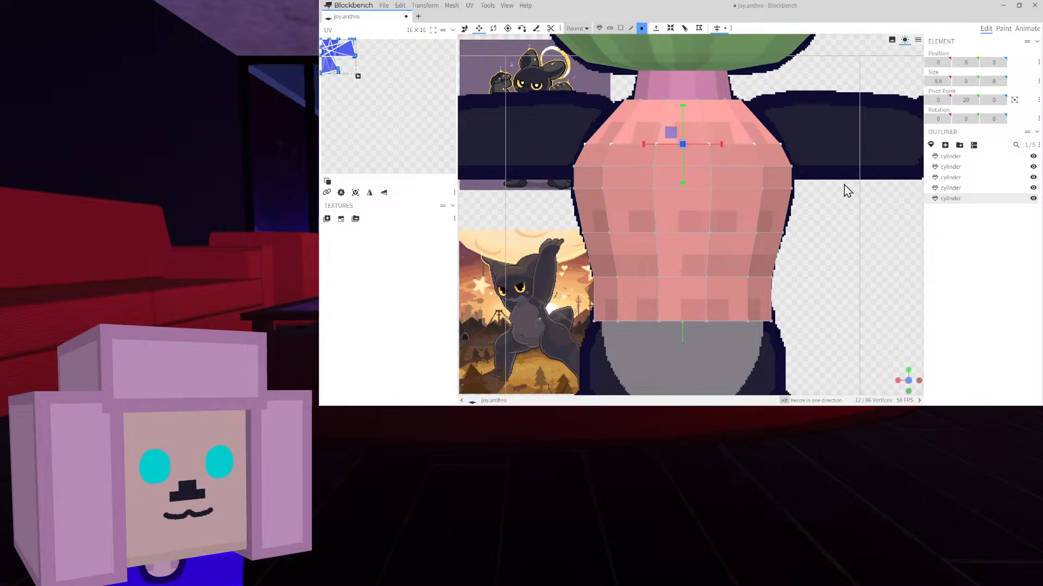
pyautogui.moveTo(837, 183); pyautogui.dragTo(550, 164)
pyautogui.click(1003, 82)
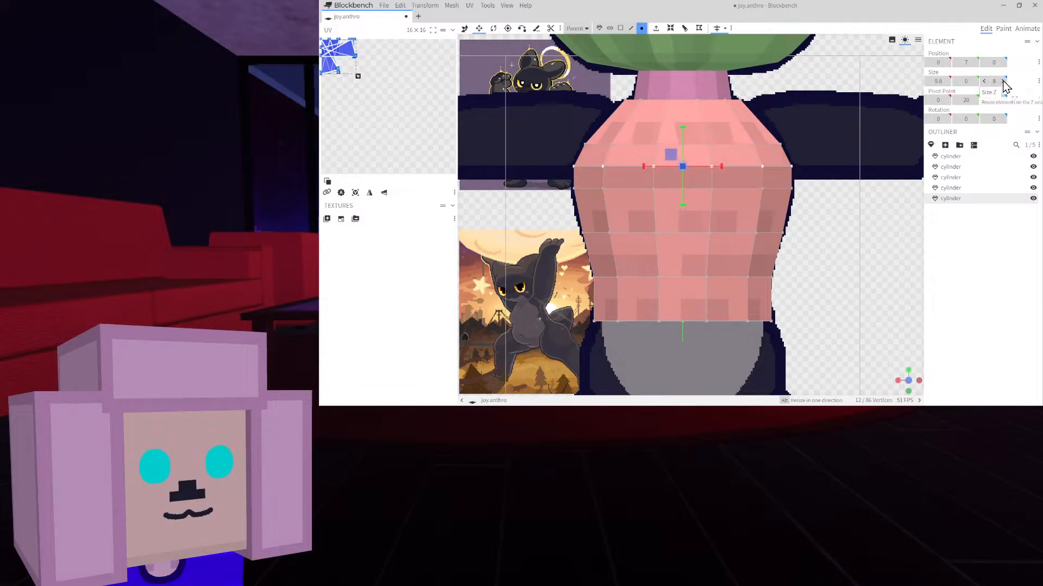
pyautogui.moveTo(836, 205); pyautogui.dragTo(569, 191)
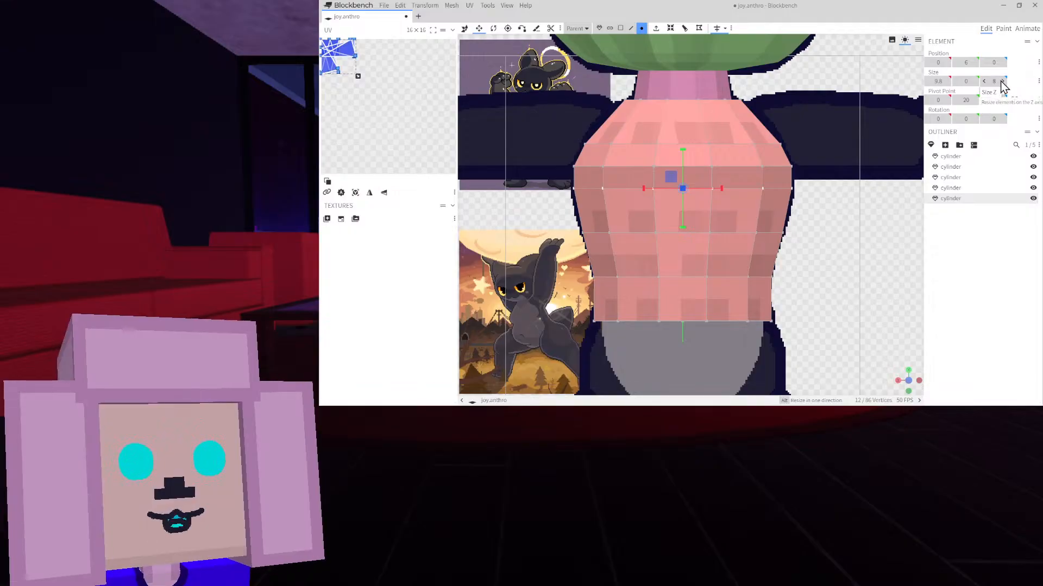
pyautogui.moveTo(797, 243); pyautogui.dragTo(543, 223)
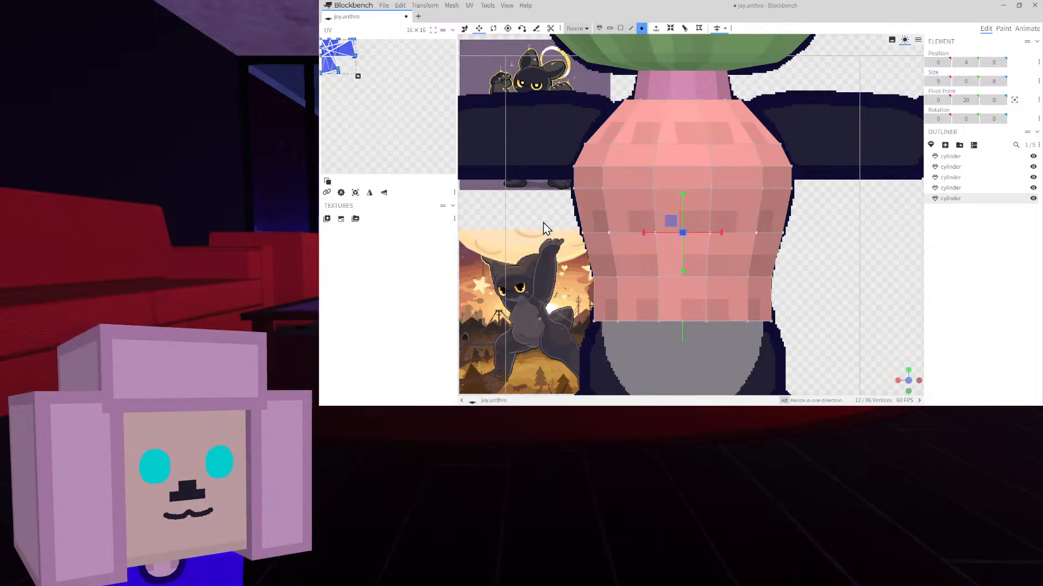
pyautogui.click(1003, 82)
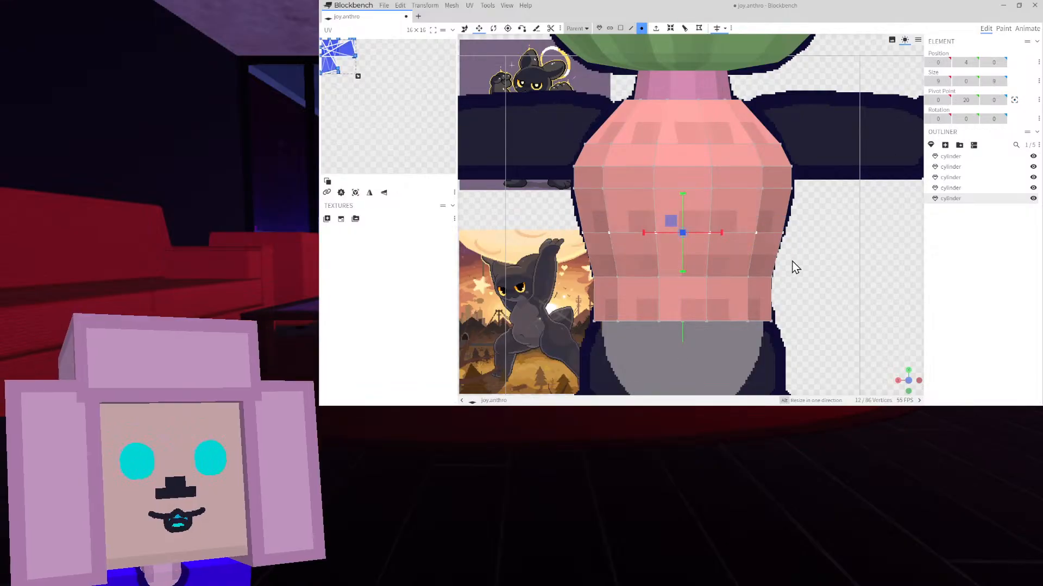
pyautogui.moveTo(793, 280); pyautogui.dragTo(616, 259)
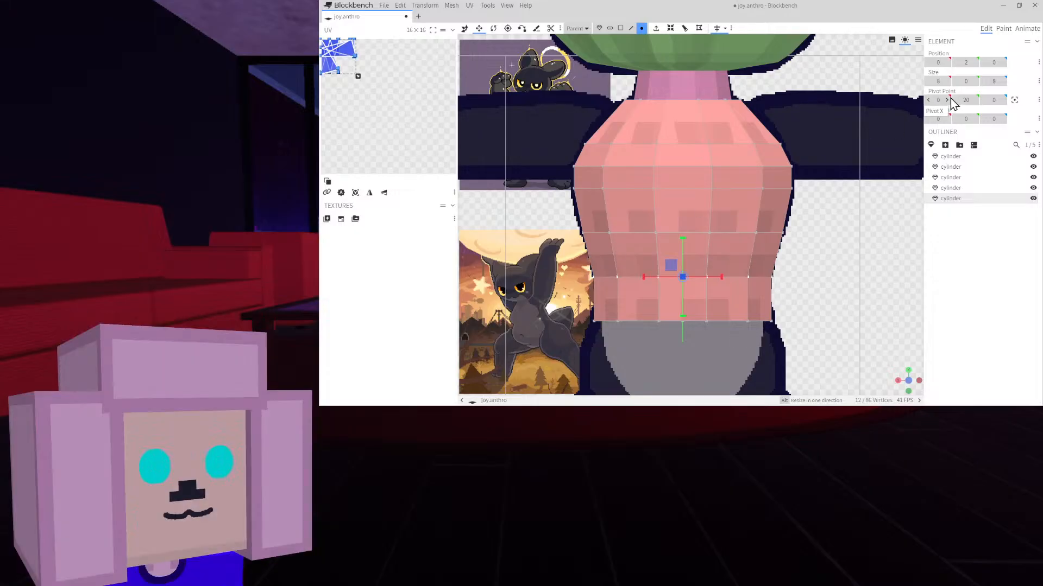
# Extrude the torso's bottom ring downward by 2 and widen it to 9 along X for the hips
pyautogui.moveTo(788, 333); pyautogui.dragTo(570, 301)
pyautogui.moveTo(798, 330); pyautogui.dragTo(789, 235, button='right')
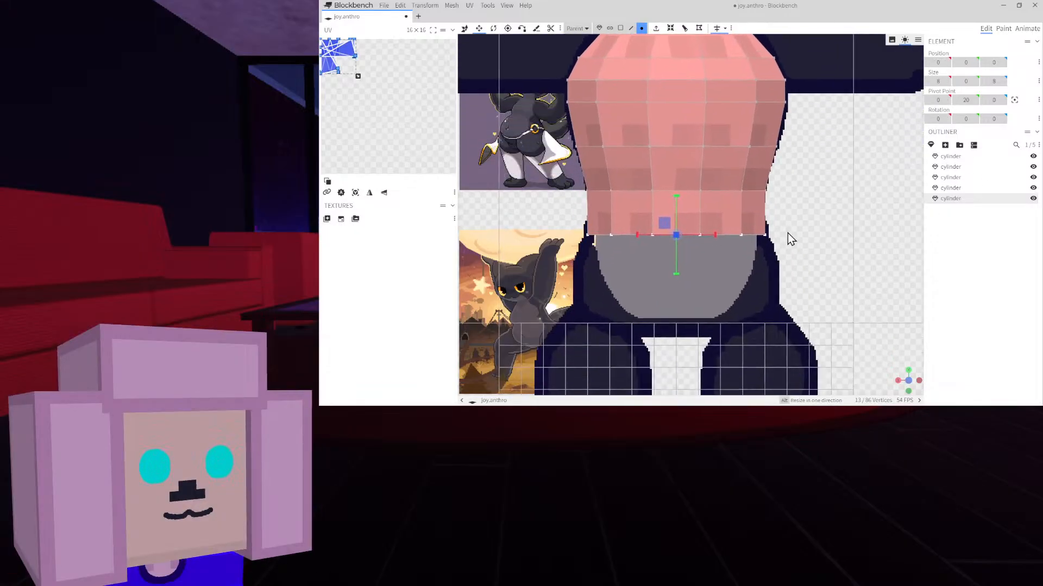
pyautogui.moveTo(715, 224); pyautogui.dragTo(713, 223)
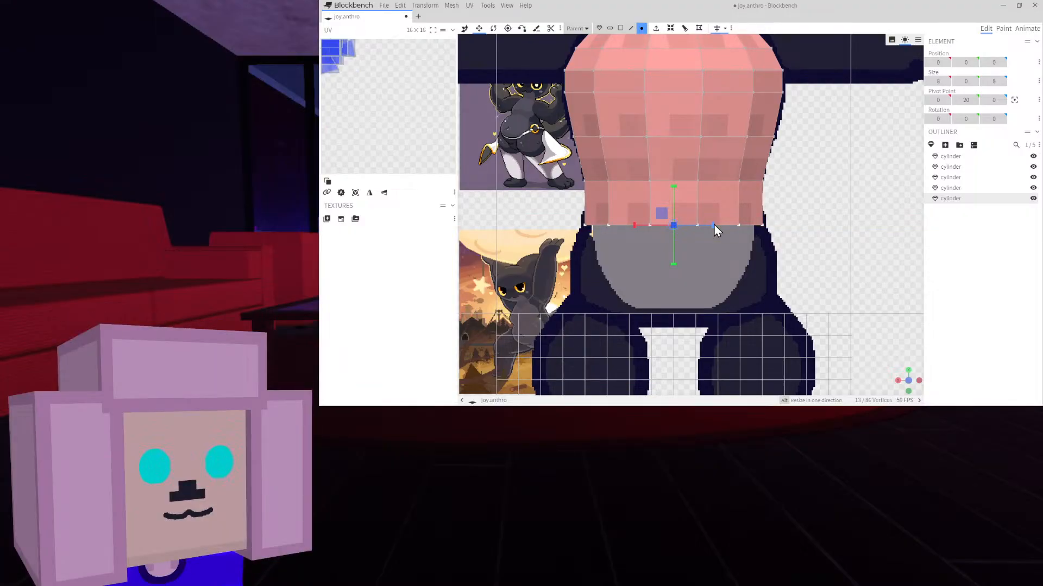
pyautogui.click(620, 28)
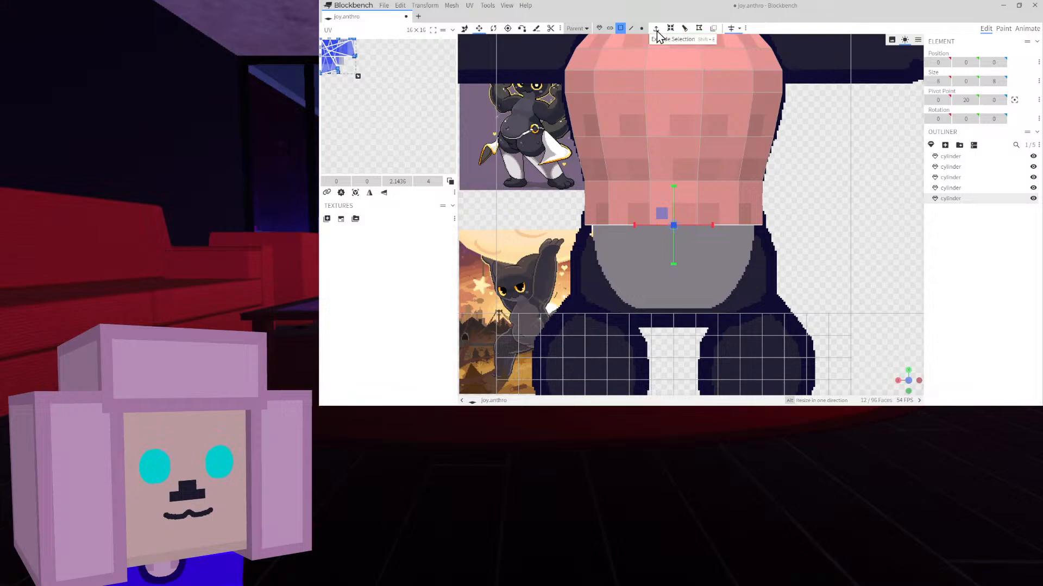
pyautogui.click(713, 27)
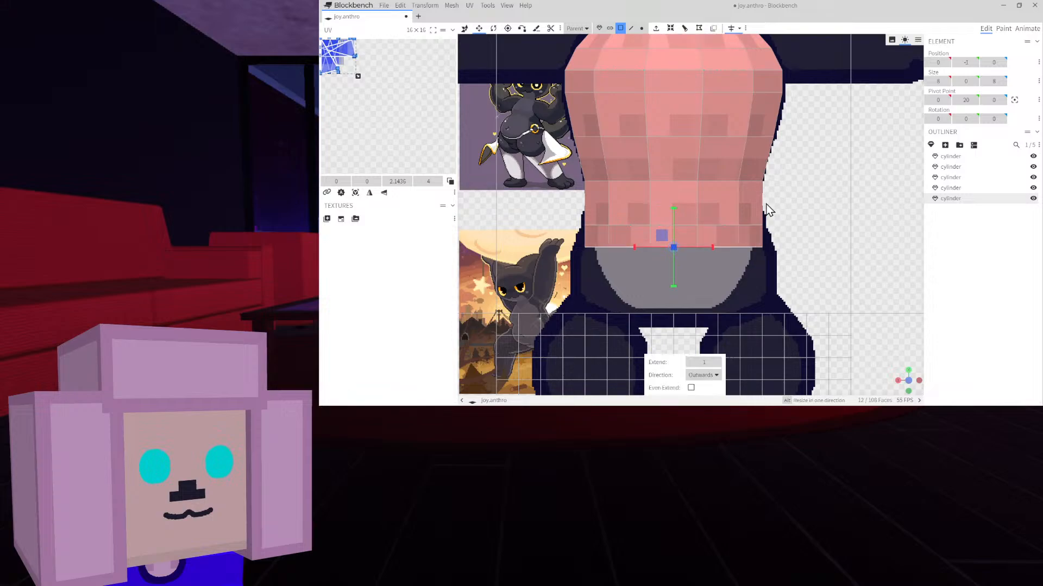
pyautogui.click(716, 362)
pyautogui.moveTo(716, 270); pyautogui.dragTo(726, 269)
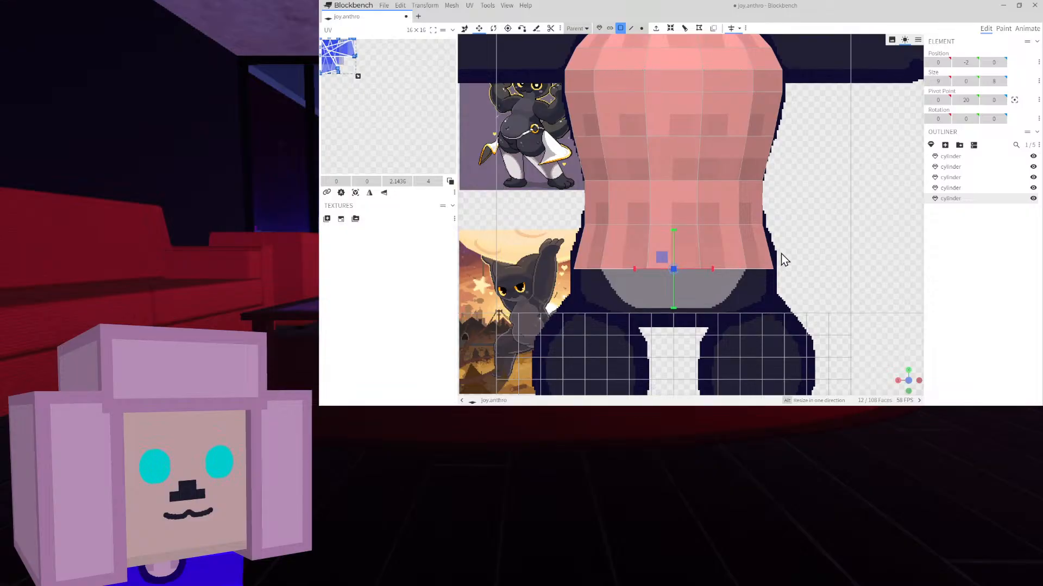
# Extrude the hip's bottom ring downward twice by 1 and shrink the lowest ring to 7 in width and depth
pyautogui.moveTo(782, 254); pyautogui.dragTo(789, 187, button='right')
pyautogui.click(657, 32)
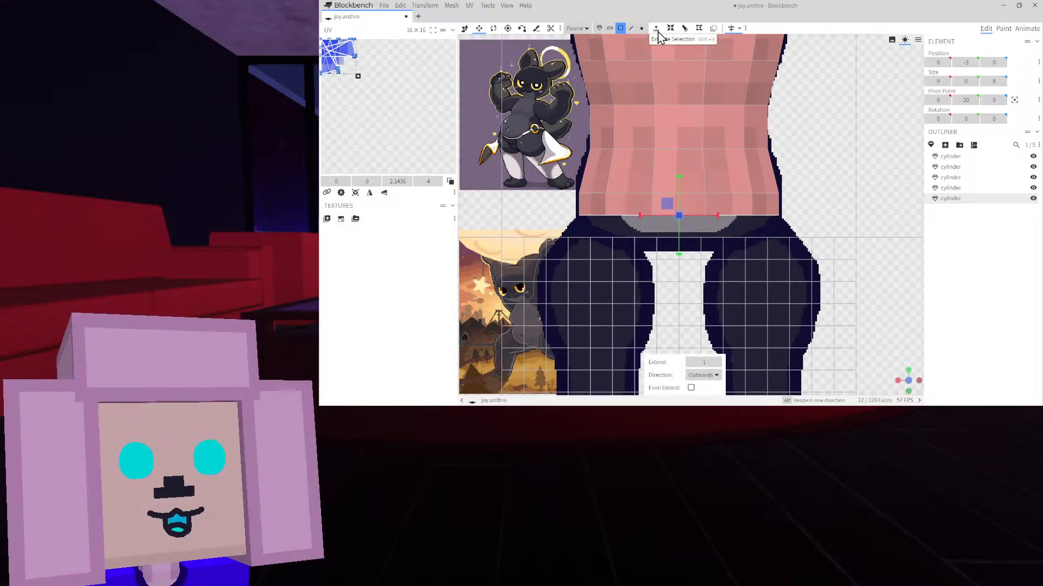
pyautogui.click(657, 32)
pyautogui.moveTo(720, 240); pyautogui.dragTo(702, 246)
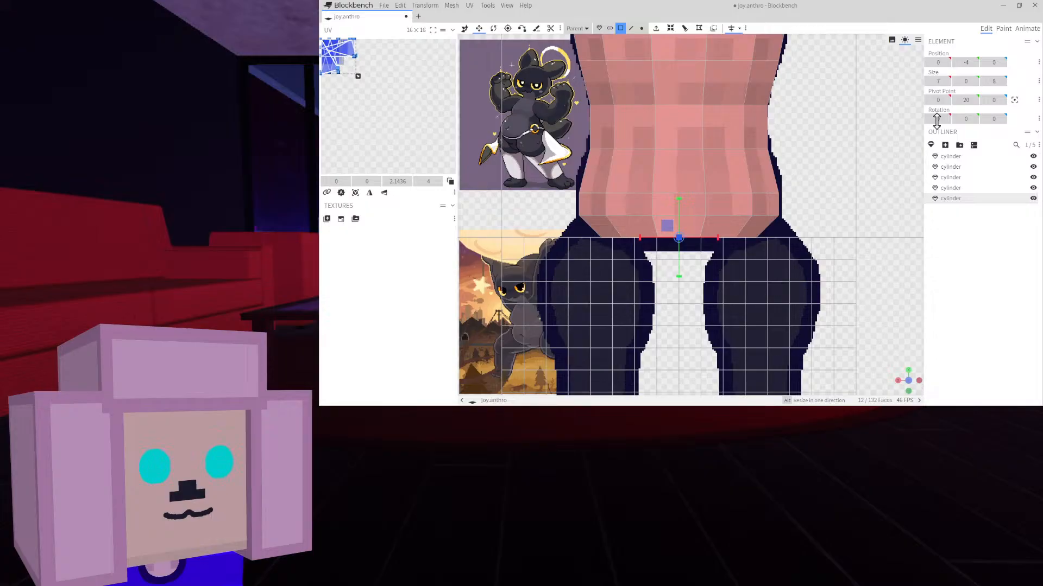
pyautogui.click(984, 81)
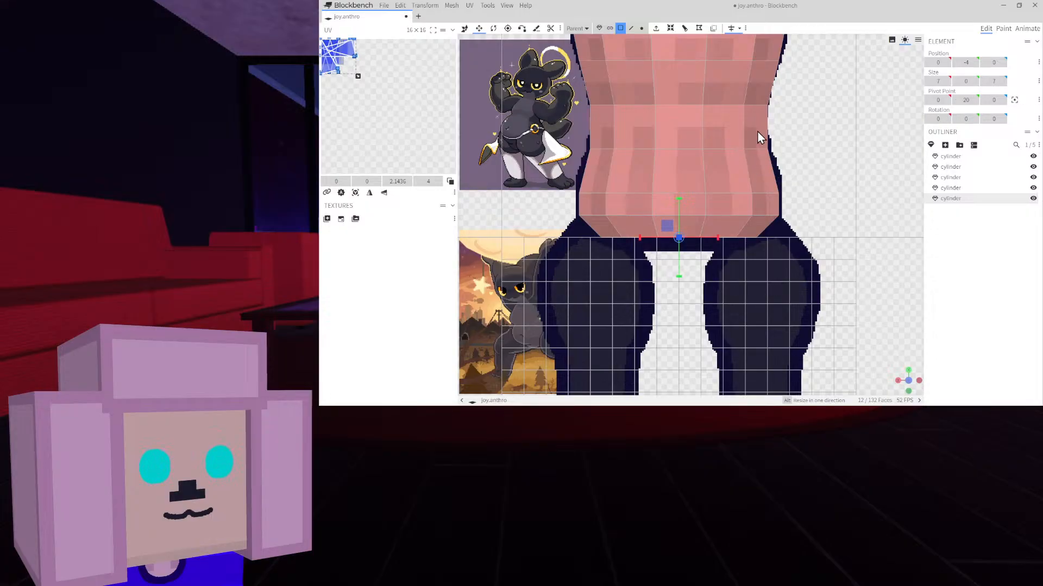
# Select the centre vertex of the torso's underside and lower it to Y -4.4
pyautogui.scroll(5, 762, 203)
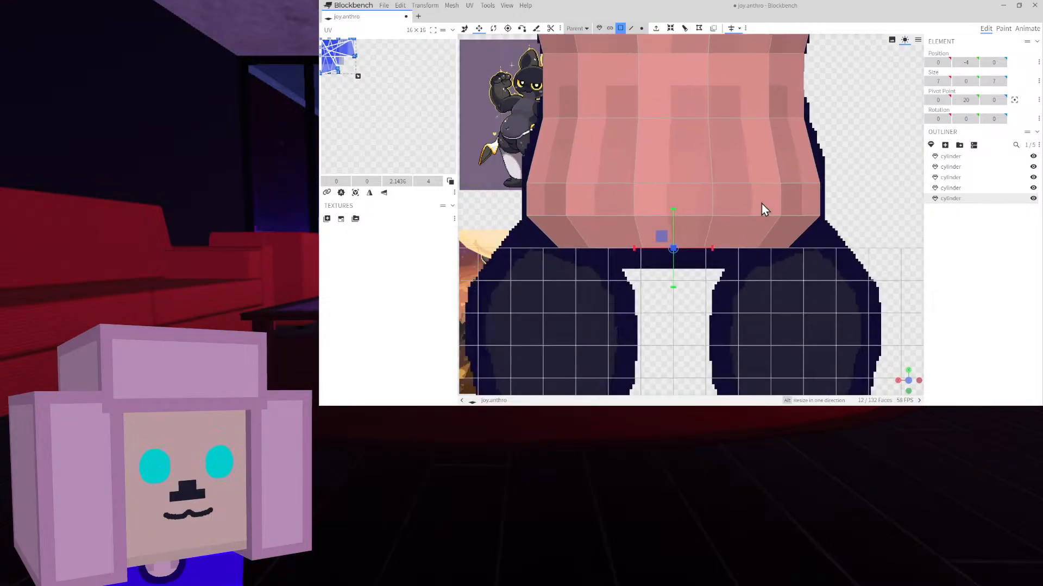
pyautogui.click(641, 29)
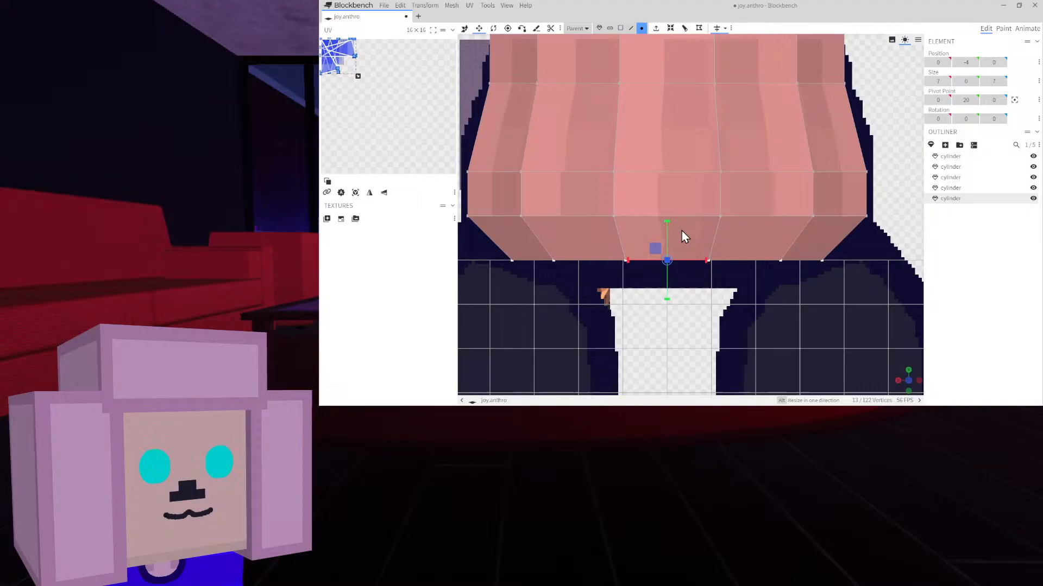
pyautogui.click(667, 259)
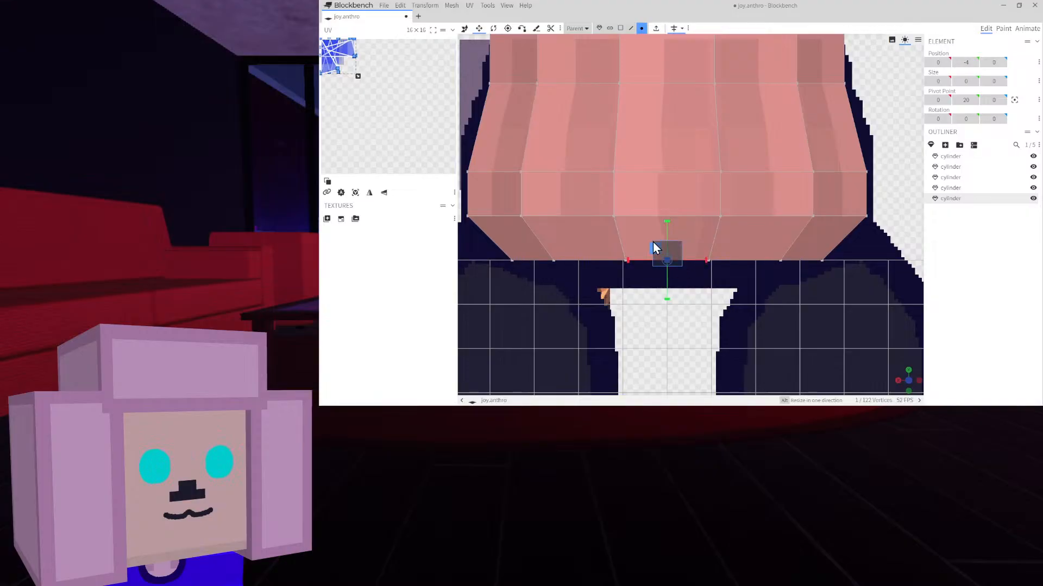
pyautogui.click(465, 30)
pyautogui.moveTo(669, 243); pyautogui.dragTo(669, 257)
pyautogui.moveTo(581, 160); pyautogui.dragTo(598, 188, button='right')
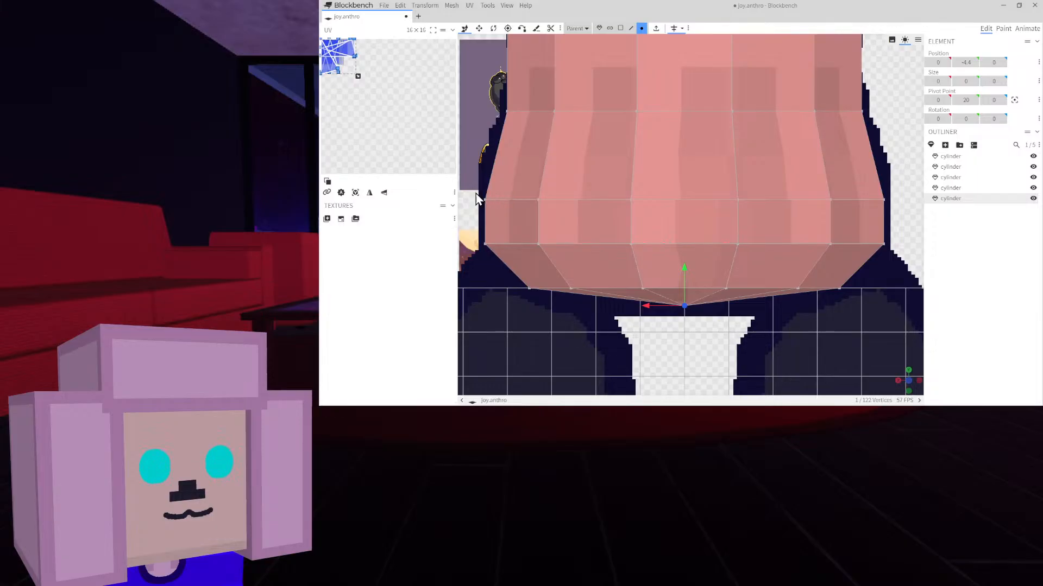
# Select the hip vertex rings at Y -2 and Y -3 in turn and set their Z size to 9
pyautogui.moveTo(476, 193); pyautogui.dragTo(914, 213)
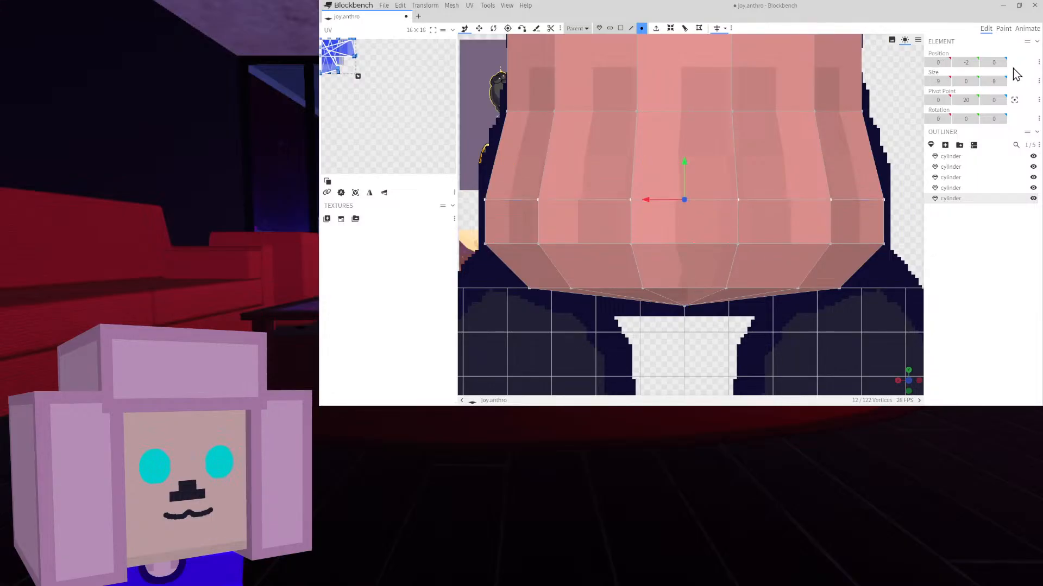
pyautogui.click(911, 211)
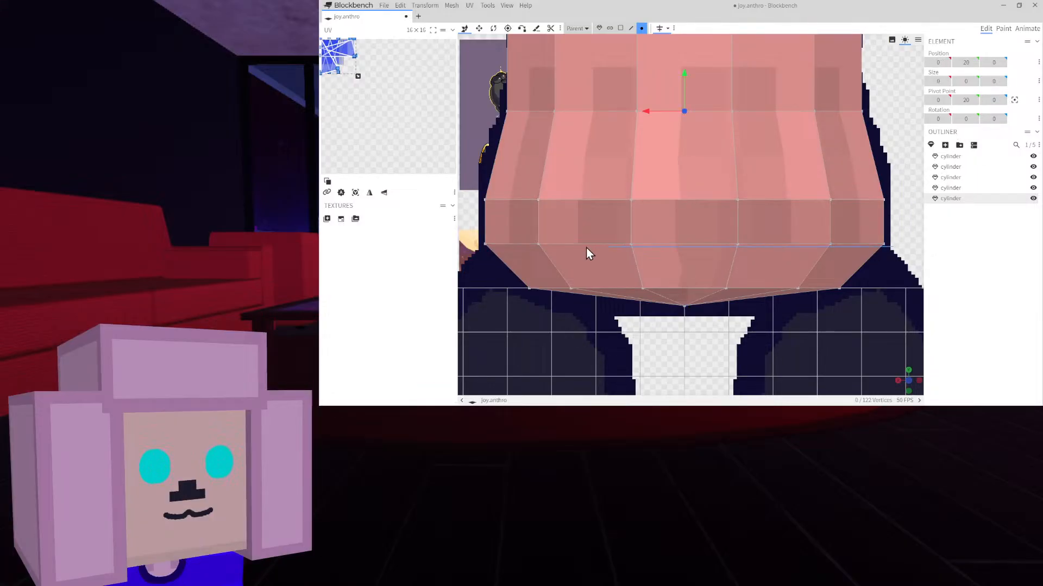
pyautogui.moveTo(590, 254); pyautogui.dragTo(471, 236)
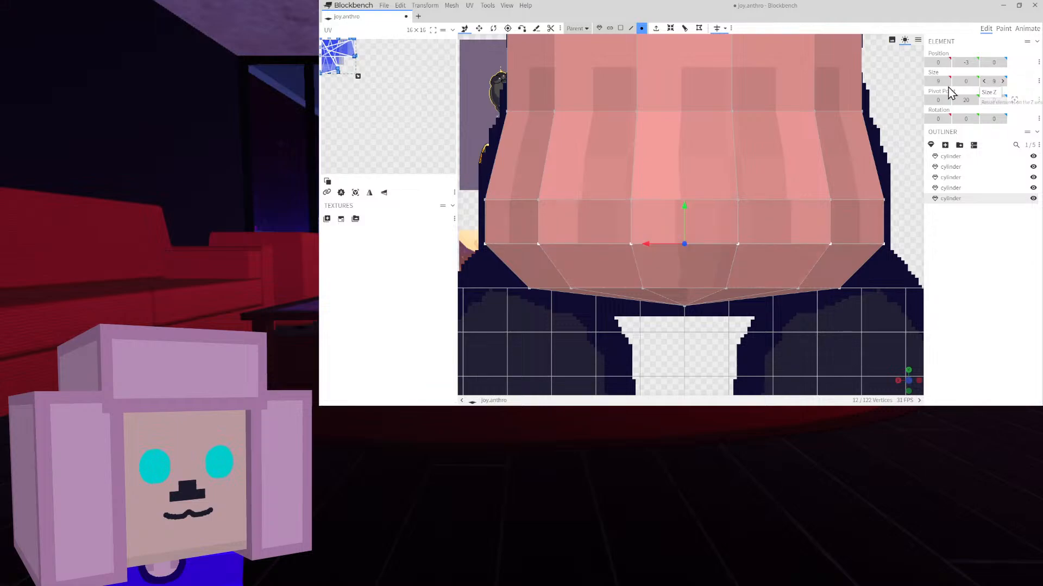
pyautogui.moveTo(761, 158); pyautogui.dragTo(762, 161, button='right')
pyautogui.scroll(-3, 761, 202)
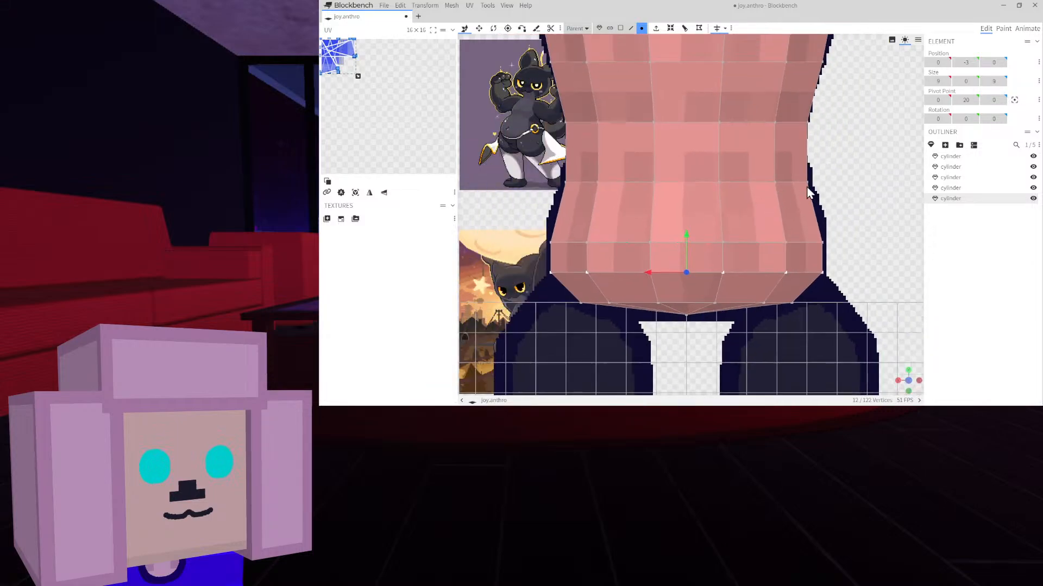
# Add a horizontal loop cut around the hips at Y -1 and scale the new vertex ring to 8.9 along X and Z
pyautogui.click(620, 28)
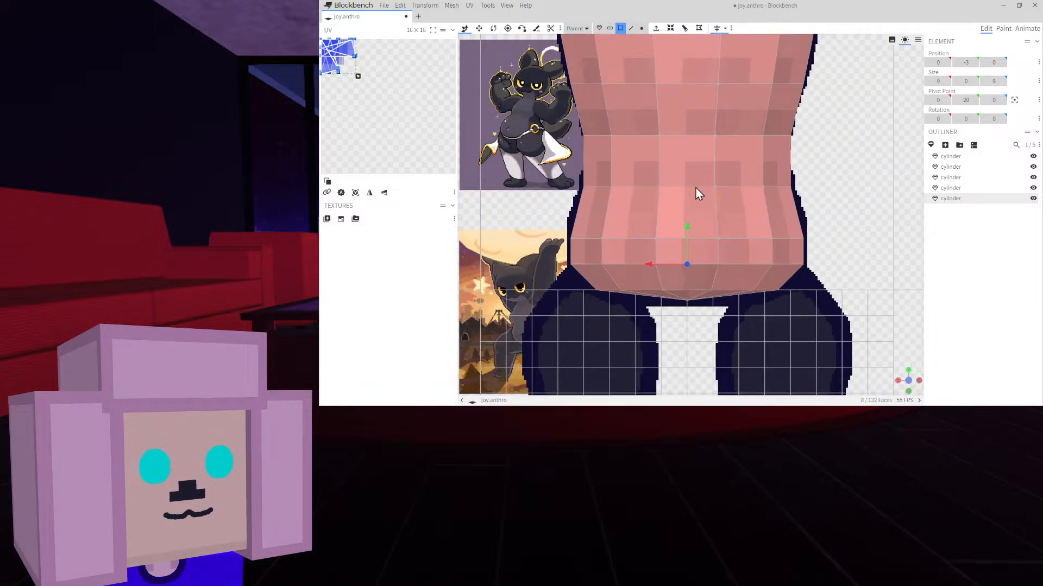
pyautogui.click(696, 192)
pyautogui.click(685, 28)
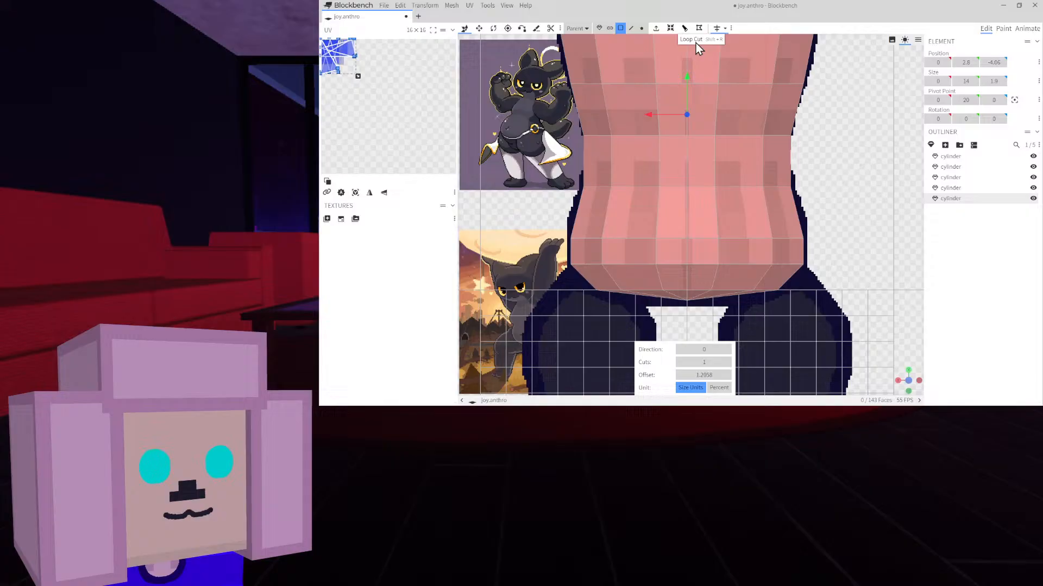
pyautogui.click(727, 350)
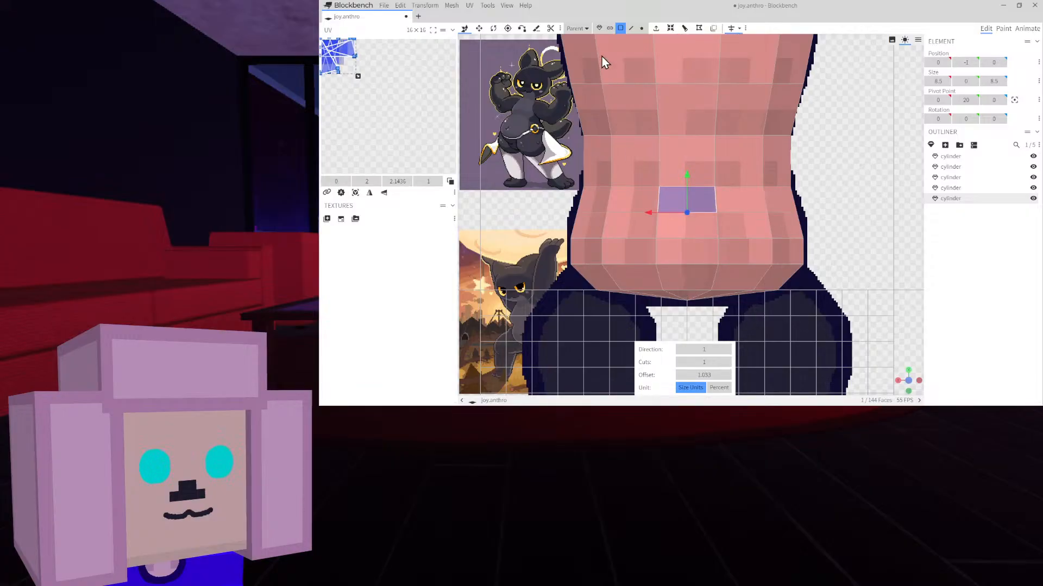
pyautogui.click(642, 30)
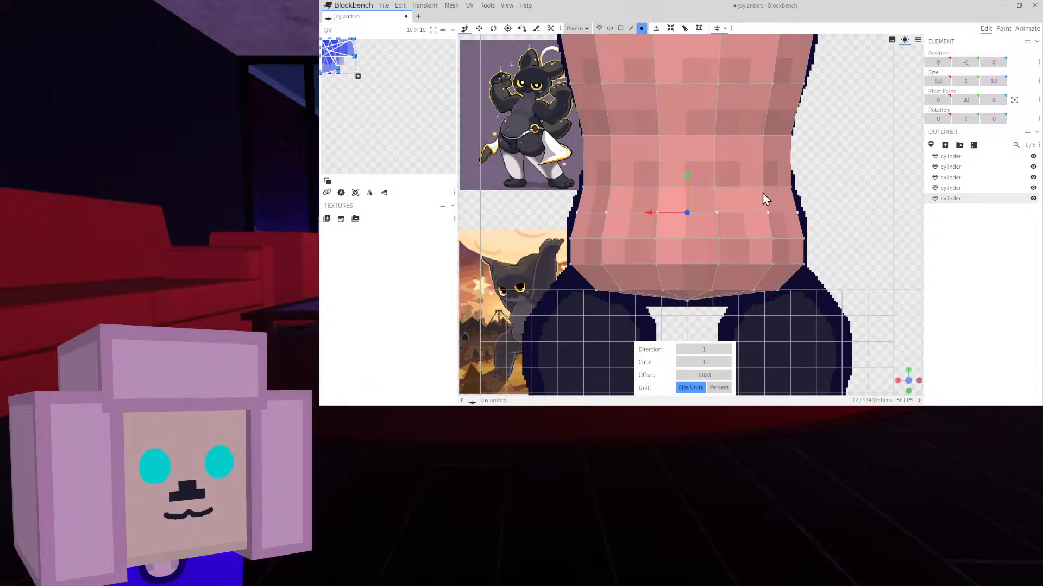
pyautogui.click(478, 28)
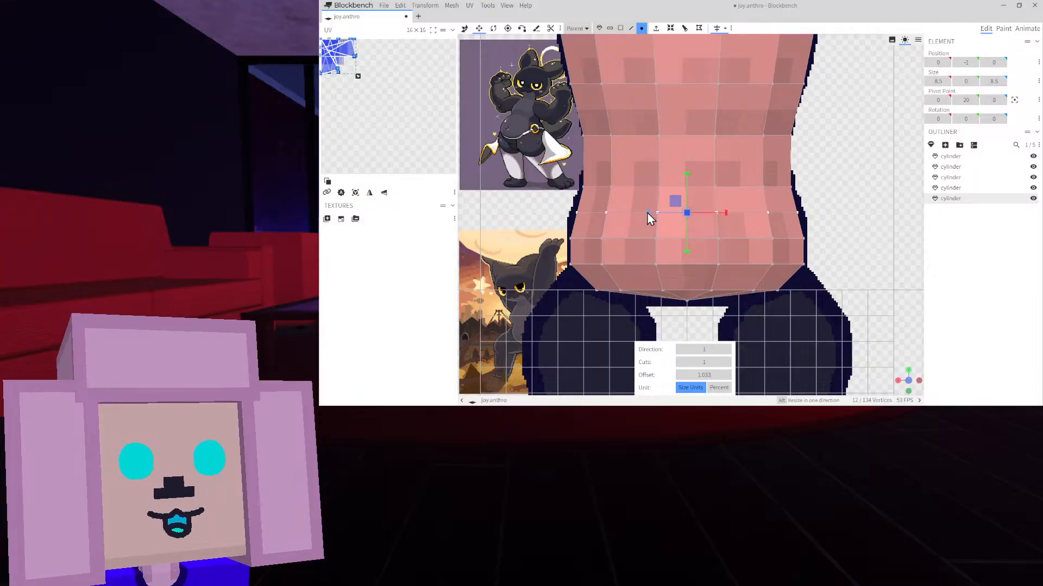
pyautogui.moveTo(648, 213); pyautogui.dragTo(642, 213)
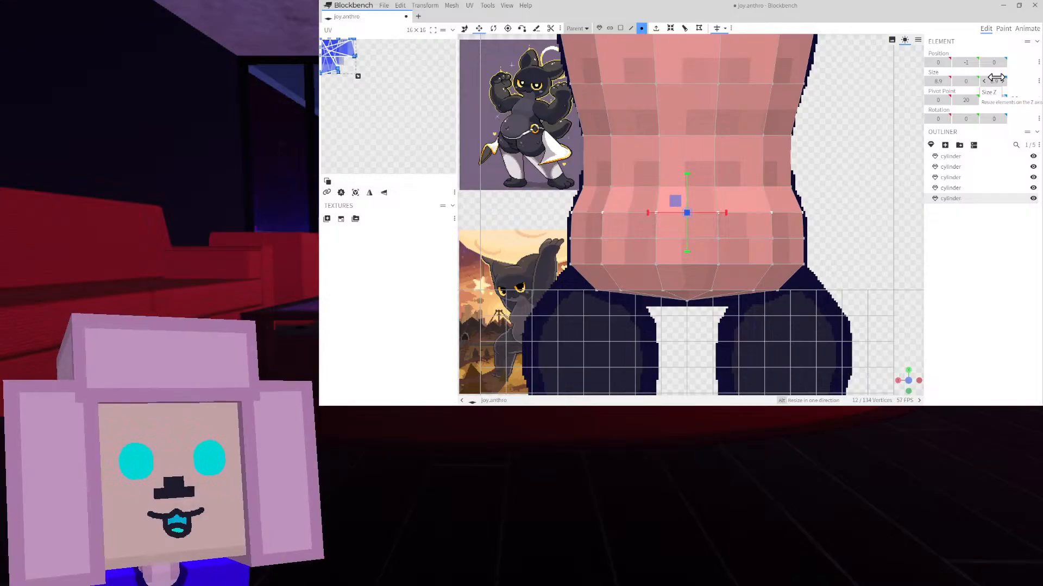
# Add a horizontal loop cut around the waist at Y 1 and narrow the new vertex ring to 7.6 along X and Z
pyautogui.click(620, 28)
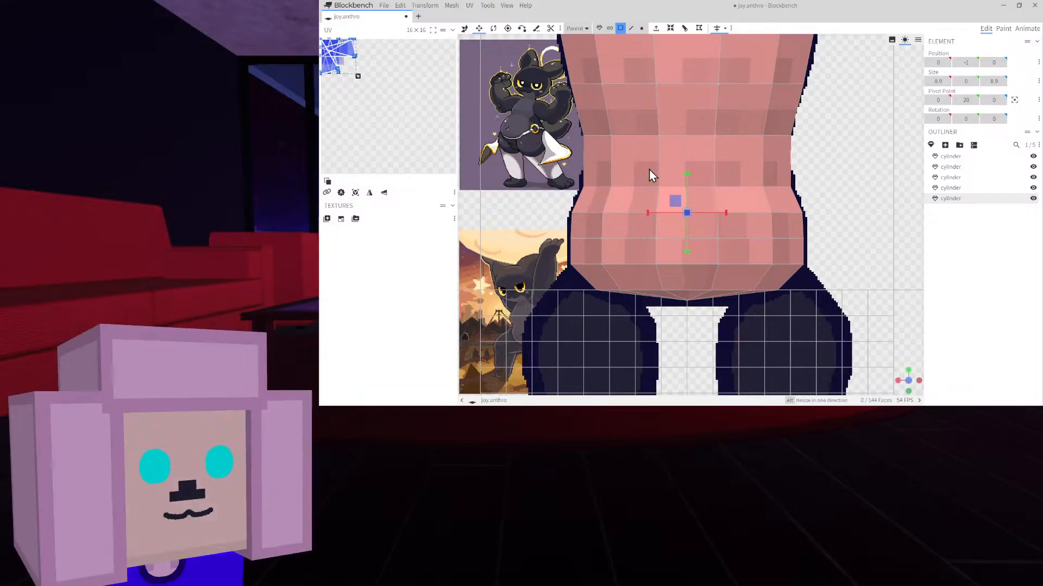
pyautogui.click(651, 172)
pyautogui.click(684, 28)
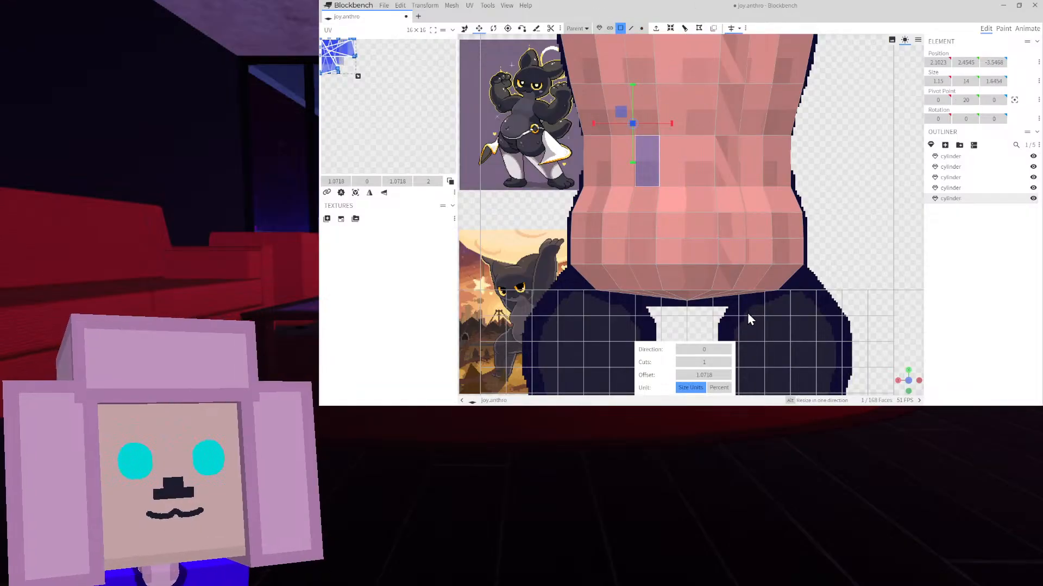
pyautogui.click(728, 350)
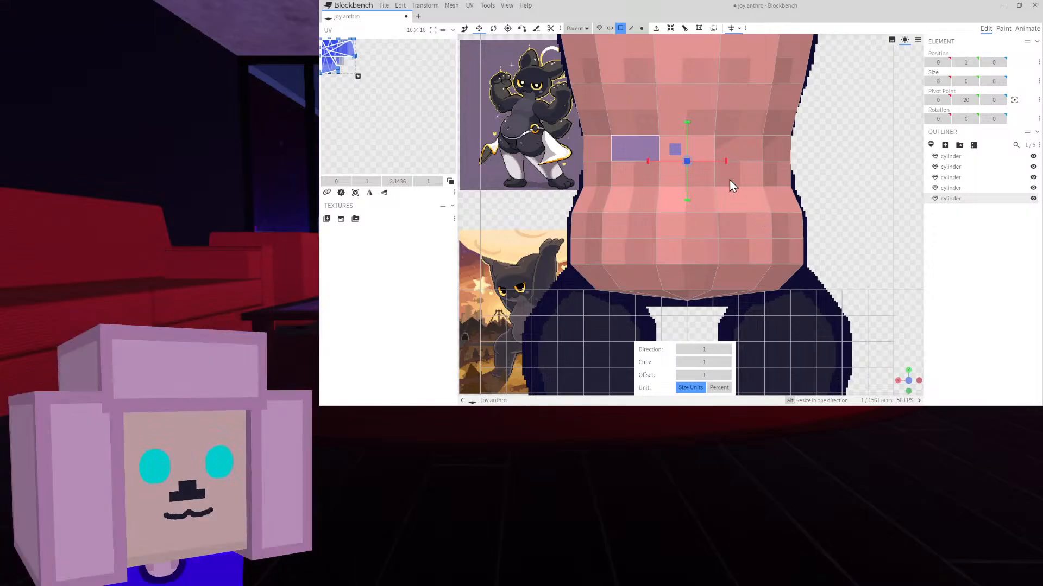
pyautogui.click(642, 27)
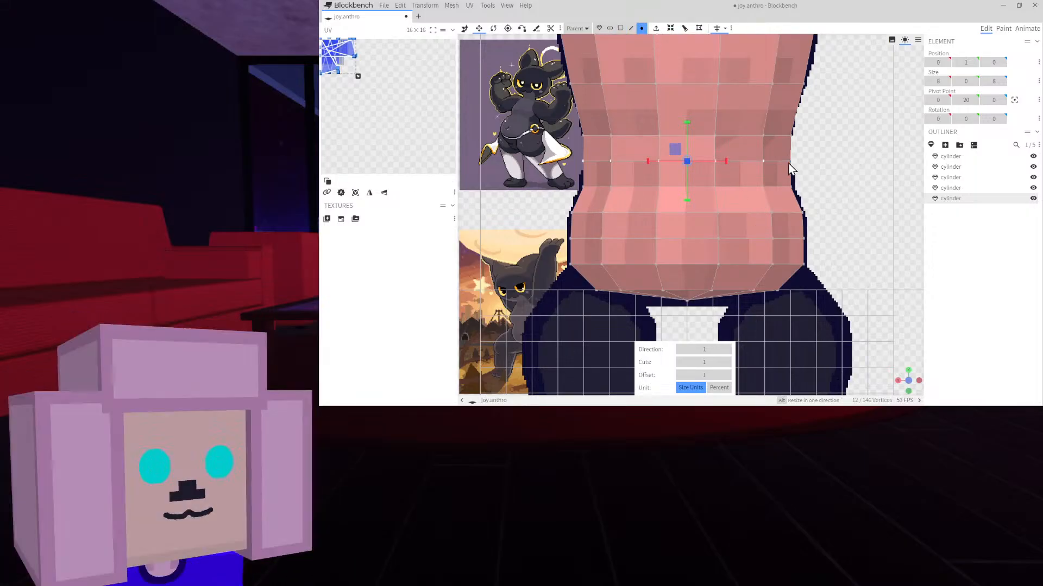
pyautogui.moveTo(724, 158); pyautogui.dragTo(719, 158)
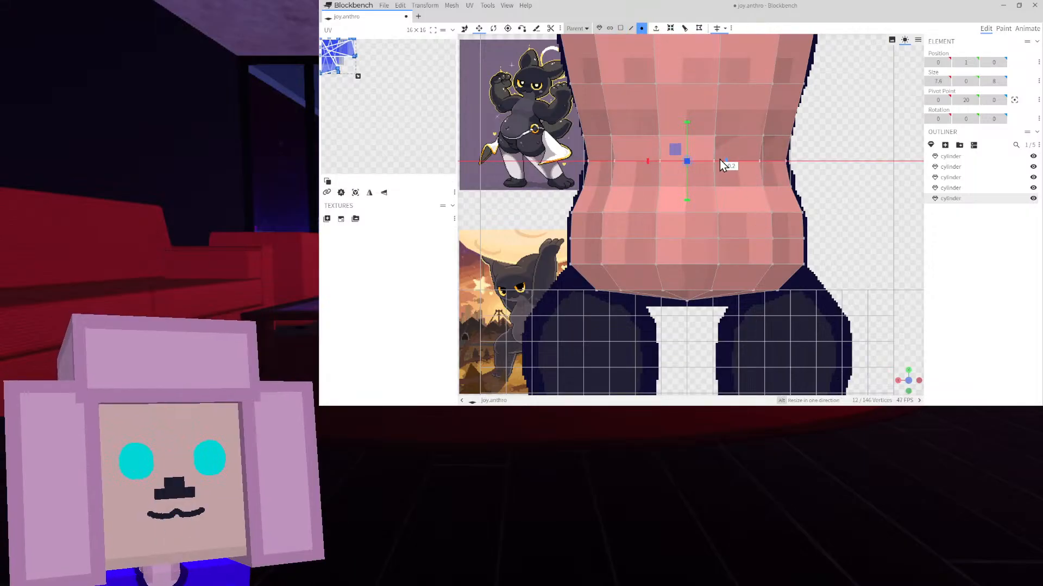
pyautogui.click(991, 82)
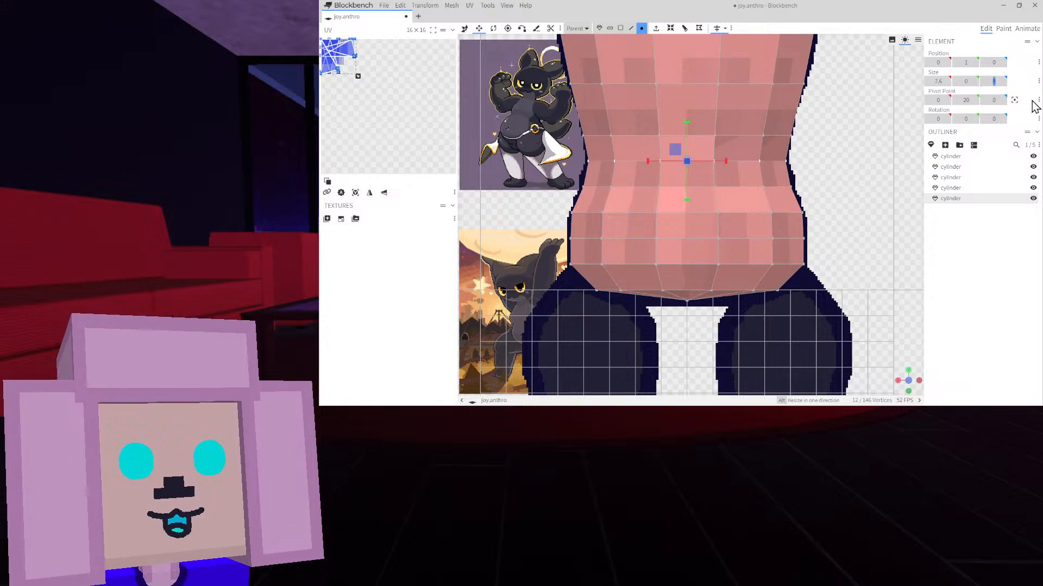
pyautogui.write('7.6')
pyautogui.press('Return')
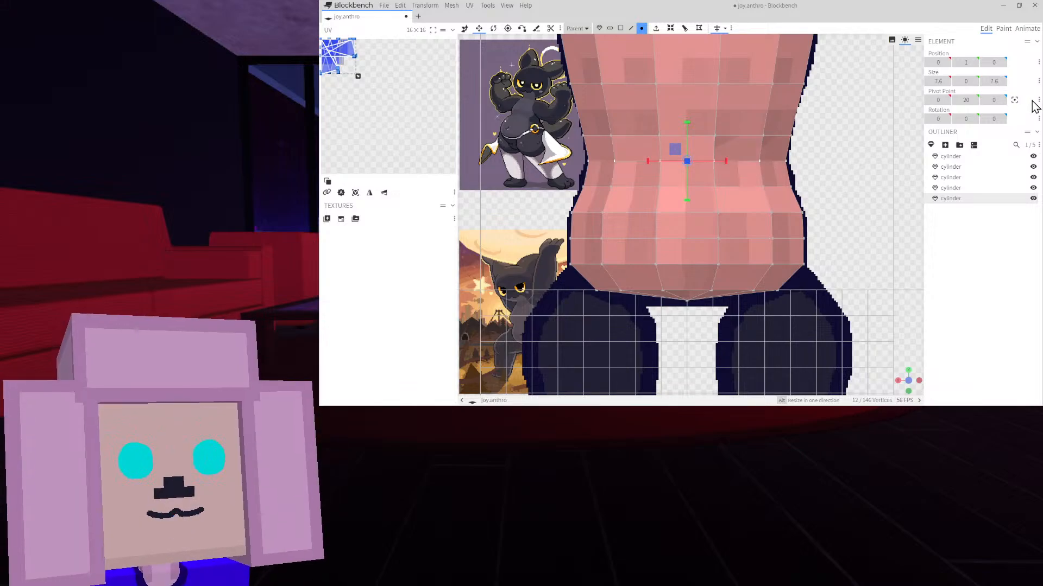
# Select the whole torso mesh and reduce its depth along Z to 7.6
pyautogui.click(977, 293)
pyautogui.scroll(-6, 861, 215)
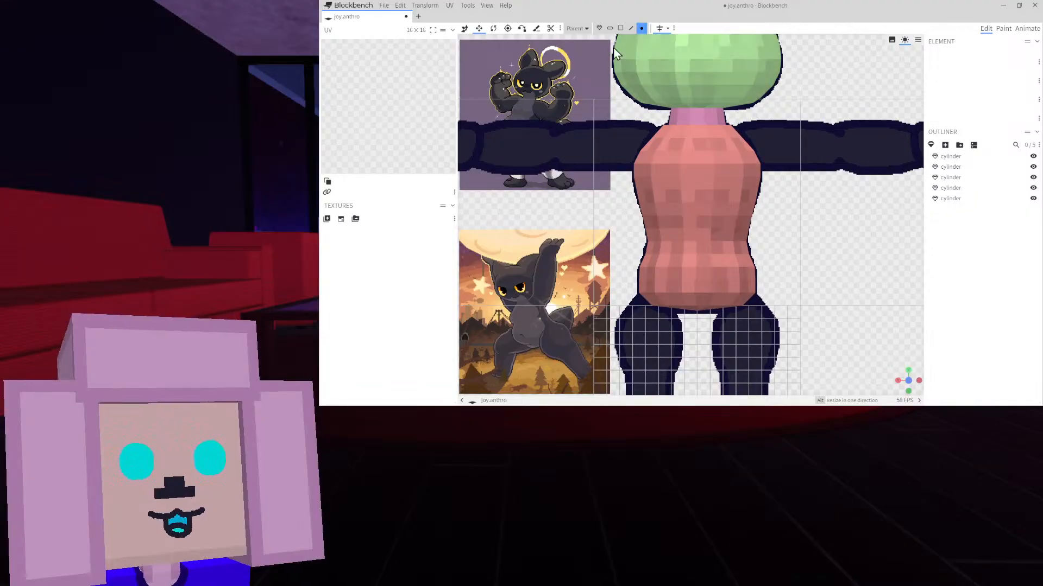
pyautogui.click(599, 28)
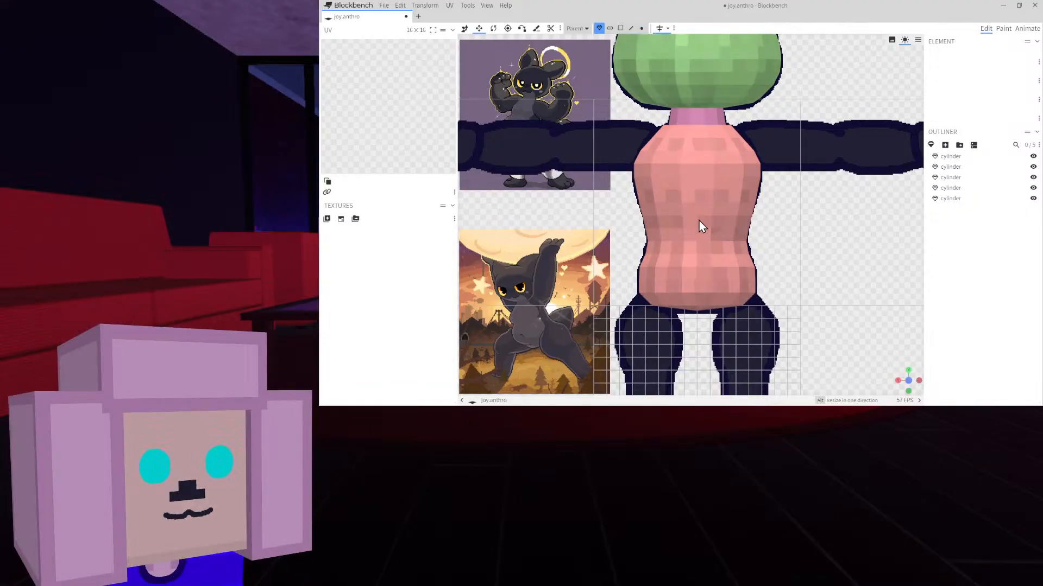
pyautogui.click(921, 386)
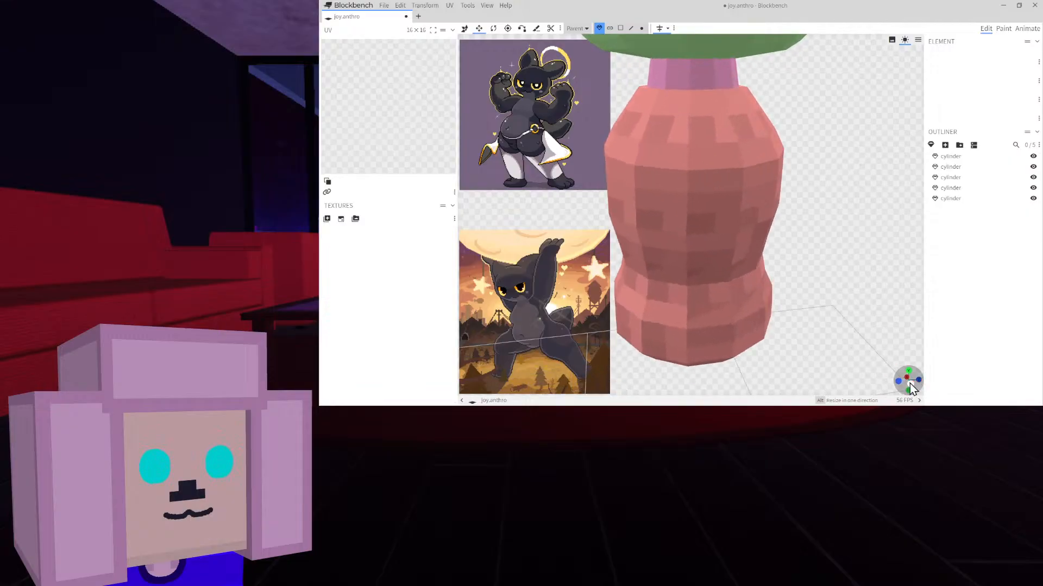
pyautogui.click(703, 196)
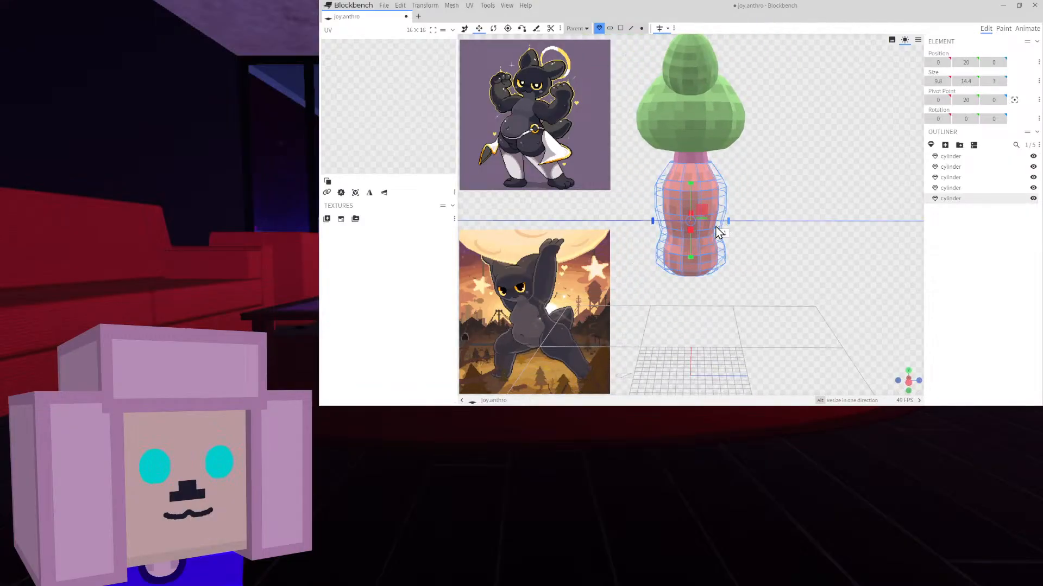
pyautogui.scroll(5, 755, 220)
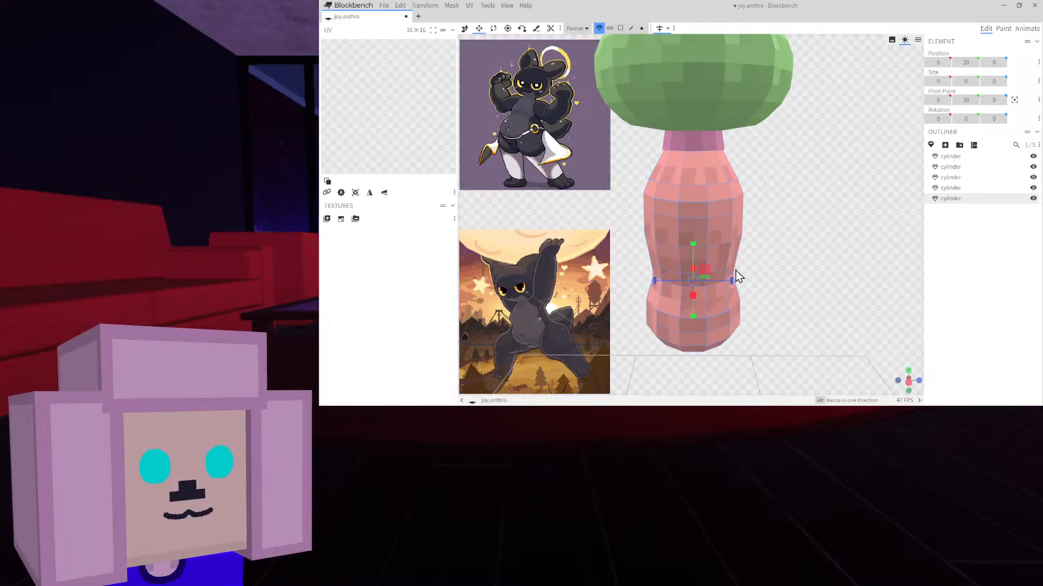
pyautogui.moveTo(732, 255); pyautogui.dragTo(736, 253)
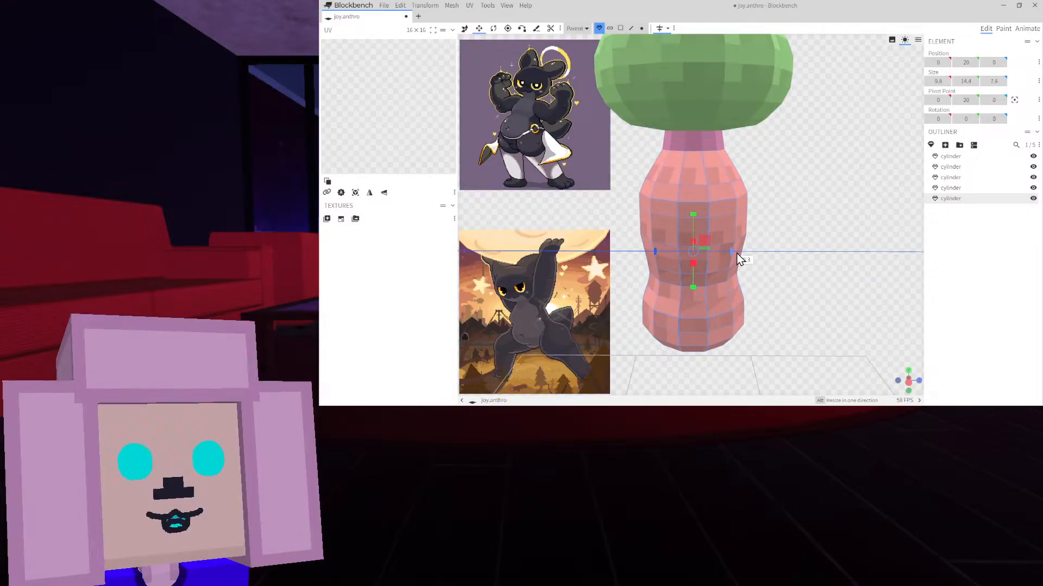
# Select the four stacked centre faces down the lower back and flatten them to 0 depth along Z
pyautogui.moveTo(814, 250); pyautogui.dragTo(790, 240, button='right')
pyautogui.moveTo(789, 240); pyautogui.dragTo(765, 235)
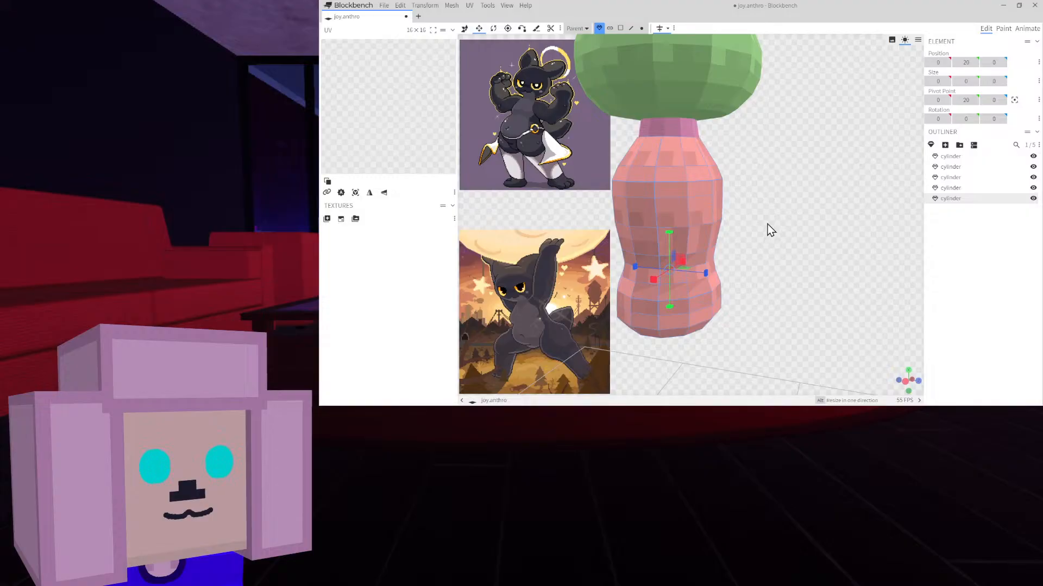
pyautogui.moveTo(770, 228); pyautogui.dragTo(776, 164, button='right')
pyautogui.scroll(4, 775, 164)
pyautogui.scroll(2, 775, 164)
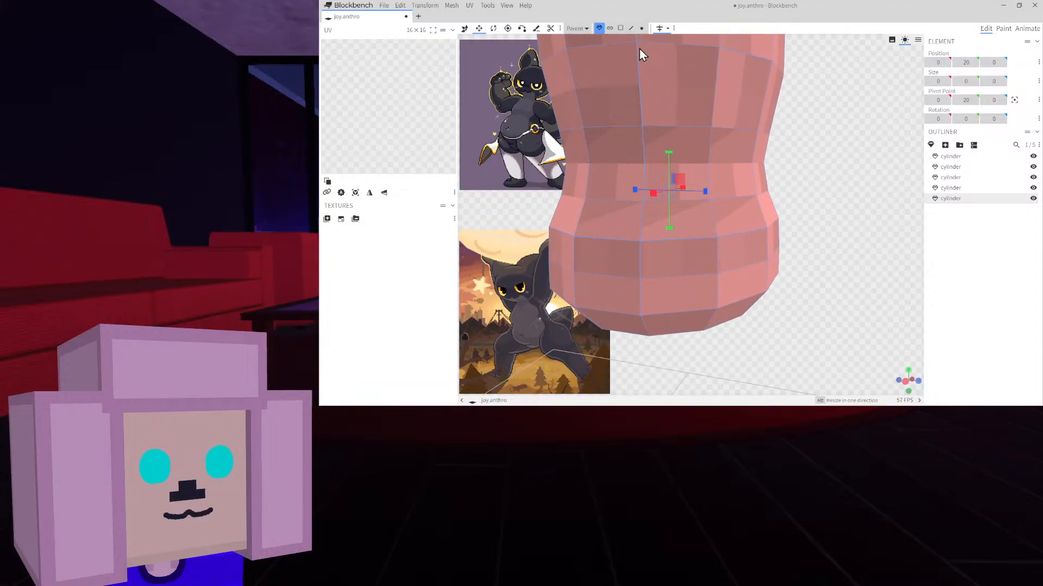
pyautogui.click(620, 29)
pyautogui.click(753, 169)
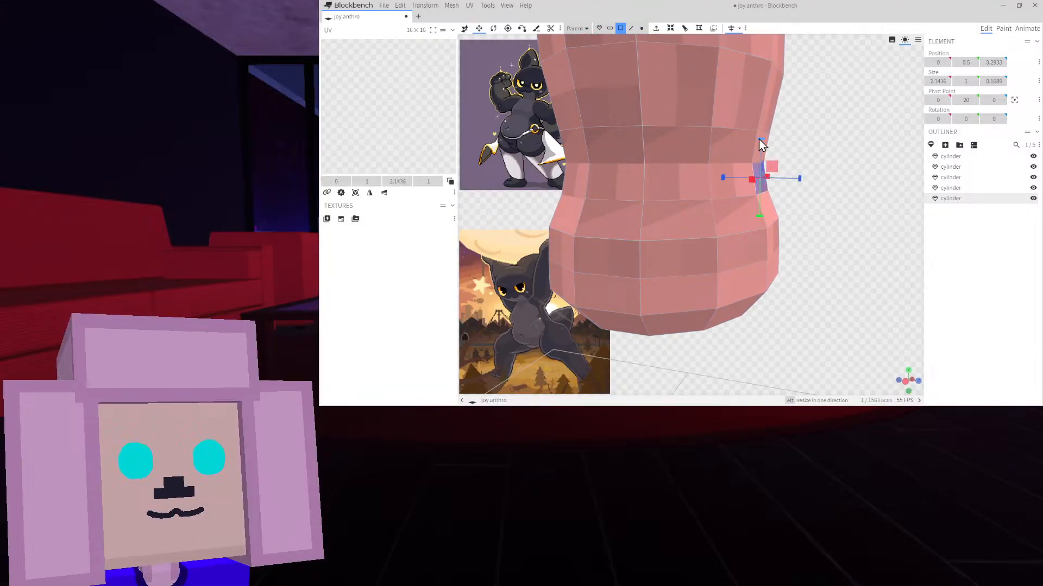
pyautogui.keyDown('shift'); pyautogui.click(760, 132); pyautogui.keyUp('shift')
pyautogui.keyDown('shift'); pyautogui.click(758, 154); pyautogui.keyUp('shift')
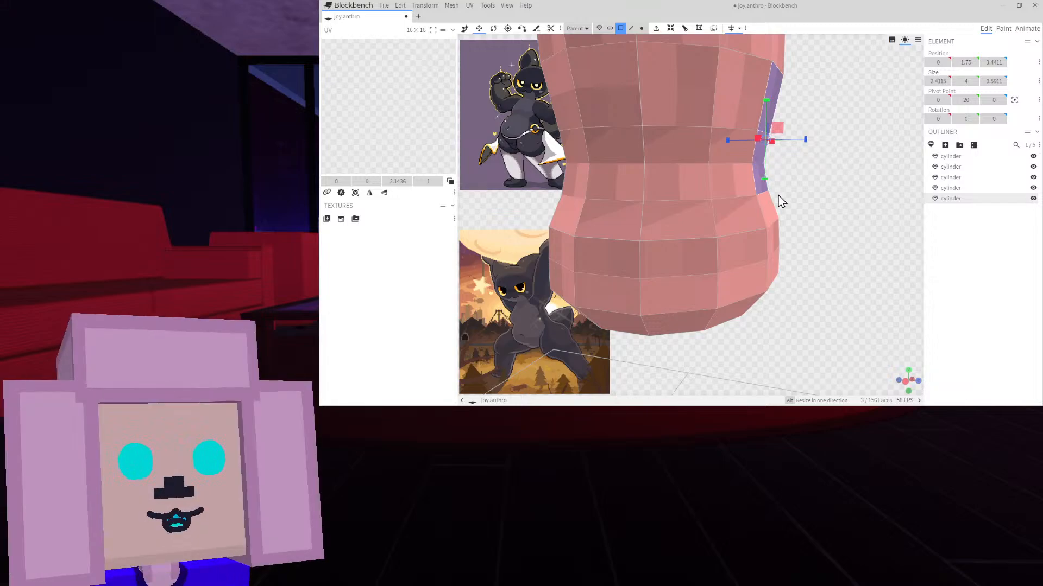
pyautogui.keyDown('shift'); pyautogui.click(771, 213); pyautogui.keyUp('shift')
pyautogui.moveTo(804, 156); pyautogui.dragTo(748, 159)
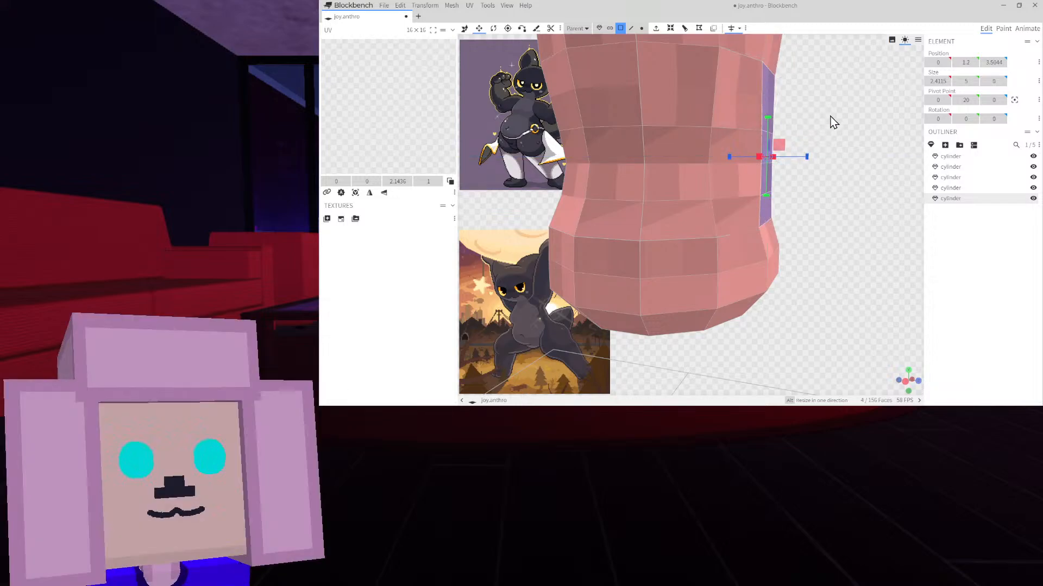
# Move the four flattened back faces outward along Z to about Z 3.9
pyautogui.moveTo(830, 116); pyautogui.dragTo(796, 204, button='right')
pyautogui.moveTo(796, 206); pyautogui.dragTo(817, 210)
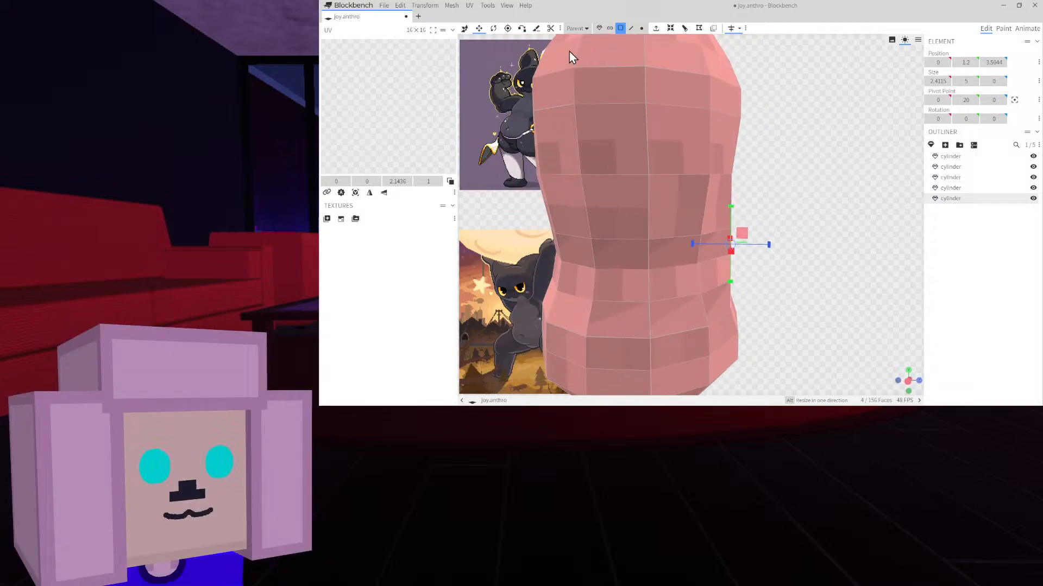
pyautogui.click(468, 29)
pyautogui.moveTo(737, 246); pyautogui.dragTo(770, 255)
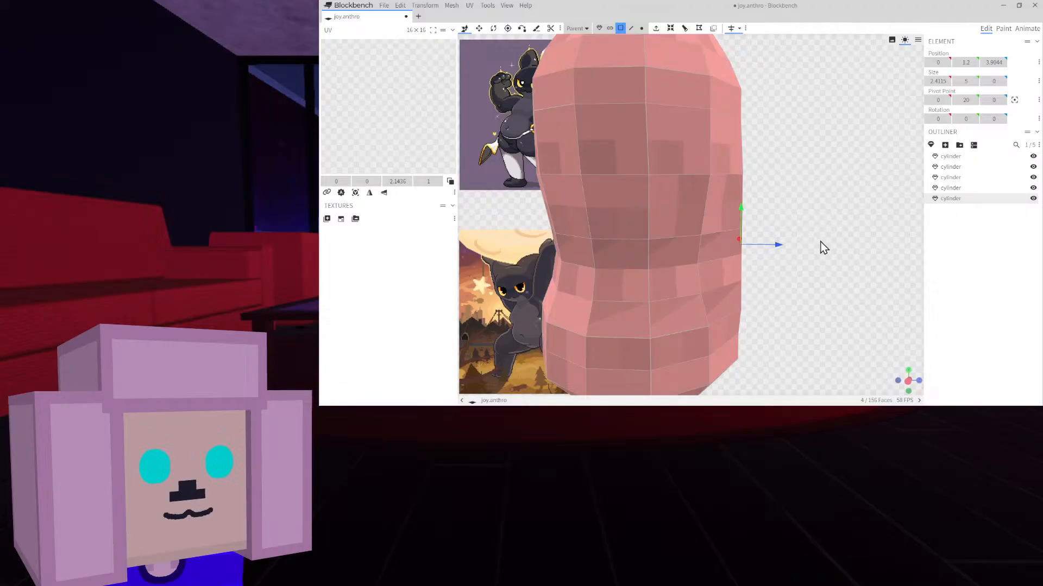
pyautogui.moveTo(822, 244); pyautogui.dragTo(700, 246)
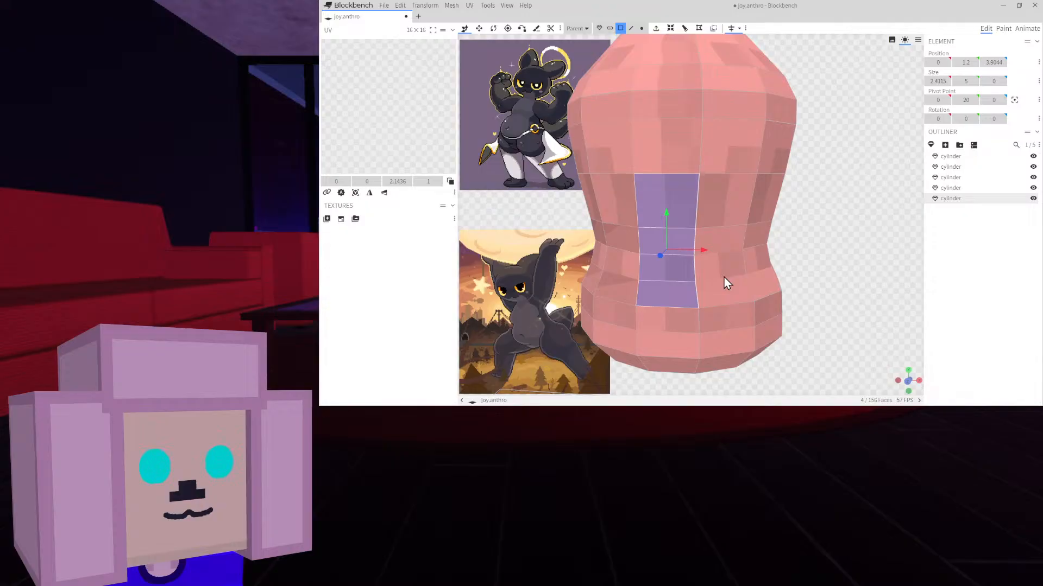
pyautogui.moveTo(726, 282); pyautogui.dragTo(936, 268)
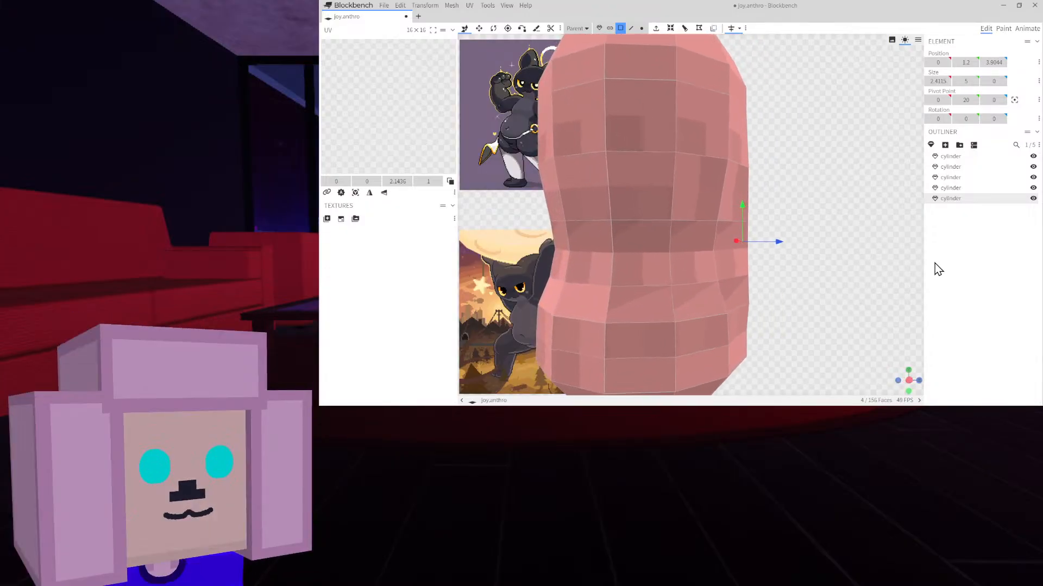
# Select the six waist vertices flanking the back's centre faces and flatten them to 0 depth along Z
pyautogui.click(642, 29)
pyautogui.click(910, 380)
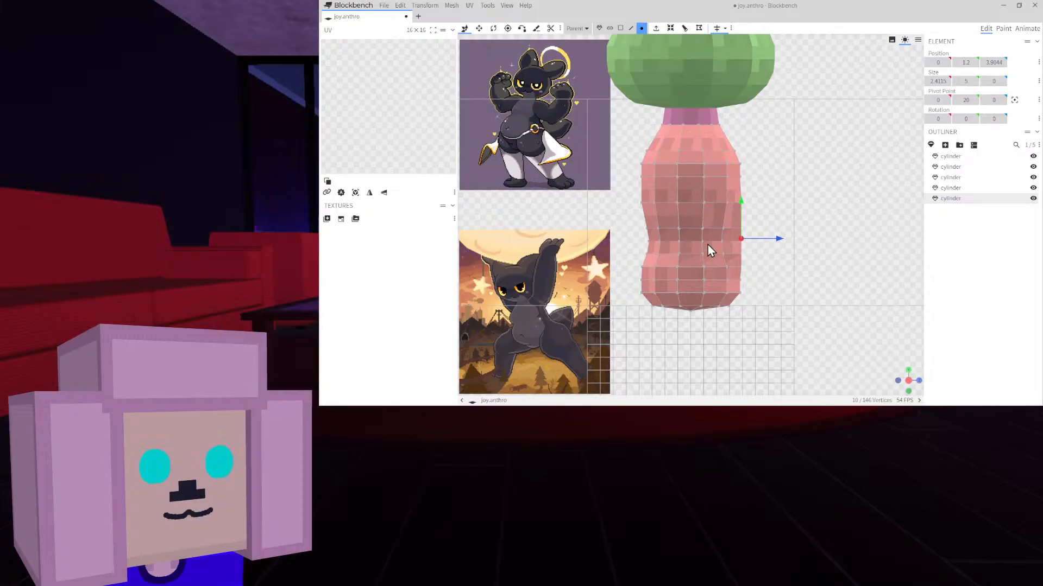
pyautogui.moveTo(725, 259); pyautogui.dragTo(712, 202)
pyautogui.moveTo(741, 242); pyautogui.dragTo(742, 241)
pyautogui.click(479, 30)
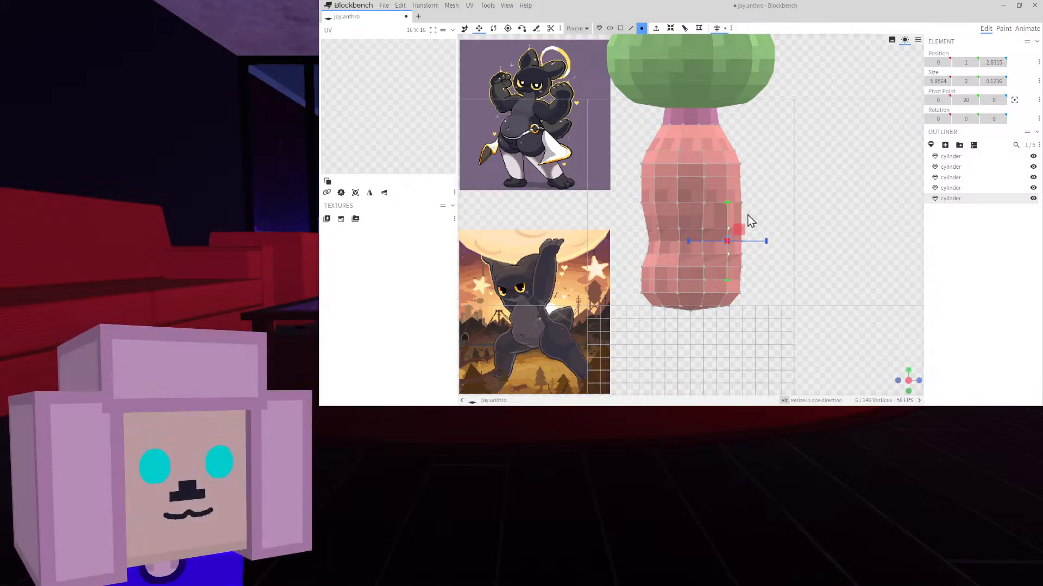
pyautogui.moveTo(767, 240); pyautogui.dragTo(668, 244)
# Select the whole torso mesh again and widen it along X to about 11.6
pyautogui.moveTo(913, 386); pyautogui.dragTo(875, 382)
pyautogui.moveTo(831, 289); pyautogui.dragTo(821, 280, button='right')
pyautogui.moveTo(825, 285); pyautogui.dragTo(771, 288)
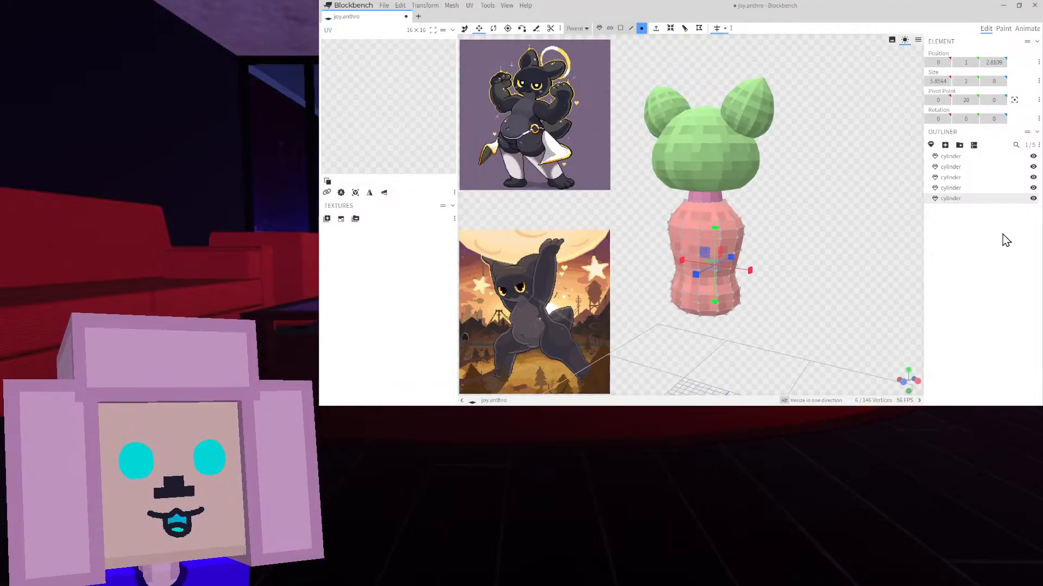
pyautogui.click(1002, 234)
pyautogui.moveTo(831, 220)
pyautogui.mouseDown()
pyautogui.moveTo(813, 229)
pyautogui.moveTo(826, 226)
pyautogui.mouseUp()
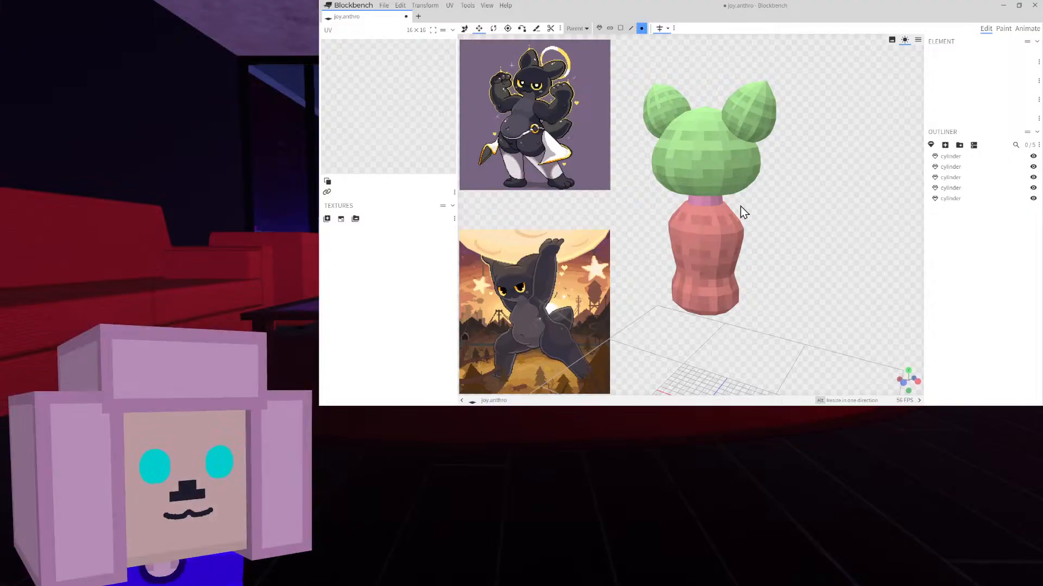
pyautogui.click(599, 28)
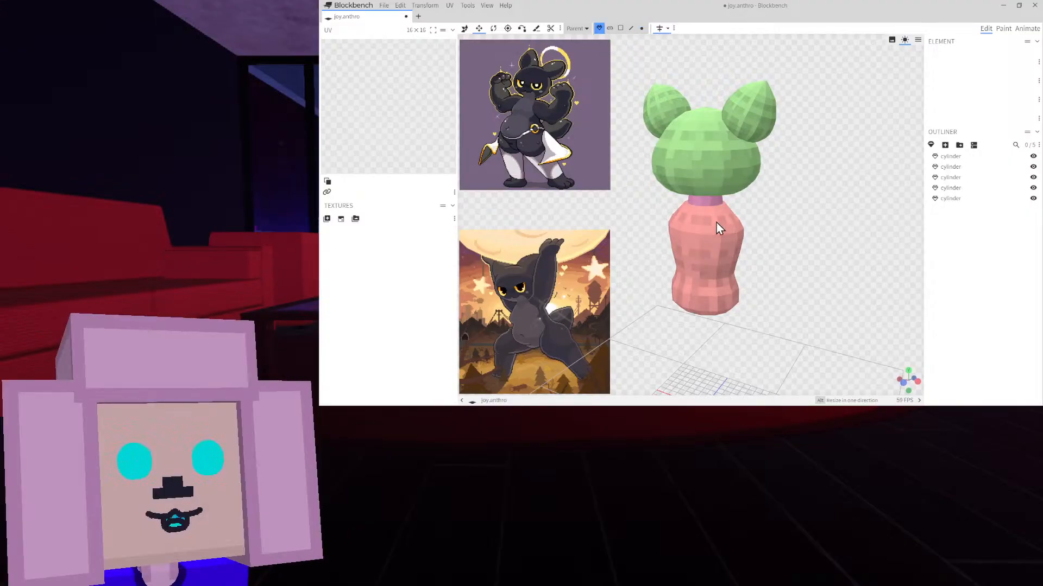
pyautogui.click(716, 224)
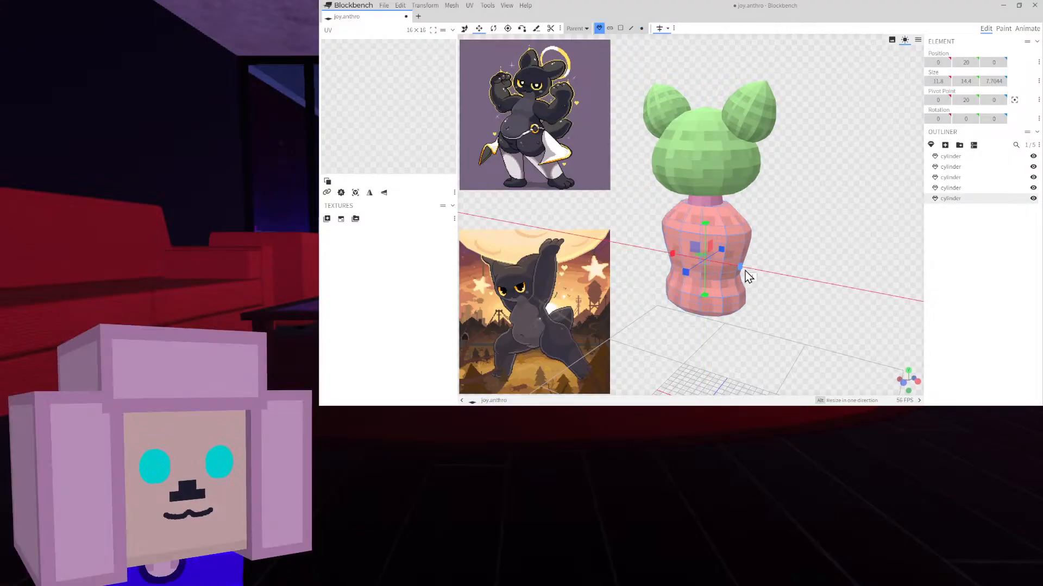
pyautogui.moveTo(744, 276); pyautogui.dragTo(796, 251)
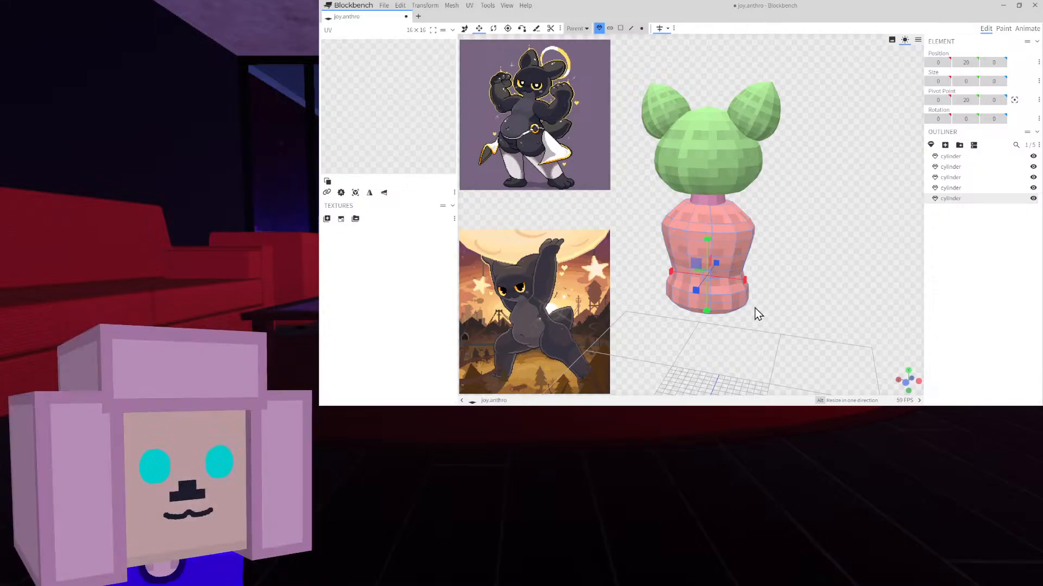
# Select the ring of vertices at the torso's neck opening and set its Z size to match its X size, 4.6612
pyautogui.moveTo(747, 299); pyautogui.dragTo(815, 277)
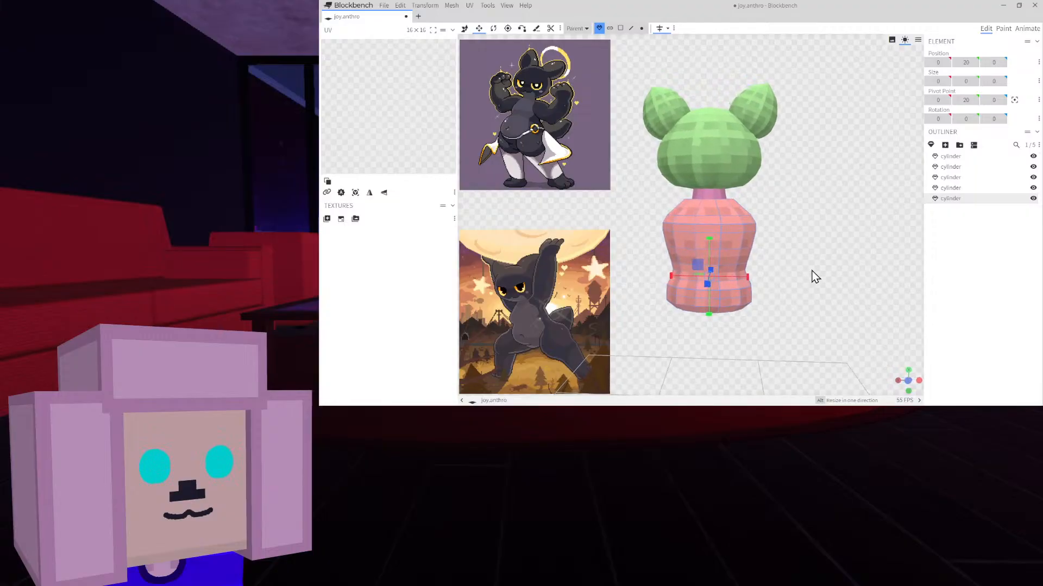
pyautogui.click(999, 271)
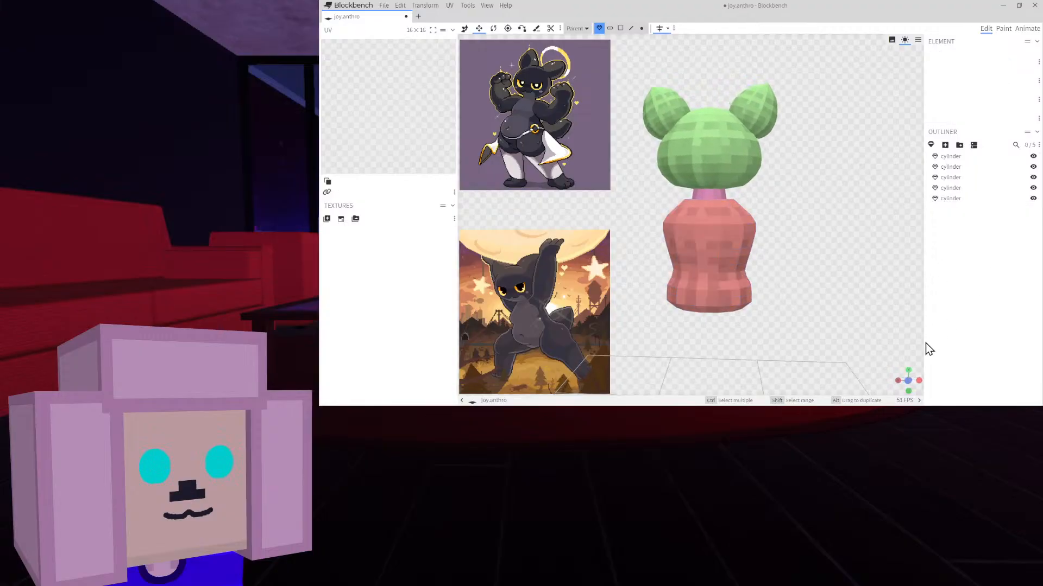
pyautogui.click(908, 381)
pyautogui.scroll(-4, 735, 291)
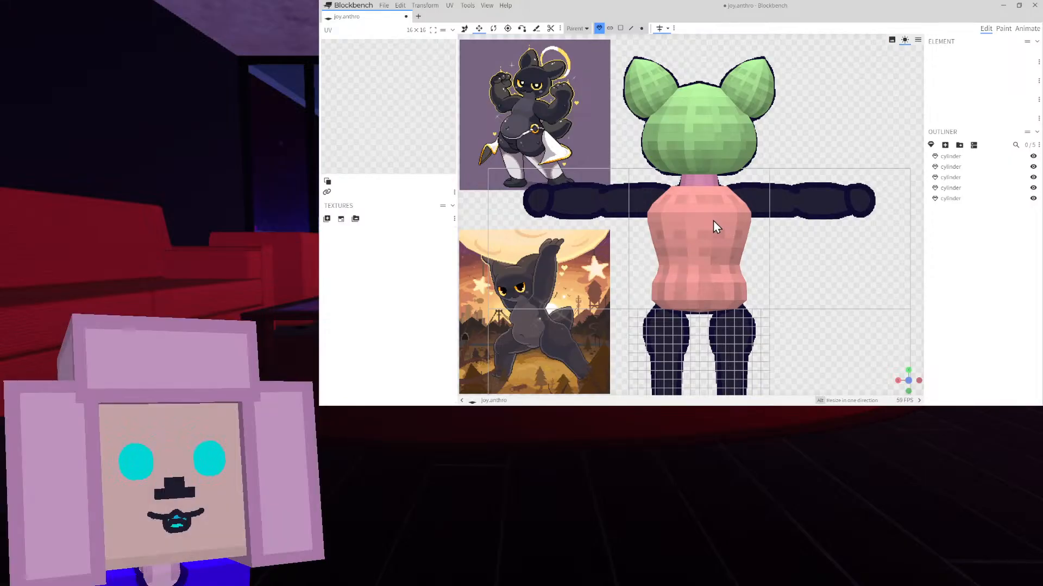
pyautogui.scroll(3, 760, 230)
pyautogui.scroll(3, 760, 231)
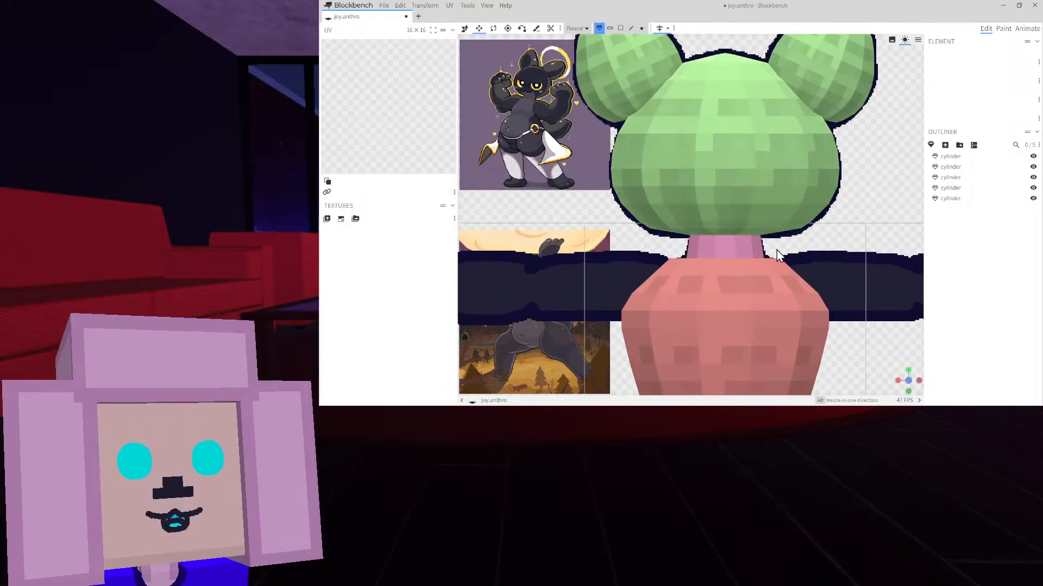
pyautogui.click(719, 217)
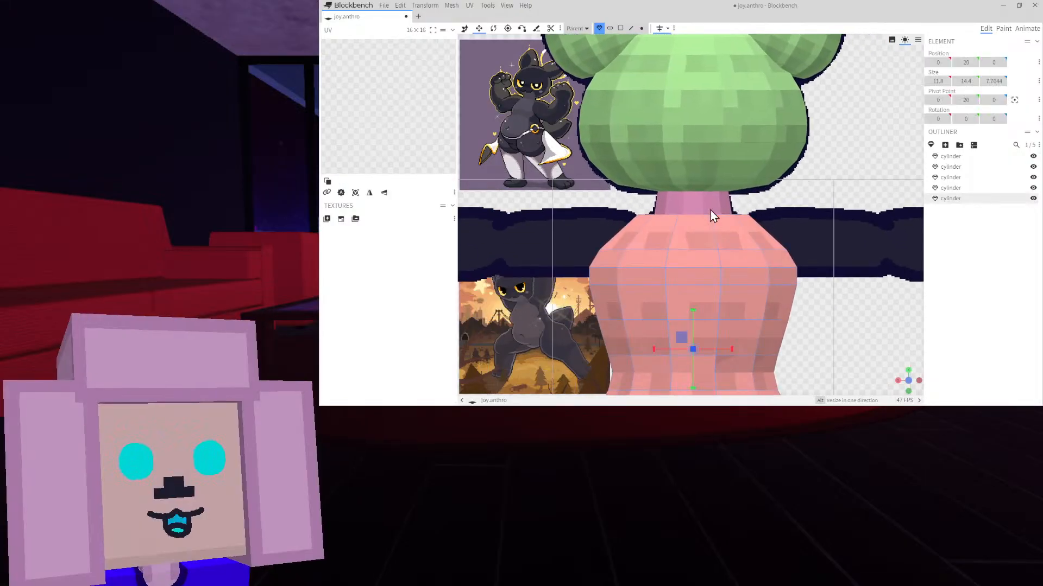
pyautogui.click(642, 27)
pyautogui.moveTo(760, 213); pyautogui.dragTo(676, 213)
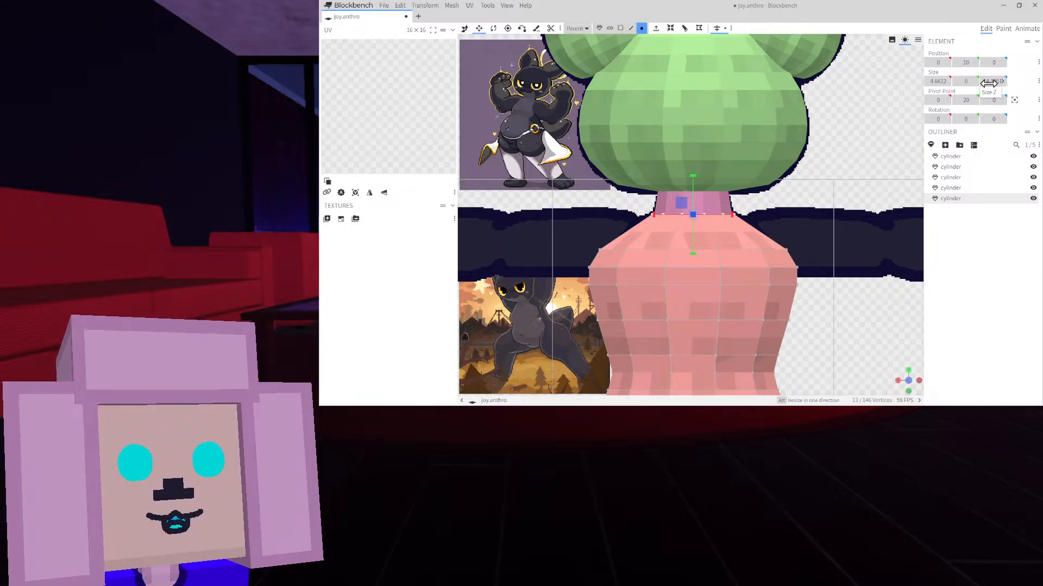
pyautogui.click(935, 82)
pyautogui.hotkey('ctrl', 'c')
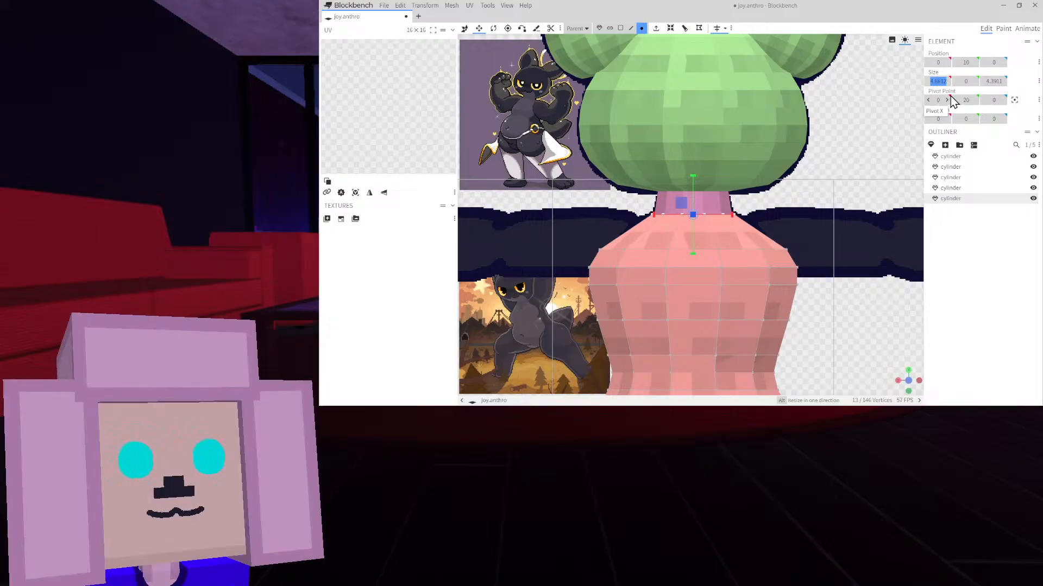
pyautogui.click(993, 82)
pyautogui.hotkey('ctrl', 'v')
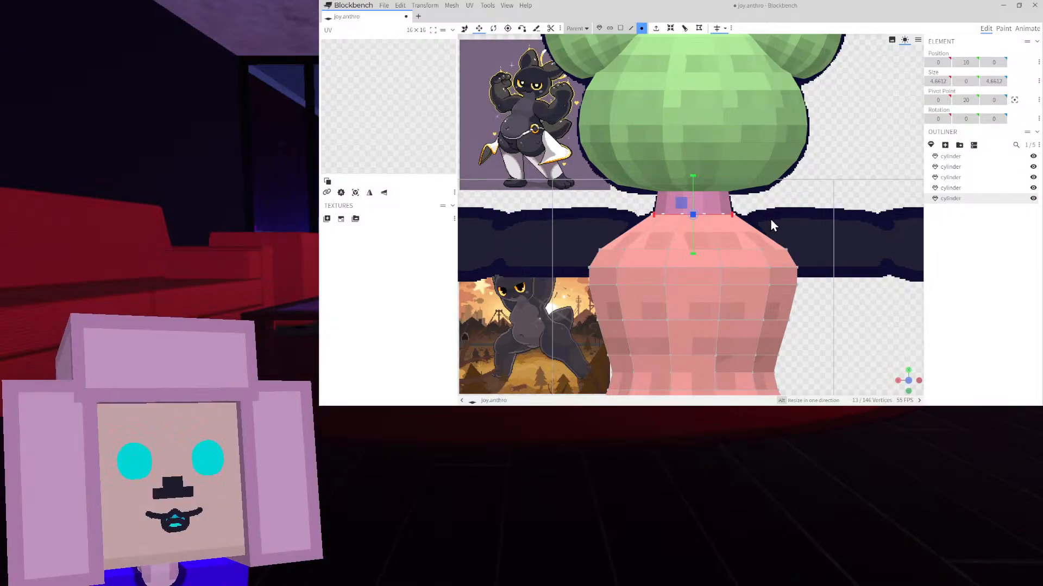
# Add a horizontal loop cut in direction 1 through the faces between neck and shoulders, and widen the new ring along X to about 7.8
pyautogui.scroll(3, 769, 209)
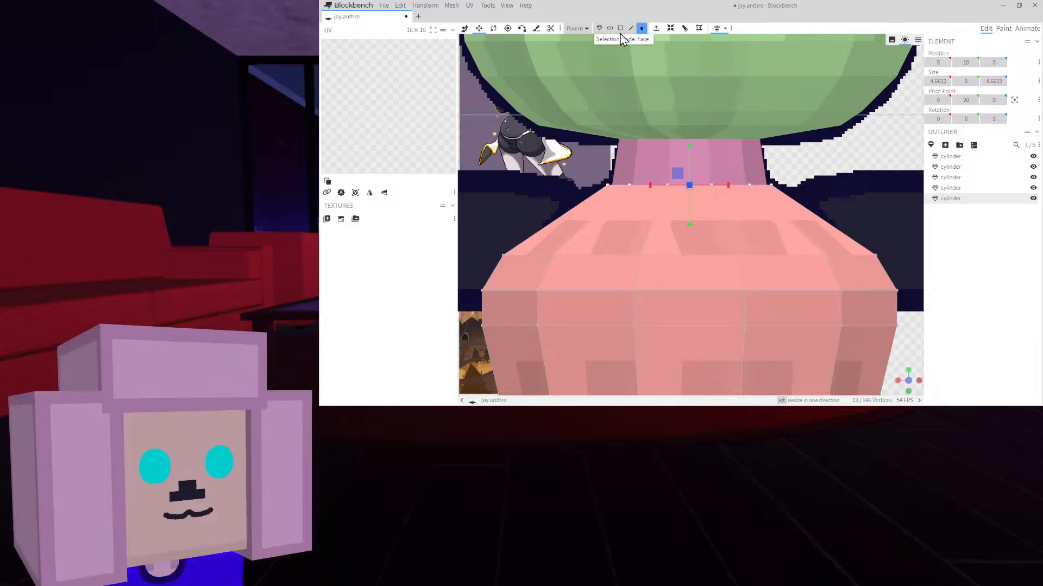
pyautogui.click(620, 27)
pyautogui.click(708, 226)
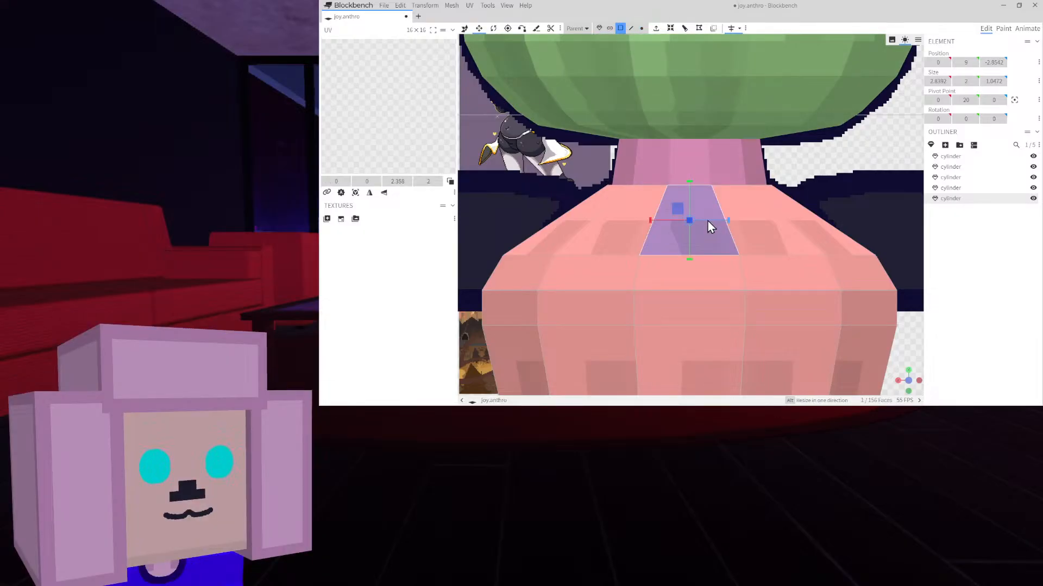
pyautogui.click(683, 32)
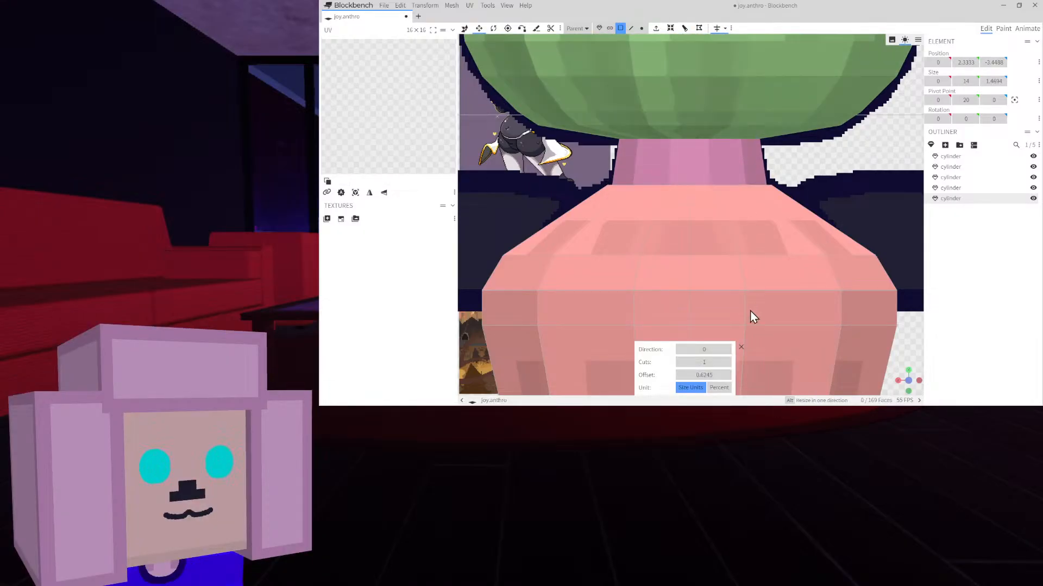
pyautogui.click(727, 349)
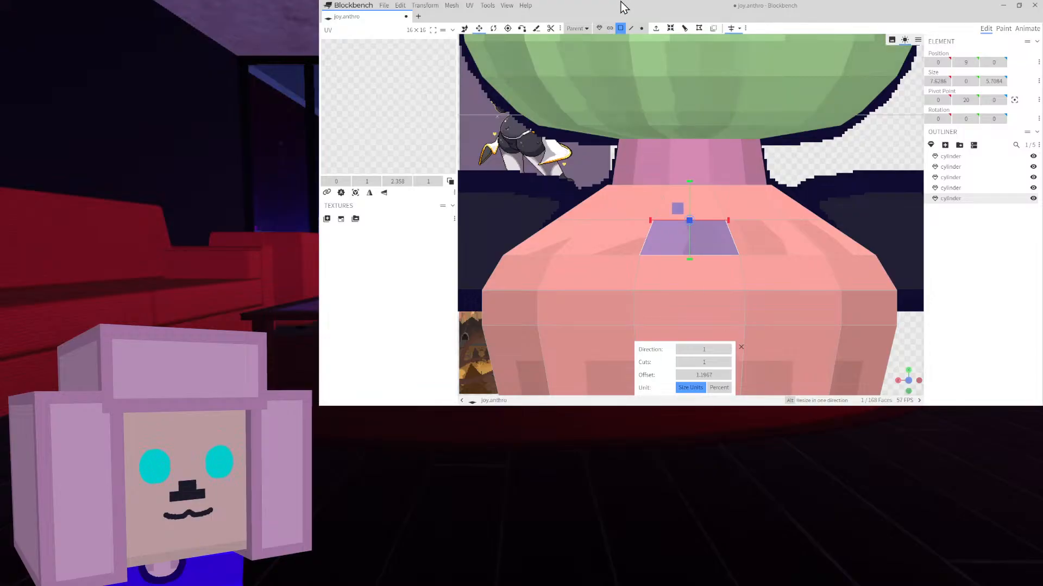
pyautogui.click(642, 29)
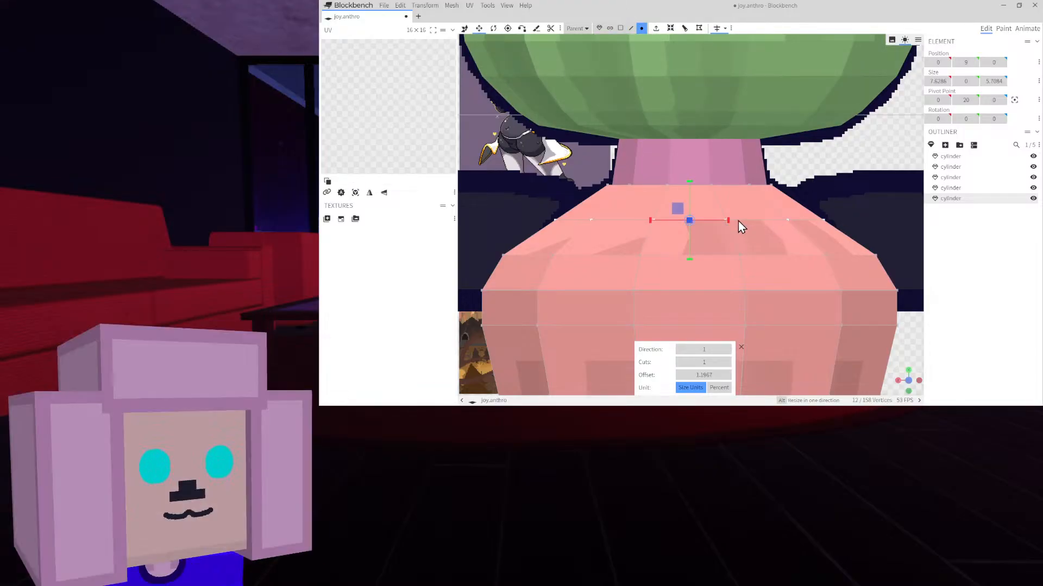
pyautogui.moveTo(732, 219); pyautogui.dragTo(738, 220)
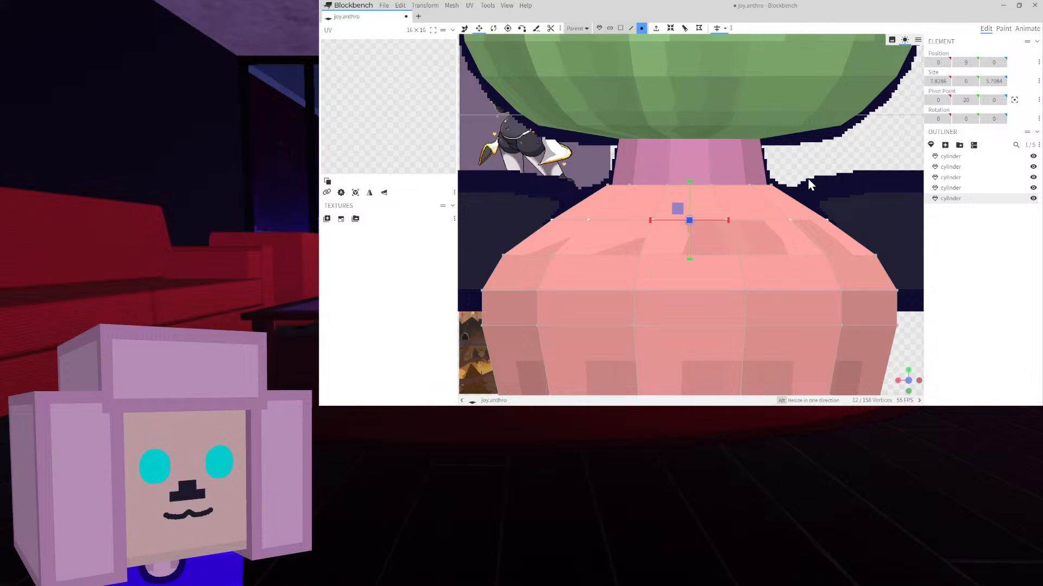
# Examine the torso's shoulders and overall outline from the front against the T-pose sprite and the reference artwork
pyautogui.scroll(-10, 793, 180)
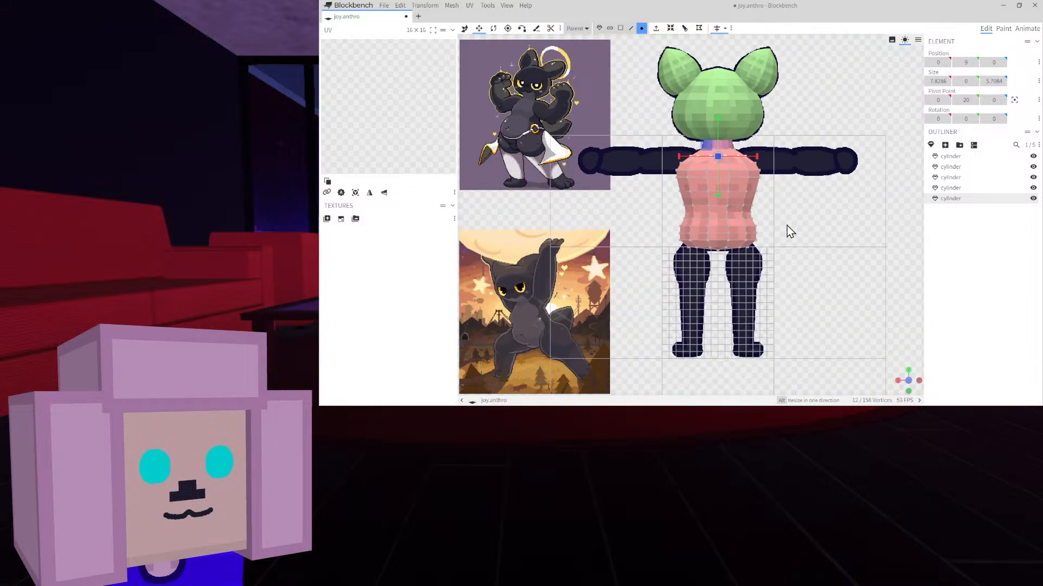
pyautogui.scroll(-2, 782, 228)
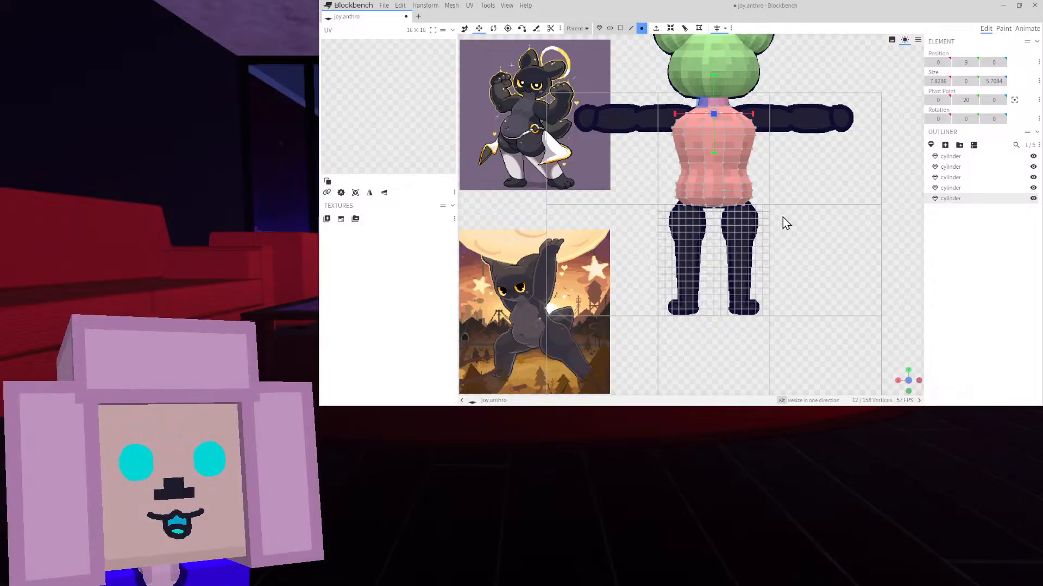
pyautogui.moveTo(783, 217); pyautogui.dragTo(785, 229, button='right')
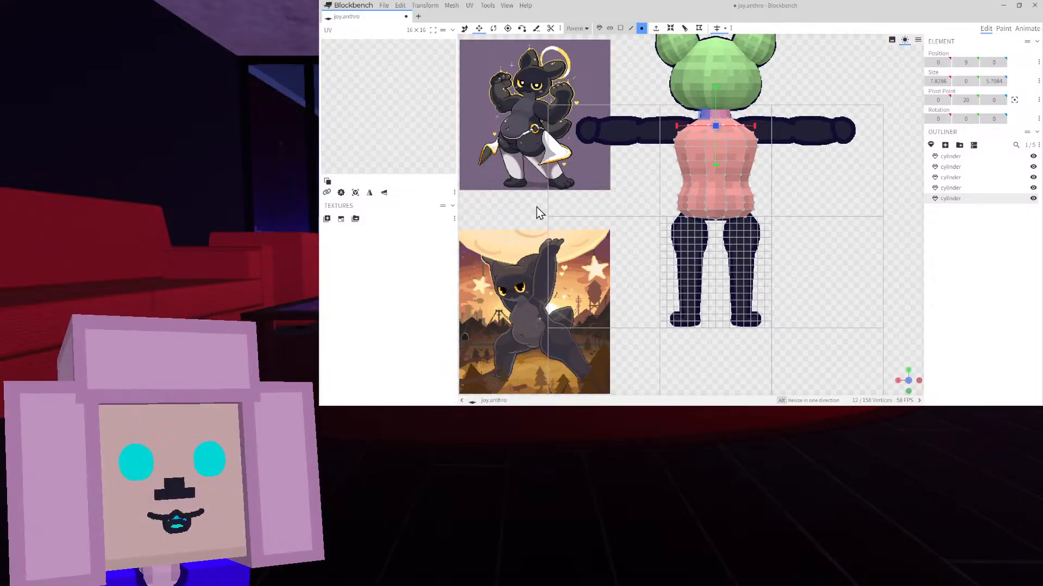
pyautogui.scroll(8, 807, 221)
pyautogui.scroll(4, 812, 212)
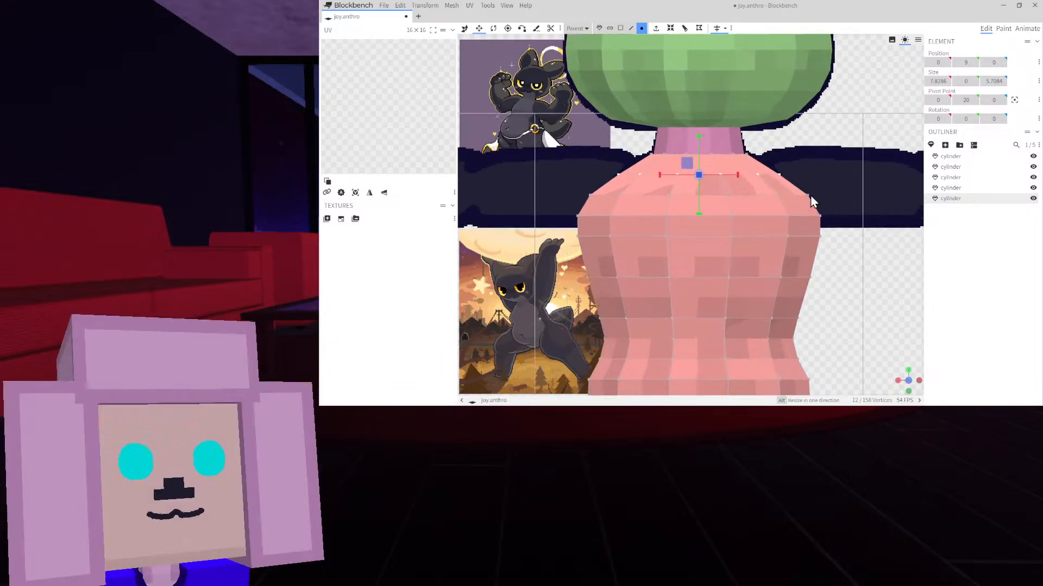
pyautogui.moveTo(813, 199); pyautogui.dragTo(838, 162, button='right')
pyautogui.moveTo(539, 219); pyautogui.dragTo(531, 316, button='right')
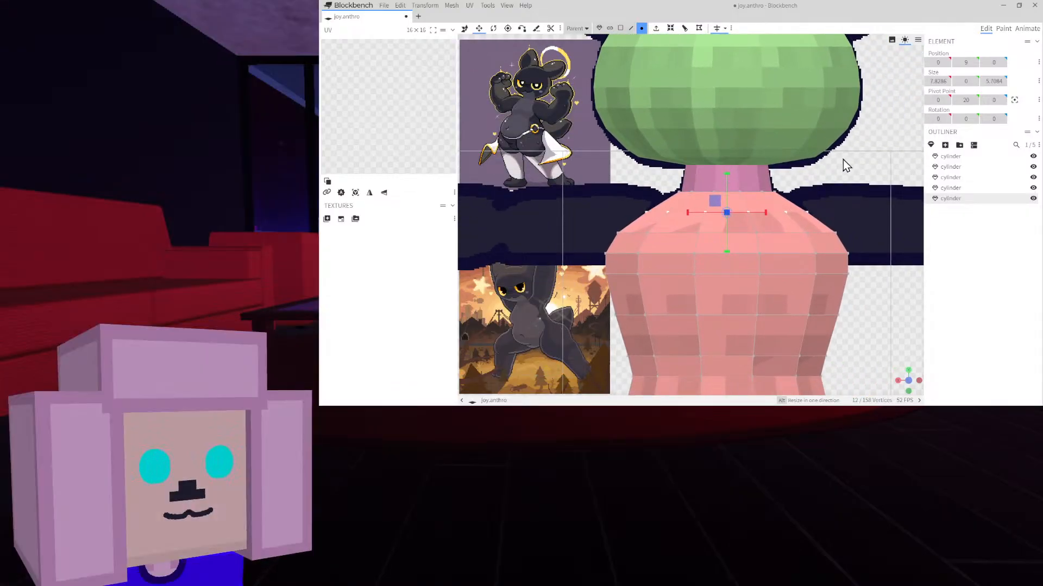
pyautogui.moveTo(842, 159); pyautogui.dragTo(821, 184, button='right')
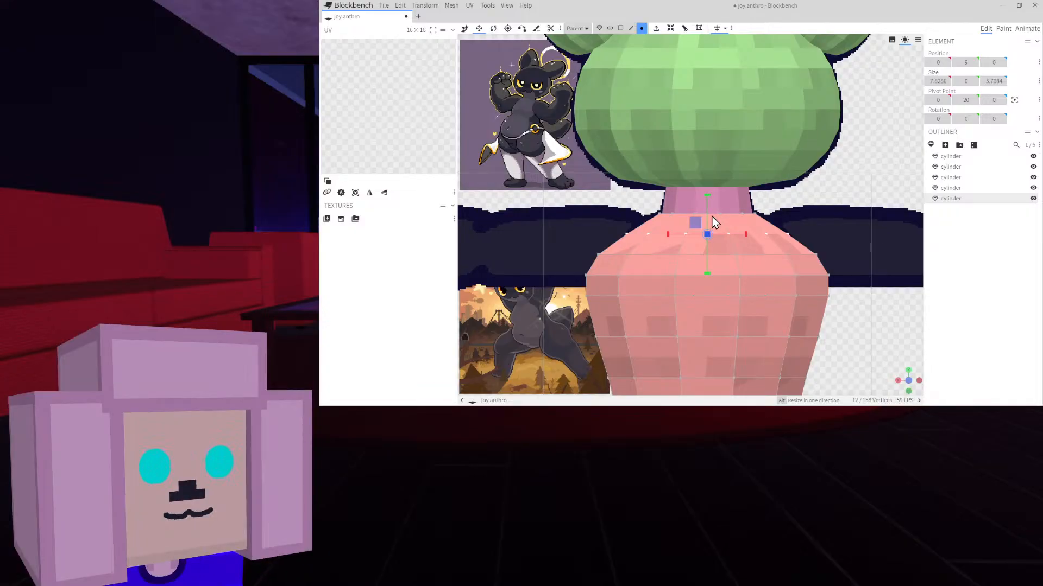
pyautogui.scroll(-5, 722, 222)
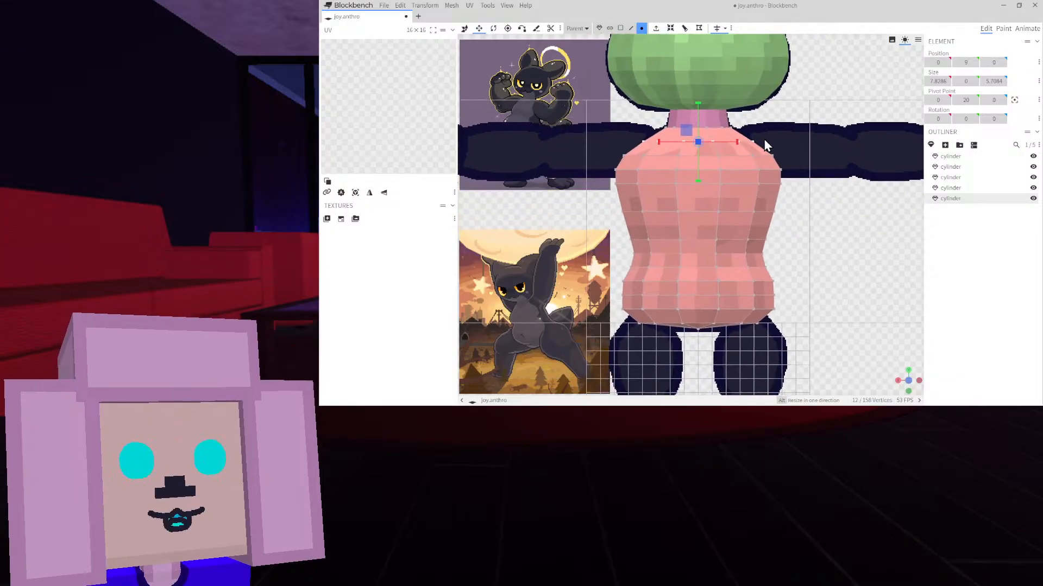
pyautogui.click(965, 256)
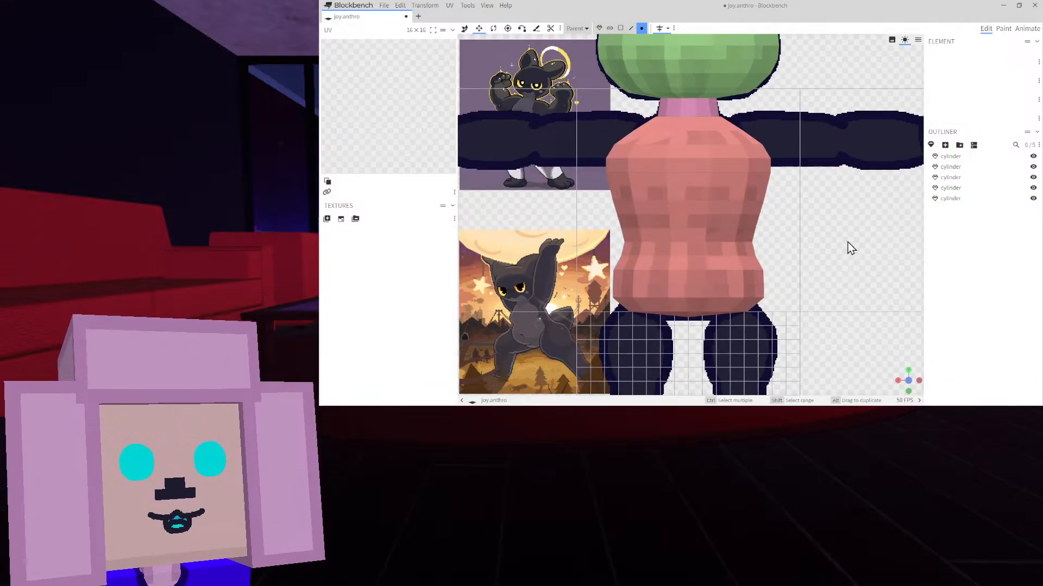
pyautogui.click(598, 28)
pyautogui.moveTo(597, 132); pyautogui.dragTo(703, 210, button='right')
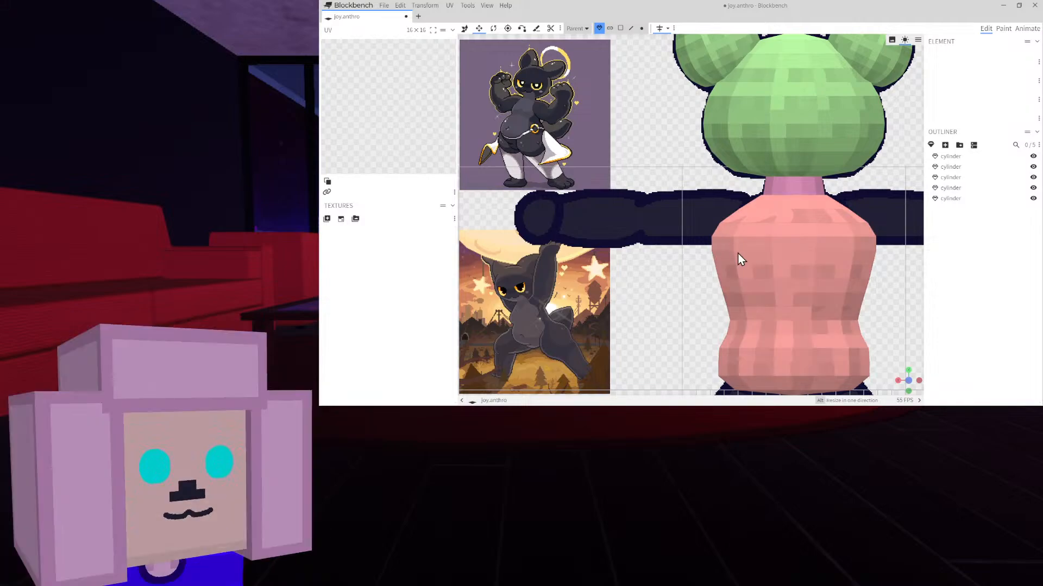
pyautogui.moveTo(683, 226); pyautogui.dragTo(666, 188, button='right')
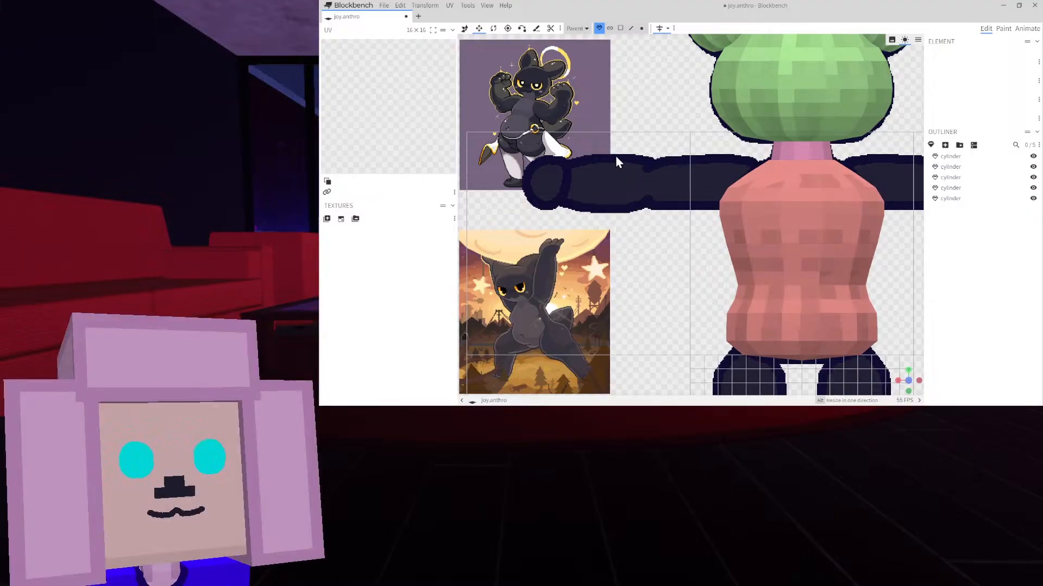
pyautogui.moveTo(676, 210); pyautogui.dragTo(595, 174, button='right')
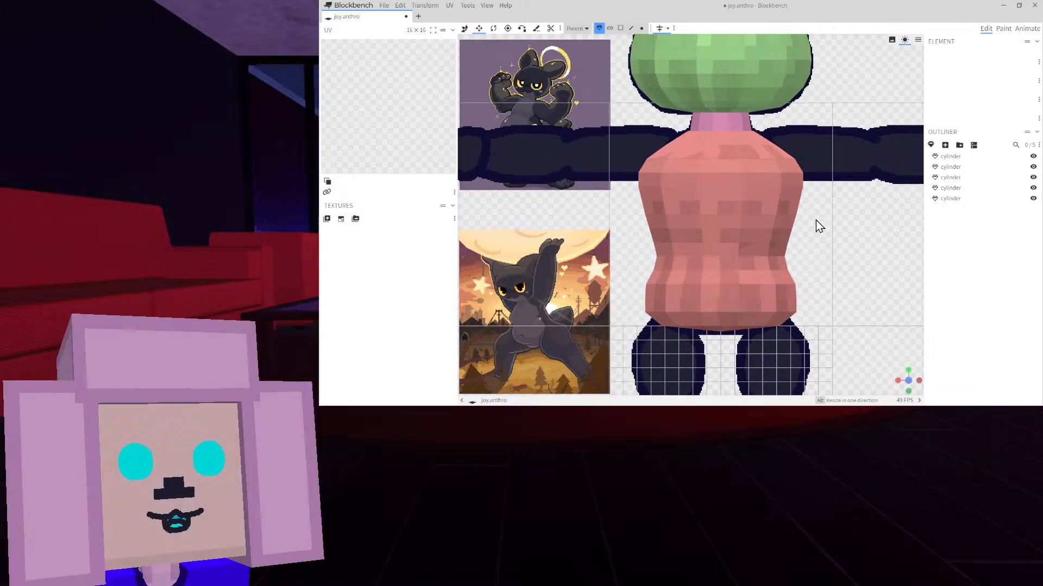
# Add a 12-sided cylinder mesh with a diameter of 4 and a height of 5
pyautogui.click(931, 144)
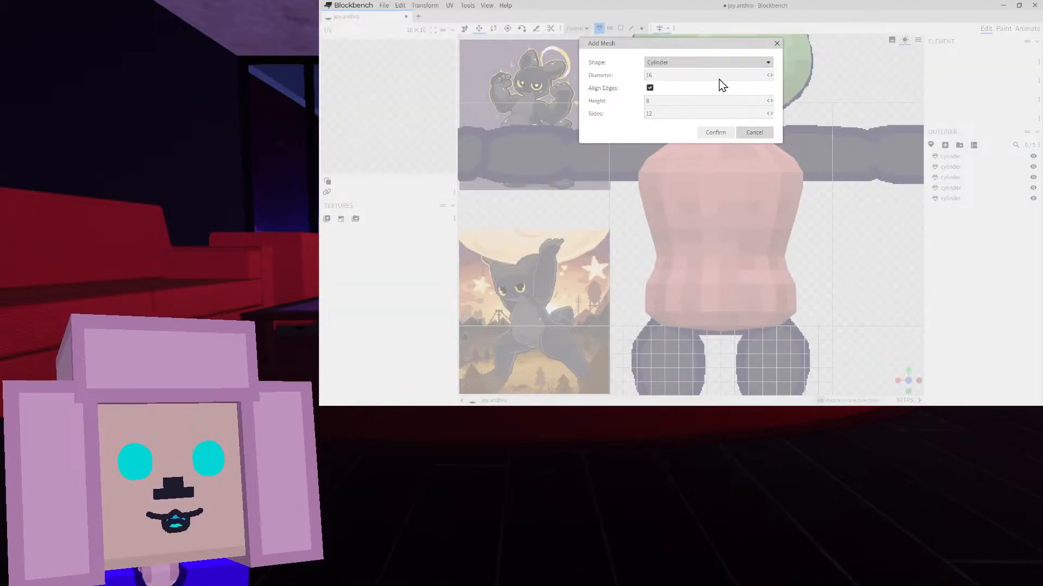
pyautogui.click(722, 132)
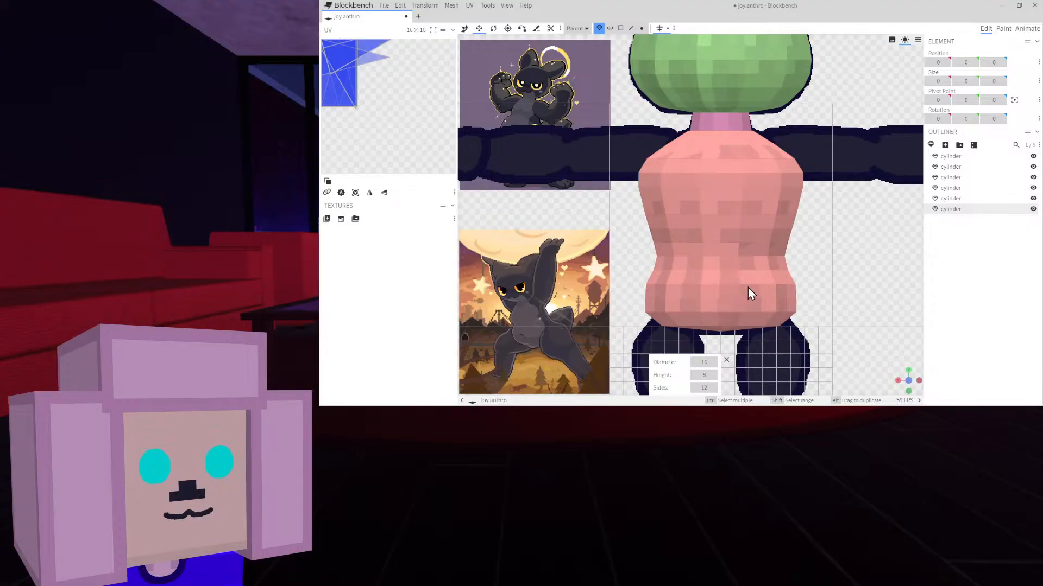
pyautogui.scroll(-4, 748, 287)
pyautogui.moveTo(803, 258); pyautogui.dragTo(782, 163, button='right')
pyautogui.moveTo(774, 320); pyautogui.dragTo(759, 239, button='right')
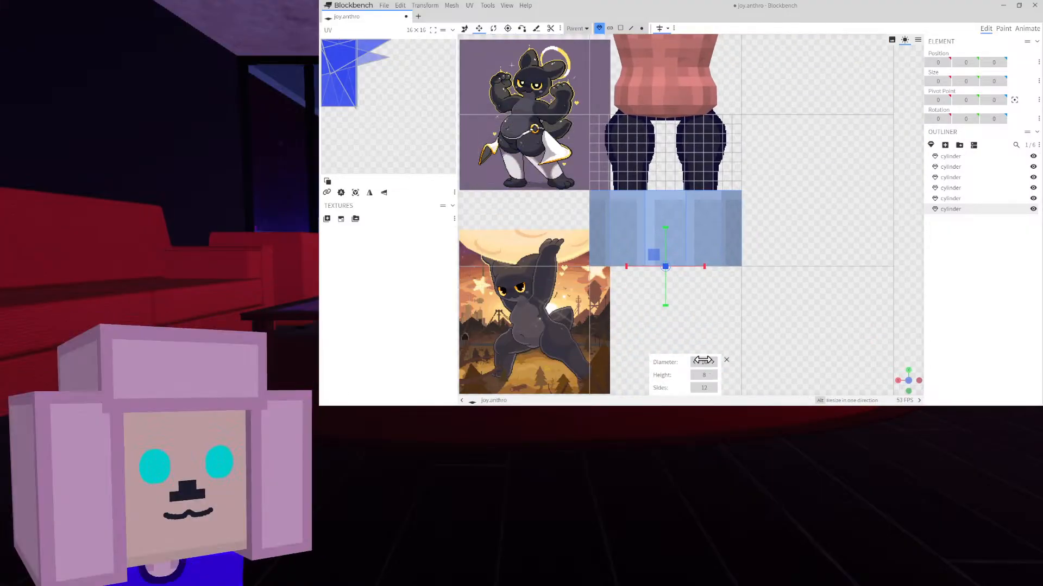
pyautogui.moveTo(703, 360); pyautogui.dragTo(676, 361)
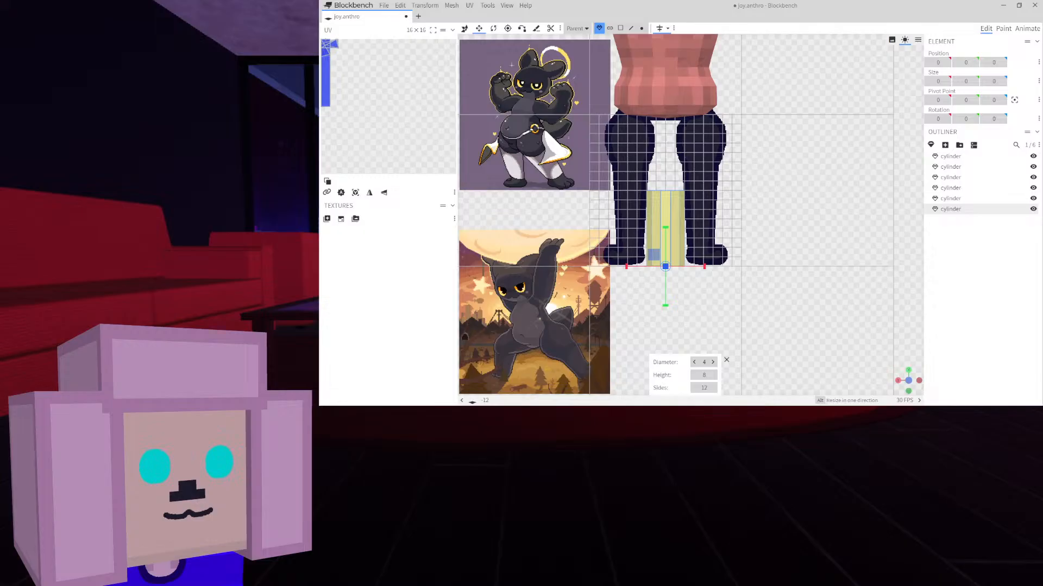
pyautogui.click(693, 362)
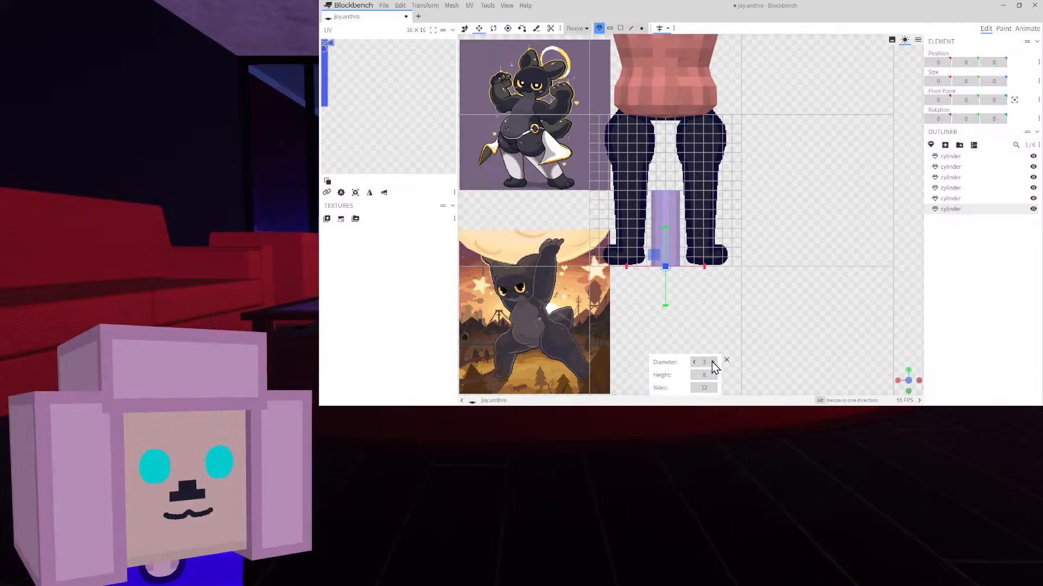
pyautogui.click(713, 362)
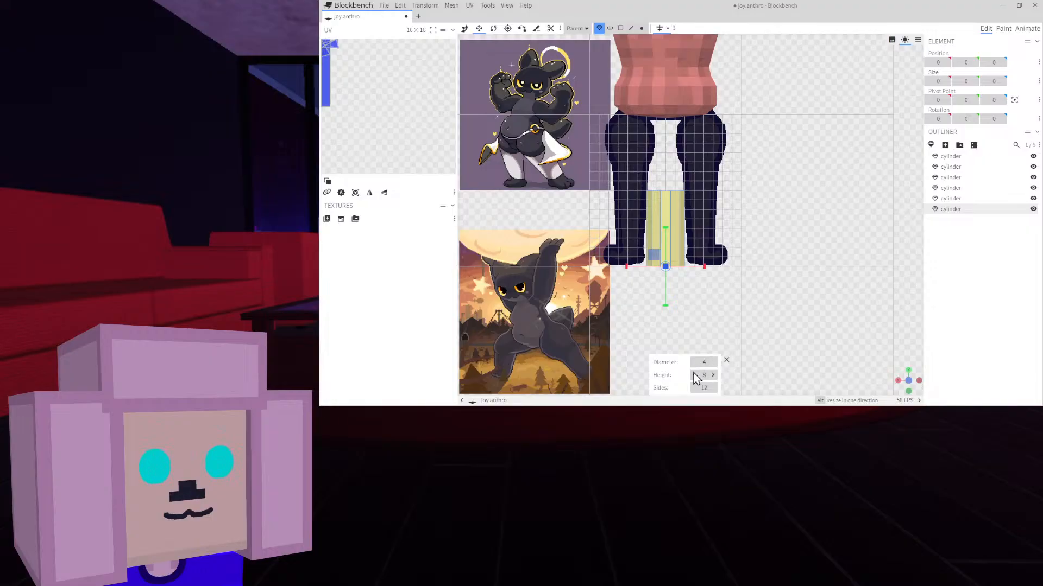
pyautogui.click(694, 375)
pyautogui.click(694, 375)
pyautogui.click(694, 376)
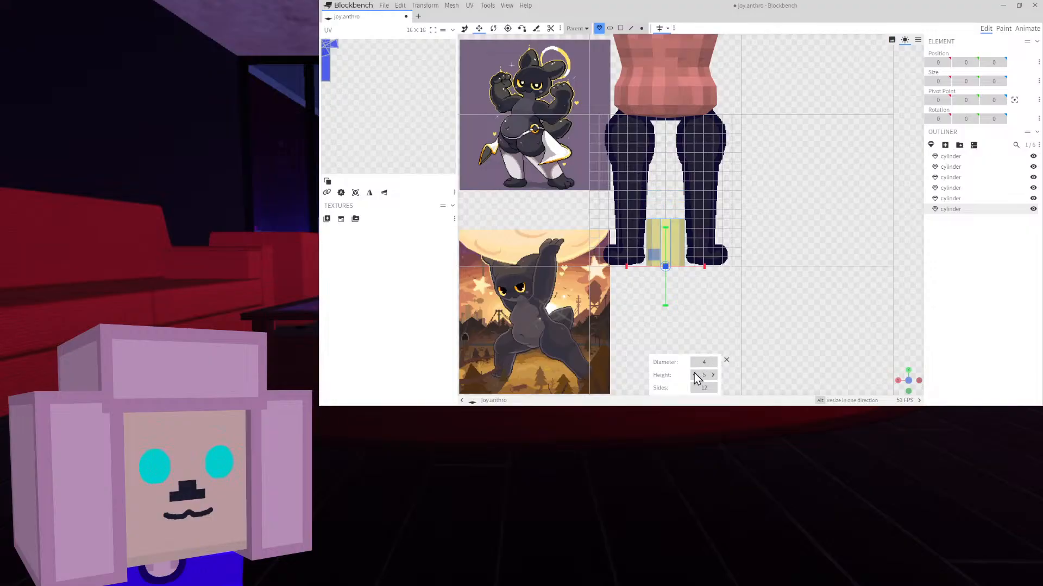
# Rotate the new cylinder -90 degrees about Z and move it to X 5, Y 28 beside the torso's shoulder
pyautogui.click(494, 29)
pyautogui.moveTo(675, 240); pyautogui.dragTo(587, 239)
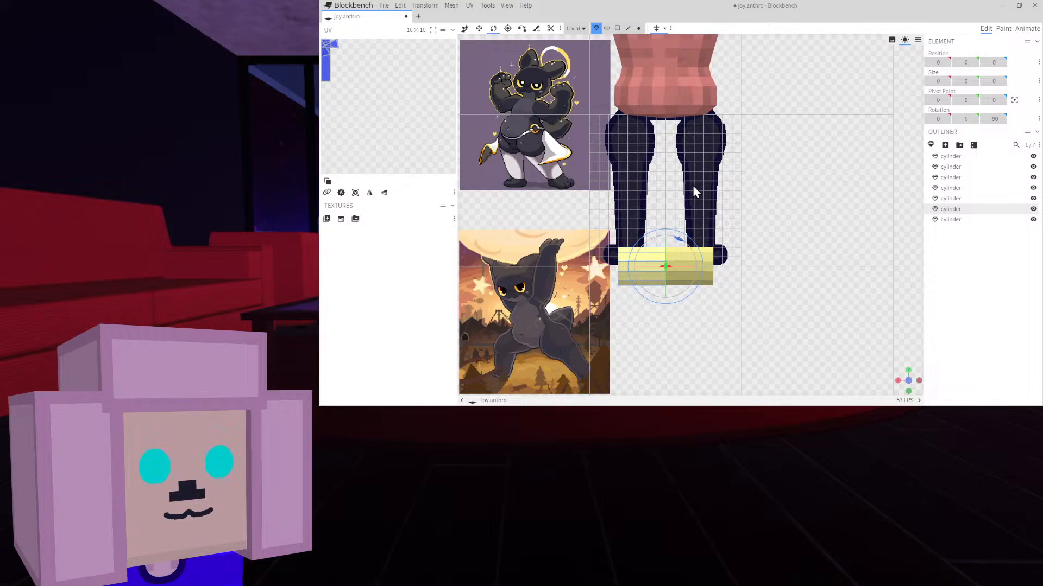
pyautogui.moveTo(692, 185); pyautogui.dragTo(744, 230, button='right')
pyautogui.click(466, 28)
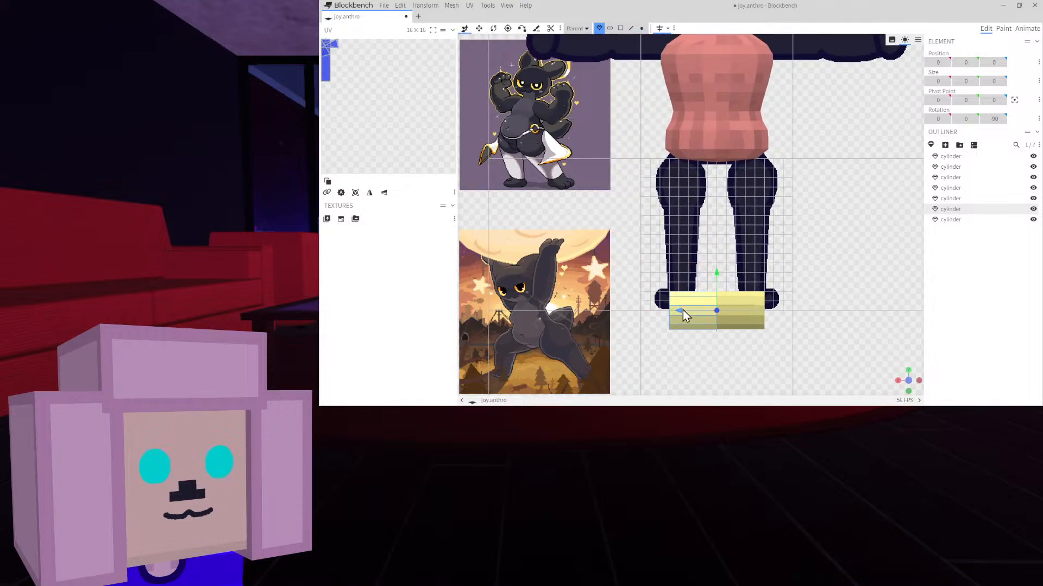
pyautogui.moveTo(682, 310); pyautogui.dragTo(642, 308)
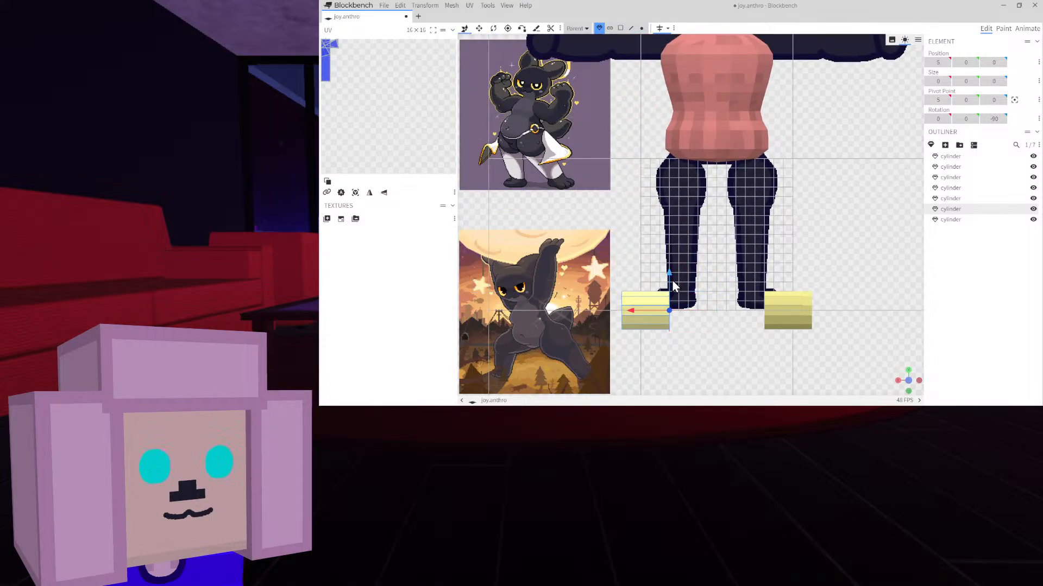
pyautogui.moveTo(669, 273); pyautogui.dragTo(634, 23)
pyautogui.moveTo(645, 163); pyautogui.dragTo(662, 265, button='right')
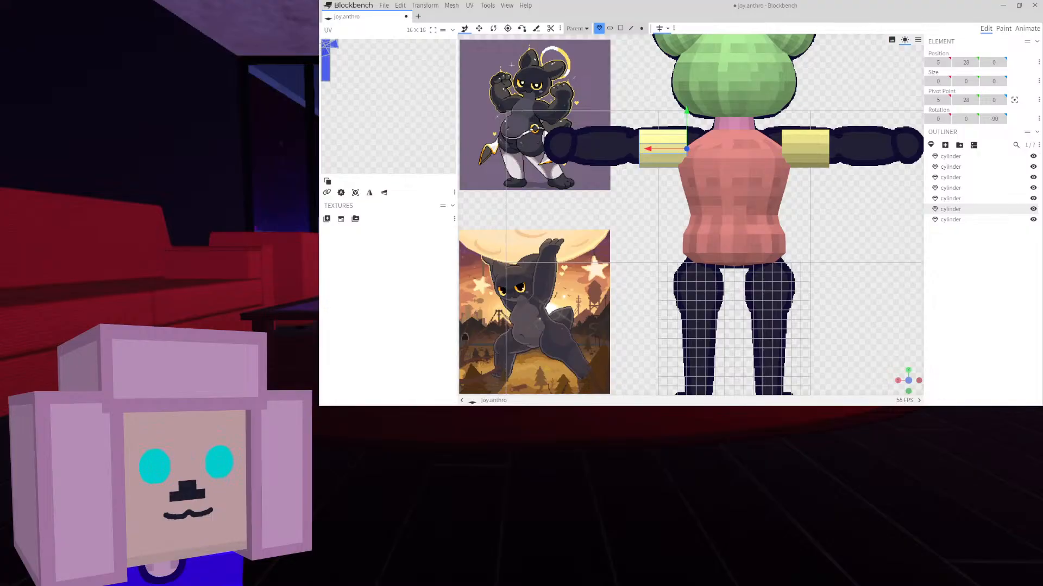
# Select the arm cylinder and raise it to Y 28.4 to line up with the reference arm
pyautogui.moveTo(969, 210); pyautogui.dragTo(970, 268)
pyautogui.rightClick(971, 268)
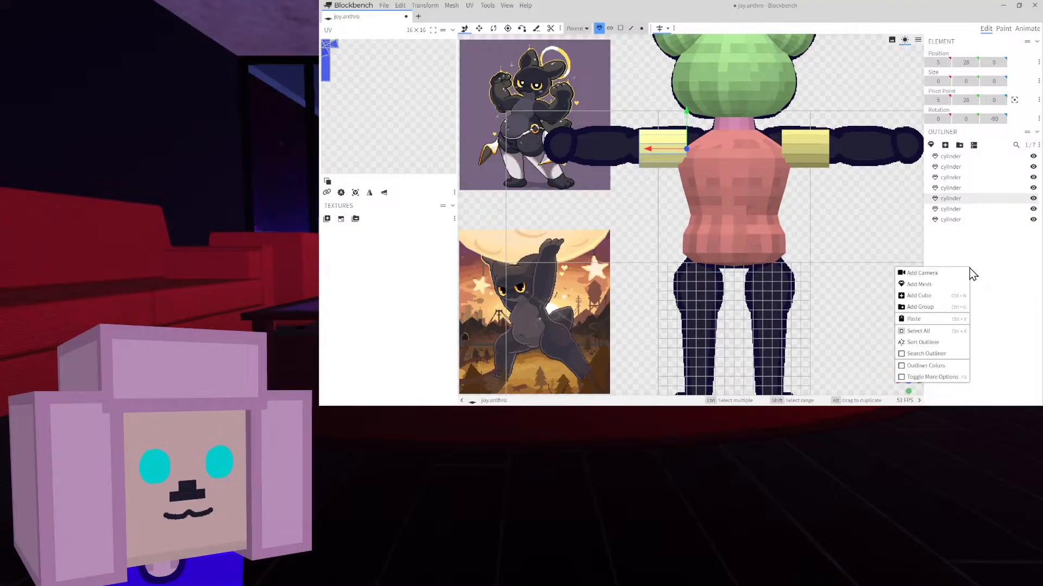
pyautogui.click(1002, 248)
pyautogui.click(680, 193)
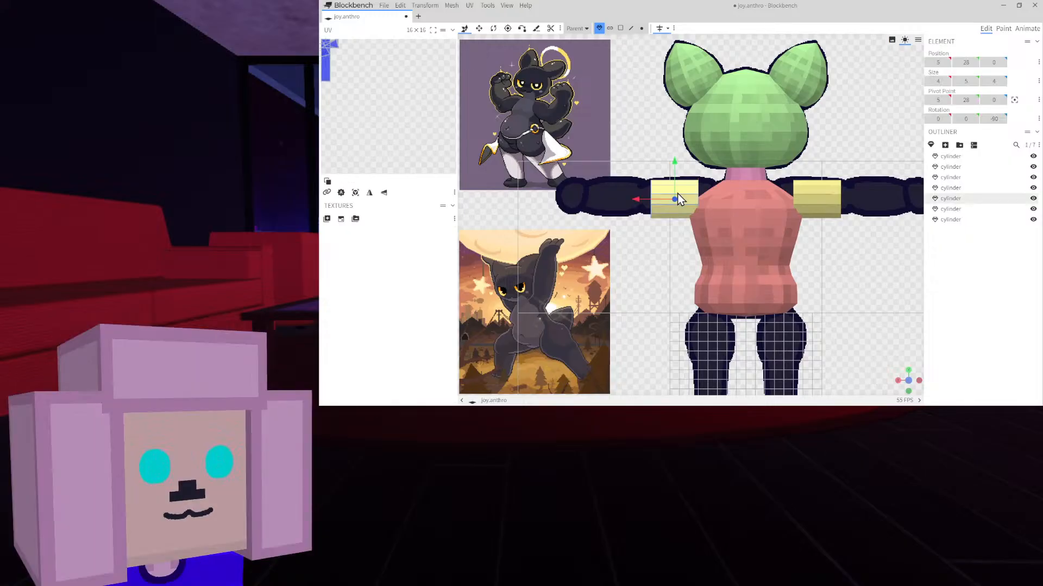
pyautogui.scroll(5, 679, 193)
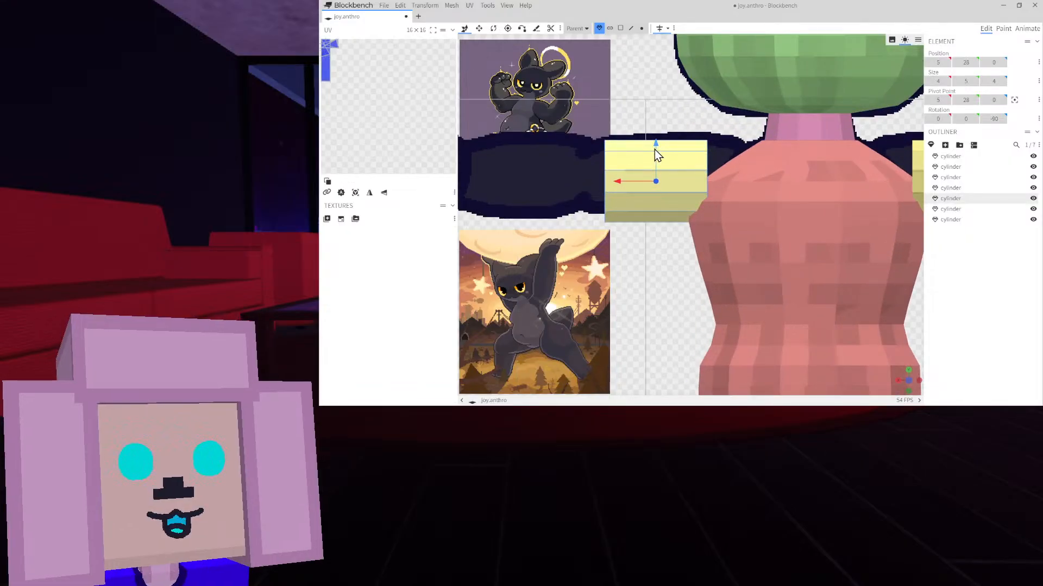
pyautogui.moveTo(656, 148); pyautogui.dragTo(655, 145)
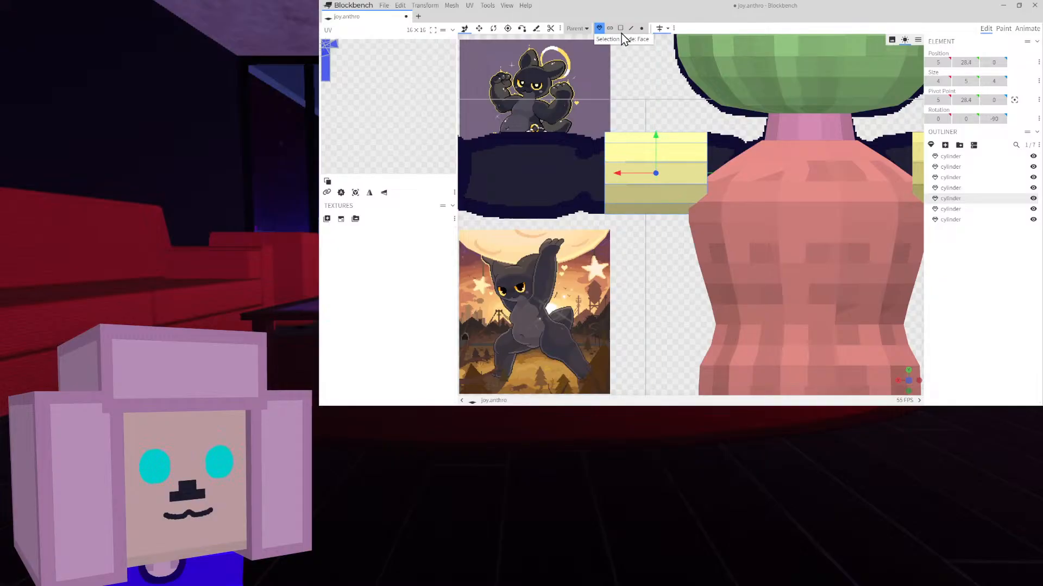
# Select the faces capping the arm cylinder's outer end and extrude them outwards by 1
pyautogui.click(641, 29)
pyautogui.moveTo(596, 94); pyautogui.dragTo(624, 96, button='right')
pyautogui.moveTo(623, 96); pyautogui.dragTo(657, 261)
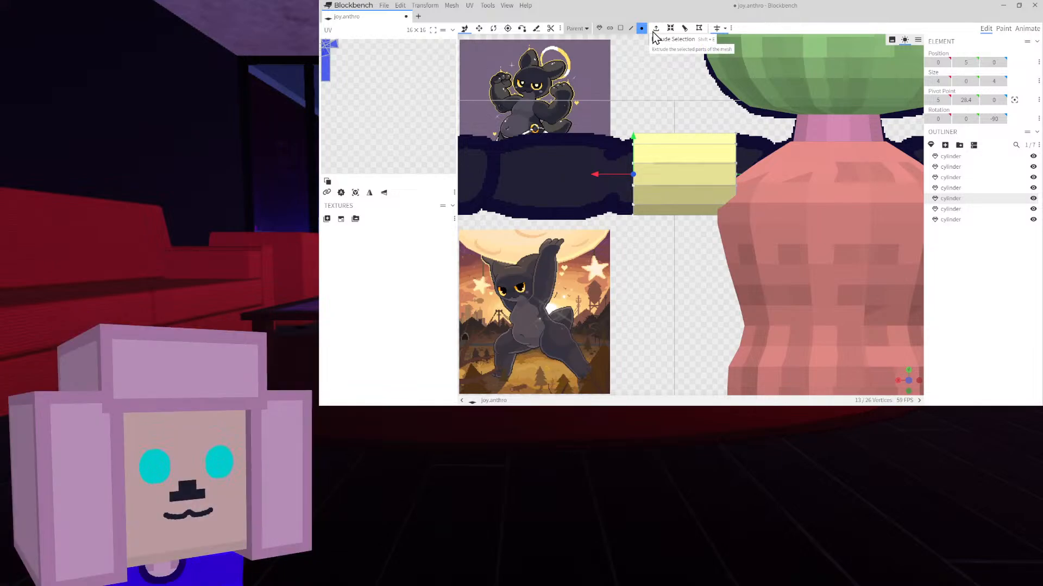
pyautogui.click(620, 27)
pyautogui.click(655, 28)
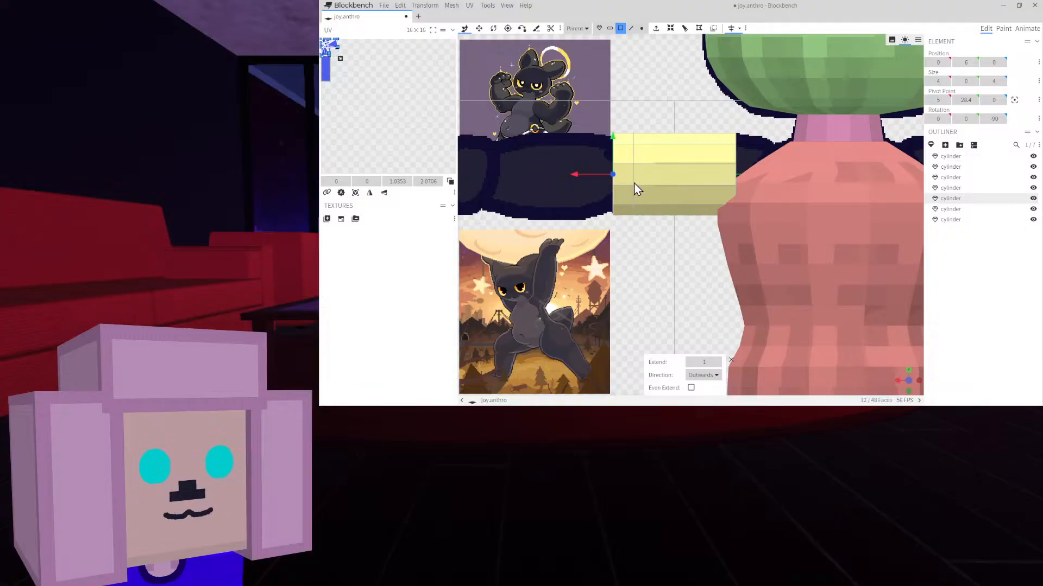
pyautogui.moveTo(585, 121); pyautogui.dragTo(628, 114, button='right')
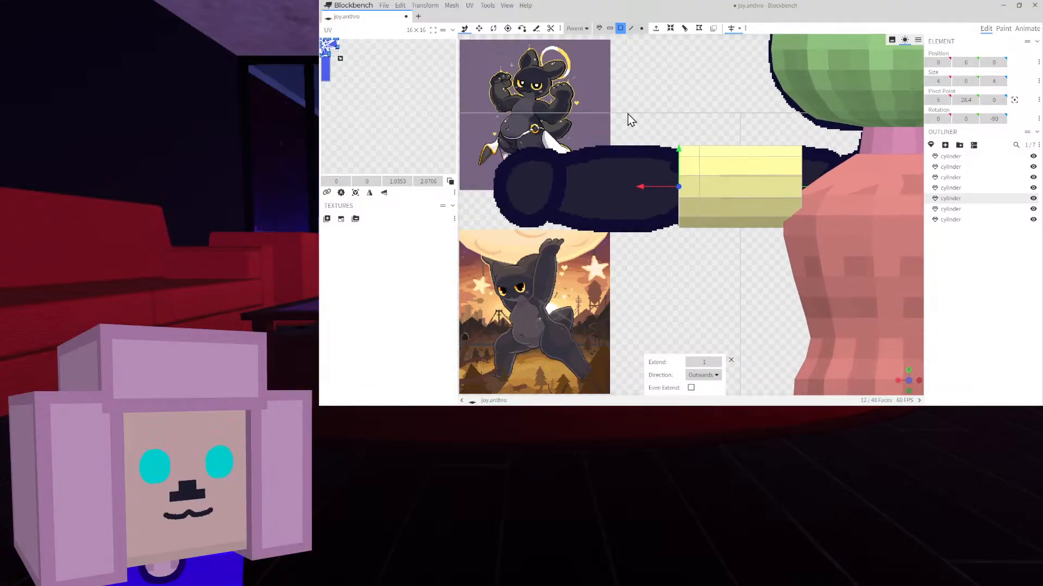
# Taper the arm's extruded outer end by setting its X and Z sizes to 3.6
pyautogui.click(478, 29)
pyautogui.moveTo(678, 148); pyautogui.dragTo(679, 159)
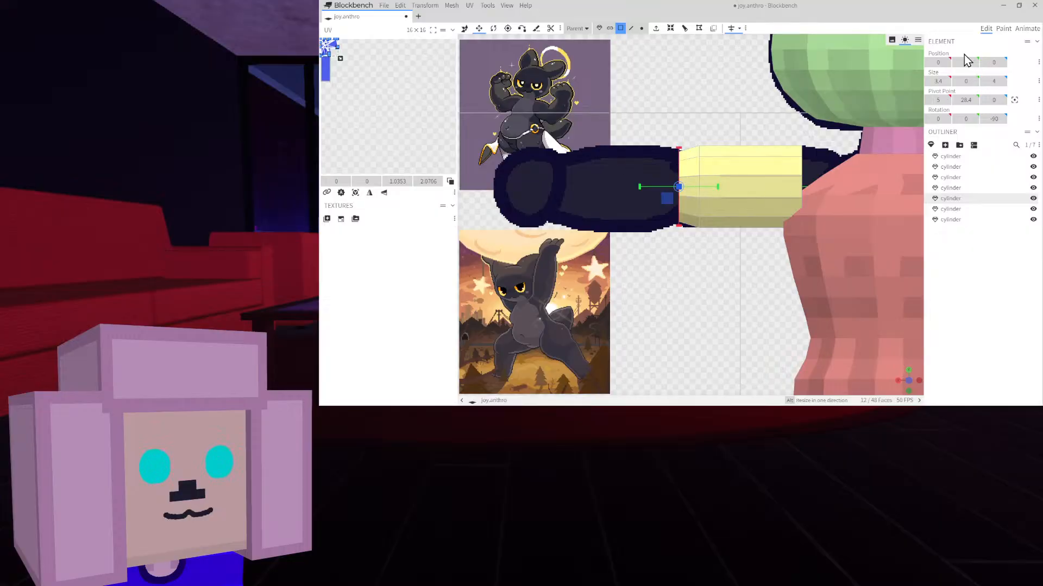
pyautogui.click(989, 81)
pyautogui.write('3')
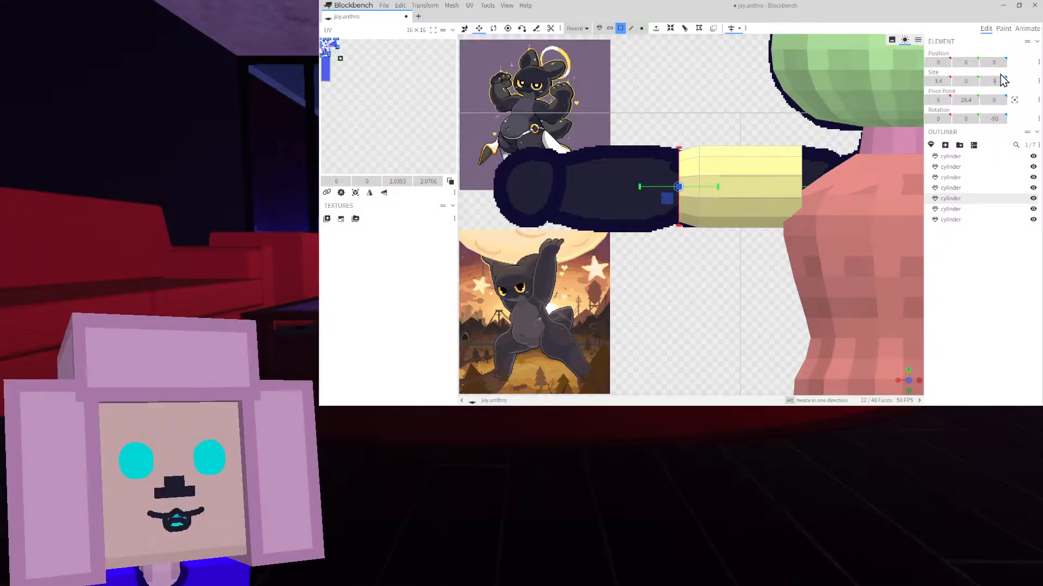
pyautogui.write('.4')
pyautogui.press('Return')
pyautogui.moveTo(690, 110); pyautogui.dragTo(665, 112, button='right')
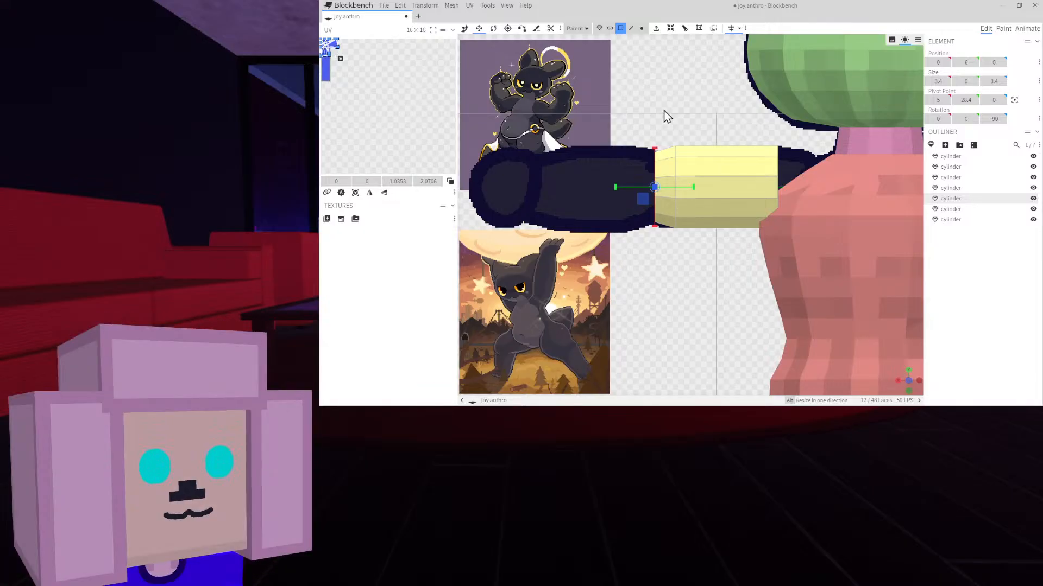
pyautogui.moveTo(663, 110)
pyautogui.mouseDown(button='right')
pyautogui.moveTo(621, 109)
pyautogui.moveTo(651, 114)
pyautogui.mouseUp(button='right')
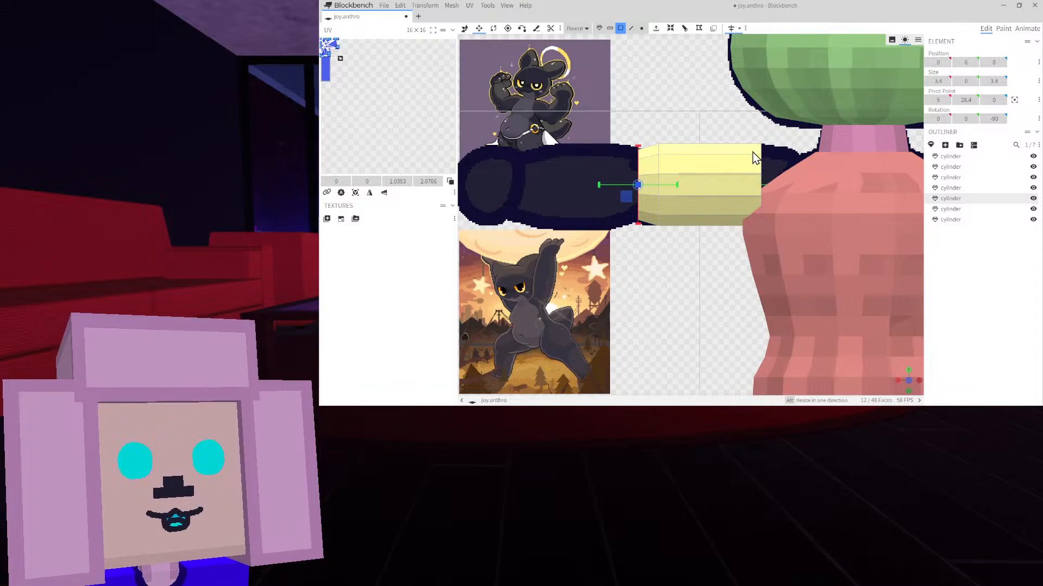
pyautogui.scroll(-5, 660, 258)
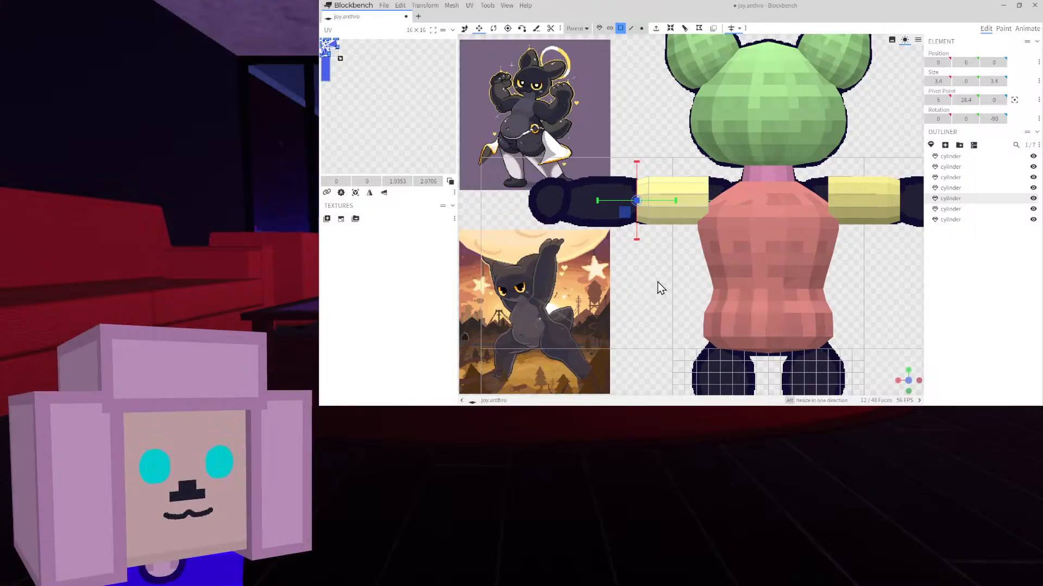
pyautogui.moveTo(661, 288); pyautogui.dragTo(631, 296, button='right')
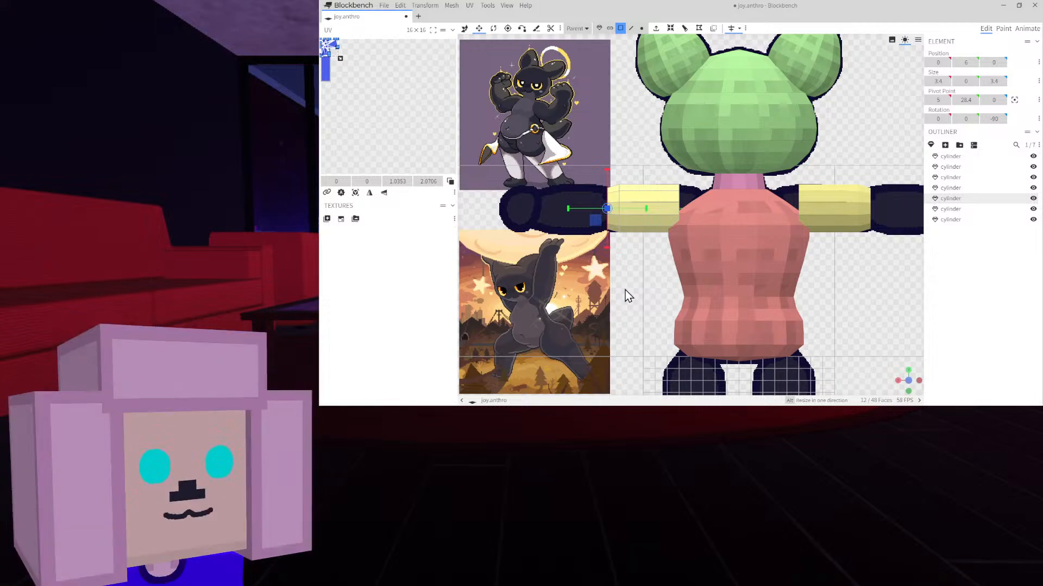
# Extrude the hand-side end face of the yellow arm cylinder outwards by 1
pyautogui.moveTo(625, 290); pyautogui.dragTo(674, 297, button='right')
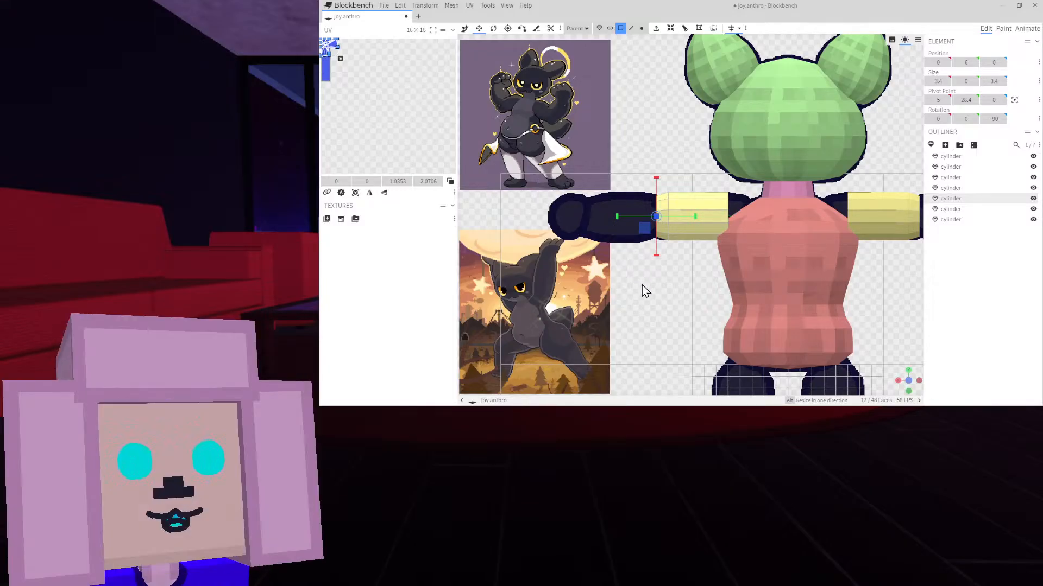
pyautogui.moveTo(640, 285); pyautogui.dragTo(630, 262, button='right')
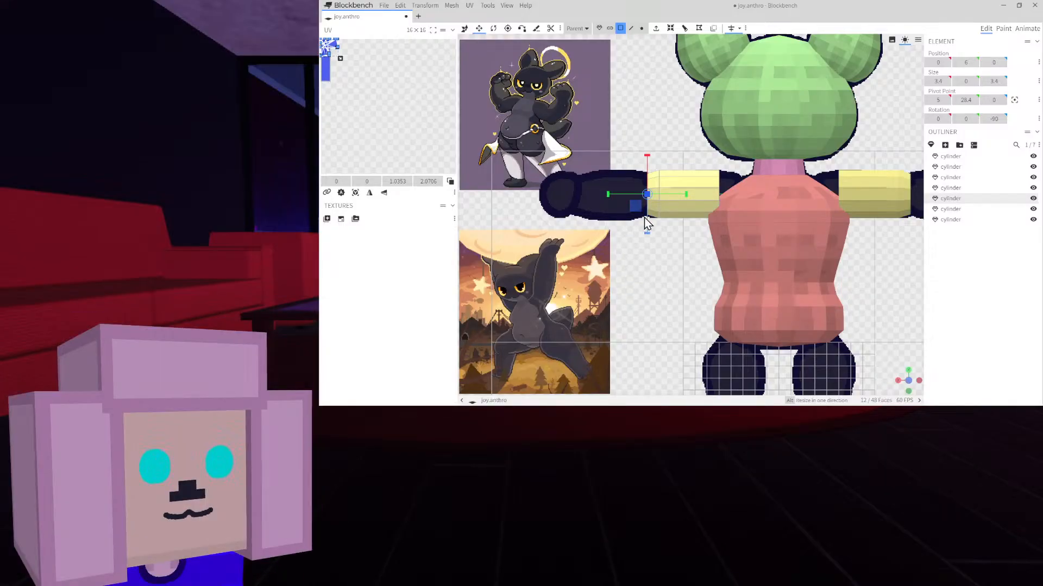
pyautogui.moveTo(637, 239); pyautogui.dragTo(656, 257, button='right')
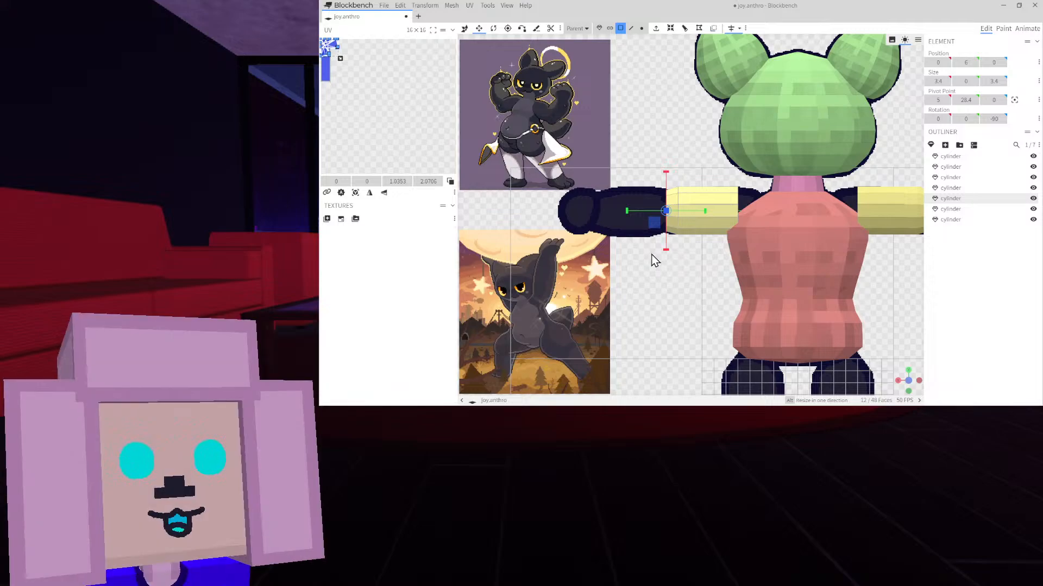
pyautogui.scroll(4, 638, 239)
pyautogui.scroll(1, 639, 233)
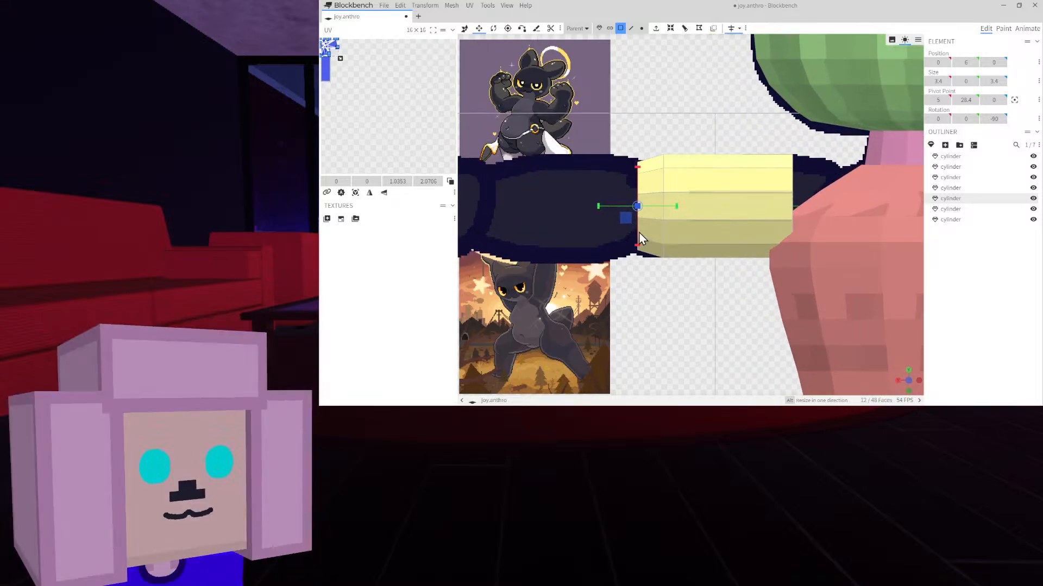
pyautogui.moveTo(662, 290); pyautogui.dragTo(684, 270, button='right')
pyautogui.scroll(-4, 729, 274)
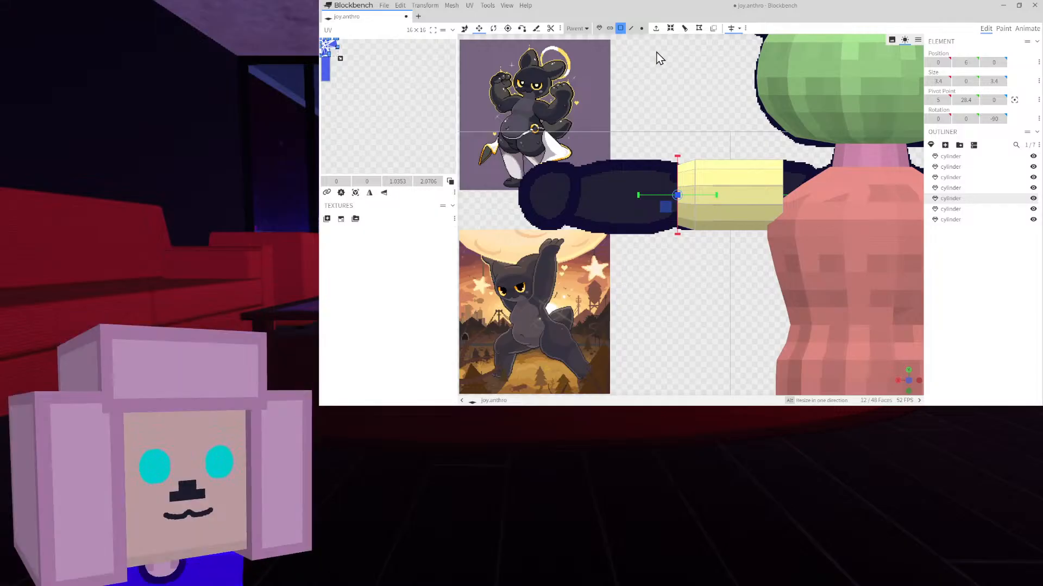
pyautogui.click(641, 28)
pyautogui.scroll(2, 543, 126)
pyautogui.scroll(1, 672, 160)
pyautogui.scroll(-2, 672, 160)
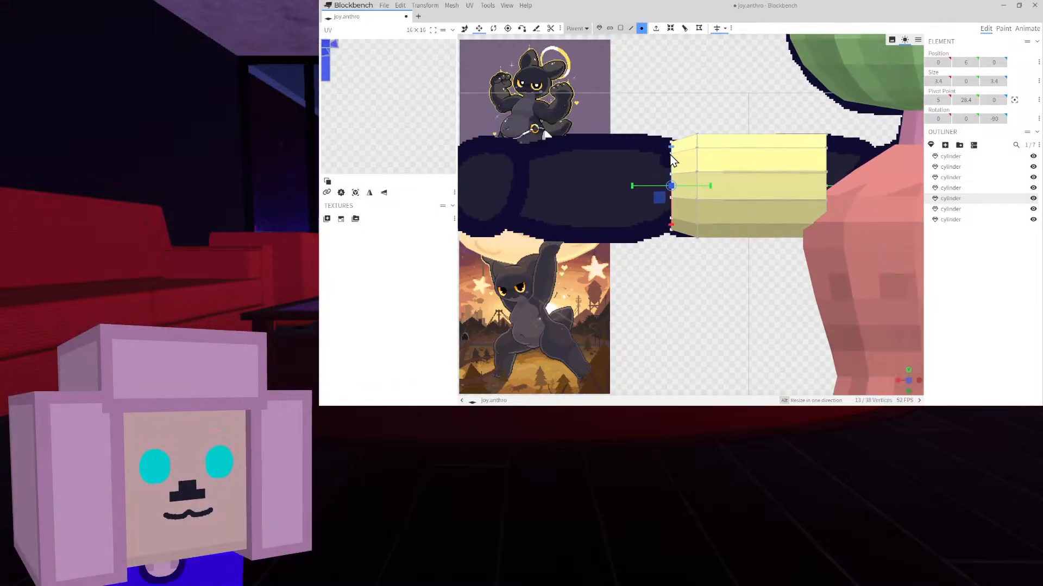
pyautogui.click(620, 27)
pyautogui.click(656, 29)
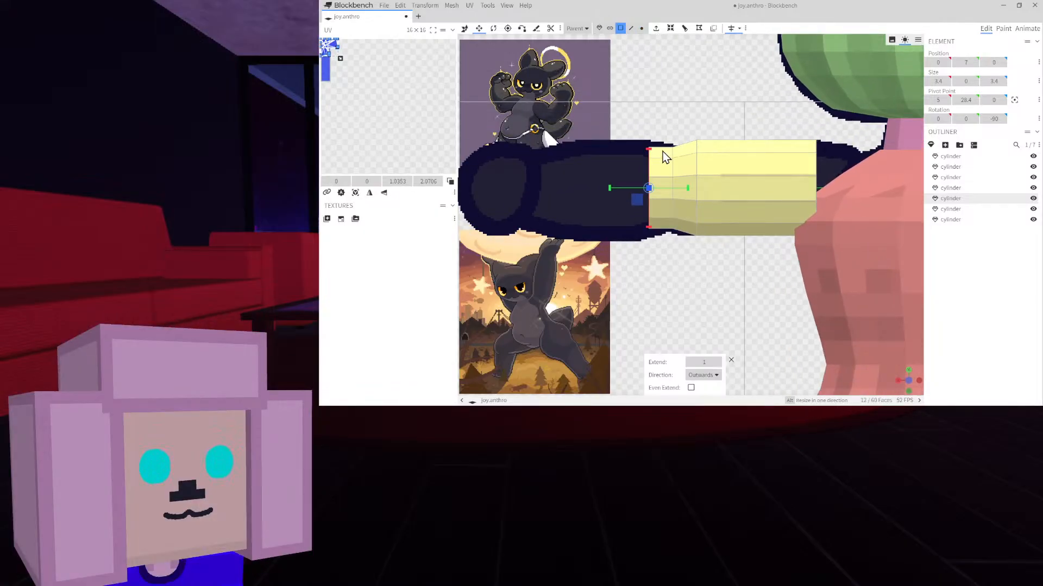
# Widen the extruded hand-side end of the arm to size 4 on both X and Z
pyautogui.moveTo(653, 153); pyautogui.dragTo(657, 151)
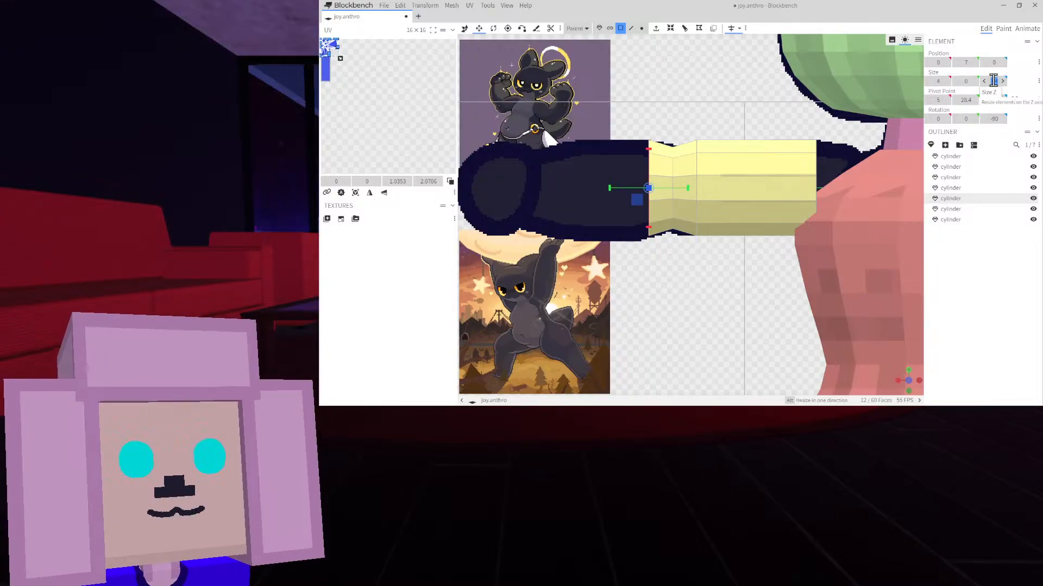
pyautogui.click(996, 81)
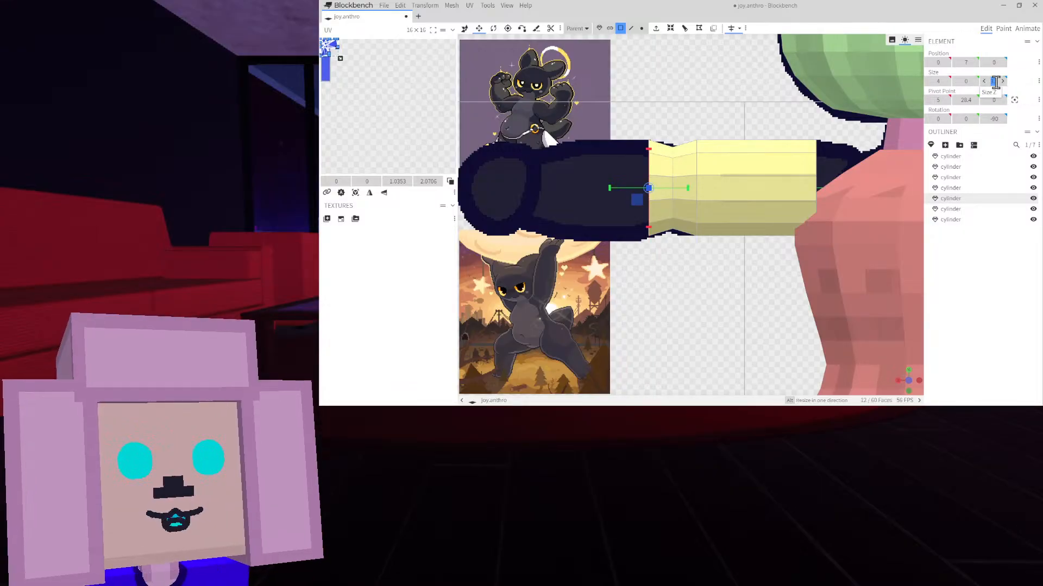
pyautogui.write('3')
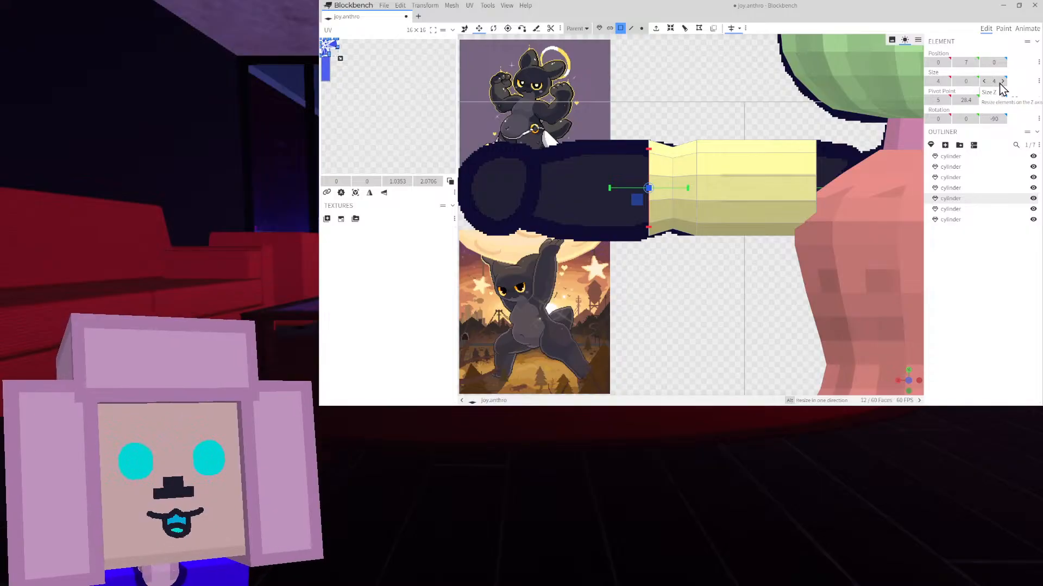
pyautogui.click(1002, 81)
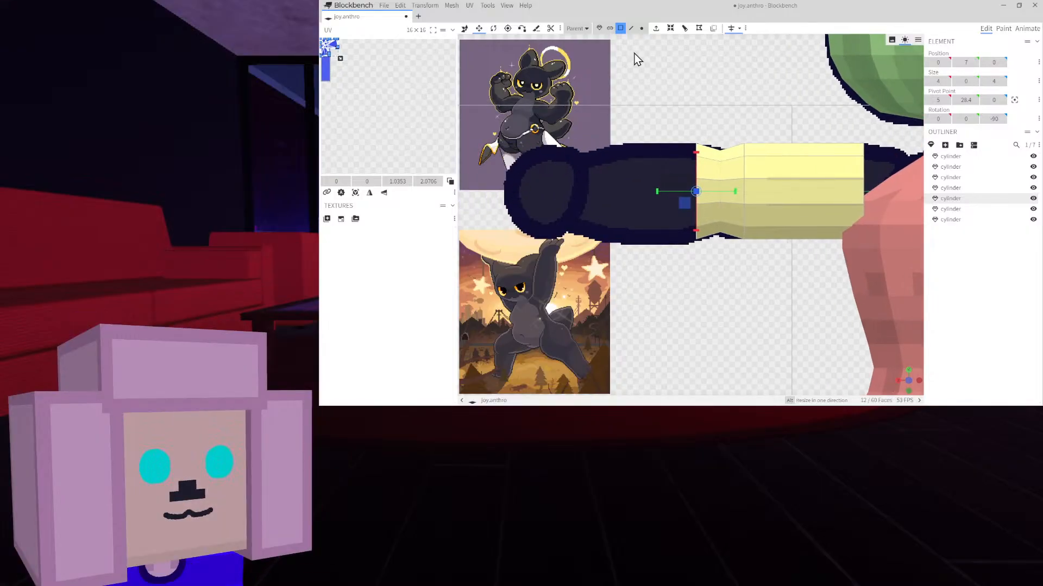
# Extrude the arm's hand-side end face outwards by 3 to form the forearm
pyautogui.click(655, 28)
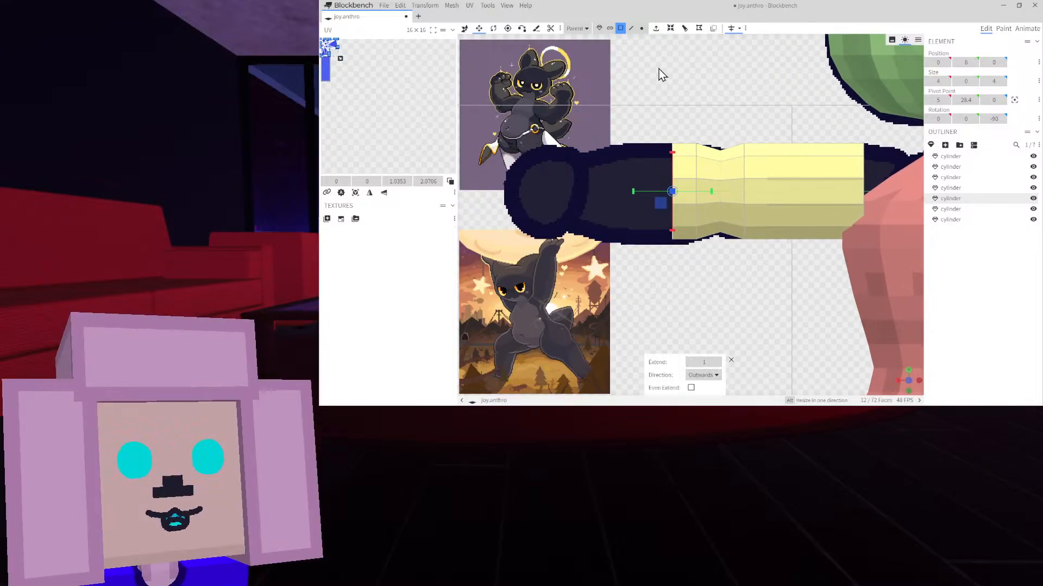
pyautogui.click(718, 362)
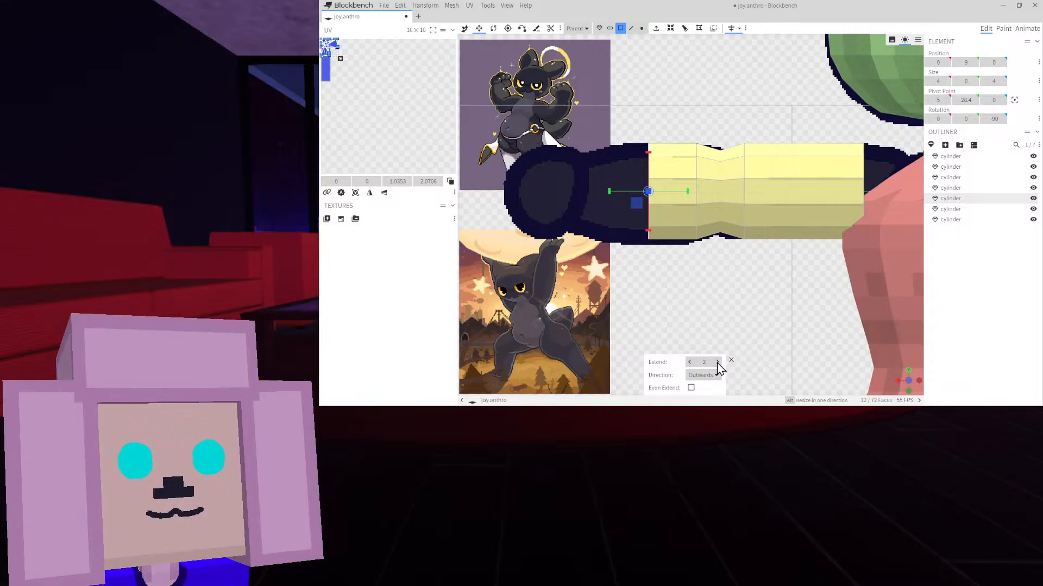
pyautogui.click(718, 362)
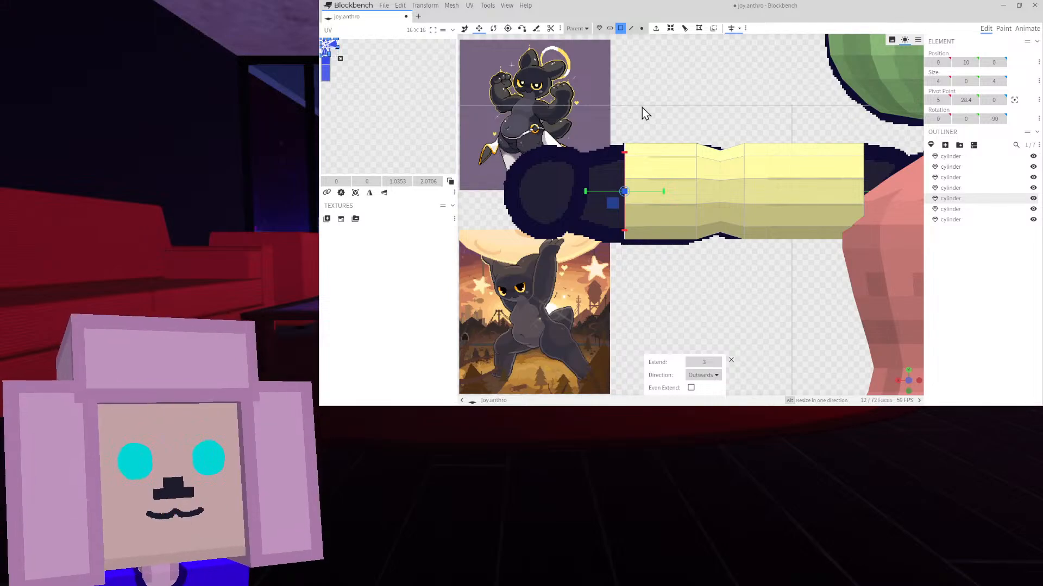
# Extrude the forearm's end face outwards by 1 and narrow it to size 3.6 on X and Z
pyautogui.moveTo(642, 109); pyautogui.dragTo(689, 124, button='right')
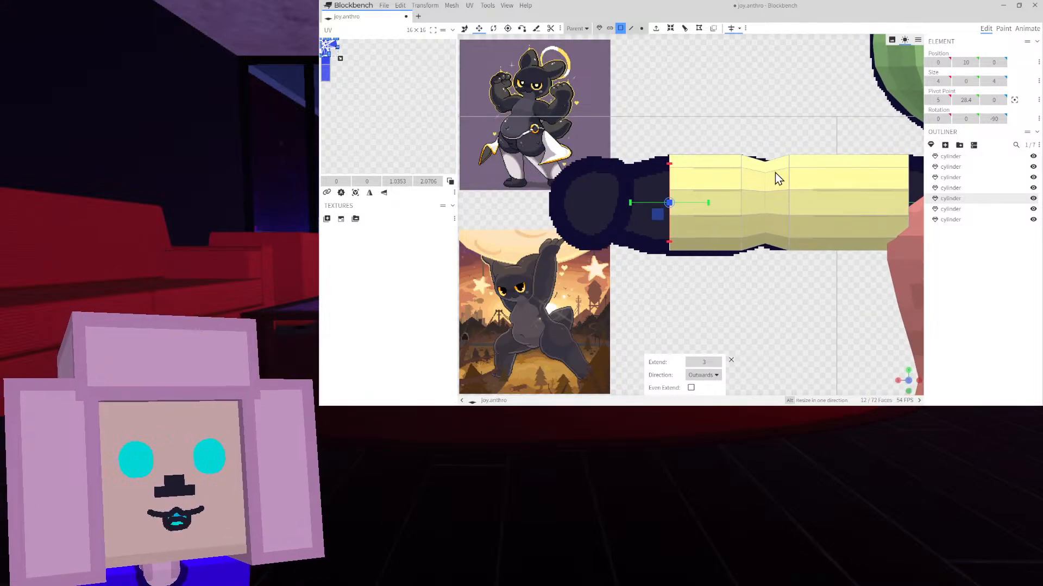
pyautogui.moveTo(637, 116); pyautogui.dragTo(650, 119, button='right')
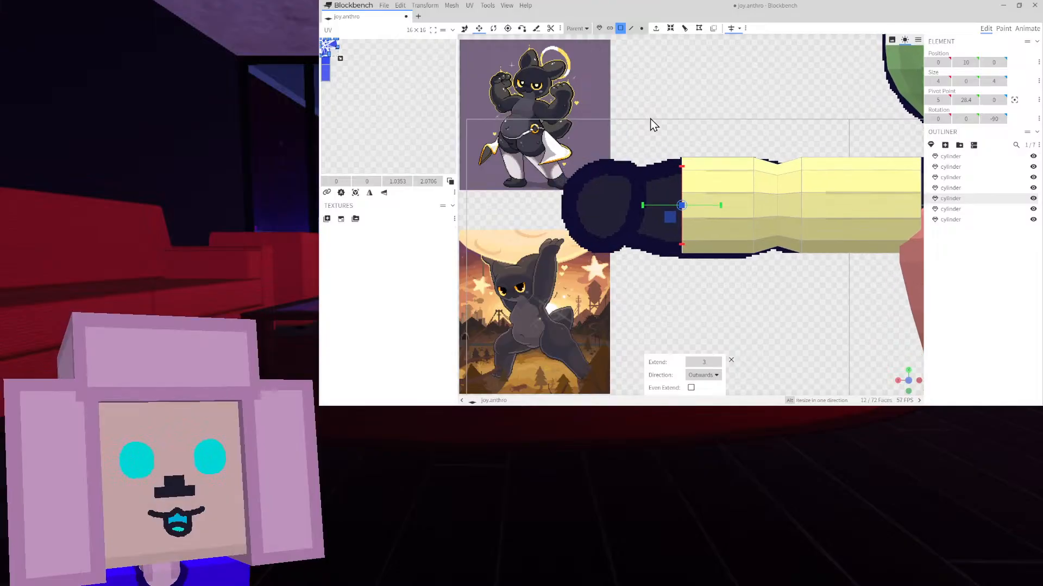
pyautogui.click(654, 30)
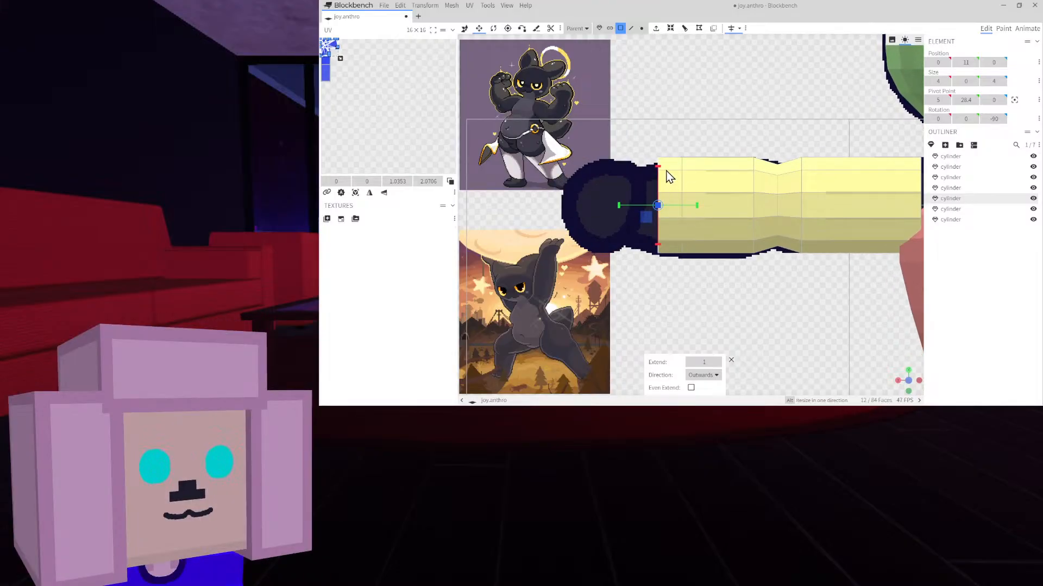
pyautogui.moveTo(660, 172); pyautogui.dragTo(659, 182)
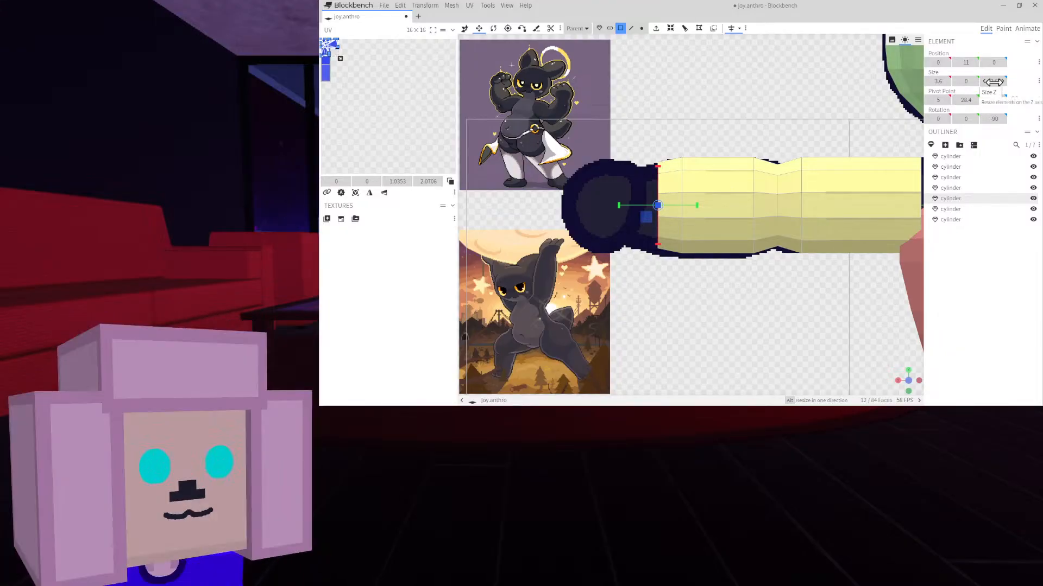
# Extrude the wrist end outwards by 1 more and taper it to size 2.6 on X and Z
pyautogui.scroll(5, 712, 145)
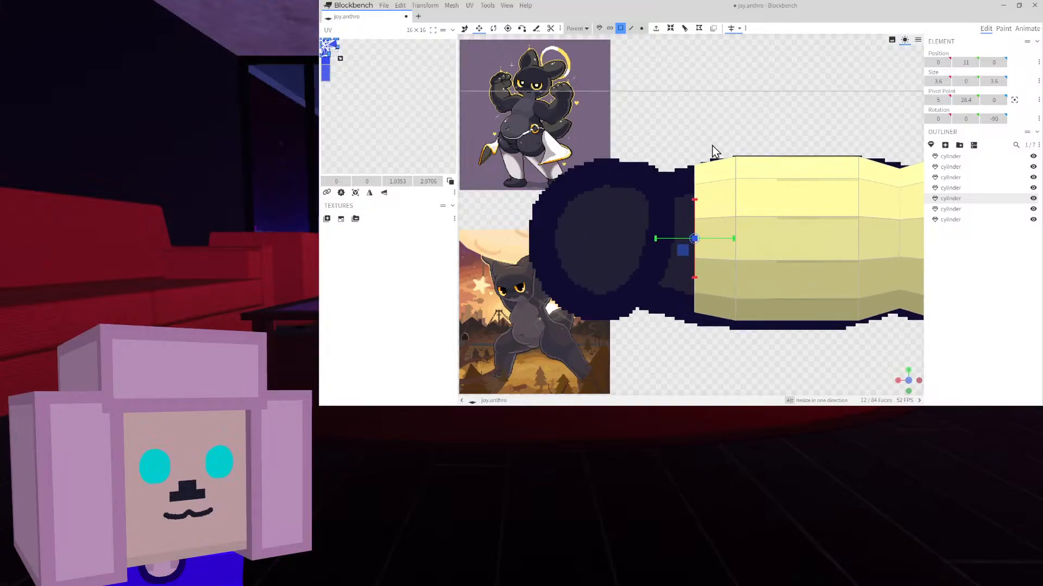
pyautogui.press('Left')
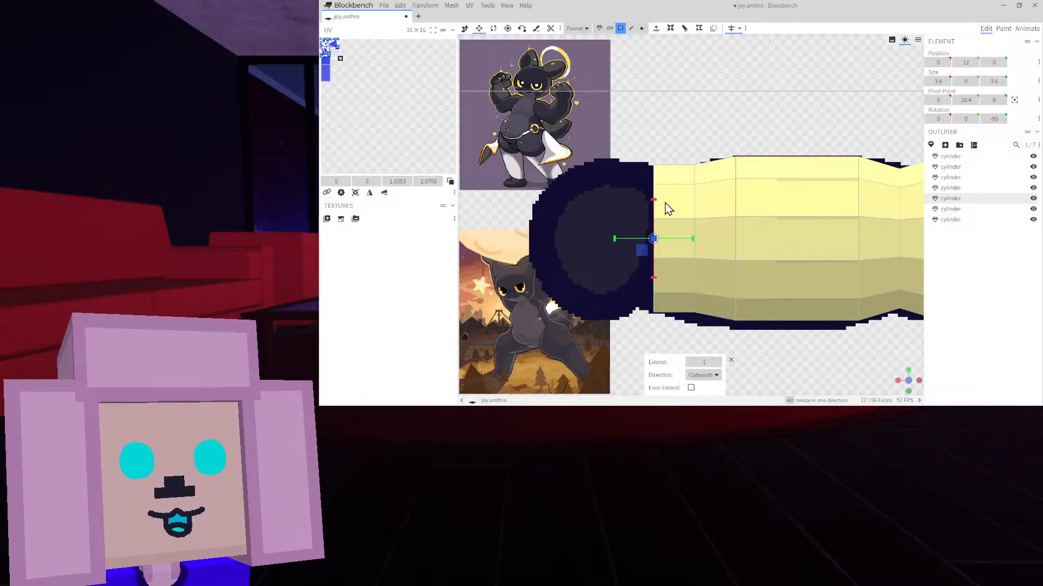
pyautogui.moveTo(656, 215); pyautogui.dragTo(647, 224)
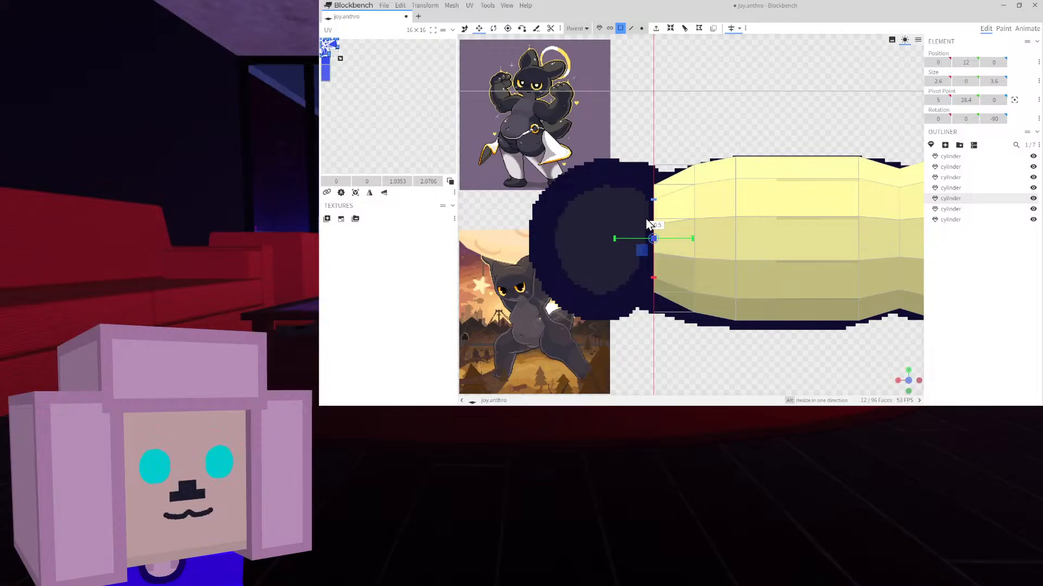
pyautogui.click(984, 81)
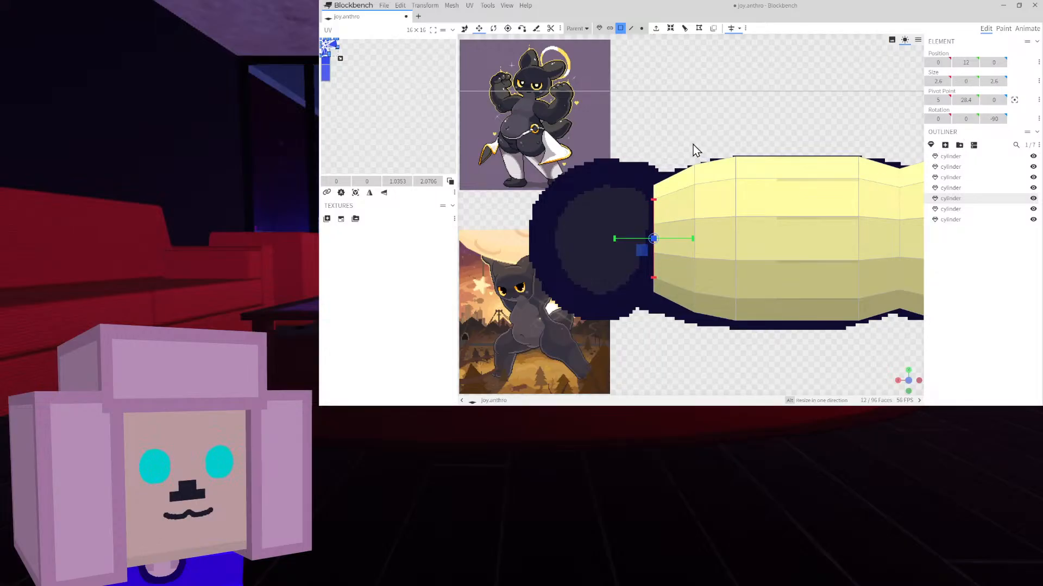
# Select the vertices of the arm's shoulder-side end and shrink that end to size 3.8 on X and Z
pyautogui.moveTo(692, 145); pyautogui.dragTo(731, 141, button='right')
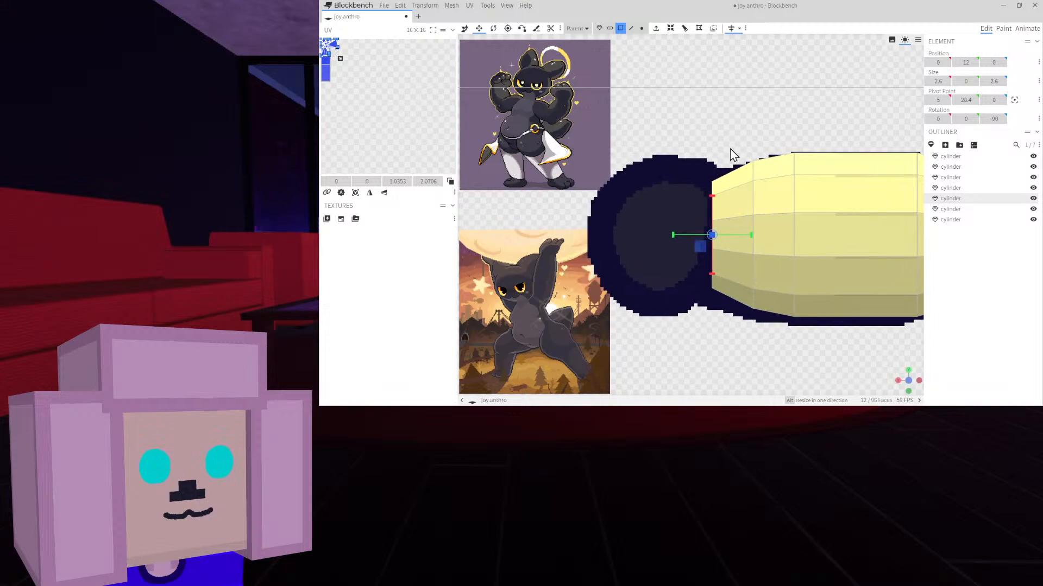
pyautogui.moveTo(775, 128); pyautogui.dragTo(655, 44)
pyautogui.click(642, 29)
pyautogui.moveTo(695, 121); pyautogui.dragTo(650, 352)
pyautogui.moveTo(683, 188); pyautogui.dragTo(678, 193)
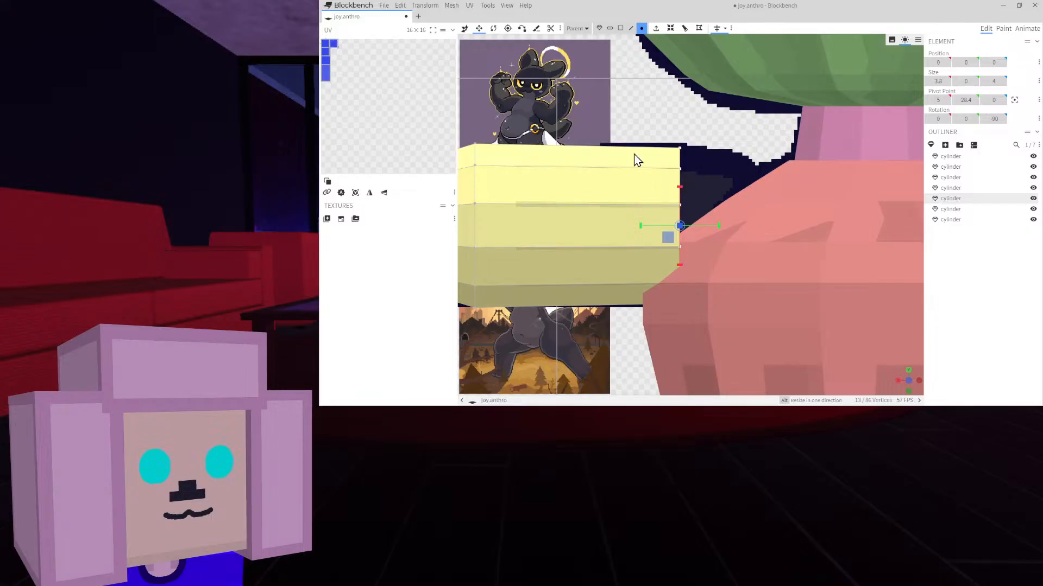
pyautogui.click(621, 28)
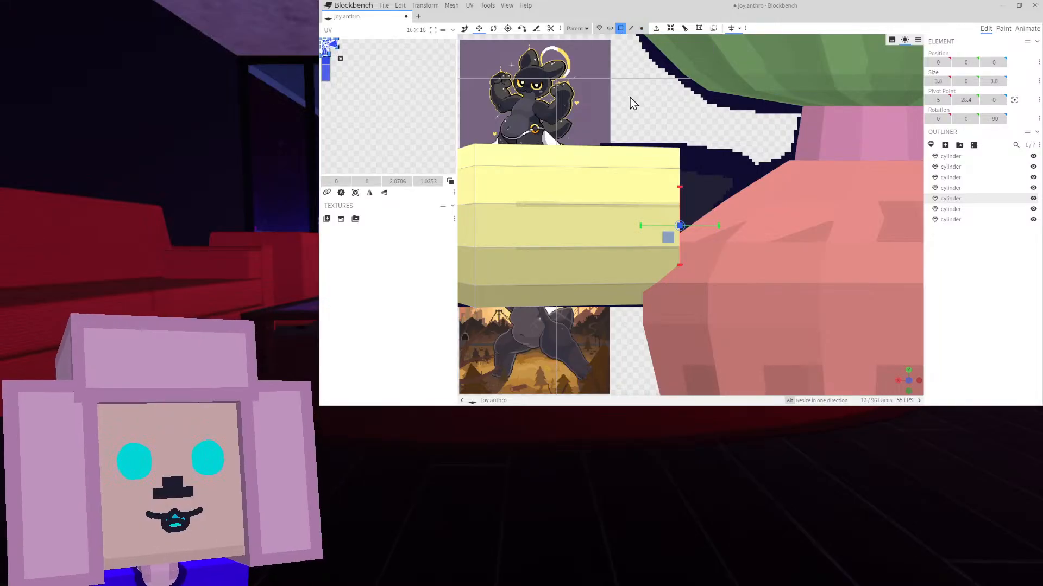
# Extrude the shoulder-side end face into the torso twice by 1, tapering it to size 3.4 and then 1.4 on X and Z
pyautogui.click(656, 28)
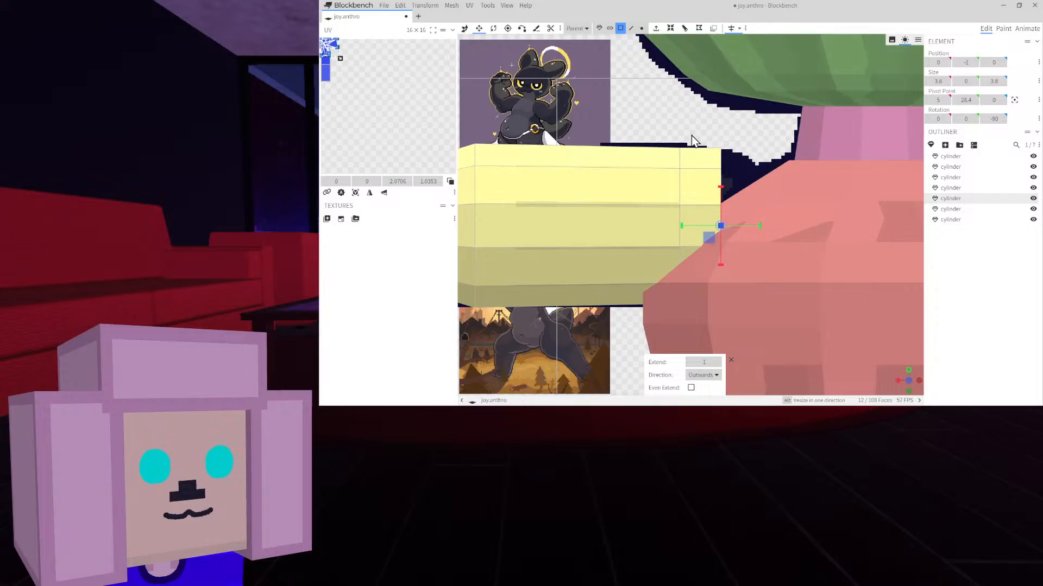
pyautogui.moveTo(722, 186); pyautogui.dragTo(714, 194)
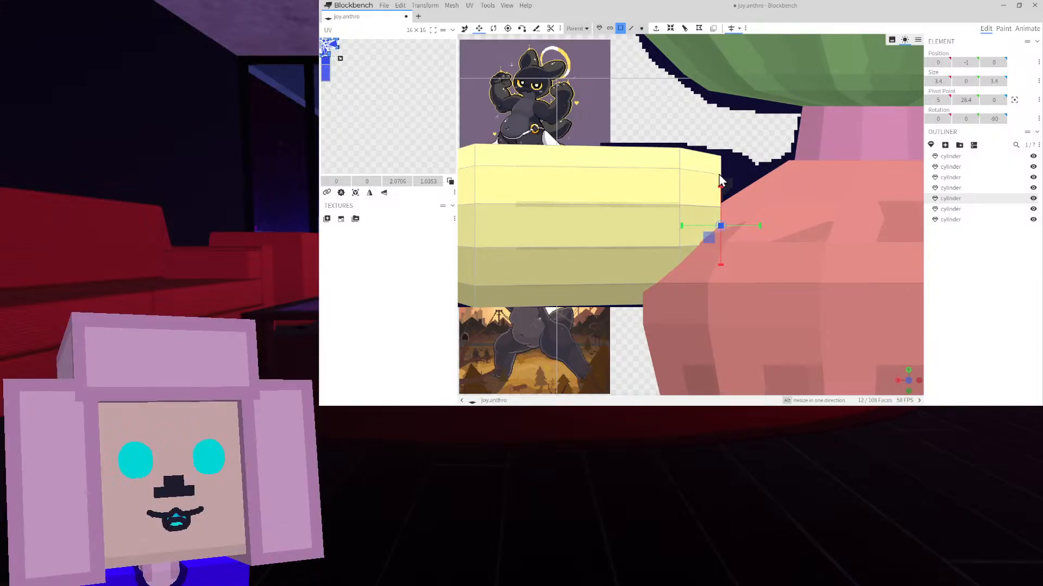
pyautogui.click(656, 29)
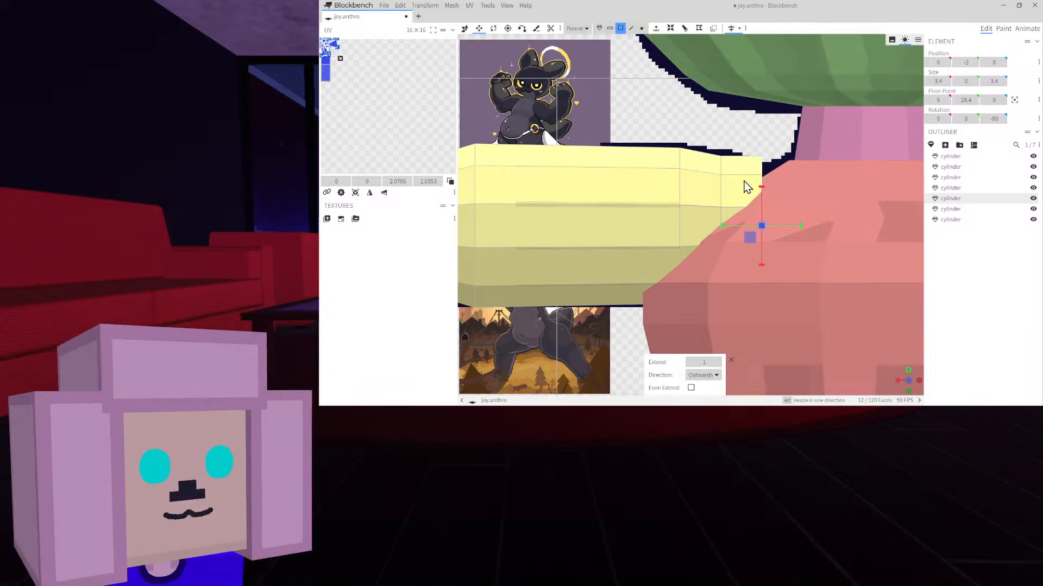
pyautogui.moveTo(760, 190); pyautogui.dragTo(758, 217)
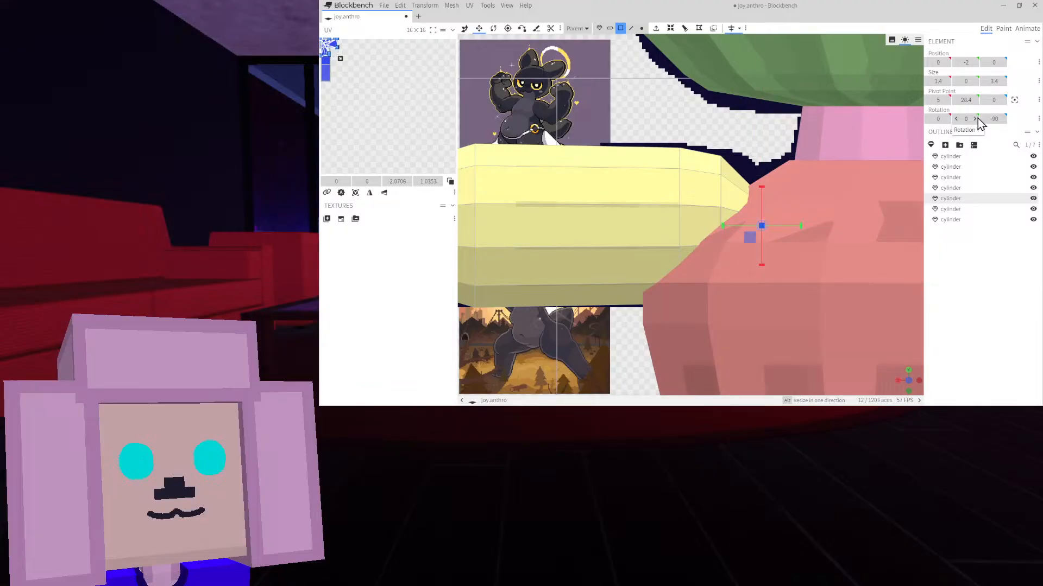
pyautogui.click(985, 81)
# Select the centre vertex of the arm's hand-side end and move it outwards to Y position 12.1
pyautogui.moveTo(698, 198); pyautogui.dragTo(639, 173)
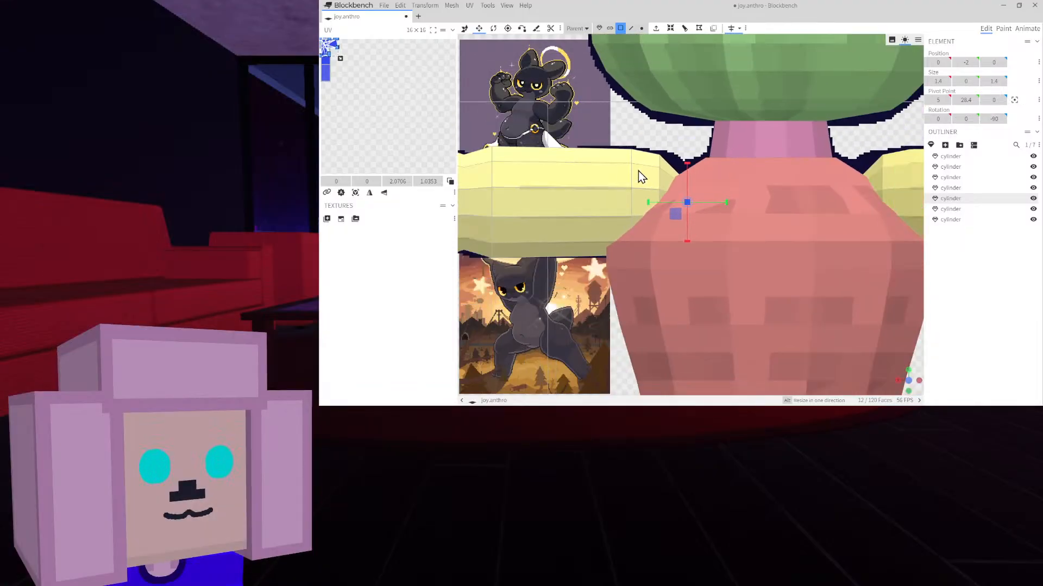
pyautogui.moveTo(638, 170); pyautogui.dragTo(781, 152, button='right')
pyautogui.scroll(4, 689, 174)
pyautogui.scroll(-3, 867, 152)
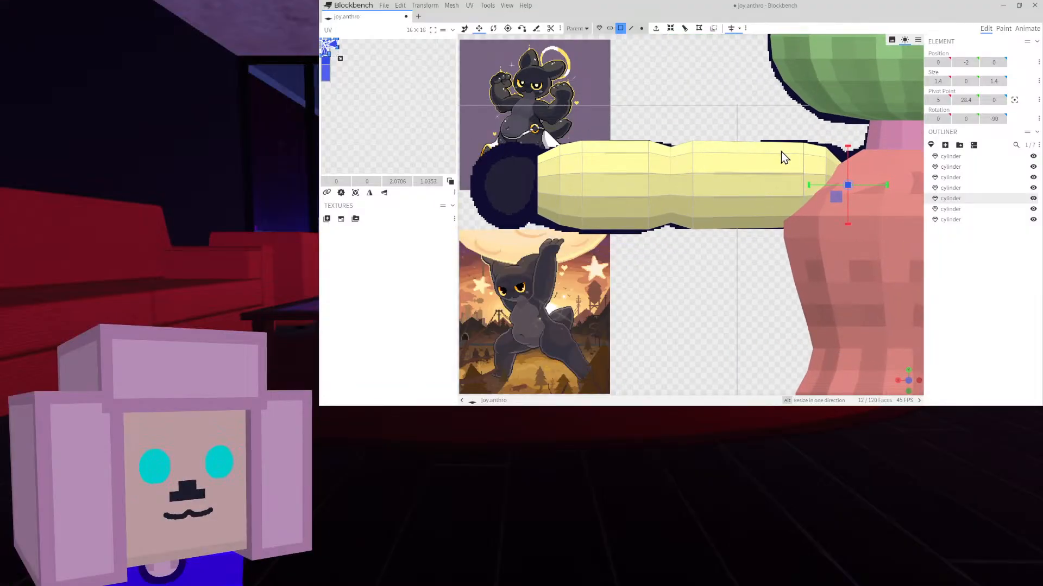
pyautogui.moveTo(671, 110); pyautogui.dragTo(755, 115, button='right')
pyautogui.scroll(2, 612, 158)
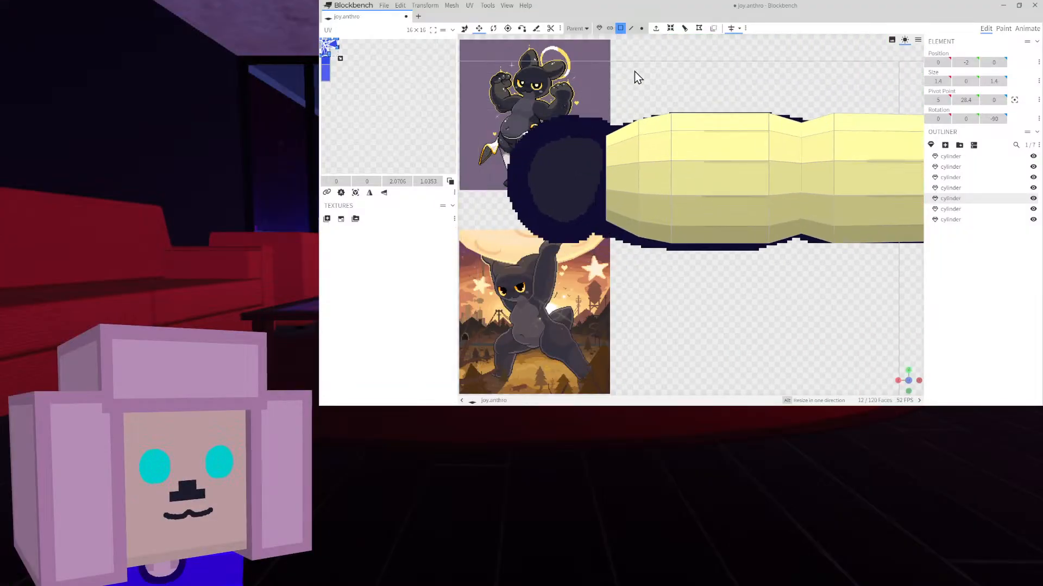
pyautogui.click(642, 28)
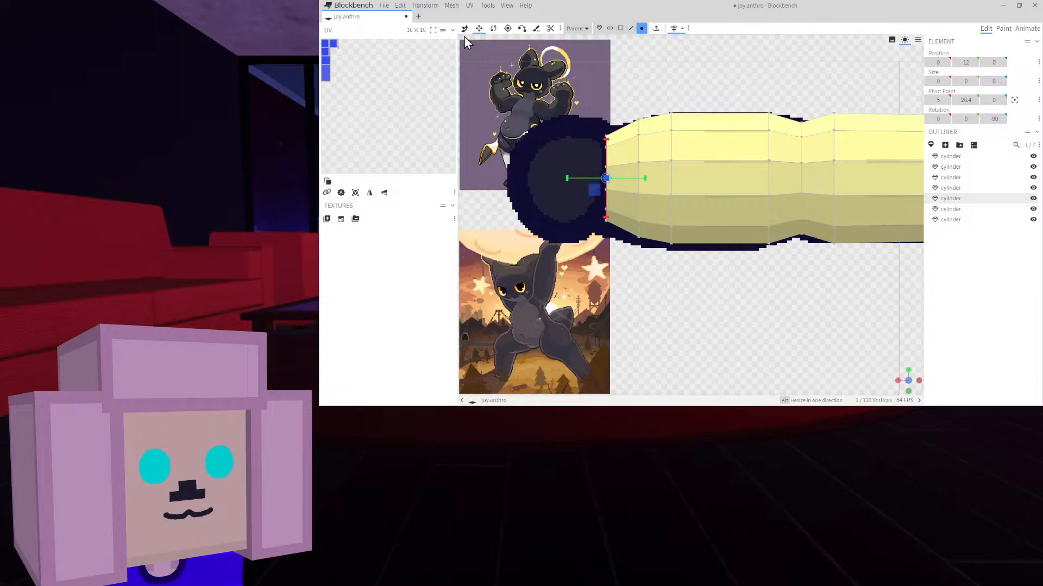
pyautogui.moveTo(577, 181); pyautogui.dragTo(572, 182)
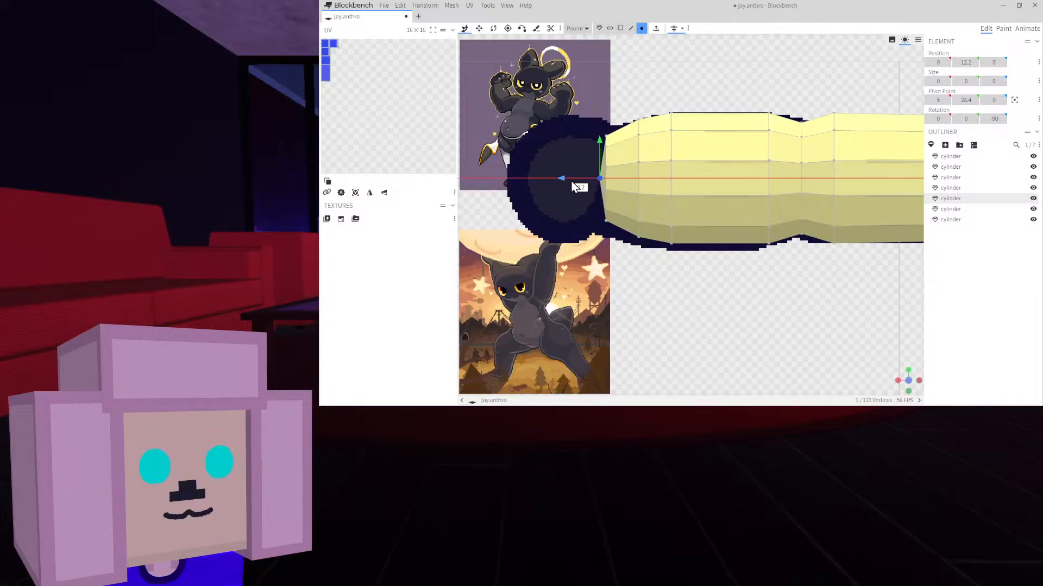
pyautogui.moveTo(576, 188); pyautogui.dragTo(635, 243, button='right')
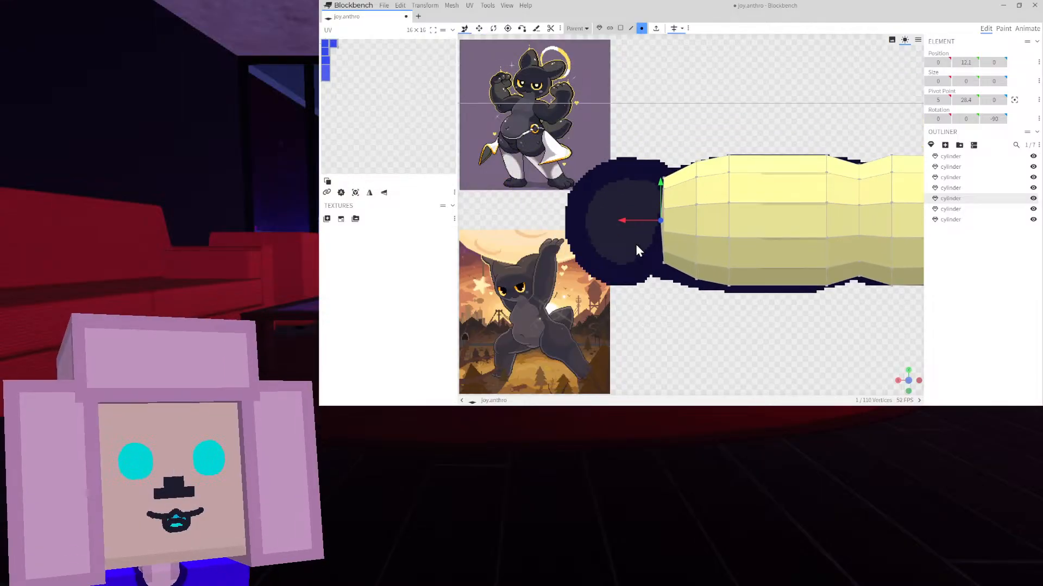
# Deselect the arm and examine how both arms fit the reference silhouette and the rest of the body
pyautogui.scroll(-2, 637, 243)
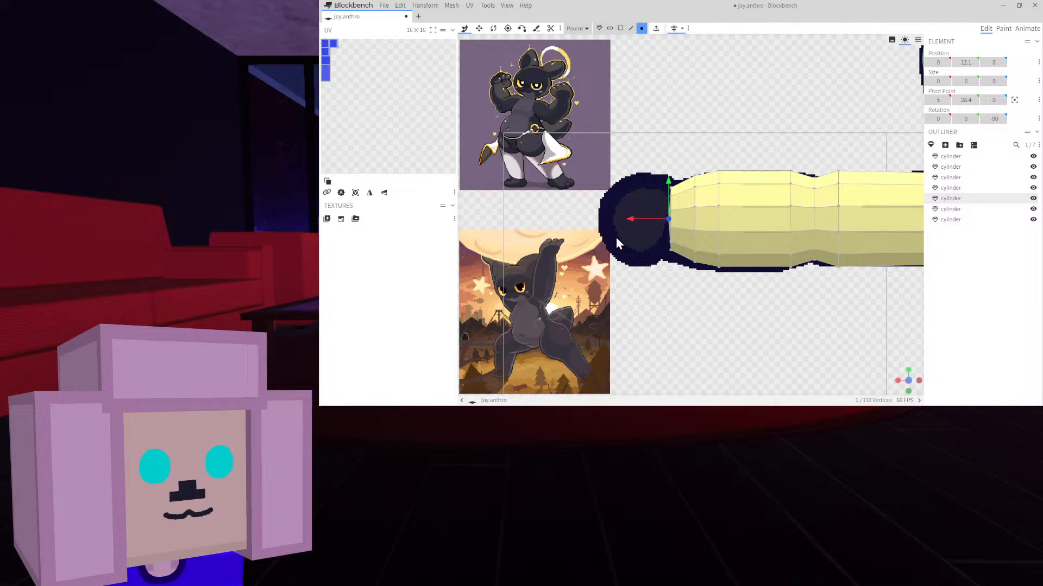
pyautogui.click(972, 262)
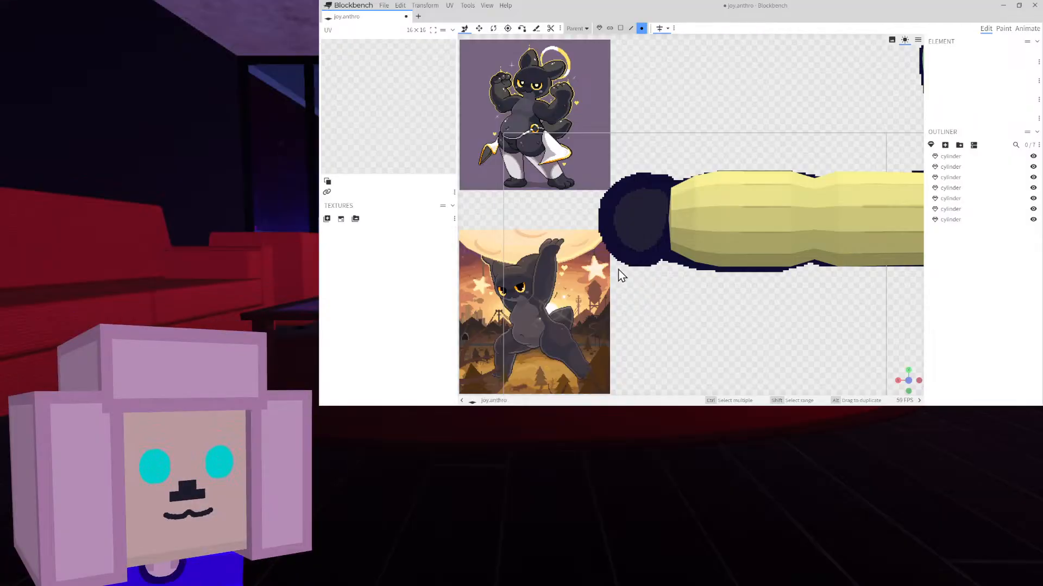
pyautogui.scroll(-5, 730, 295)
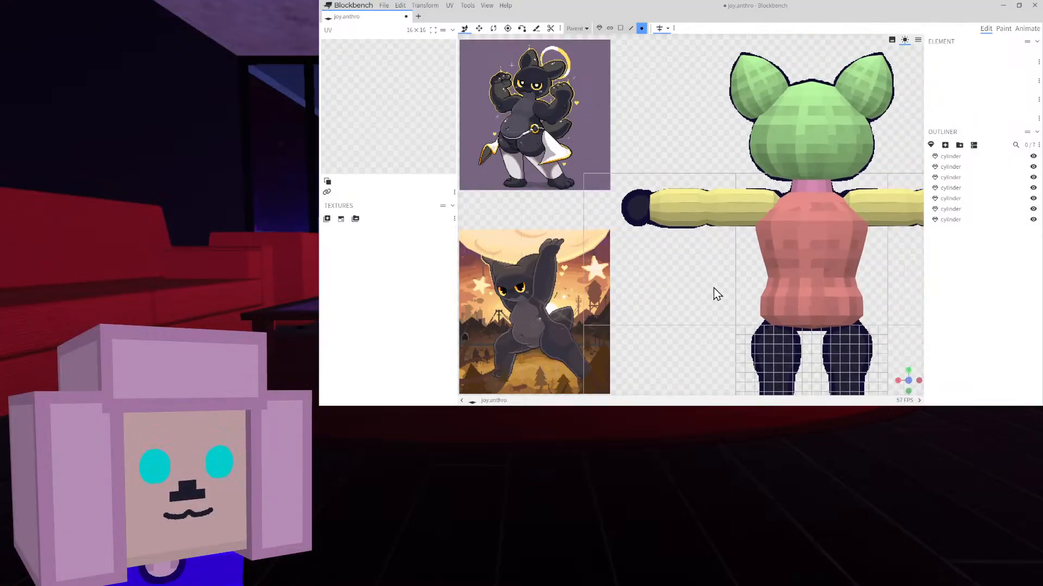
pyautogui.moveTo(659, 260); pyautogui.dragTo(715, 283, button='right')
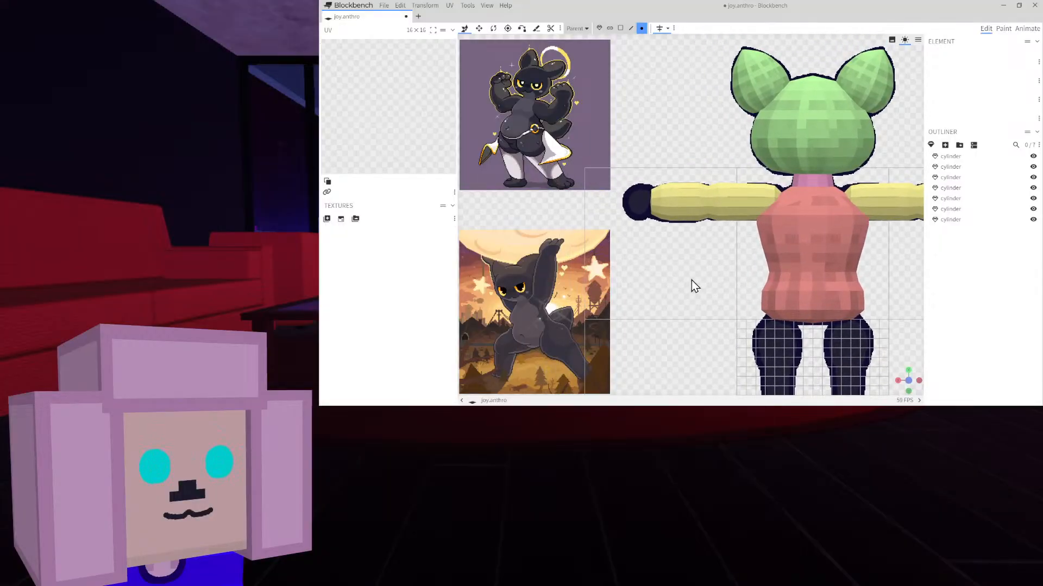
pyautogui.scroll(4, 692, 280)
pyautogui.moveTo(704, 288); pyautogui.dragTo(738, 310, button='right')
pyautogui.scroll(4, 737, 309)
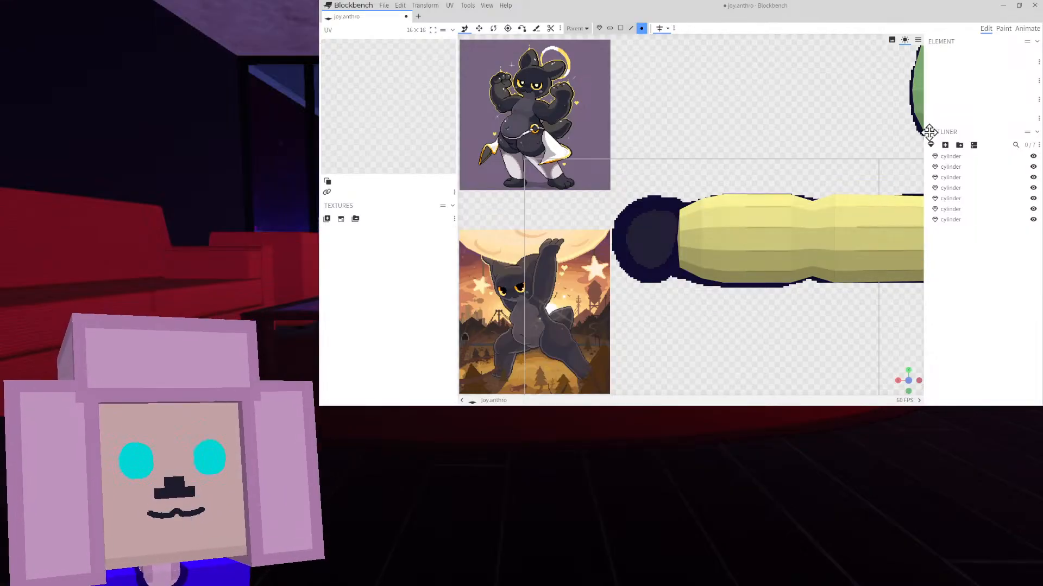
pyautogui.scroll(-3, 753, 232)
pyautogui.scroll(-5, 751, 228)
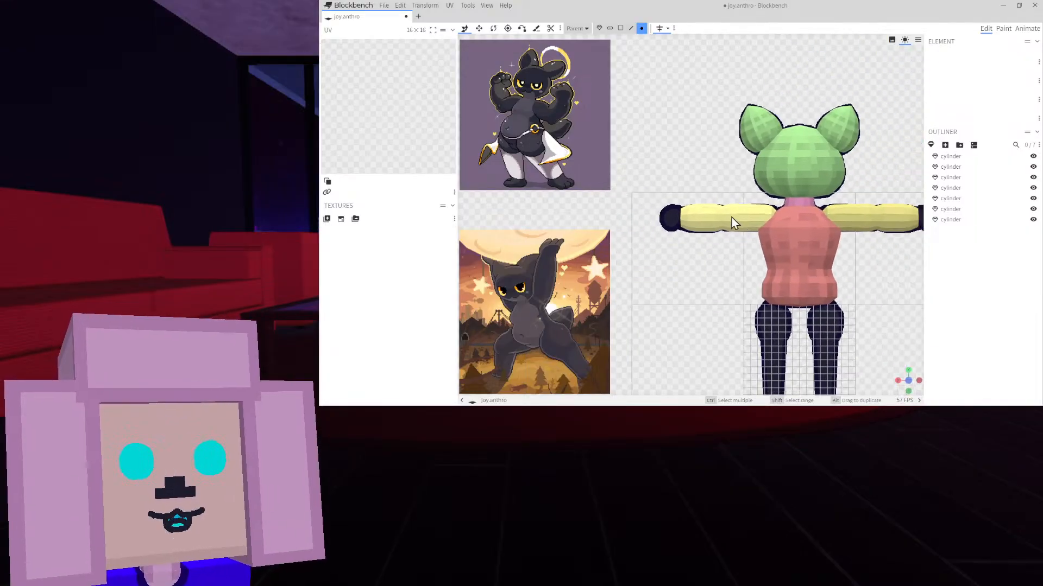
# Add a new mesh with the Sphere shape for the character's hands
pyautogui.moveTo(731, 217); pyautogui.dragTo(672, 180, button='right')
pyautogui.click(931, 146)
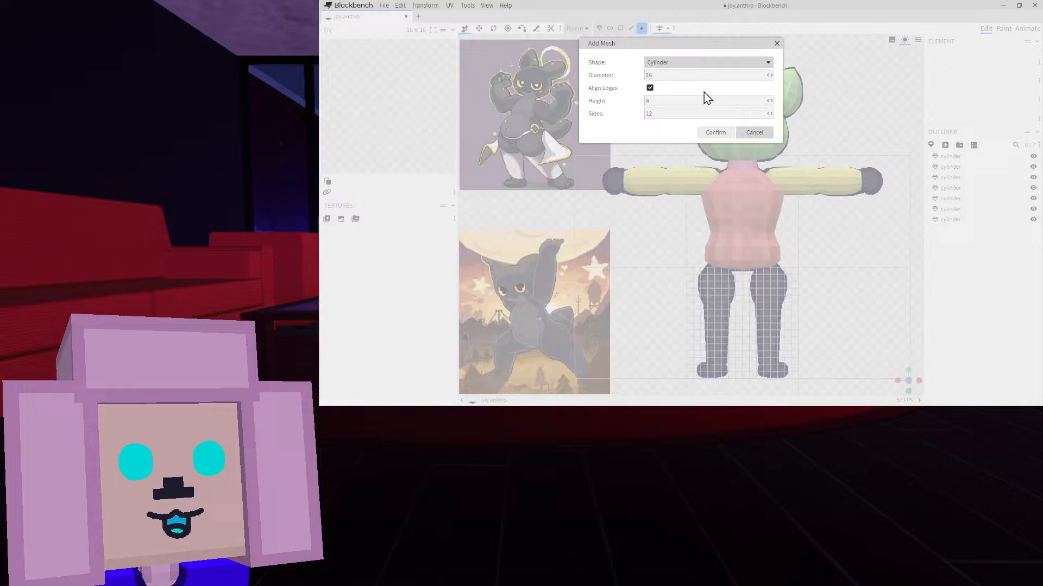
pyautogui.click(688, 63)
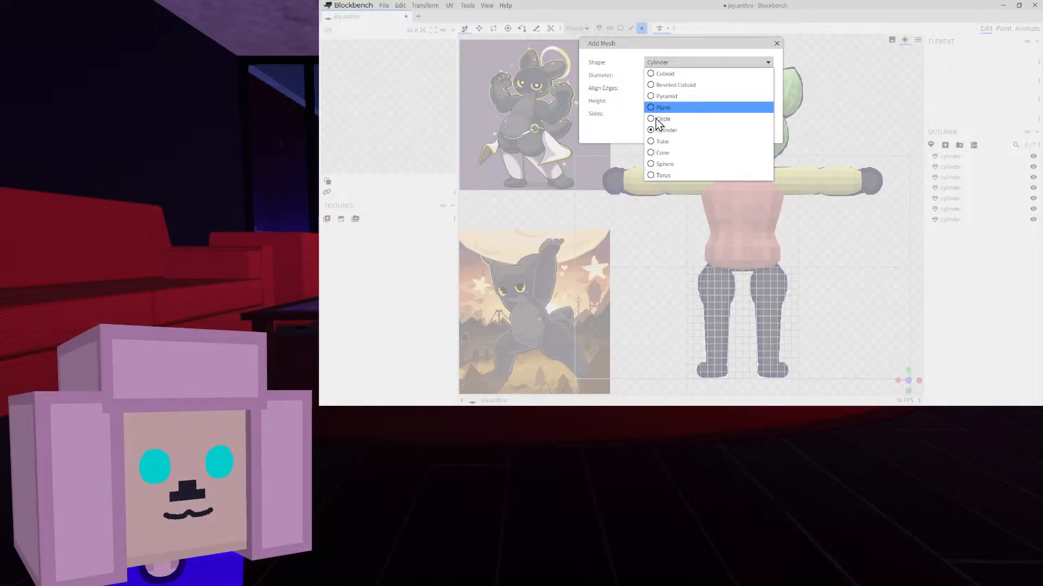
pyautogui.click(682, 164)
pyautogui.click(715, 120)
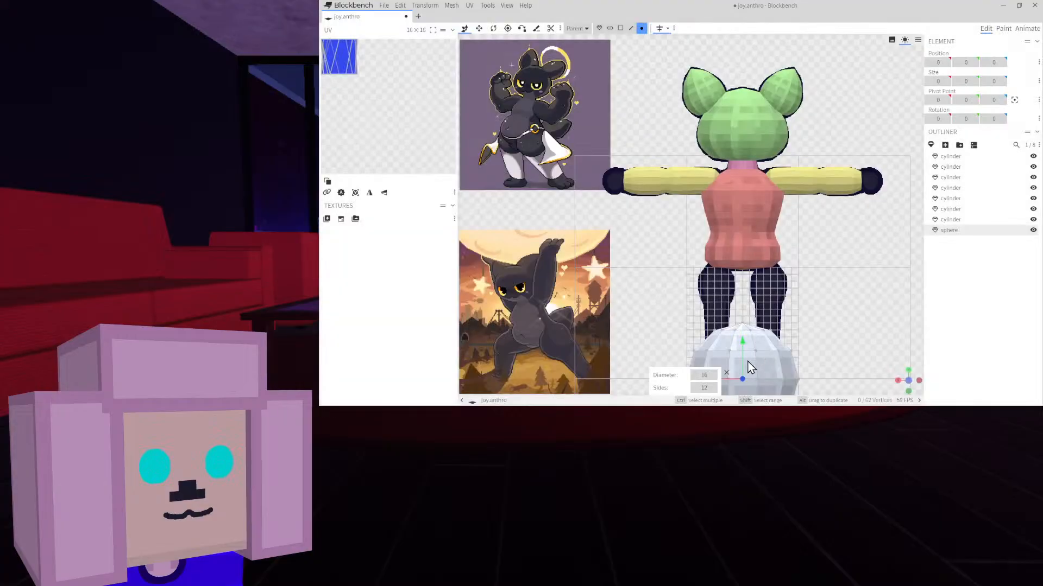
# Reduce the new sphere's diameter to 4
pyautogui.moveTo(749, 366); pyautogui.dragTo(812, 246, button='right')
pyautogui.click(694, 375)
pyautogui.click(694, 374)
pyautogui.click(694, 375)
pyautogui.click(694, 374)
pyautogui.click(694, 375)
pyautogui.click(694, 375)
pyautogui.click(694, 375)
pyautogui.click(693, 374)
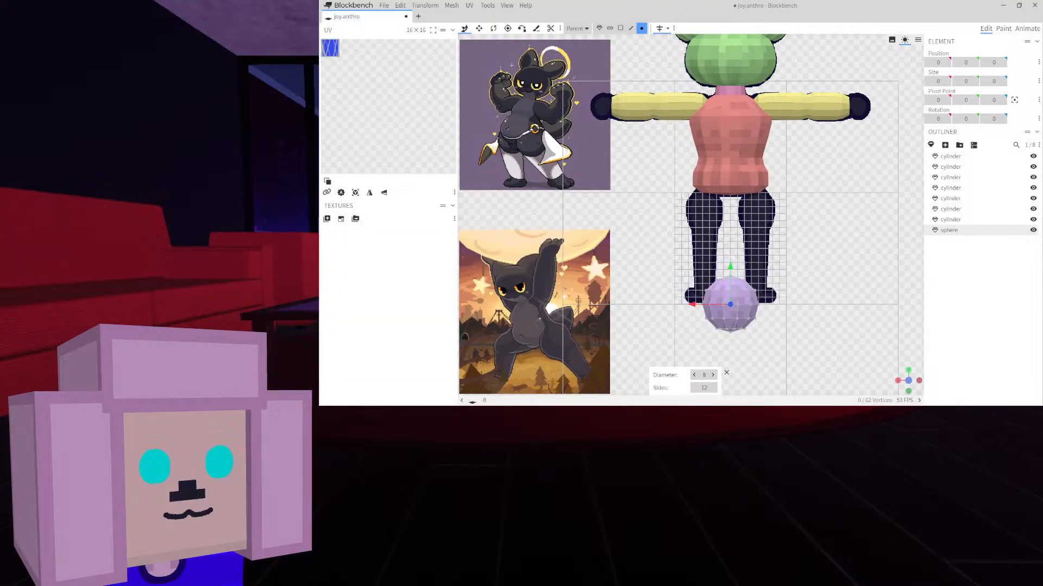
pyautogui.click(694, 374)
pyautogui.click(694, 375)
pyautogui.click(694, 374)
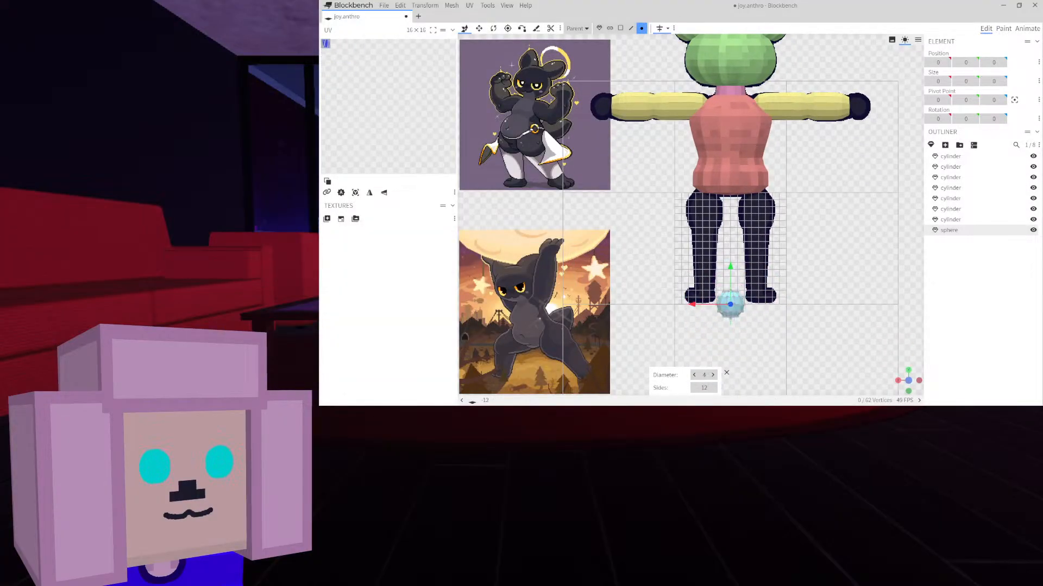
# Move the sphere to the end of the arm at X 19, Y 29 and rotate it to -90 on Z
pyautogui.moveTo(726, 271); pyautogui.dragTo(568, 103)
pyautogui.moveTo(593, 158); pyautogui.dragTo(615, 222, button='right')
pyautogui.scroll(5, 619, 229)
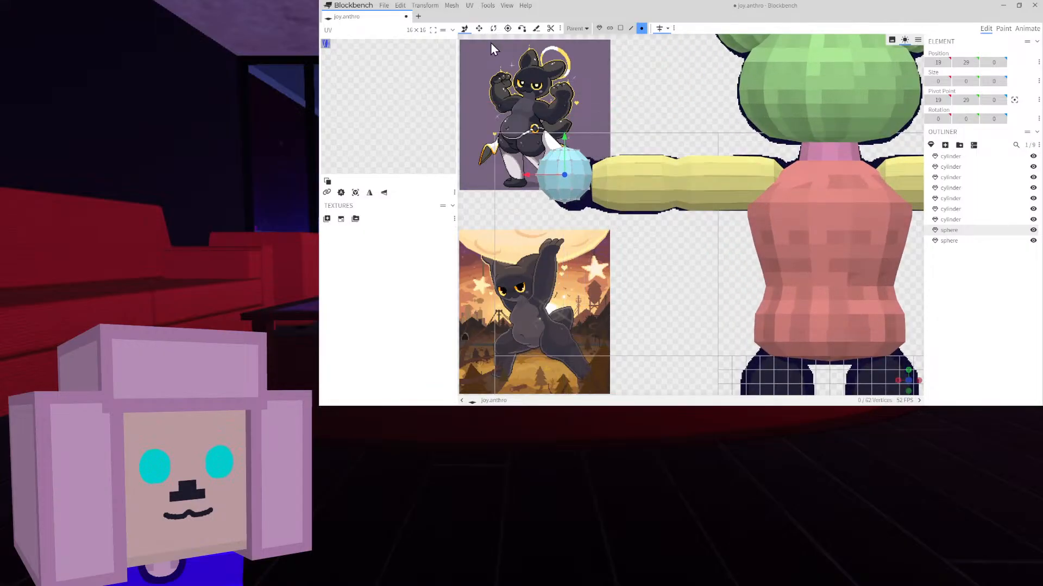
pyautogui.press('r')
pyautogui.moveTo(548, 154); pyautogui.dragTo(481, 231)
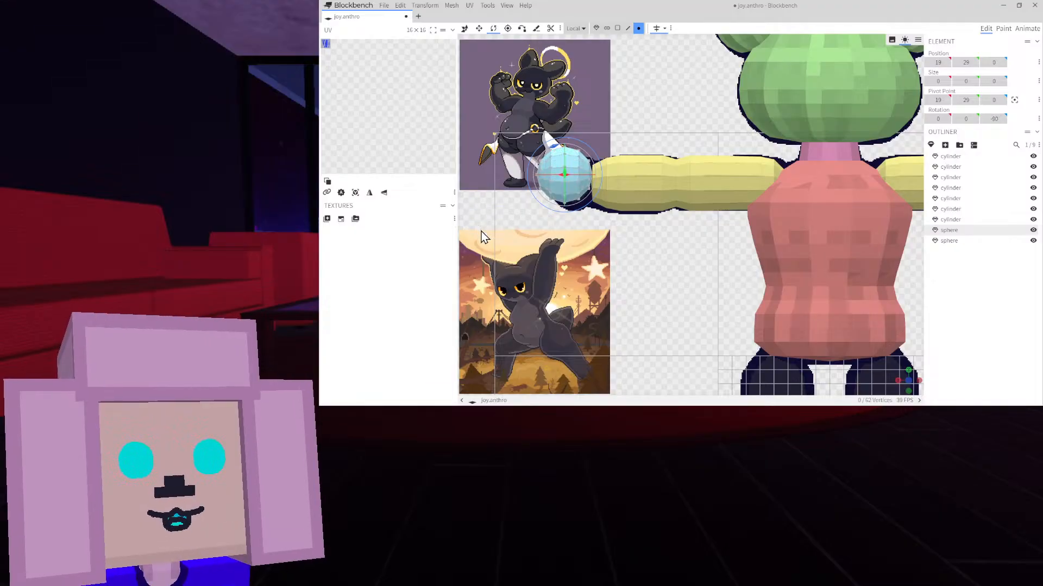
# Align the hand sphere with the silhouette at the end of the arm, at X 18.1 and Y 28.35
pyautogui.click(464, 29)
pyautogui.moveTo(532, 174); pyautogui.dragTo(547, 185)
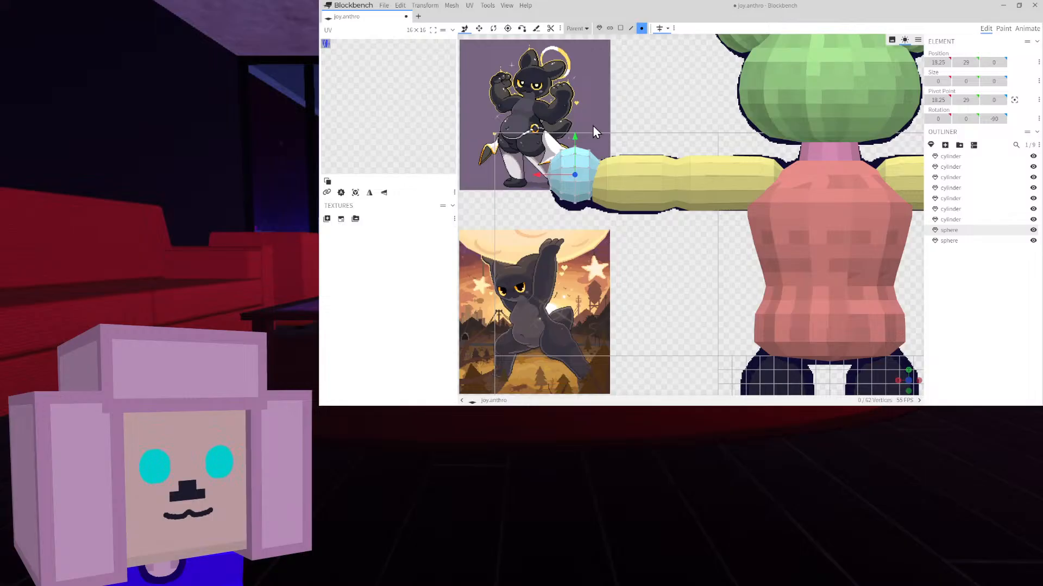
pyautogui.moveTo(575, 140)
pyautogui.mouseDown()
pyautogui.moveTo(575, 153)
pyautogui.moveTo(577, 145)
pyautogui.mouseUp()
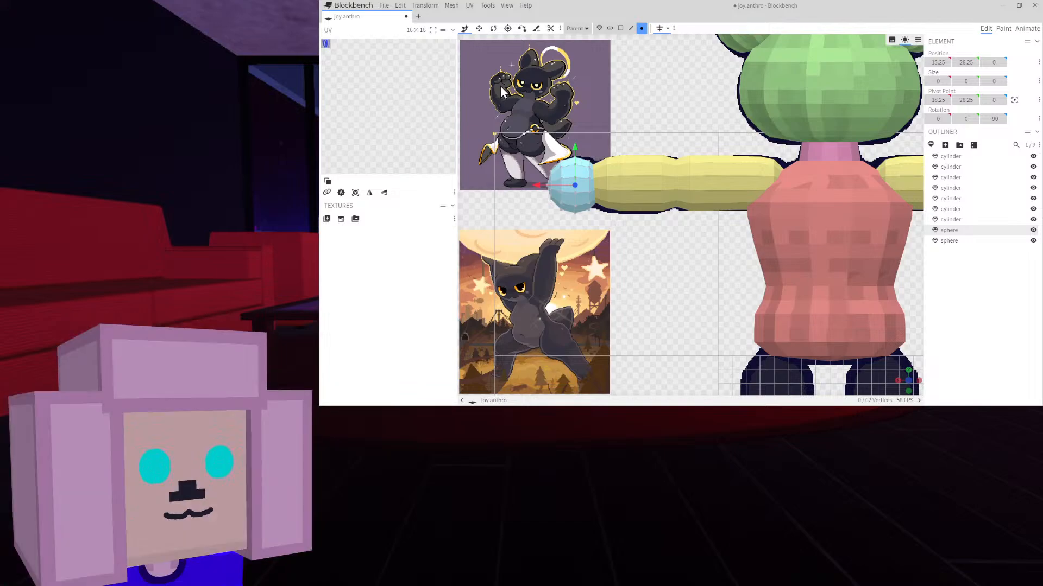
pyautogui.moveTo(549, 148); pyautogui.dragTo(614, 164, button='right')
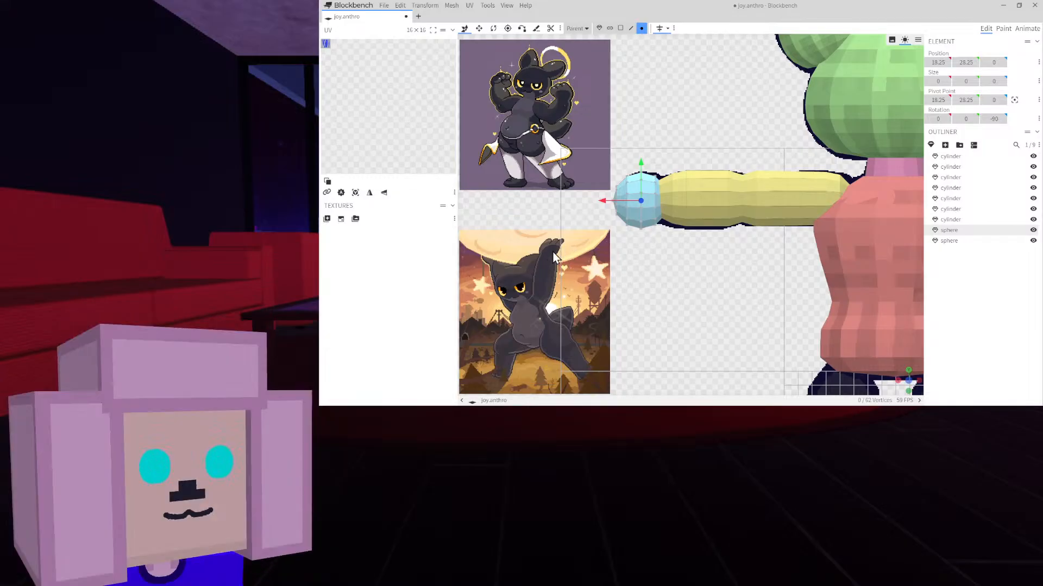
pyautogui.moveTo(603, 202); pyautogui.dragTo(629, 183)
pyautogui.scroll(5, 676, 299)
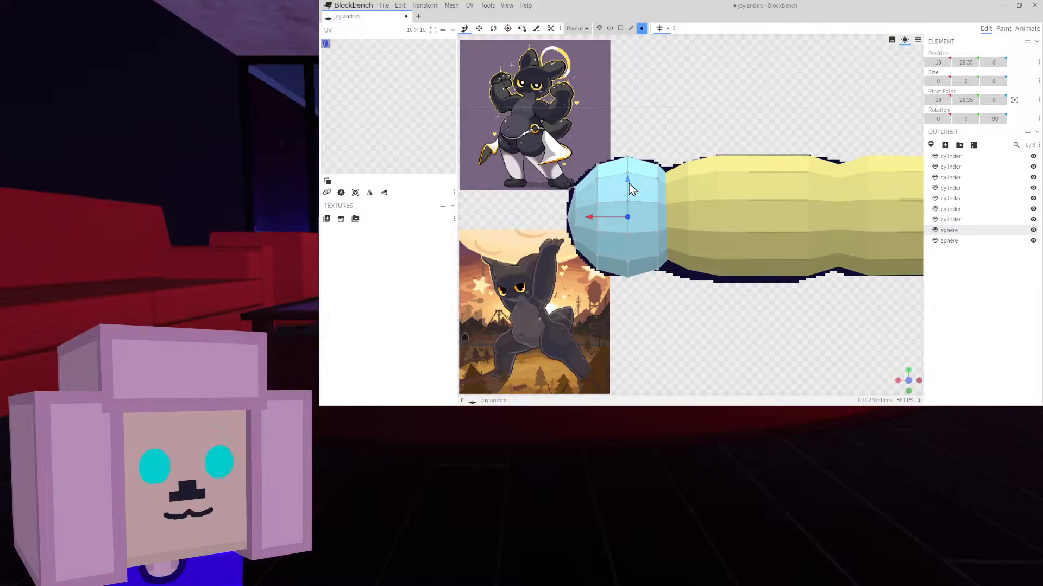
pyautogui.moveTo(597, 216); pyautogui.dragTo(591, 198)
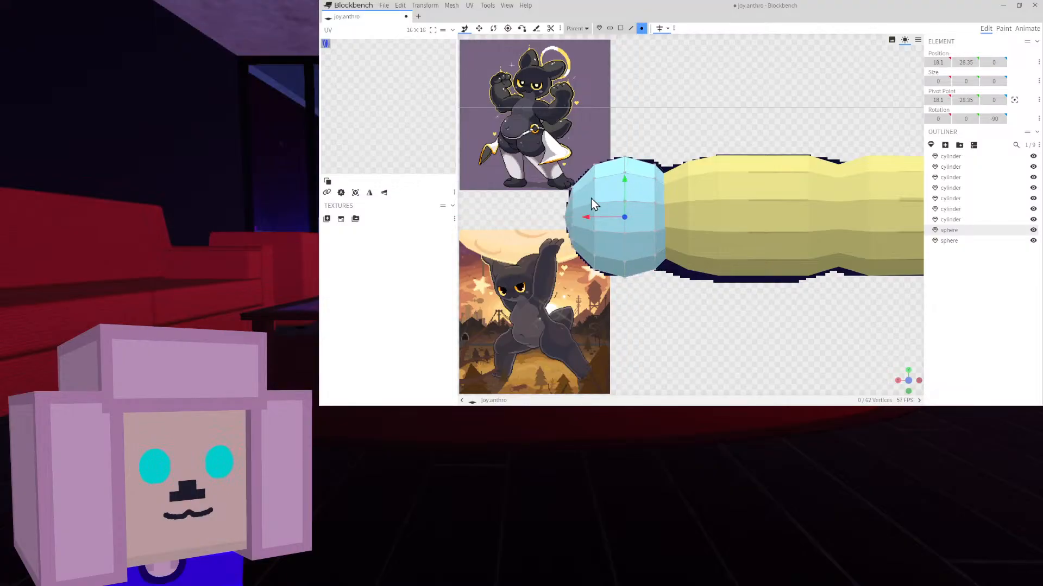
pyautogui.click(564, 217)
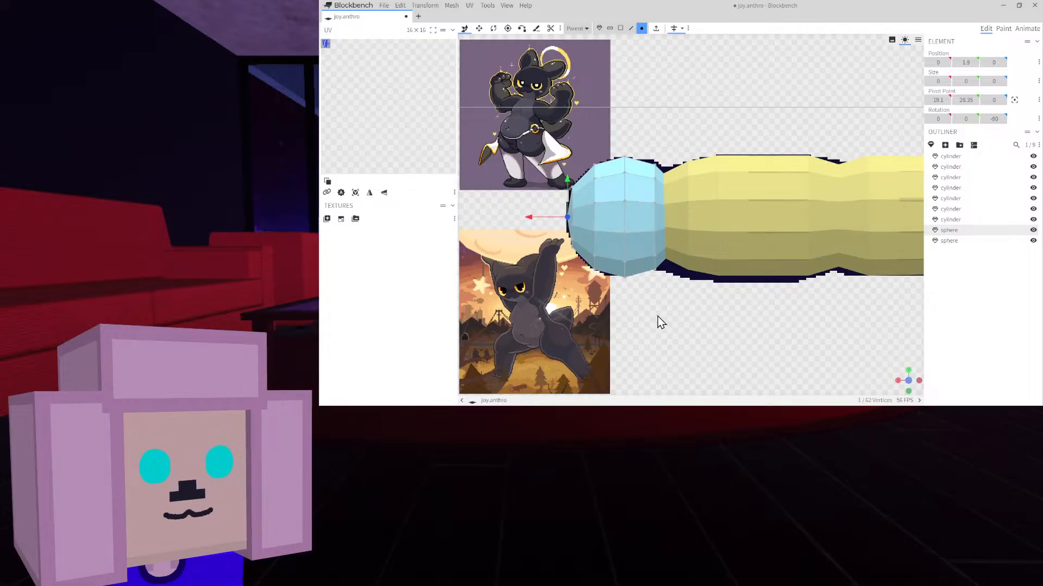
pyautogui.click(1034, 316)
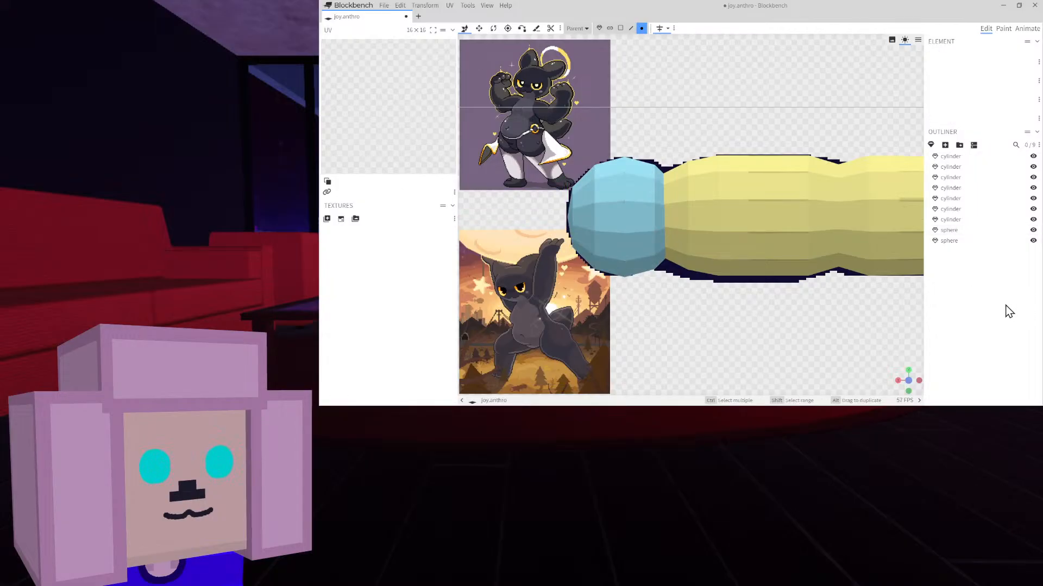
# Duplicate one of the ear meshes in object mode and lower the copy to hip height at Y 16.1
pyautogui.scroll(-8, 718, 318)
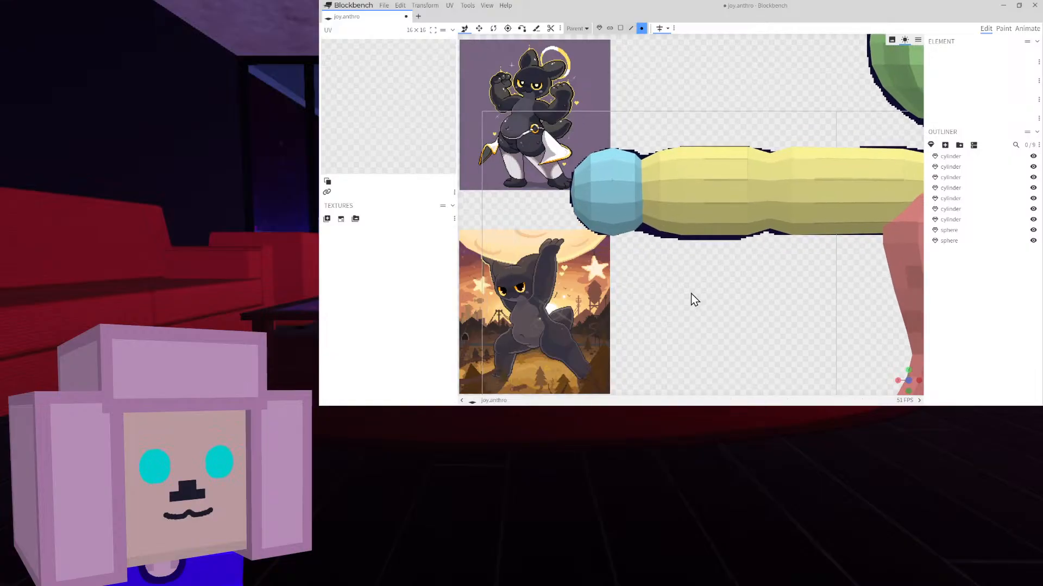
pyautogui.scroll(-3, 599, 275)
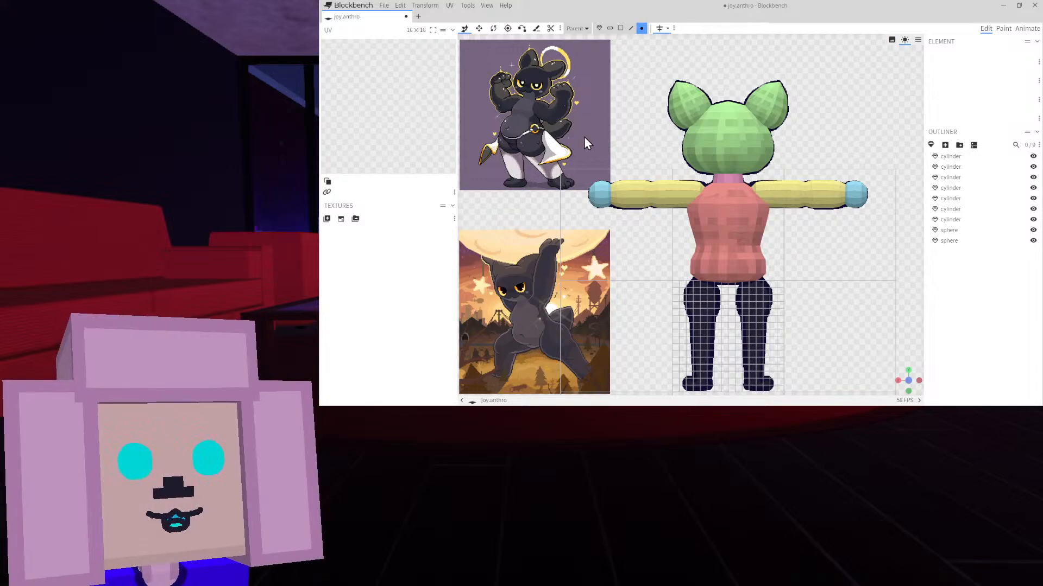
pyautogui.moveTo(915, 383); pyautogui.dragTo(915, 388)
pyautogui.scroll(-3, 739, 155)
pyautogui.click(704, 100)
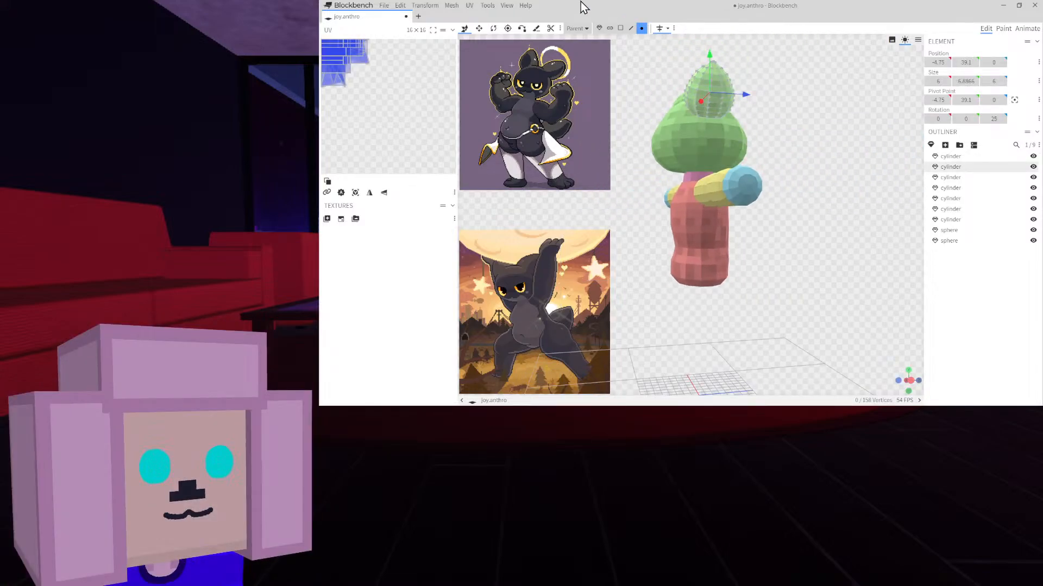
pyautogui.click(598, 29)
pyautogui.hotkey('ctrl', 'd')
pyautogui.moveTo(783, 128); pyautogui.dragTo(863, 141)
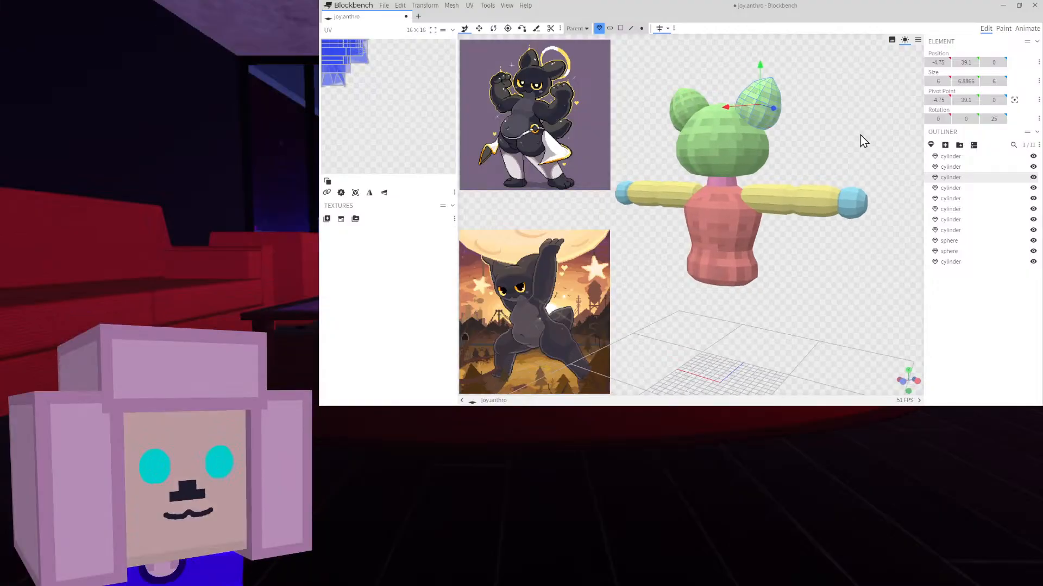
pyautogui.moveTo(750, 65); pyautogui.dragTo(801, 250)
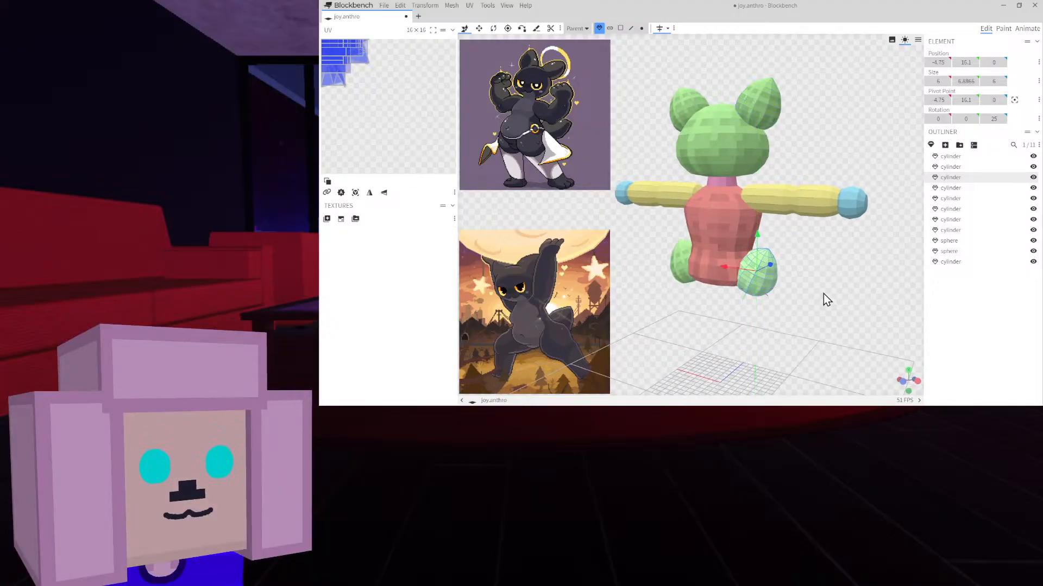
# Move the ear copy behind the body to Z 8 and straighten it to 0 rotation on Z
pyautogui.moveTo(824, 298); pyautogui.dragTo(780, 299)
pyautogui.moveTo(826, 311); pyautogui.dragTo(750, 305)
pyautogui.press('r')
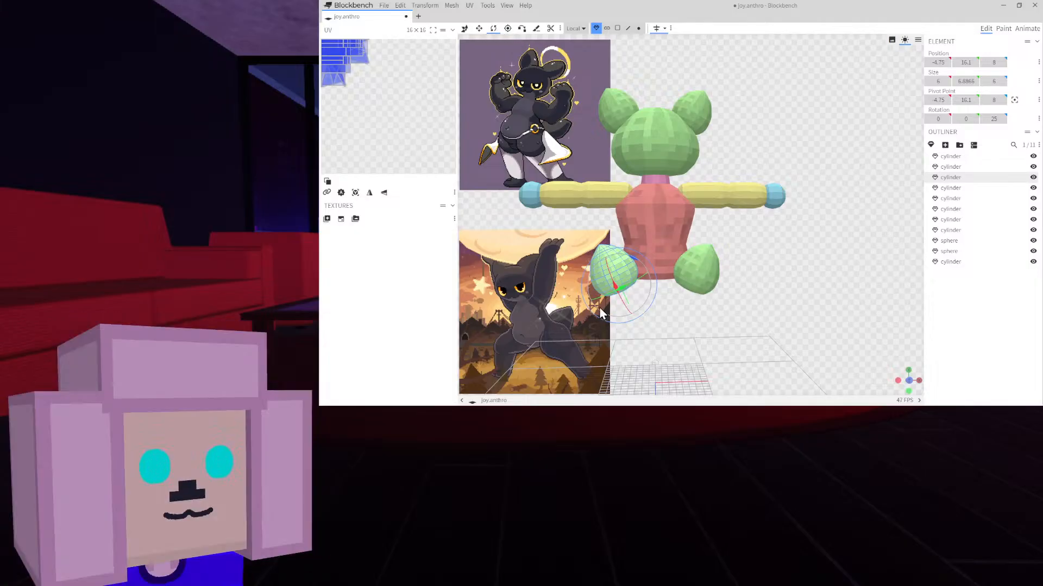
pyautogui.moveTo(634, 261); pyautogui.dragTo(649, 262)
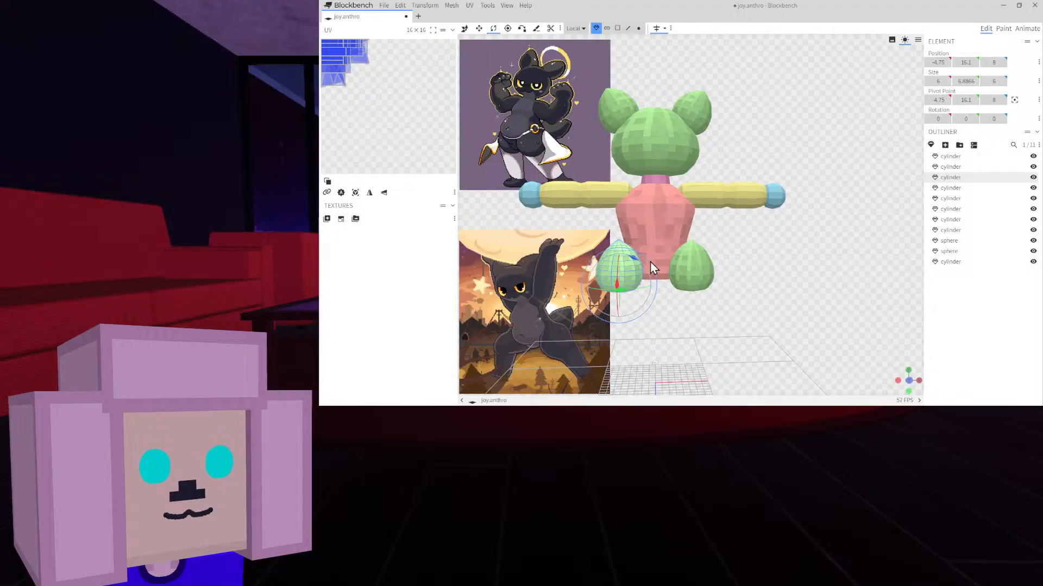
# Delete the mirrored ear copy and move the remaining one behind the hips to X 0.25 and Z 5
pyautogui.click(701, 281)
pyautogui.press('Delete')
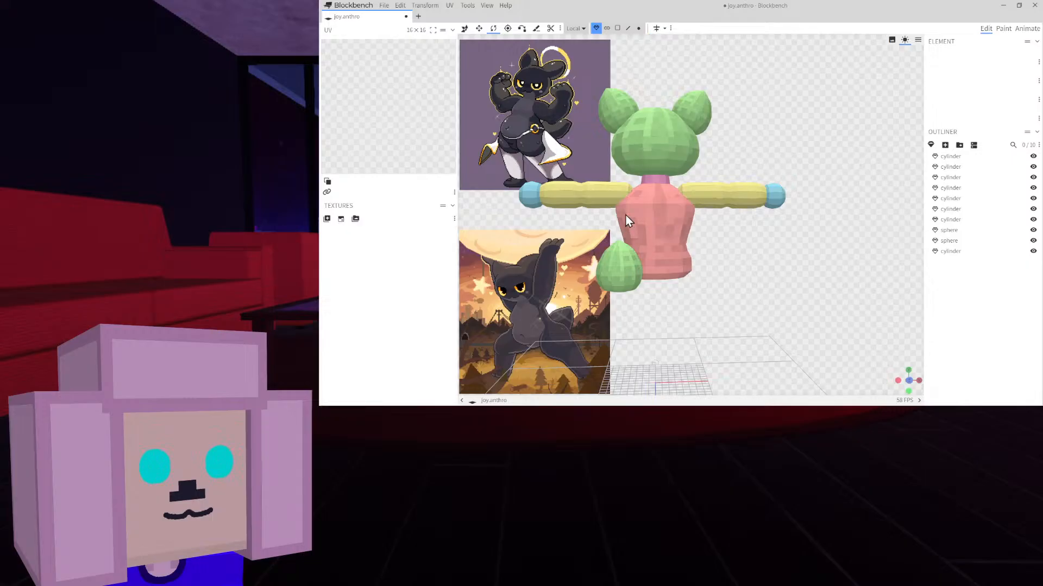
pyautogui.click(624, 269)
pyautogui.click(465, 29)
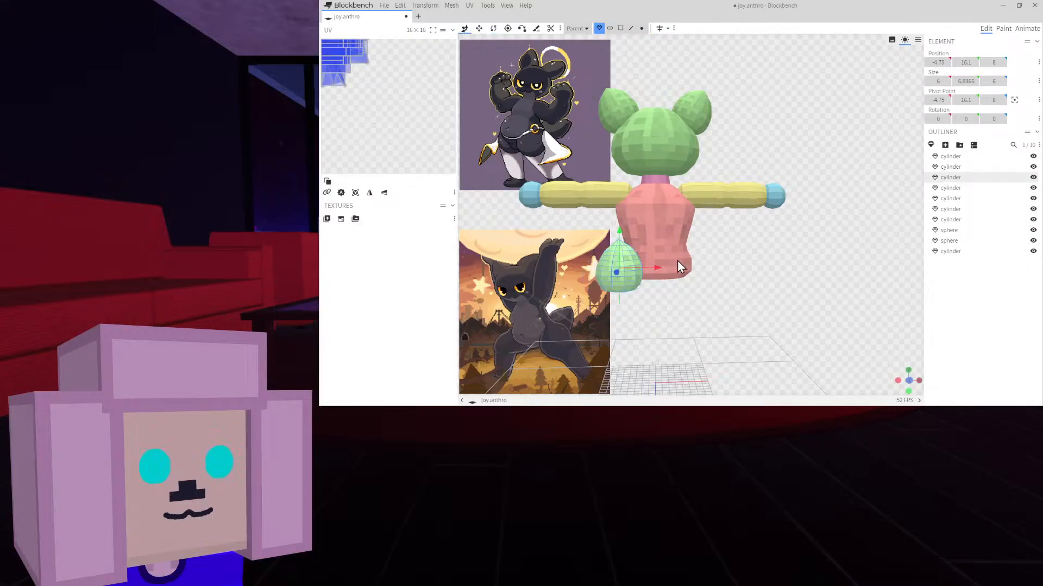
pyautogui.moveTo(652, 269); pyautogui.dragTo(692, 276)
pyautogui.moveTo(748, 308)
pyautogui.mouseDown()
pyautogui.moveTo(781, 319)
pyautogui.moveTo(819, 314)
pyautogui.moveTo(752, 311)
pyautogui.mouseUp()
pyautogui.scroll(3, 814, 312)
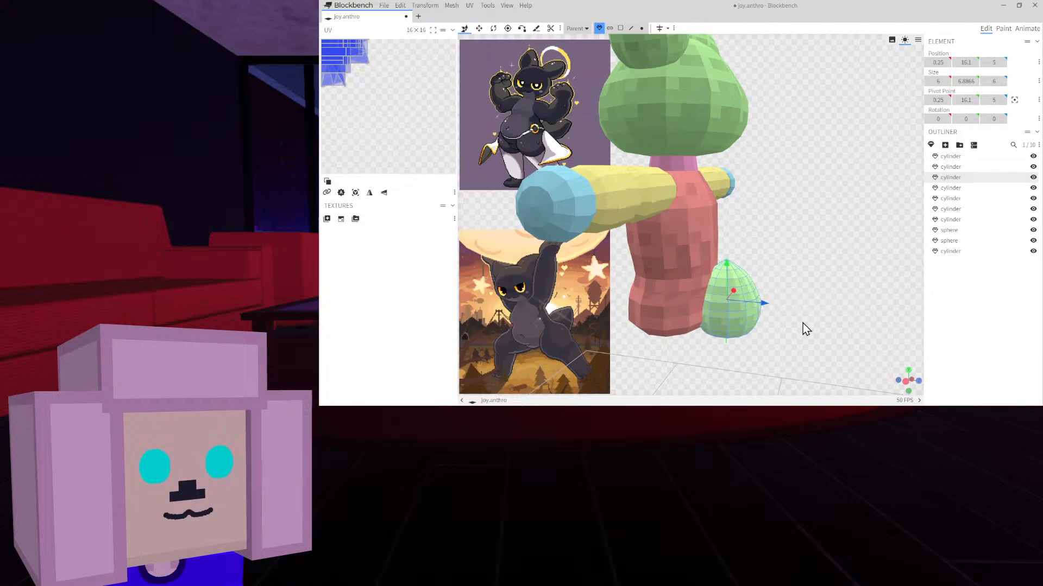
# Tilt the tail shape backwards to 47.5 on the X rotation
pyautogui.moveTo(803, 324); pyautogui.dragTo(812, 312)
pyautogui.click(495, 29)
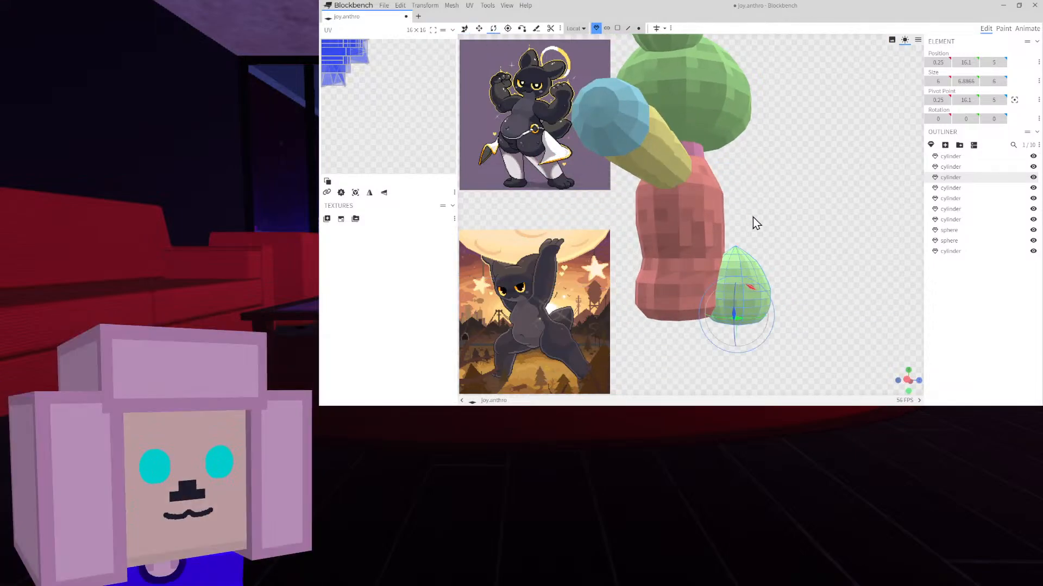
pyautogui.moveTo(755, 288); pyautogui.dragTo(767, 313)
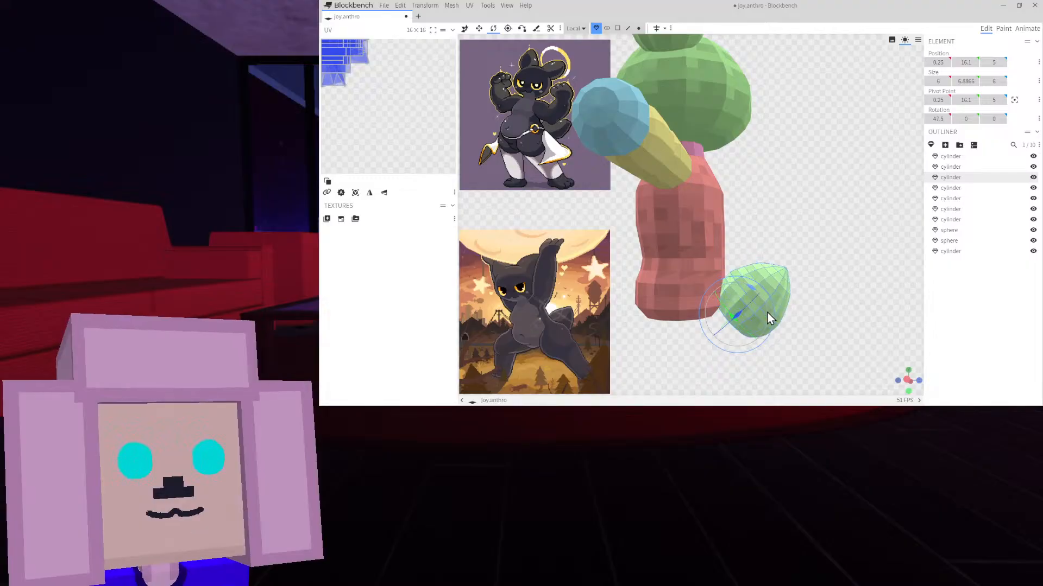
# Stretch the tail shape to about 7.9 on Y and reposition it against the hips at Y 17.6 and Z 4.5
pyautogui.click(478, 28)
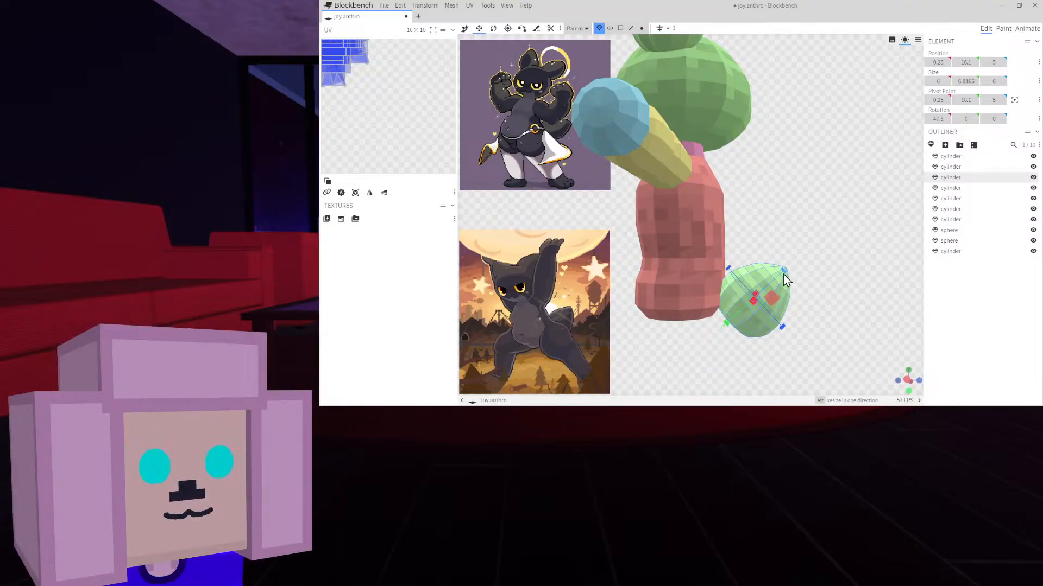
pyautogui.moveTo(784, 274); pyautogui.dragTo(752, 245)
pyautogui.press('v')
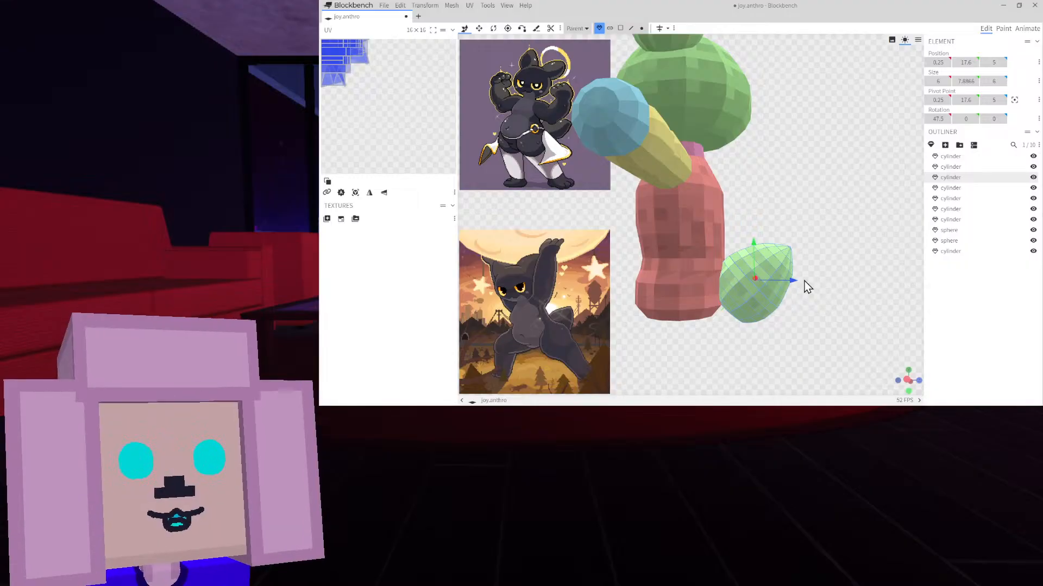
pyautogui.moveTo(794, 281); pyautogui.dragTo(794, 331)
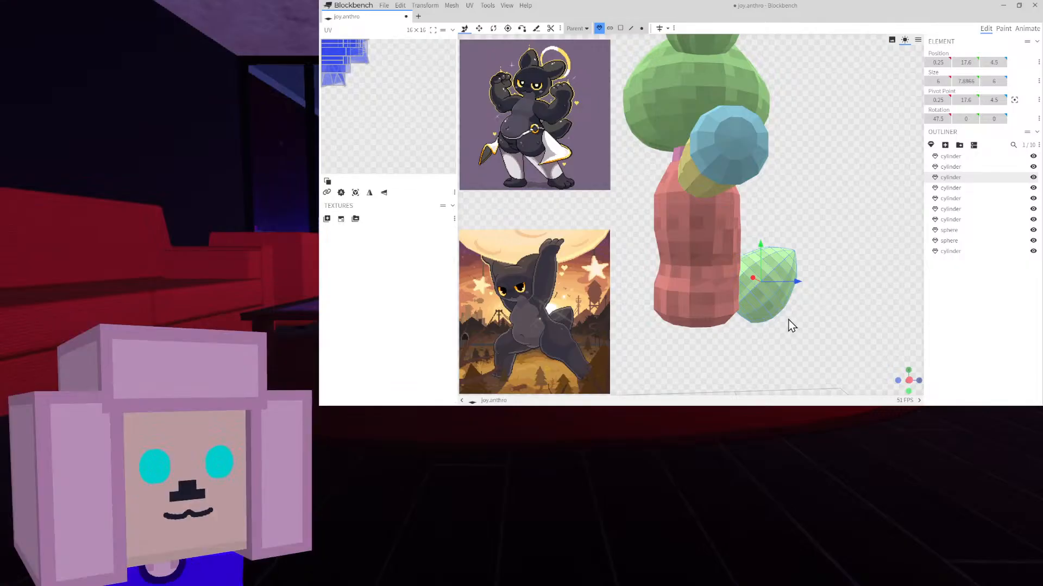
# Select the head together with both ears and lower them to Y 33.1
pyautogui.moveTo(809, 286); pyautogui.dragTo(840, 273)
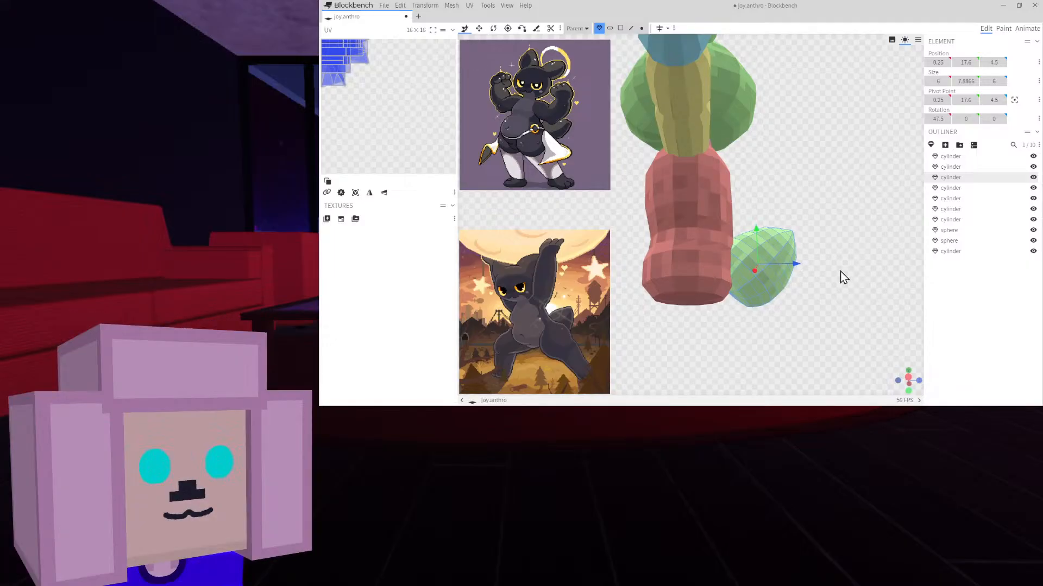
pyautogui.moveTo(840, 272); pyautogui.dragTo(845, 288)
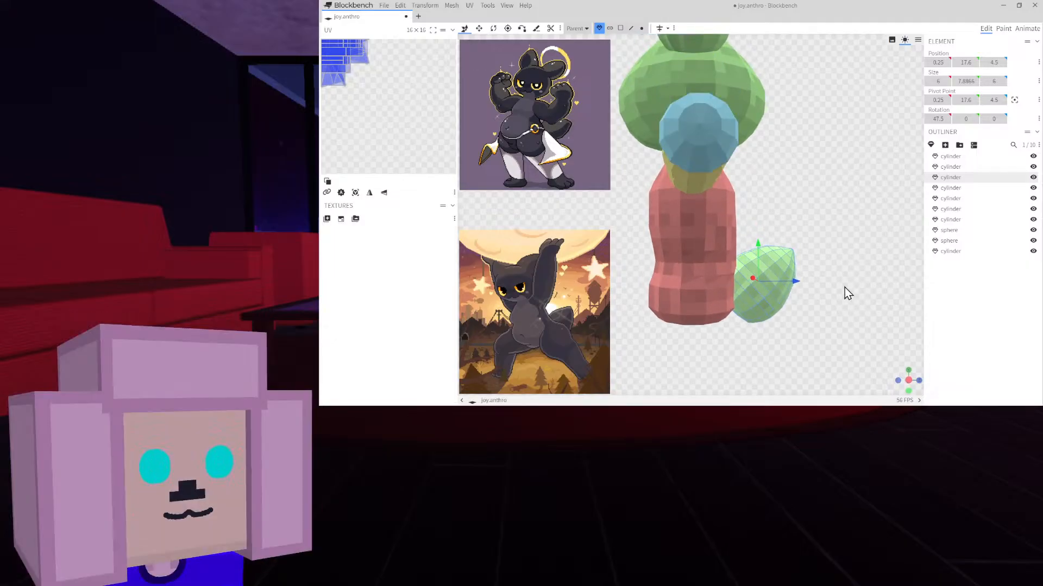
pyautogui.click(955, 329)
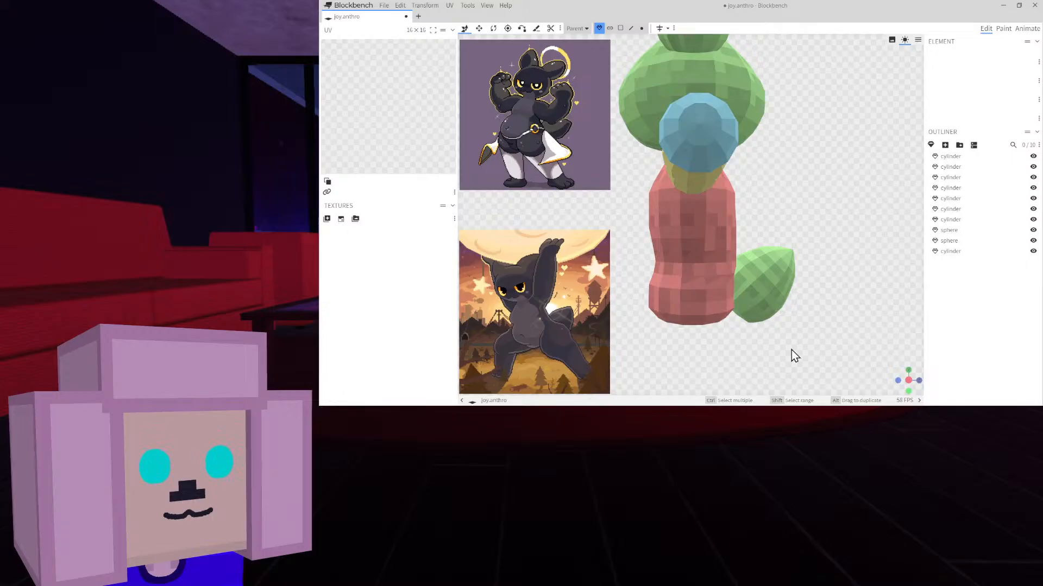
pyautogui.moveTo(790, 351); pyautogui.dragTo(807, 317)
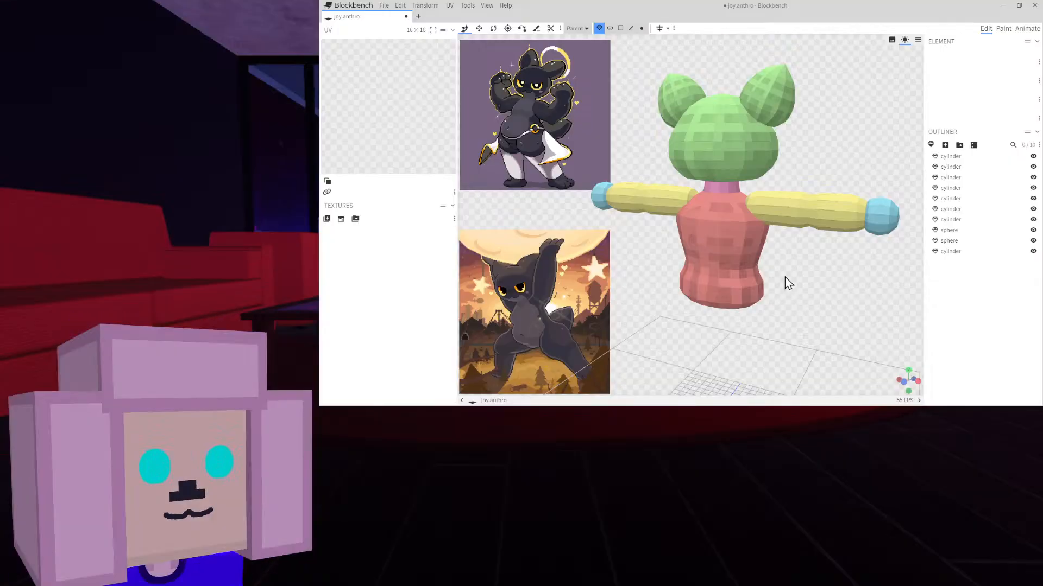
pyautogui.moveTo(786, 282); pyautogui.dragTo(804, 261)
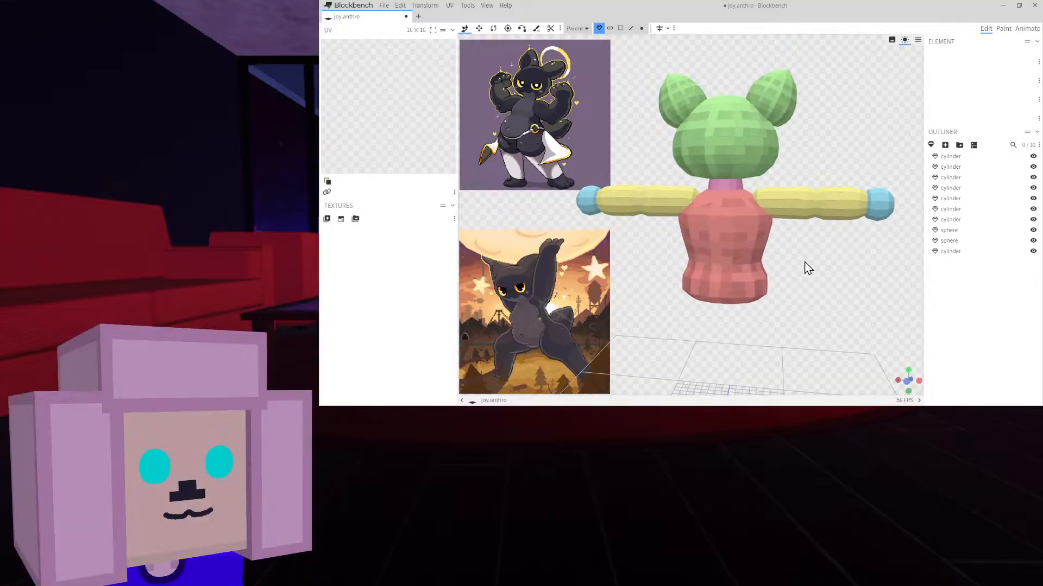
pyautogui.click(755, 164)
pyautogui.keyDown('shift'); pyautogui.click(774, 90); pyautogui.keyUp('shift')
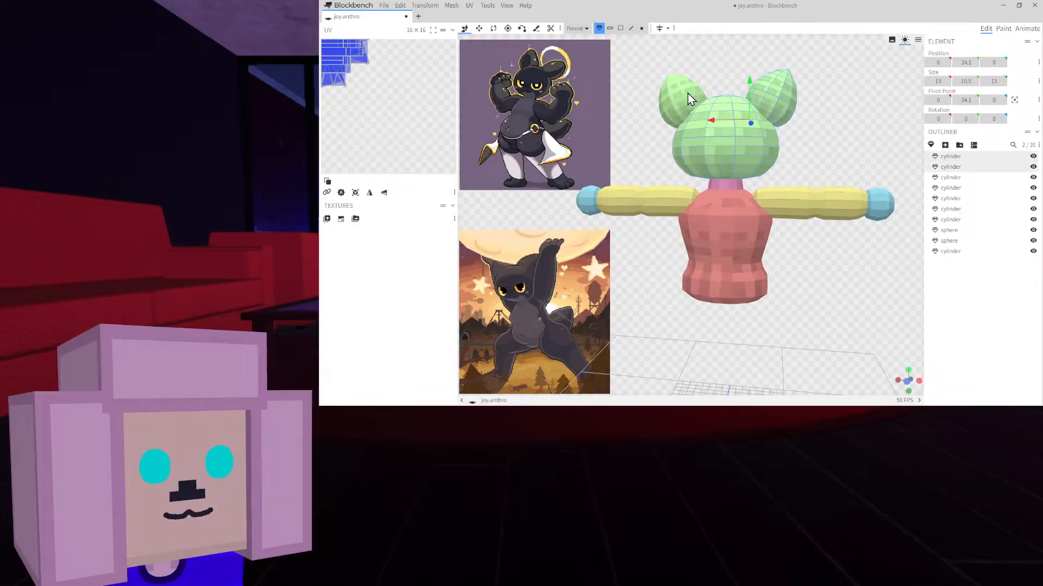
pyautogui.keyDown('shift'); pyautogui.click(687, 93); pyautogui.keyUp('shift')
pyautogui.moveTo(728, 94); pyautogui.dragTo(727, 102)
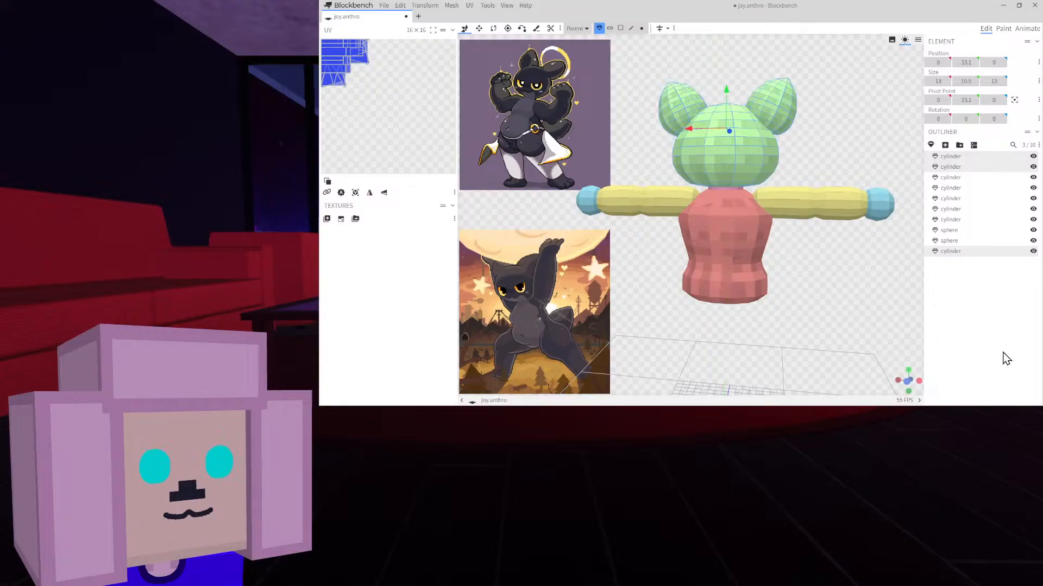
# Duplicate the arm and lower the copy to leg height at Y 11.4, in line with the front reference silhouette
pyautogui.click(836, 311)
pyautogui.moveTo(836, 311); pyautogui.dragTo(798, 311)
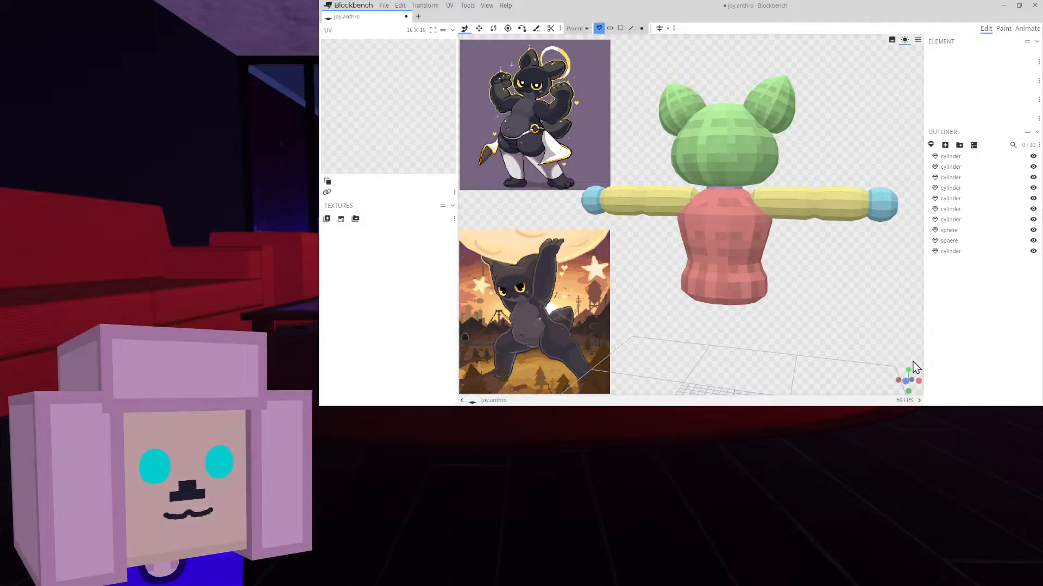
pyautogui.click(908, 380)
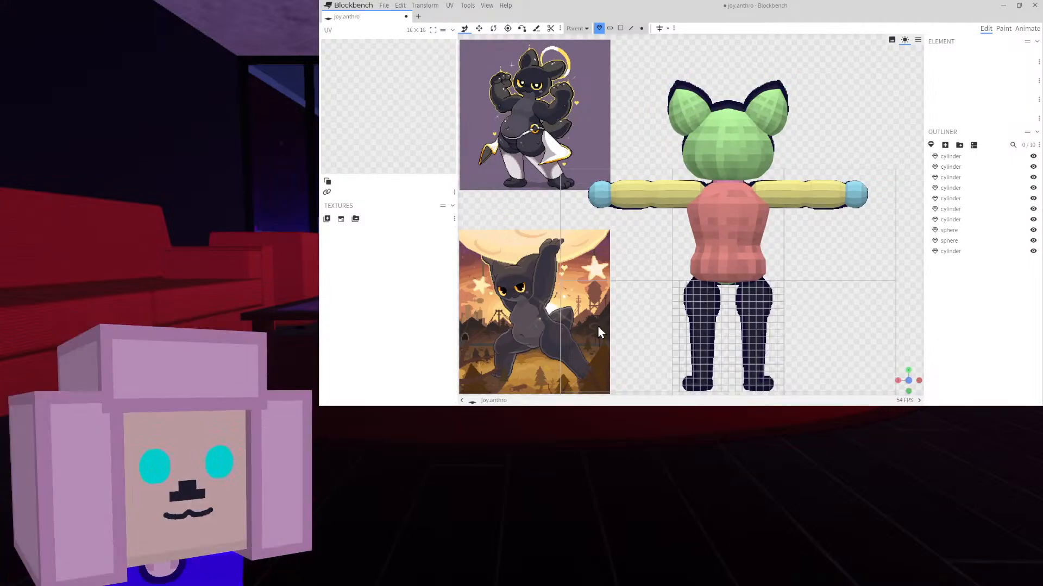
pyautogui.click(794, 189)
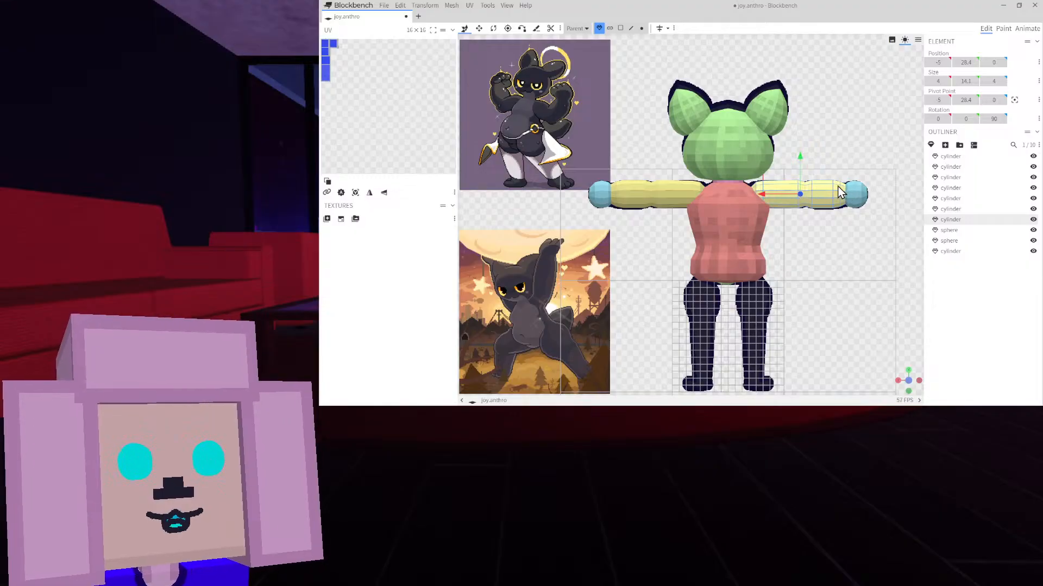
pyautogui.hotkey('ctrl', 'd')
pyautogui.moveTo(806, 165); pyautogui.dragTo(809, 305)
pyautogui.scroll(4, 805, 188)
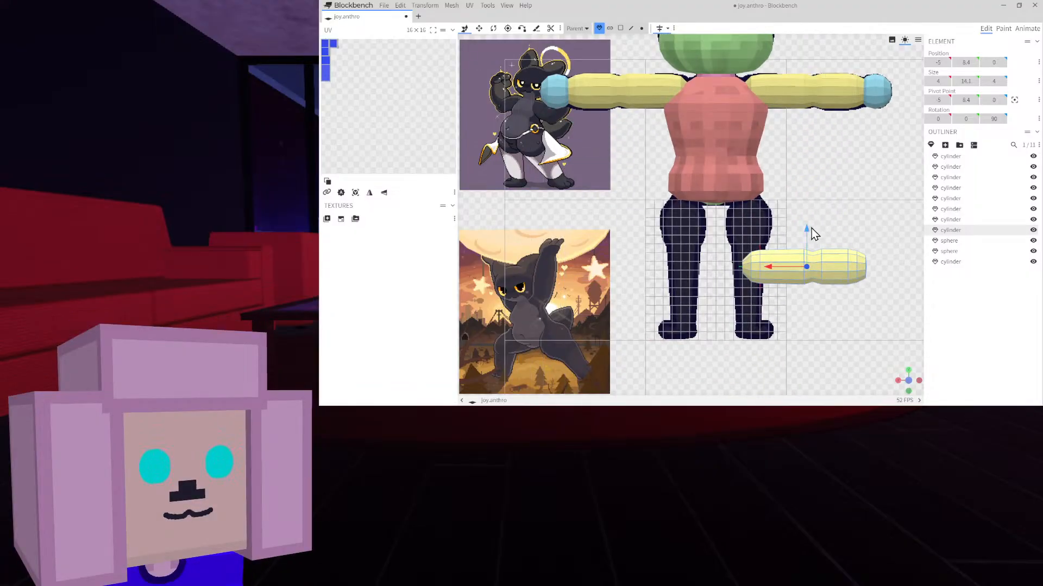
pyautogui.moveTo(809, 228); pyautogui.dragTo(809, 204)
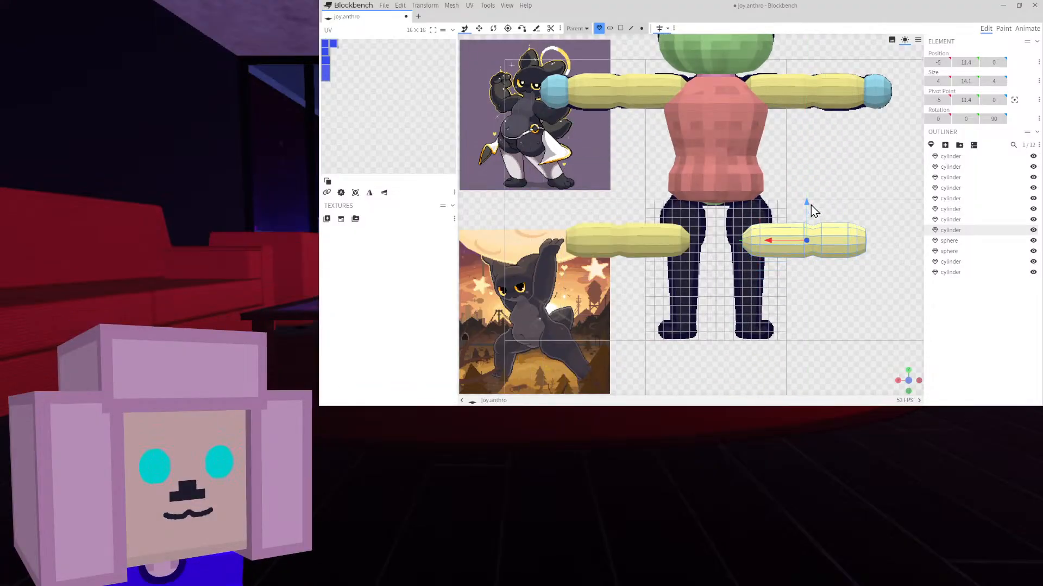
# Rotate the duplicated limb to -180 on Z so it hangs straight down as a leg
pyautogui.click(493, 28)
pyautogui.moveTo(751, 224); pyautogui.dragTo(717, 279)
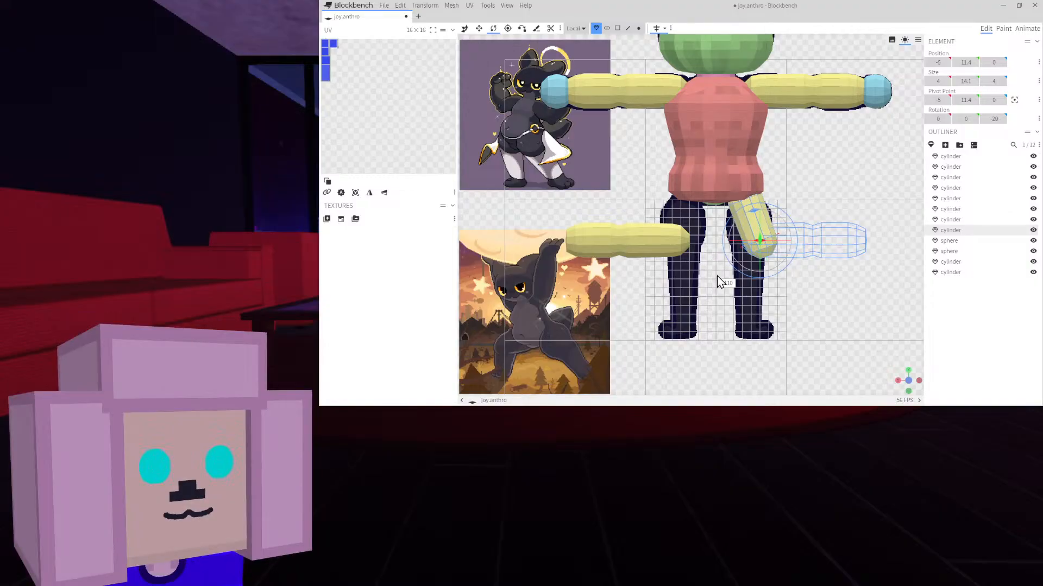
pyautogui.moveTo(719, 272); pyautogui.dragTo(815, 224)
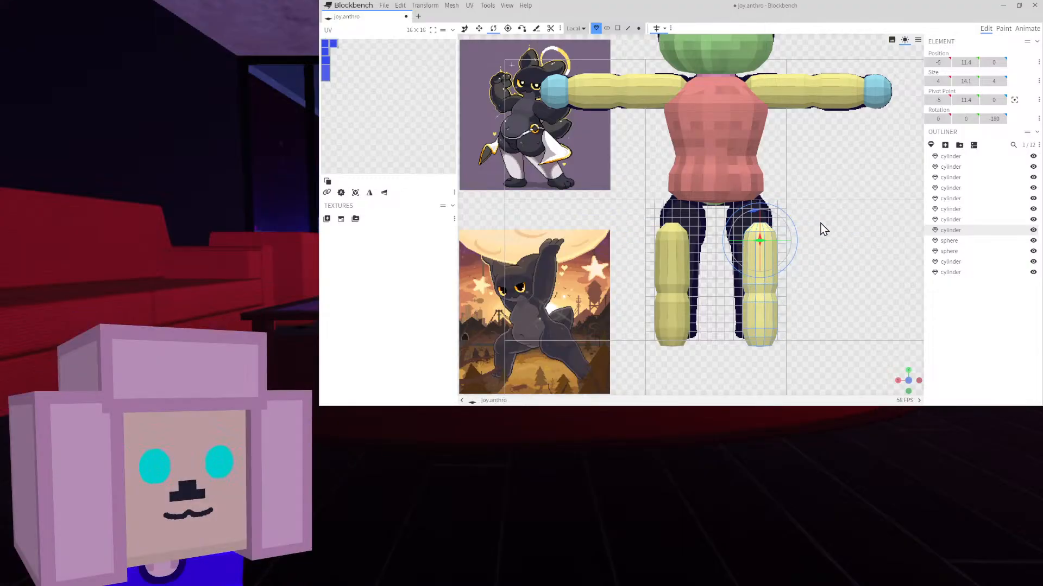
# Thicken the leg to a size of 5 on both X and Z
pyautogui.scroll(2, 804, 213)
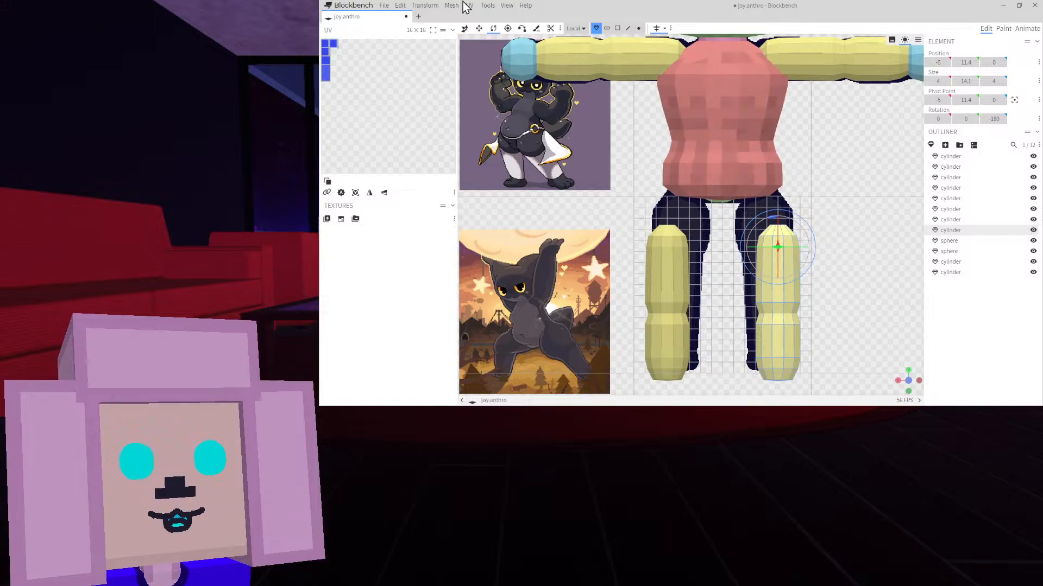
pyautogui.click(479, 31)
pyautogui.moveTo(737, 311); pyautogui.dragTo(732, 314)
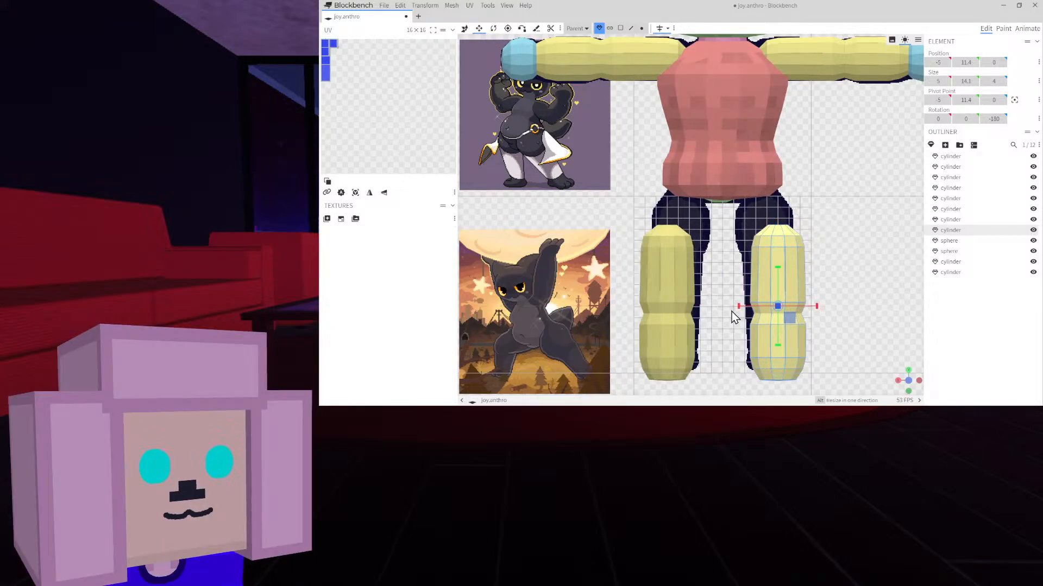
pyautogui.click(920, 383)
pyautogui.moveTo(653, 309); pyautogui.dragTo(647, 311)
pyautogui.click(898, 381)
# Move the leg up under the hips to Y 14.4 and inward to X -3.75
pyautogui.click(464, 29)
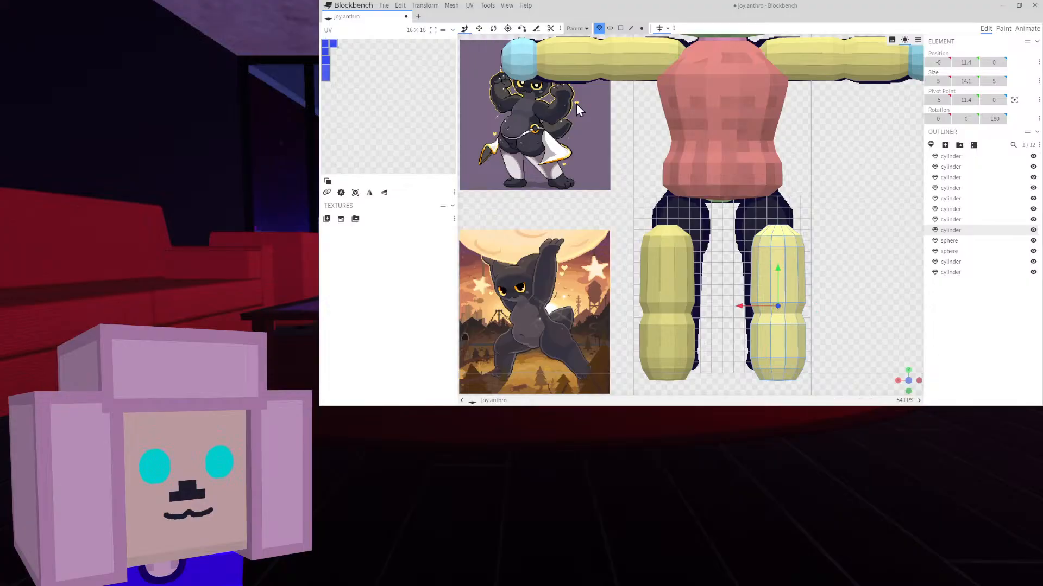
pyautogui.moveTo(779, 272); pyautogui.dragTo(782, 239)
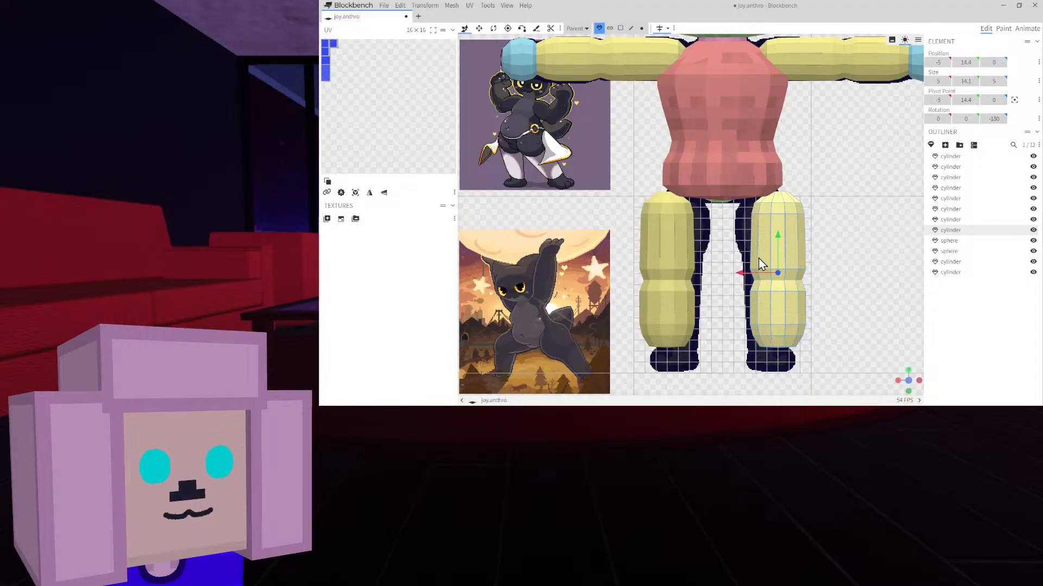
pyautogui.moveTo(752, 277); pyautogui.dragTo(740, 278)
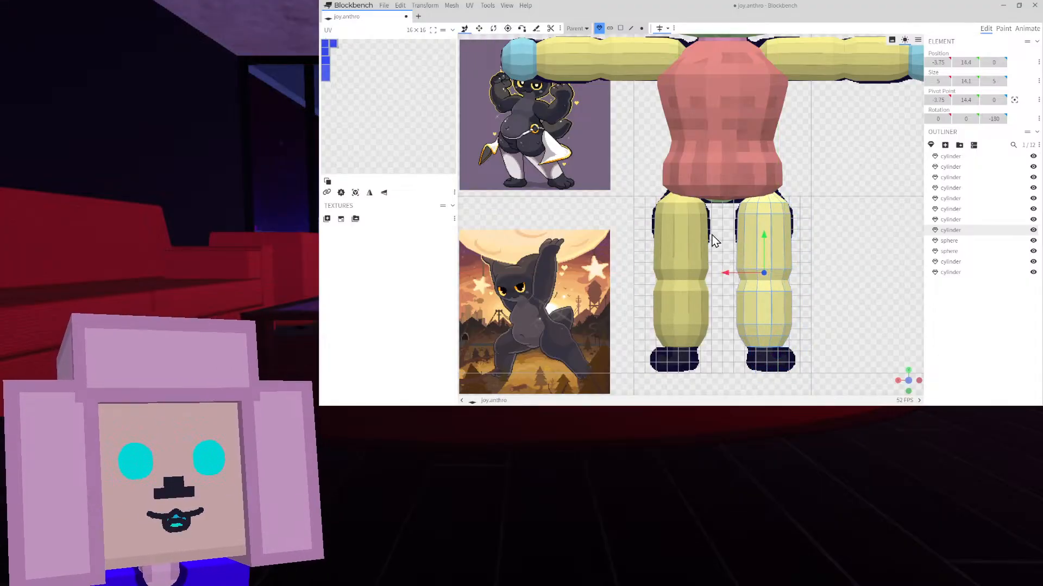
# Examine how the legs meet the hips and line up with the feet of the reference silhouette
pyautogui.moveTo(712, 235); pyautogui.dragTo(686, 265, button='right')
pyautogui.scroll(5, 686, 265)
pyautogui.scroll(2, 686, 265)
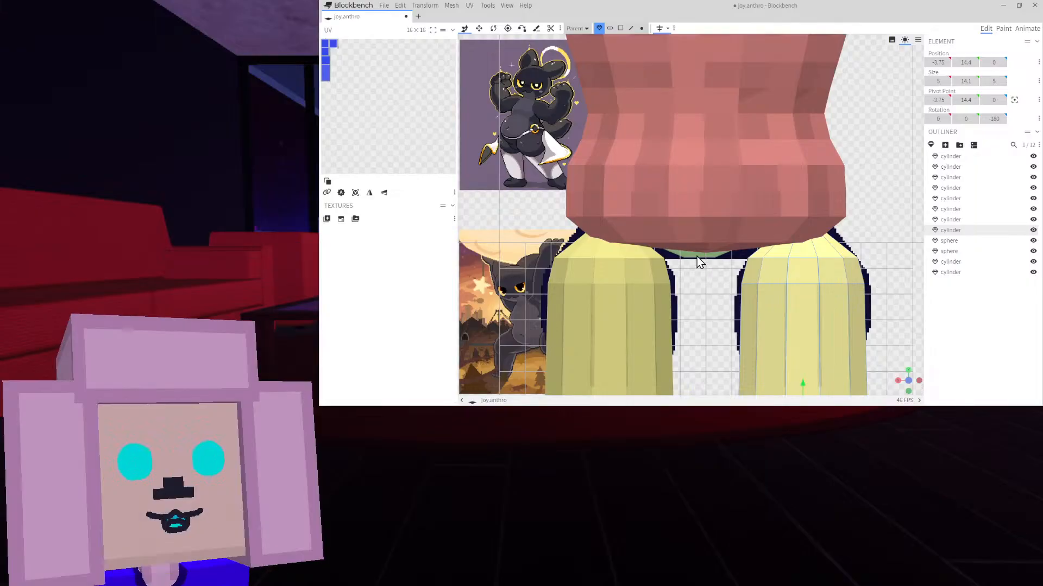
pyautogui.click(659, 194)
pyautogui.moveTo(663, 163); pyautogui.dragTo(671, 164)
pyautogui.scroll(-2, 725, 256)
pyautogui.moveTo(747, 291); pyautogui.dragTo(716, 245, button='right')
pyautogui.click(716, 246)
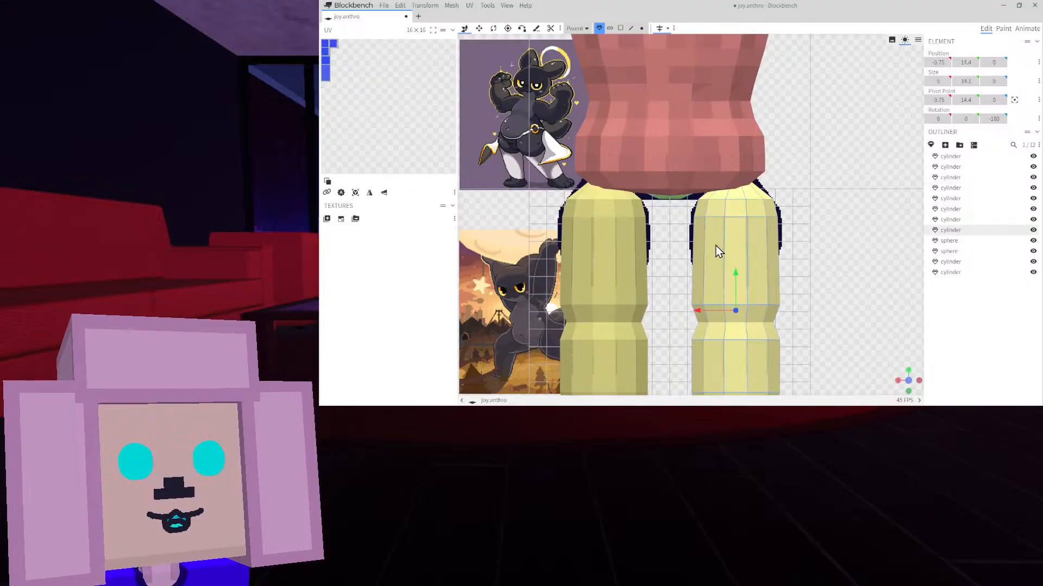
pyautogui.moveTo(788, 257); pyautogui.dragTo(760, 98, button='right')
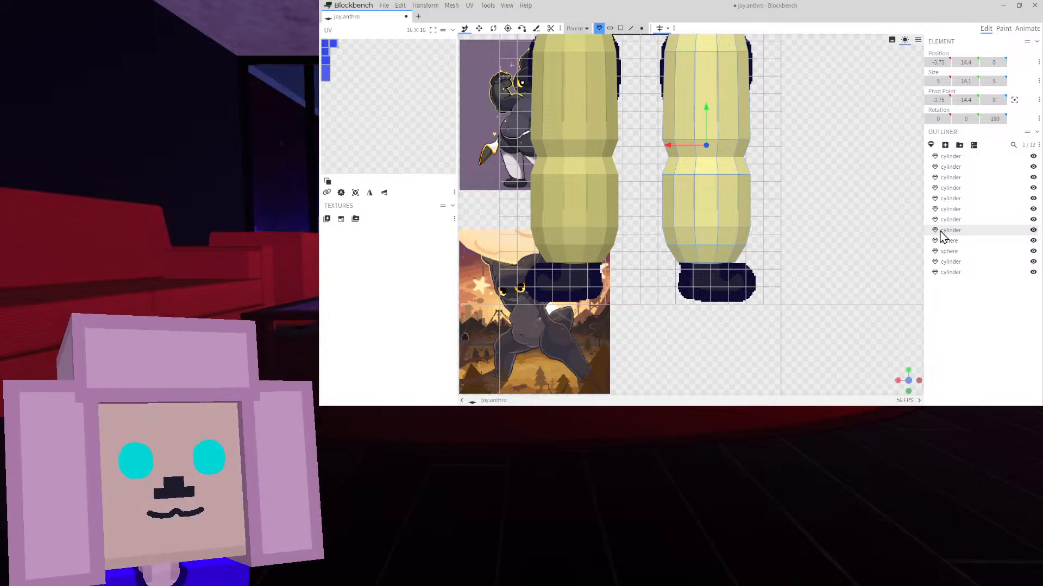
pyautogui.moveTo(789, 240); pyautogui.dragTo(797, 281, button='right')
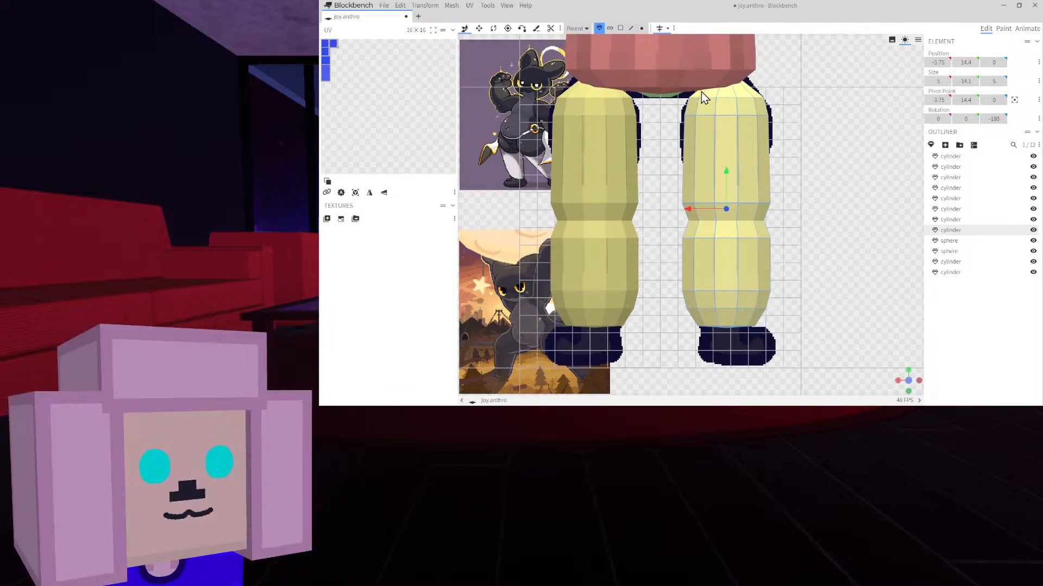
# Select the lower-leg faces and shrink them to 4.8 on X and 4.6 on Z
pyautogui.click(623, 28)
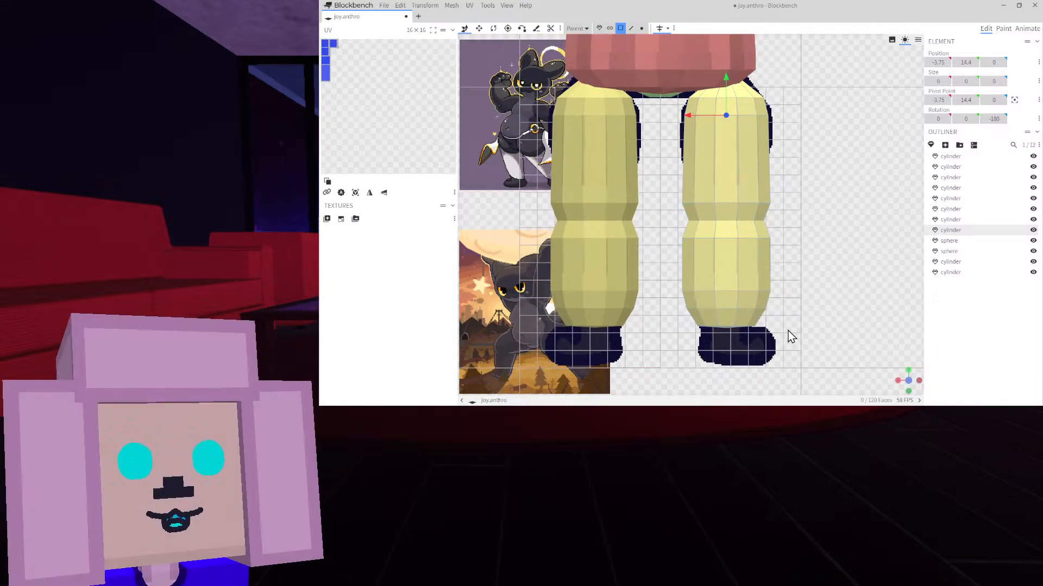
pyautogui.moveTo(782, 337); pyautogui.dragTo(653, 255)
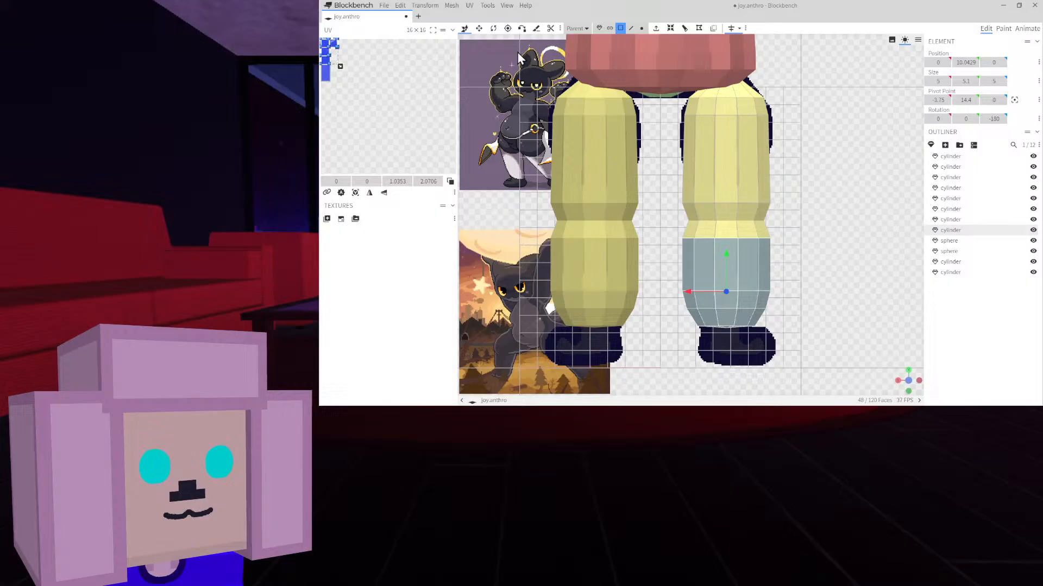
pyautogui.click(478, 29)
pyautogui.moveTo(685, 291); pyautogui.dragTo(688, 292)
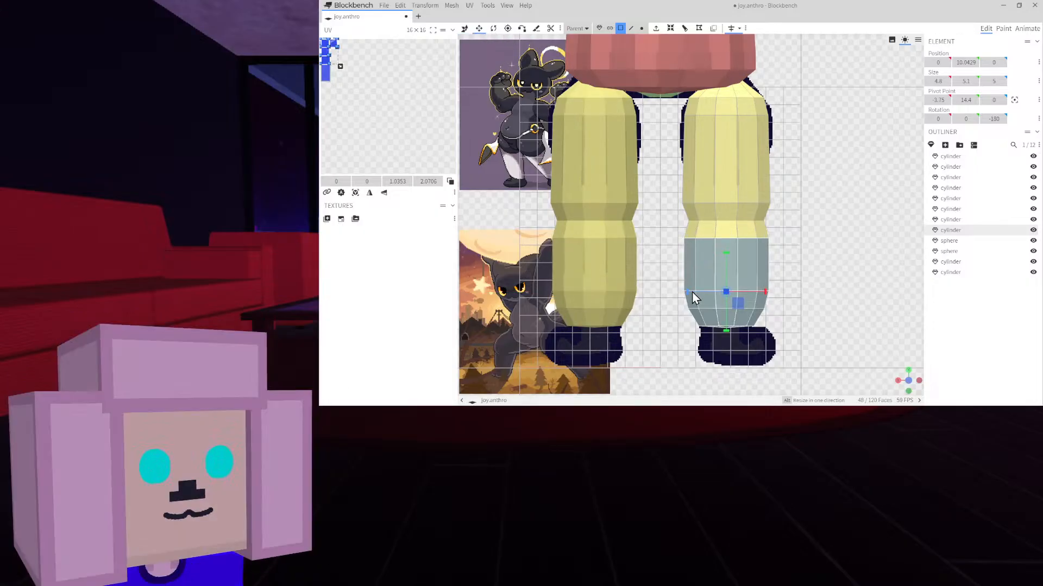
pyautogui.click(918, 382)
pyautogui.moveTo(732, 294); pyautogui.dragTo(728, 294)
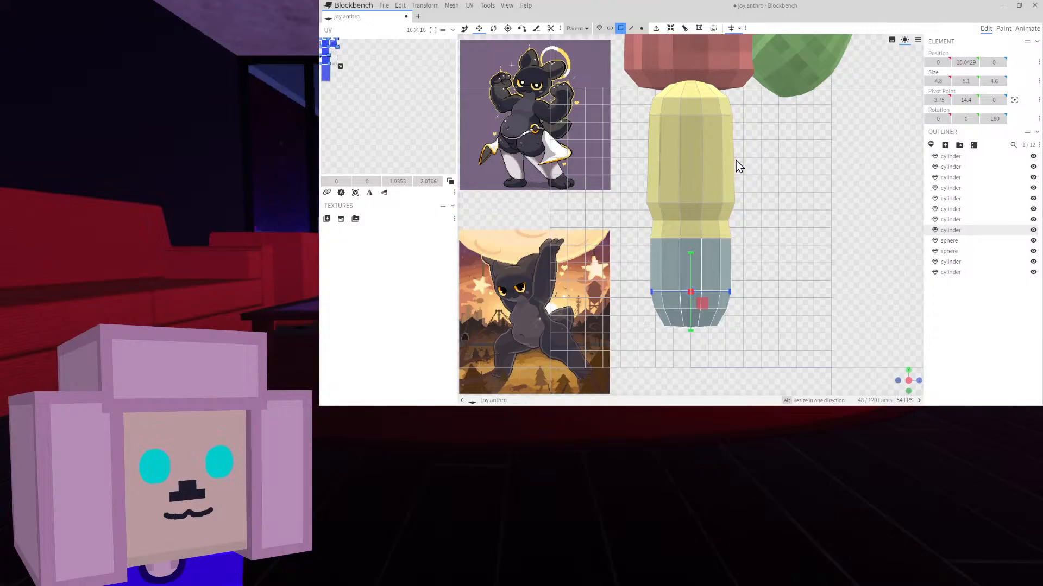
# Select the middle face on the back of the thigh and move it inward to Z 2.3375
pyautogui.click(918, 382)
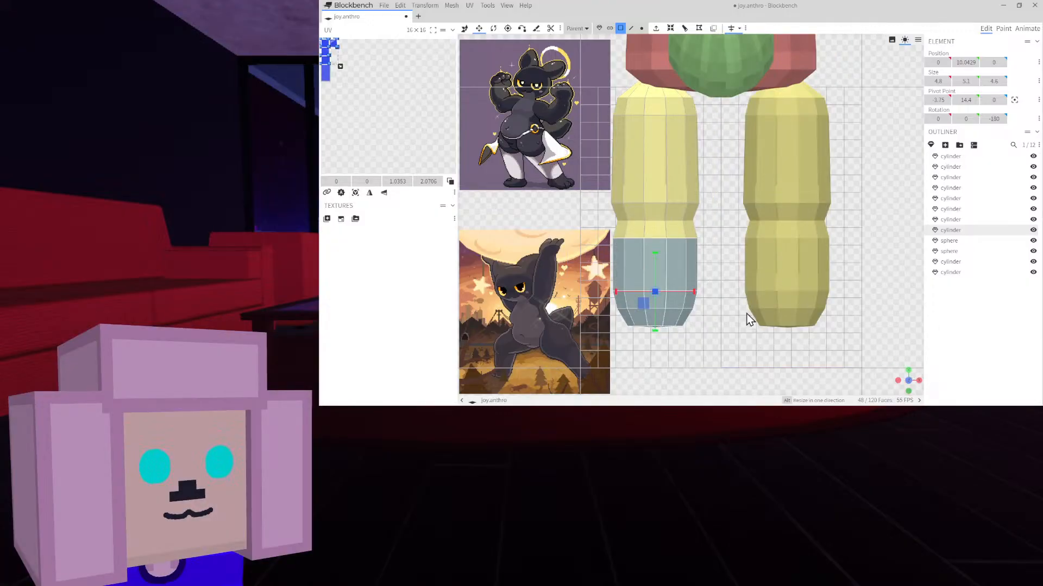
pyautogui.click(656, 174)
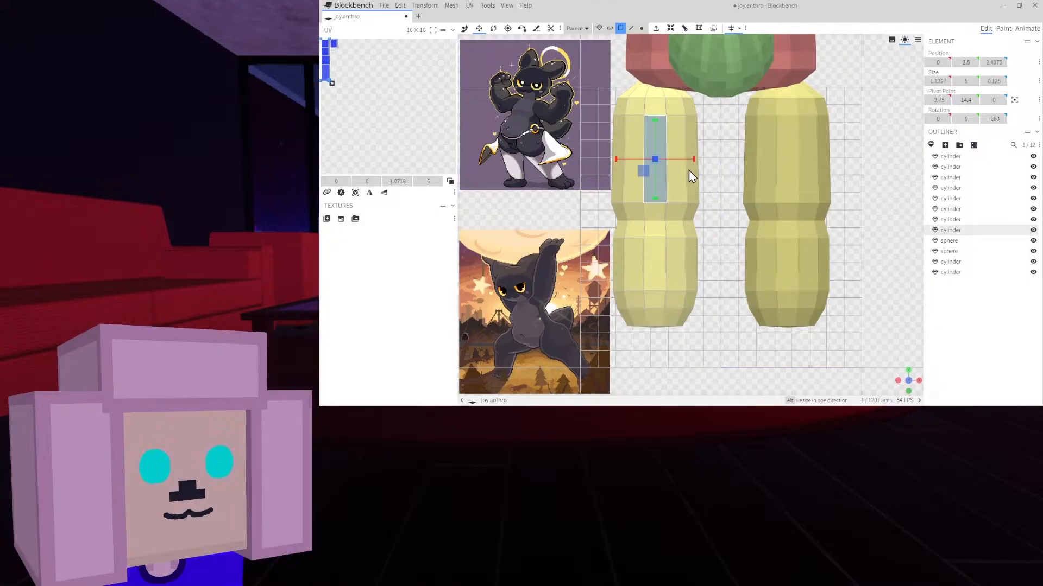
pyautogui.click(898, 381)
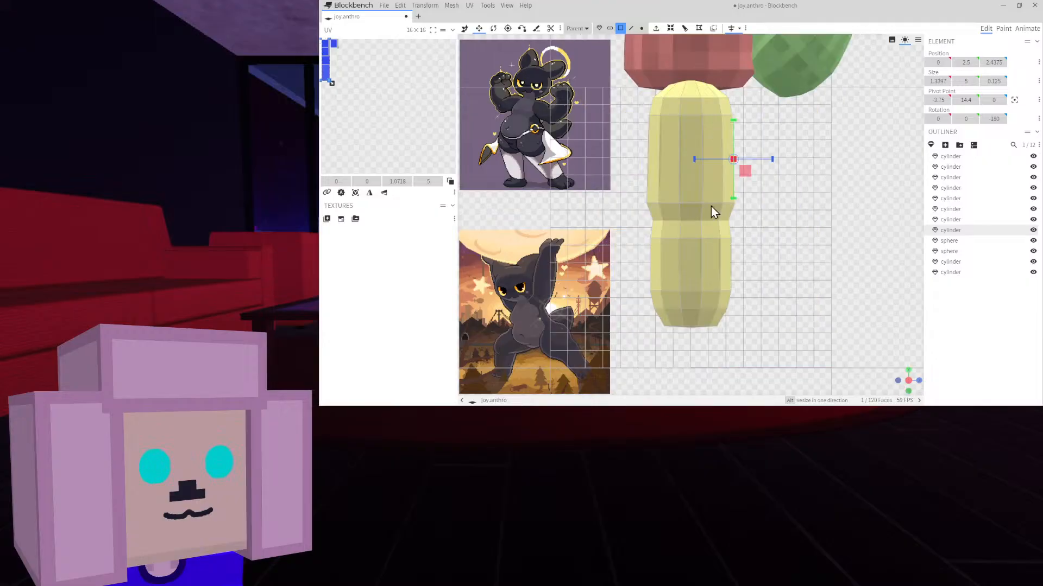
pyautogui.click(464, 30)
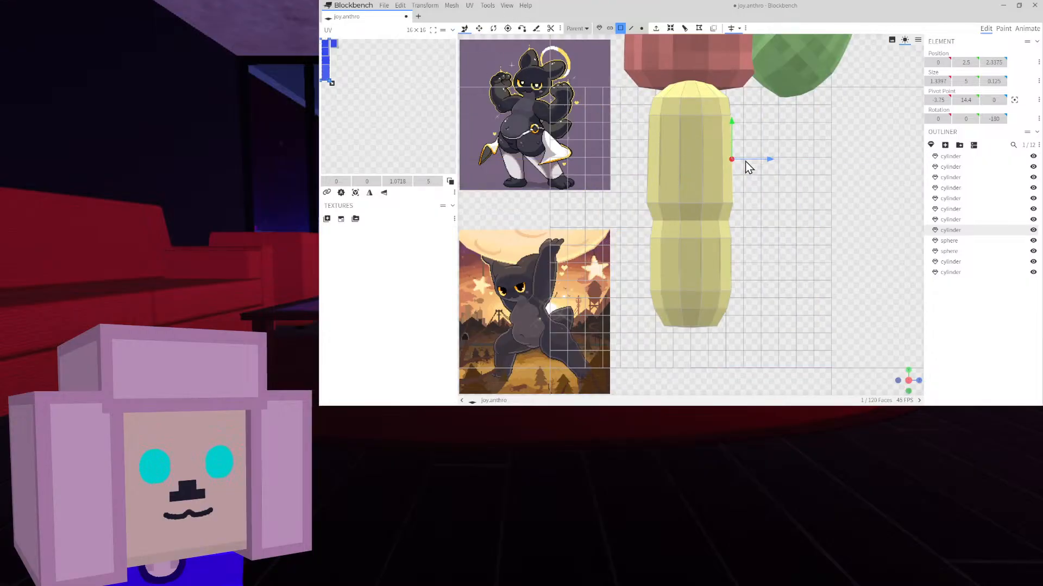
pyautogui.click(898, 382)
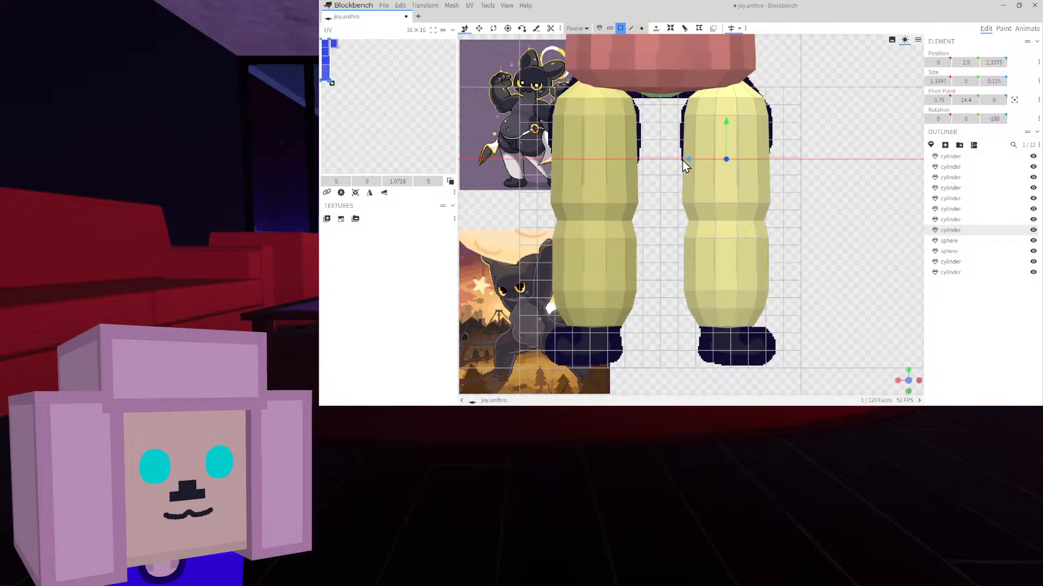
# Select the whole leg mesh again and shift it inward to X -3.55
pyautogui.click(599, 28)
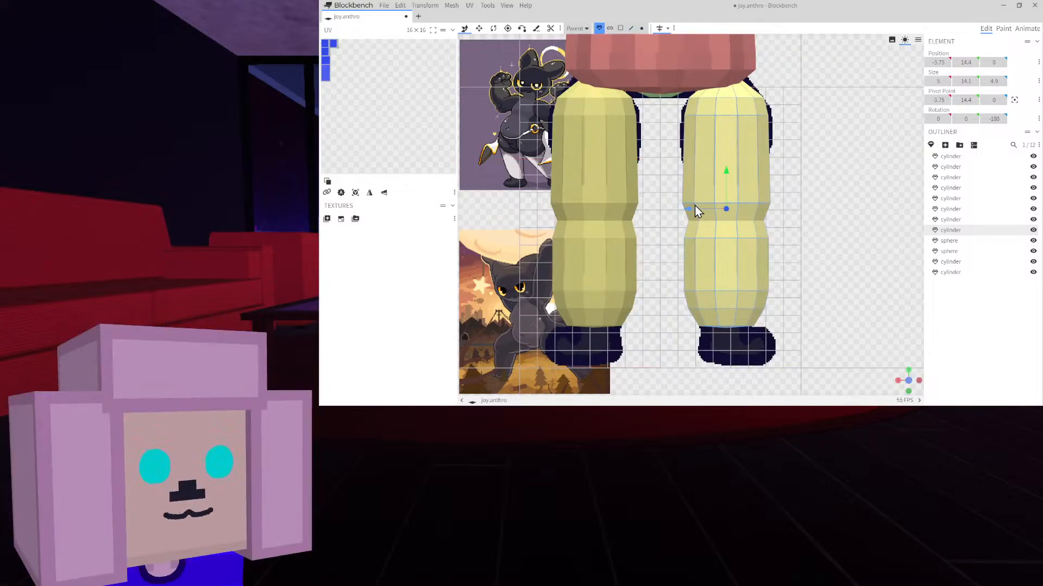
pyautogui.moveTo(695, 211); pyautogui.dragTo(688, 210)
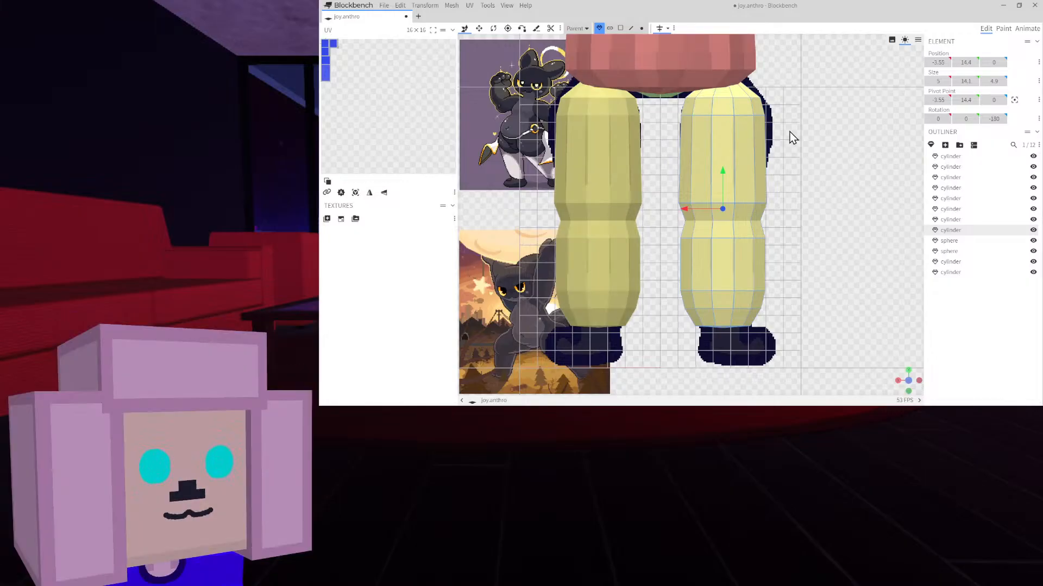
pyautogui.scroll(-5, 791, 137)
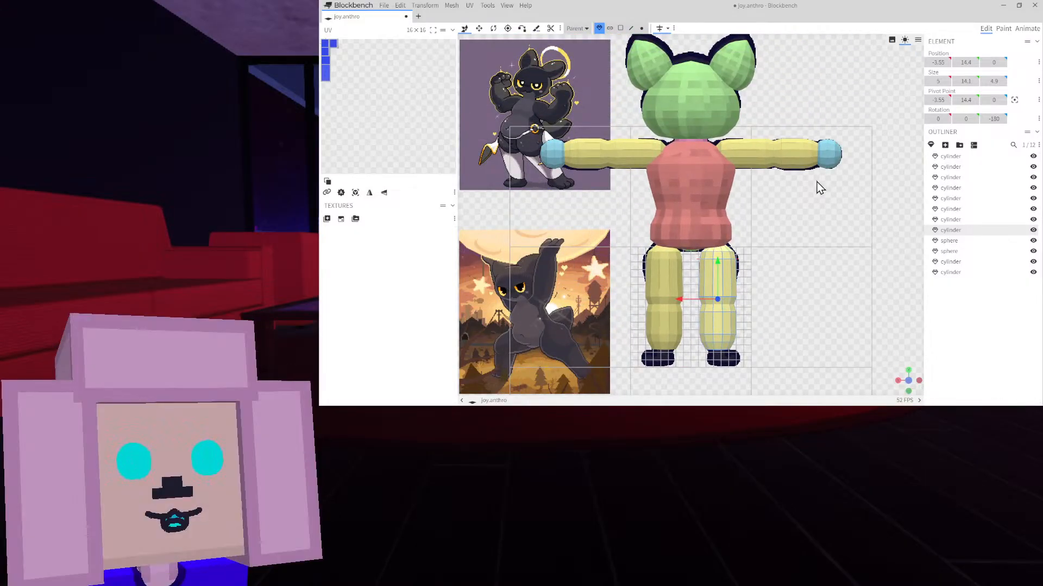
# Duplicate the hand sphere on the selected leg's side and lower the copy to foot height at Y 1.35
pyautogui.moveTo(788, 239); pyautogui.dragTo(782, 191, button='right')
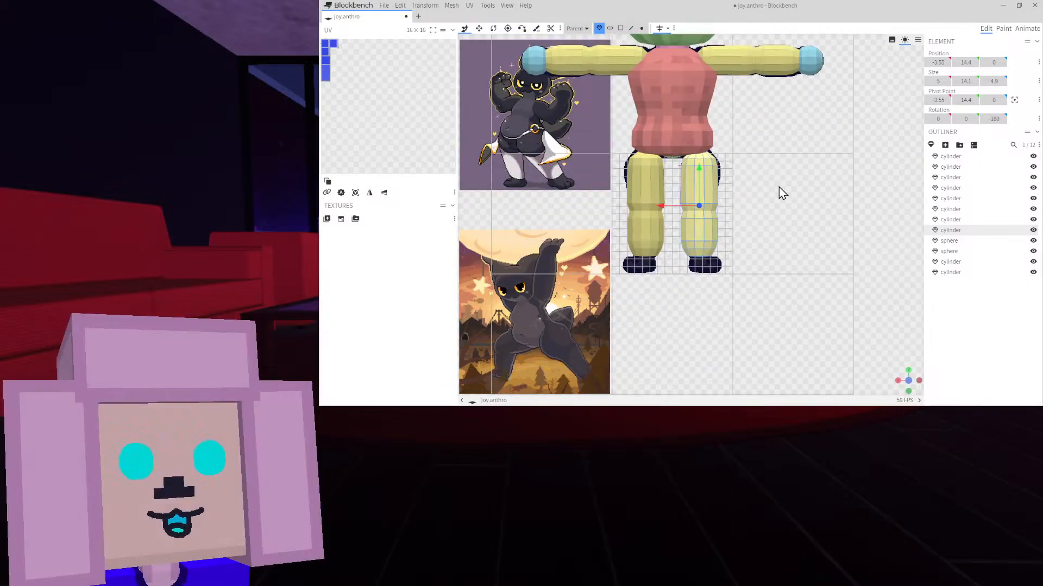
pyautogui.moveTo(735, 239); pyautogui.dragTo(766, 282, button='right')
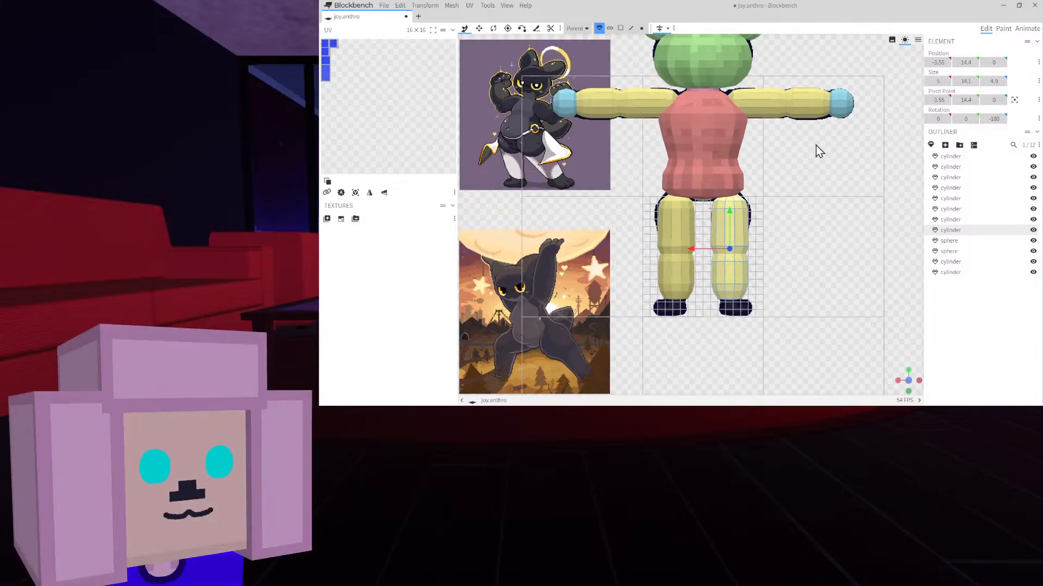
pyautogui.click(843, 103)
pyautogui.hotkey('ctrl', 'd')
pyautogui.hotkey('ctrl', 'd')
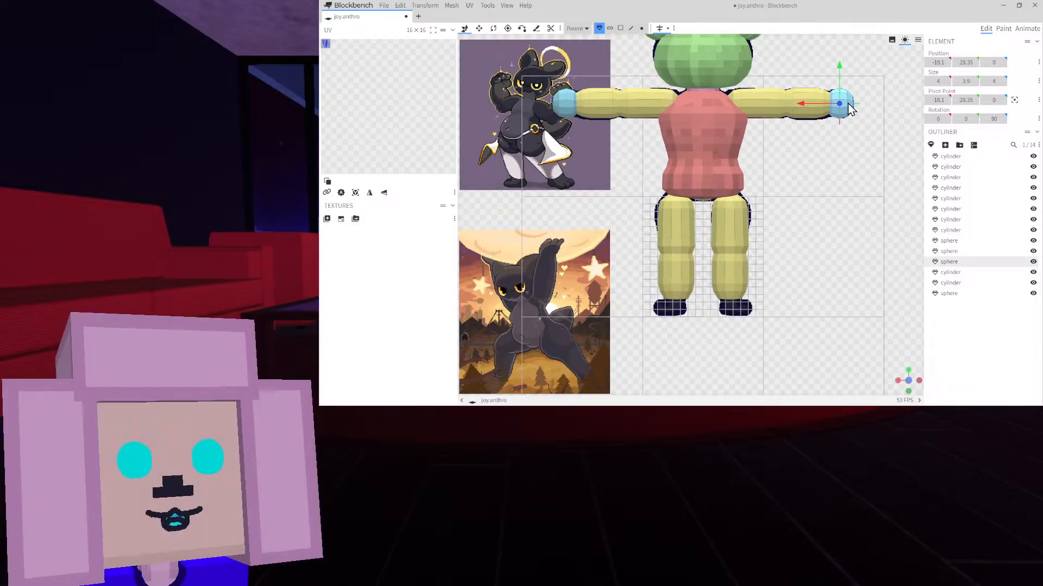
pyautogui.moveTo(840, 83); pyautogui.dragTo(848, 286)
# Rotate the copied sphere to 0 on Z and move it under the leg to X -4.1
pyautogui.click(494, 29)
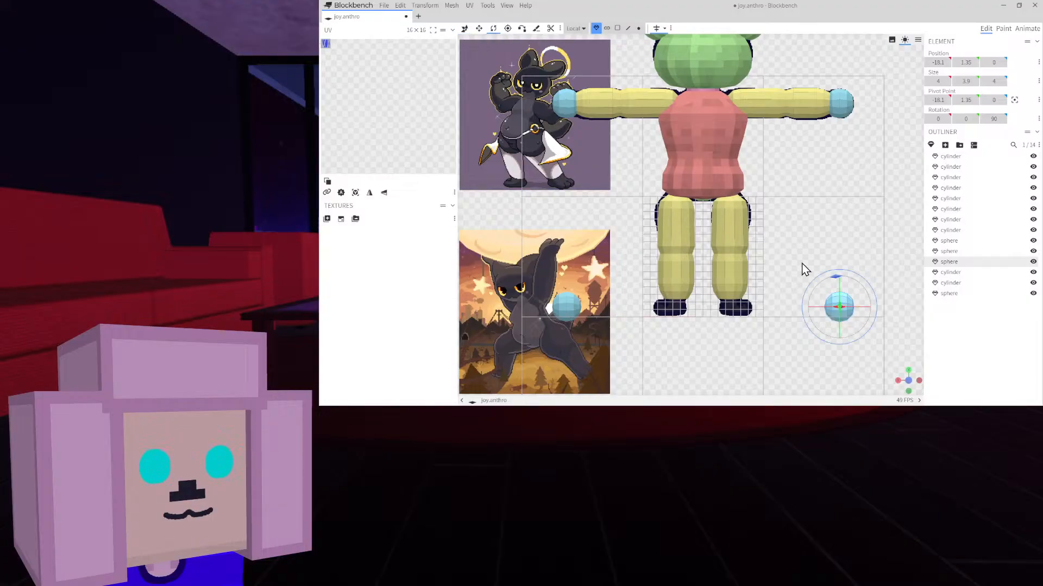
pyautogui.moveTo(784, 288); pyautogui.dragTo(700, 301)
pyautogui.click(466, 32)
pyautogui.scroll(5, 770, 233)
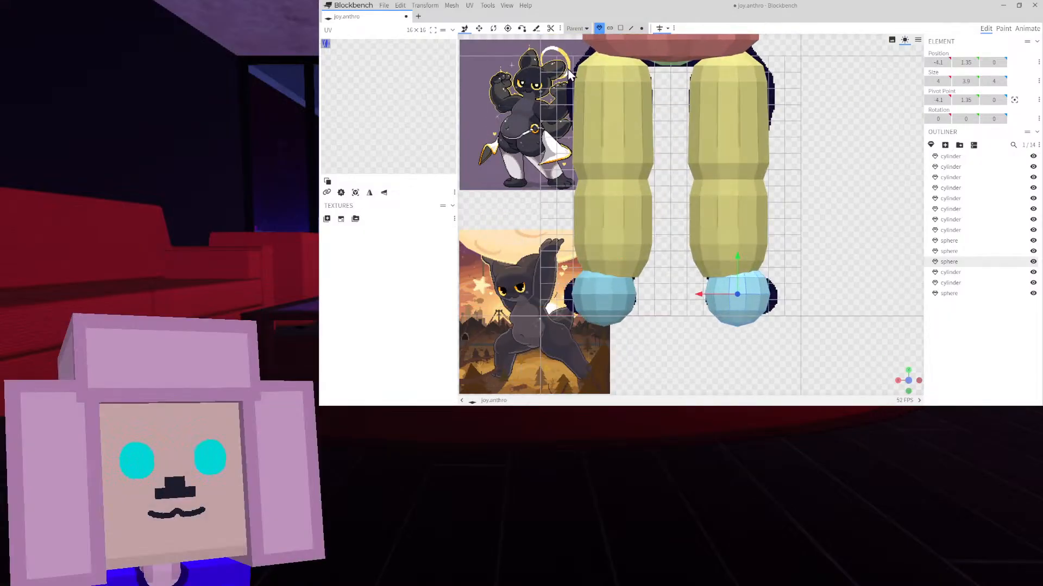
# Resize the foot sphere to 4.6 on X and 2.7 on Y, keeping its height at Y 1.35
pyautogui.click(493, 28)
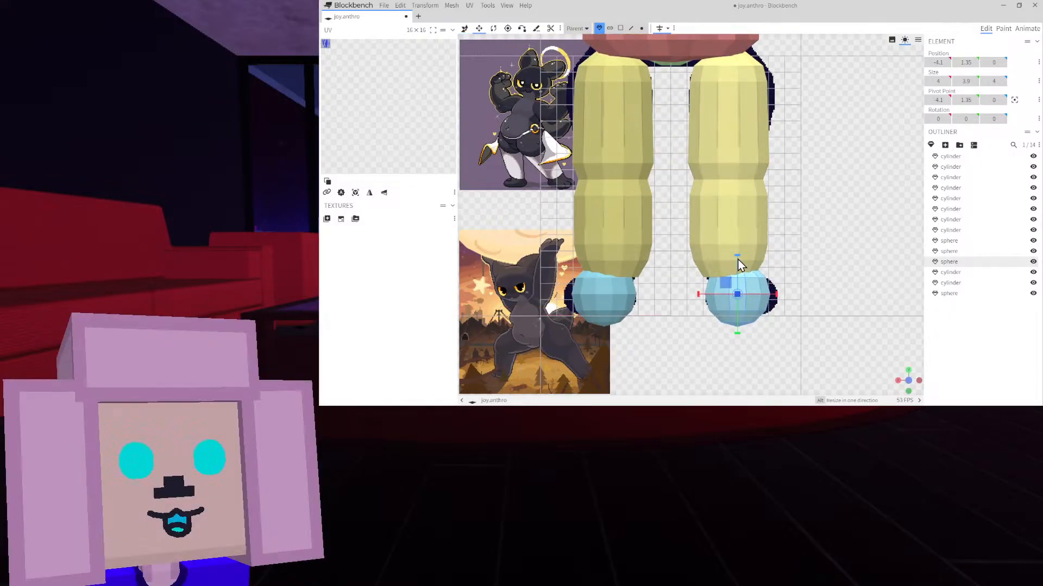
pyautogui.moveTo(739, 260); pyautogui.dragTo(712, 286)
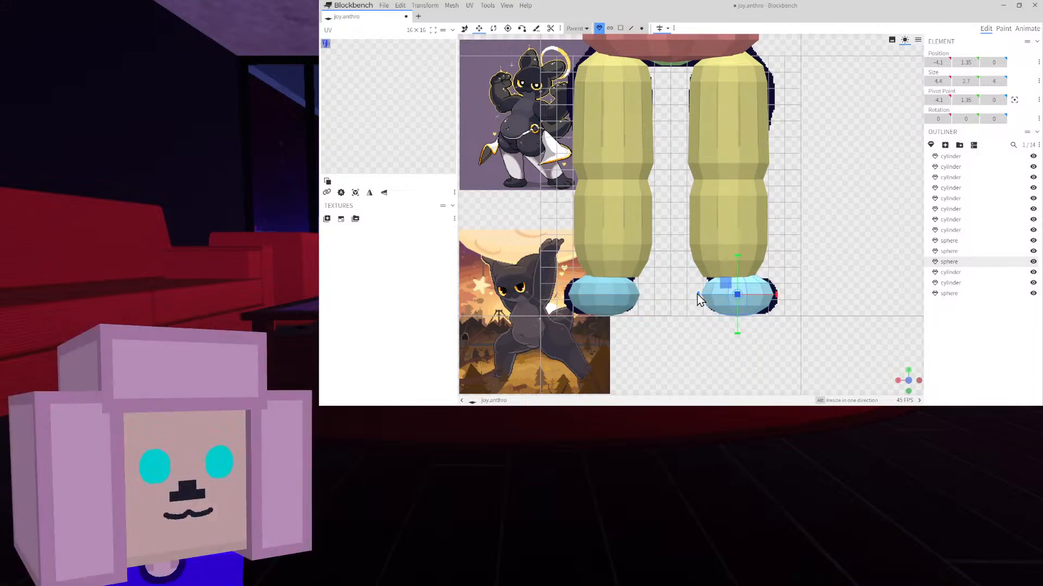
pyautogui.click(465, 32)
pyautogui.moveTo(736, 270); pyautogui.dragTo(740, 264)
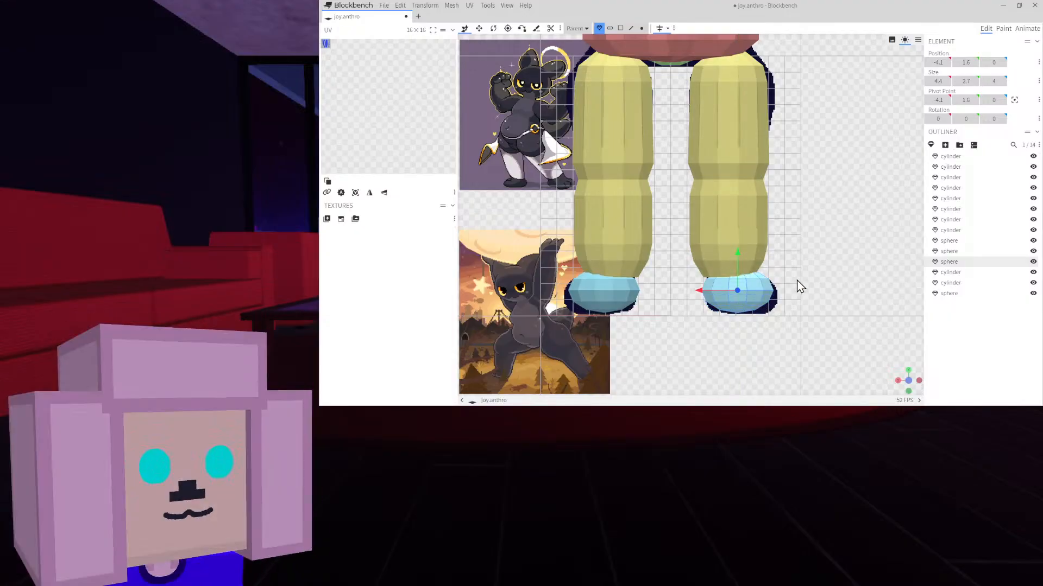
pyautogui.scroll(3, 801, 286)
pyautogui.moveTo(741, 226); pyautogui.dragTo(745, 235)
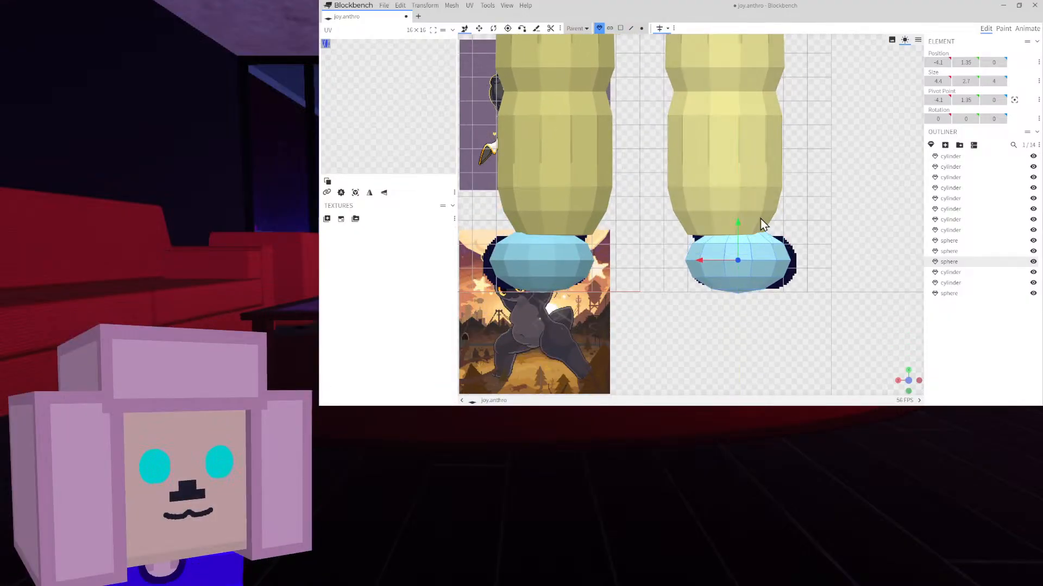
# Select the top vertex of the foot sphere and lower it to Y 1.05
pyautogui.click(640, 29)
pyautogui.moveTo(791, 235); pyautogui.dragTo(732, 207)
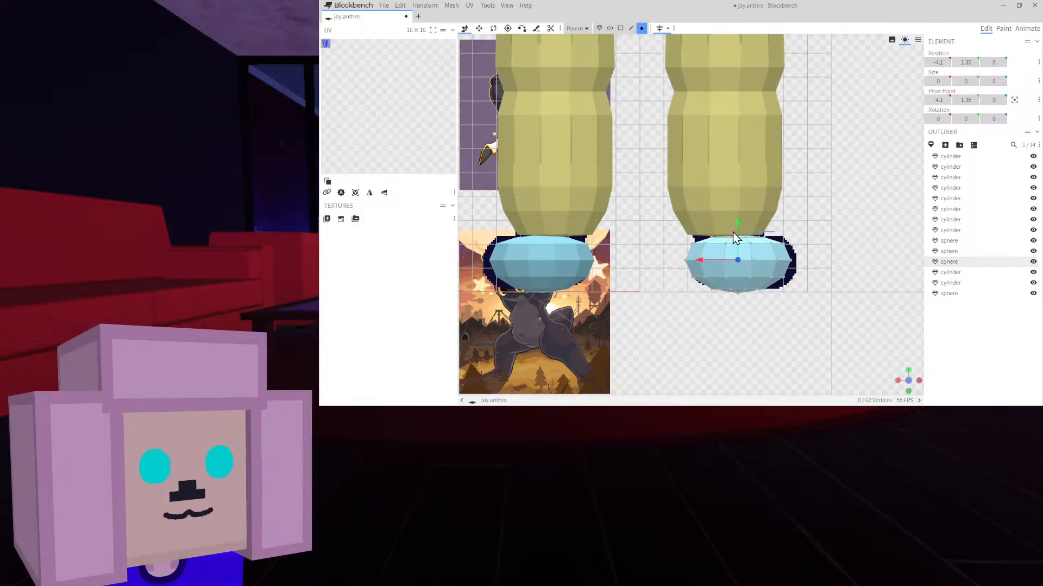
pyautogui.click(705, 238)
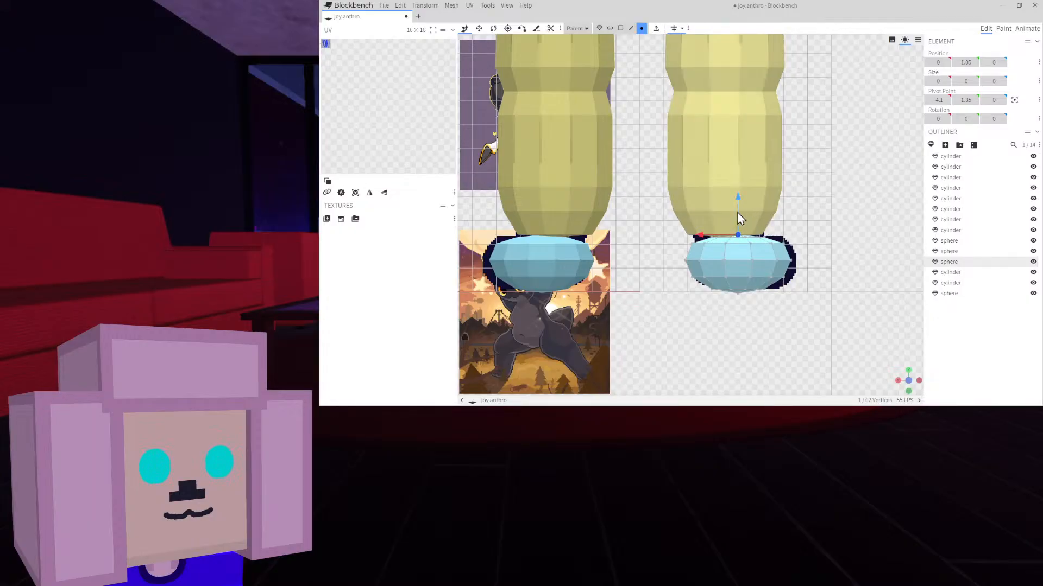
pyautogui.moveTo(737, 214); pyautogui.dragTo(737, 216)
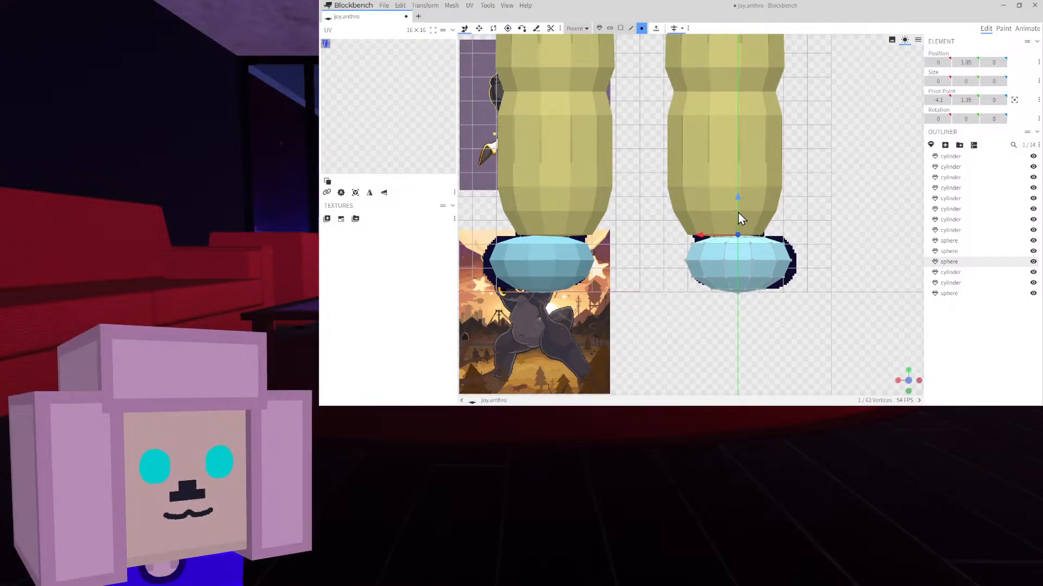
pyautogui.scroll(2, 796, 223)
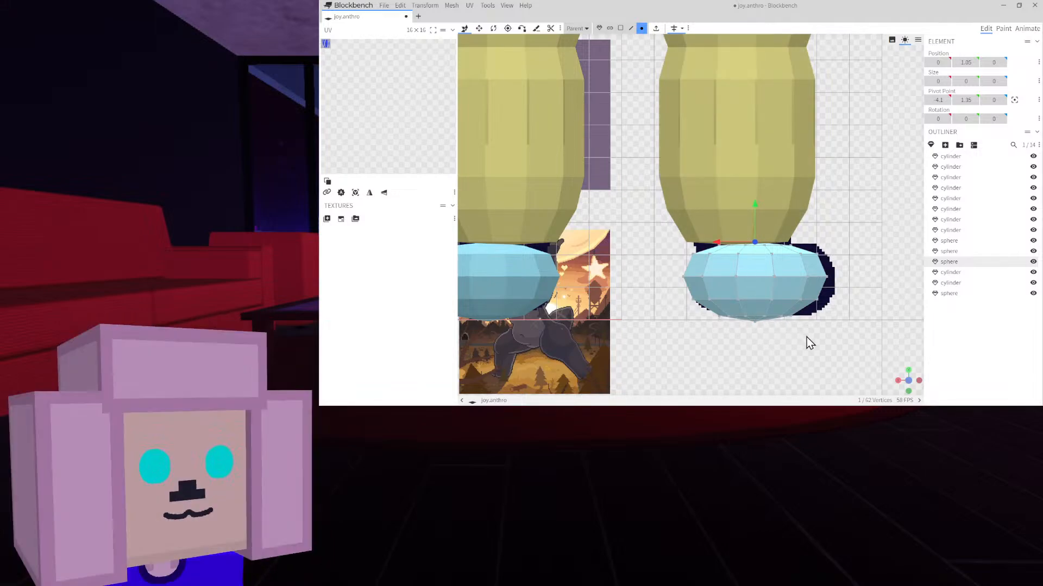
# Select the bottom vertices of the foot sphere and raise them to Y -1.1288
pyautogui.moveTo(806, 338); pyautogui.dragTo(708, 321)
pyautogui.click(479, 29)
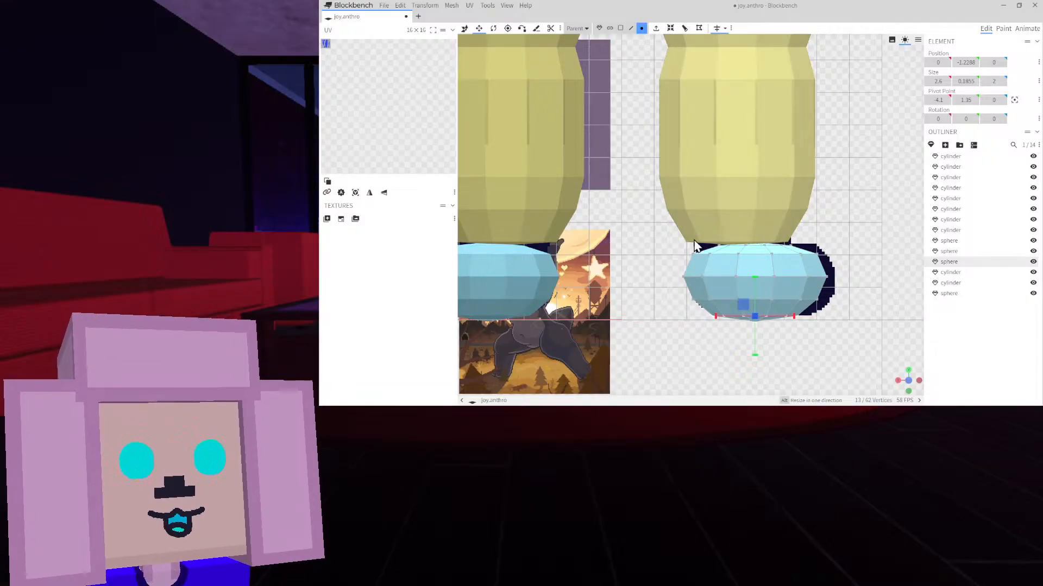
pyautogui.click(465, 28)
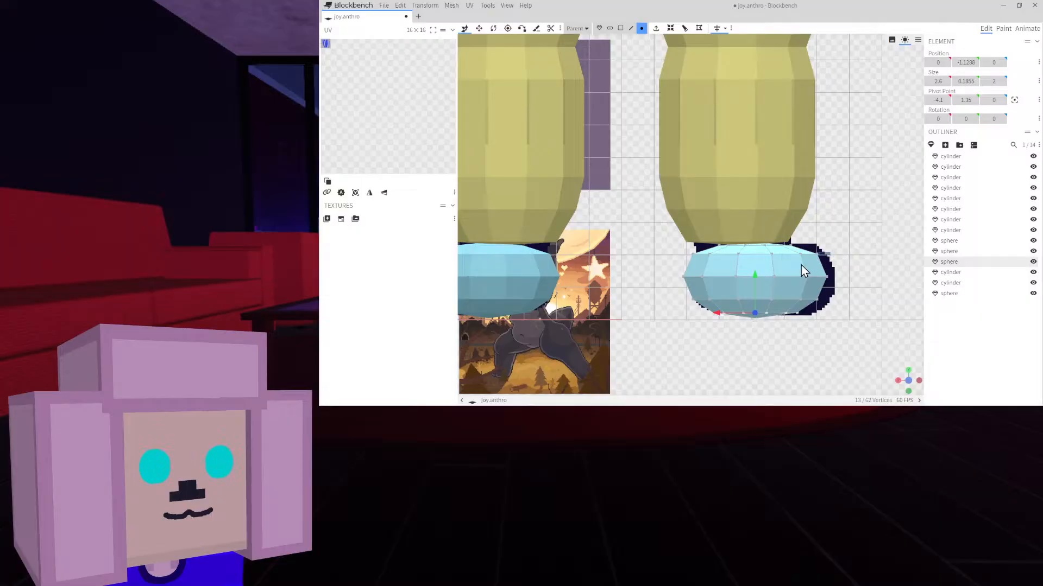
# Shift the foot sphere's outer-side vertices outward to X -1.9351 and bring its innermost vertices to X 2.1
pyautogui.moveTo(828, 250); pyautogui.dragTo(788, 276)
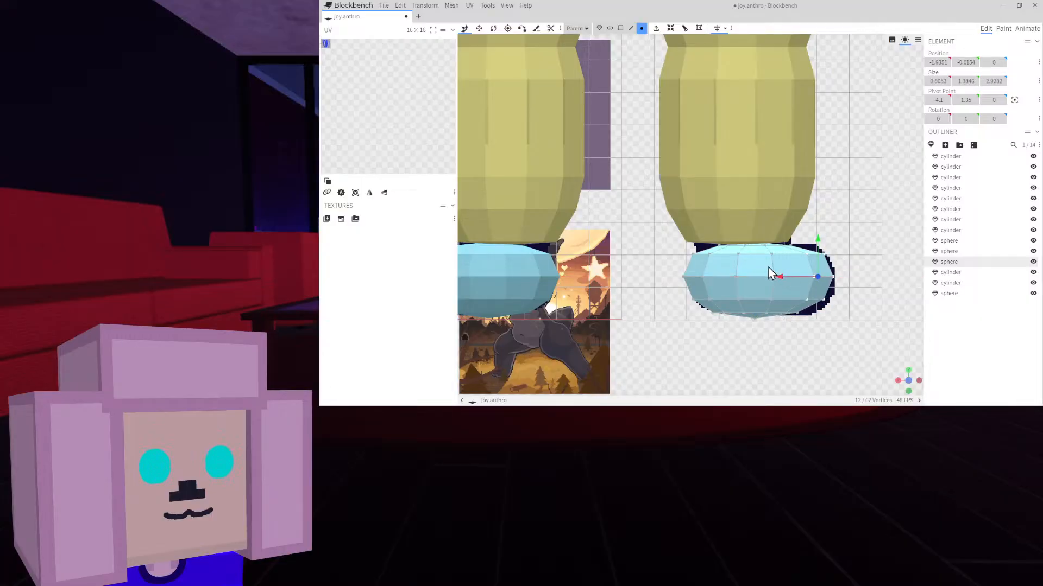
pyautogui.moveTo(678, 268)
pyautogui.mouseDown()
pyautogui.moveTo(689, 289)
pyautogui.moveTo(667, 276)
pyautogui.mouseUp()
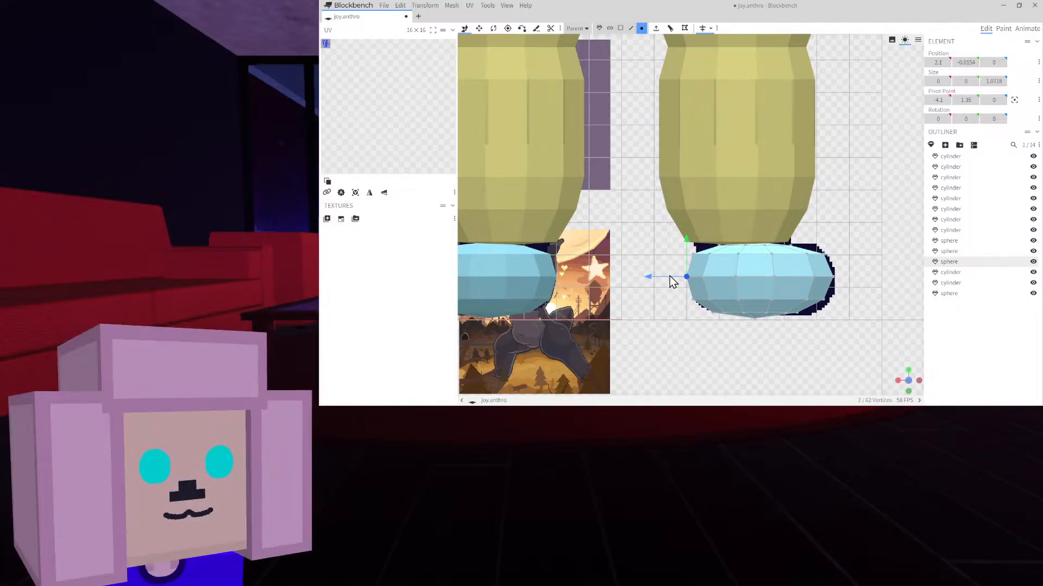
pyautogui.scroll(-4, 686, 273)
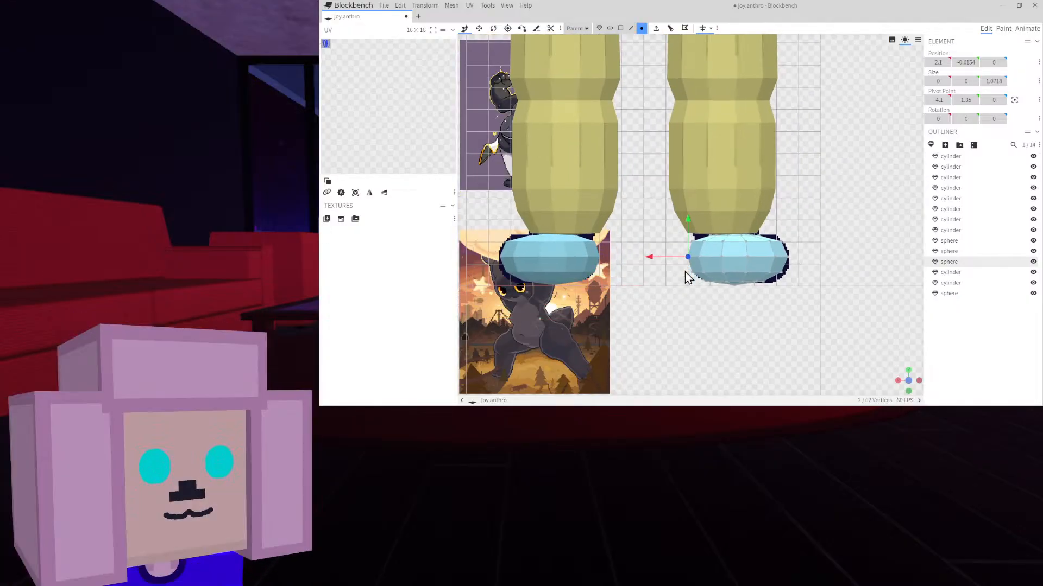
pyautogui.click(917, 389)
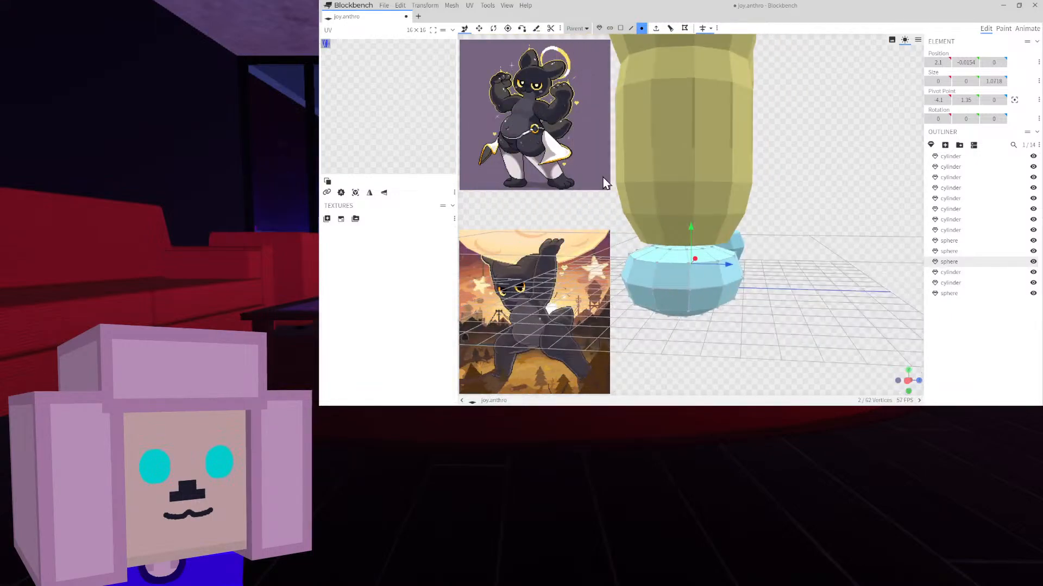
pyautogui.moveTo(725, 266); pyautogui.dragTo(861, 329)
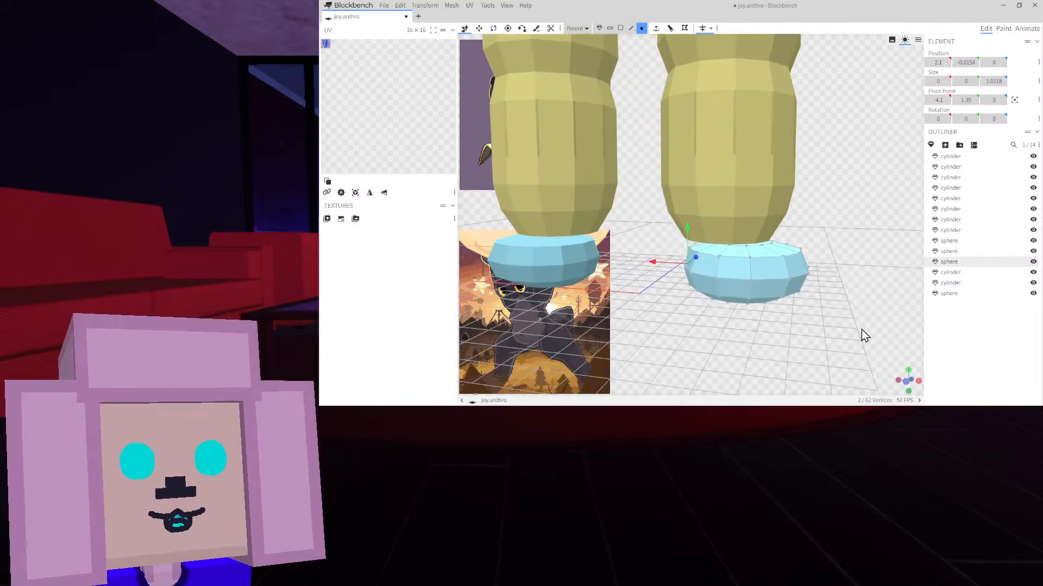
pyautogui.click(493, 28)
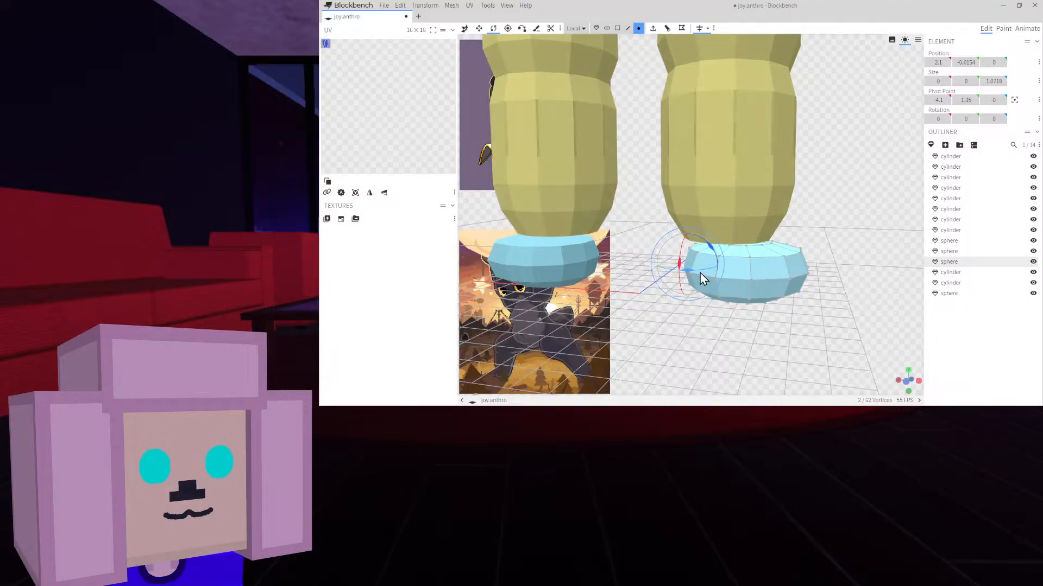
pyautogui.moveTo(700, 273); pyautogui.dragTo(647, 263)
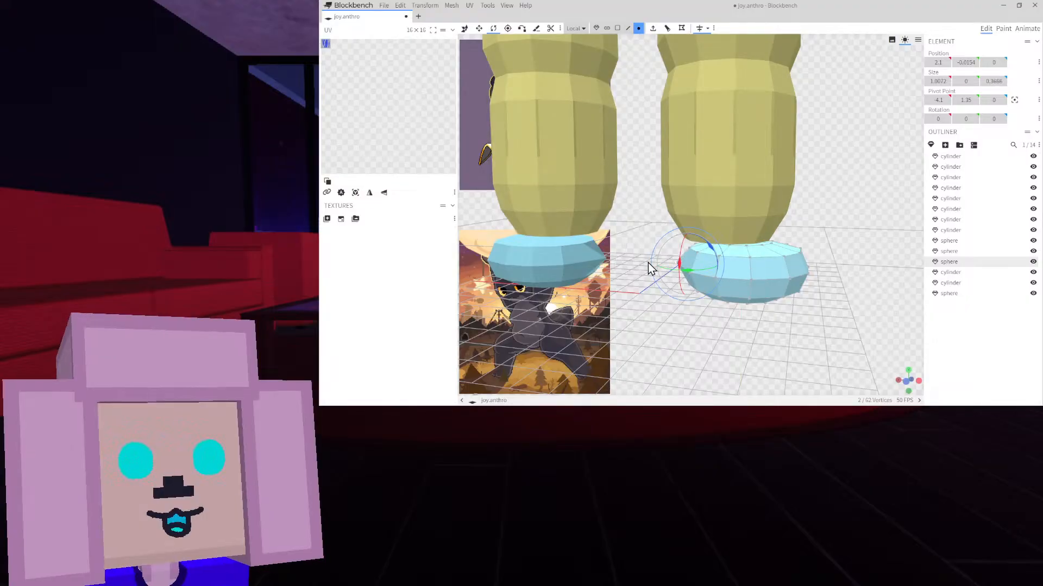
# Rotate the whole foot sphere to -90 on Y and move it to X -3.35 and Y 1.6
pyautogui.click(596, 28)
pyautogui.moveTo(750, 276); pyautogui.dragTo(678, 321)
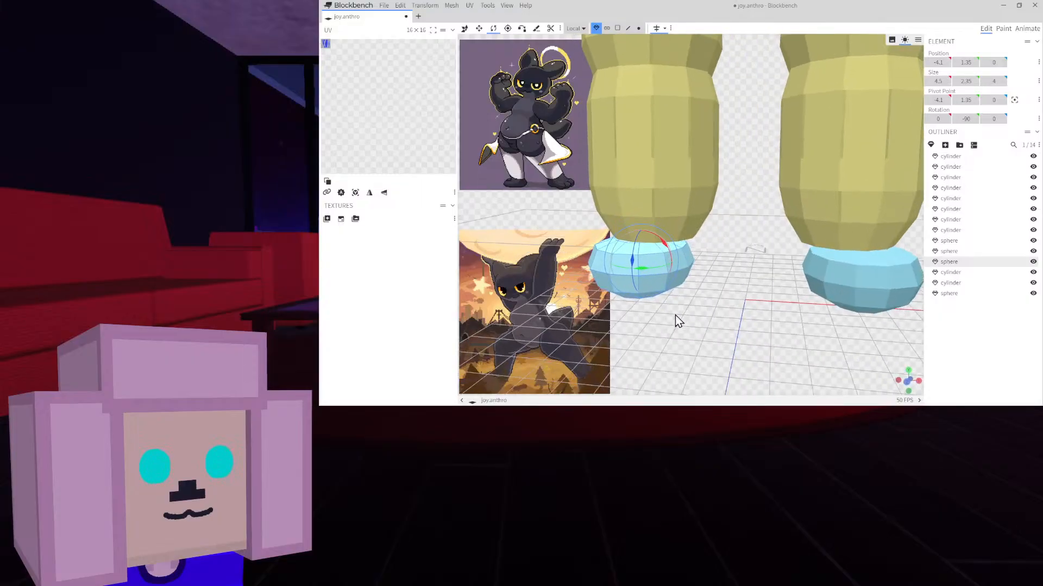
pyautogui.click(465, 28)
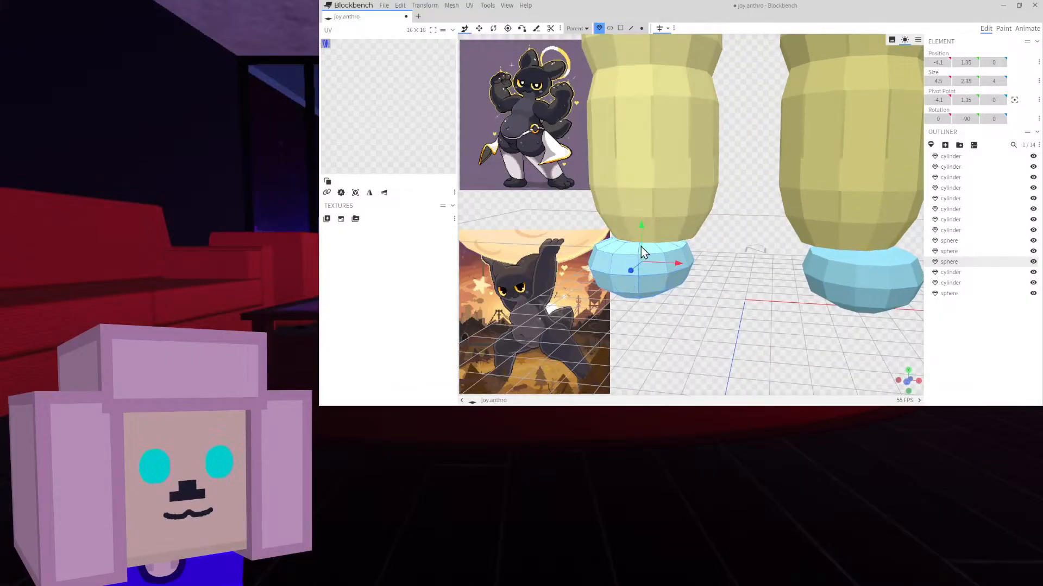
pyautogui.moveTo(676, 264); pyautogui.dragTo(683, 263)
pyautogui.moveTo(691, 308); pyautogui.dragTo(838, 298)
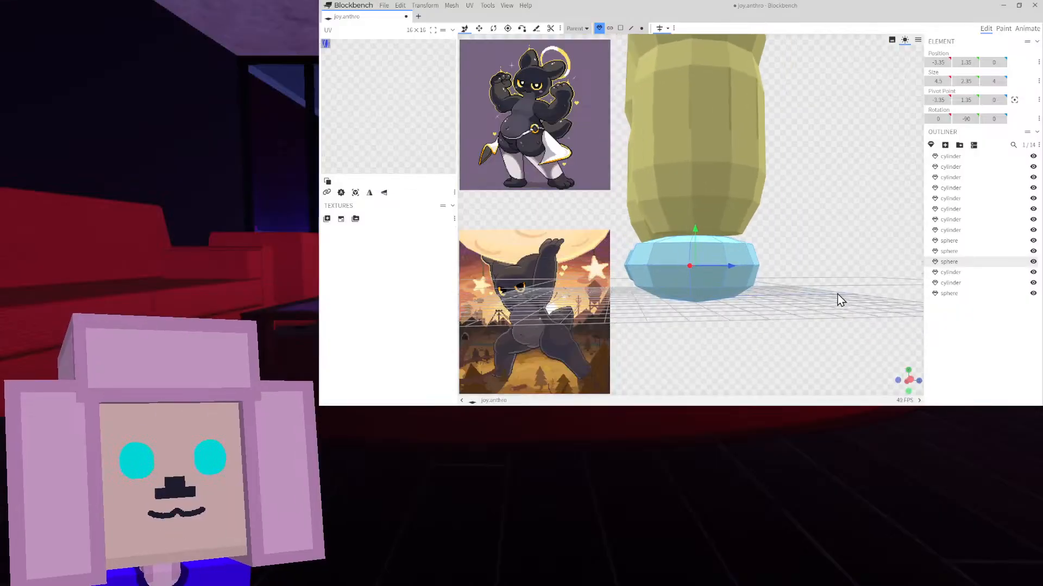
pyautogui.moveTo(697, 229); pyautogui.dragTo(699, 227)
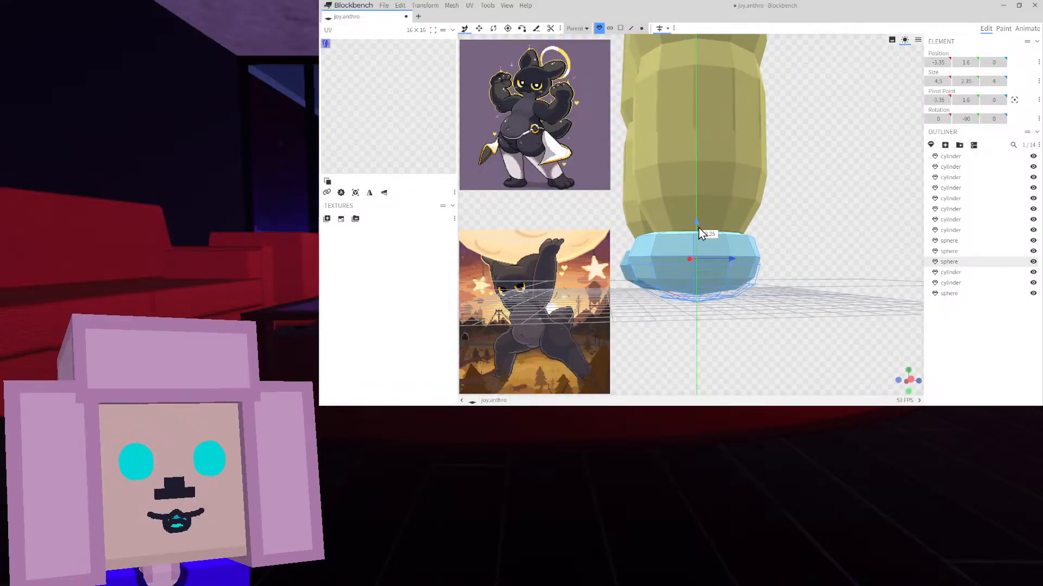
pyautogui.moveTo(817, 239); pyautogui.dragTo(824, 256)
pyautogui.scroll(-3, 823, 256)
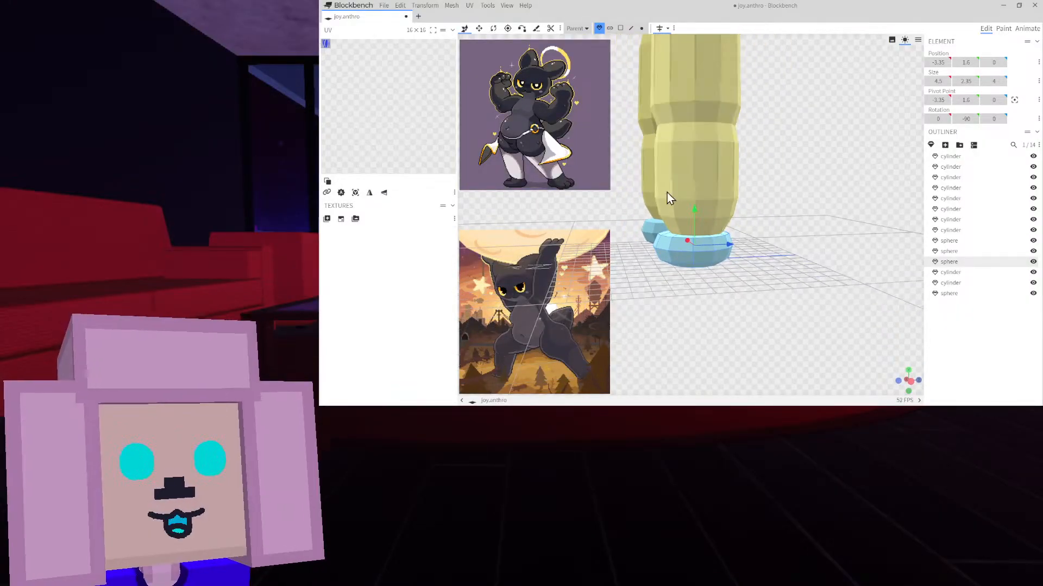
# Select the six front faces of the foot and pull them forward by 2.7 to lengthen it
pyautogui.click(620, 28)
pyautogui.scroll(5, 880, 240)
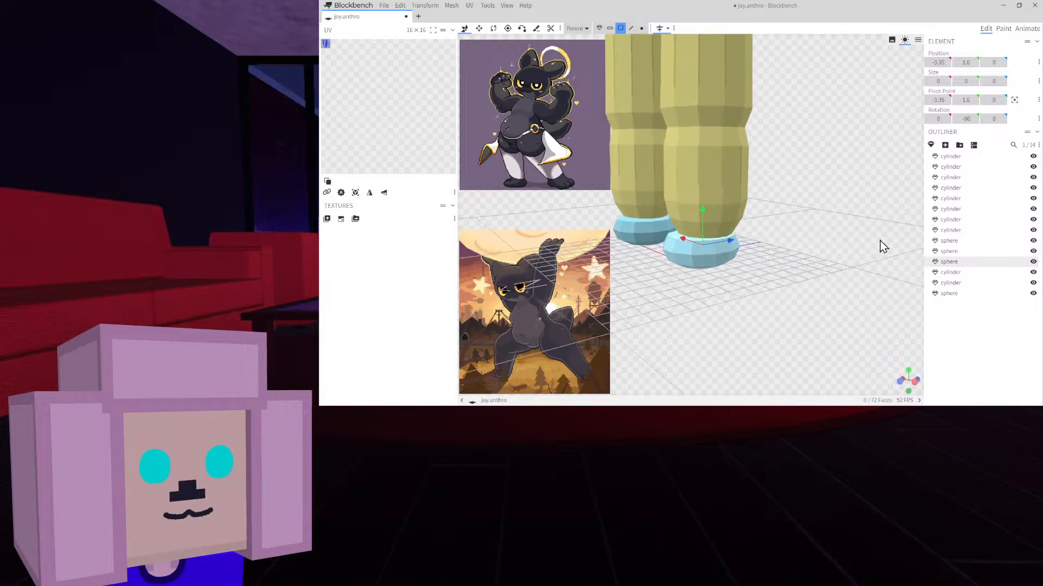
pyautogui.click(680, 279)
pyautogui.keyDown('shift'); pyautogui.click(680, 259); pyautogui.keyUp('shift')
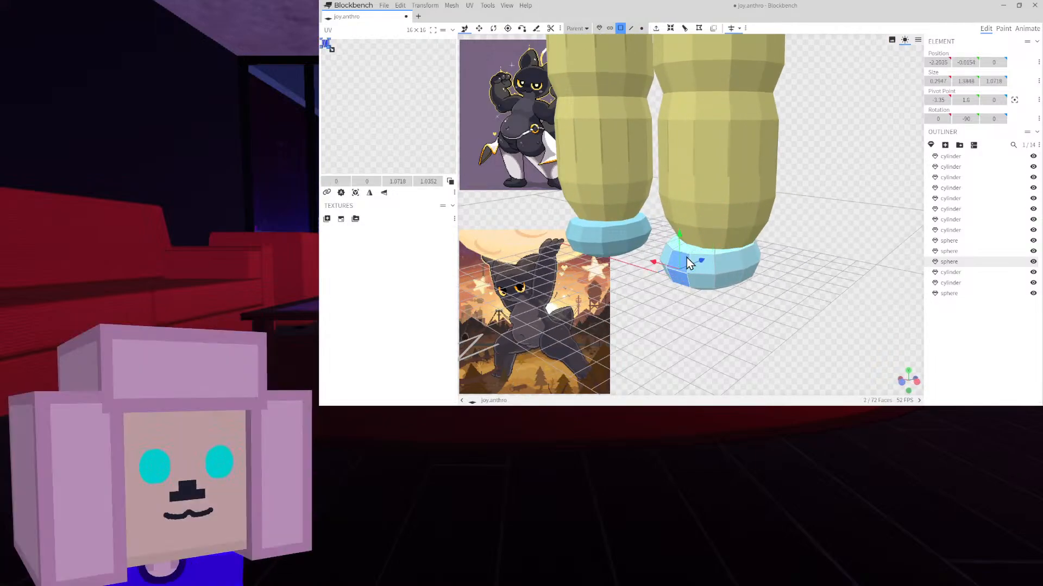
pyautogui.moveTo(696, 266)
pyautogui.mouseDown()
pyautogui.moveTo(669, 278)
pyautogui.moveTo(698, 276)
pyautogui.mouseUp()
pyautogui.moveTo(711, 314); pyautogui.dragTo(754, 278)
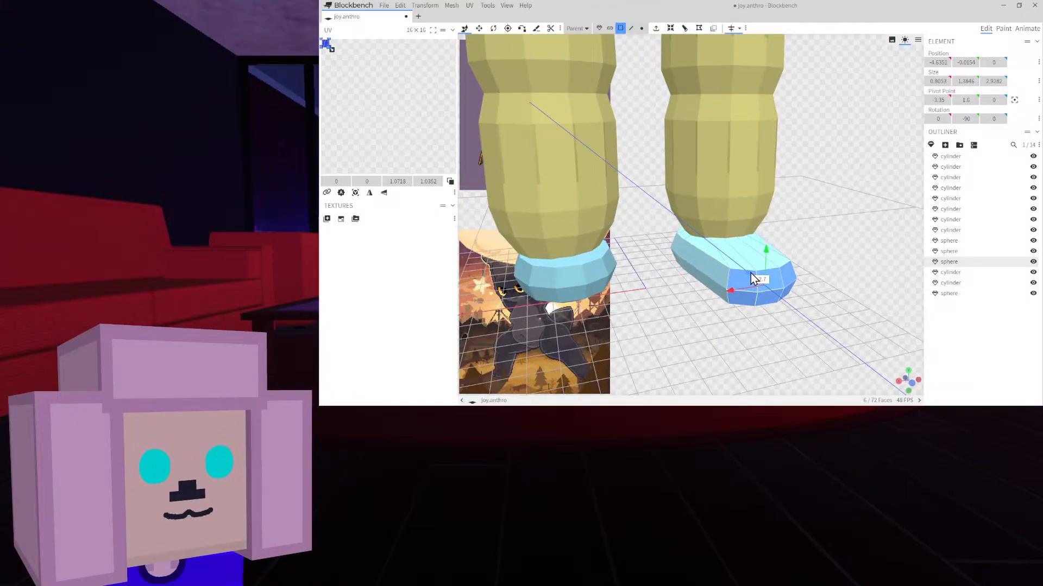
pyautogui.moveTo(819, 274); pyautogui.dragTo(779, 282)
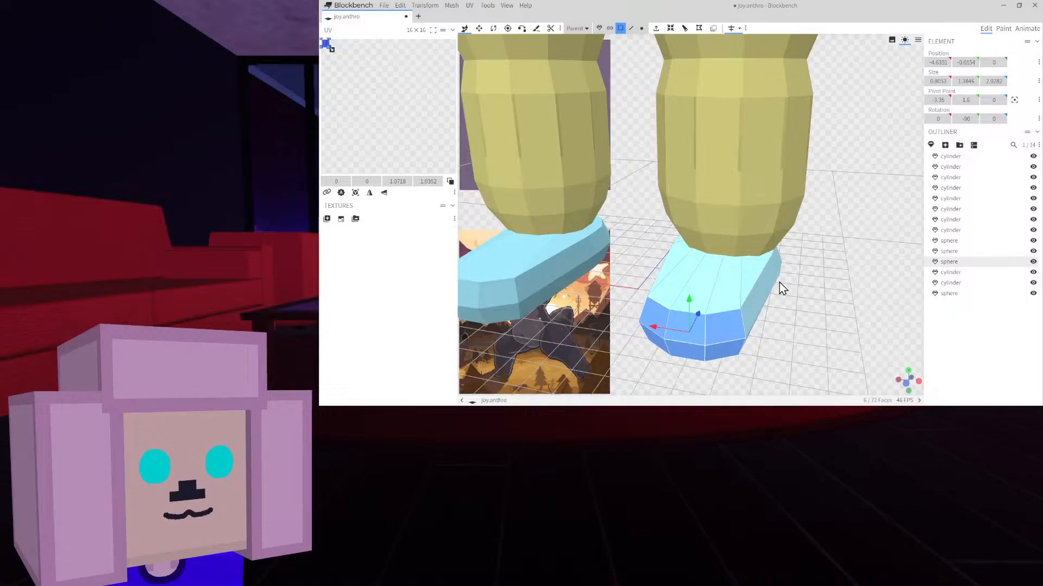
# Select the two upper front edges of the foot and move them back toward the ankle to X -3.75
pyautogui.click(631, 29)
pyautogui.click(713, 312)
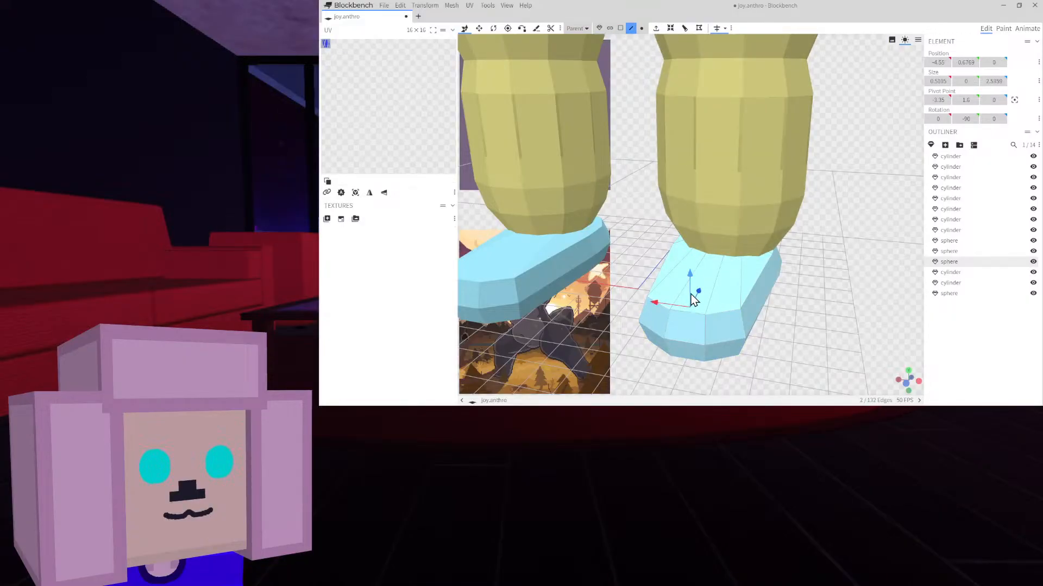
pyautogui.keyDown('shift'); pyautogui.click(701, 291); pyautogui.keyUp('shift')
pyautogui.moveTo(712, 279); pyautogui.dragTo(733, 262)
pyautogui.scroll(3, 717, 315)
pyautogui.moveTo(717, 338); pyautogui.dragTo(714, 371)
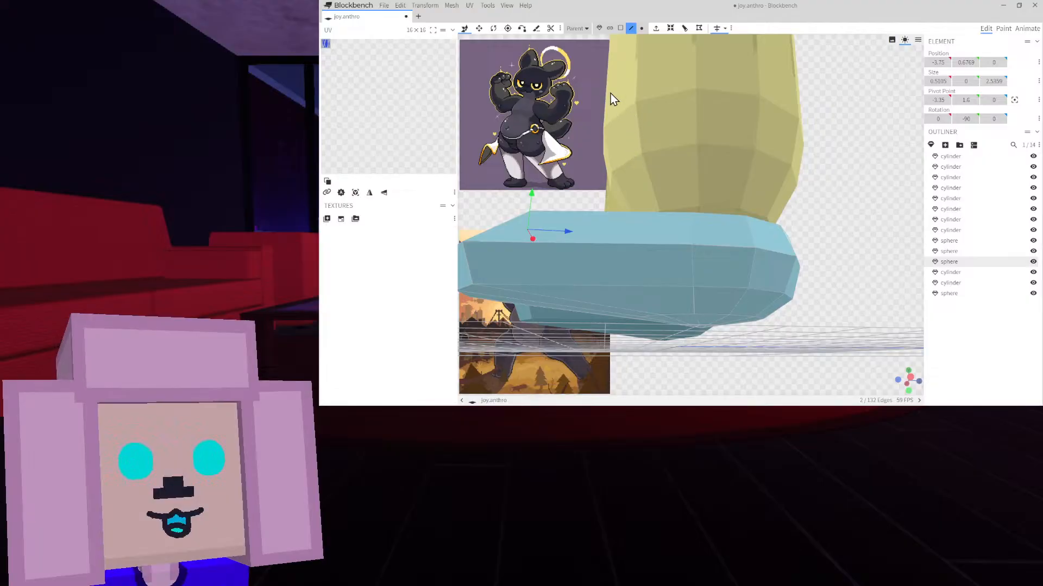
# Select the foot's bottom centre vertex, and shift the whole foot to X -3.45 and Y 1.5
pyautogui.click(641, 28)
pyautogui.moveTo(666, 126); pyautogui.dragTo(839, 355)
pyautogui.click(699, 312)
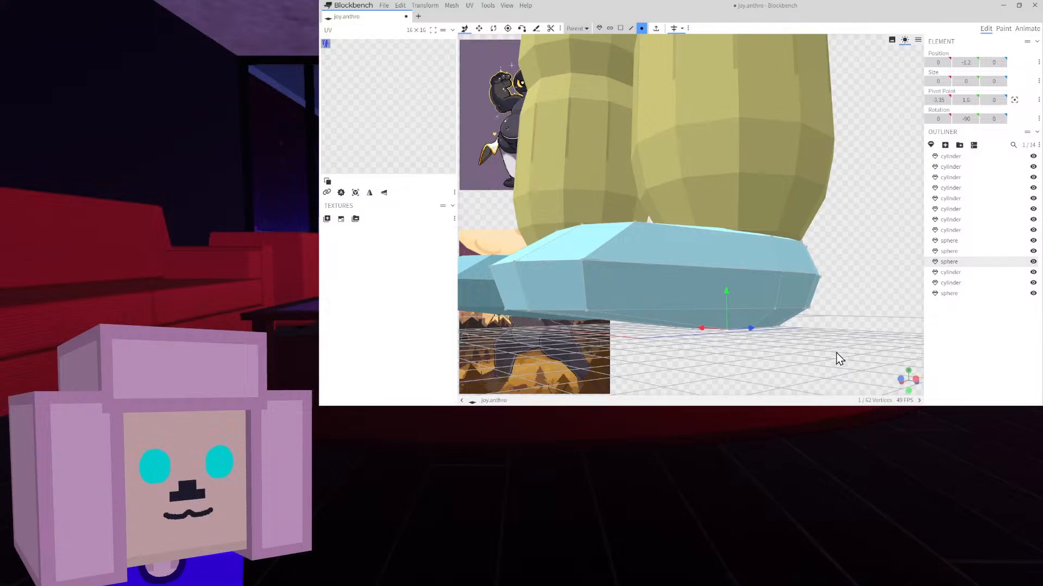
pyautogui.click(901, 380)
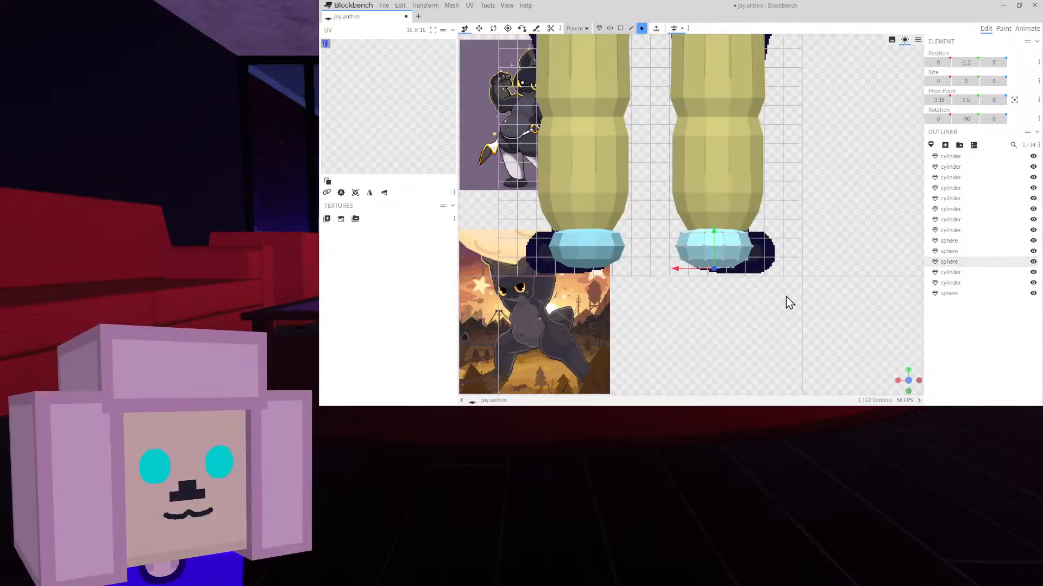
pyautogui.click(600, 29)
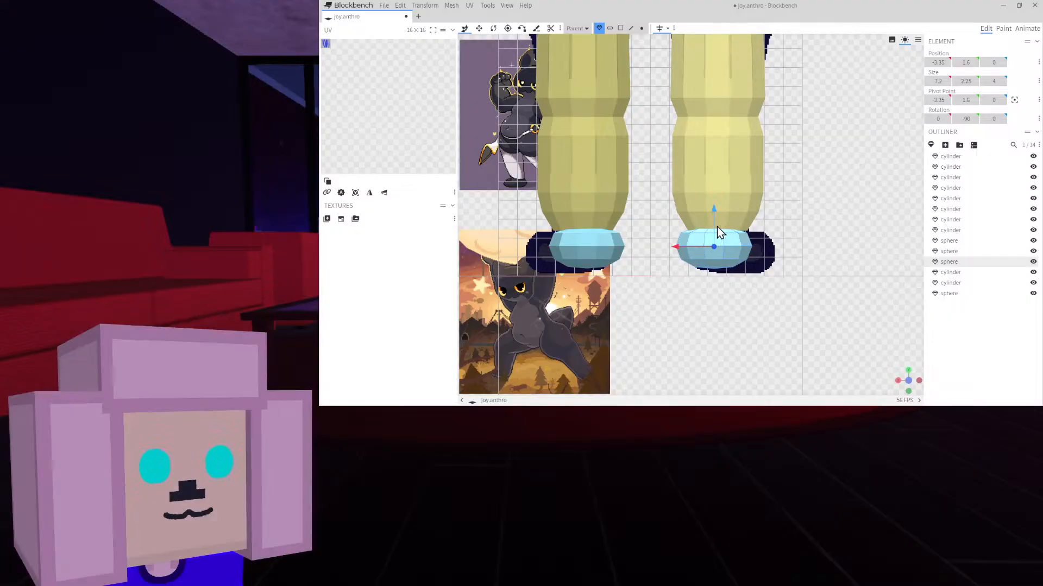
pyautogui.moveTo(716, 226); pyautogui.dragTo(718, 229)
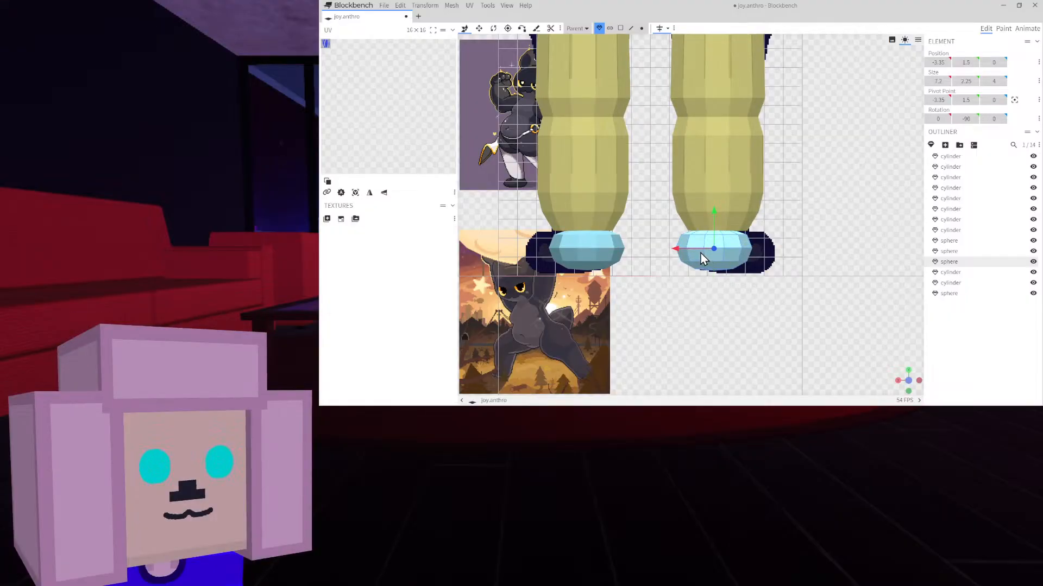
pyautogui.click(690, 245)
pyautogui.click(691, 246)
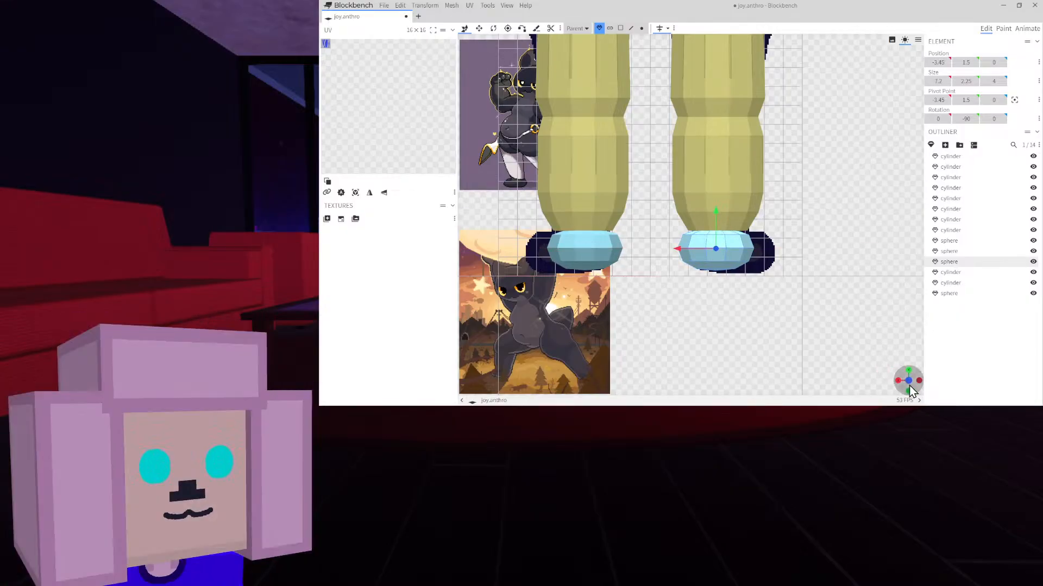
pyautogui.moveTo(908, 381); pyautogui.dragTo(906, 379)
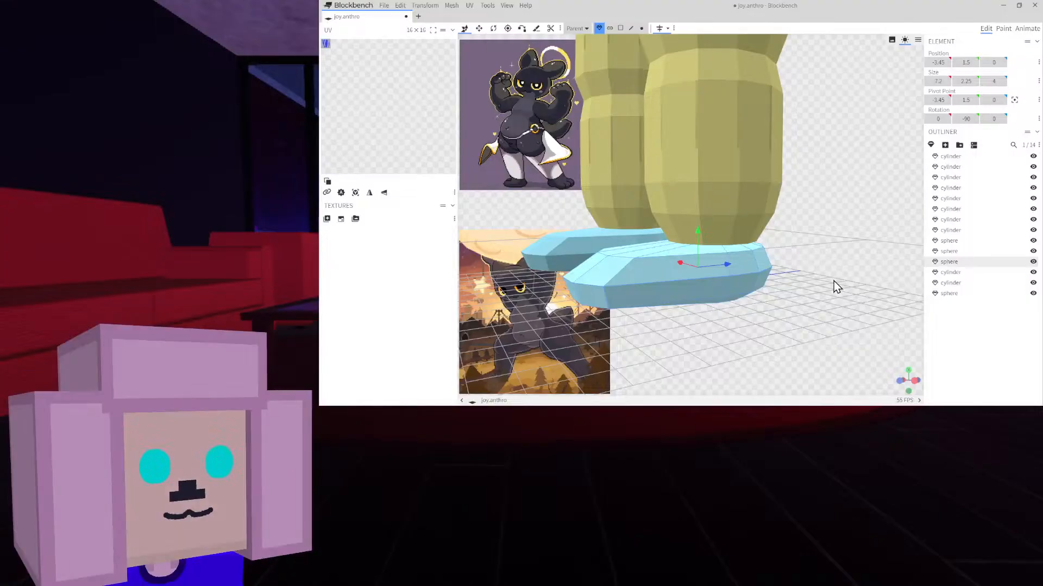
# Raise the two upper corner faces at the front of the foot, one on each side, to Y 0.6308
pyautogui.moveTo(799, 278); pyautogui.dragTo(831, 295)
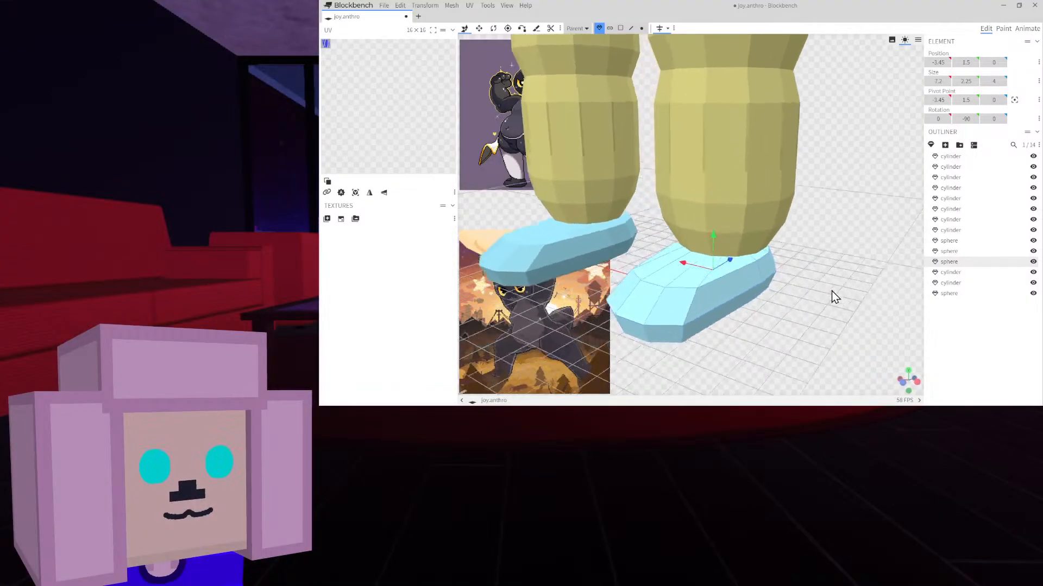
pyautogui.click(621, 28)
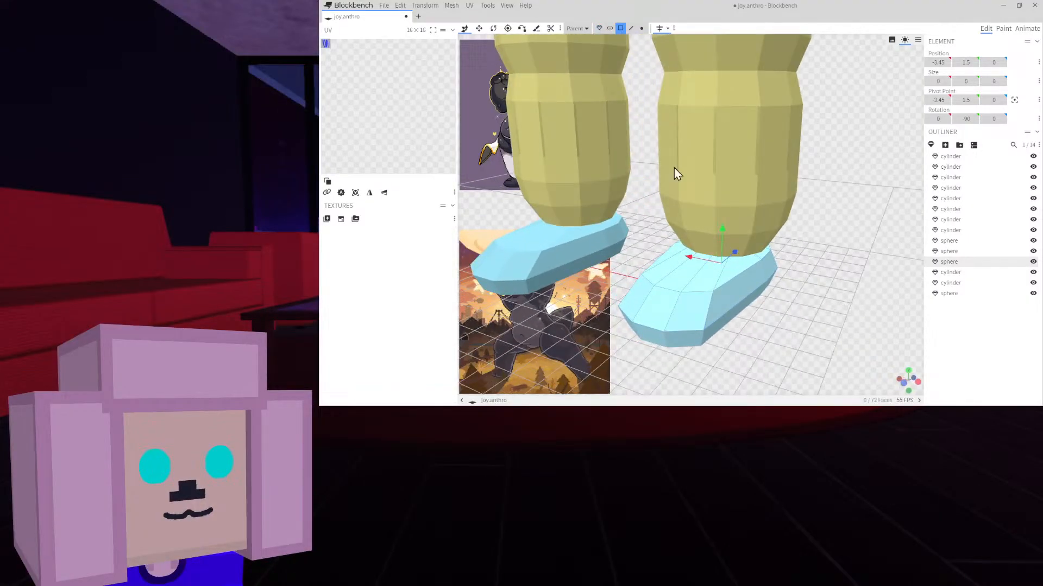
pyautogui.click(693, 301)
pyautogui.moveTo(807, 334); pyautogui.dragTo(722, 315)
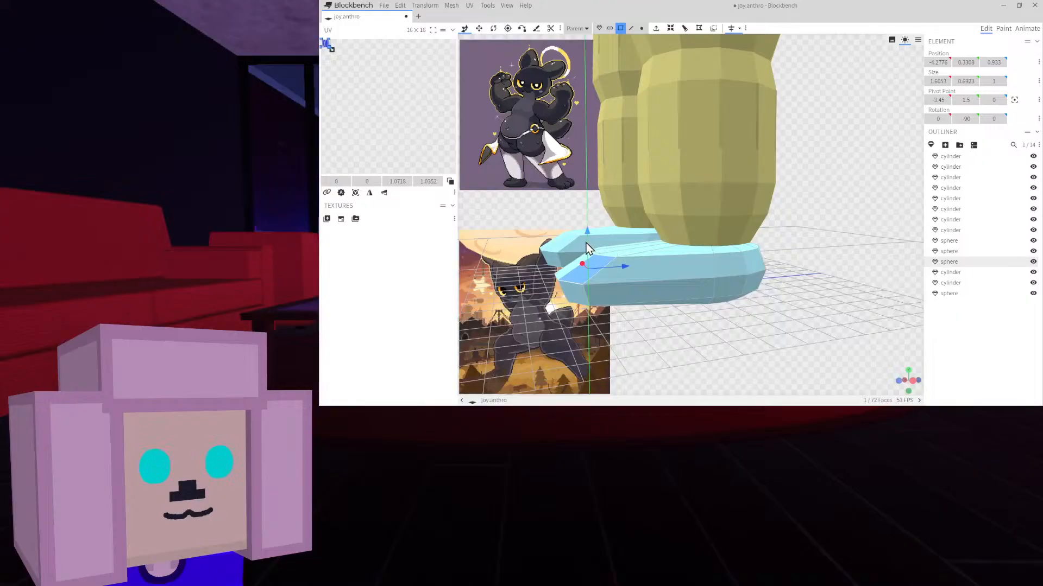
pyautogui.moveTo(586, 243); pyautogui.dragTo(585, 234)
pyautogui.moveTo(701, 361); pyautogui.dragTo(765, 376)
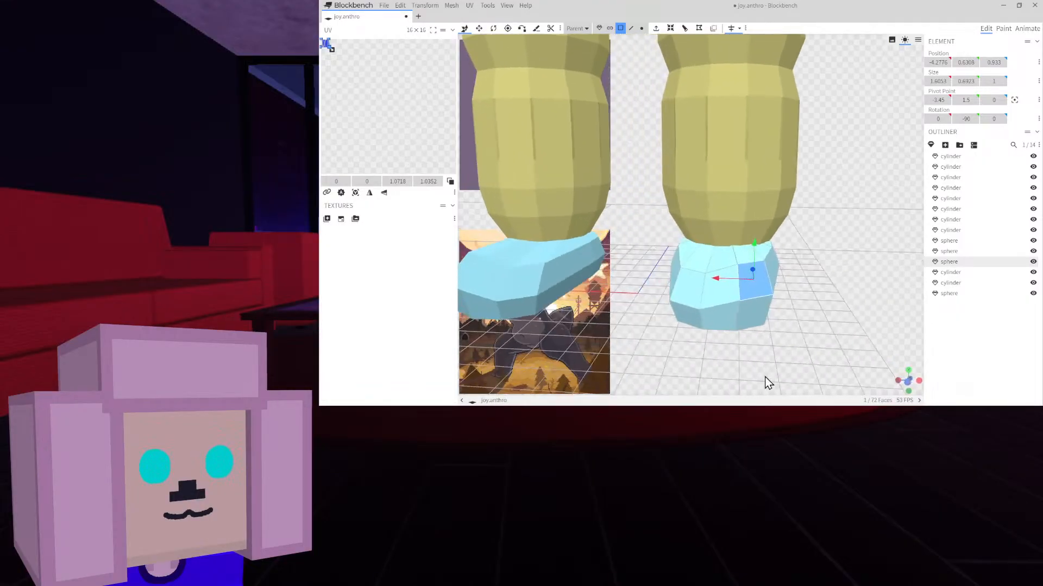
pyautogui.click(690, 292)
pyautogui.moveTo(689, 256); pyautogui.dragTo(690, 245)
pyautogui.moveTo(832, 287)
pyautogui.mouseDown()
pyautogui.moveTo(759, 268)
pyautogui.moveTo(815, 296)
pyautogui.mouseUp()
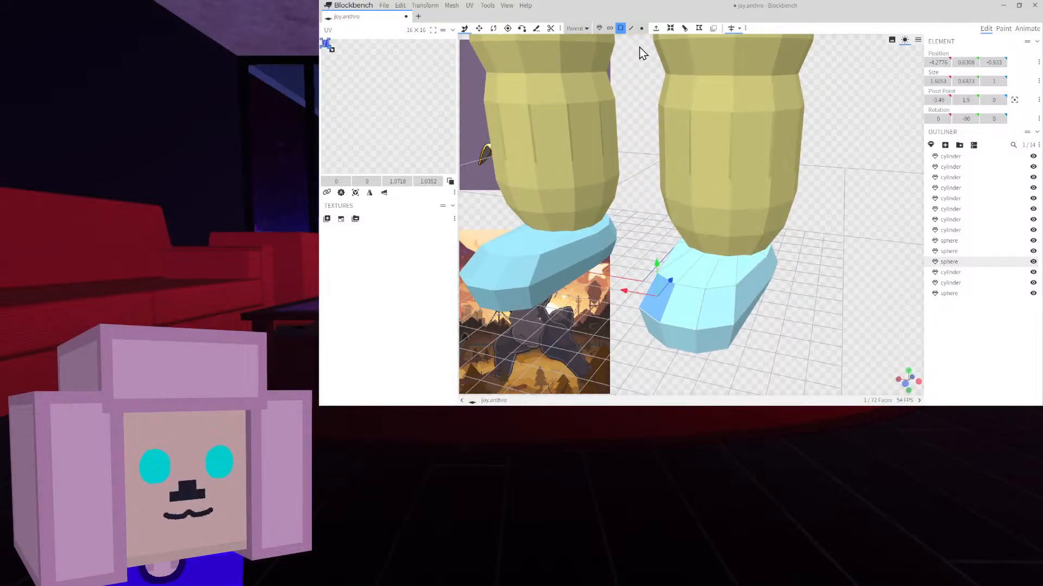
# Add a single loop cut at offset 0.5359 in size units through the upper front face of the foot
pyautogui.click(701, 298)
pyautogui.click(683, 28)
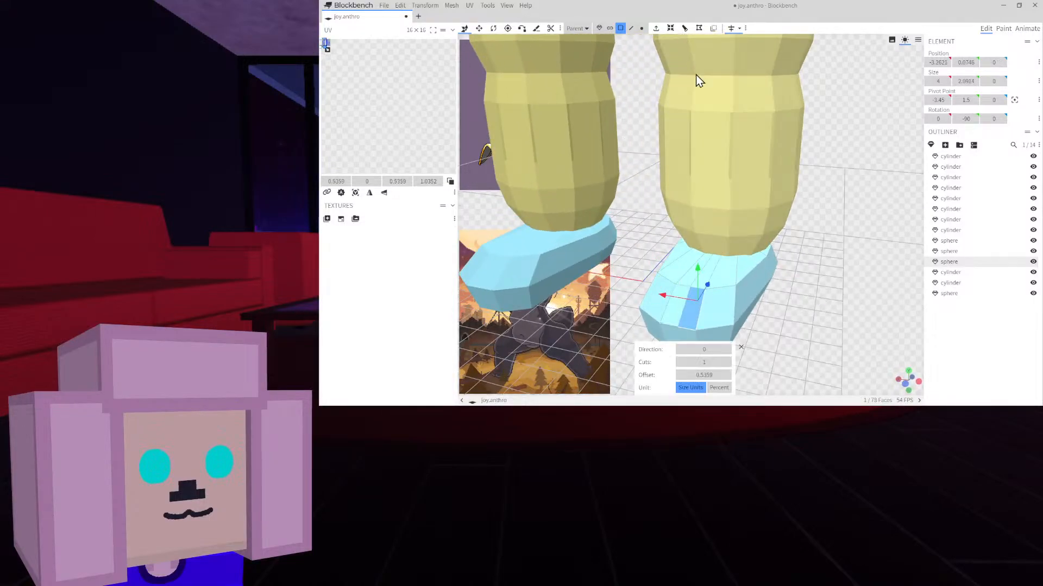
pyautogui.scroll(6, 826, 313)
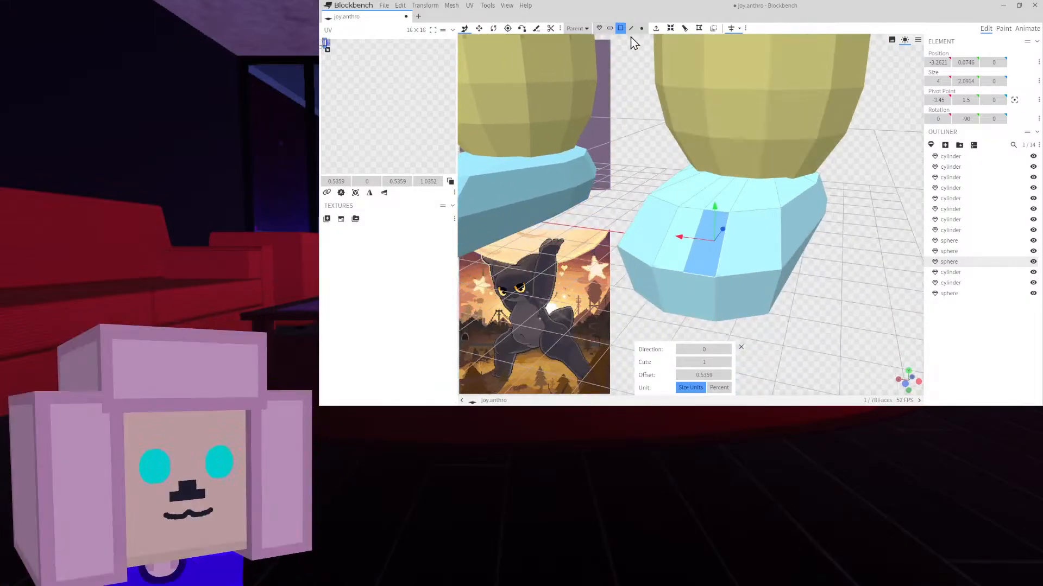
# Select the two edges beside the new cut on top of the foot and lower them to Y 0.6315
pyautogui.click(630, 29)
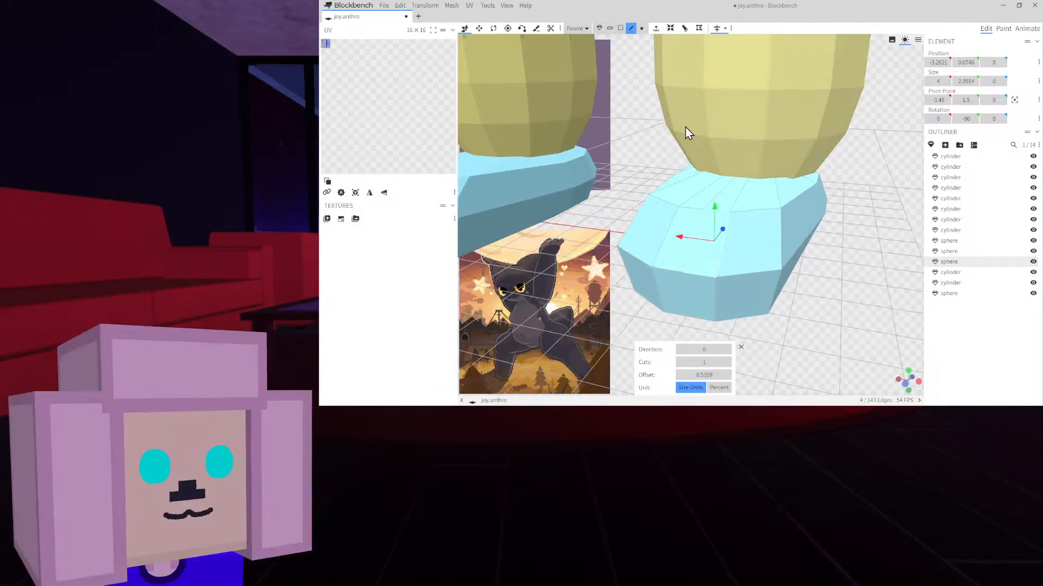
pyautogui.click(724, 201)
pyautogui.keyDown('shift'); pyautogui.click(699, 229); pyautogui.keyUp('shift')
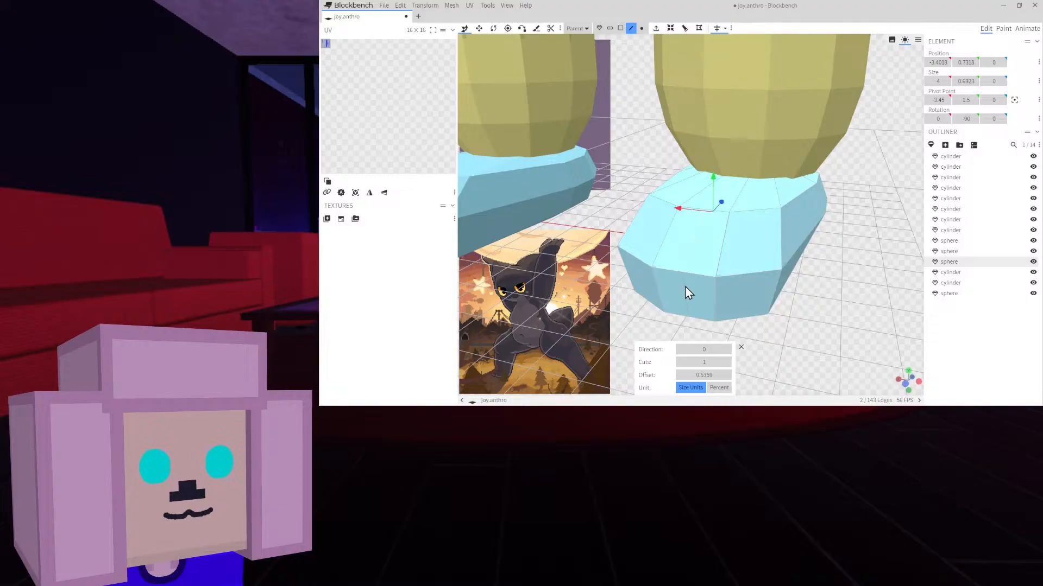
pyautogui.moveTo(716, 191)
pyautogui.mouseDown()
pyautogui.moveTo(715, 204)
pyautogui.moveTo(718, 196)
pyautogui.mouseUp()
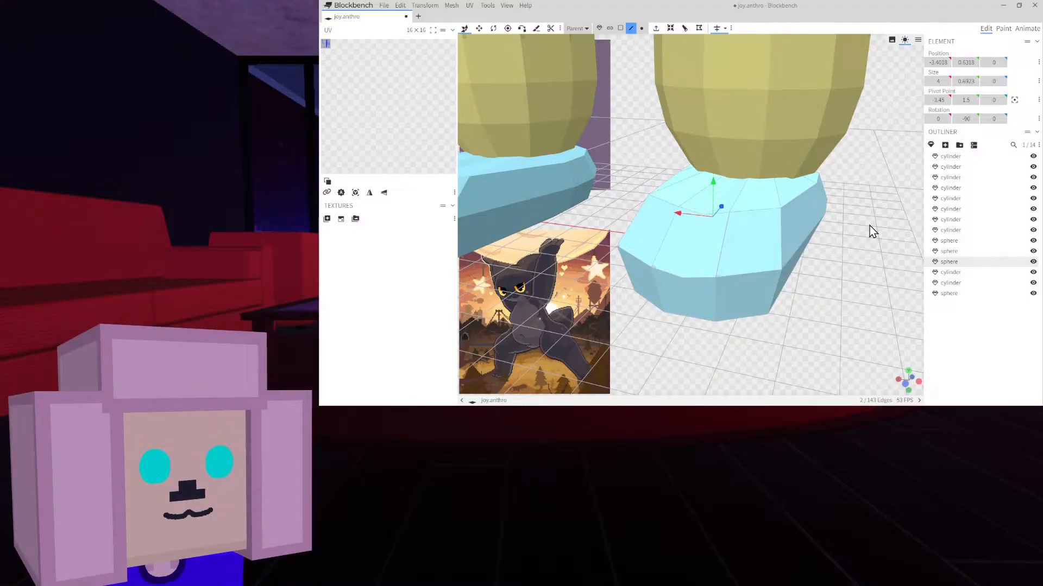
pyautogui.moveTo(869, 225)
pyautogui.mouseDown()
pyautogui.moveTo(788, 221)
pyautogui.moveTo(866, 220)
pyautogui.mouseUp()
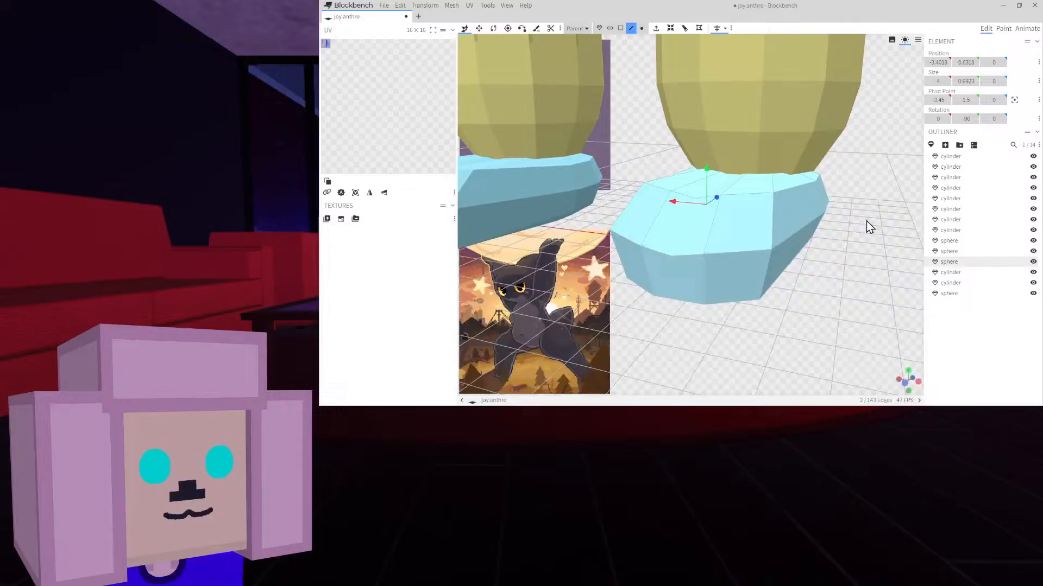
# Select the foot together with its leg cylinder and move both outward by 1, bringing the foot to X -4.45
pyautogui.click(954, 318)
pyautogui.scroll(-5, 855, 288)
pyautogui.scroll(-8, 854, 288)
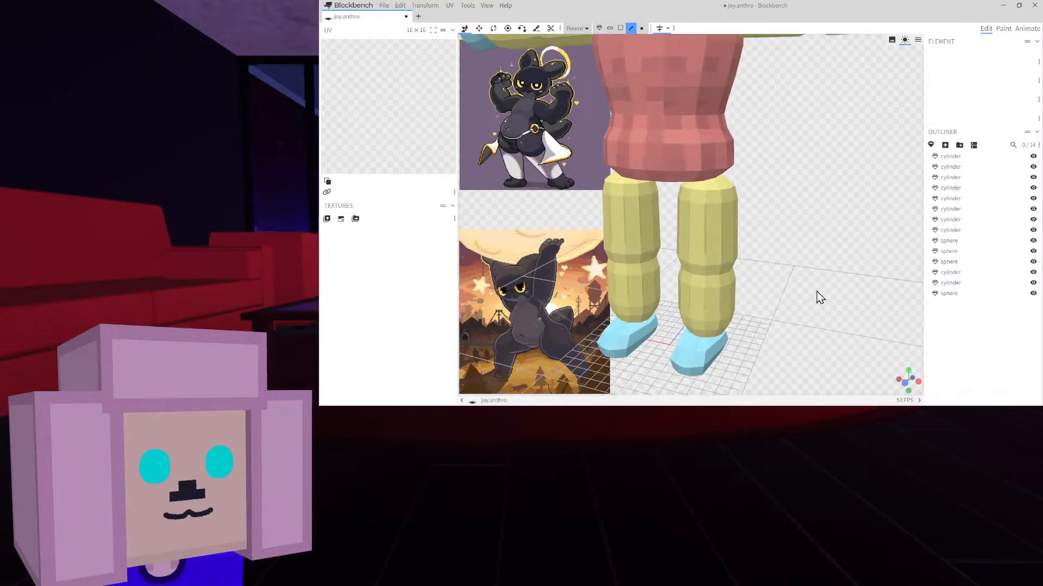
pyautogui.moveTo(804, 261)
pyautogui.mouseDown()
pyautogui.moveTo(698, 272)
pyautogui.moveTo(757, 275)
pyautogui.moveTo(841, 252)
pyautogui.moveTo(791, 254)
pyautogui.moveTo(819, 256)
pyautogui.mouseUp()
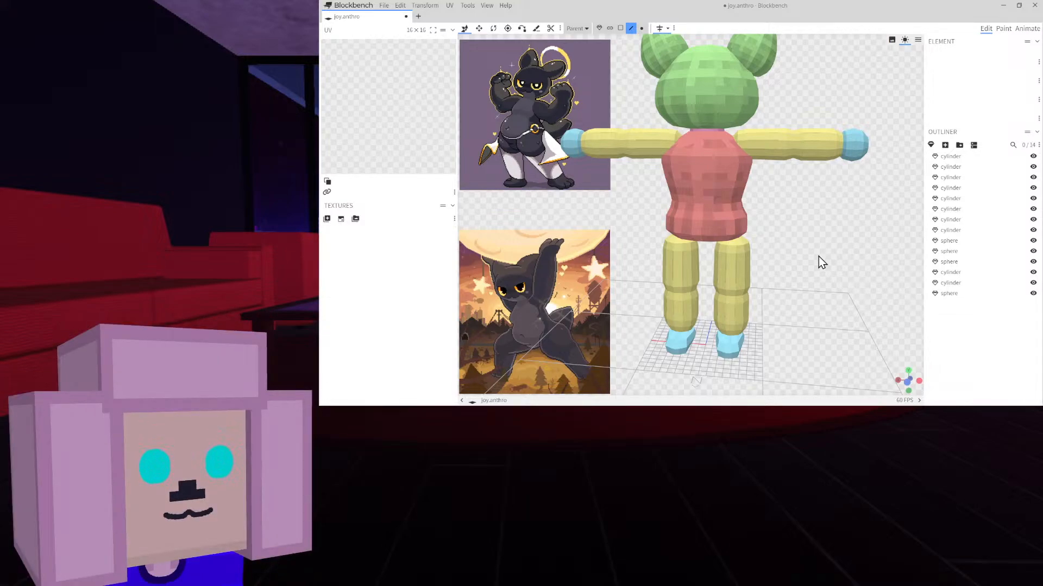
pyautogui.moveTo(810, 258)
pyautogui.mouseDown()
pyautogui.moveTo(743, 268)
pyautogui.moveTo(815, 256)
pyautogui.mouseUp()
pyautogui.click(721, 262)
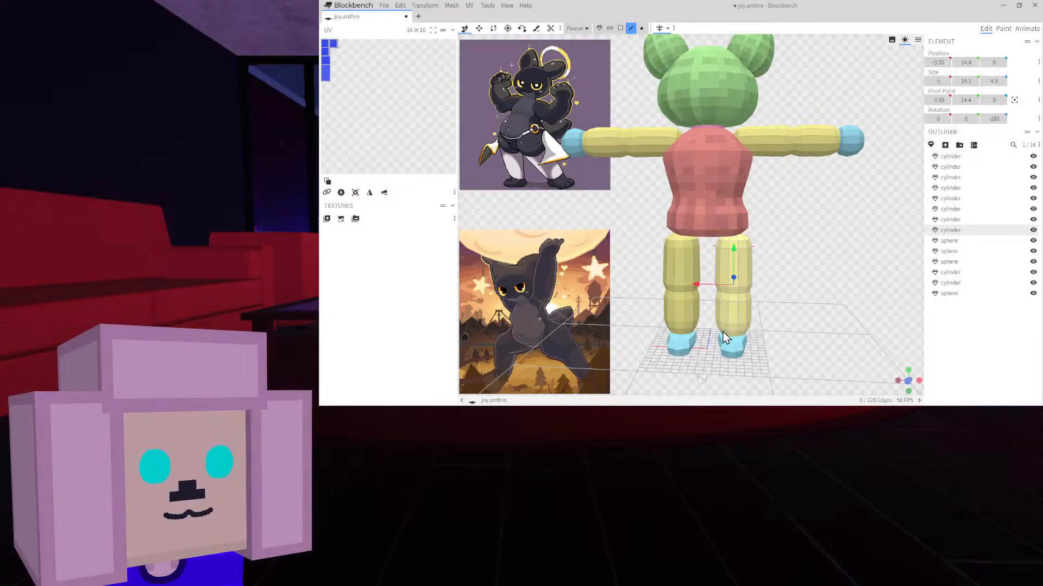
pyautogui.click(732, 350)
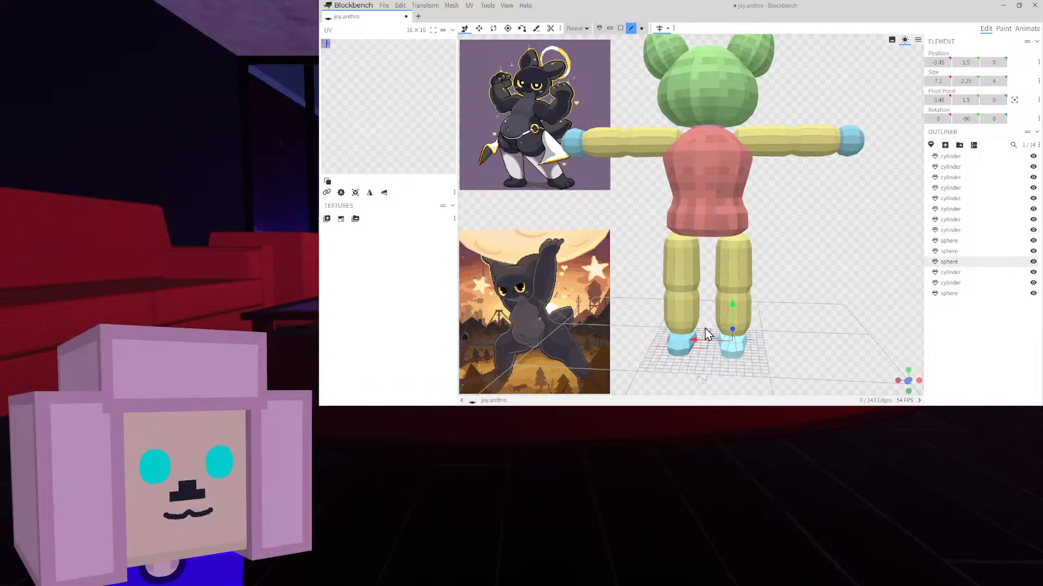
pyautogui.click(599, 28)
pyautogui.keyDown('shift'); pyautogui.click(732, 276); pyautogui.keyUp('shift')
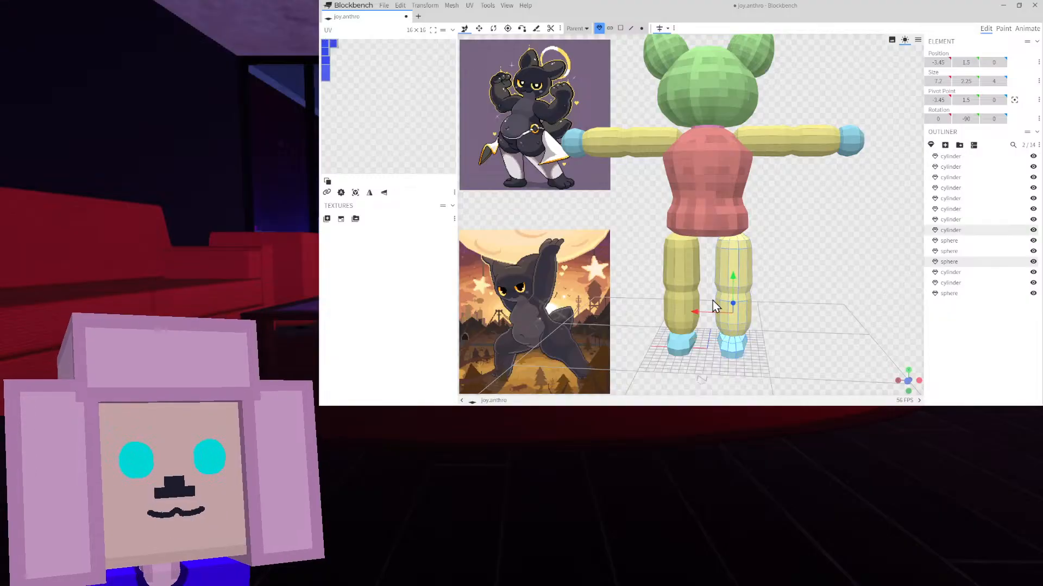
pyautogui.moveTo(709, 313); pyautogui.dragTo(709, 313)
# Select the top faces of the leg and raise them into the hips, stretching the leg to 16.1 in height
pyautogui.scroll(6, 803, 230)
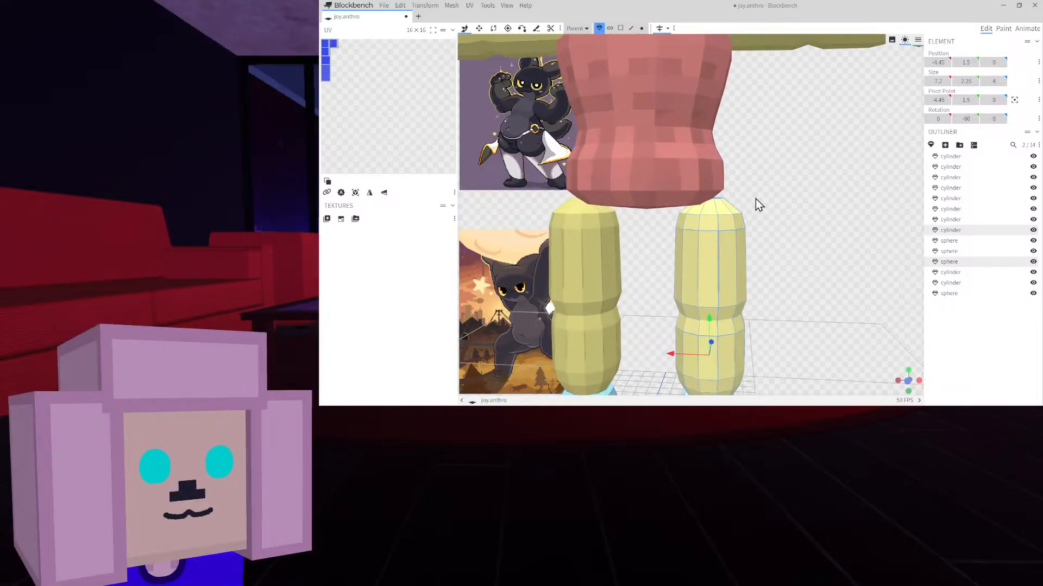
pyautogui.click(621, 29)
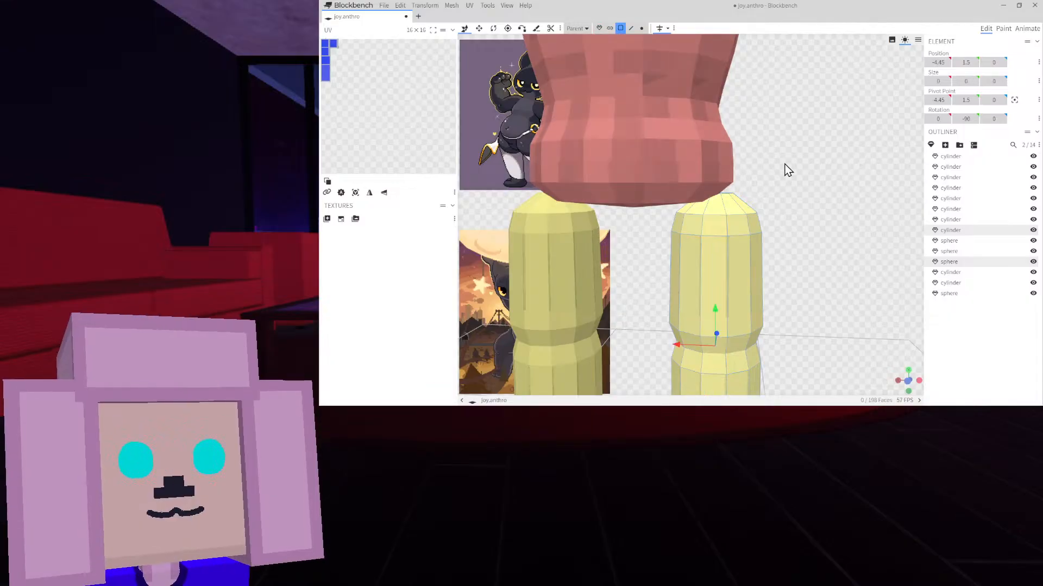
pyautogui.moveTo(784, 168); pyautogui.dragTo(800, 166)
pyautogui.moveTo(790, 215); pyautogui.dragTo(656, 171)
pyautogui.moveTo(720, 296); pyautogui.dragTo(702, 277)
pyautogui.hotkey('ctrl', 'z')
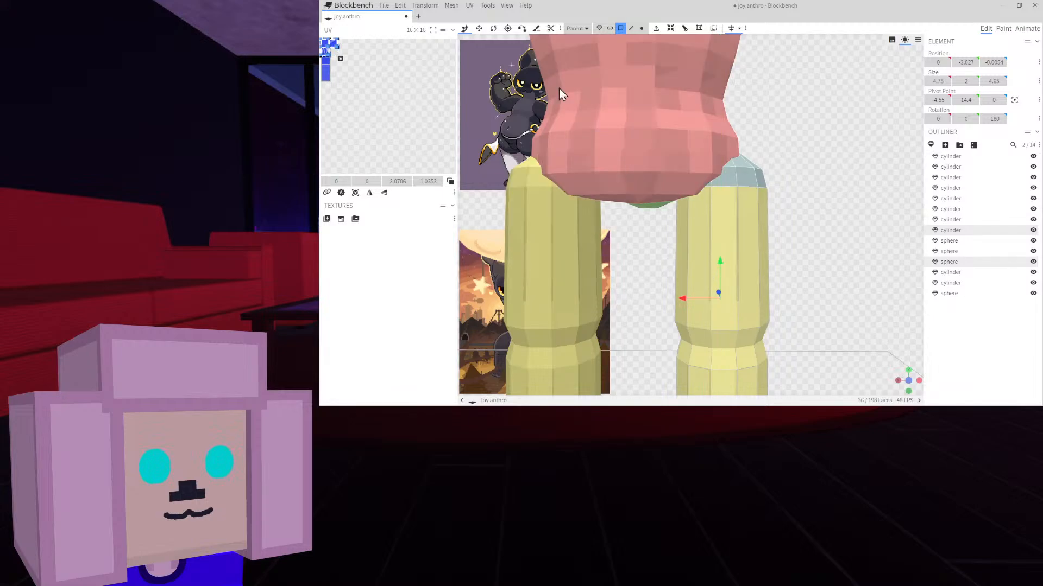
# Move the whole leg and foot back inward under the hips, bringing the leg to X -3.75
pyautogui.click(599, 28)
pyautogui.scroll(-2, 787, 187)
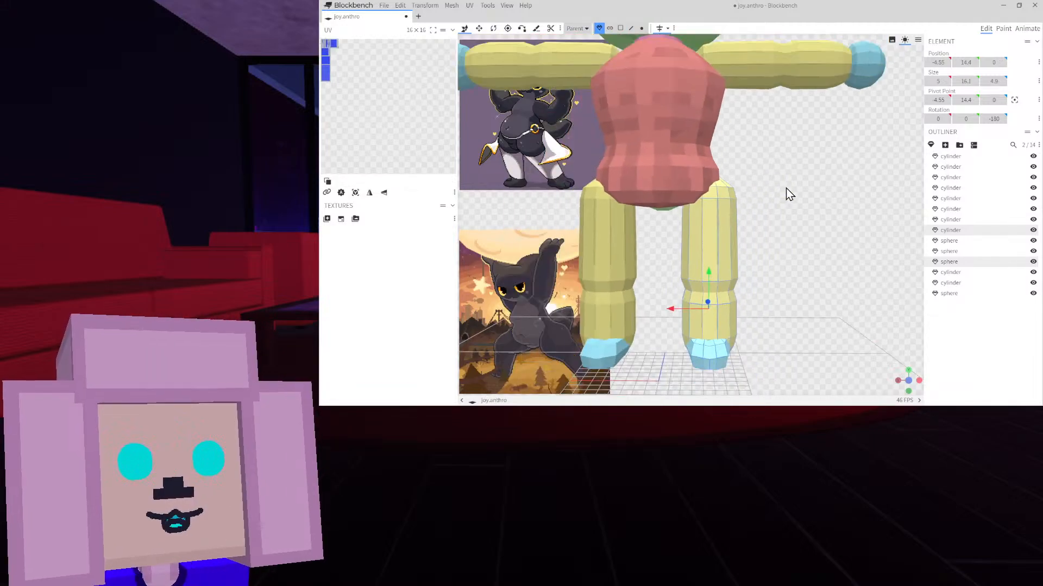
pyautogui.moveTo(673, 313); pyautogui.dragTo(663, 308)
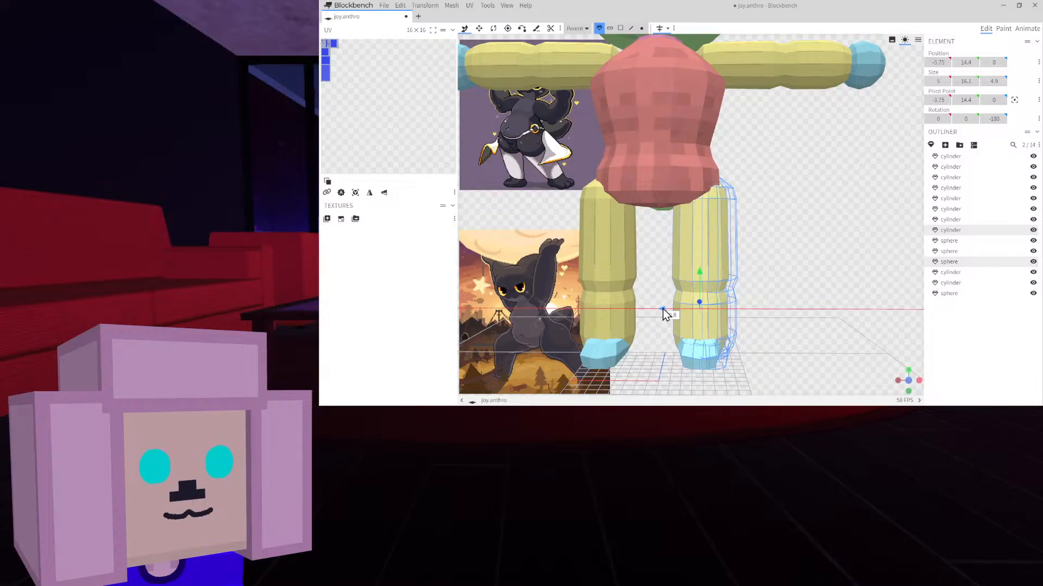
pyautogui.moveTo(773, 317)
pyautogui.mouseDown()
pyautogui.moveTo(744, 333)
pyautogui.moveTo(695, 315)
pyautogui.moveTo(761, 309)
pyautogui.mouseUp()
# Scale the leg's lower faces down to 4.6 in width and depth, and extend the face selection up through the knee
pyautogui.scroll(5, 741, 328)
pyautogui.moveTo(753, 295); pyautogui.dragTo(813, 265)
pyautogui.moveTo(763, 302); pyautogui.dragTo(661, 289)
pyautogui.moveTo(809, 288); pyautogui.dragTo(613, 40)
pyautogui.click(621, 29)
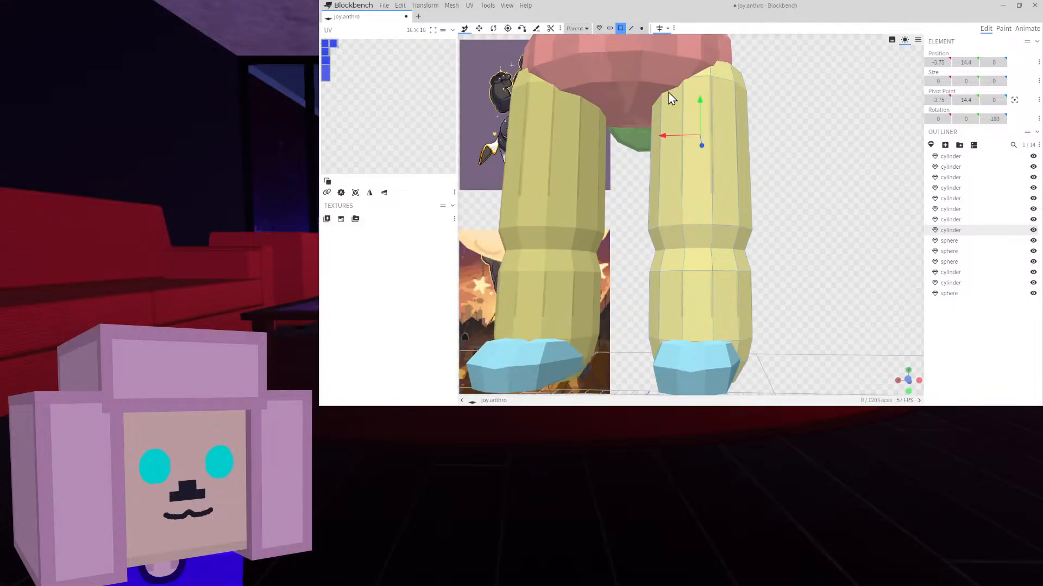
pyautogui.moveTo(766, 306); pyautogui.dragTo(618, 400)
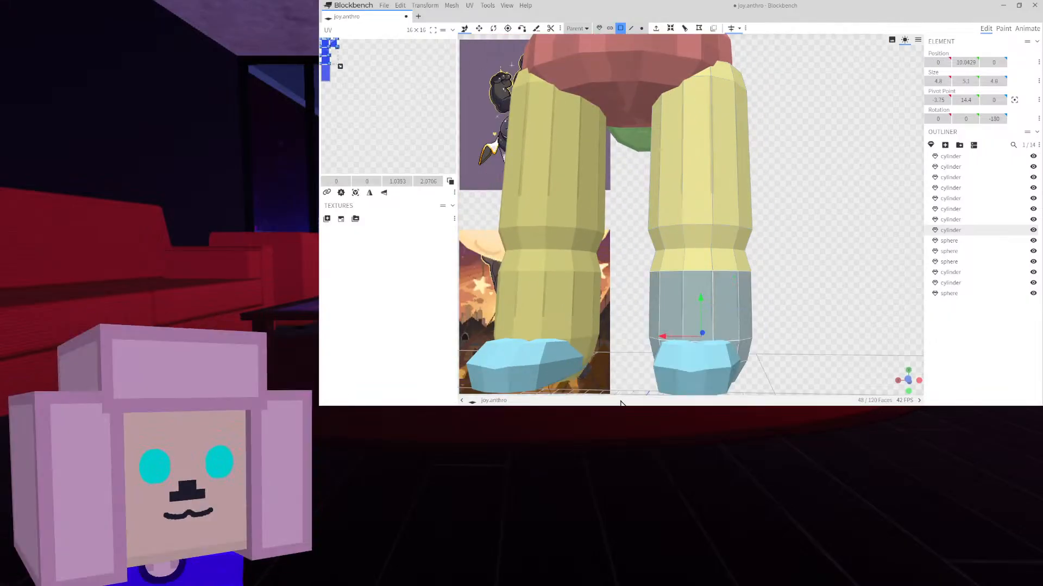
pyautogui.click(479, 30)
pyautogui.moveTo(661, 337); pyautogui.dragTo(669, 337)
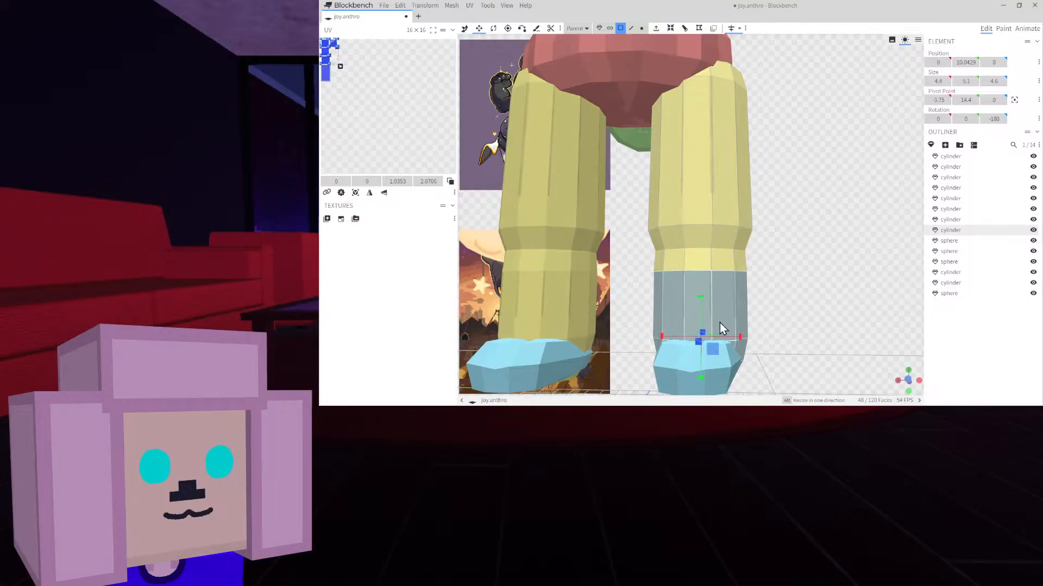
pyautogui.moveTo(820, 309); pyautogui.dragTo(826, 396)
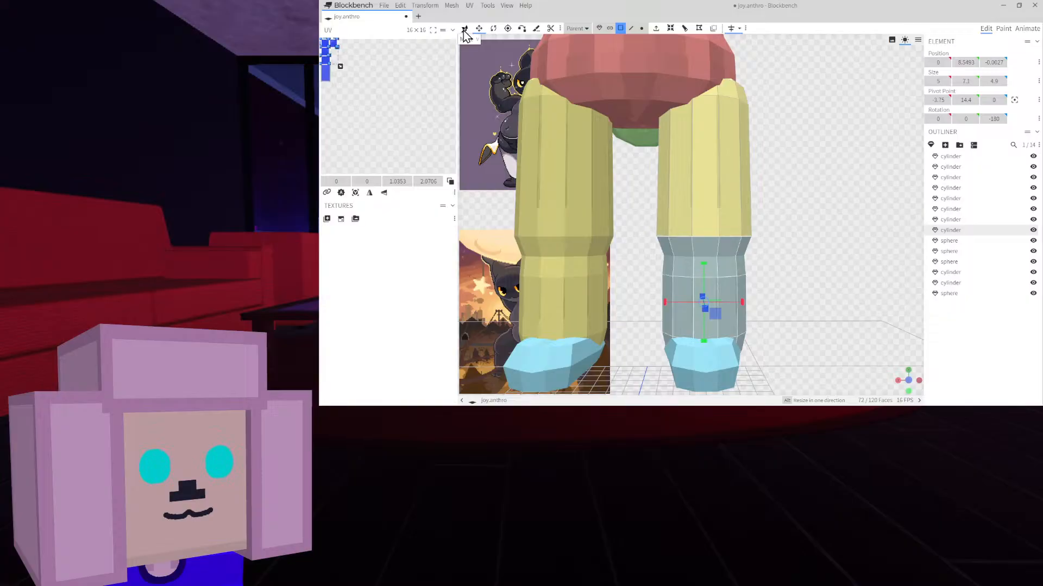
# Select the whole foot mesh and lower it to Y 2.5
pyautogui.scroll(-4, 791, 206)
pyautogui.moveTo(790, 205); pyautogui.dragTo(782, 247)
pyautogui.click(699, 291)
pyautogui.moveTo(751, 292); pyautogui.dragTo(693, 268)
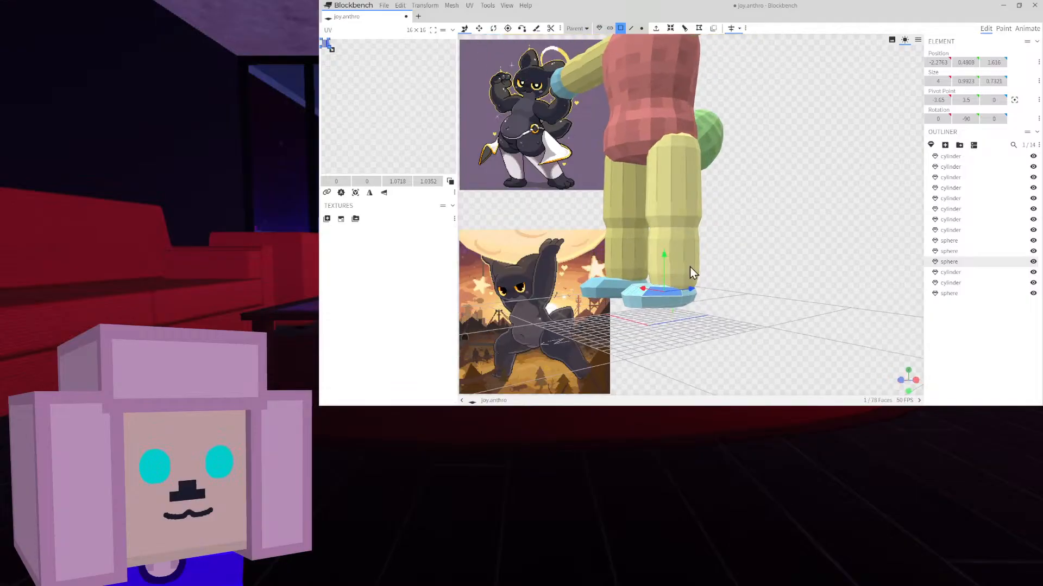
pyautogui.click(600, 27)
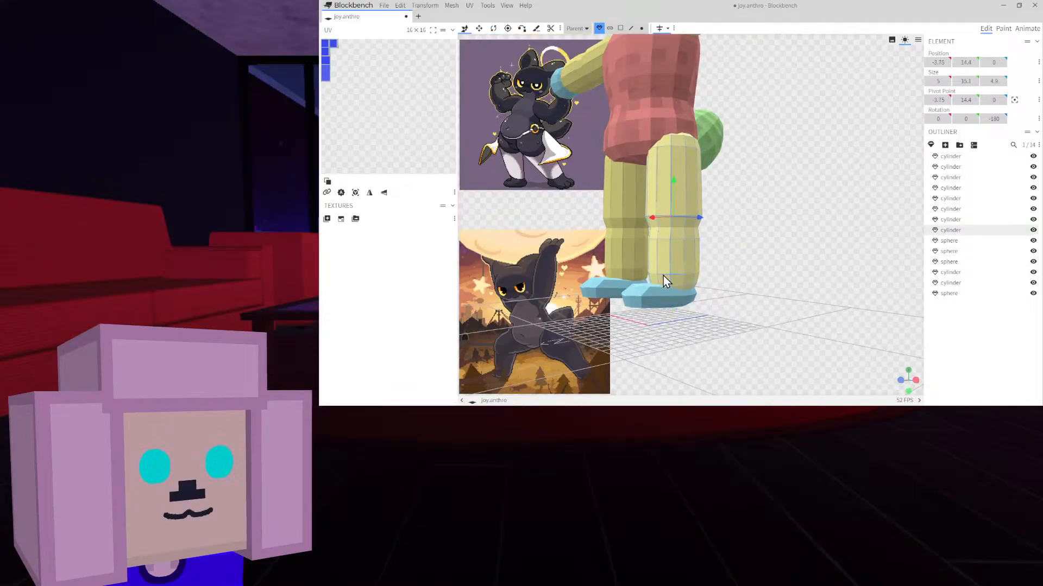
pyautogui.moveTo(666, 276); pyautogui.dragTo(666, 277)
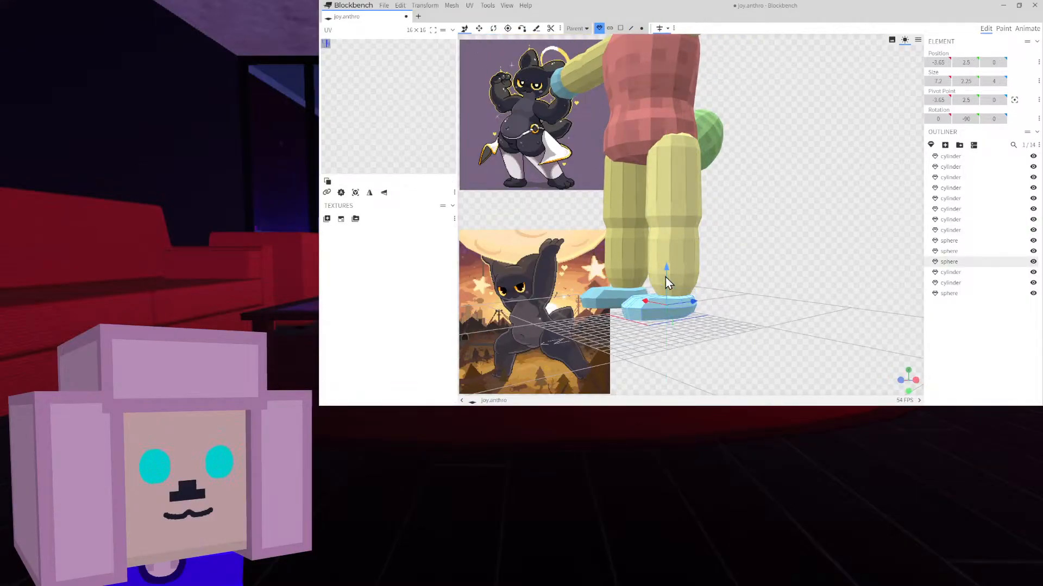
pyautogui.moveTo(758, 269); pyautogui.dragTo(778, 285)
pyautogui.scroll(-4, 794, 222)
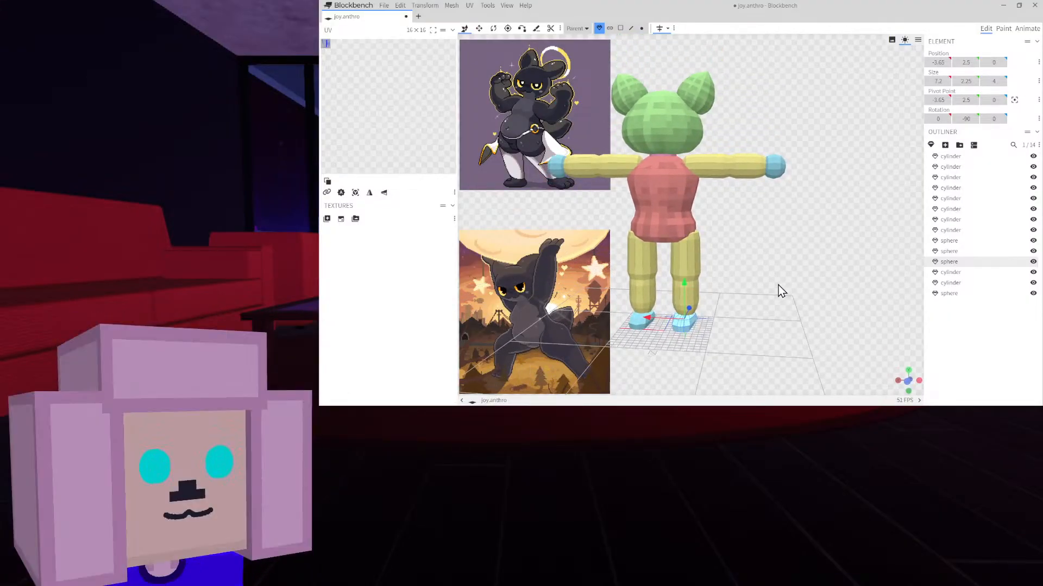
pyautogui.scroll(-1, 778, 285)
pyautogui.hotkey('ctrl', 'a')
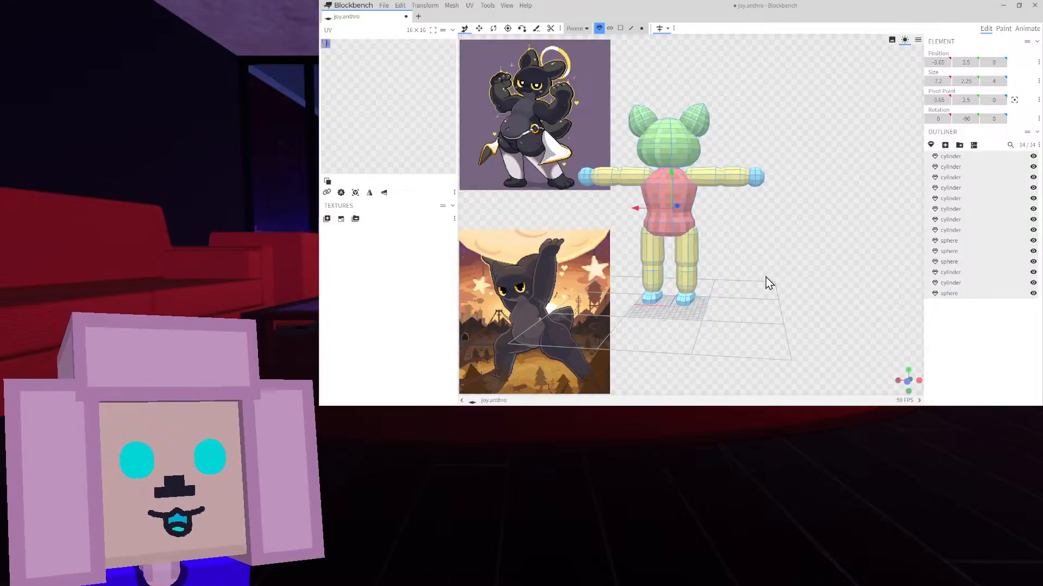
pyautogui.click(384, 193)
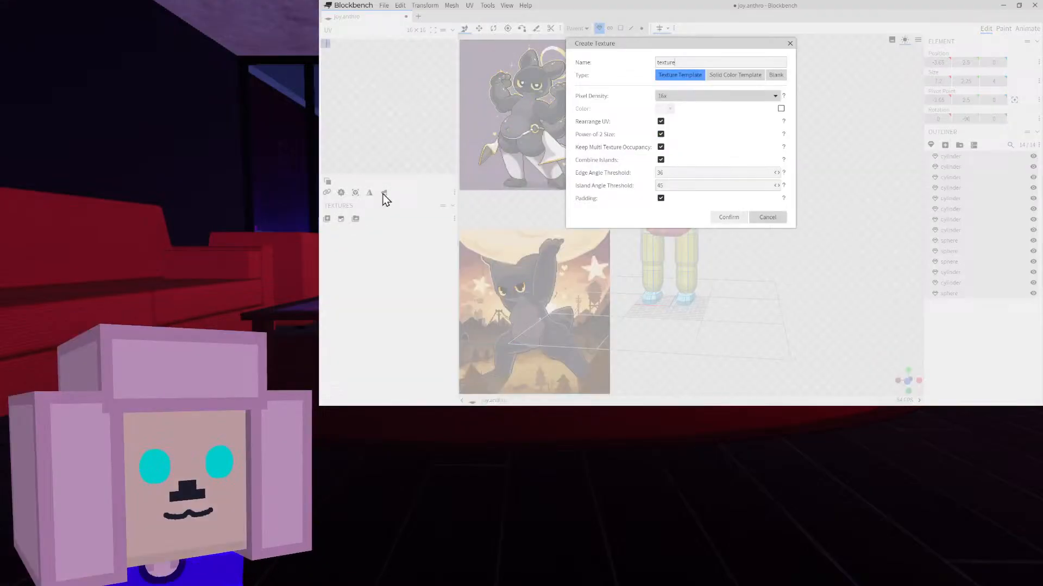
pyautogui.click(697, 98)
pyautogui.click(686, 153)
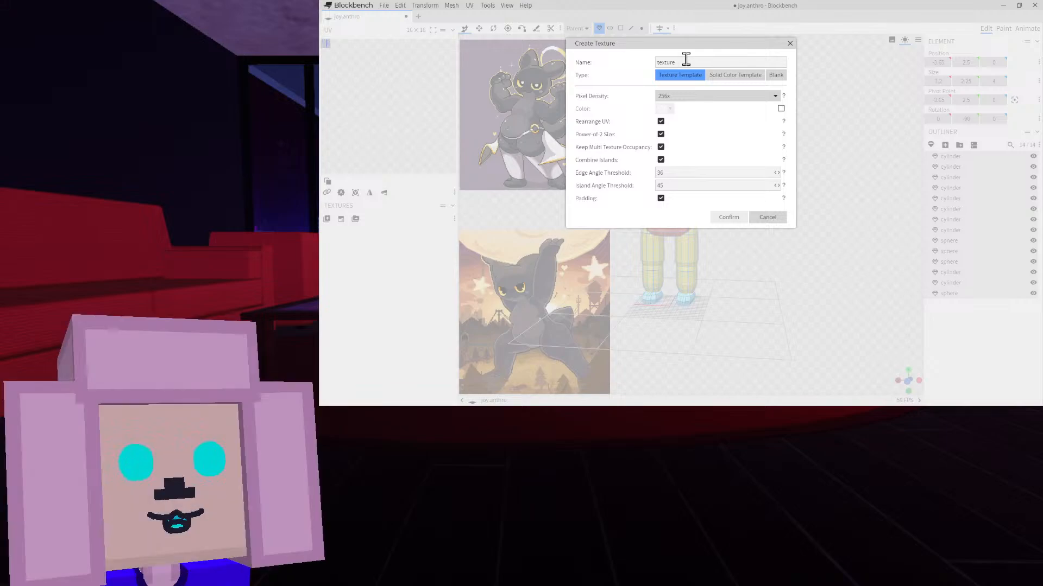
pyautogui.moveTo(686, 61); pyautogui.dragTo(650, 61)
pyautogui.click(708, 62)
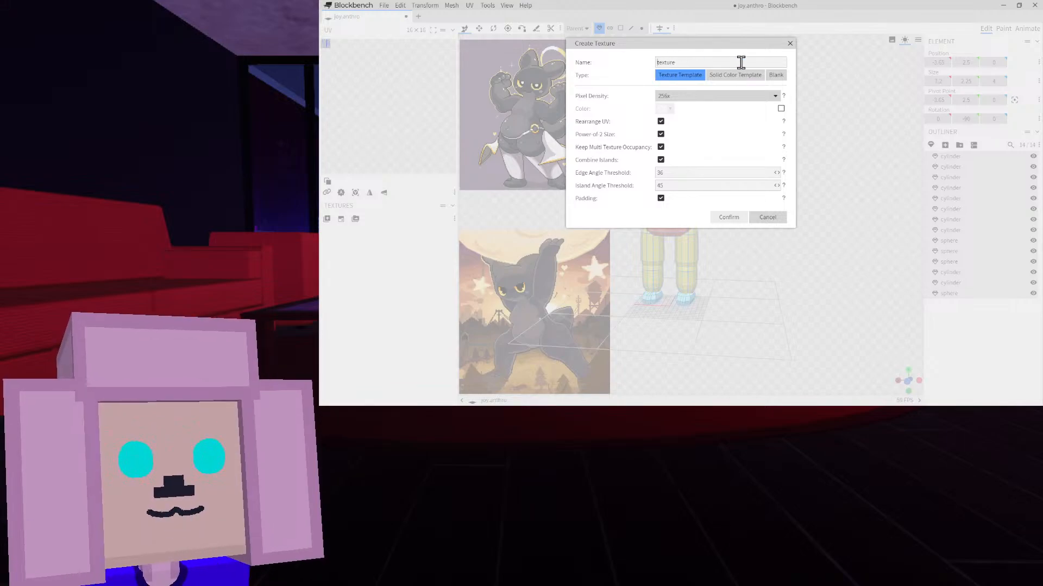
pyautogui.click(741, 217)
pyautogui.moveTo(787, 166); pyautogui.dragTo(797, 215, button='right')
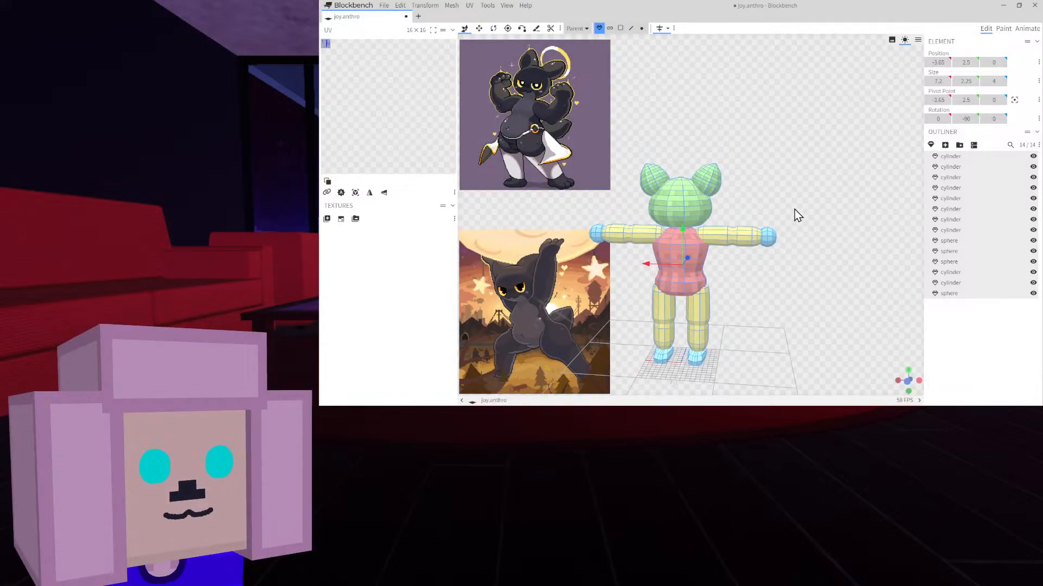
pyautogui.click(964, 337)
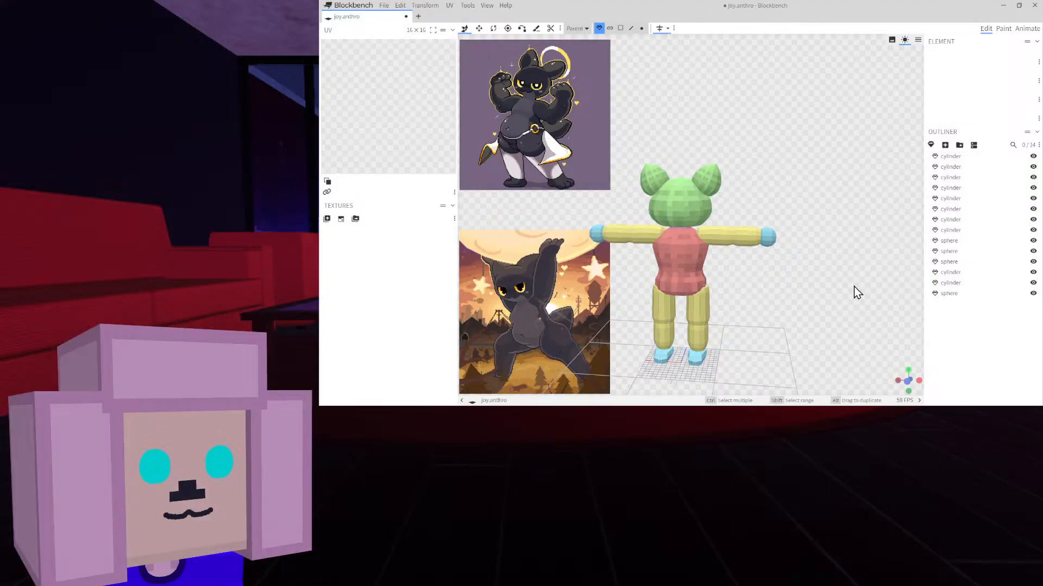
# Try adding a cuboid mesh of diameter 16 and height 8 at the model's base, and delete it
pyautogui.click(931, 145)
pyautogui.click(683, 62)
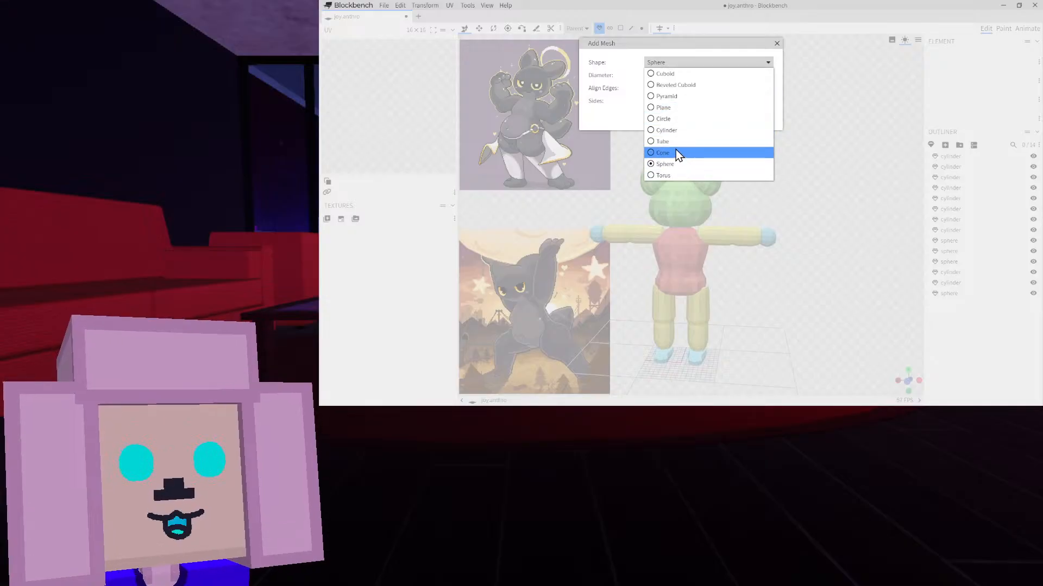
pyautogui.click(669, 75)
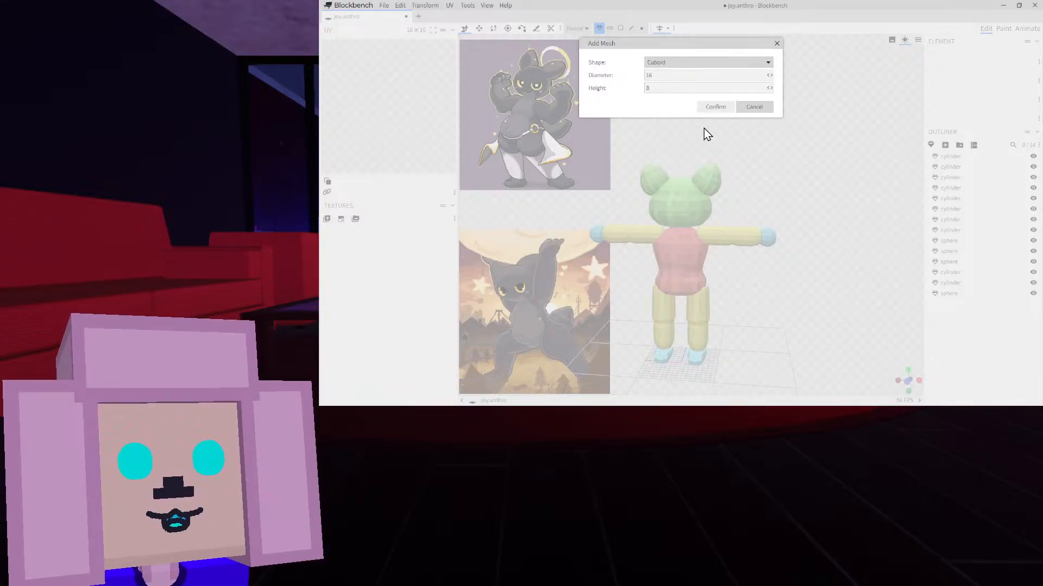
pyautogui.click(709, 108)
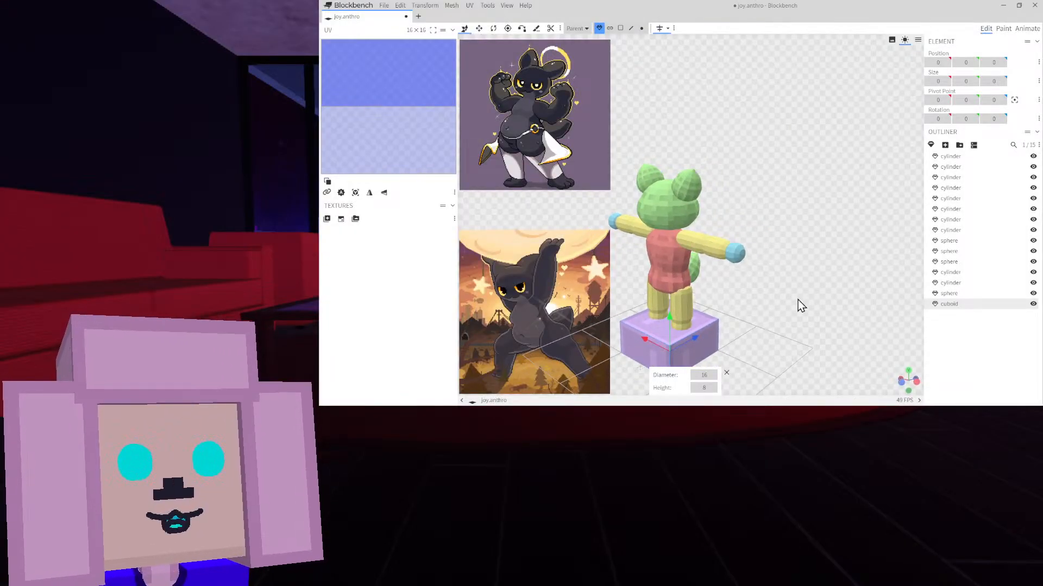
pyautogui.press('Delete')
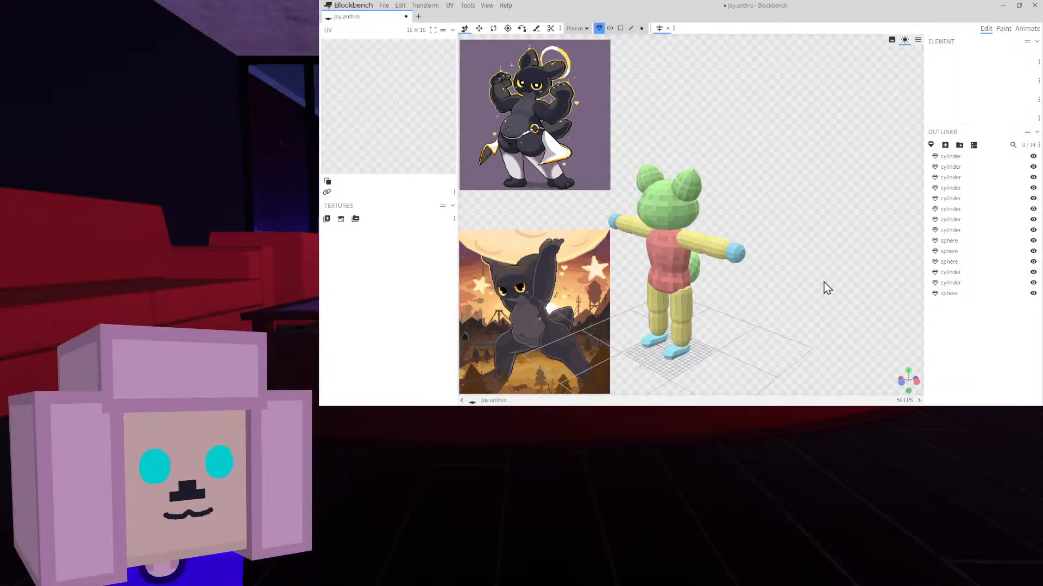
# Add a plane mesh at the model's base with a diameter of 12
pyautogui.click(930, 145)
pyautogui.click(683, 64)
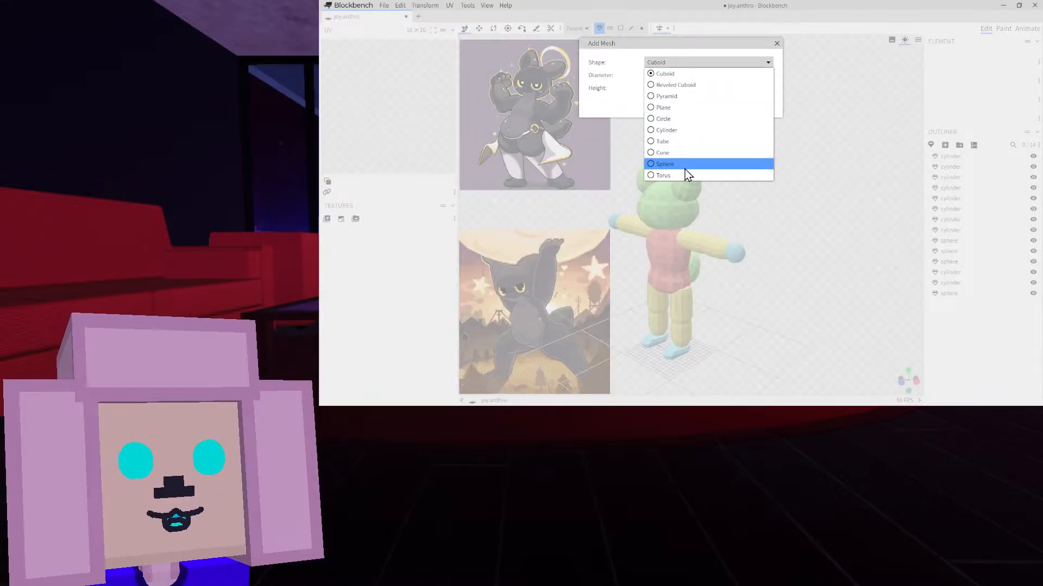
pyautogui.click(672, 108)
pyautogui.click(706, 98)
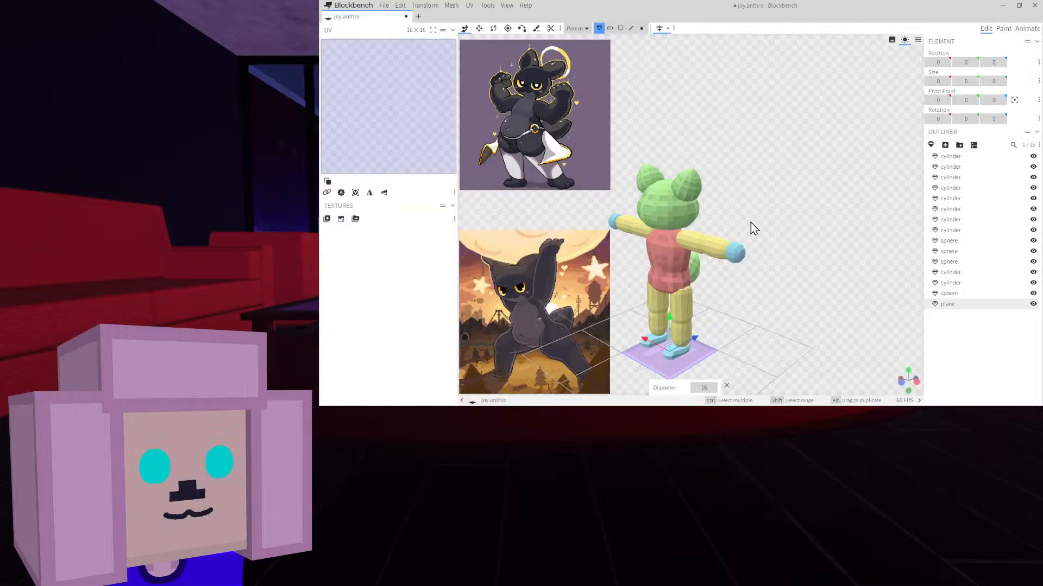
pyautogui.moveTo(704, 387); pyautogui.dragTo(673, 387)
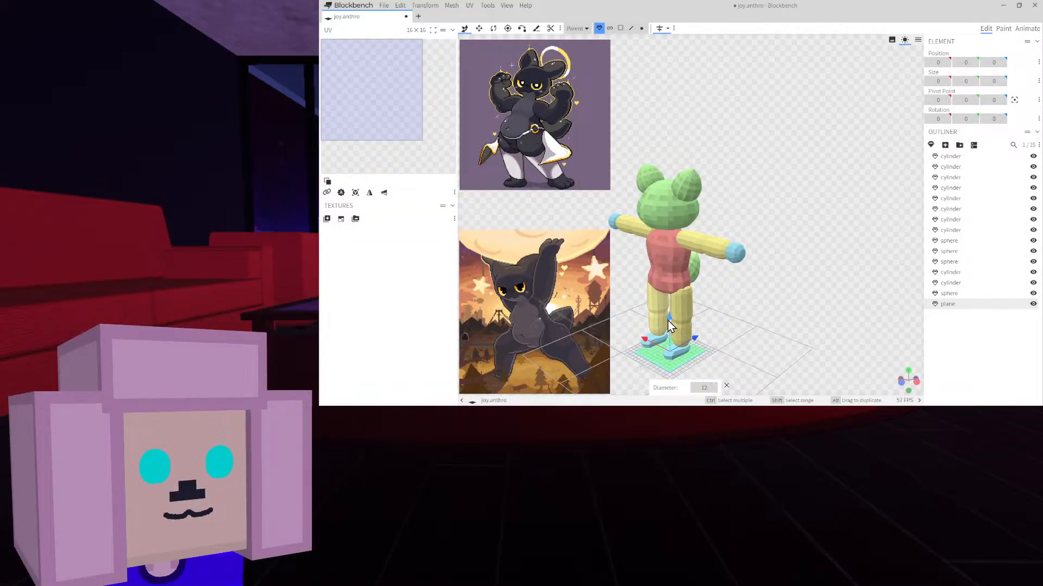
# Raise the plane to head height at Y 34 and move it forward through the face to Z -7
pyautogui.moveTo(669, 316); pyautogui.dragTo(668, 172)
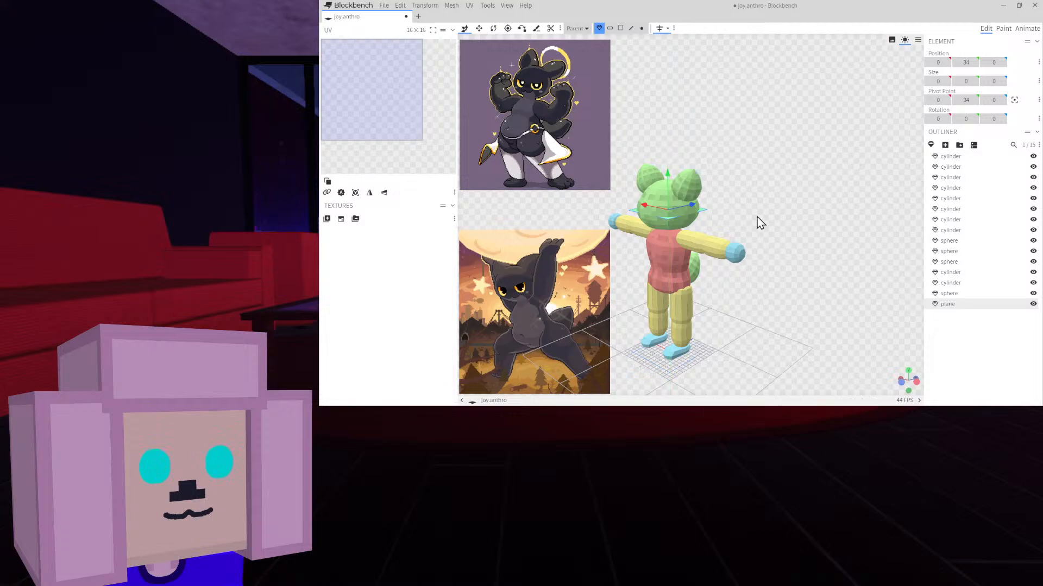
pyautogui.scroll(3, 766, 222)
pyautogui.moveTo(770, 225); pyautogui.dragTo(623, 210)
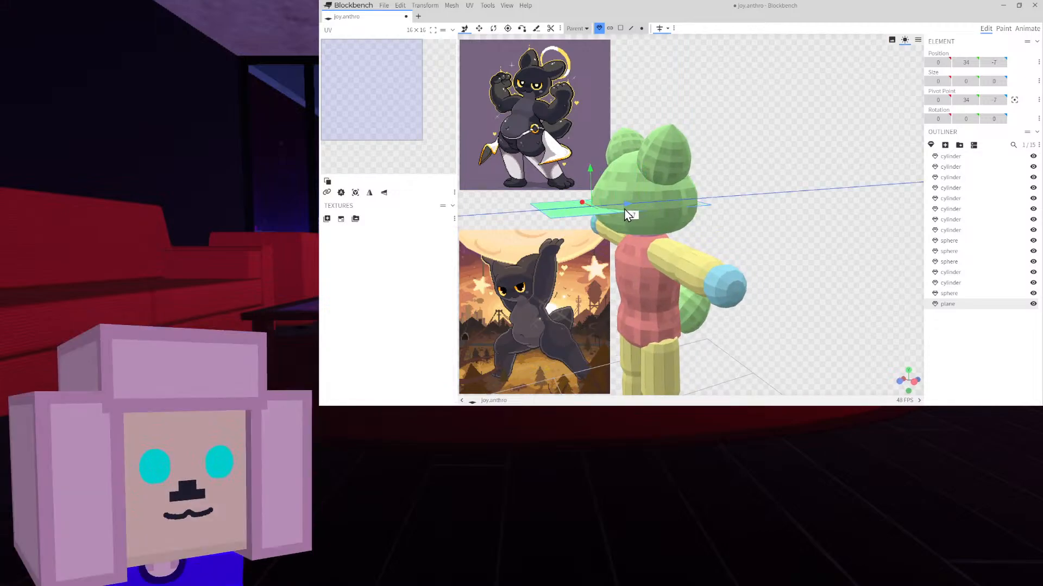
# Rotate the plane to -90 on the X axis so it stands upright before the face, and shift it to Z -6.75
pyautogui.click(493, 28)
pyautogui.moveTo(560, 194); pyautogui.dragTo(571, 250)
pyautogui.moveTo(733, 210); pyautogui.dragTo(761, 205)
pyautogui.scroll(4, 819, 204)
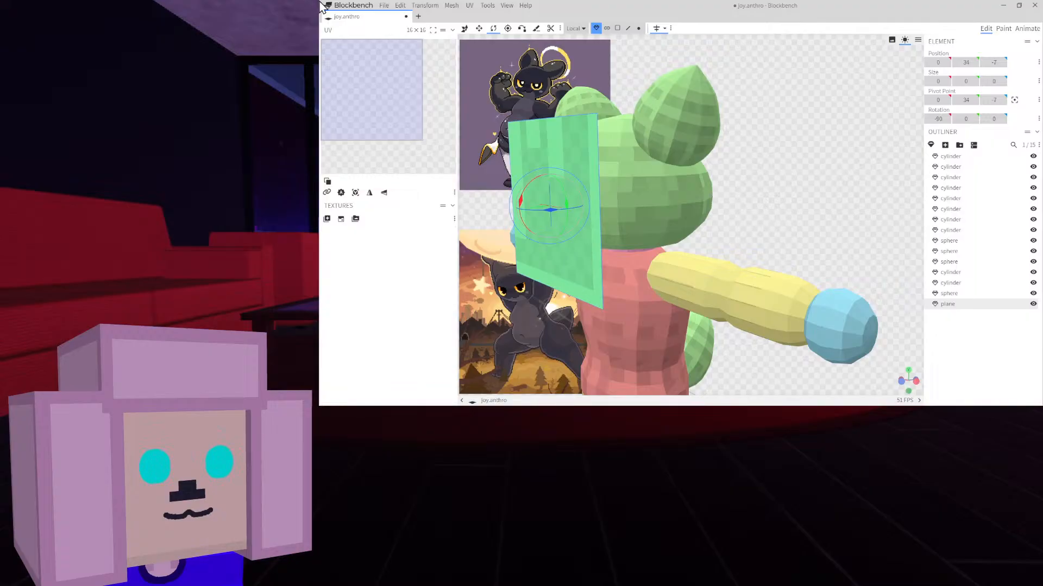
pyautogui.click(464, 28)
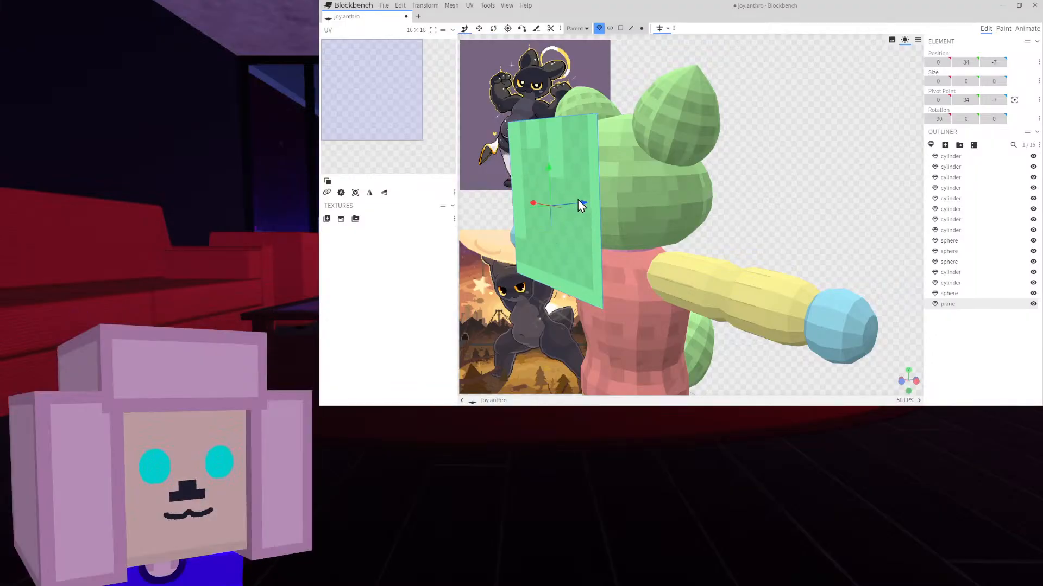
pyautogui.moveTo(580, 205); pyautogui.dragTo(587, 205)
pyautogui.click(624, 204)
pyautogui.moveTo(731, 197)
pyautogui.mouseDown()
pyautogui.moveTo(800, 210)
pyautogui.moveTo(694, 216)
pyautogui.moveTo(745, 212)
pyautogui.mouseUp()
pyautogui.click(728, 241)
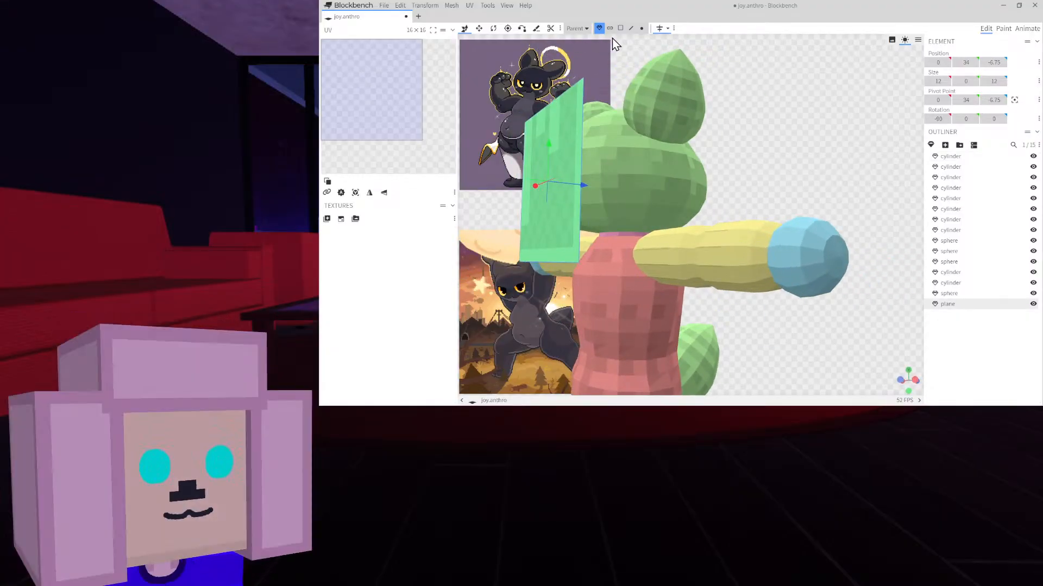
# Raise the upright plane's lower edge to Z -3.25, shortening the plane to 9.25, and return to object selection
pyautogui.click(629, 31)
pyautogui.click(547, 263)
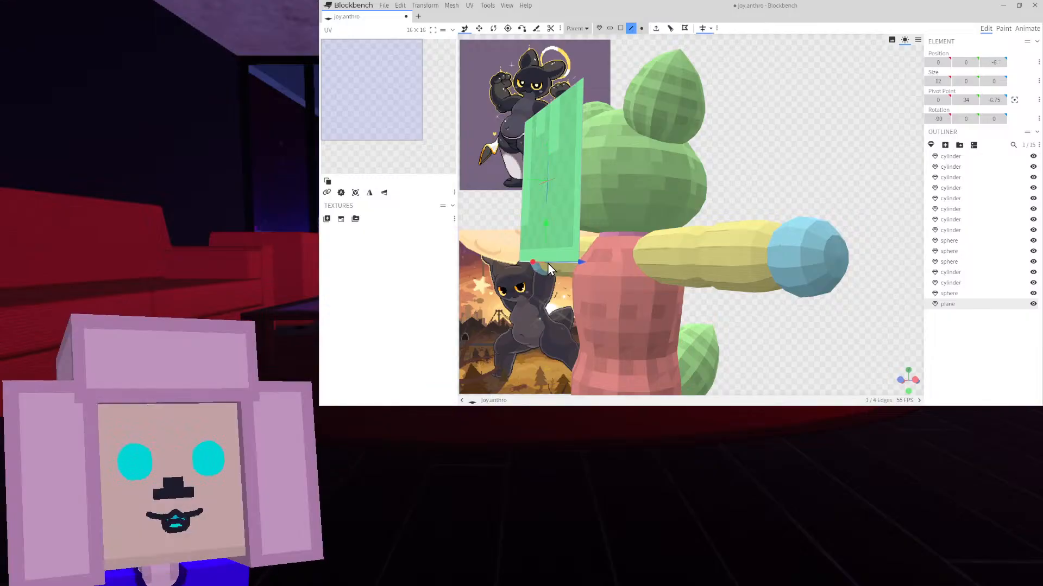
pyautogui.moveTo(547, 228); pyautogui.dragTo(562, 194)
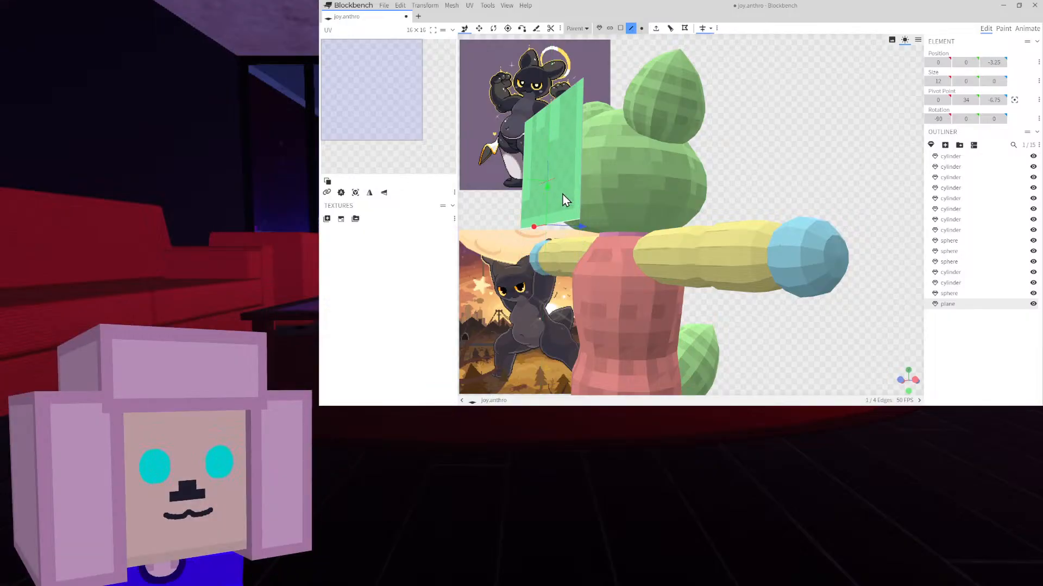
pyautogui.moveTo(475, 215); pyautogui.dragTo(554, 236)
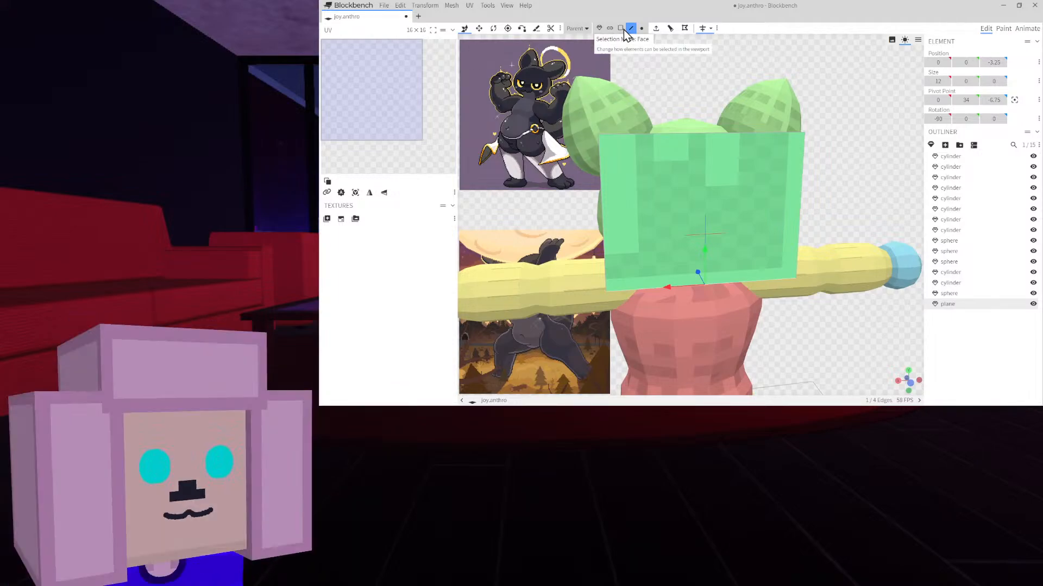
pyautogui.click(599, 28)
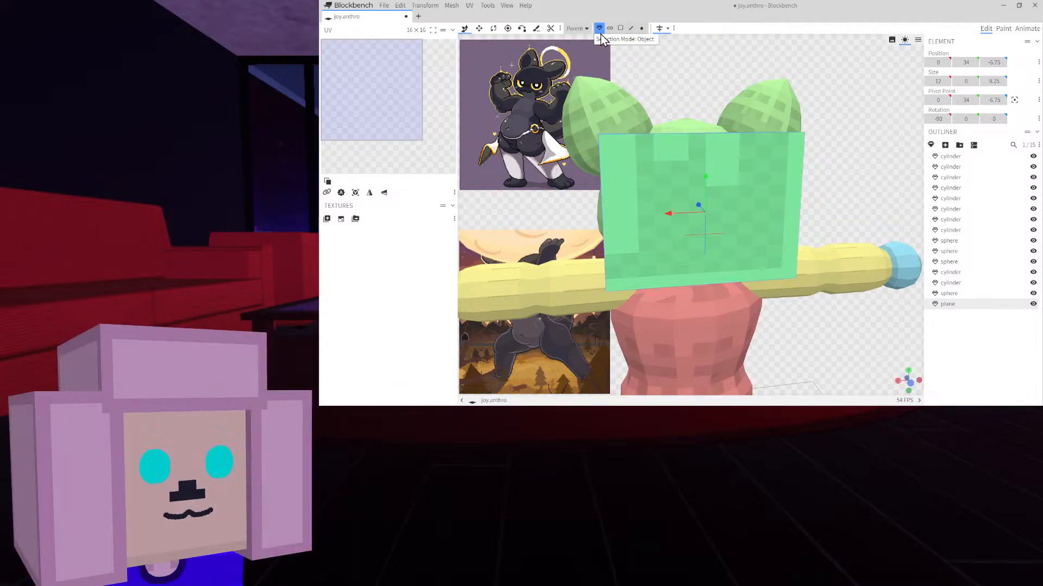
# Create a texture template named joyous.texture.png at 256x pixel density for all meshes, and clear the selection
pyautogui.scroll(-3, 742, 144)
pyautogui.hotkey('ctrl', 'a')
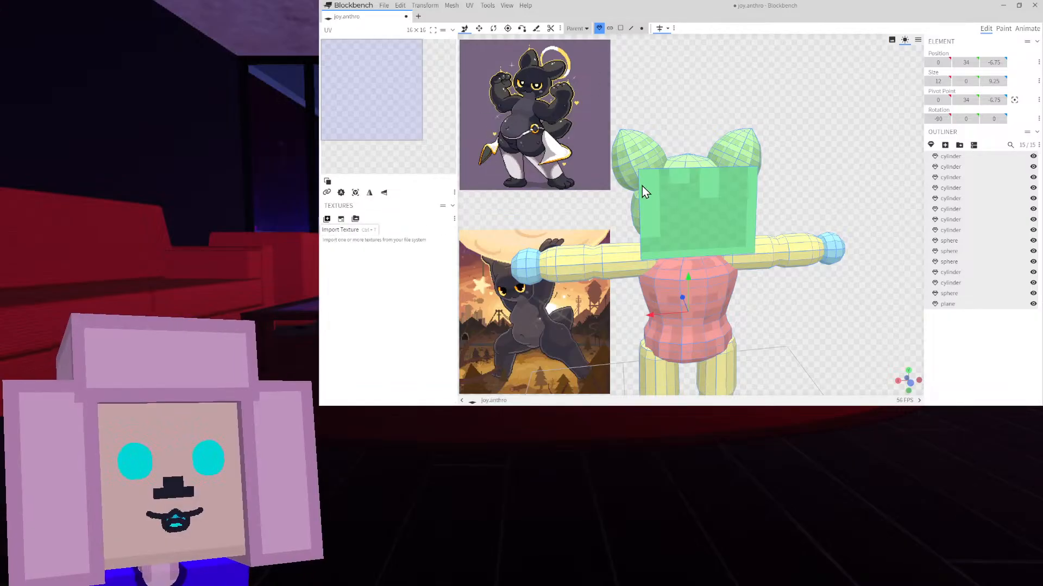
pyautogui.click(341, 219)
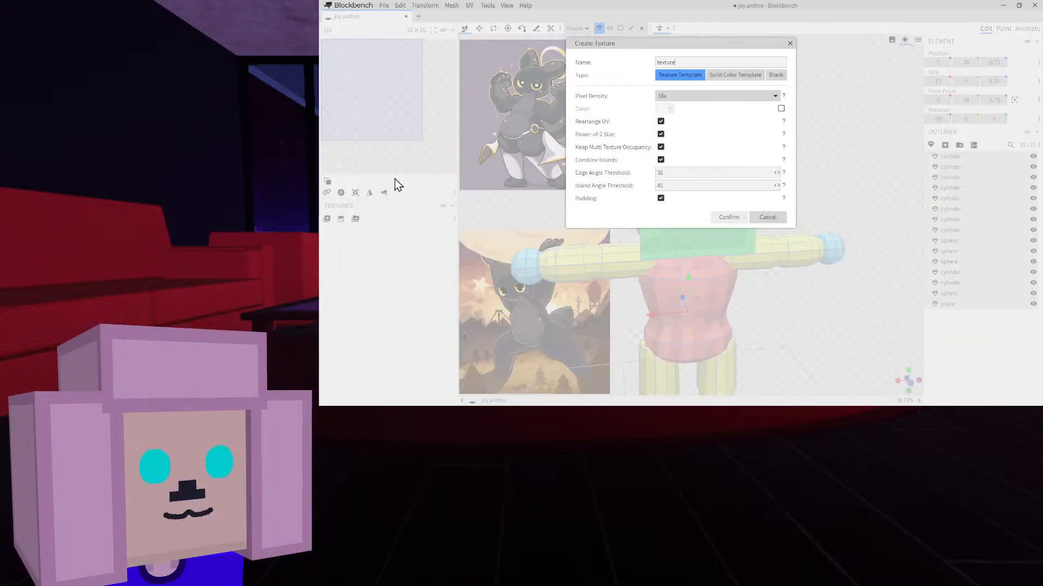
pyautogui.click(683, 97)
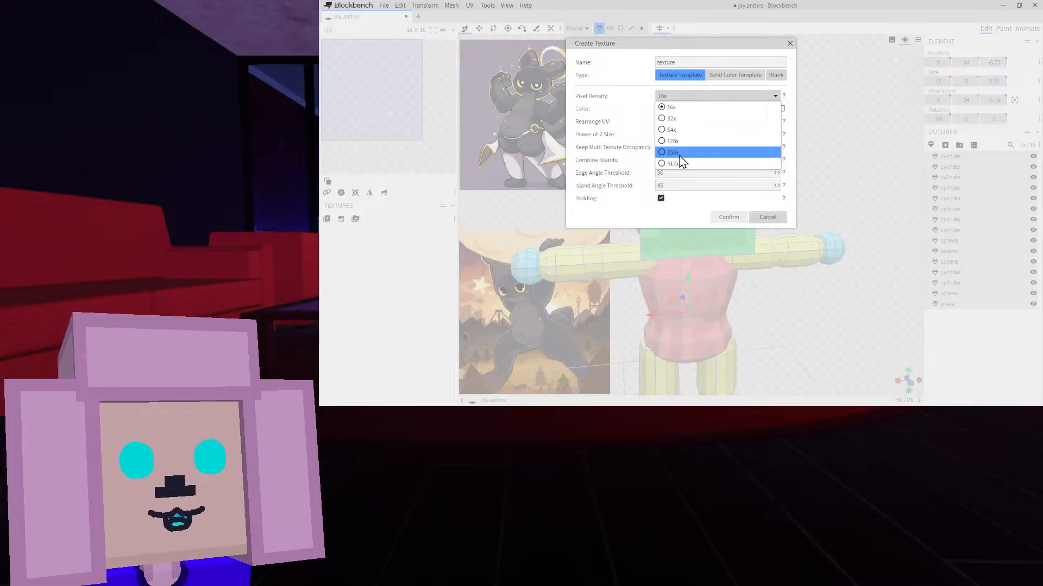
pyautogui.click(683, 158)
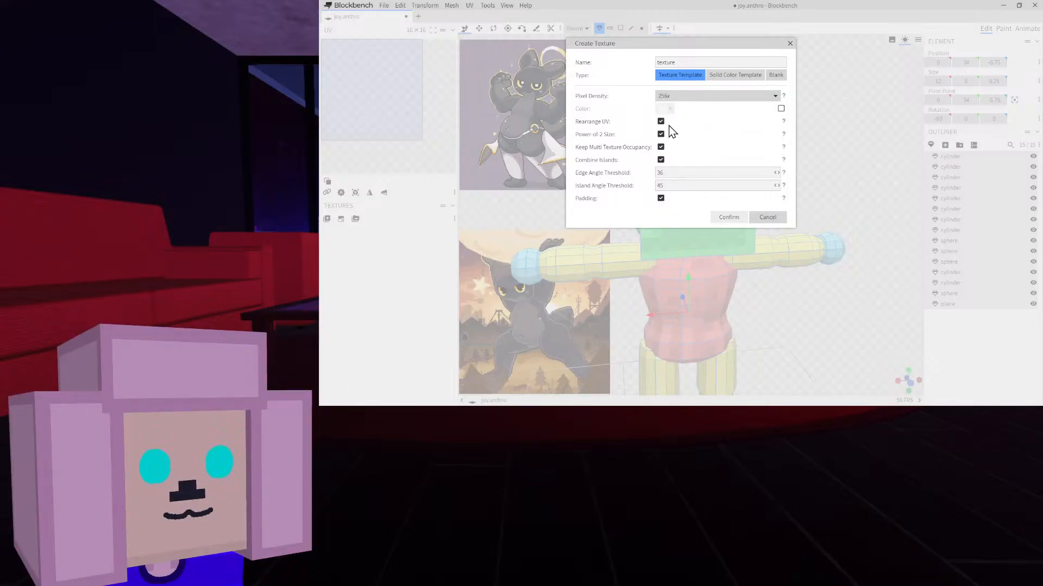
pyautogui.click(657, 63)
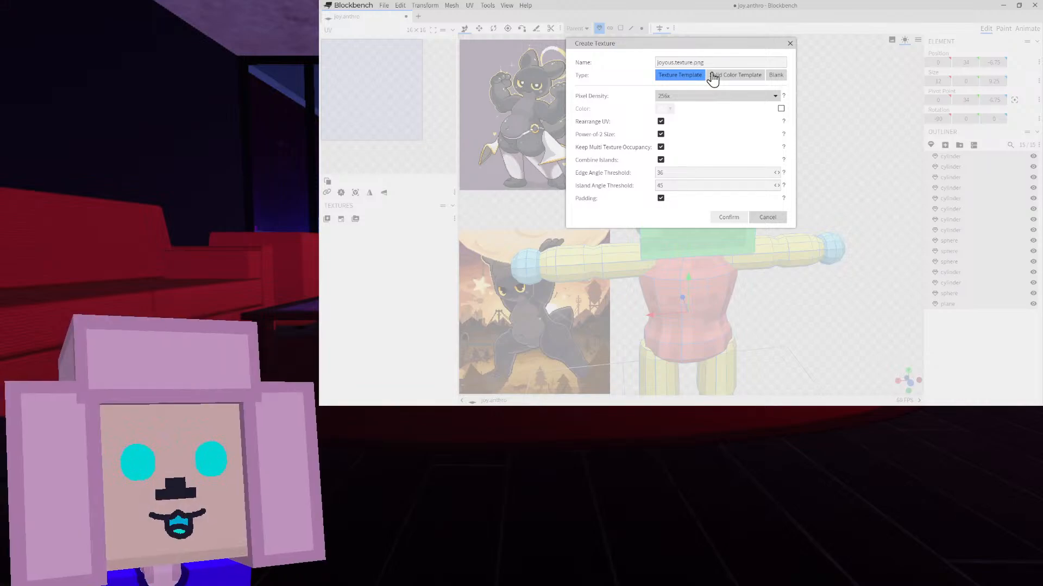
pyautogui.press('Return')
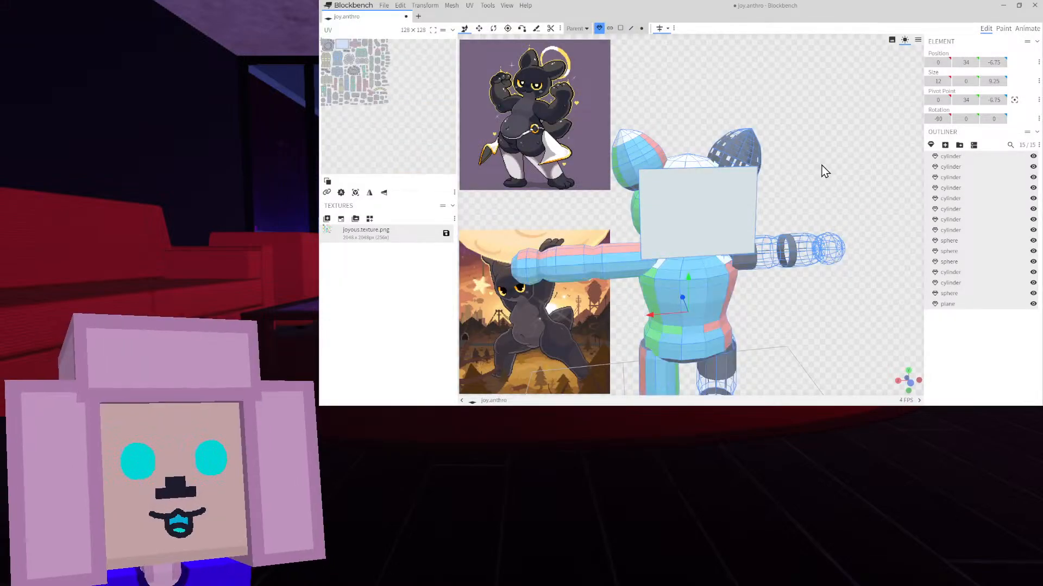
pyautogui.moveTo(821, 167); pyautogui.dragTo(791, 92)
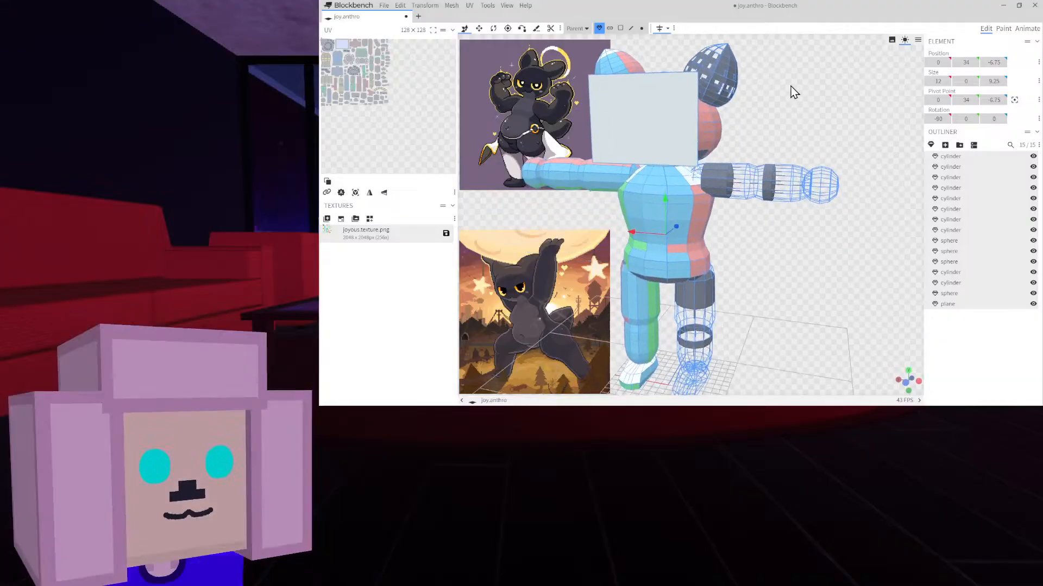
pyautogui.click(957, 360)
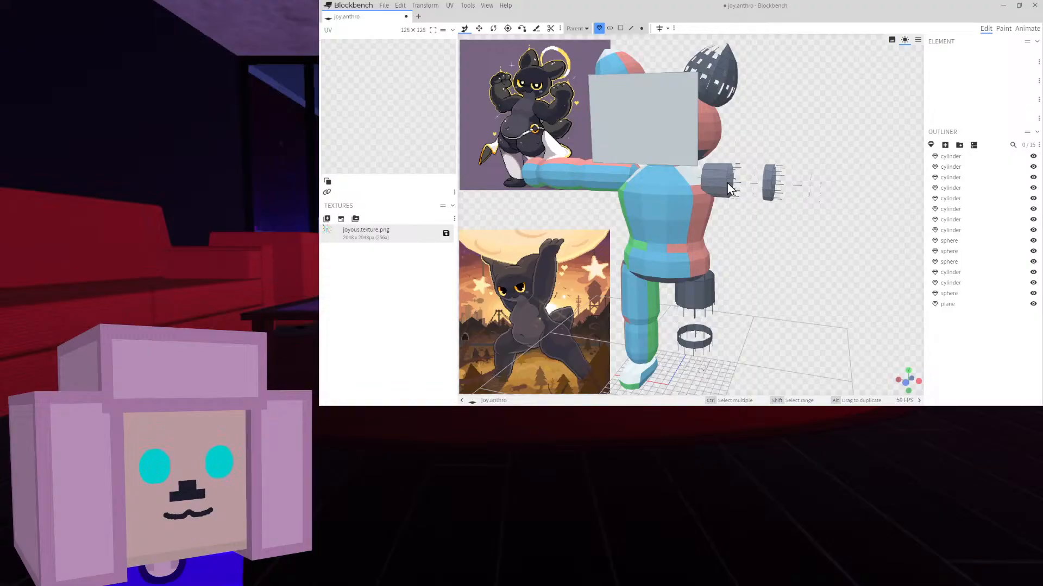
# Undo the texture creation and the plane's edge change, and redo both
pyautogui.hotkey('ctrl', 'z')
pyautogui.hotkey('ctrl', 'z')
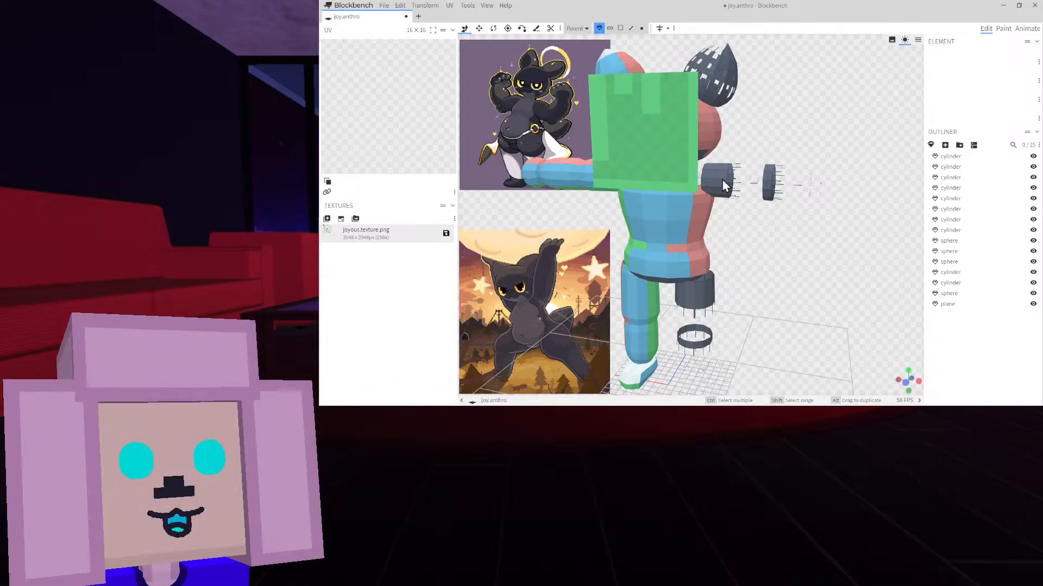
pyautogui.hotkey('ctrl', 'y')
pyautogui.hotkey('ctrl', 'y')
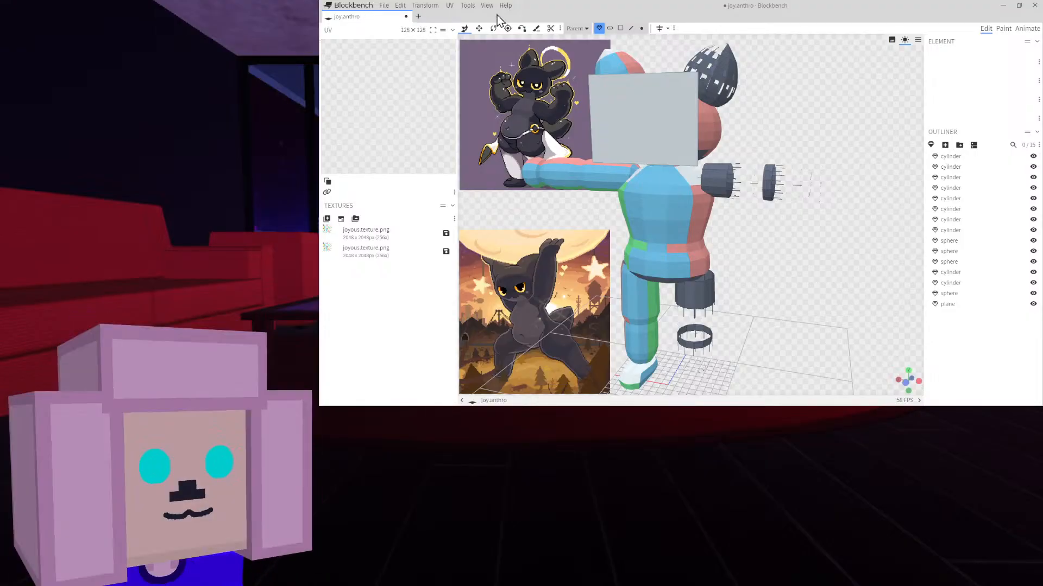
# Open the backup_11.7.25_21.4_joy_anthro project in a new tab
pyautogui.click(418, 16)
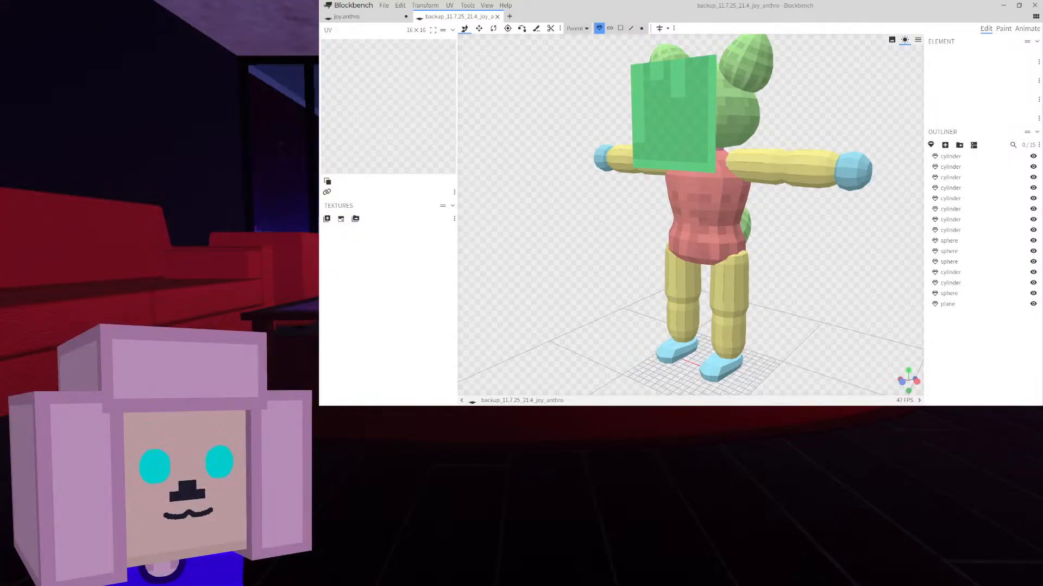
pyautogui.moveTo(780, 226); pyautogui.dragTo(807, 286)
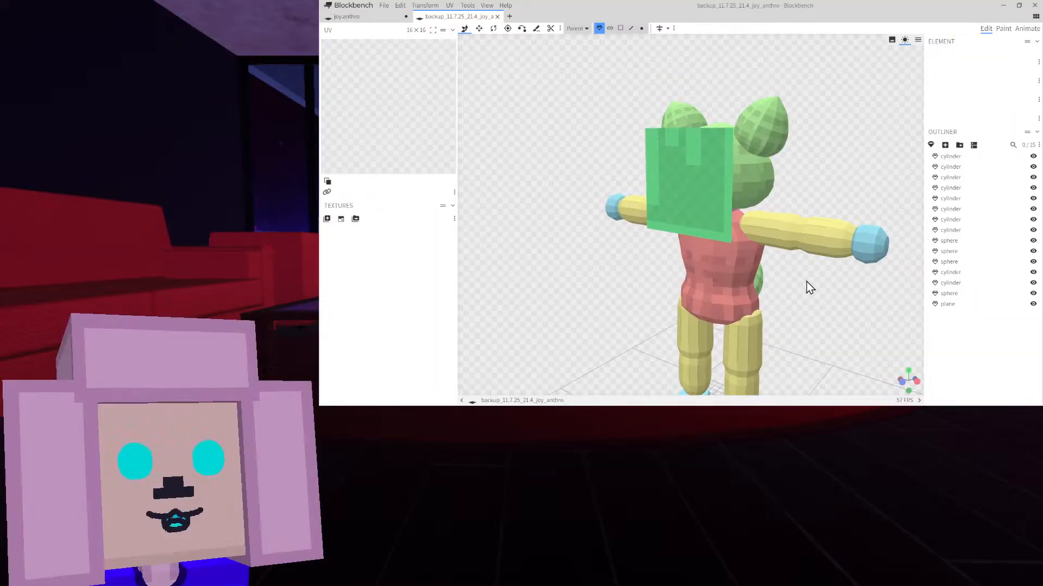
pyautogui.scroll(2, 809, 287)
# Save the backup model, and save the project again under the file name joy.anthro
pyautogui.click(384, 8)
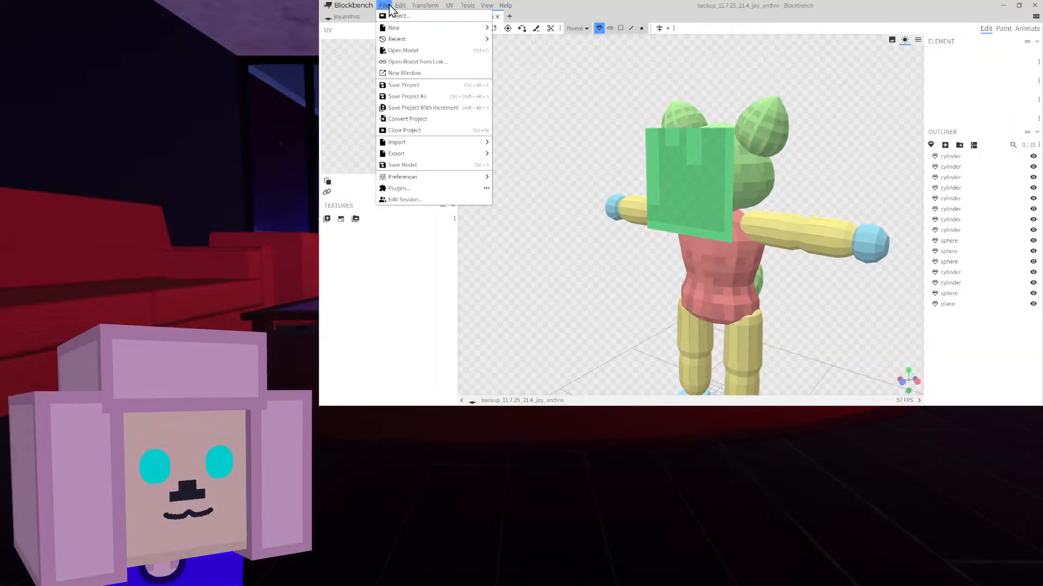
pyautogui.click(421, 164)
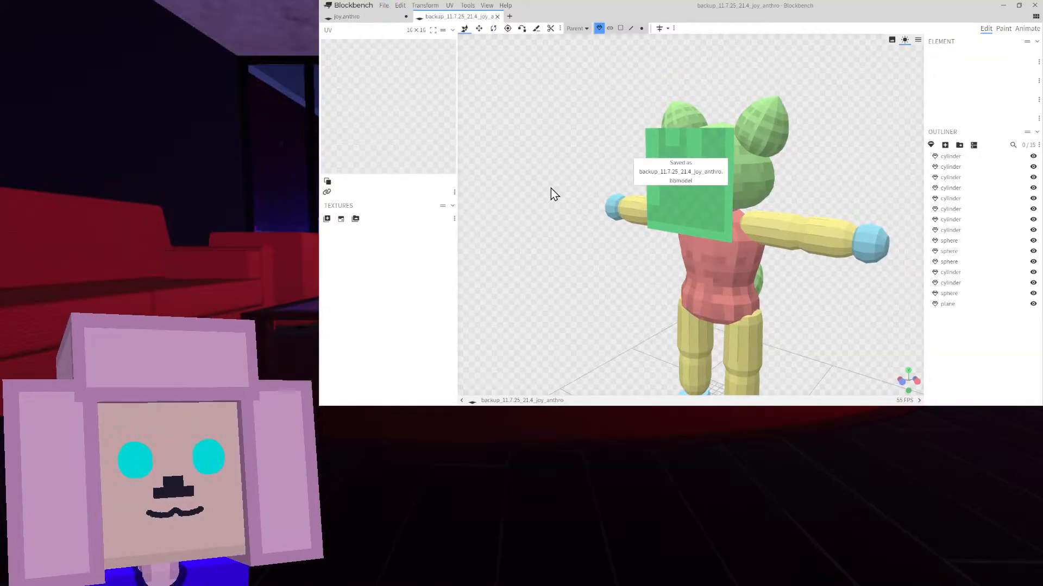
pyautogui.click(384, 6)
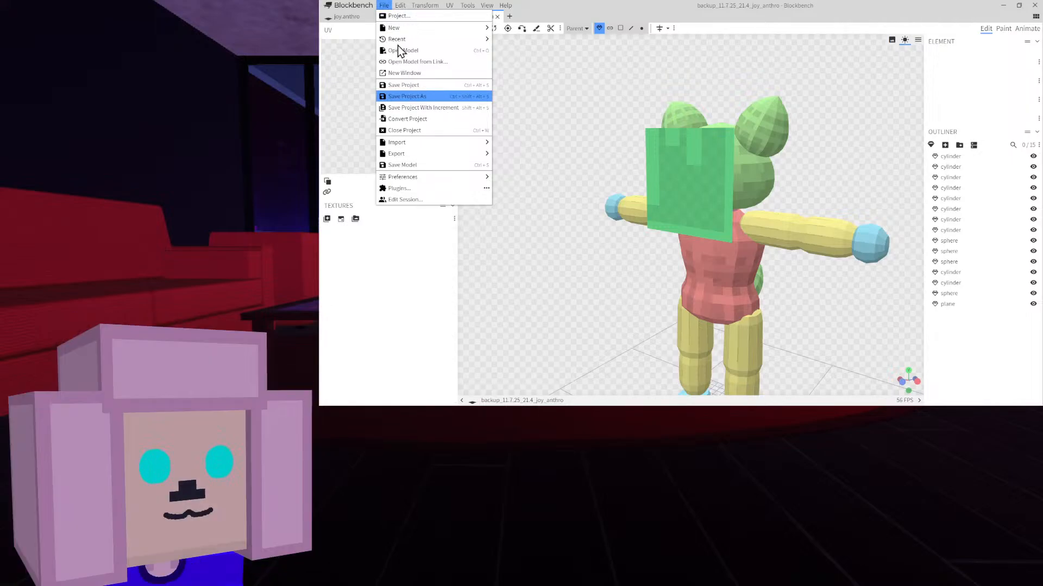
pyautogui.click(700, 215)
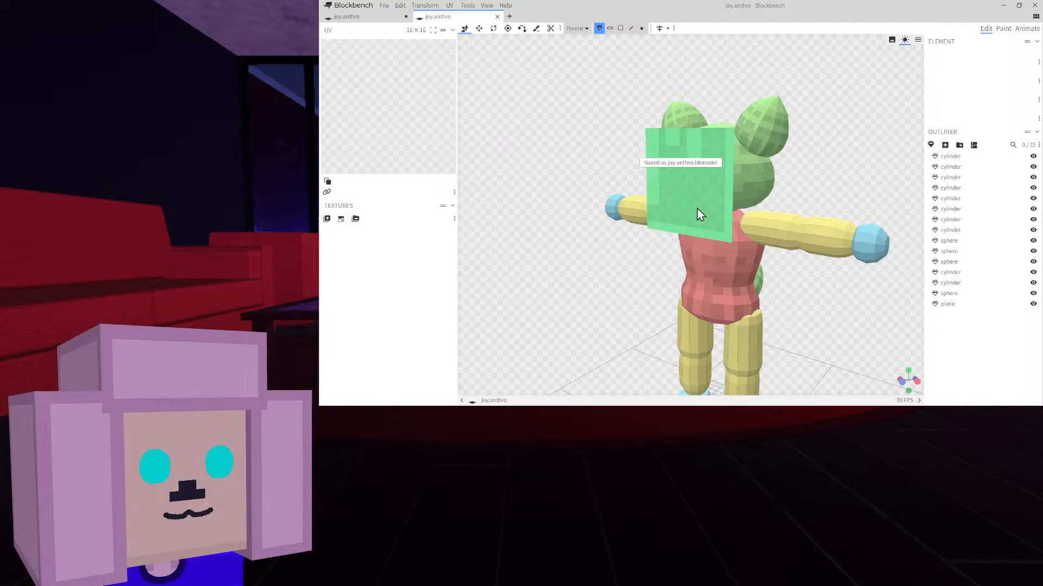
# Raise the face plane's lower edge so the plane is about 9 units tall, and return to object selection
pyautogui.moveTo(654, 211); pyautogui.dragTo(601, 170)
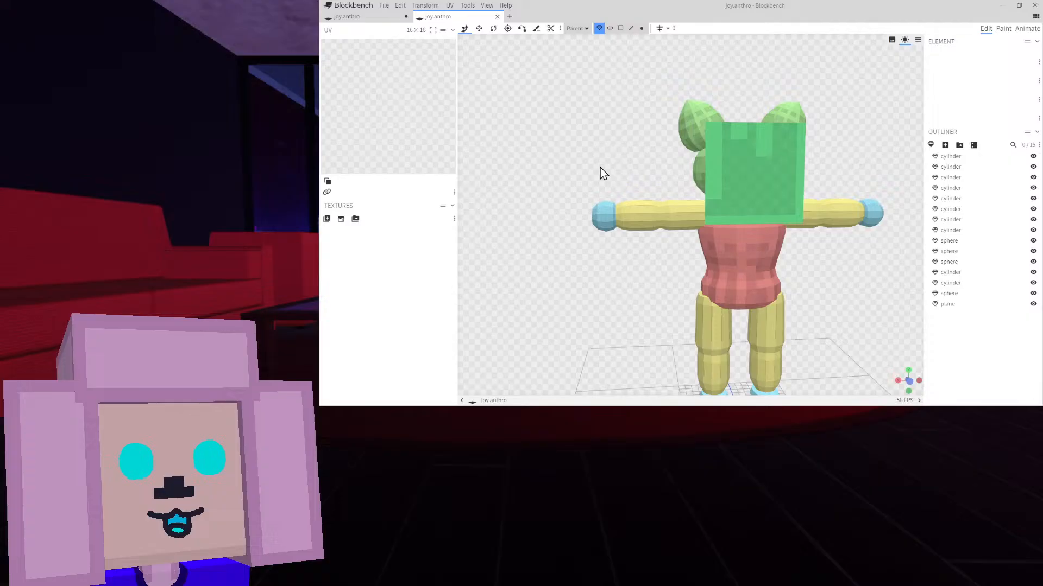
pyautogui.click(631, 28)
pyautogui.click(763, 222)
pyautogui.moveTo(761, 223); pyautogui.dragTo(748, 278)
pyautogui.scroll(3, 749, 278)
pyautogui.moveTo(599, 180); pyautogui.dragTo(591, 140)
pyautogui.moveTo(550, 201); pyautogui.dragTo(609, 199)
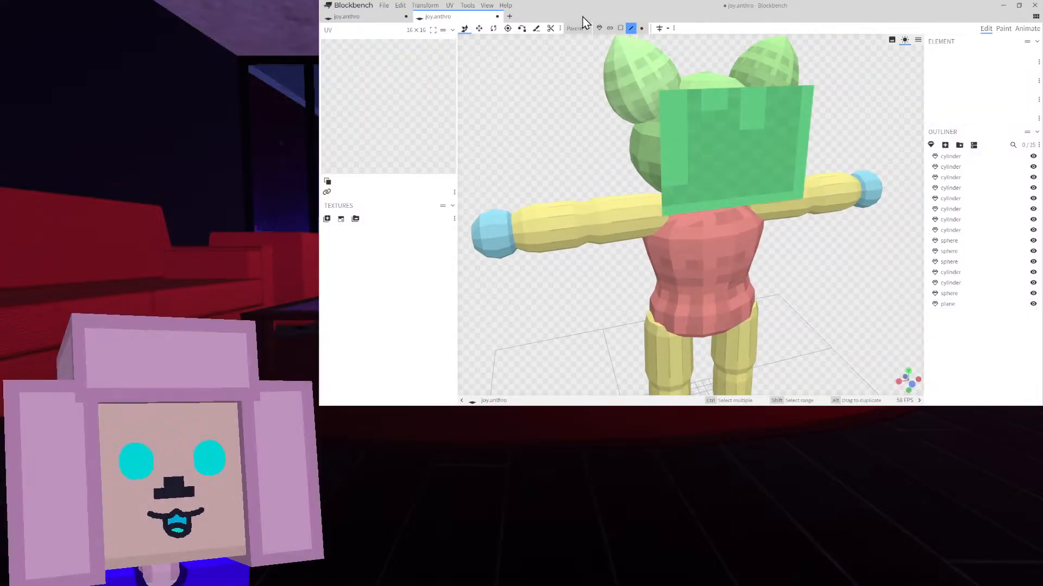
pyautogui.click(599, 27)
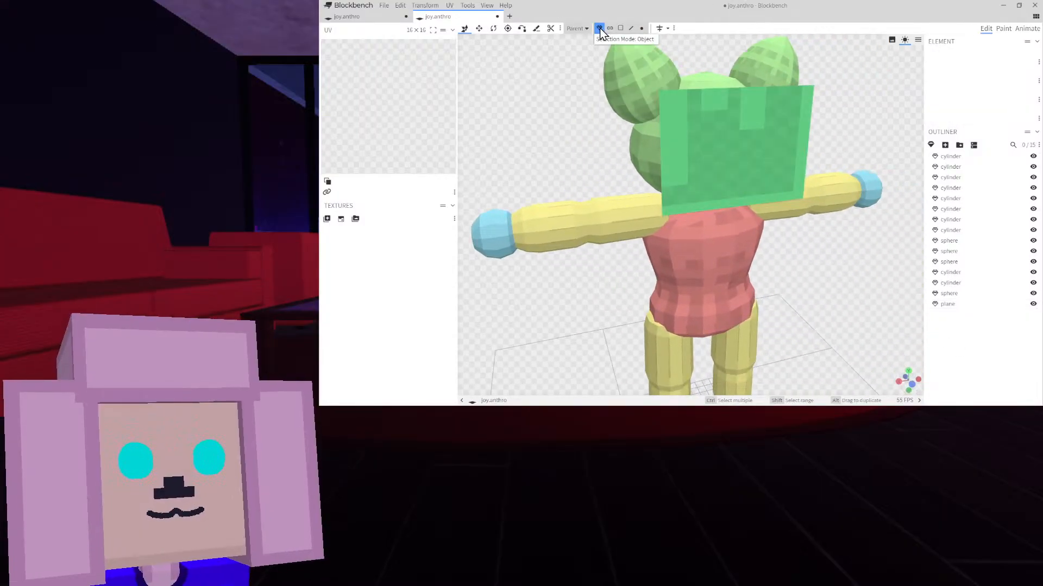
# Hide the plane in front of the face
pyautogui.click(1033, 303)
pyautogui.moveTo(872, 306); pyautogui.dragTo(828, 293)
pyautogui.scroll(-3, 830, 299)
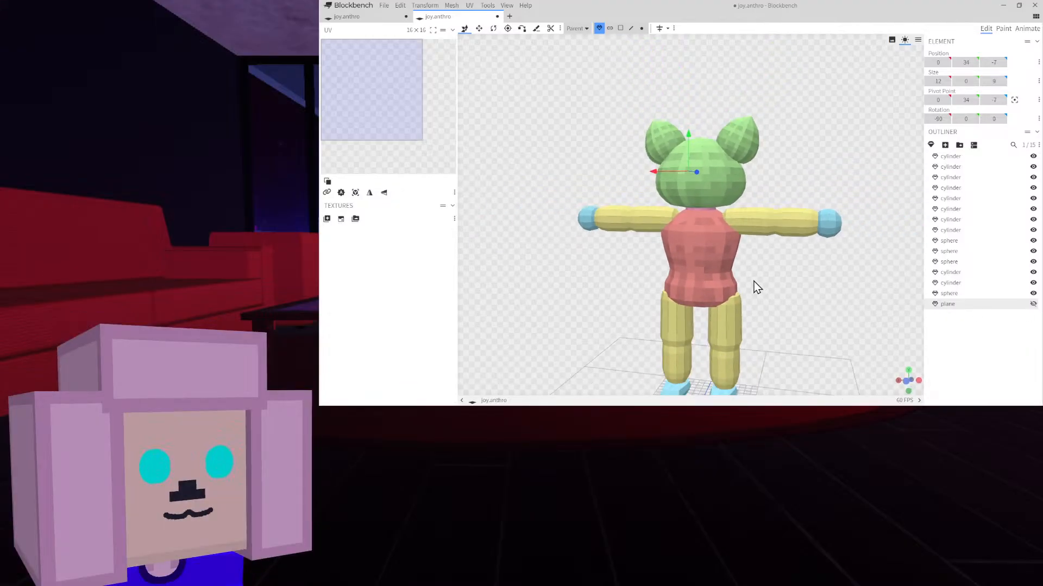
pyautogui.scroll(5, 754, 296)
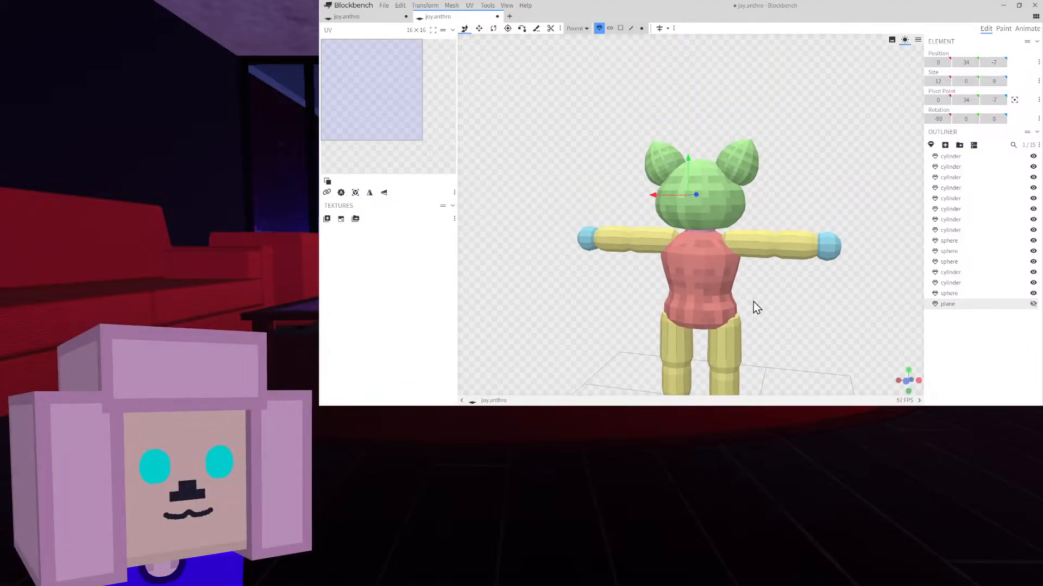
# Add a cuboid mesh to the model
pyautogui.click(932, 145)
pyautogui.click(715, 69)
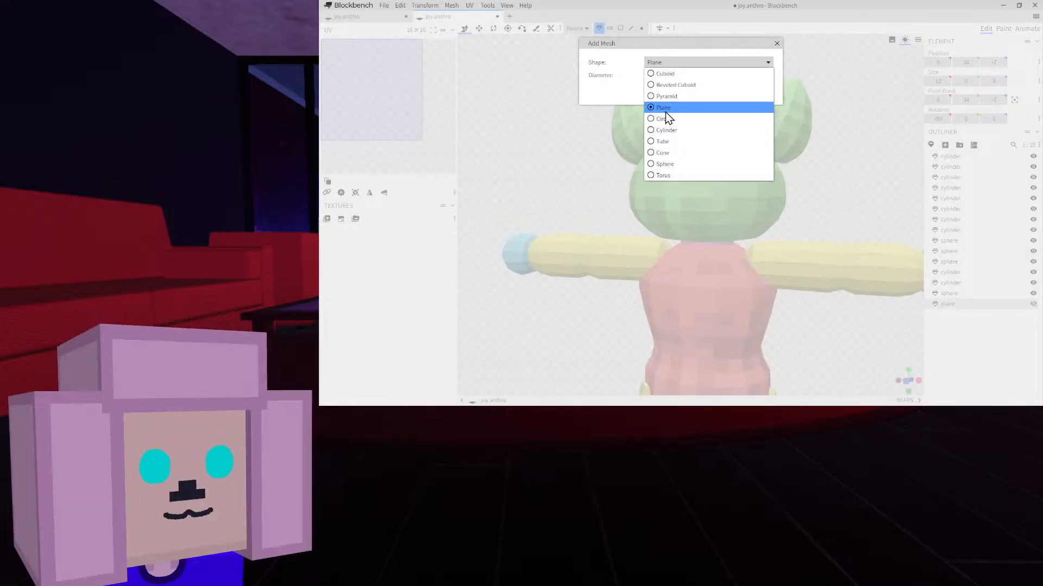
pyautogui.click(663, 75)
pyautogui.click(701, 110)
pyautogui.scroll(-6, 849, 211)
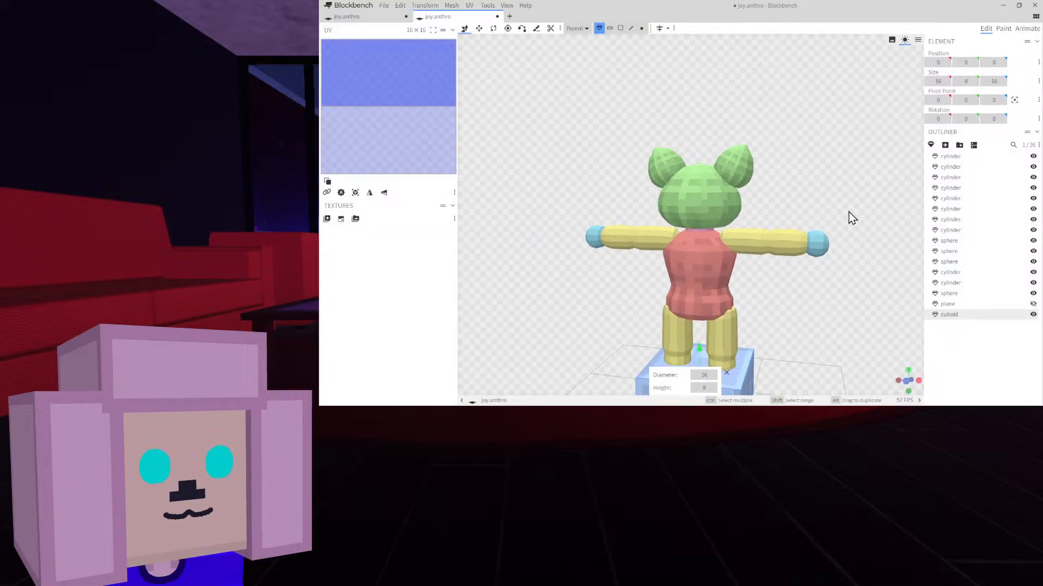
pyautogui.moveTo(849, 210); pyautogui.dragTo(795, 129, button='right')
# Set the new cuboid's diameter to 2 and its height to 2
pyautogui.moveTo(704, 374); pyautogui.dragTo(660, 375)
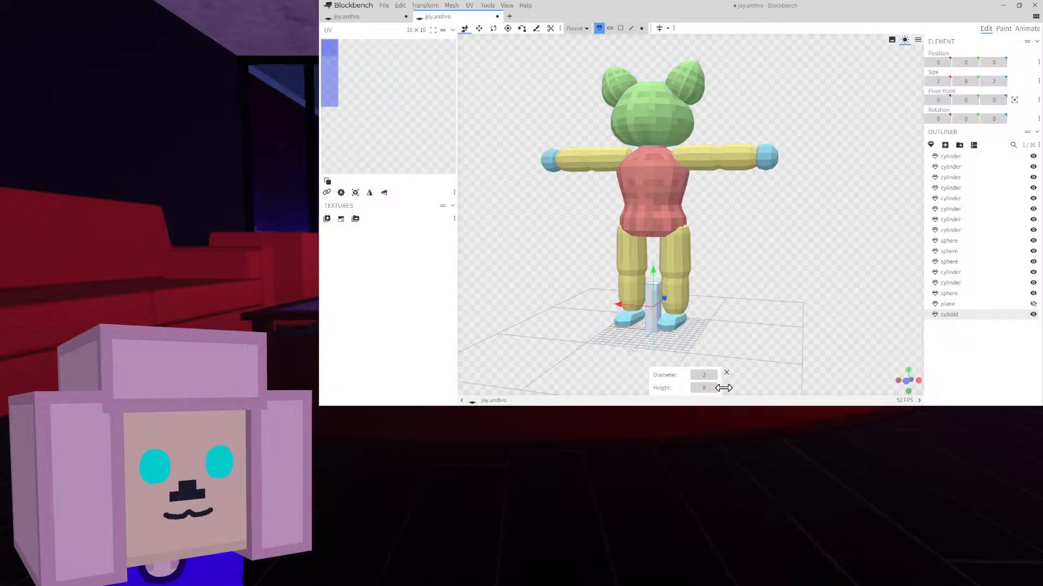
pyautogui.click(695, 389)
pyautogui.click(695, 389)
pyautogui.click(695, 388)
pyautogui.click(695, 389)
pyautogui.click(695, 389)
pyautogui.click(695, 389)
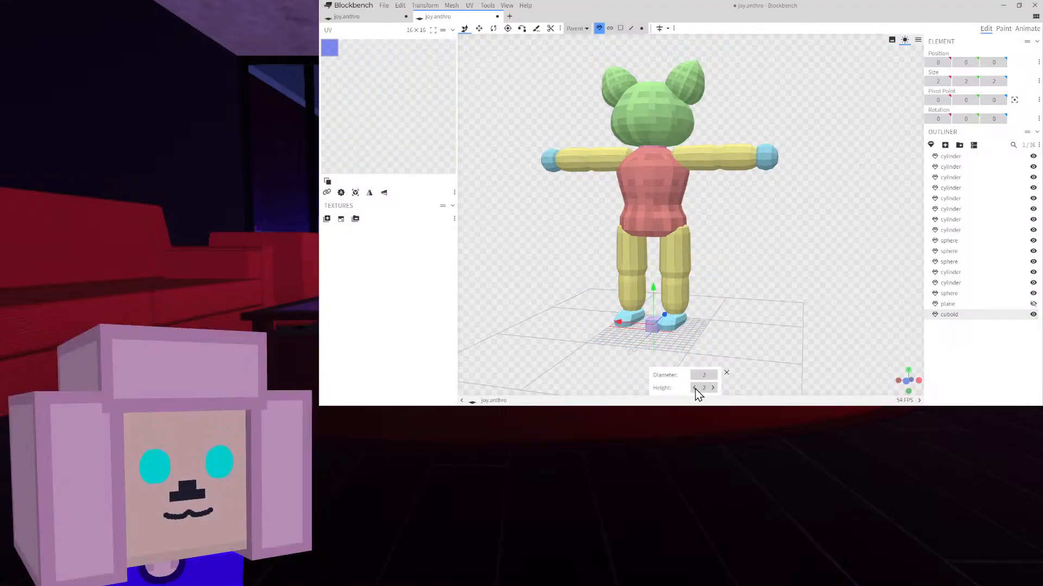
# Move the cuboid up to Y 34 and forward to Z -6, in front of the face
pyautogui.moveTo(653, 292); pyautogui.dragTo(664, 86)
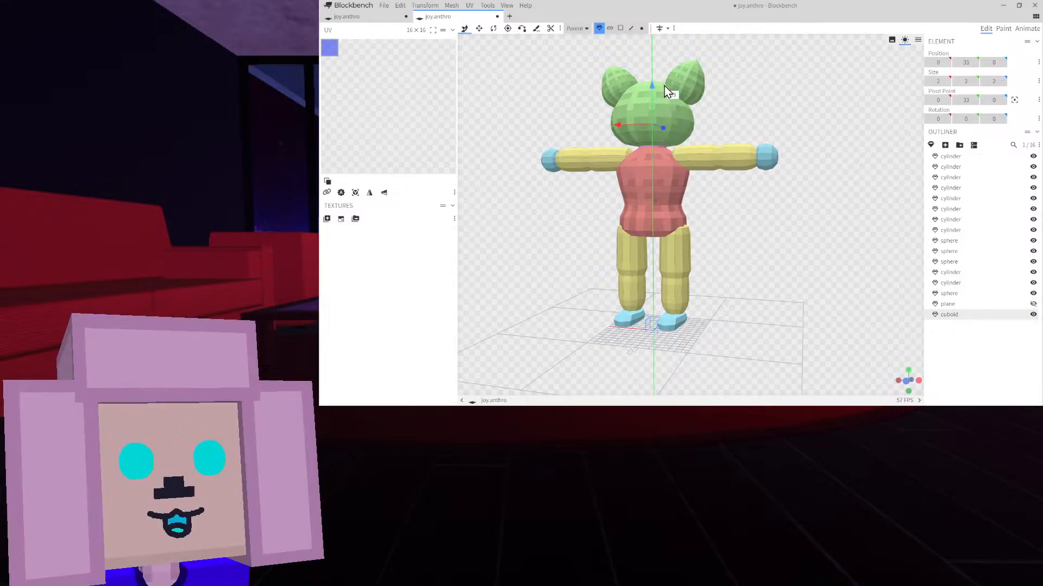
pyautogui.scroll(5, 722, 192)
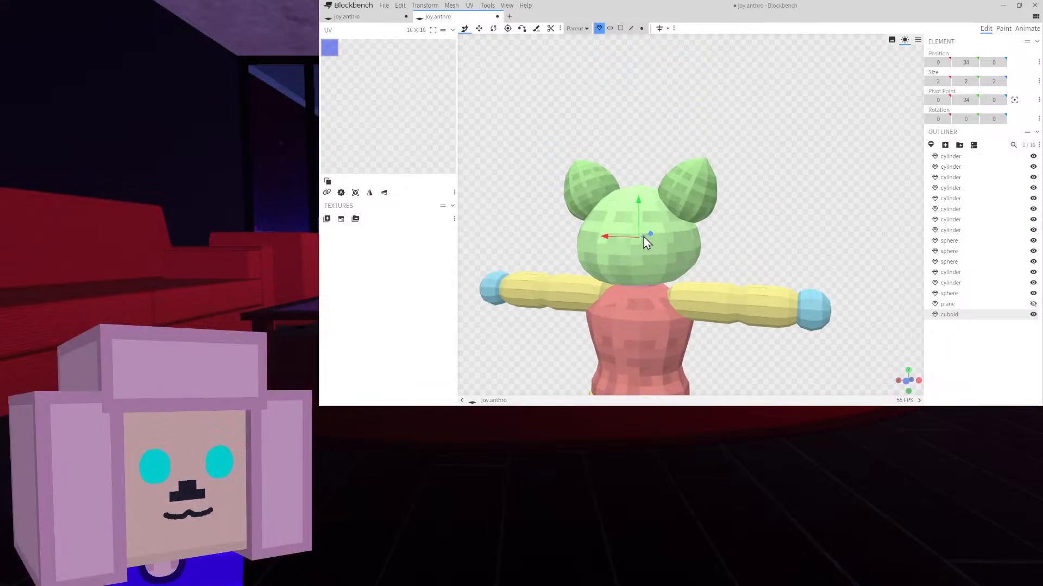
pyautogui.moveTo(643, 237); pyautogui.dragTo(620, 247)
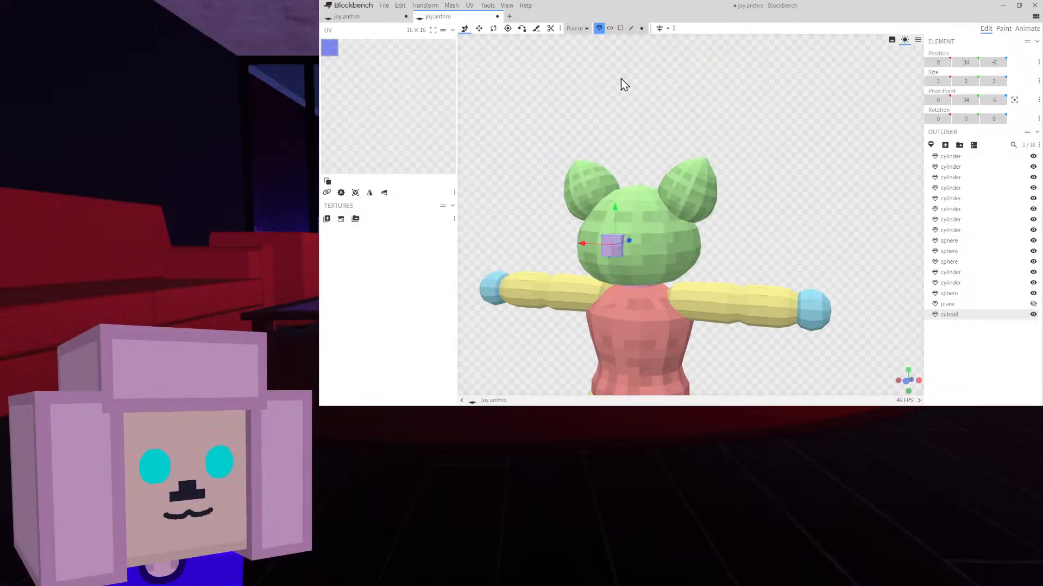
# Turn on mirror modeling and shift the cuboid to X -2, Y 36 so it mirrors as a pair of eyes
pyautogui.click(659, 28)
pyautogui.moveTo(702, 99); pyautogui.dragTo(774, 96, button='right')
pyautogui.scroll(2, 720, 229)
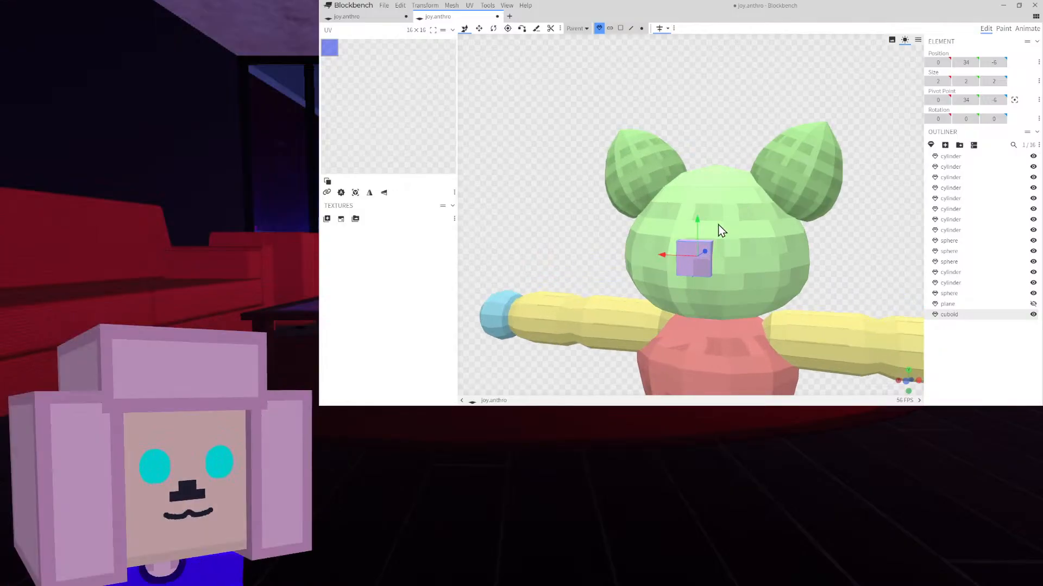
pyautogui.moveTo(666, 254); pyautogui.dragTo(692, 260)
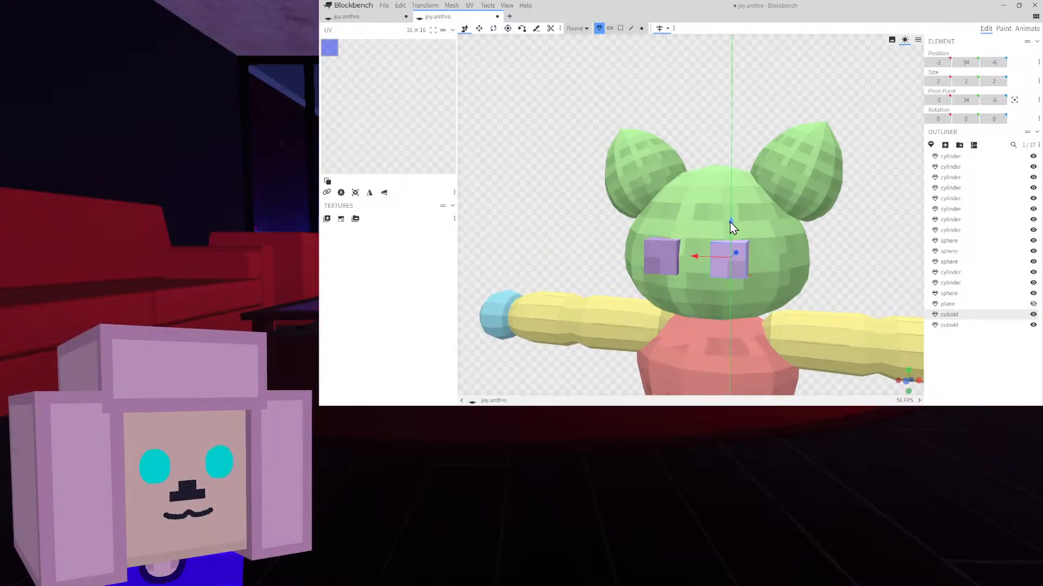
pyautogui.moveTo(734, 200); pyautogui.dragTo(734, 195)
pyautogui.moveTo(821, 265); pyautogui.dragTo(676, 223)
pyautogui.press('KP_1')
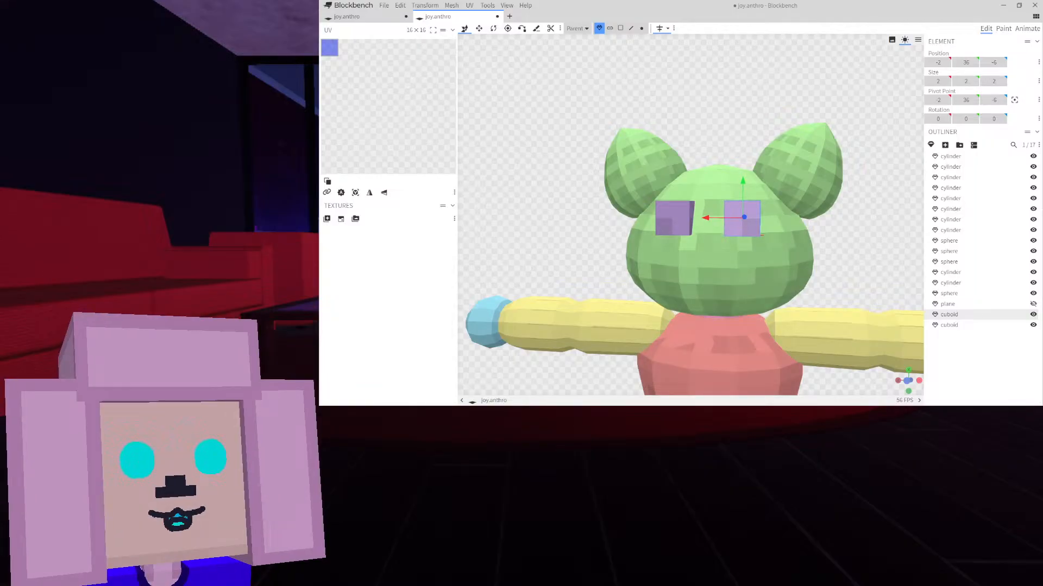
# Paste the dark character artwork as a reference image for this project, and place it enlarged beside the head
pyautogui.rightClick(513, 221)
pyautogui.click(552, 263)
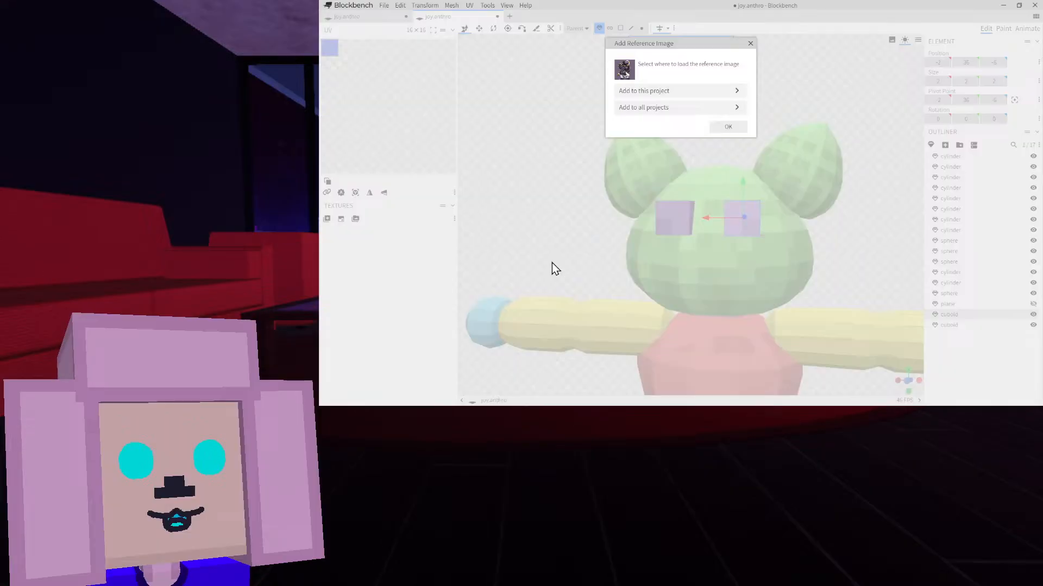
pyautogui.click(662, 92)
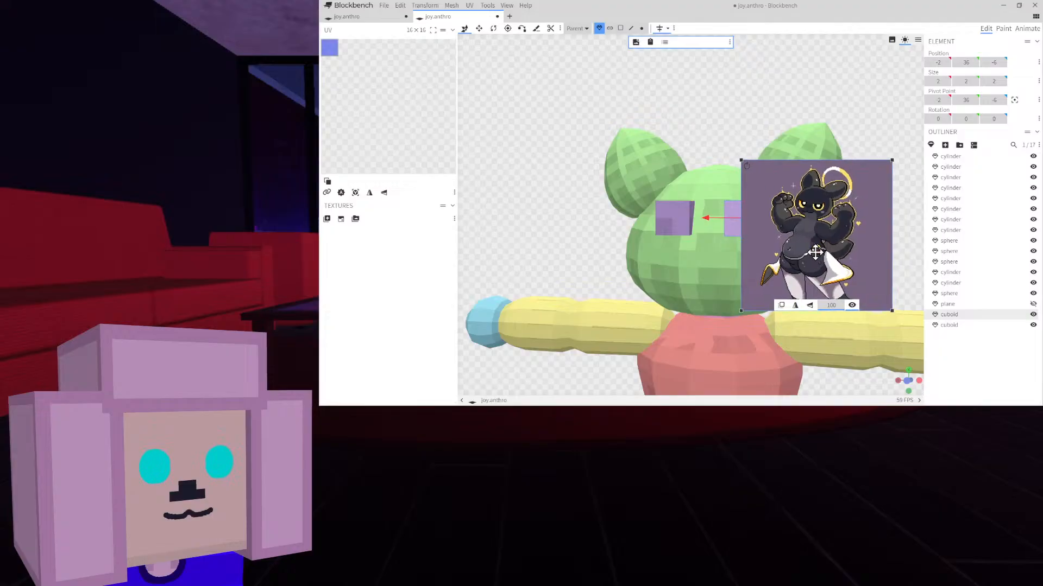
pyautogui.moveTo(815, 251); pyautogui.dragTo(536, 127)
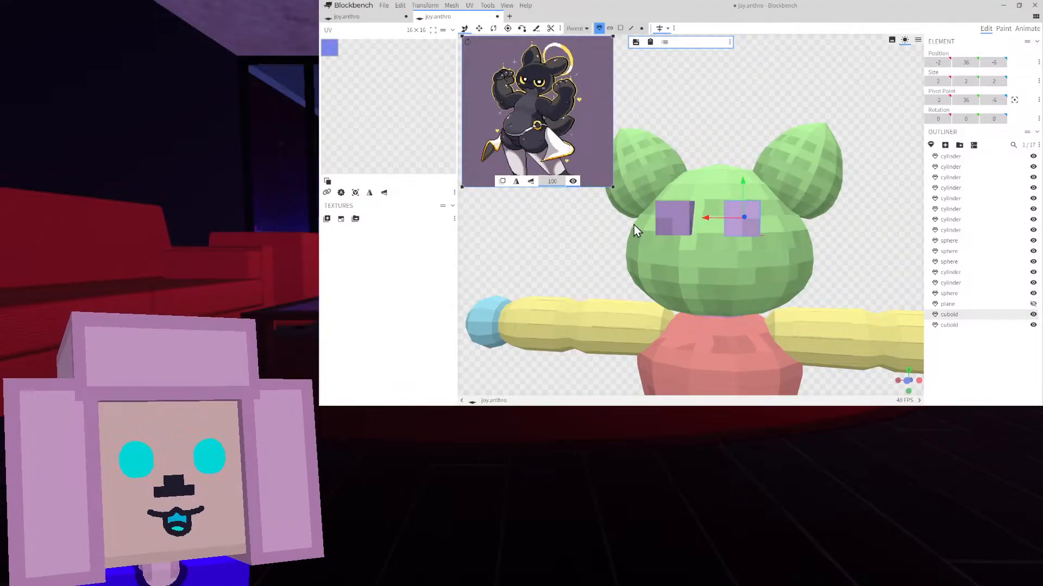
pyautogui.moveTo(612, 187); pyautogui.dragTo(669, 226)
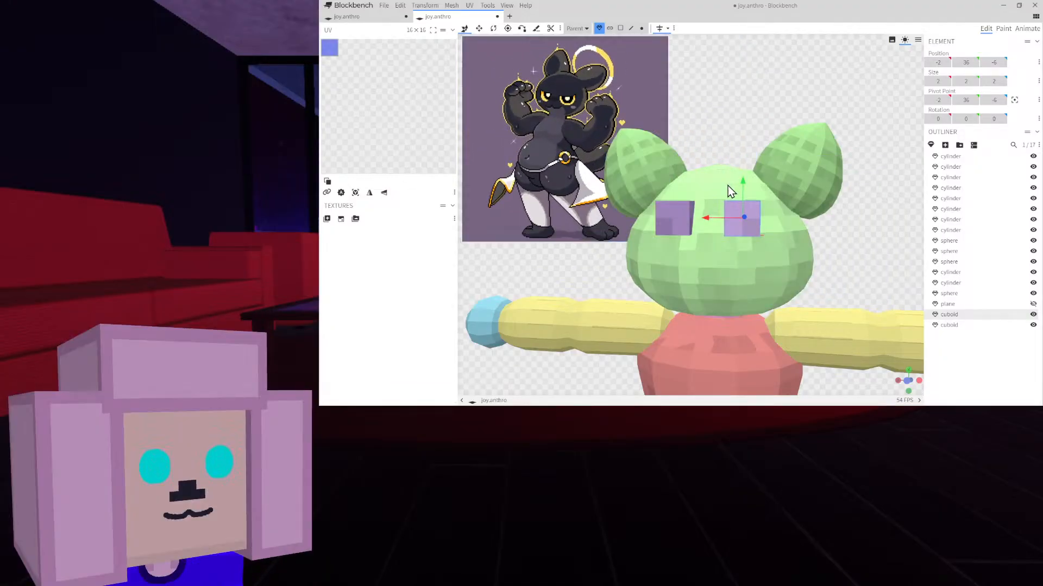
# Lower the eye cuboid to Y 35
pyautogui.scroll(5, 751, 231)
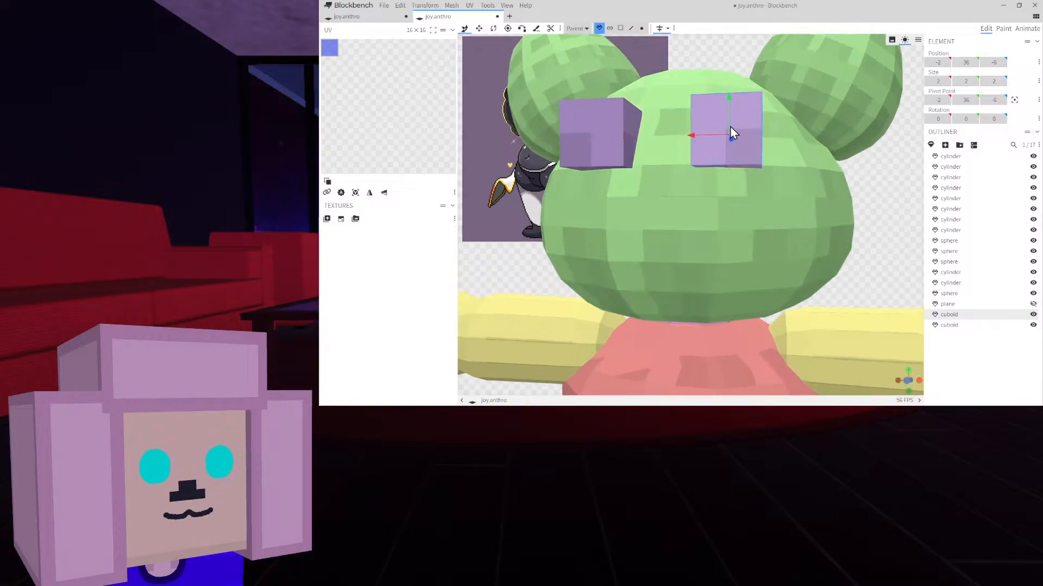
pyautogui.moveTo(726, 107); pyautogui.dragTo(734, 155)
pyautogui.scroll(-5, 734, 155)
pyautogui.moveTo(734, 154); pyautogui.dragTo(773, 174, button='right')
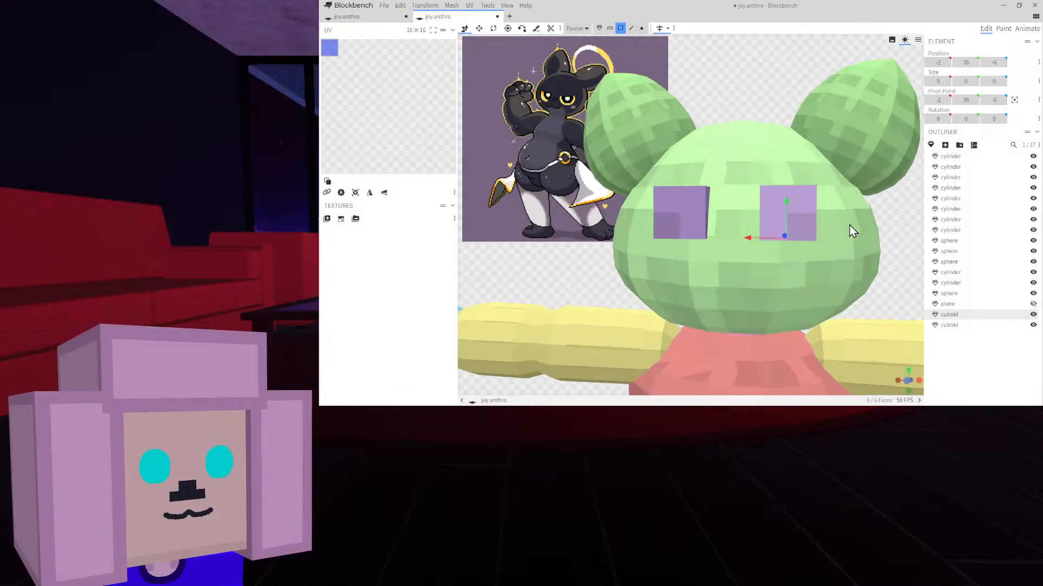
# Select the eye cuboid's front face and push it back toward the head to Z -0.575
pyautogui.moveTo(883, 224); pyautogui.dragTo(771, 245)
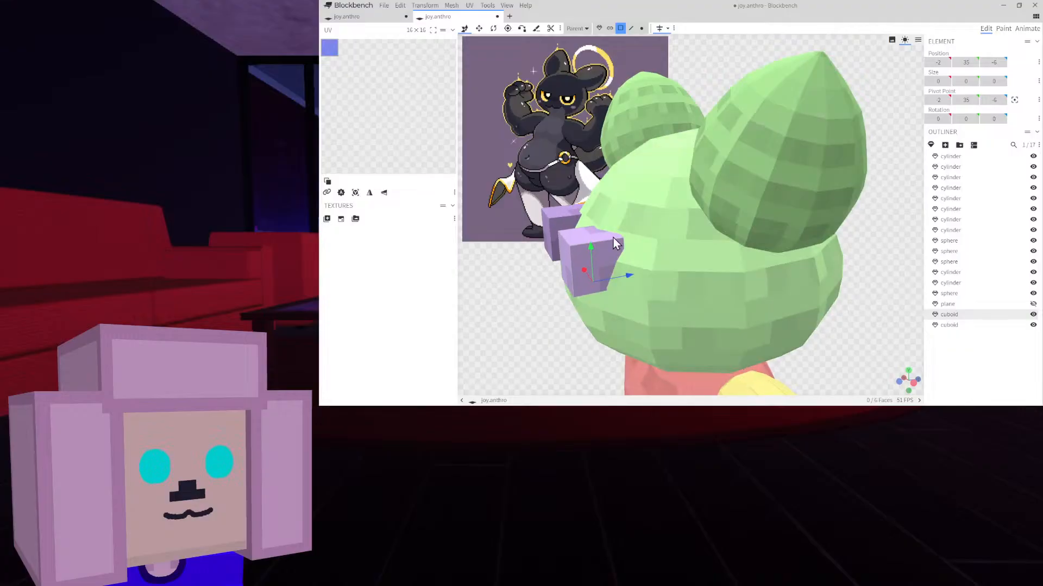
pyautogui.click(592, 262)
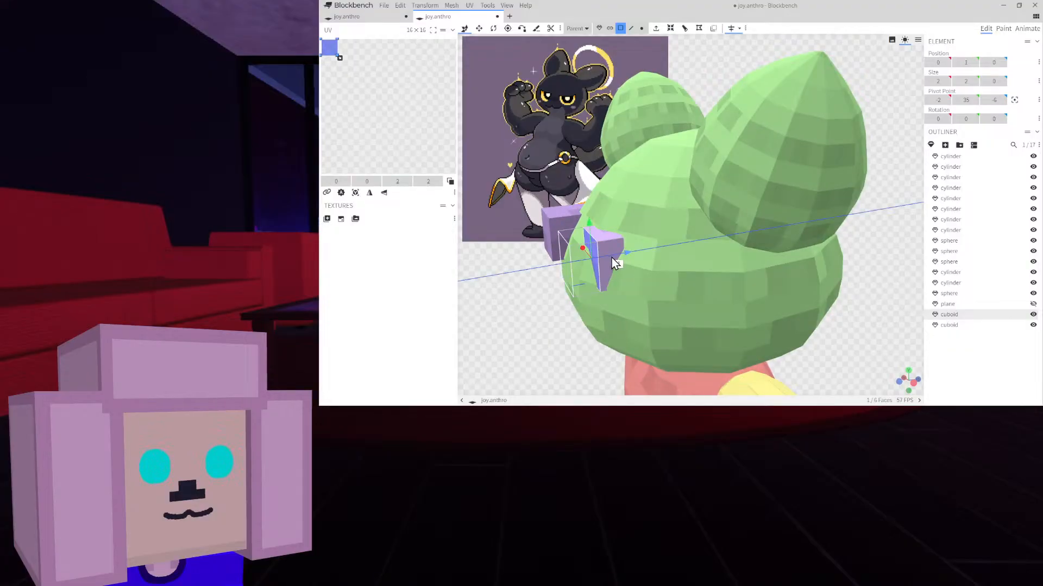
pyautogui.moveTo(611, 257); pyautogui.dragTo(606, 259)
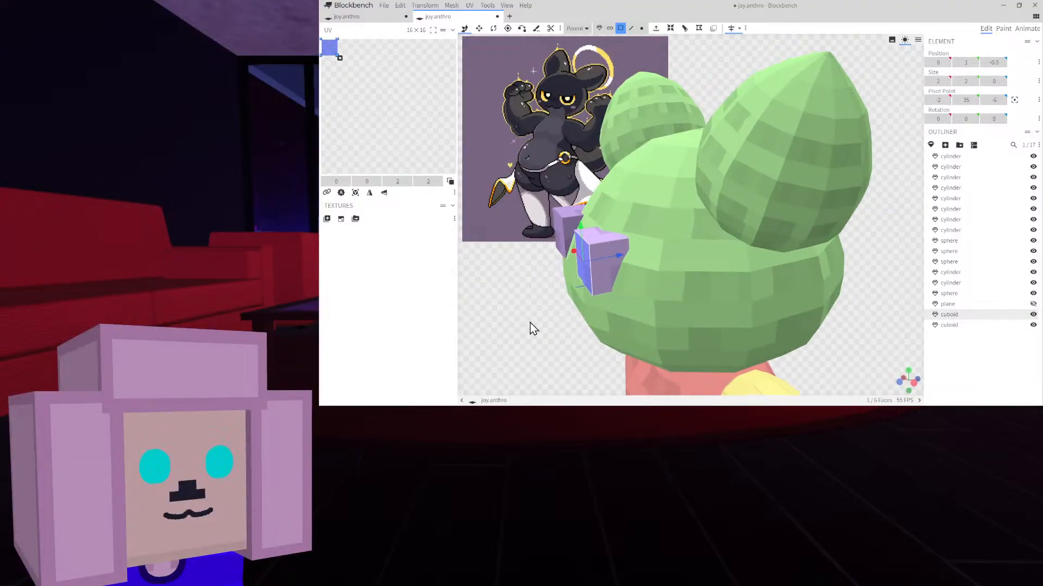
pyautogui.moveTo(530, 323); pyautogui.dragTo(550, 313)
pyautogui.moveTo(671, 226); pyautogui.dragTo(669, 227)
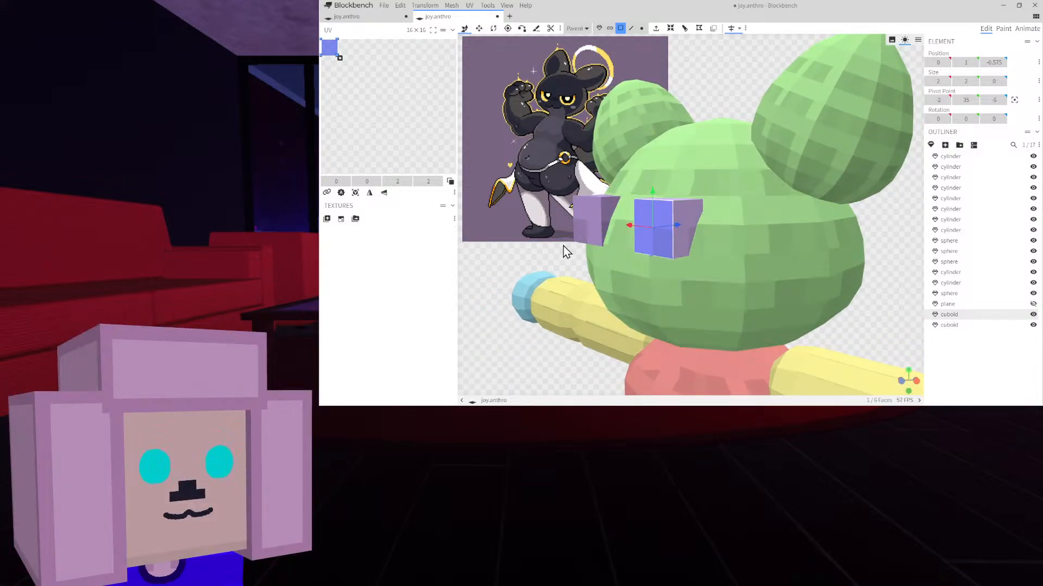
pyautogui.moveTo(542, 248); pyautogui.dragTo(485, 257)
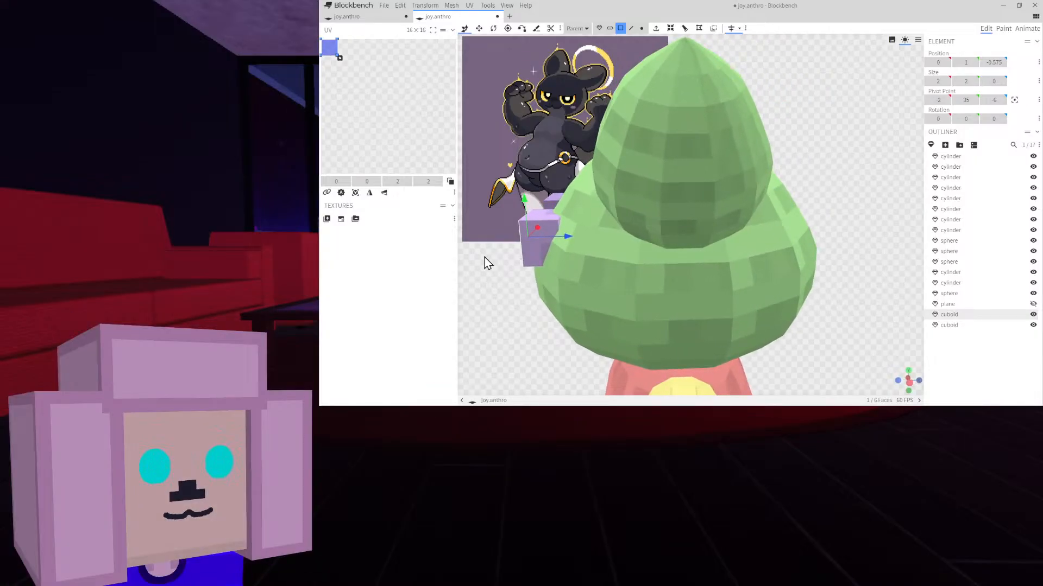
# Undo the last two edits and extend the eye cuboid's back face into the head, making the cuboid 3.575 deep
pyautogui.hotkey('ctrl', 'z')
pyautogui.hotkey('ctrl', 'z')
pyautogui.moveTo(508, 291); pyautogui.dragTo(610, 289)
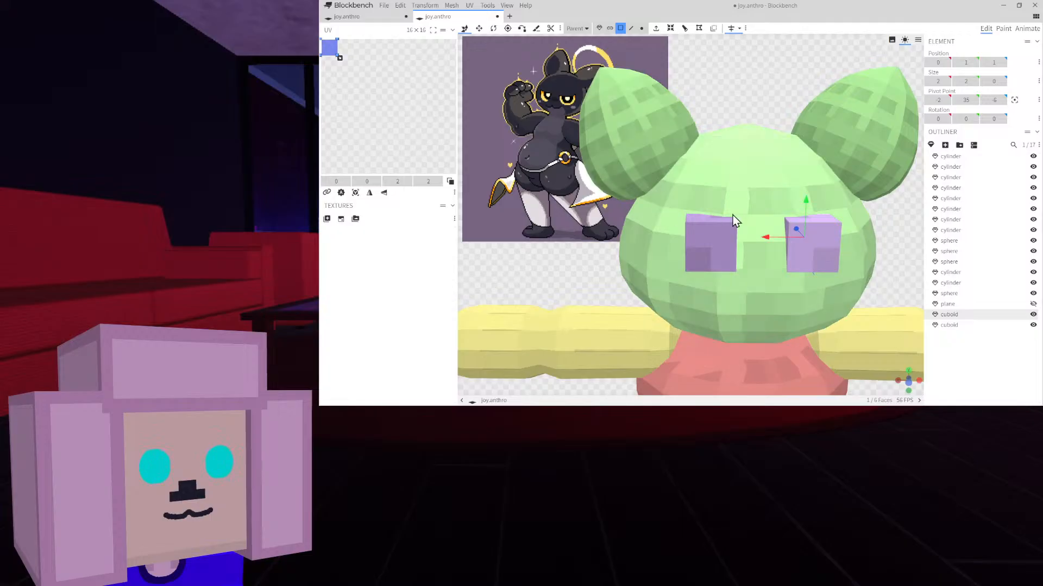
pyautogui.moveTo(796, 228); pyautogui.dragTo(787, 226)
# Raise the eye cuboid's top face to Y 2.25 and select its front face
pyautogui.click(818, 220)
pyautogui.moveTo(806, 188)
pyautogui.mouseDown()
pyautogui.moveTo(805, 175)
pyautogui.moveTo(804, 183)
pyautogui.mouseUp()
pyautogui.moveTo(891, 223); pyautogui.dragTo(867, 217)
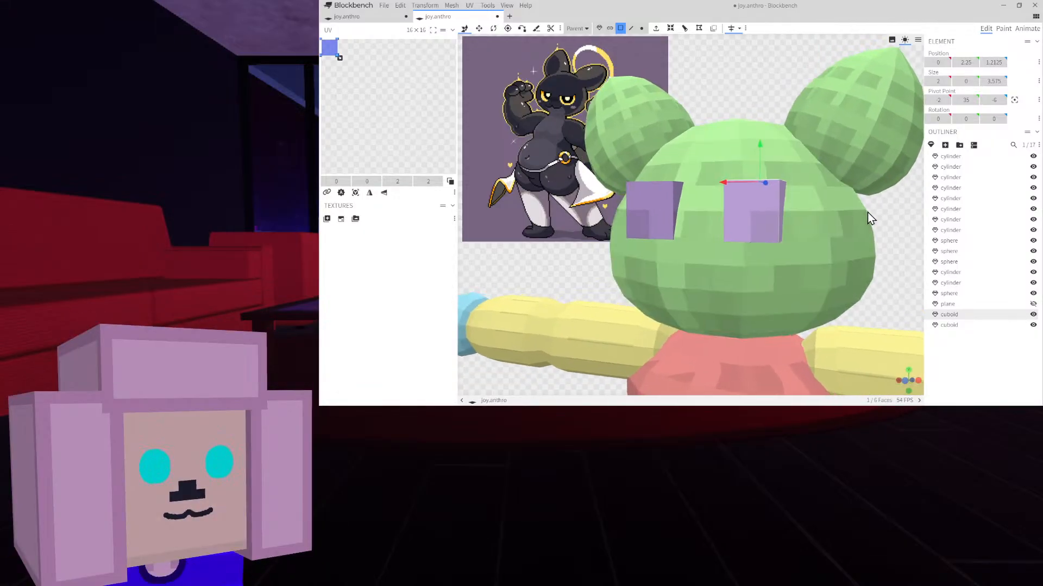
pyautogui.click(749, 202)
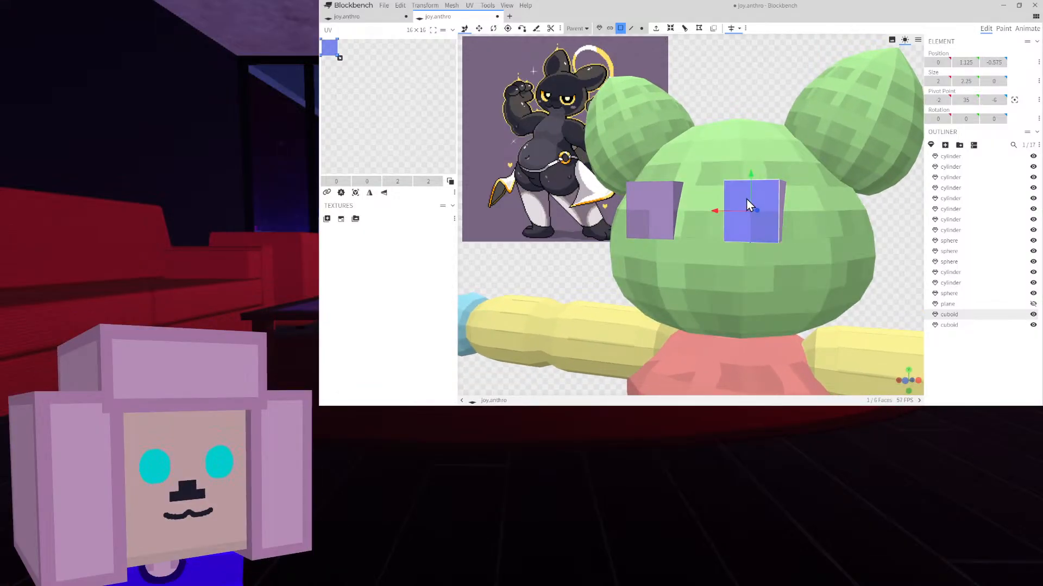
# Try to divide the eye cuboid's front face into many narrow vertical strips with a multi-cut Loop Cut
pyautogui.click(684, 31)
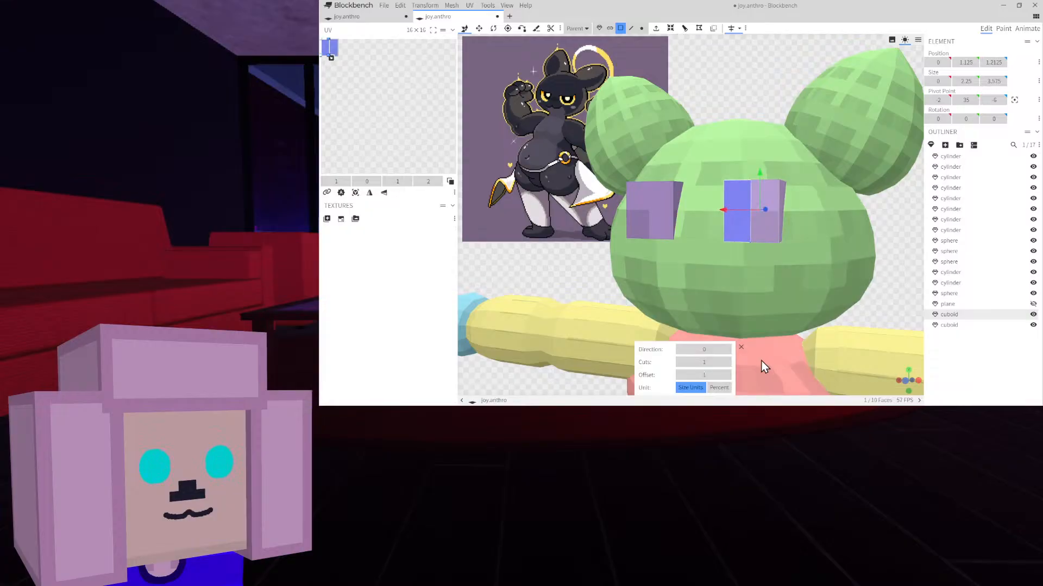
pyautogui.click(728, 362)
pyautogui.click(728, 362)
pyautogui.click(728, 361)
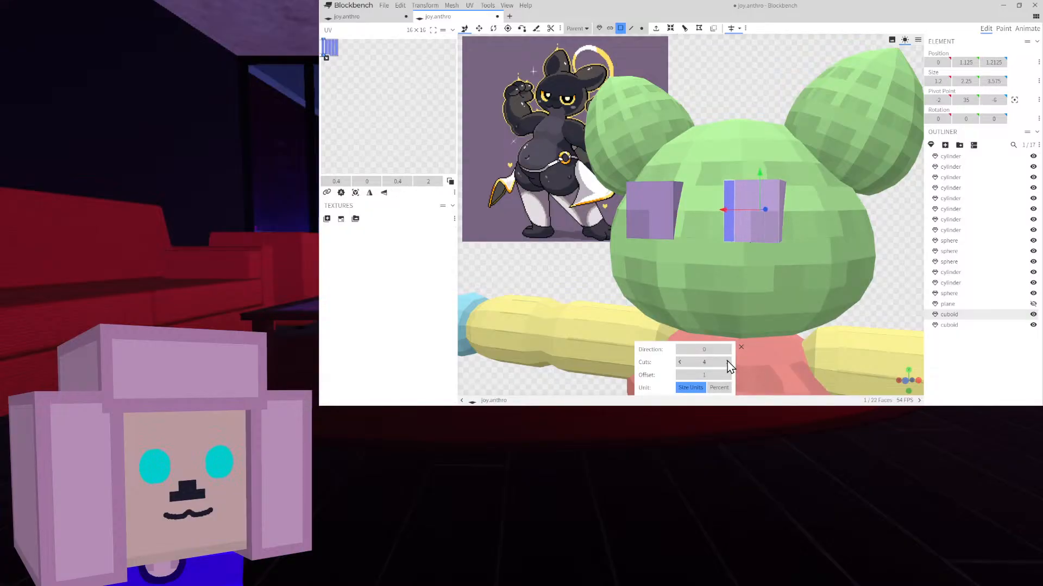
pyautogui.click(727, 362)
pyautogui.click(728, 362)
pyautogui.click(727, 362)
pyautogui.click(727, 362)
# Try a crosswise Loop Cut with 6 cuts across the mirrored eye cuboid's front face
pyautogui.click(662, 213)
pyautogui.click(685, 28)
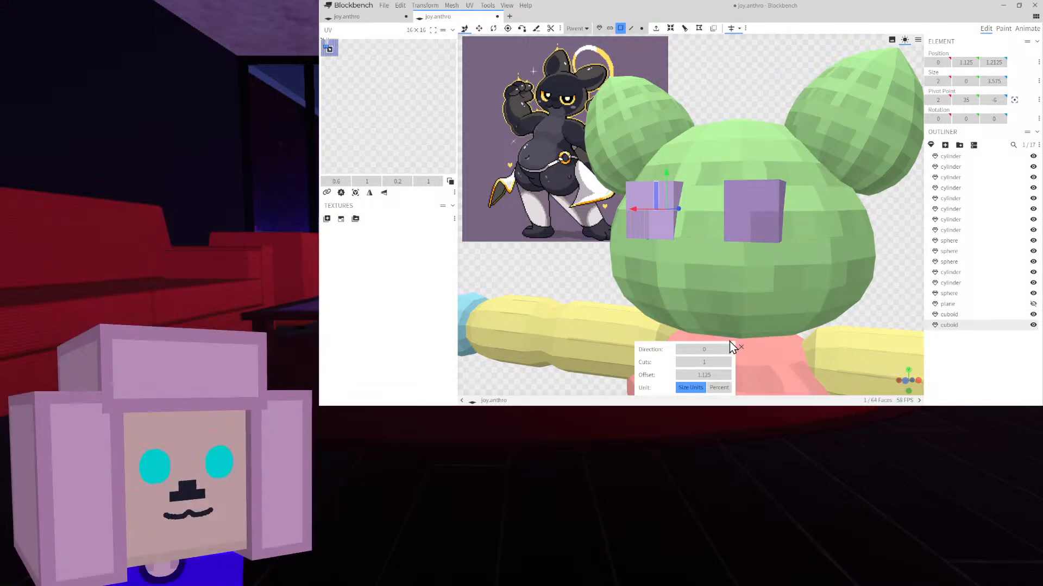
pyautogui.click(727, 362)
pyautogui.click(727, 361)
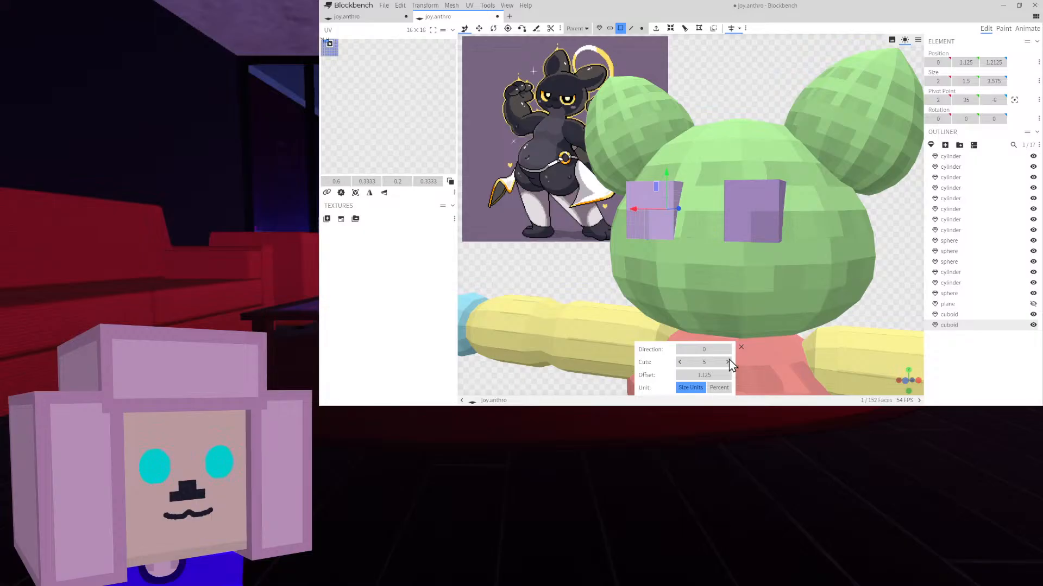
pyautogui.scroll(5, 740, 295)
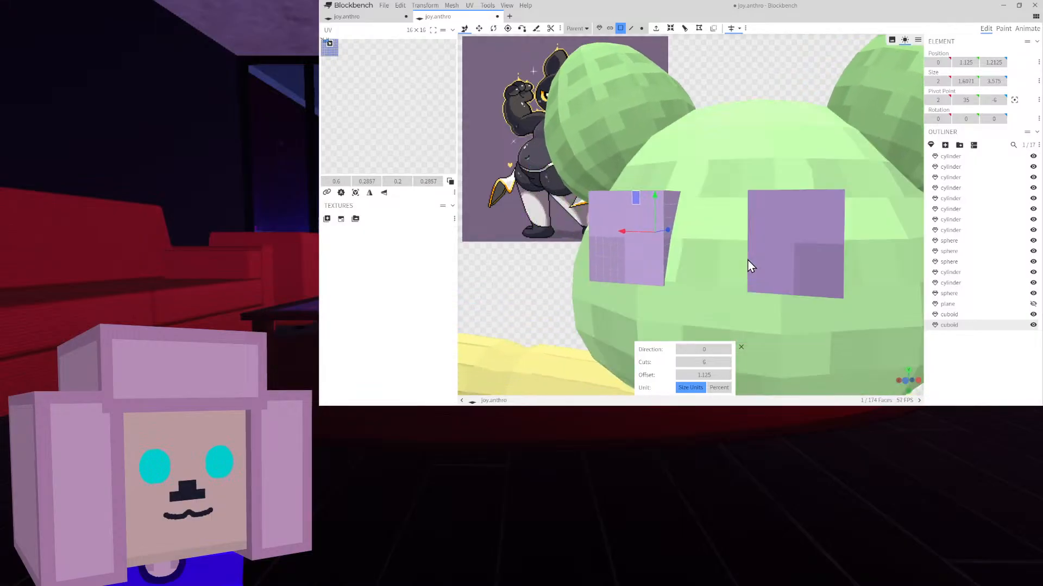
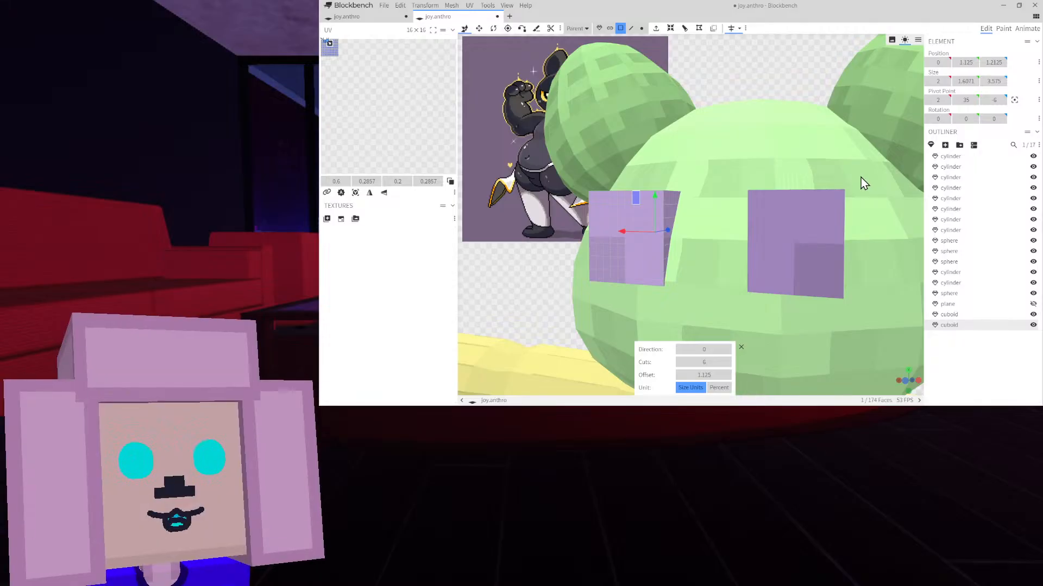
# Loop cut the undivided eye cuboid's front face vertically through the middle, using 1 cut at offset 1
pyautogui.click(794, 204)
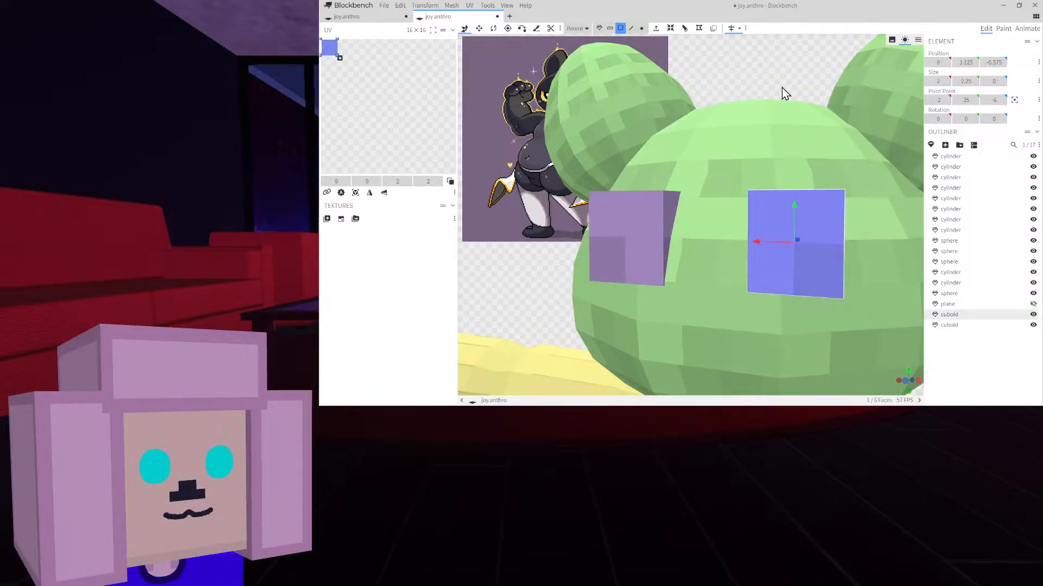
pyautogui.click(685, 28)
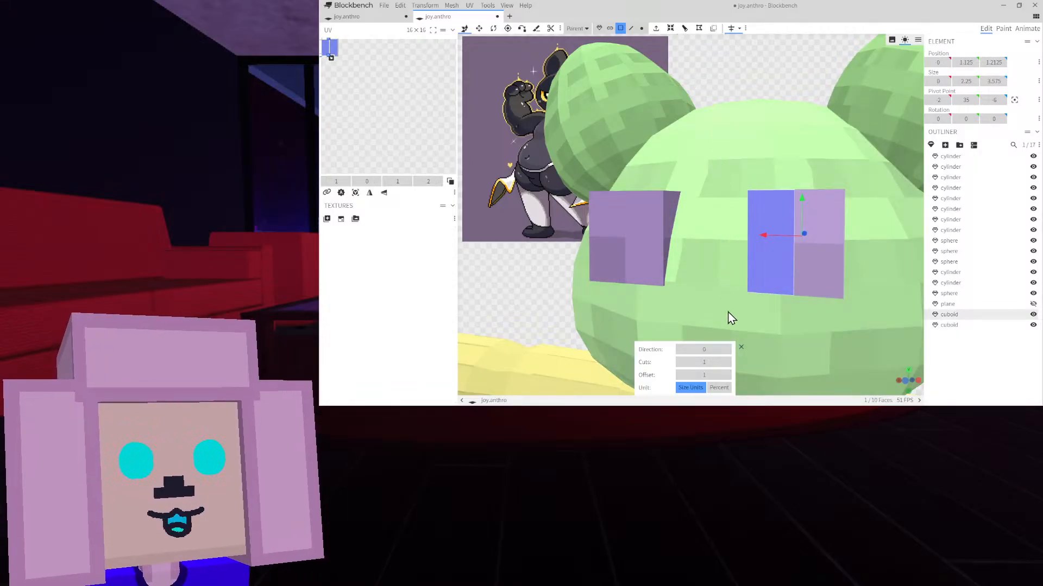
pyautogui.click(727, 362)
pyautogui.moveTo(728, 365); pyautogui.dragTo(722, 275)
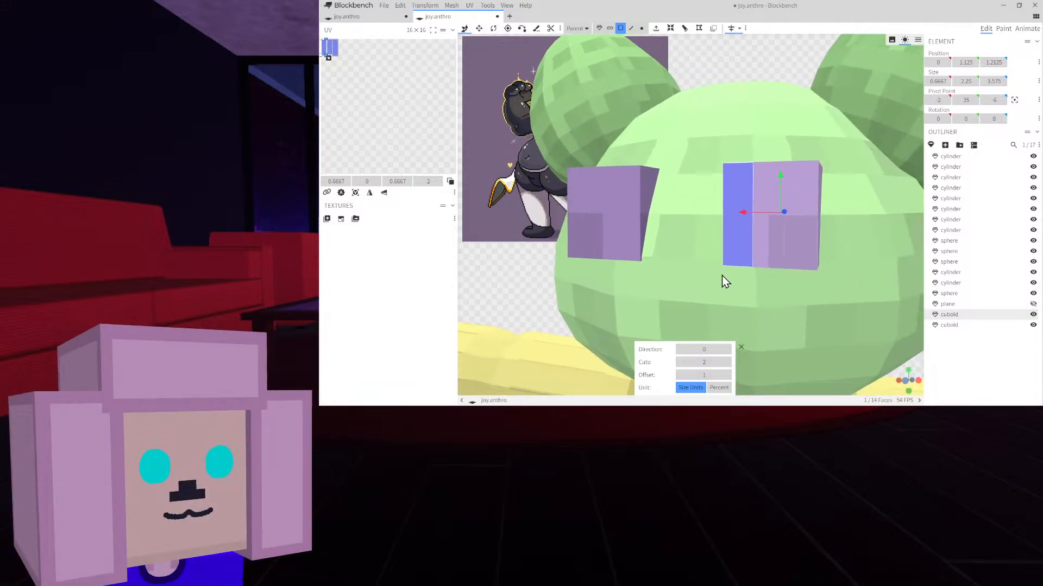
pyautogui.click(679, 363)
pyautogui.moveTo(712, 183); pyautogui.dragTo(716, 156)
# Resize the middle loop's vertices vertically to a height of 2.85 so the eye peaks above and below
pyautogui.click(641, 27)
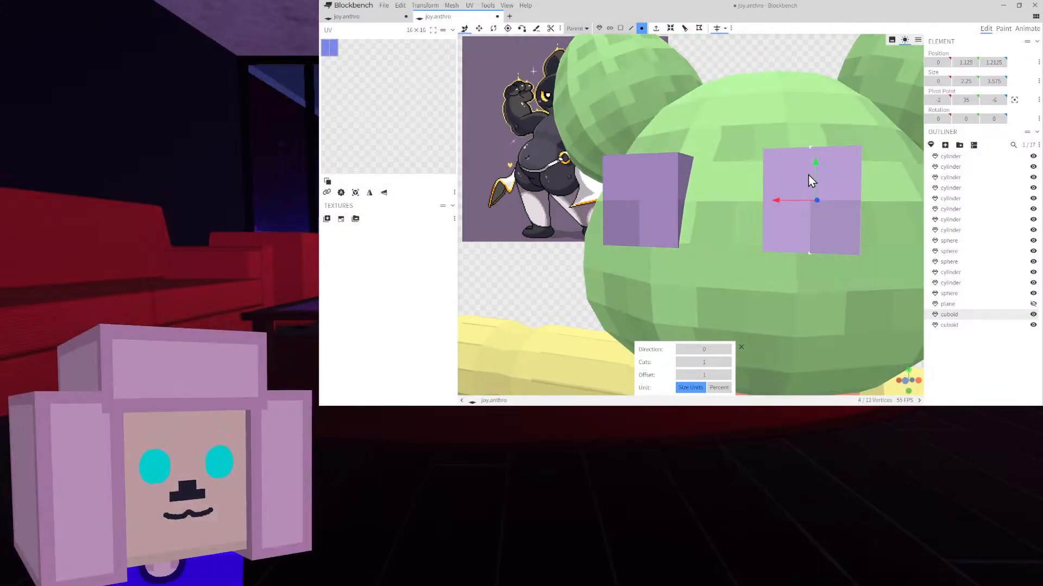
pyautogui.click(478, 28)
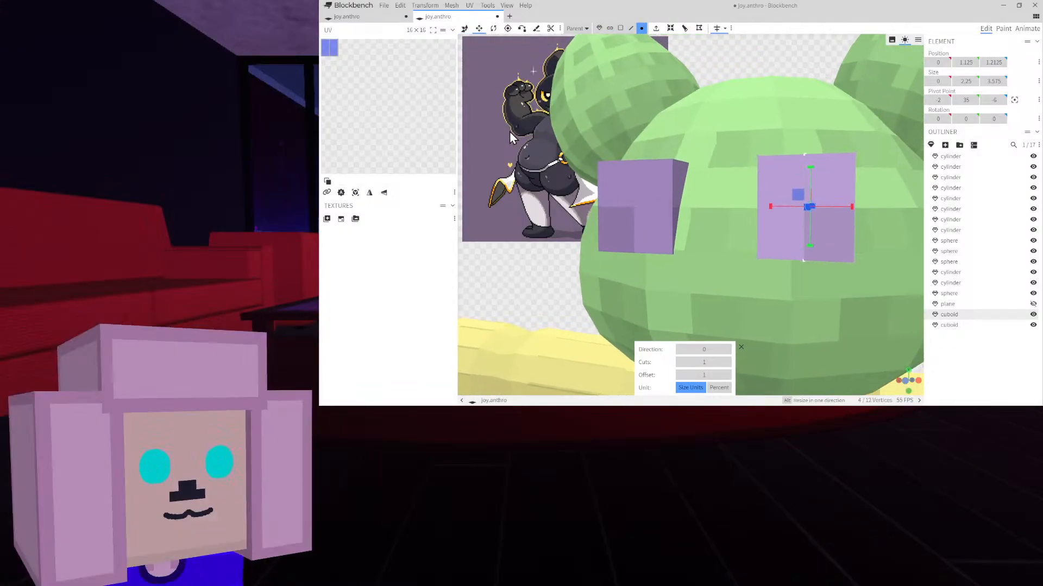
pyautogui.moveTo(804, 182); pyautogui.dragTo(801, 171)
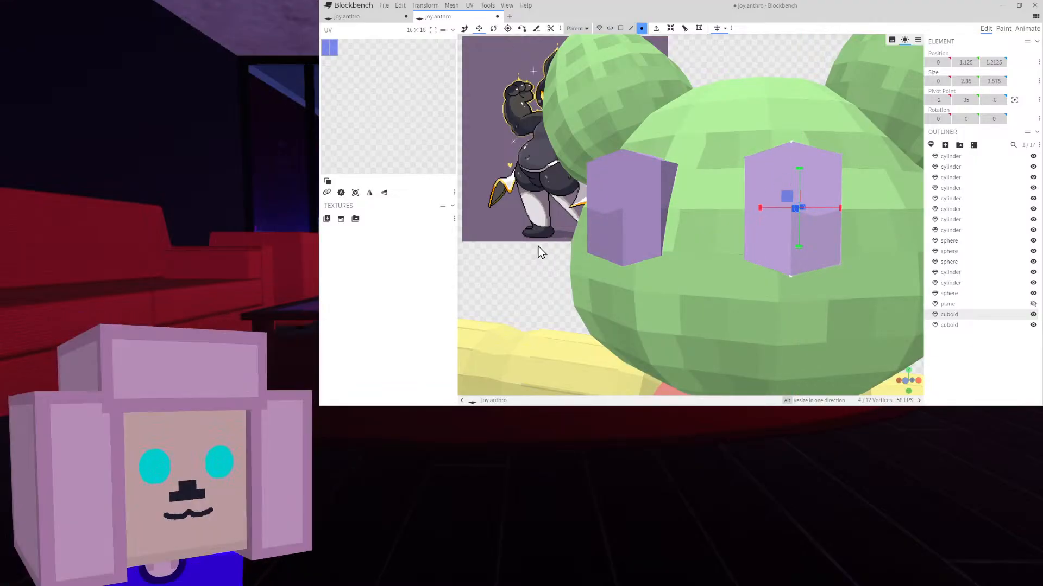
pyautogui.scroll(-5, 539, 244)
pyautogui.moveTo(546, 242); pyautogui.dragTo(622, 198)
pyautogui.scroll(5, 540, 245)
# Loop cut the eye's front face horizontally, using direction 1 and 2 cuts at offset 1.425
pyautogui.click(620, 28)
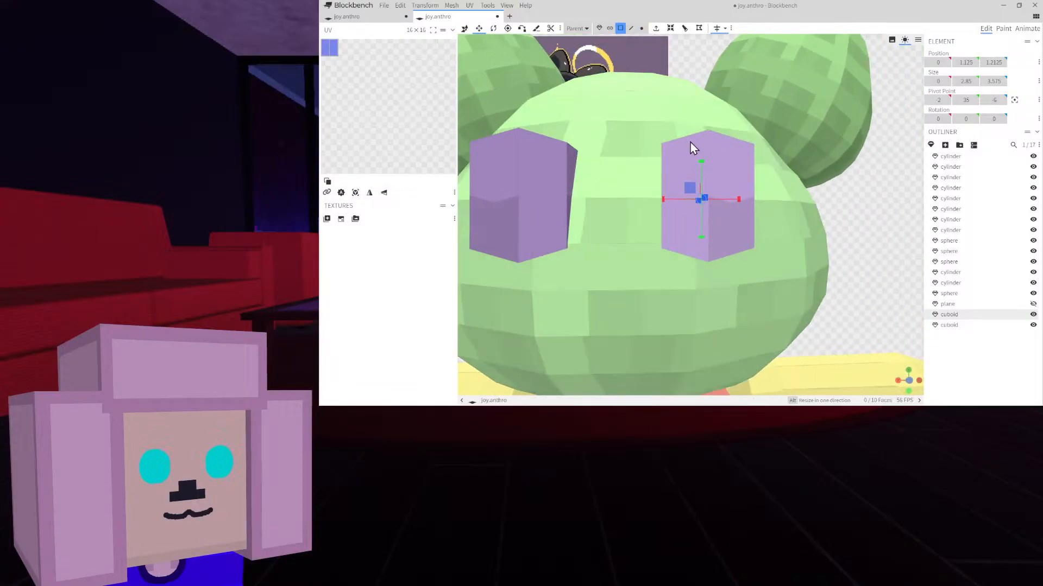
pyautogui.click(726, 219)
pyautogui.click(699, 28)
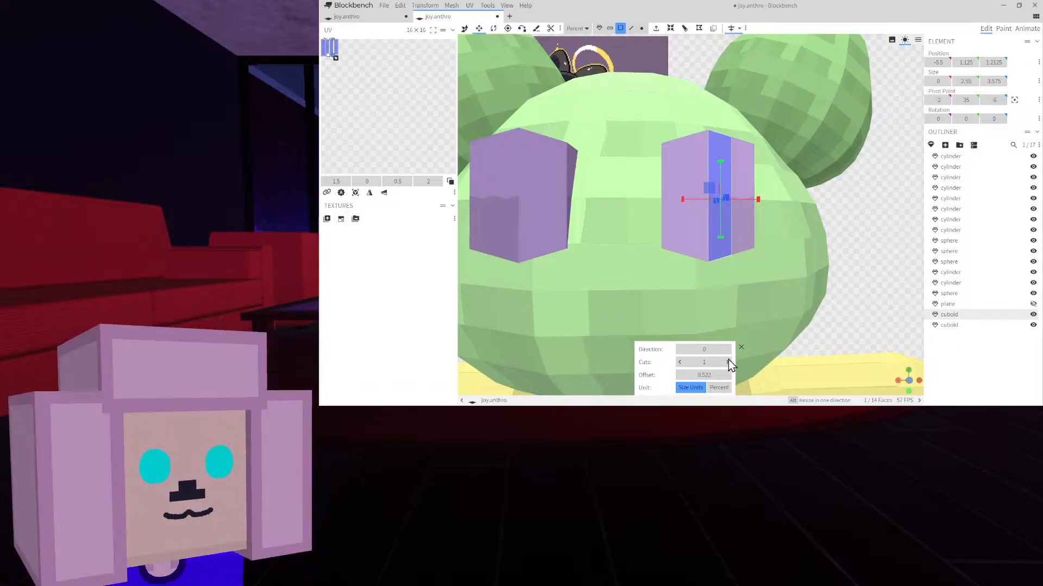
pyautogui.click(728, 350)
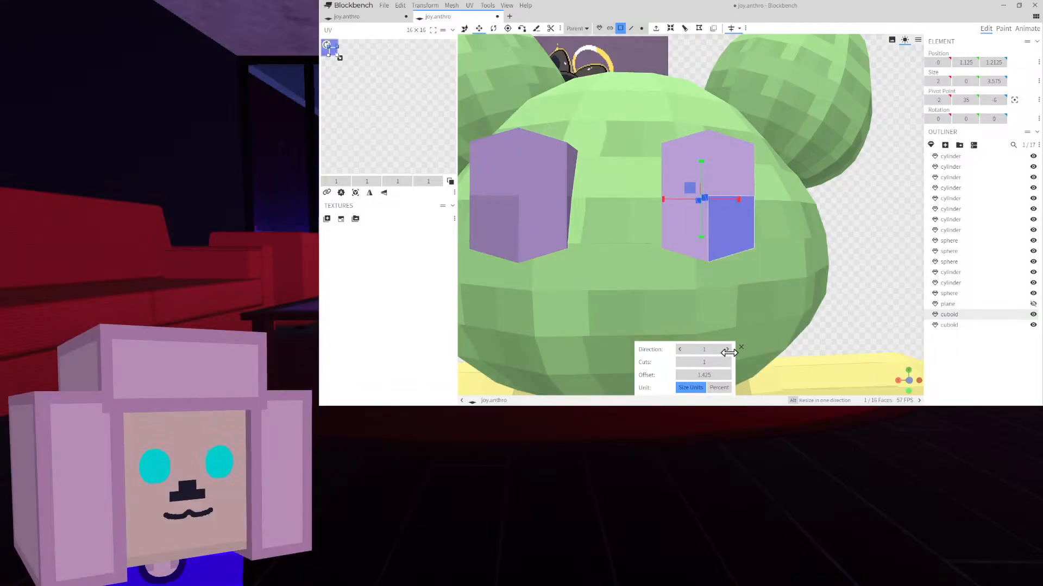
pyautogui.click(728, 362)
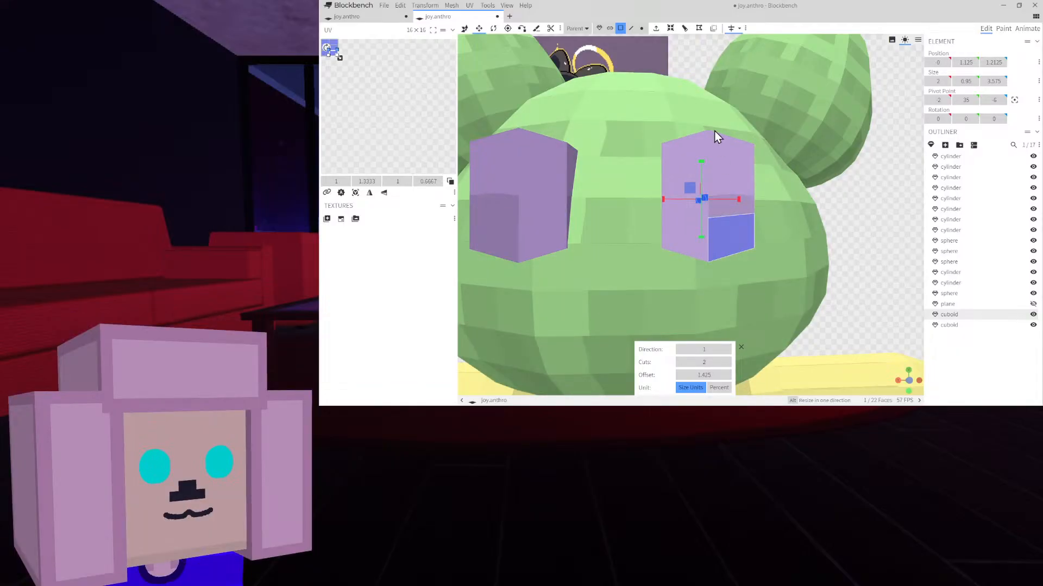
# Widen the vertices of the two horizontal loops to an X size of 2.4 to round the eye's sides
pyautogui.click(641, 29)
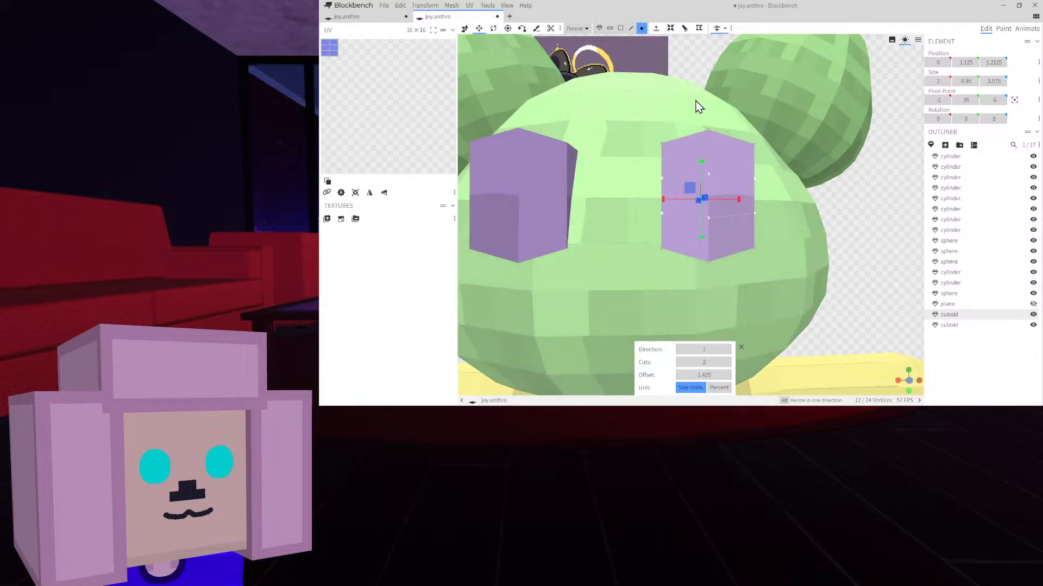
pyautogui.moveTo(734, 199); pyautogui.dragTo(742, 194)
pyautogui.scroll(-3, 811, 203)
pyautogui.moveTo(810, 197); pyautogui.dragTo(815, 224, button='right')
pyautogui.scroll(3, 701, 190)
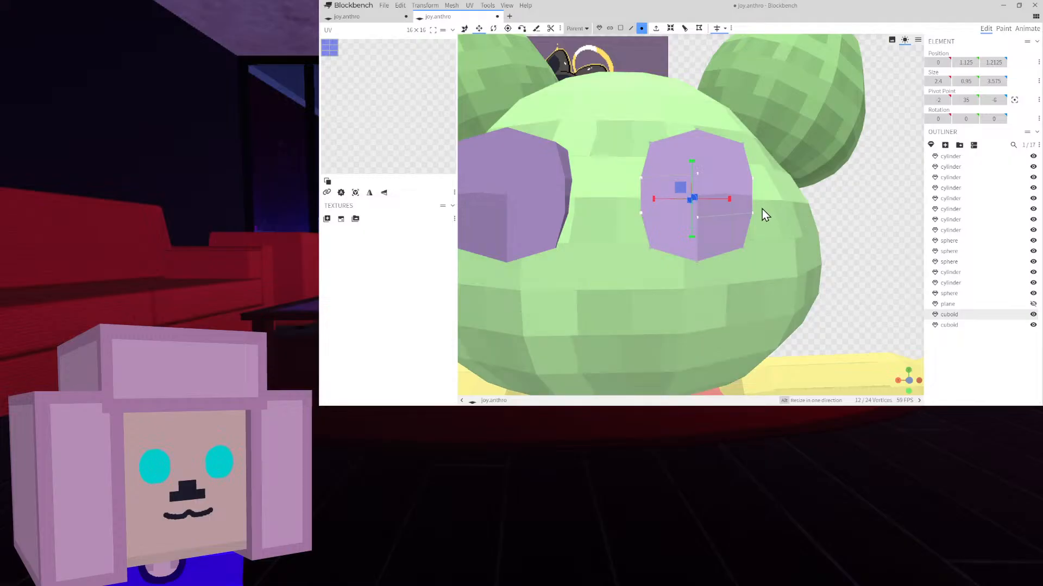
# Add one vertical loop cut on each side of the eye's middle loop, using direction 1 and 1 cut each
pyautogui.click(620, 28)
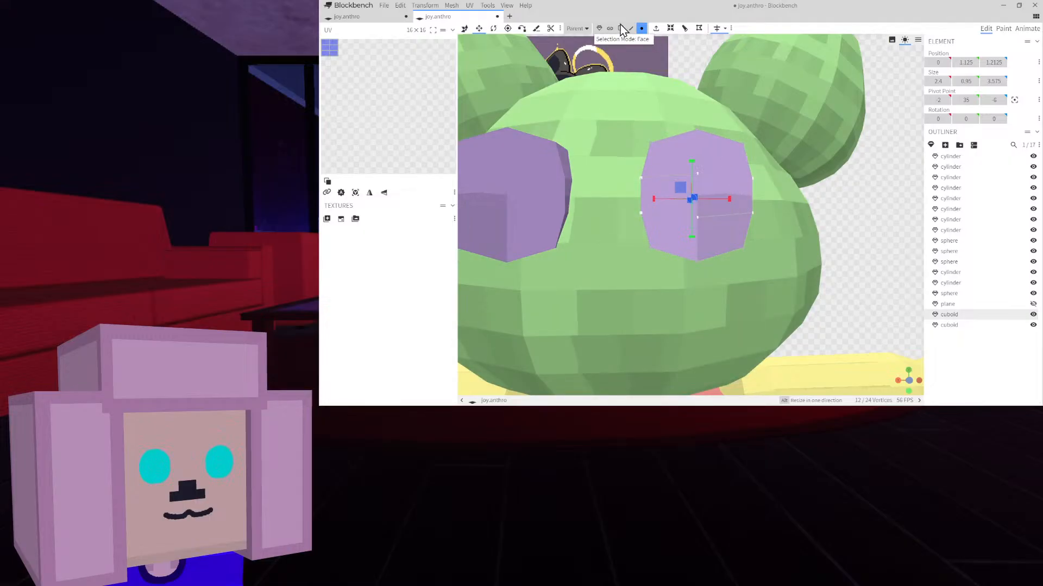
pyautogui.click(674, 167)
pyautogui.click(686, 28)
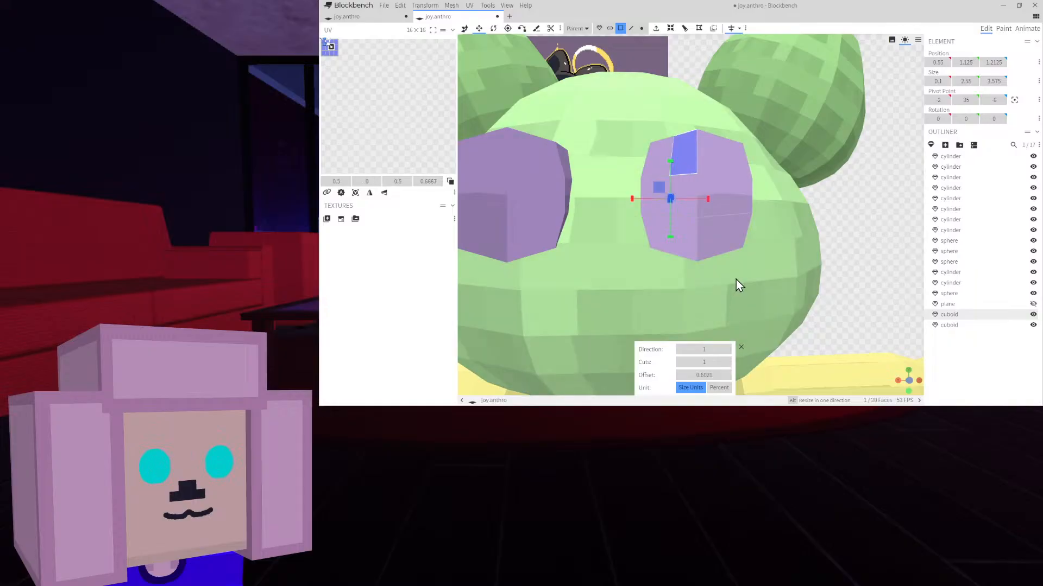
pyautogui.click(726, 164)
pyautogui.click(685, 28)
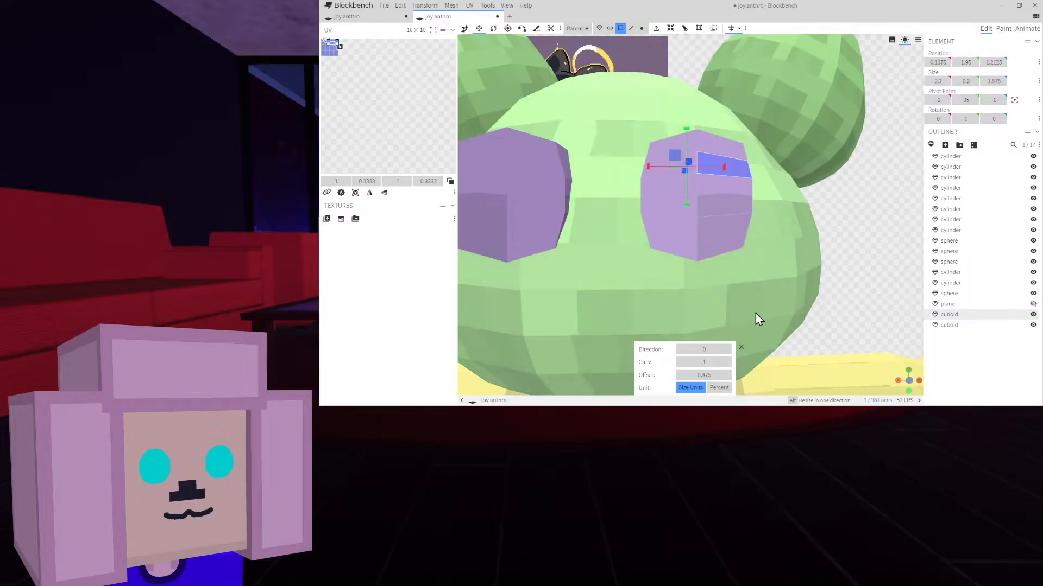
pyautogui.click(725, 349)
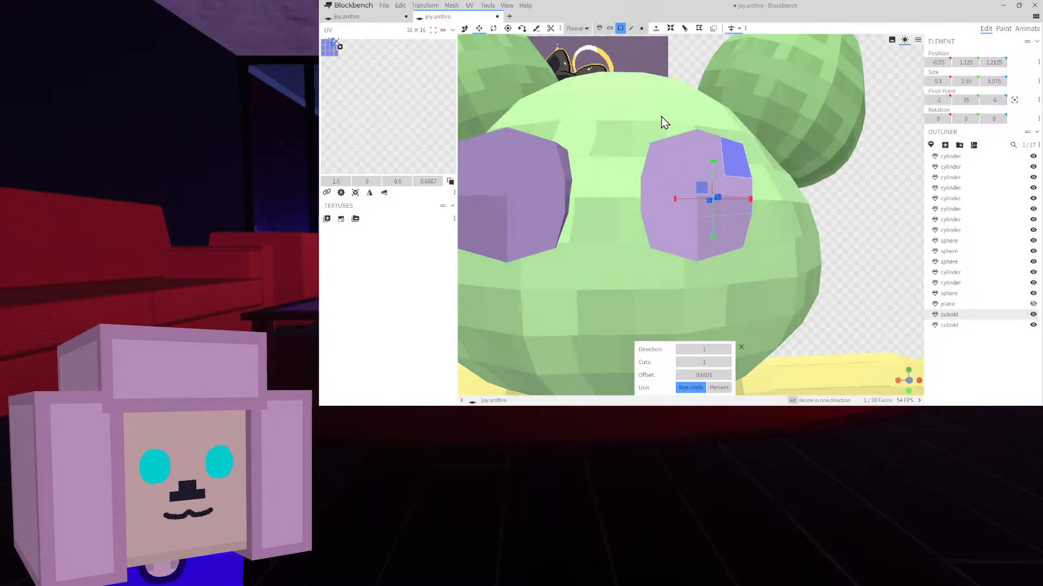
# Resize each of the two new vertical loops to a height of 2.75, selecting their vertices through the full eye depth
pyautogui.click(642, 27)
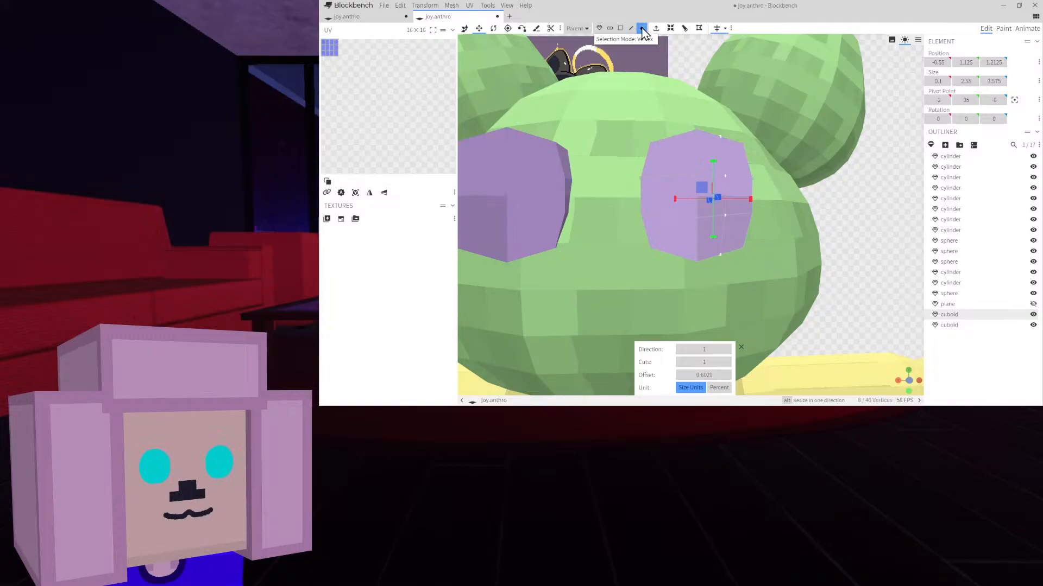
pyautogui.moveTo(714, 168); pyautogui.dragTo(704, 169)
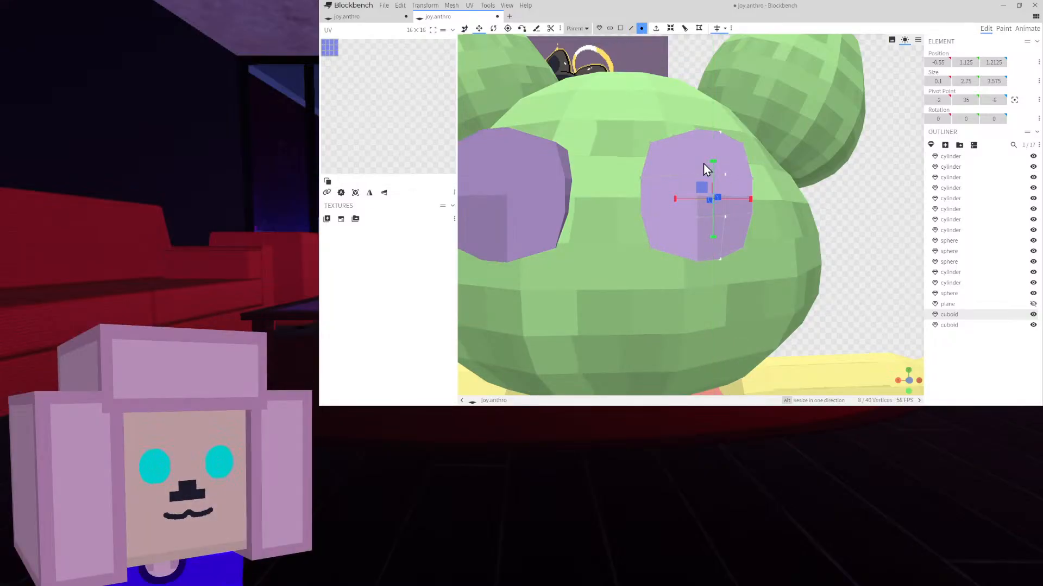
pyautogui.click(676, 137)
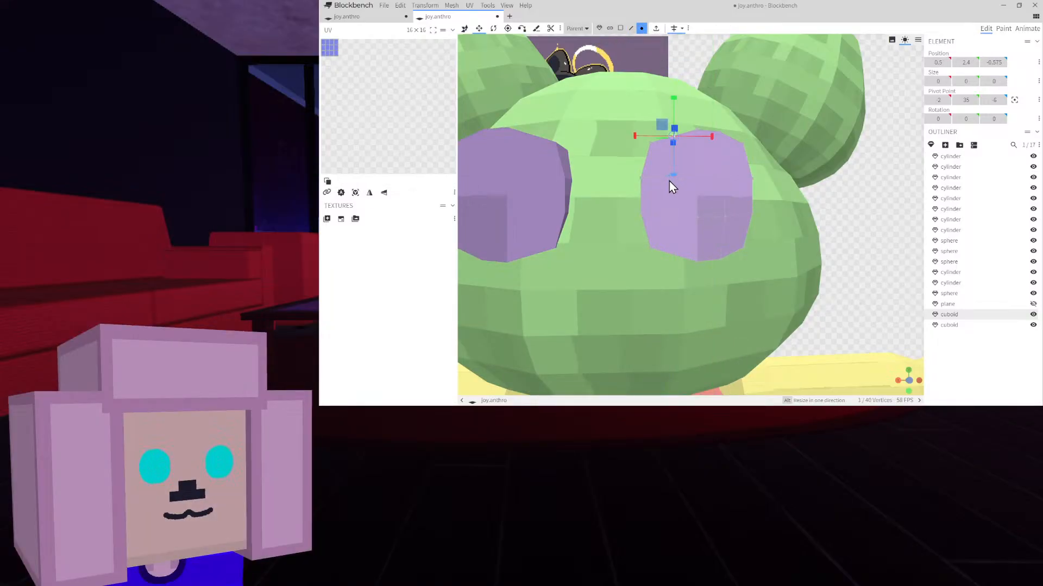
pyautogui.keyDown('shift'); pyautogui.click(671, 253); pyautogui.keyUp('shift')
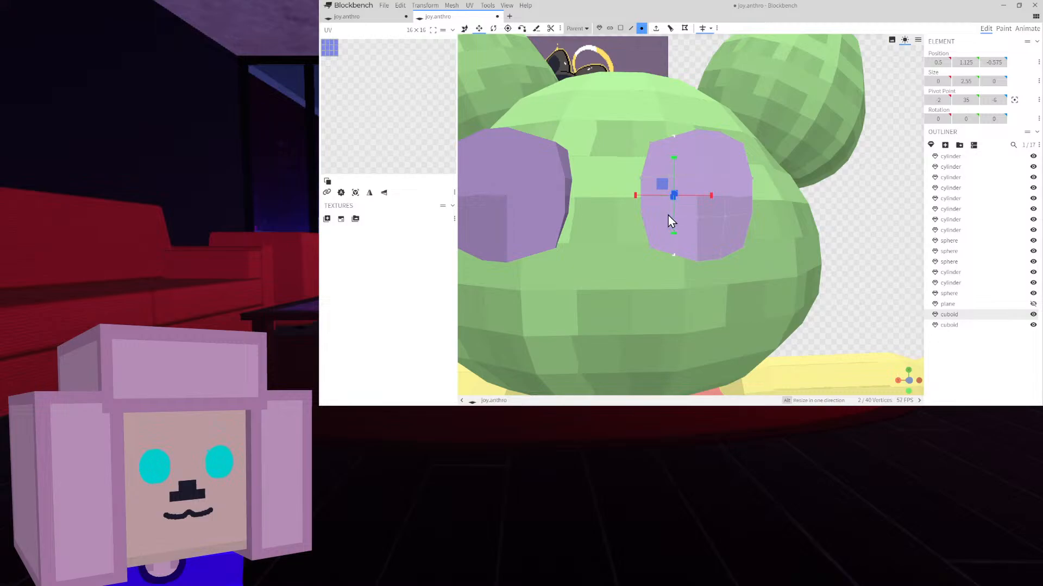
pyautogui.moveTo(809, 205); pyautogui.dragTo(831, 210)
pyautogui.scroll(5, 805, 206)
pyautogui.keyDown('shift'); pyautogui.click(790, 205); pyautogui.keyUp('shift')
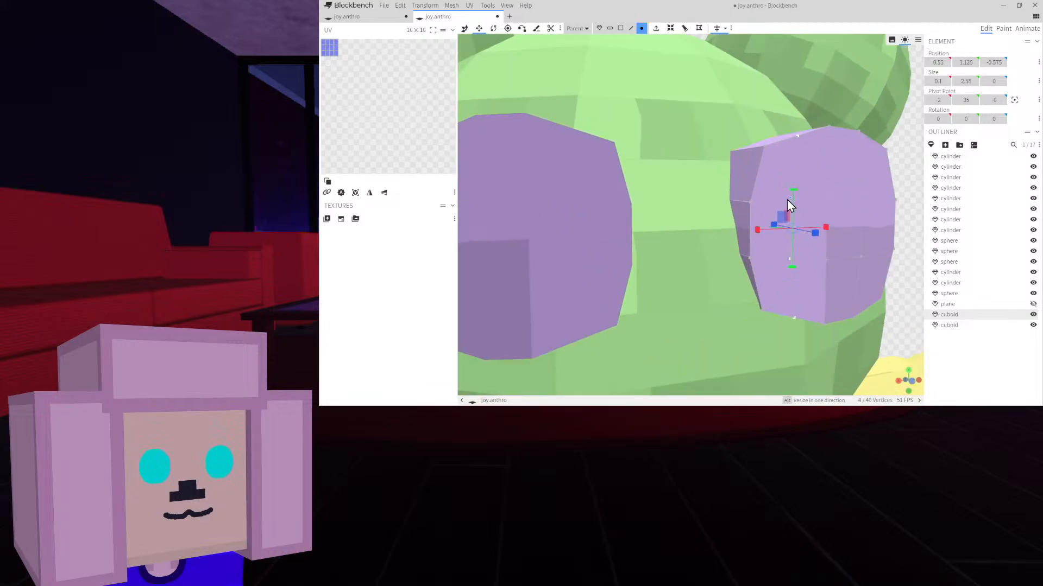
pyautogui.scroll(-6, 798, 201)
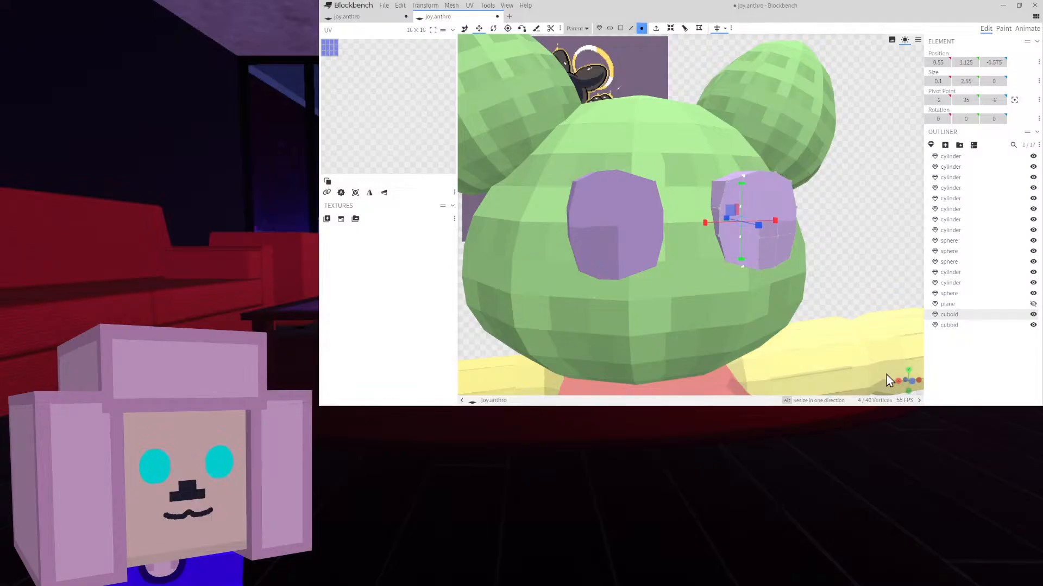
pyautogui.click(912, 382)
pyautogui.moveTo(729, 149); pyautogui.dragTo(783, 390, button='right')
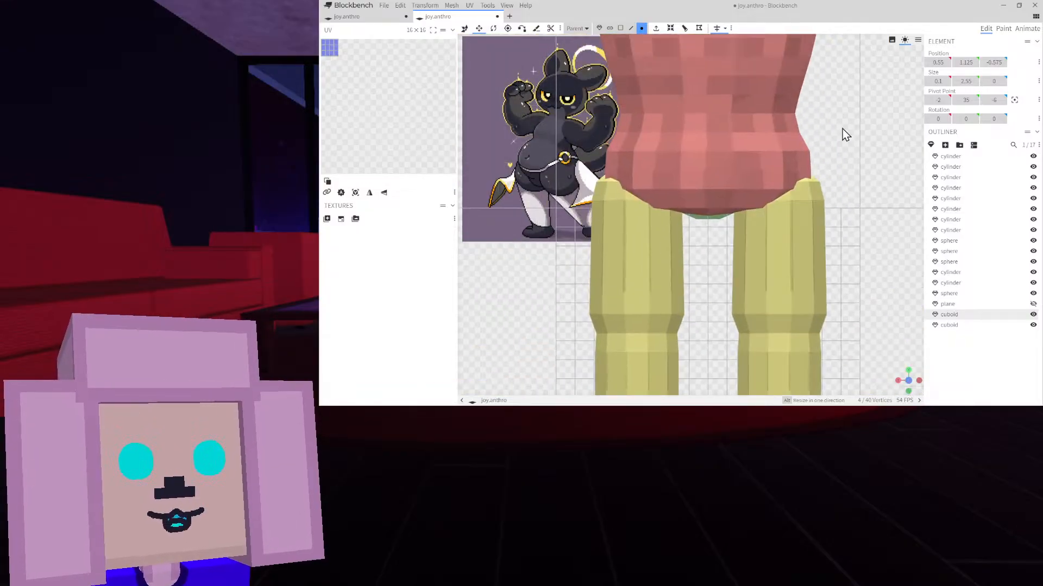
pyautogui.moveTo(842, 129); pyautogui.dragTo(786, 350, button='right')
pyautogui.moveTo(723, 123); pyautogui.dragTo(738, 250, button='right')
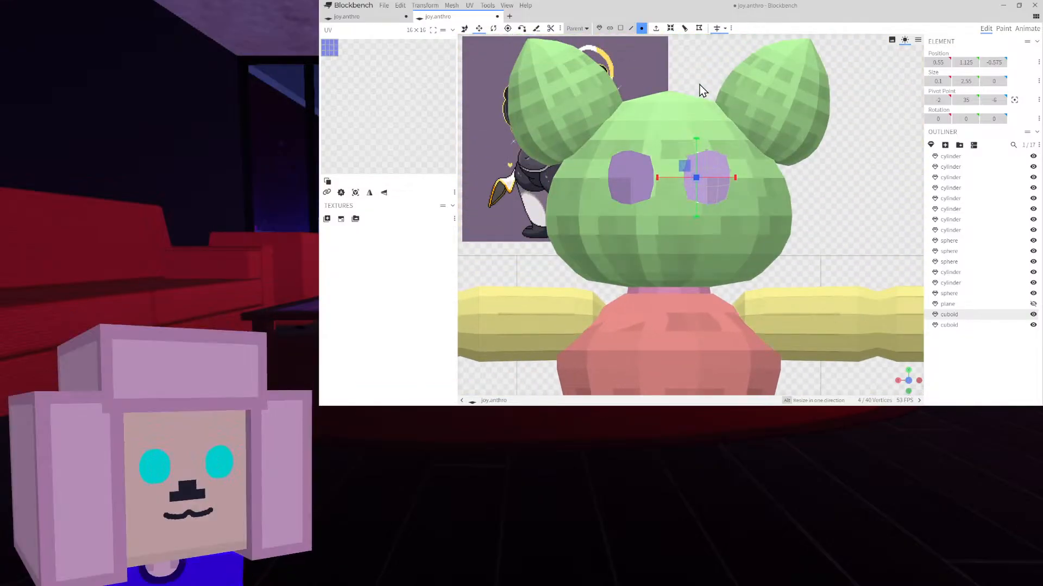
pyautogui.moveTo(701, 81); pyautogui.dragTo(693, 237)
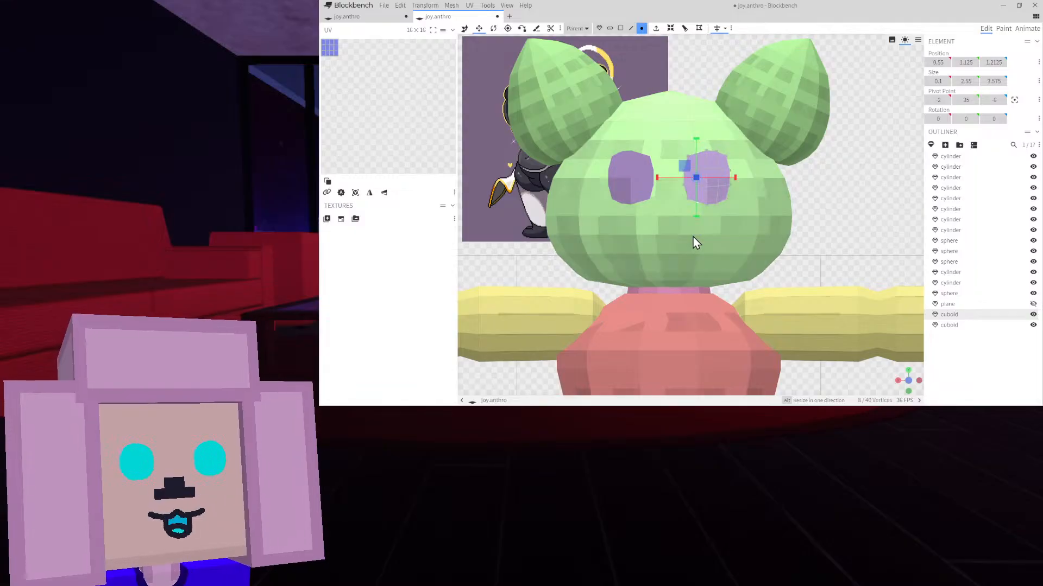
pyautogui.moveTo(696, 141); pyautogui.dragTo(697, 139)
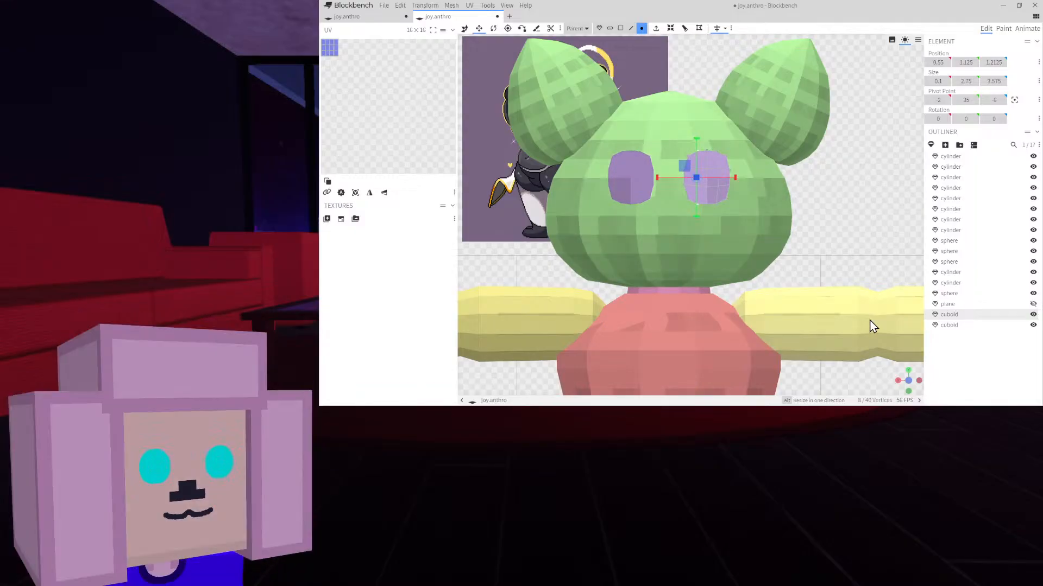
# Select the outer ring of faces on the front of the eye cuboid, leaving the two centre faces out
pyautogui.moveTo(918, 389)
pyautogui.mouseDown()
pyautogui.moveTo(865, 401)
pyautogui.moveTo(905, 387)
pyautogui.mouseUp()
pyautogui.moveTo(880, 307); pyautogui.dragTo(907, 312)
pyautogui.click(908, 313)
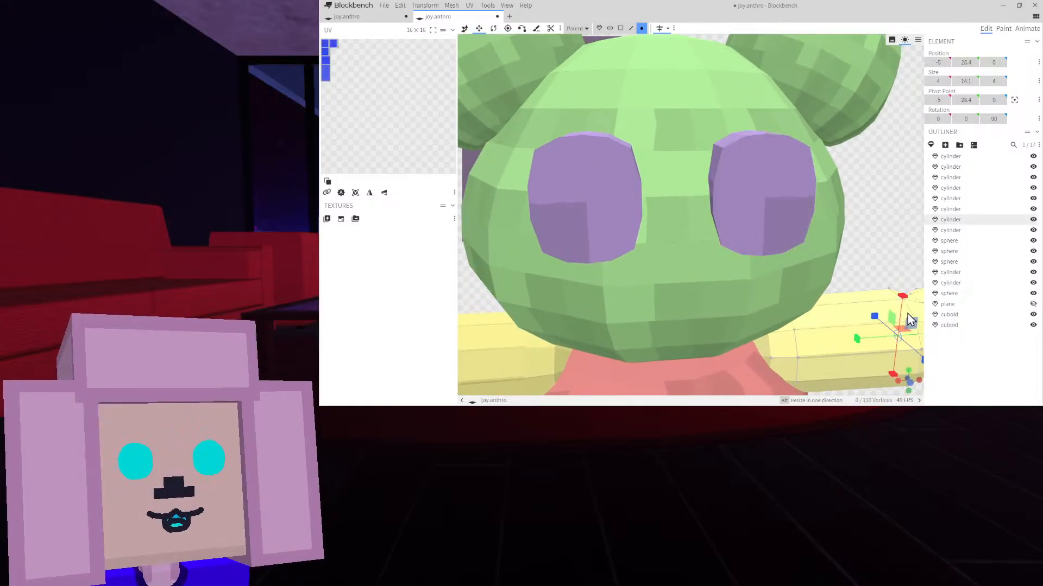
pyautogui.click(781, 175)
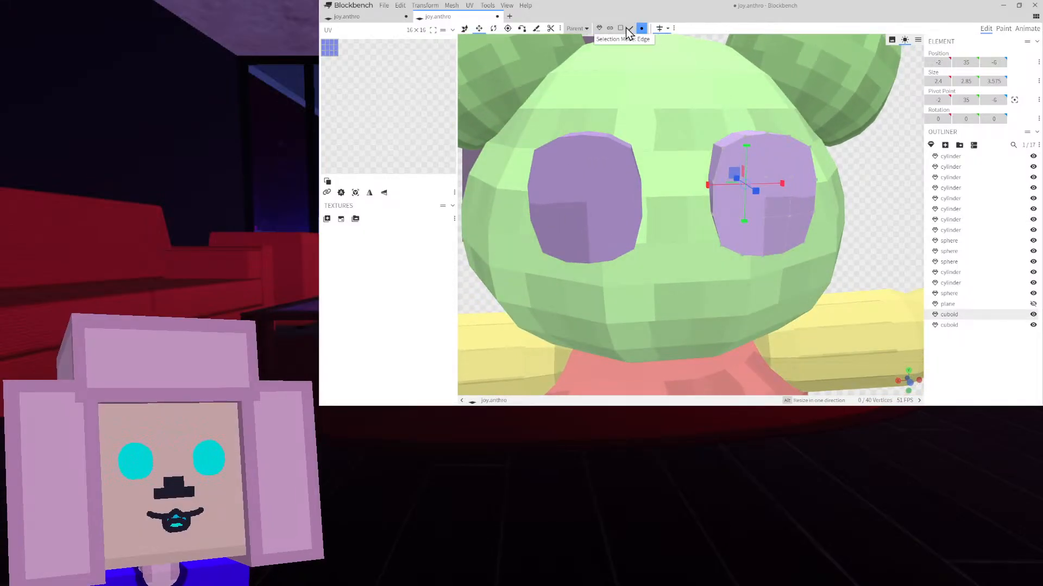
pyautogui.click(620, 28)
pyautogui.click(791, 153)
pyautogui.keyDown('shift'); pyautogui.click(748, 146); pyautogui.keyUp('shift')
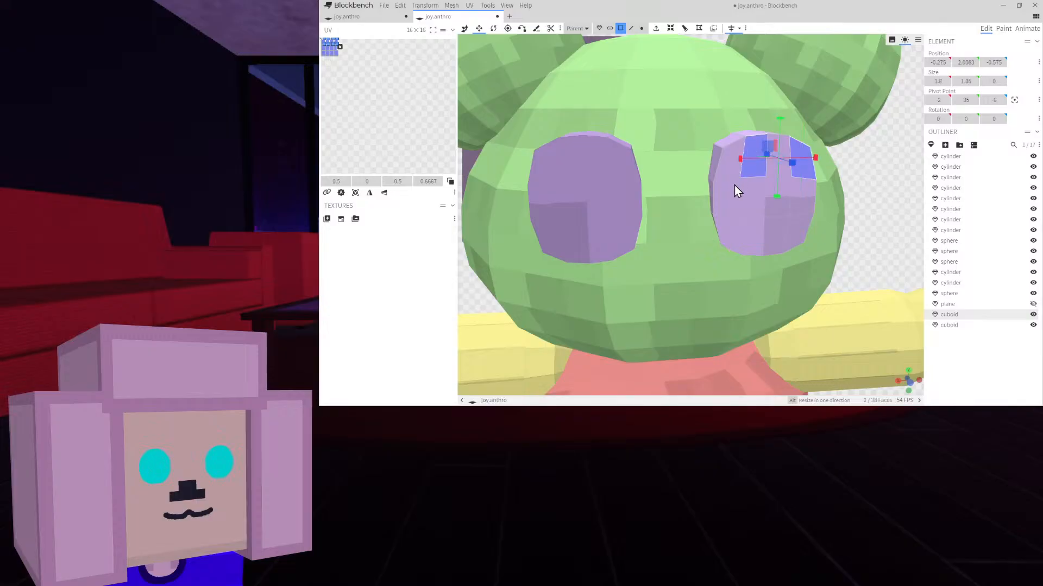
pyautogui.keyDown('shift'); pyautogui.click(734, 185); pyautogui.keyUp('shift')
pyautogui.keyDown('shift'); pyautogui.click(759, 244); pyautogui.keyUp('shift')
pyautogui.keyDown('shift'); pyautogui.click(787, 225); pyautogui.keyUp('shift')
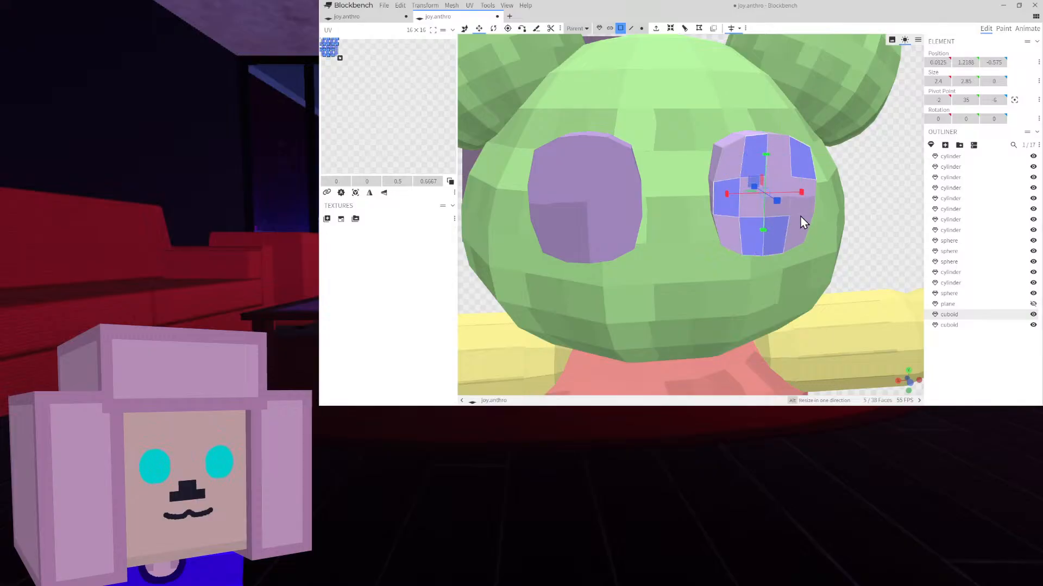
pyautogui.keyDown('shift'); pyautogui.click(802, 197); pyautogui.keyUp('shift')
pyautogui.keyDown('shift'); pyautogui.click(777, 149); pyautogui.keyUp('shift')
pyautogui.keyDown('shift'); pyautogui.click(735, 159); pyautogui.keyUp('shift')
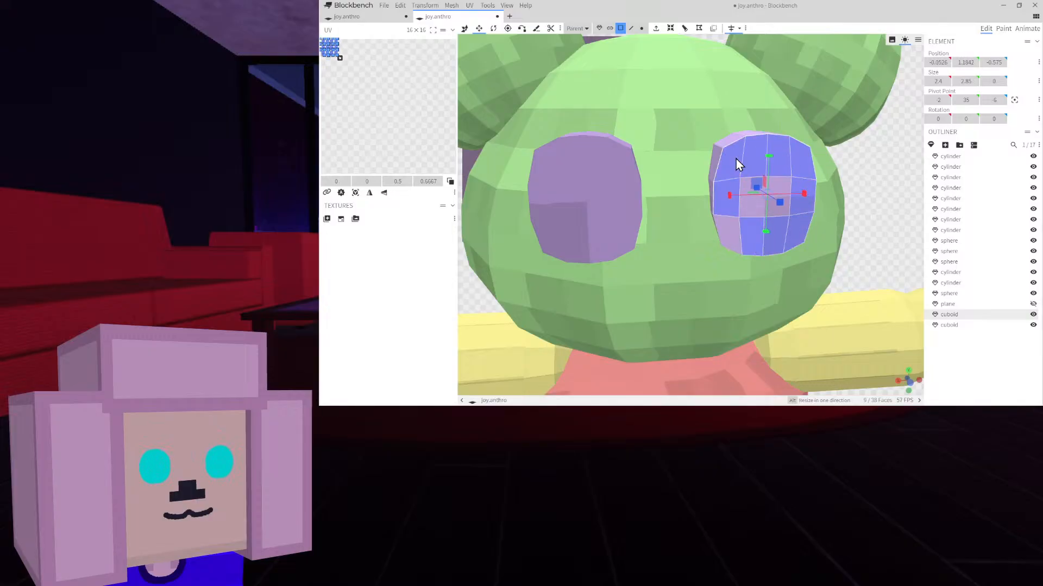
pyautogui.keyDown('shift'); pyautogui.click(733, 228); pyautogui.keyUp('shift')
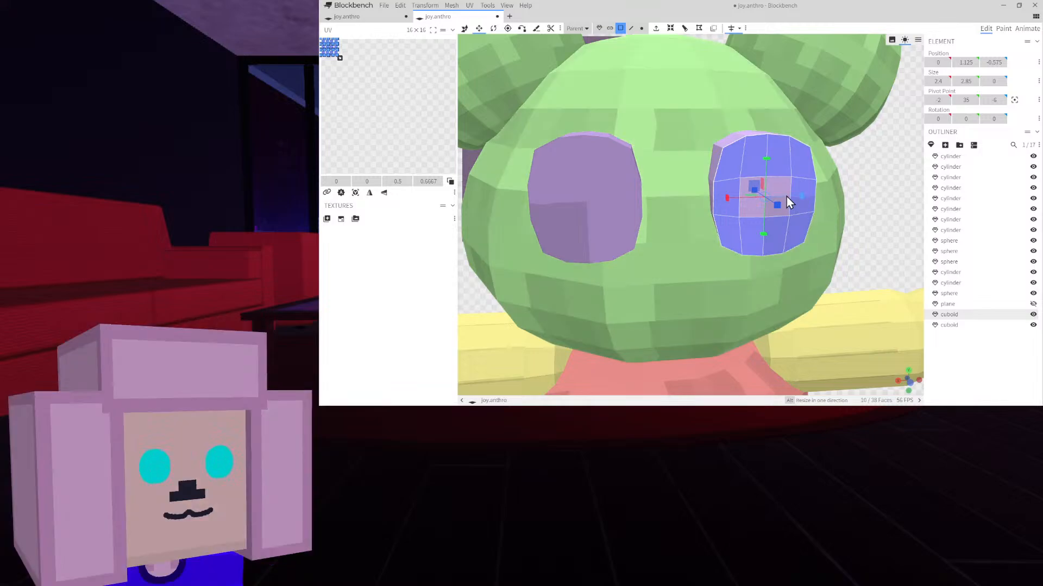
# Rotate the eye's front faces to follow the head's curve and move them 0.5 along Z toward the head
pyautogui.moveTo(866, 228); pyautogui.dragTo(822, 235)
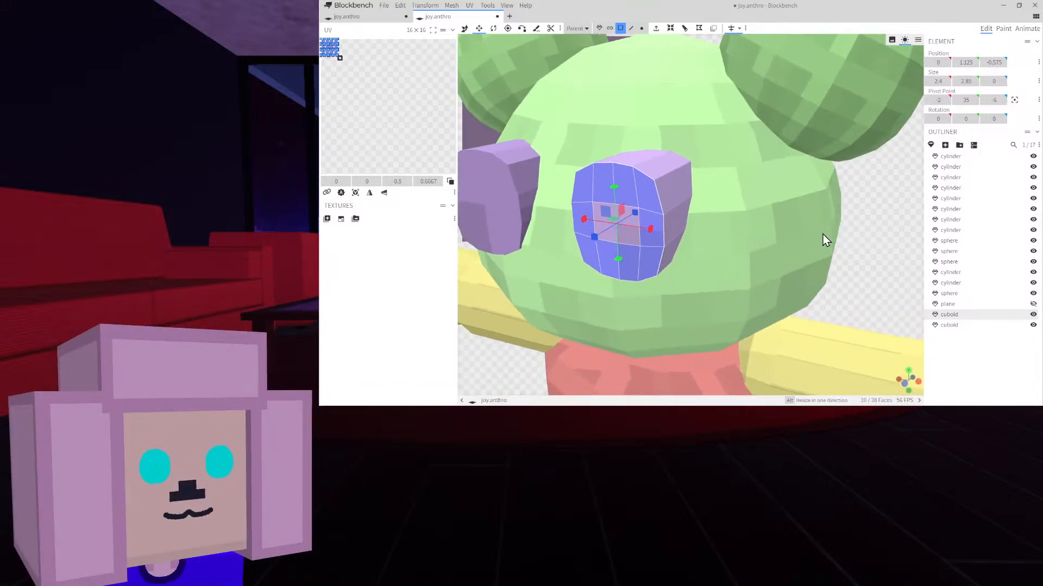
pyautogui.click(494, 28)
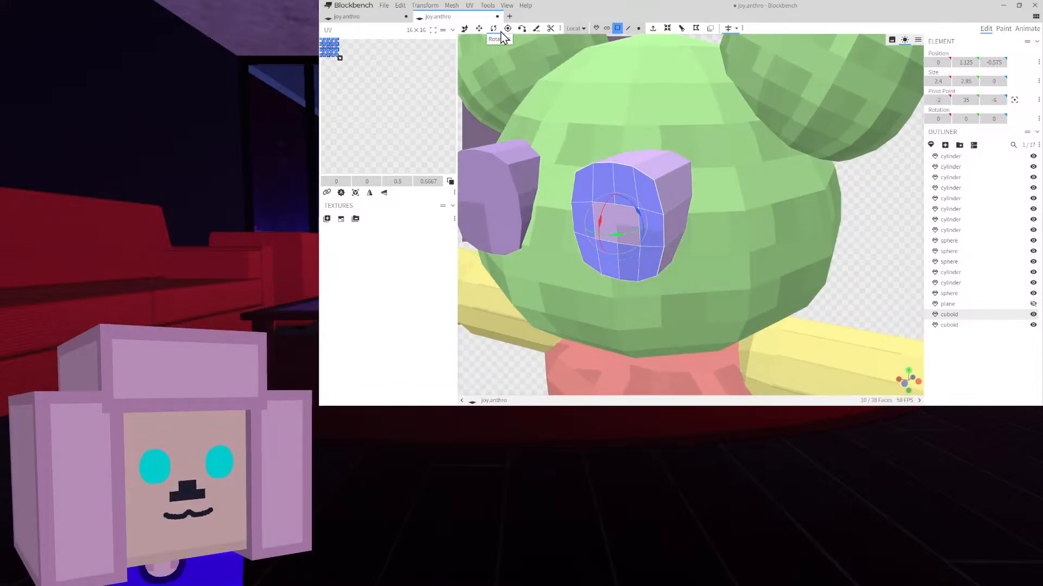
pyautogui.moveTo(602, 216); pyautogui.dragTo(649, 202)
pyautogui.click(465, 28)
pyautogui.moveTo(648, 203); pyautogui.dragTo(619, 209)
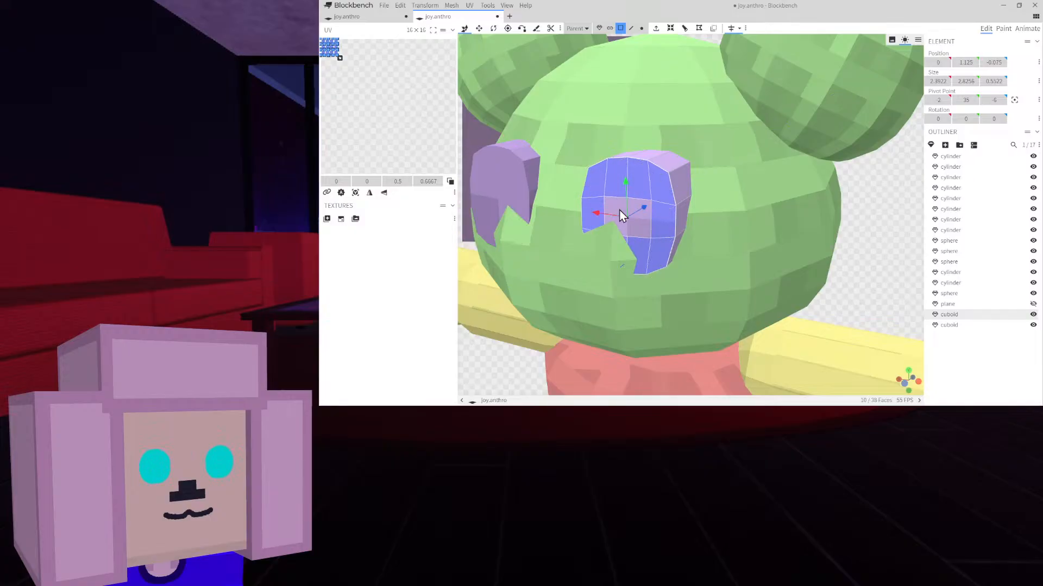
pyautogui.click(493, 29)
pyautogui.moveTo(617, 213); pyautogui.dragTo(637, 226)
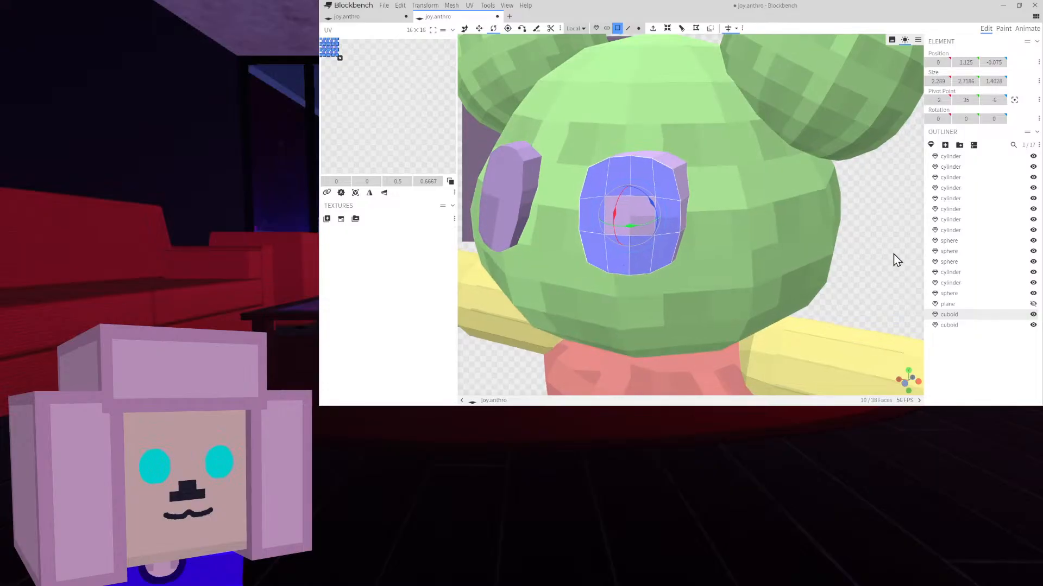
# Widen the eye's rotated front faces to an X size of 2.889
pyautogui.moveTo(894, 254); pyautogui.dragTo(934, 247)
pyautogui.scroll(-5, 809, 242)
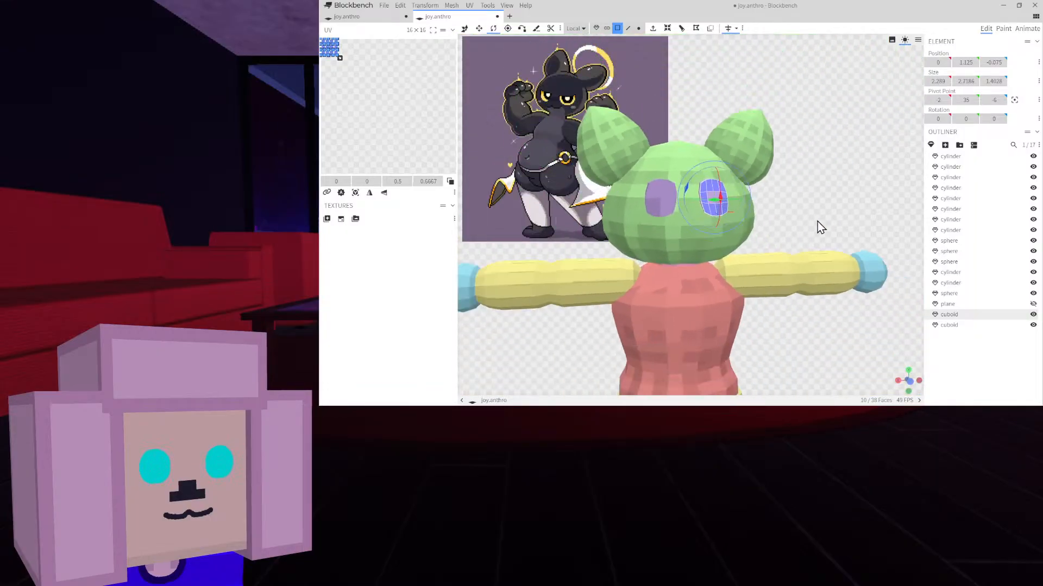
pyautogui.moveTo(816, 220)
pyautogui.mouseDown(button='right')
pyautogui.moveTo(846, 220)
pyautogui.moveTo(836, 223)
pyautogui.mouseUp(button='right')
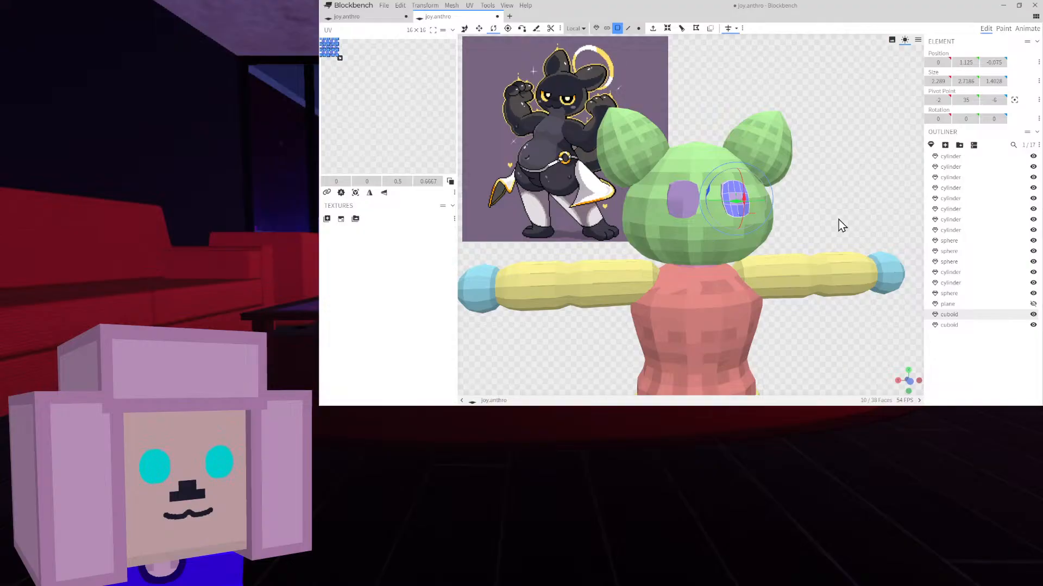
pyautogui.scroll(5, 803, 223)
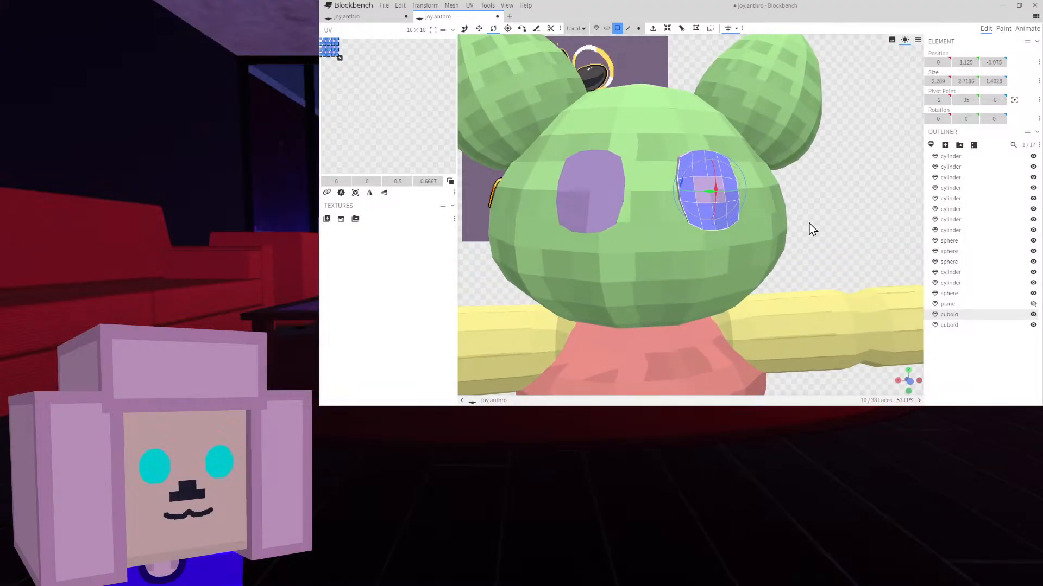
pyautogui.click(487, 31)
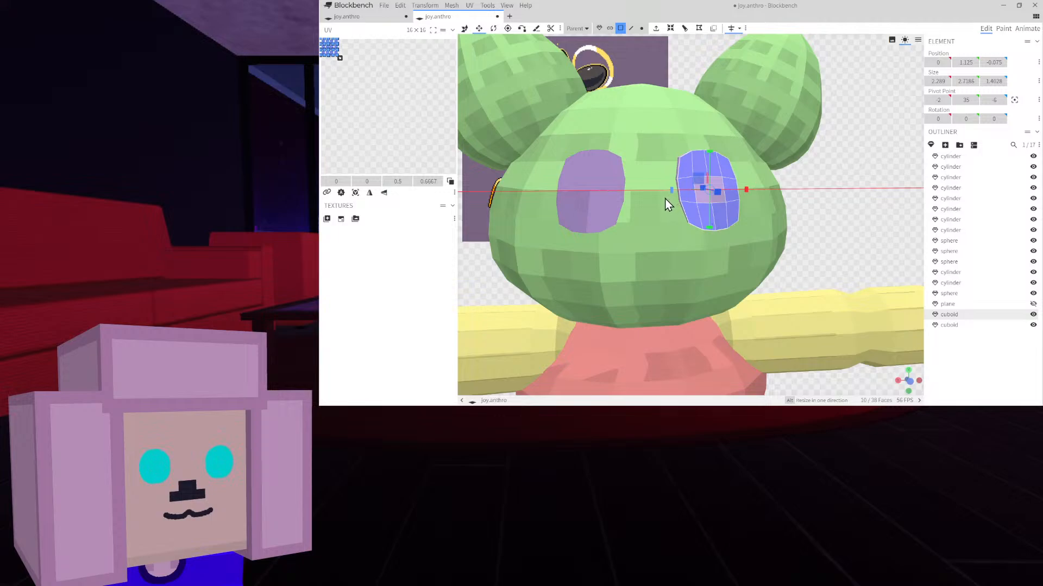
pyautogui.moveTo(665, 198); pyautogui.dragTo(692, 194)
# Select the edges along the upper outer rim of the eye's front and adjust their depth along Z
pyautogui.click(465, 28)
pyautogui.moveTo(863, 229); pyautogui.dragTo(826, 239)
pyautogui.scroll(6, 826, 240)
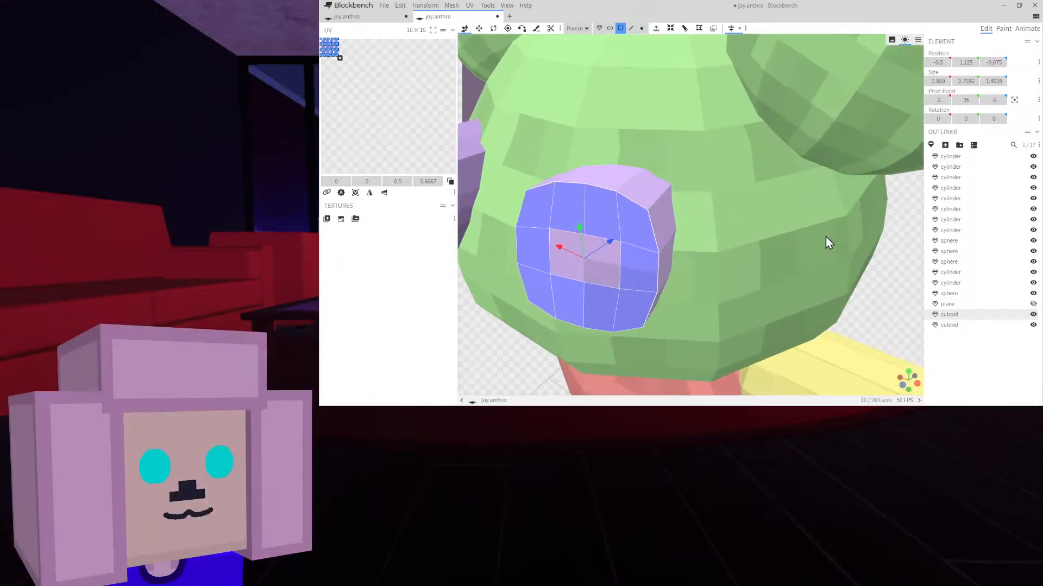
pyautogui.click(630, 28)
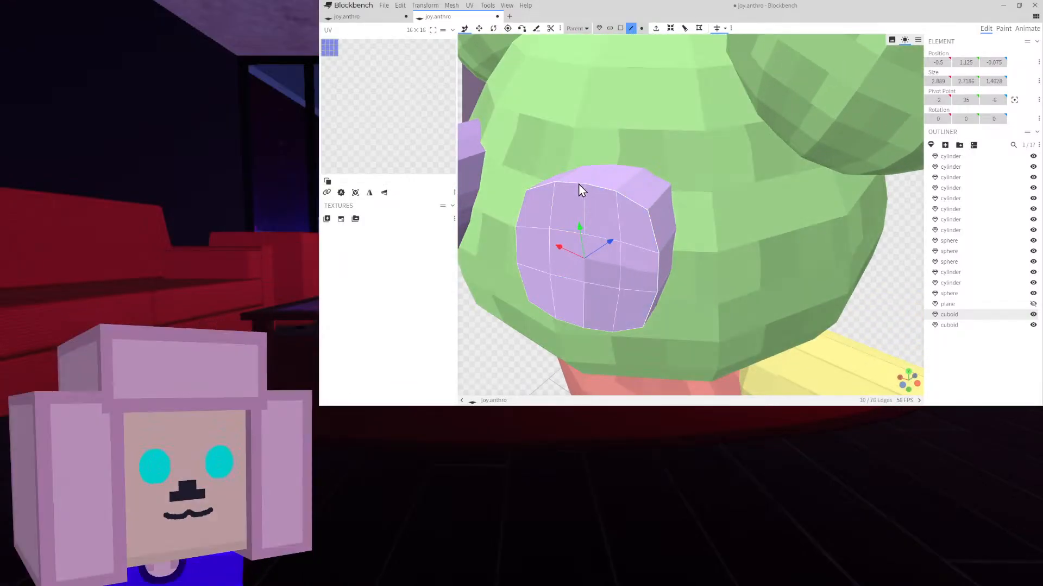
pyautogui.click(575, 184)
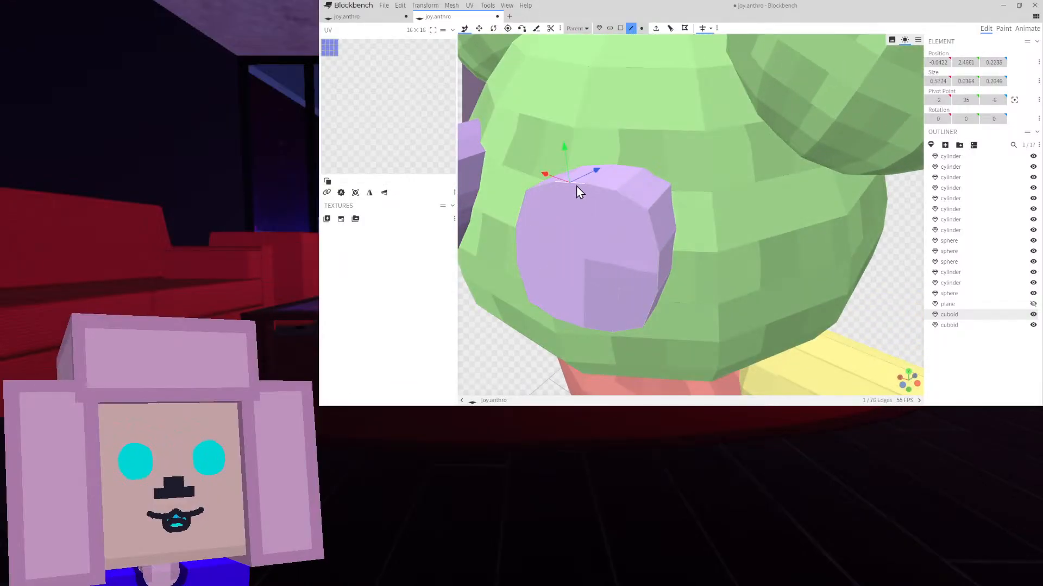
pyautogui.click(635, 200)
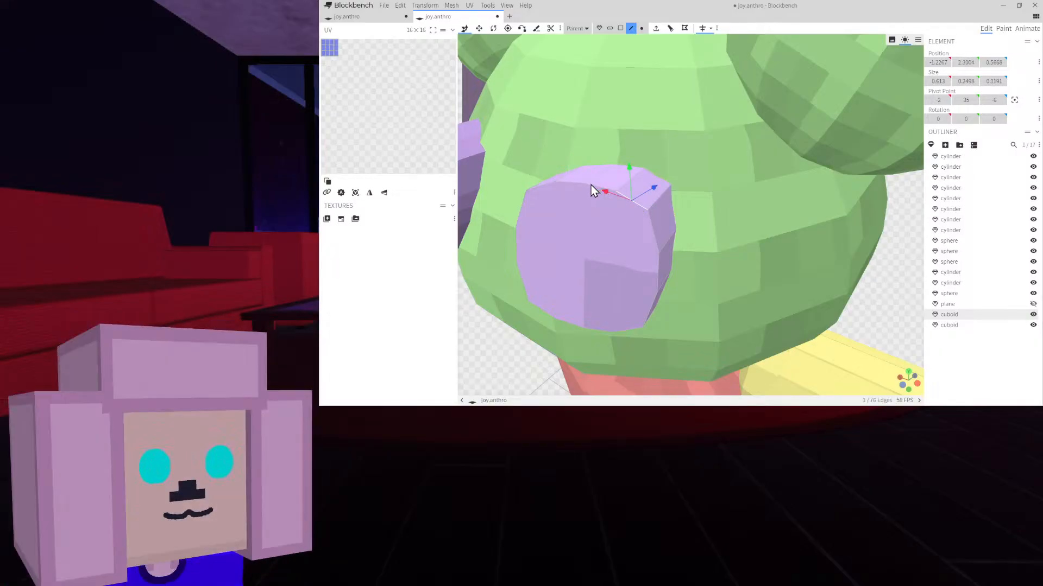
pyautogui.keyDown('shift'); pyautogui.click(656, 234); pyautogui.keyUp('shift')
pyautogui.moveTo(660, 193); pyautogui.dragTo(660, 192)
pyautogui.scroll(-5, 641, 196)
pyautogui.moveTo(805, 216)
pyautogui.mouseDown()
pyautogui.moveTo(865, 212)
pyautogui.moveTo(882, 194)
pyautogui.moveTo(841, 194)
pyautogui.moveTo(833, 212)
pyautogui.moveTo(813, 214)
pyautogui.mouseUp()
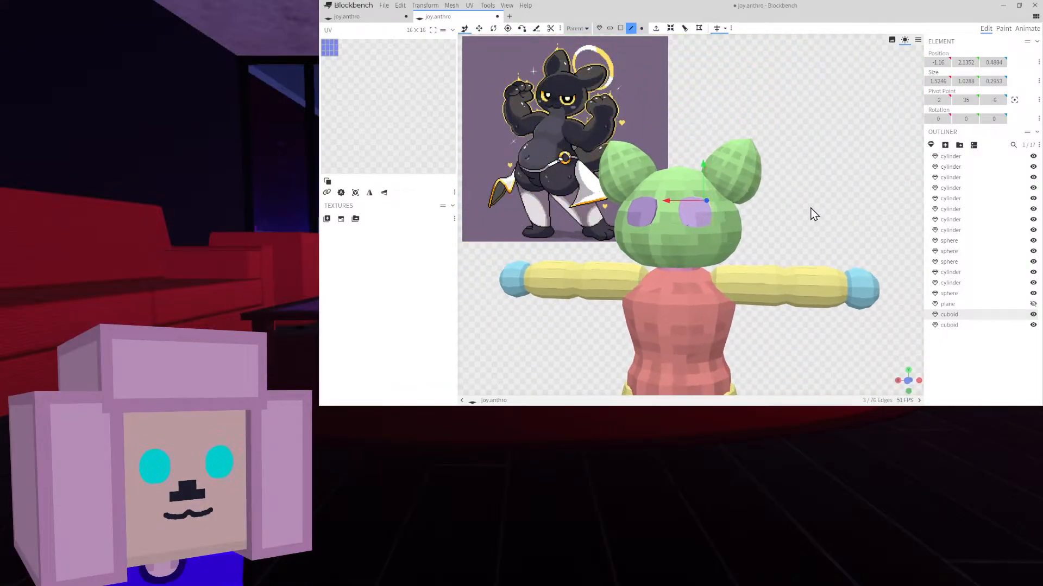
# Unhide the plane in front of the face and lower its top edge to below the eyes
pyautogui.click(965, 353)
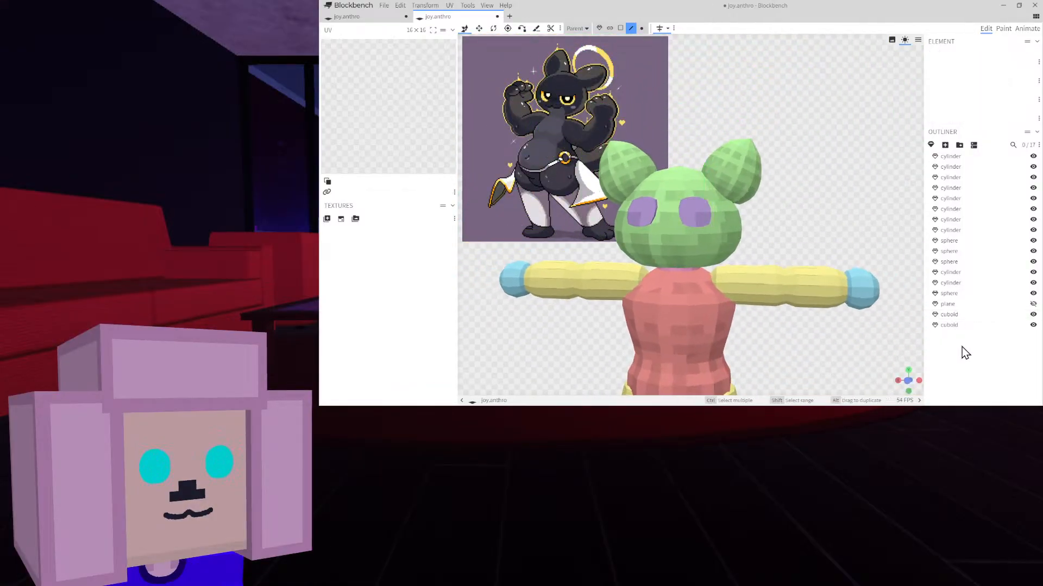
pyautogui.click(1033, 304)
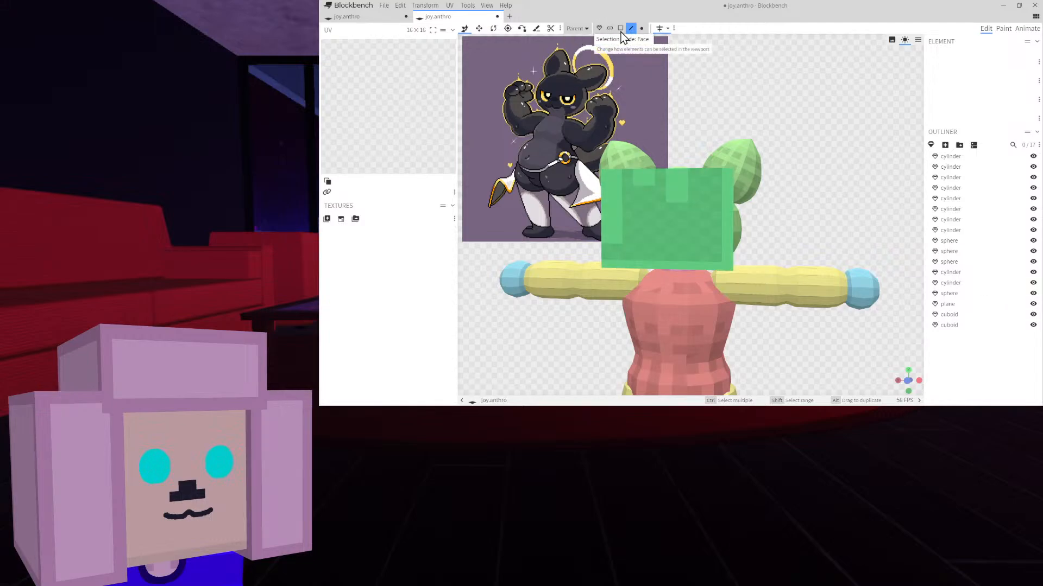
pyautogui.click(667, 170)
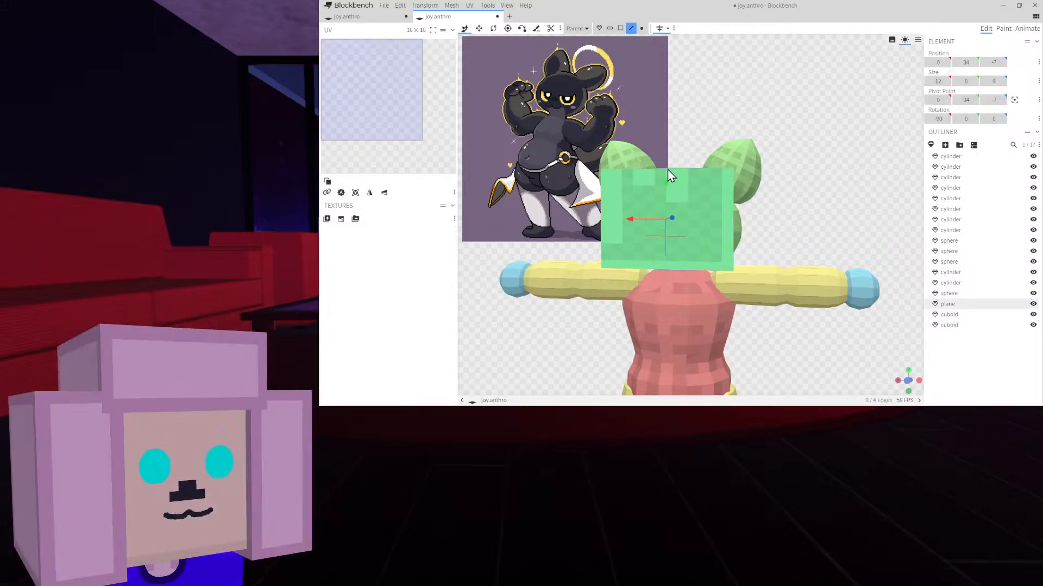
pyautogui.moveTo(667, 169); pyautogui.dragTo(683, 222)
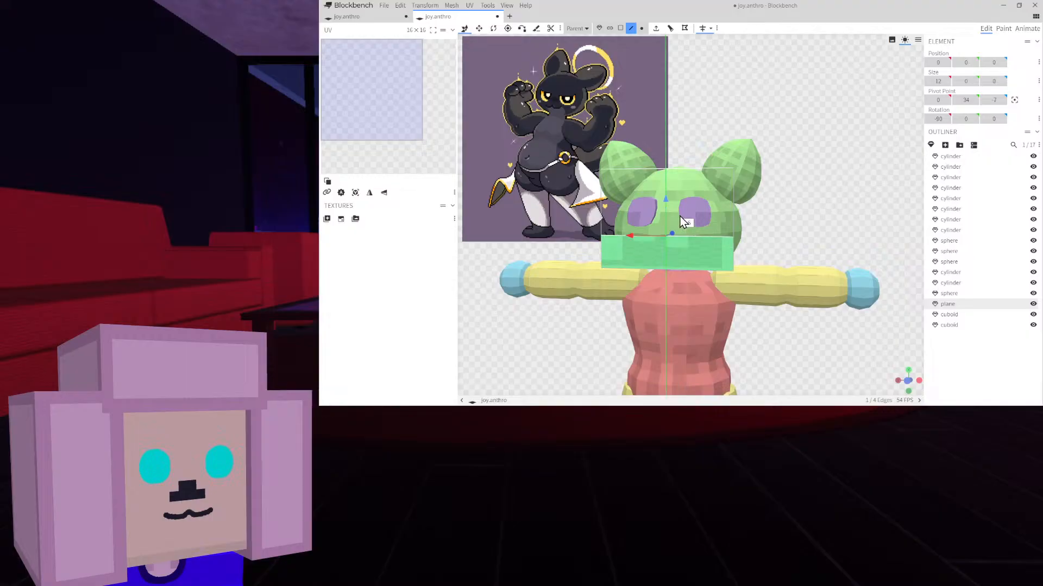
# Narrow the whole face plane along X so it covers only the mouth area between the eyes
pyautogui.click(620, 28)
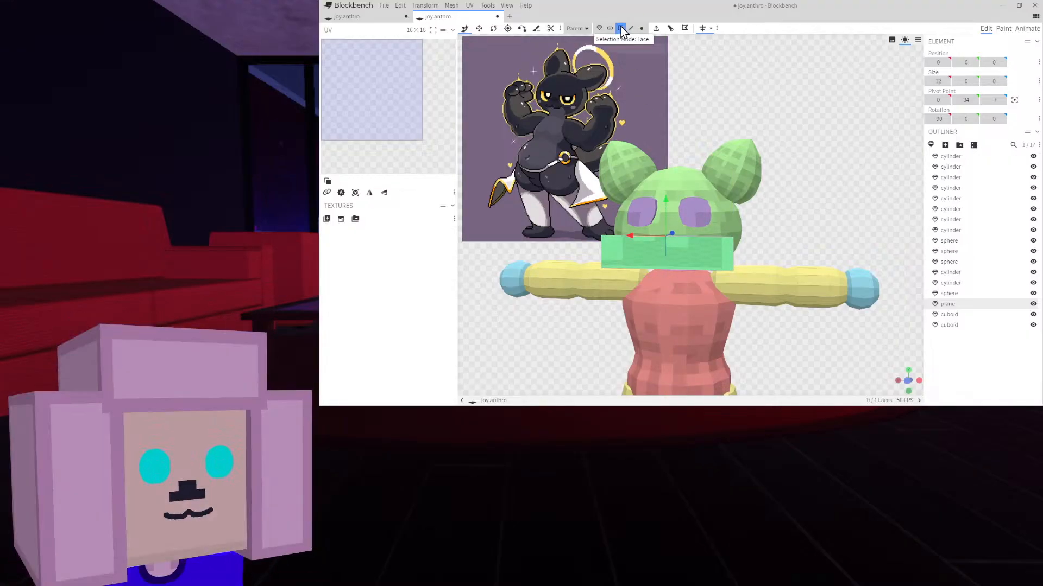
pyautogui.click(599, 28)
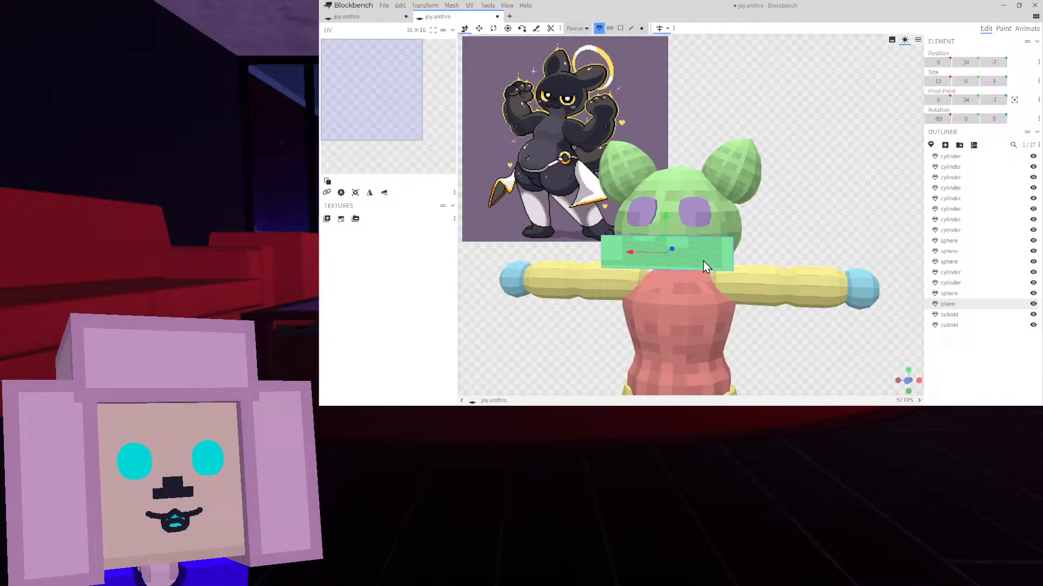
pyautogui.click(479, 28)
pyautogui.moveTo(629, 253); pyautogui.dragTo(665, 265)
# Move the mouth plane up and closer to the head, to Y 34.8 and Z -6.6
pyautogui.scroll(4, 760, 266)
pyautogui.moveTo(797, 265); pyautogui.dragTo(725, 266)
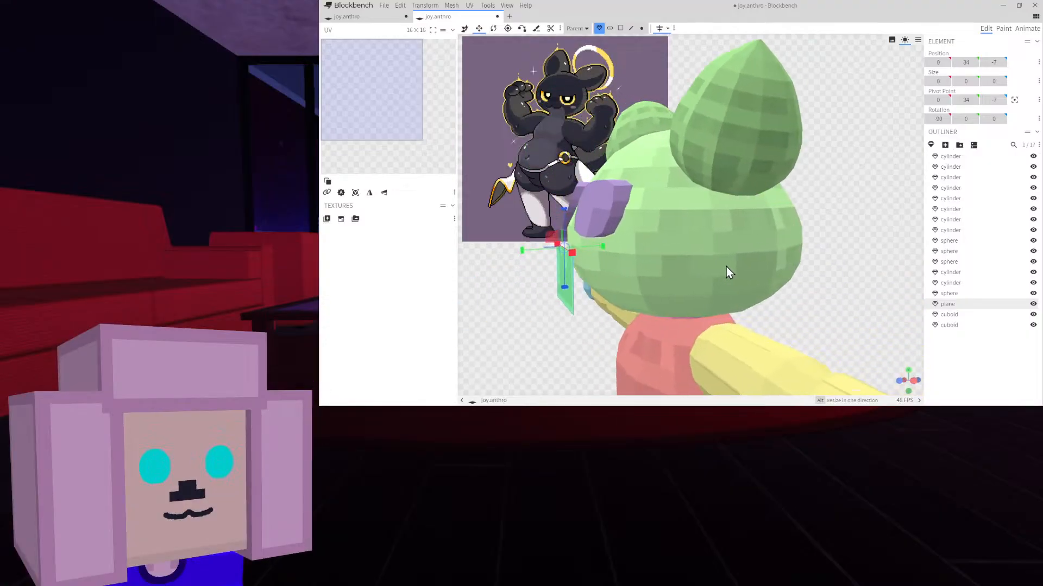
pyautogui.moveTo(724, 266); pyautogui.dragTo(779, 261, button='right')
pyautogui.scroll(4, 780, 262)
pyautogui.click(464, 28)
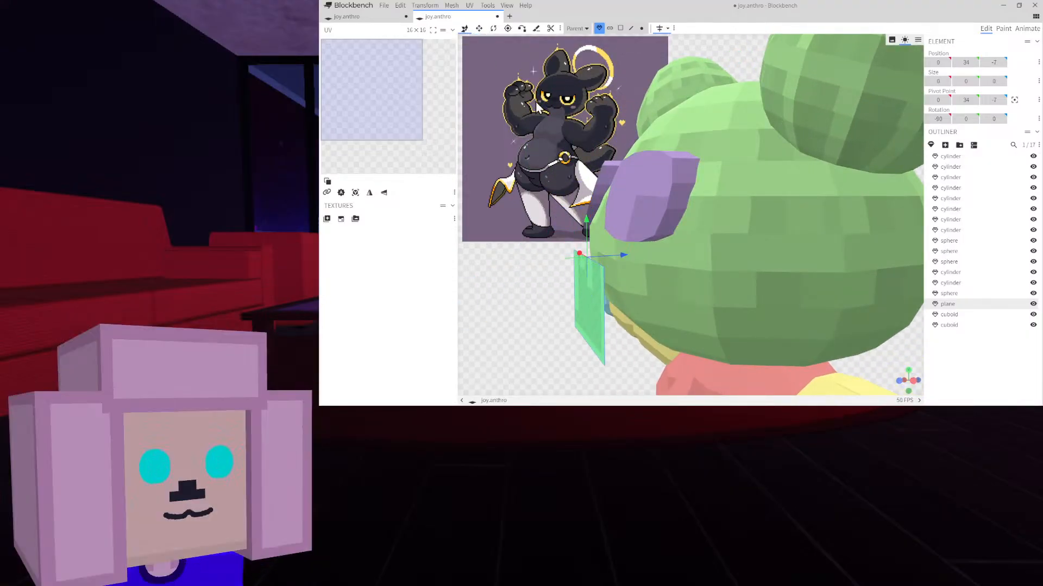
pyautogui.moveTo(591, 227); pyautogui.dragTo(626, 233)
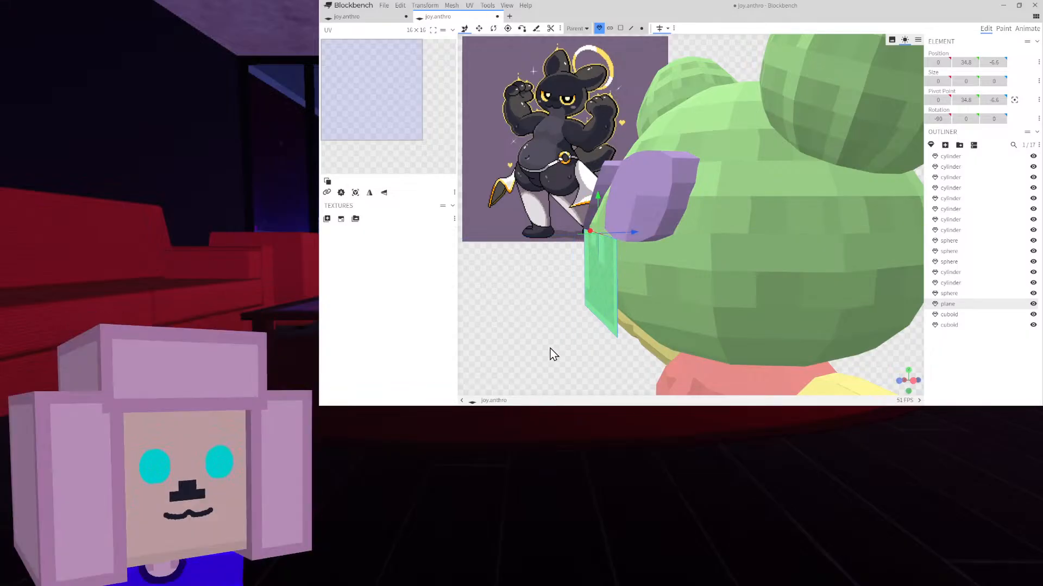
pyautogui.moveTo(552, 353); pyautogui.dragTo(631, 350)
pyautogui.scroll(-5, 629, 351)
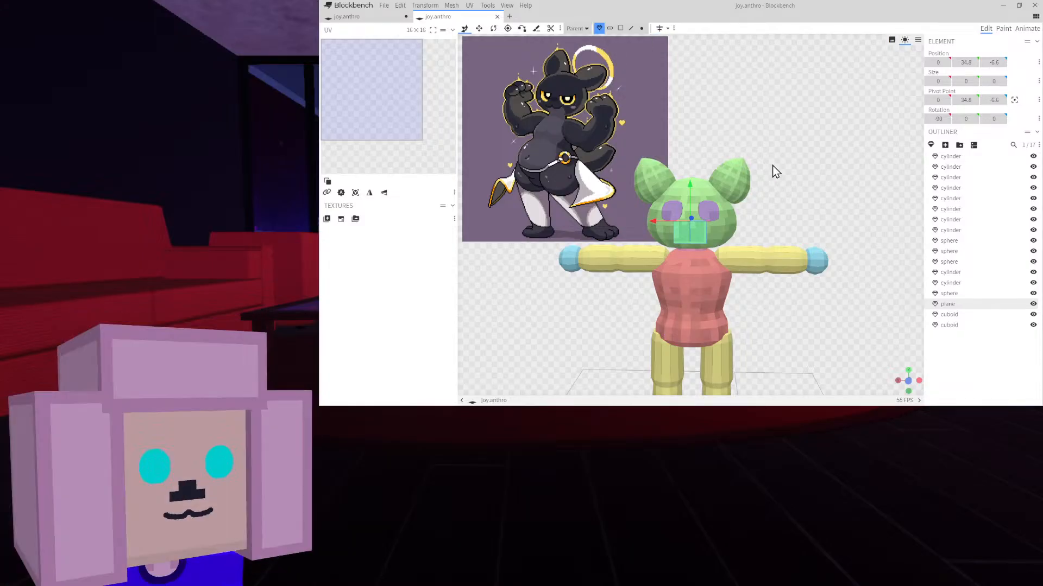
# Select all model elements and set up a new texture template with a pixel density of 256x
pyautogui.hotkey('ctrl', 'a')
pyautogui.click(341, 218)
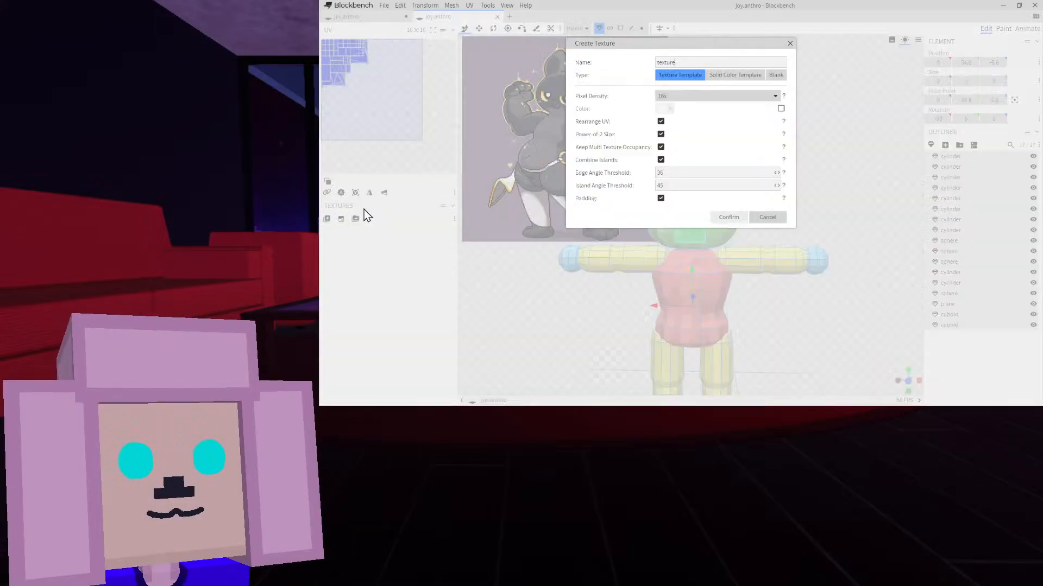
pyautogui.click(675, 96)
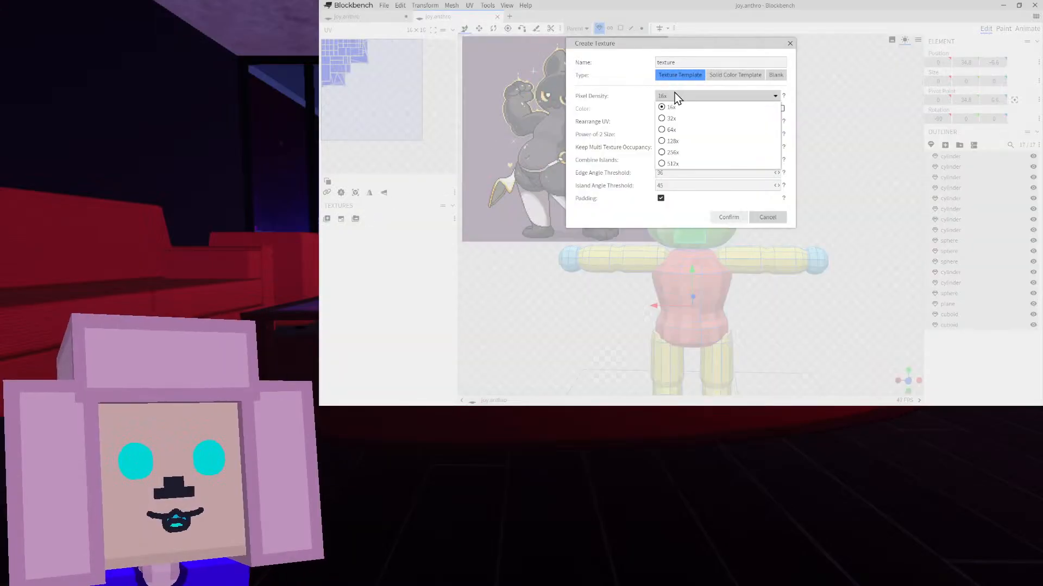
pyautogui.click(675, 152)
# Name the texture joyous.texture and generate it for the whole model
pyautogui.click(658, 63)
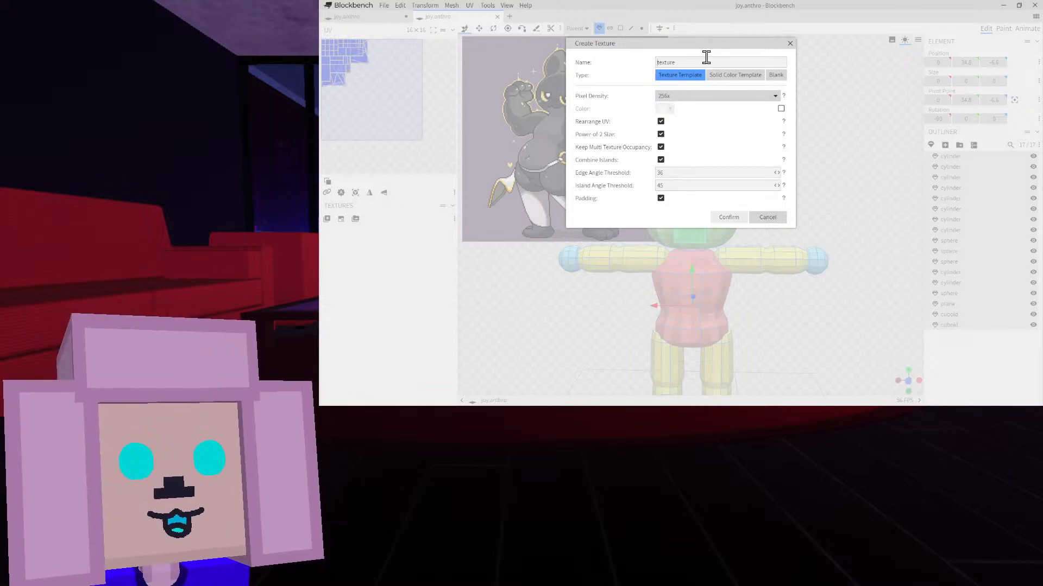
pyautogui.write('Joyous')
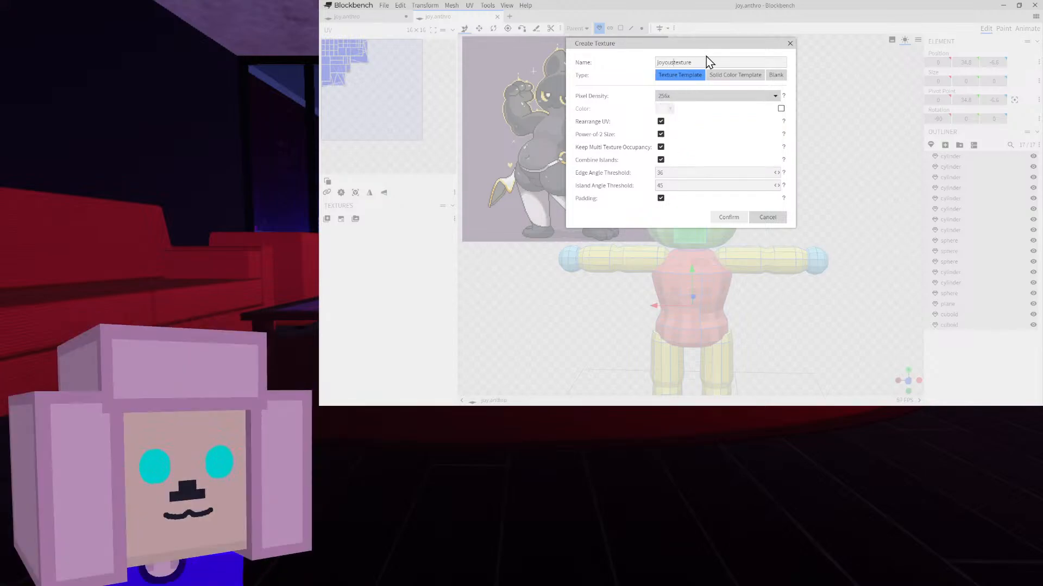
pyautogui.write('_')
pyautogui.write('ng')
pyautogui.press('Return')
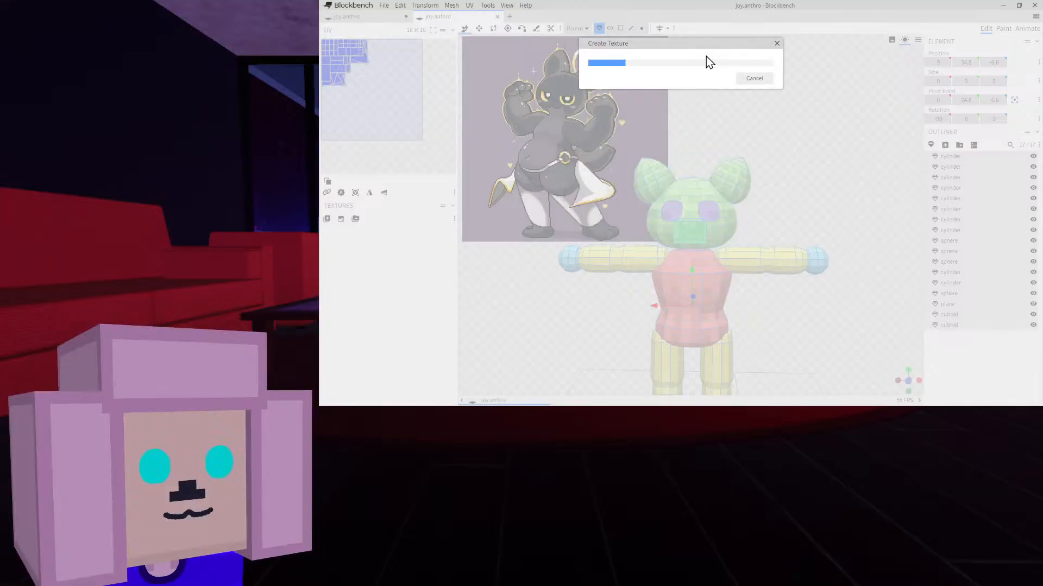
pyautogui.moveTo(797, 172); pyautogui.dragTo(770, 107, button='right')
pyautogui.scroll(4, 803, 129)
pyautogui.scroll(-2, 767, 72)
pyautogui.scroll(-1, 771, 106)
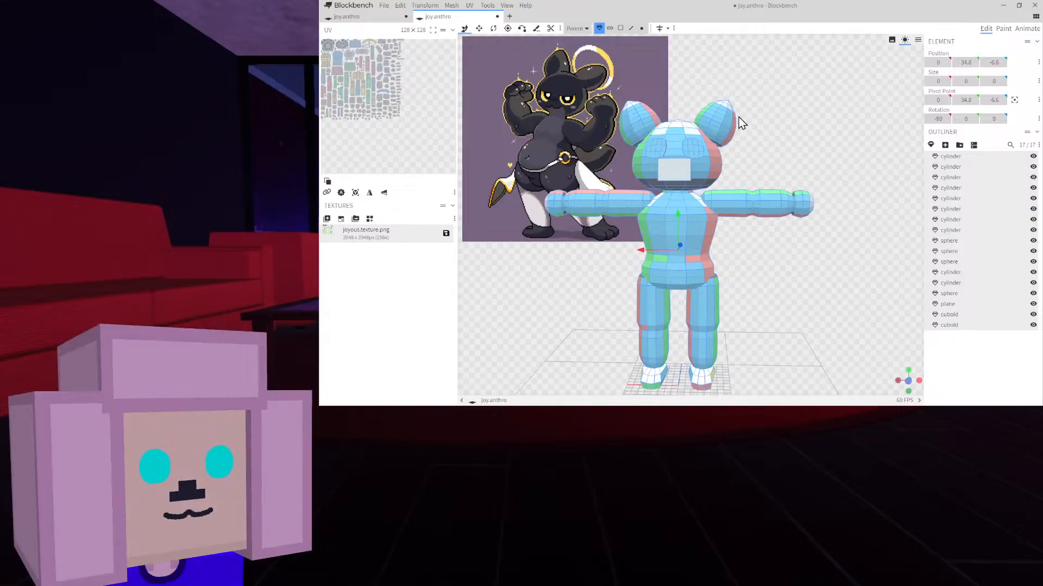
# Switch to paint mode and sample the dark colour #262835 from the reference character's head for the paint bucket
pyautogui.moveTo(739, 116); pyautogui.dragTo(797, 183, button='right')
pyautogui.scroll(3, 792, 177)
pyautogui.scroll(3, 853, 132)
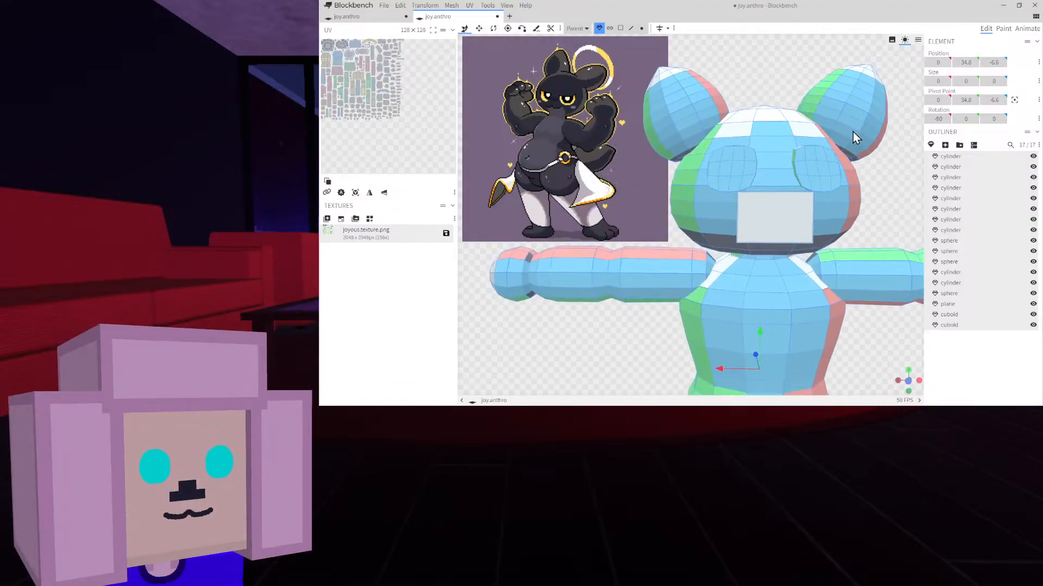
pyautogui.click(1003, 29)
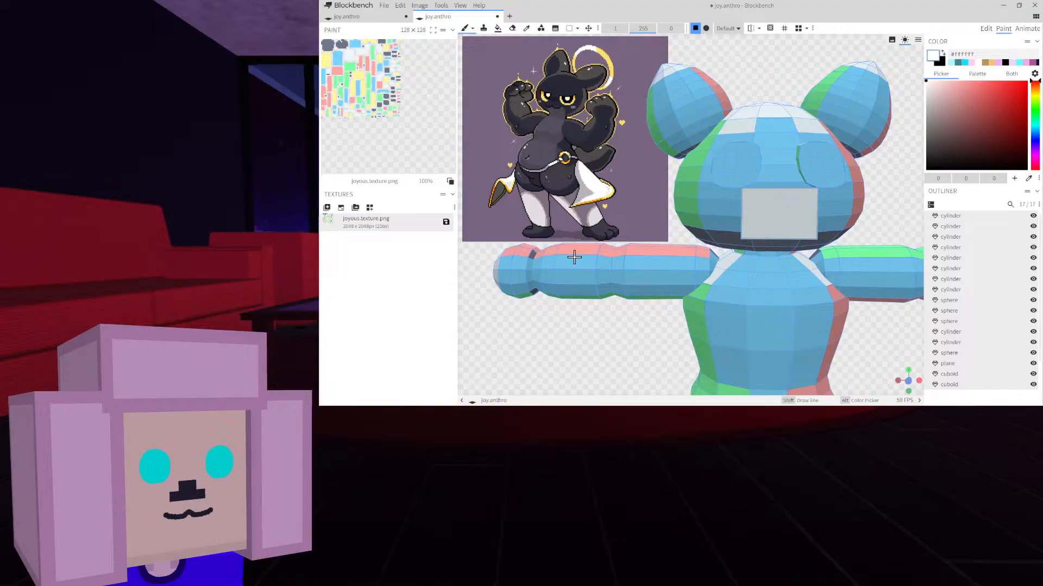
pyautogui.moveTo(574, 209); pyautogui.dragTo(572, 226, button='right')
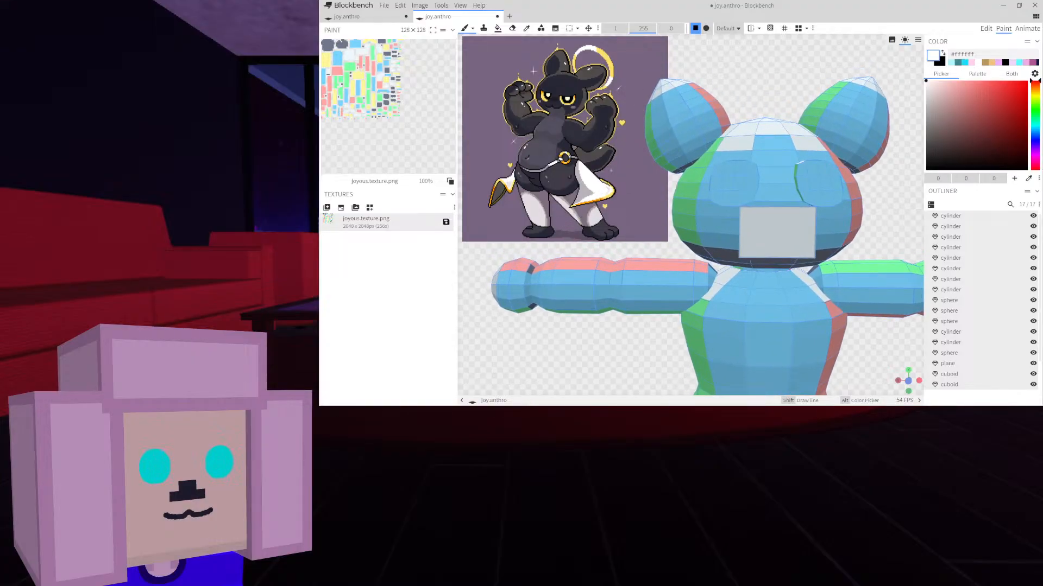
pyautogui.click(527, 29)
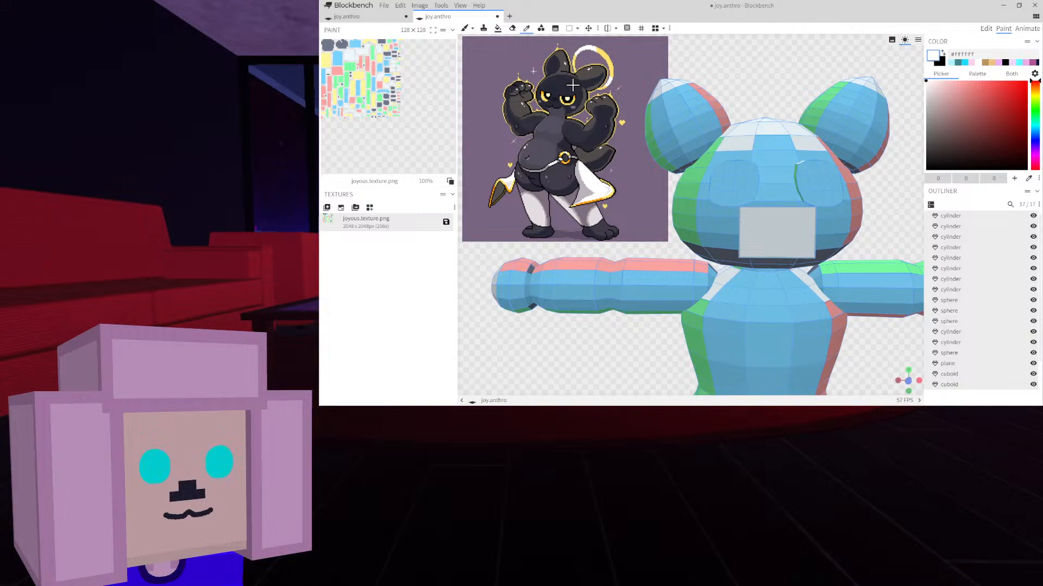
pyautogui.click(550, 69)
pyautogui.click(499, 29)
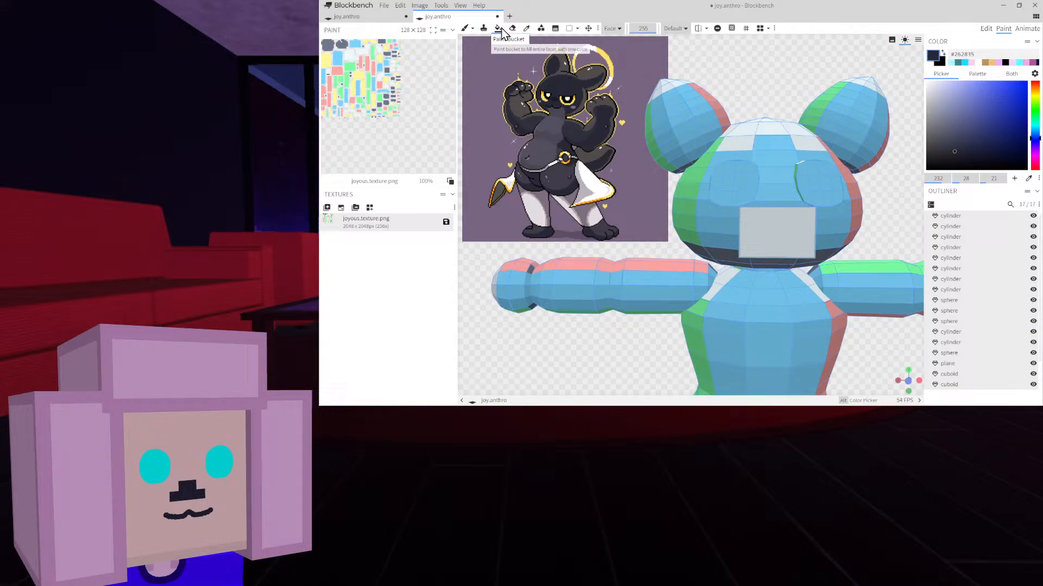
# Fill the front faces of the character's right ear with the sampled dark colour
pyautogui.click(705, 139)
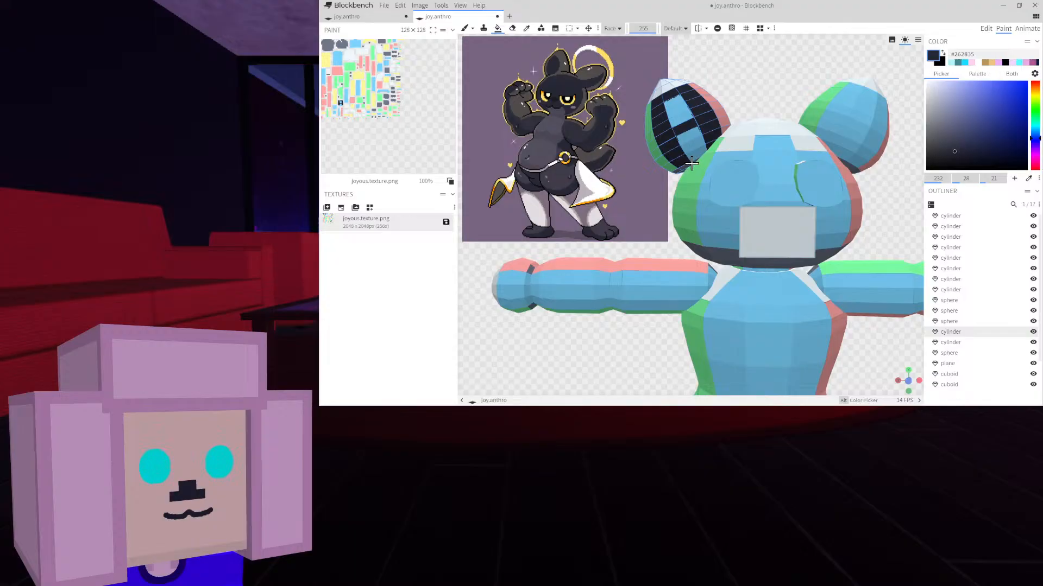
pyautogui.click(692, 144)
pyautogui.click(687, 135)
pyautogui.click(681, 116)
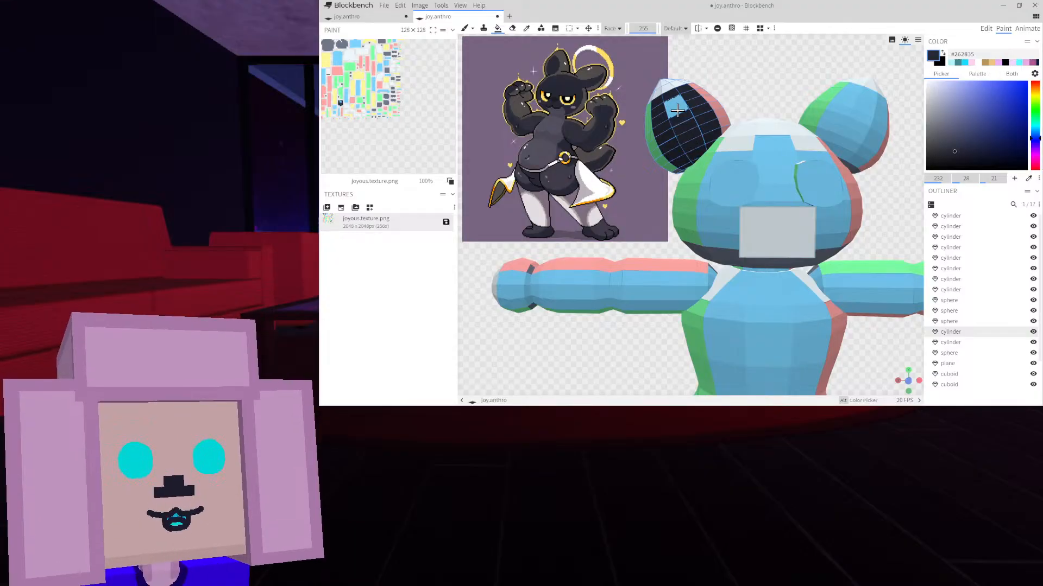
pyautogui.click(675, 104)
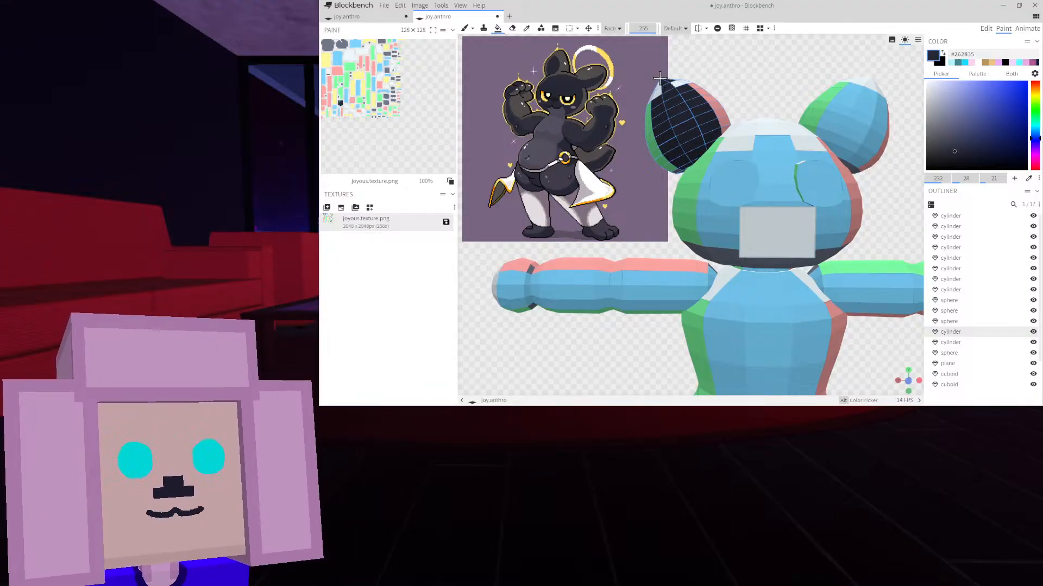
# Fill the white faces around the tip of the character's right ear with the dark colour
pyautogui.moveTo(679, 51); pyautogui.dragTo(745, 203)
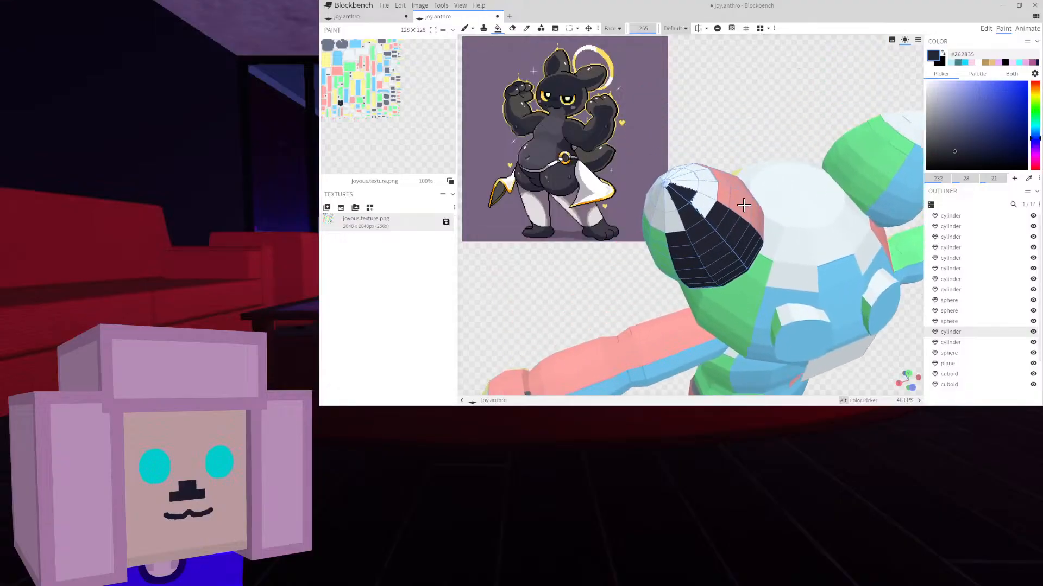
pyautogui.scroll(5, 701, 175)
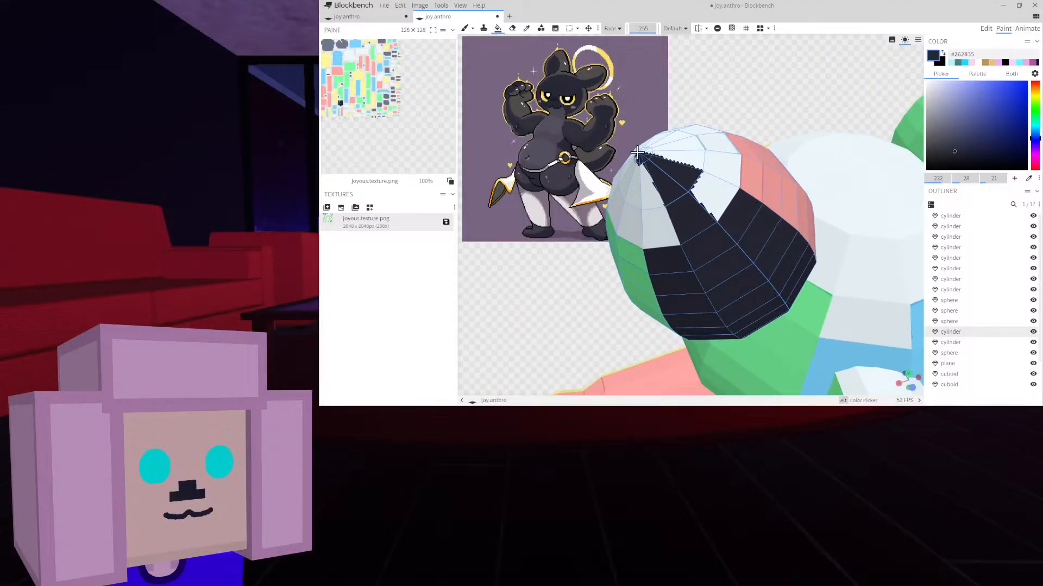
pyautogui.click(671, 144)
pyautogui.click(642, 146)
pyautogui.click(634, 163)
pyautogui.click(641, 178)
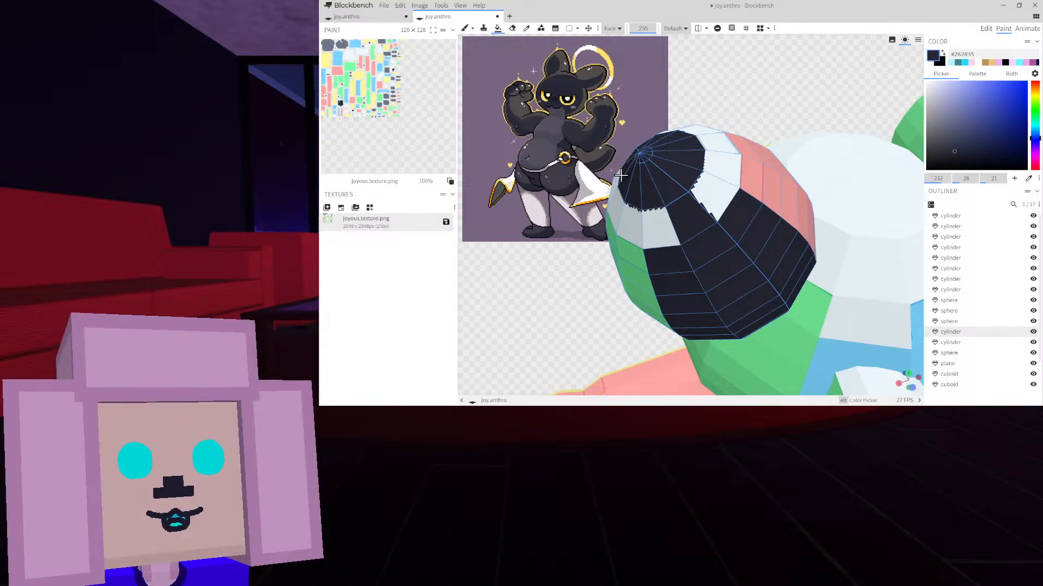
pyautogui.click(629, 227)
pyautogui.click(661, 228)
pyautogui.click(718, 196)
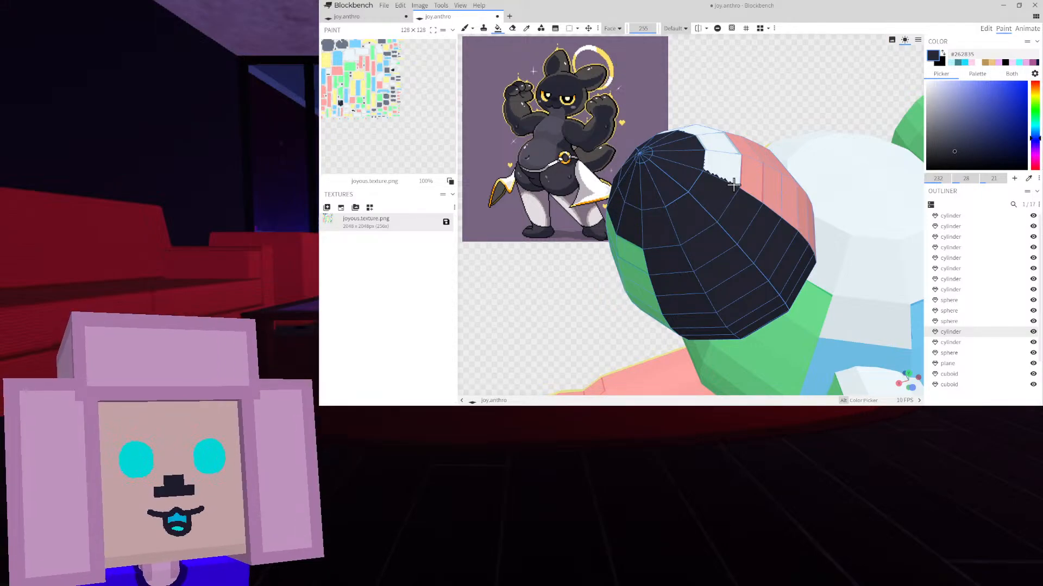
pyautogui.click(733, 183)
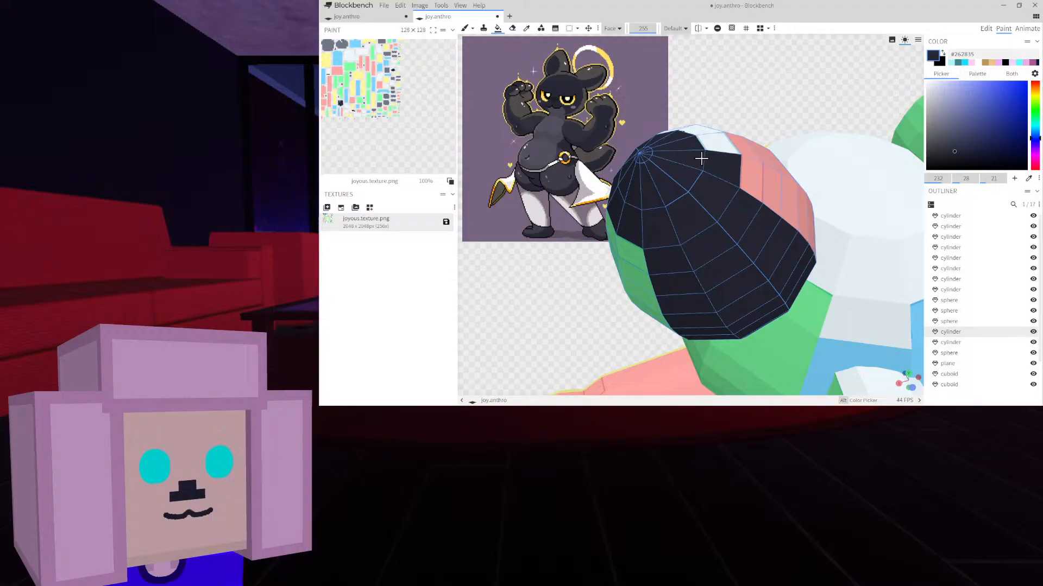
pyautogui.click(707, 142)
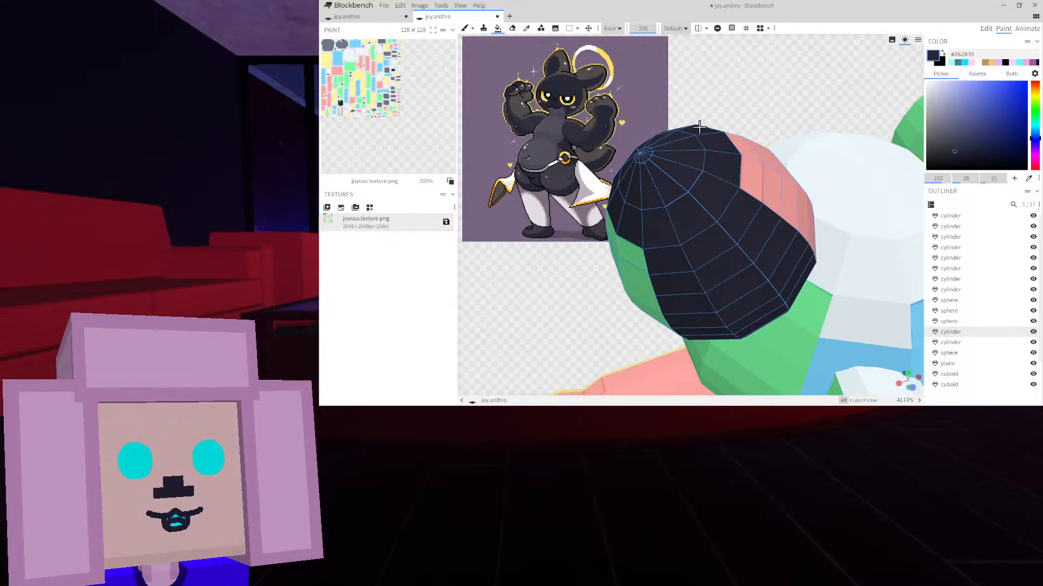
# Fill the inner side faces of the character's right ear with the dark colour
pyautogui.click(753, 148)
pyautogui.click(752, 175)
pyautogui.click(785, 180)
pyautogui.click(808, 199)
pyautogui.click(809, 217)
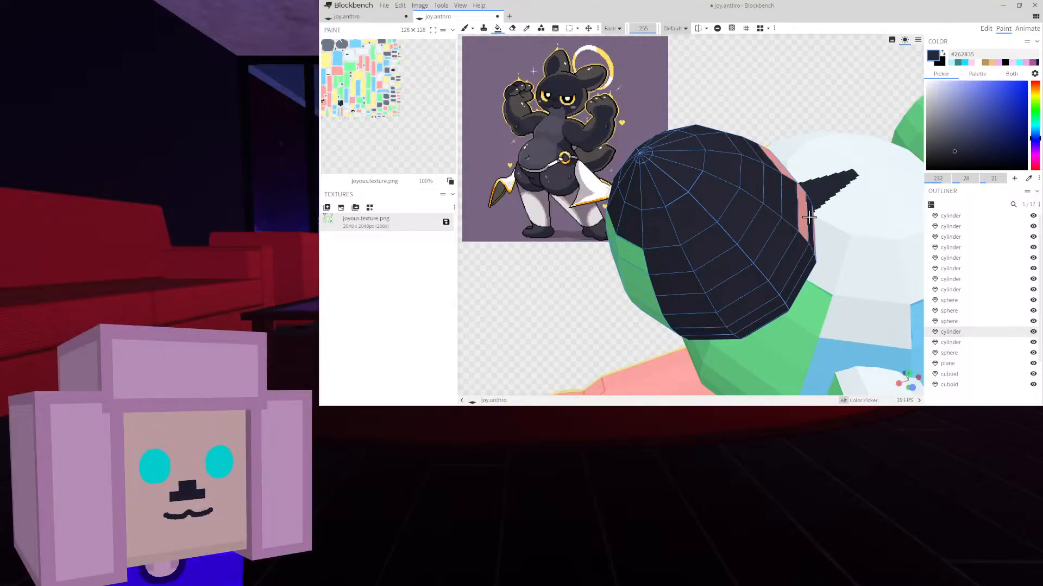
pyautogui.click(806, 212)
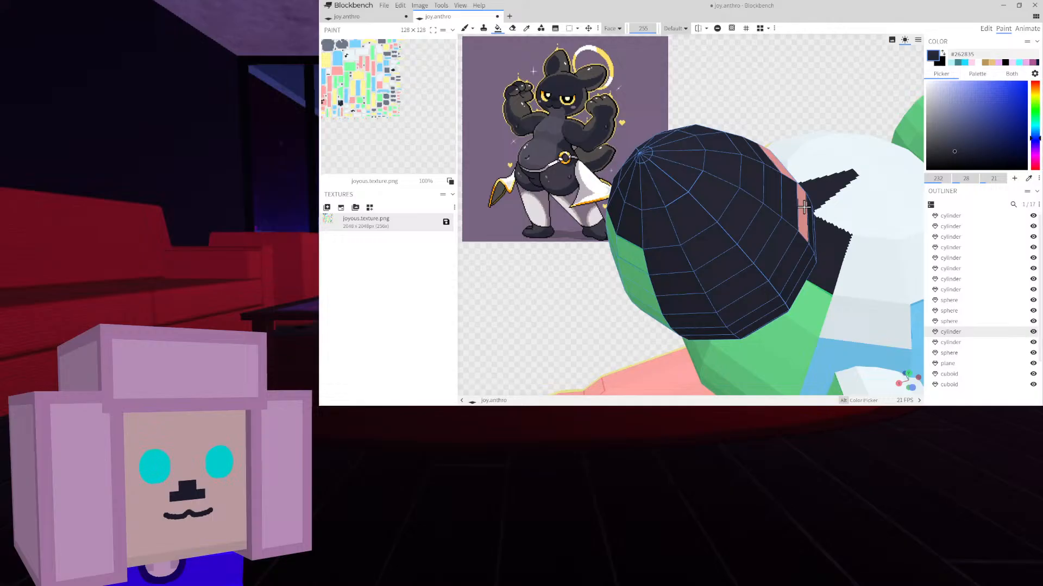
pyautogui.click(794, 170)
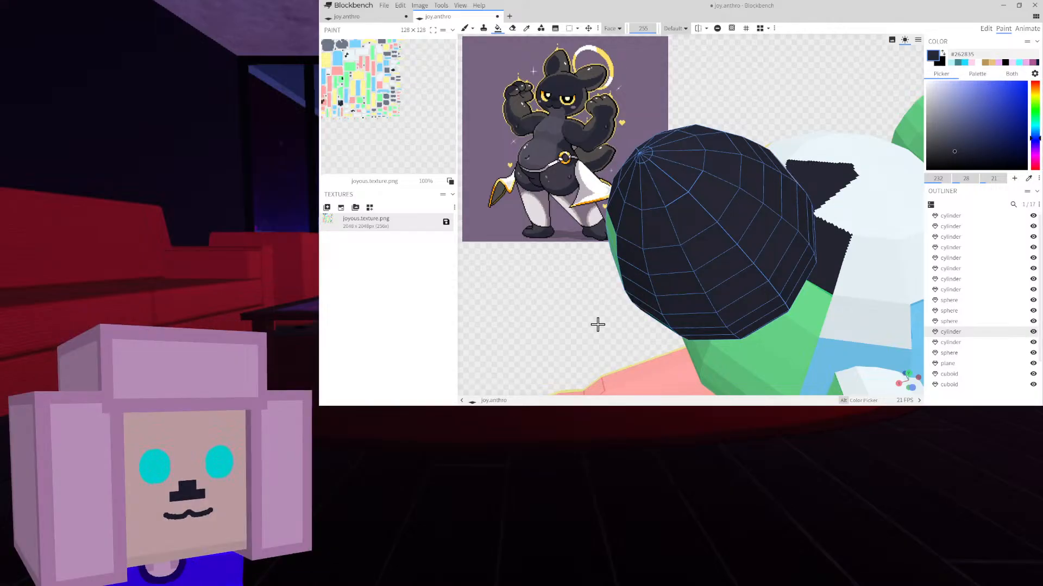
# Fill the outer side and back faces of the character's right ear with the dark colour
pyautogui.moveTo(597, 325)
pyautogui.mouseDown()
pyautogui.moveTo(699, 266)
pyautogui.moveTo(727, 109)
pyautogui.moveTo(759, 121)
pyautogui.moveTo(748, 259)
pyautogui.moveTo(730, 269)
pyautogui.mouseUp()
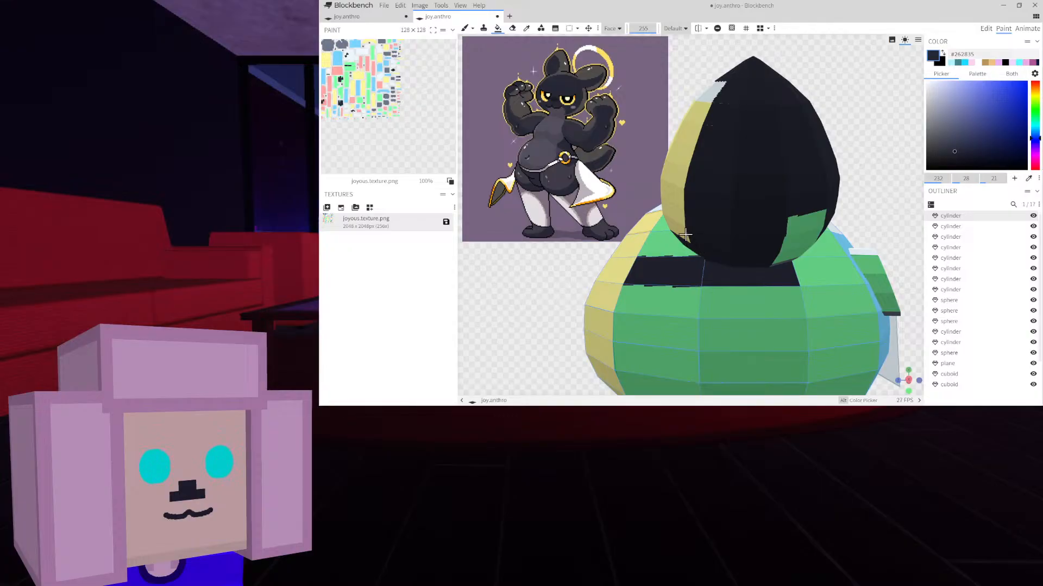
pyautogui.moveTo(686, 235); pyautogui.dragTo(687, 140)
pyautogui.moveTo(676, 207)
pyautogui.mouseDown()
pyautogui.moveTo(705, 89)
pyautogui.moveTo(777, 200)
pyautogui.moveTo(790, 234)
pyautogui.moveTo(779, 264)
pyautogui.mouseUp()
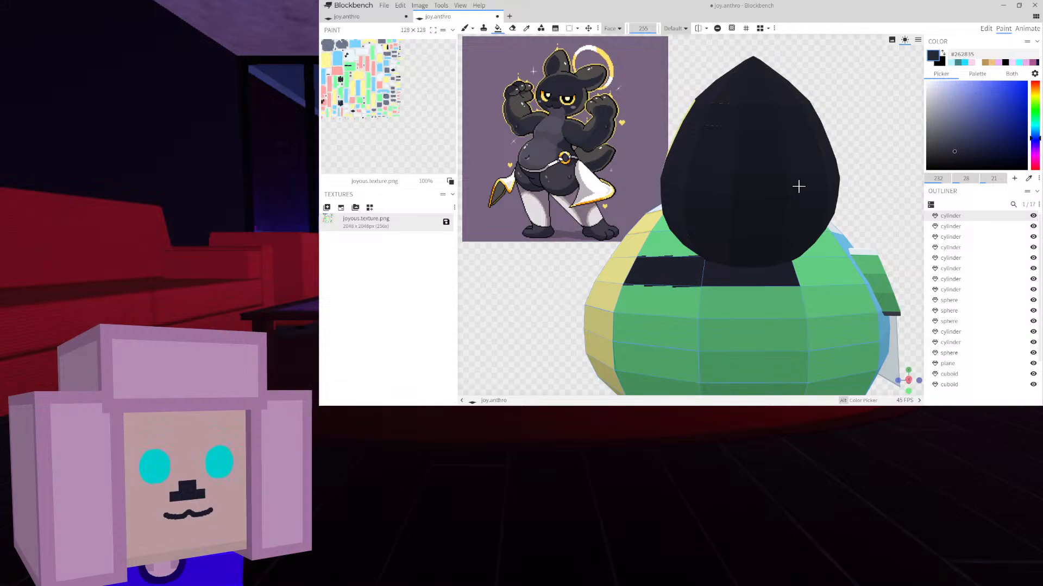
pyautogui.moveTo(816, 85); pyautogui.dragTo(755, 72)
pyautogui.click(709, 232)
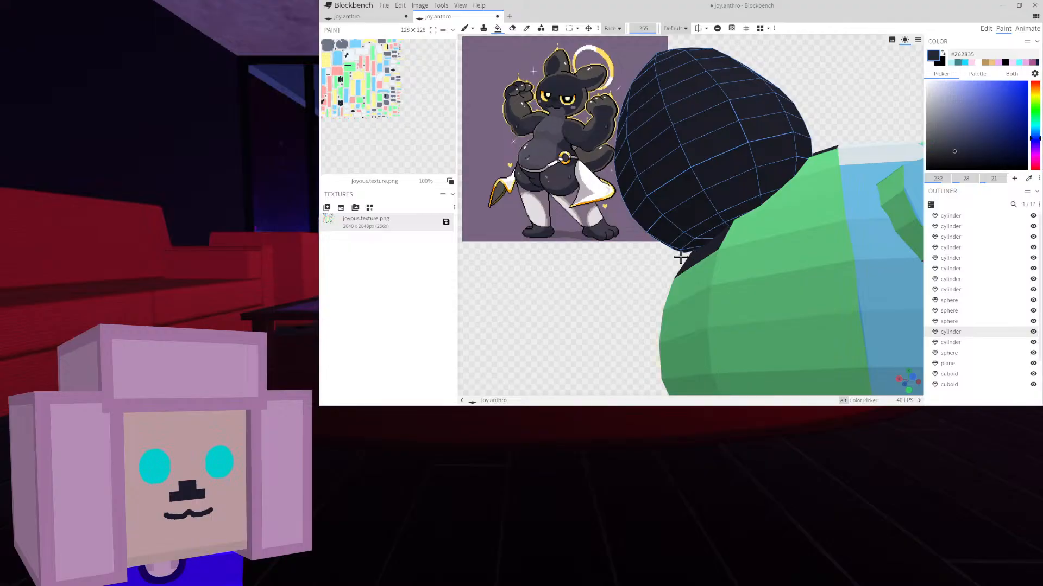
pyautogui.moveTo(644, 275); pyautogui.dragTo(740, 280)
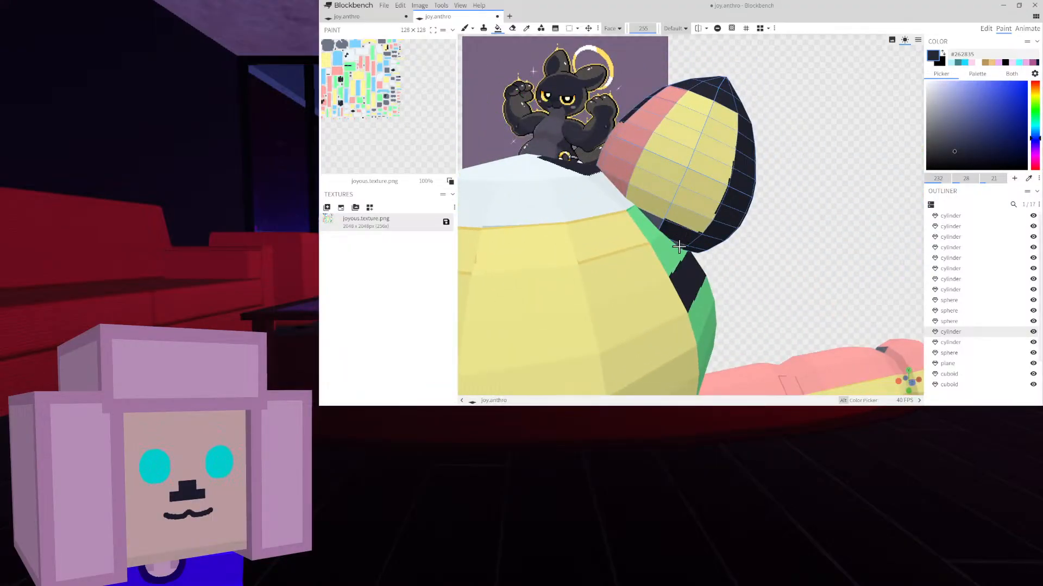
pyautogui.moveTo(660, 204)
pyautogui.mouseDown()
pyautogui.moveTo(707, 111)
pyautogui.moveTo(679, 142)
pyautogui.moveTo(671, 209)
pyautogui.moveTo(709, 114)
pyautogui.moveTo(649, 117)
pyautogui.moveTo(609, 163)
pyautogui.mouseUp()
# Turn on mirror painting and fill the right ear's leftover inner faces and the top of the head dark
pyautogui.click(698, 30)
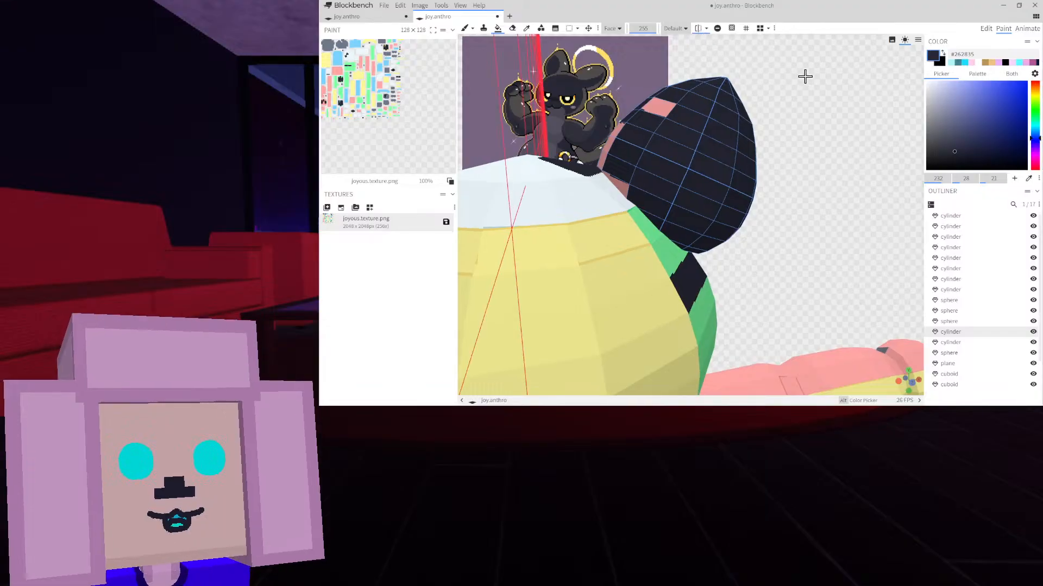
pyautogui.moveTo(803, 75)
pyautogui.mouseDown()
pyautogui.moveTo(802, 156)
pyautogui.moveTo(795, 135)
pyautogui.moveTo(697, 146)
pyautogui.moveTo(612, 126)
pyautogui.moveTo(529, 150)
pyautogui.mouseUp()
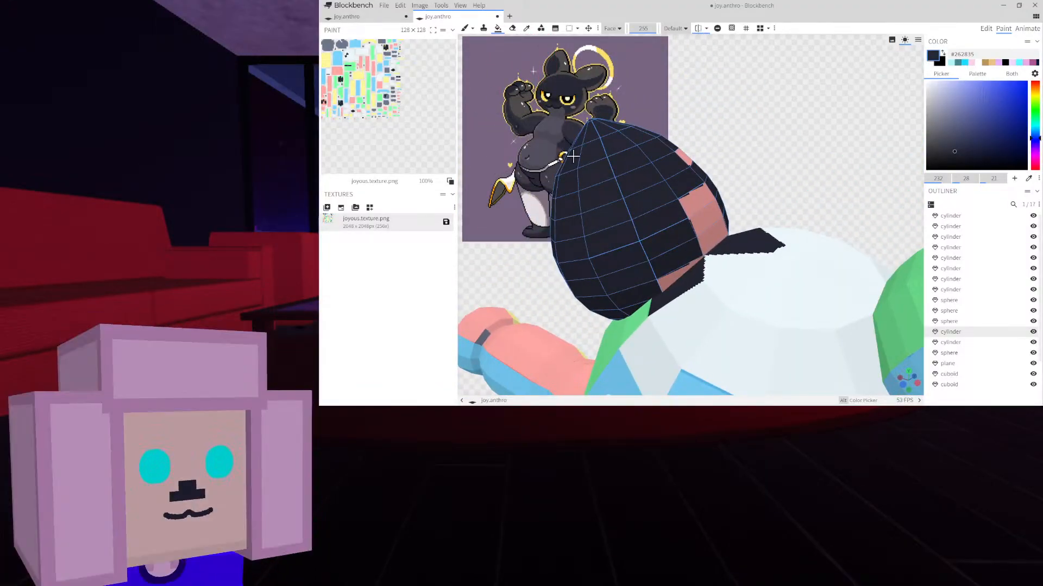
pyautogui.moveTo(665, 270)
pyautogui.mouseDown()
pyautogui.moveTo(709, 250)
pyautogui.moveTo(782, 296)
pyautogui.moveTo(800, 287)
pyautogui.moveTo(810, 242)
pyautogui.moveTo(786, 226)
pyautogui.mouseUp()
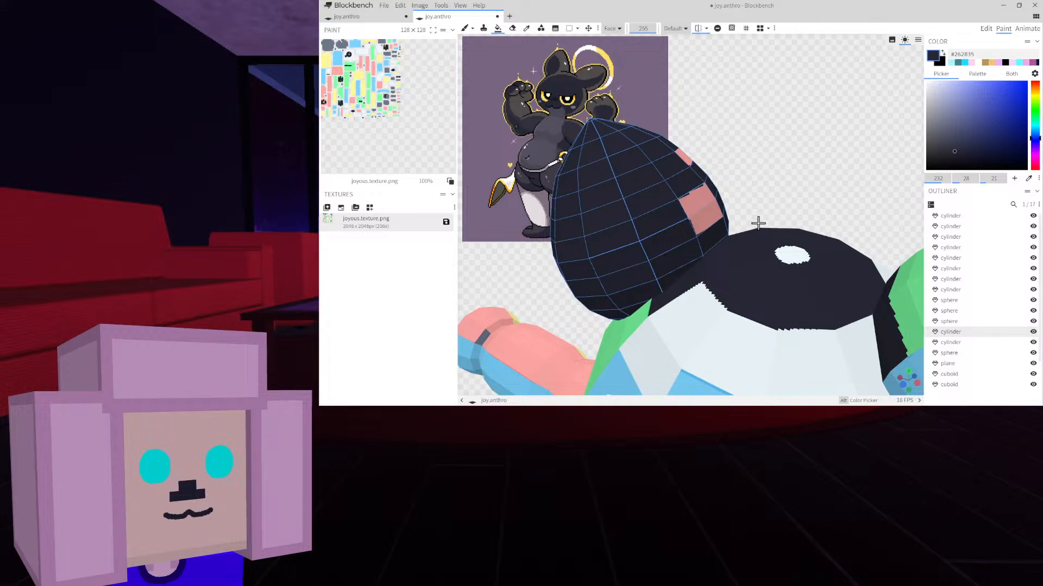
pyautogui.click(704, 208)
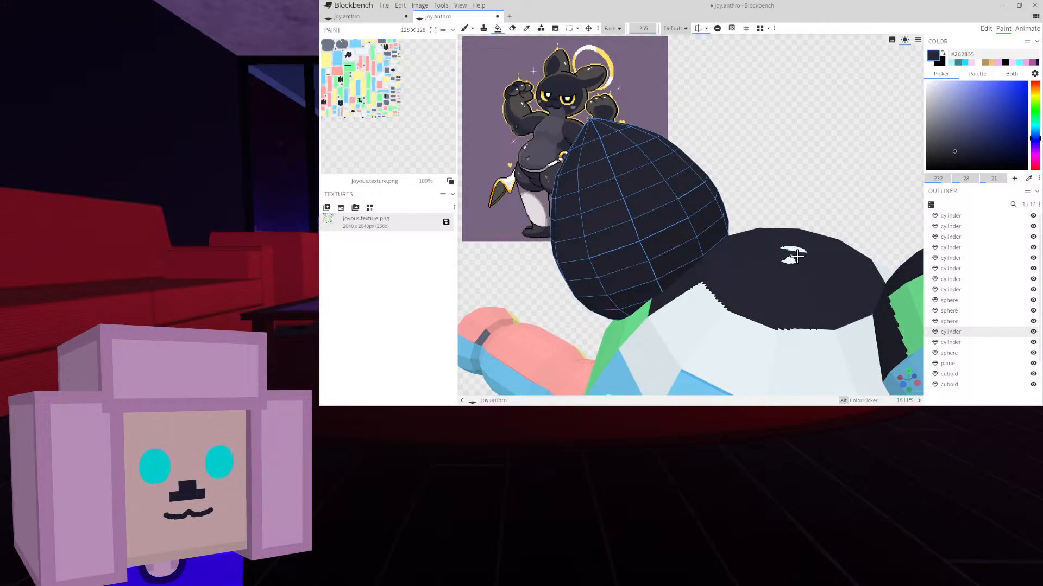
# Fill the forehead faces and the strip between the eyes down to the mouth plane with the dark colour
pyautogui.moveTo(800, 252); pyautogui.dragTo(728, 133, button='right')
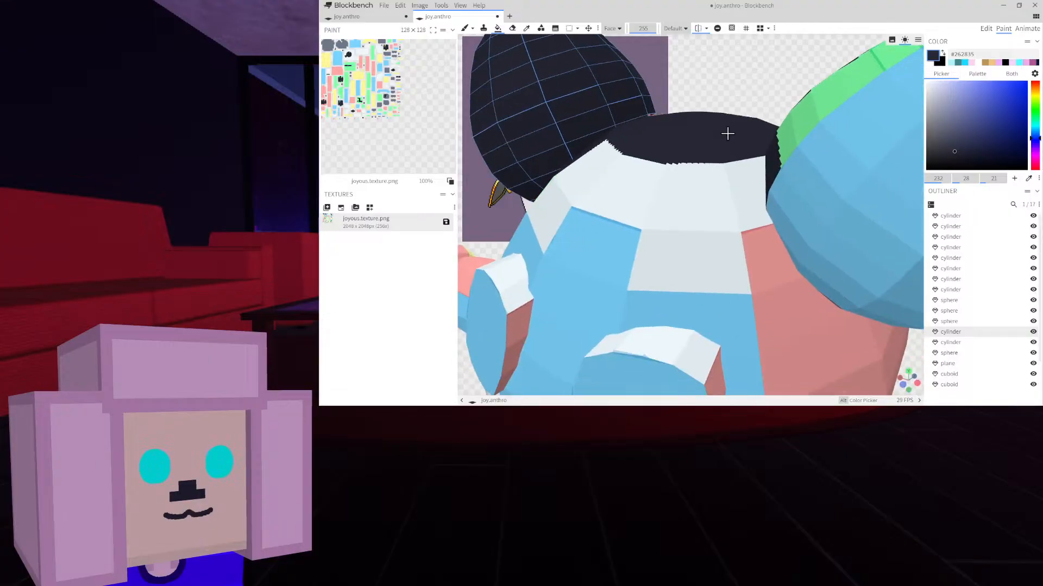
pyautogui.scroll(-4, 728, 133)
pyautogui.moveTo(698, 110); pyautogui.dragTo(740, 109)
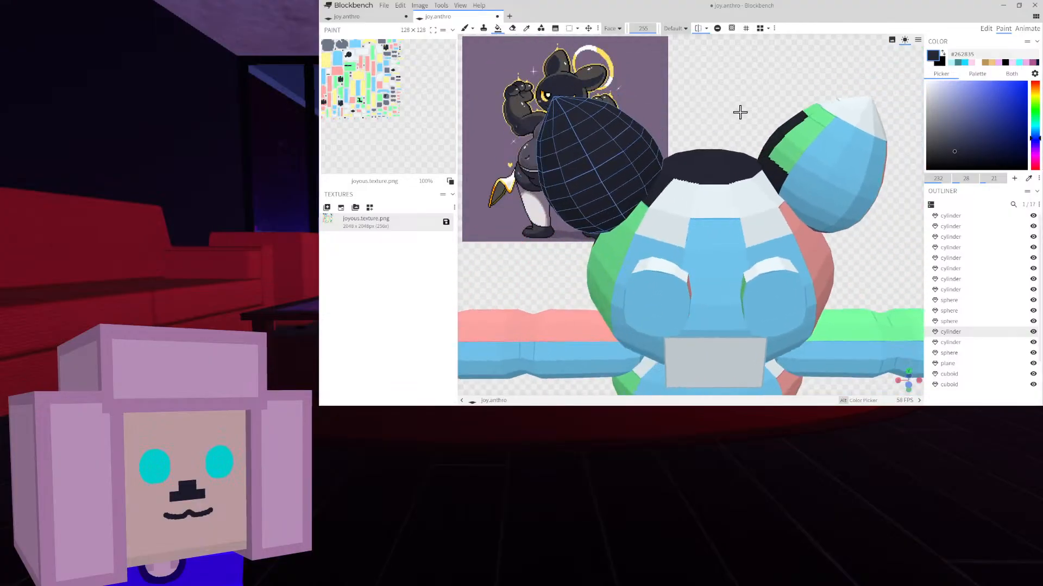
pyautogui.click(765, 191)
pyautogui.click(758, 191)
pyautogui.click(728, 195)
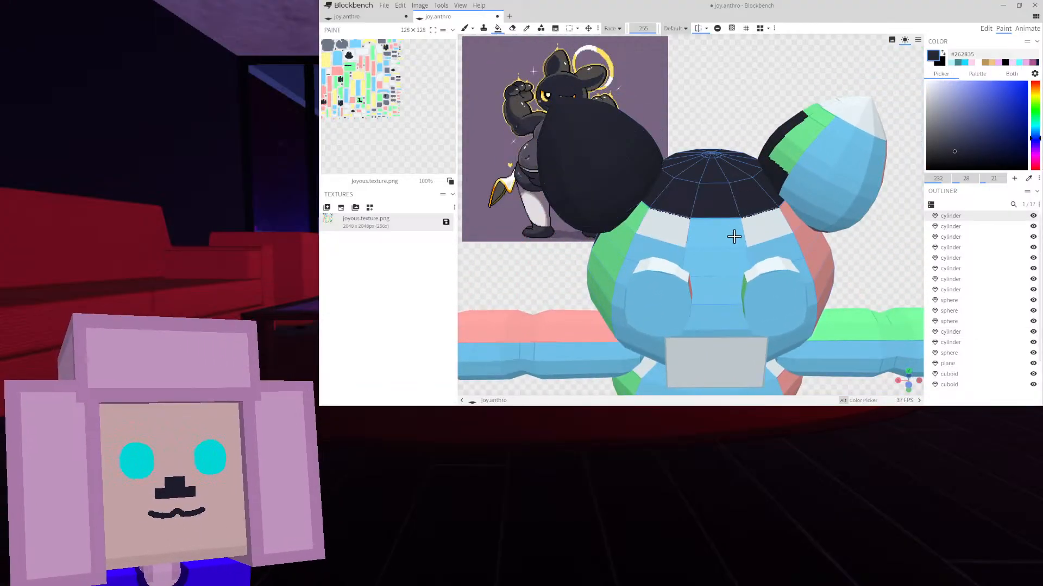
pyautogui.click(735, 235)
pyautogui.click(760, 238)
pyautogui.click(759, 252)
pyautogui.click(731, 263)
pyautogui.click(727, 291)
pyautogui.click(727, 316)
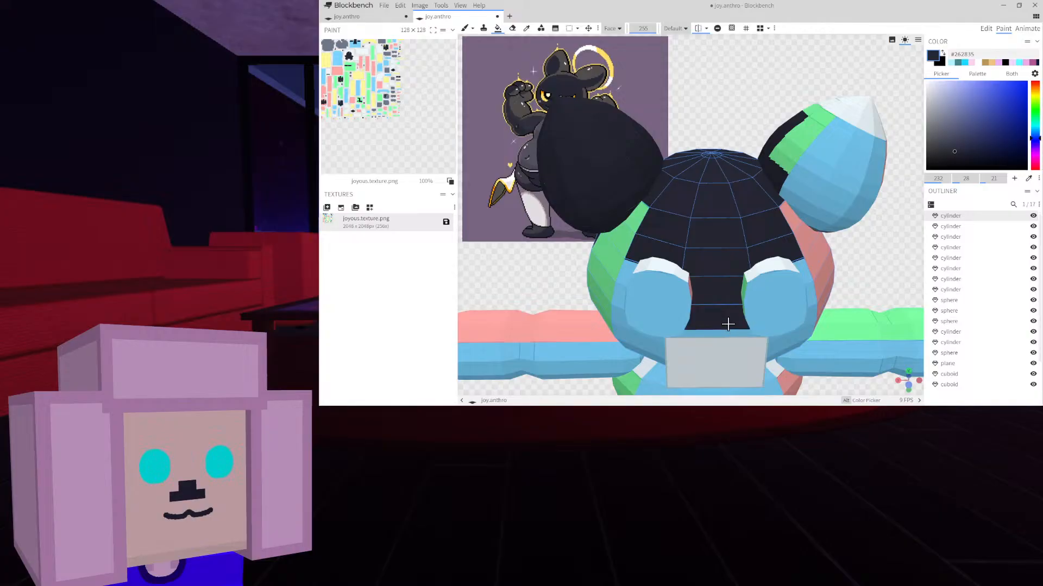
# Fill the cheek, jaw and side faces of the head with the dark colour using mirror painting
pyautogui.moveTo(782, 290); pyautogui.dragTo(724, 136, button='right')
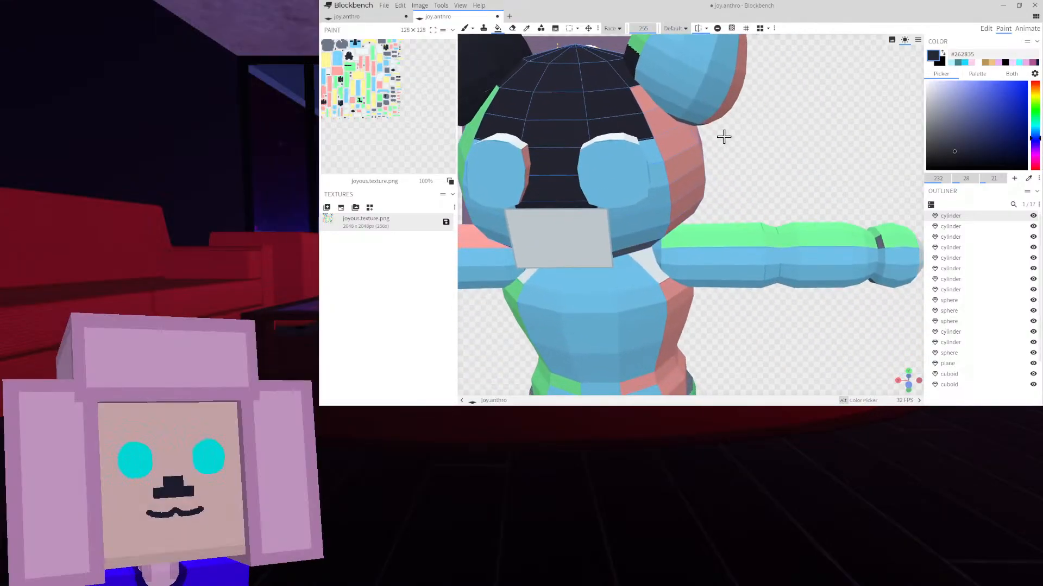
pyautogui.click(660, 192)
pyautogui.click(652, 228)
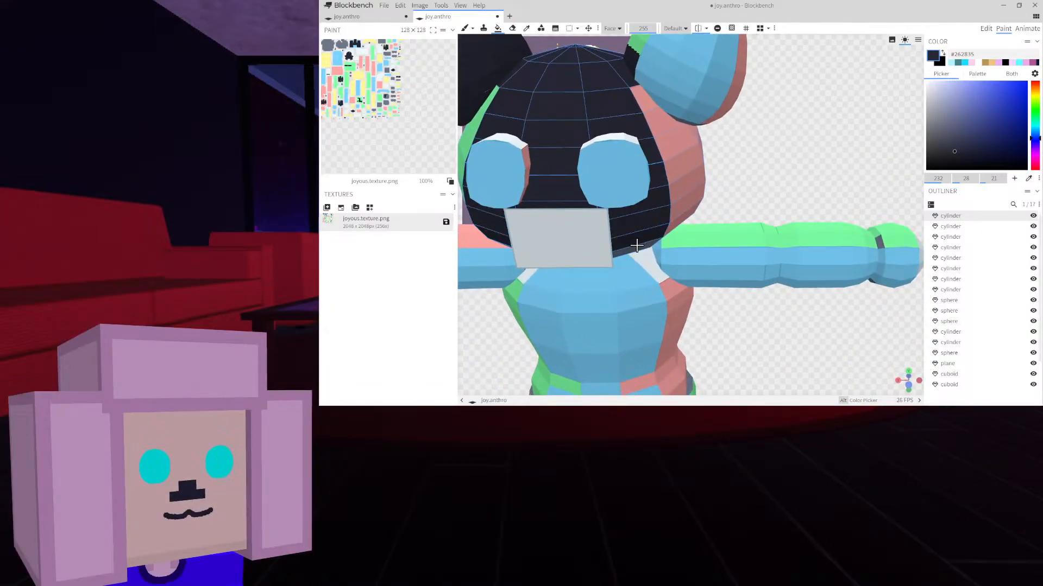
pyautogui.click(682, 217)
pyautogui.click(686, 201)
pyautogui.click(686, 168)
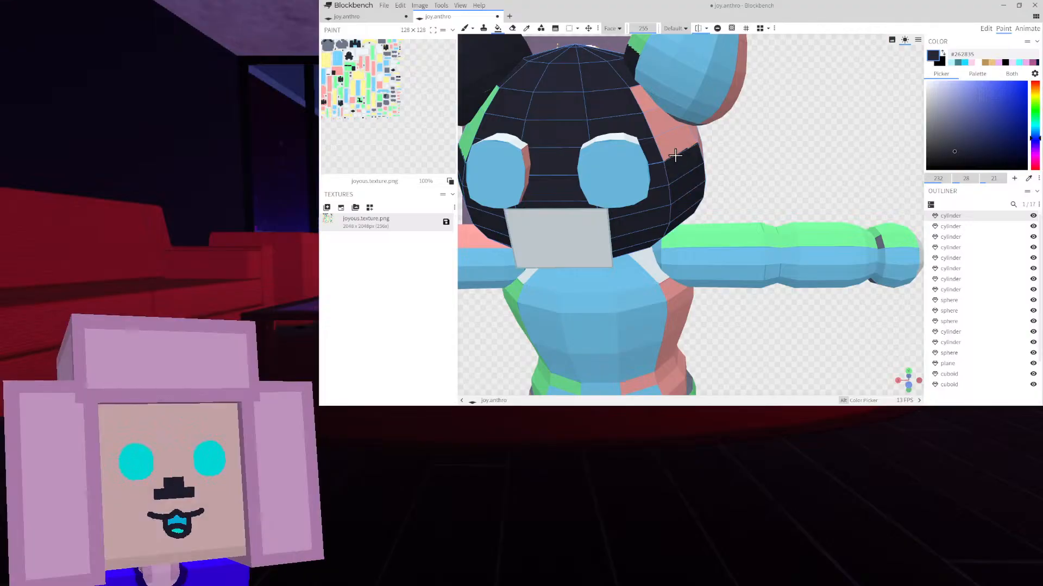
pyautogui.click(663, 122)
pyautogui.click(649, 107)
pyautogui.click(667, 89)
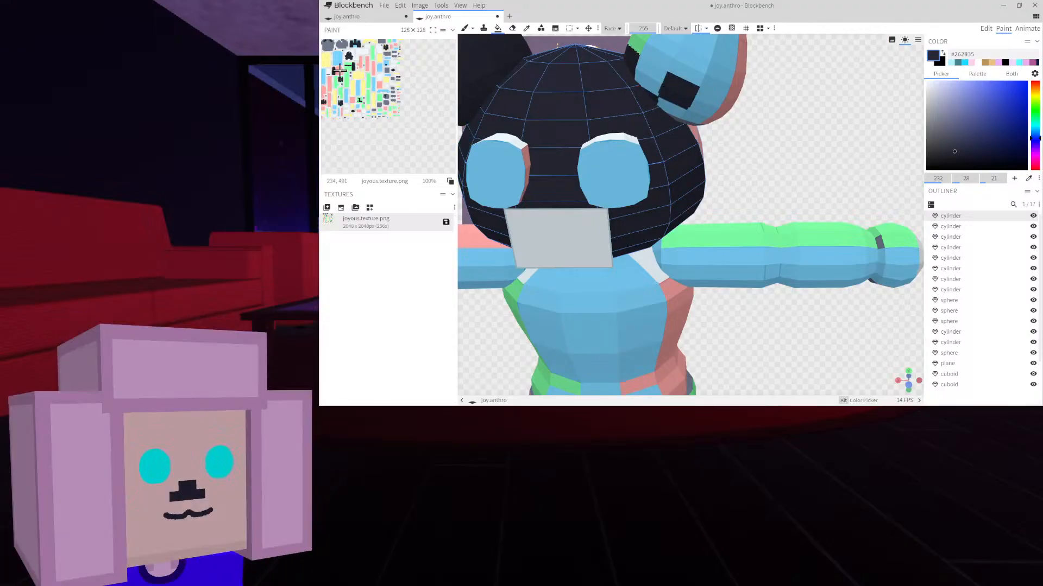
# Fill the entire joyous texture with the dark colour #262835 so it covers the whole model
pyautogui.scroll(-5, 786, 145)
pyautogui.moveTo(787, 145); pyautogui.dragTo(838, 153, button='right')
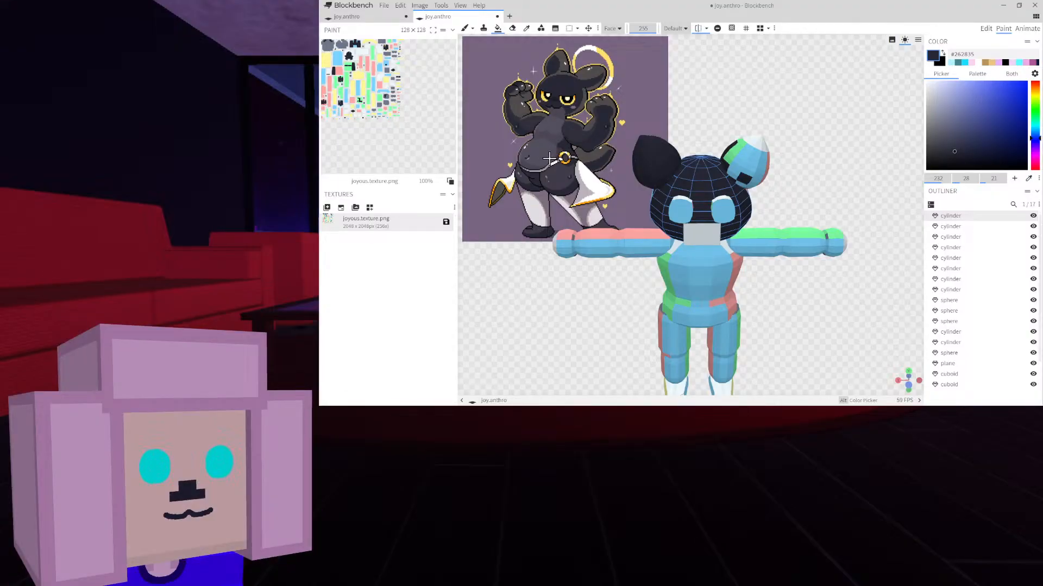
pyautogui.click(402, 109)
pyautogui.moveTo(860, 147); pyautogui.dragTo(841, 109, button='right')
pyautogui.scroll(5, 848, 138)
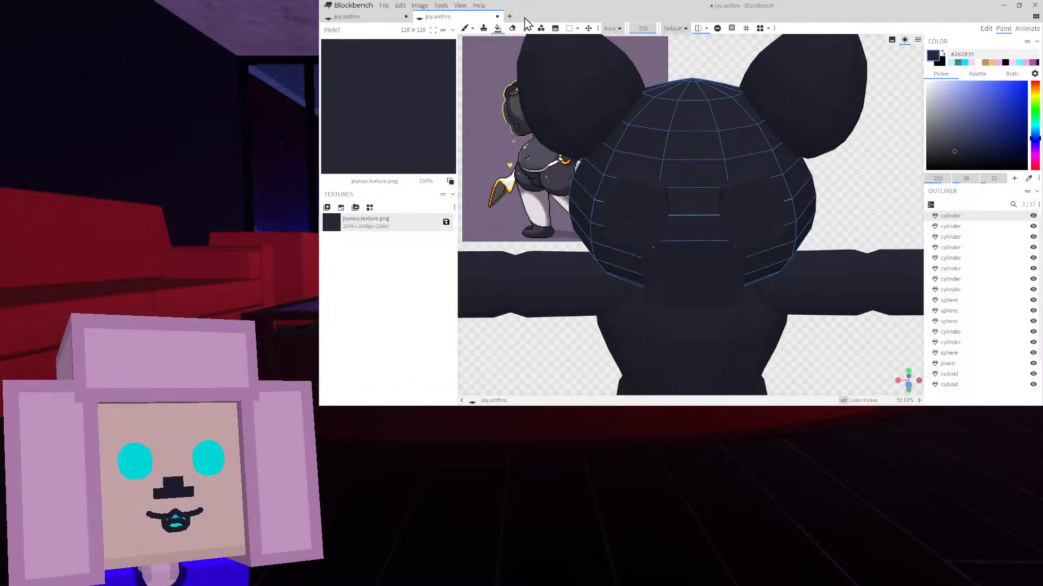
# Erase the dark fill from the mouth plane with the Eraser at size 96
pyautogui.click(512, 31)
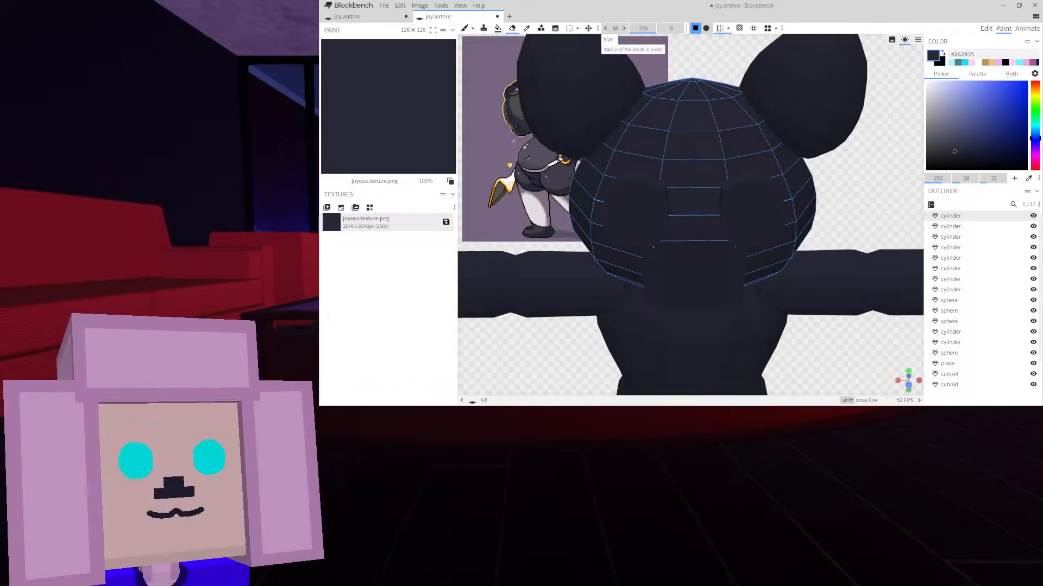
pyautogui.click(699, 287)
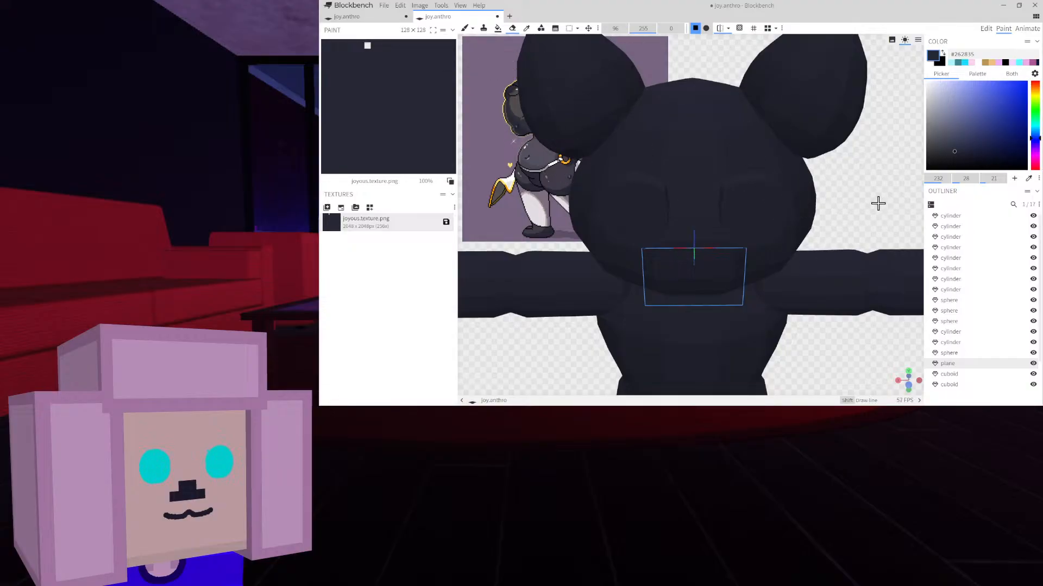
pyautogui.moveTo(878, 204); pyautogui.dragTo(952, 245, button='right')
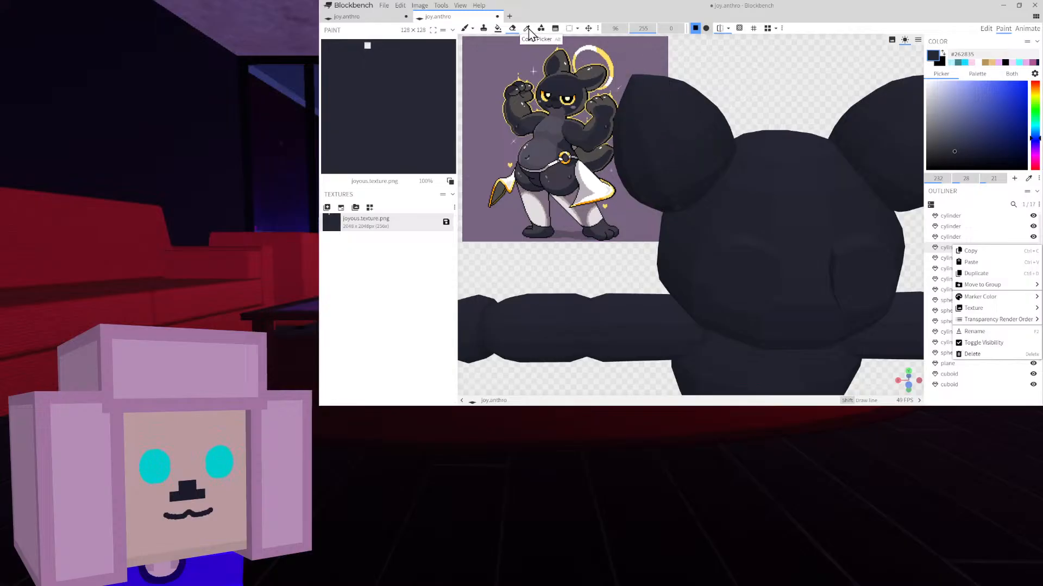
# Pick the yellow #ffe168 from the reference's eye and fill the front faces of both eyes with it using mirror painting
pyautogui.click(527, 29)
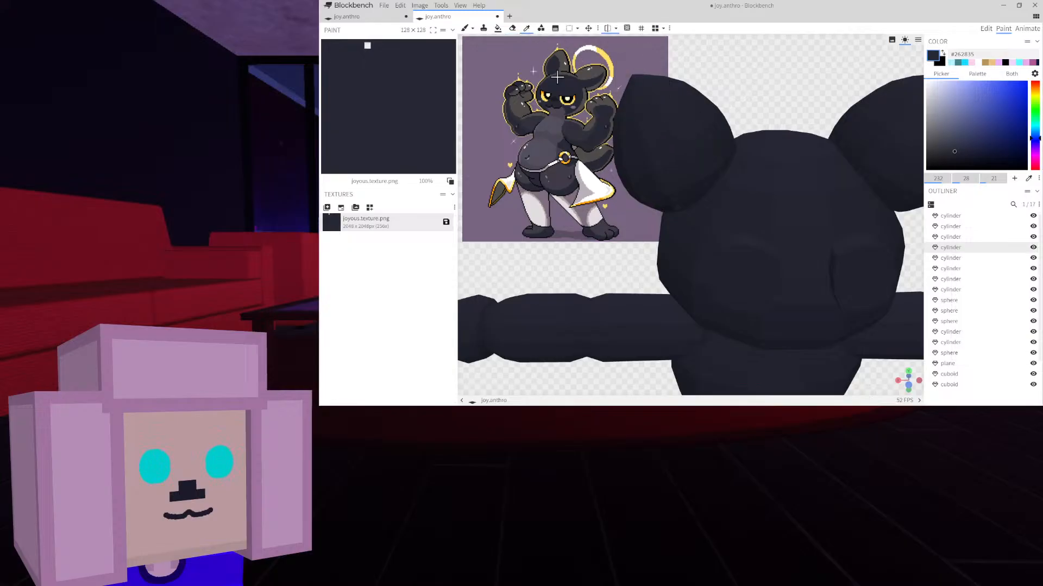
pyautogui.click(569, 104)
pyautogui.moveTo(699, 109); pyautogui.dragTo(682, 53, button='right')
pyautogui.press('f')
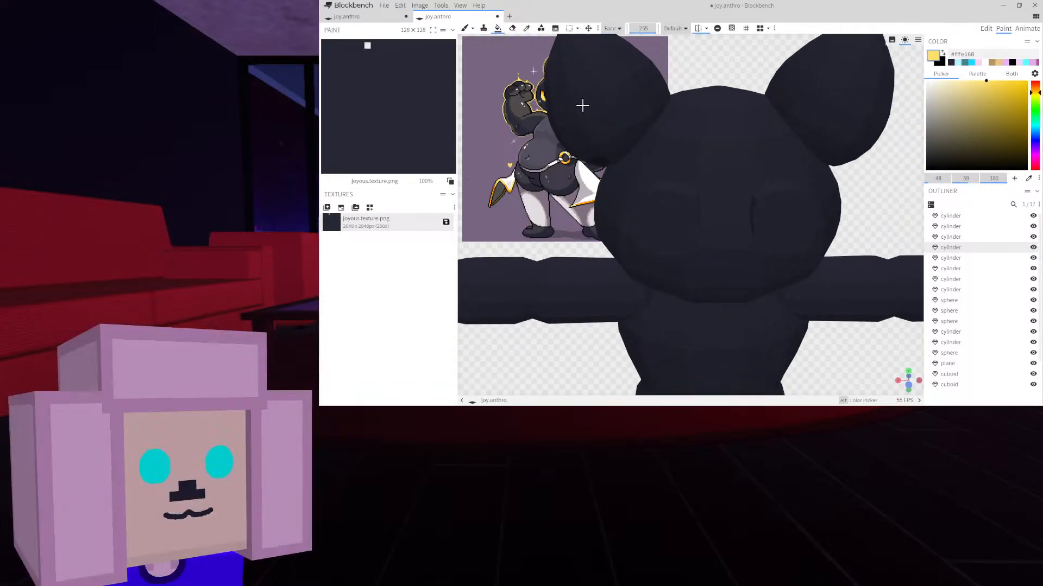
pyautogui.scroll(3, 634, 149)
pyautogui.click(666, 228)
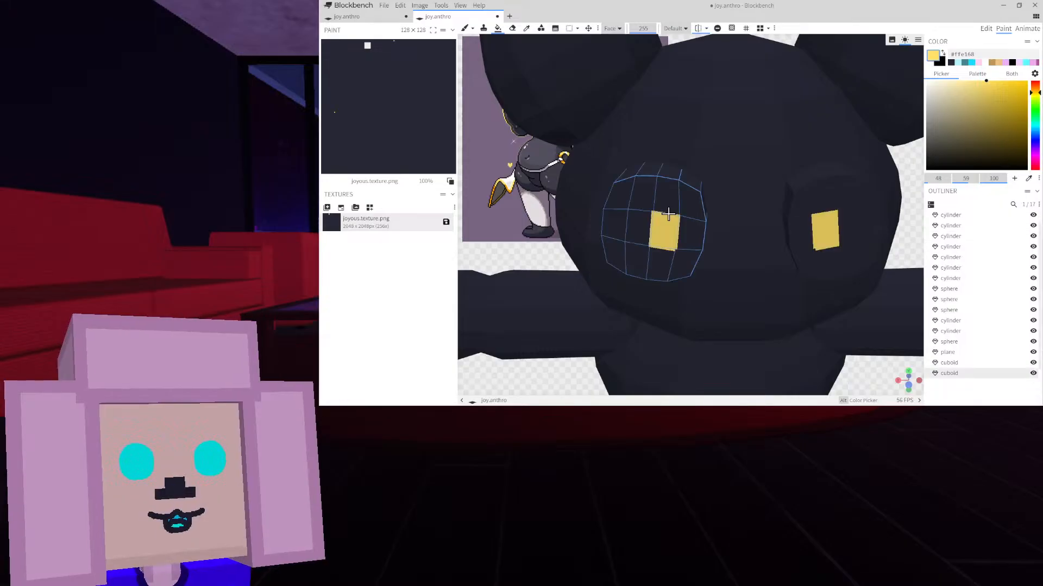
pyautogui.click(667, 199)
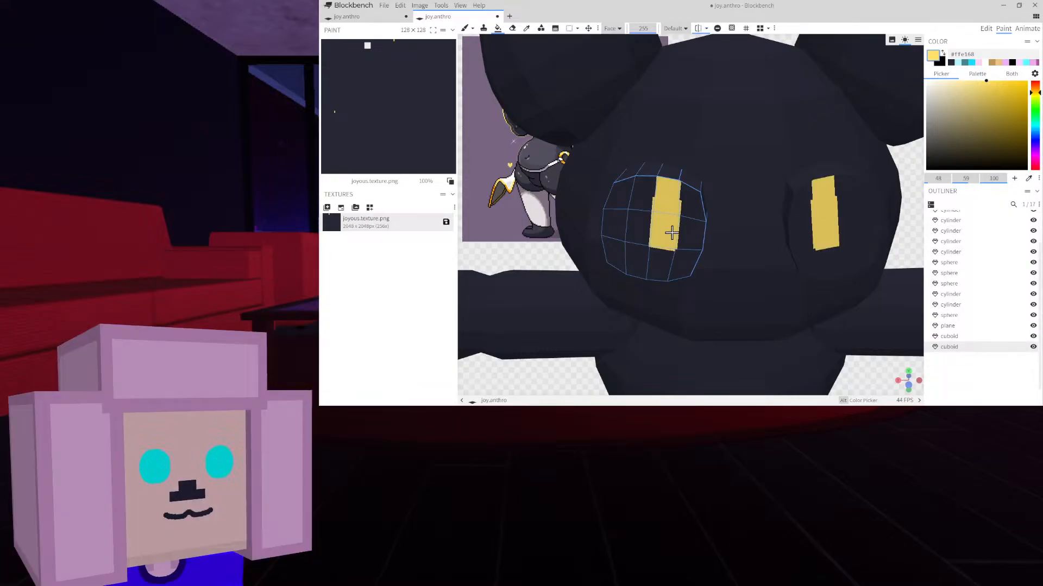
pyautogui.moveTo(671, 233)
pyautogui.mouseDown()
pyautogui.moveTo(689, 205)
pyautogui.moveTo(677, 258)
pyautogui.moveTo(652, 266)
pyautogui.moveTo(624, 246)
pyautogui.moveTo(611, 214)
pyautogui.moveTo(633, 226)
pyautogui.moveTo(643, 188)
pyautogui.moveTo(627, 199)
pyautogui.mouseUp()
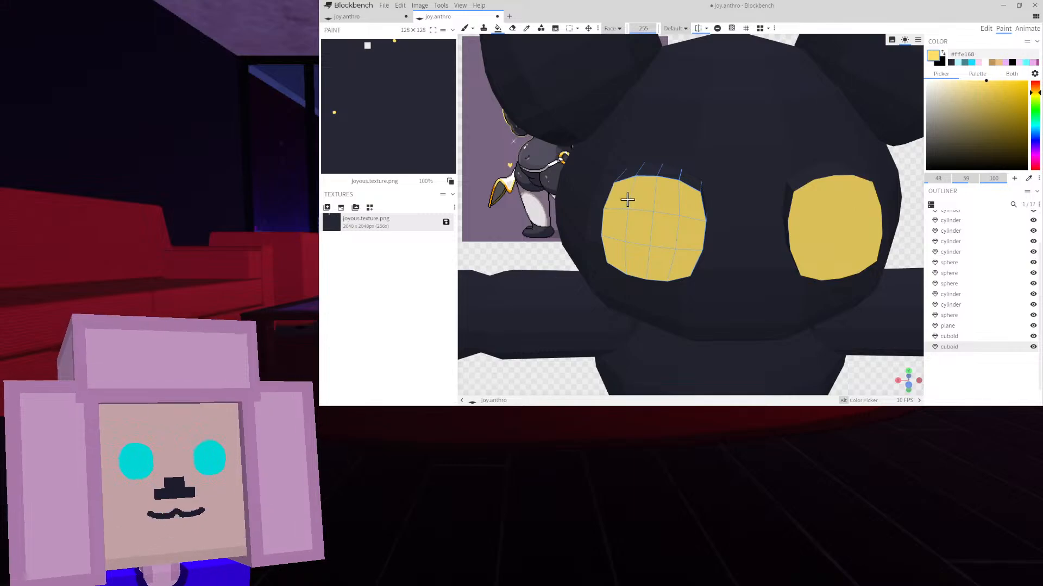
# Fill the upper and side rim faces of both eyes with the same yellow
pyautogui.moveTo(627, 200); pyautogui.dragTo(612, 303, button='middle')
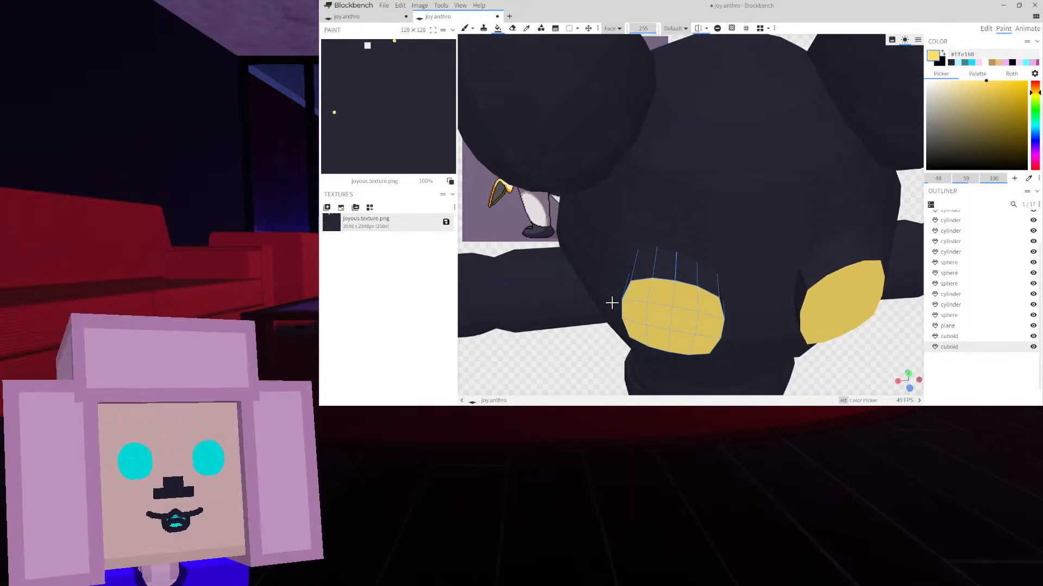
pyautogui.moveTo(668, 289)
pyautogui.mouseDown()
pyautogui.moveTo(659, 267)
pyautogui.moveTo(628, 282)
pyautogui.mouseUp()
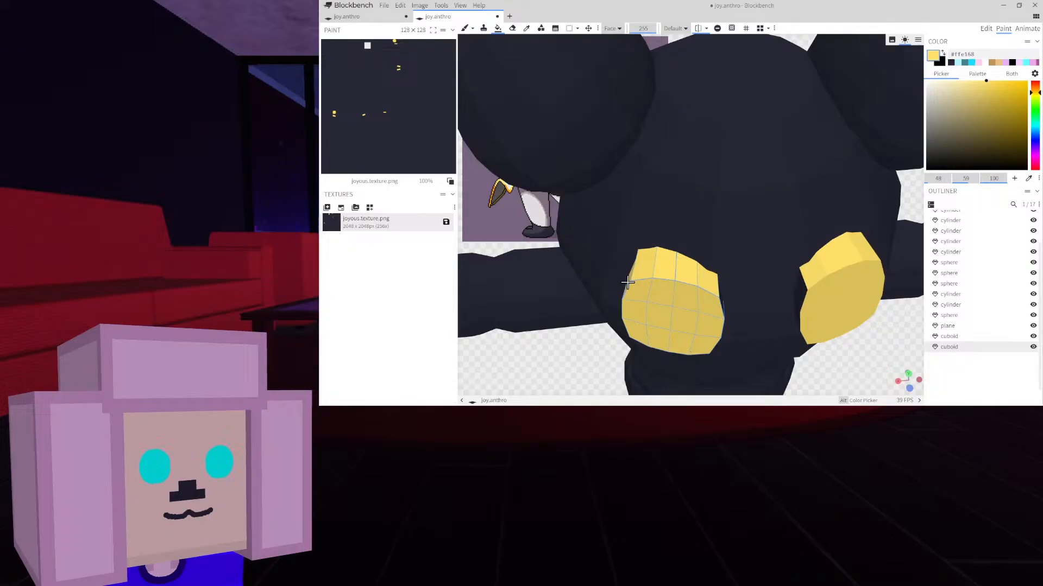
pyautogui.moveTo(565, 255); pyautogui.dragTo(478, 179, button='middle')
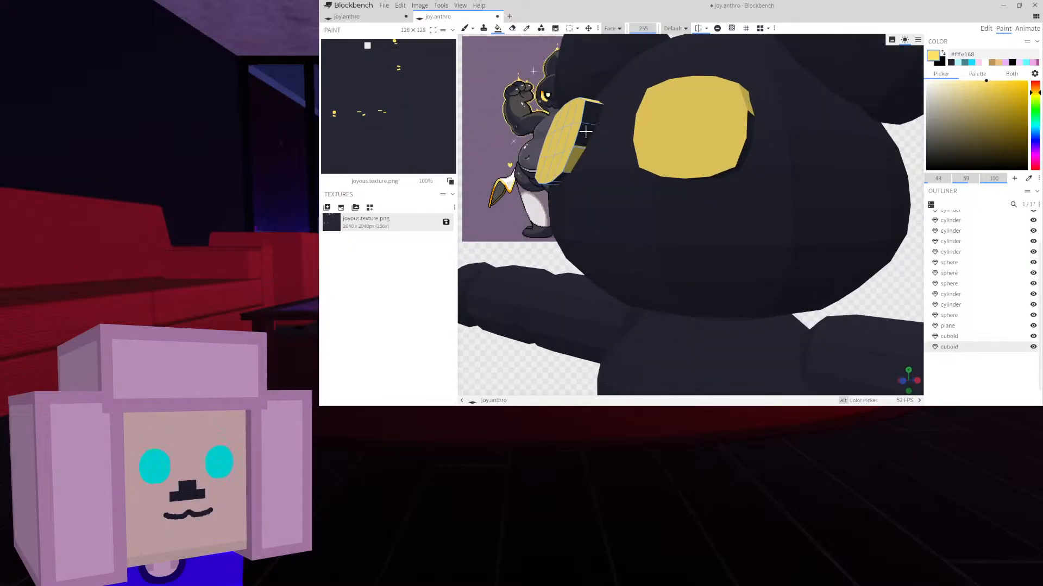
pyautogui.click(748, 147)
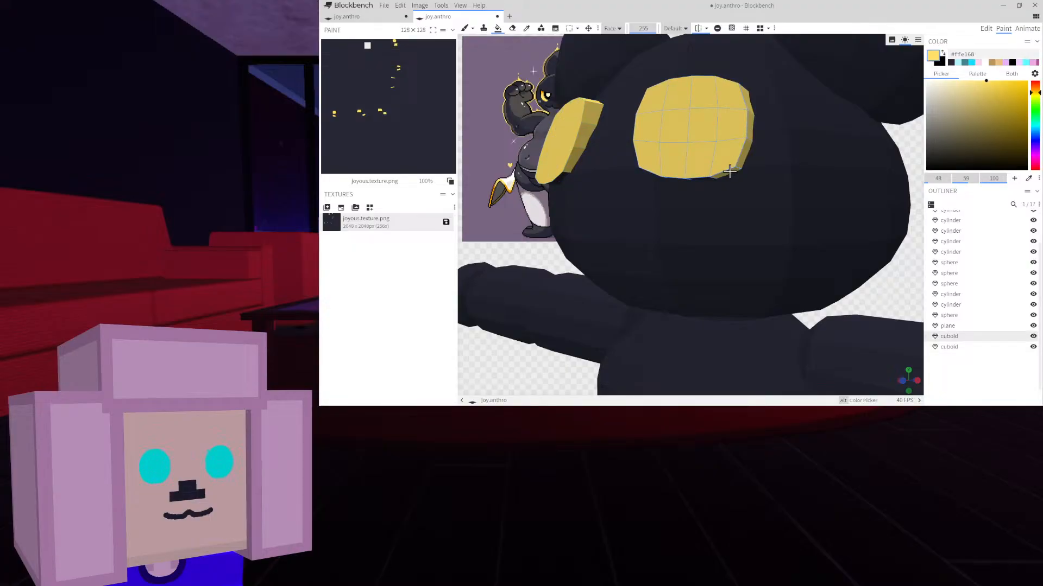
pyautogui.click(559, 181)
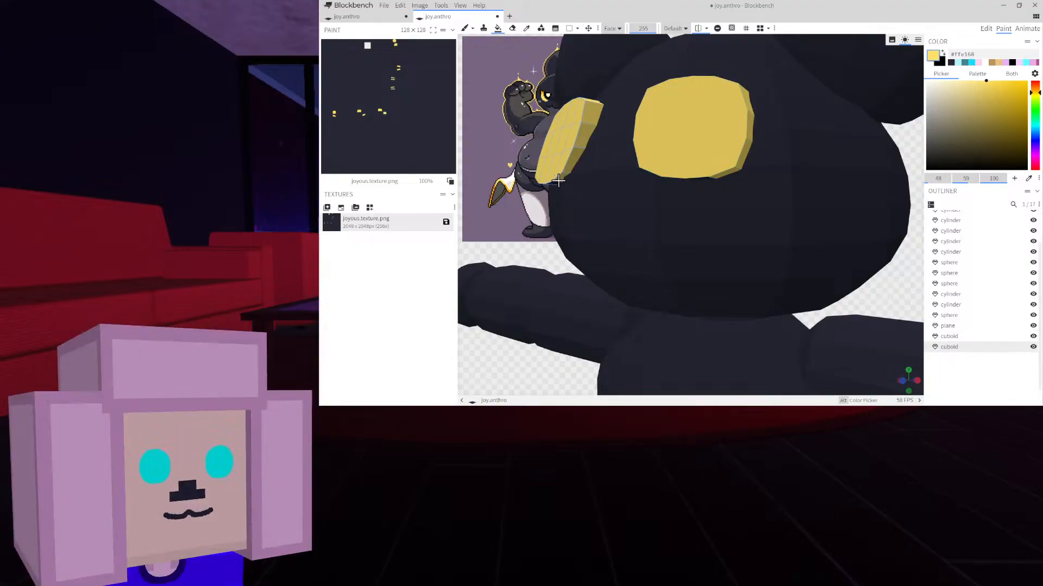
# Undo the stray yellow fill on the mouth plane and fill the rim faces under the eyes yellow
pyautogui.click(555, 187)
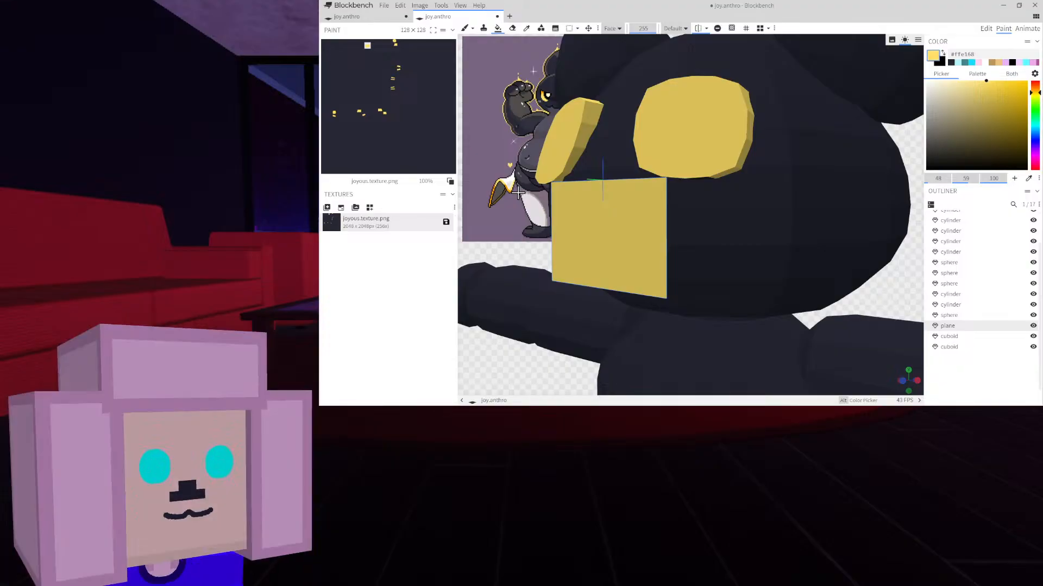
pyautogui.hotkey('ctrl', 'z')
pyautogui.moveTo(517, 192); pyautogui.dragTo(588, 168)
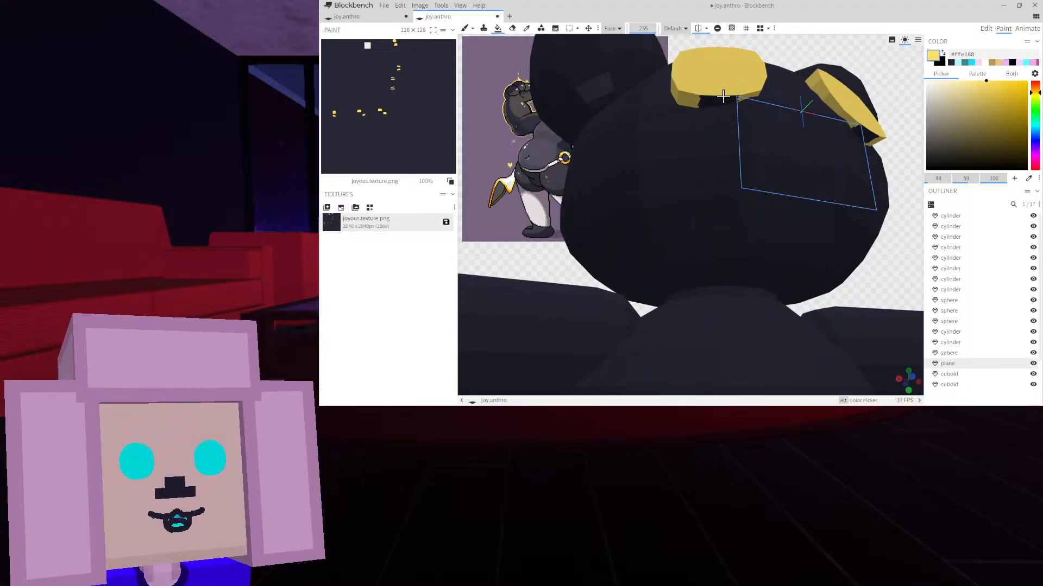
pyautogui.click(718, 101)
pyautogui.scroll(-5, 745, 102)
pyautogui.moveTo(769, 82); pyautogui.dragTo(734, 115)
# Paint a round black #000000 pupil in the centre of each eye with a round brush of size 34
pyautogui.moveTo(734, 115); pyautogui.dragTo(823, 141, button='right')
pyautogui.scroll(3, 747, 158)
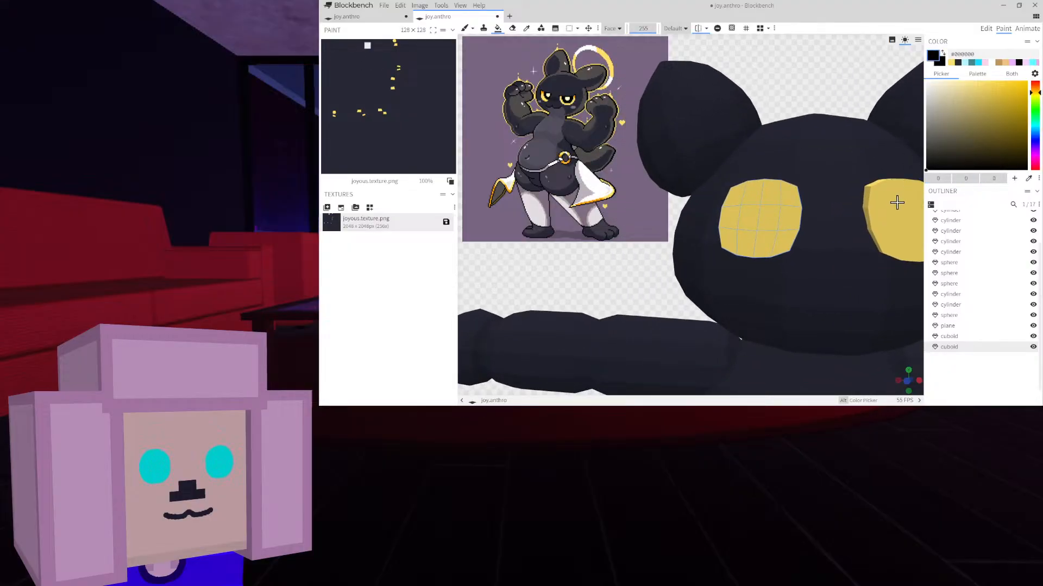
pyautogui.click(465, 30)
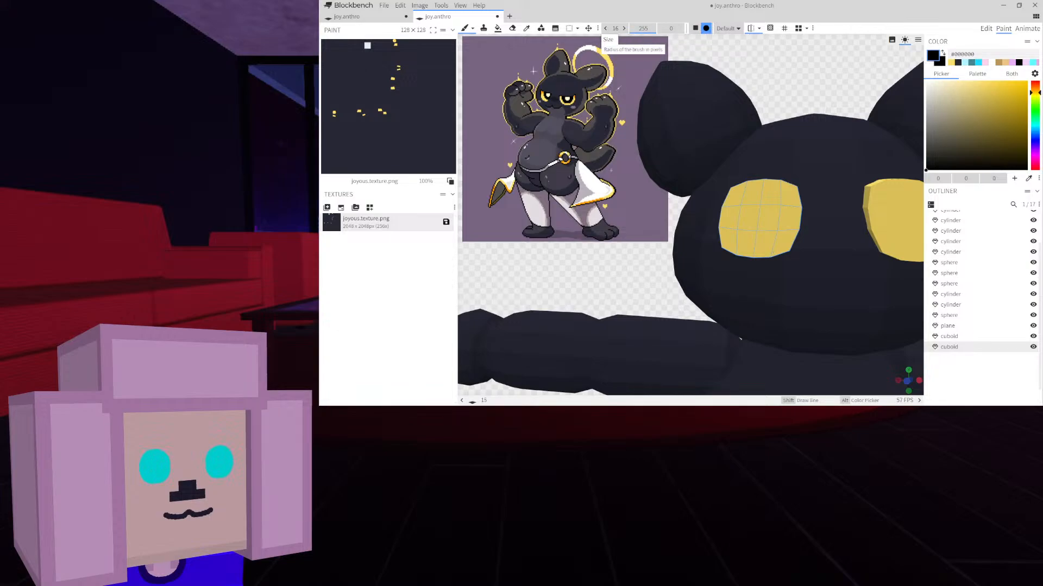
pyautogui.moveTo(615, 29); pyautogui.dragTo(632, 29)
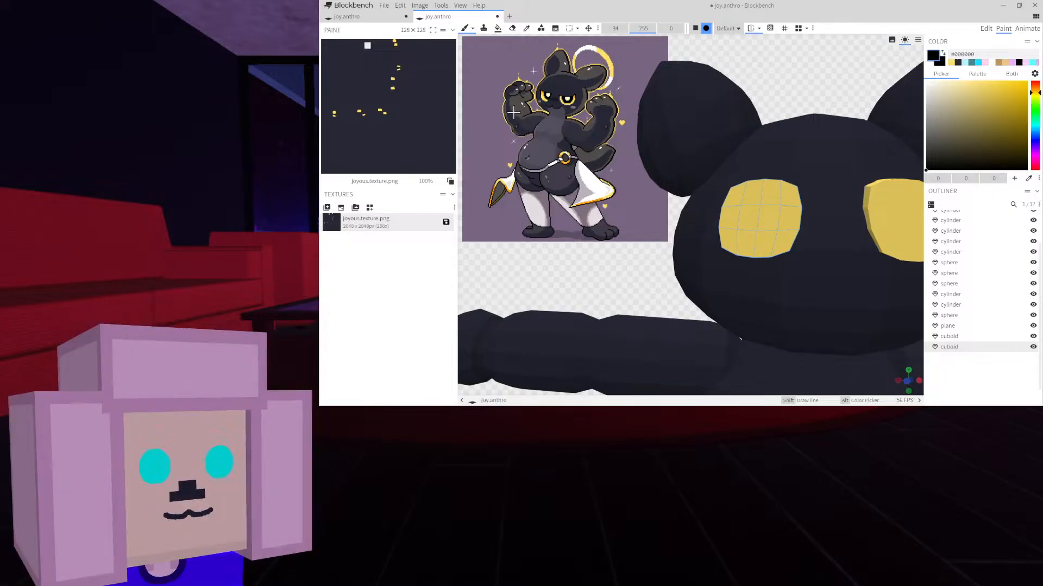
pyautogui.click(763, 219)
pyautogui.moveTo(829, 200); pyautogui.dragTo(756, 195, button='middle')
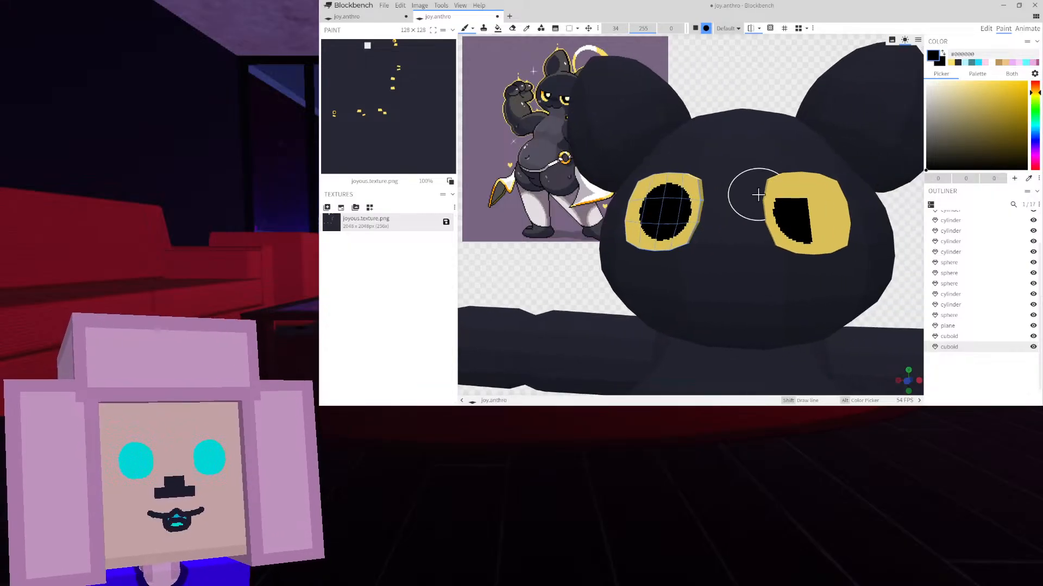
pyautogui.click(801, 213)
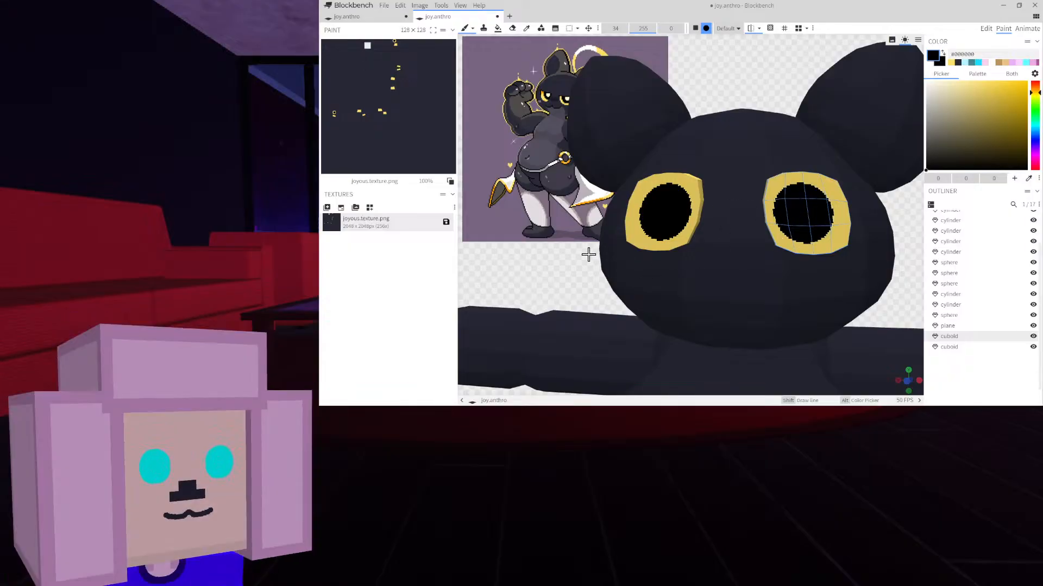
# Draw a small black w-shaped cat mouth on the mouth plane with a fine brush, undoing the first wide attempt
pyautogui.moveTo(538, 230); pyautogui.dragTo(560, 228, button='middle')
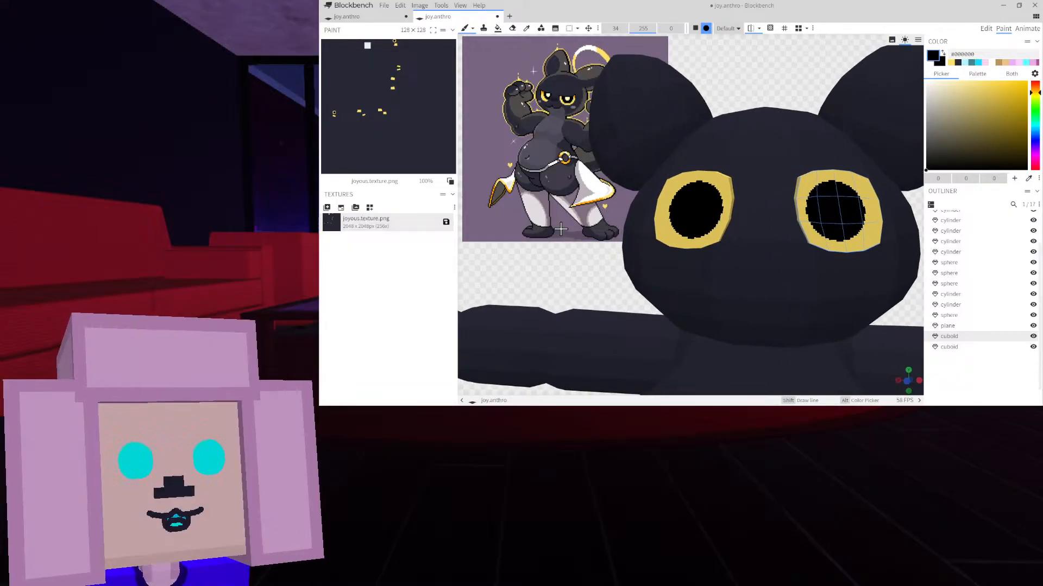
pyautogui.scroll(-2, 560, 229)
pyautogui.scroll(-1, 561, 229)
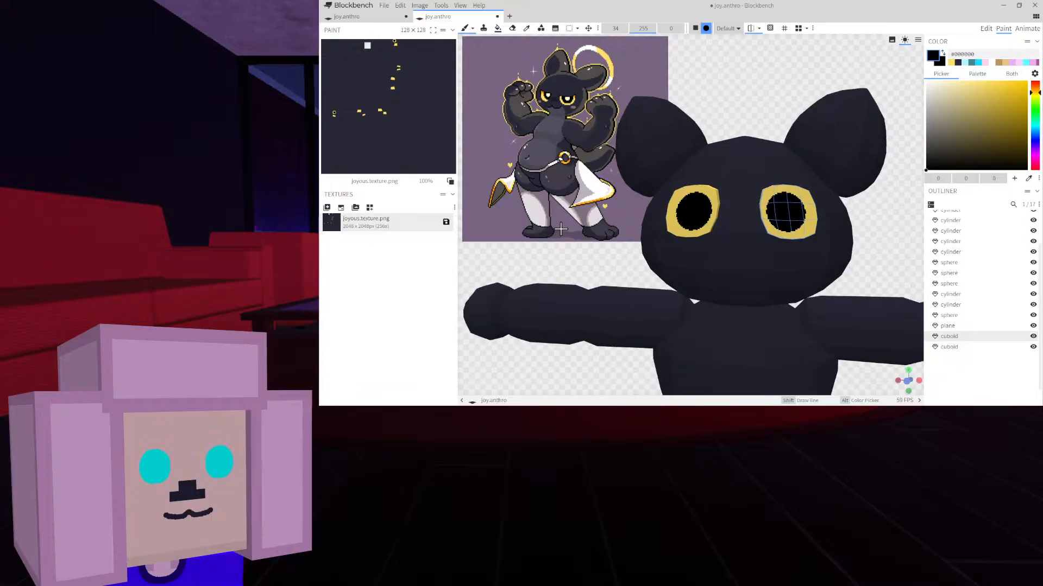
pyautogui.scroll(4, 562, 227)
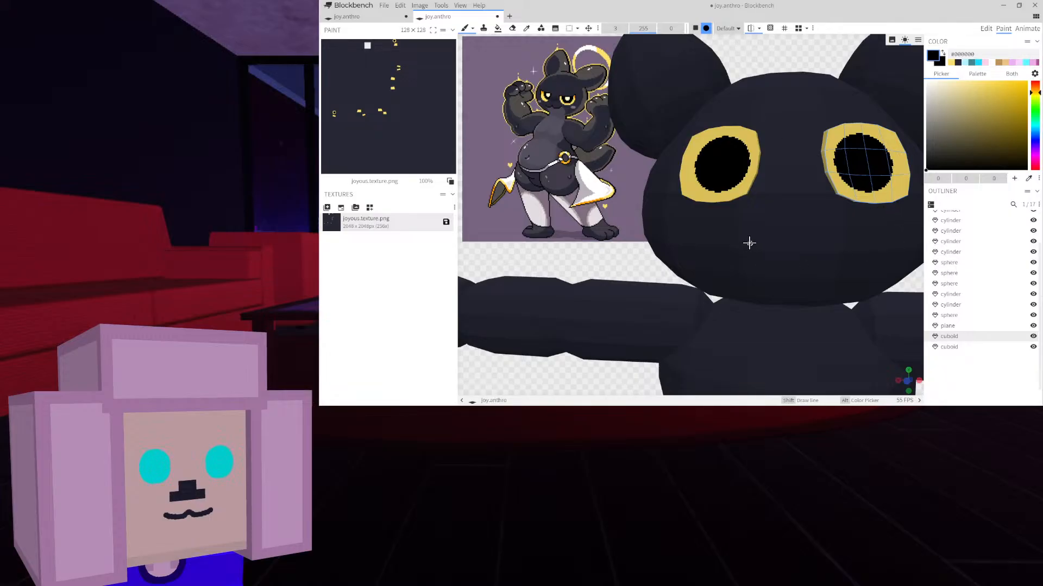
pyautogui.moveTo(749, 243); pyautogui.dragTo(756, 267)
pyautogui.scroll(5, 798, 252)
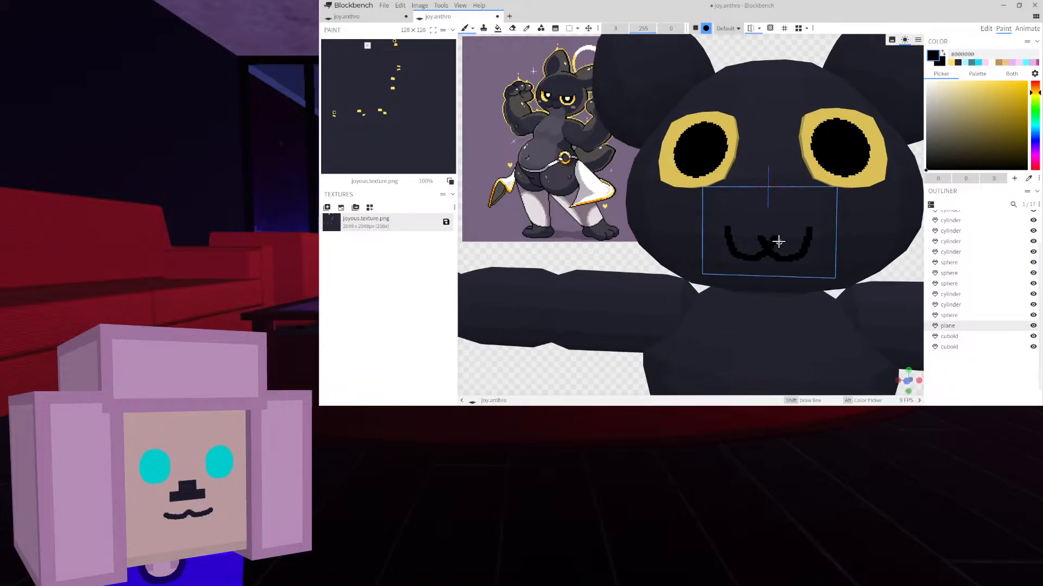
pyautogui.hotkey('ctrl', 'z')
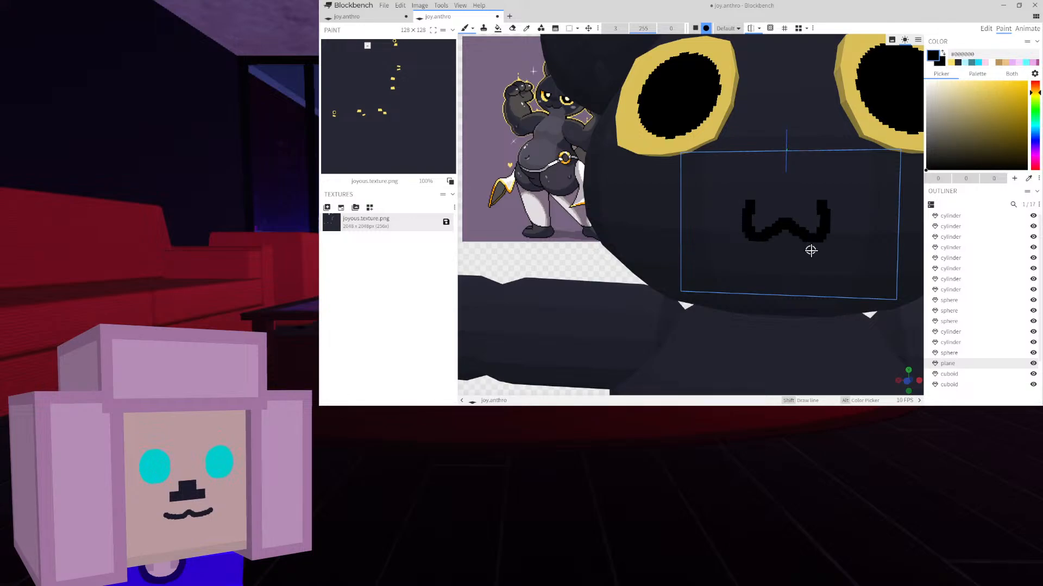
pyautogui.scroll(-5, 810, 250)
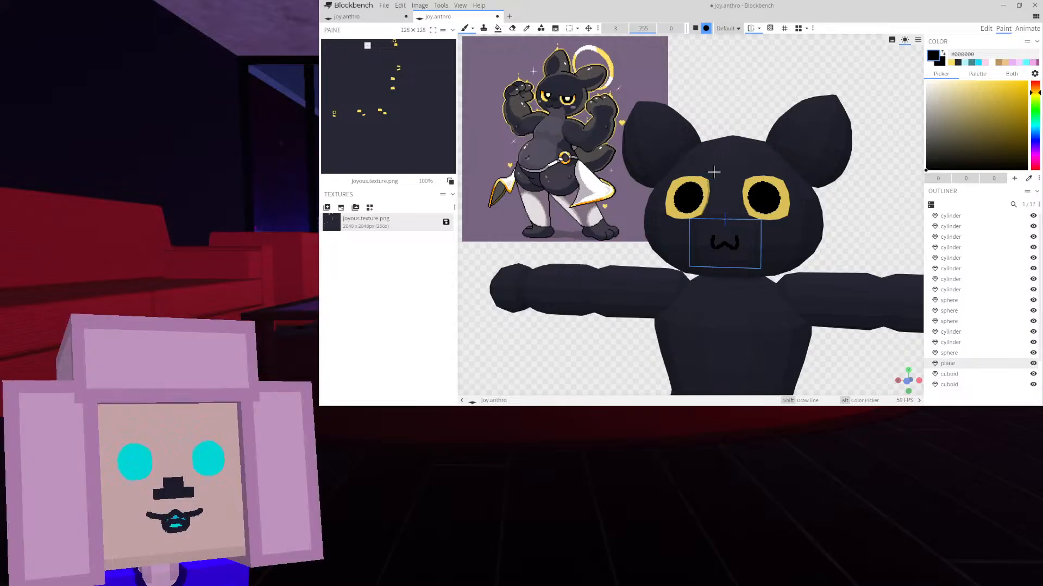
# Paint a small cream #f1e4af highlight in the upper part of each black pupil
pyautogui.scroll(4, 680, 167)
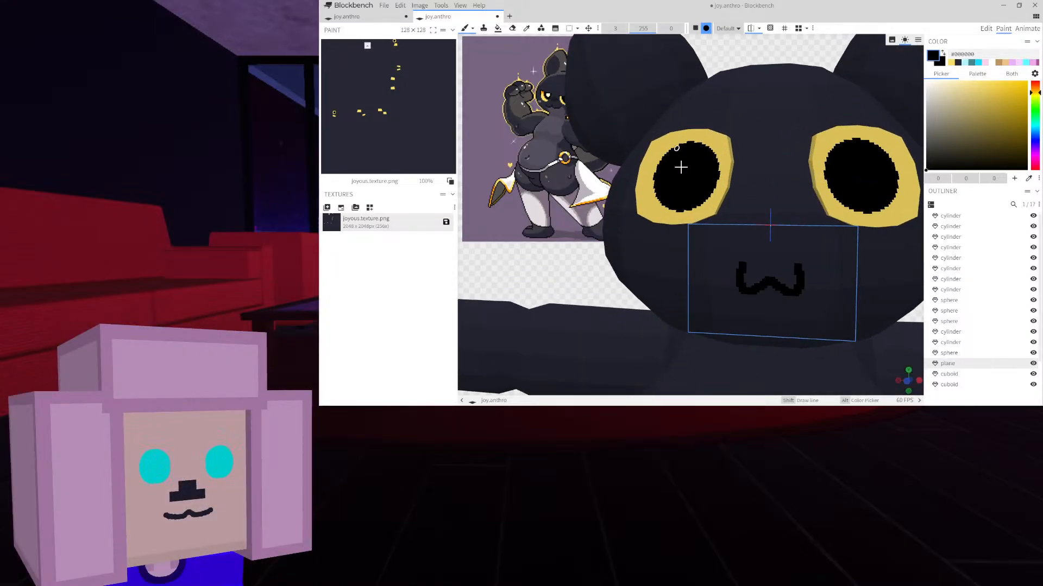
pyautogui.scroll(1, 681, 167)
pyautogui.moveTo(682, 168); pyautogui.dragTo(743, 186, button='right')
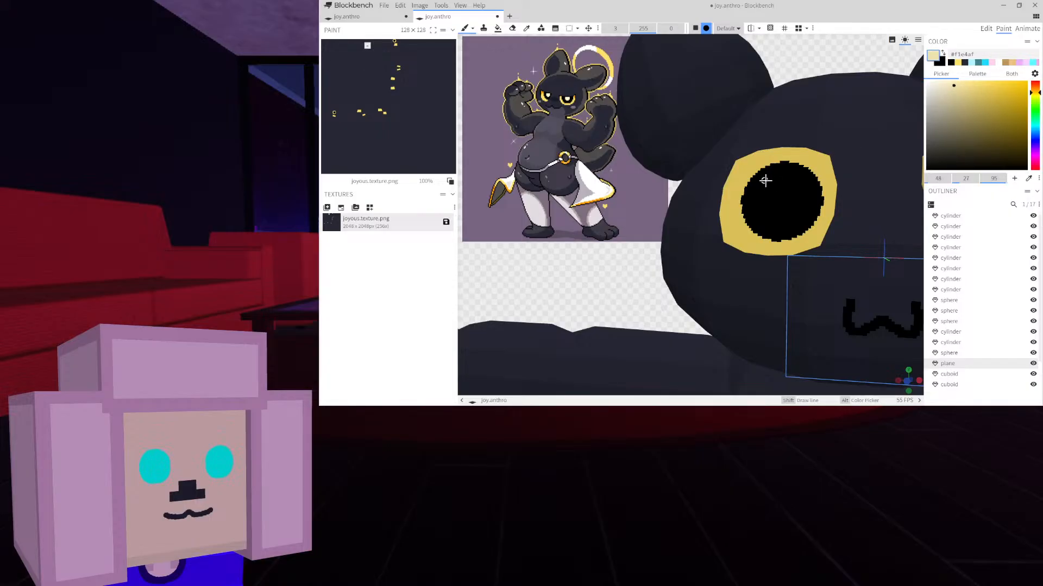
pyautogui.scroll(-3, 682, 179)
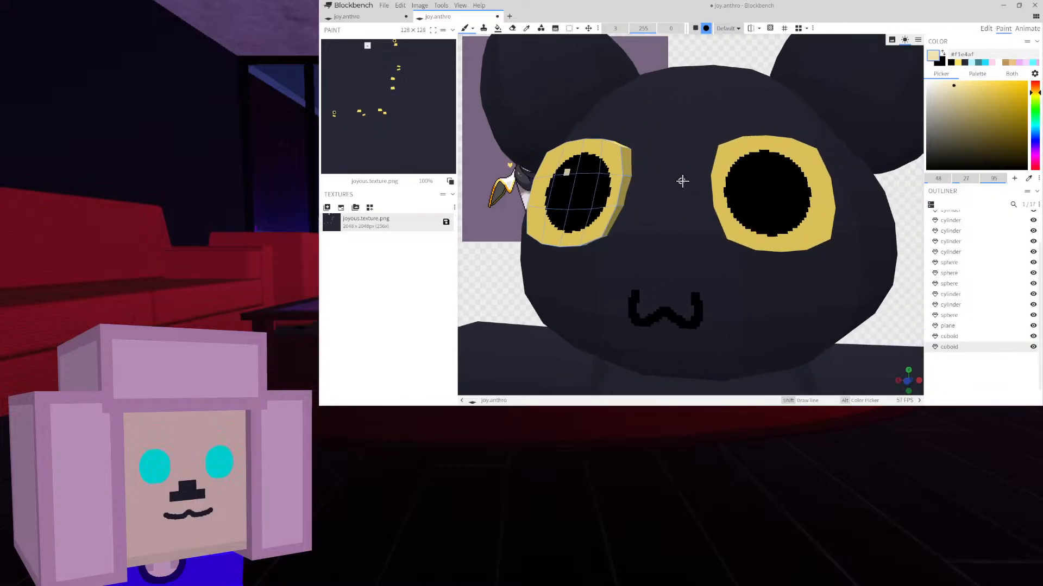
pyautogui.click(747, 169)
# Compare the painted face with the reference from near and far, with model shading off and back on
pyautogui.scroll(-5, 554, 272)
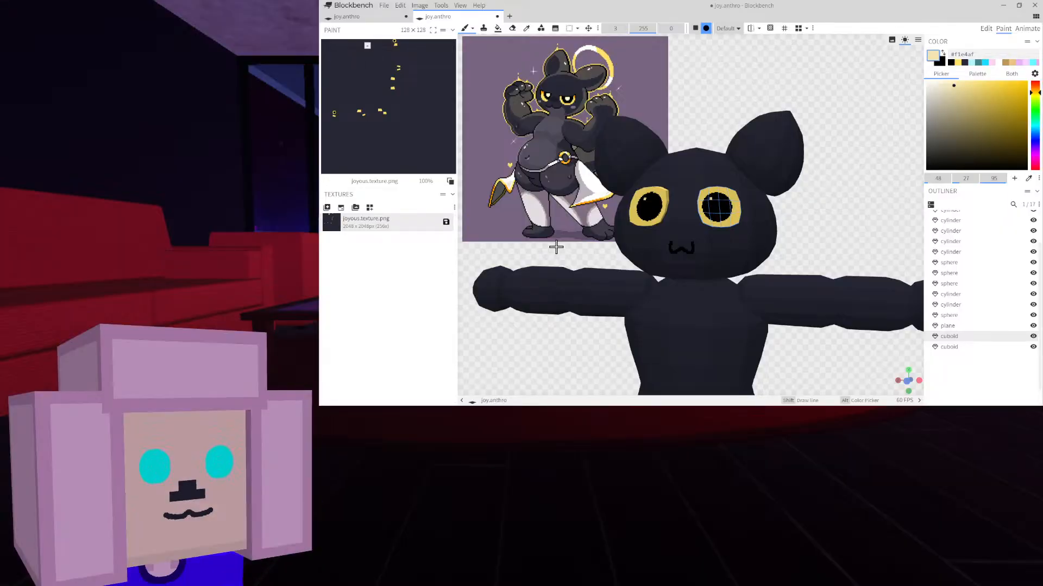
pyautogui.scroll(8, 668, 228)
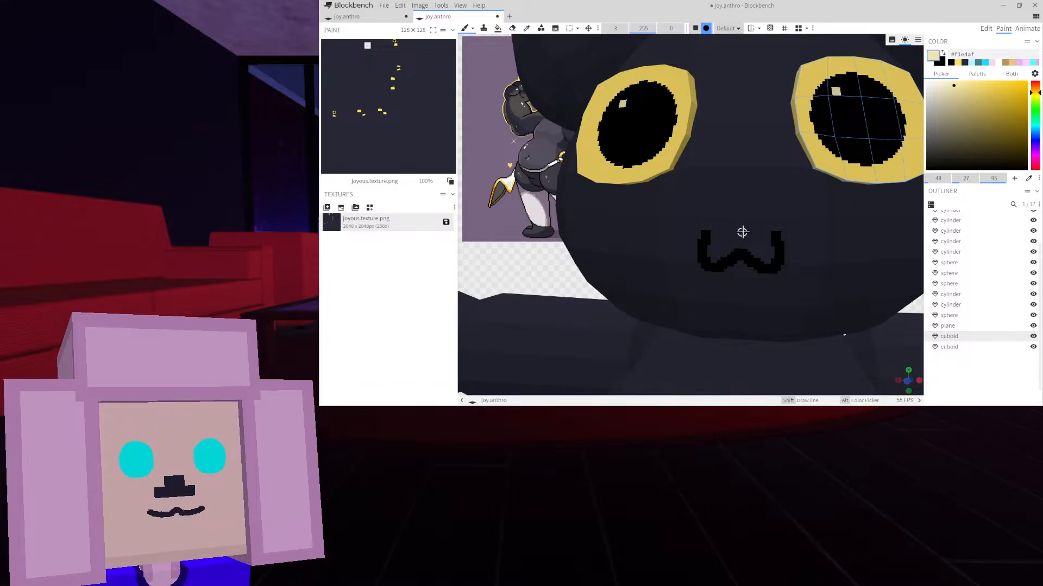
pyautogui.scroll(-6, 706, 250)
pyautogui.scroll(3, 903, 166)
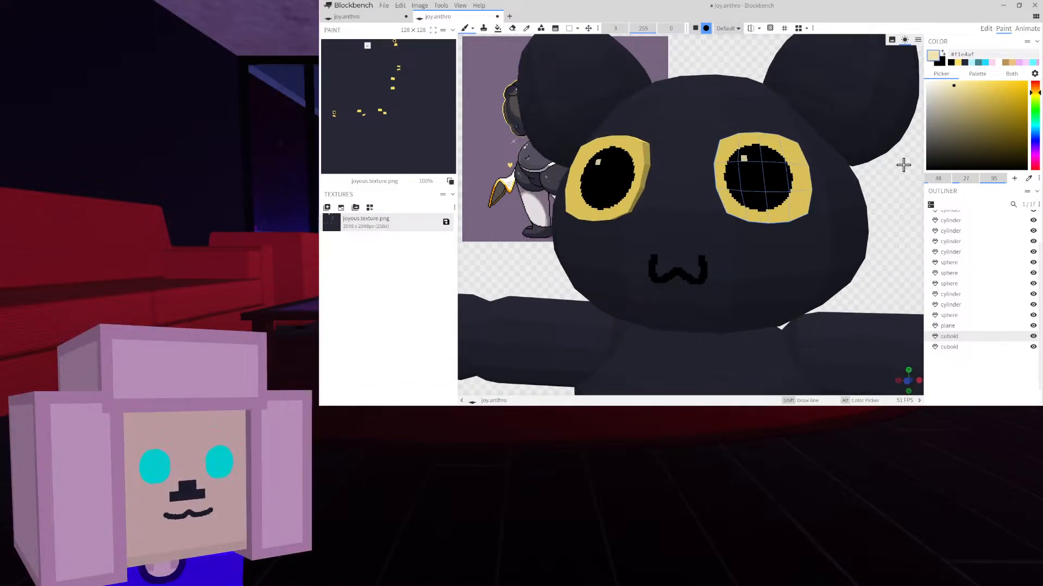
pyautogui.scroll(-2, 870, 173)
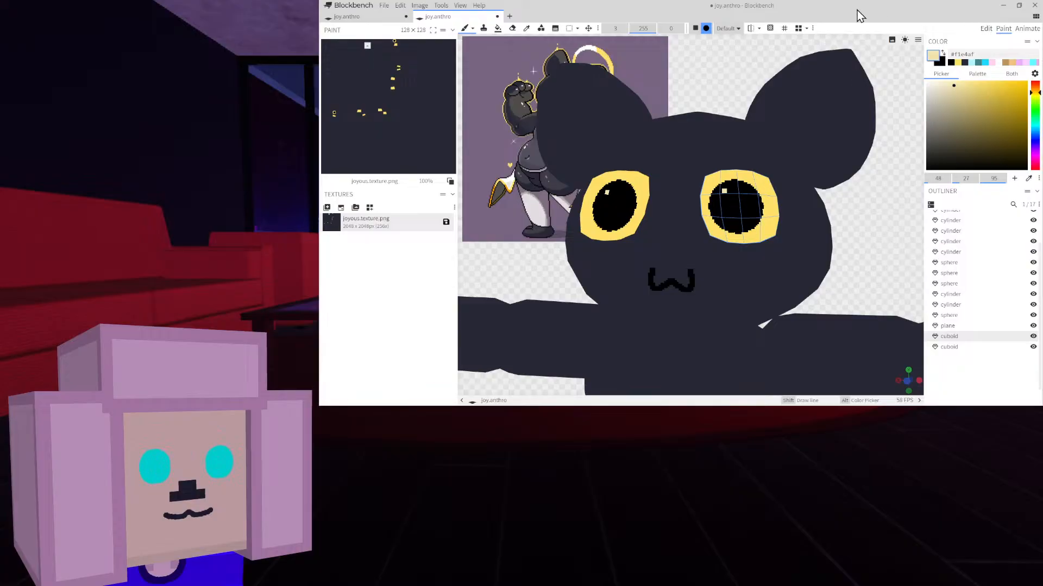
pyautogui.click(904, 40)
pyautogui.moveTo(852, 186); pyautogui.dragTo(904, 153, button='right')
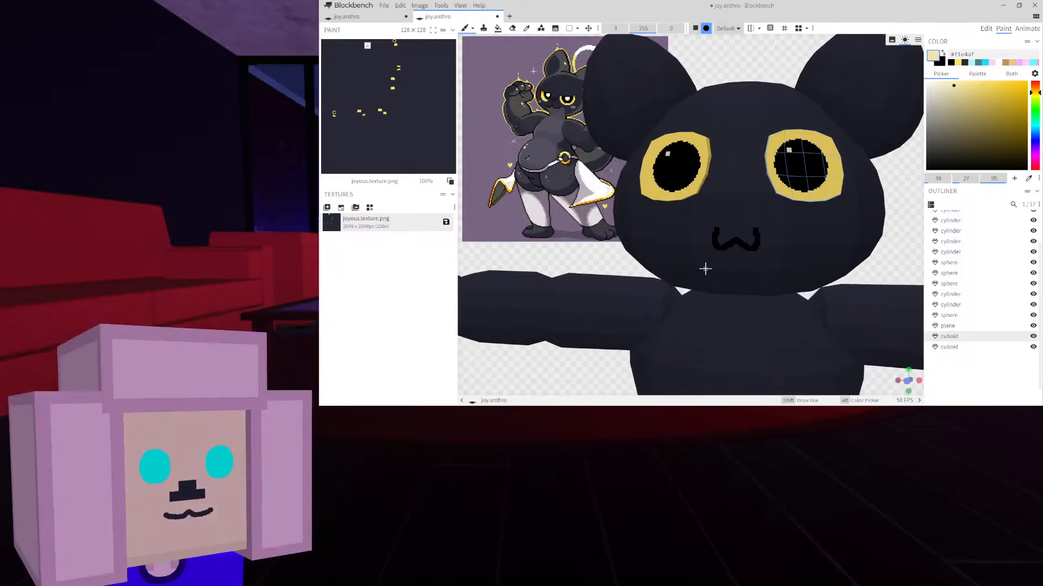
pyautogui.moveTo(773, 202); pyautogui.dragTo(787, 191, button='right')
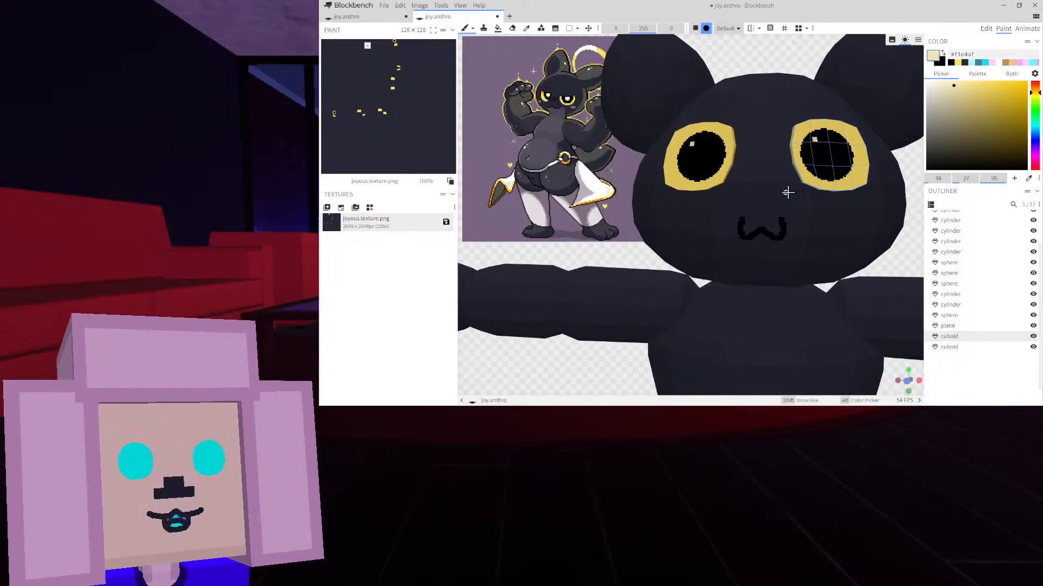
# Paint a small oval cheek mark below each eye with mirror painting, using grey #54505e sampled from the reference image
pyautogui.click(526, 28)
pyautogui.click(550, 127)
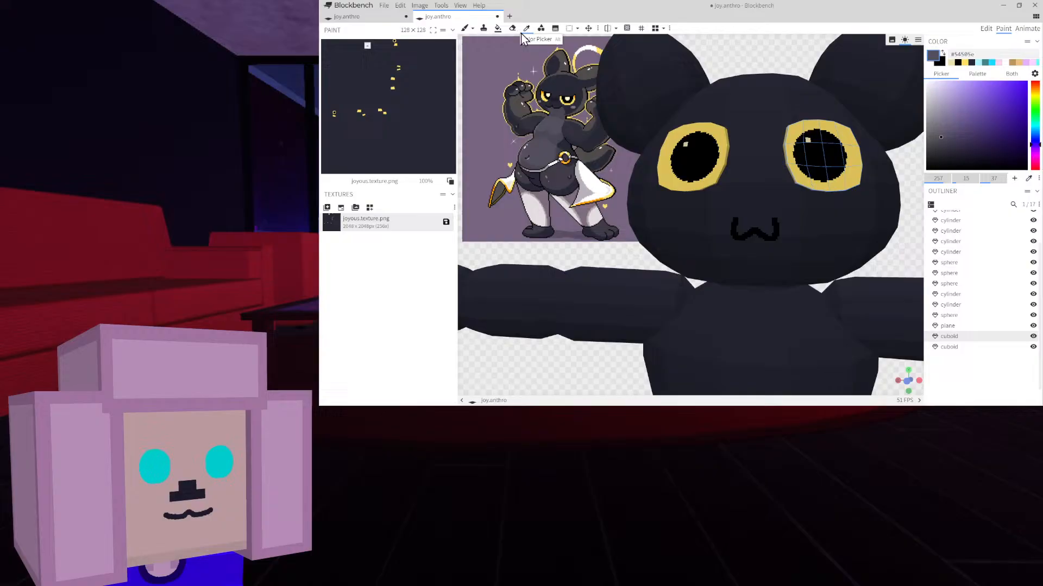
pyautogui.click(473, 29)
pyautogui.click(465, 32)
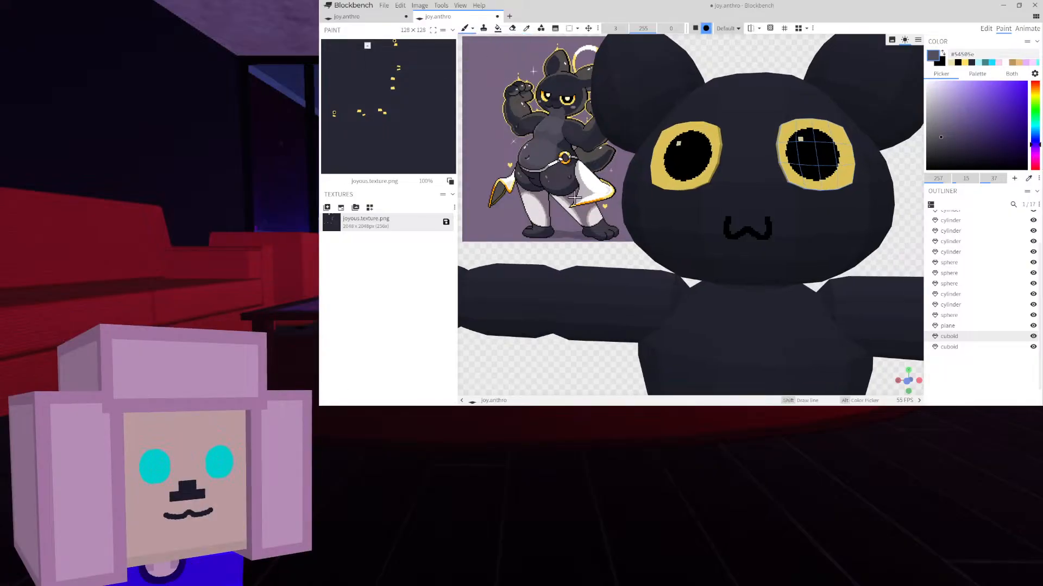
pyautogui.scroll(4, 629, 212)
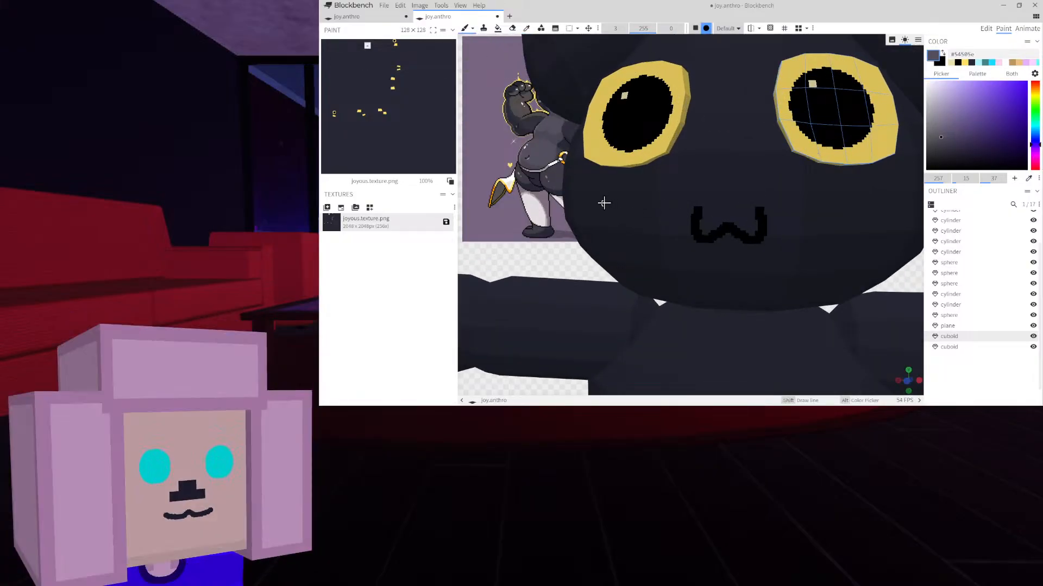
pyautogui.moveTo(551, 212); pyautogui.dragTo(577, 210)
pyautogui.click(750, 29)
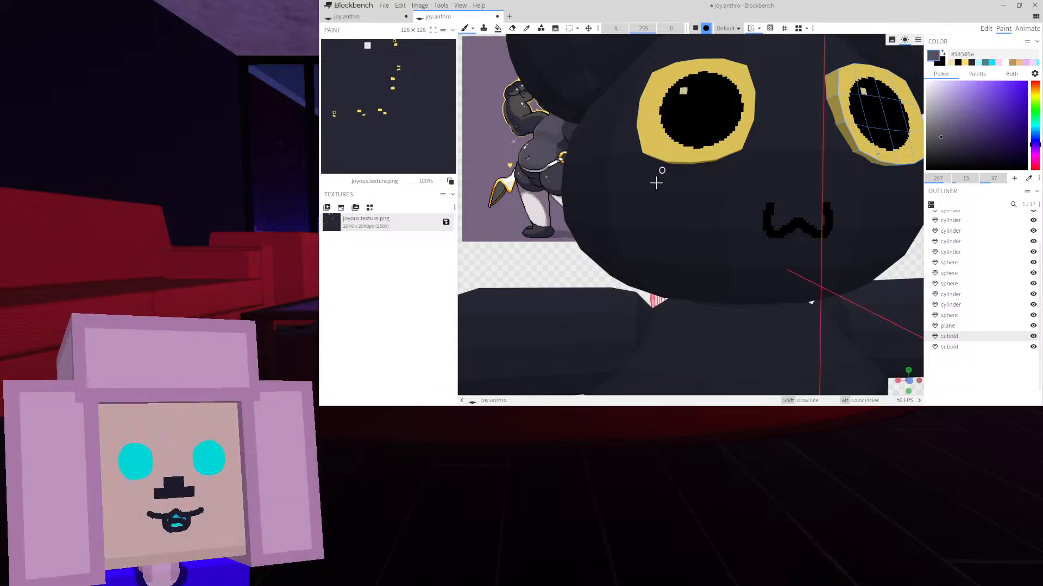
pyautogui.moveTo(673, 207); pyautogui.dragTo(647, 199)
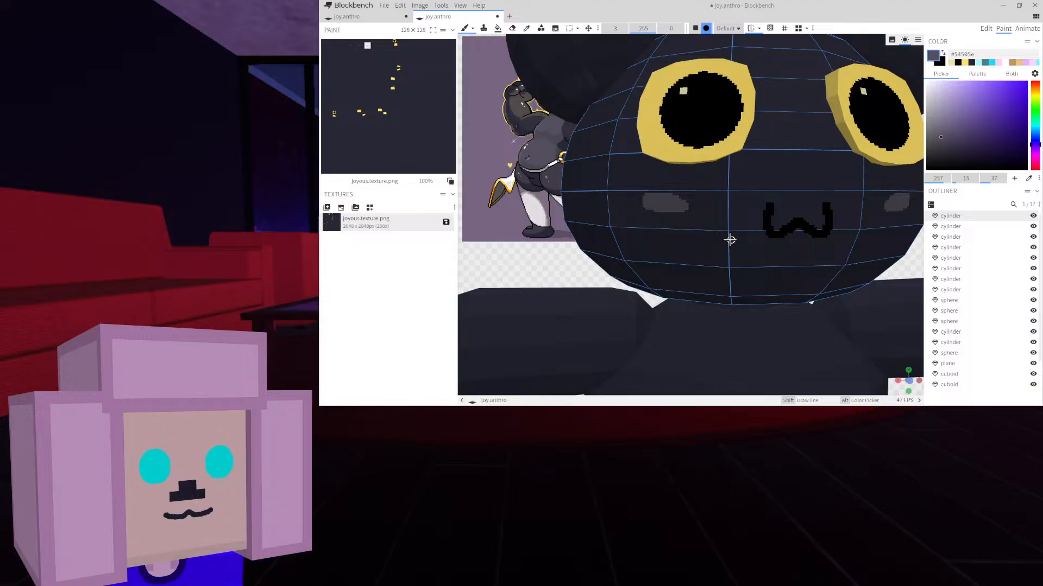
# Examine the plain torso and upper legs beside the reference figure
pyautogui.moveTo(757, 225); pyautogui.dragTo(700, 86, button='right')
pyautogui.scroll(-4, 732, 177)
pyautogui.scroll(-4, 737, 233)
pyautogui.moveTo(738, 236); pyautogui.dragTo(739, 175, button='right')
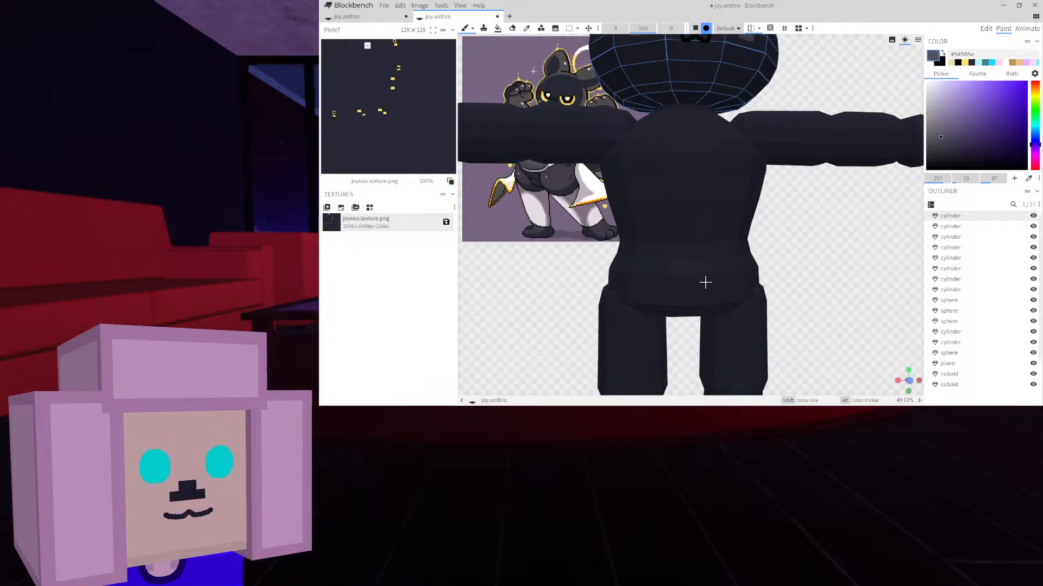
# Draw a mirrored grey outline of the belly patch on the torso front and extend it up the chest and chin to the mouth
pyautogui.click(687, 286)
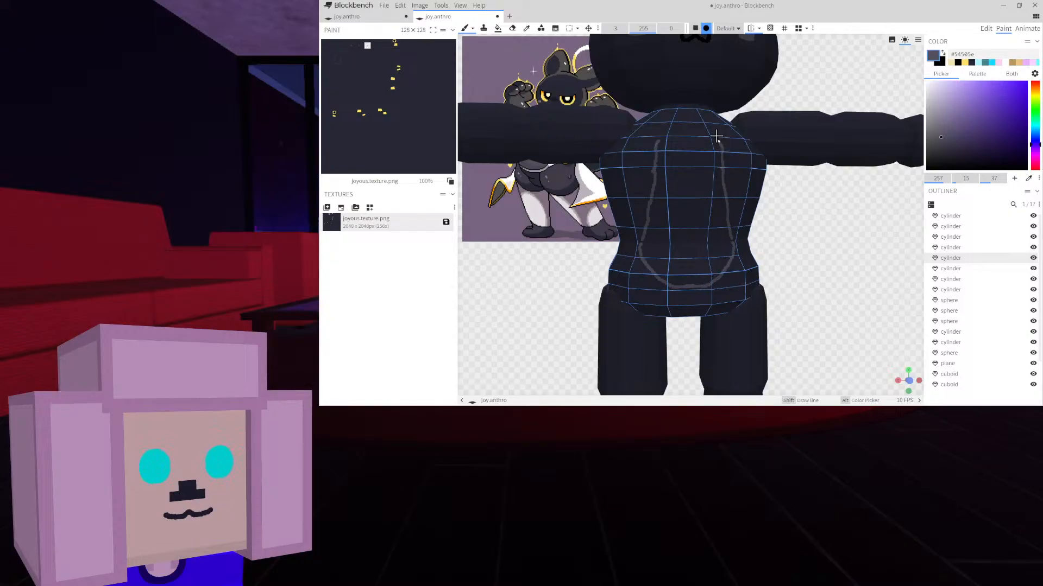
pyautogui.moveTo(712, 127); pyautogui.dragTo(704, 232, button='right')
pyautogui.scroll(4, 703, 255)
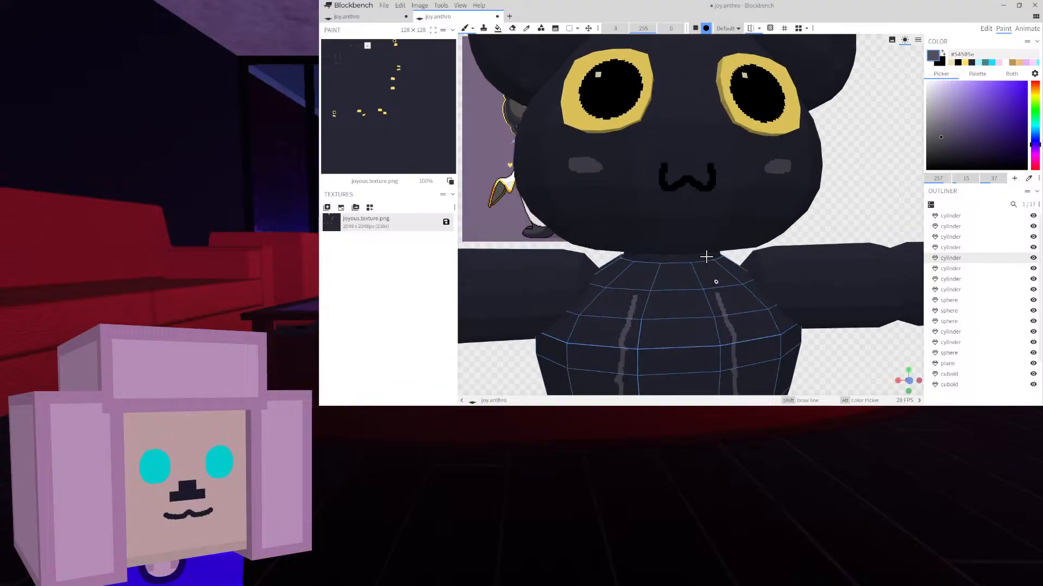
pyautogui.moveTo(832, 204); pyautogui.dragTo(790, 221)
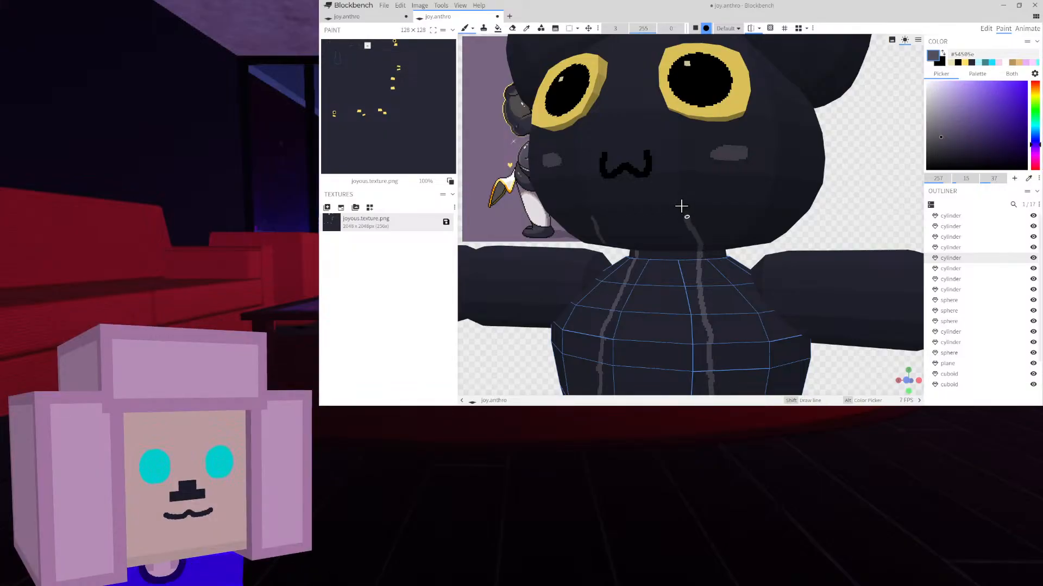
pyautogui.moveTo(681, 205); pyautogui.dragTo(659, 168)
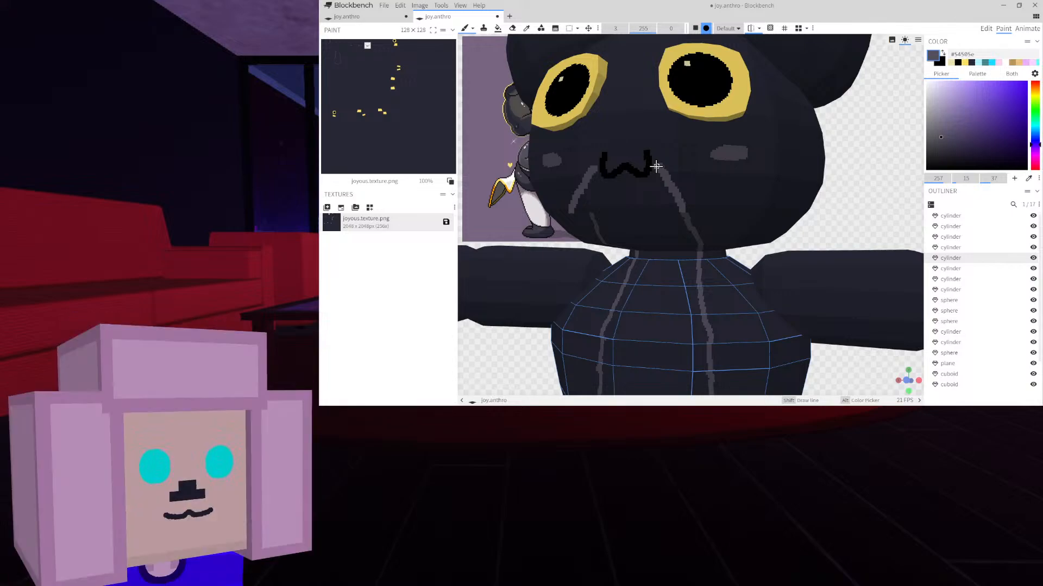
pyautogui.moveTo(657, 166); pyautogui.dragTo(740, 123, button='right')
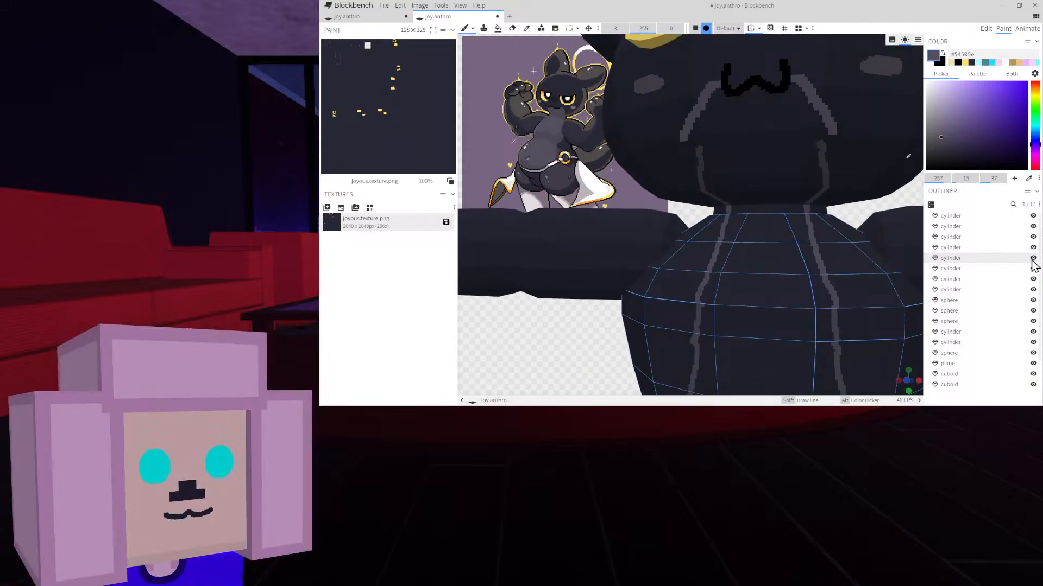
# Hide the mouth plane and draw an arched grey outline across the lower face to join the two chin lines
pyautogui.click(1033, 363)
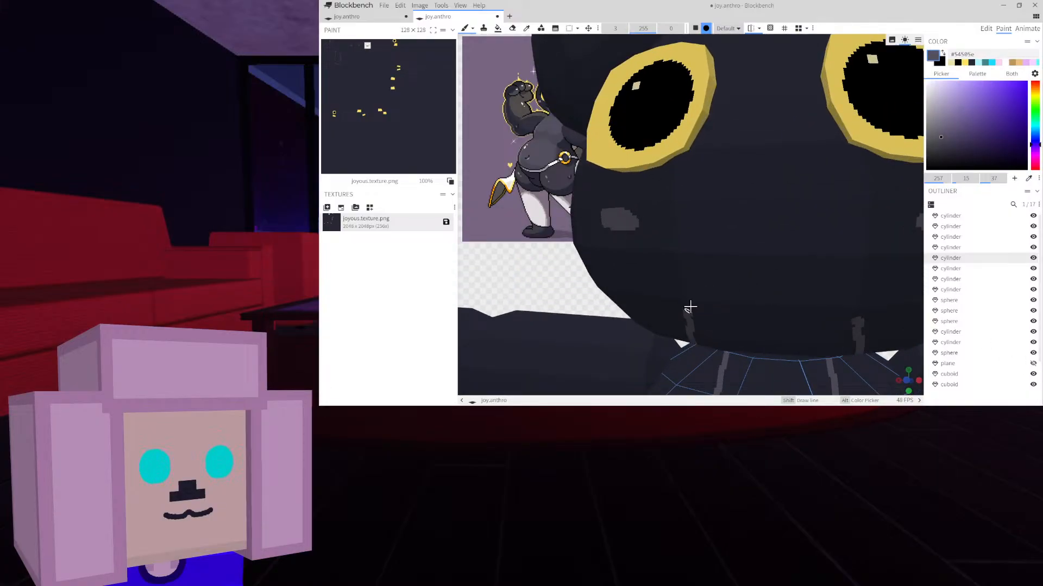
pyautogui.click(698, 290)
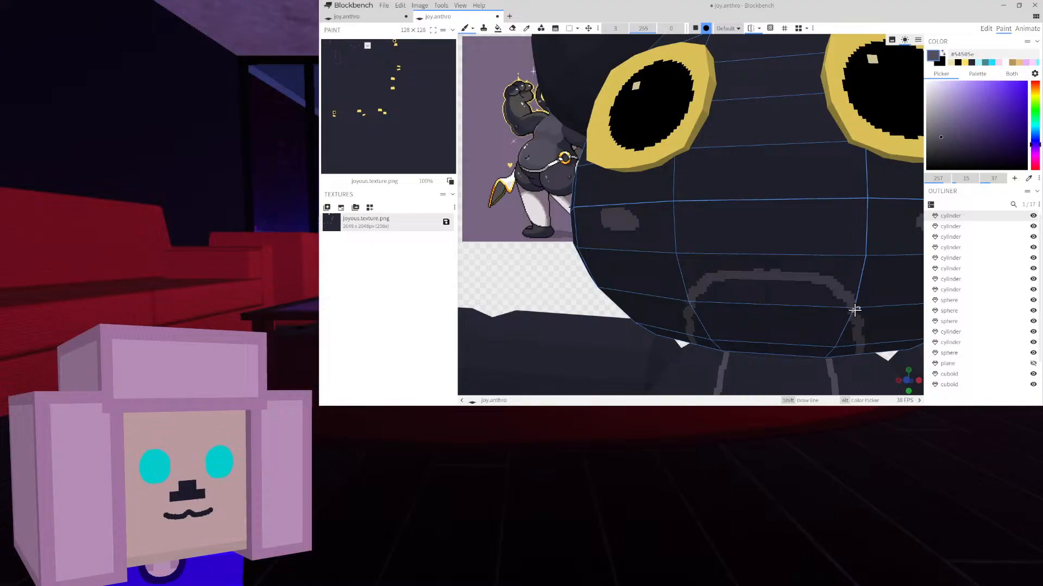
pyautogui.scroll(-6, 697, 315)
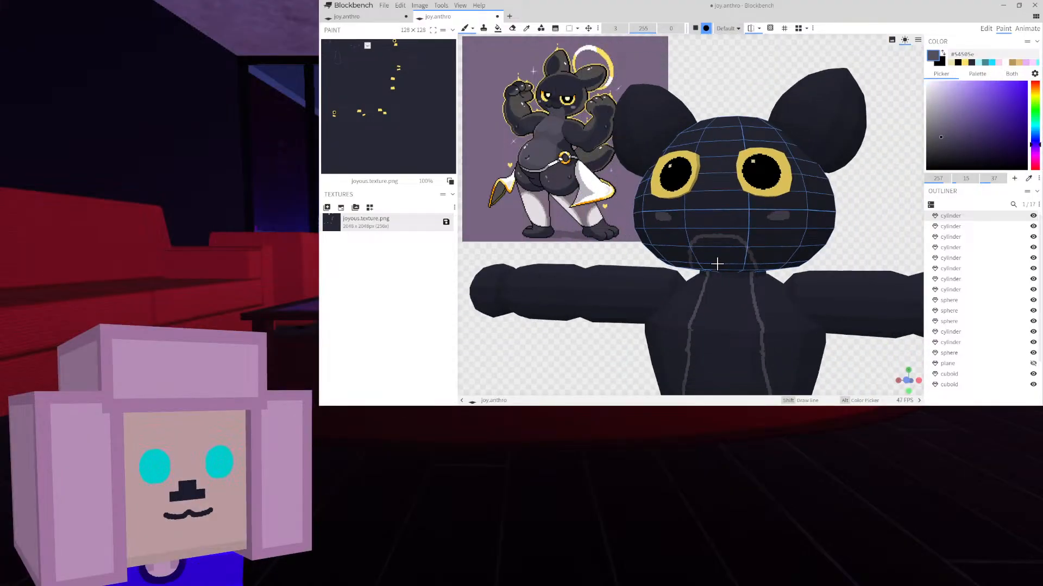
pyautogui.scroll(2, 717, 264)
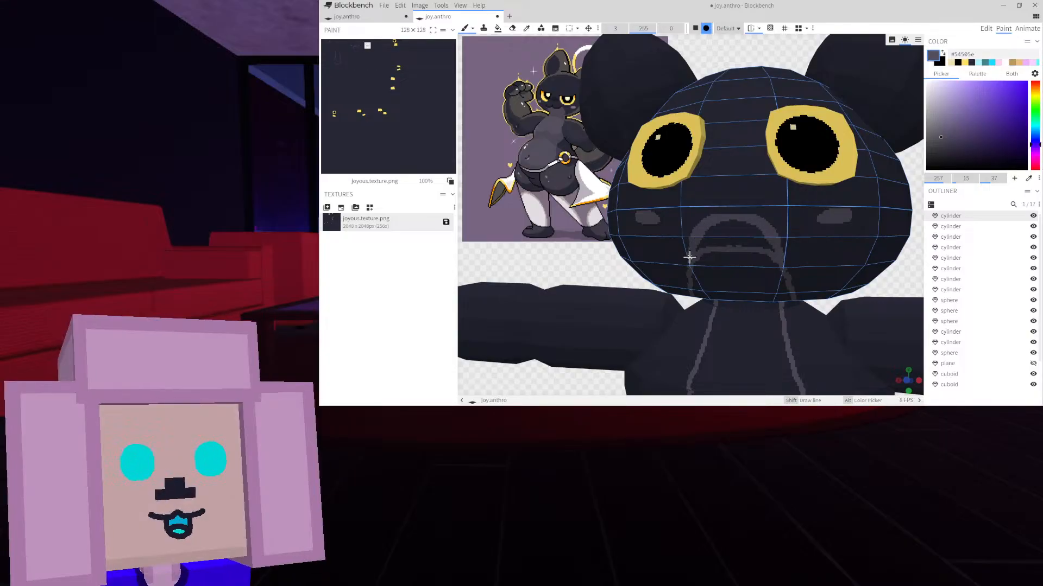
# Fill the arched muzzle outline on the face with the same grey, using the Paint Bucket in Connected Colors mode
pyautogui.moveTo(576, 241); pyautogui.dragTo(598, 215)
pyautogui.moveTo(792, 177); pyautogui.dragTo(724, 233, button='right')
pyautogui.scroll(4, 722, 235)
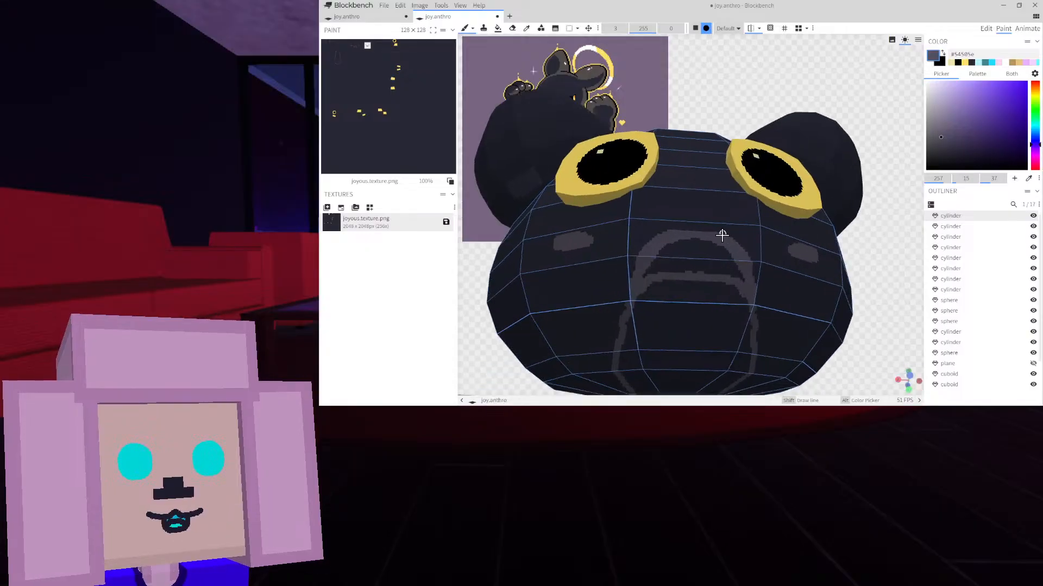
pyautogui.click(498, 28)
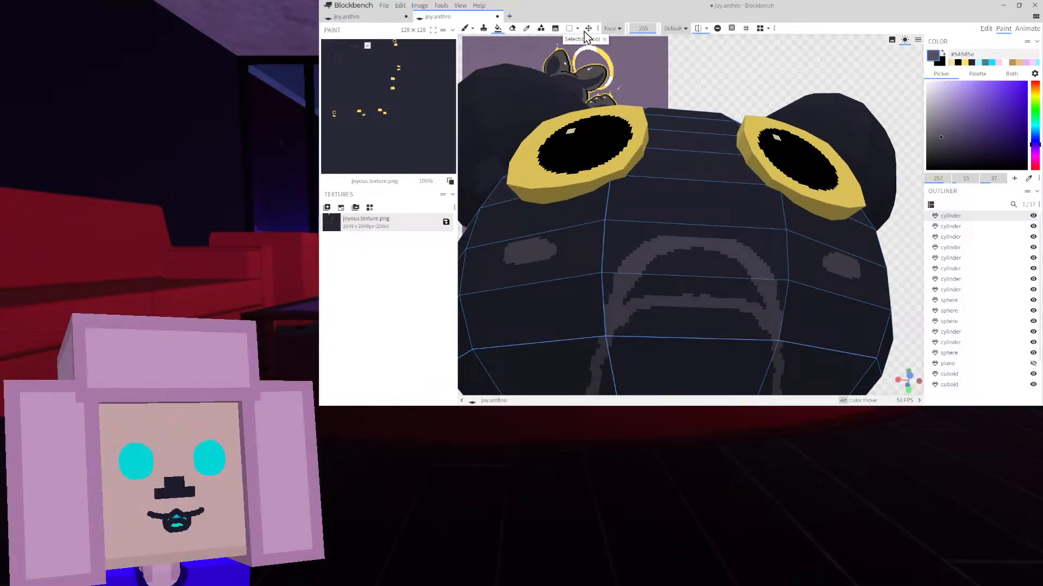
pyautogui.click(612, 28)
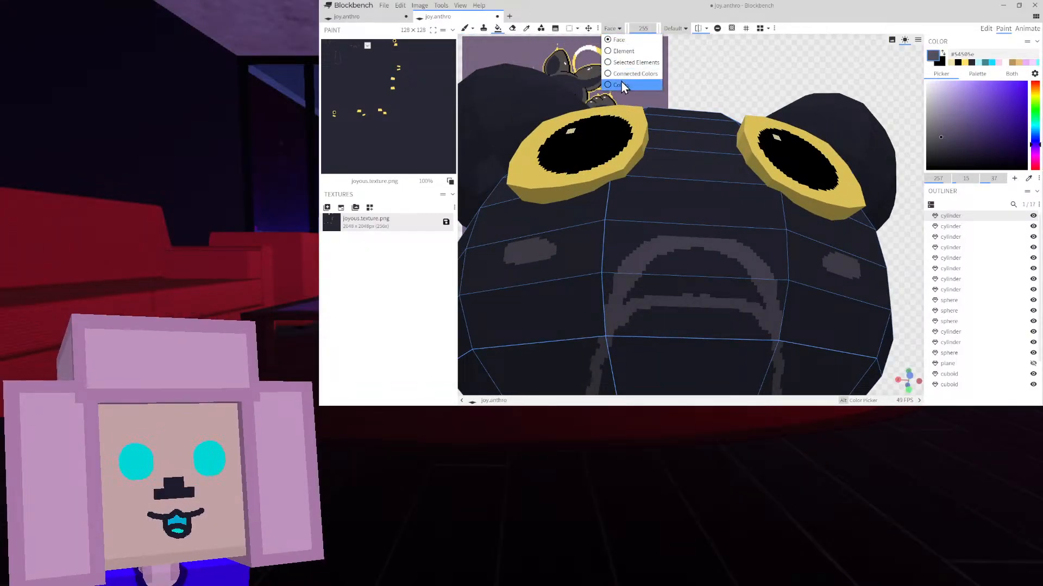
pyautogui.click(621, 83)
pyautogui.click(611, 28)
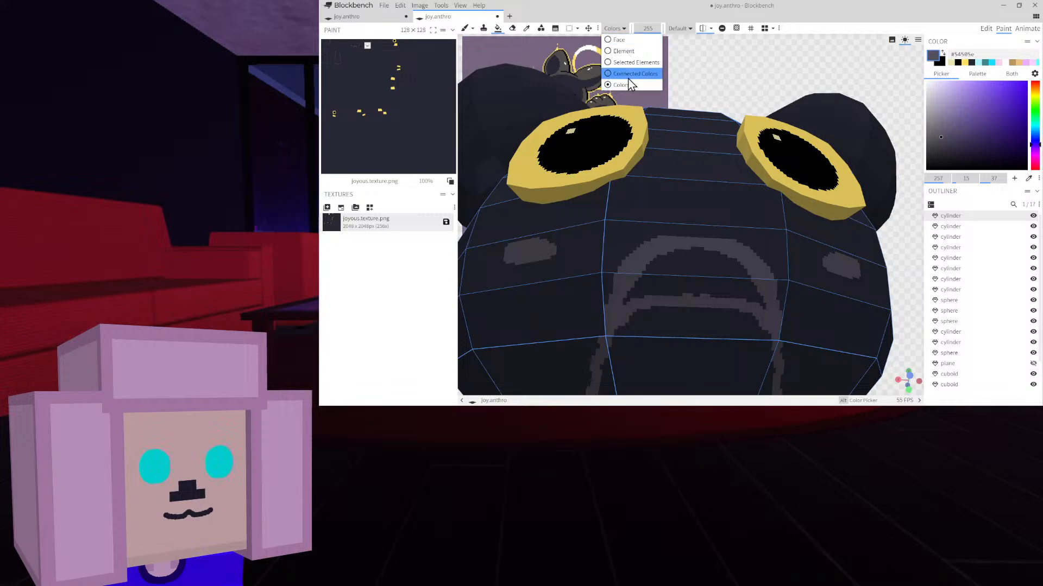
pyautogui.click(627, 75)
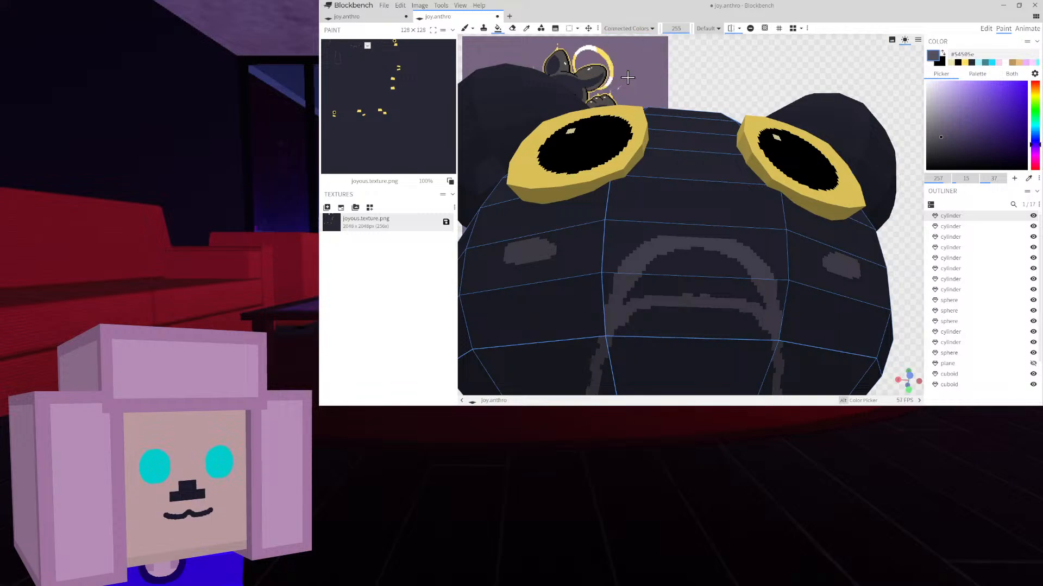
pyautogui.click(700, 284)
# Undo the fill that spread under the chin, and fill the remaining dark gap at the base of the muzzle arch
pyautogui.moveTo(700, 284); pyautogui.dragTo(689, 115, button='right')
pyautogui.scroll(-6, 687, 173)
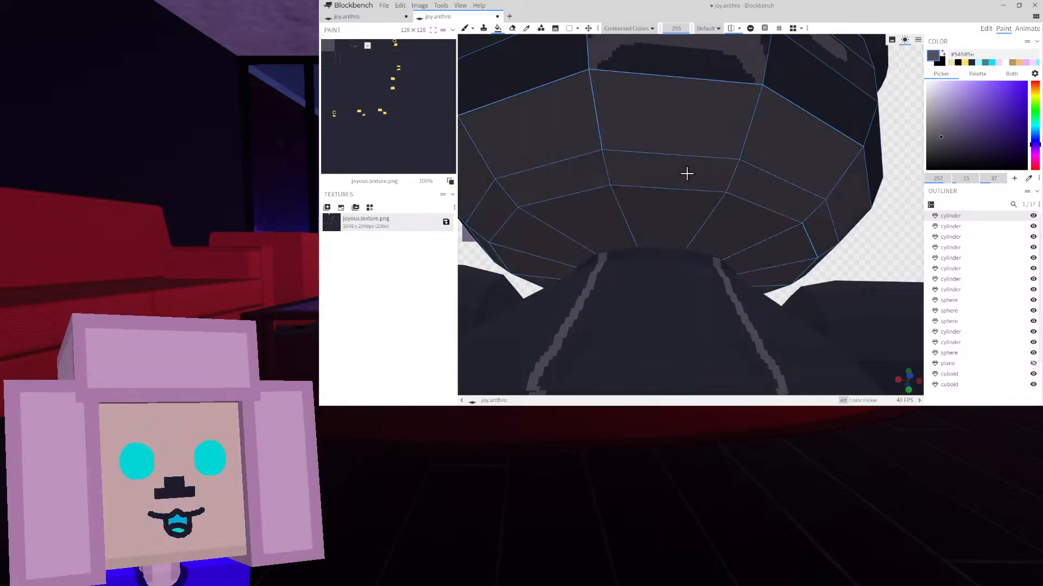
pyautogui.hotkey('ctrl', 'z')
pyautogui.scroll(2, 685, 179)
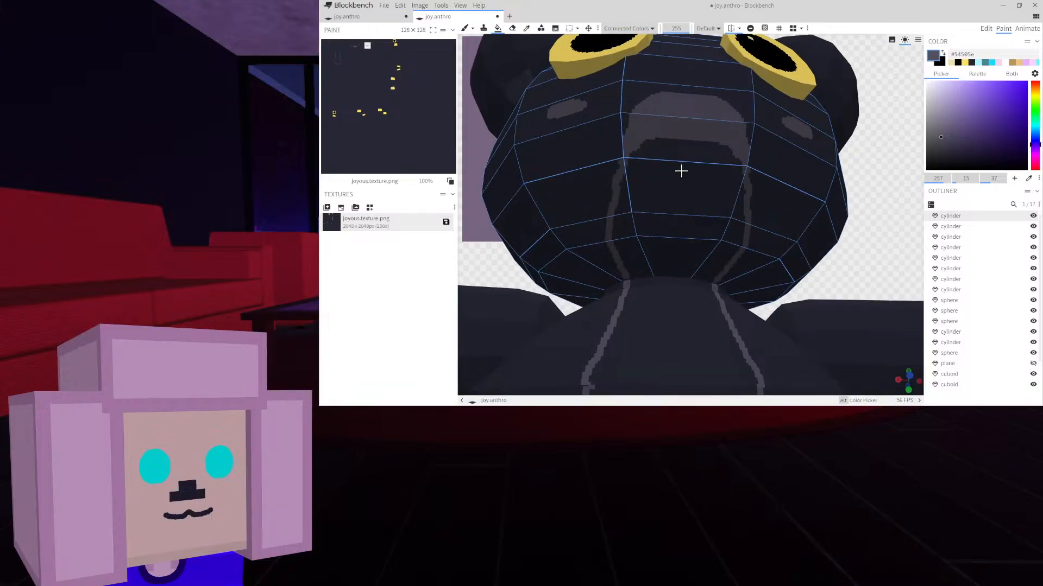
pyautogui.click(681, 148)
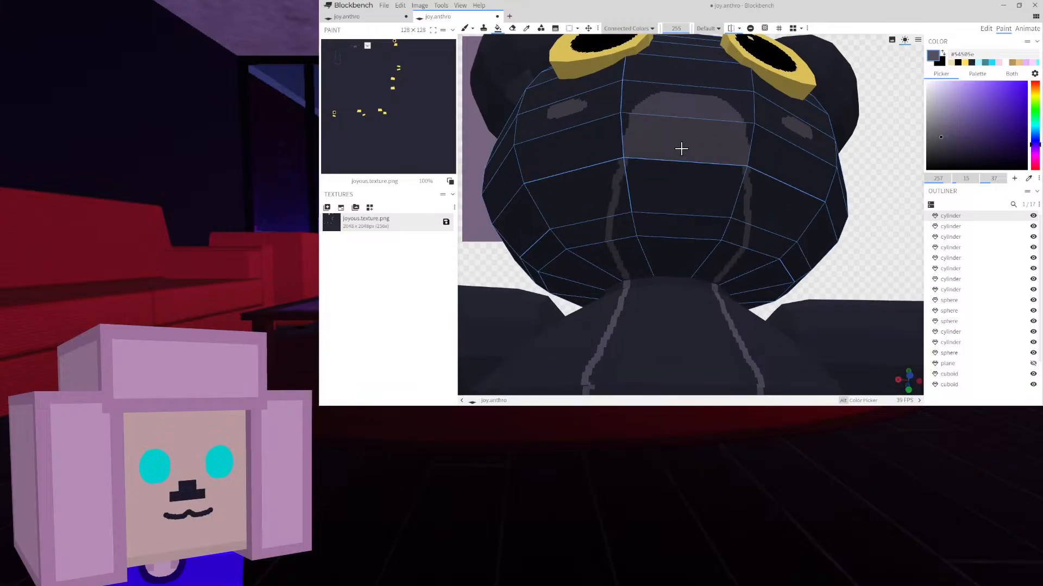
# Set the brush size to 38 and paint the underside of the chin grey within the outline, down to the neck
pyautogui.click(464, 31)
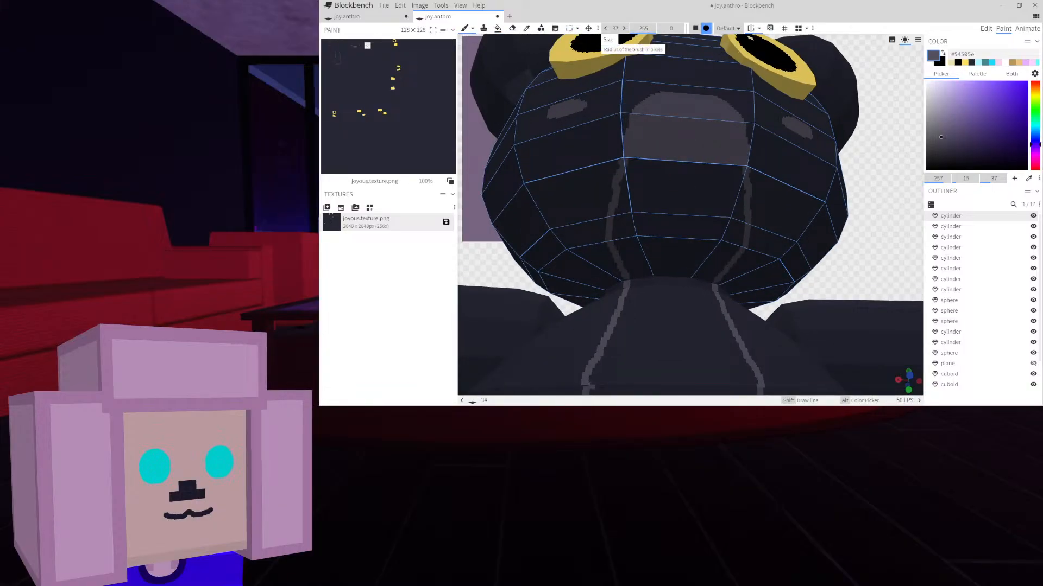
pyautogui.click(624, 28)
pyautogui.click(668, 180)
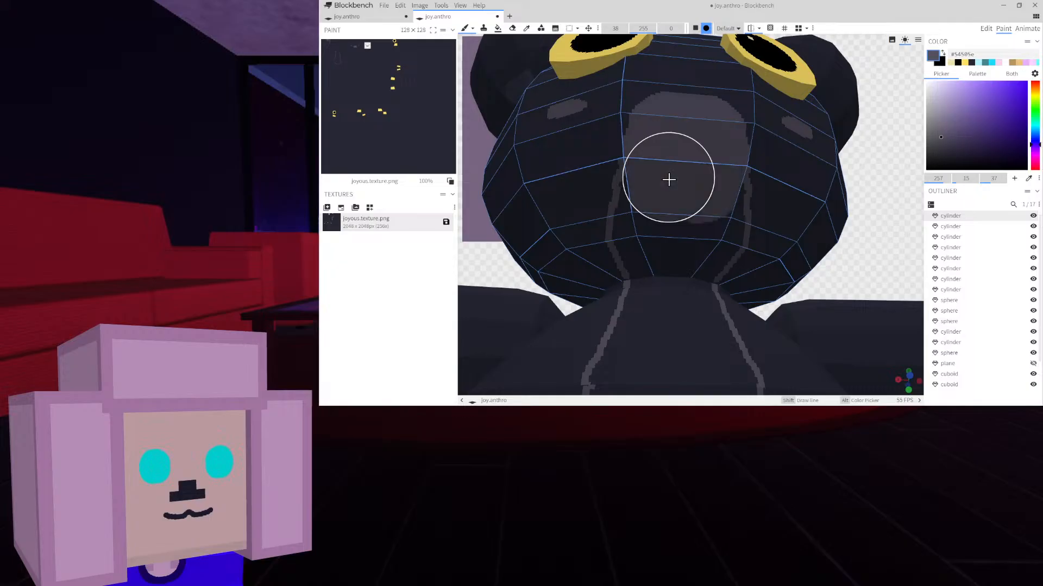
pyautogui.click(656, 203)
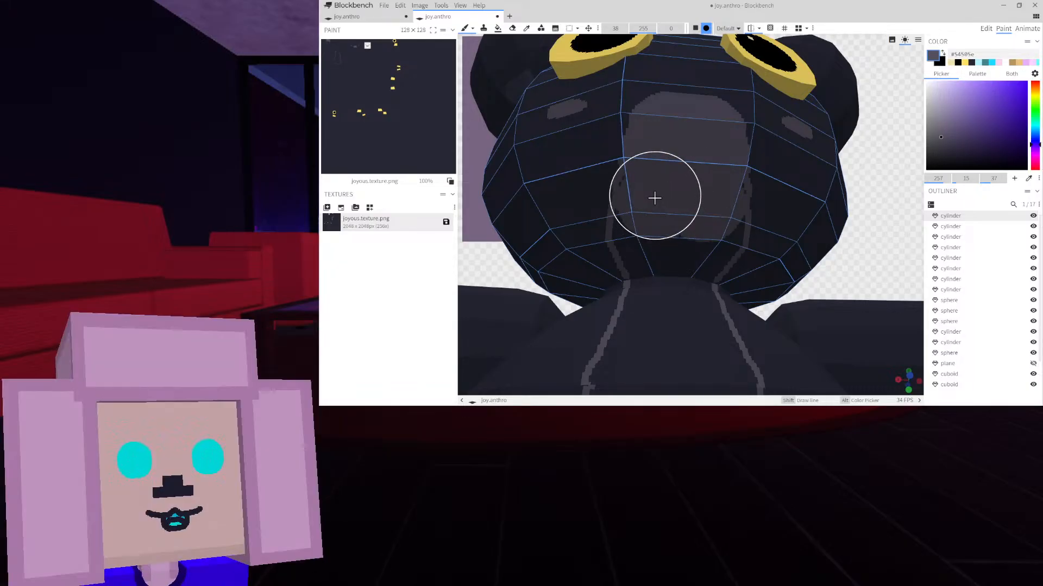
pyautogui.moveTo(655, 199); pyautogui.dragTo(658, 169, button='right')
pyautogui.click(656, 195)
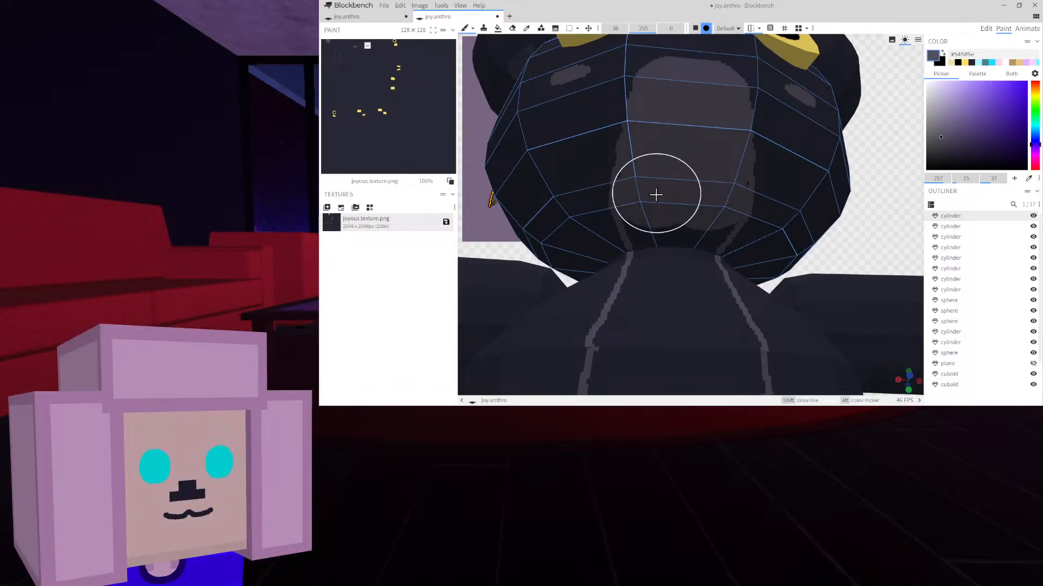
pyautogui.click(656, 190)
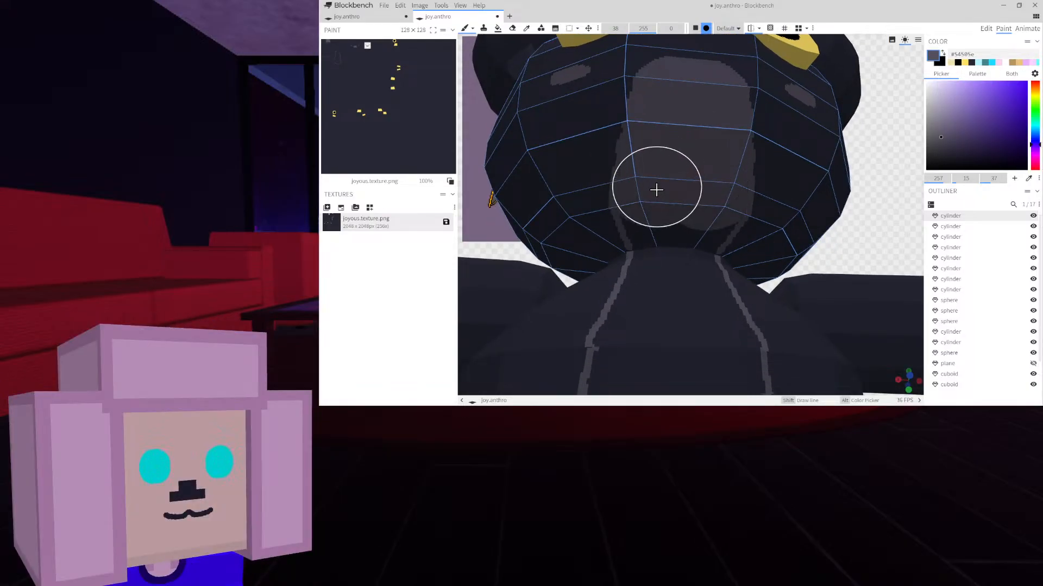
pyautogui.click(660, 224)
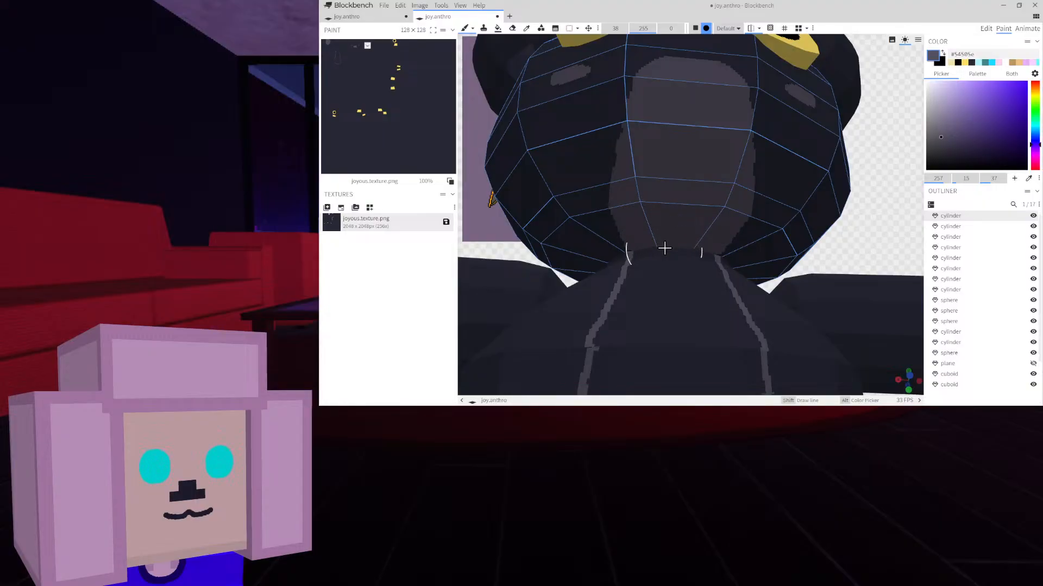
# Paint the front of the neck and the upper chest grey between the outline's two lines
pyautogui.click(664, 249)
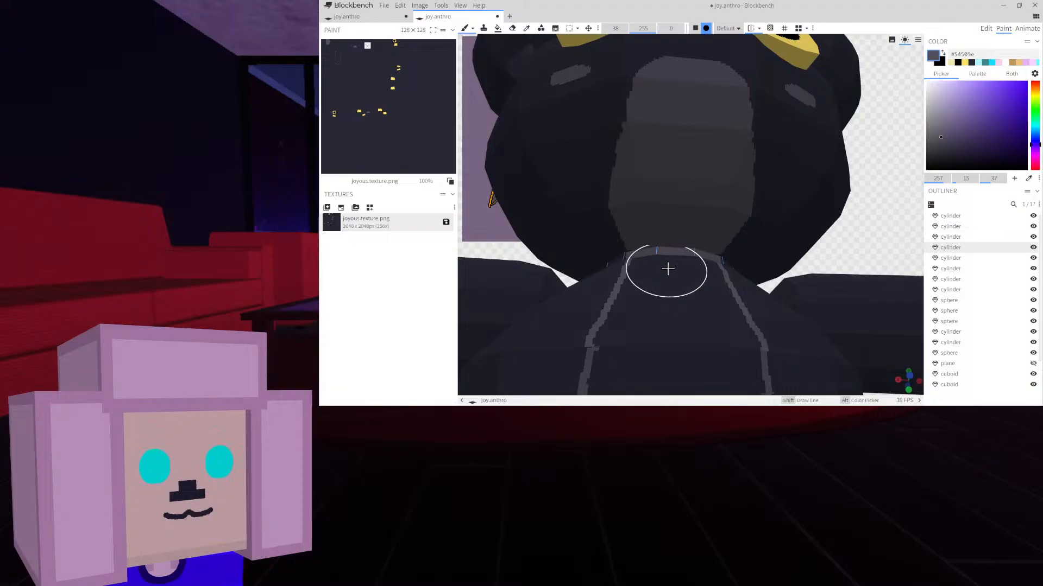
pyautogui.click(667, 268)
pyautogui.moveTo(868, 248); pyautogui.dragTo(723, 292)
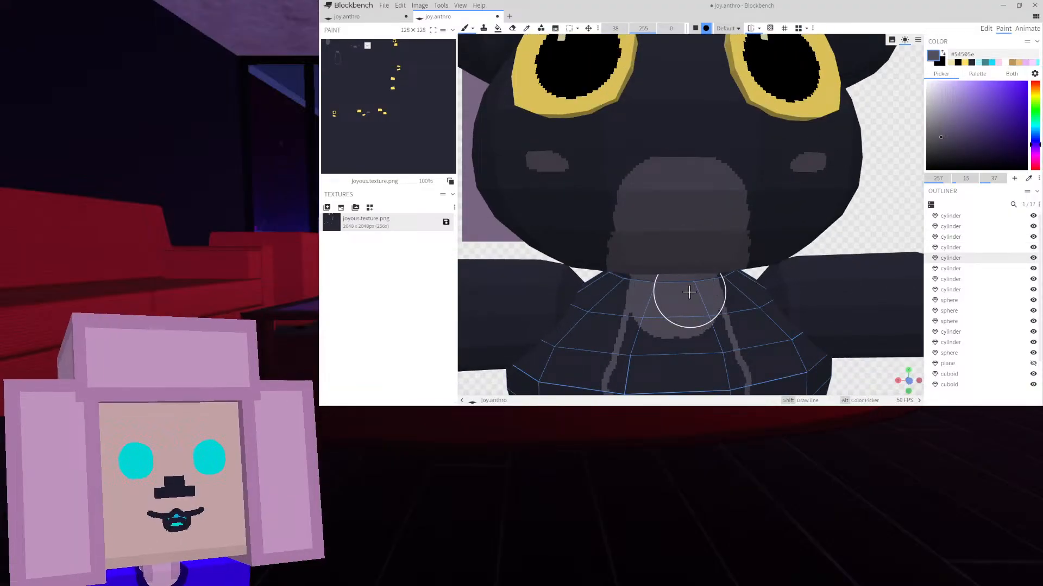
pyautogui.scroll(1, 699, 287)
pyautogui.moveTo(701, 288); pyautogui.dragTo(694, 135, button='right')
pyautogui.moveTo(647, 156)
pyautogui.mouseDown()
pyautogui.moveTo(654, 191)
pyautogui.moveTo(635, 195)
pyautogui.moveTo(648, 205)
pyautogui.mouseUp()
# Paint grey along the inside of the torso outline from the chest down to the waist
pyautogui.moveTo(649, 205); pyautogui.dragTo(682, 109, button='right')
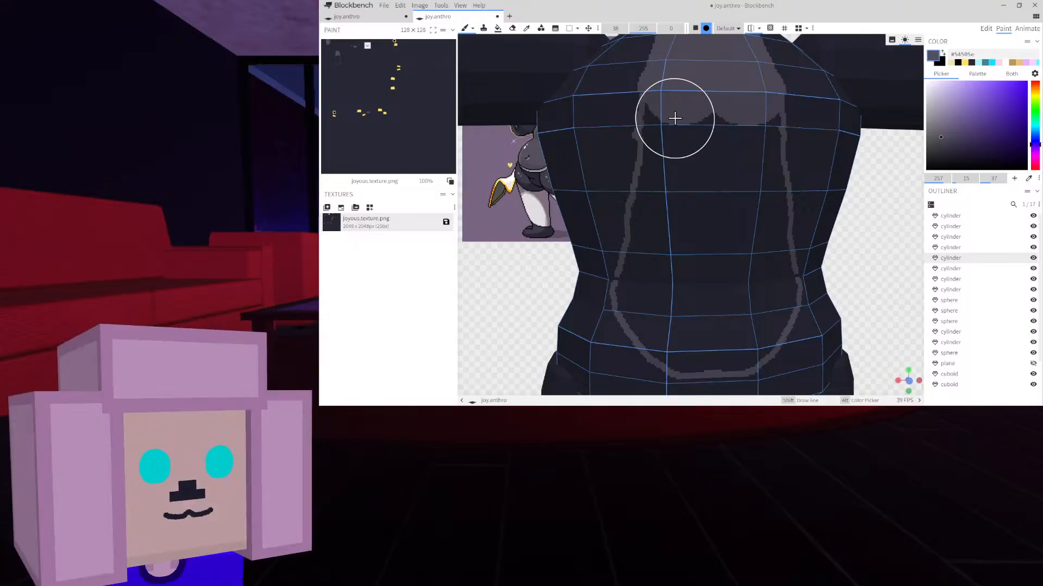
pyautogui.moveTo(675, 142); pyautogui.dragTo(698, 132)
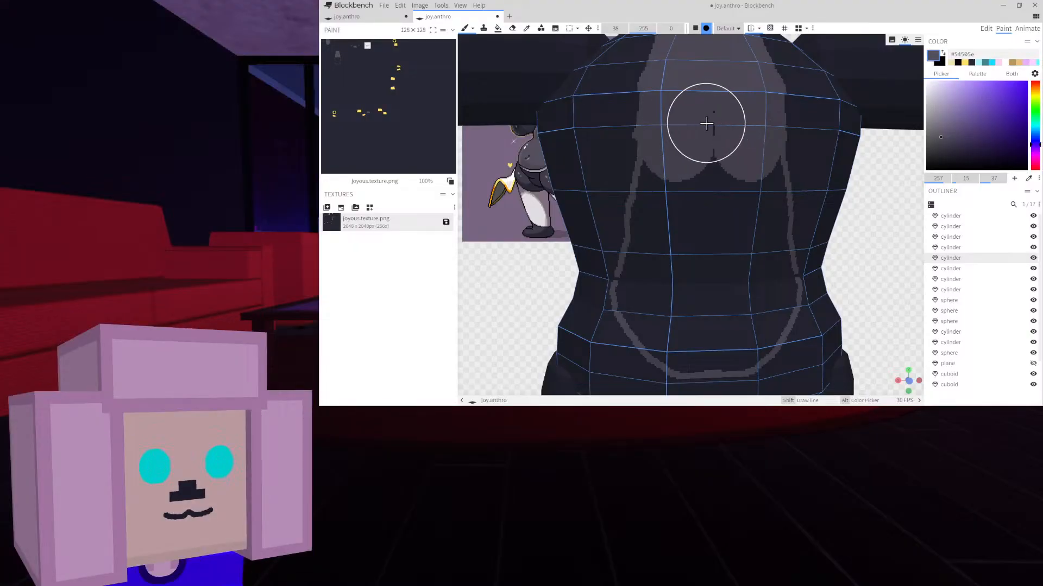
pyautogui.moveTo(710, 168); pyautogui.dragTo(710, 130, button='right')
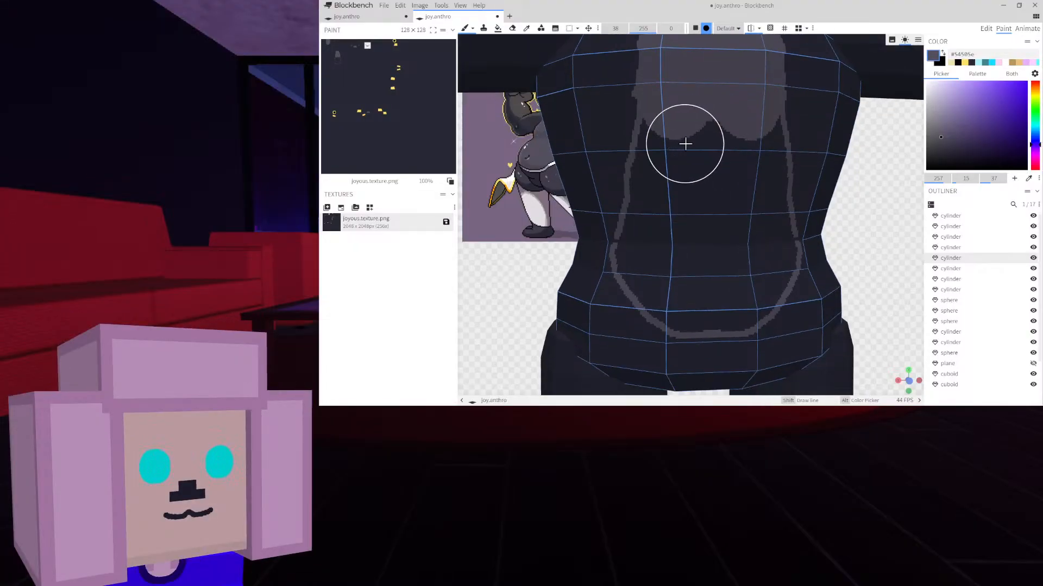
pyautogui.moveTo(673, 138); pyautogui.dragTo(665, 140)
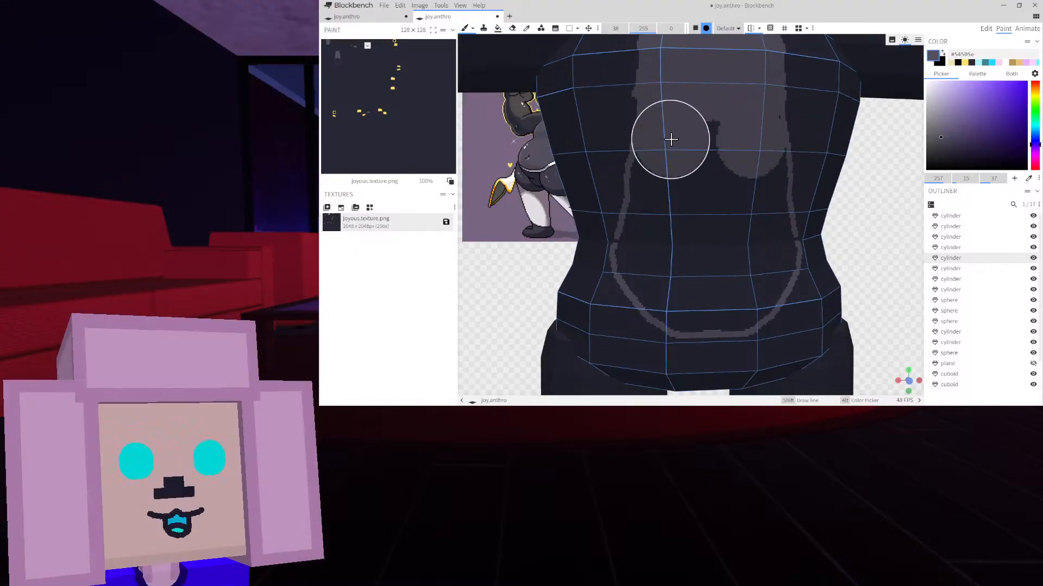
pyautogui.click(663, 170)
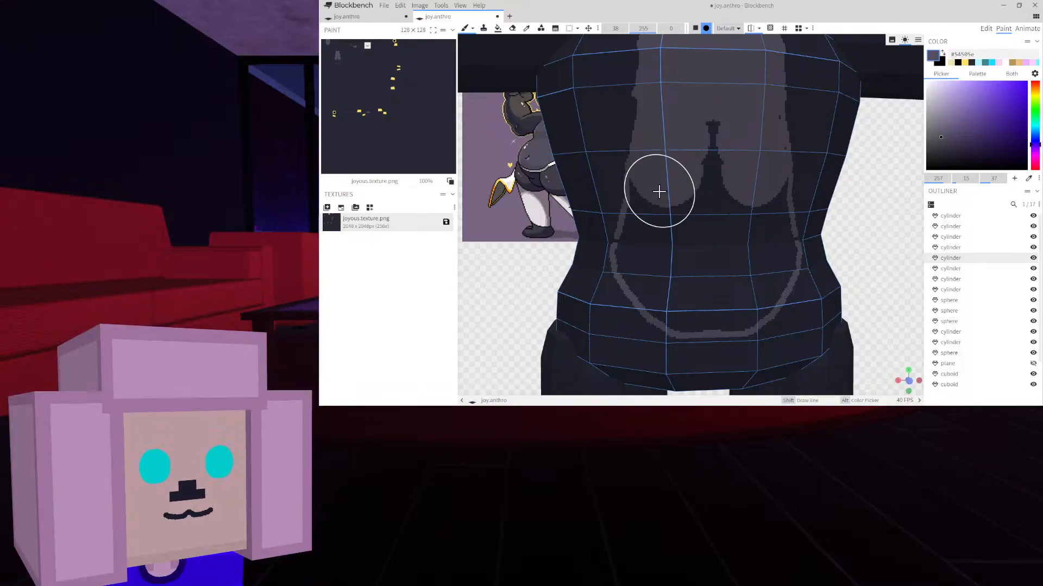
pyautogui.moveTo(658, 194); pyautogui.dragTo(644, 249)
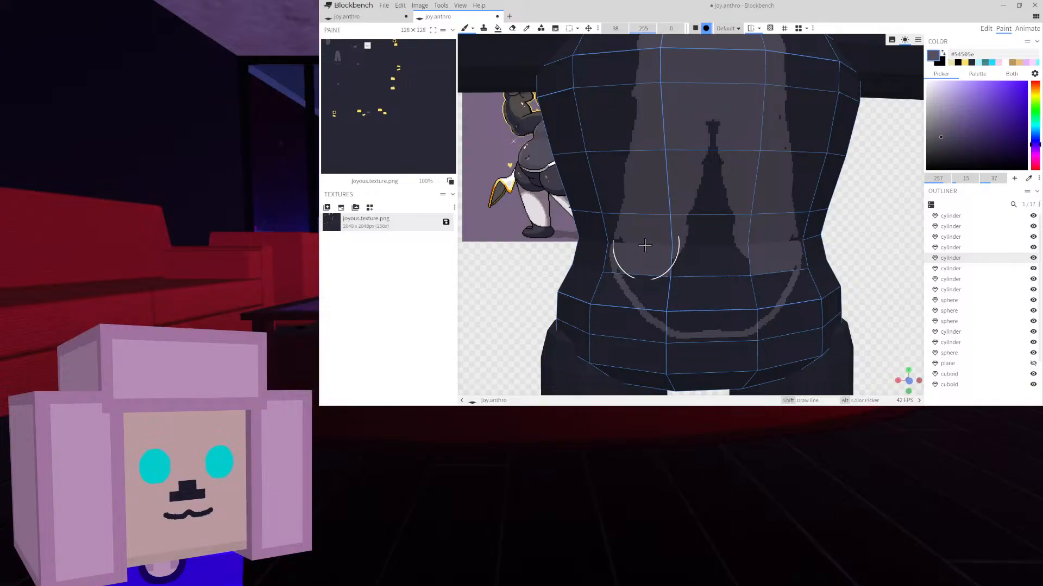
# Paint the lower belly grey inside the outline and fill in the dark strip along the middle of the torso
pyautogui.moveTo(677, 252); pyautogui.dragTo(669, 214, button='right')
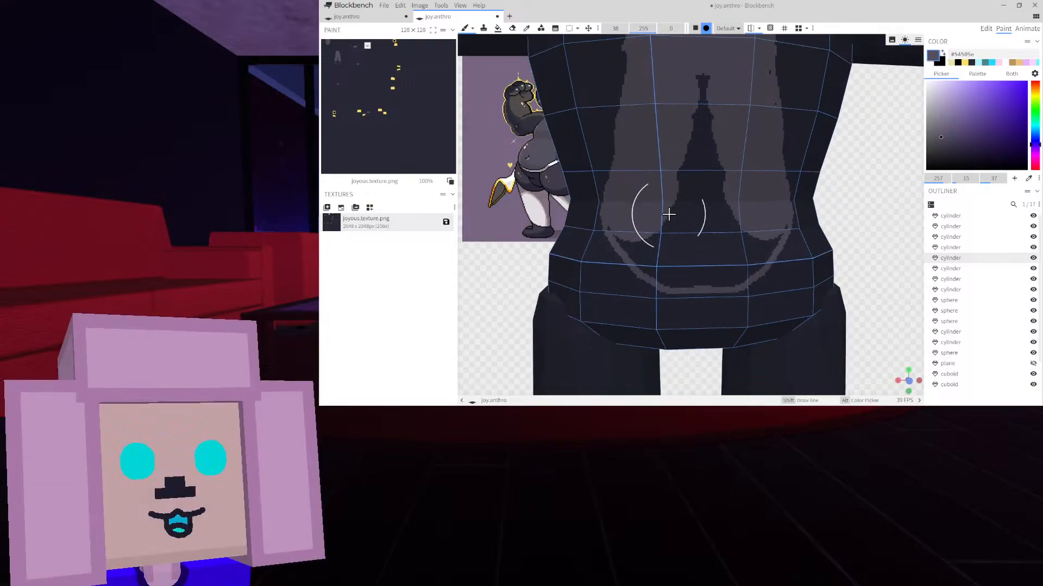
pyautogui.click(646, 235)
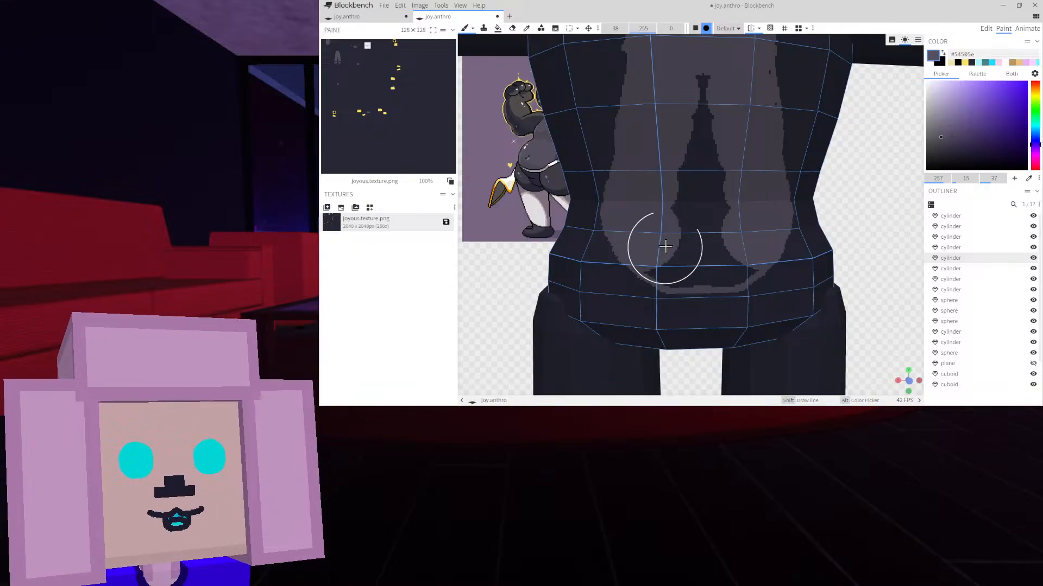
pyautogui.click(670, 248)
pyautogui.click(680, 254)
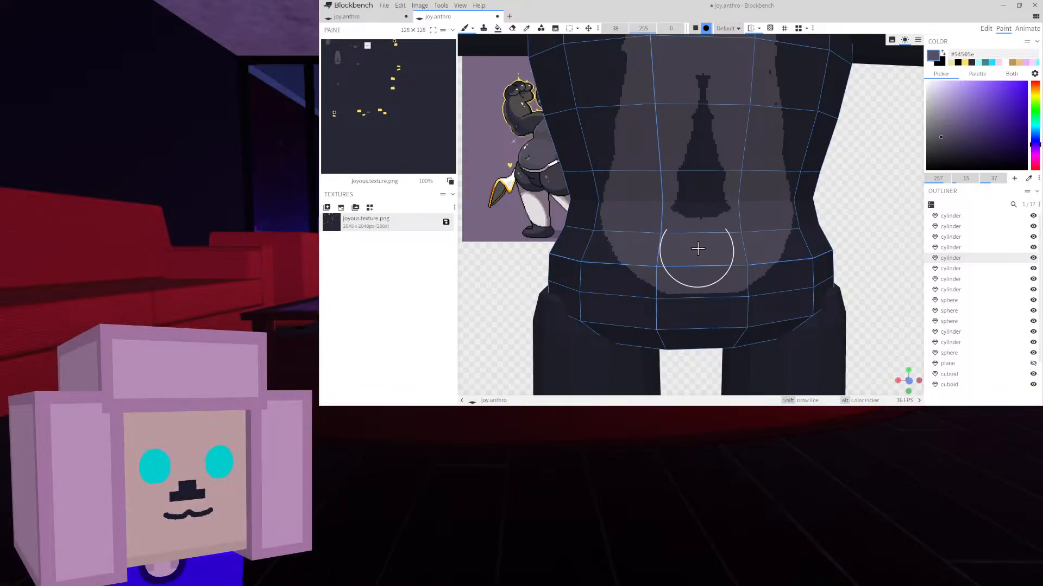
pyautogui.moveTo(698, 249); pyautogui.dragTo(704, 99)
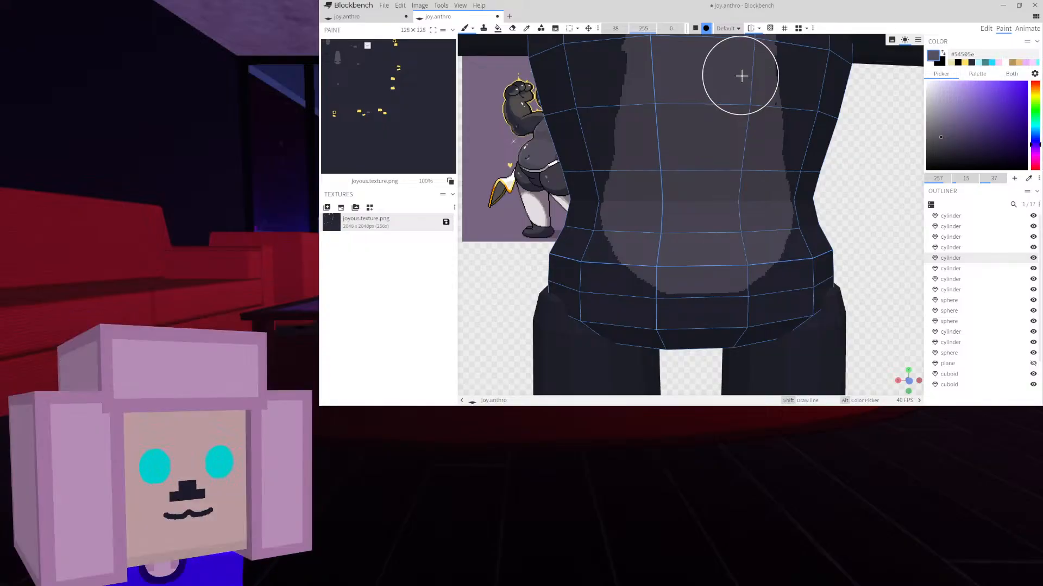
# Make the hidden mouth plane visible on the face again
pyautogui.moveTo(744, 105); pyautogui.dragTo(721, 283, button='right')
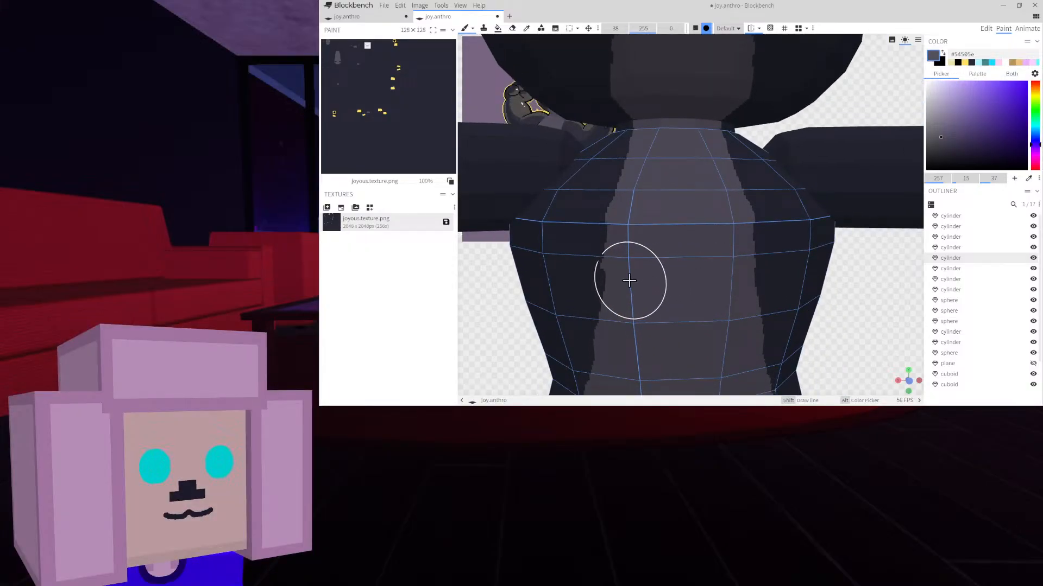
pyautogui.moveTo(700, 215); pyautogui.dragTo(705, 245, button='right')
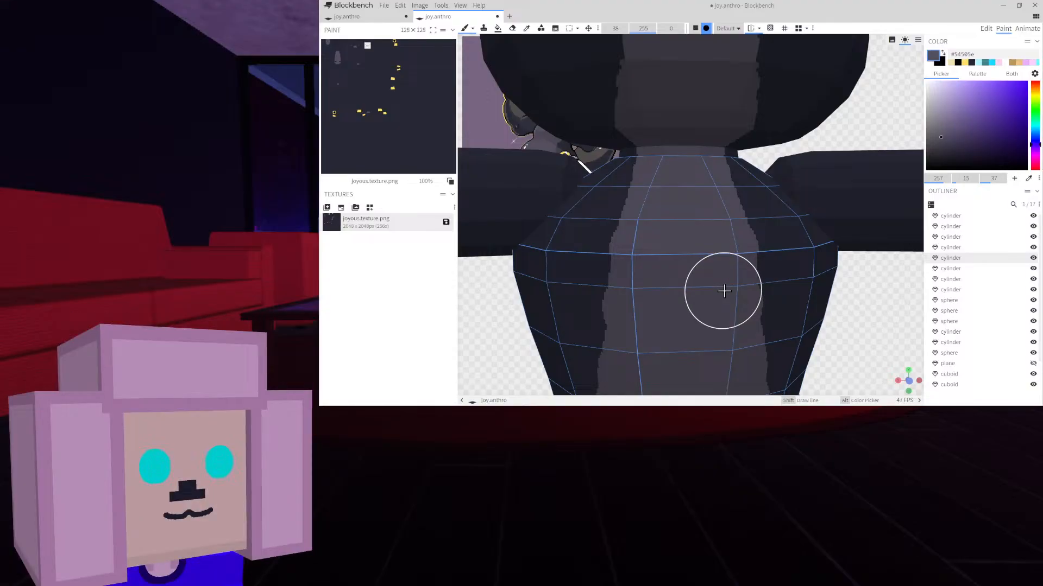
pyautogui.scroll(-5, 727, 285)
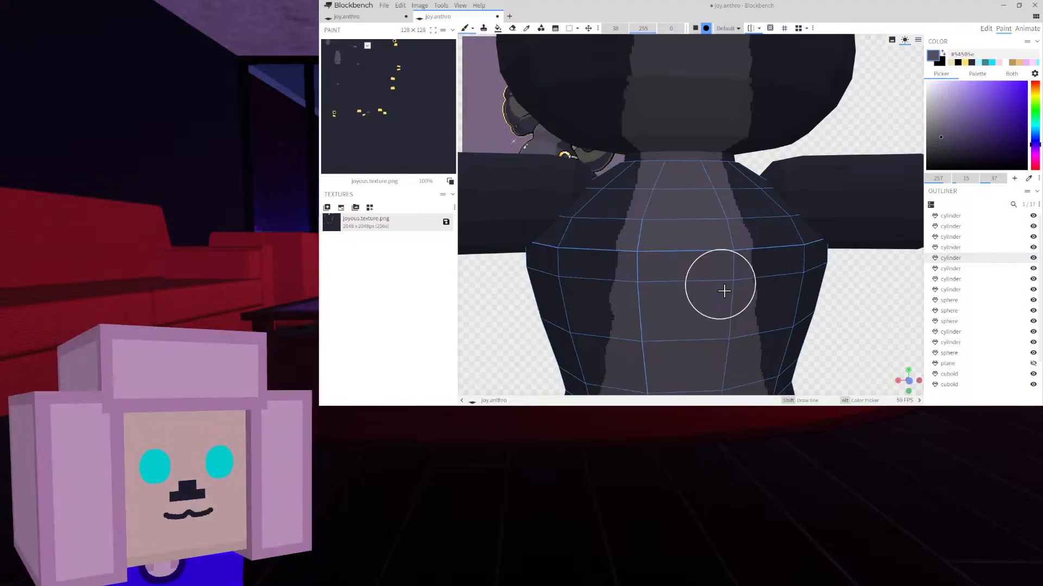
pyautogui.scroll(-3, 736, 277)
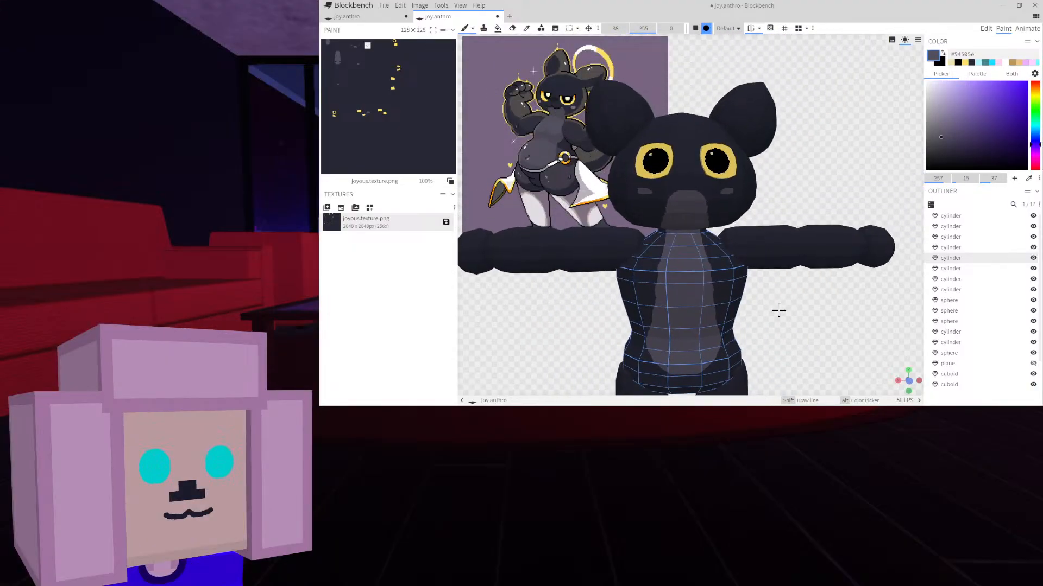
pyautogui.click(1035, 363)
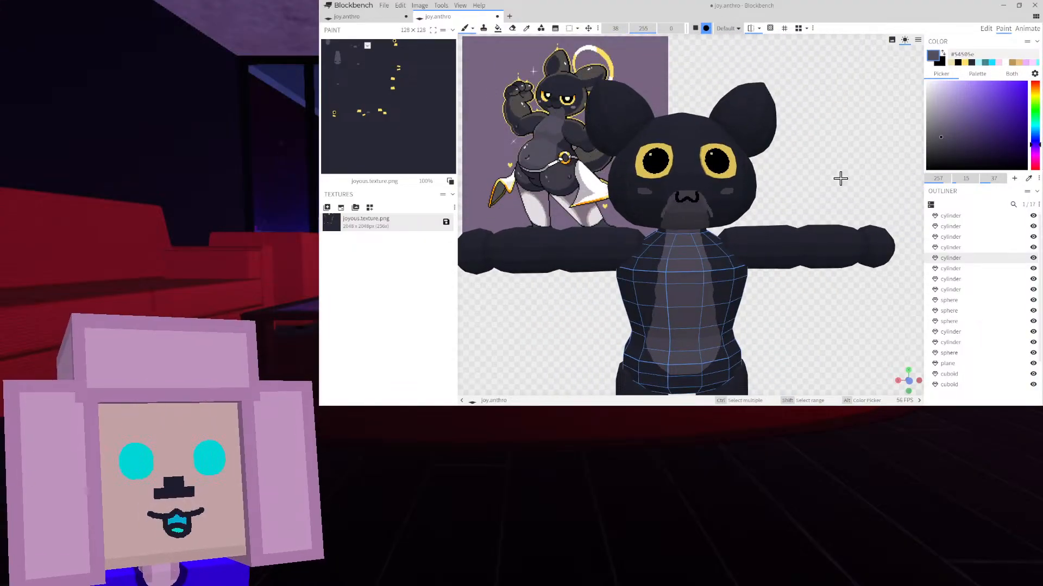
# Paint grey on the mouth plane around and below the black mouth line, filling in the dark gaps
pyautogui.moveTo(840, 178); pyautogui.dragTo(792, 185)
pyautogui.scroll(4, 652, 211)
pyautogui.scroll(2, 640, 211)
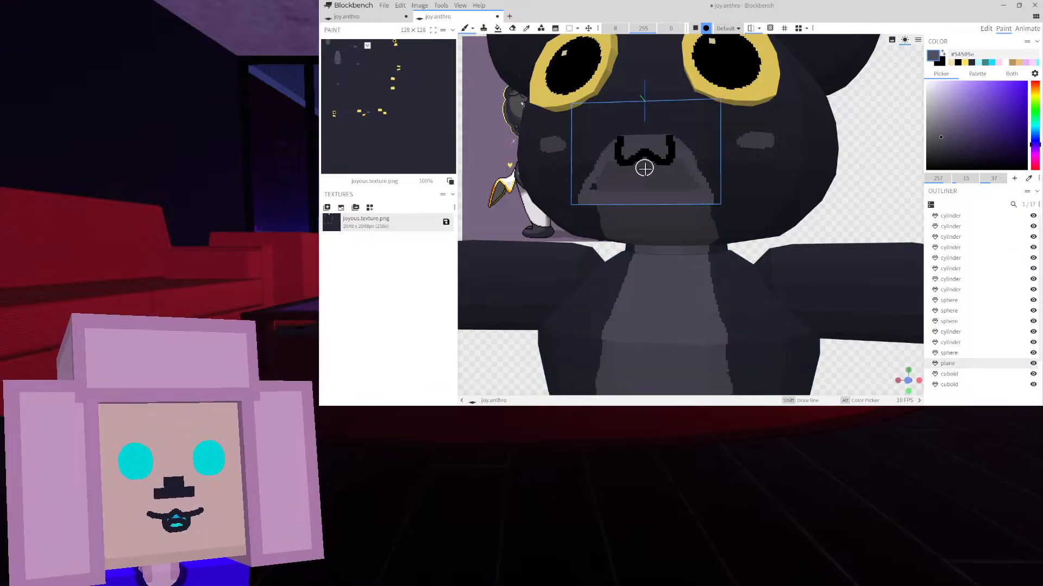
pyautogui.scroll(5, 640, 170)
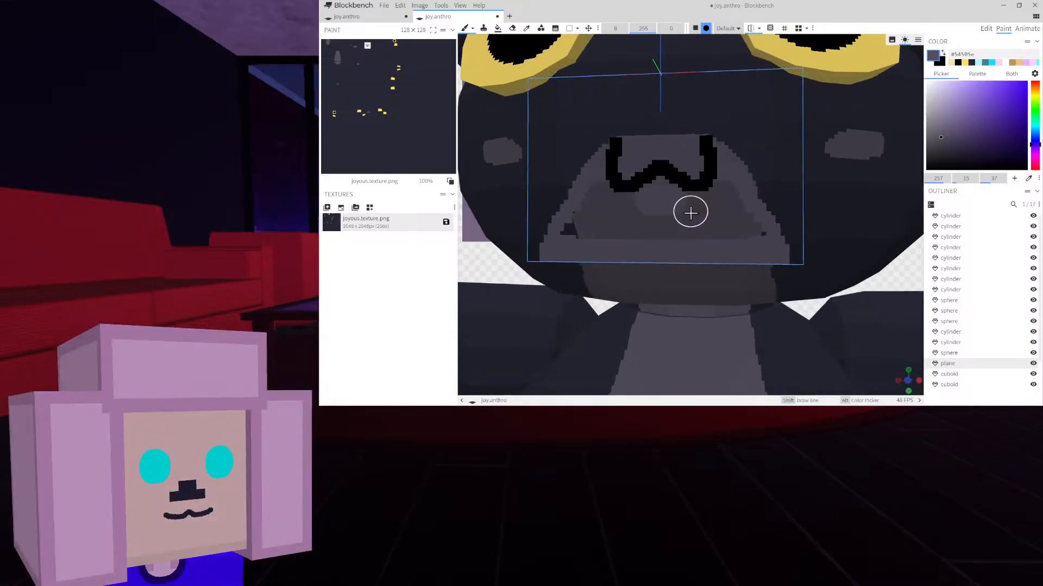
pyautogui.moveTo(609, 205); pyautogui.dragTo(569, 196)
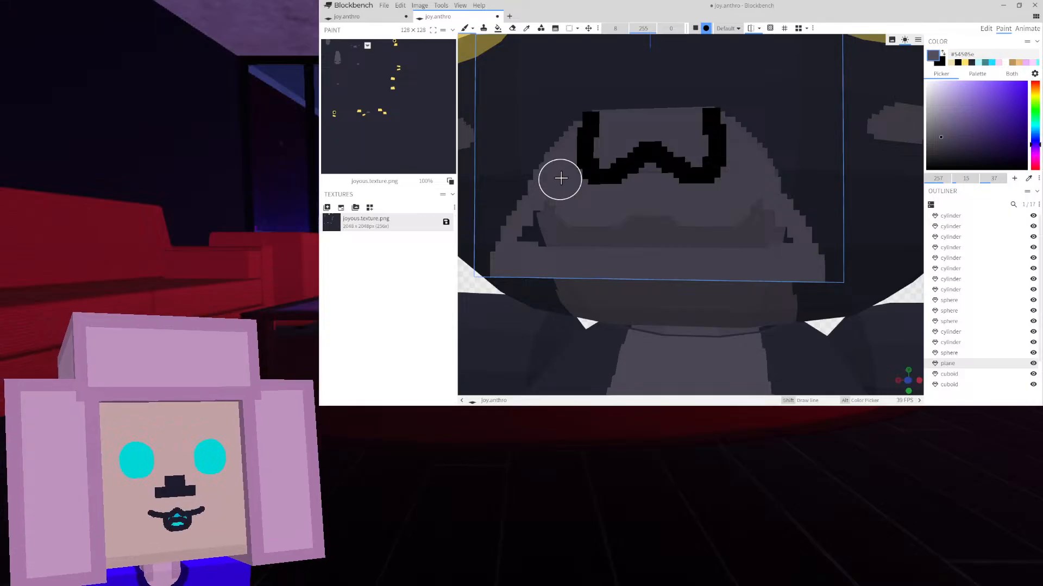
pyautogui.moveTo(552, 211)
pyautogui.mouseDown()
pyautogui.moveTo(539, 234)
pyautogui.moveTo(642, 233)
pyautogui.mouseUp()
pyautogui.scroll(-6, 659, 233)
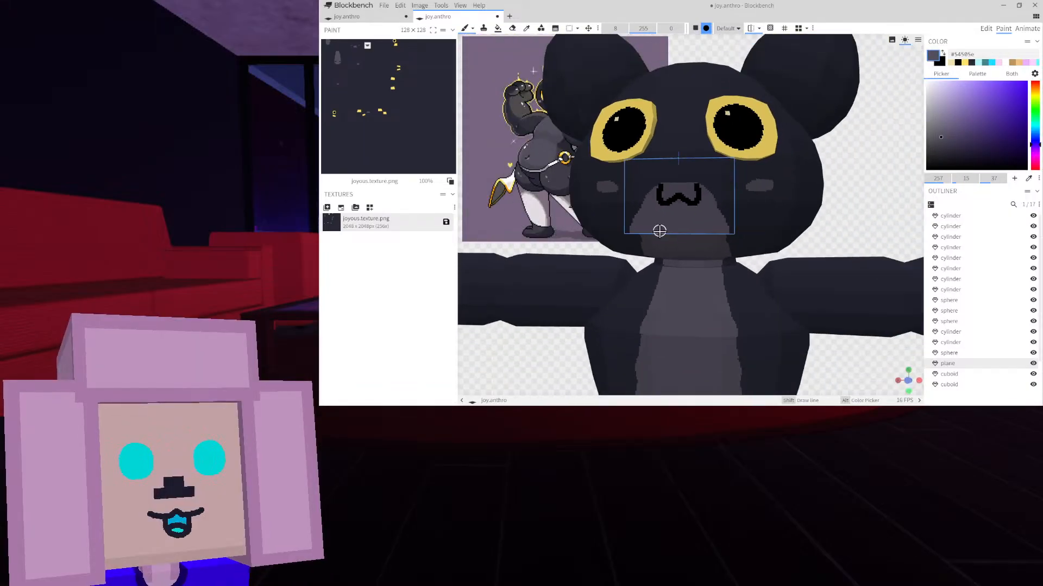
pyautogui.scroll(-2, 659, 231)
pyautogui.scroll(-2, 801, 264)
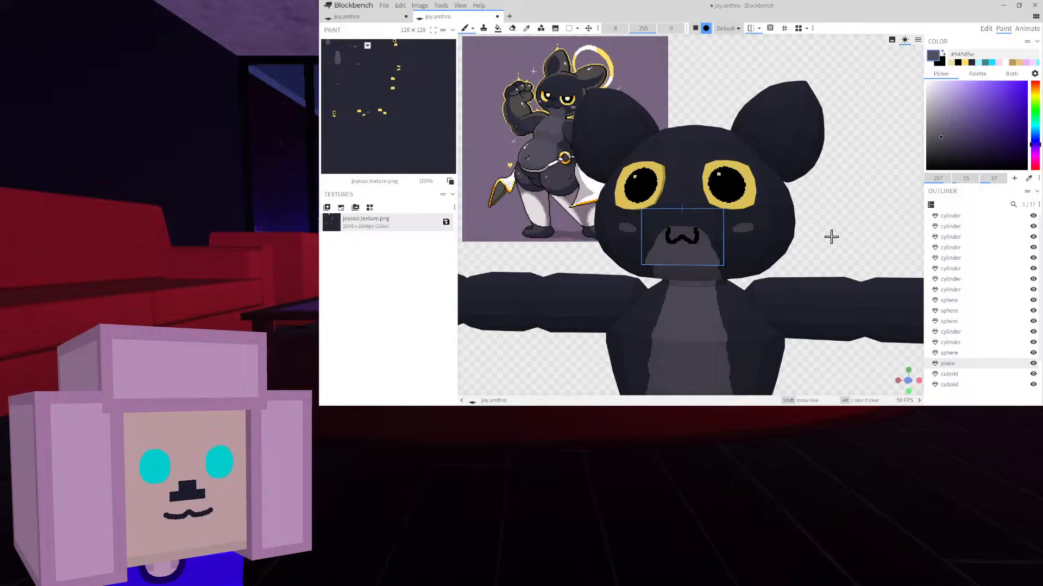
# Turn off the viewport shading, clear the selection and check the grey muzzle patch around the mouth
pyautogui.click(905, 41)
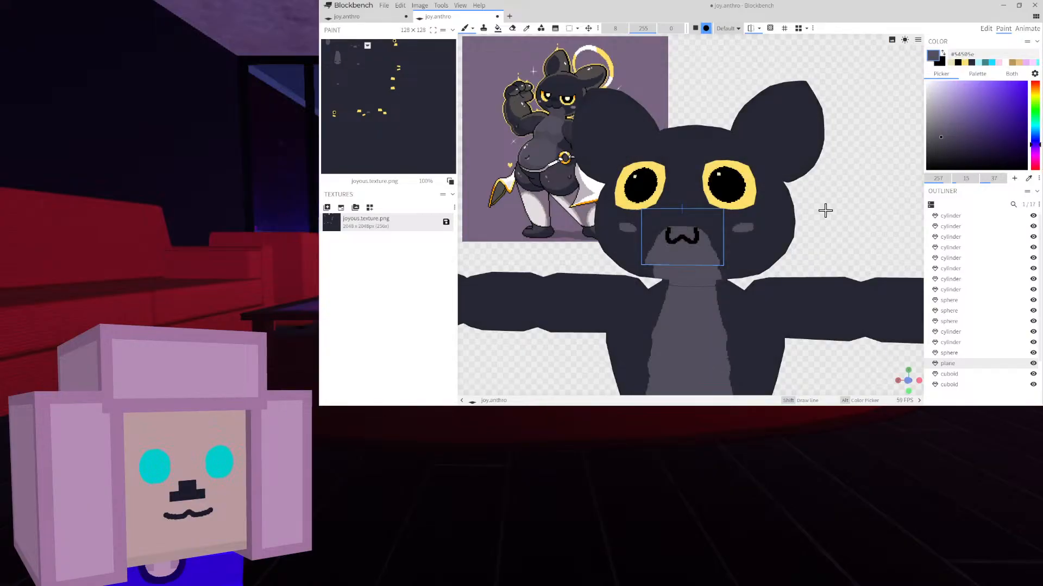
pyautogui.moveTo(824, 210)
pyautogui.mouseDown()
pyautogui.moveTo(824, 233)
pyautogui.moveTo(836, 232)
pyautogui.mouseUp()
pyautogui.scroll(1, 837, 232)
pyautogui.scroll(3, 837, 232)
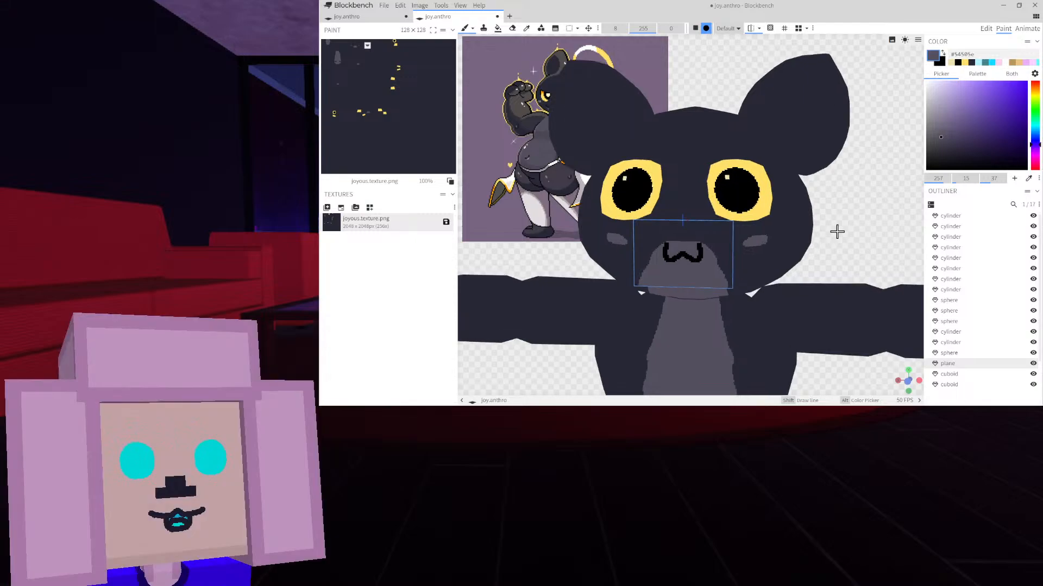
pyautogui.rightClick(877, 234)
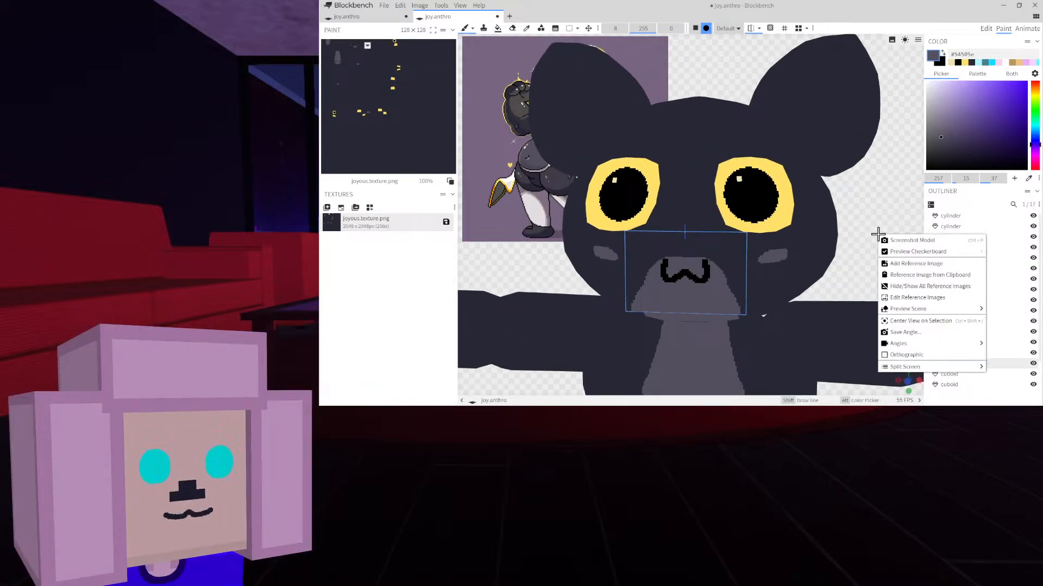
pyautogui.click(888, 211)
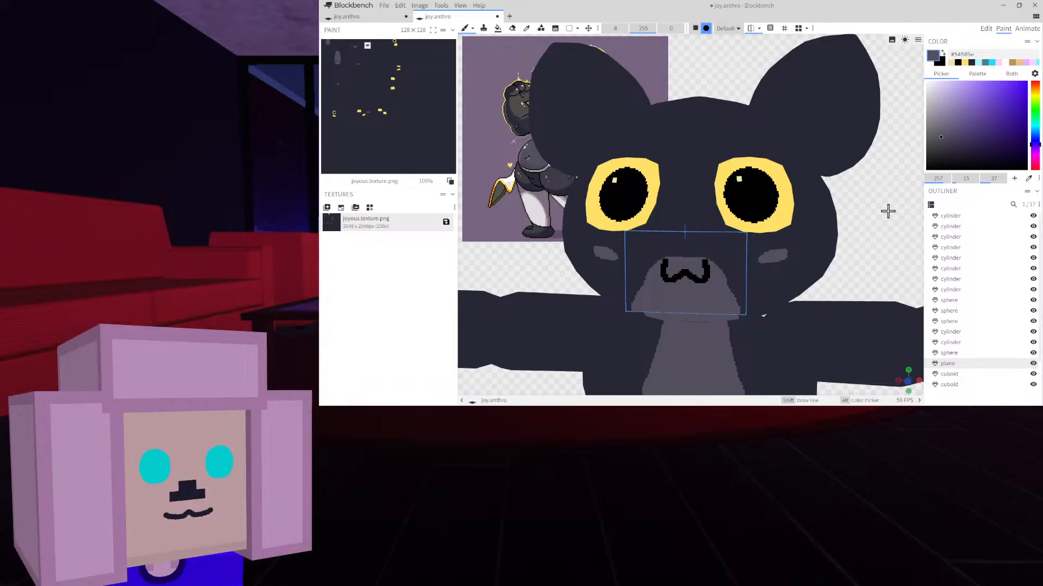
pyautogui.scroll(-2, 986, 374)
pyautogui.click(974, 372)
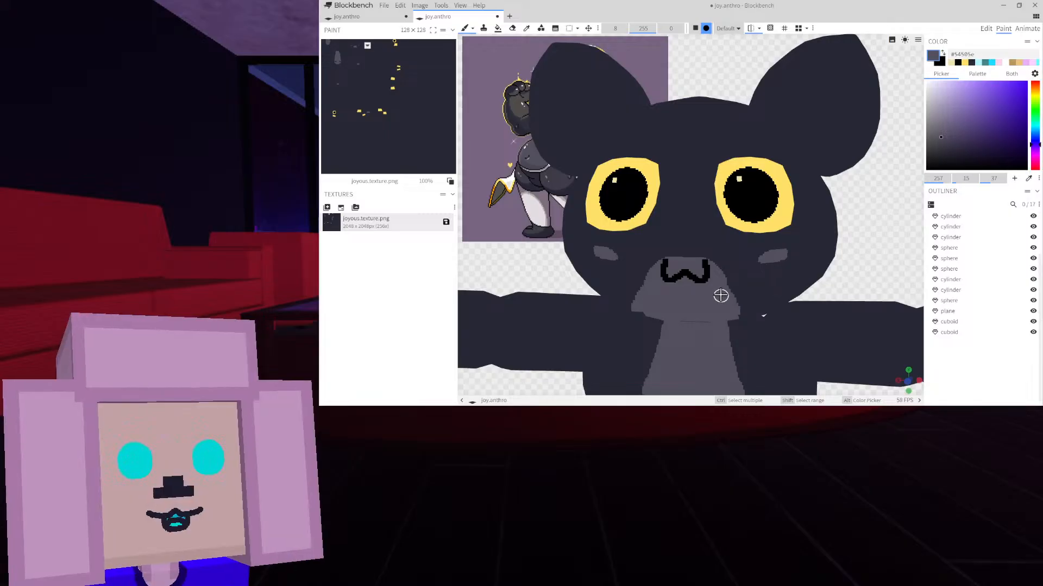
pyautogui.scroll(2, 709, 293)
pyautogui.moveTo(706, 295); pyautogui.dragTo(711, 227, button='right')
pyautogui.scroll(1, 706, 220)
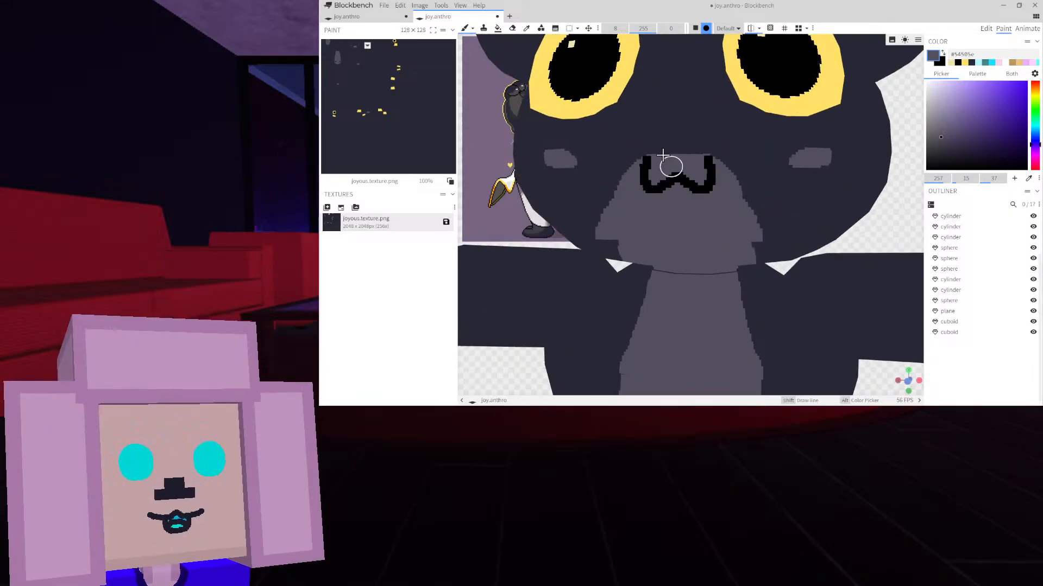
# Set the Eraser size to 1, turn shading back on and erase the grey along the underside of the mouth line
pyautogui.click(512, 30)
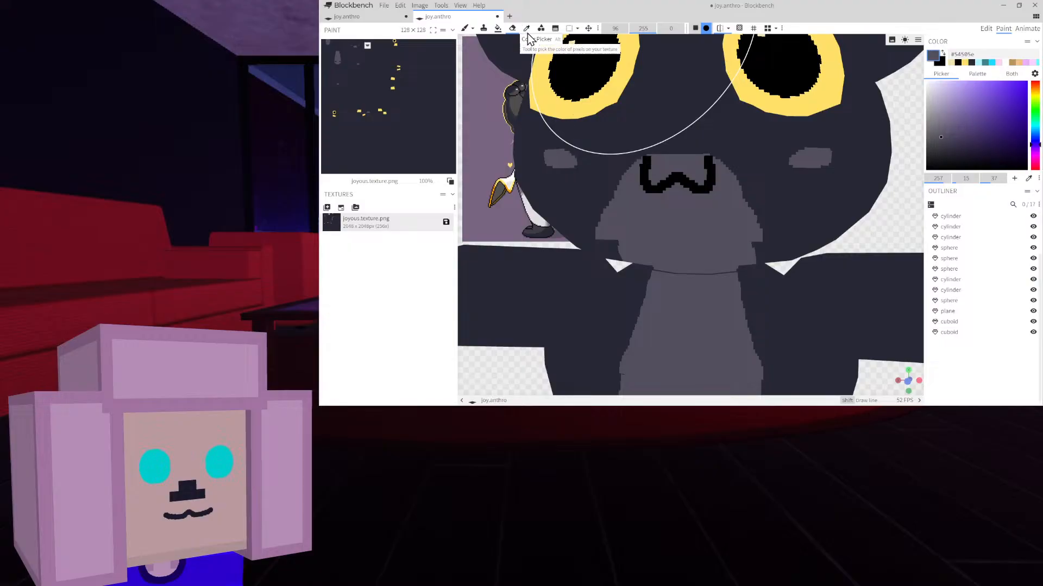
pyautogui.moveTo(616, 28); pyautogui.dragTo(613, 29)
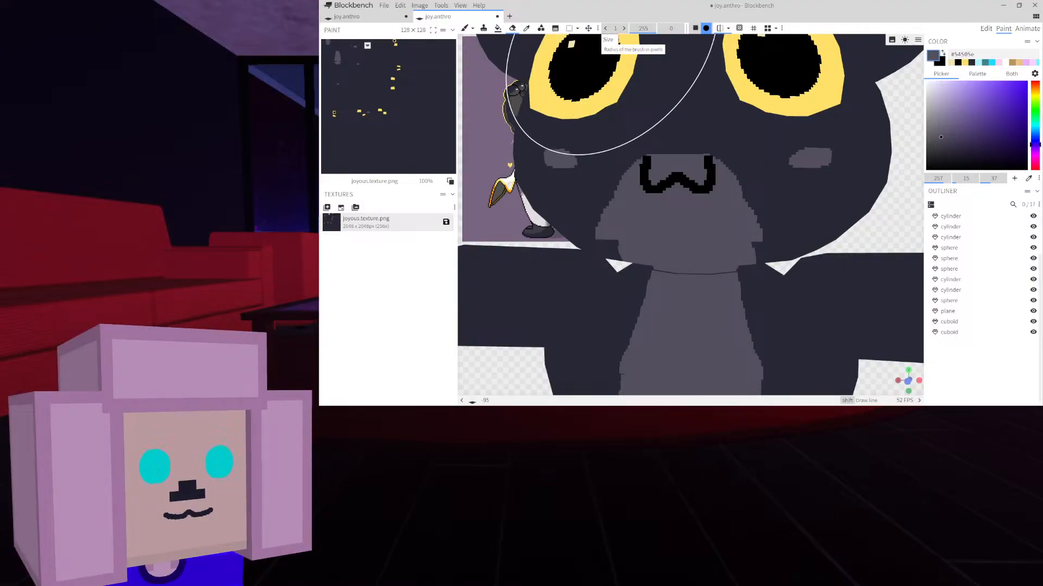
pyautogui.scroll(3, 680, 192)
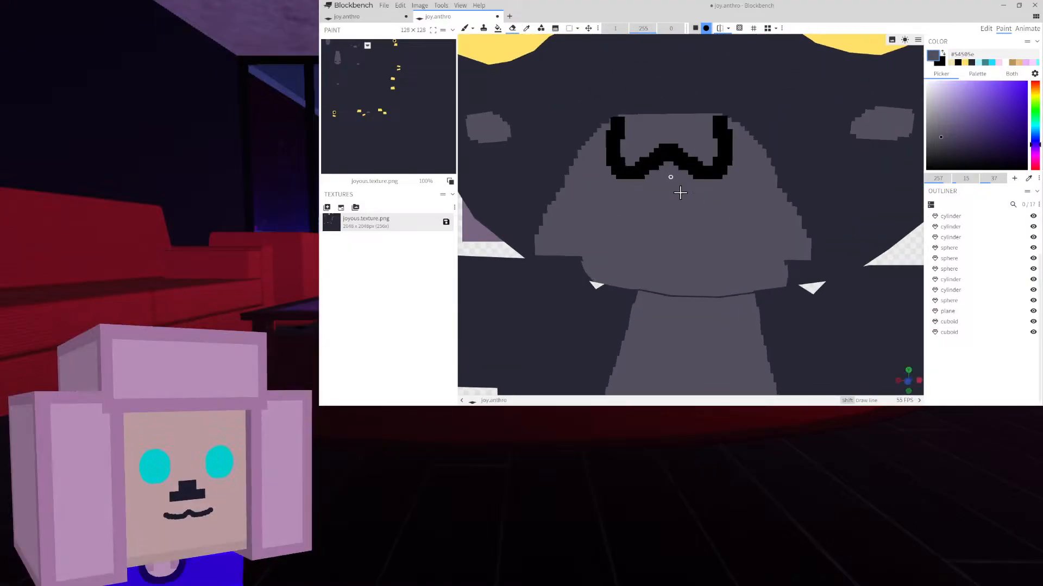
pyautogui.click(667, 166)
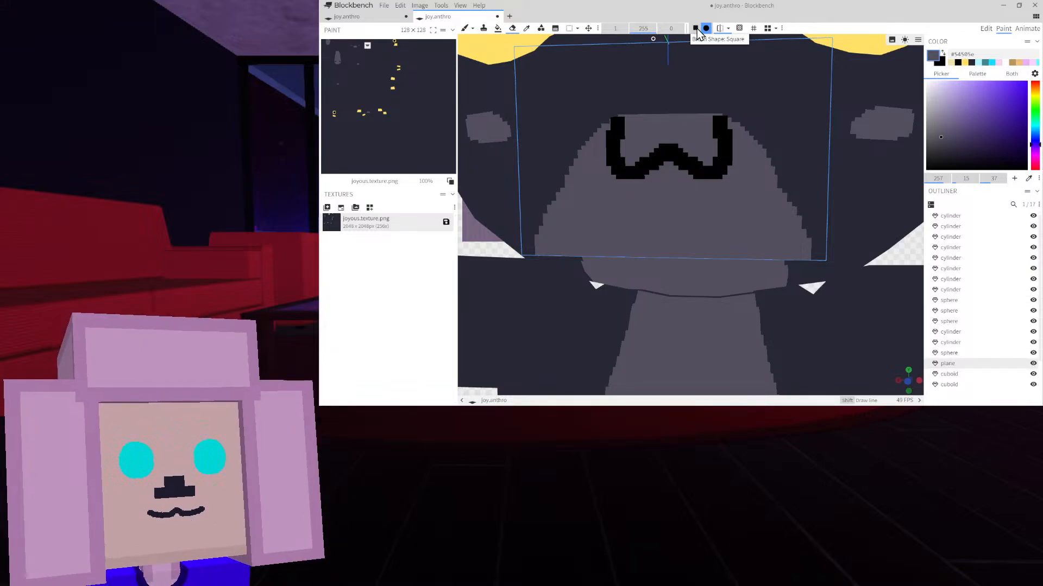
pyautogui.scroll(5, 820, 107)
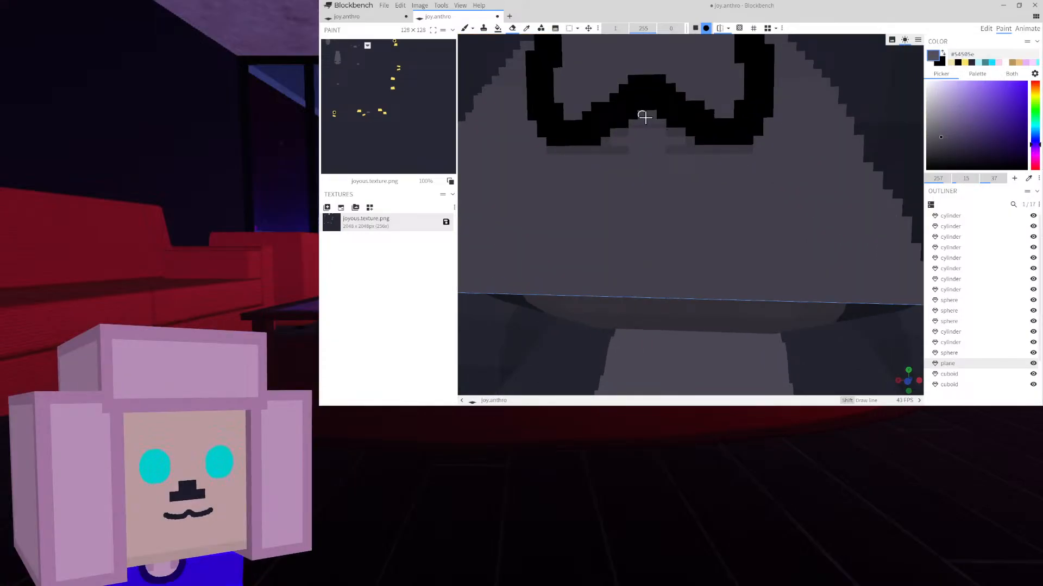
# Set the Eraser size to 11 and erase the stray grey on the mouth plane below and beside the mouth line
pyautogui.moveTo(617, 26); pyautogui.dragTo(679, 27)
pyautogui.moveTo(644, 188)
pyautogui.mouseDown()
pyautogui.moveTo(644, 174)
pyautogui.moveTo(640, 195)
pyautogui.moveTo(611, 194)
pyautogui.mouseUp()
pyautogui.moveTo(611, 194)
pyautogui.mouseDown(button='right')
pyautogui.moveTo(747, 242)
pyautogui.moveTo(717, 210)
pyautogui.mouseUp(button='right')
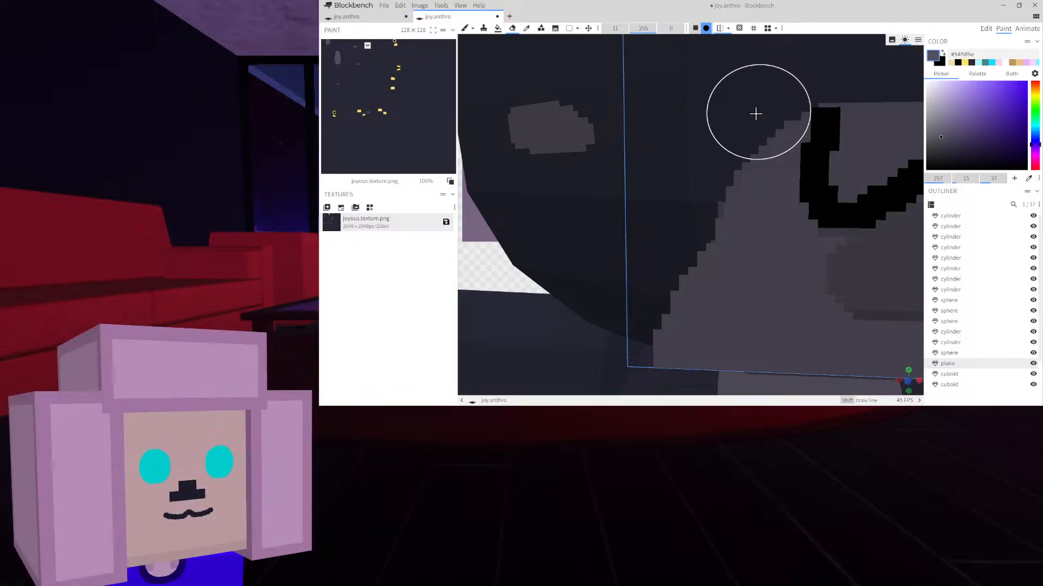
pyautogui.click(748, 178)
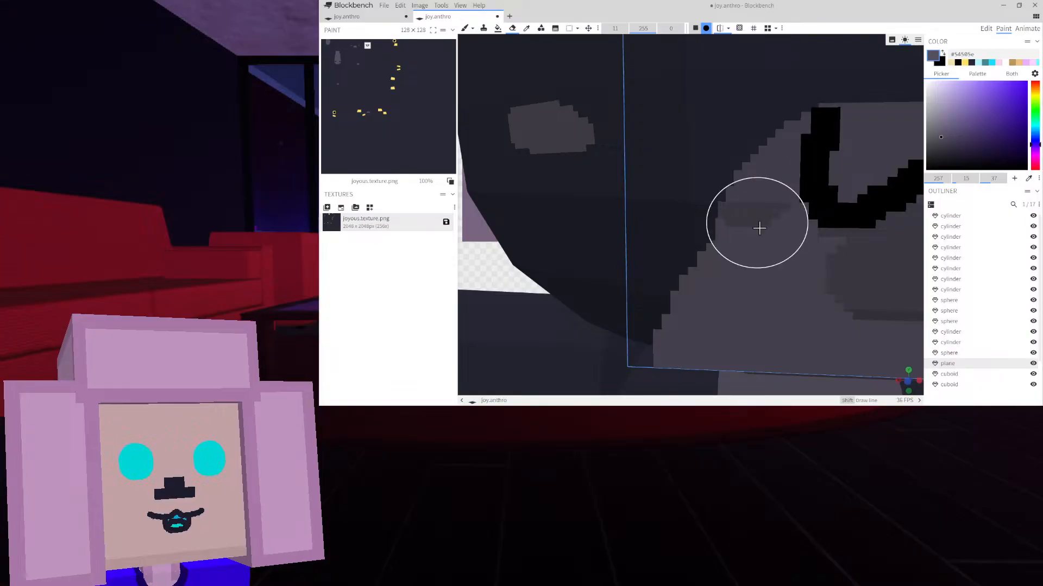
pyautogui.click(757, 223)
pyautogui.click(764, 240)
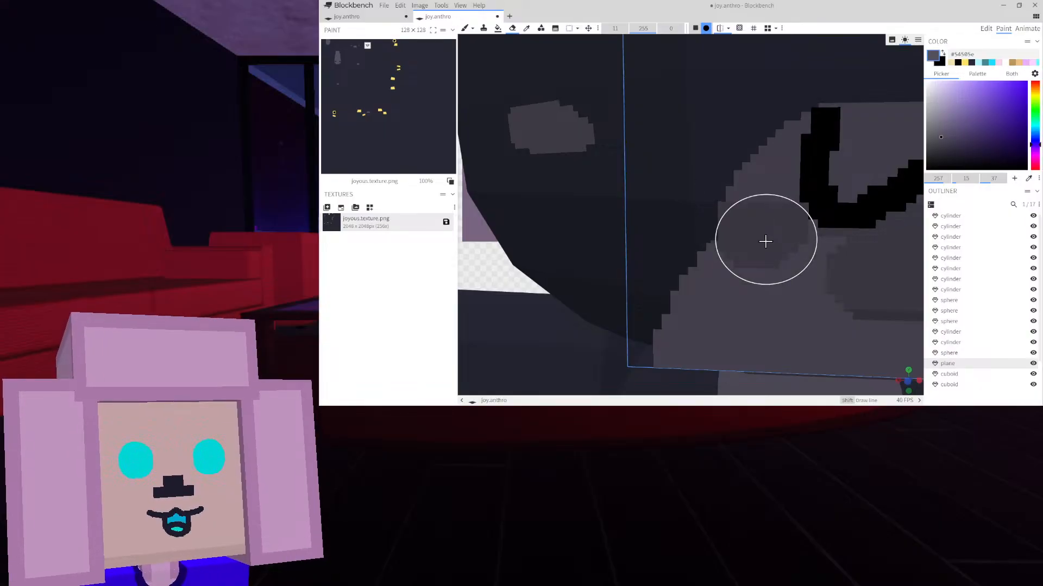
# Erase the remaining grey along the lower part of the mouth plane, from one side of the muzzle to the other
pyautogui.moveTo(772, 265); pyautogui.dragTo(752, 222, button='middle')
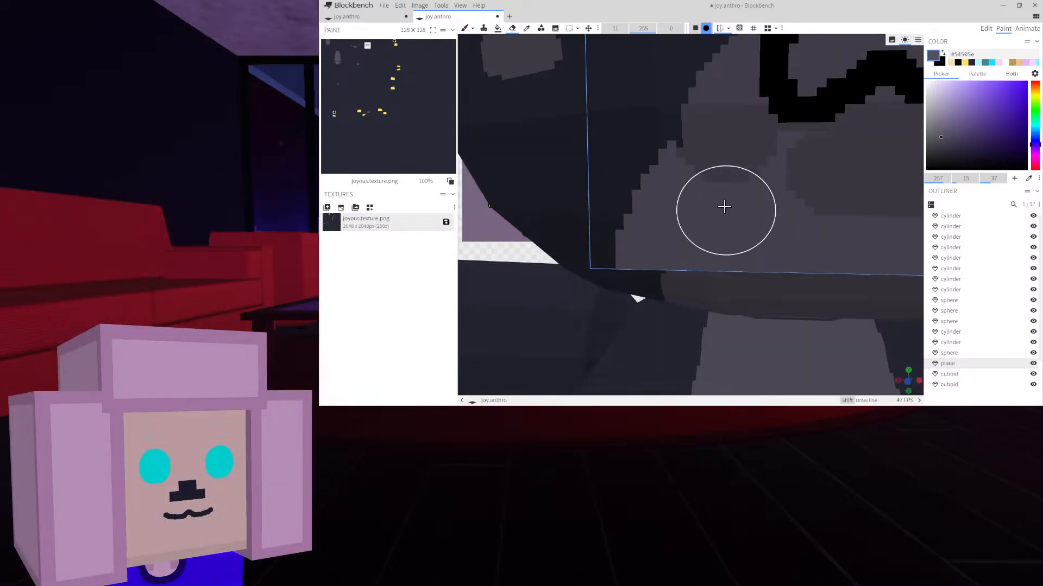
pyautogui.click(682, 186)
pyautogui.moveTo(664, 241)
pyautogui.mouseDown()
pyautogui.moveTo(729, 230)
pyautogui.moveTo(783, 239)
pyautogui.mouseUp()
pyautogui.moveTo(783, 238); pyautogui.dragTo(687, 226, button='middle')
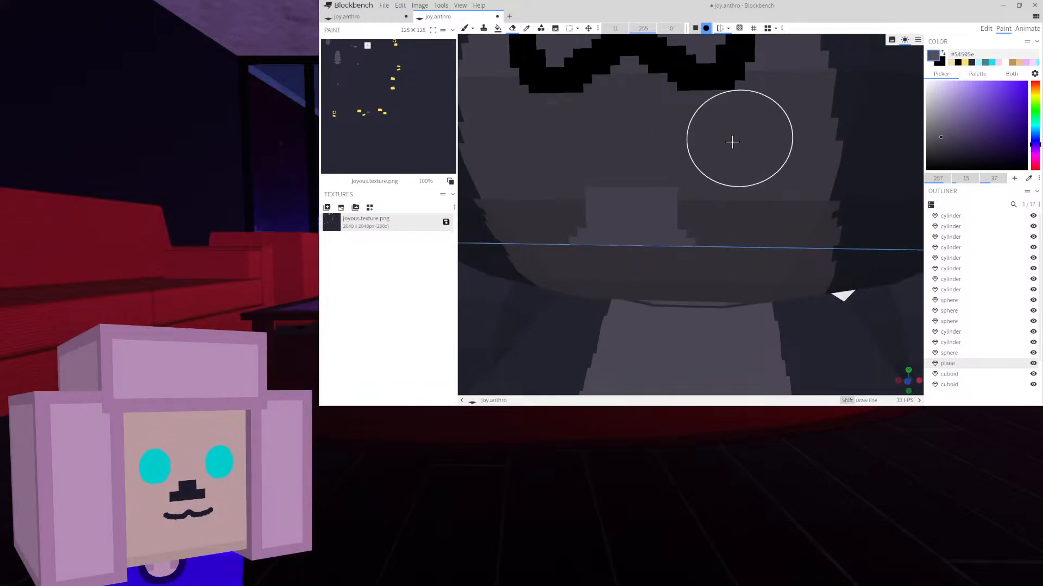
pyautogui.moveTo(679, 211); pyautogui.dragTo(623, 214)
pyautogui.scroll(-5, 679, 181)
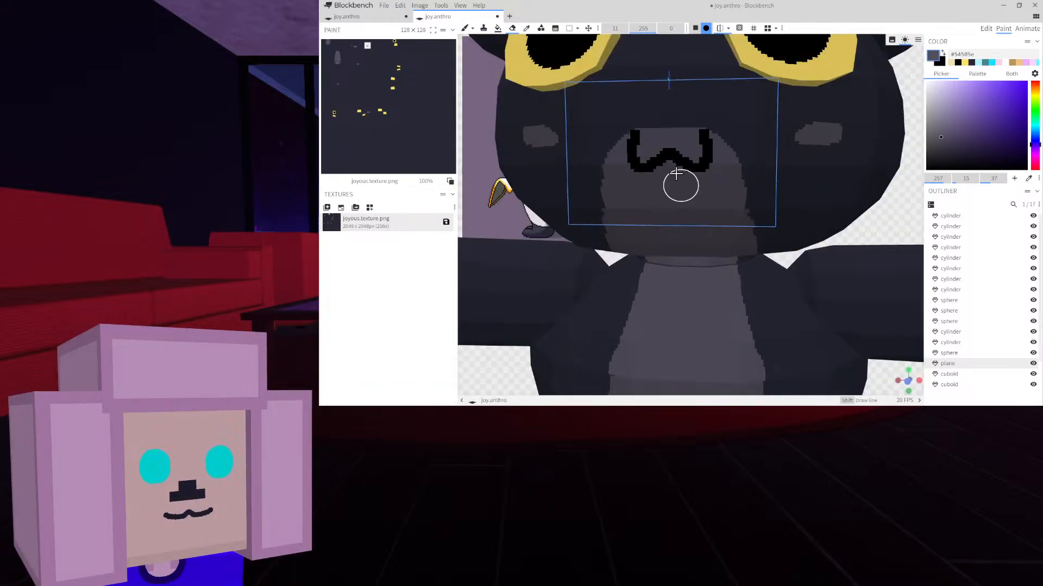
pyautogui.scroll(-2, 687, 222)
pyautogui.scroll(-1, 972, 387)
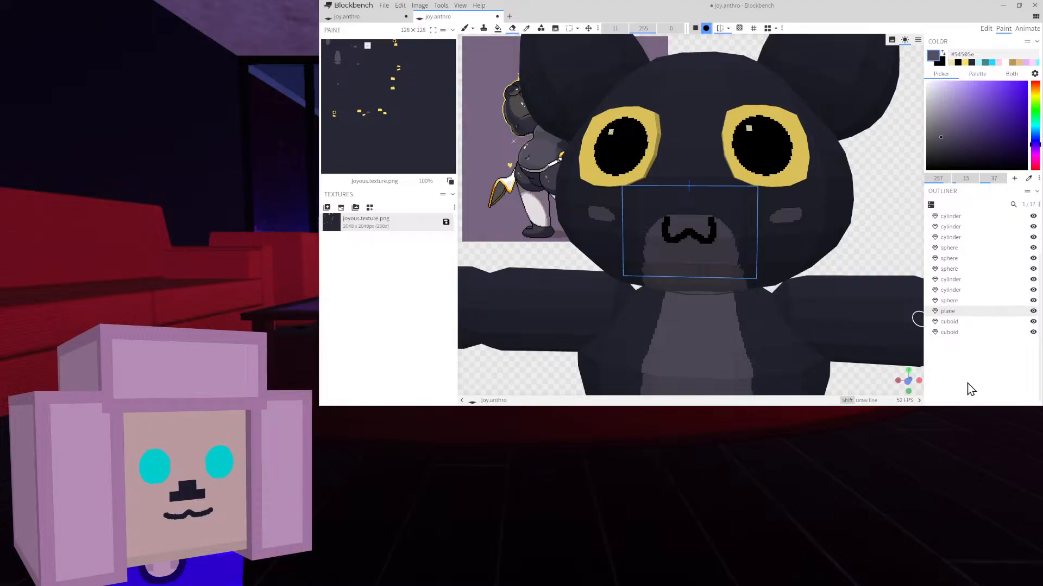
# Deselect the mouth plane, turn off the viewport shading and inspect the muzzle, chin and neck patch
pyautogui.click(968, 389)
pyautogui.moveTo(885, 235); pyautogui.dragTo(868, 258)
pyautogui.scroll(-2, 871, 249)
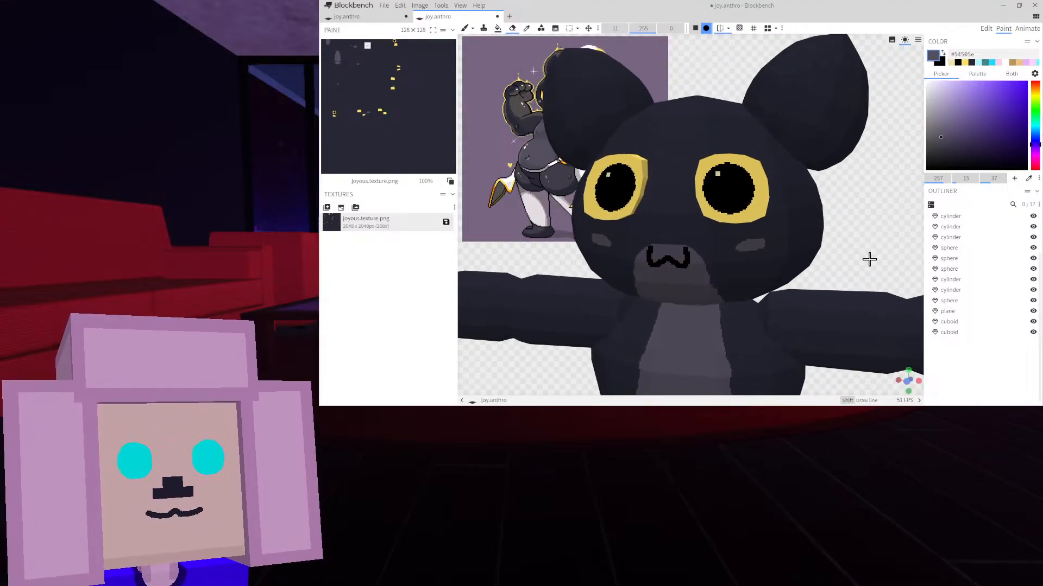
pyautogui.click(905, 42)
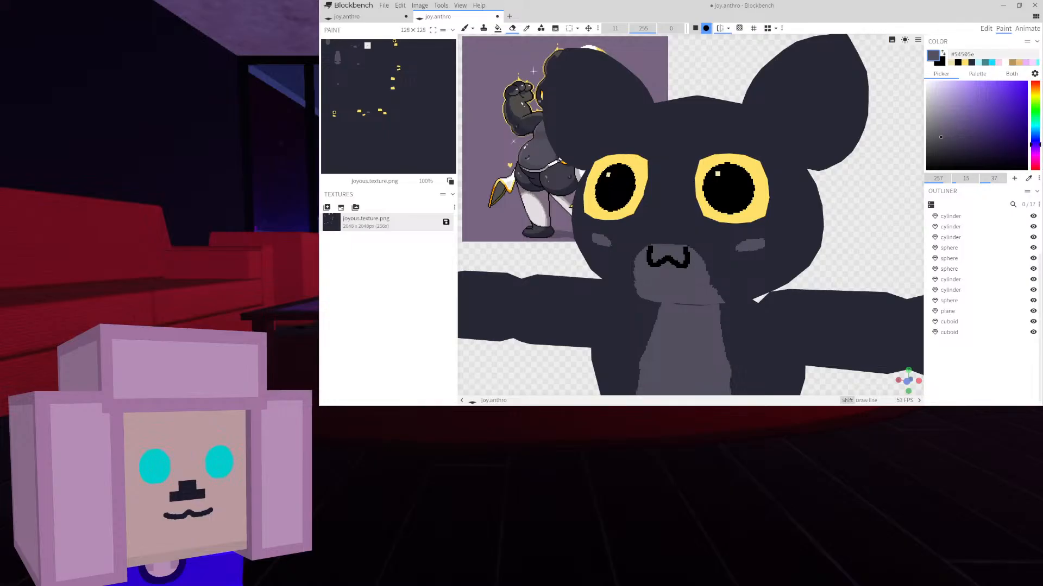
pyautogui.moveTo(847, 213); pyautogui.dragTo(854, 206)
pyautogui.moveTo(854, 207); pyautogui.dragTo(855, 148, button='right')
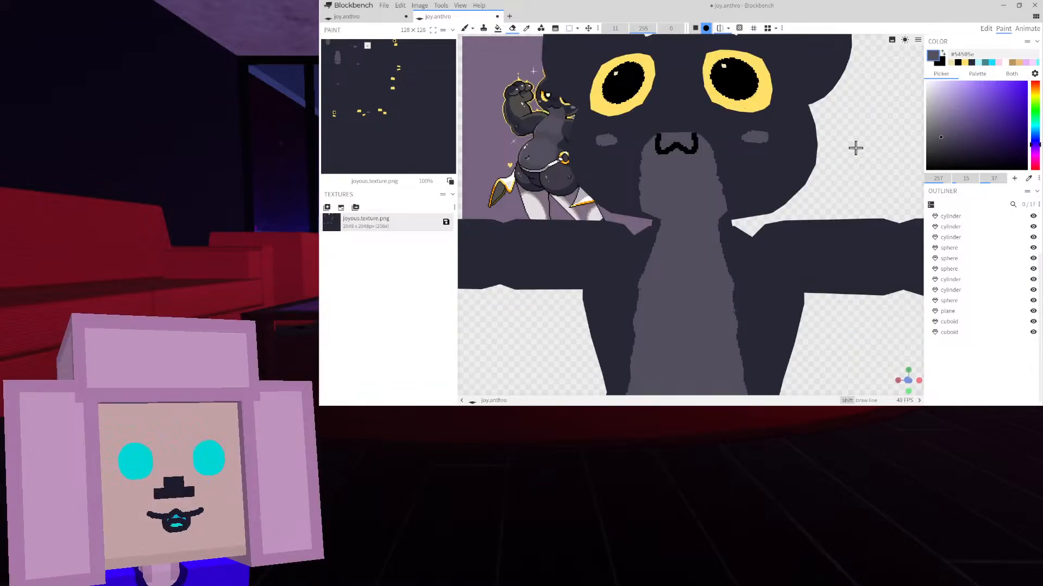
pyautogui.scroll(5, 733, 286)
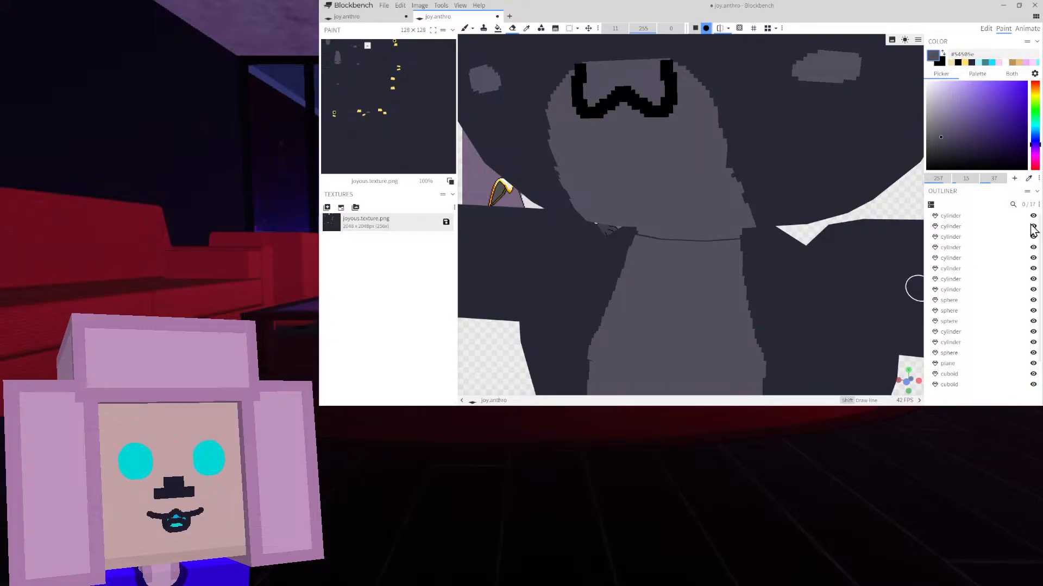
# Hide the first four cylinders, including the head, and the mouth plane to expose the neck
pyautogui.moveTo(1033, 216); pyautogui.dragTo(1033, 248)
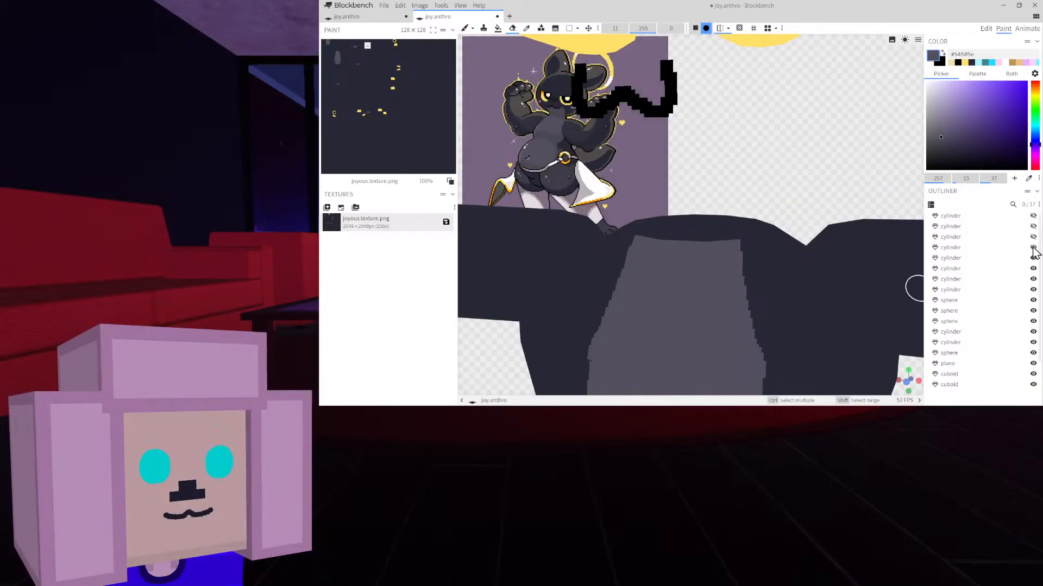
pyautogui.moveTo(722, 136); pyautogui.dragTo(722, 163, button='right')
pyautogui.click(731, 189)
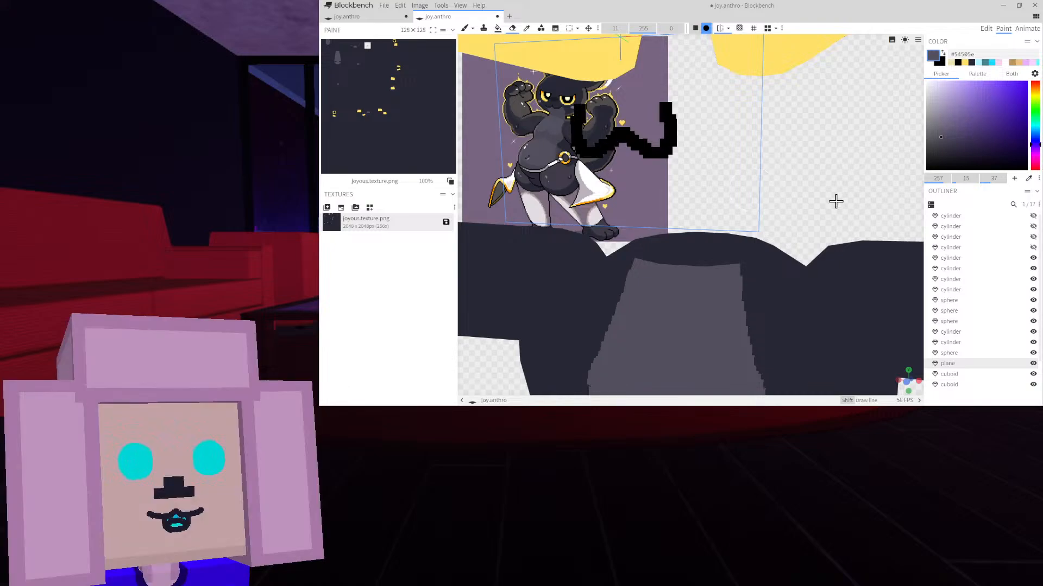
pyautogui.click(1033, 363)
pyautogui.scroll(-3, 679, 178)
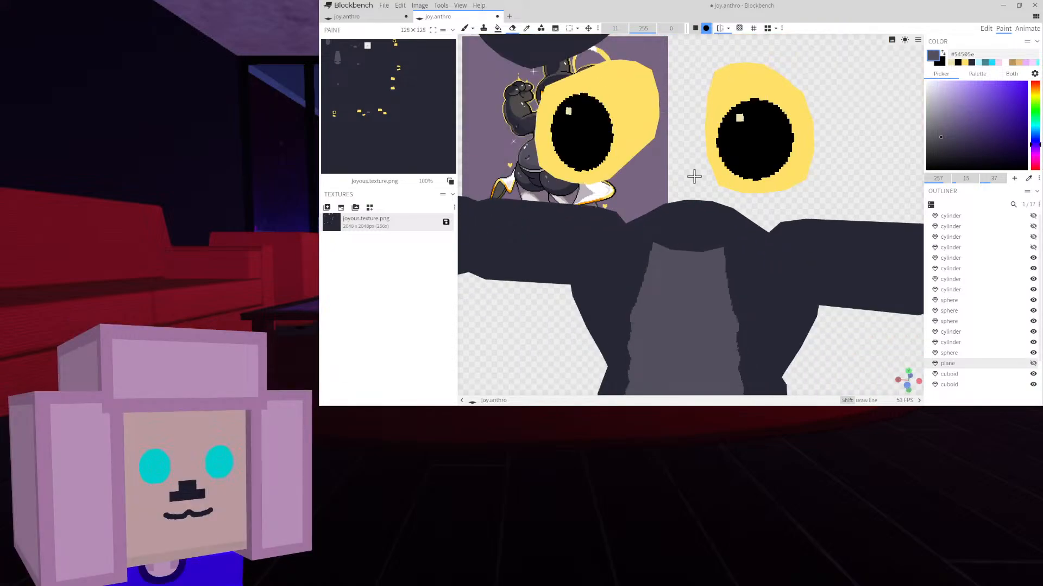
# Activate the paint brush and hide both eye cuboids to clear the view of the upper torso
pyautogui.scroll(-4, 696, 173)
pyautogui.moveTo(694, 200); pyautogui.dragTo(674, 206)
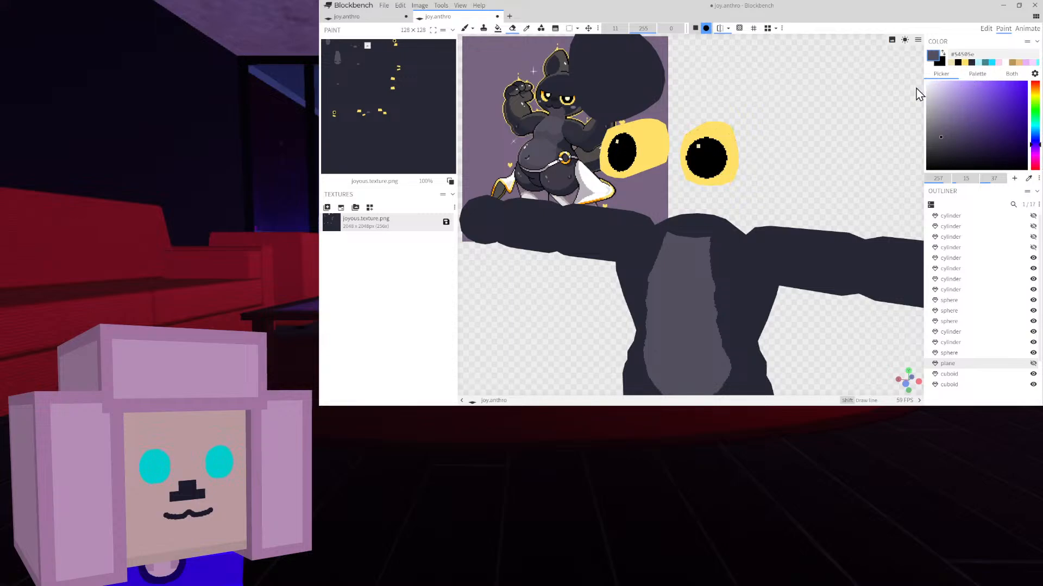
pyautogui.click(464, 28)
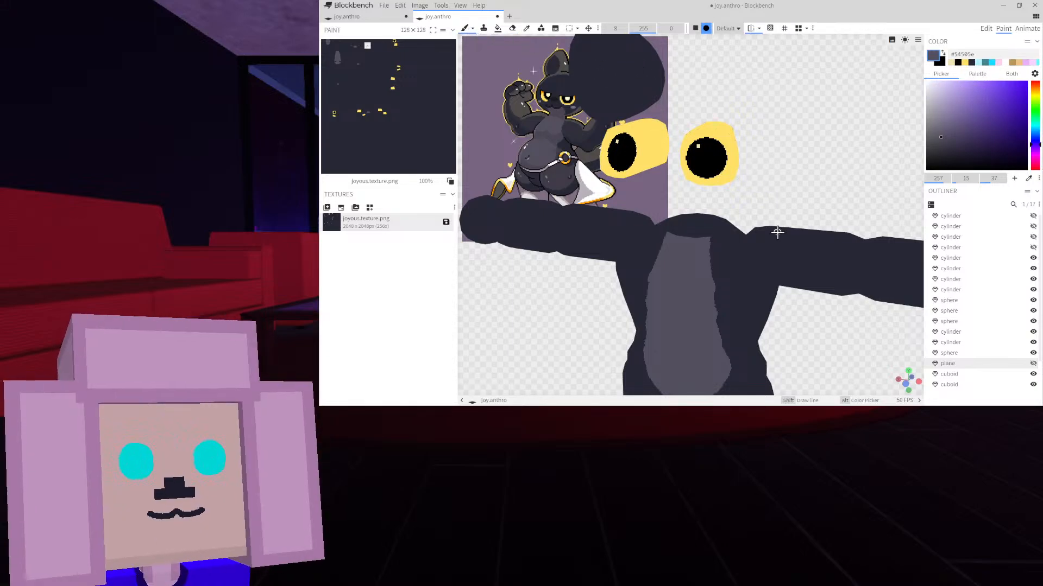
pyautogui.moveTo(777, 230); pyautogui.dragTo(868, 263)
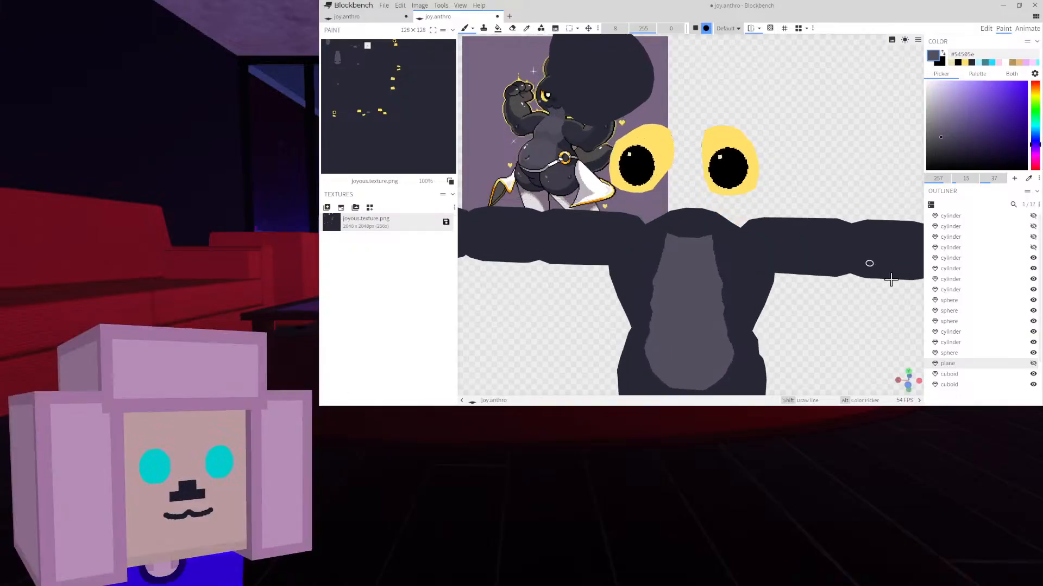
pyautogui.click(1033, 374)
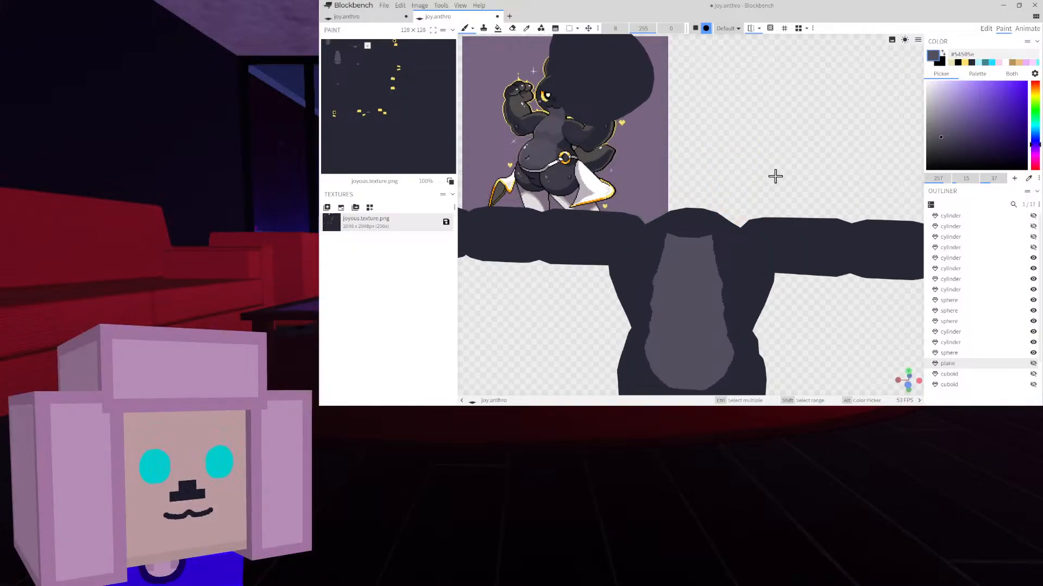
# Extend the lighter grey chest patch with the brush over the torso's top faces, up to and around the centre point under the neck
pyautogui.moveTo(767, 168); pyautogui.dragTo(766, 203)
pyautogui.scroll(6, 708, 214)
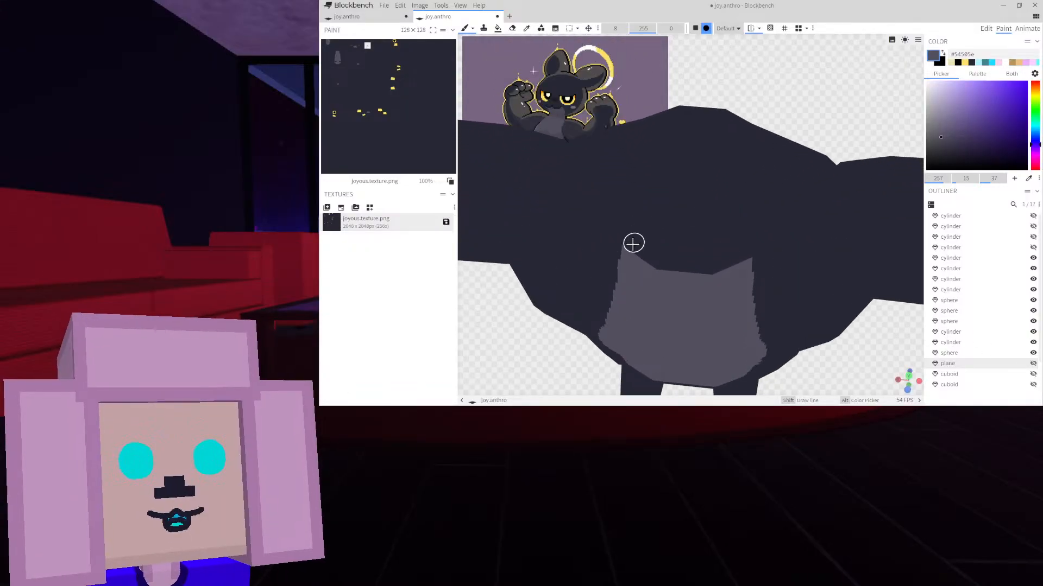
pyautogui.click(633, 243)
pyautogui.moveTo(630, 243)
pyautogui.mouseDown()
pyautogui.moveTo(678, 173)
pyautogui.moveTo(702, 168)
pyautogui.mouseUp()
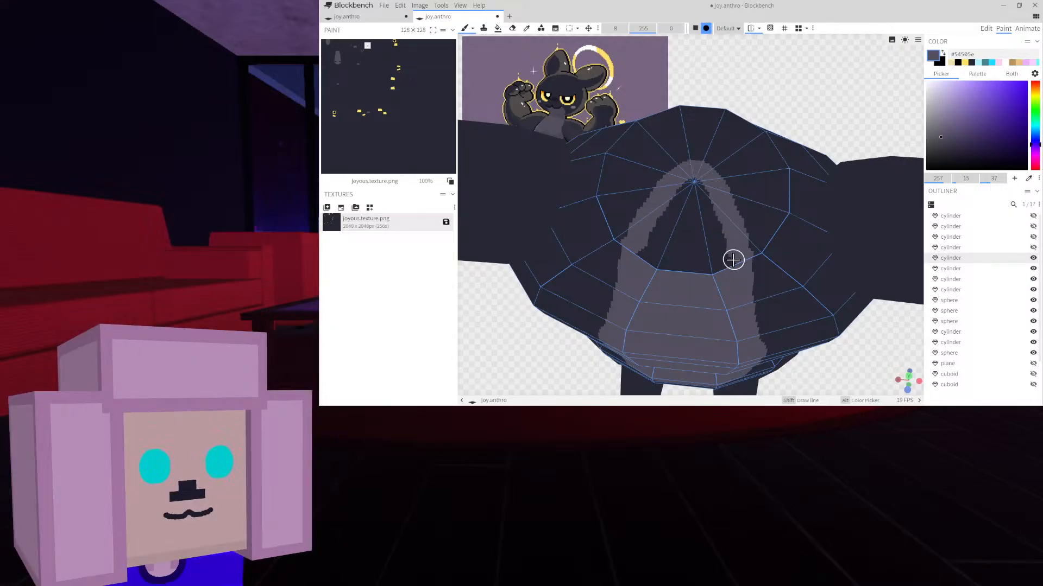
pyautogui.moveTo(726, 262)
pyautogui.mouseDown()
pyautogui.moveTo(676, 267)
pyautogui.moveTo(647, 239)
pyautogui.moveTo(677, 249)
pyautogui.moveTo(695, 235)
pyautogui.moveTo(696, 187)
pyautogui.moveTo(714, 233)
pyautogui.mouseUp()
pyautogui.scroll(-2, 714, 236)
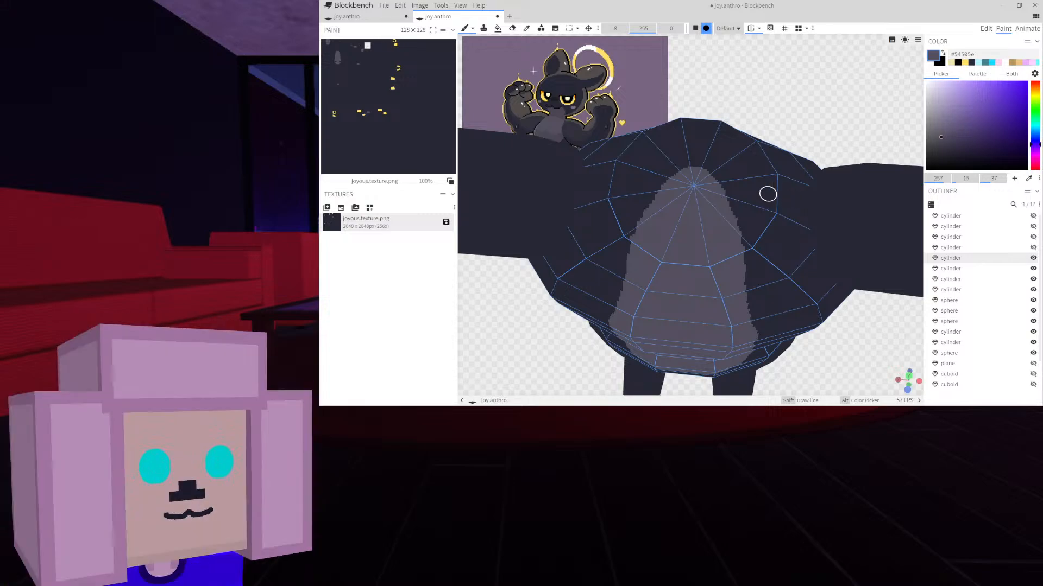
pyautogui.scroll(-4, 768, 193)
pyautogui.scroll(-5, 766, 142)
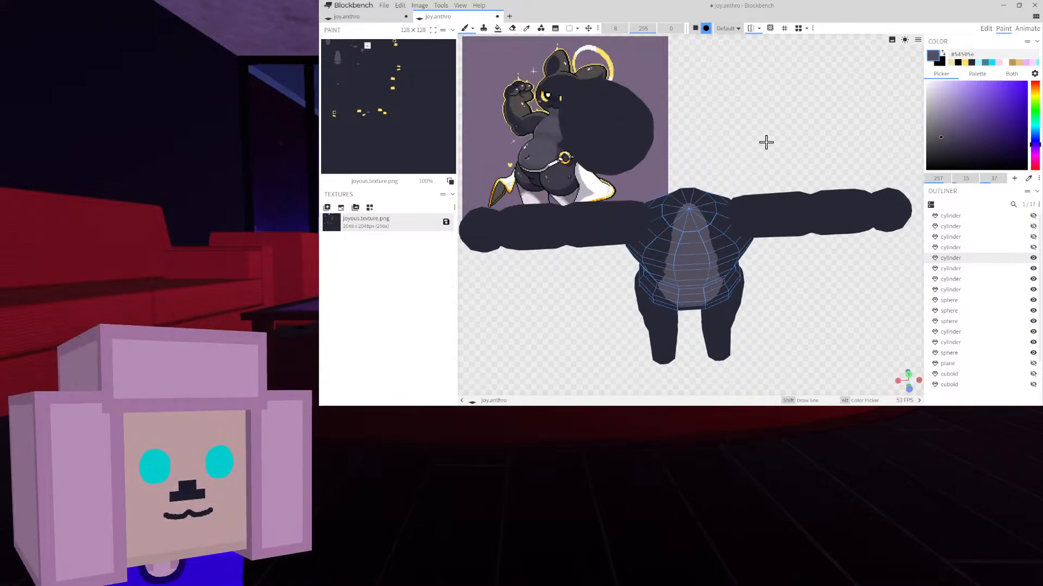
# Unhide the eye cuboids, the mouth plane and the first four cylinders to show the complete character
pyautogui.moveTo(763, 137); pyautogui.dragTo(751, 127)
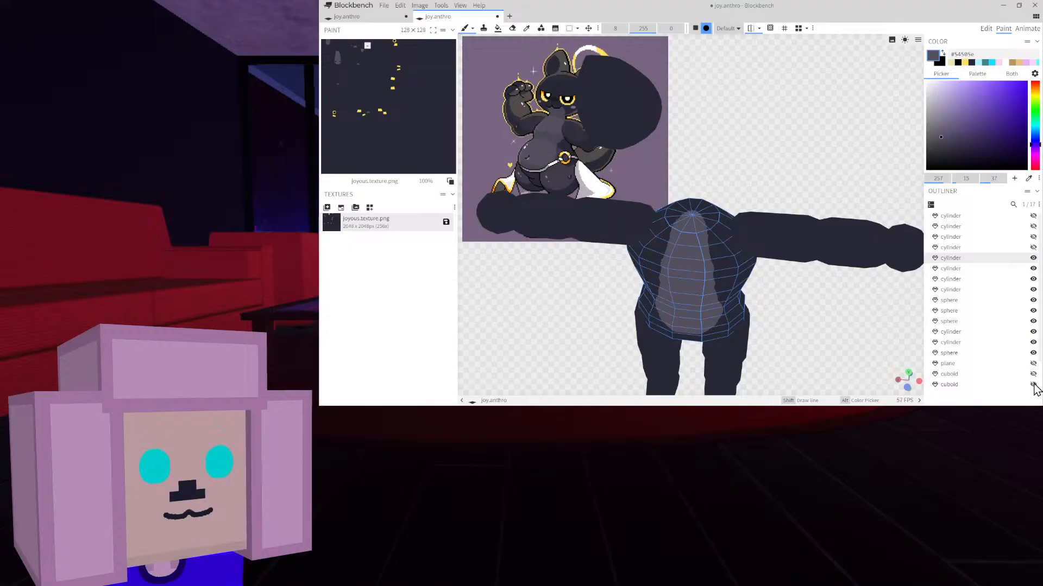
pyautogui.moveTo(1033, 385); pyautogui.dragTo(1033, 367)
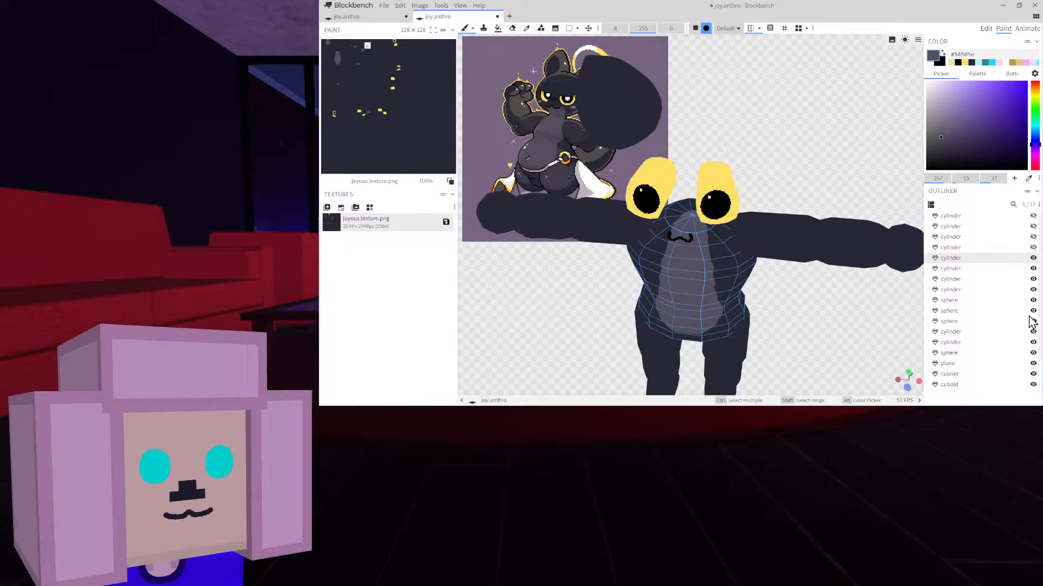
pyautogui.moveTo(1031, 264); pyautogui.dragTo(1034, 215)
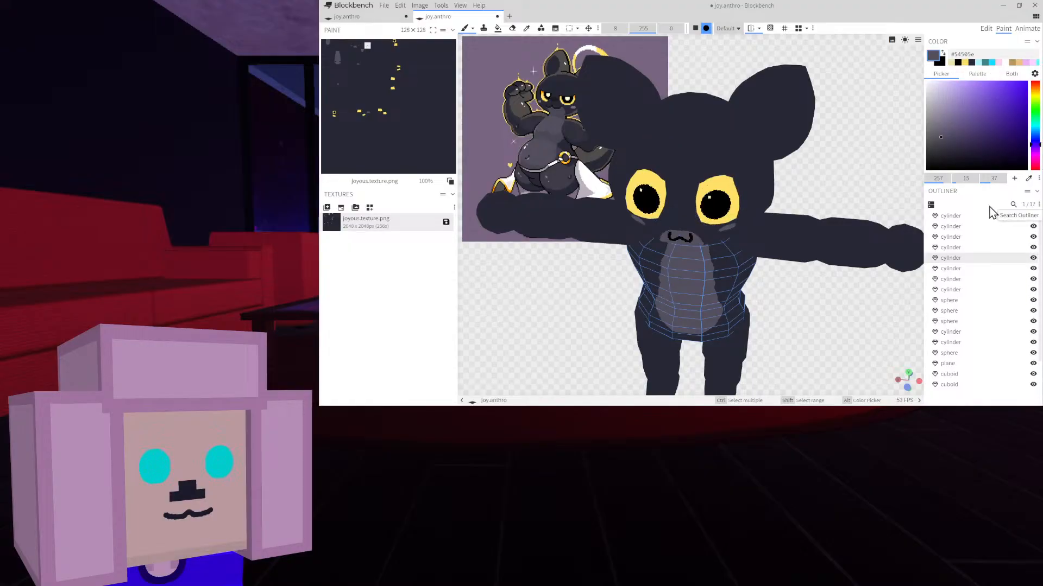
pyautogui.moveTo(808, 167); pyautogui.dragTo(815, 131)
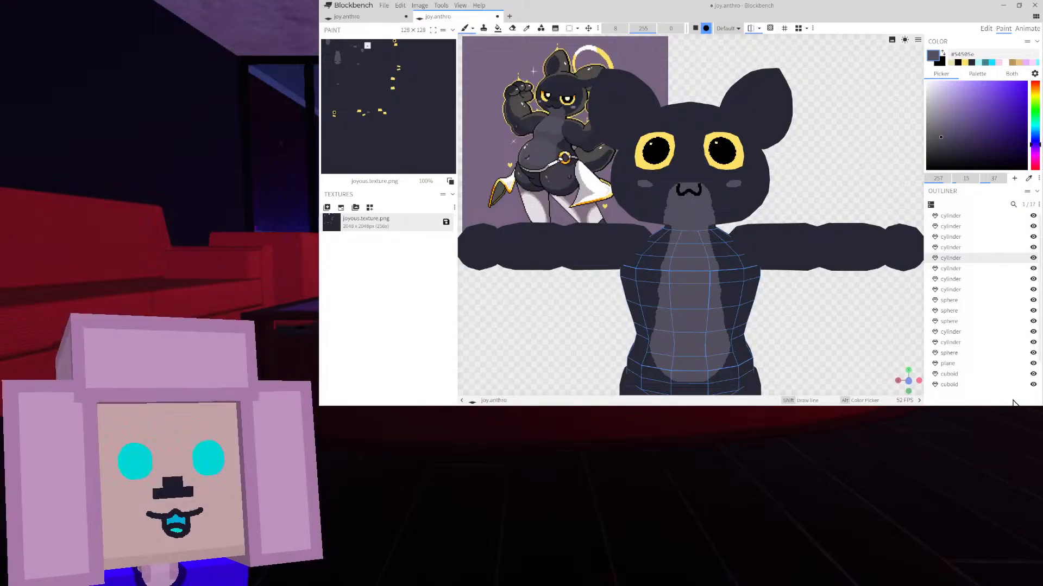
# Deselect the torso and examine the patch from muzzle to belly from the front, with and without viewport shading
pyautogui.scroll(-2, 966, 363)
pyautogui.click(966, 364)
pyautogui.moveTo(817, 321); pyautogui.dragTo(812, 249, button='right')
pyautogui.scroll(-5, 780, 192)
pyautogui.moveTo(823, 282)
pyautogui.mouseDown()
pyautogui.moveTo(765, 283)
pyautogui.moveTo(908, 295)
pyautogui.moveTo(697, 281)
pyautogui.moveTo(817, 282)
pyautogui.mouseUp()
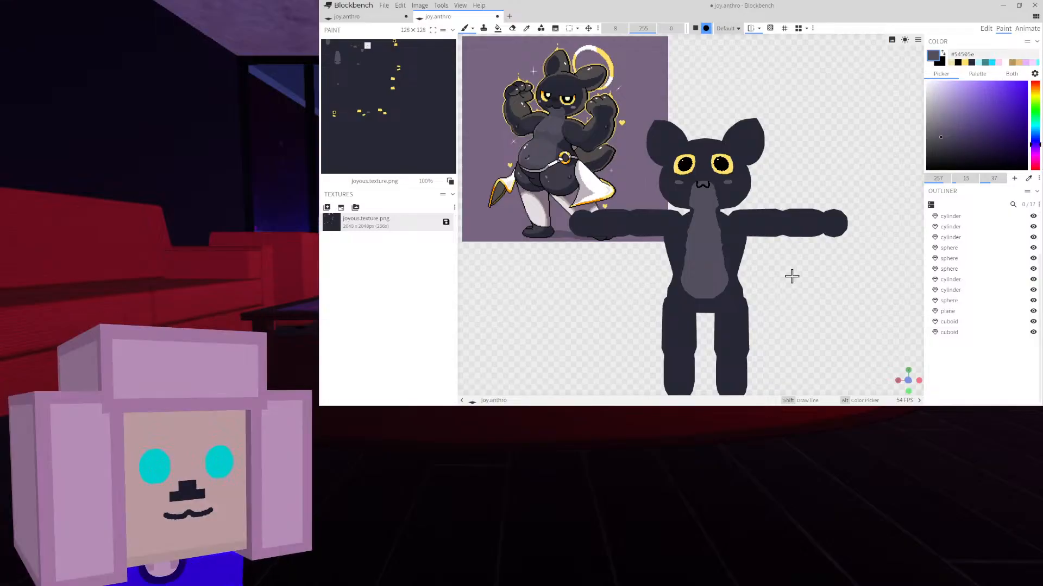
pyautogui.scroll(5, 789, 274)
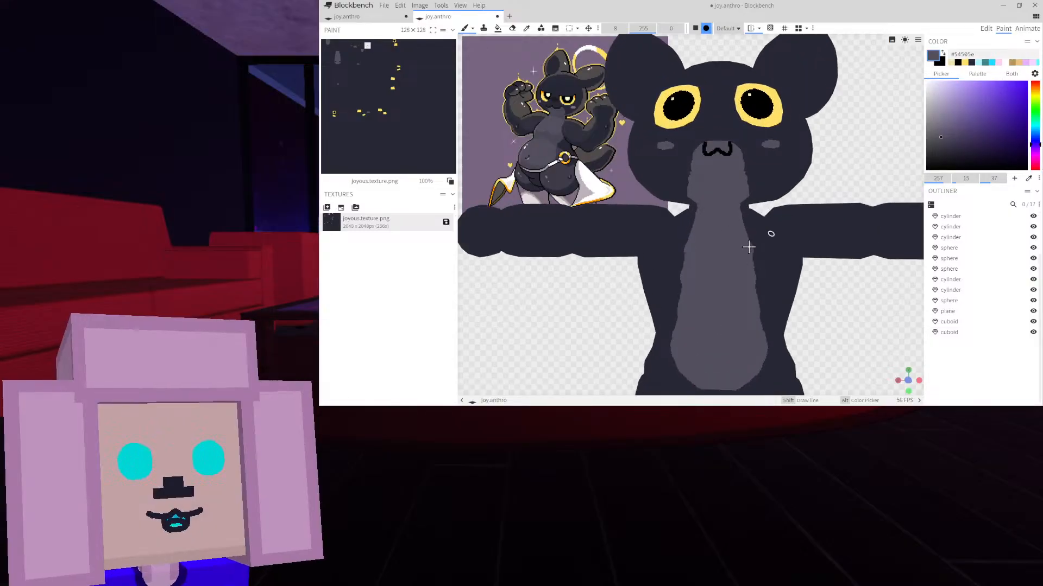
pyautogui.click(904, 40)
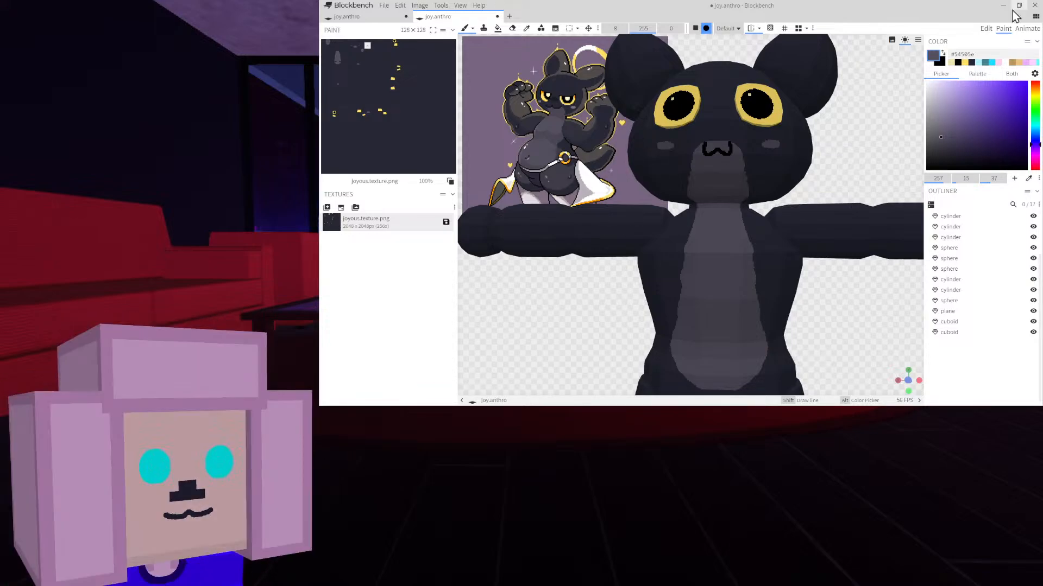
pyautogui.click(904, 40)
pyautogui.moveTo(852, 101); pyautogui.dragTo(871, 212, button='right')
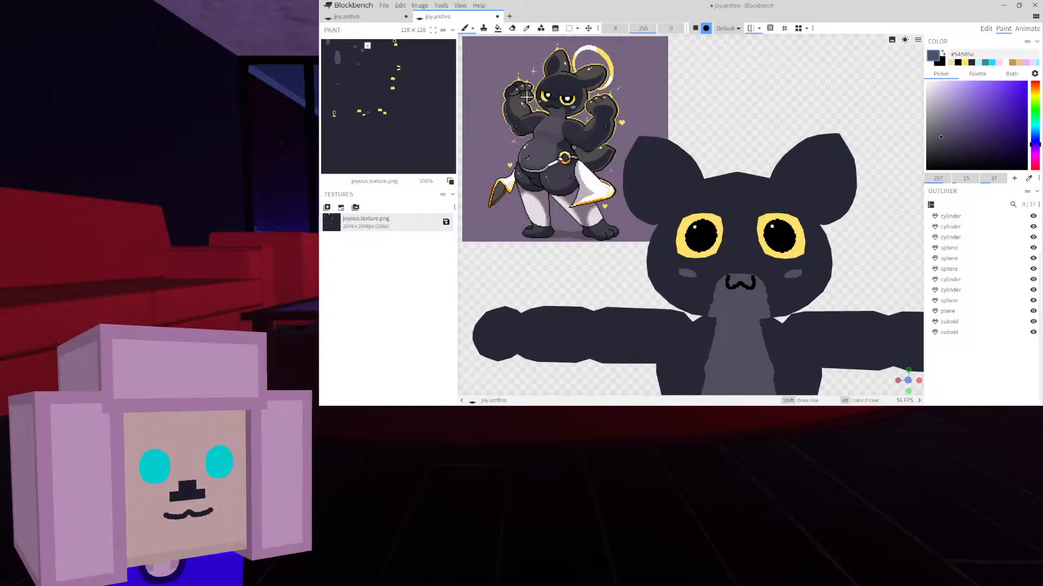
# Sample the inner-ear grey (#504c4b) from the reference image with the Color Picker and return to the paint brush
pyautogui.click(527, 29)
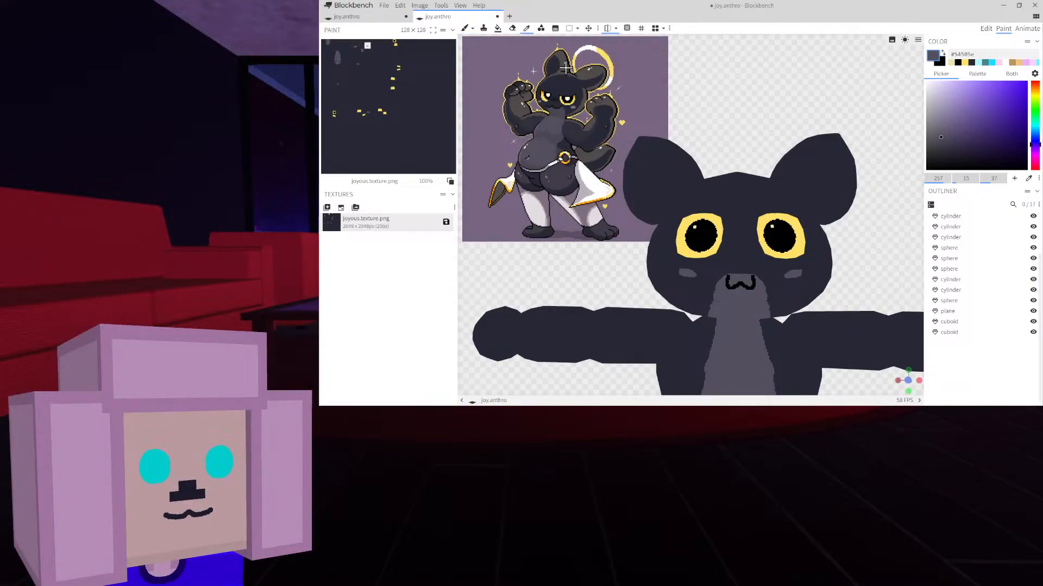
pyautogui.click(563, 66)
pyautogui.moveTo(760, 72); pyautogui.dragTo(765, 167, button='right')
pyautogui.scroll(3, 765, 167)
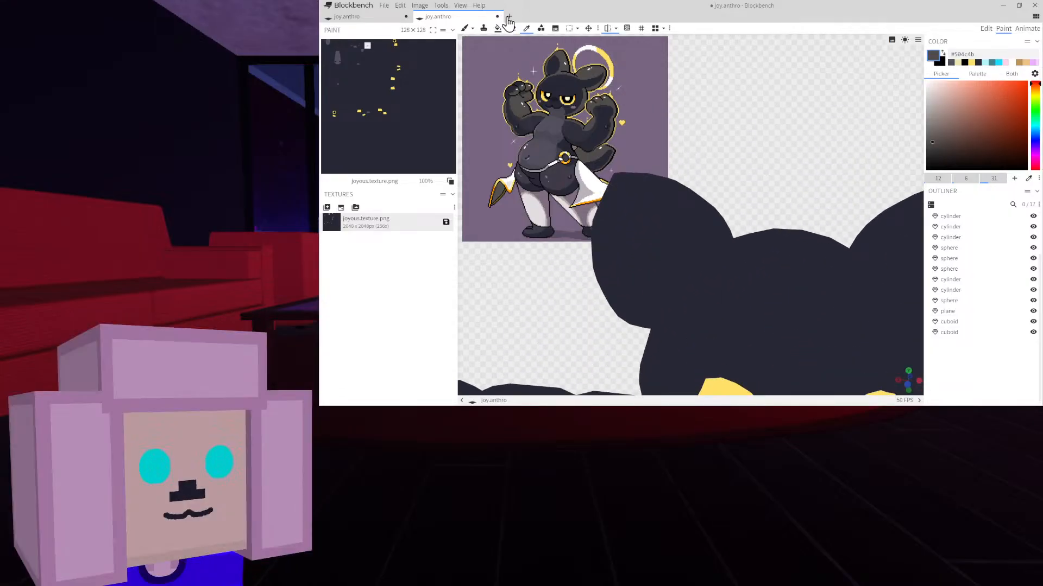
pyautogui.click(472, 29)
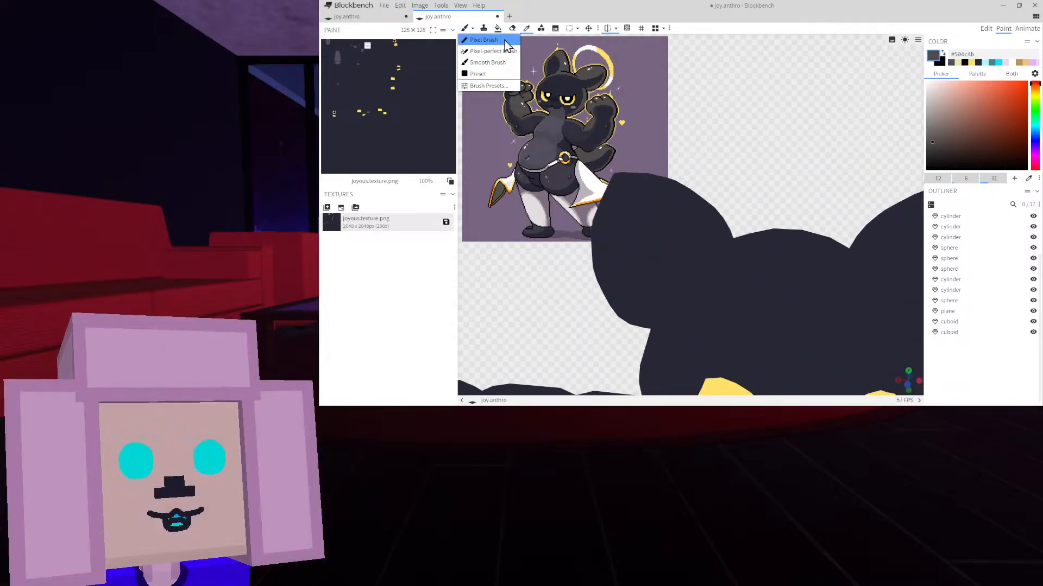
pyautogui.click(465, 28)
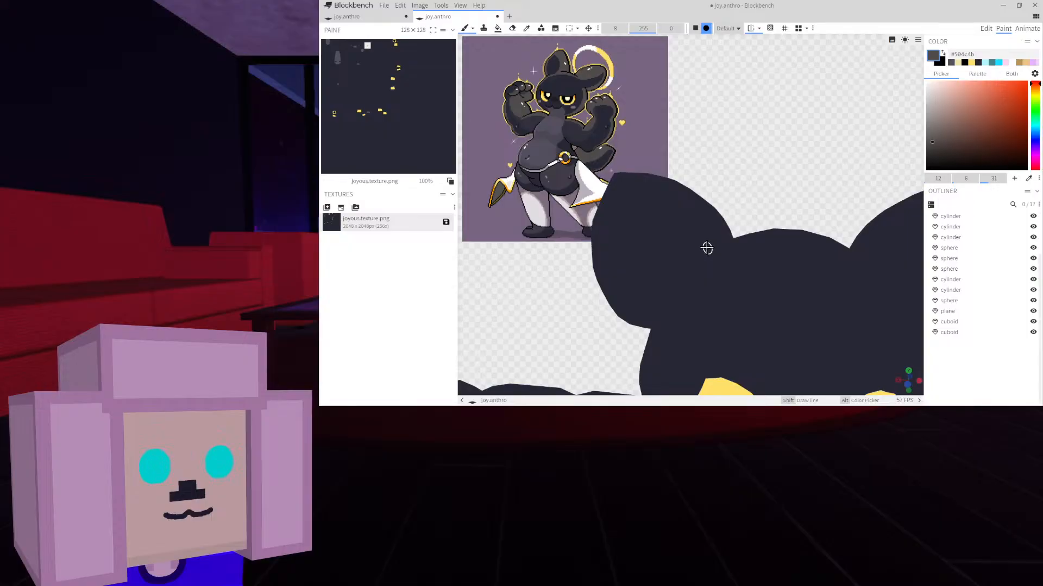
# Paint one edge of the inner-ear patch on the ear nearest the reference image, from beside the head up to near the tip
pyautogui.moveTo(706, 248); pyautogui.dragTo(689, 224)
pyautogui.scroll(-5, 784, 170)
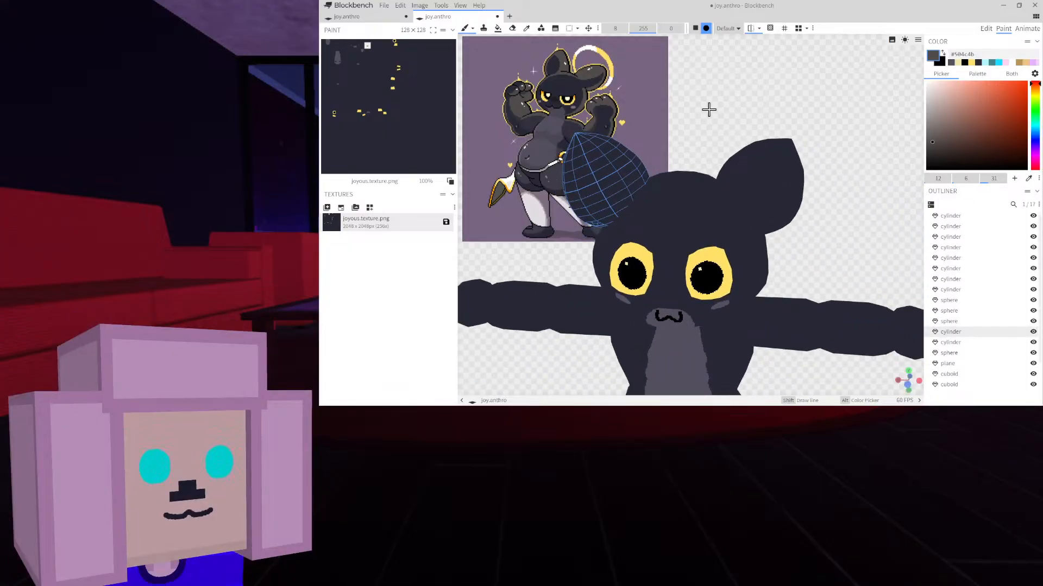
pyautogui.moveTo(689, 114); pyautogui.dragTo(736, 141, button='right')
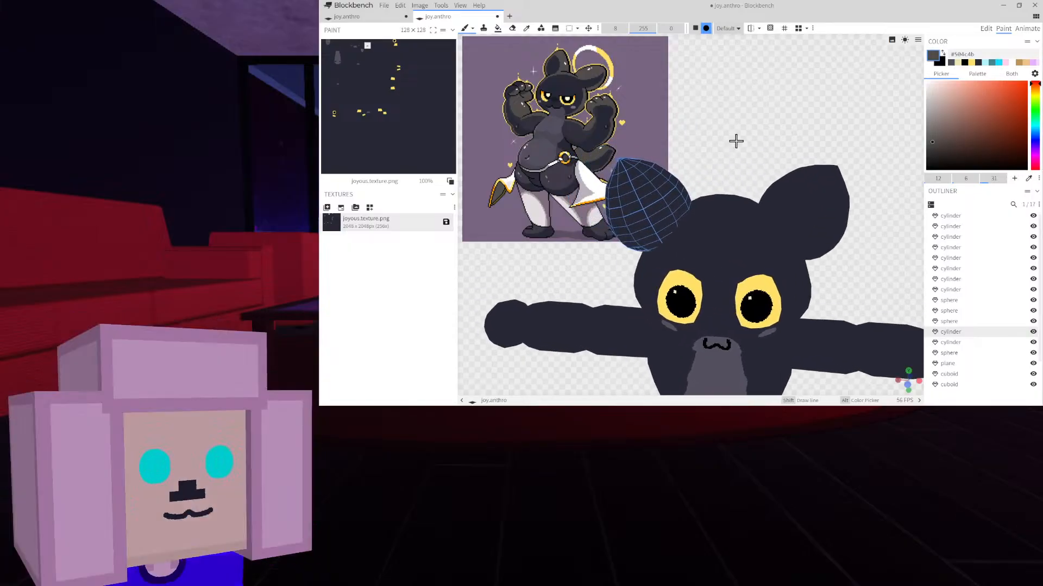
pyautogui.scroll(4, 736, 141)
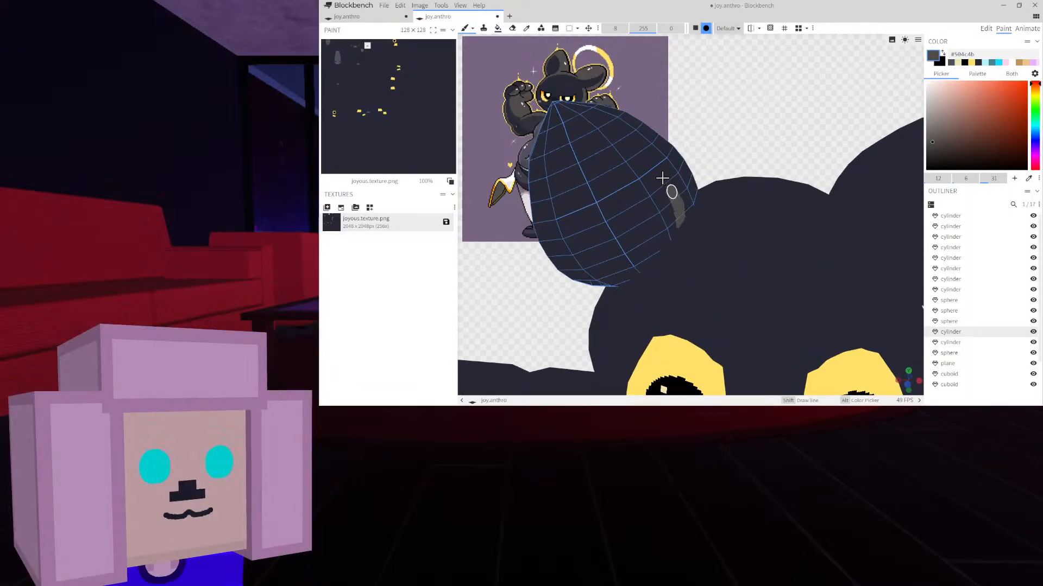
pyautogui.moveTo(662, 179); pyautogui.dragTo(565, 127)
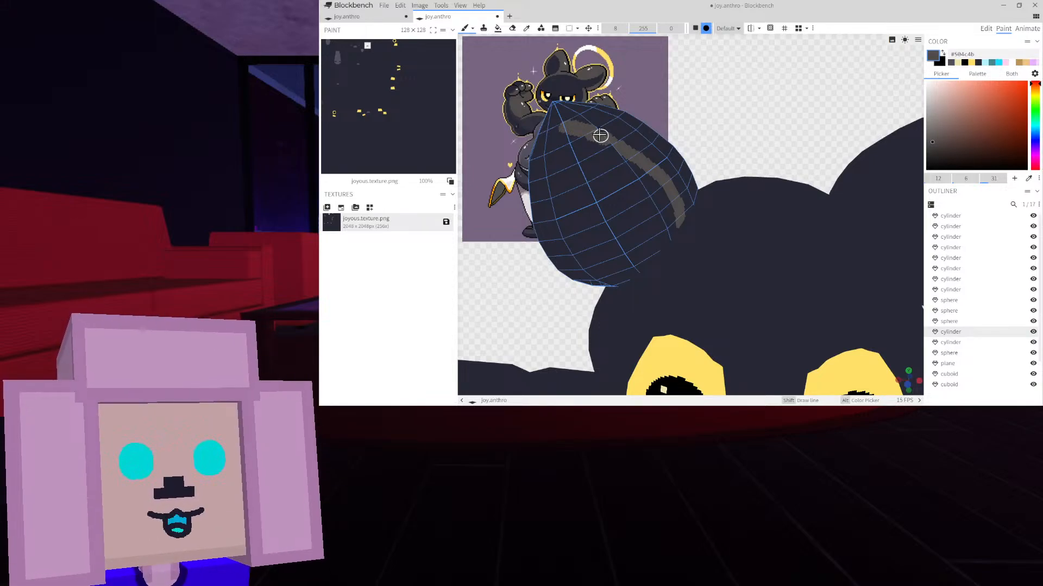
pyautogui.moveTo(728, 79); pyautogui.dragTo(754, 77)
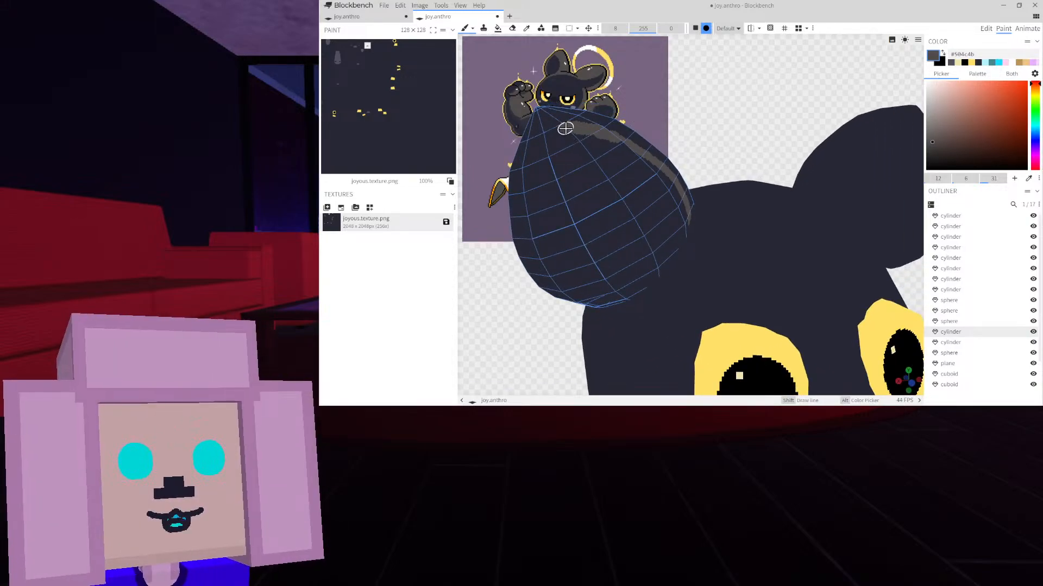
pyautogui.moveTo(566, 126)
pyautogui.mouseDown()
pyautogui.moveTo(544, 173)
pyautogui.moveTo(545, 204)
pyautogui.mouseUp()
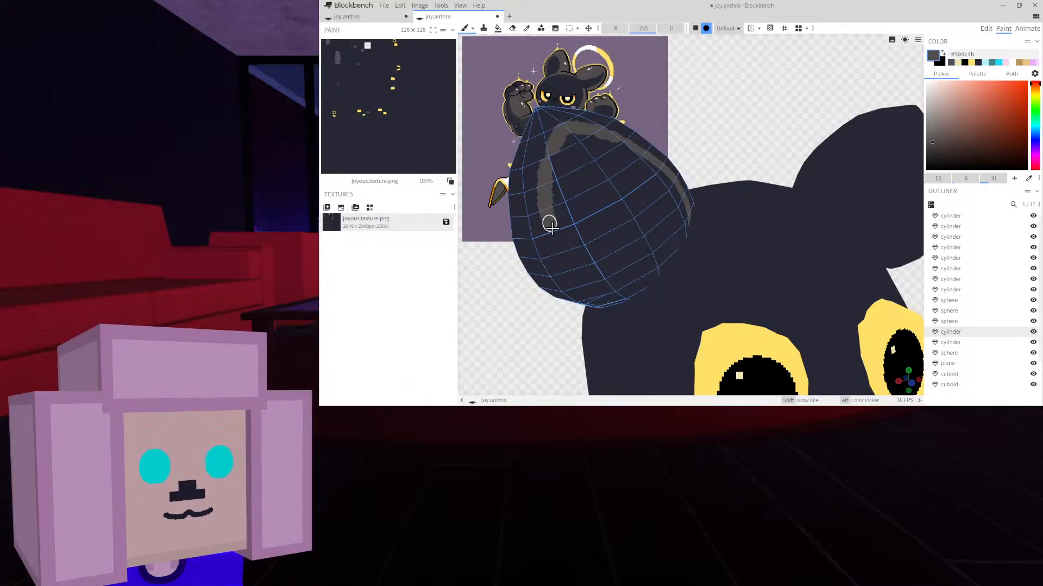
pyautogui.moveTo(557, 239); pyautogui.dragTo(557, 238)
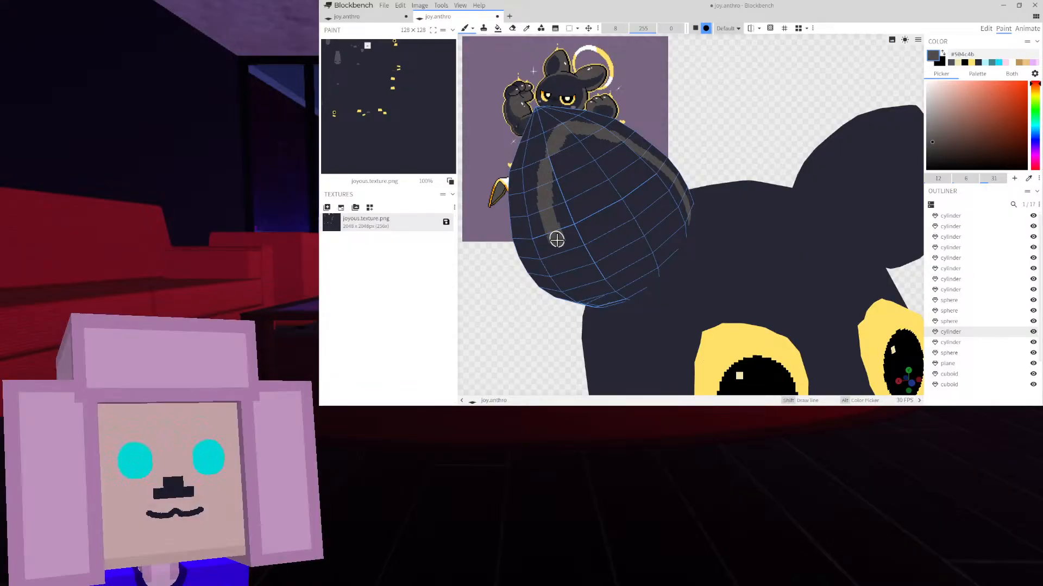
pyautogui.hotkey('ctrl', 'z')
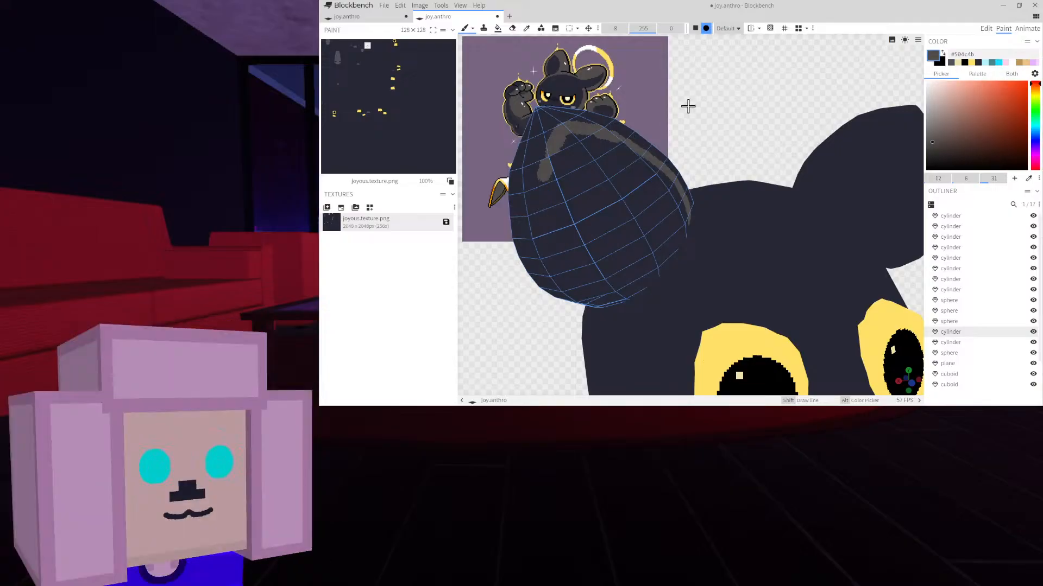
# Continue the inner-ear outline in the sampled grey around the ear's tip to its other side
pyautogui.moveTo(688, 106); pyautogui.dragTo(681, 207)
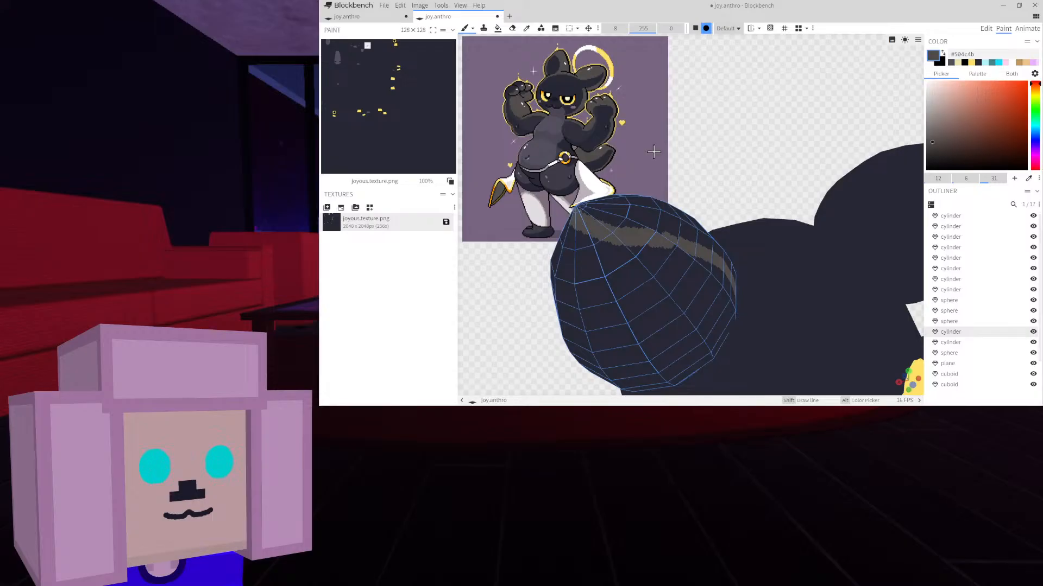
pyautogui.moveTo(654, 151); pyautogui.dragTo(750, 168)
pyautogui.moveTo(750, 282); pyautogui.dragTo(660, 258)
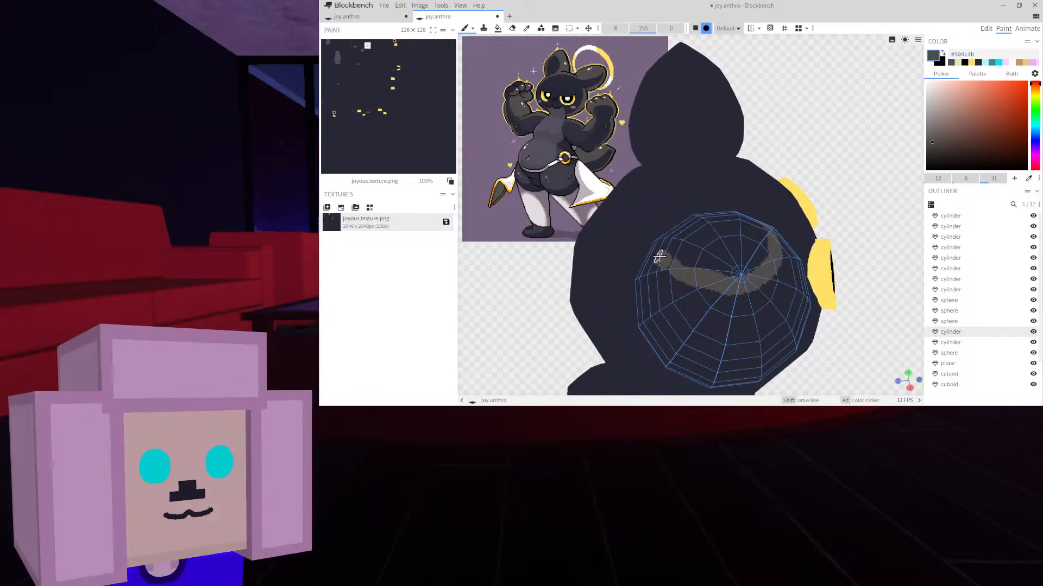
# Extend the grey inner-ear outline down the ear's other side and around onto its base
pyautogui.moveTo(809, 146); pyautogui.dragTo(539, 142)
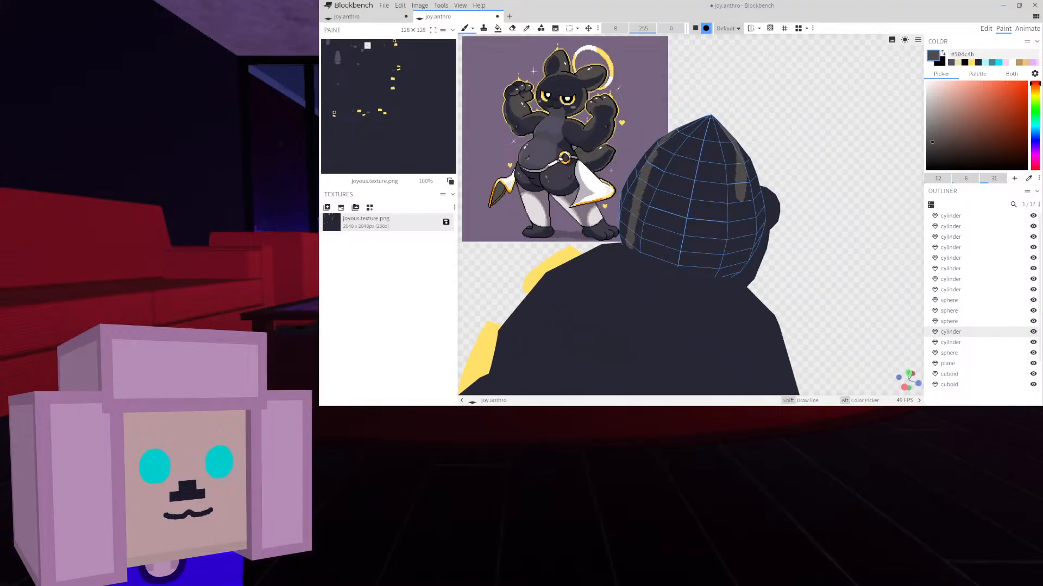
pyautogui.scroll(2, 756, 174)
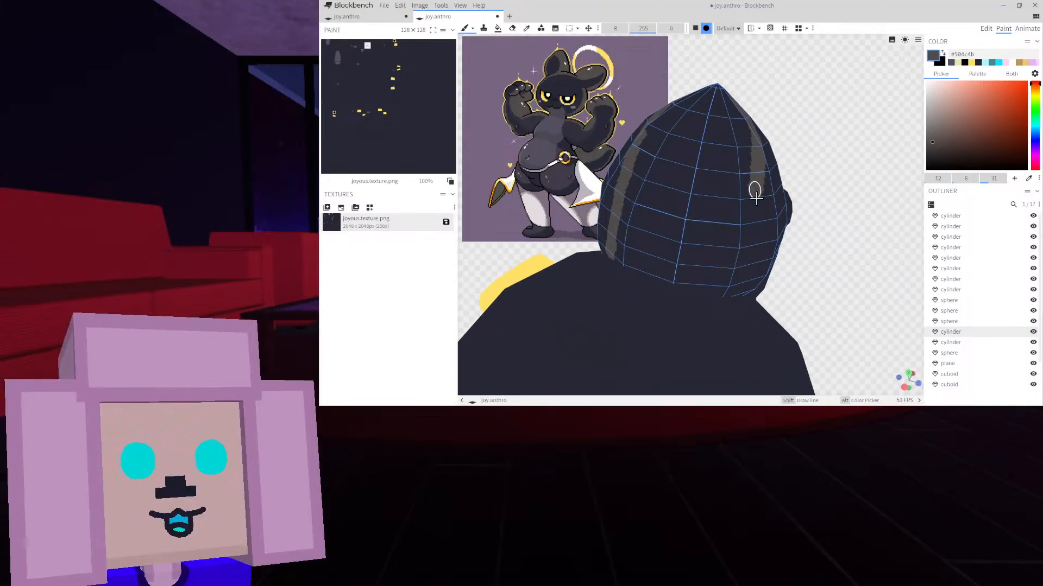
pyautogui.moveTo(750, 228)
pyautogui.mouseDown()
pyautogui.moveTo(735, 283)
pyautogui.moveTo(665, 276)
pyautogui.mouseUp()
pyautogui.scroll(3, 847, 206)
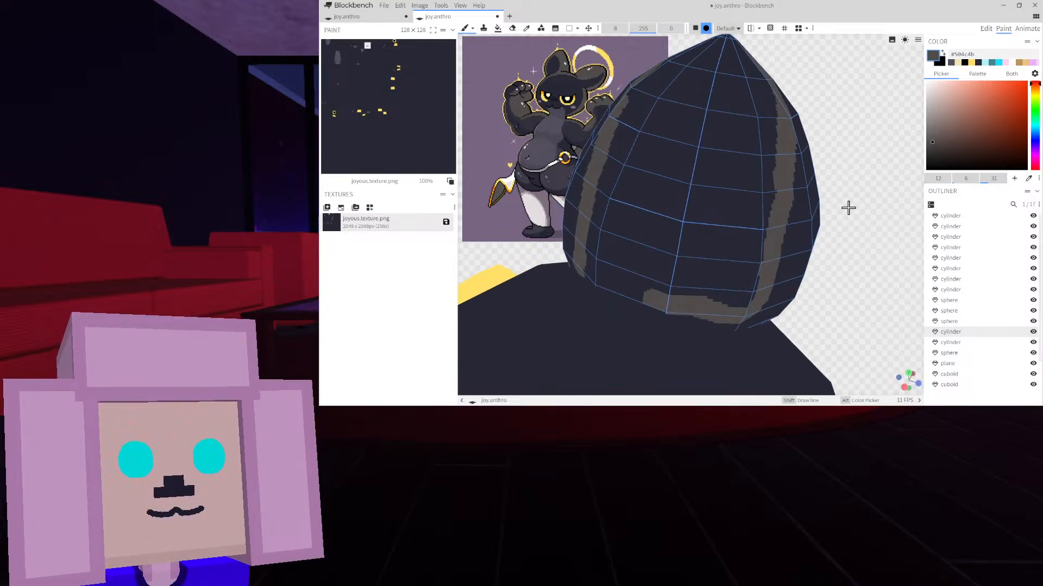
# Close the grey outline along the ear's base, where it meets the head, joining the first painted edge
pyautogui.moveTo(853, 206); pyautogui.dragTo(857, 178, button='right')
pyautogui.scroll(2, 857, 178)
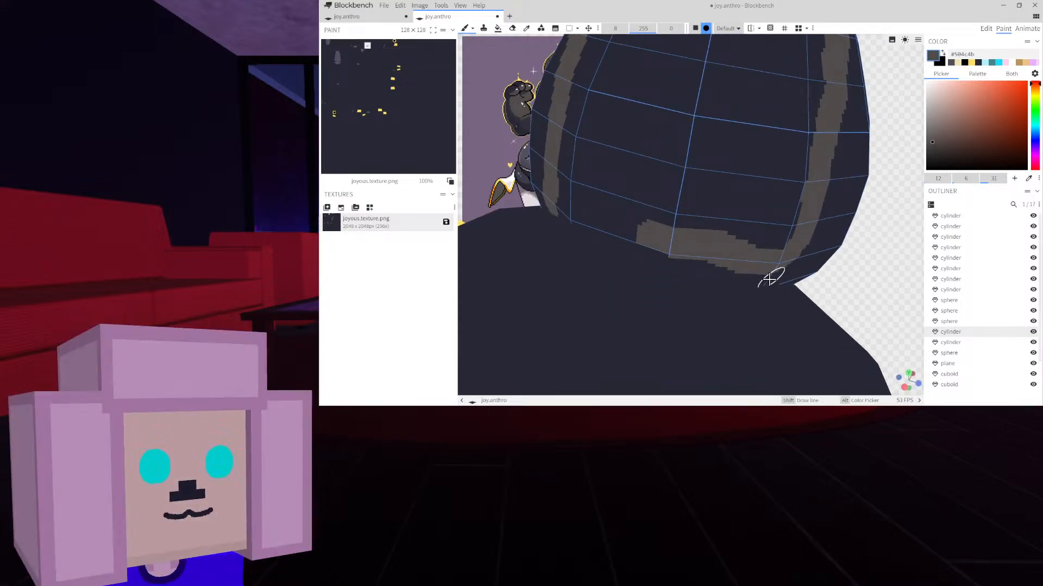
pyautogui.moveTo(768, 279); pyautogui.dragTo(661, 253)
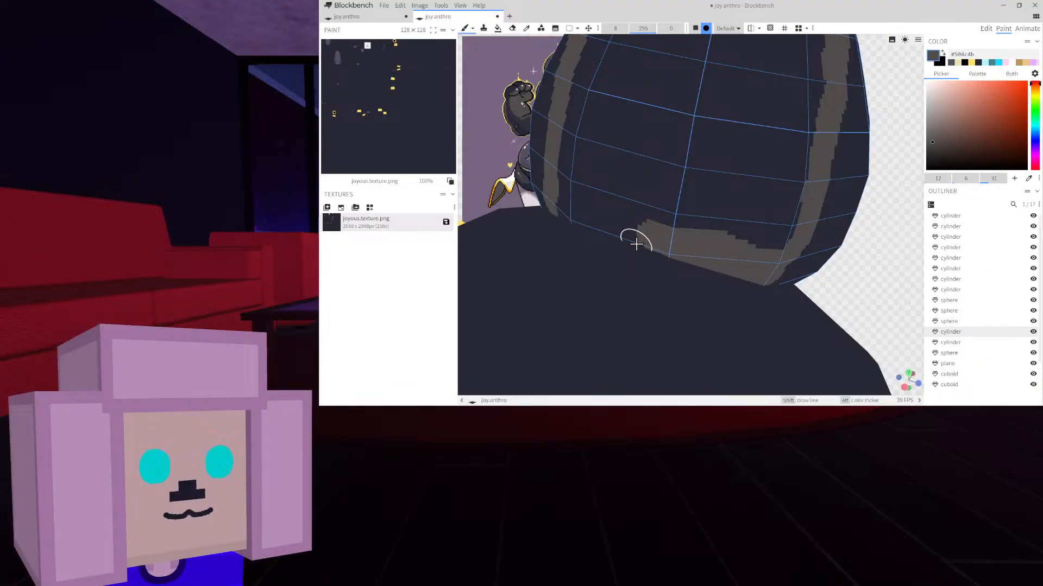
pyautogui.moveTo(633, 243); pyautogui.dragTo(564, 217)
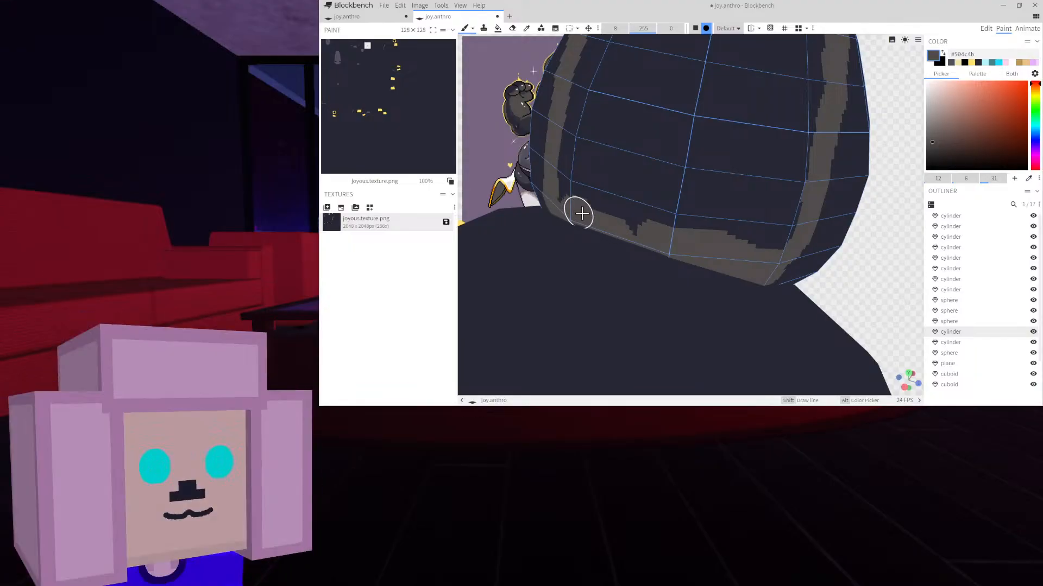
# Fill the inner-ear area around the ear's tip and along one side of the outline with the grey
pyautogui.scroll(-10, 577, 214)
pyautogui.moveTo(785, 150); pyautogui.dragTo(857, 161)
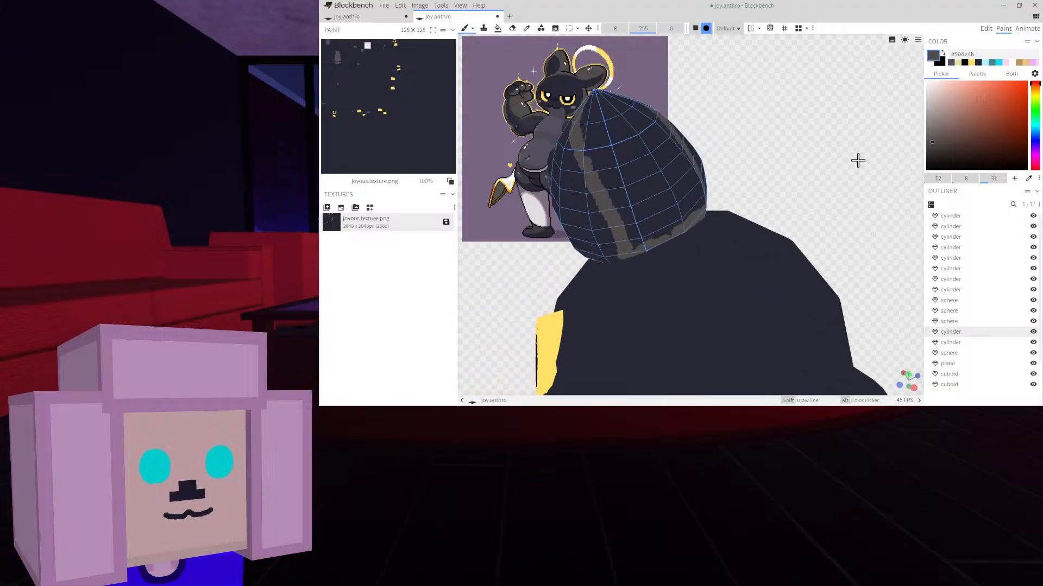
pyautogui.moveTo(839, 161); pyautogui.dragTo(854, 216, button='right')
pyautogui.scroll(4, 841, 213)
pyautogui.moveTo(813, 207); pyautogui.dragTo(874, 232)
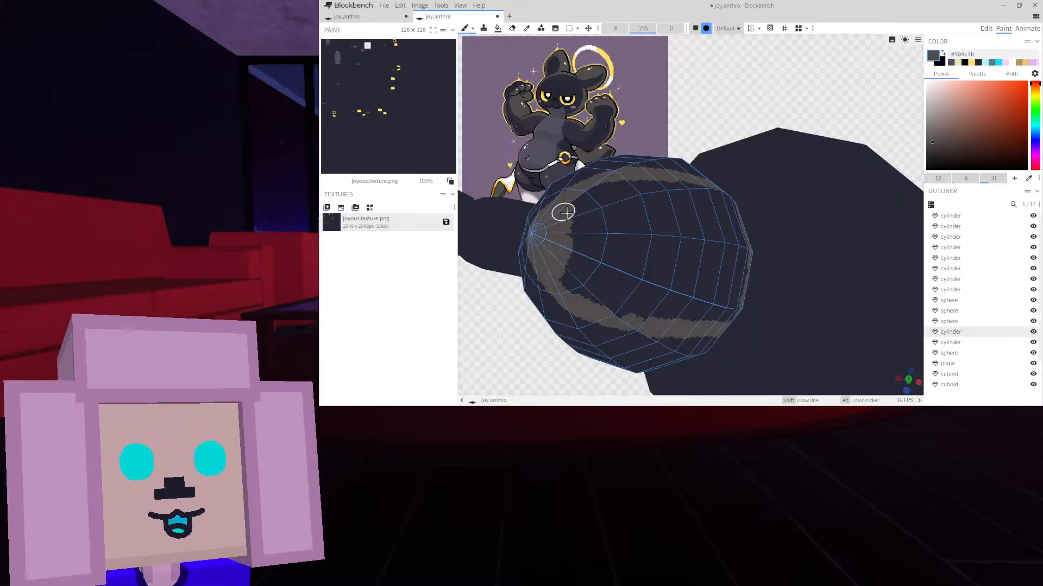
pyautogui.moveTo(577, 228)
pyautogui.mouseDown()
pyautogui.moveTo(570, 260)
pyautogui.moveTo(591, 296)
pyautogui.moveTo(637, 318)
pyautogui.mouseUp()
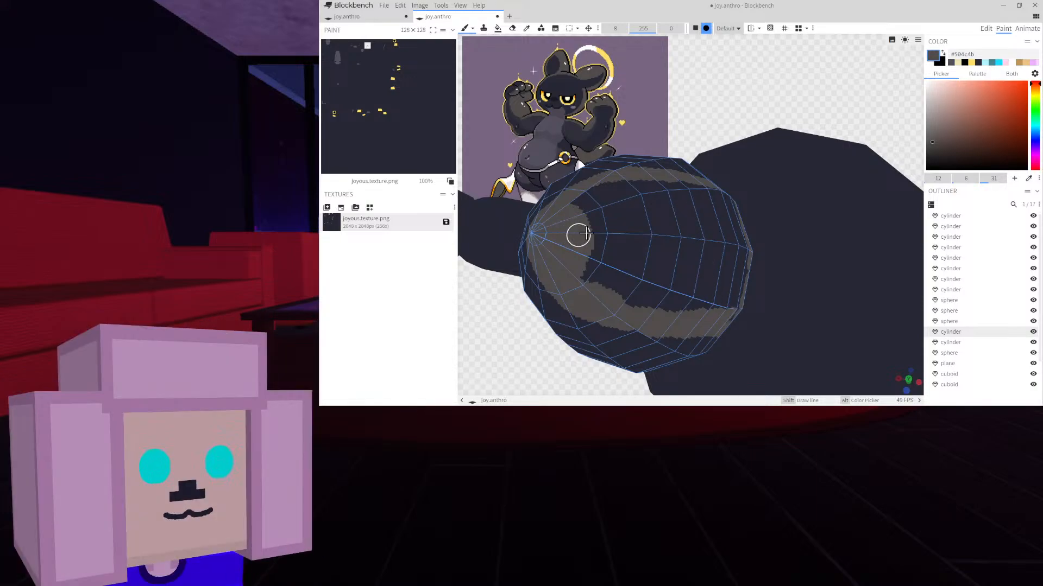
pyautogui.moveTo(611, 229)
pyautogui.mouseDown()
pyautogui.moveTo(595, 283)
pyautogui.moveTo(683, 307)
pyautogui.mouseUp()
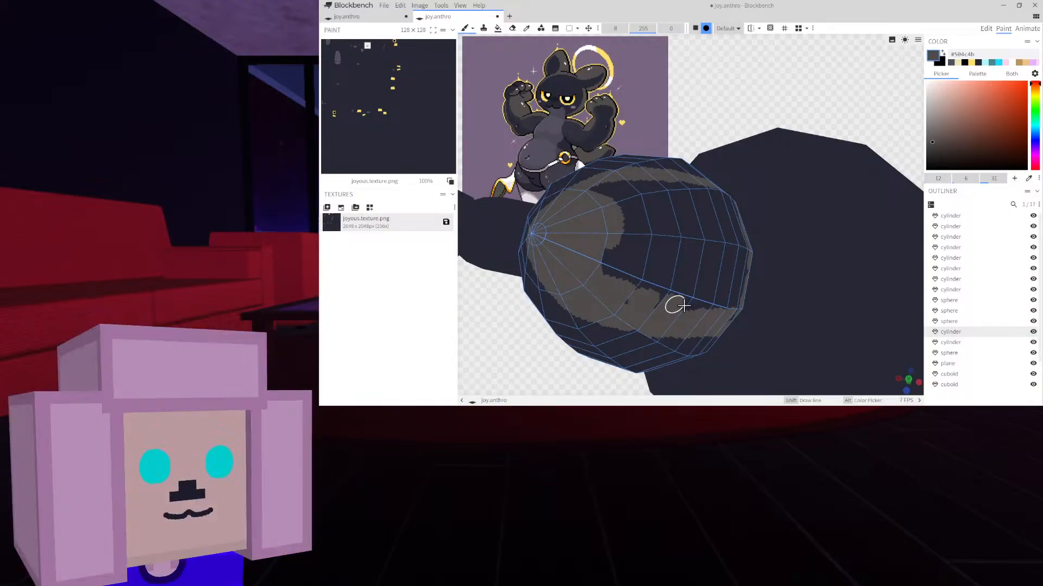
# Enlarge the brush to size 52 and fill the interior of the inner-ear patch with grey, undoing the first stroke
pyautogui.moveTo(615, 28); pyautogui.dragTo(624, 28)
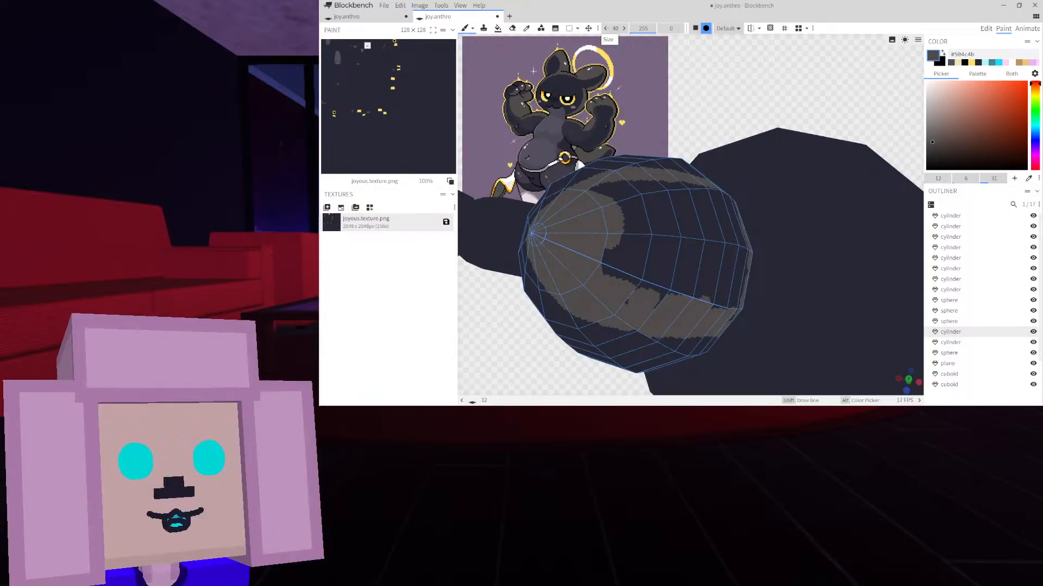
pyautogui.moveTo(651, 248)
pyautogui.mouseDown()
pyautogui.moveTo(643, 283)
pyautogui.moveTo(612, 261)
pyautogui.moveTo(635, 281)
pyautogui.mouseUp()
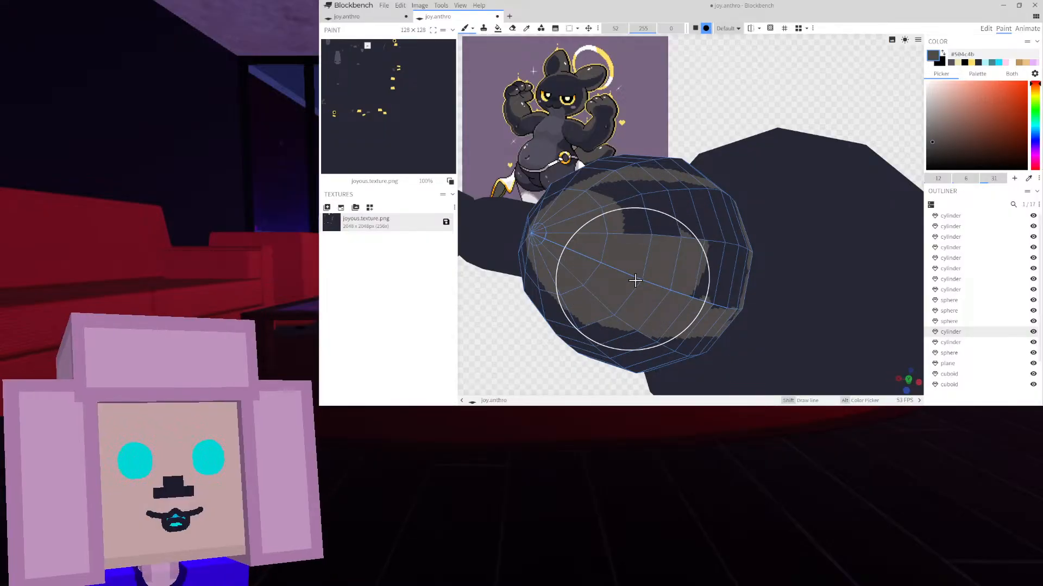
pyautogui.hotkey('ctrl', 'z')
pyautogui.moveTo(635, 221); pyautogui.dragTo(663, 222)
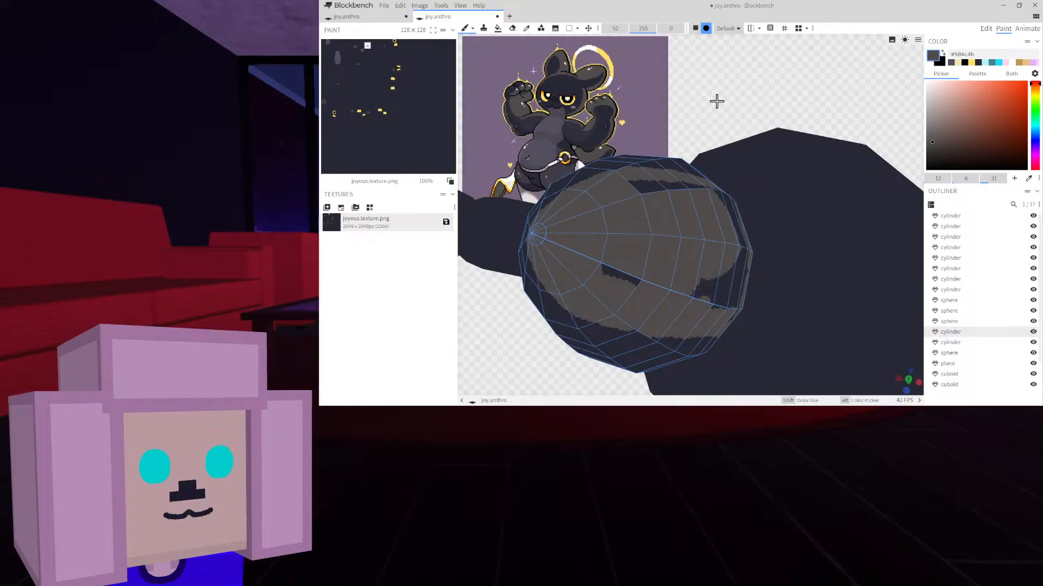
pyautogui.moveTo(715, 100)
pyautogui.mouseDown()
pyautogui.moveTo(568, 72)
pyautogui.moveTo(617, 262)
pyautogui.mouseUp()
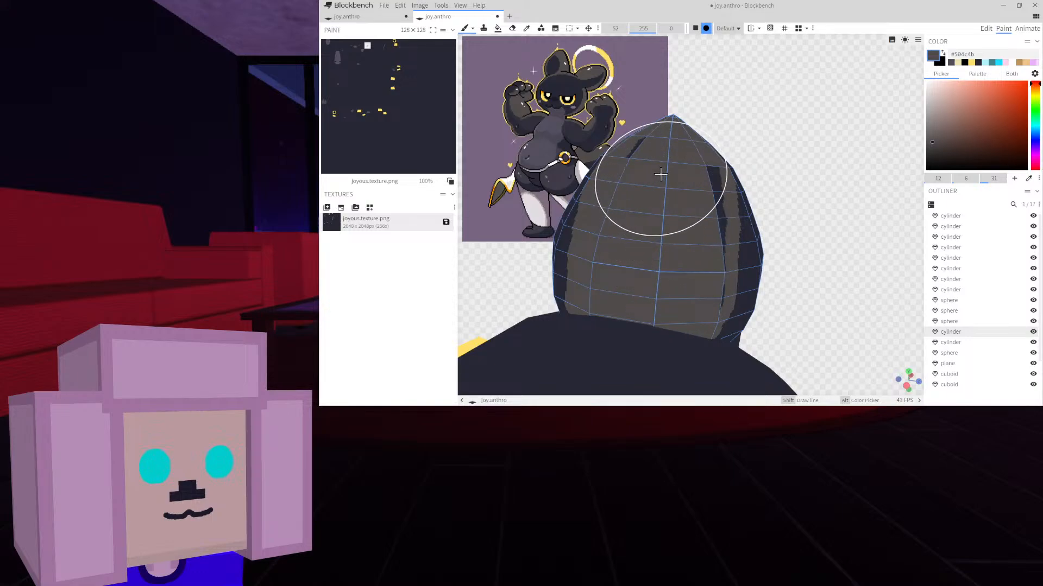
pyautogui.moveTo(660, 159)
pyautogui.mouseDown(button='middle')
pyautogui.moveTo(722, 135)
pyautogui.moveTo(740, 149)
pyautogui.mouseUp(button='middle')
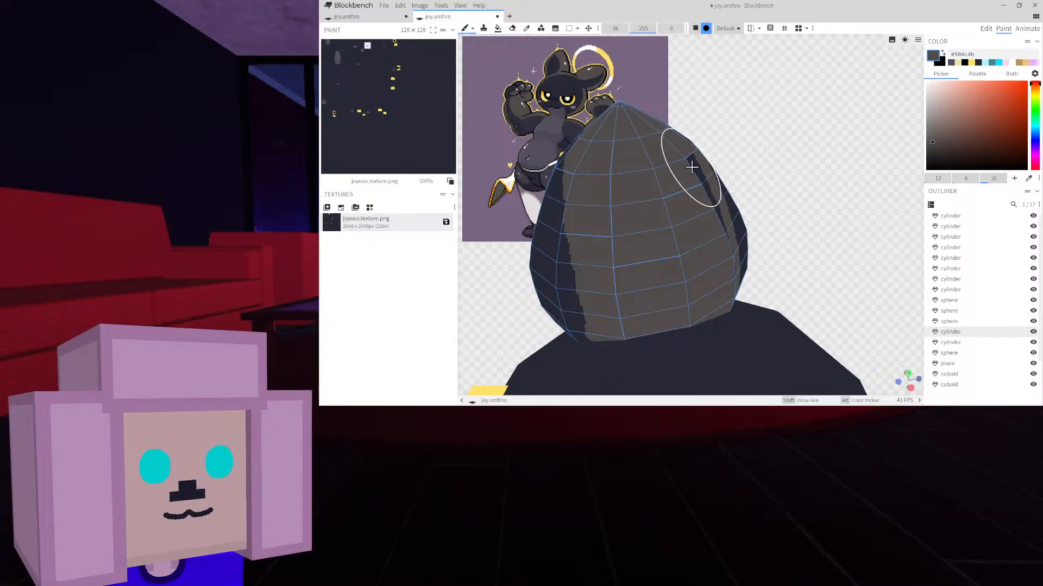
# Reduce the brush to size 10 and fill the remaining dark gaps along the inner-ear patch's edge
pyautogui.moveTo(789, 120); pyautogui.dragTo(725, 85, button='middle')
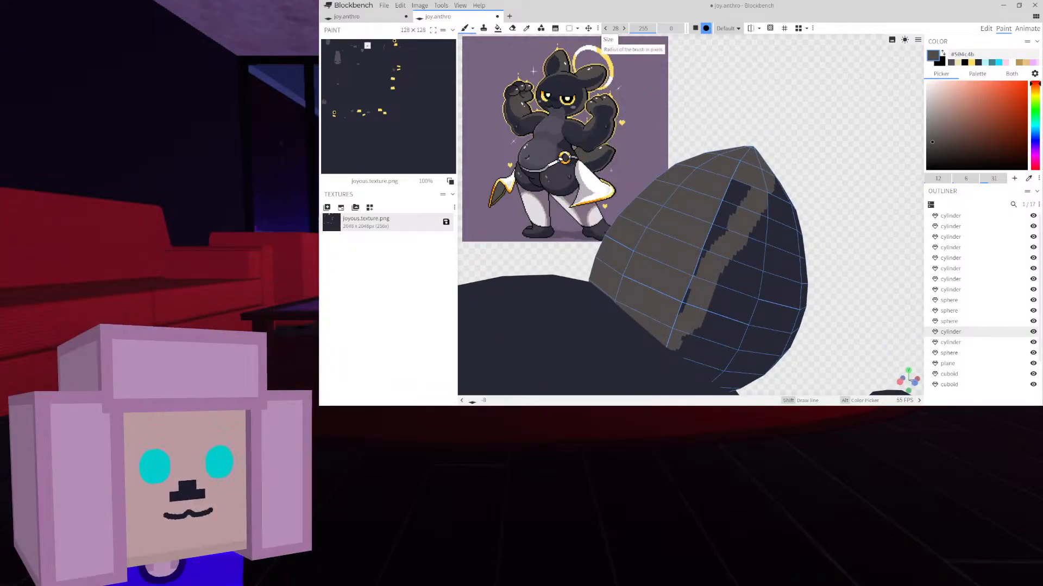
pyautogui.moveTo(615, 28); pyautogui.dragTo(608, 28)
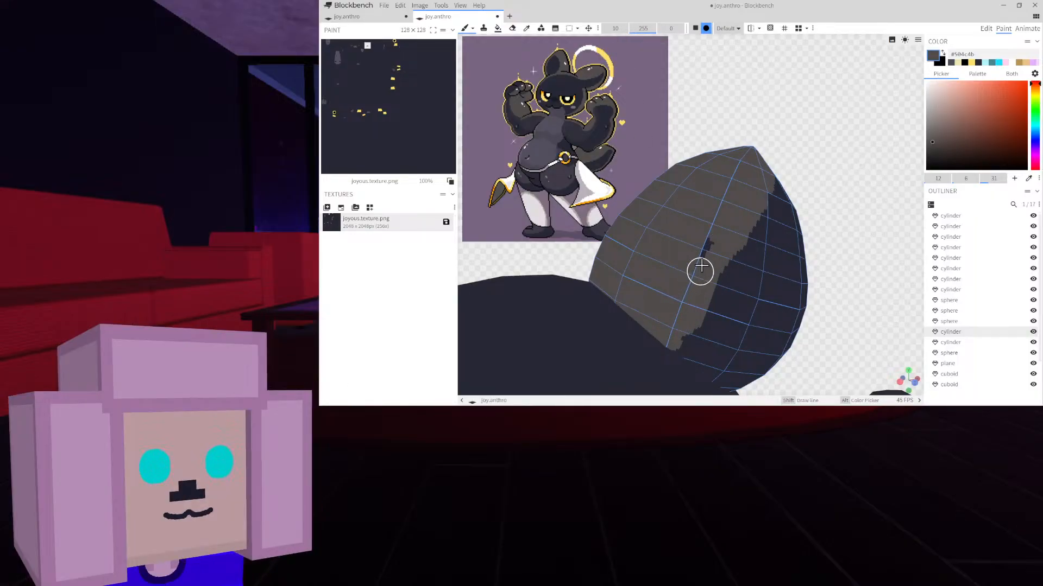
pyautogui.moveTo(701, 266); pyautogui.dragTo(710, 238)
# Examine the painted ear from the front with and without viewport shading, and deselect it
pyautogui.scroll(-5, 711, 234)
pyautogui.moveTo(738, 189)
pyautogui.mouseDown()
pyautogui.moveTo(798, 158)
pyautogui.moveTo(902, 158)
pyautogui.mouseUp()
pyautogui.click(906, 43)
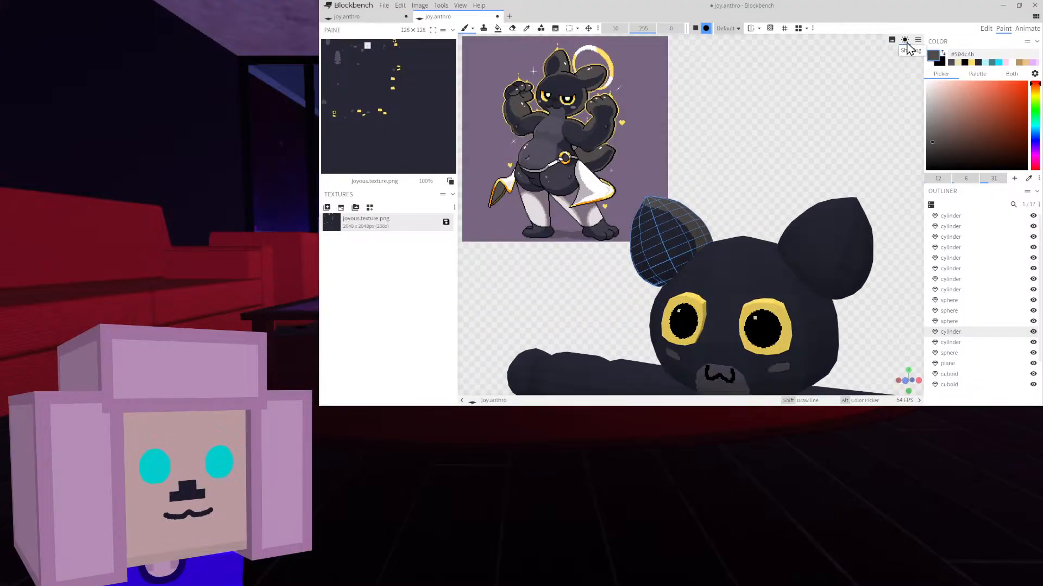
pyautogui.click(907, 43)
pyautogui.moveTo(770, 210); pyautogui.dragTo(783, 213)
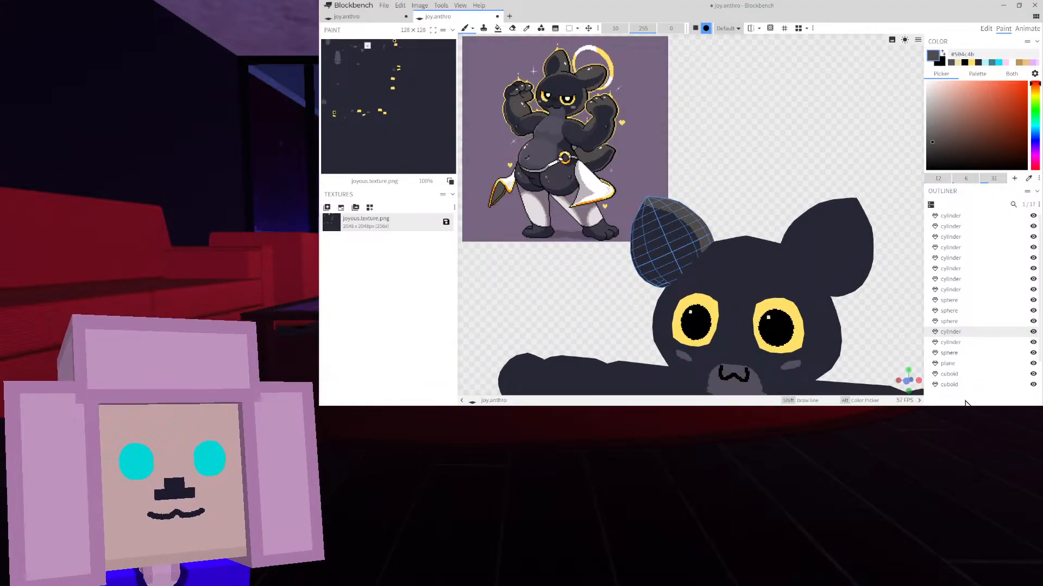
pyautogui.scroll(-2, 963, 377)
pyautogui.click(960, 380)
pyautogui.moveTo(907, 345); pyautogui.dragTo(893, 303)
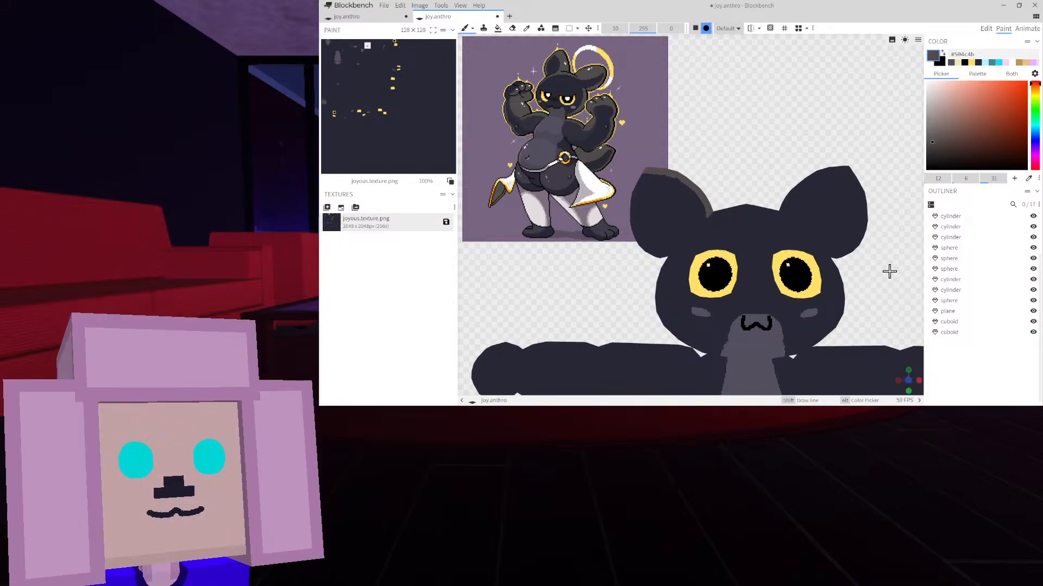
pyautogui.moveTo(887, 270)
pyautogui.mouseDown()
pyautogui.moveTo(851, 288)
pyautogui.moveTo(869, 296)
pyautogui.moveTo(861, 314)
pyautogui.moveTo(883, 280)
pyautogui.mouseUp()
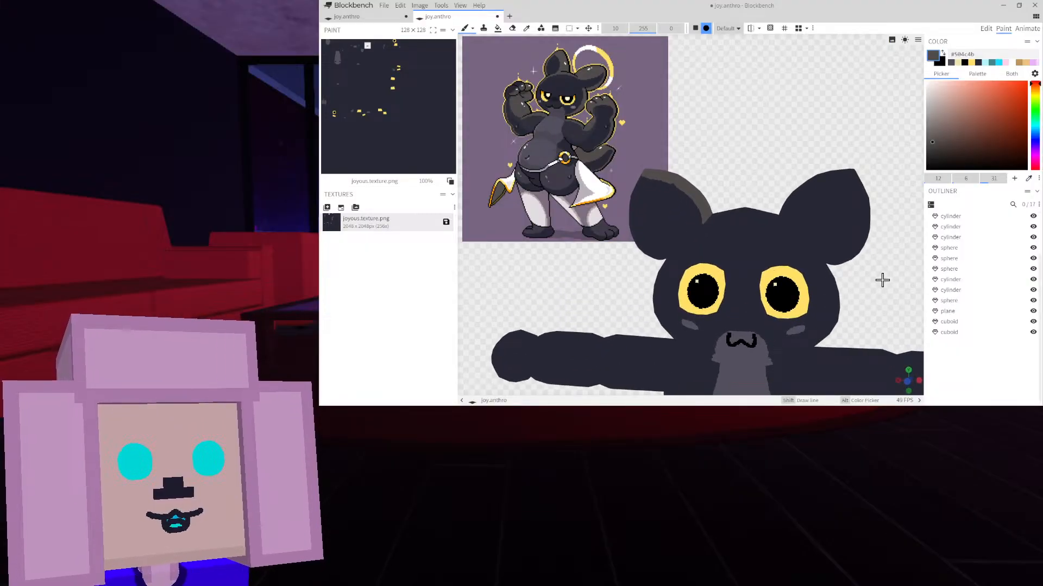
# Sample the dark nose colour (#1b1c26) with the Color Picker and paint an oval nose between the eyes and the mouth
pyautogui.scroll(6, 877, 280)
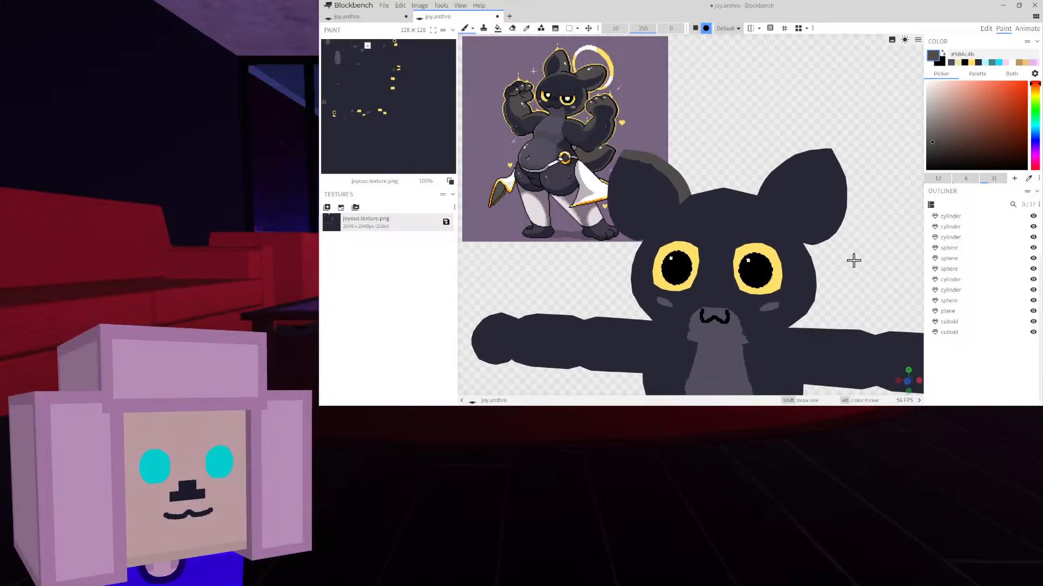
pyautogui.moveTo(679, 319); pyautogui.dragTo(766, 272, button='right')
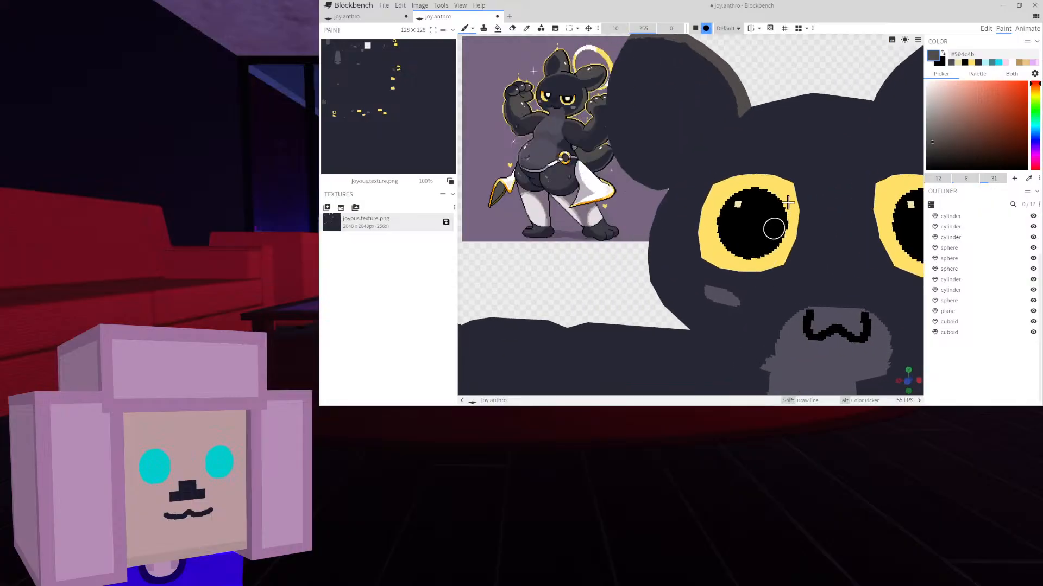
pyautogui.click(527, 36)
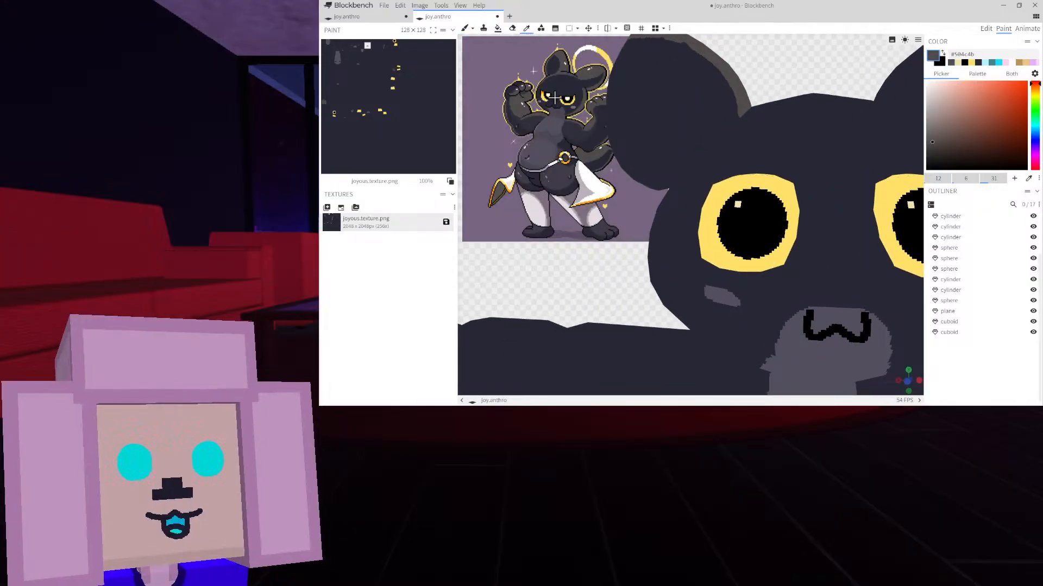
pyautogui.click(718, 147)
pyautogui.moveTo(719, 148); pyautogui.dragTo(624, 133, button='right')
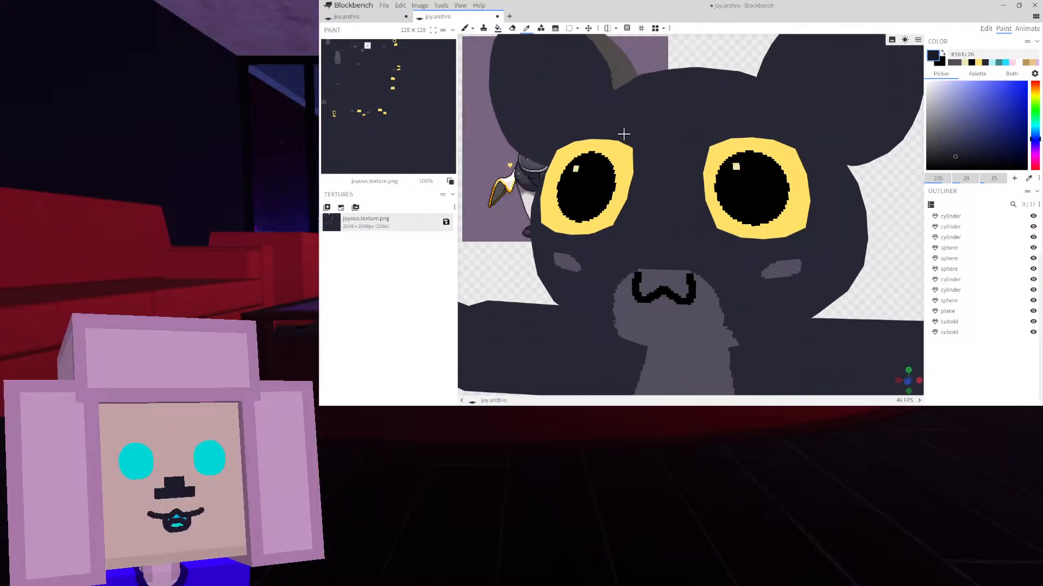
pyautogui.click(467, 30)
pyautogui.moveTo(493, 153); pyautogui.dragTo(520, 188, button='right')
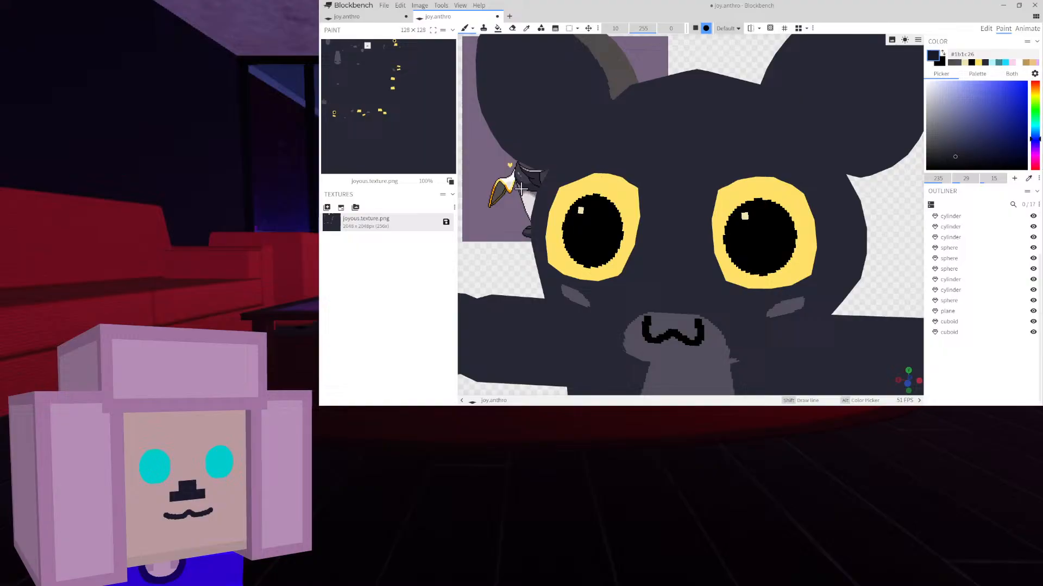
pyautogui.click(668, 279)
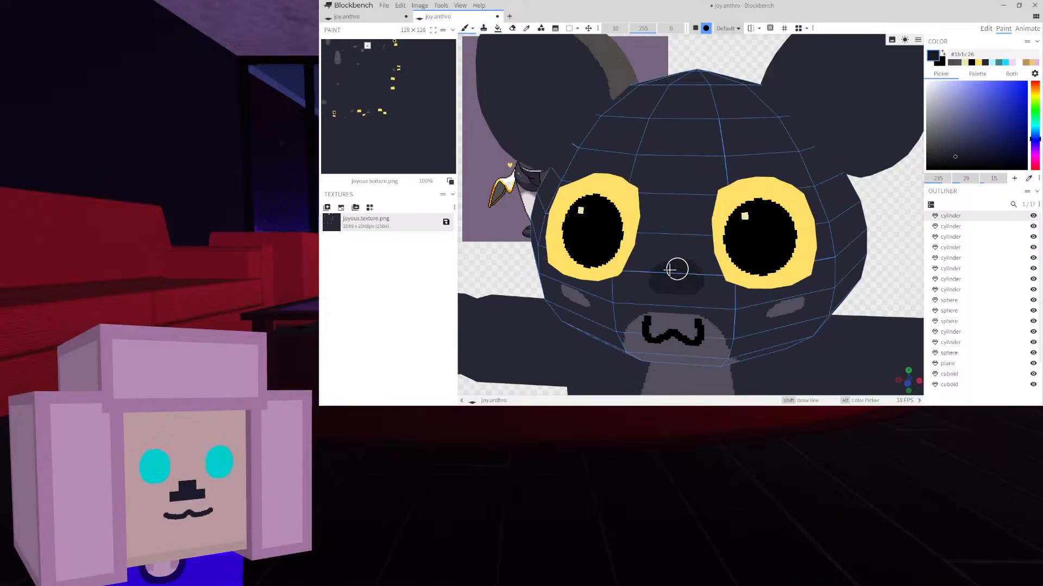
# Sample the grey (#504c4b) from the painted inner-ear patch with the Color Picker and return to the paint brush
pyautogui.scroll(-5, 656, 271)
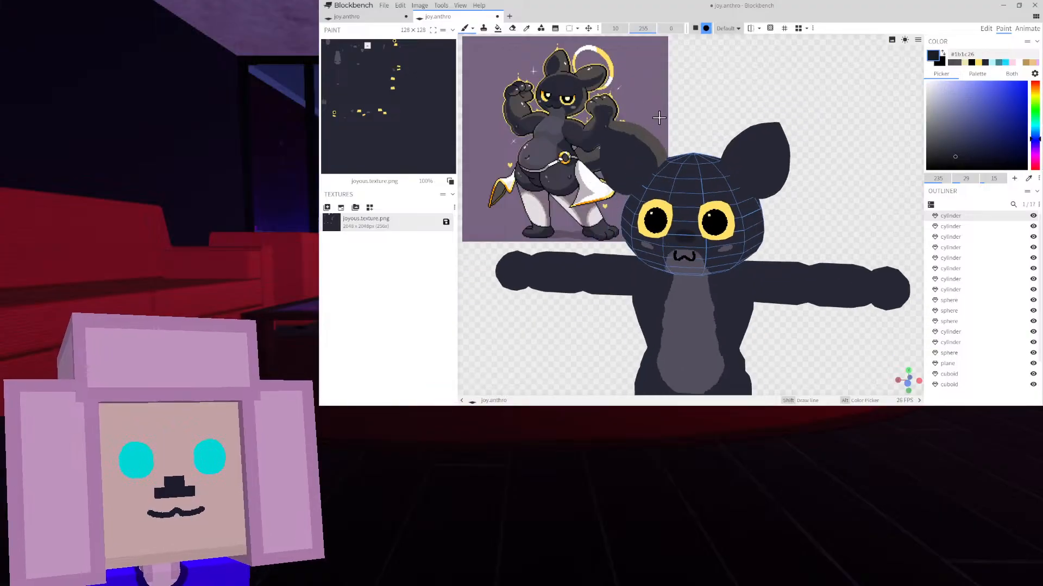
pyautogui.moveTo(665, 86); pyautogui.dragTo(665, 98, button='right')
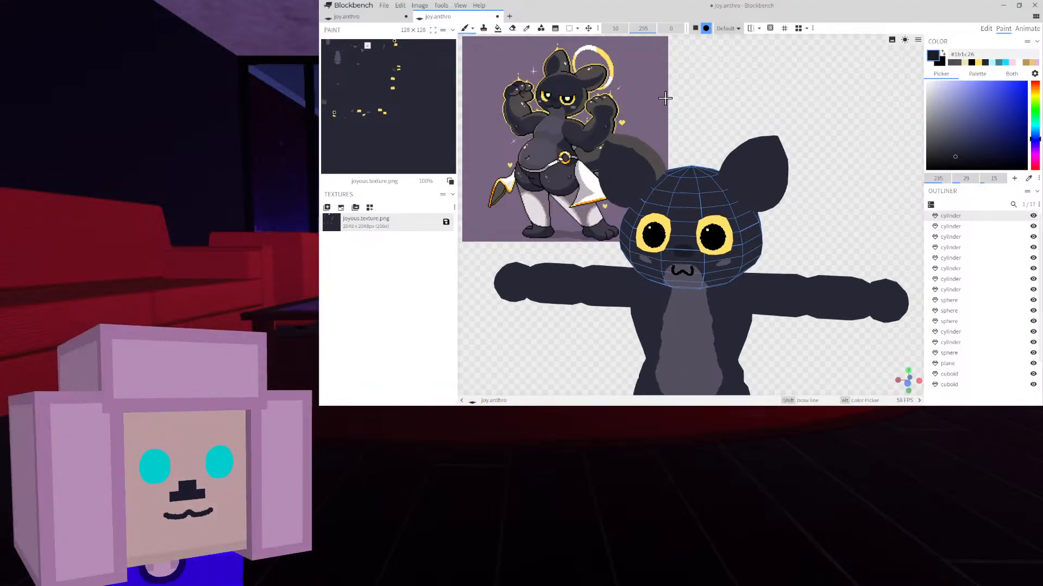
pyautogui.scroll(2, 665, 98)
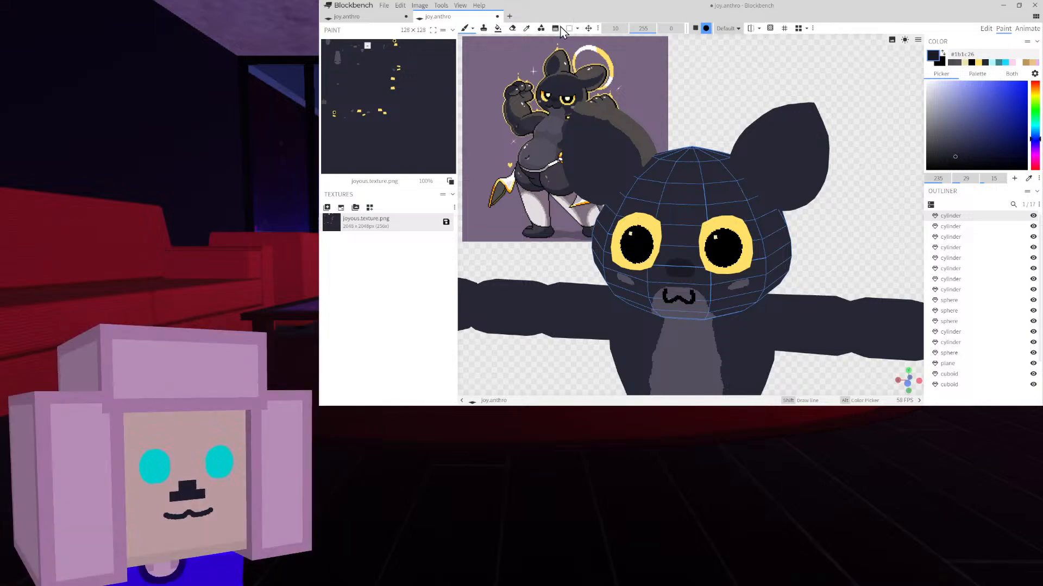
pyautogui.click(527, 32)
pyautogui.click(633, 131)
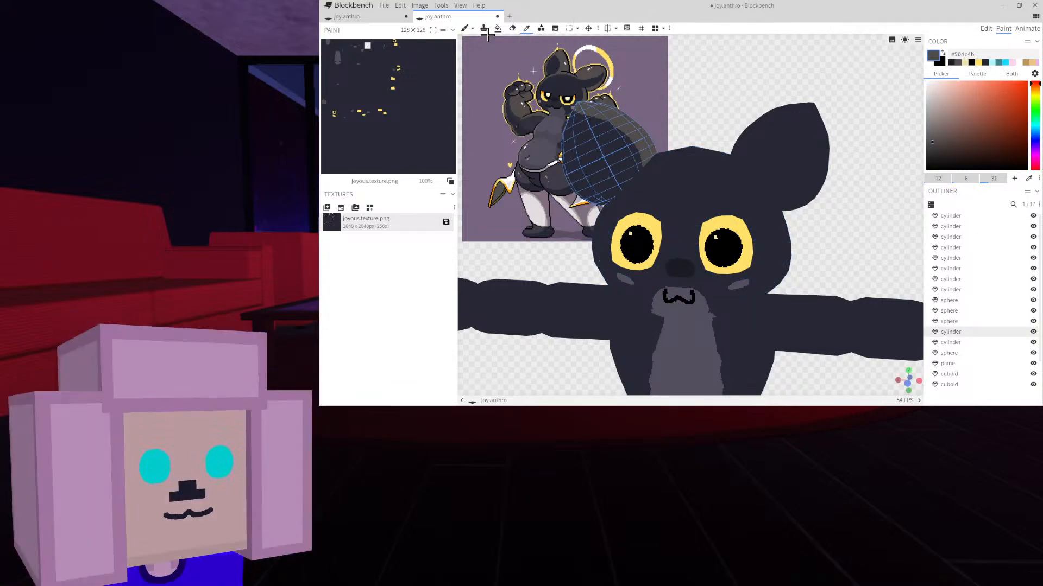
pyautogui.click(466, 30)
# Paint a grey band across the top of the head from one ear to the other and turn viewport shading on
pyautogui.moveTo(674, 165); pyautogui.dragTo(686, 193, button='right')
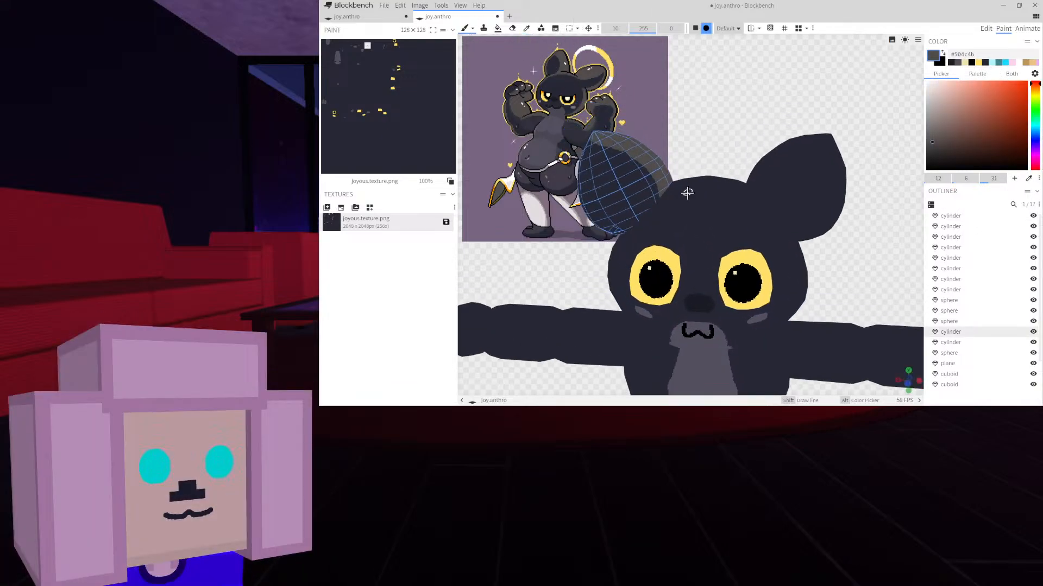
pyautogui.moveTo(703, 133); pyautogui.dragTo(711, 149)
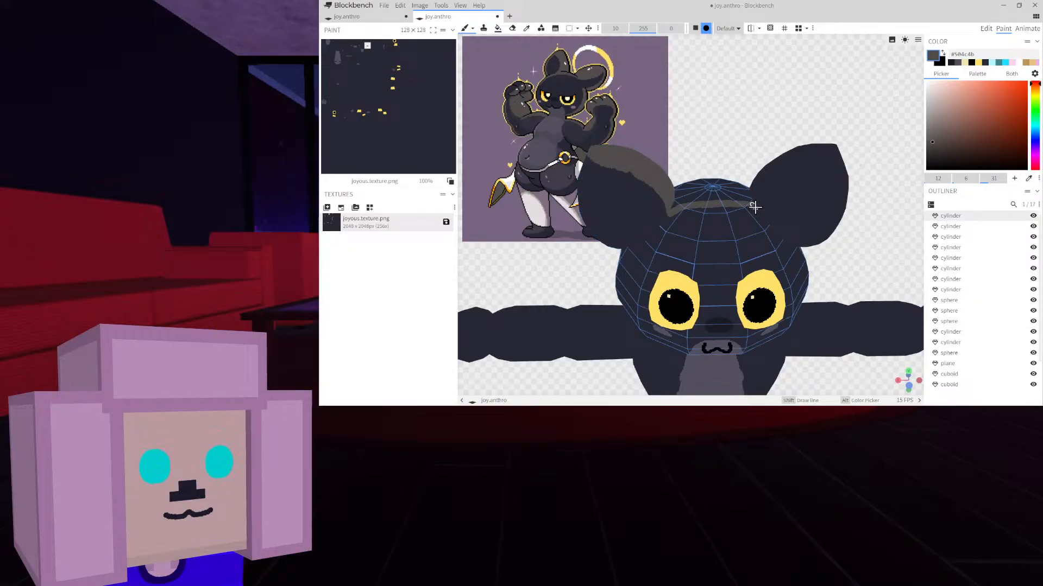
pyautogui.moveTo(755, 207); pyautogui.dragTo(759, 212)
pyautogui.click(904, 41)
pyautogui.moveTo(874, 82); pyautogui.dragTo(845, 103, button='right')
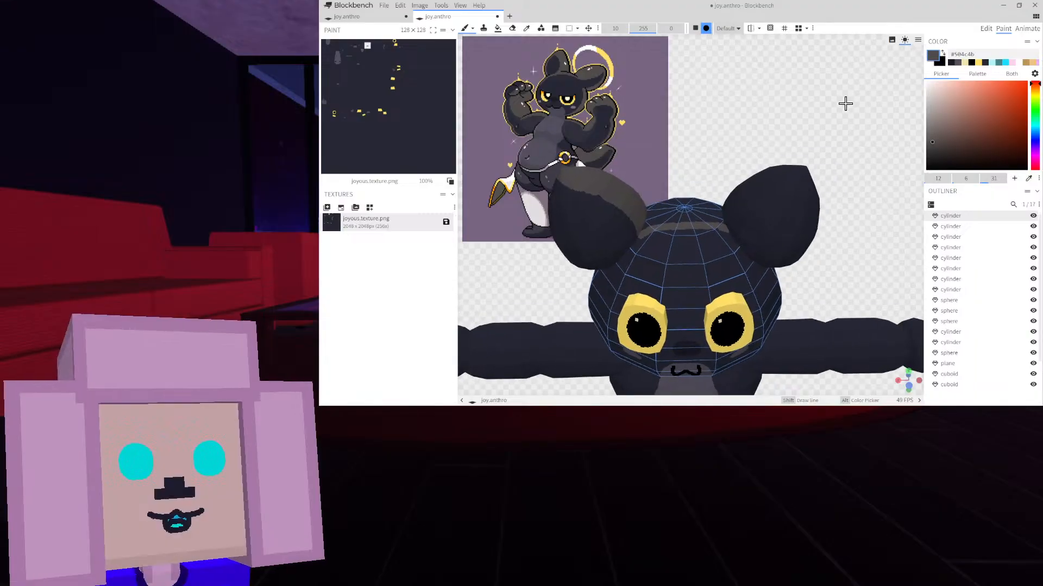
pyautogui.scroll(5, 846, 103)
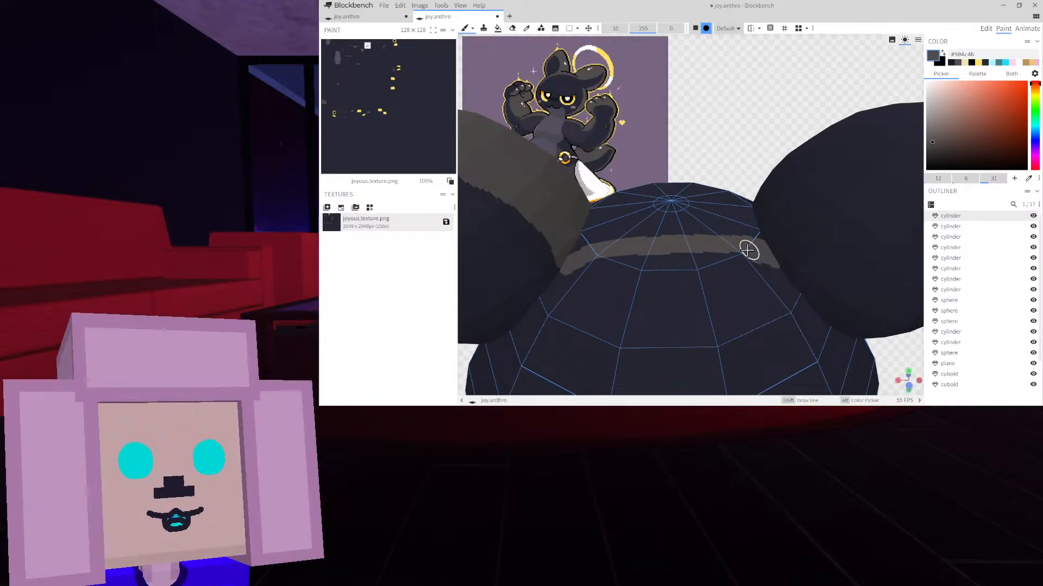
# Widen the grey band across the top of the head, extend it down to the base of one ear, and check it without shading
pyautogui.scroll(-5, 748, 250)
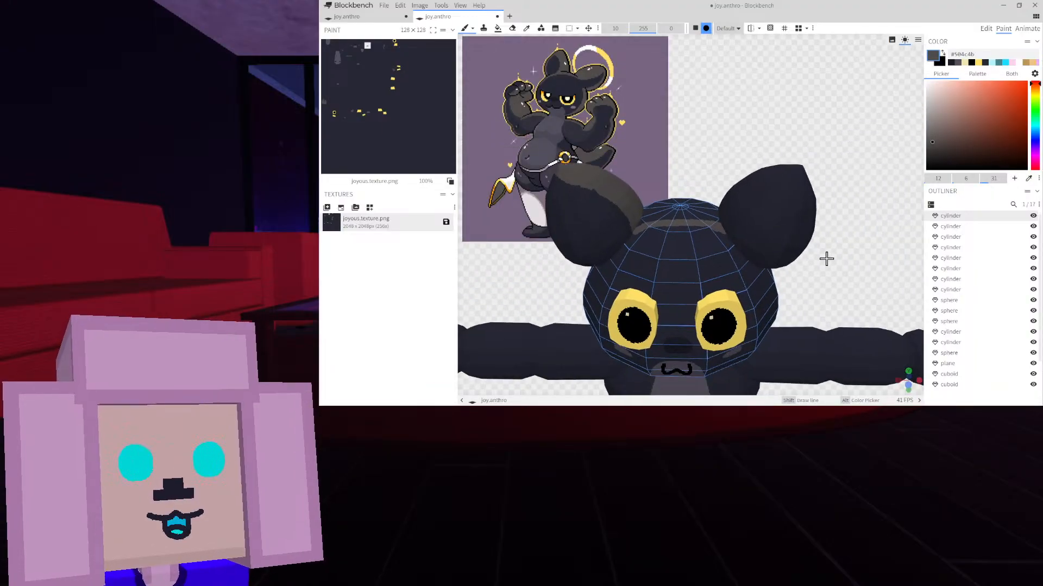
pyautogui.moveTo(826, 259); pyautogui.dragTo(852, 252)
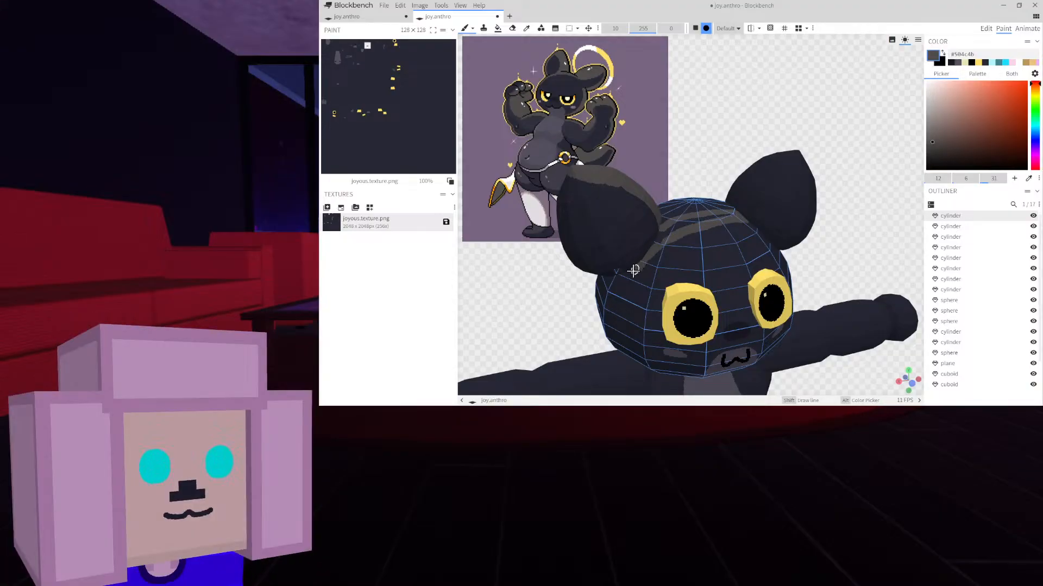
pyautogui.scroll(6, 669, 251)
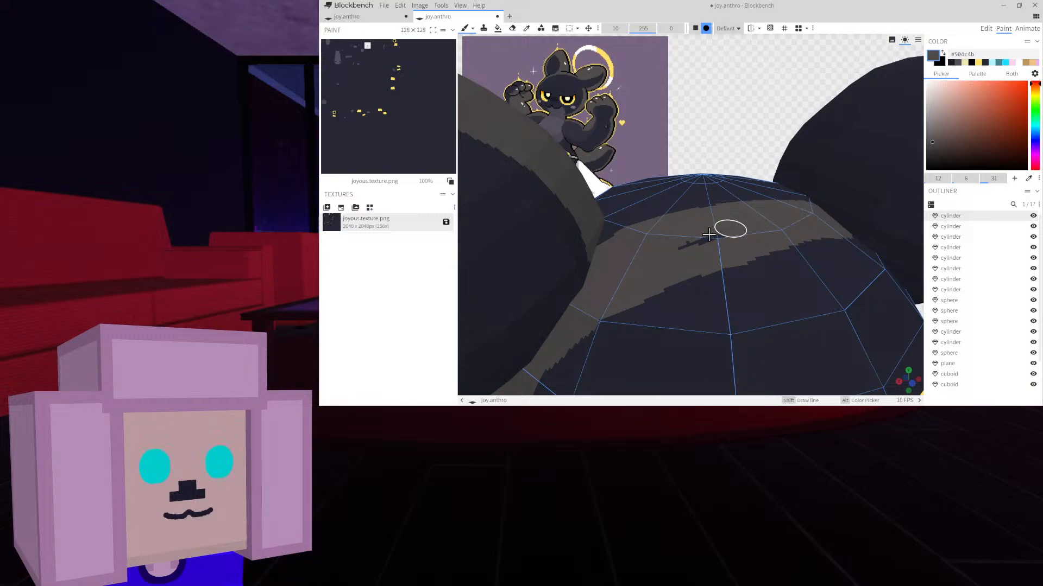
pyautogui.scroll(-5, 682, 244)
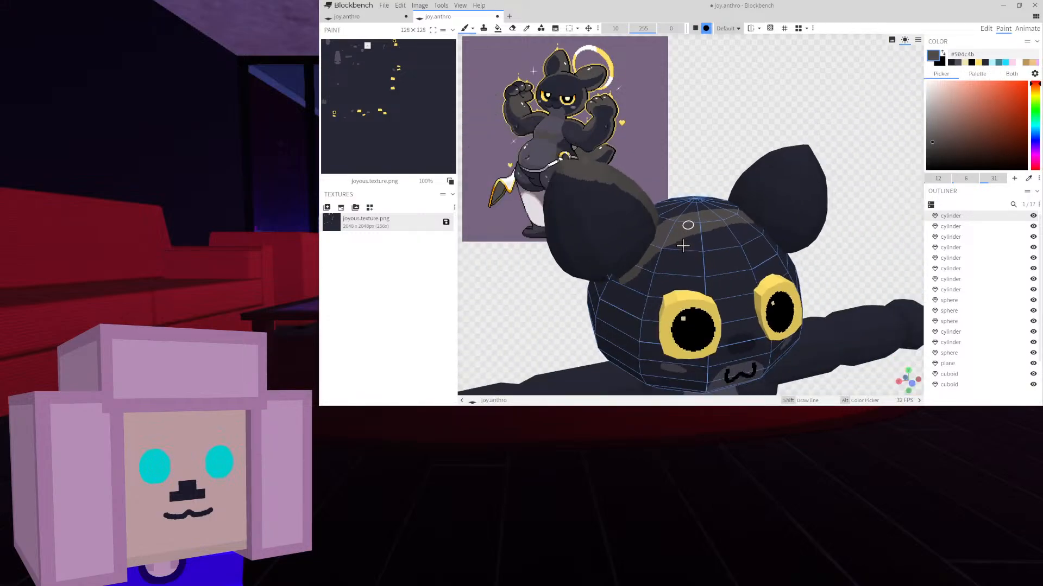
pyautogui.scroll(6, 743, 206)
pyautogui.moveTo(533, 296); pyautogui.dragTo(540, 279)
pyautogui.click(905, 42)
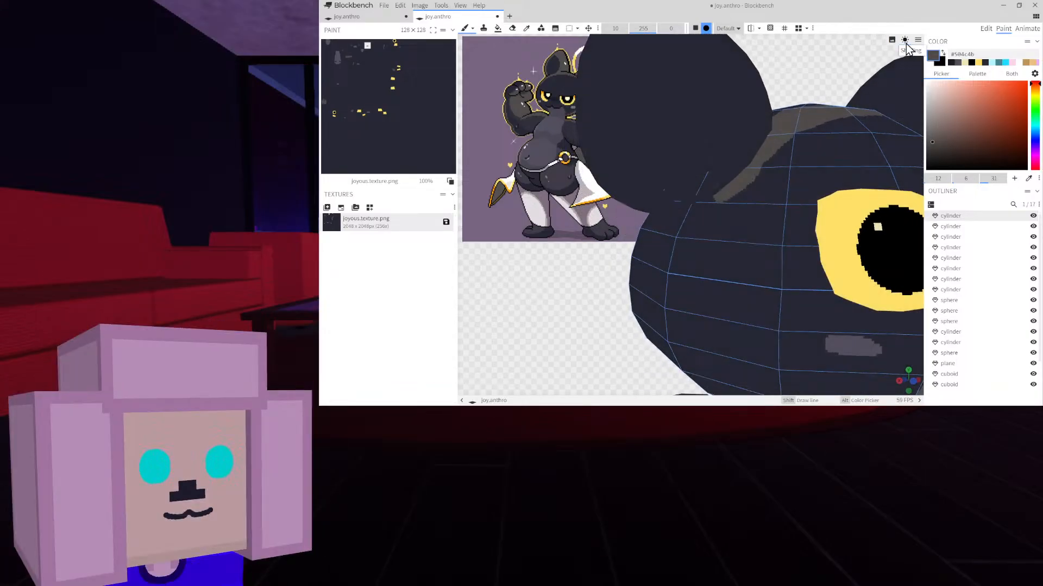
pyautogui.click(905, 42)
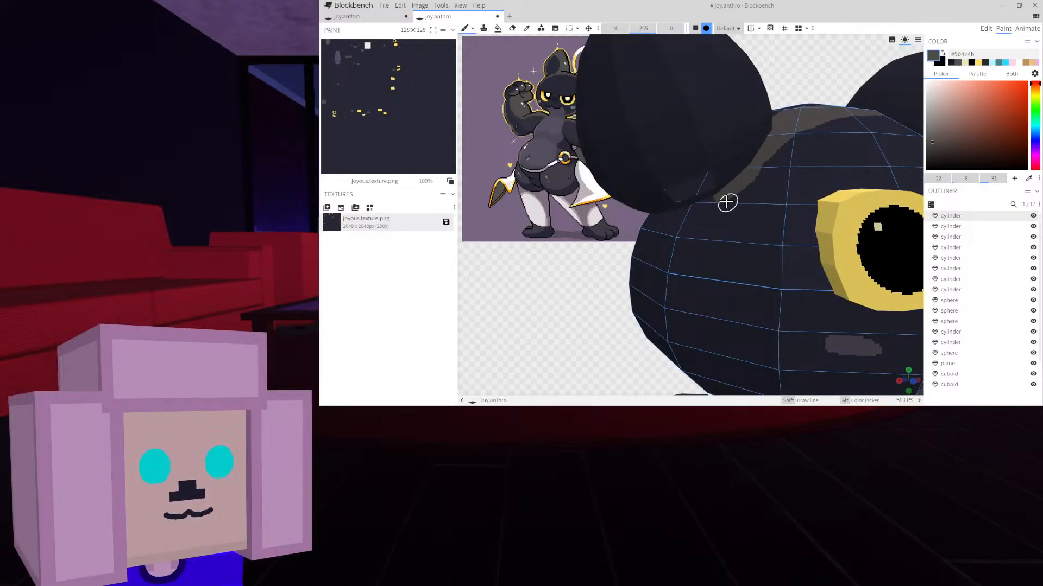
# Continue the grey band below the other ear, down the side of the head past the cheek to the jaw
pyautogui.moveTo(584, 235); pyautogui.dragTo(784, 173)
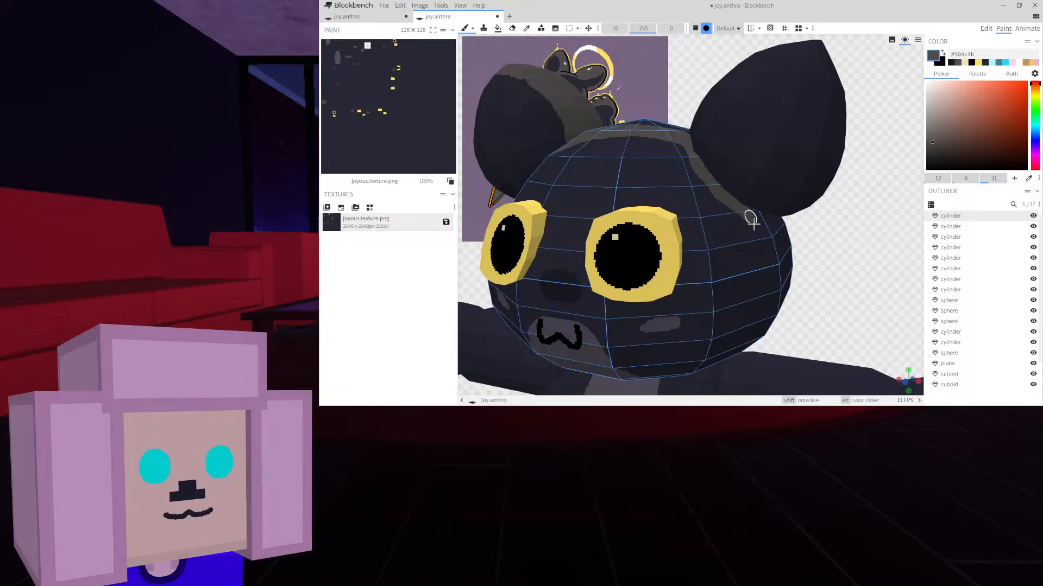
pyautogui.moveTo(820, 286); pyautogui.dragTo(729, 178)
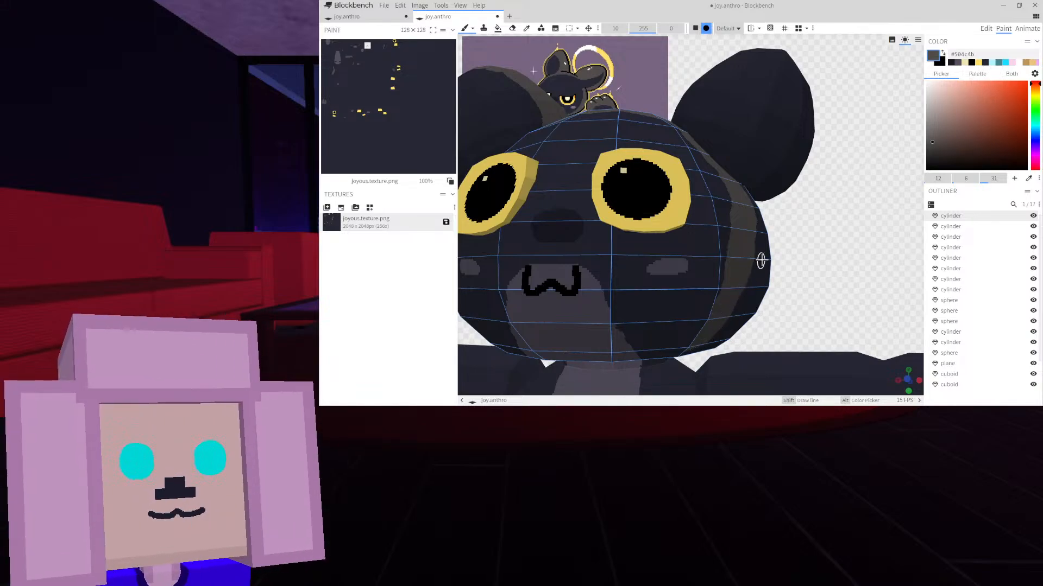
pyautogui.scroll(-5, 771, 230)
pyautogui.moveTo(766, 238); pyautogui.dragTo(764, 293, button='right')
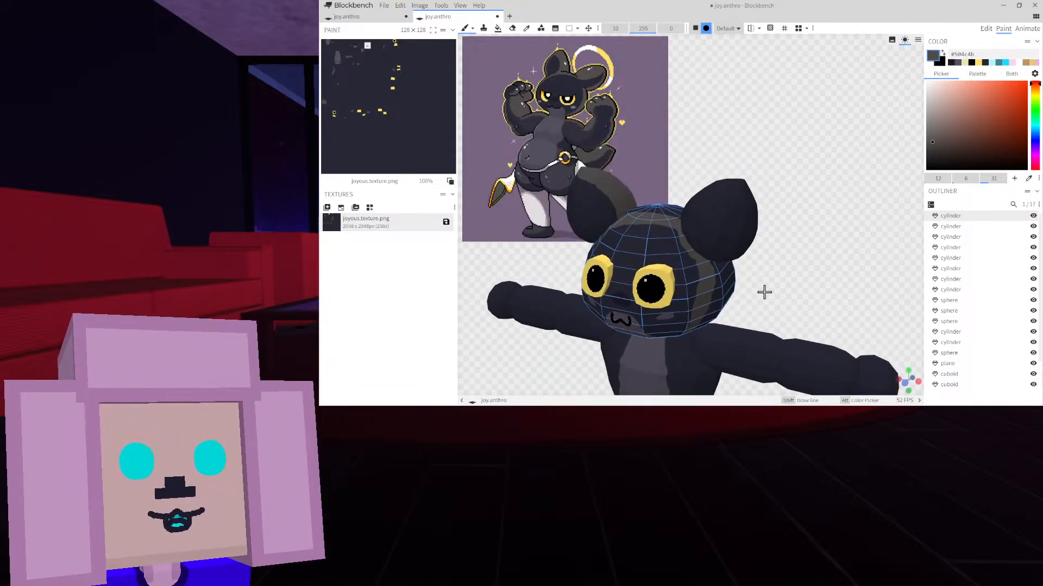
# Paint grey outline strokes on the still-dark ear, along its outer edge and base and onto its side
pyautogui.scroll(5, 765, 294)
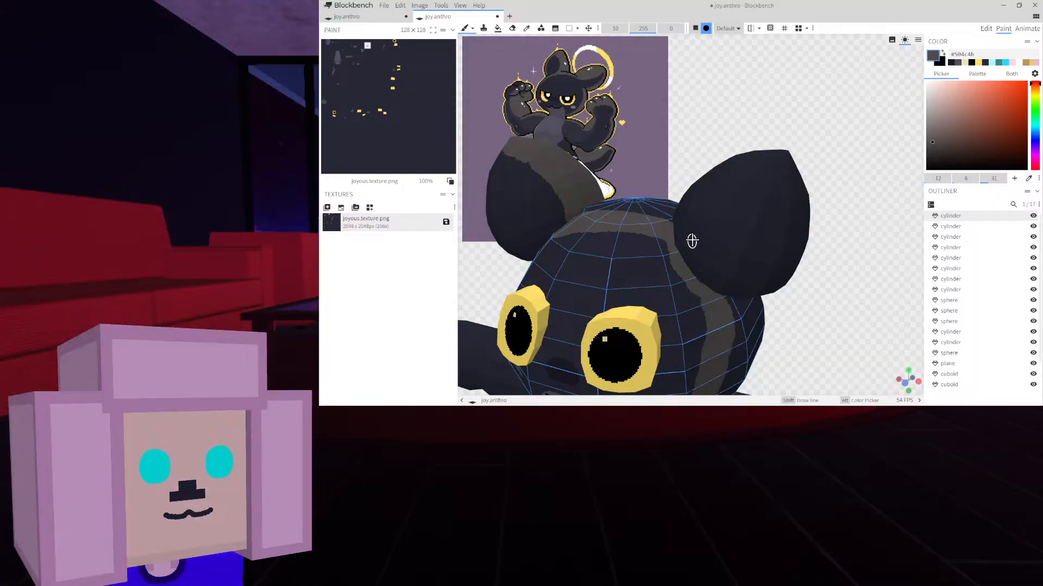
pyautogui.moveTo(662, 181); pyautogui.dragTo(714, 219)
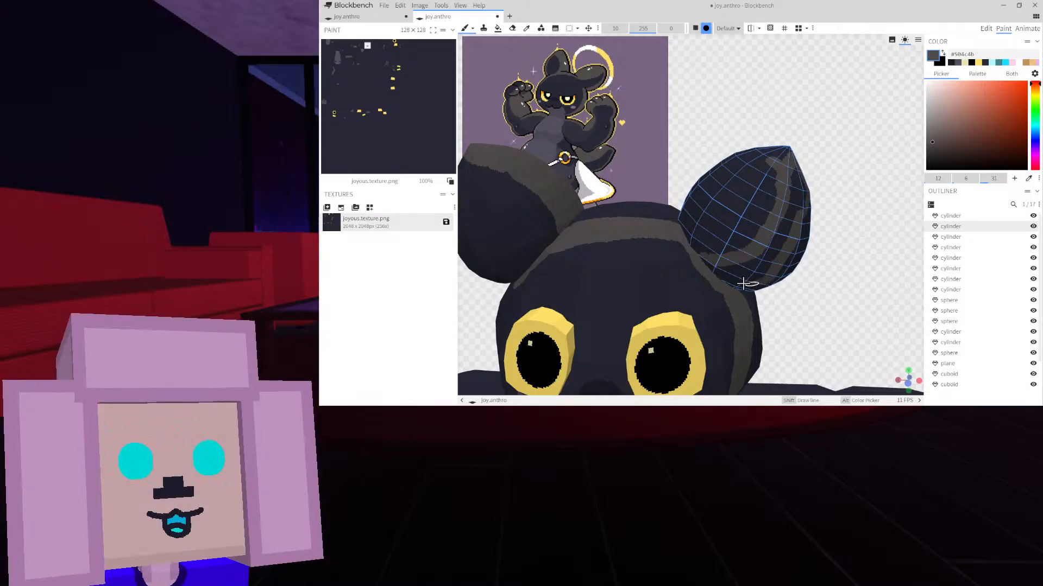
pyautogui.moveTo(841, 226); pyautogui.dragTo(747, 220)
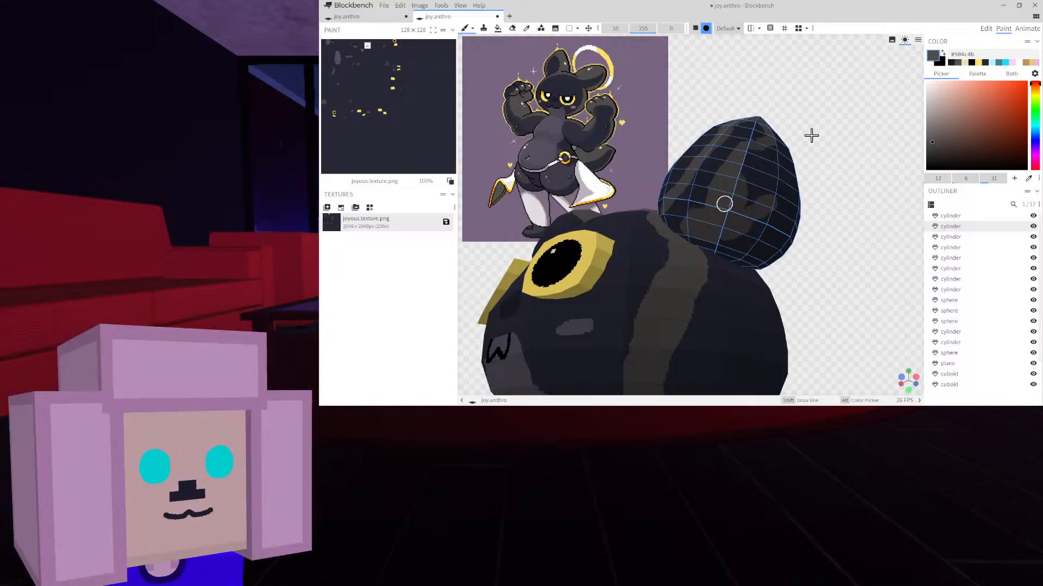
pyautogui.moveTo(811, 136); pyautogui.dragTo(899, 196)
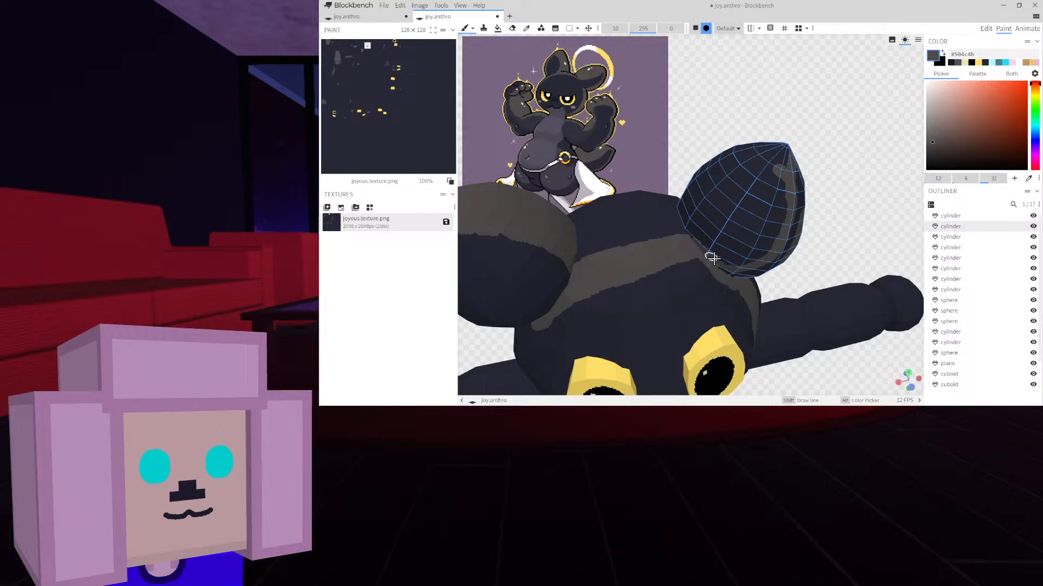
pyautogui.scroll(3, 714, 256)
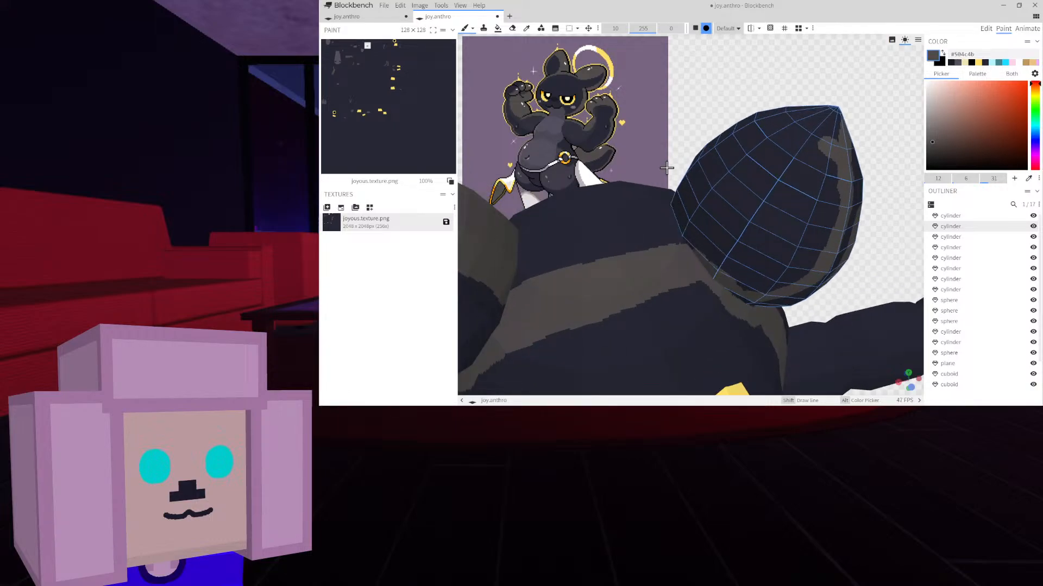
pyautogui.moveTo(750, 158); pyautogui.dragTo(775, 35)
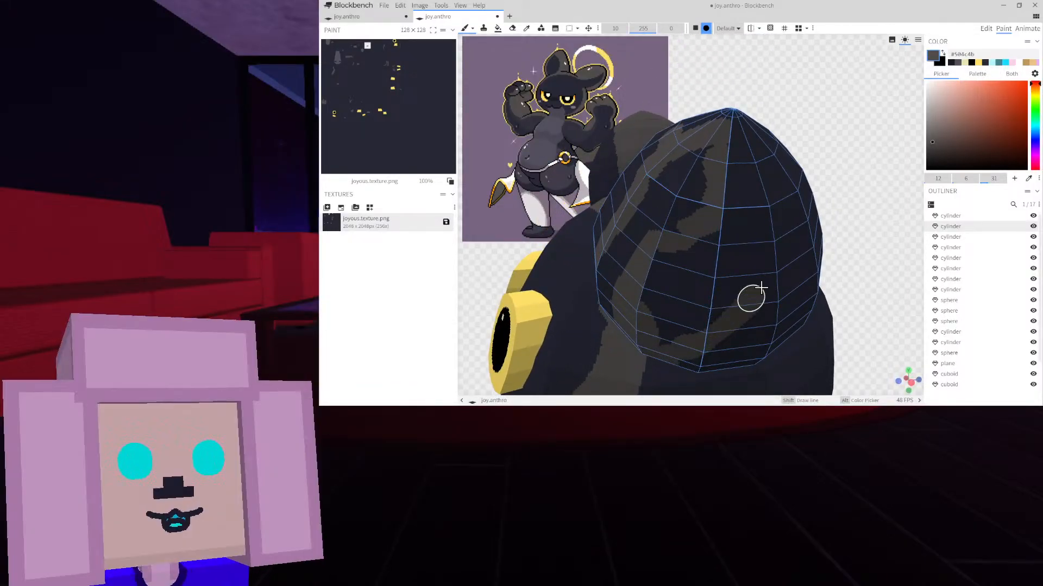
# Continue the grey outline around the back of the ear and along its inner edge, thickening the line near the base
pyautogui.moveTo(809, 179); pyautogui.dragTo(653, 305)
pyautogui.moveTo(604, 328); pyautogui.dragTo(667, 243)
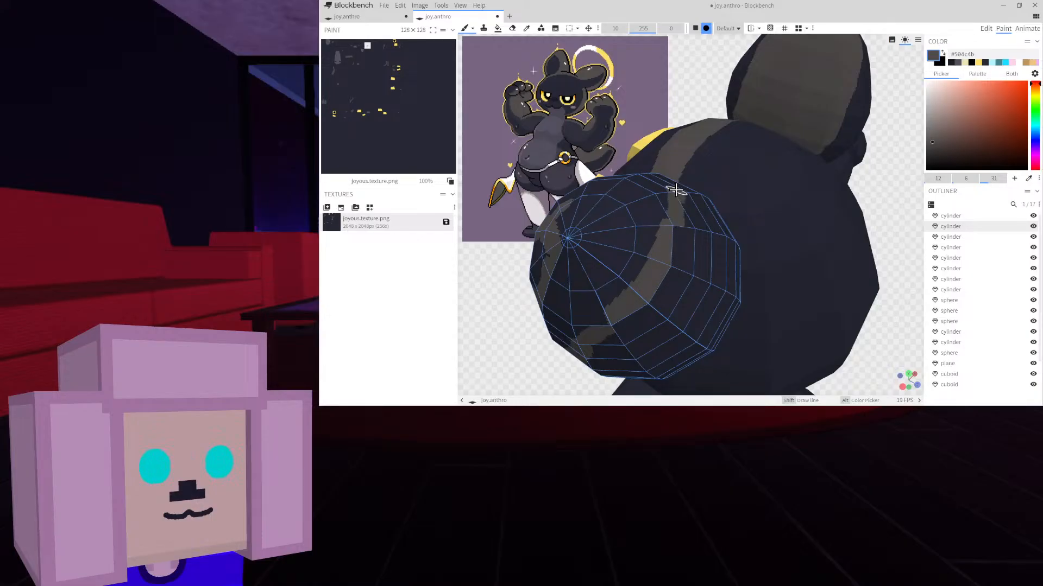
pyautogui.moveTo(655, 107); pyautogui.dragTo(879, 90)
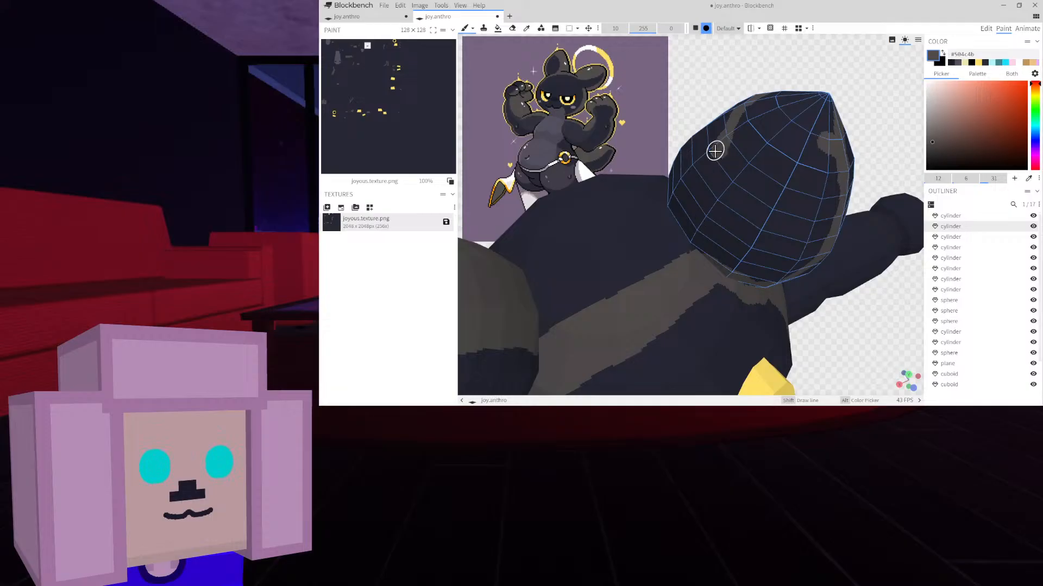
pyautogui.moveTo(705, 184); pyautogui.dragTo(679, 221)
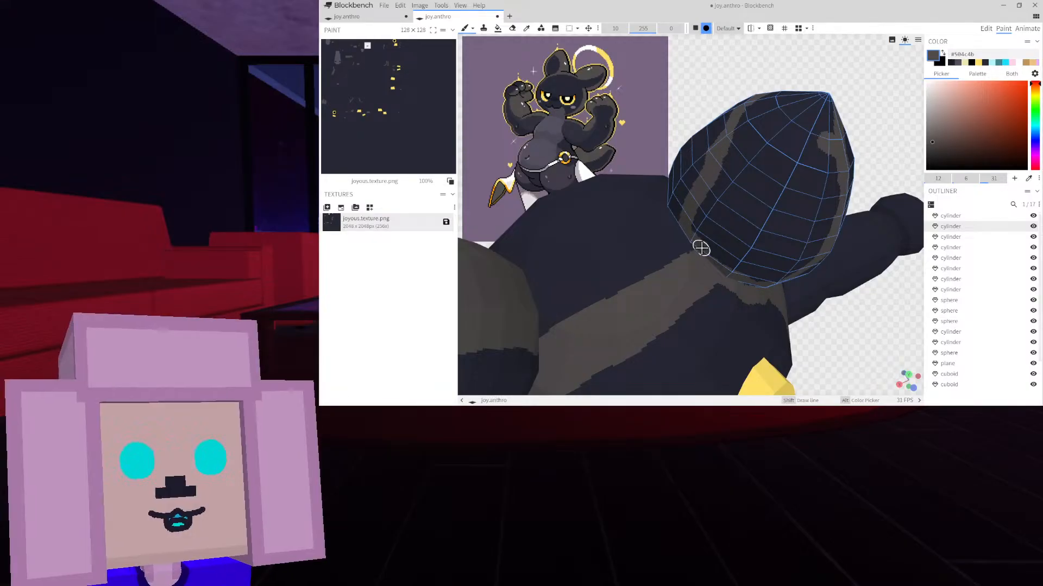
pyautogui.moveTo(843, 114); pyautogui.dragTo(830, 95)
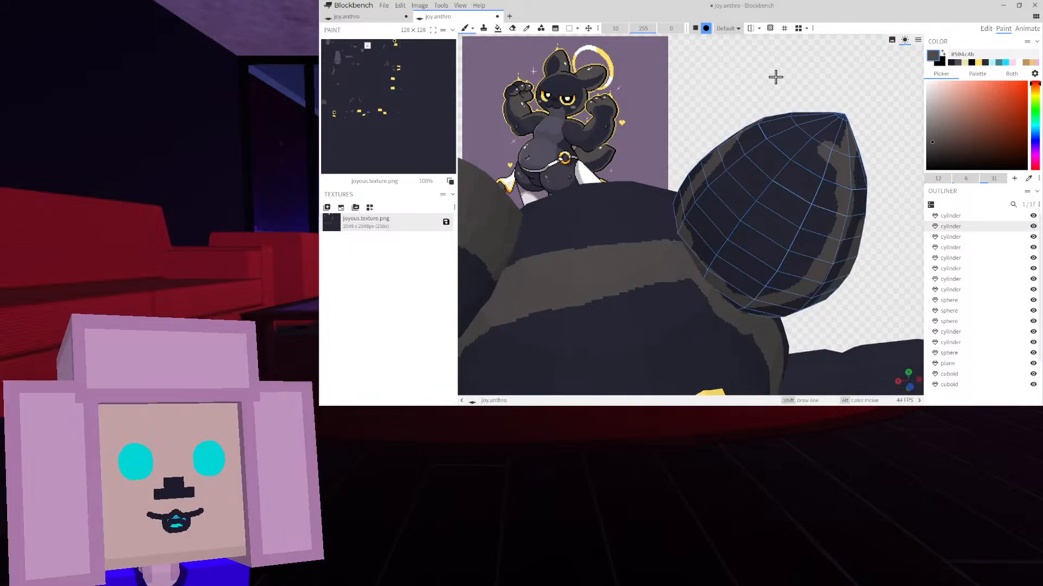
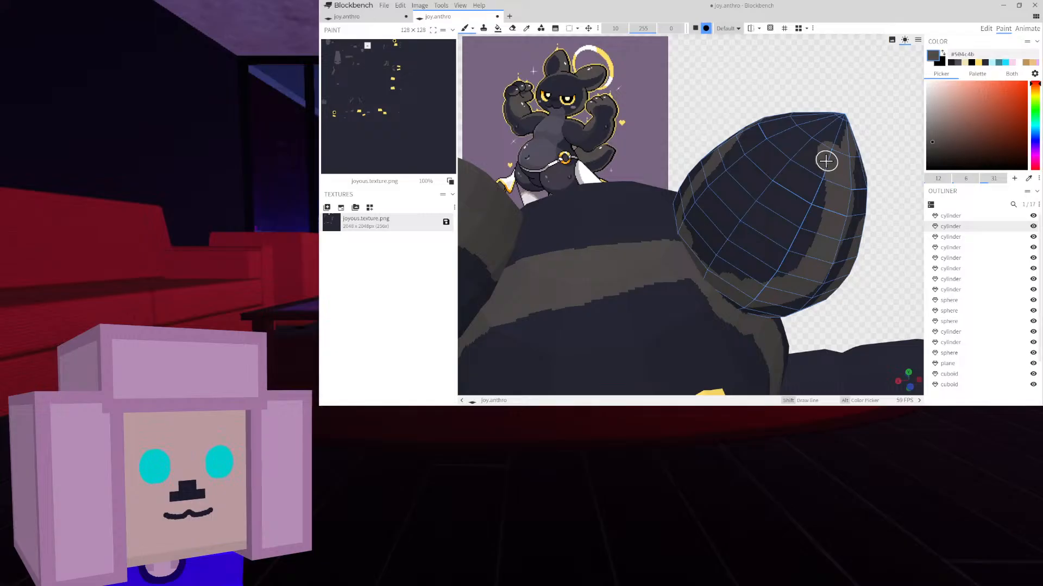
# Fill the faces around the ear's tip with grey using the Paint Bucket in Connected Colors mode, undoing the unwanted fills
pyautogui.moveTo(862, 138); pyautogui.dragTo(746, 122)
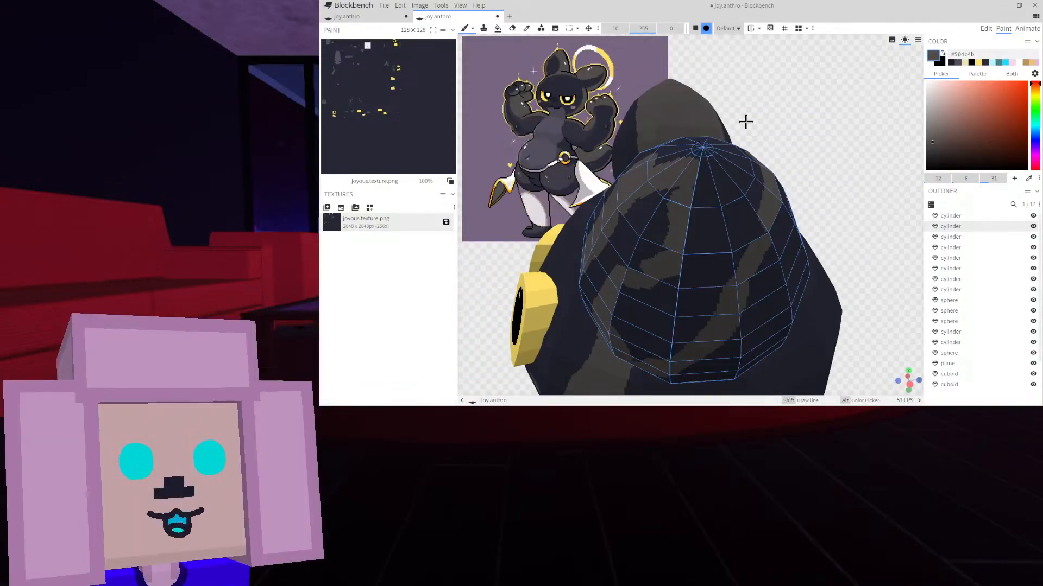
pyautogui.click(497, 29)
pyautogui.click(646, 33)
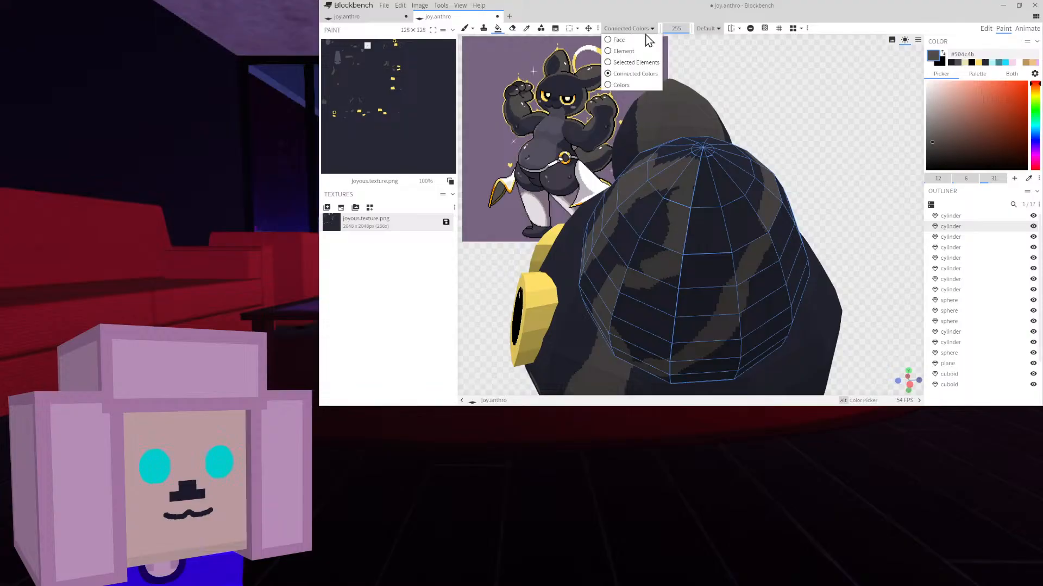
pyautogui.click(648, 38)
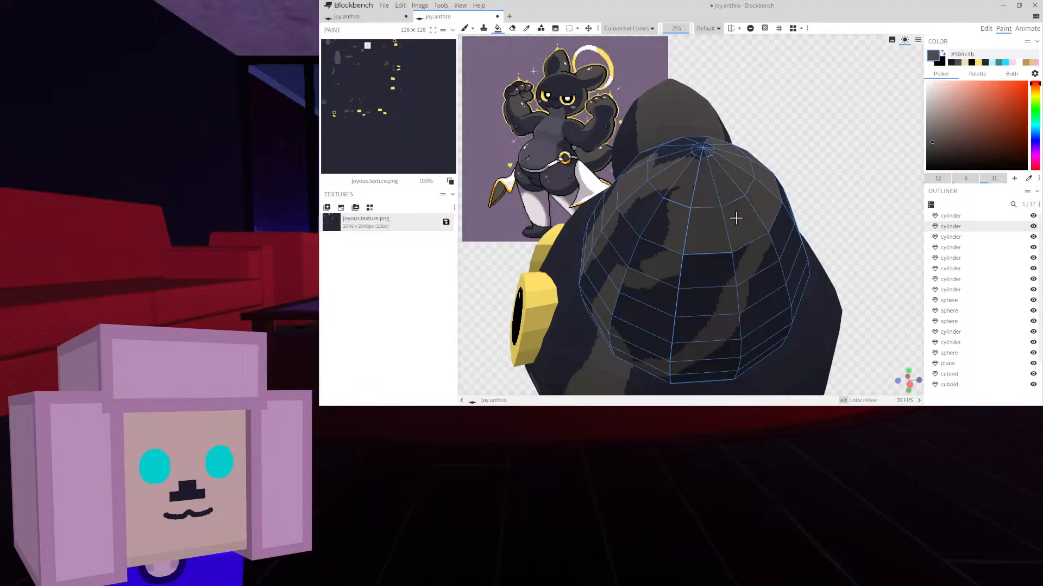
pyautogui.moveTo(822, 156); pyautogui.dragTo(887, 207)
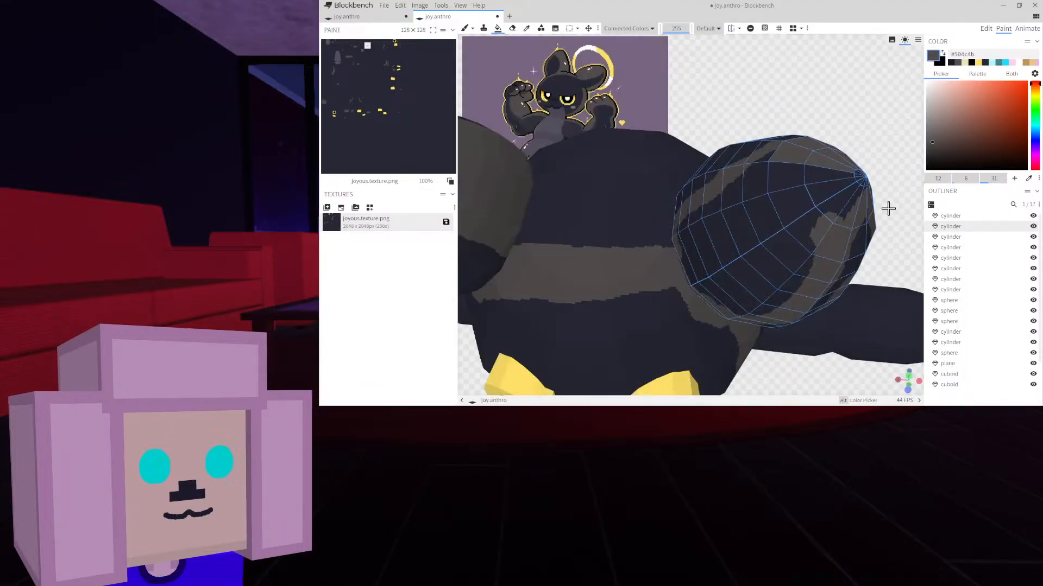
pyautogui.hotkey('ctrl', 'z')
pyautogui.click(766, 262)
pyautogui.hotkey('ctrl', 'z')
pyautogui.click(797, 231)
pyautogui.moveTo(865, 122); pyautogui.dragTo(726, 109)
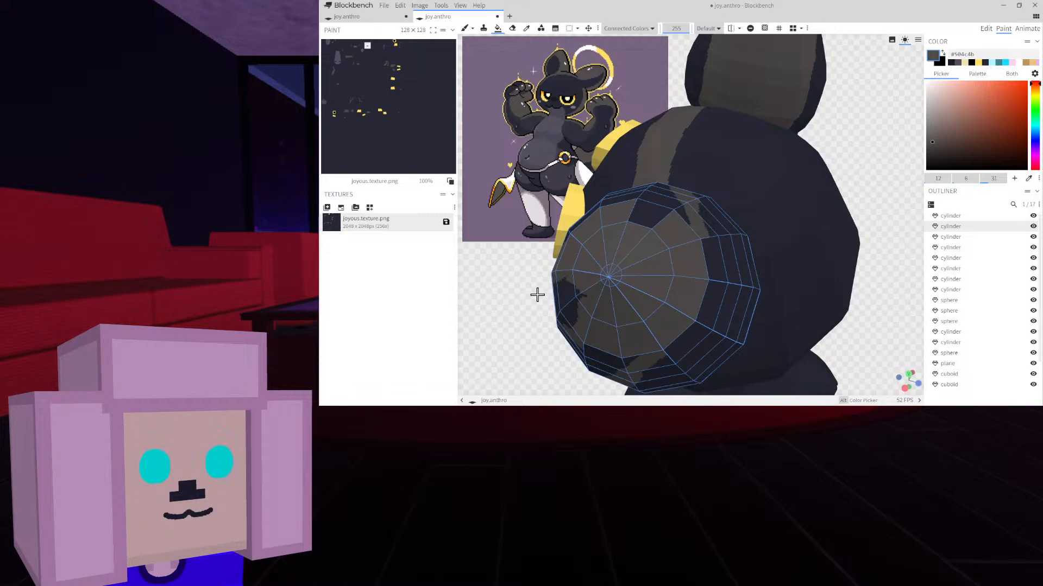
pyautogui.moveTo(537, 294); pyautogui.dragTo(751, 220)
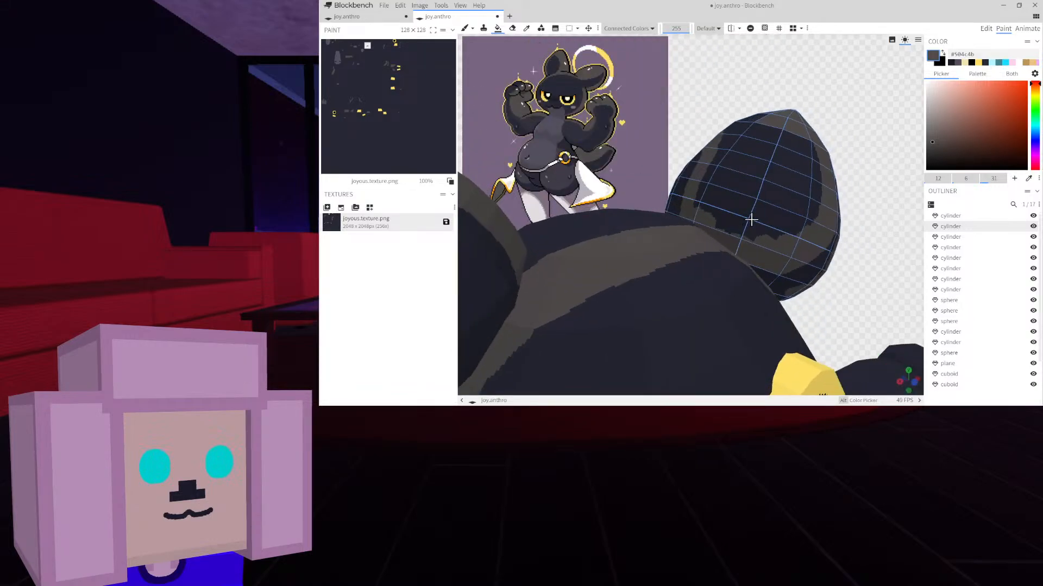
pyautogui.click(751, 220)
pyautogui.hotkey('ctrl', 'z')
# Set the paint brush size to 31 and paint over the remaining dark areas near the ear's tip and on its inner surface
pyautogui.click(465, 29)
pyautogui.moveTo(724, 74); pyautogui.dragTo(723, 90)
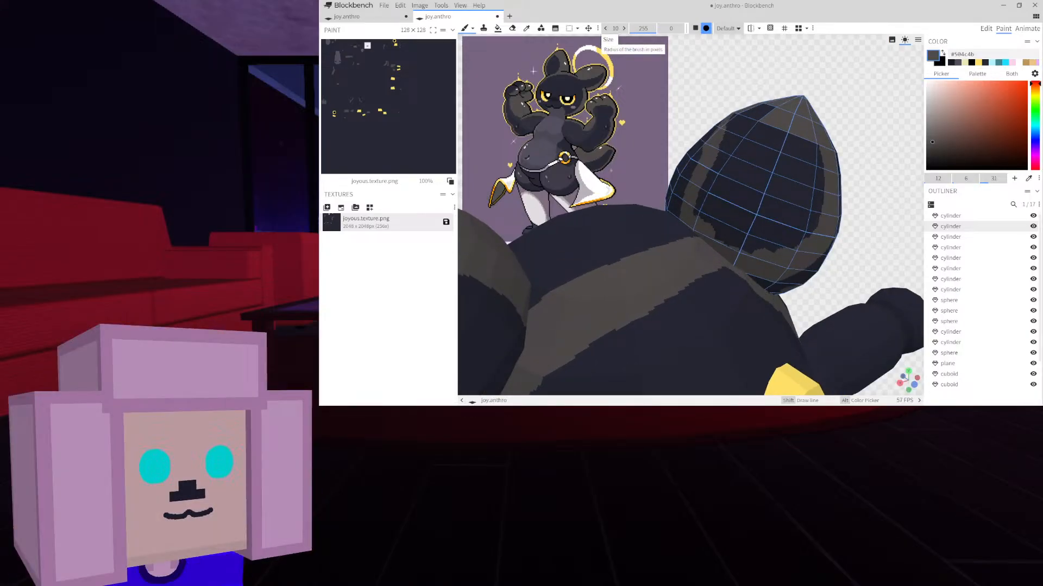
pyautogui.moveTo(615, 28); pyautogui.dragTo(678, 29)
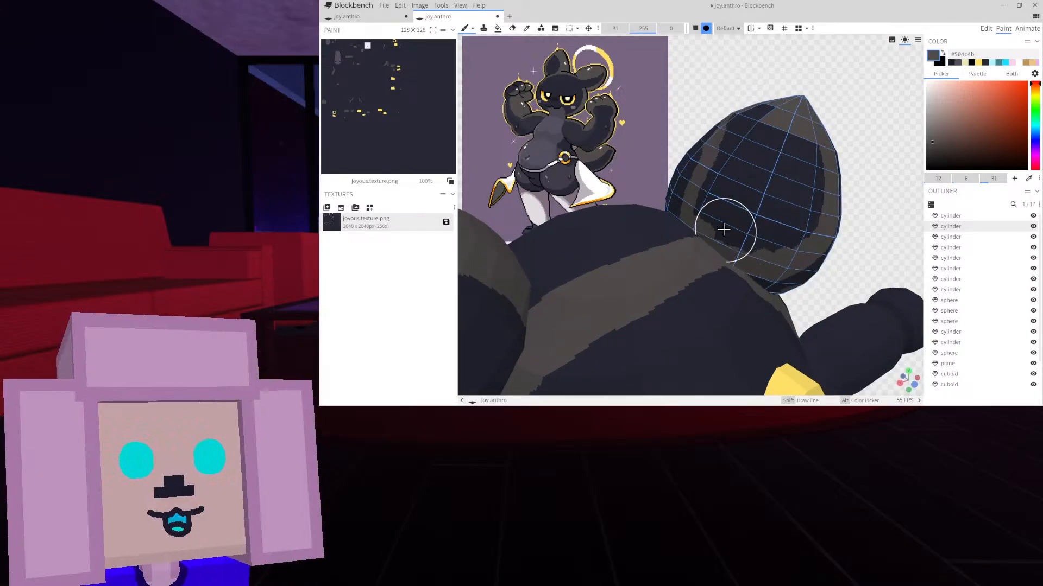
pyautogui.moveTo(724, 230)
pyautogui.mouseDown()
pyautogui.moveTo(702, 203)
pyautogui.moveTo(744, 155)
pyautogui.moveTo(745, 129)
pyautogui.moveTo(677, 105)
pyautogui.moveTo(519, 140)
pyautogui.mouseUp()
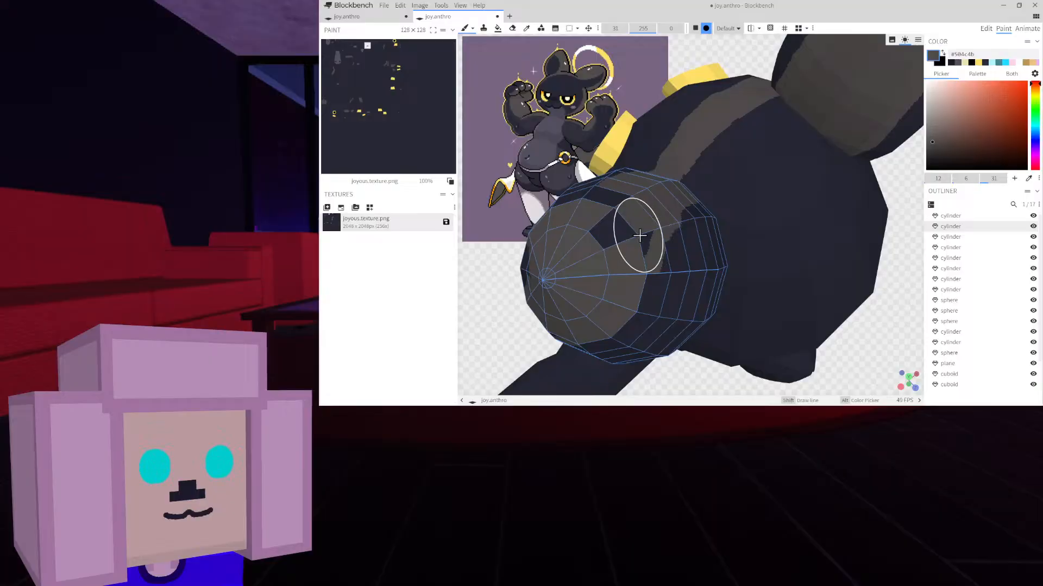
pyautogui.moveTo(611, 227); pyautogui.dragTo(614, 229)
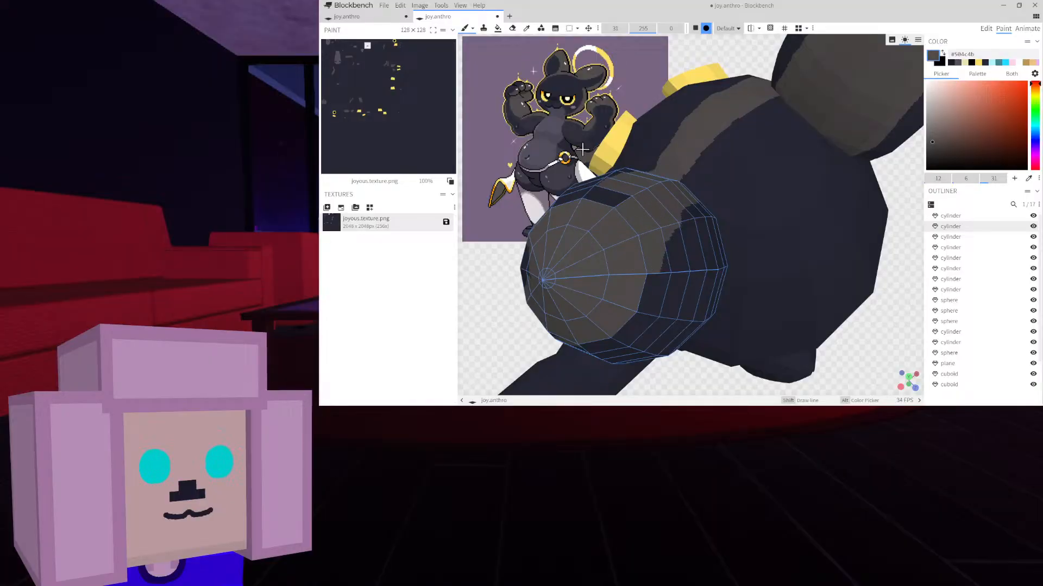
pyautogui.moveTo(581, 149)
pyautogui.mouseDown()
pyautogui.moveTo(642, 156)
pyautogui.moveTo(799, 114)
pyautogui.moveTo(786, 116)
pyautogui.moveTo(772, 156)
pyautogui.moveTo(807, 170)
pyautogui.moveTo(799, 203)
pyautogui.mouseUp()
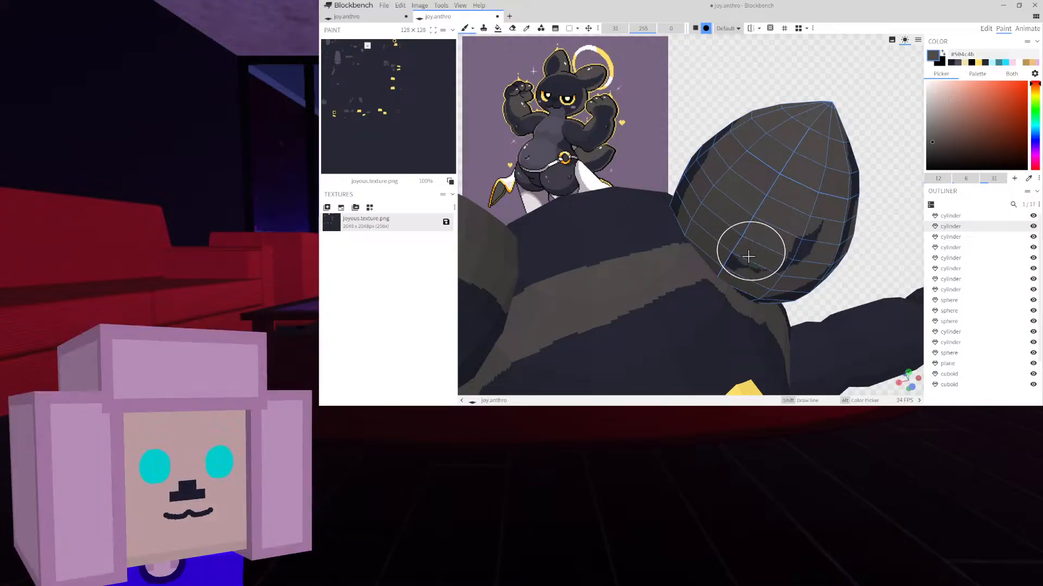
# Paint the leftover dark patches near the ear's base and its back grey, leaving a dark strip along the outer side
pyautogui.moveTo(777, 260); pyautogui.dragTo(803, 241)
pyautogui.moveTo(804, 243)
pyautogui.mouseDown(button='middle')
pyautogui.moveTo(800, 209)
pyautogui.moveTo(741, 163)
pyautogui.mouseUp(button='middle')
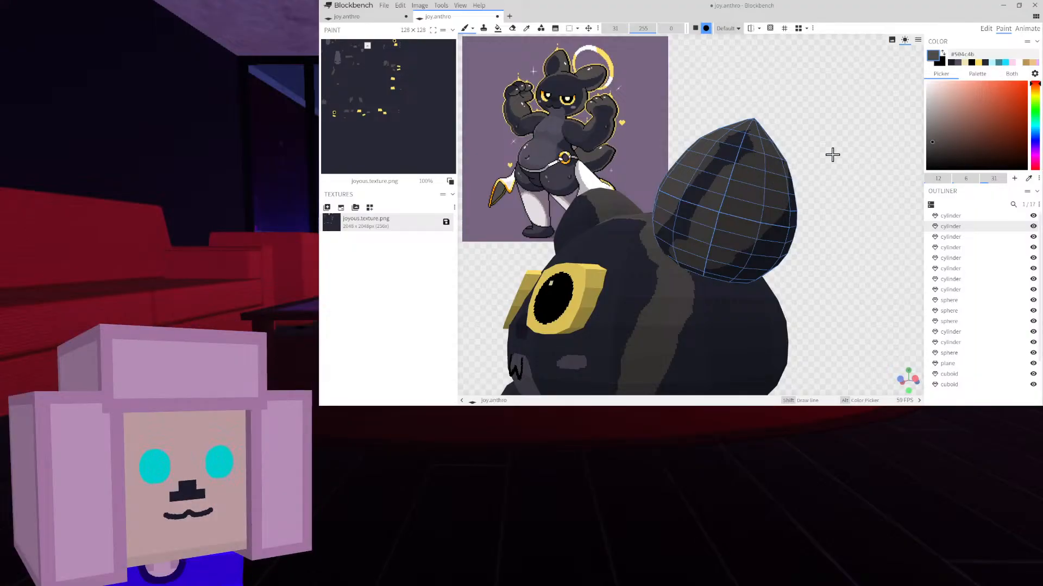
pyautogui.moveTo(833, 153)
pyautogui.mouseDown()
pyautogui.moveTo(813, 177)
pyautogui.moveTo(828, 190)
pyautogui.moveTo(775, 160)
pyautogui.mouseUp()
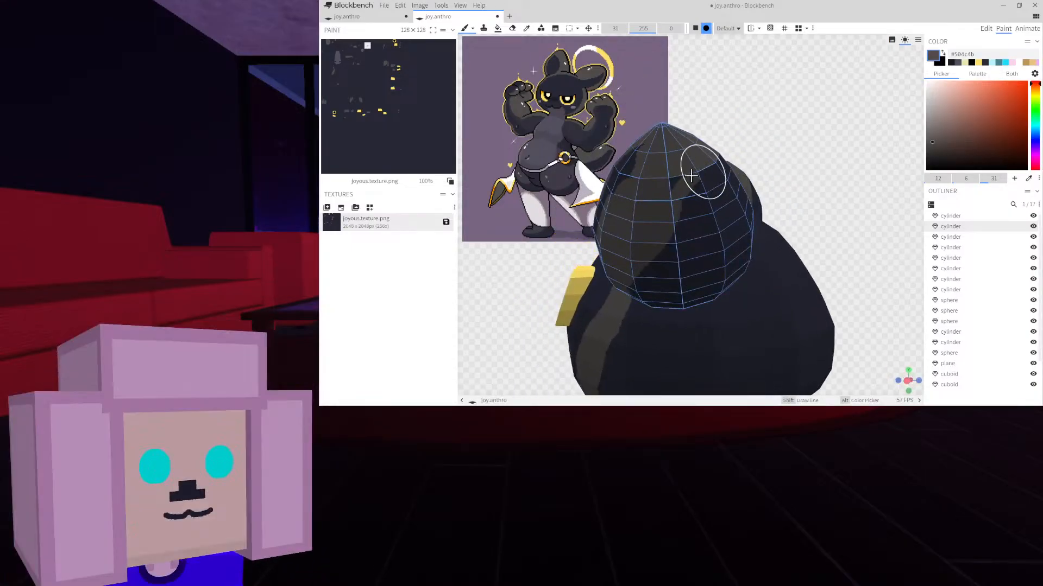
pyautogui.moveTo(787, 123); pyautogui.dragTo(853, 145)
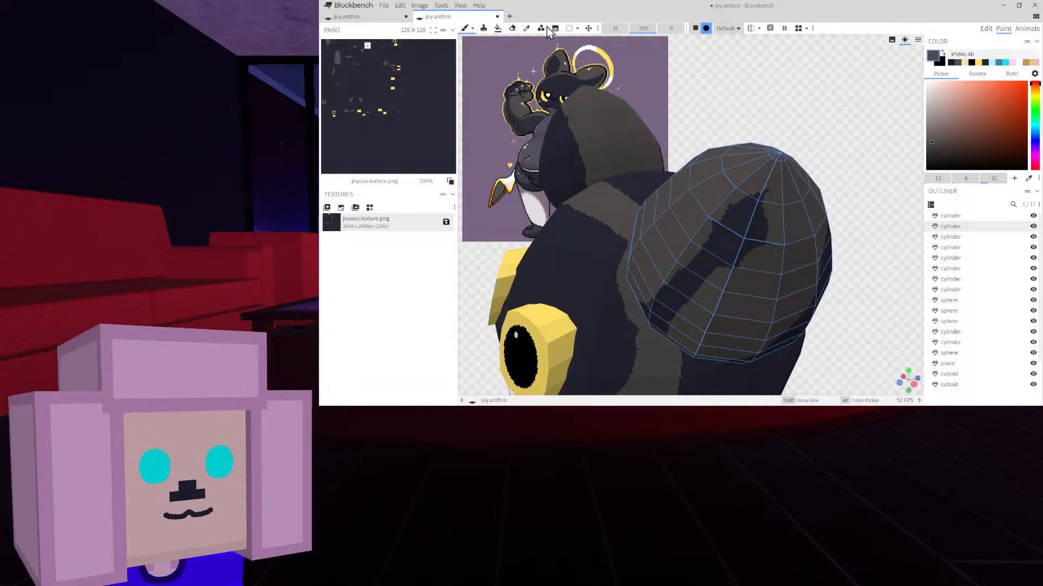
# Sample the dark colour #262835, set the brush size to 13 and widen the dark strip from the ear's tip down its middle
pyautogui.click(526, 28)
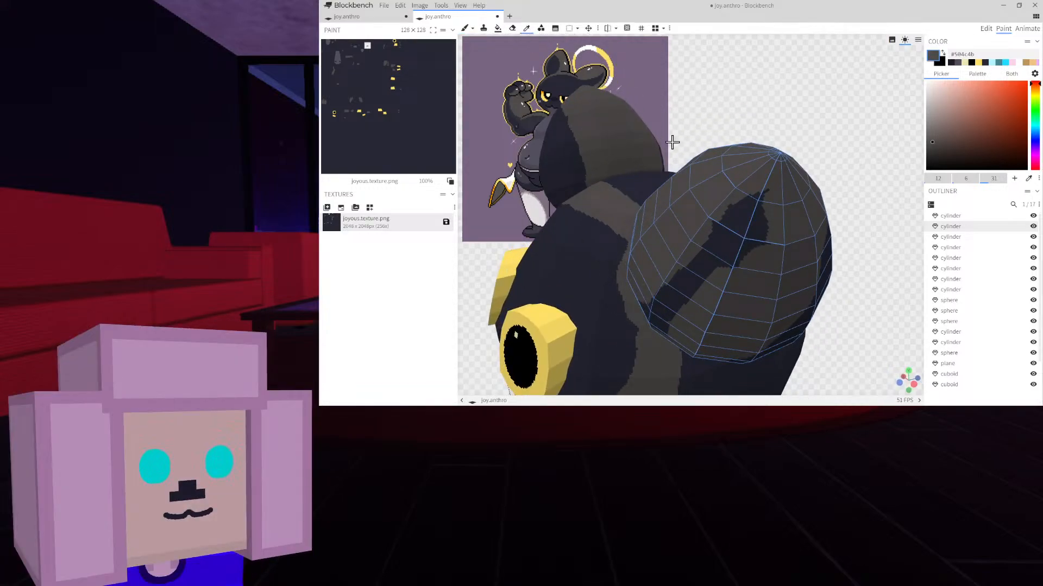
pyautogui.keyDown('alt'); pyautogui.click(732, 240); pyautogui.keyUp('alt')
pyautogui.click(465, 29)
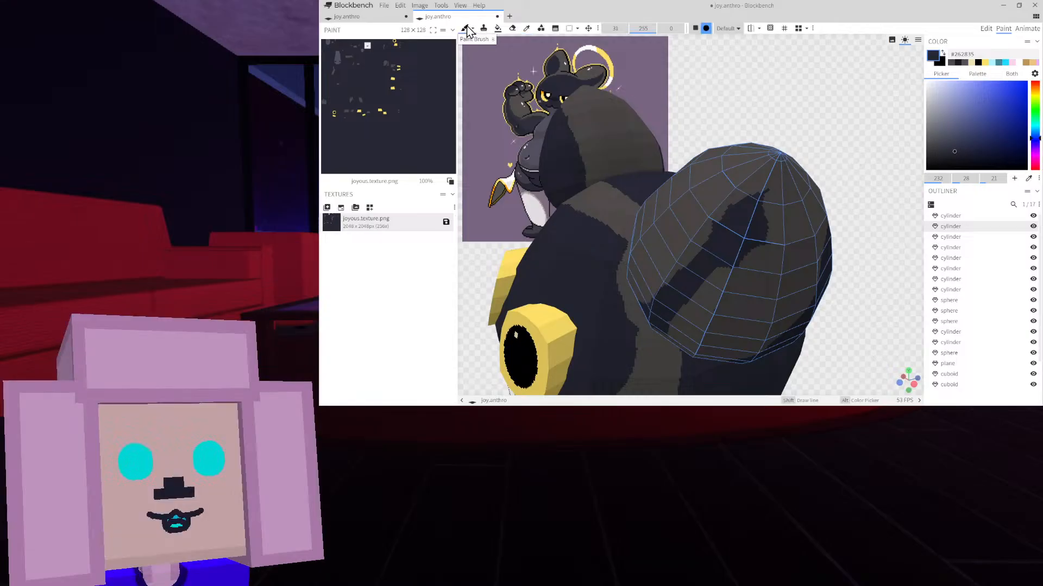
pyautogui.moveTo(619, 28); pyautogui.dragTo(609, 28)
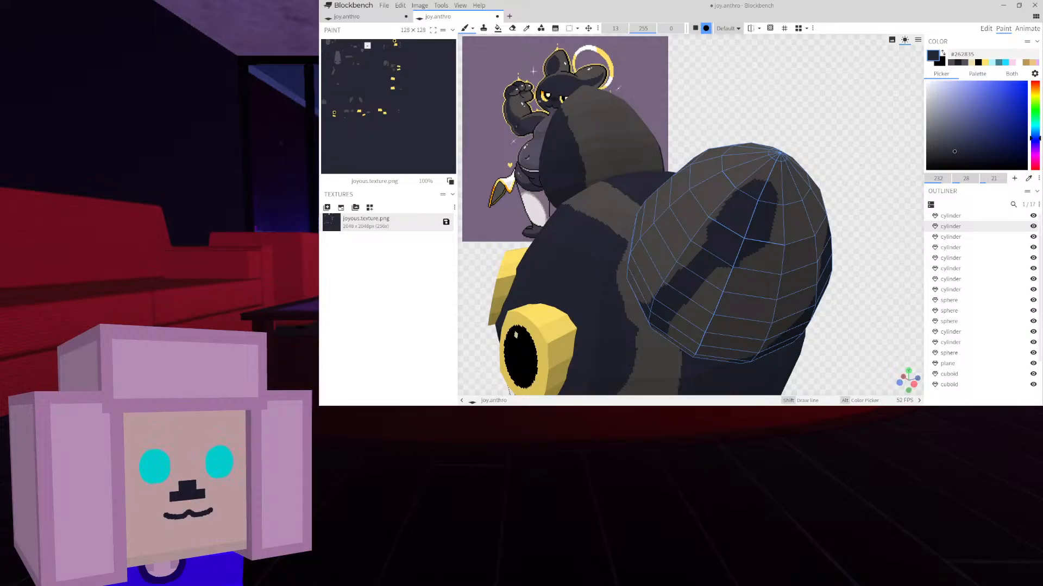
pyautogui.scroll(-3, 887, 198)
pyautogui.moveTo(839, 197)
pyautogui.mouseDown()
pyautogui.moveTo(887, 198)
pyautogui.moveTo(786, 147)
pyautogui.mouseUp()
pyautogui.scroll(3, 889, 200)
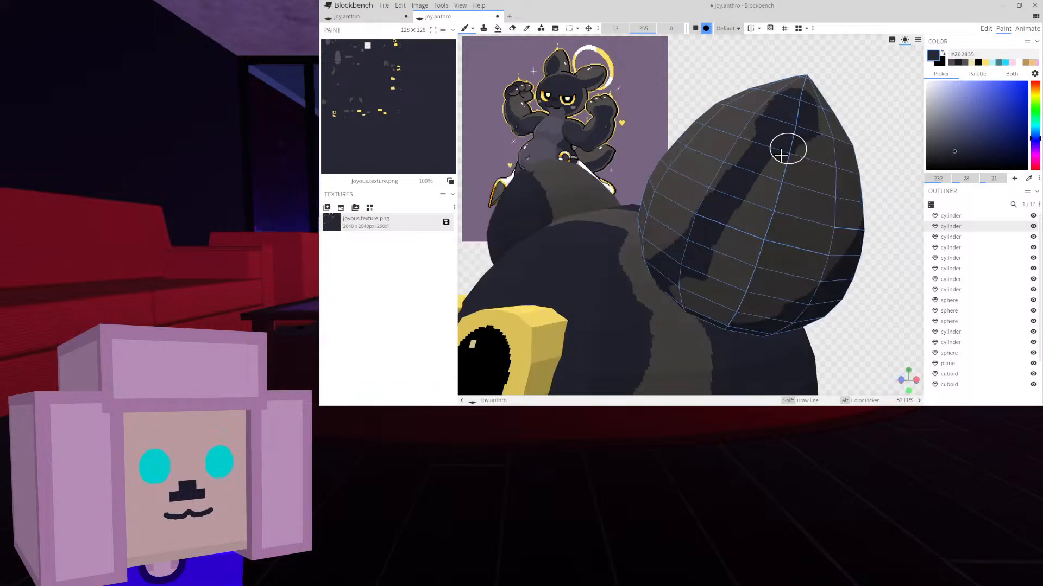
pyautogui.moveTo(757, 183); pyautogui.dragTo(712, 244)
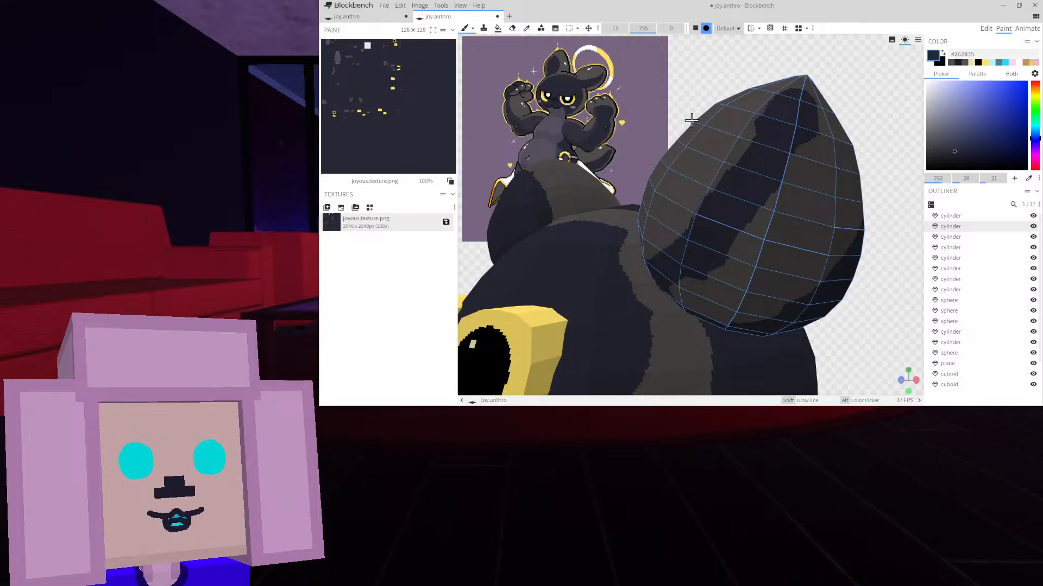
# Turn off the viewport shading and compare the markings on both ears from the front and from above
pyautogui.scroll(-5, 701, 119)
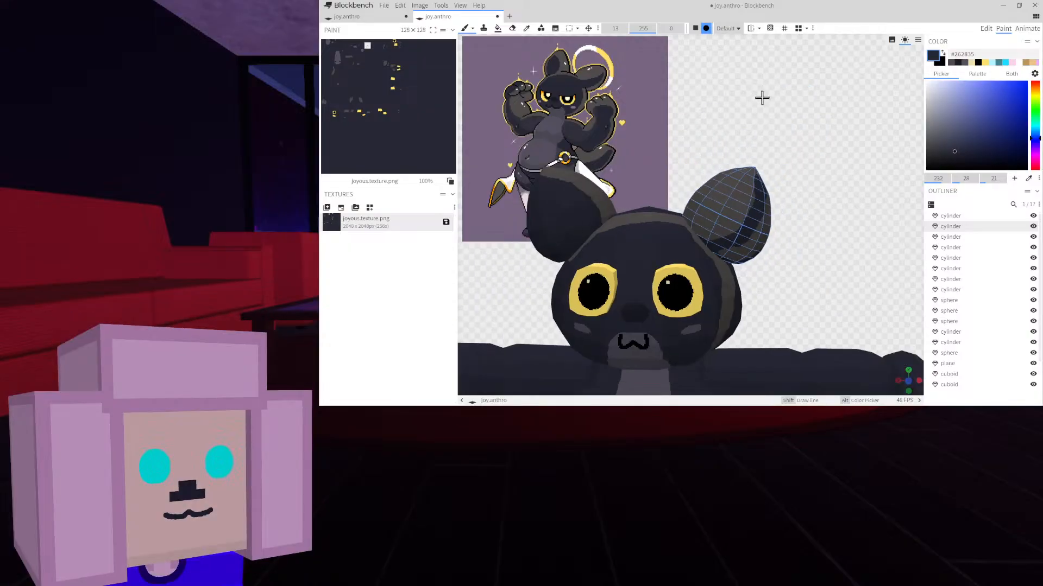
pyautogui.click(905, 39)
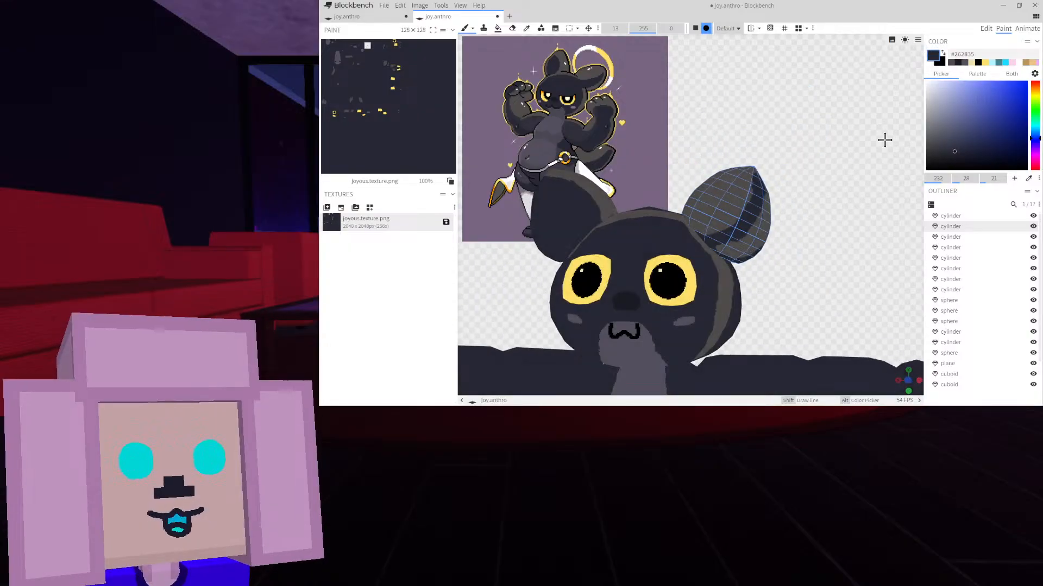
pyautogui.moveTo(884, 140); pyautogui.dragTo(874, 140)
pyautogui.moveTo(891, 153); pyautogui.dragTo(893, 204)
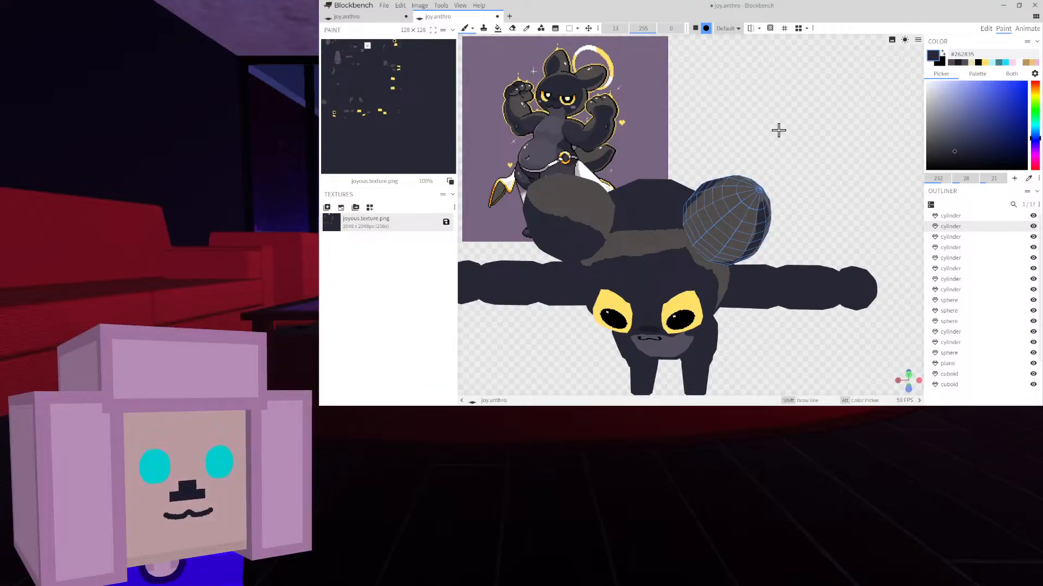
pyautogui.moveTo(782, 131)
pyautogui.mouseDown()
pyautogui.moveTo(782, 85)
pyautogui.moveTo(761, 145)
pyautogui.moveTo(787, 139)
pyautogui.mouseUp()
# Fill the grey areas on the ear's front and near its tip with the dark colour using the Paint Bucket in Connected Colors mode
pyautogui.click(498, 28)
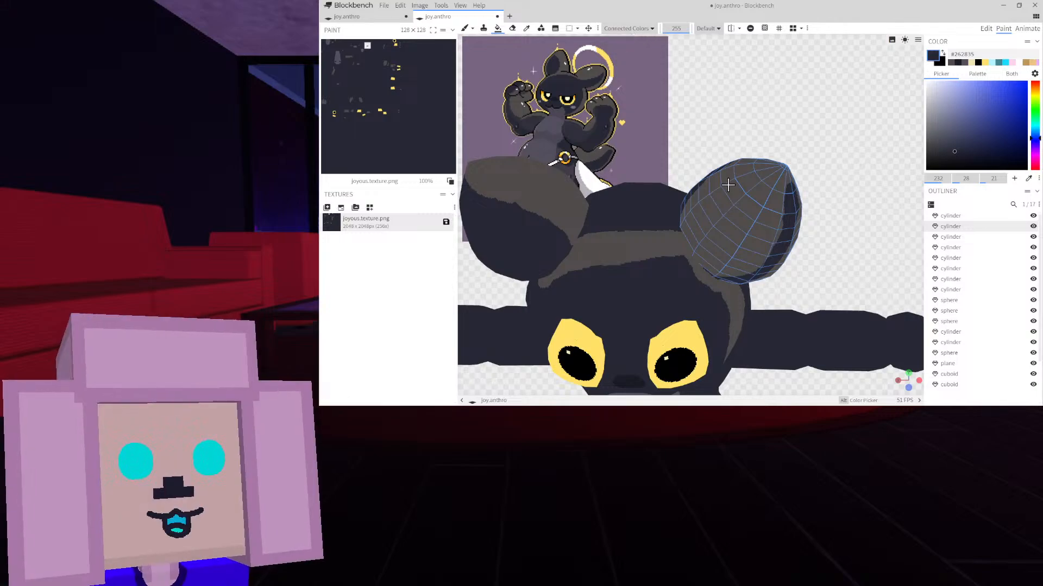
pyautogui.click(743, 228)
pyautogui.click(743, 228)
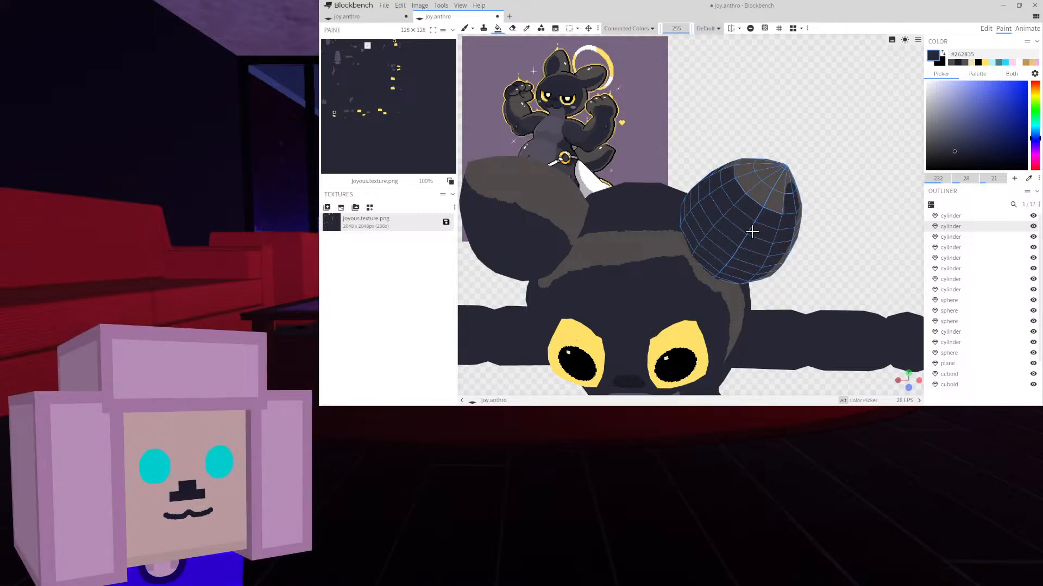
pyautogui.click(770, 194)
# Fill the remaining grey patches on the ear's back, side and base with the dark colour until the whole ear is dark
pyautogui.moveTo(839, 140); pyautogui.dragTo(693, 128)
pyautogui.click(657, 203)
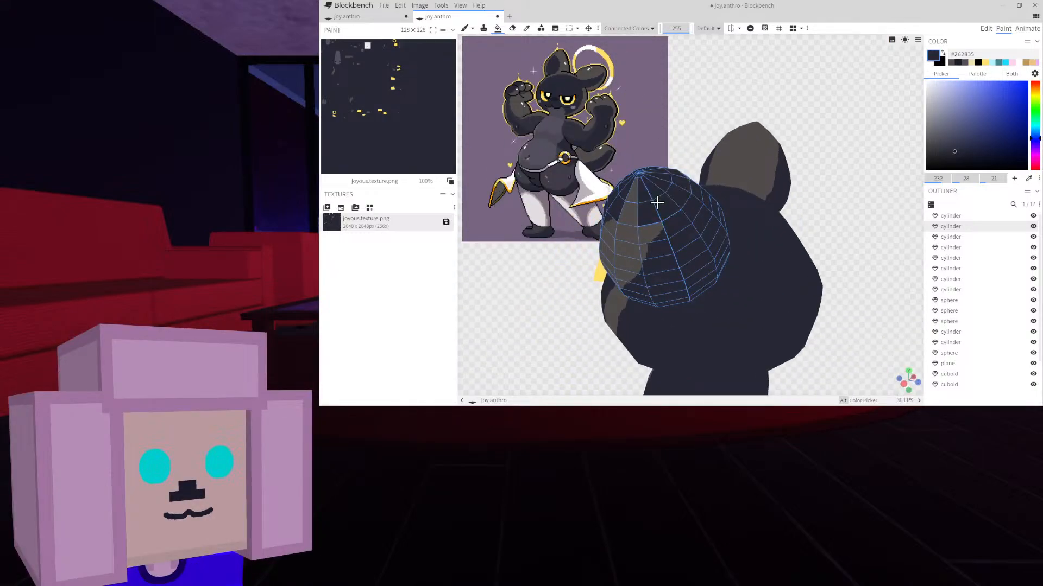
pyautogui.click(638, 233)
pyautogui.click(632, 215)
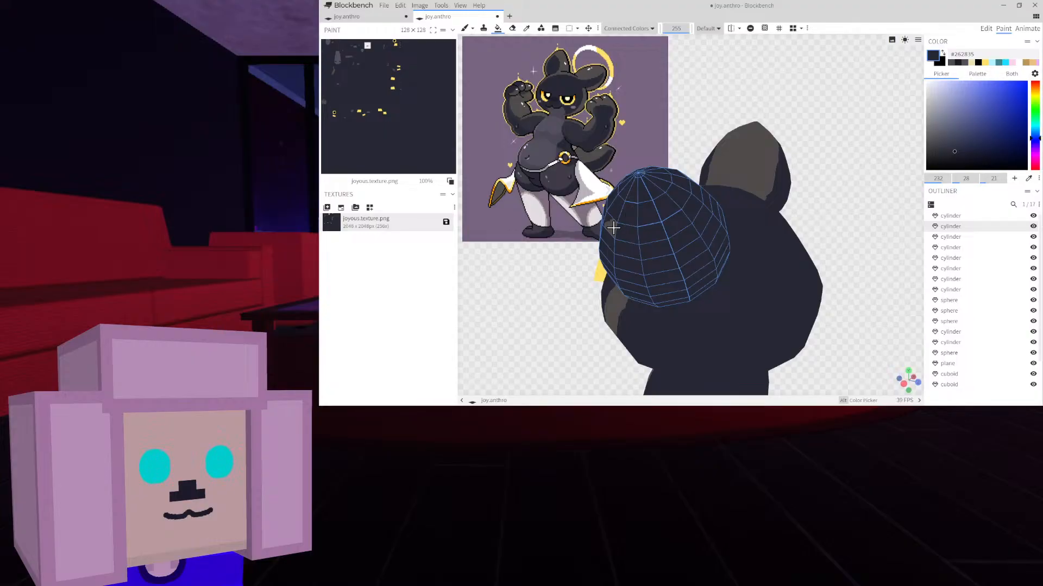
pyautogui.click(614, 229)
pyautogui.moveTo(583, 174); pyautogui.dragTo(705, 143)
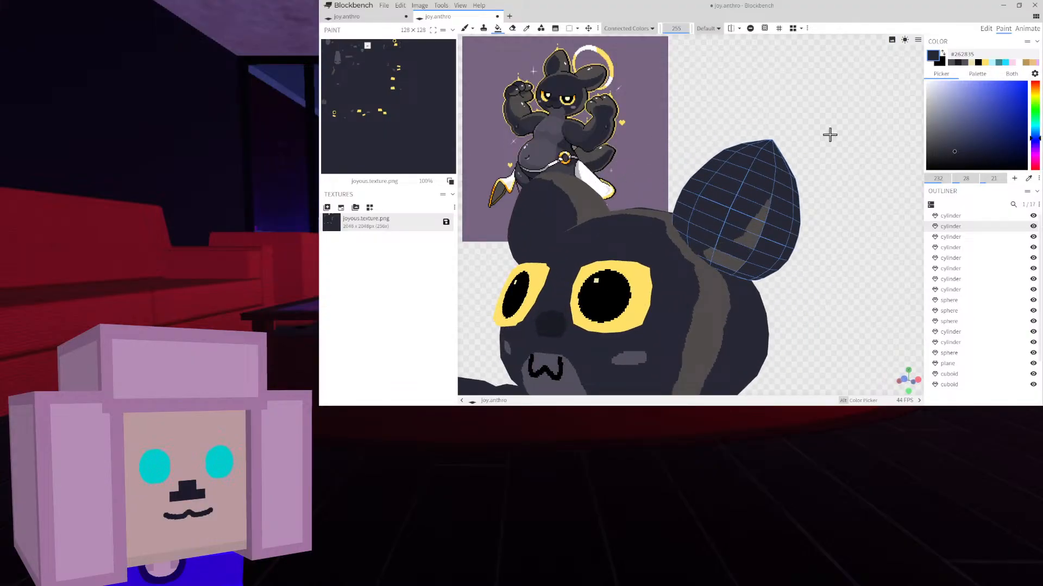
pyautogui.moveTo(830, 134); pyautogui.dragTo(838, 130)
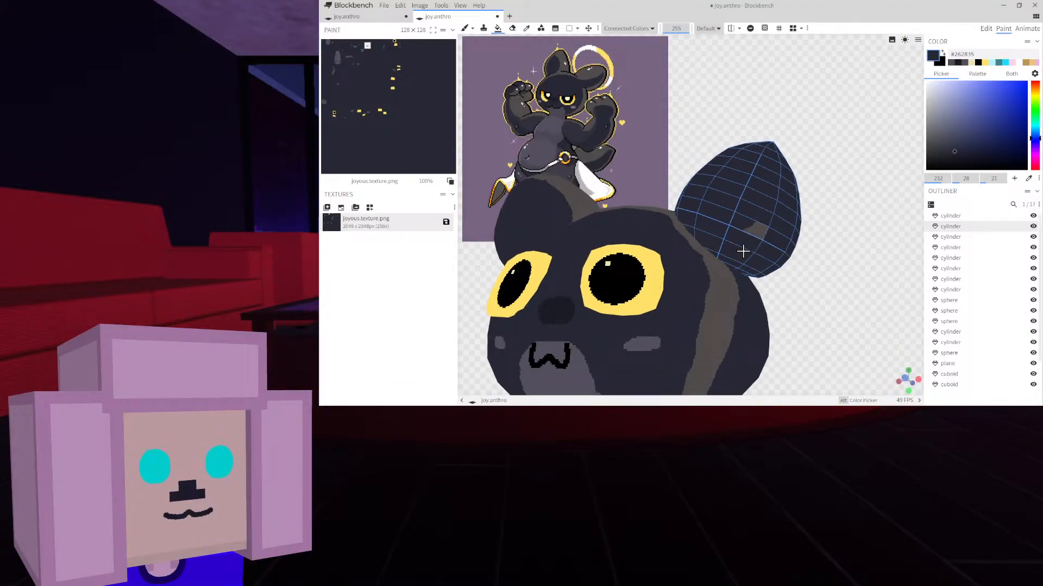
pyautogui.moveTo(760, 230); pyautogui.dragTo(657, 190)
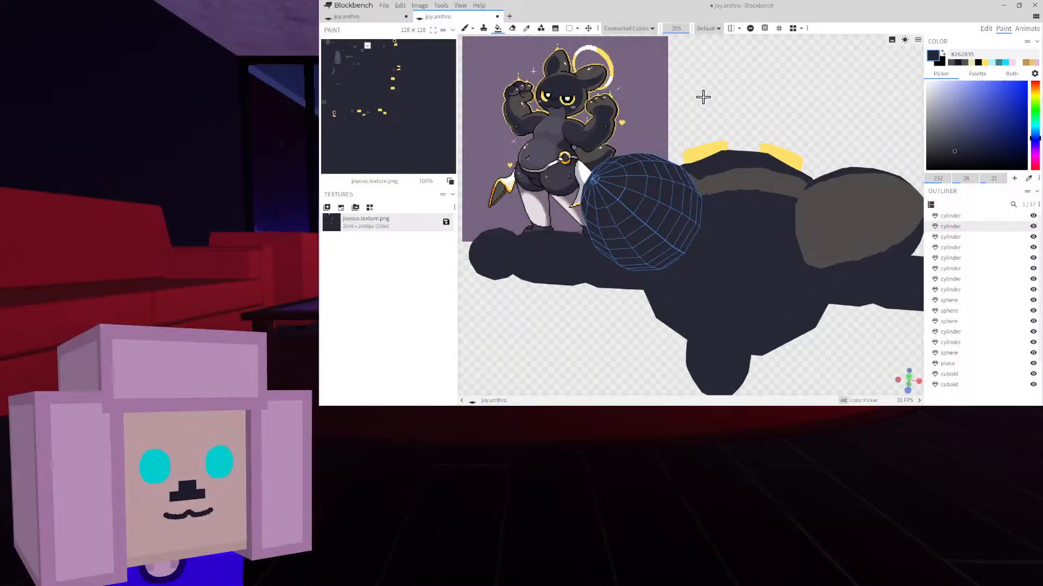
# Sample the grey #504c4b from the opposite ear and brush a line from the dark ear's tip down its outer edge
pyautogui.click(453, 29)
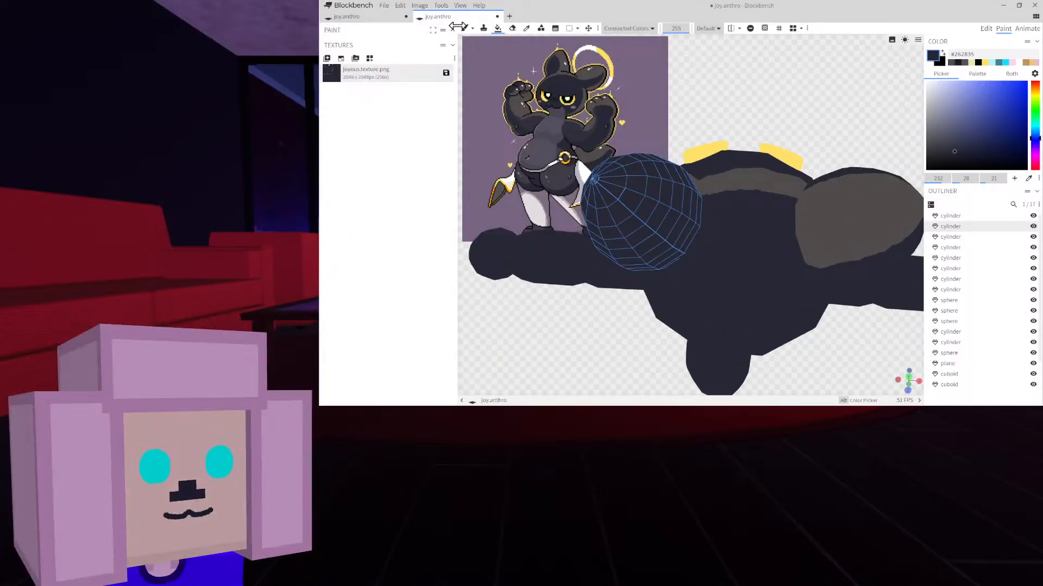
pyautogui.click(465, 32)
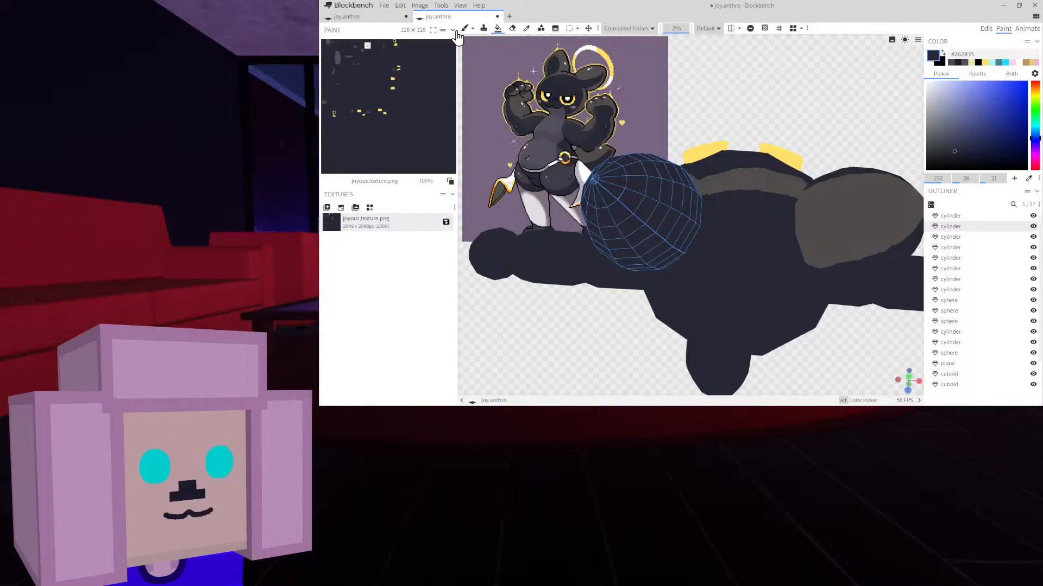
pyautogui.moveTo(599, 68); pyautogui.dragTo(826, 46)
pyautogui.click(528, 33)
pyautogui.click(526, 151)
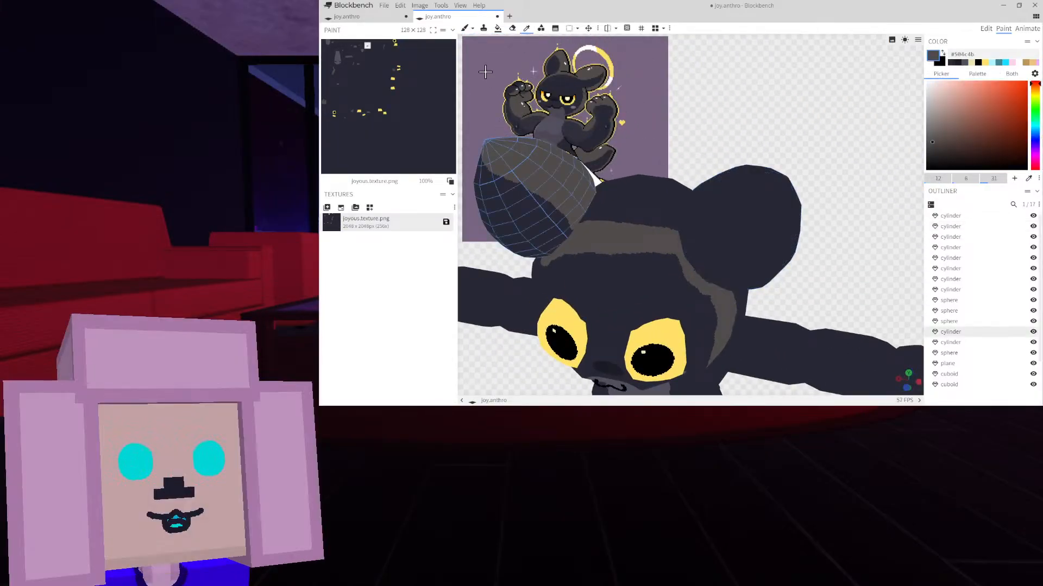
pyautogui.click(465, 31)
pyautogui.moveTo(814, 130)
pyautogui.mouseDown()
pyautogui.moveTo(800, 99)
pyautogui.moveTo(770, 181)
pyautogui.moveTo(775, 159)
pyautogui.moveTo(785, 227)
pyautogui.mouseUp()
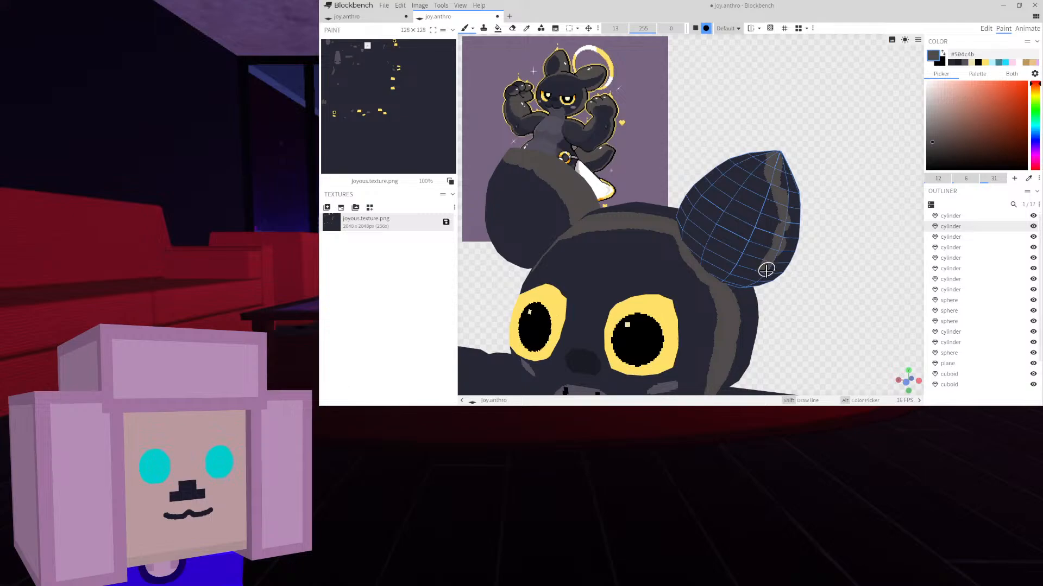
# Continue the grey outline around the ear's base, over its tip and down its back so the two ends join
pyautogui.moveTo(788, 280); pyautogui.dragTo(675, 256)
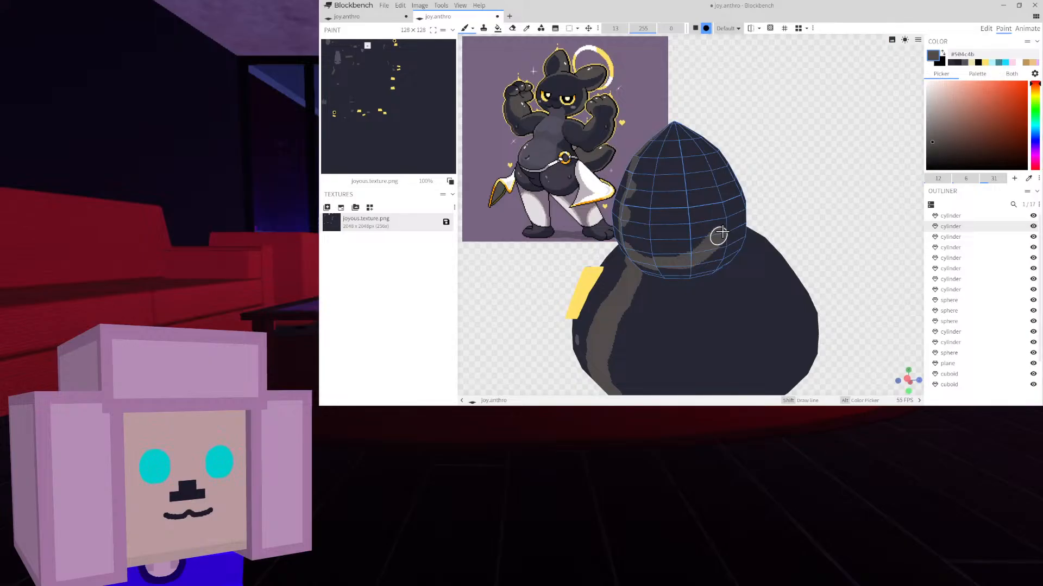
pyautogui.moveTo(767, 172); pyautogui.dragTo(755, 236)
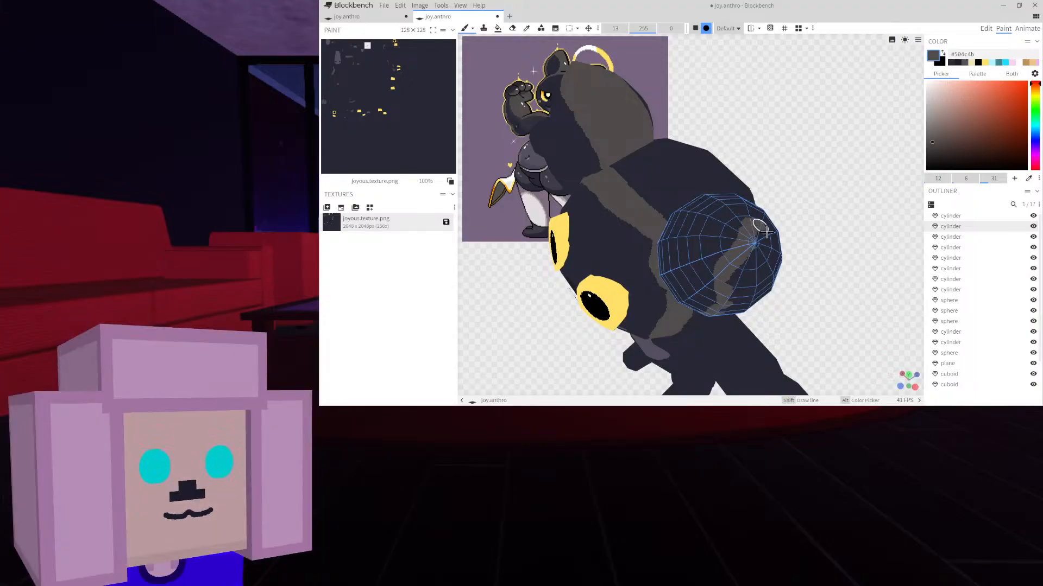
pyautogui.moveTo(822, 207); pyautogui.dragTo(685, 179)
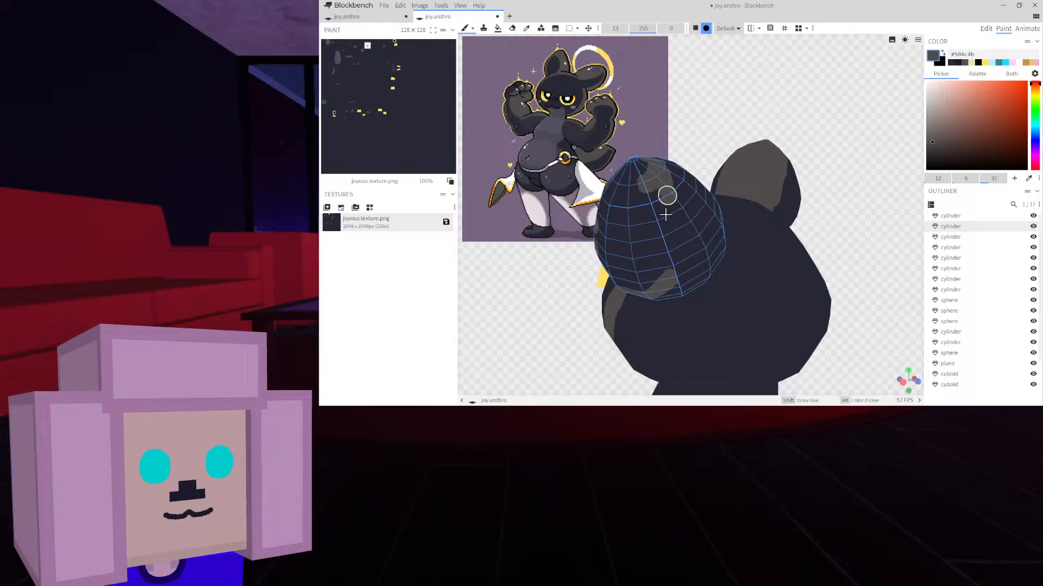
pyautogui.moveTo(665, 215); pyautogui.dragTo(666, 248)
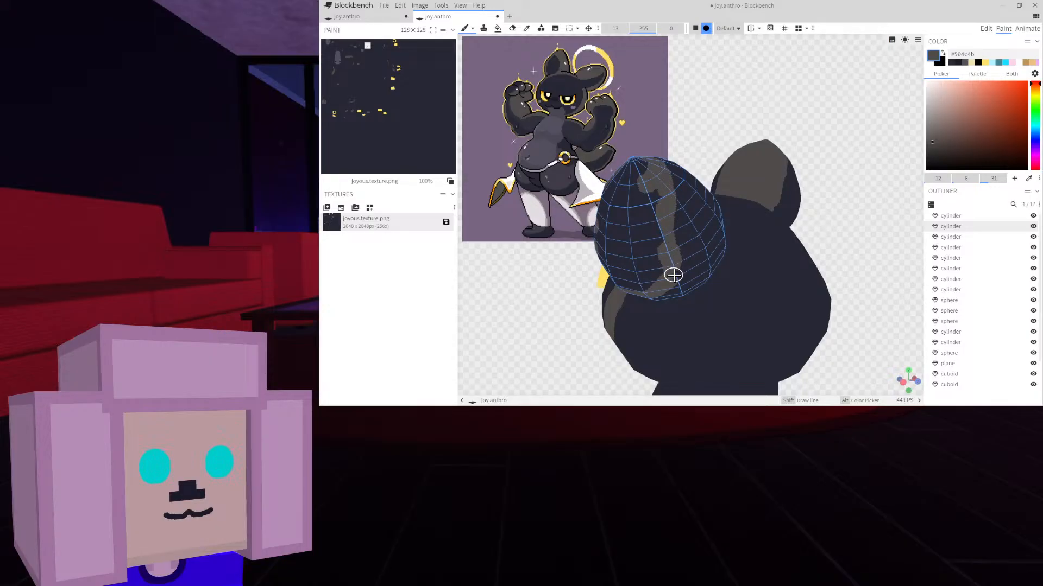
# Thicken the grey outline along the ear's front edge and around its tip, and save the model
pyautogui.moveTo(713, 114); pyautogui.dragTo(783, 108)
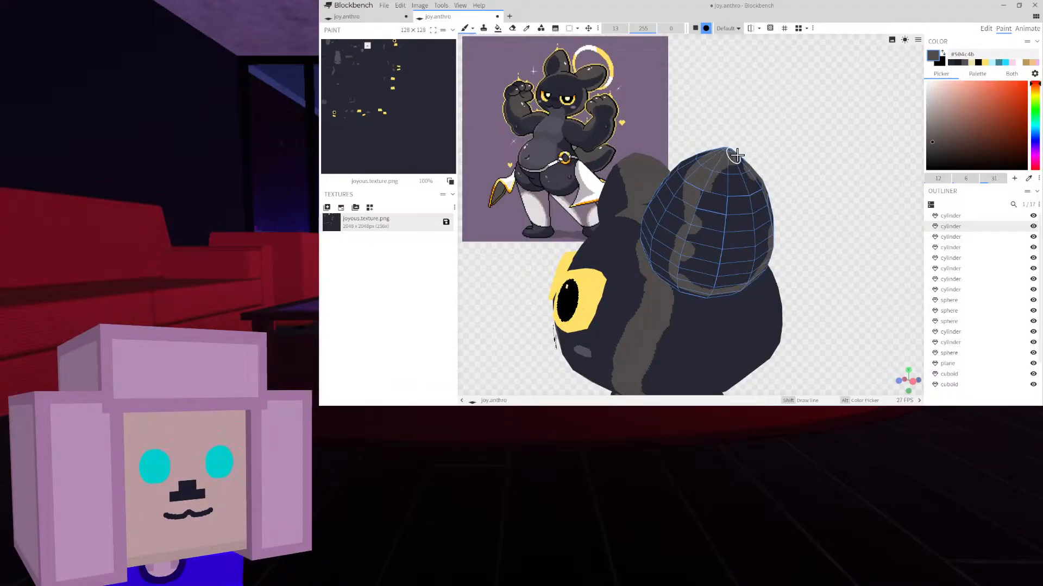
pyautogui.moveTo(736, 156); pyautogui.dragTo(688, 168)
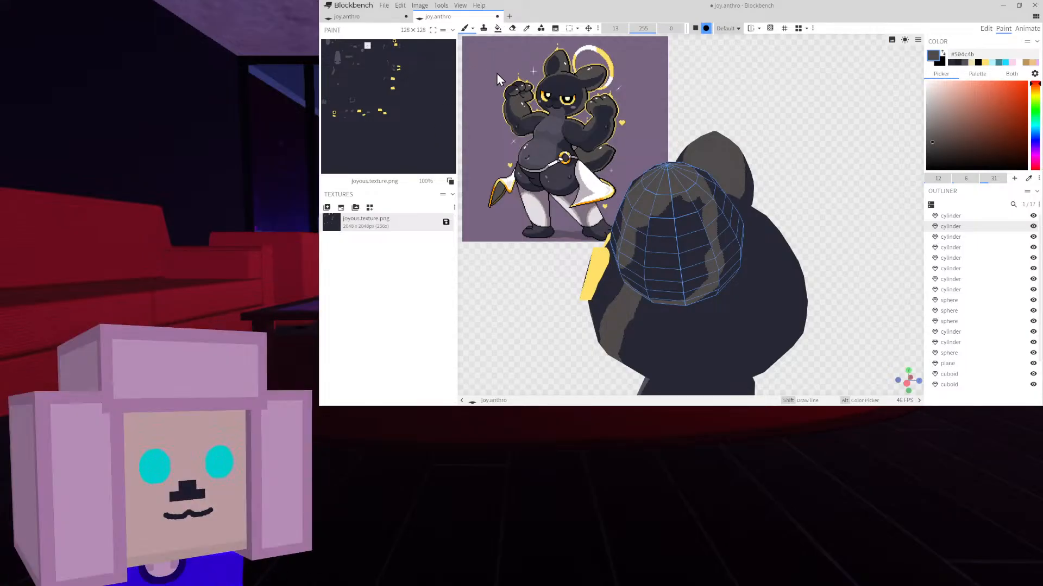
pyautogui.hotkey('ctrl', 's')
# Extend the grey below the ear's tip diagonally into the dark area on its outer face
pyautogui.moveTo(751, 144); pyautogui.dragTo(760, 138)
pyautogui.scroll(4, 759, 143)
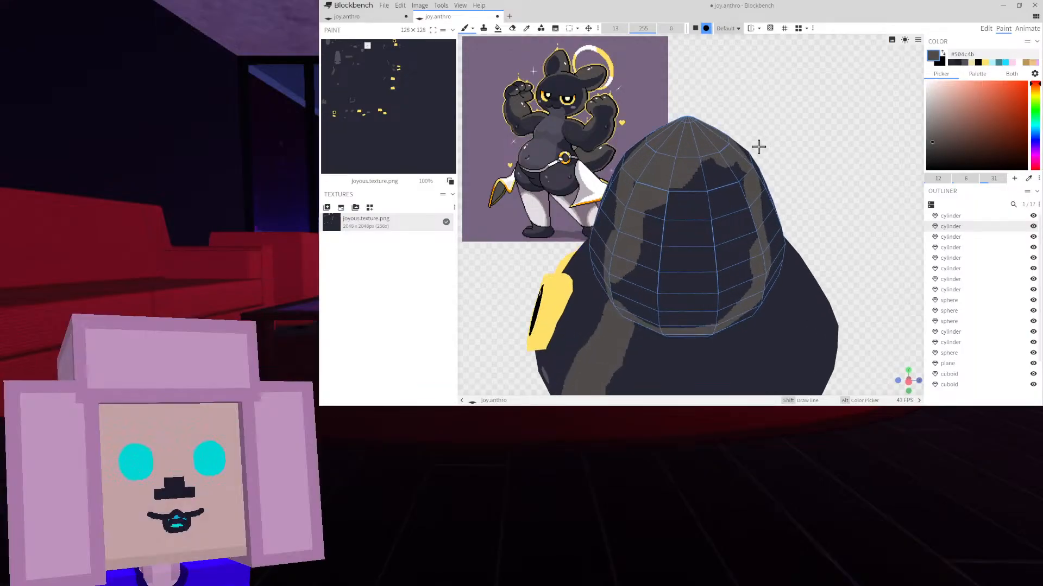
pyautogui.moveTo(632, 182); pyautogui.dragTo(633, 175)
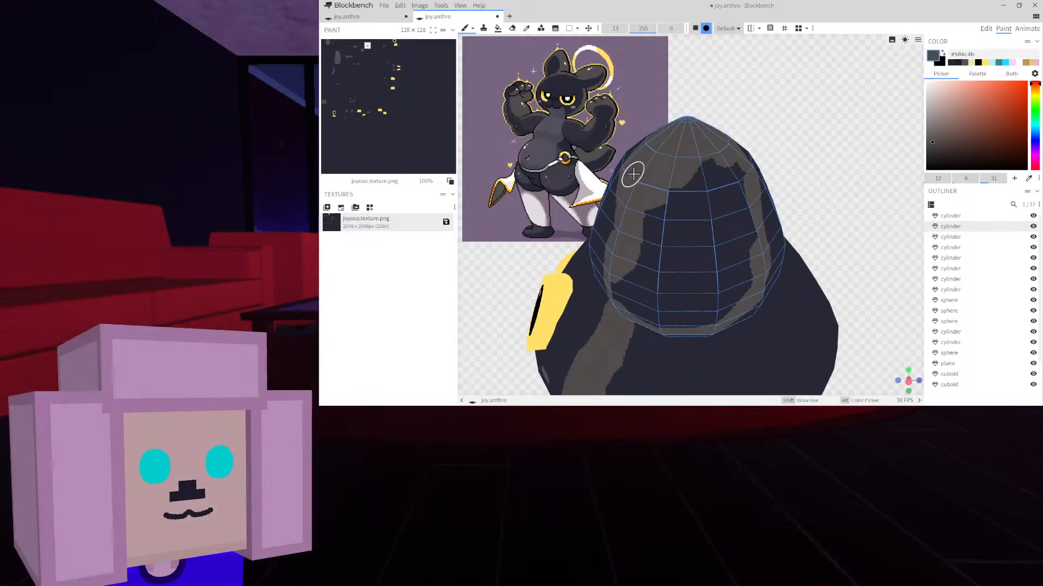
pyautogui.moveTo(714, 164); pyautogui.dragTo(669, 203)
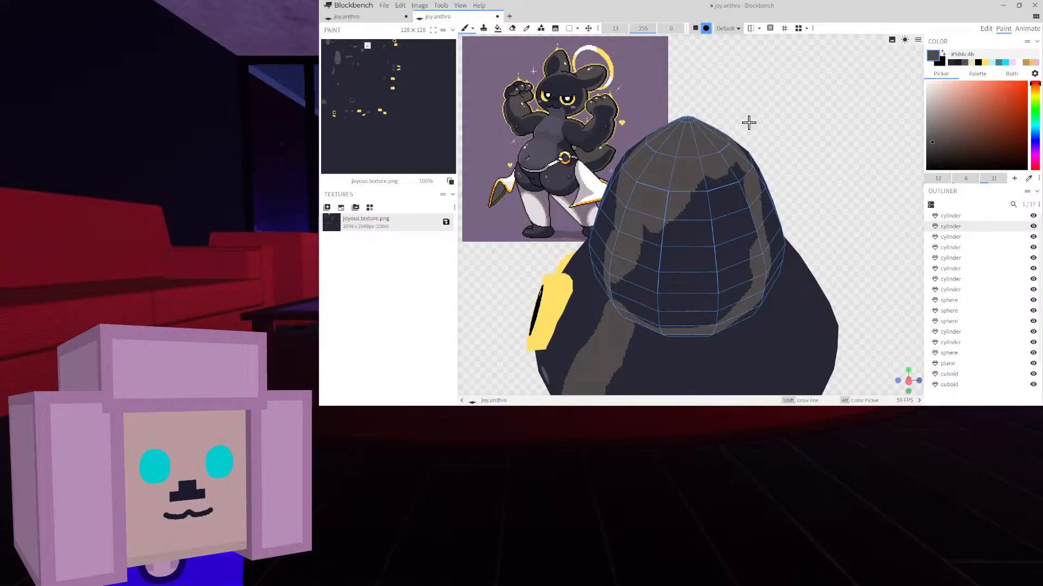
# Widen the grey along the edges and base of the ear's outer face, leaving a small dark area in its middle
pyautogui.moveTo(828, 138); pyautogui.dragTo(877, 146)
pyautogui.scroll(-5, 810, 156)
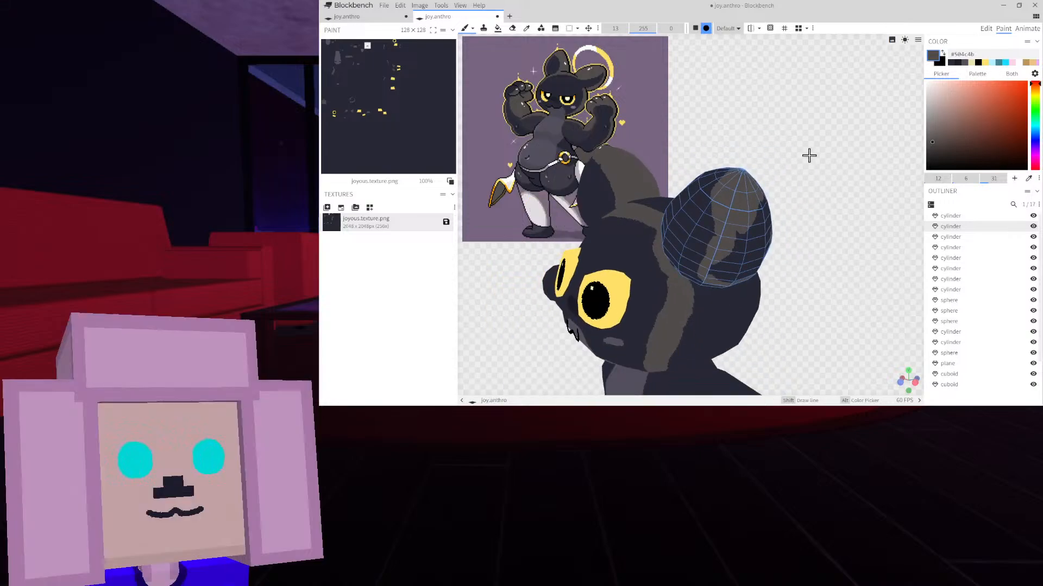
pyautogui.moveTo(758, 133); pyautogui.dragTo(800, 119)
pyautogui.scroll(-4, 781, 124)
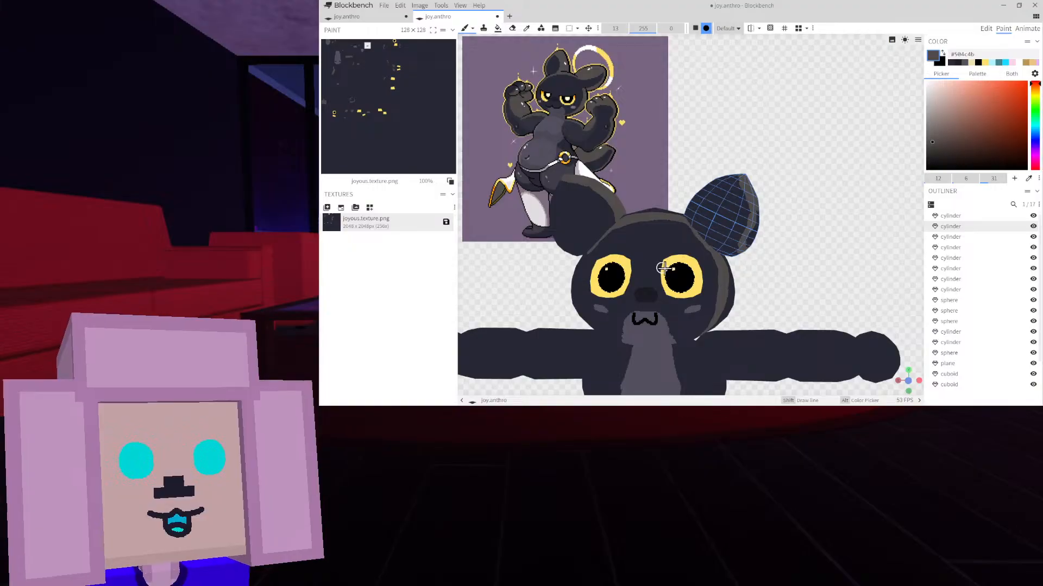
pyautogui.moveTo(771, 216)
pyautogui.mouseDown()
pyautogui.moveTo(792, 217)
pyautogui.moveTo(745, 203)
pyautogui.mouseUp()
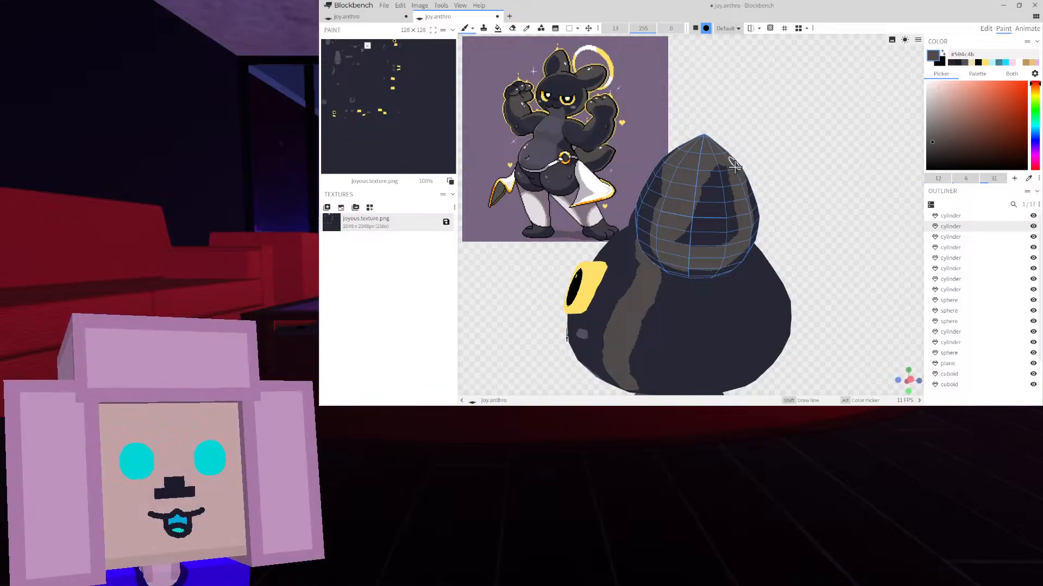
# Paint over the dark area left in the middle of the ear's outer face with grey
pyautogui.scroll(2, 765, 155)
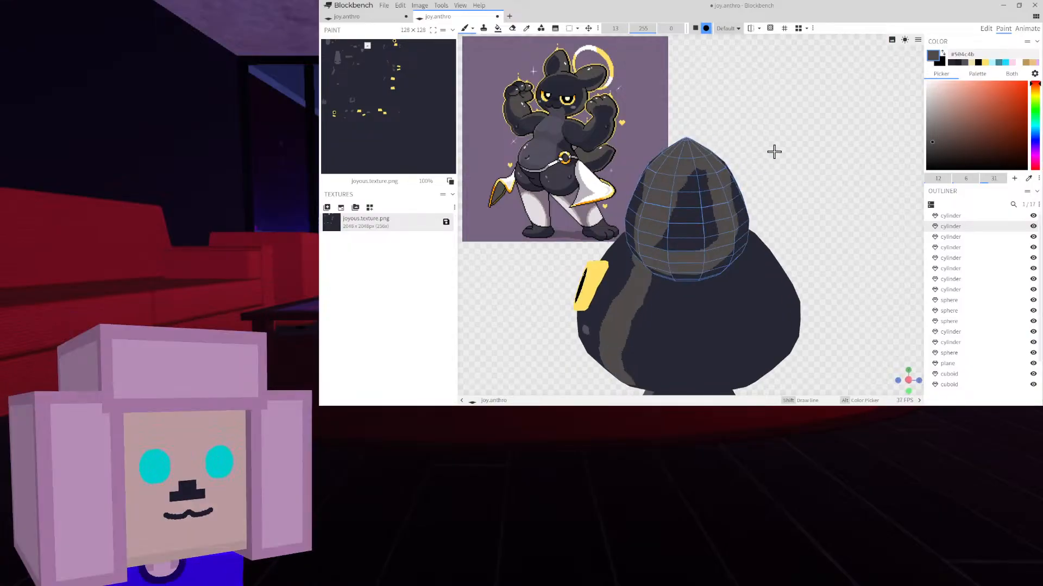
pyautogui.scroll(3, 706, 152)
pyautogui.moveTo(687, 163)
pyautogui.mouseDown()
pyautogui.moveTo(697, 239)
pyautogui.moveTo(679, 223)
pyautogui.moveTo(671, 142)
pyautogui.moveTo(609, 265)
pyautogui.moveTo(667, 268)
pyautogui.moveTo(660, 216)
pyautogui.moveTo(649, 255)
pyautogui.mouseUp()
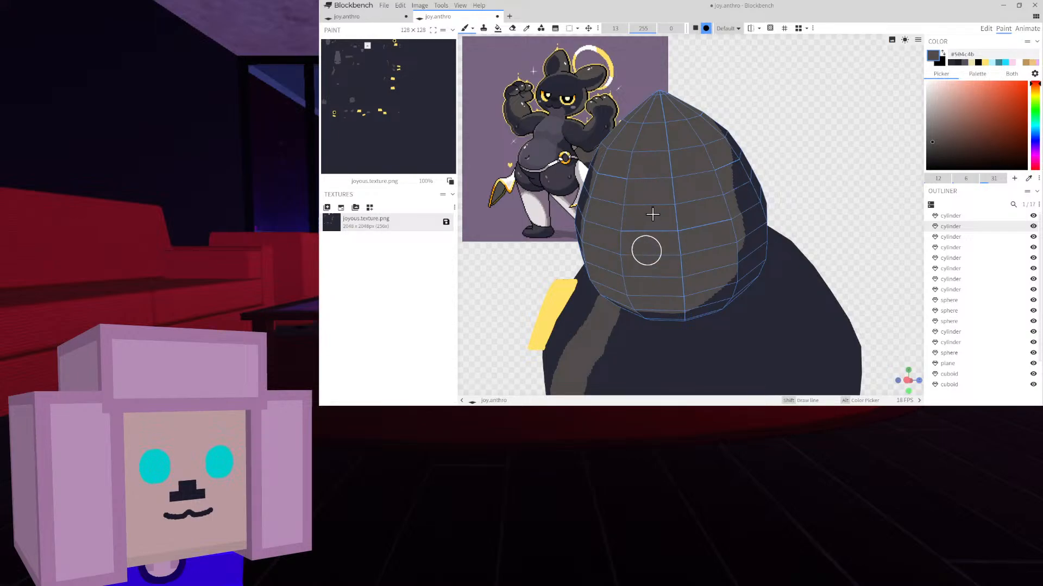
pyautogui.scroll(-3, 654, 206)
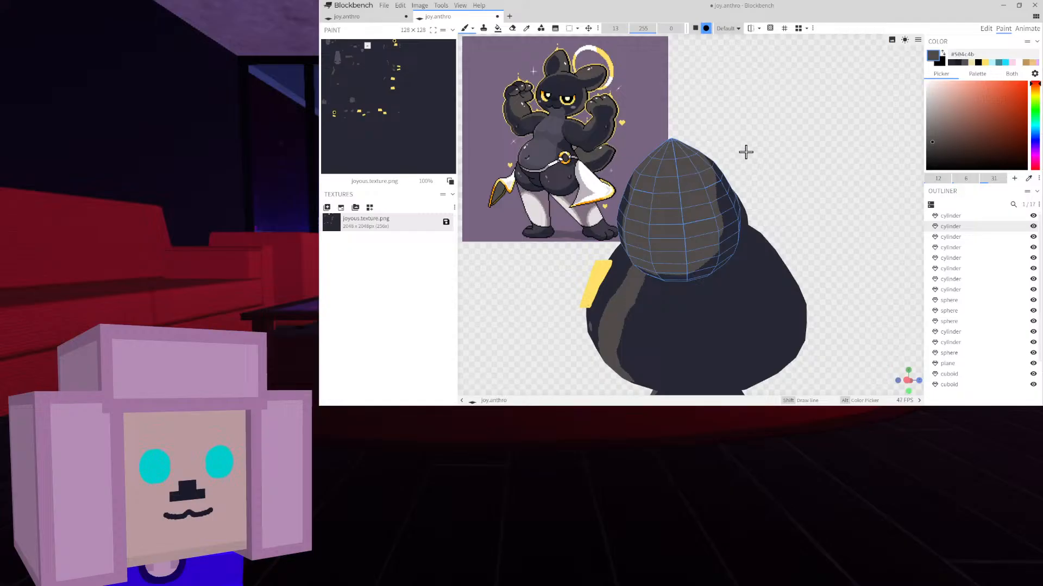
pyautogui.moveTo(746, 152); pyautogui.dragTo(811, 165)
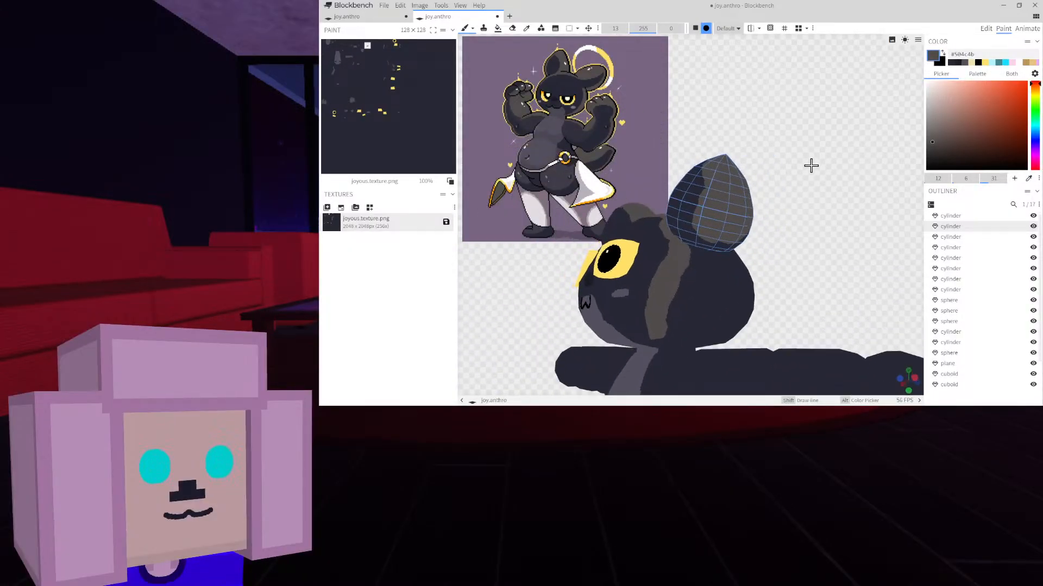
# Paint a grey stripe from the lower end of the head band diagonally to the back of the head and up to the crown
pyautogui.scroll(2, 814, 201)
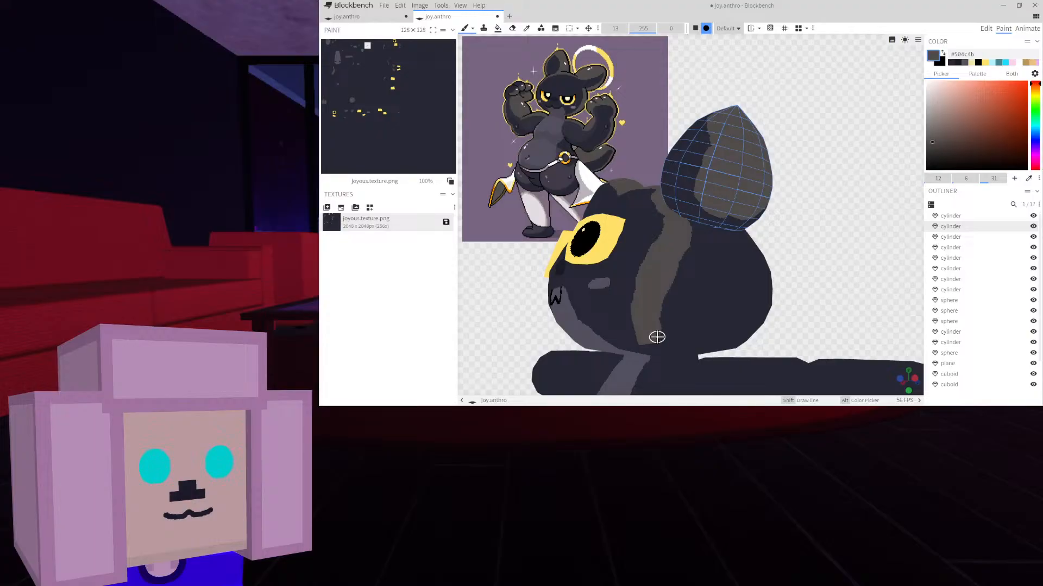
pyautogui.moveTo(671, 329); pyautogui.dragTo(747, 271)
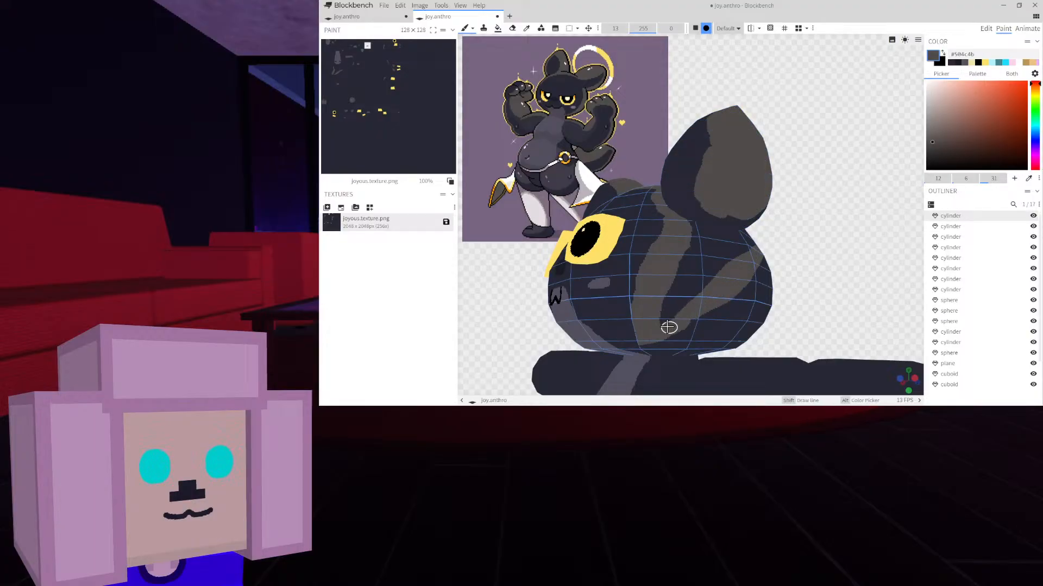
pyautogui.moveTo(840, 200); pyautogui.dragTo(741, 265, button='right')
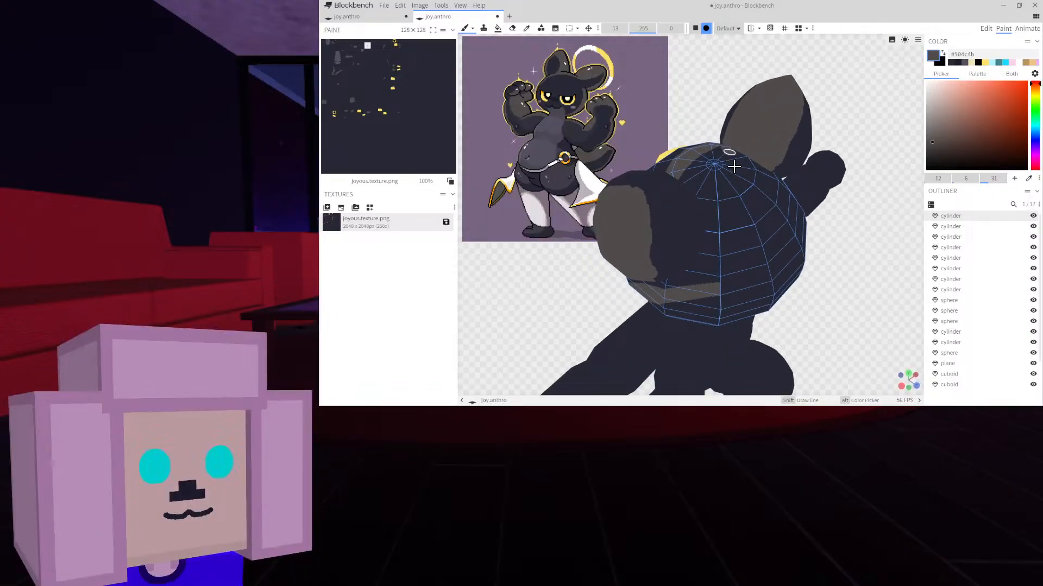
pyautogui.moveTo(737, 207); pyautogui.dragTo(727, 242)
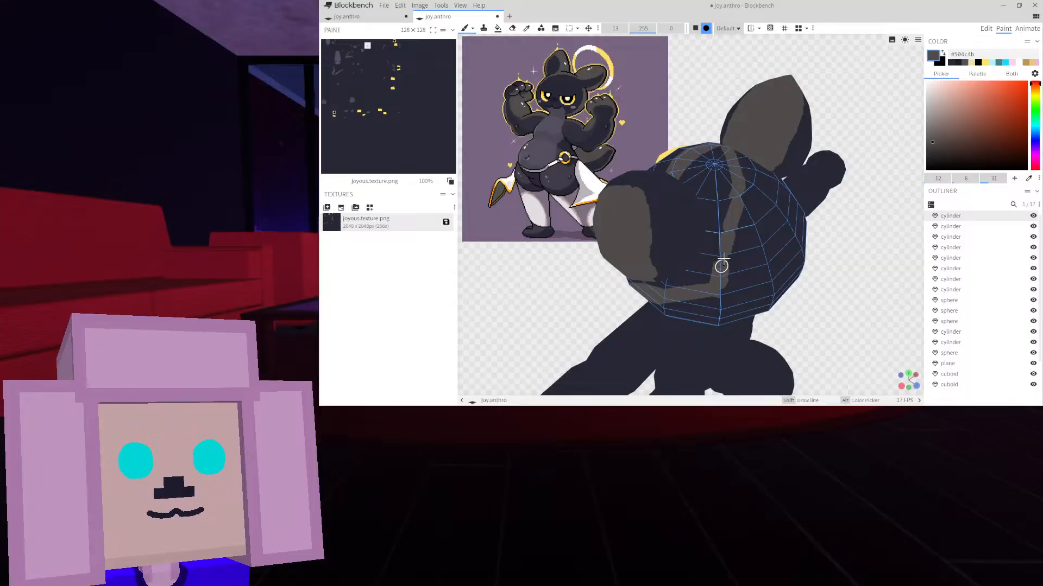
pyautogui.moveTo(727, 241); pyautogui.dragTo(725, 223)
# Fill the dark area enclosed by the stripes on top of the head with grey, undoing the stray stroke on the eye
pyautogui.moveTo(839, 190); pyautogui.dragTo(807, 256)
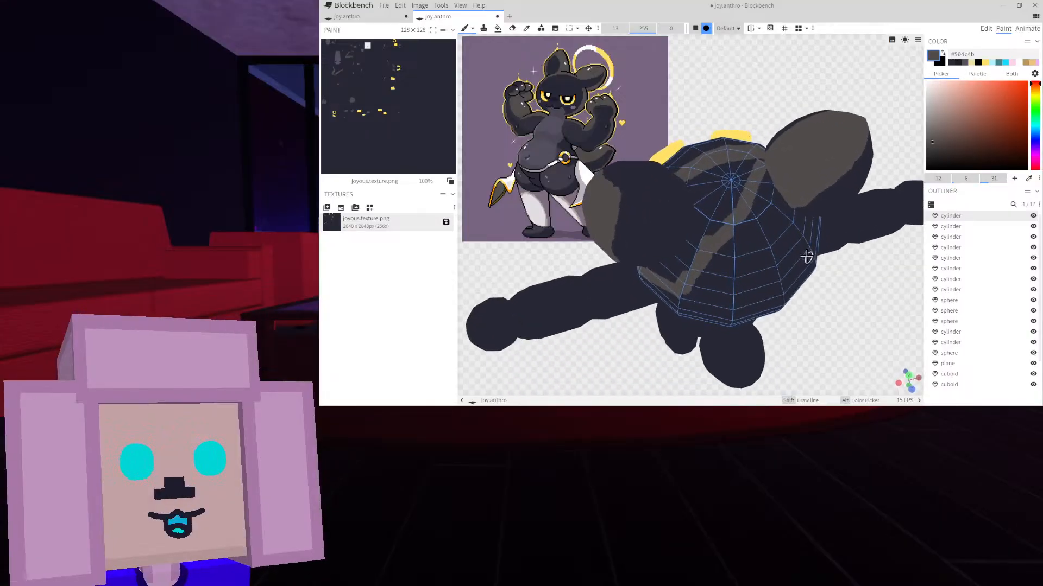
pyautogui.scroll(3, 792, 247)
pyautogui.scroll(2, 763, 231)
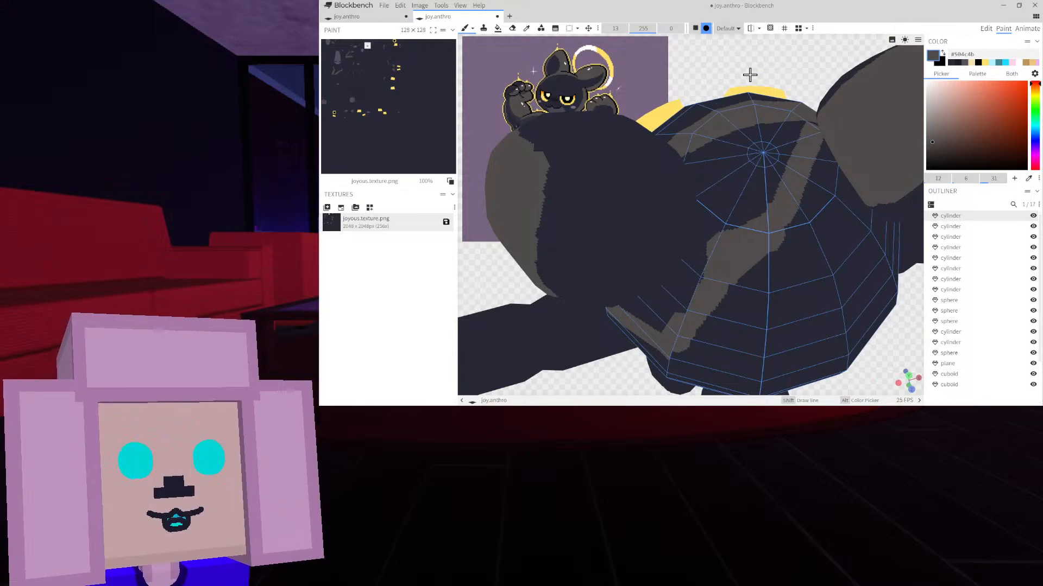
pyautogui.moveTo(750, 74); pyautogui.dragTo(695, 89)
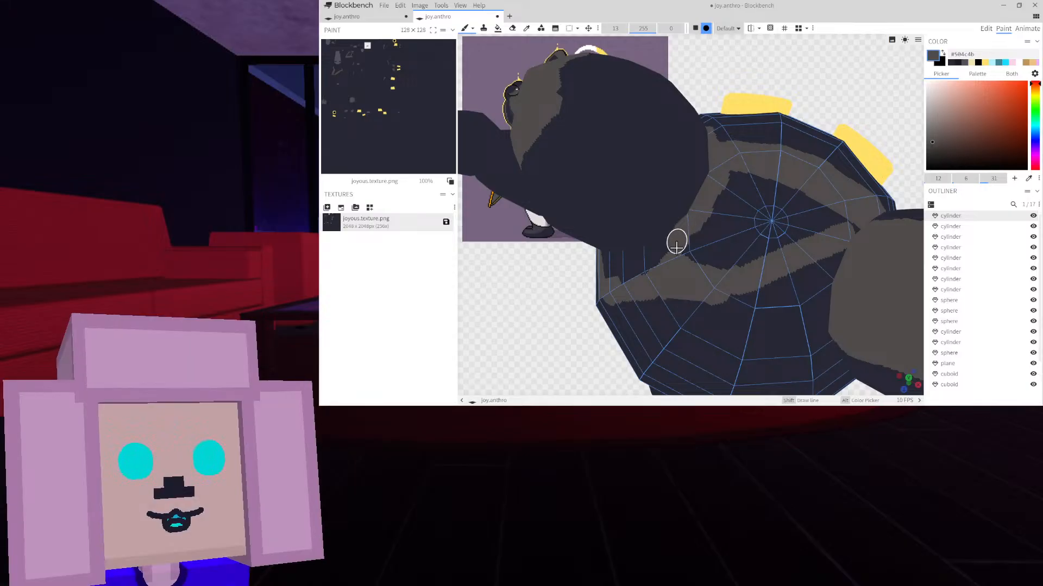
pyautogui.moveTo(698, 256); pyautogui.dragTo(737, 177)
pyautogui.moveTo(710, 264)
pyautogui.mouseDown()
pyautogui.moveTo(828, 234)
pyautogui.moveTo(816, 205)
pyautogui.moveTo(752, 177)
pyautogui.moveTo(728, 236)
pyautogui.moveTo(814, 222)
pyautogui.moveTo(782, 212)
pyautogui.moveTo(764, 223)
pyautogui.mouseUp()
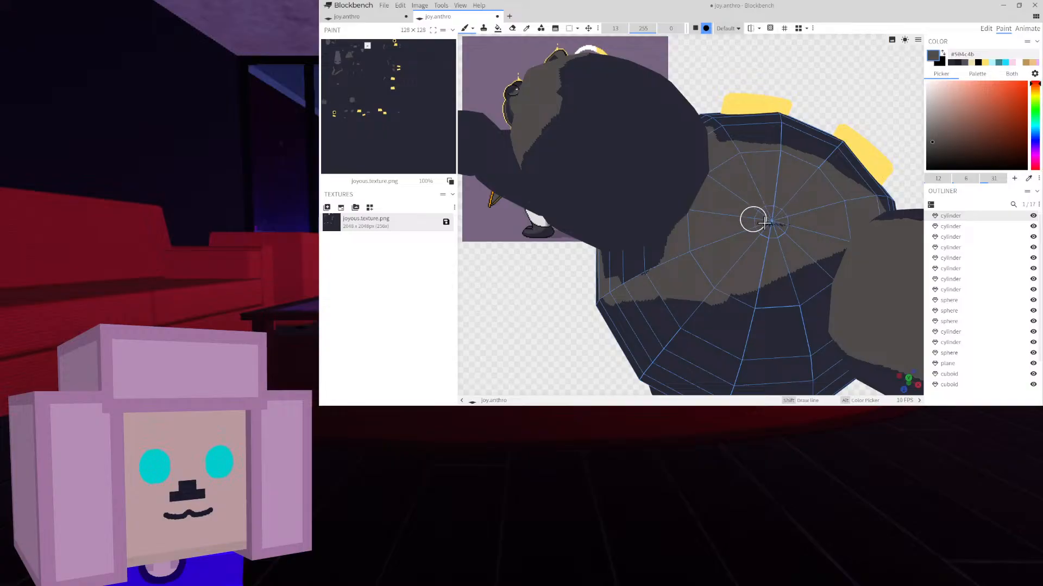
pyautogui.click(750, 95)
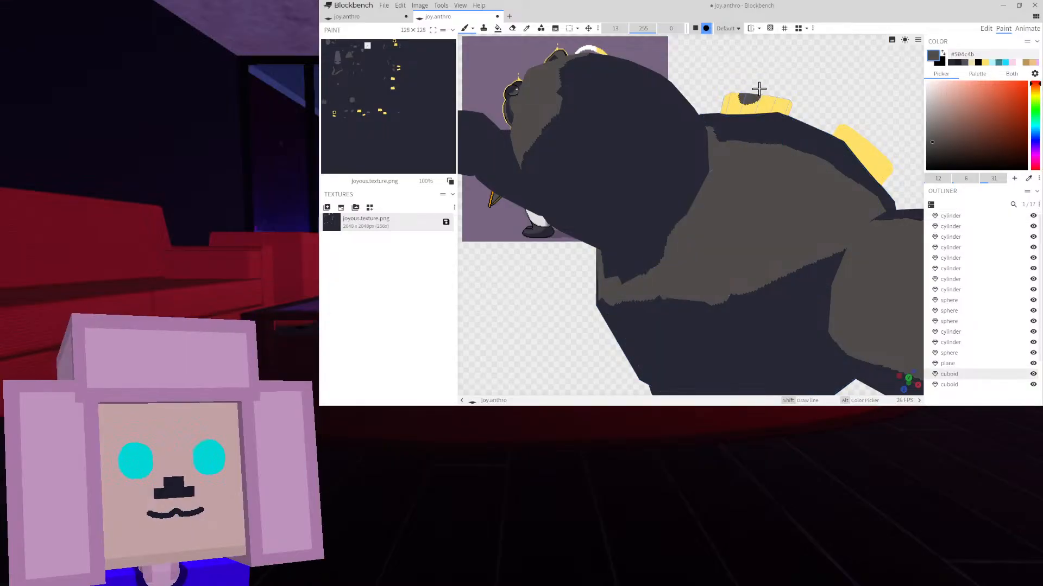
pyautogui.hotkey('ctrl', 'z')
# Extend the grey down from the crown behind the ear to the diagonal stripe on the back of the head
pyautogui.moveTo(767, 83)
pyautogui.mouseDown()
pyautogui.moveTo(824, 39)
pyautogui.moveTo(836, 44)
pyautogui.mouseUp()
pyautogui.click(701, 197)
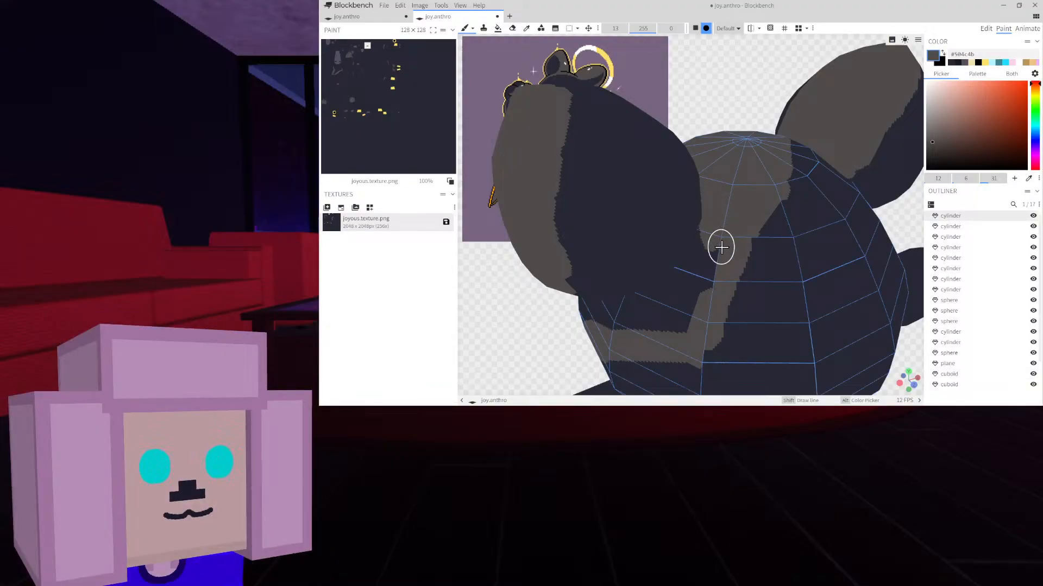
pyautogui.moveTo(726, 100); pyautogui.dragTo(752, 50)
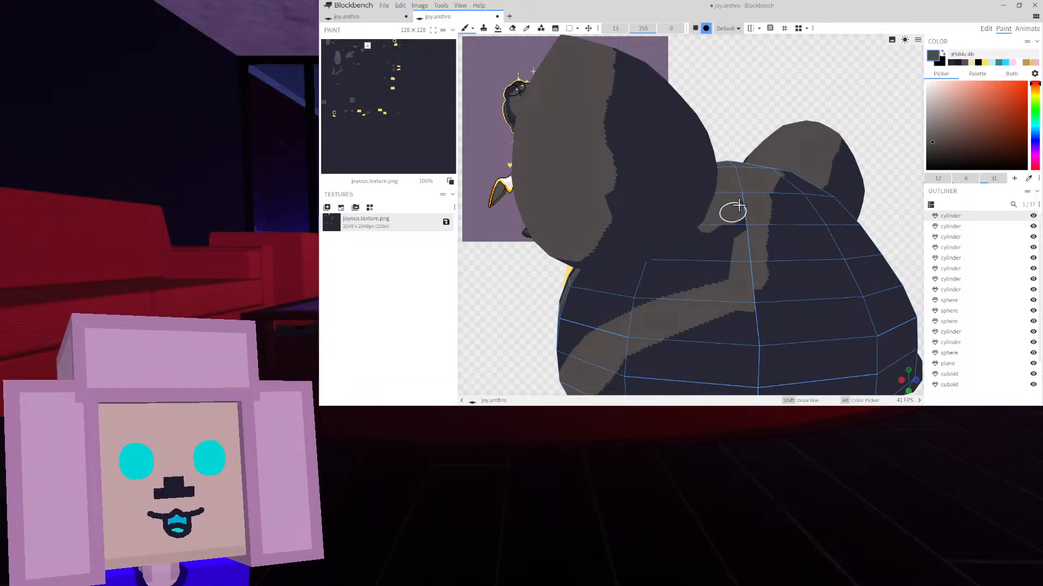
pyautogui.moveTo(706, 235)
pyautogui.mouseDown()
pyautogui.moveTo(698, 240)
pyautogui.moveTo(730, 224)
pyautogui.mouseUp()
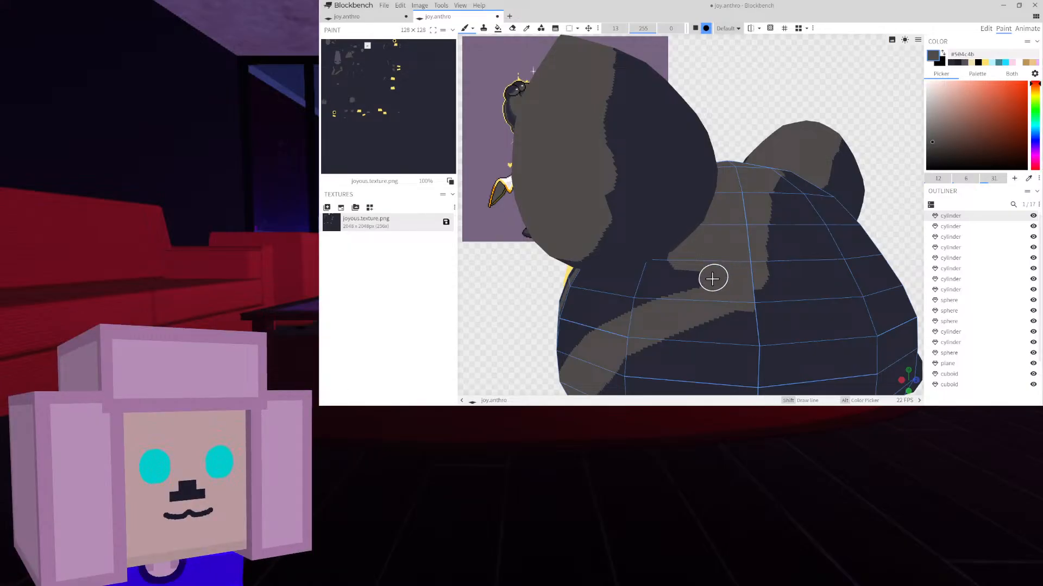
# Fill the remaining dark area between the two stripes on the side of the head below the ear with grey
pyautogui.moveTo(552, 295)
pyautogui.mouseDown()
pyautogui.moveTo(586, 304)
pyautogui.moveTo(643, 284)
pyautogui.mouseUp()
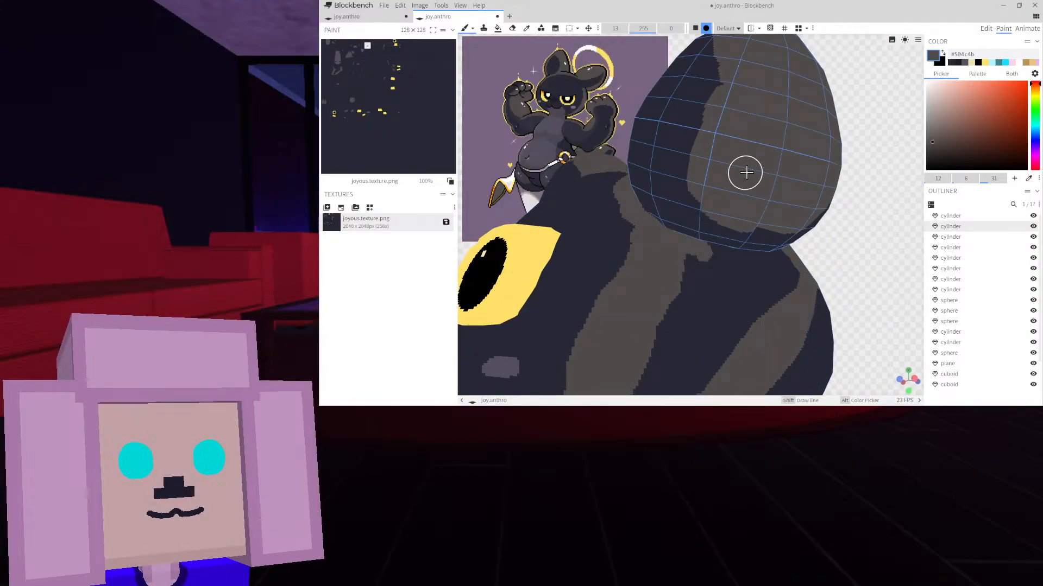
pyautogui.moveTo(852, 238); pyautogui.dragTo(647, 270)
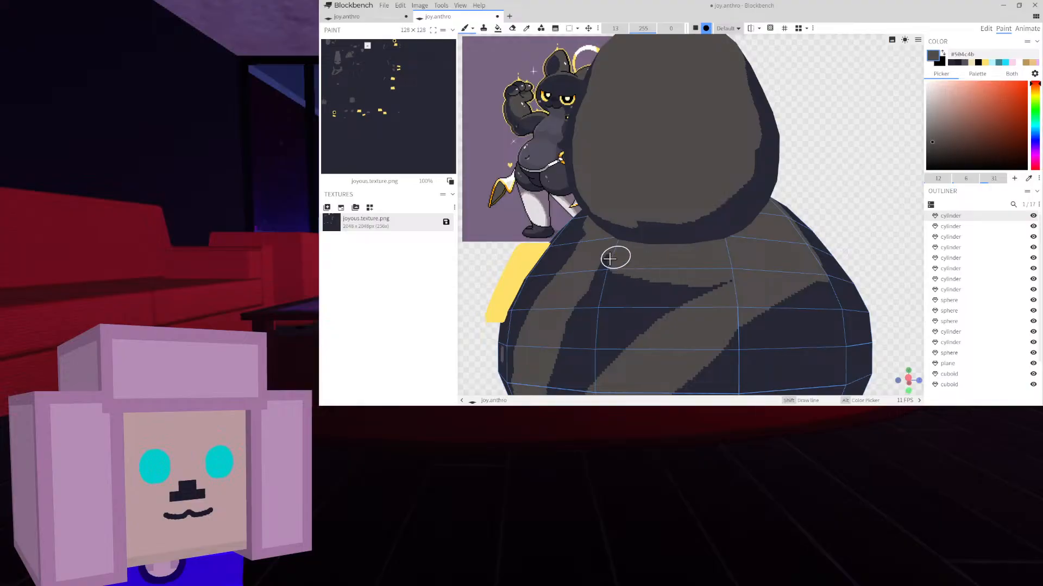
pyautogui.moveTo(586, 300)
pyautogui.mouseDown()
pyautogui.moveTo(580, 336)
pyautogui.moveTo(593, 364)
pyautogui.moveTo(605, 279)
pyautogui.moveTo(617, 288)
pyautogui.moveTo(619, 352)
pyautogui.moveTo(728, 287)
pyautogui.moveTo(641, 291)
pyautogui.mouseUp()
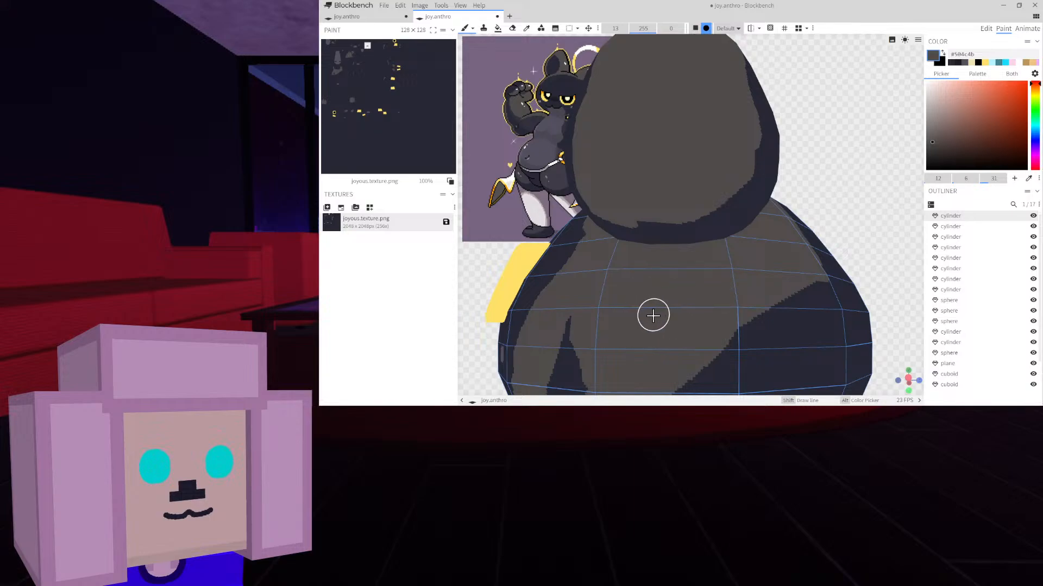
pyautogui.moveTo(651, 314); pyautogui.dragTo(734, 234, button='right')
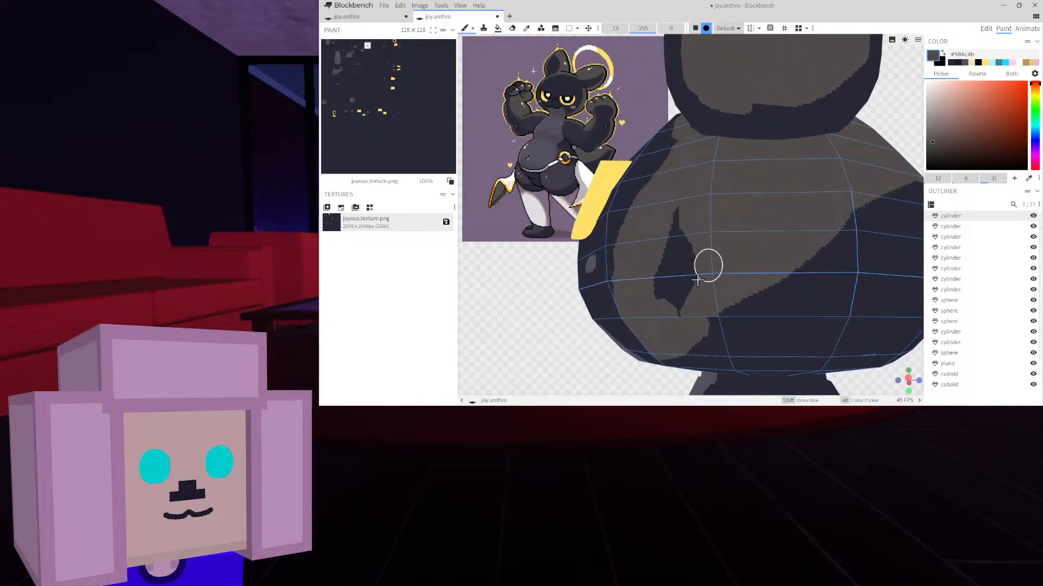
pyautogui.moveTo(667, 305)
pyautogui.mouseDown()
pyautogui.moveTo(652, 266)
pyautogui.moveTo(676, 233)
pyautogui.moveTo(686, 272)
pyautogui.mouseUp()
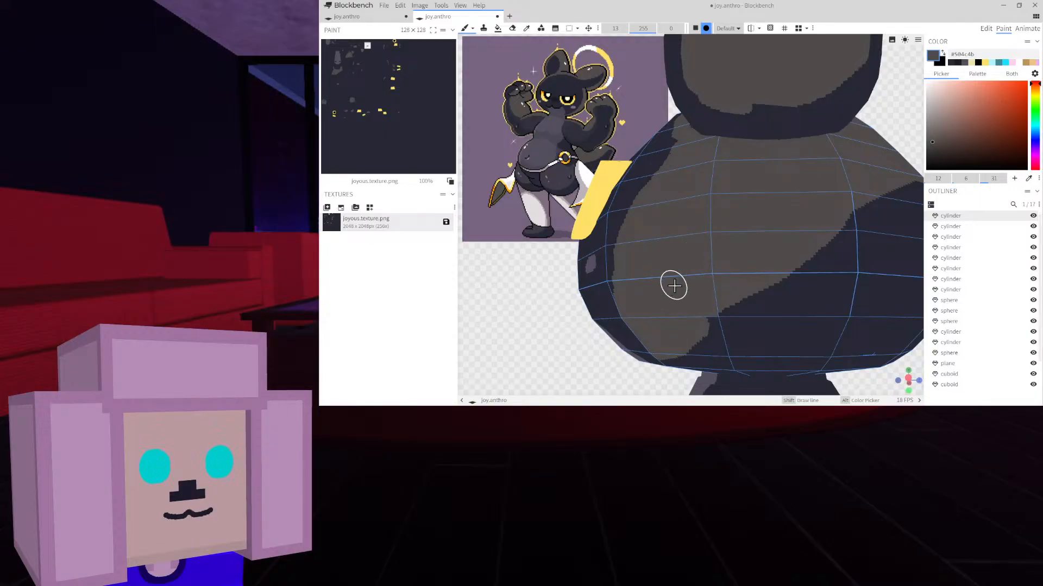
# Examine the head markings from the front and from above, with shading switched on and back off
pyautogui.moveTo(538, 362); pyautogui.dragTo(656, 391)
pyautogui.scroll(-8, 706, 353)
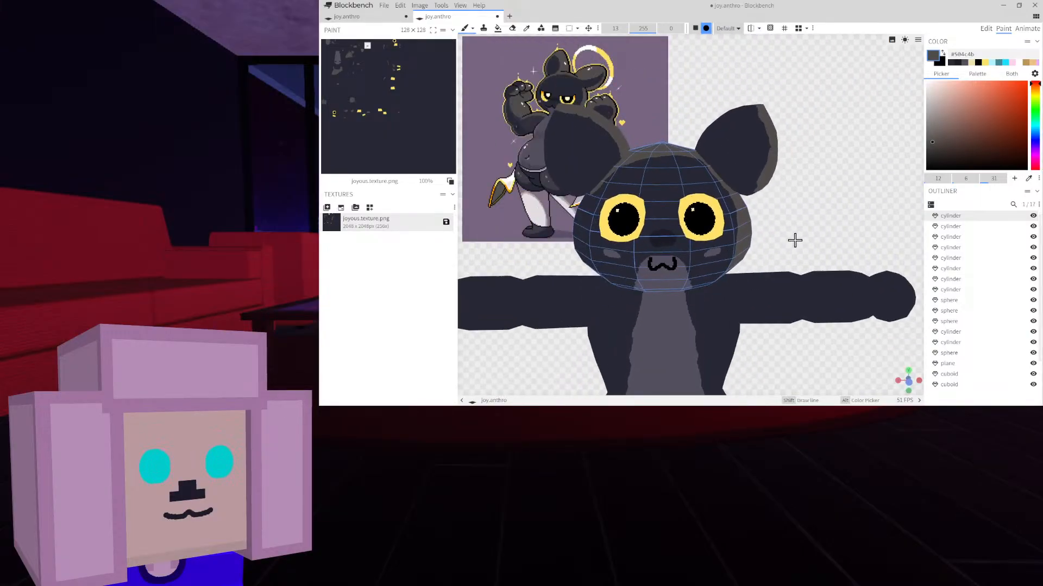
pyautogui.moveTo(794, 239); pyautogui.dragTo(782, 231)
pyautogui.click(904, 41)
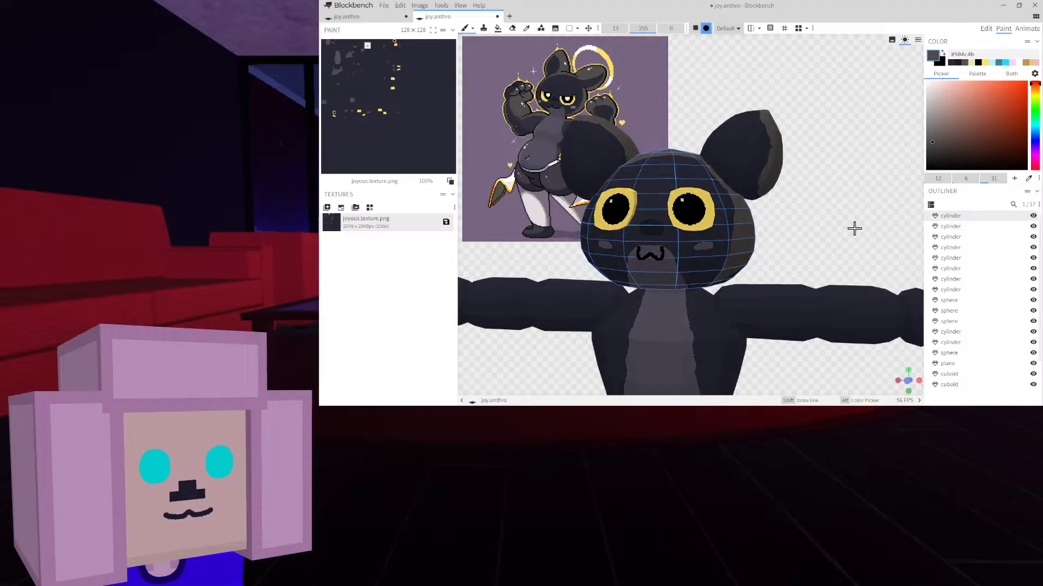
pyautogui.click(904, 48)
pyautogui.scroll(-2, 959, 343)
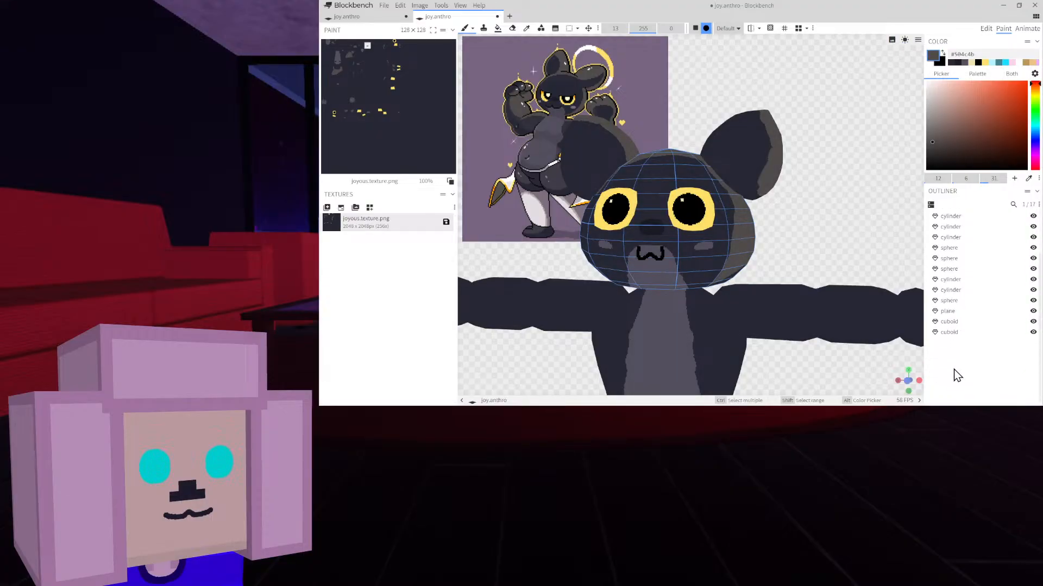
pyautogui.click(954, 369)
pyautogui.moveTo(867, 249)
pyautogui.mouseDown()
pyautogui.moveTo(825, 219)
pyautogui.moveTo(833, 246)
pyautogui.moveTo(871, 263)
pyautogui.mouseUp()
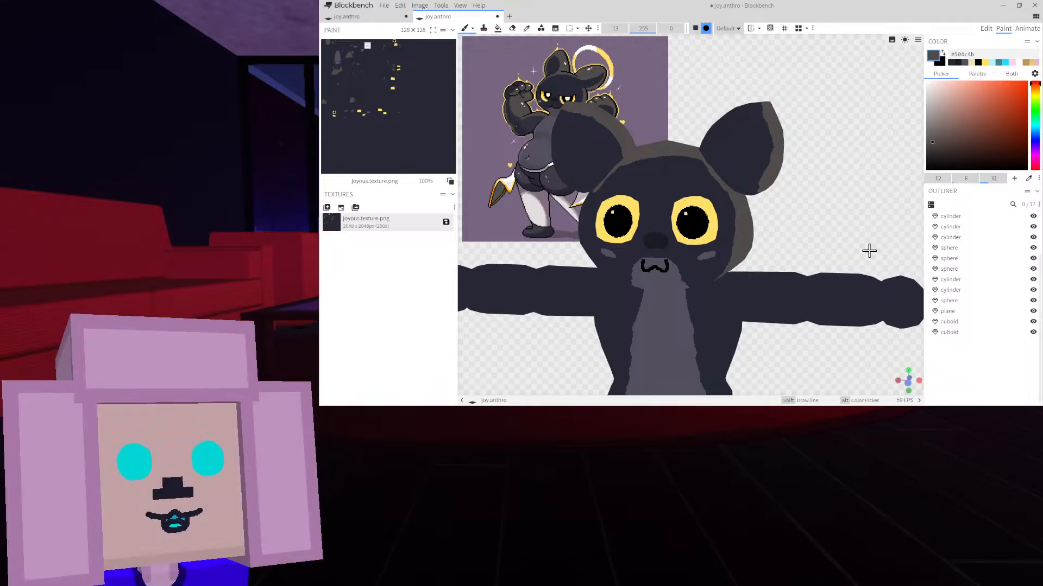
pyautogui.moveTo(824, 123); pyautogui.dragTo(819, 186)
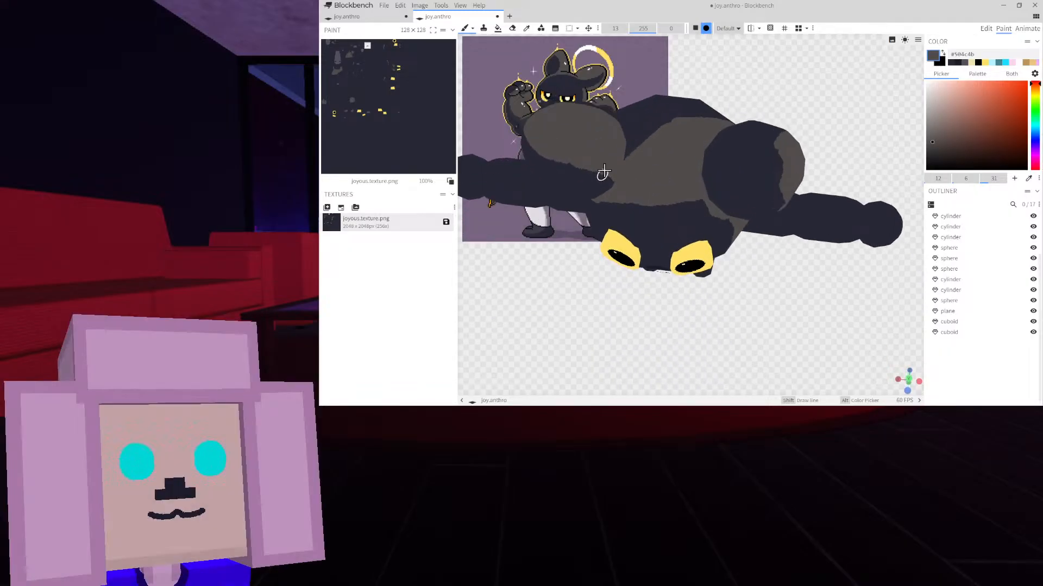
# Extend the grey's rear edge across the back of the crown towards the other ear and deselect the head mesh
pyautogui.click(627, 153)
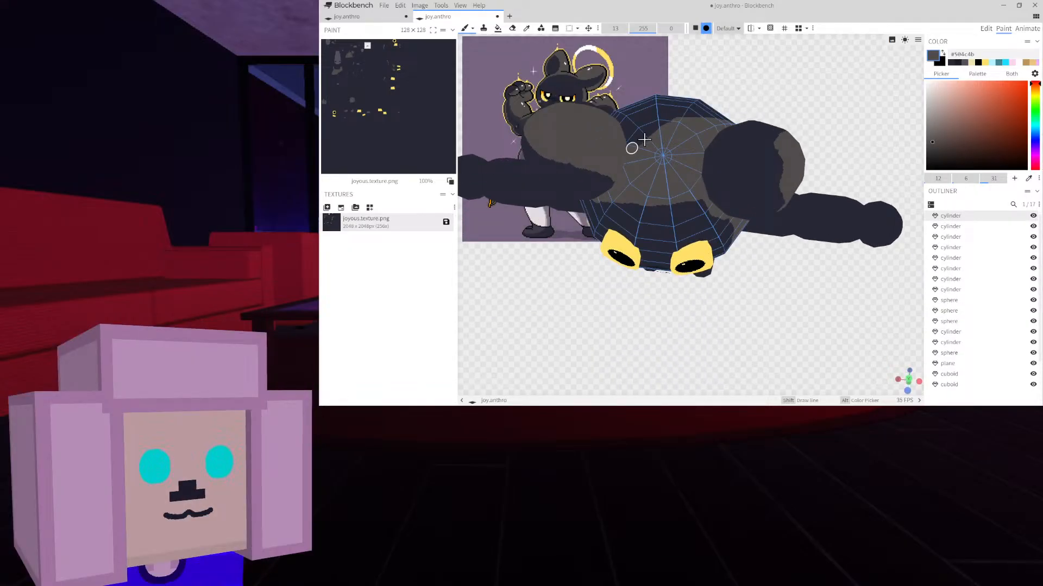
pyautogui.moveTo(758, 110); pyautogui.dragTo(553, 82)
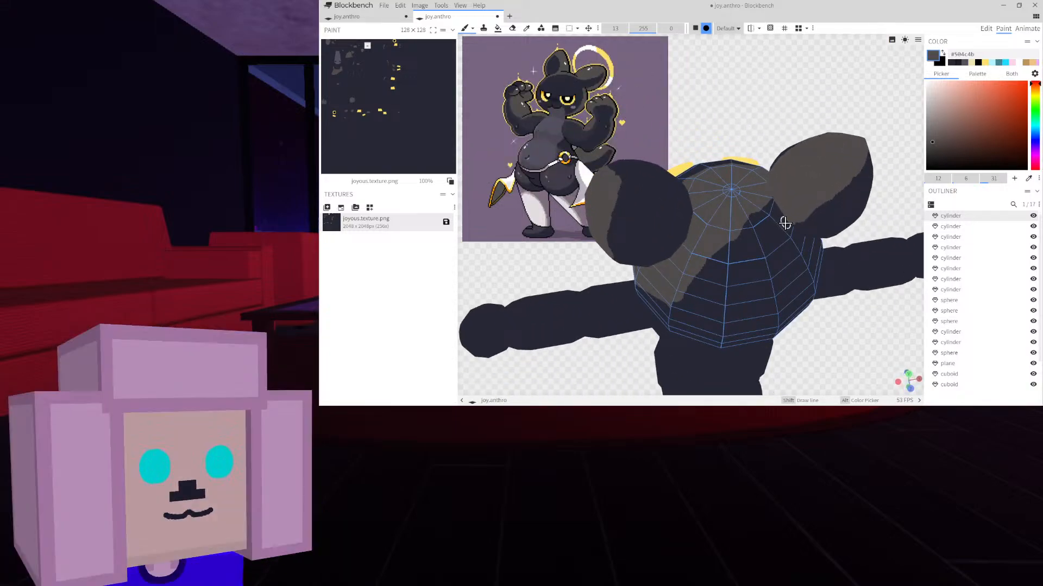
pyautogui.moveTo(770, 227); pyautogui.dragTo(690, 275)
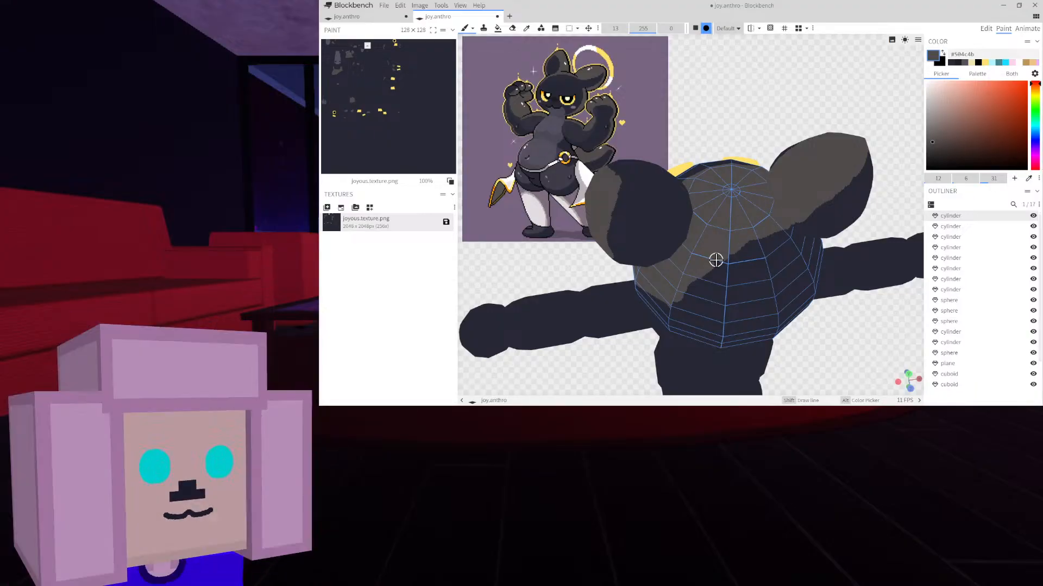
pyautogui.moveTo(740, 107); pyautogui.dragTo(954, 105)
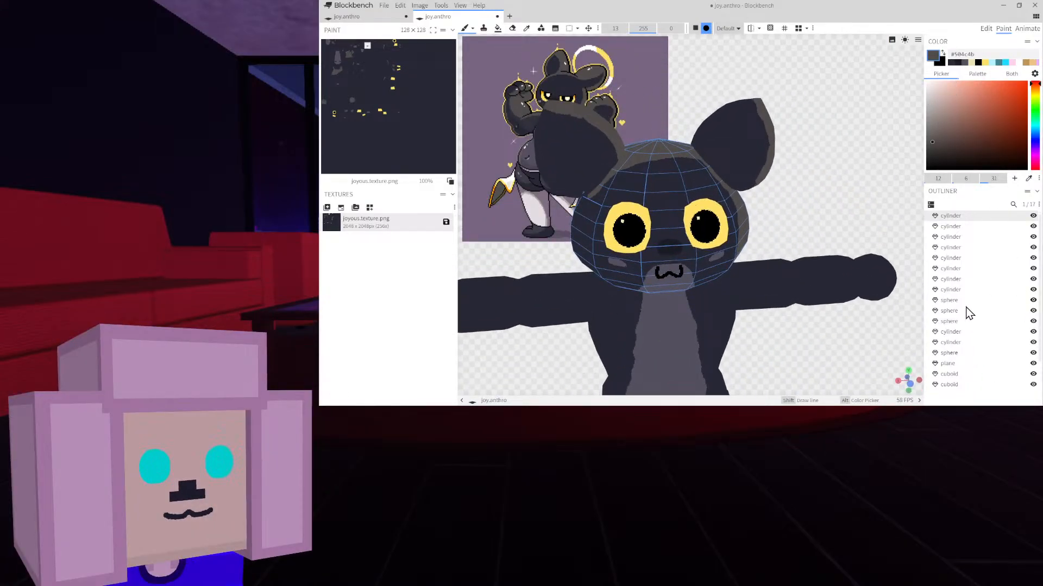
pyautogui.click(949, 394)
pyautogui.scroll(2, 830, 224)
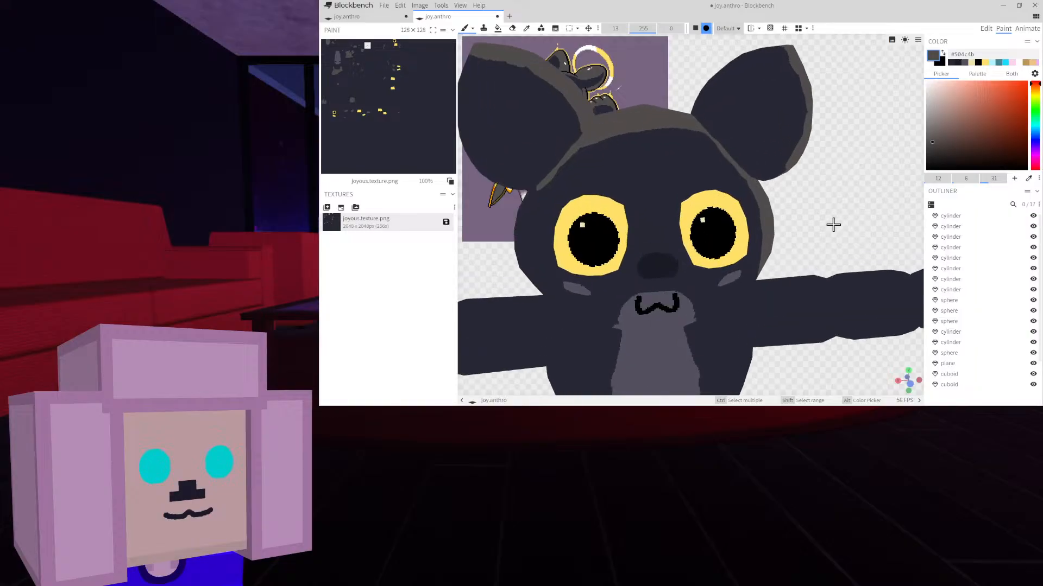
pyautogui.scroll(2, 838, 217)
pyautogui.scroll(-5, 820, 216)
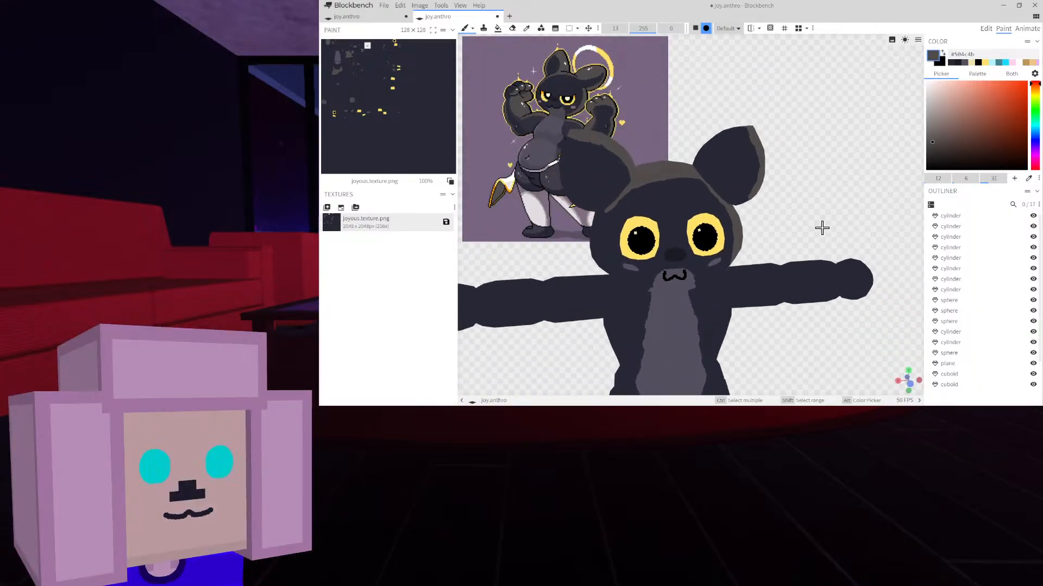
# Sample the pale colour of the small eye highlight and paint a larger round highlight beside it on each pupil
pyautogui.scroll(8, 821, 222)
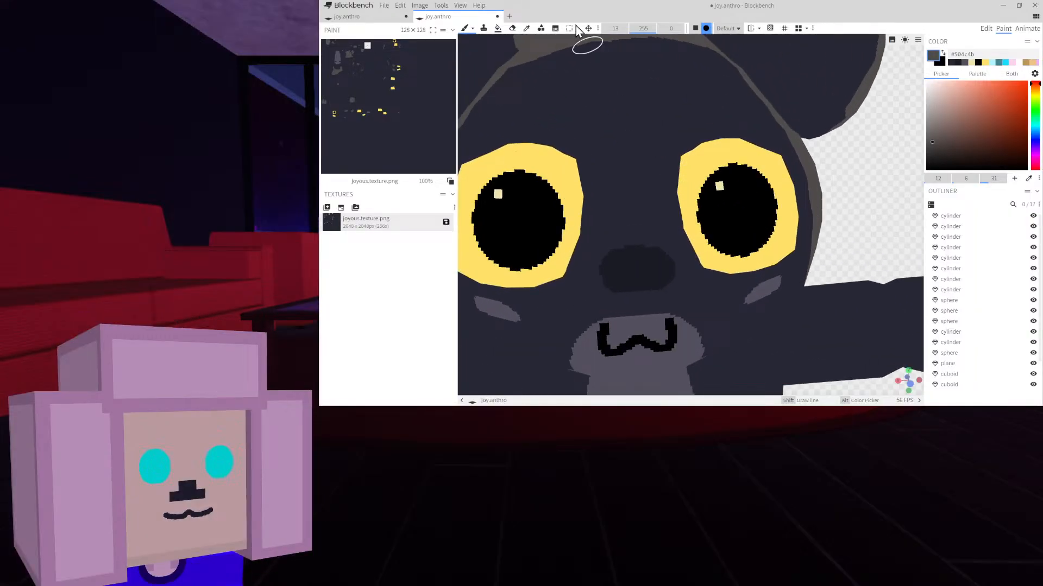
pyautogui.click(526, 28)
pyautogui.click(500, 194)
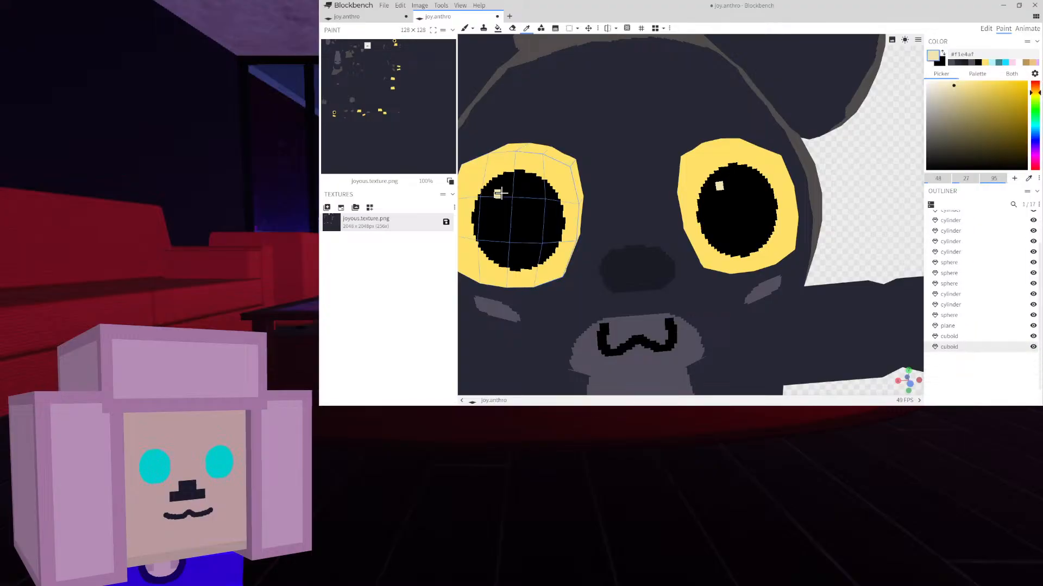
pyautogui.click(464, 28)
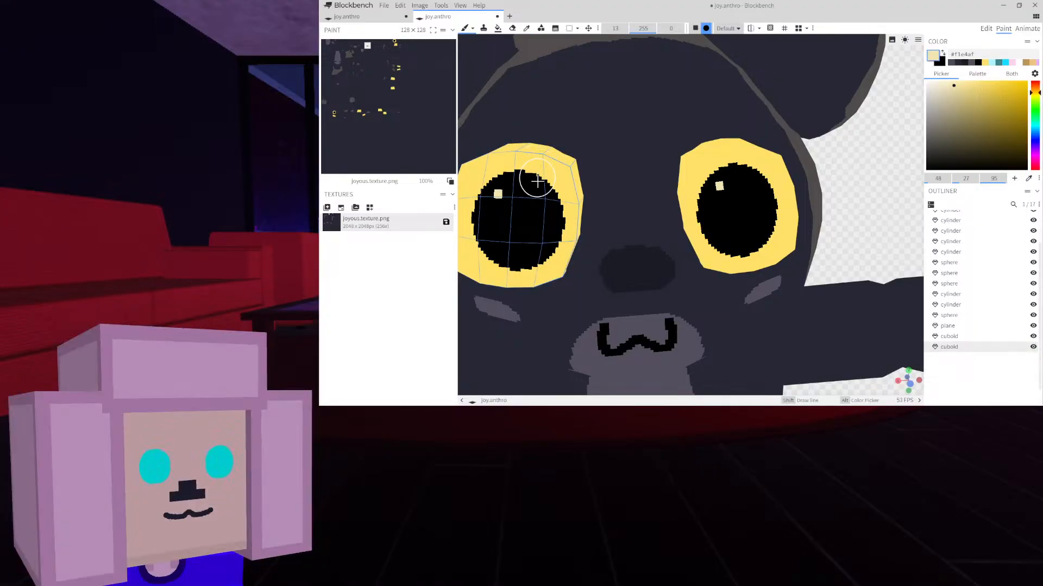
pyautogui.click(536, 199)
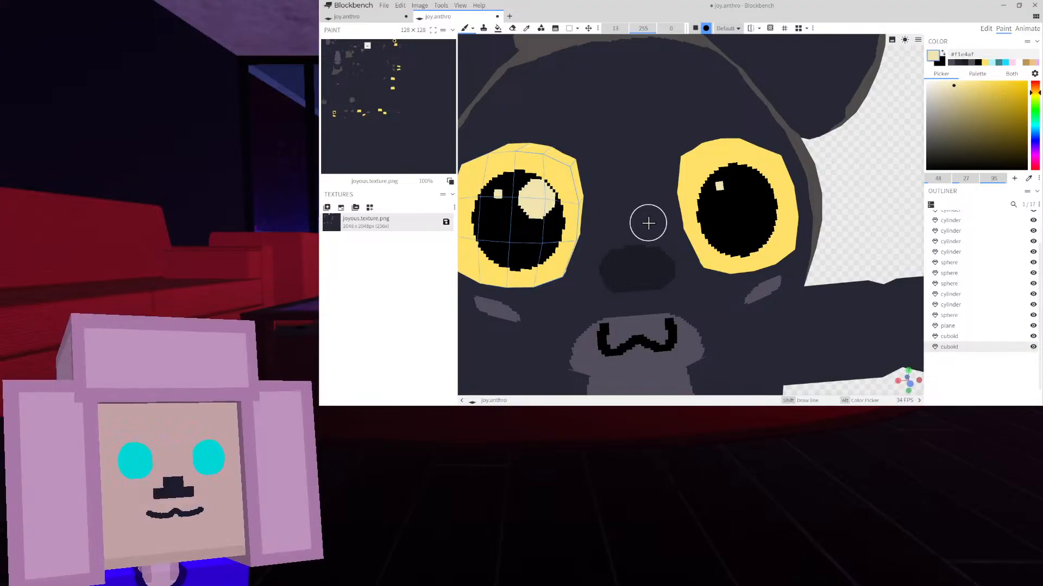
pyautogui.hotkey('ctrl', 'z')
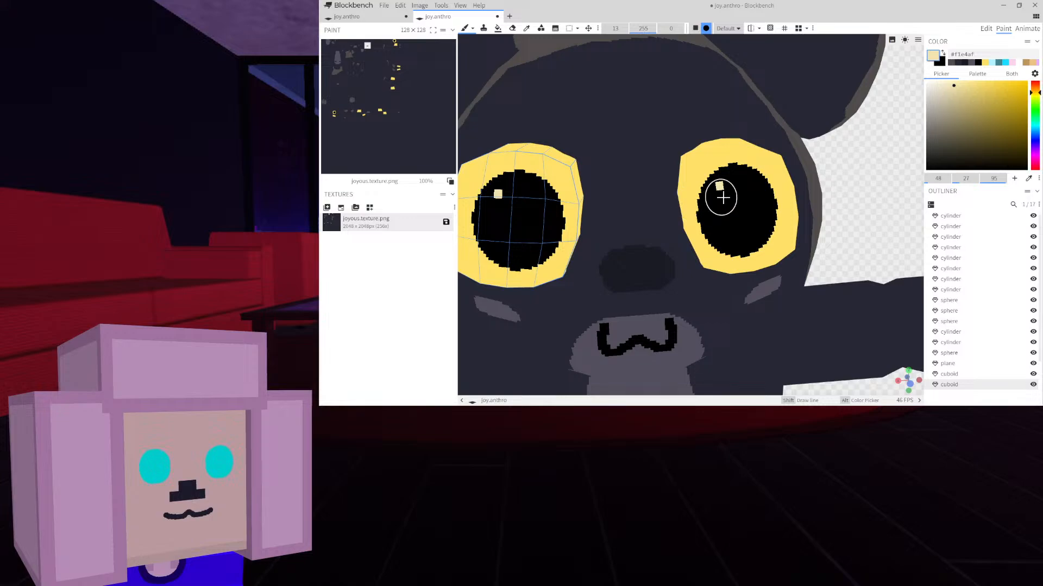
pyautogui.click(745, 185)
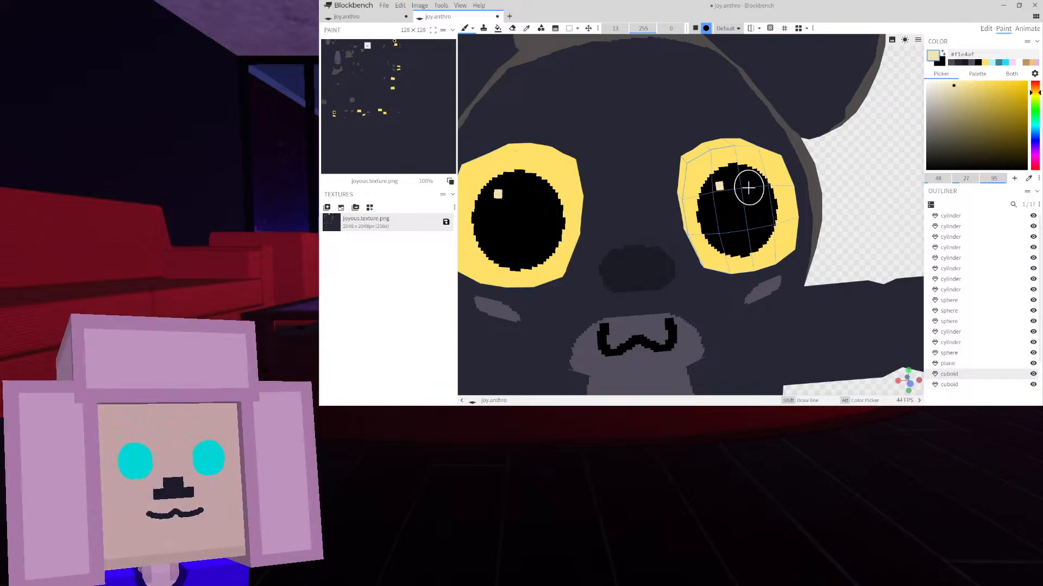
pyautogui.click(534, 199)
pyautogui.scroll(-5, 805, 191)
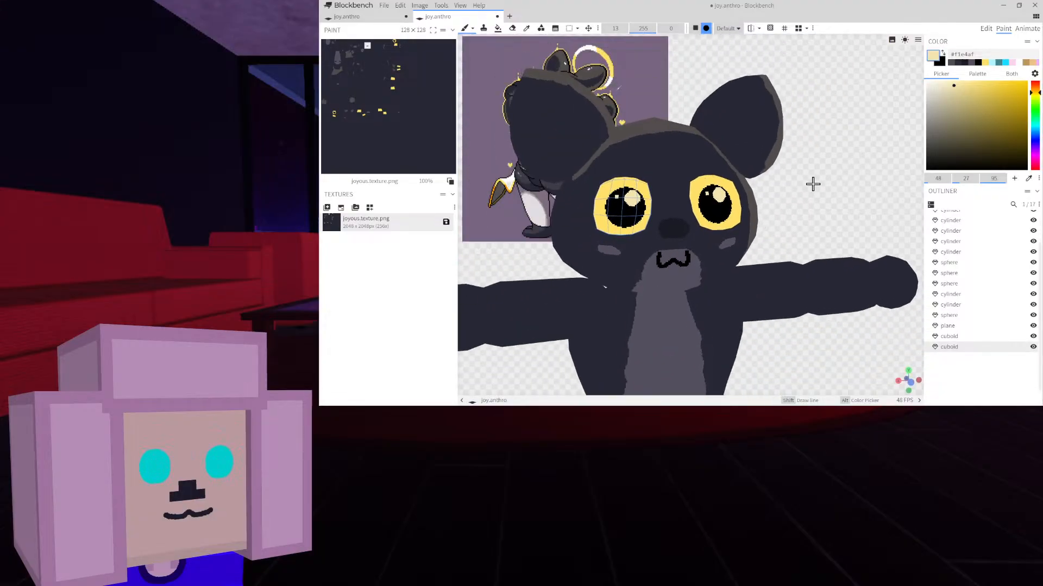
# Sample the orange from the reference character's eye and return to the brush, ready to paint the model's eyes
pyautogui.scroll(1, 804, 182)
pyautogui.scroll(1, 807, 179)
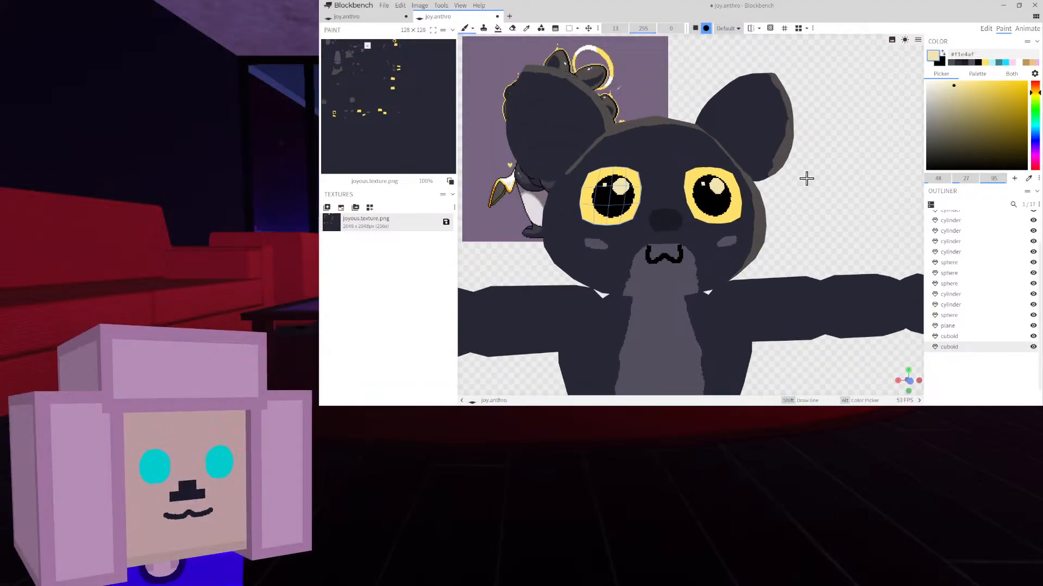
pyautogui.scroll(1, 808, 178)
pyautogui.scroll(1, 820, 182)
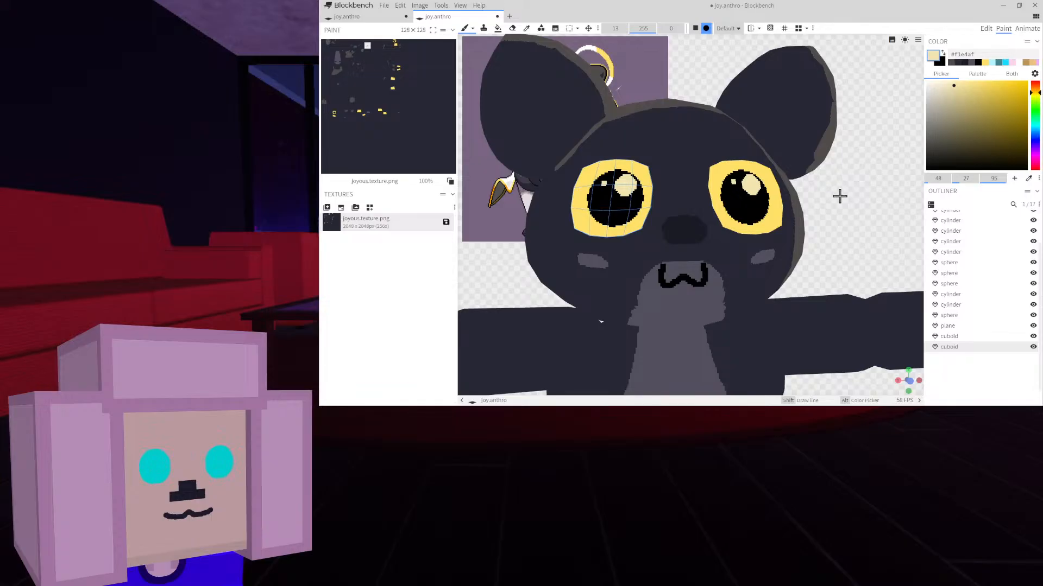
pyautogui.scroll(-3, 840, 196)
pyautogui.moveTo(840, 196); pyautogui.dragTo(844, 201, button='right')
pyautogui.click(524, 29)
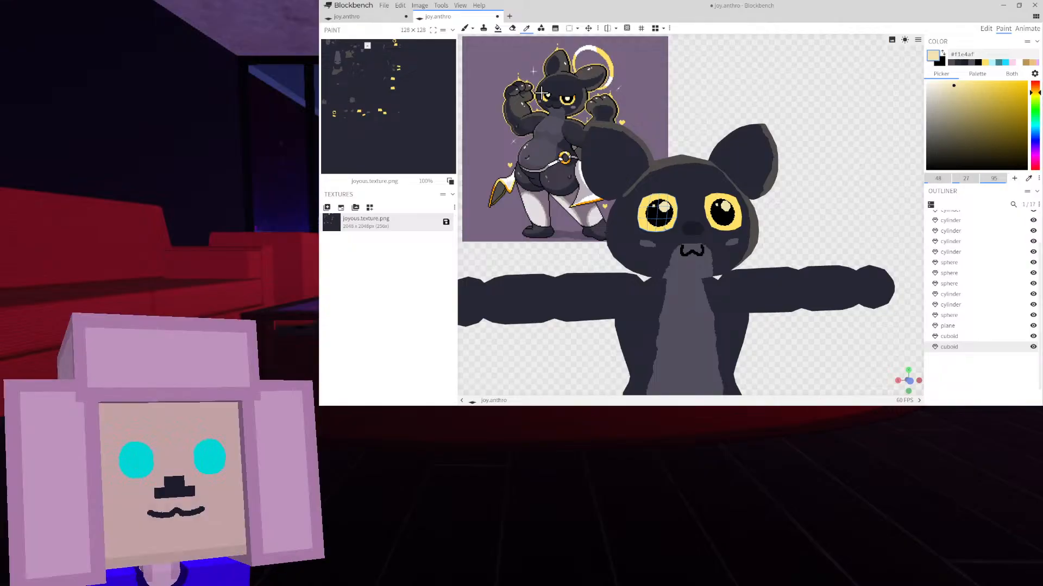
pyautogui.click(580, 98)
pyautogui.scroll(4, 761, 137)
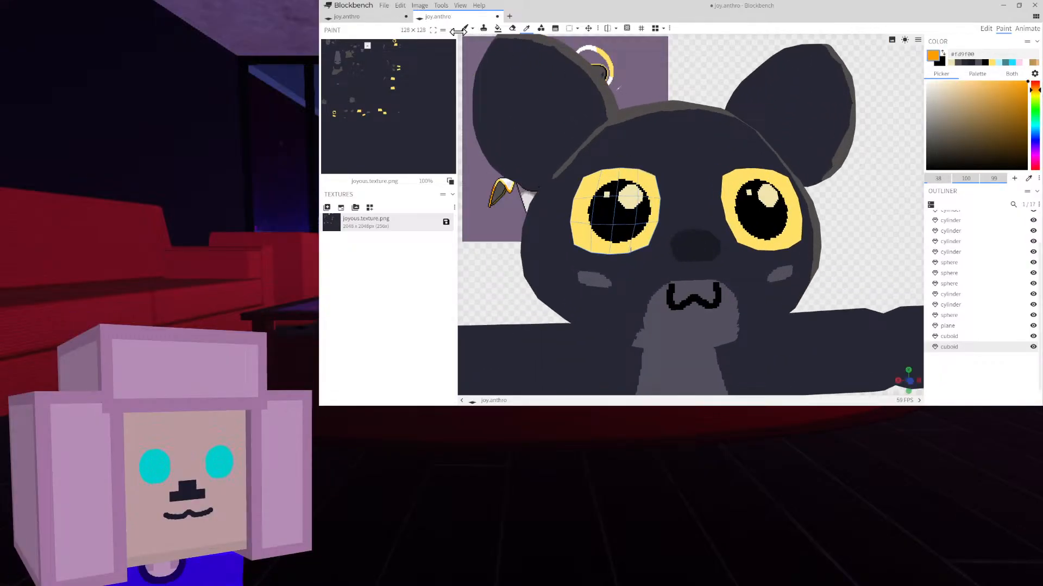
pyautogui.click(464, 29)
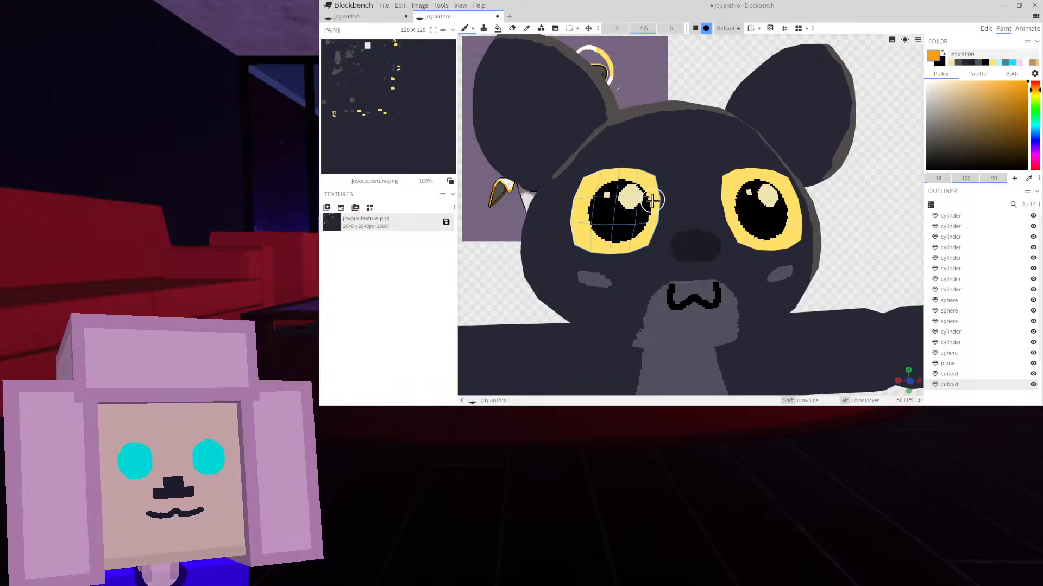
# Set the brush size to 1 and draw a thin orange line across the yellow ring on both sides of the pupil
pyautogui.scroll(3, 652, 201)
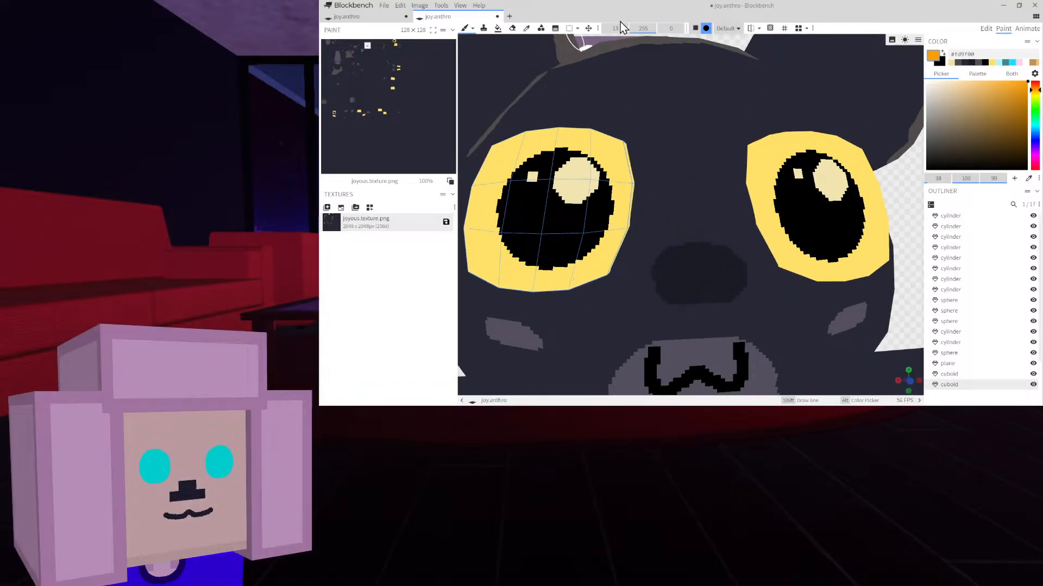
pyautogui.moveTo(616, 25); pyautogui.dragTo(603, 26)
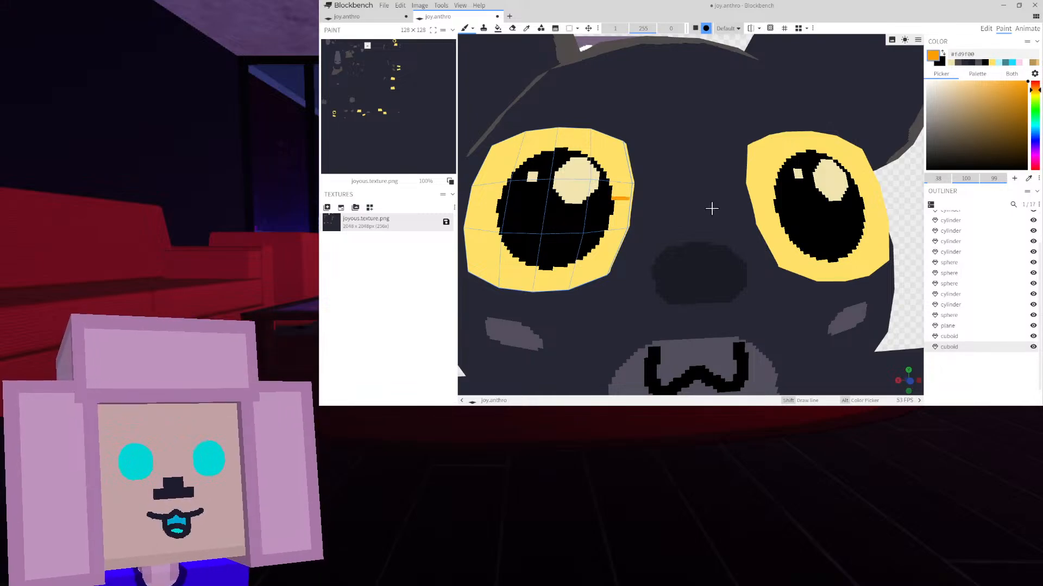
pyautogui.scroll(6, 634, 213)
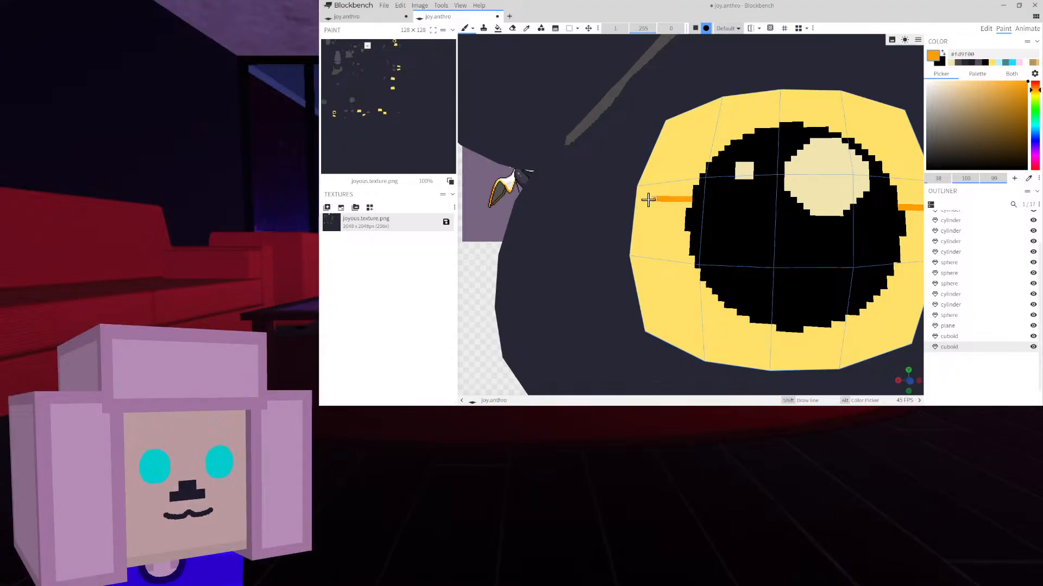
pyautogui.moveTo(742, 190)
pyautogui.mouseDown(button='right')
pyautogui.moveTo(627, 188)
pyautogui.moveTo(660, 186)
pyautogui.mouseUp(button='right')
# Turn on mirror painting and retrace the thin orange lines so both eyes carry them
pyautogui.click(761, 32)
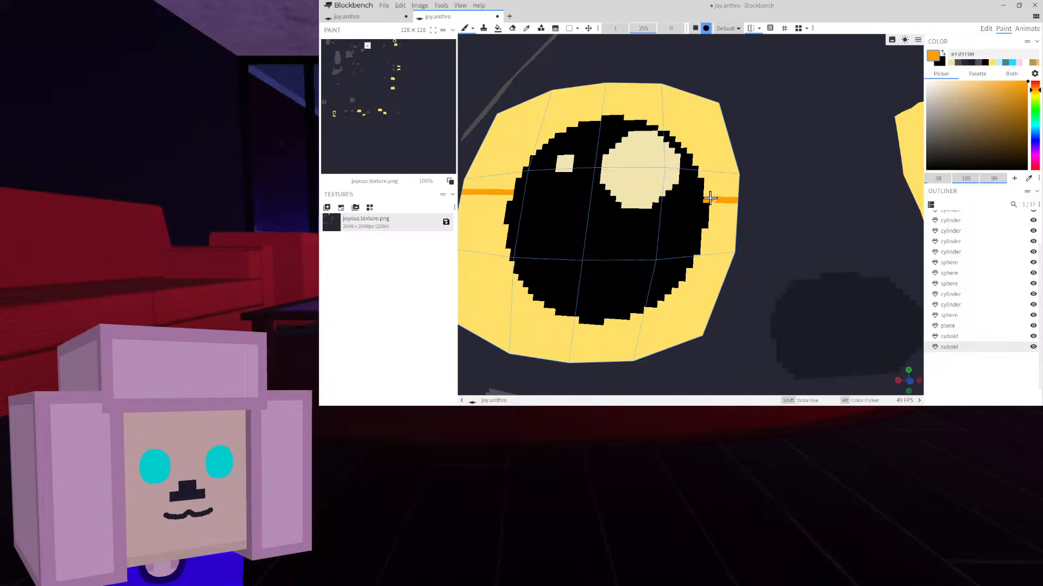
pyautogui.moveTo(710, 198); pyautogui.dragTo(883, 198, button='right')
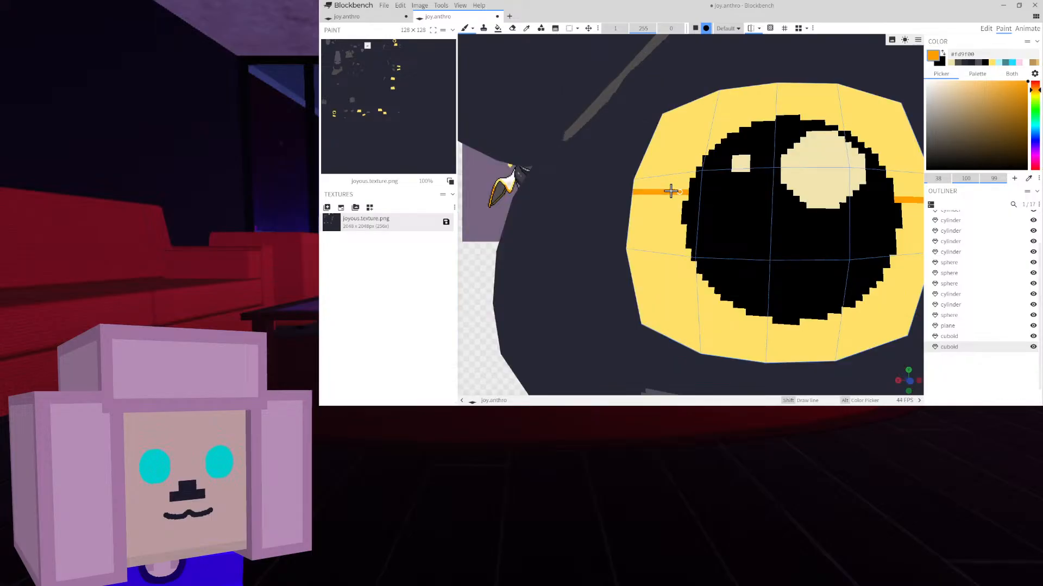
pyautogui.scroll(-4, 635, 191)
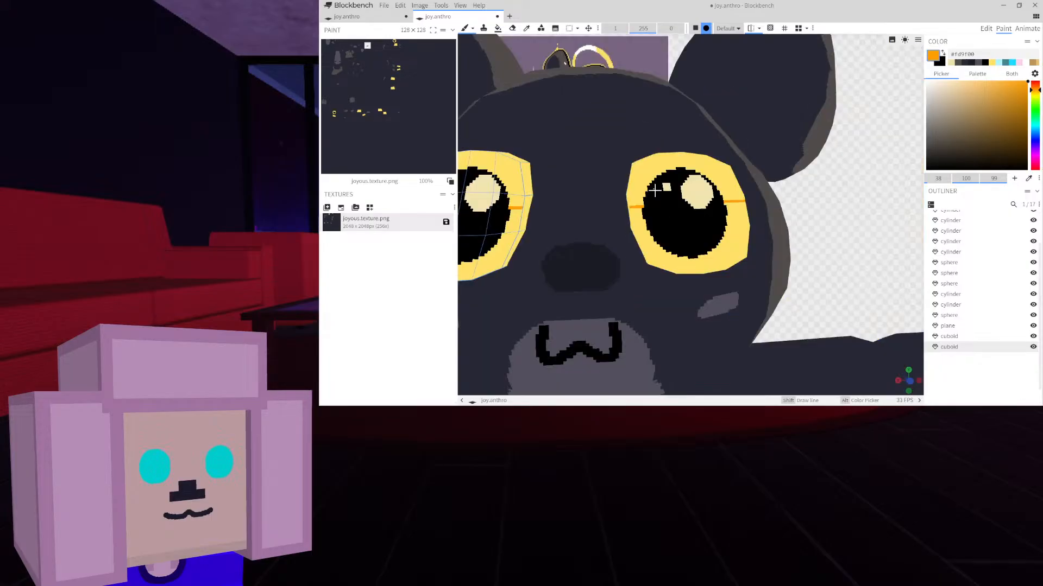
pyautogui.scroll(4, 654, 190)
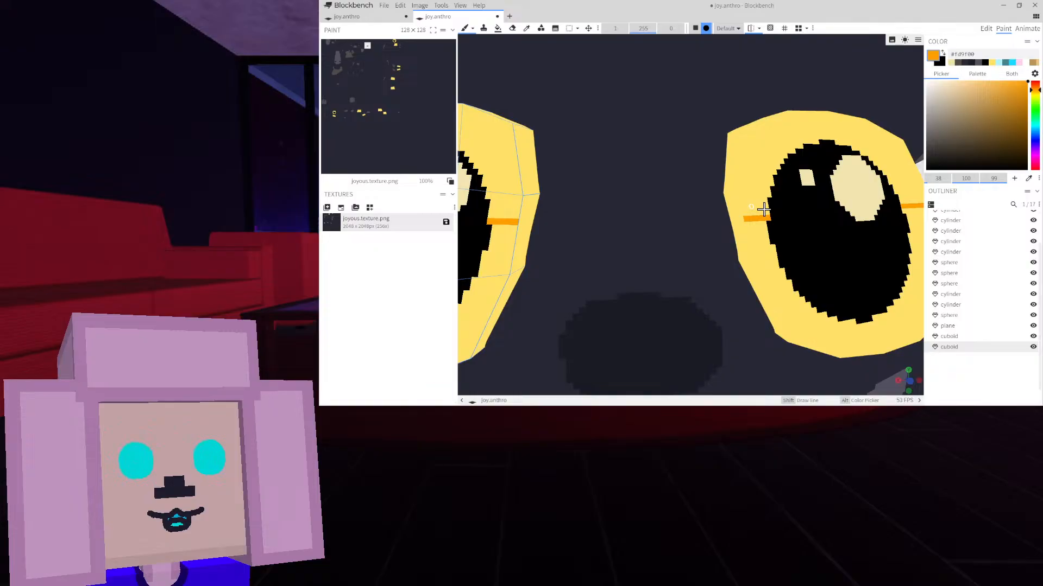
# Extend the thin orange line back along the inner and outer side walls of the eye to the head
pyautogui.moveTo(912, 390); pyautogui.dragTo(918, 386)
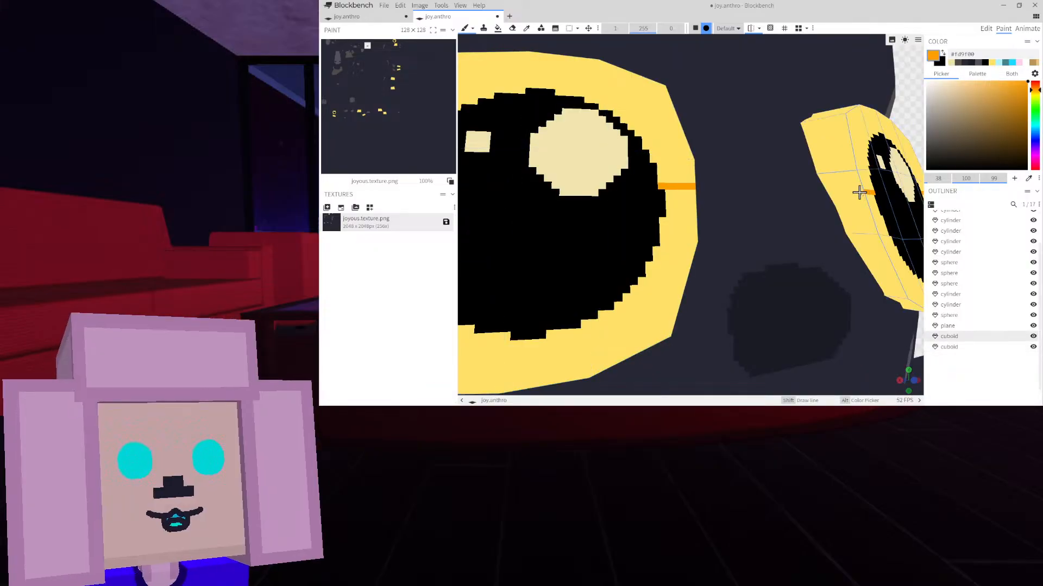
pyautogui.moveTo(859, 193); pyautogui.dragTo(833, 193)
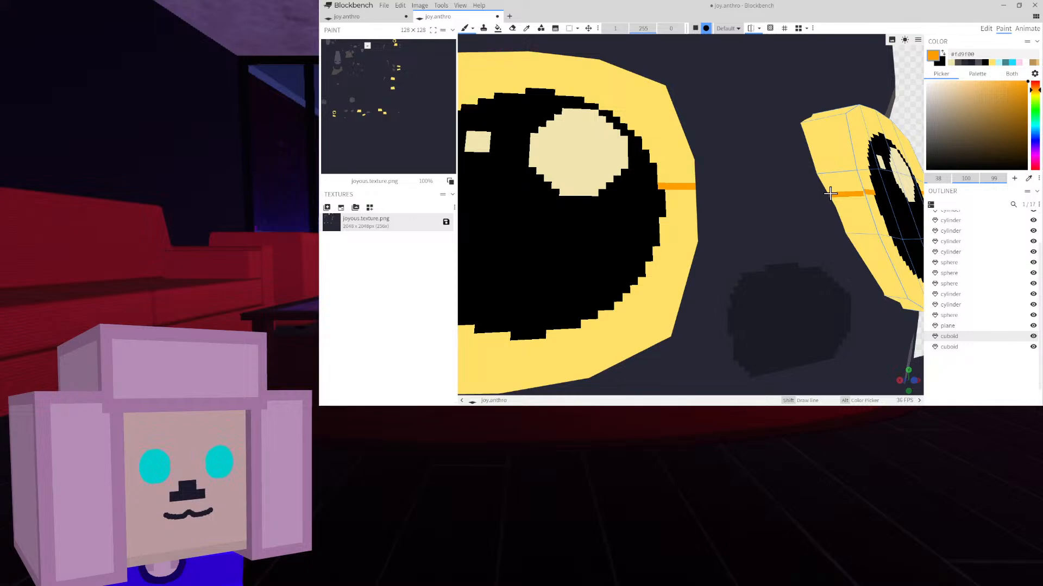
pyautogui.scroll(3, 830, 194)
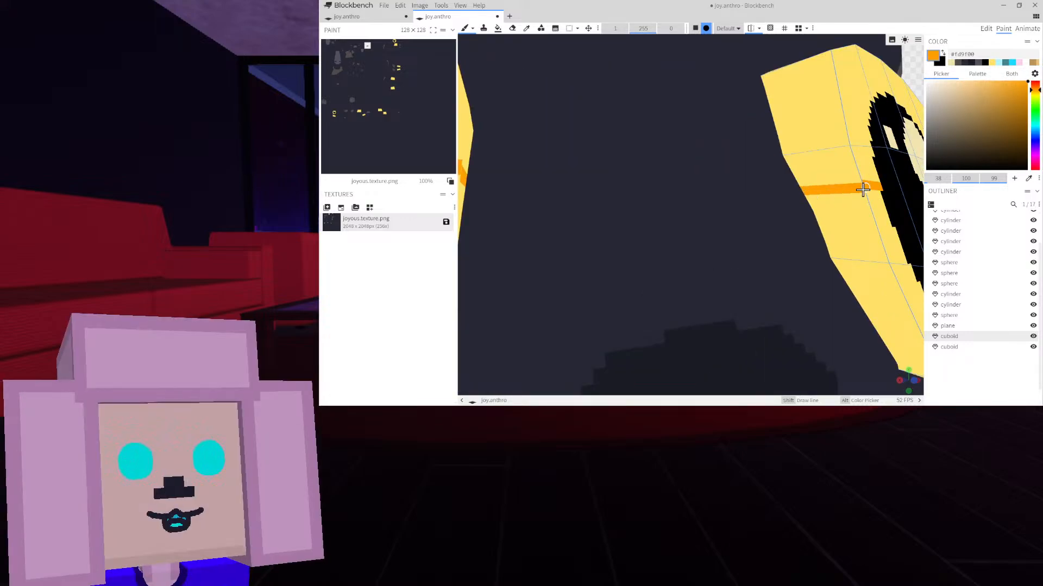
pyautogui.scroll(-5, 863, 190)
pyautogui.moveTo(863, 190); pyautogui.dragTo(700, 258, button='middle')
pyautogui.scroll(2, 700, 258)
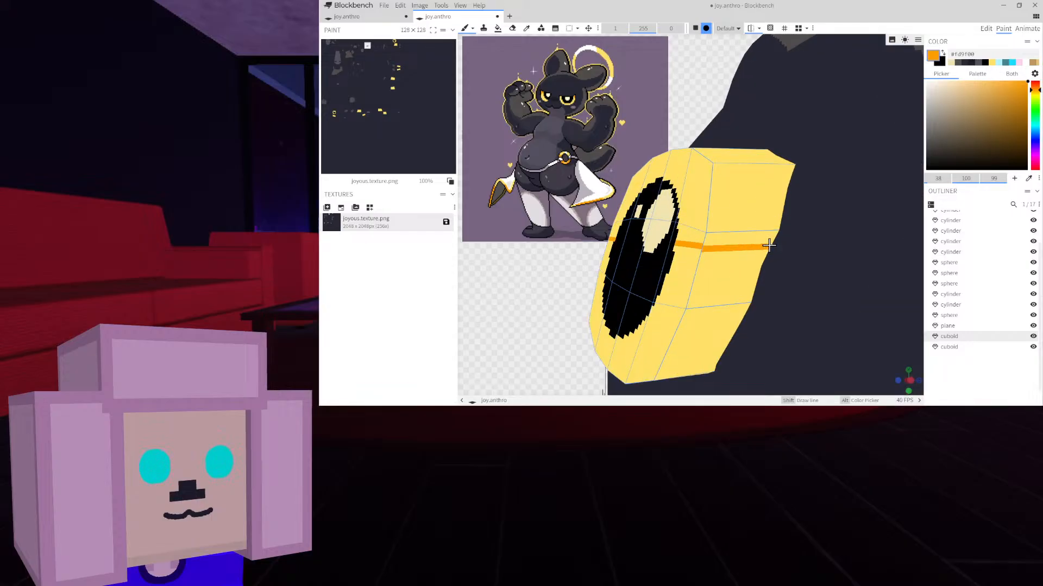
pyautogui.moveTo(759, 238); pyautogui.dragTo(718, 219, button='middle')
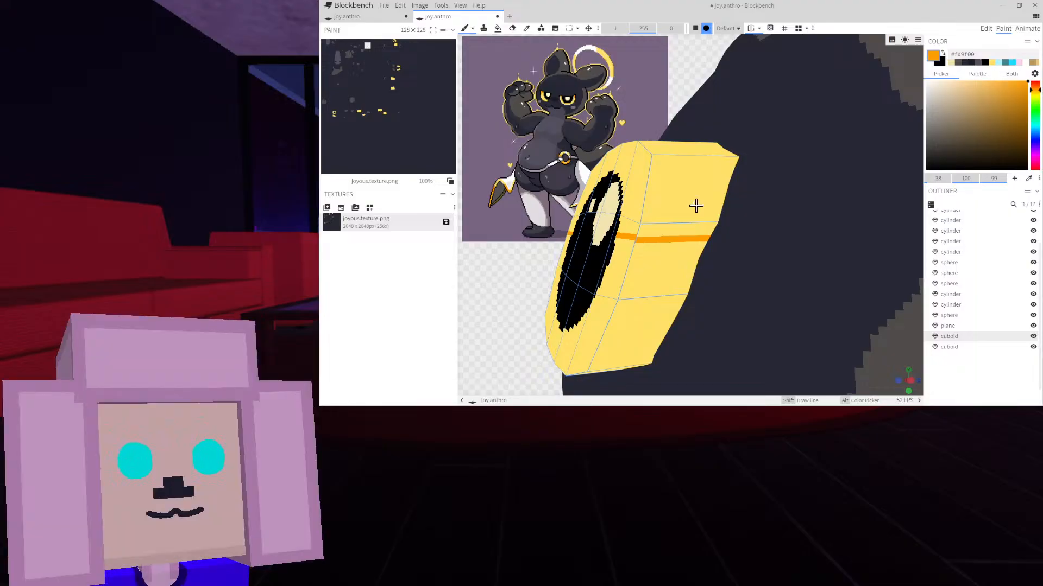
# Set the brush size to 20 and fill the eye's outer and inner side walls above the line with orange
pyautogui.moveTo(615, 28); pyautogui.dragTo(619, 28)
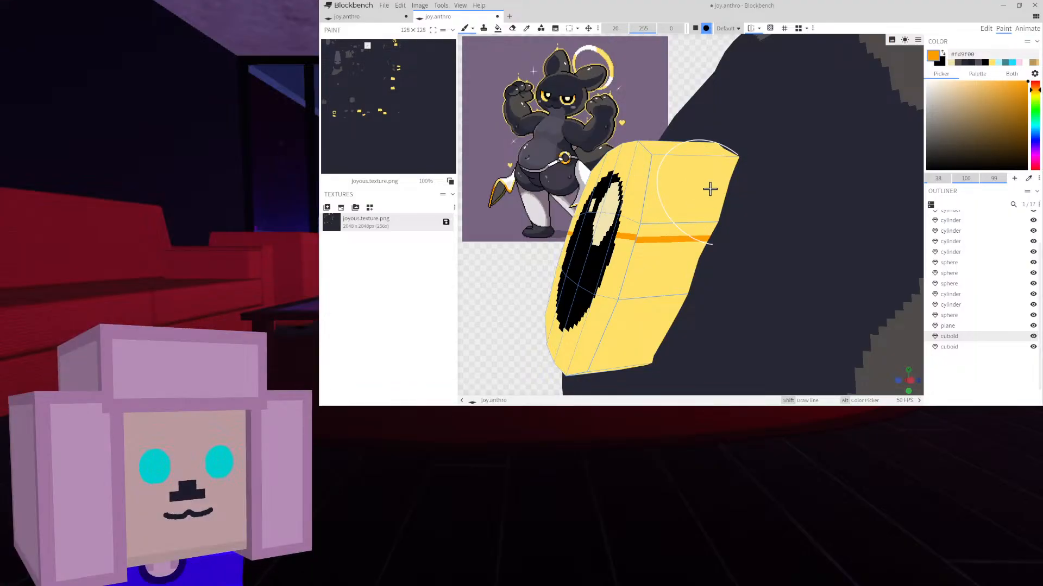
pyautogui.click(708, 186)
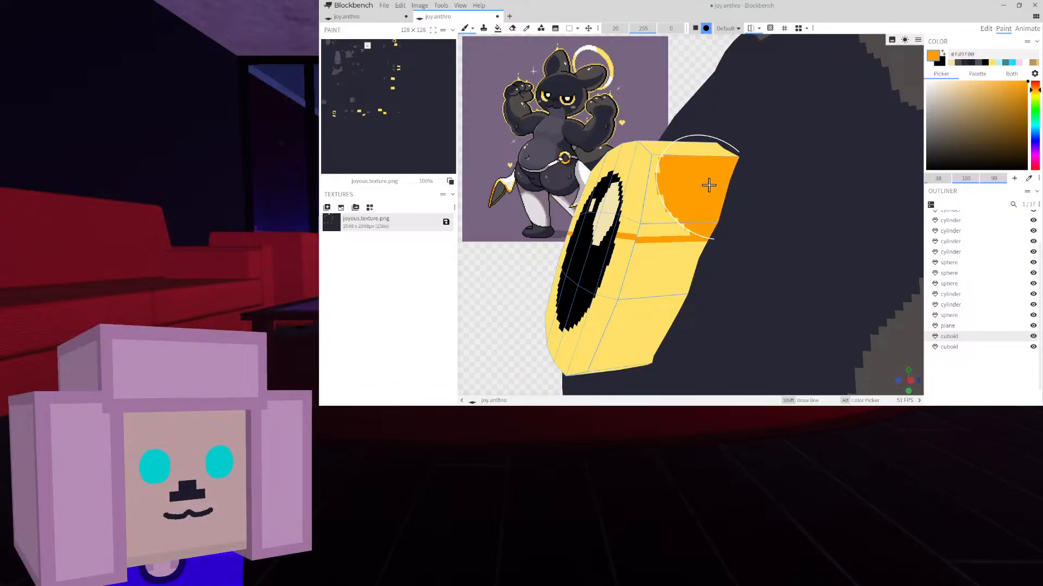
pyautogui.click(671, 186)
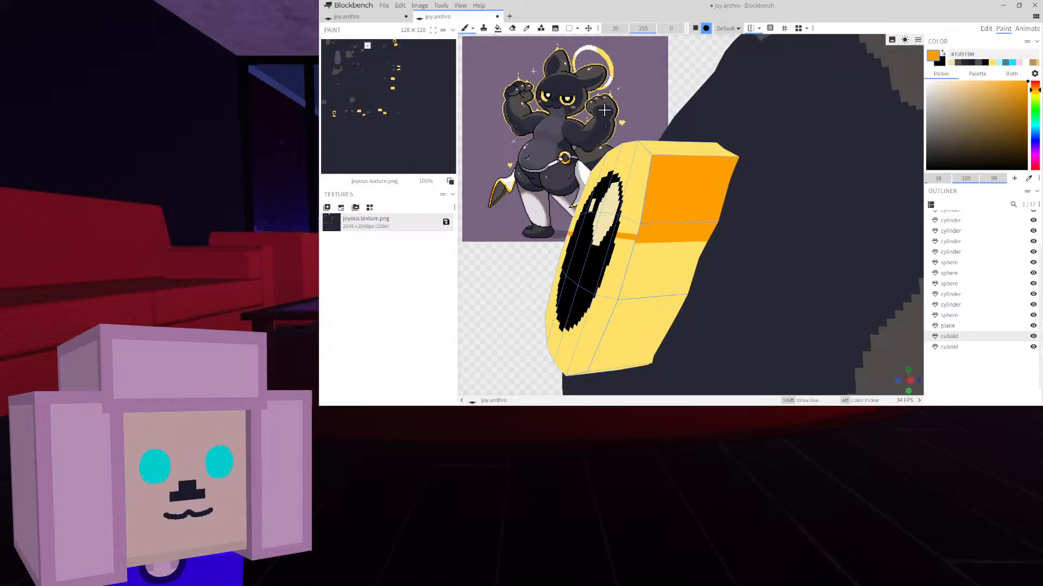
pyautogui.moveTo(604, 109); pyautogui.dragTo(761, 139)
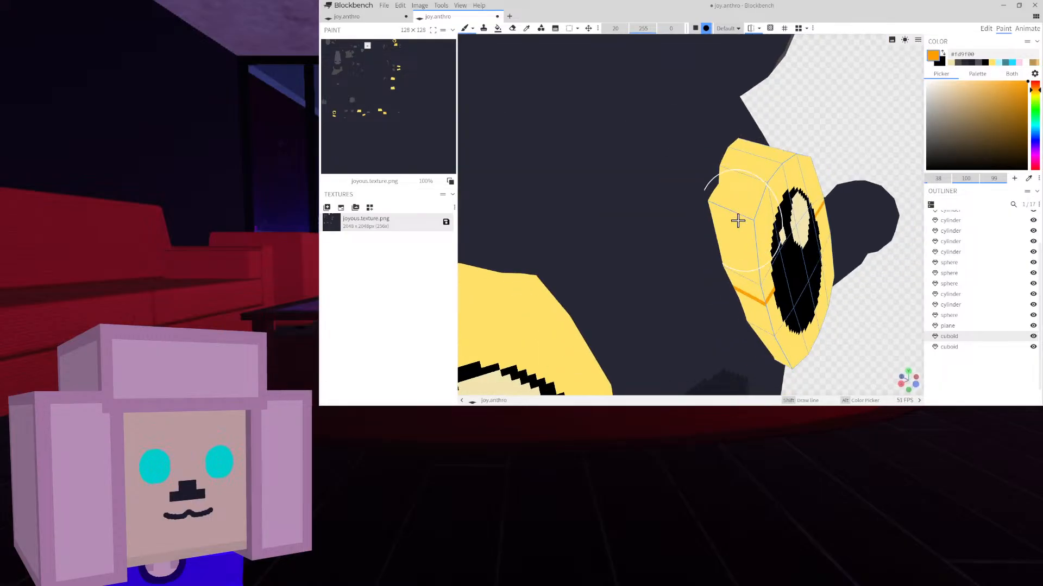
pyautogui.moveTo(735, 221); pyautogui.dragTo(745, 246)
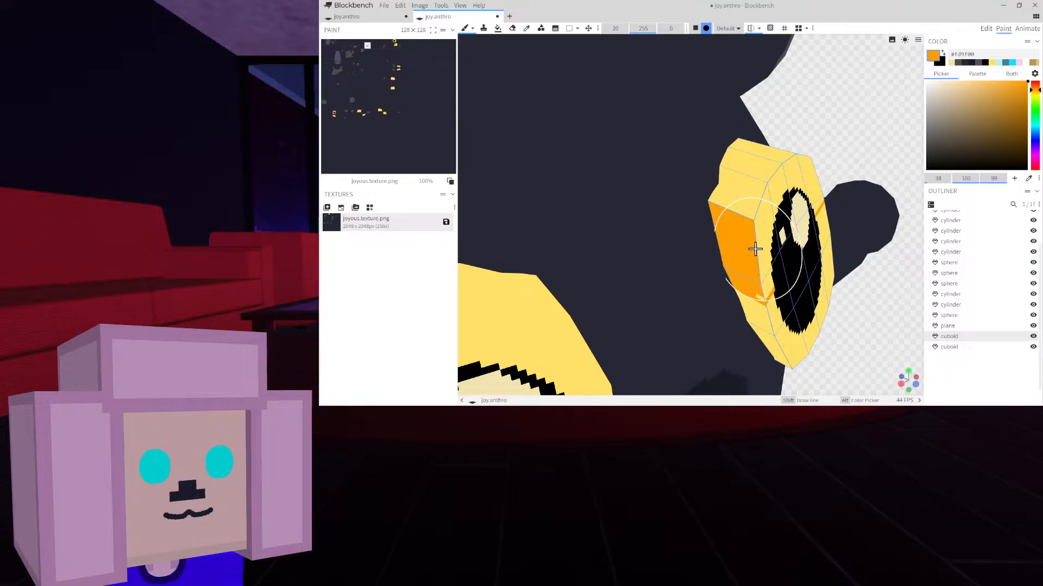
# Paint the upper outer corner of the yellow ring orange on the front of the eyes
pyautogui.moveTo(845, 126); pyautogui.dragTo(836, 99, button='right')
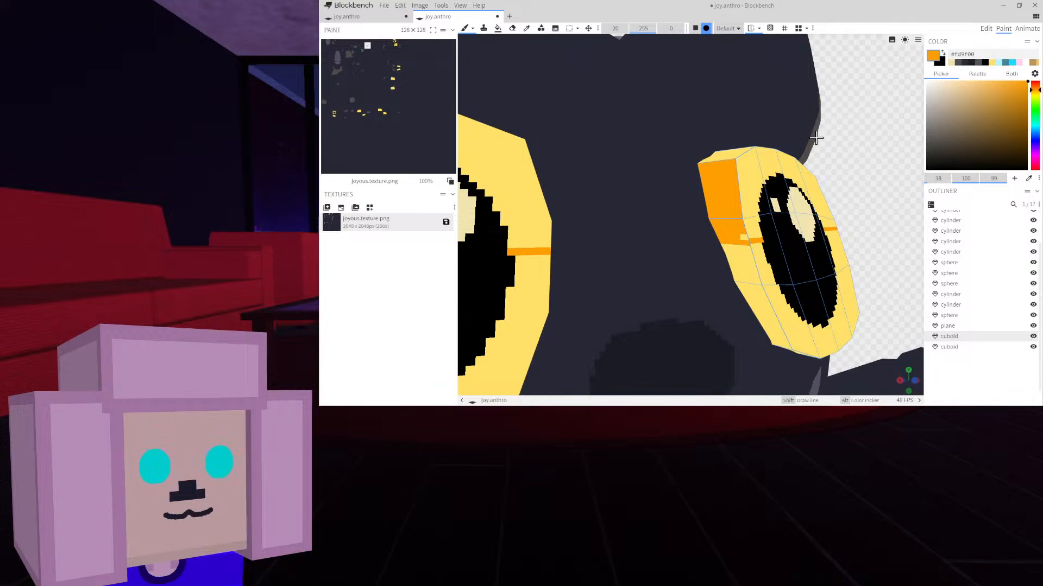
pyautogui.moveTo(855, 161); pyautogui.dragTo(798, 168, button='right')
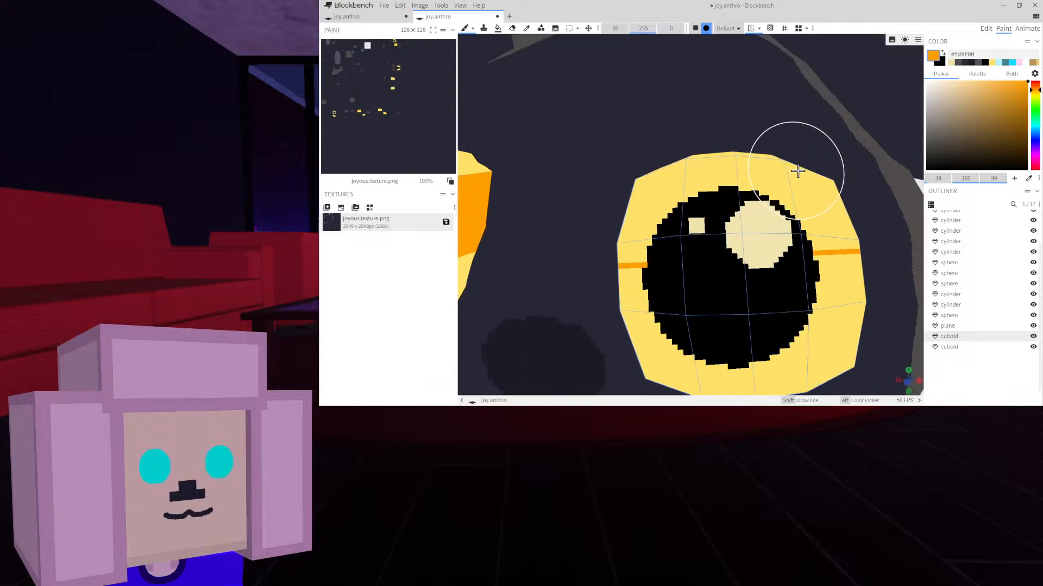
pyautogui.click(826, 181)
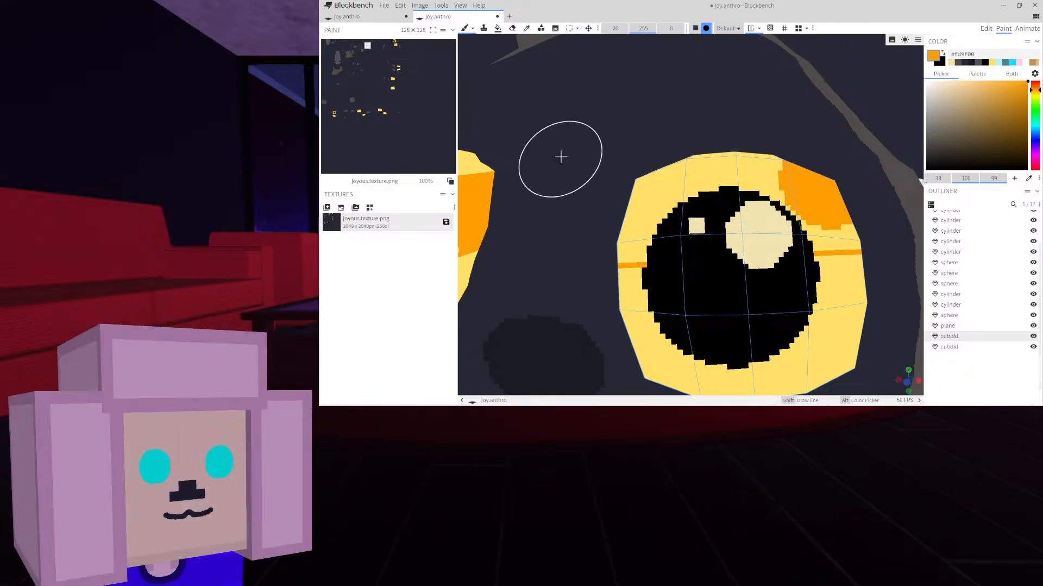
pyautogui.moveTo(561, 157); pyautogui.dragTo(641, 150, button='right')
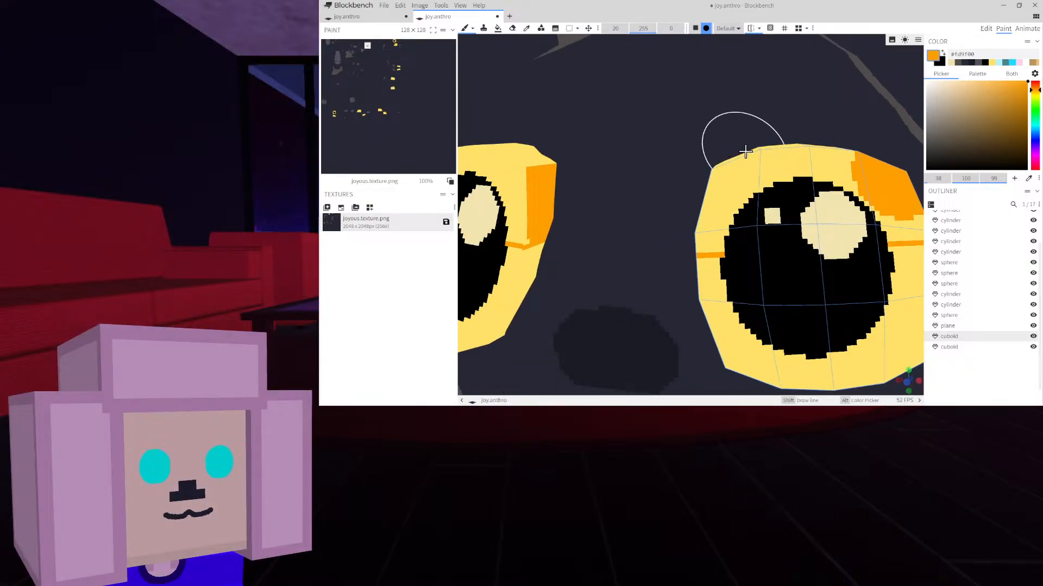
pyautogui.scroll(-4, 733, 163)
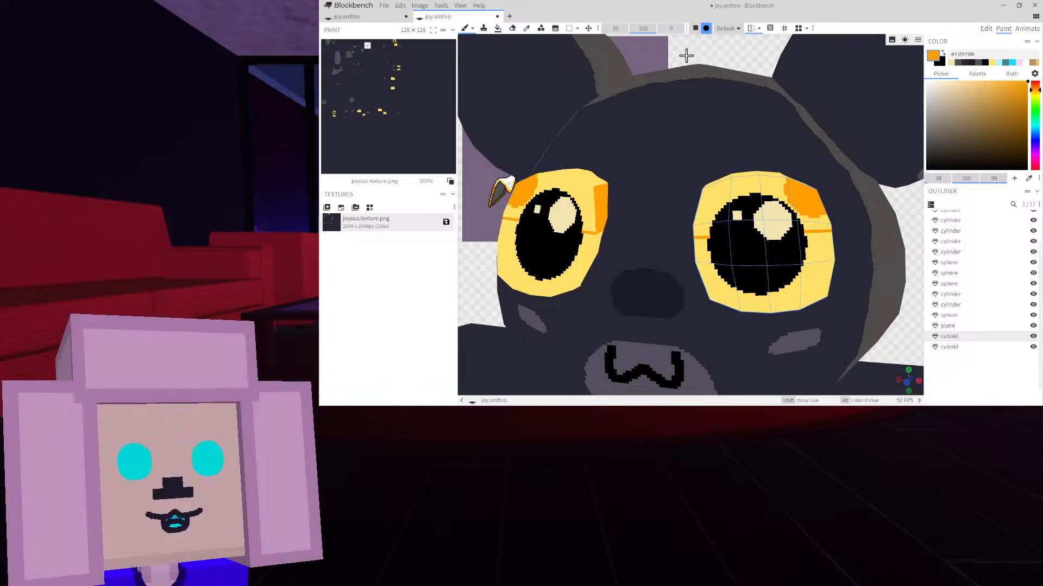
# Set the brush size to 5 and fill the rest of the yellow ring above the lines with orange around the pupil
pyautogui.moveTo(686, 55); pyautogui.dragTo(777, 62)
pyautogui.scroll(3, 824, 125)
pyautogui.moveTo(824, 125); pyautogui.dragTo(716, 126, button='right')
pyautogui.scroll(4, 717, 125)
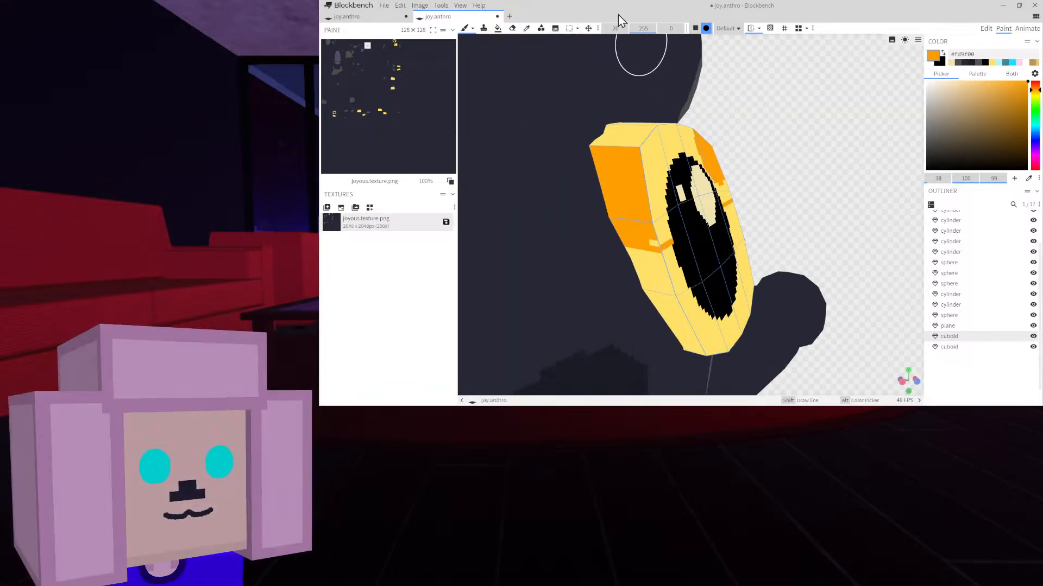
pyautogui.click(617, 29)
pyautogui.write('5')
pyautogui.press('Return')
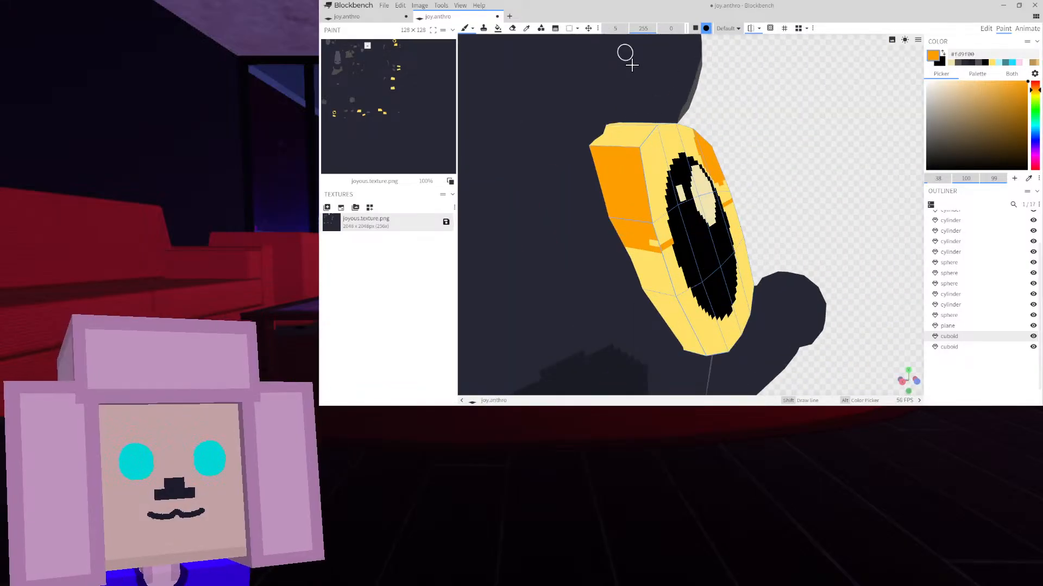
pyautogui.moveTo(850, 187); pyautogui.dragTo(780, 179)
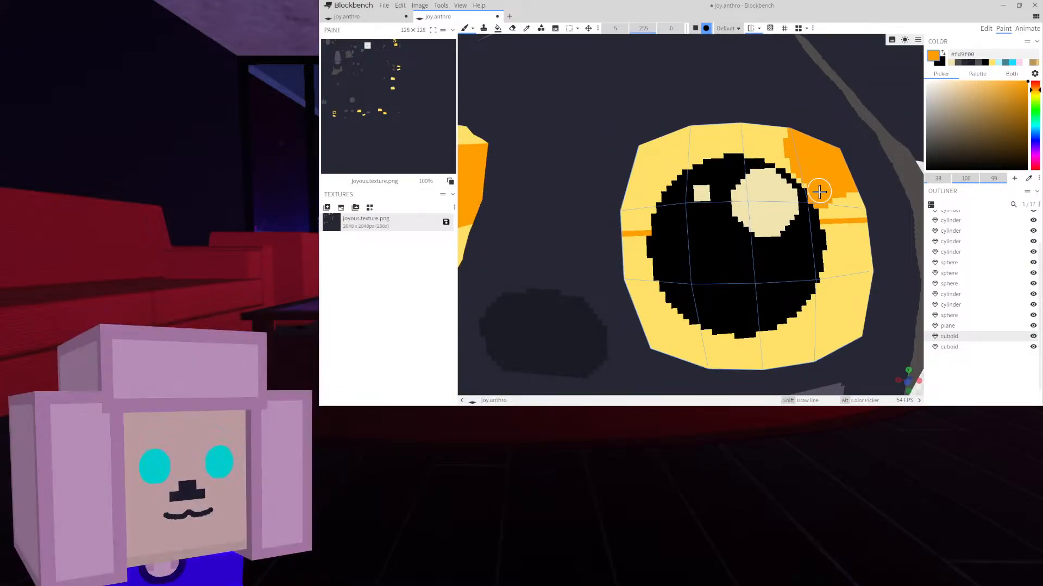
pyautogui.hotkey('ctrl', 'z')
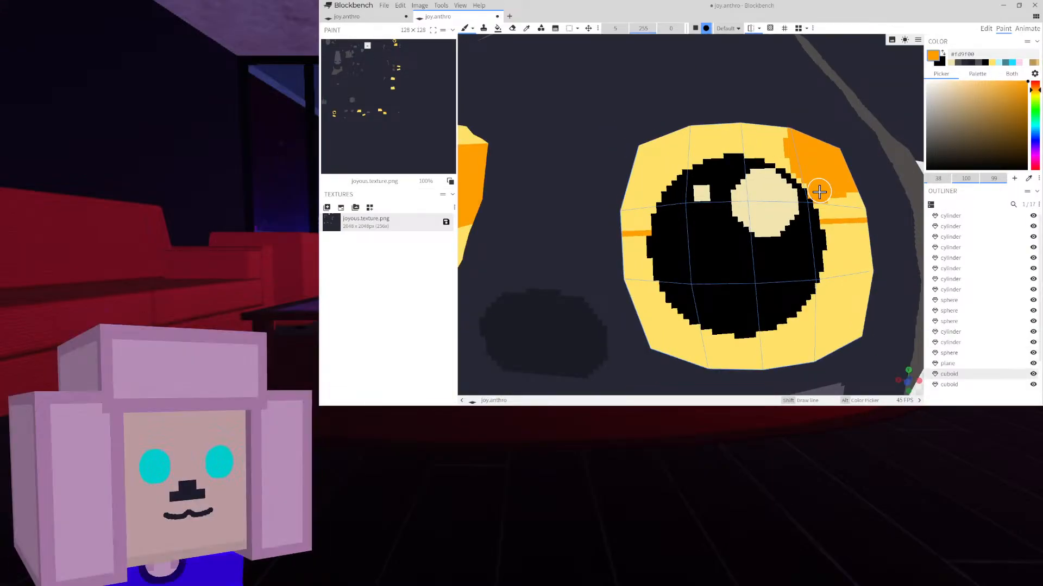
pyautogui.click(796, 165)
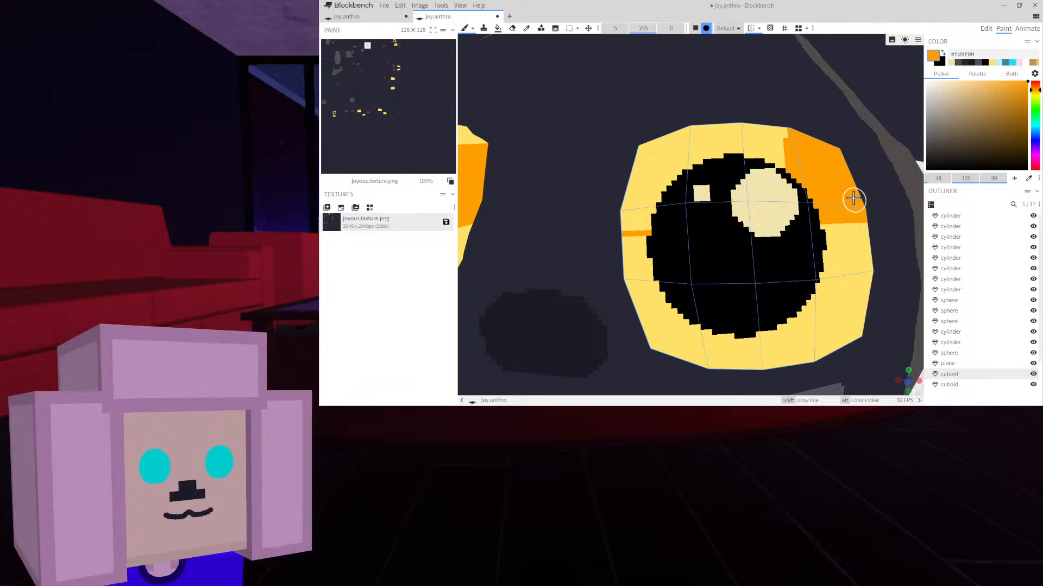
pyautogui.moveTo(628, 222); pyautogui.dragTo(645, 159)
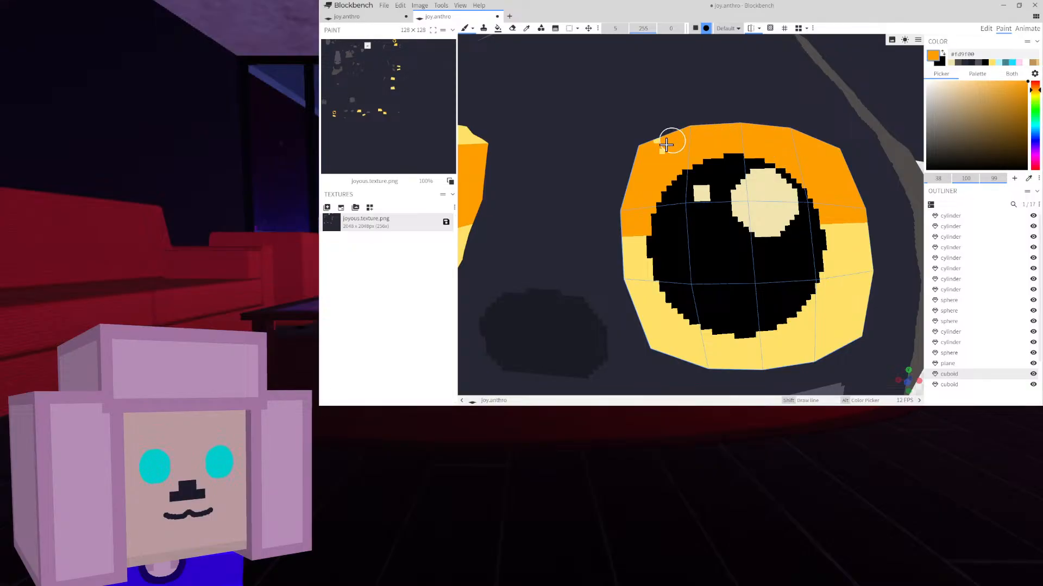
# Examine the orange upper half of the eyes from the front and from the side
pyautogui.scroll(-6, 662, 146)
pyautogui.moveTo(666, 150); pyautogui.dragTo(707, 183, button='right')
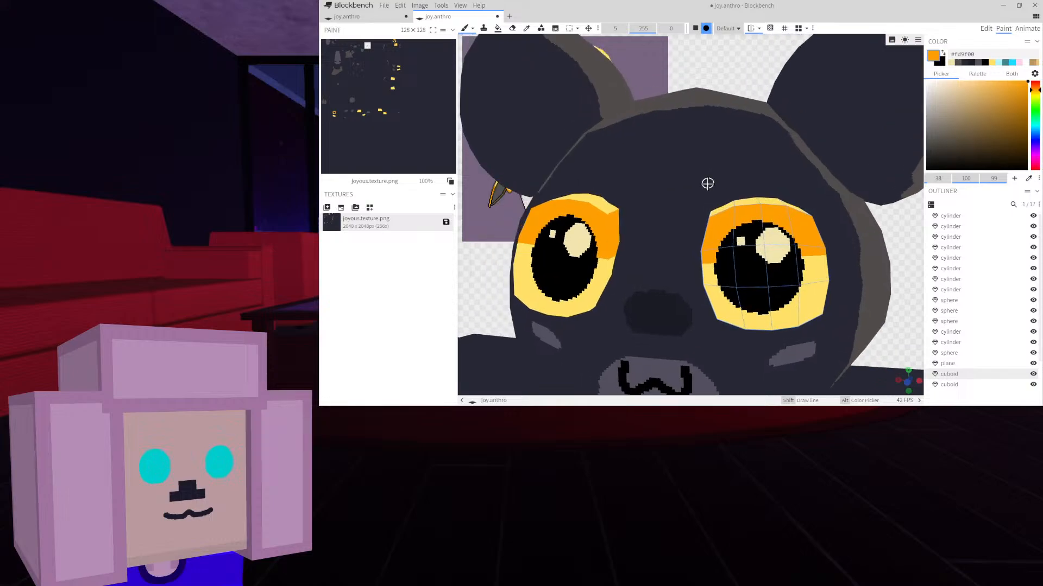
pyautogui.moveTo(707, 77); pyautogui.dragTo(649, 254)
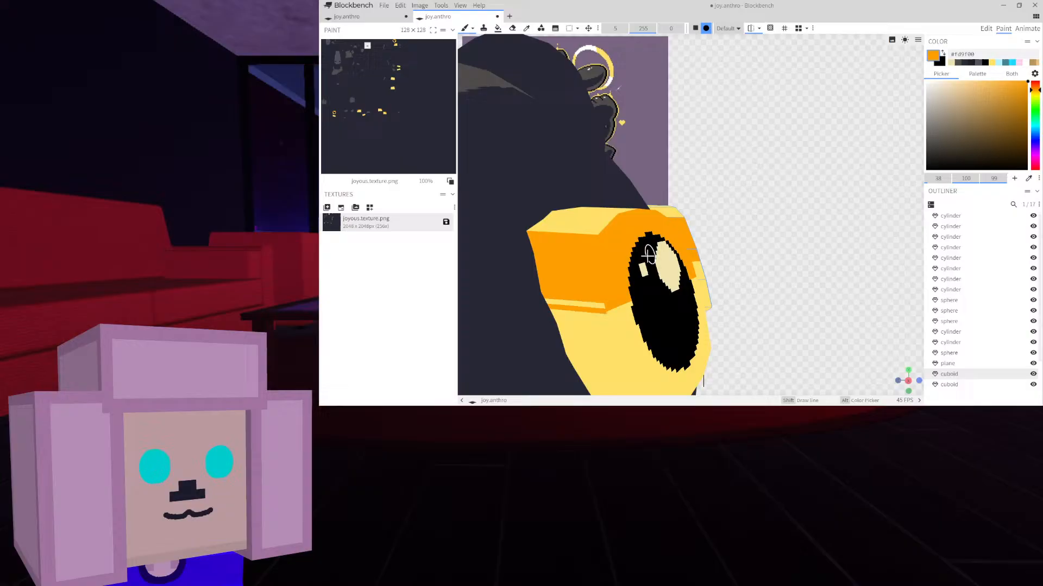
# Touch up the yellow gap on the eye's side wall in orange and bucket-fill the yellow top wall segments orange
pyautogui.click(600, 298)
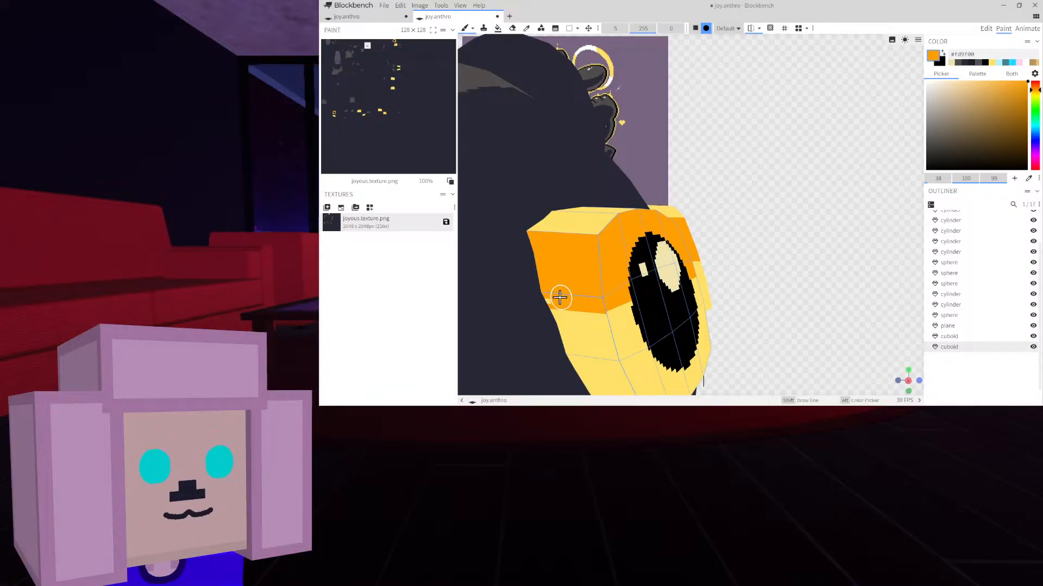
pyautogui.moveTo(767, 234); pyautogui.dragTo(706, 280)
pyautogui.moveTo(788, 209); pyautogui.dragTo(732, 201)
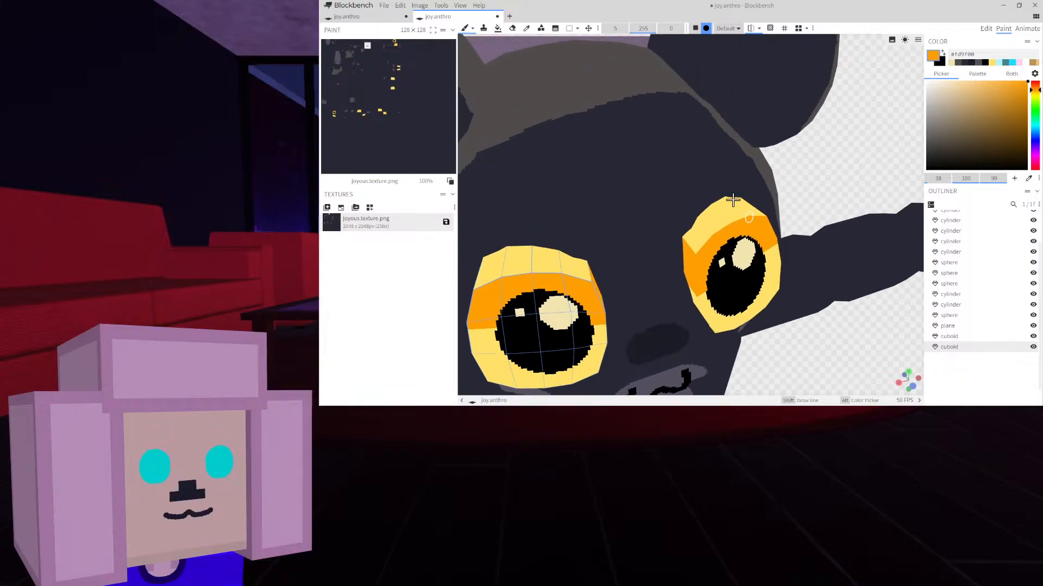
pyautogui.click(500, 30)
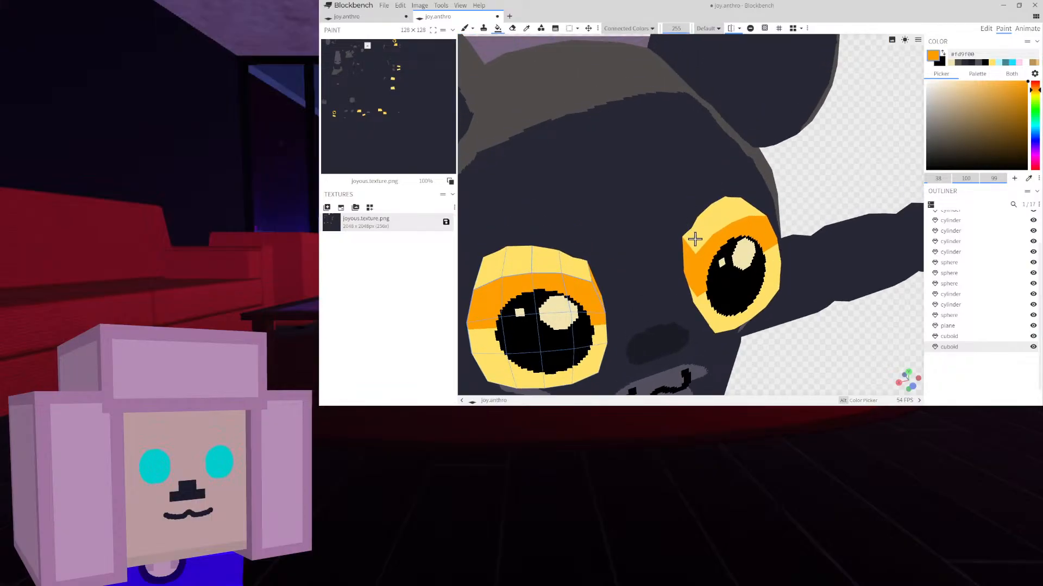
pyautogui.click(708, 227)
pyautogui.click(733, 210)
pyautogui.moveTo(820, 188); pyautogui.dragTo(673, 200)
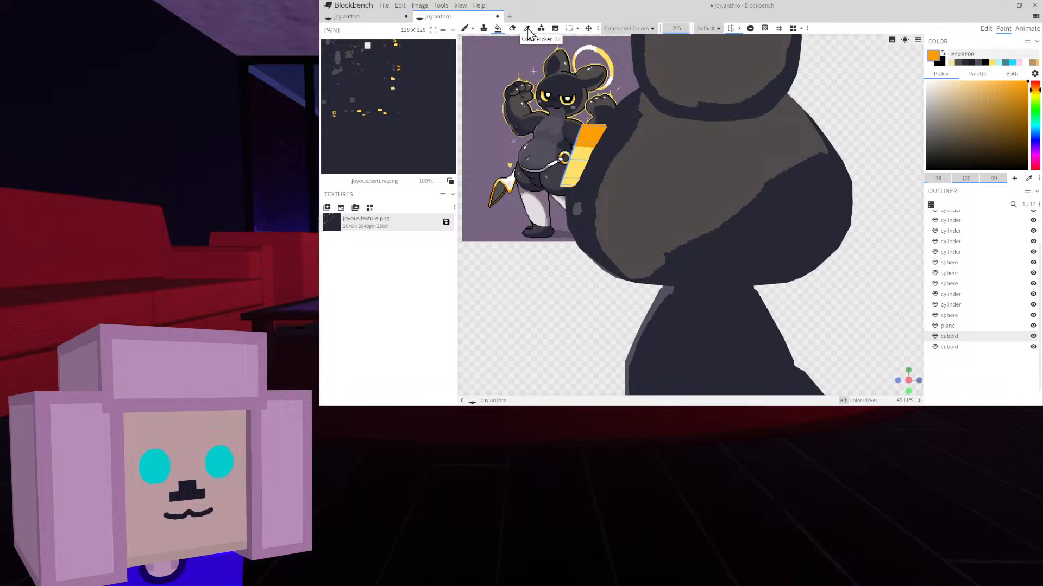
# Sample the head highlight's grey-brown #504c4b and brush an outline along the head's lower back edge and up its side
pyautogui.click(527, 28)
pyautogui.click(670, 179)
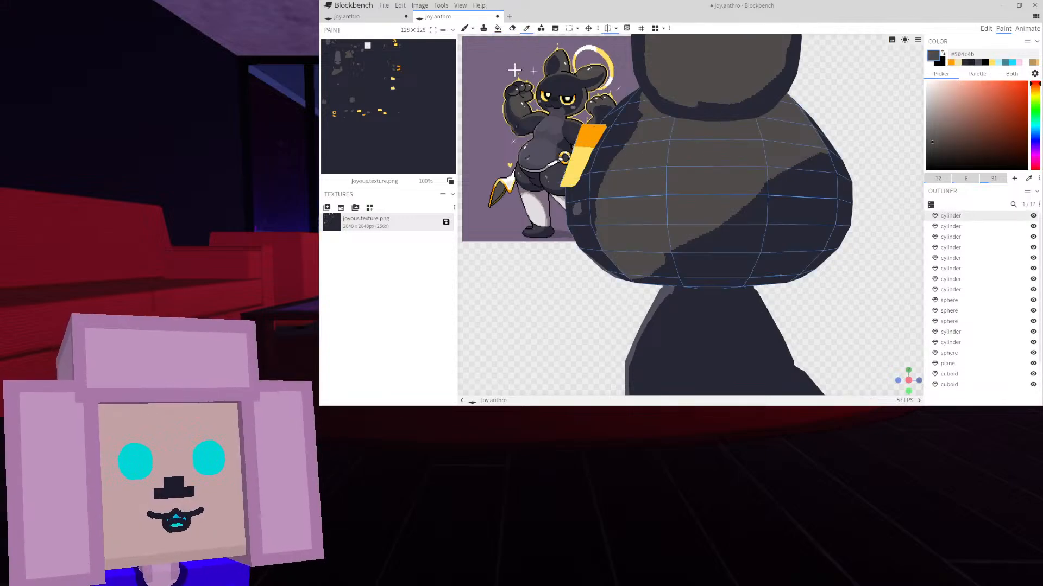
pyautogui.click(466, 30)
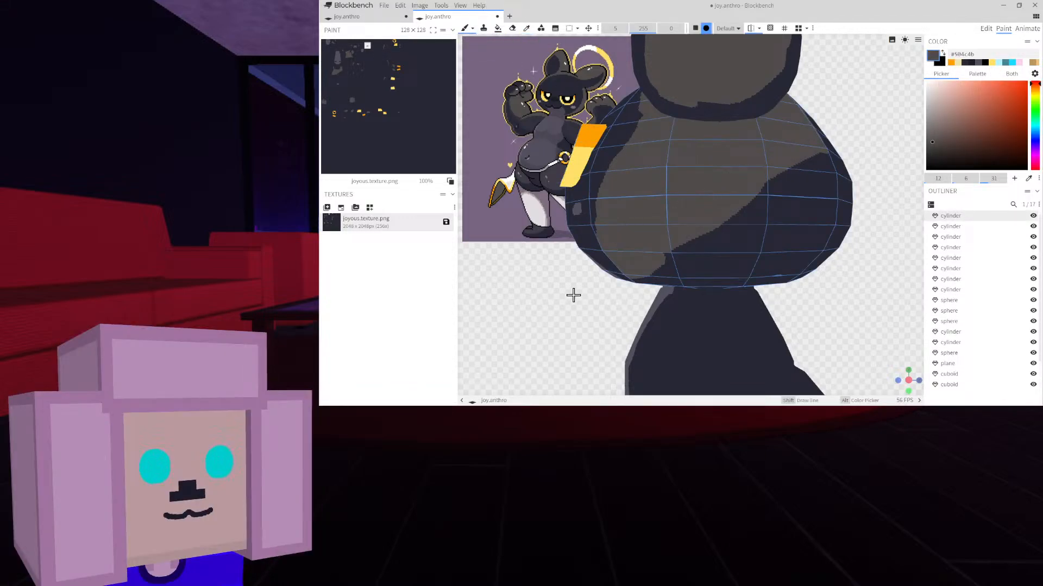
pyautogui.moveTo(574, 295)
pyautogui.mouseDown()
pyautogui.moveTo(579, 282)
pyautogui.moveTo(581, 295)
pyautogui.mouseUp()
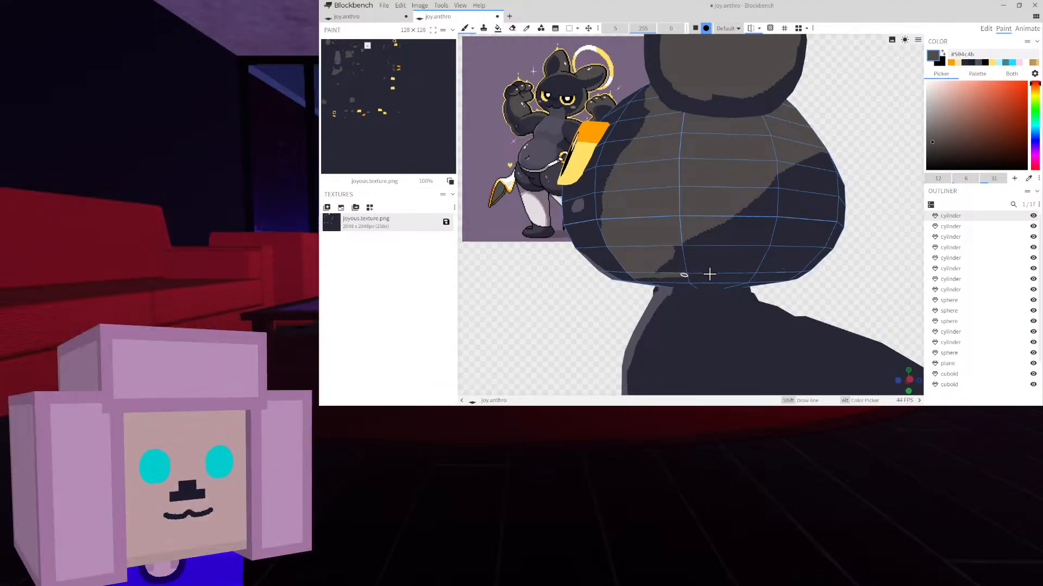
pyautogui.moveTo(710, 275); pyautogui.dragTo(789, 272)
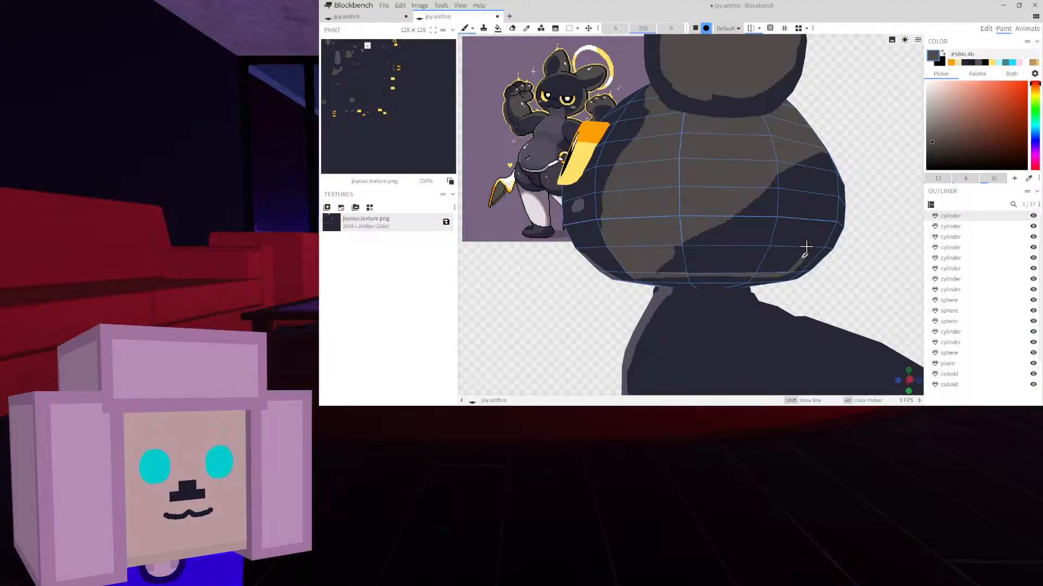
pyautogui.moveTo(857, 154)
pyautogui.mouseDown()
pyautogui.moveTo(791, 156)
pyautogui.moveTo(737, 266)
pyautogui.moveTo(784, 69)
pyautogui.mouseUp()
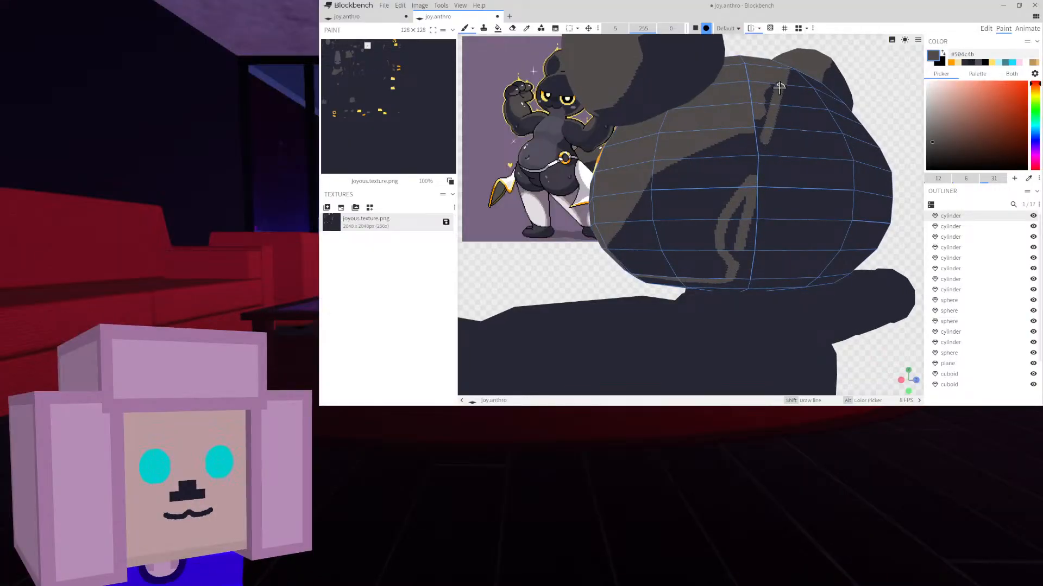
# Brush the side outline into a solid grey-brown strip joining the existing highlight at the top of the head
pyautogui.moveTo(770, 114); pyautogui.dragTo(739, 244)
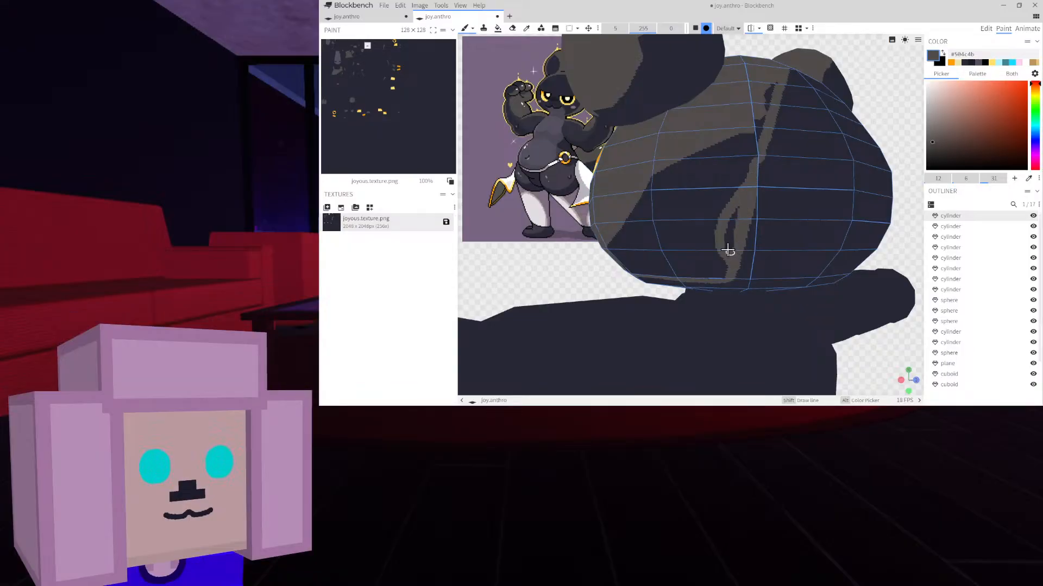
pyautogui.moveTo(732, 246)
pyautogui.mouseDown()
pyautogui.moveTo(724, 235)
pyautogui.moveTo(737, 208)
pyautogui.mouseUp()
pyautogui.moveTo(767, 53)
pyautogui.mouseDown()
pyautogui.moveTo(745, 72)
pyautogui.moveTo(753, 72)
pyautogui.mouseUp()
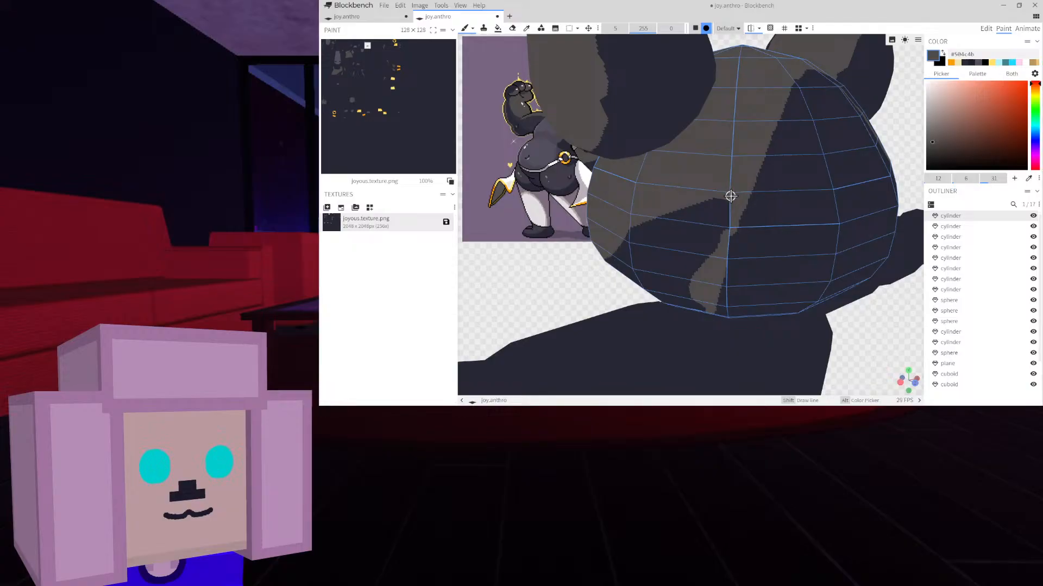
pyautogui.moveTo(556, 252); pyautogui.dragTo(611, 242)
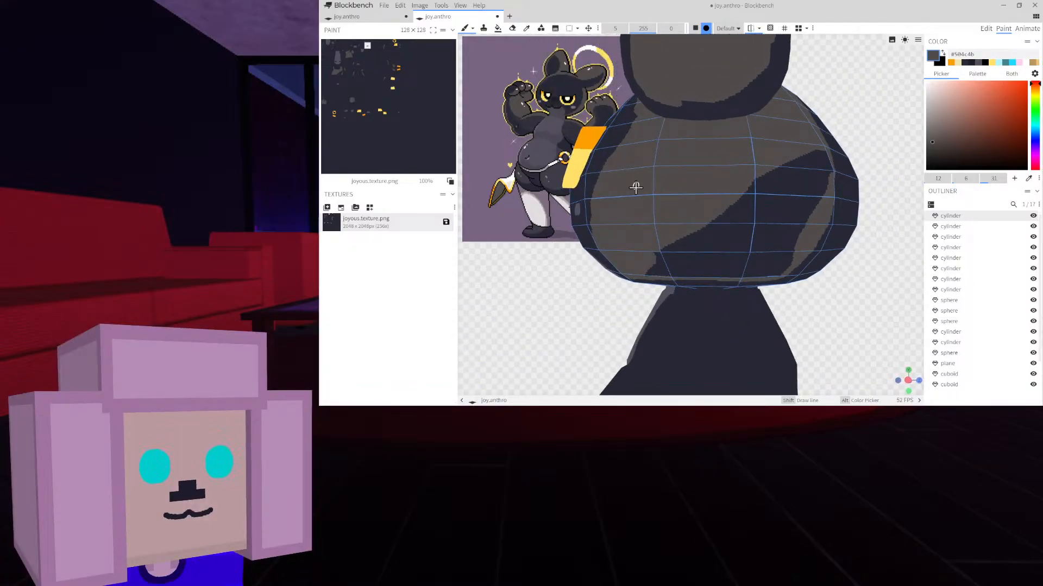
# Enlarge the brush and fill the dark area enclosed by the outline on the back of the head with grey-brown
pyautogui.click(497, 28)
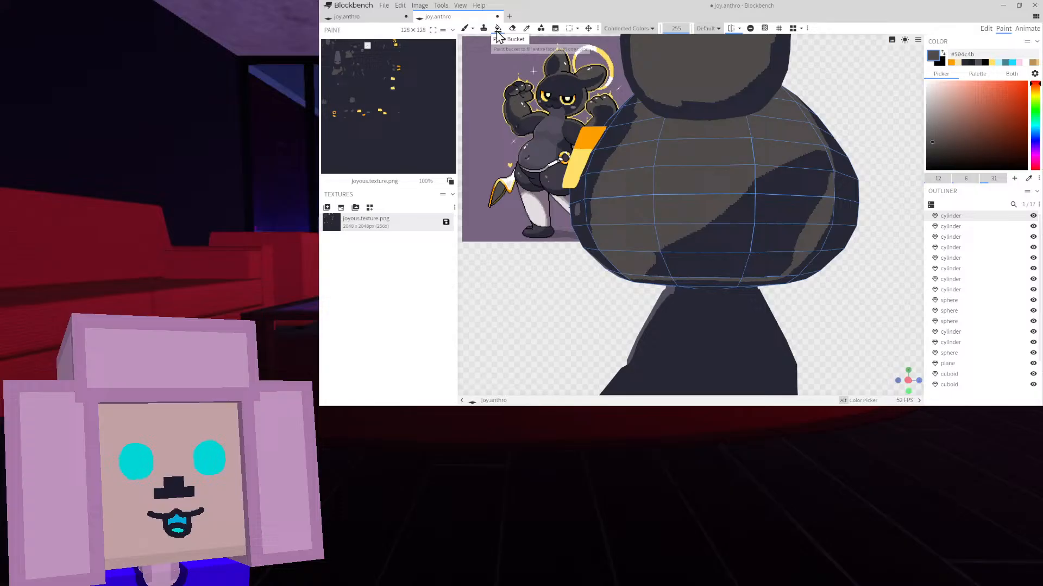
pyautogui.click(465, 30)
pyautogui.moveTo(615, 29); pyautogui.dragTo(663, 28)
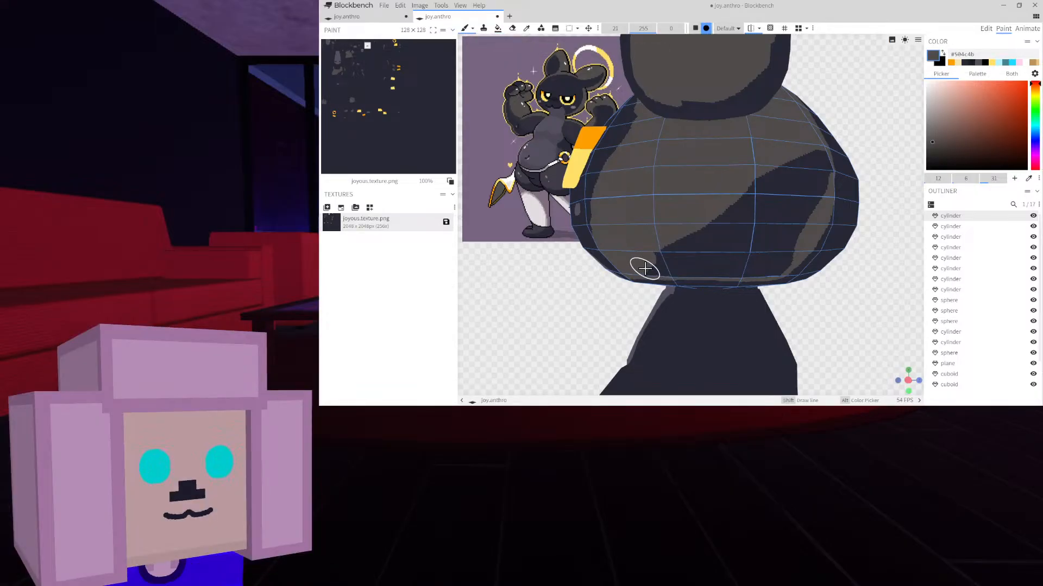
pyautogui.scroll(5, 579, 343)
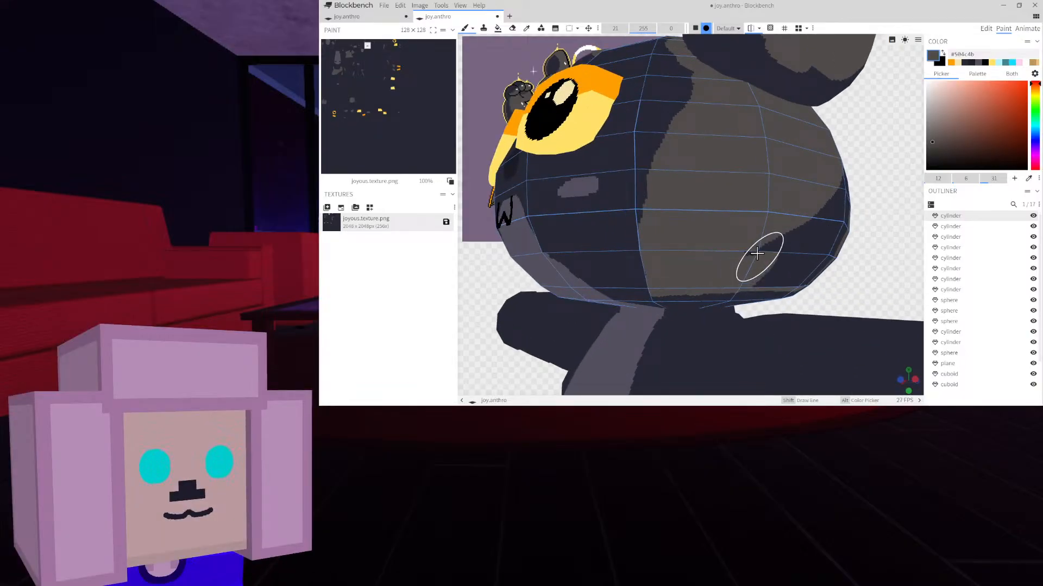
pyautogui.moveTo(842, 258)
pyautogui.mouseDown()
pyautogui.moveTo(782, 263)
pyautogui.moveTo(791, 225)
pyautogui.mouseUp()
pyautogui.moveTo(809, 156)
pyautogui.mouseDown()
pyautogui.moveTo(765, 254)
pyautogui.moveTo(695, 285)
pyautogui.moveTo(633, 288)
pyautogui.moveTo(624, 274)
pyautogui.moveTo(669, 265)
pyautogui.moveTo(647, 234)
pyautogui.moveTo(763, 154)
pyautogui.moveTo(744, 217)
pyautogui.moveTo(682, 254)
pyautogui.moveTo(733, 250)
pyautogui.mouseUp()
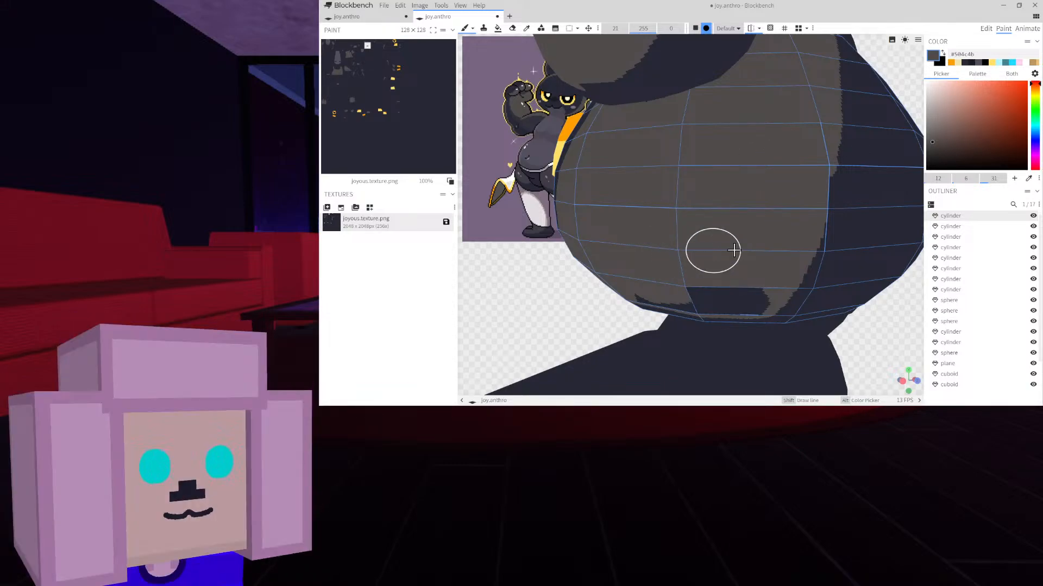
pyautogui.moveTo(851, 331)
pyautogui.mouseDown()
pyautogui.moveTo(849, 319)
pyautogui.moveTo(642, 270)
pyautogui.mouseUp()
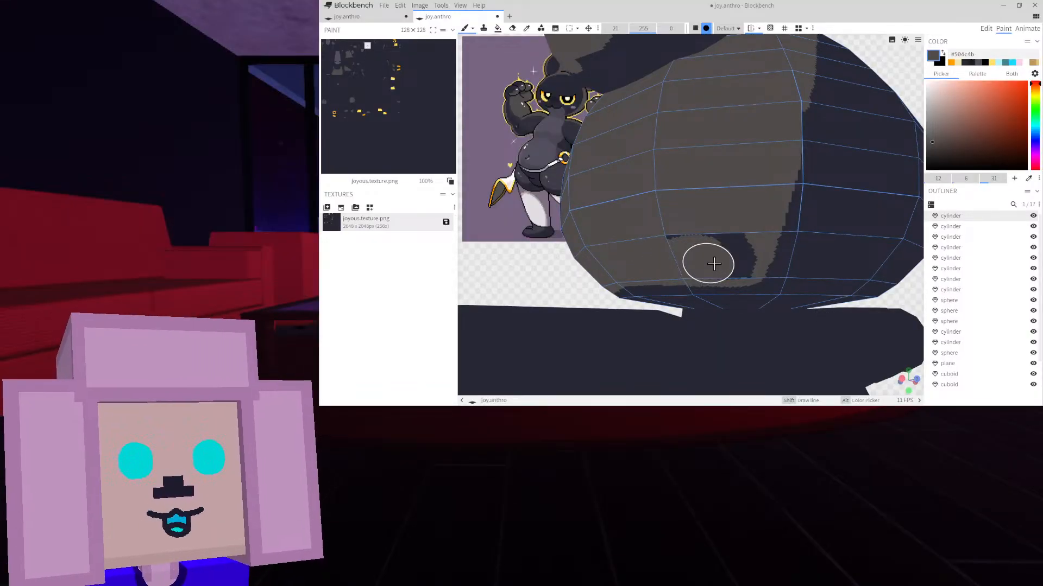
pyautogui.moveTo(714, 264)
pyautogui.mouseDown()
pyautogui.moveTo(732, 263)
pyautogui.moveTo(741, 248)
pyautogui.mouseUp()
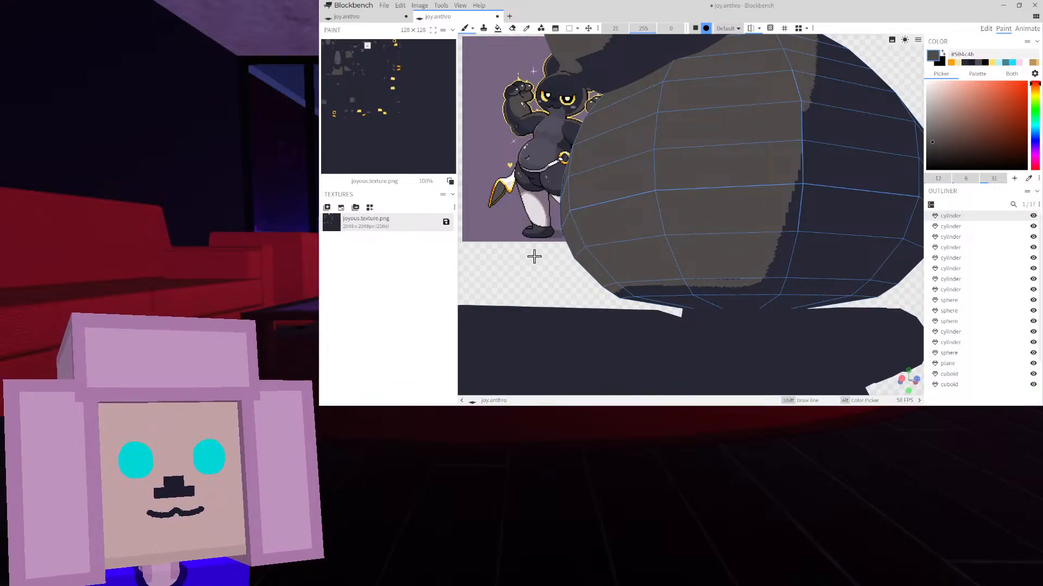
# Reduce the brush size and cover the remaining dark gaps along the highlight's lower edge with grey-brown
pyautogui.scroll(6, 534, 257)
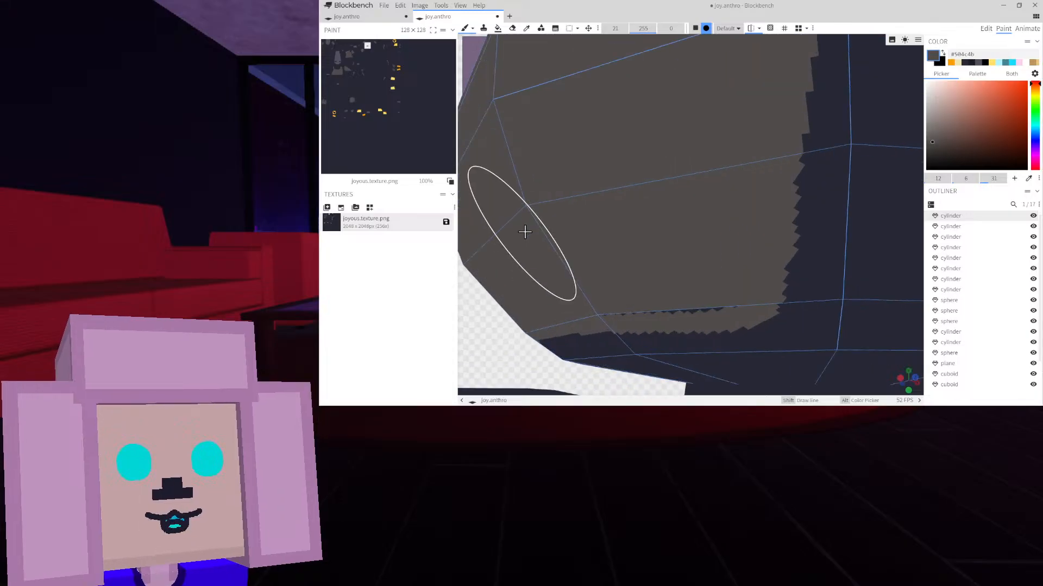
pyautogui.moveTo(618, 26); pyautogui.dragTo(607, 27)
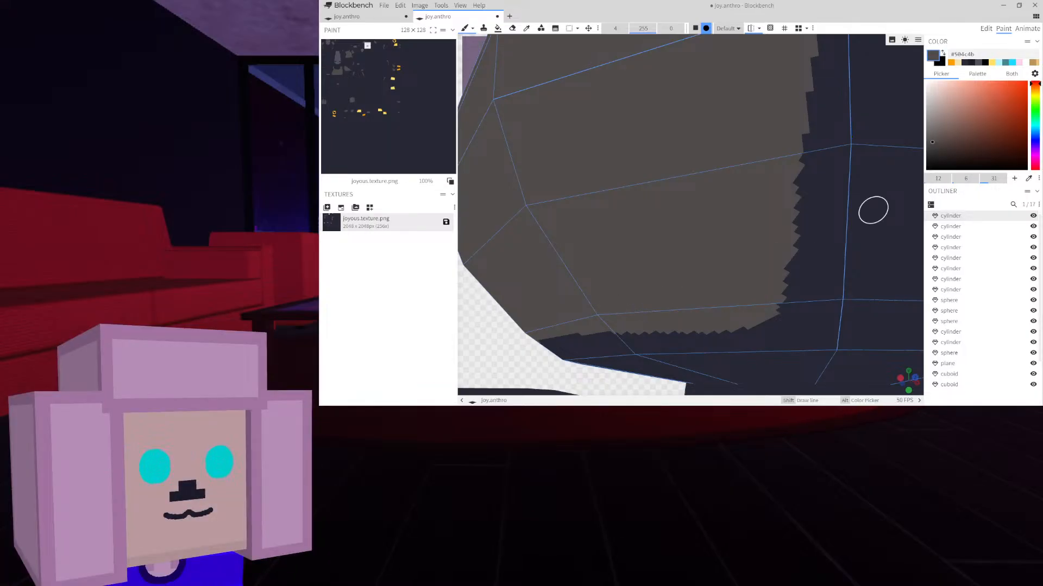
pyautogui.scroll(-8, 726, 206)
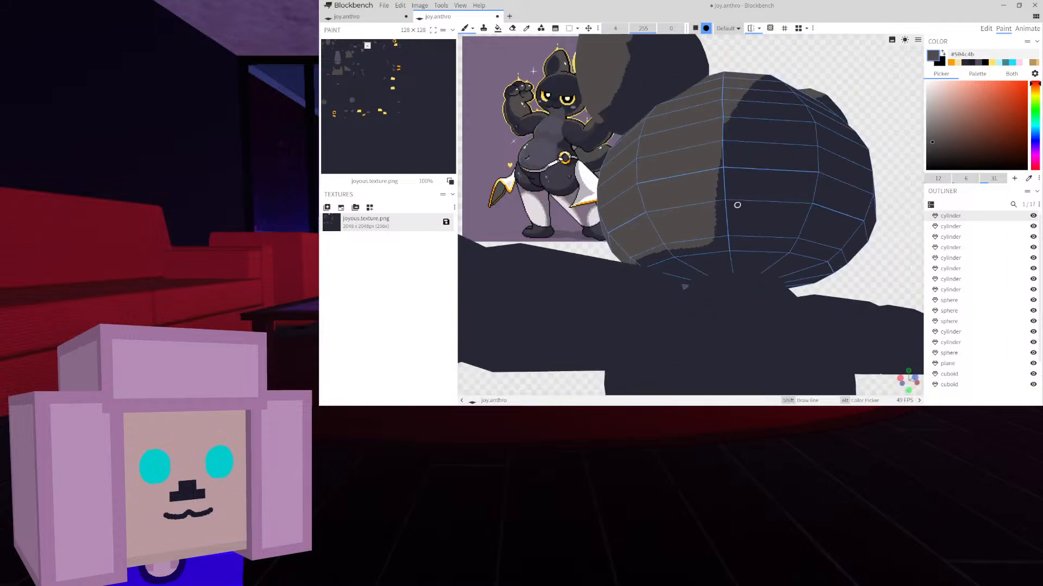
pyautogui.moveTo(639, 173)
pyautogui.mouseDown(button='middle')
pyautogui.moveTo(747, 217)
pyautogui.moveTo(865, 198)
pyautogui.moveTo(922, 211)
pyautogui.mouseUp(button='middle')
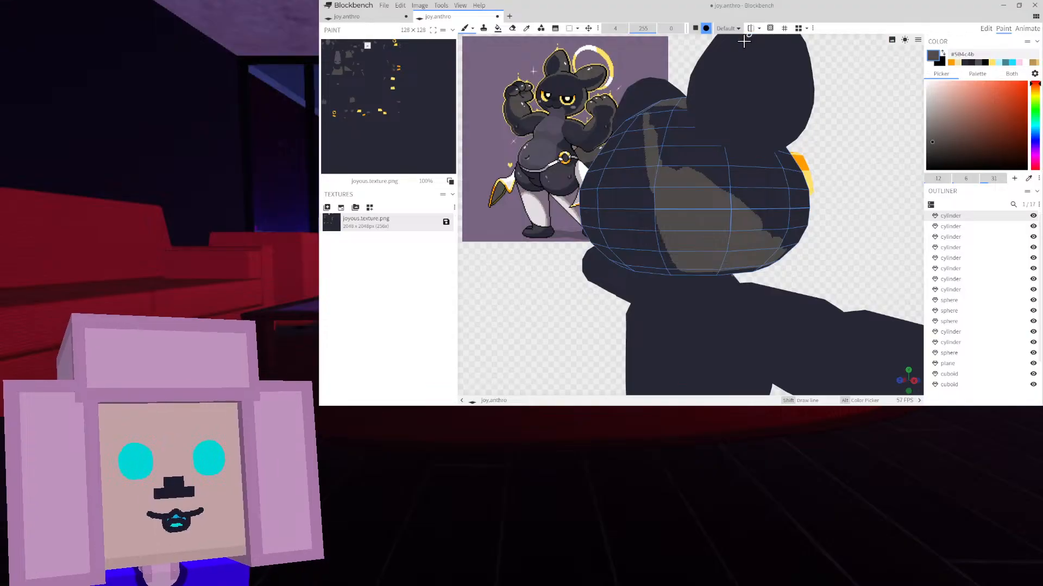
pyautogui.click(526, 29)
pyautogui.click(610, 196)
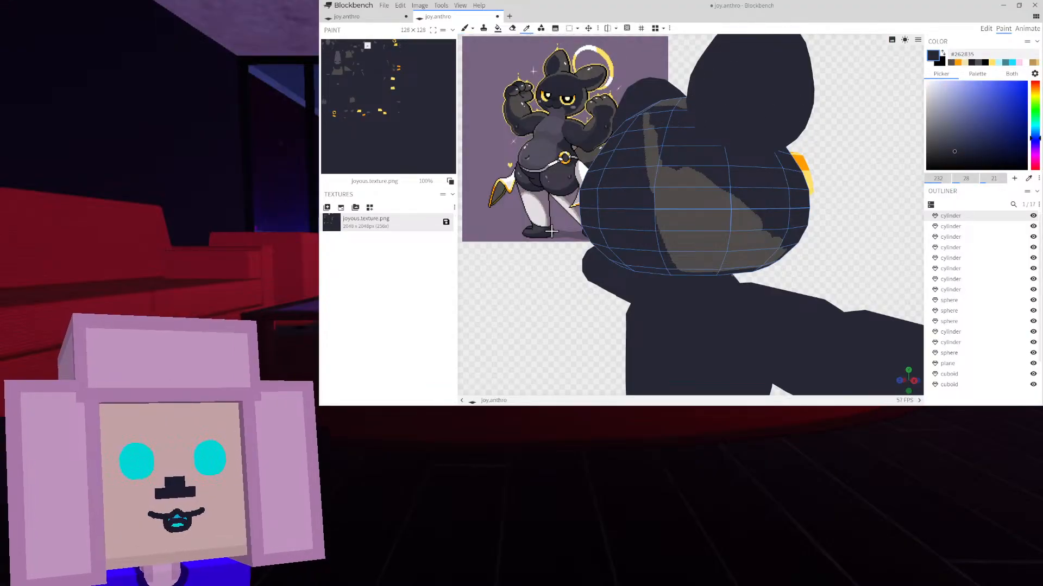
pyautogui.moveTo(538, 218); pyautogui.dragTo(575, 242)
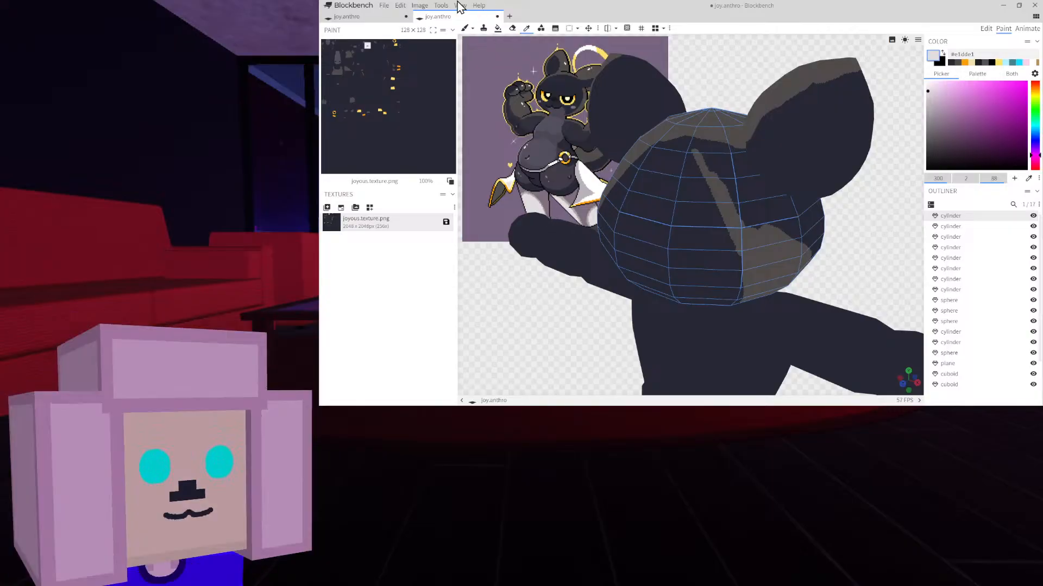
pyautogui.click(499, 27)
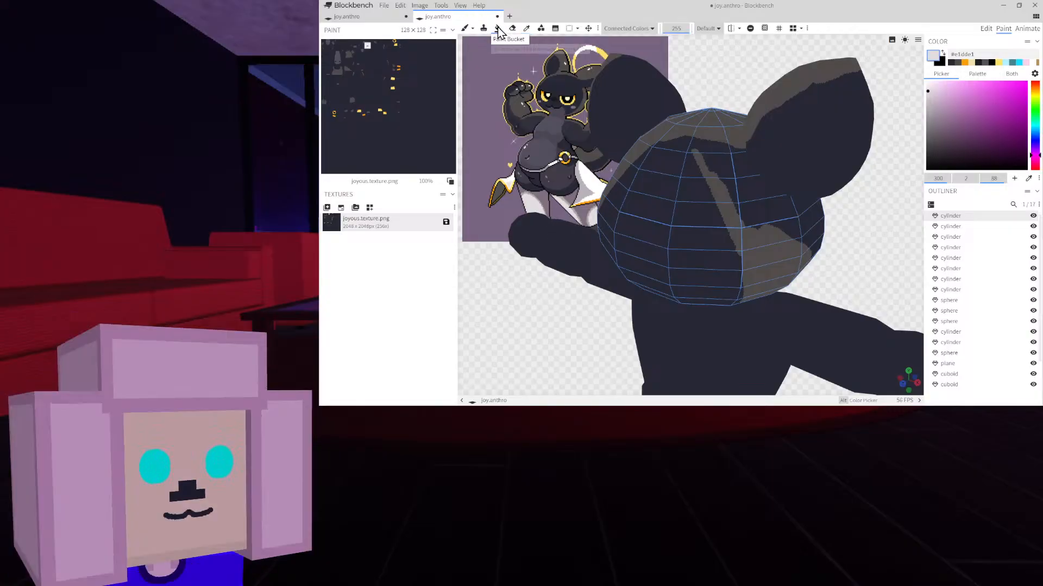
pyautogui.click(720, 188)
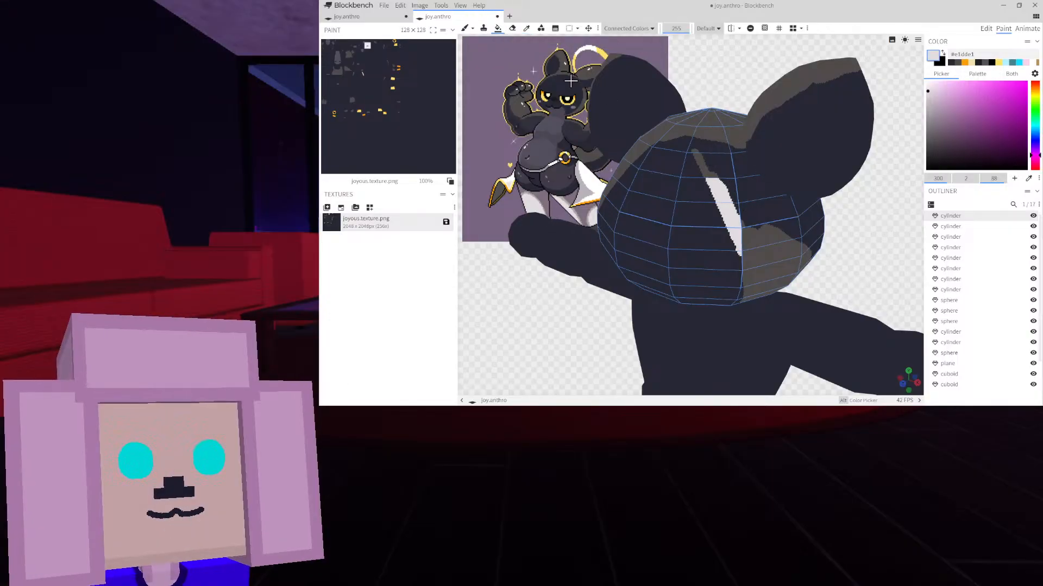
# Sample the dark head colour #262835 and bucket-fill the unwanted highlight patches on the opposite back side of the head
pyautogui.click(526, 29)
pyautogui.click(692, 247)
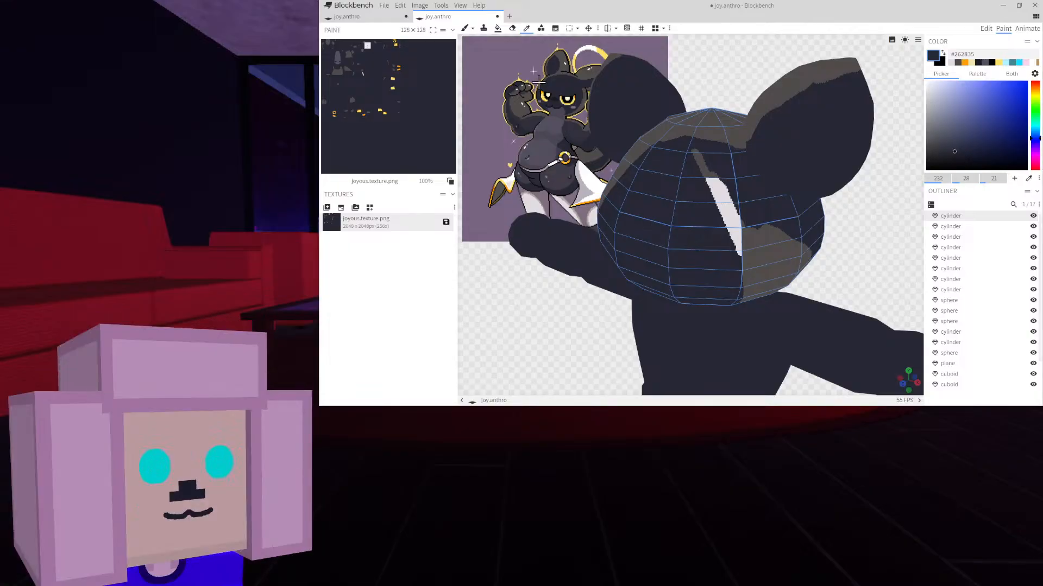
pyautogui.click(498, 28)
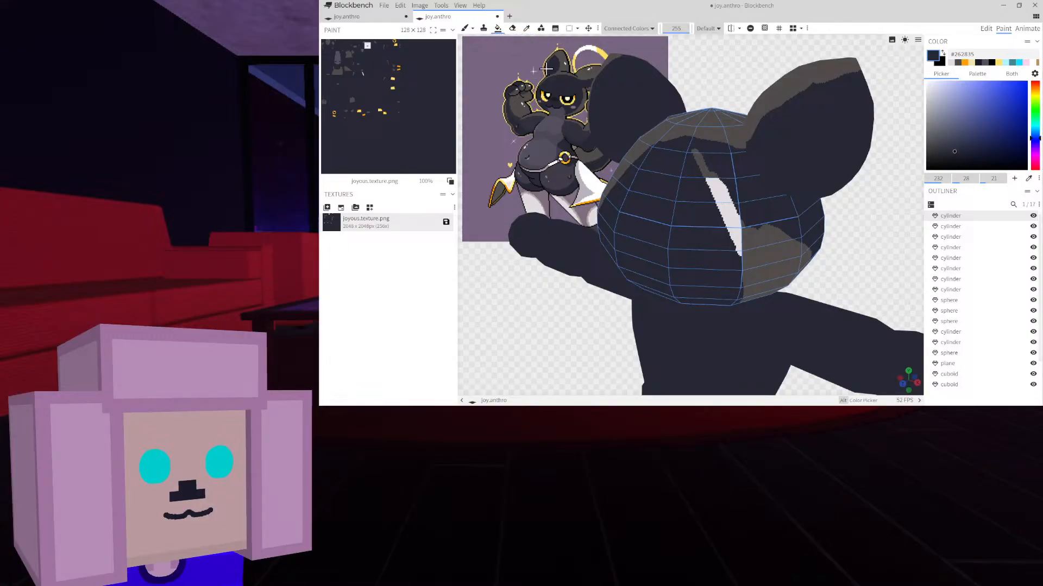
pyautogui.click(720, 185)
pyautogui.click(777, 266)
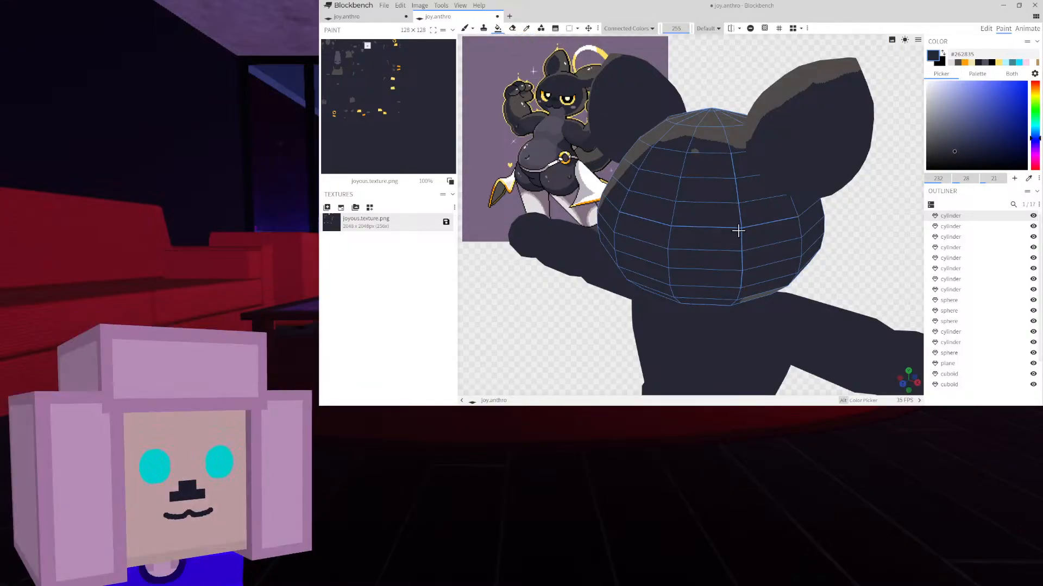
pyautogui.moveTo(858, 262); pyautogui.dragTo(736, 228)
pyautogui.click(642, 234)
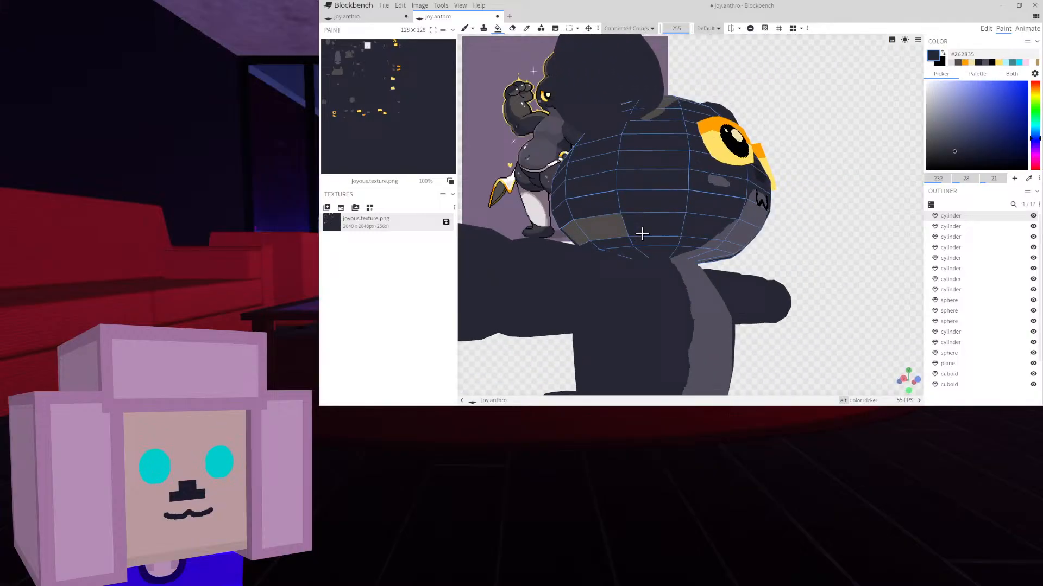
pyautogui.click(612, 232)
# Examine the head's shading and the orange-topped eyes from the front and against the reference image
pyautogui.moveTo(551, 229); pyautogui.dragTo(754, 234)
pyautogui.scroll(-4, 781, 197)
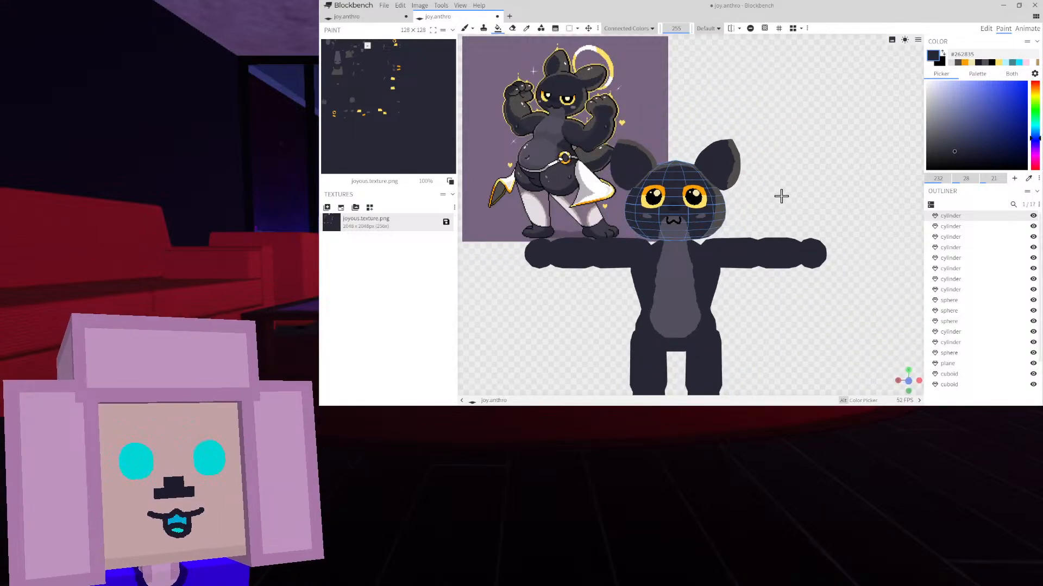
pyautogui.moveTo(782, 196)
pyautogui.mouseDown(button='right')
pyautogui.moveTo(810, 201)
pyautogui.moveTo(771, 195)
pyautogui.moveTo(782, 196)
pyautogui.mouseUp(button='right')
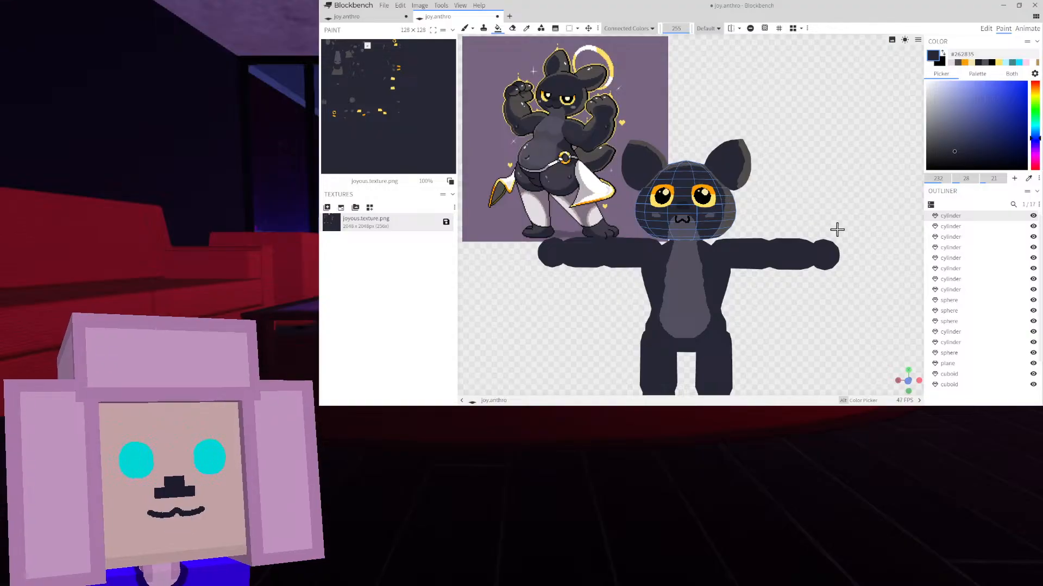
pyautogui.scroll(6, 800, 228)
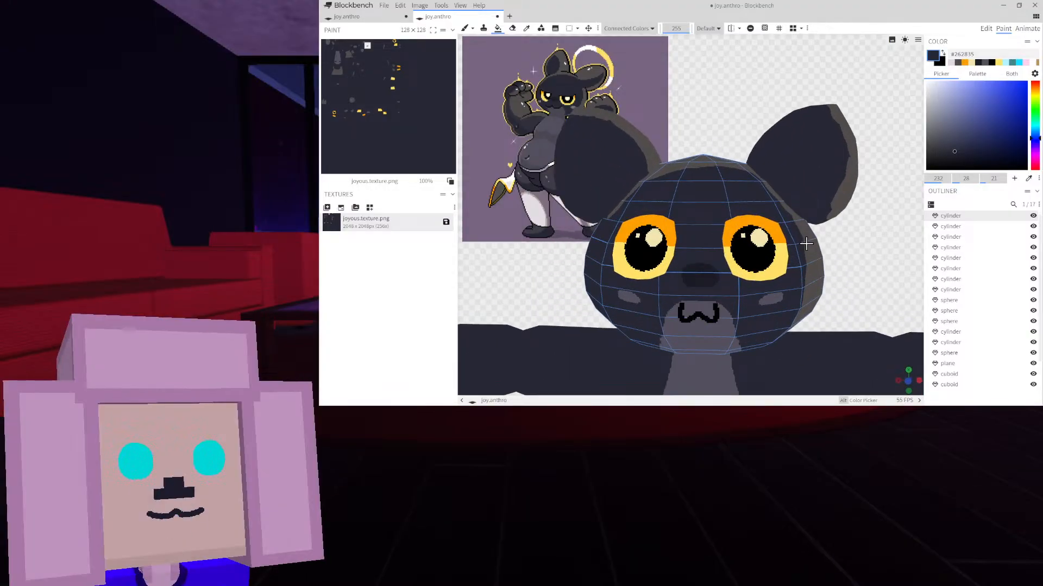
pyautogui.scroll(-4, 806, 245)
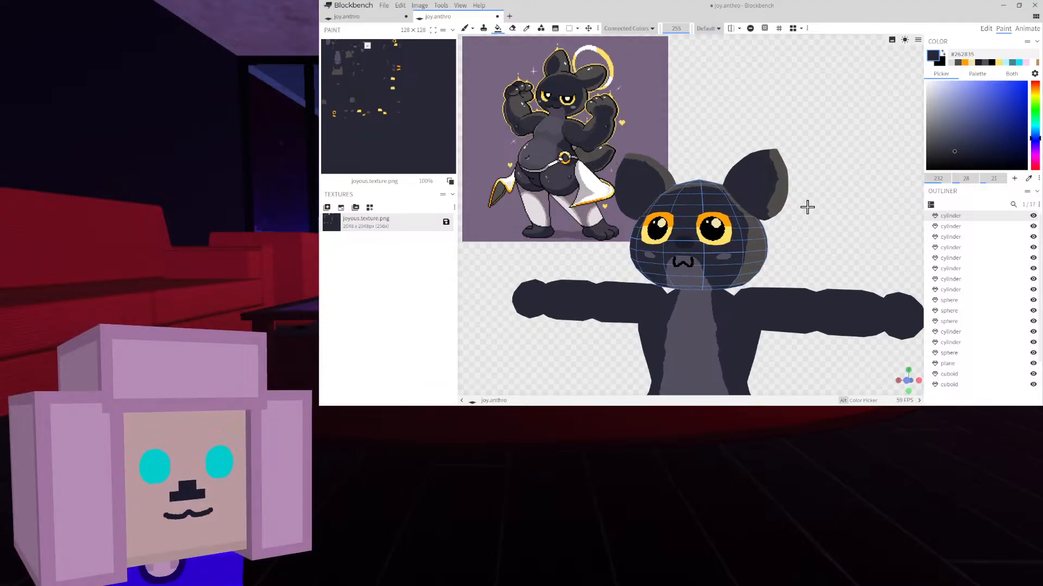
pyautogui.scroll(2, 817, 213)
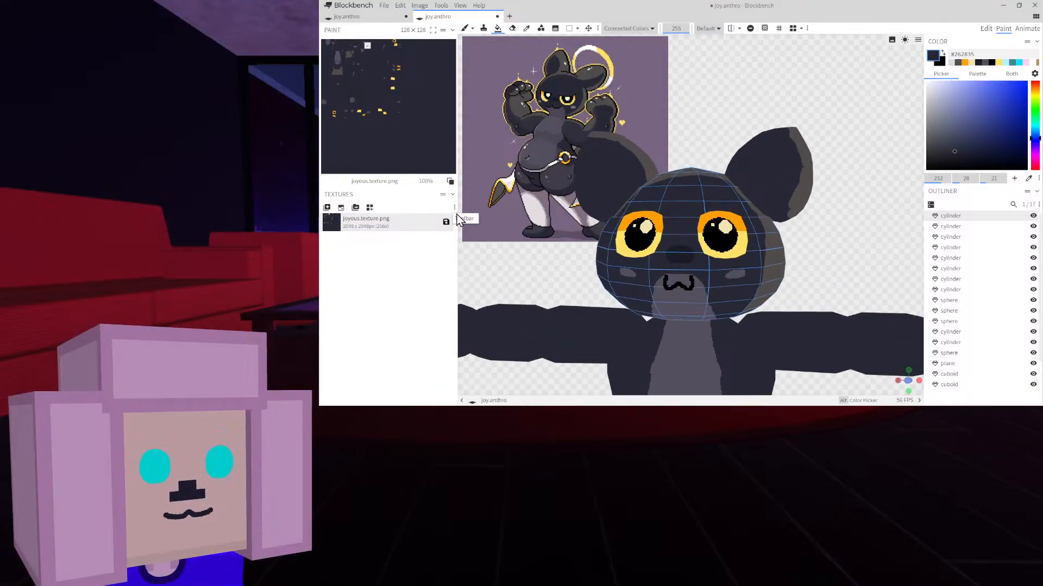
# Sample the orange from the eye's upper half and bucket-fill the leftover yellow patch on the eye's outer side
pyautogui.scroll(-4, 521, 239)
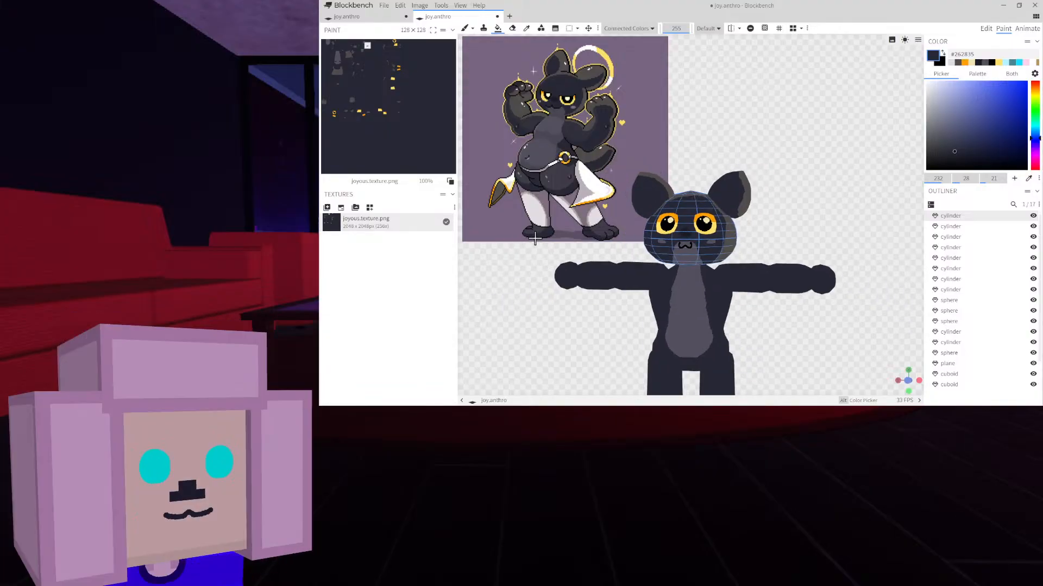
pyautogui.scroll(-1, 972, 342)
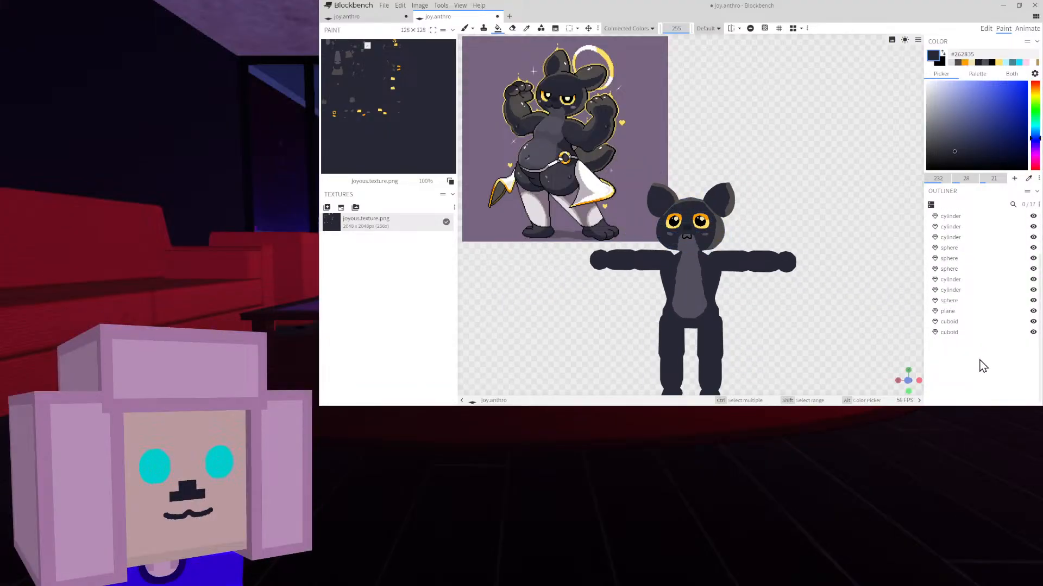
pyautogui.moveTo(769, 340); pyautogui.dragTo(801, 363)
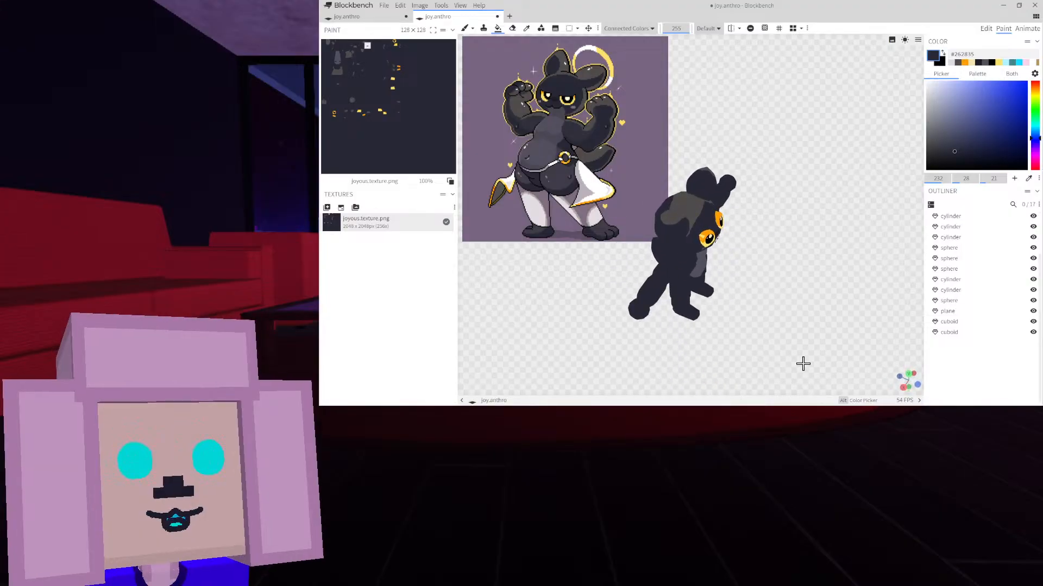
pyautogui.scroll(5, 764, 319)
pyautogui.scroll(4, 740, 304)
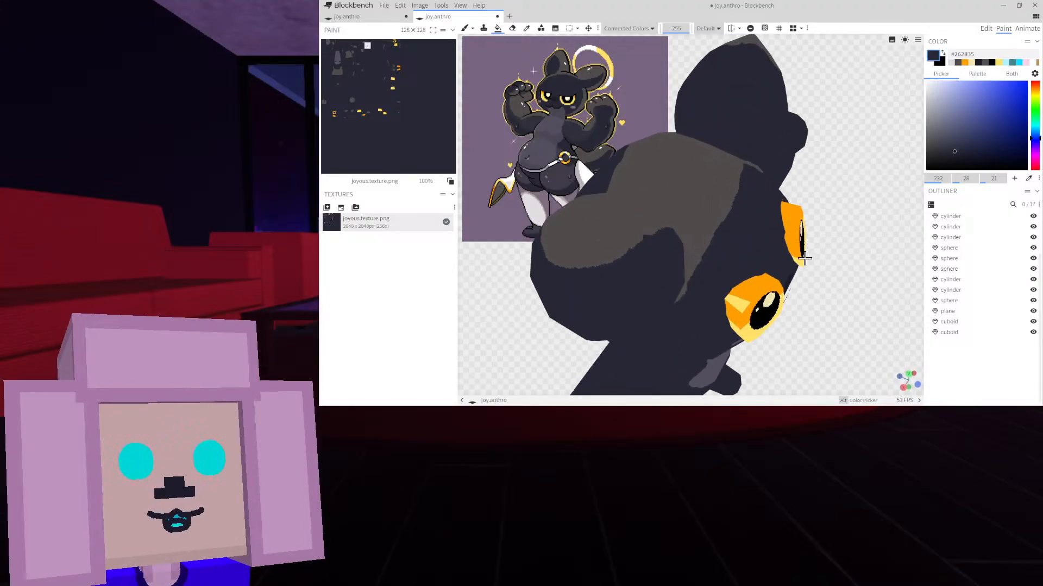
pyautogui.scroll(1, 593, 124)
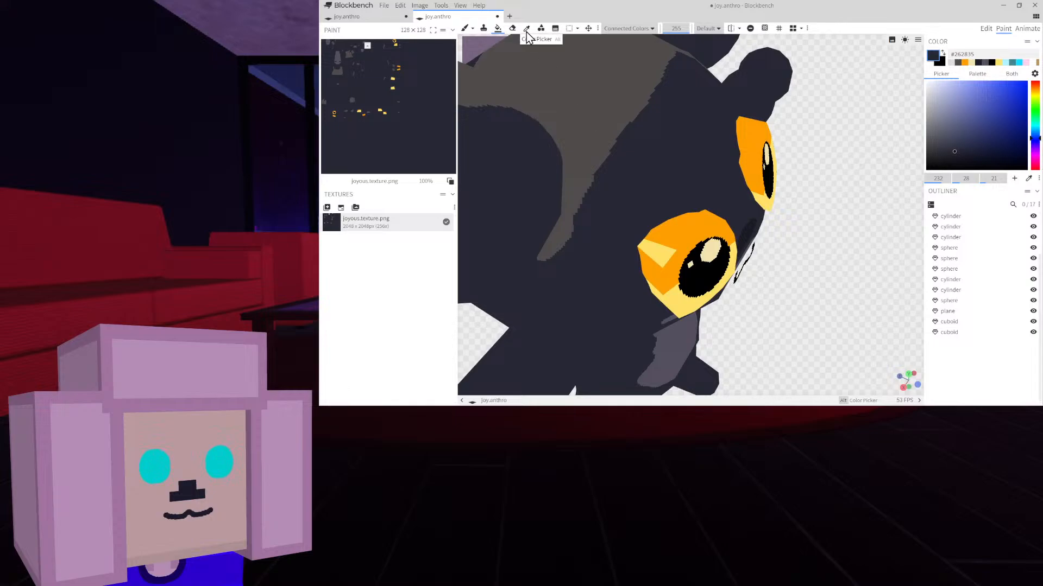
pyautogui.click(671, 231)
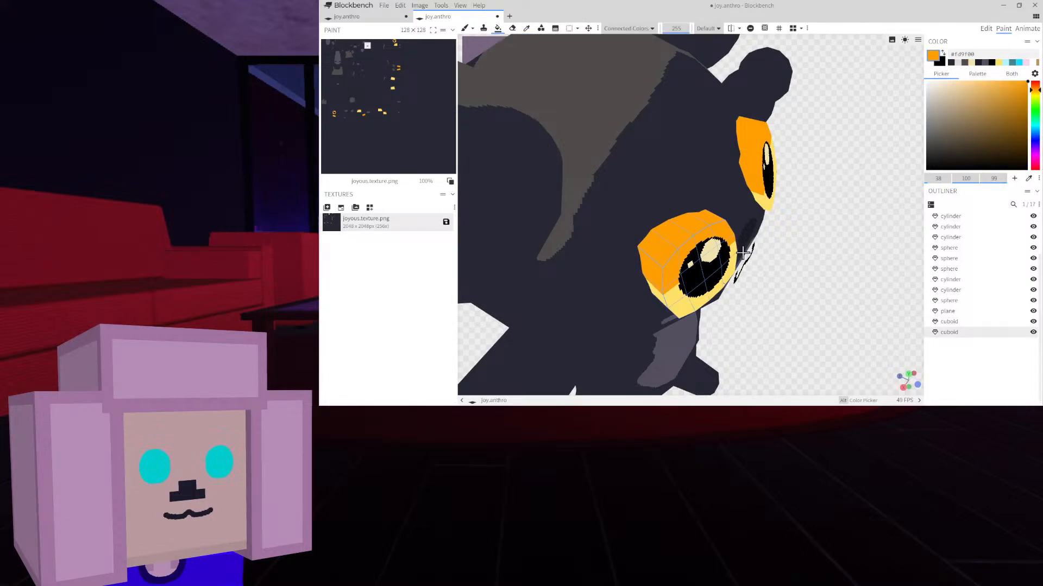
# Choose the dark head colour #262835 and try to bucket-fill the stray grey-brown bit of the head highlight beside the ear
pyautogui.scroll(-6, 742, 253)
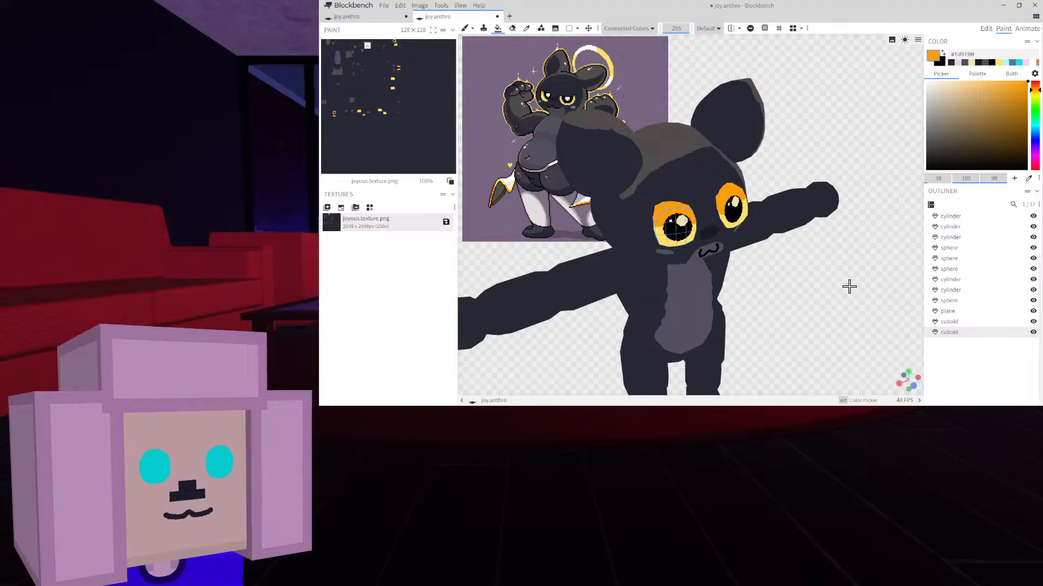
pyautogui.moveTo(849, 287); pyautogui.dragTo(812, 288)
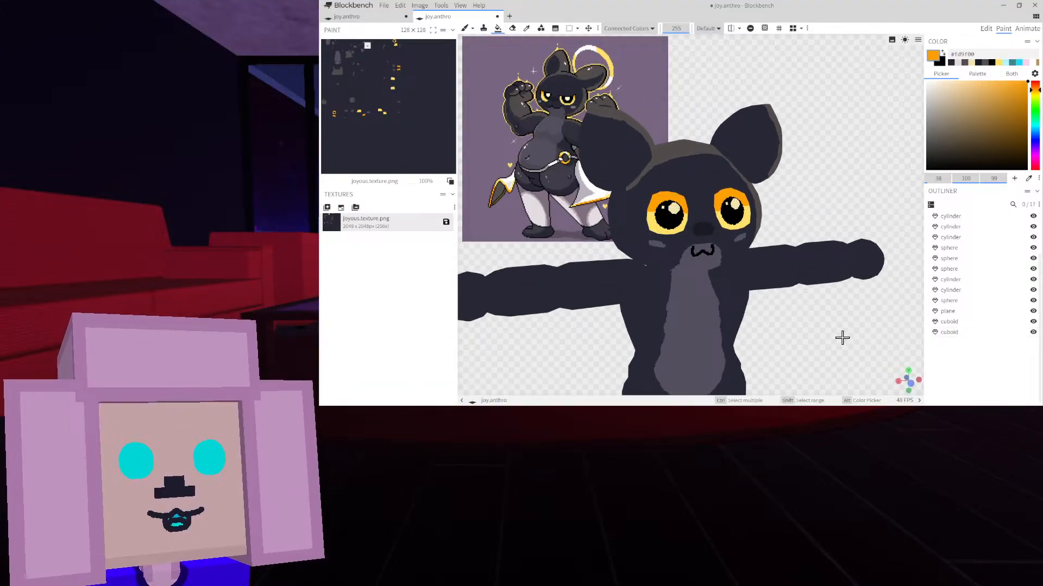
pyautogui.moveTo(842, 338); pyautogui.dragTo(839, 333)
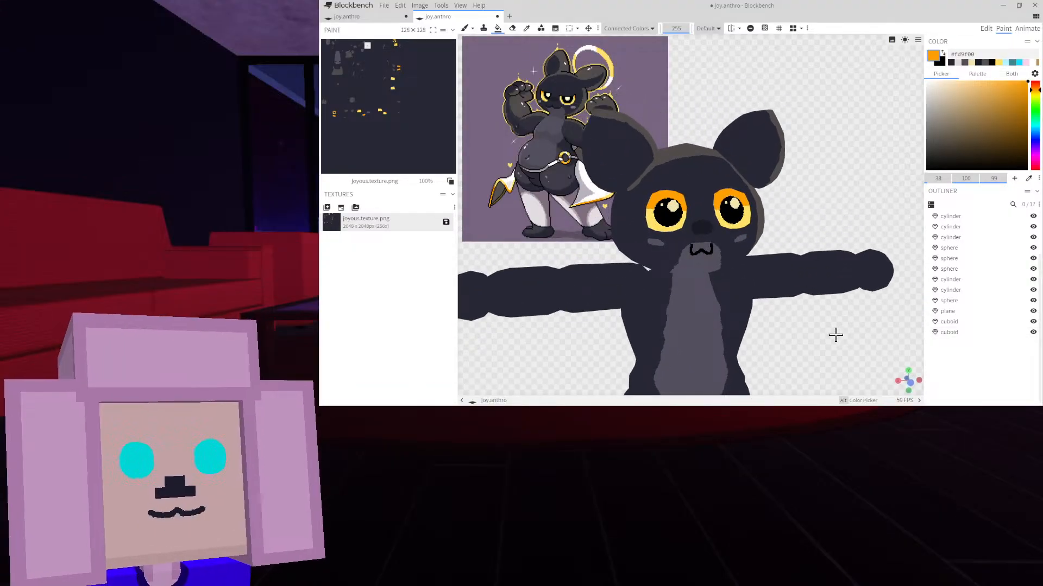
pyautogui.moveTo(834, 326); pyautogui.dragTo(872, 373)
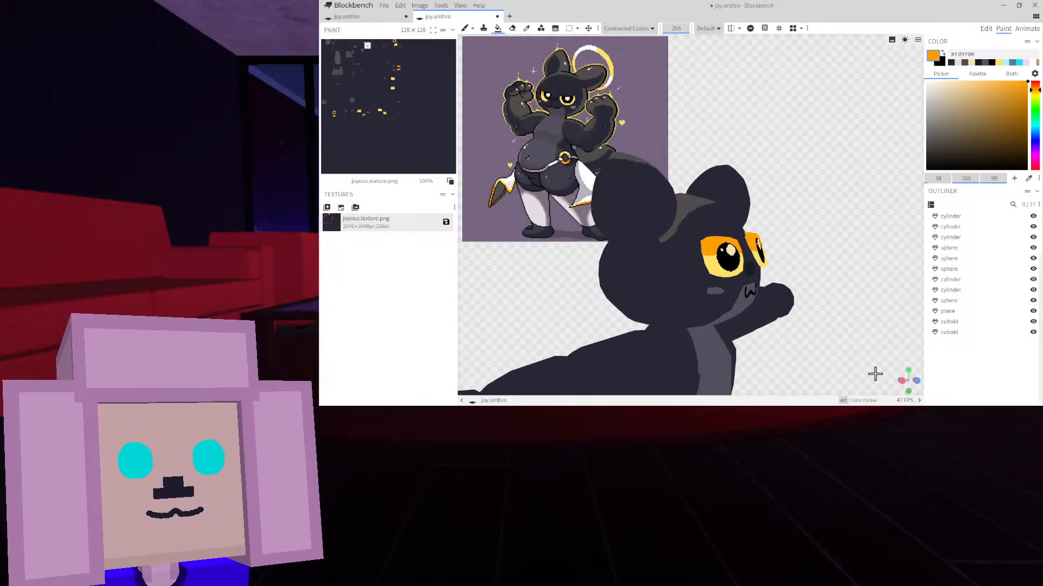
pyautogui.scroll(5, 800, 262)
pyautogui.click(951, 63)
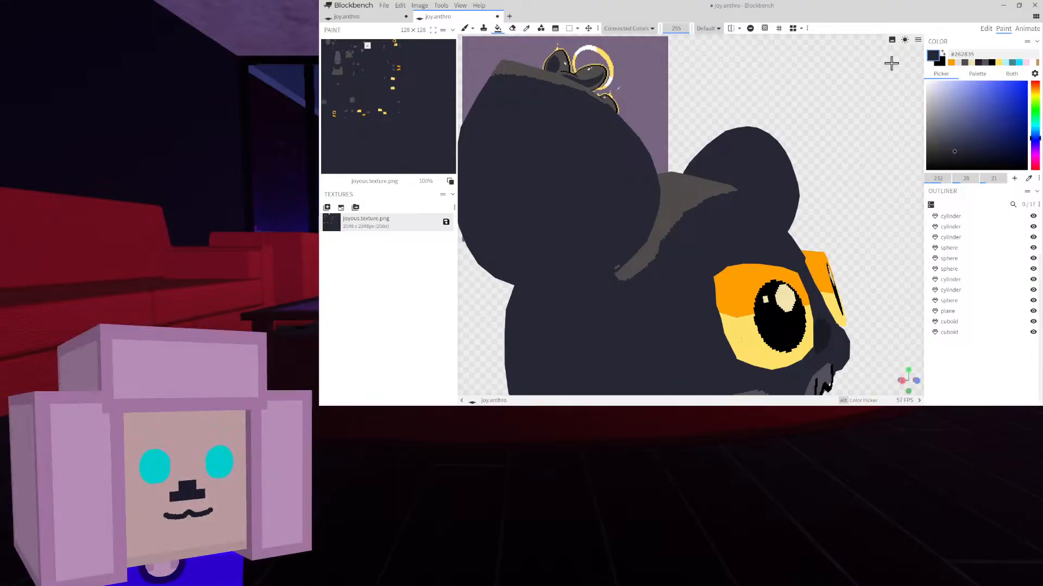
pyautogui.click(616, 262)
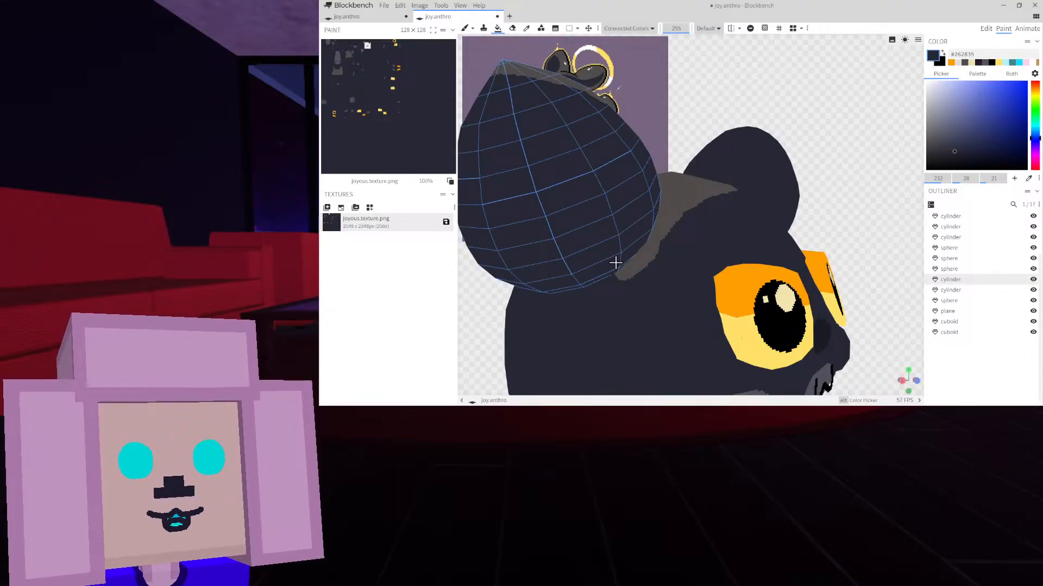
pyautogui.moveTo(486, 309); pyautogui.dragTo(598, 274)
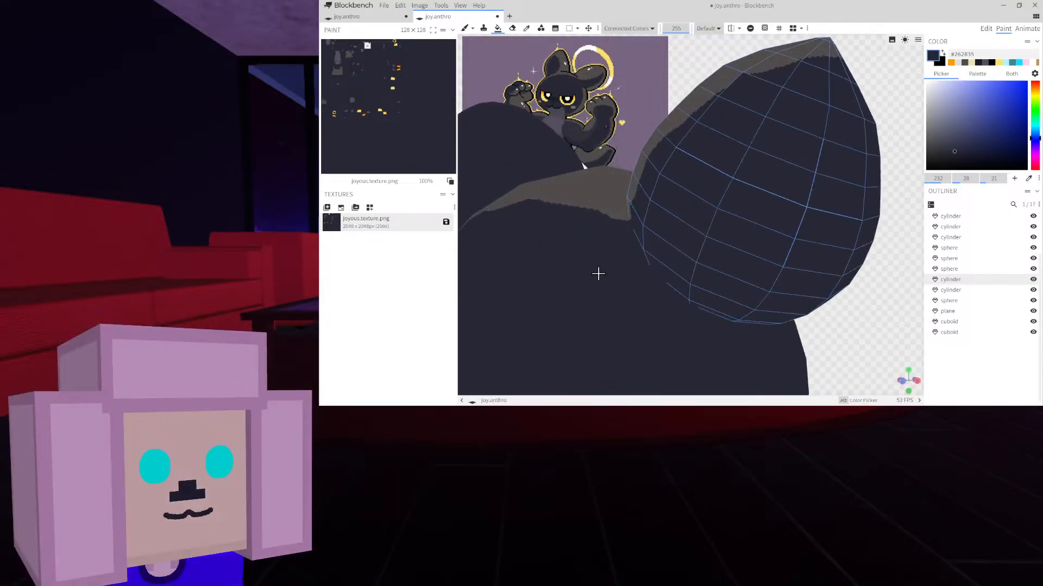
# Sample the highlight's grey-brown #504c4b and touch up the head highlight beside the ear with the Paint Brush
pyautogui.click(526, 30)
pyautogui.click(618, 192)
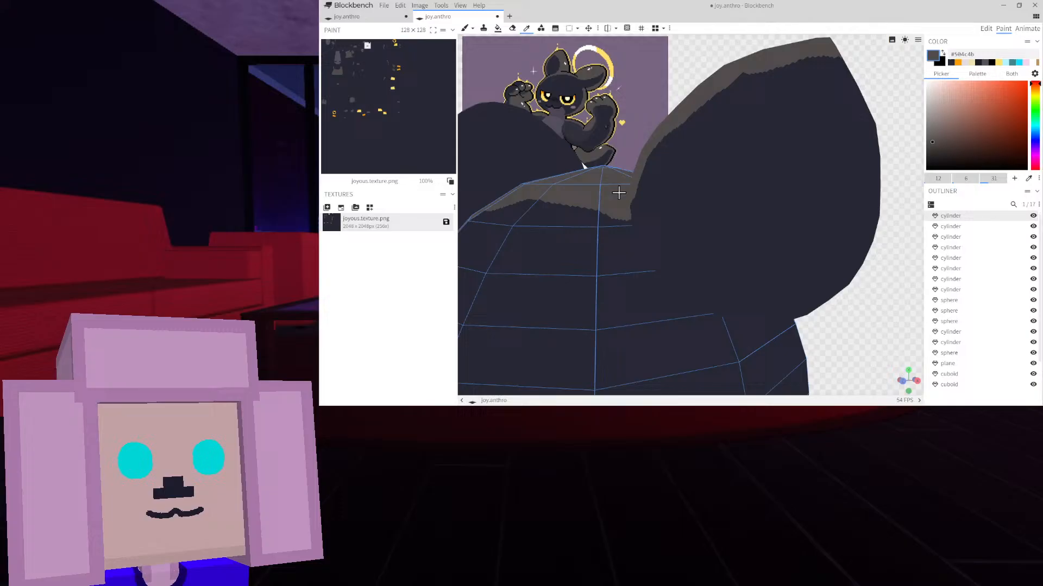
pyautogui.click(466, 30)
pyautogui.moveTo(663, 74); pyautogui.dragTo(597, 172)
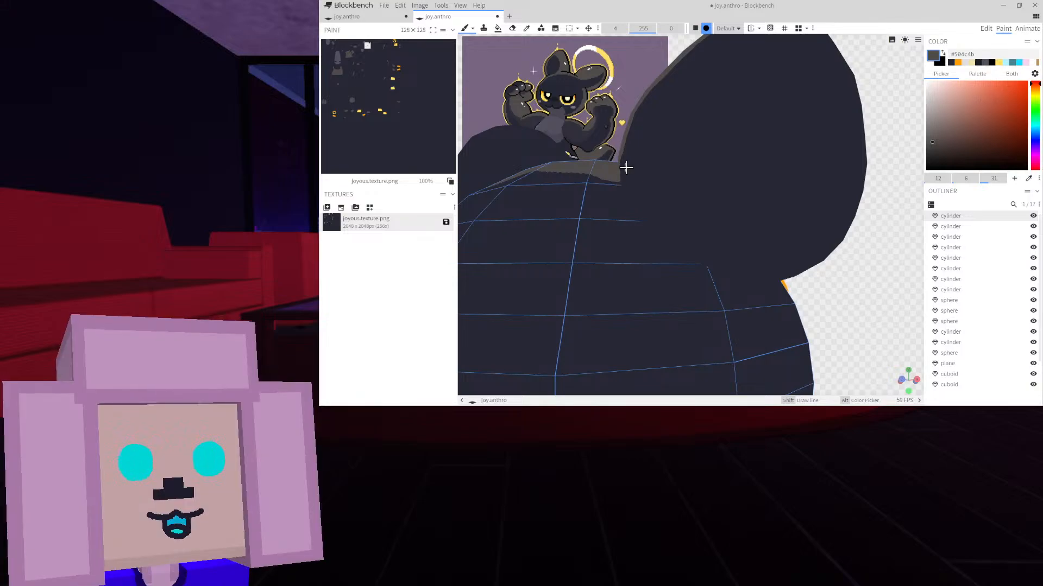
pyautogui.moveTo(618, 119); pyautogui.dragTo(654, 113)
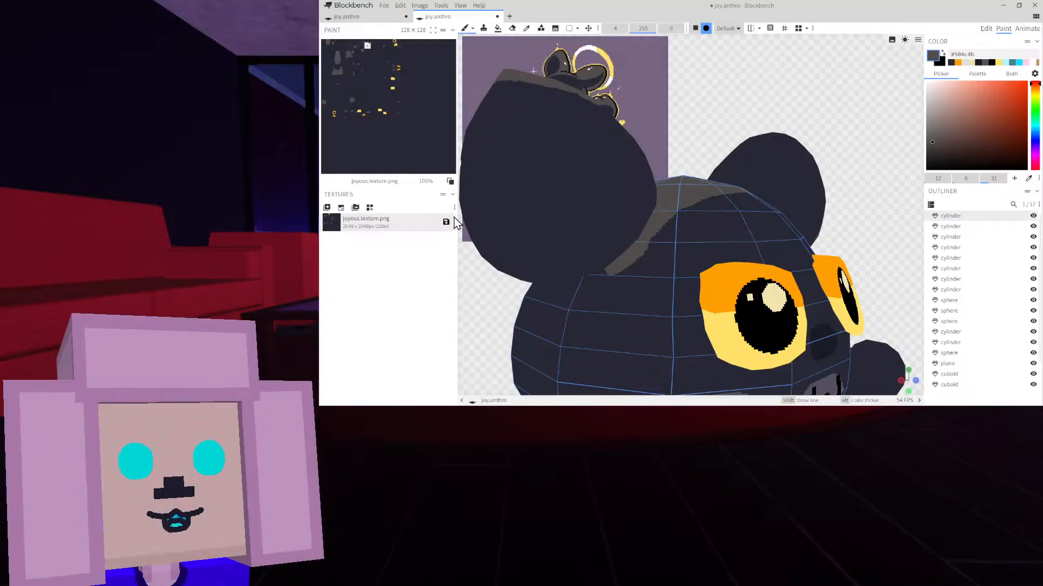
# Save the texture and close the other open joy.anthro project, discarding its changes
pyautogui.scroll(-8, 684, 117)
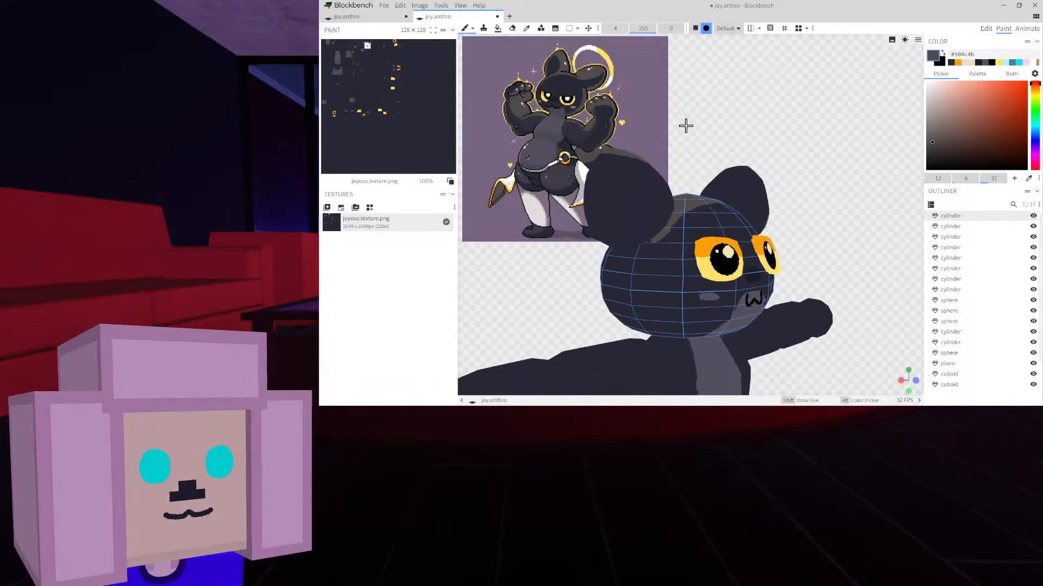
pyautogui.moveTo(685, 125); pyautogui.dragTo(638, 125)
pyautogui.click(407, 18)
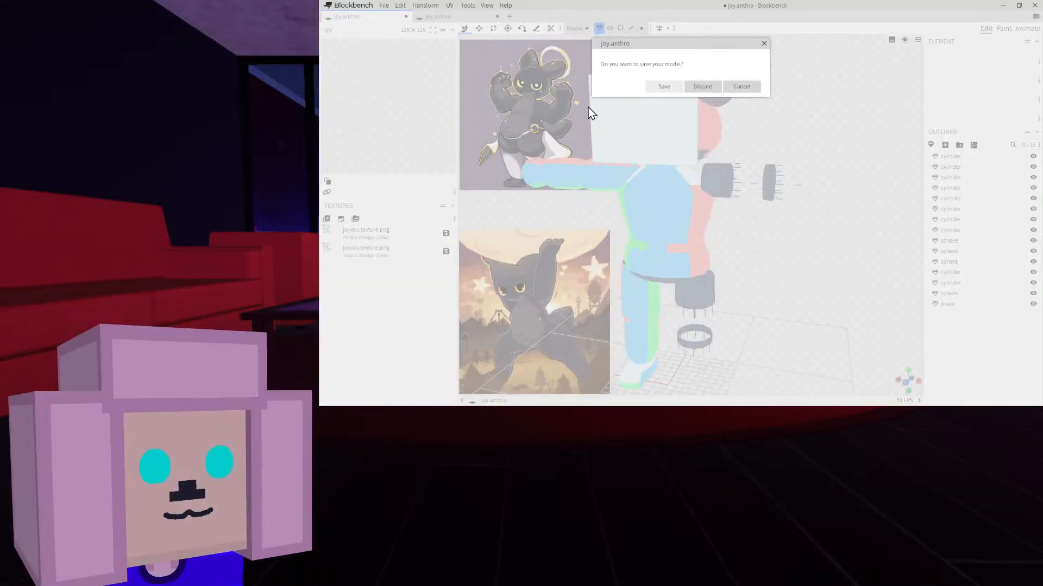
pyautogui.click(703, 87)
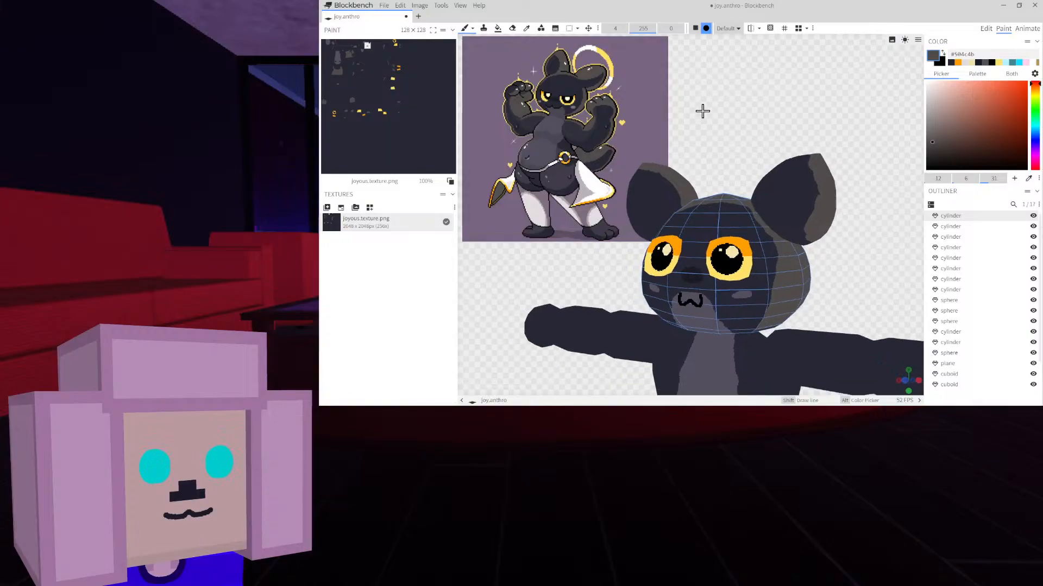
# Sample the grey #4a4653 from the reference image and turn on shading in the model view
pyautogui.moveTo(729, 80); pyautogui.dragTo(749, 107)
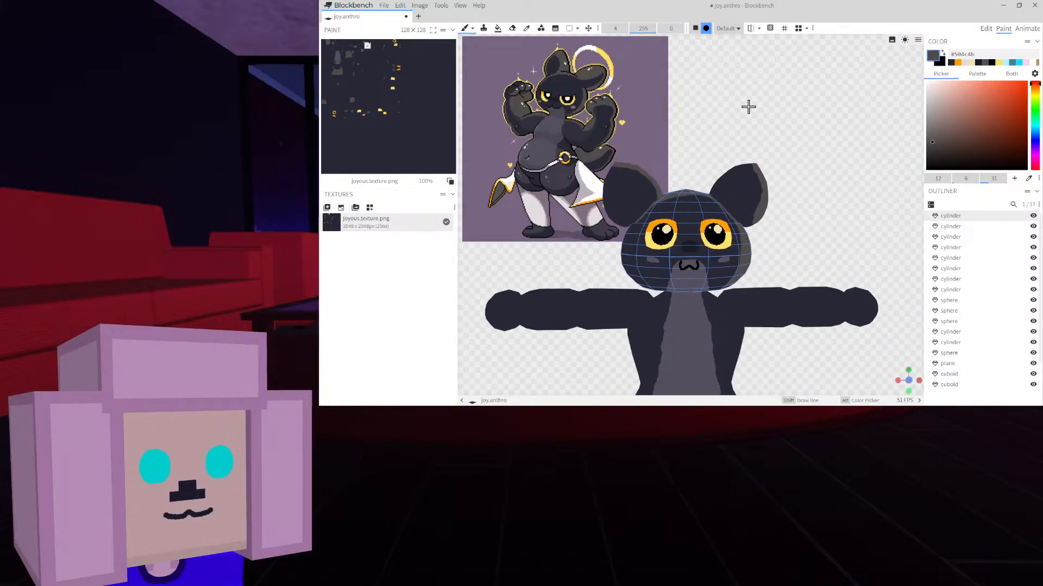
pyautogui.scroll(-1, 992, 361)
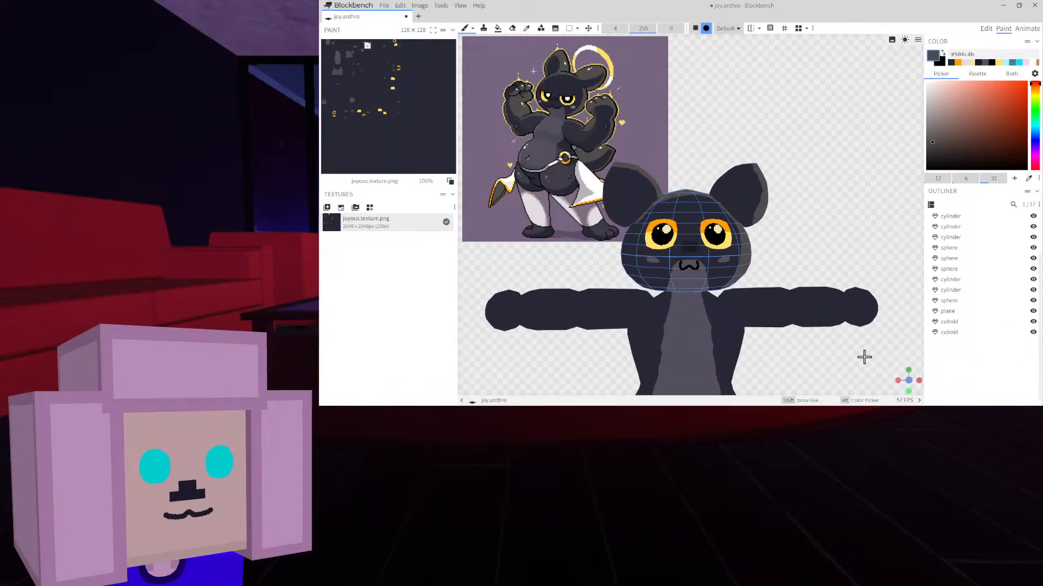
pyautogui.moveTo(855, 355); pyautogui.dragTo(764, 353)
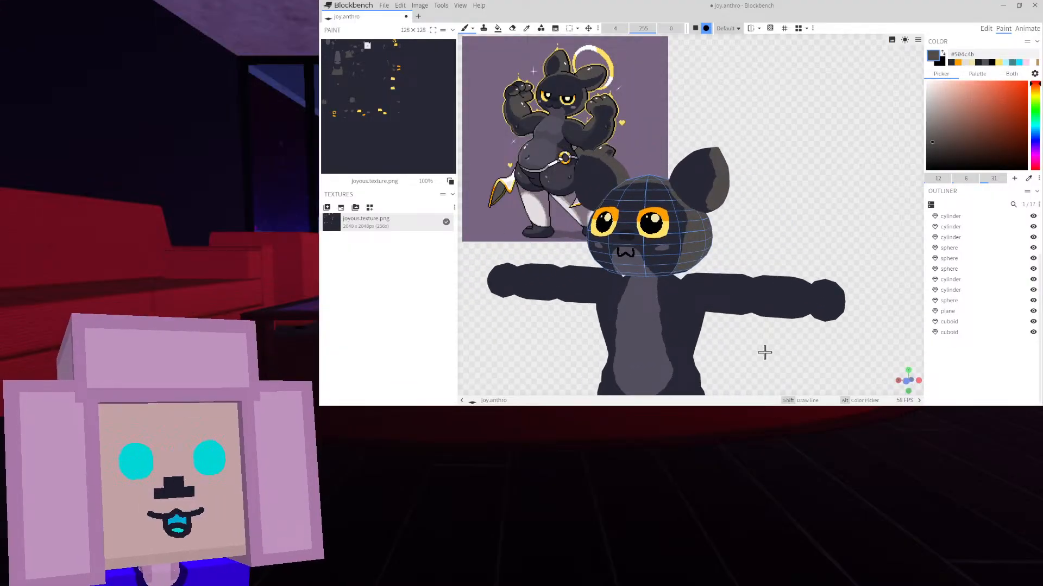
pyautogui.moveTo(764, 353); pyautogui.dragTo(819, 326, button='right')
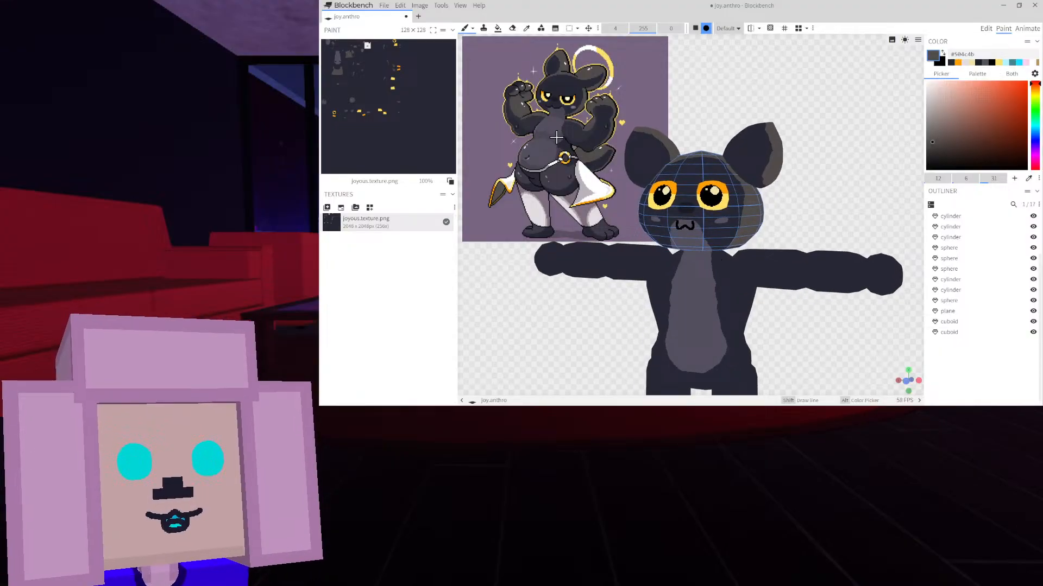
pyautogui.click(526, 28)
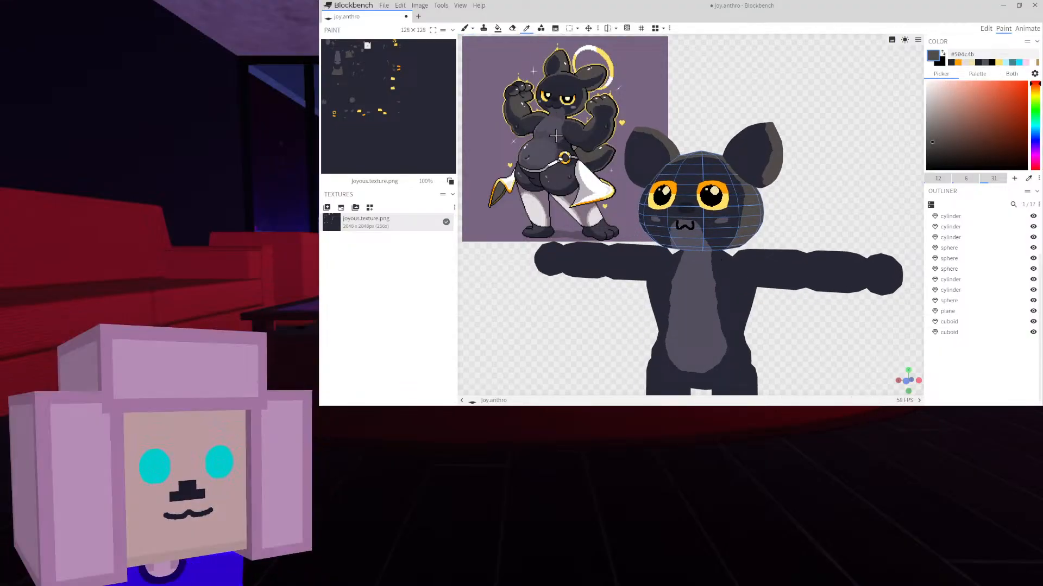
pyautogui.click(581, 115)
pyautogui.scroll(3, 699, 264)
pyautogui.scroll(3, 699, 264)
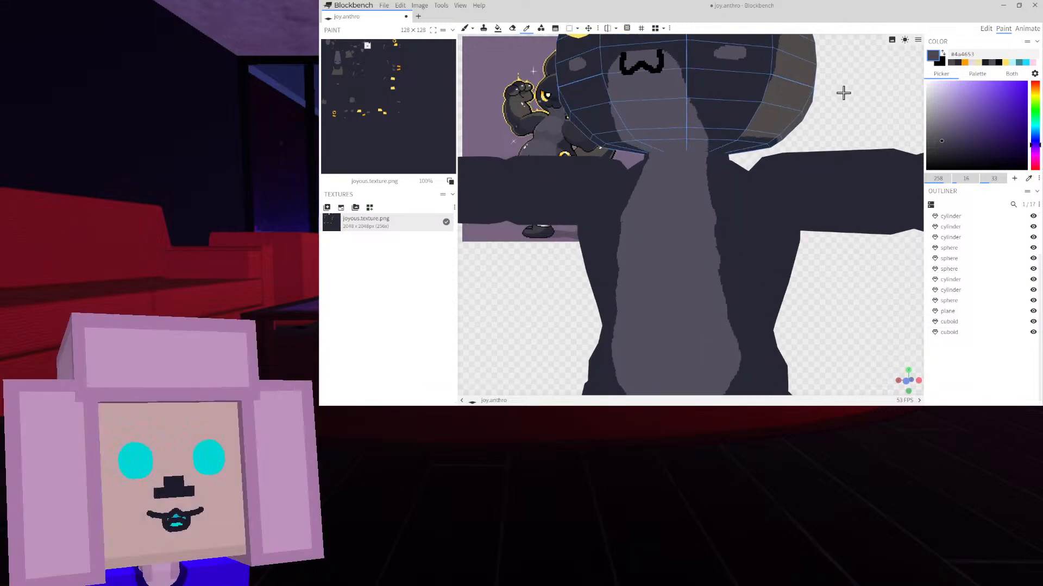
pyautogui.moveTo(825, 113); pyautogui.dragTo(891, 75)
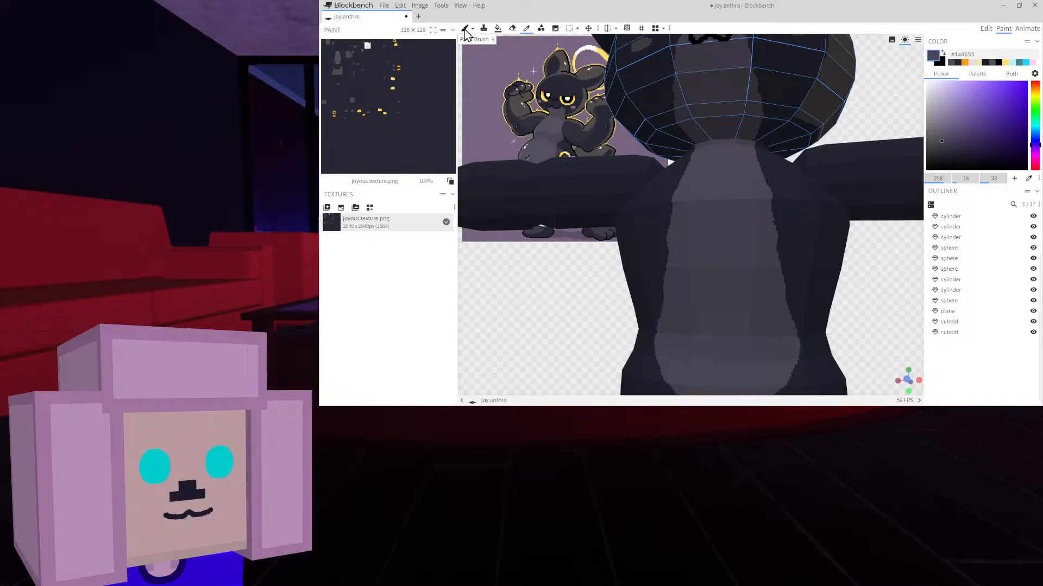
# With mirror painting on, brush a chest crease with a vertical centre point and a second curved fold below it in #4a4653
pyautogui.scroll(4, 665, 268)
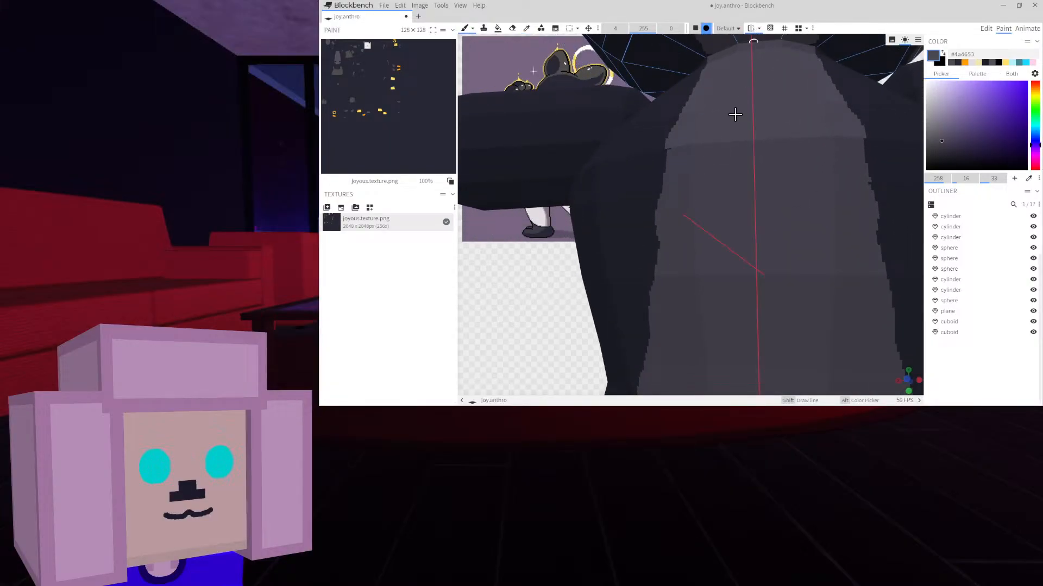
pyautogui.moveTo(658, 273); pyautogui.dragTo(740, 265)
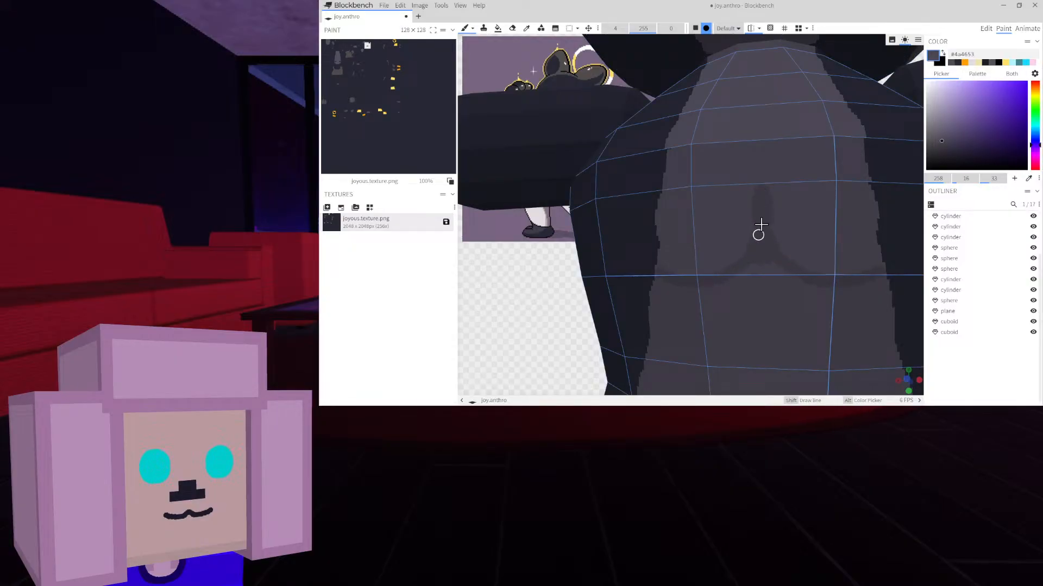
pyautogui.scroll(-6, 754, 232)
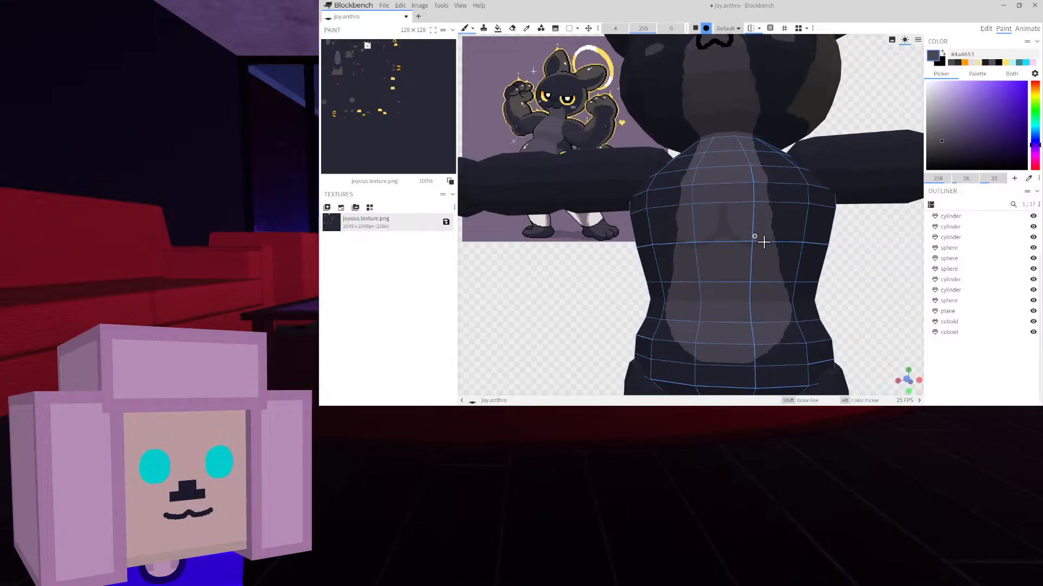
pyautogui.scroll(5, 776, 233)
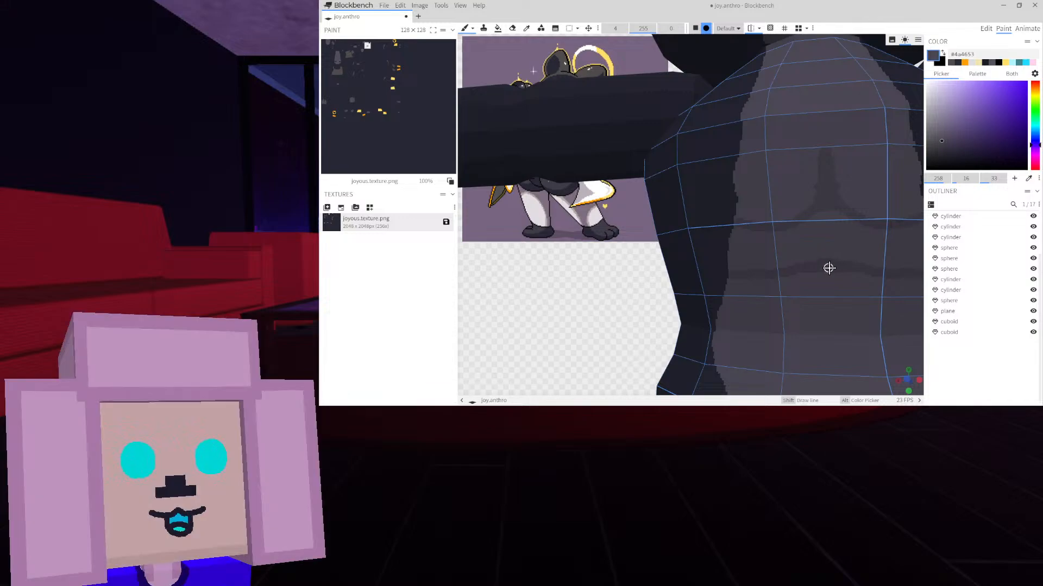
# Extend the lower fold line to both edges of the belly patch and up its sides toward the chest crease
pyautogui.moveTo(813, 265); pyautogui.dragTo(868, 237, button='right')
pyautogui.scroll(4, 842, 238)
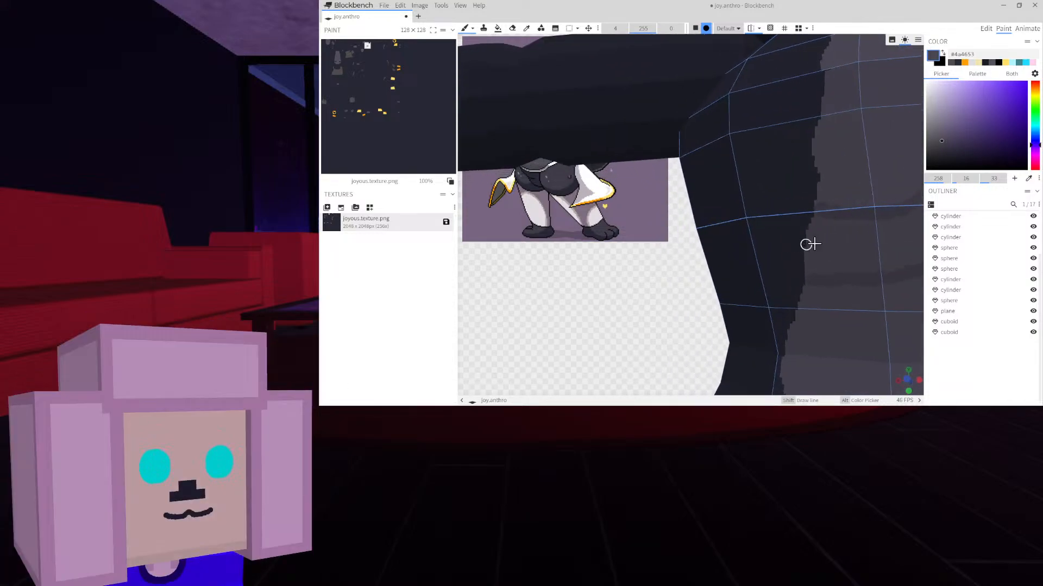
pyautogui.moveTo(766, 223); pyautogui.dragTo(689, 195, button='right')
pyautogui.scroll(2, 760, 166)
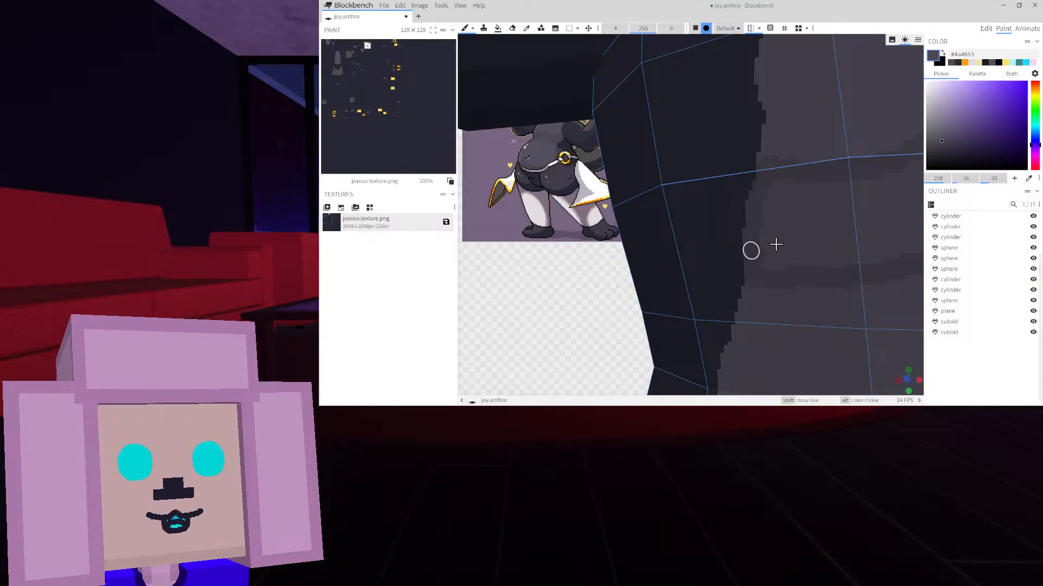
pyautogui.moveTo(776, 245); pyautogui.dragTo(648, 223, button='right')
pyautogui.moveTo(717, 260); pyautogui.dragTo(400, 274, button='right')
pyautogui.click(762, 168)
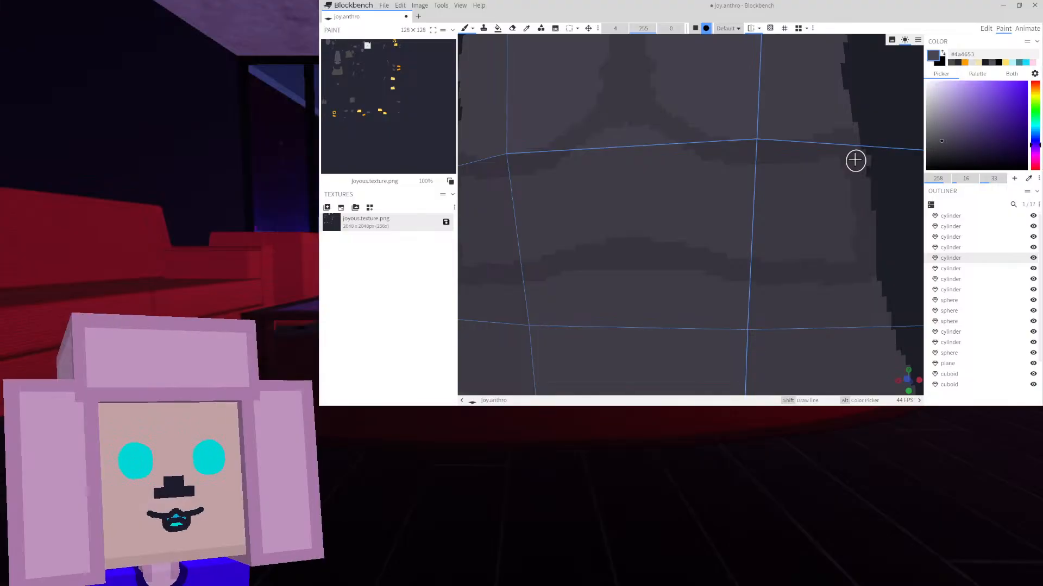
pyautogui.moveTo(644, 220); pyautogui.dragTo(734, 117, button='right')
pyautogui.scroll(-5, 686, 214)
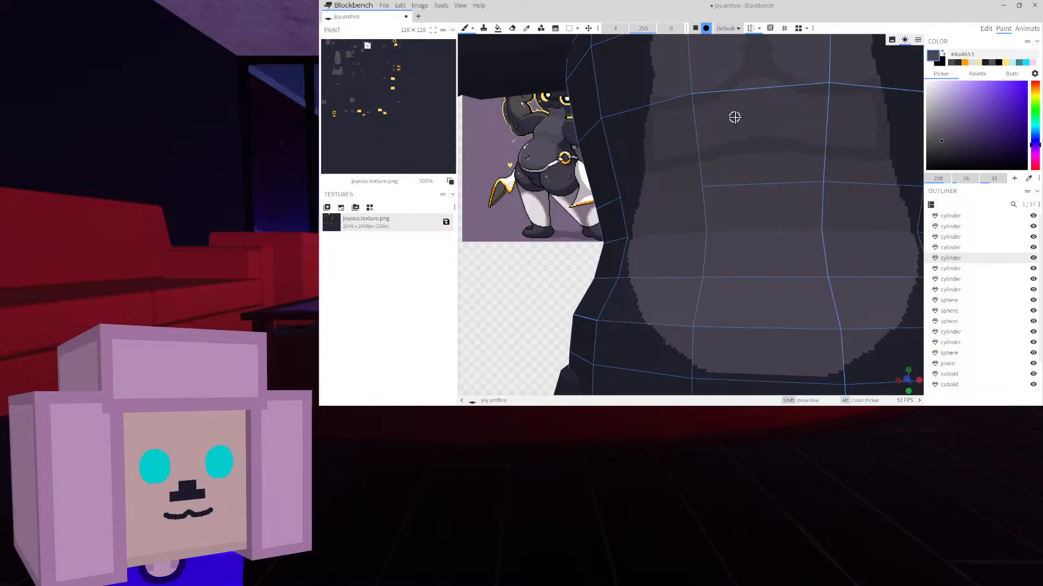
pyautogui.moveTo(566, 240); pyautogui.dragTo(603, 230)
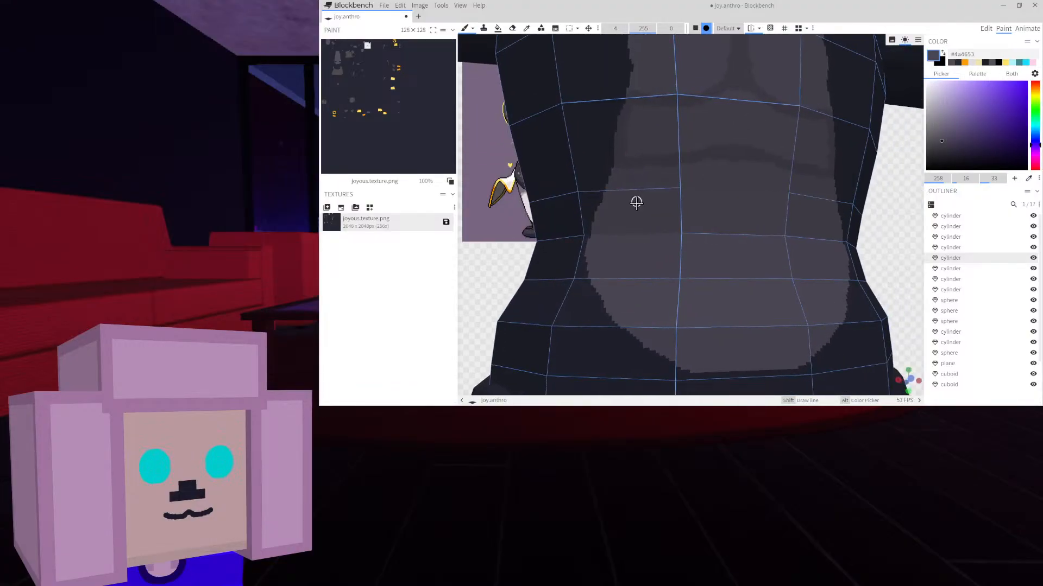
# Fill the outlined band between the chest crease and the lower fold on the belly patch with #4a4653
pyautogui.moveTo(642, 202); pyautogui.dragTo(804, 178, button='right')
pyautogui.moveTo(805, 178); pyautogui.dragTo(581, 275)
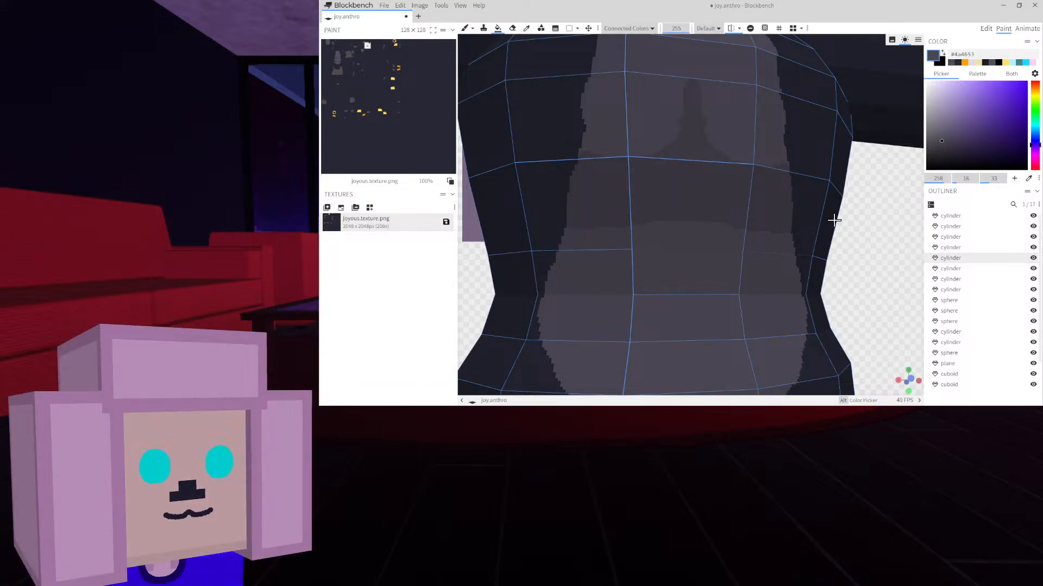
pyautogui.scroll(-6, 838, 233)
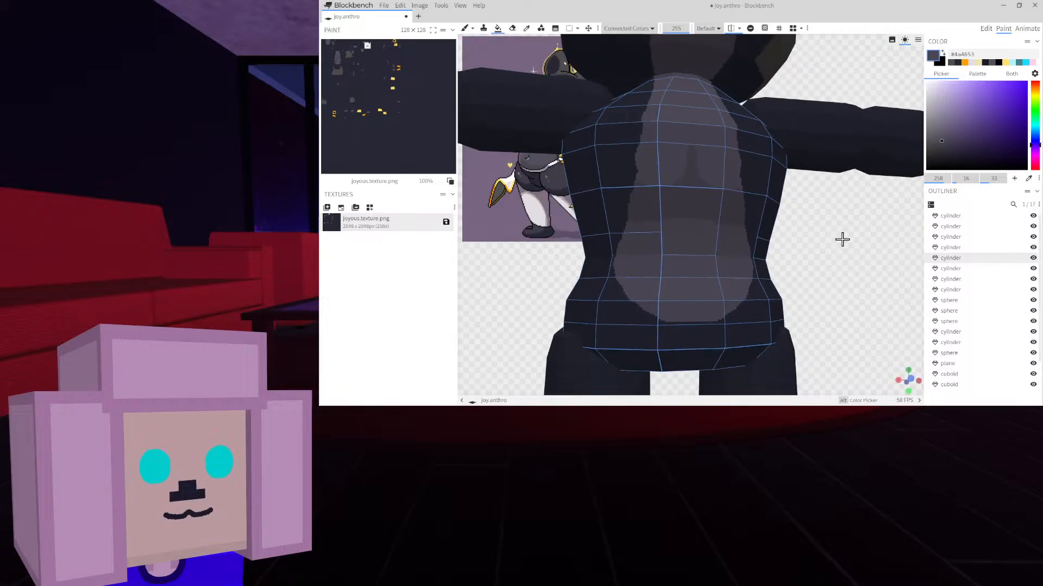
pyautogui.moveTo(901, 277); pyautogui.dragTo(842, 152, button='right')
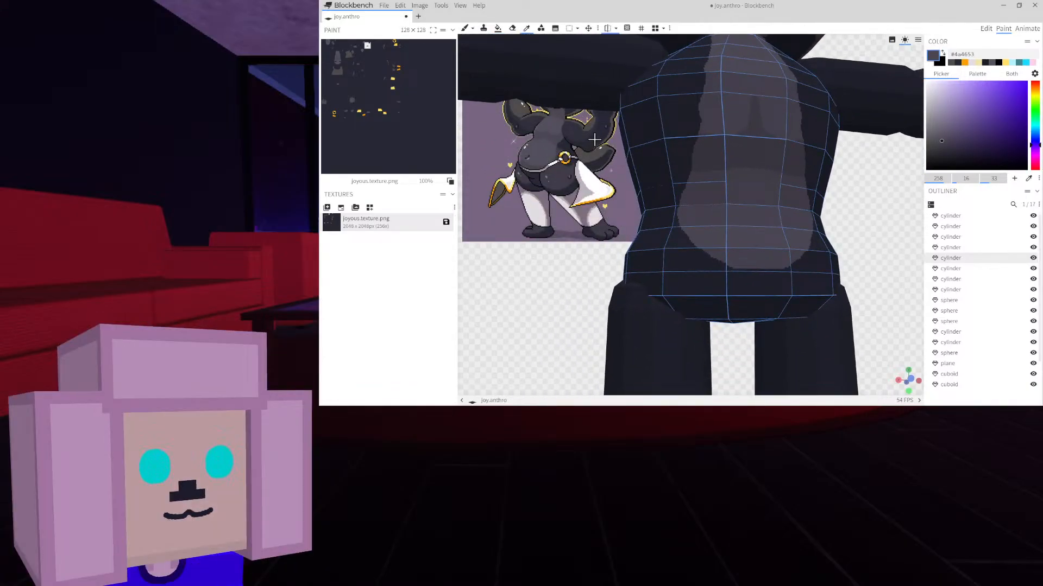
# Sample the dark body colour #262835, switch to the brush and darken the paint colour to #1a1c2a
pyautogui.moveTo(870, 214); pyautogui.dragTo(773, 225, button='right')
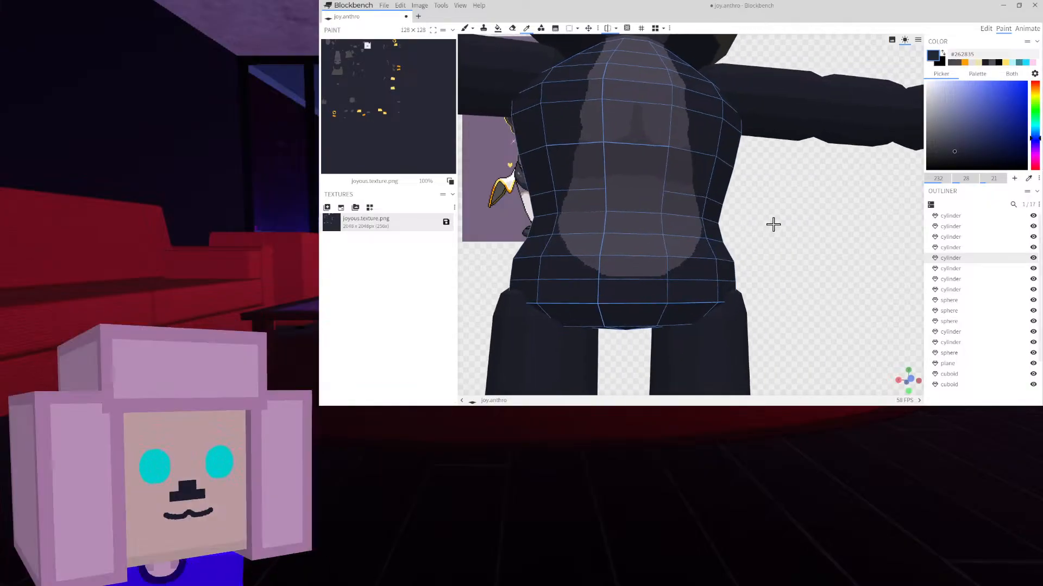
pyautogui.click(466, 30)
pyautogui.moveTo(803, 184)
pyautogui.mouseDown()
pyautogui.moveTo(735, 293)
pyautogui.moveTo(682, 293)
pyautogui.mouseUp()
pyautogui.scroll(1, 686, 251)
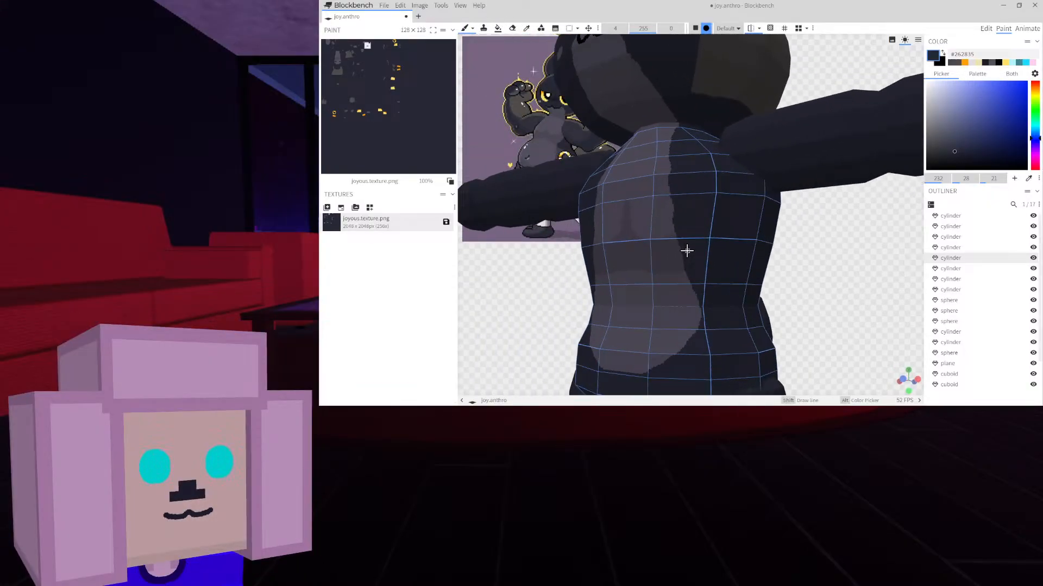
pyautogui.scroll(5, 770, 228)
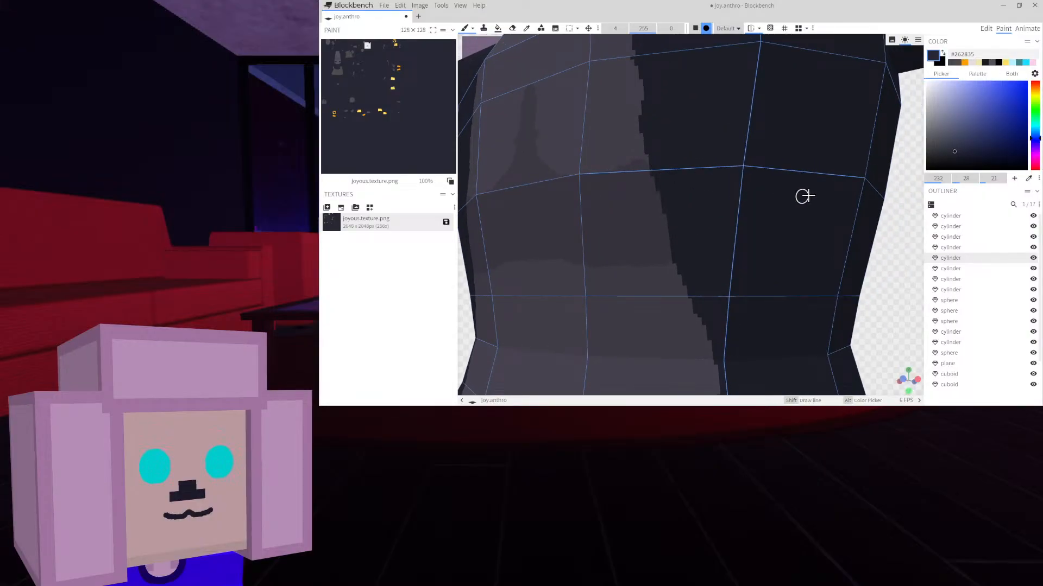
pyautogui.scroll(-8, 812, 194)
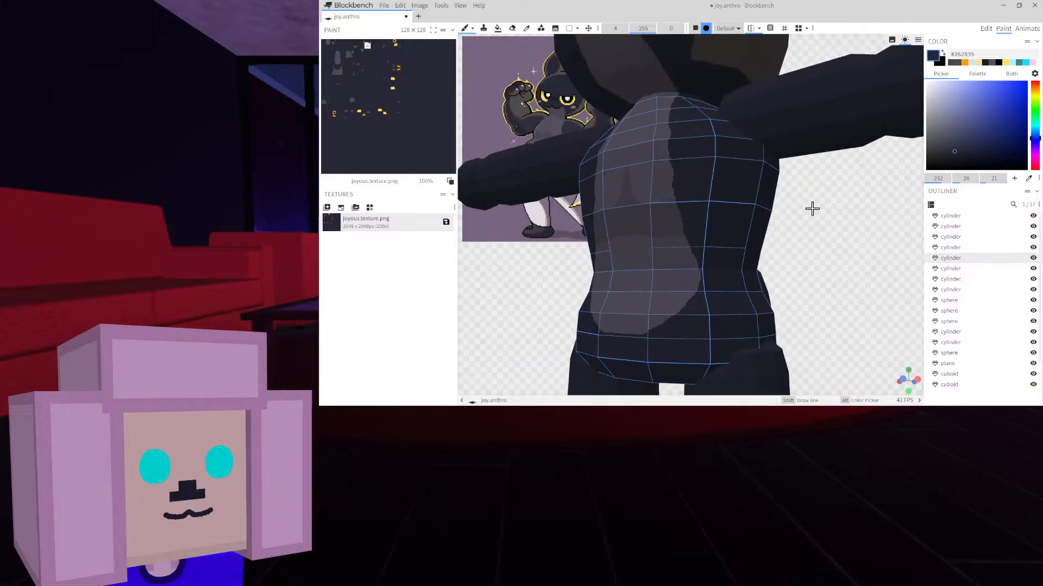
pyautogui.moveTo(879, 241); pyautogui.dragTo(880, 240, button='right')
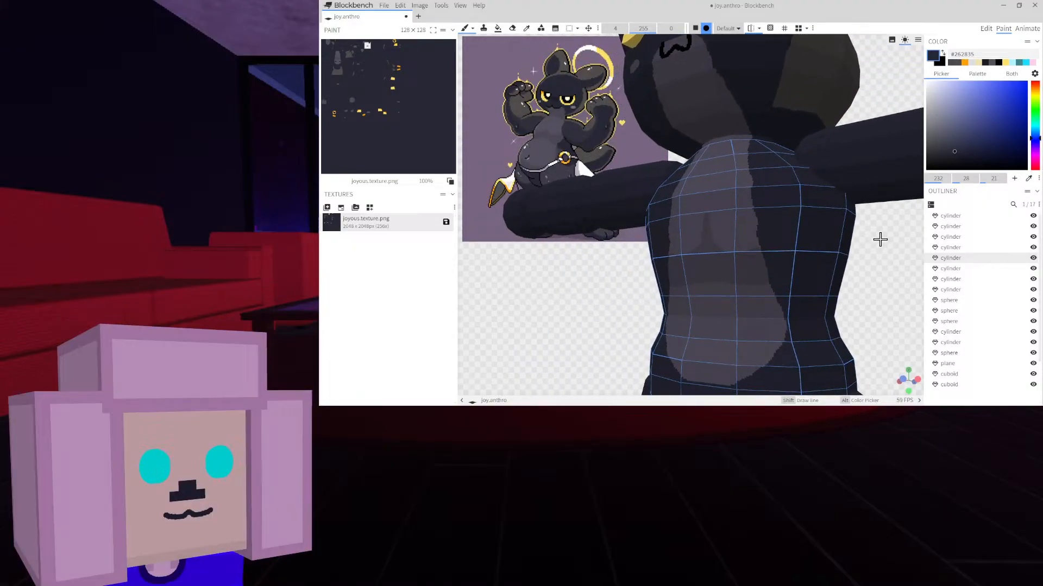
pyautogui.click(965, 156)
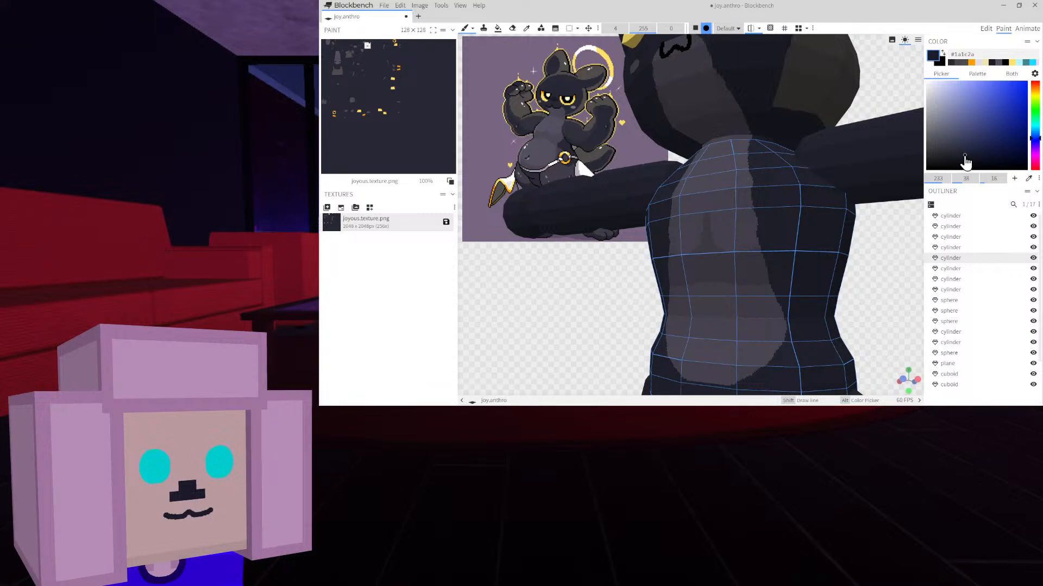
# Brush a #1a1c2a line from the belly patch edge at chest-crease height around the torso's side and across the back
pyautogui.scroll(6, 776, 228)
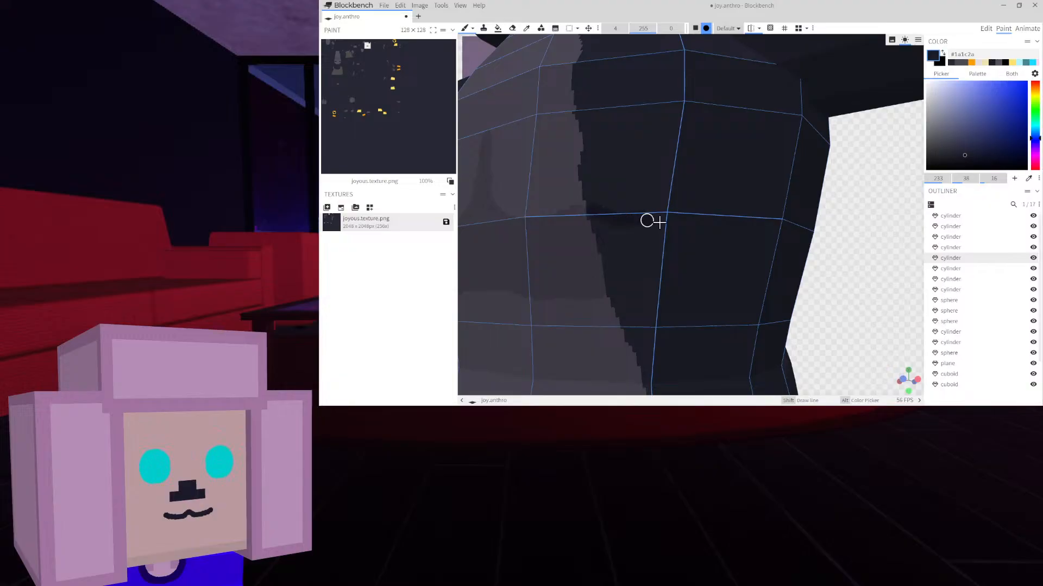
pyautogui.moveTo(691, 229)
pyautogui.mouseDown()
pyautogui.moveTo(794, 239)
pyautogui.moveTo(757, 254)
pyautogui.mouseUp()
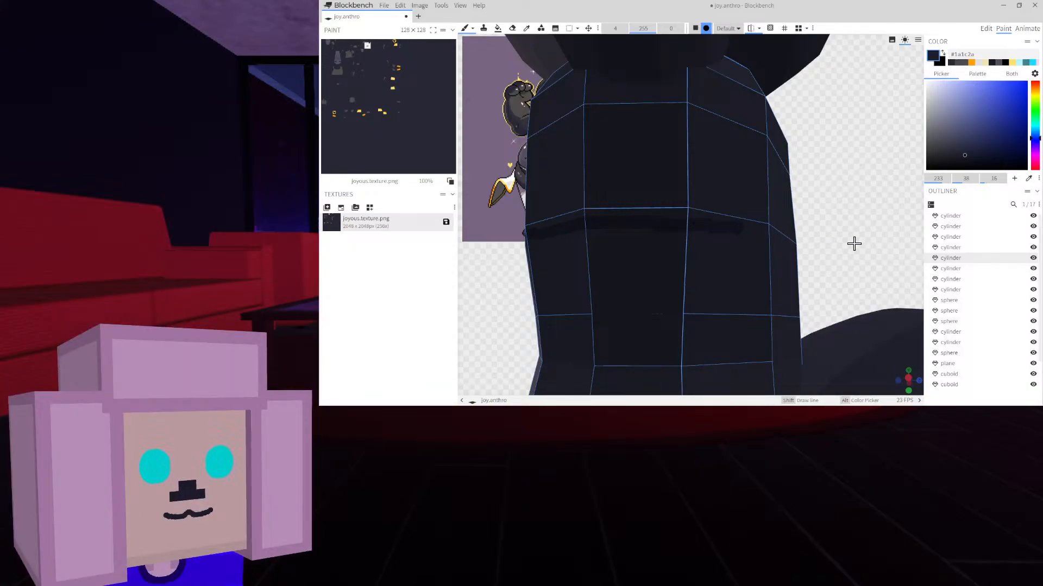
pyautogui.moveTo(865, 236); pyautogui.dragTo(749, 234)
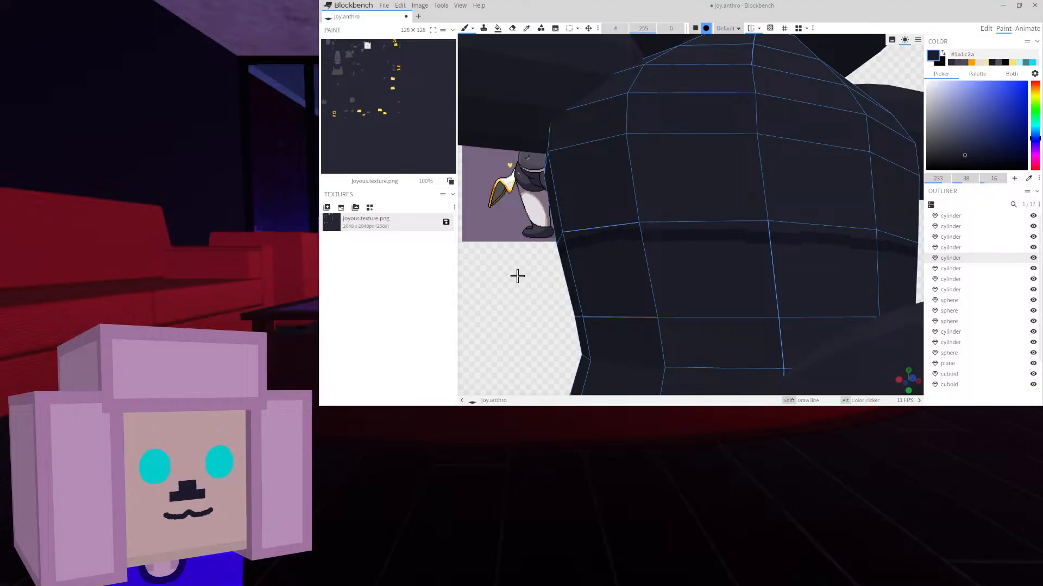
# Brush a second #1a1c2a line lower around the torso, level with the lower belly fold, from front to back
pyautogui.moveTo(517, 276); pyautogui.dragTo(663, 272)
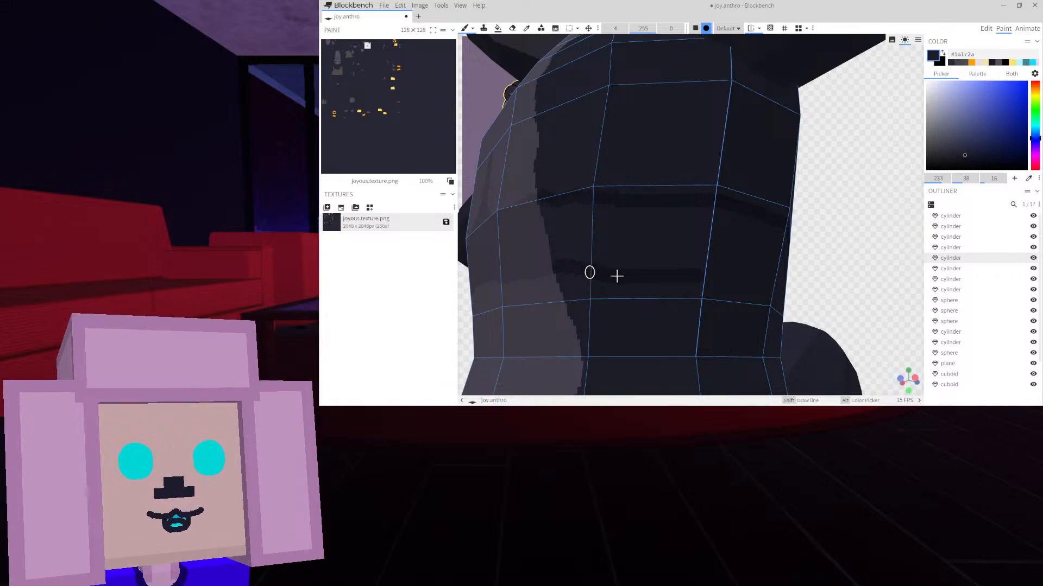
pyautogui.moveTo(712, 272)
pyautogui.mouseDown()
pyautogui.moveTo(794, 286)
pyautogui.moveTo(641, 289)
pyautogui.moveTo(812, 292)
pyautogui.moveTo(782, 300)
pyautogui.mouseUp()
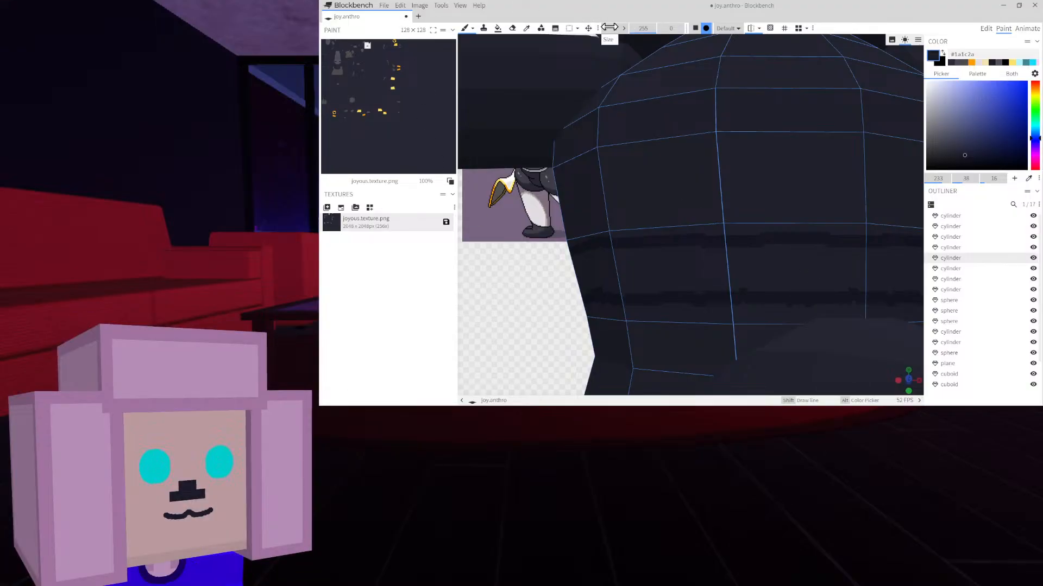
# Enlarge the brush and paint the area between the two dark lines solid around the back and sides
pyautogui.moveTo(615, 28); pyautogui.dragTo(673, 28)
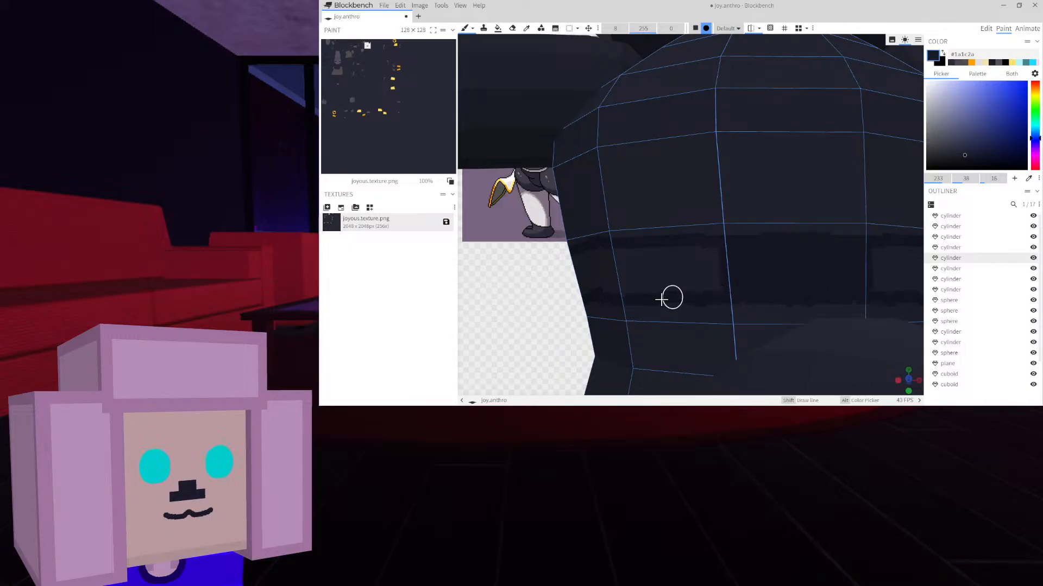
pyautogui.moveTo(544, 316); pyautogui.dragTo(647, 253)
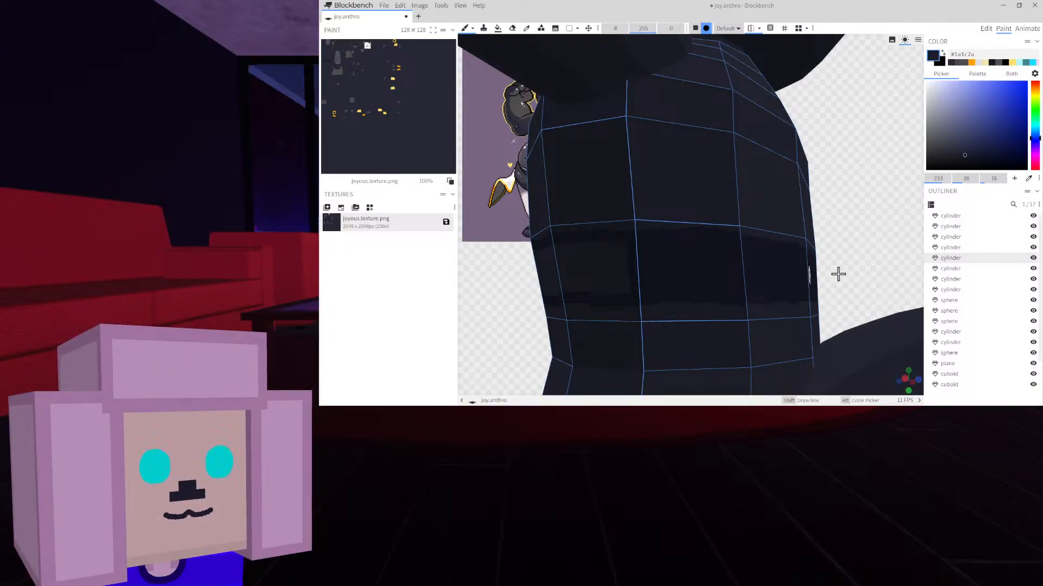
pyautogui.moveTo(838, 274); pyautogui.dragTo(927, 275)
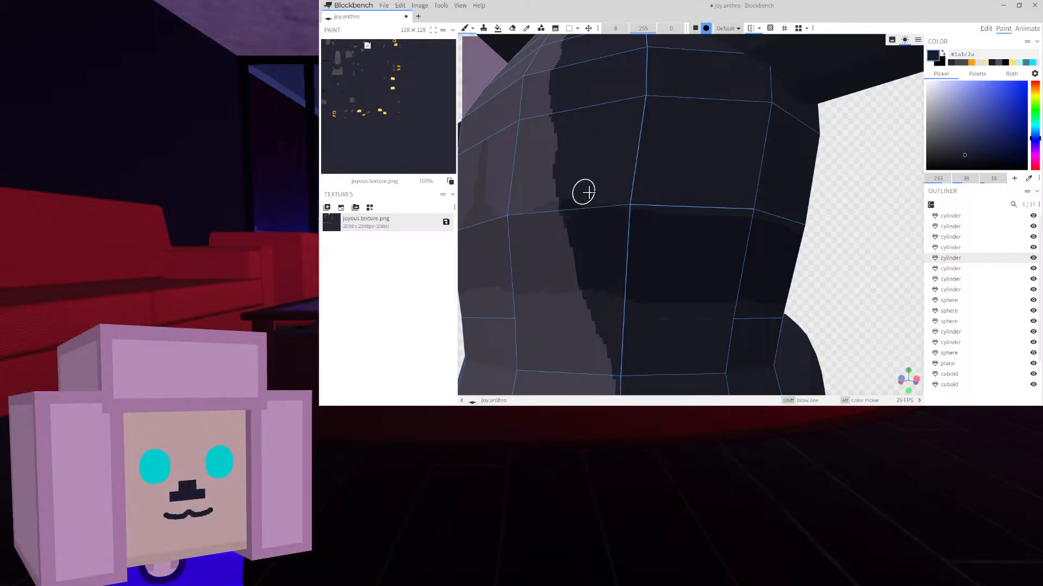
# Reduce the brush size to 2 and paint the dark band's remaining gaps along the belly patch edge
pyautogui.scroll(4, 726, 226)
pyautogui.moveTo(588, 192)
pyautogui.mouseDown(button='middle')
pyautogui.moveTo(726, 226)
pyautogui.moveTo(565, 125)
pyautogui.mouseUp(button='middle')
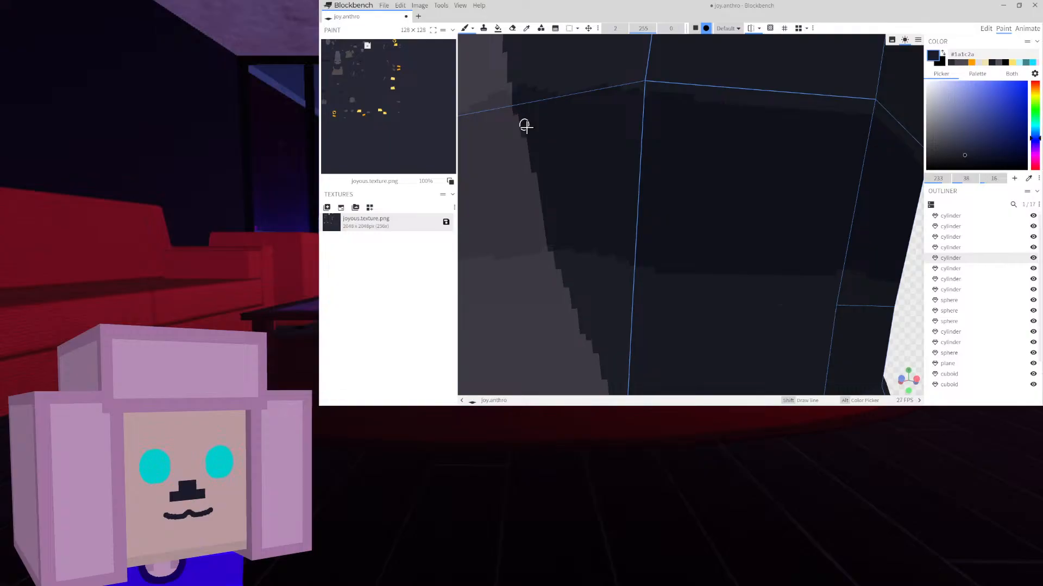
pyautogui.scroll(-8, 636, 135)
pyautogui.moveTo(836, 227)
pyautogui.mouseDown(button='middle')
pyautogui.moveTo(668, 218)
pyautogui.moveTo(624, 235)
pyautogui.moveTo(861, 235)
pyautogui.moveTo(820, 235)
pyautogui.mouseUp(button='middle')
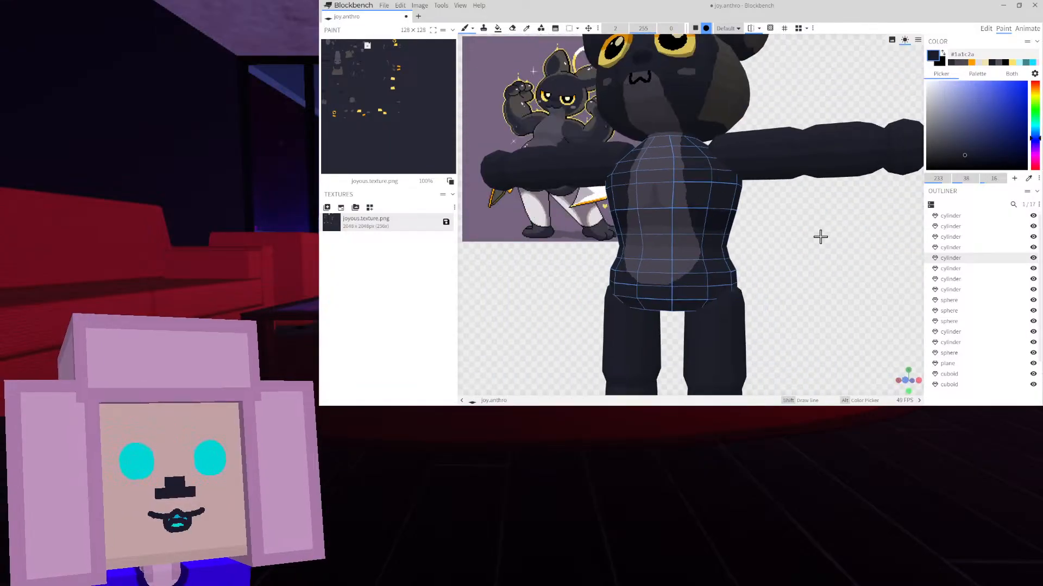
pyautogui.moveTo(838, 278)
pyautogui.mouseDown(button='right')
pyautogui.moveTo(851, 322)
pyautogui.moveTo(842, 292)
pyautogui.mouseUp(button='right')
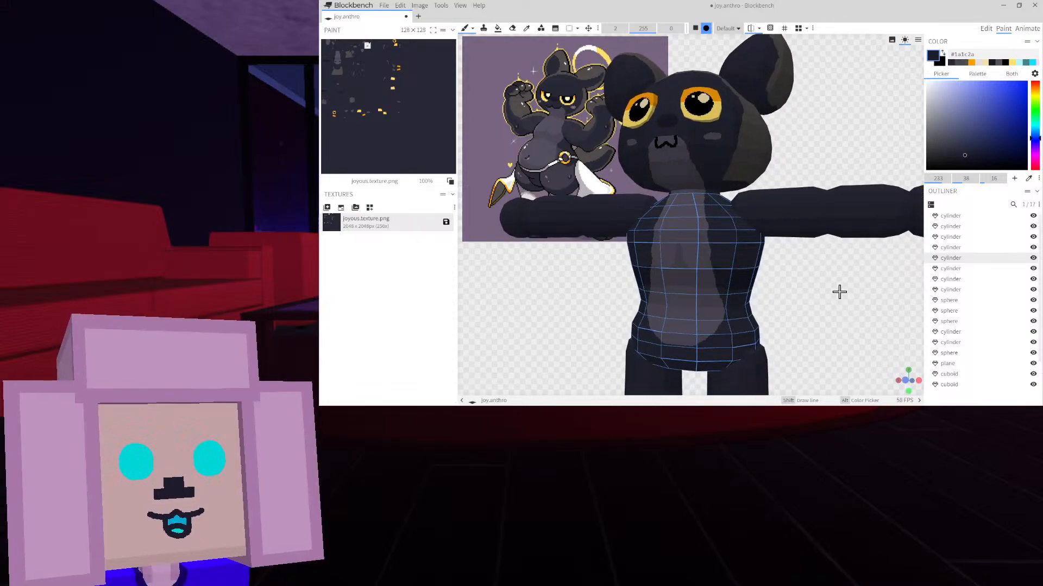
pyautogui.moveTo(829, 302); pyautogui.dragTo(824, 269, button='right')
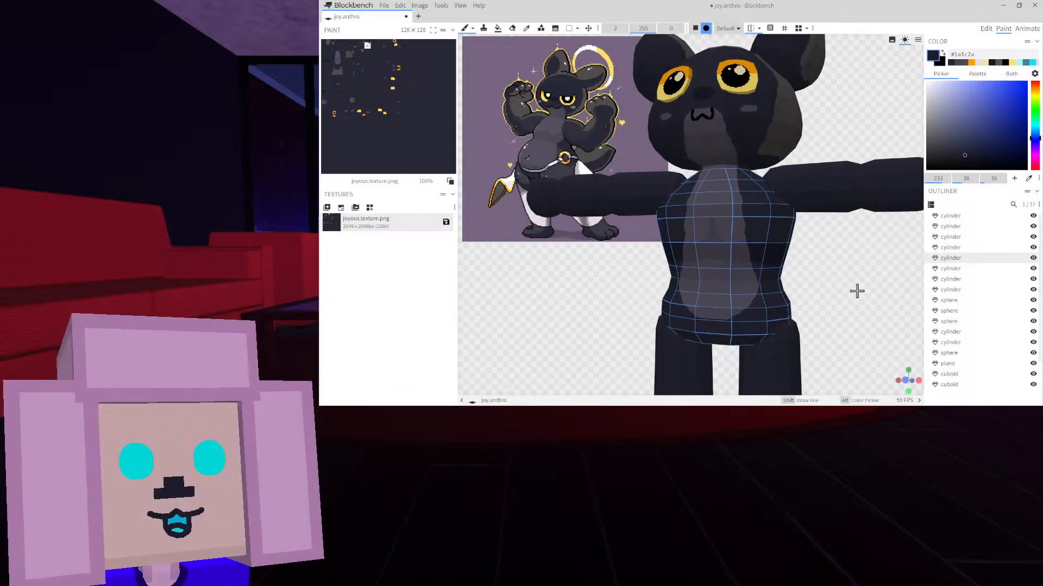
# With mirror painting off and black #000000, draw a small curved navel in the middle of the lower belly patch
pyautogui.scroll(3, 839, 277)
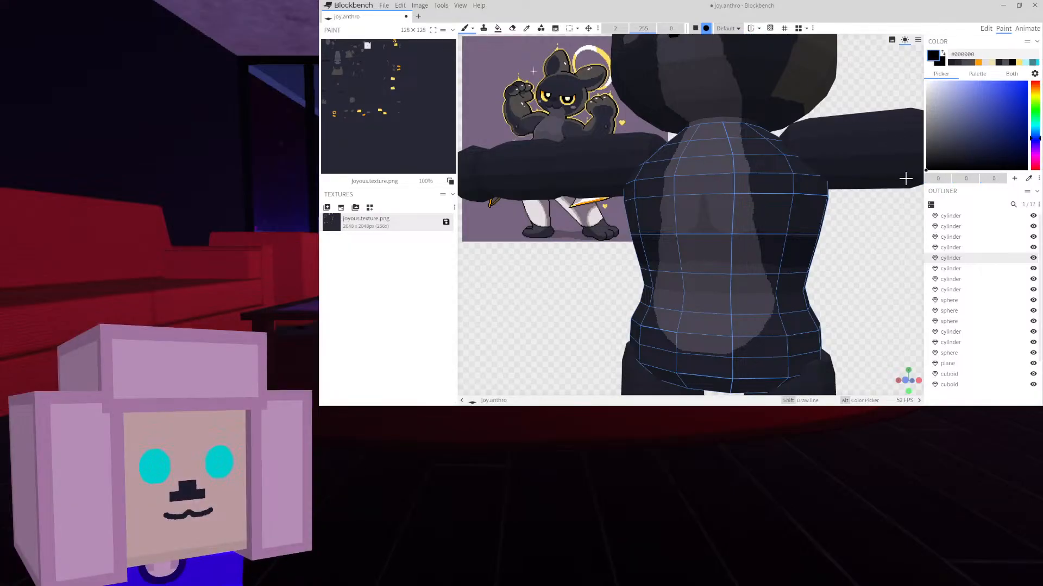
pyautogui.moveTo(793, 259); pyautogui.dragTo(794, 173, button='right')
pyautogui.scroll(3, 777, 167)
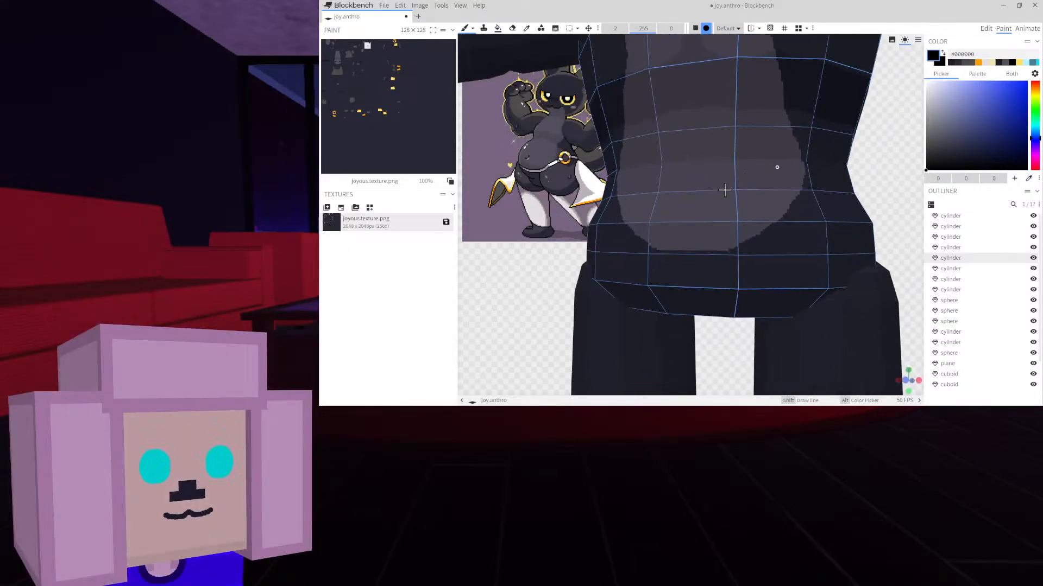
pyautogui.scroll(2, 694, 196)
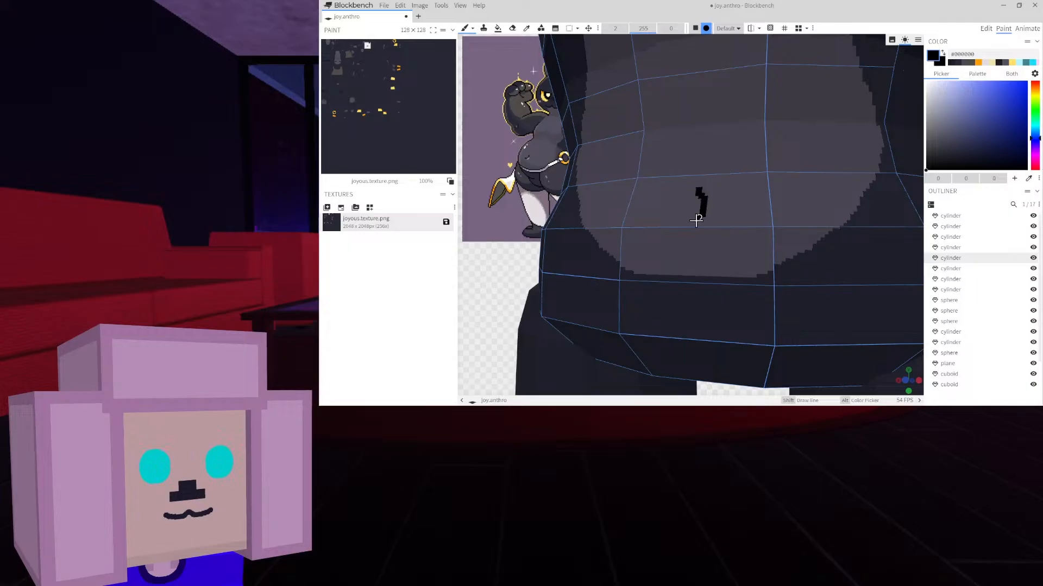
pyautogui.scroll(-7, 716, 220)
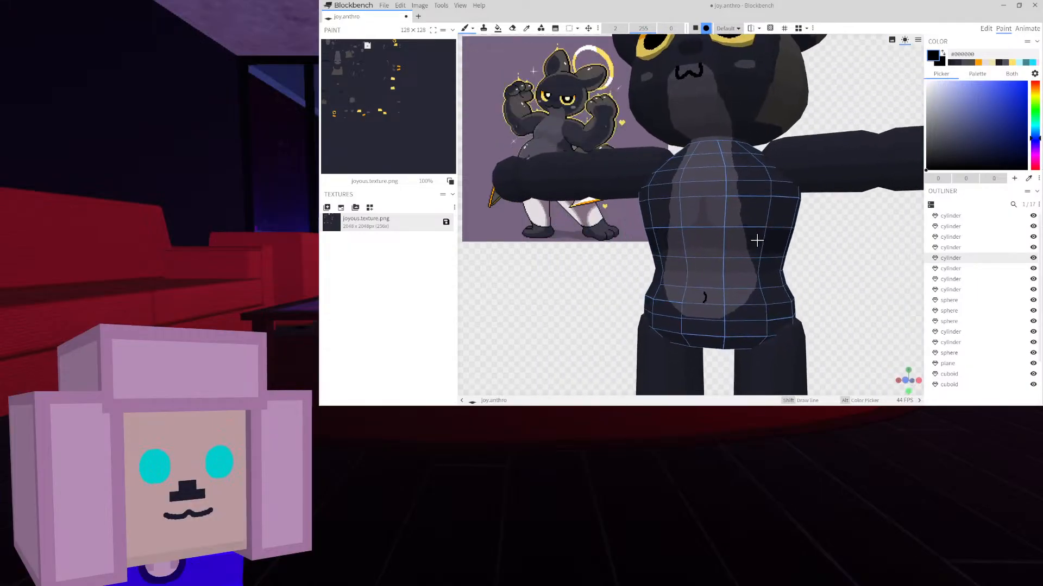
pyautogui.moveTo(810, 273); pyautogui.dragTo(821, 314)
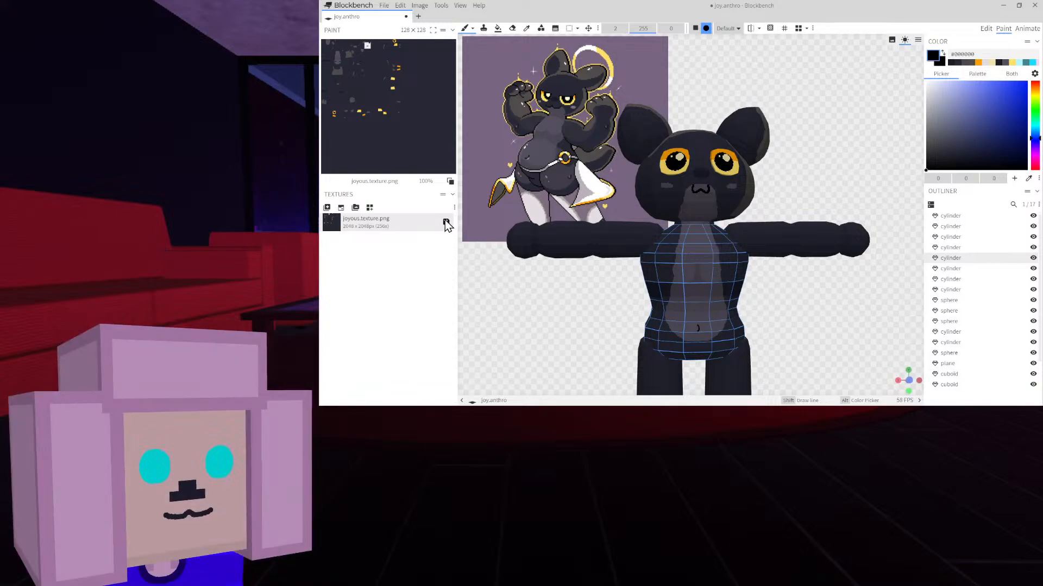
# Save the texture, turn off shading in the model view and deselect the torso
pyautogui.click(905, 41)
pyautogui.scroll(-2, 976, 331)
pyautogui.click(963, 344)
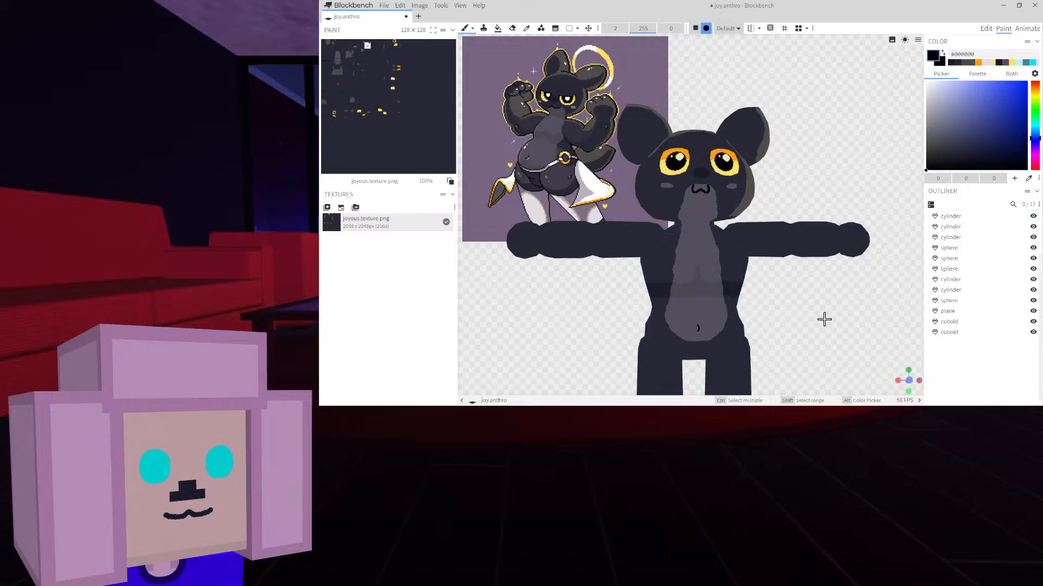
# With shading and mirror painting on, draw two black toe lines on the front of each foot
pyautogui.scroll(-4, 814, 261)
pyautogui.moveTo(814, 267); pyautogui.dragTo(790, 273)
pyautogui.moveTo(789, 272); pyautogui.dragTo(768, 180, button='right')
pyautogui.scroll(4, 763, 181)
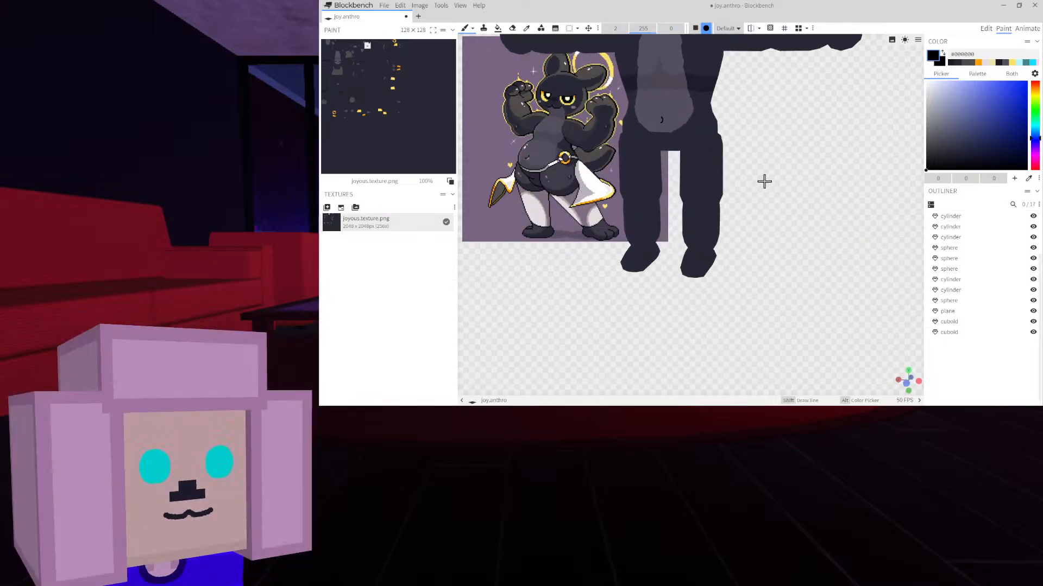
pyautogui.scroll(3, 765, 258)
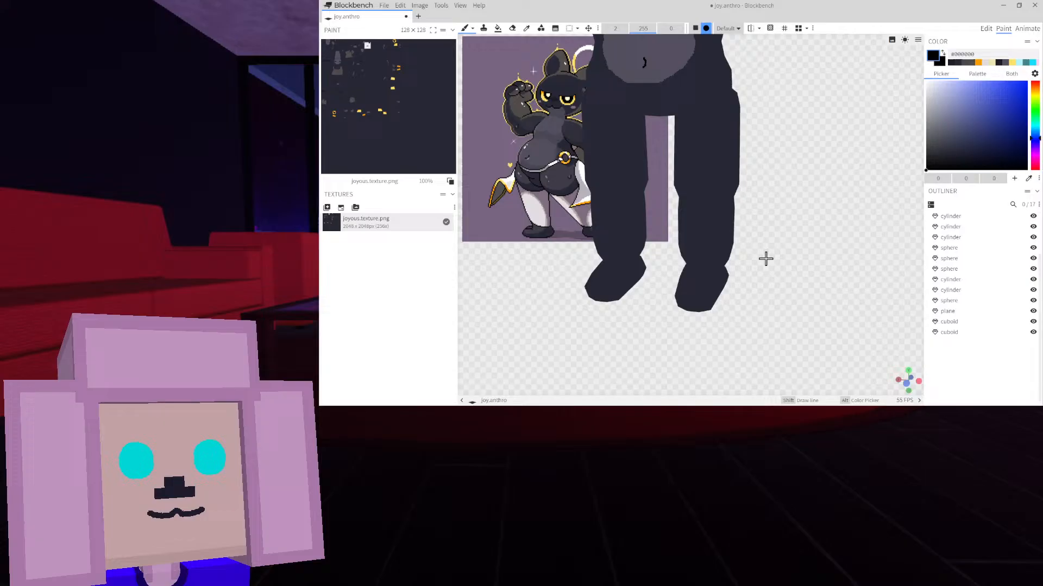
pyautogui.click(906, 41)
pyautogui.moveTo(828, 207); pyautogui.dragTo(815, 142, button='right')
pyautogui.scroll(3, 775, 231)
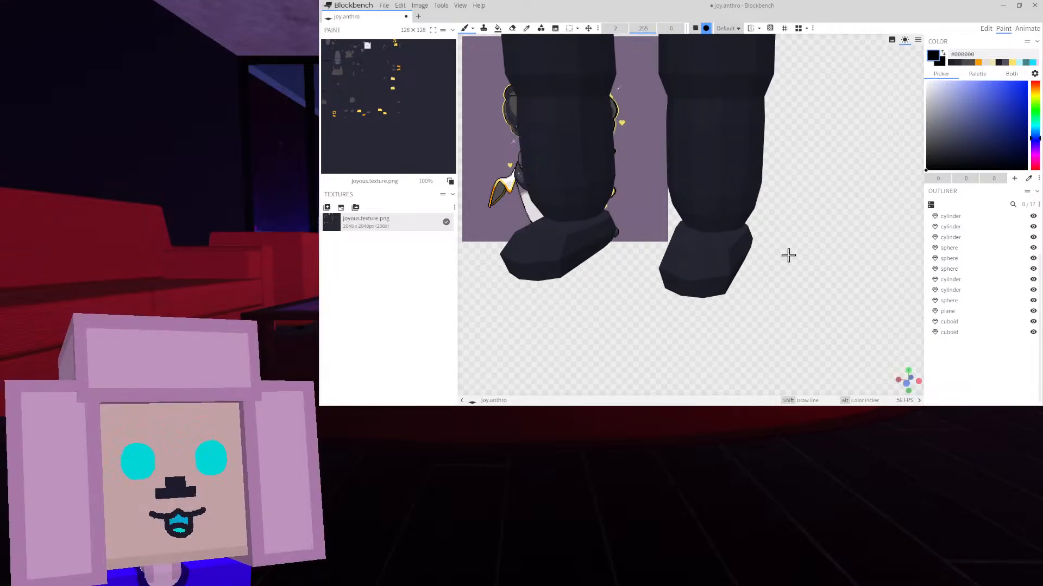
pyautogui.scroll(4, 790, 266)
pyautogui.scroll(1, 790, 271)
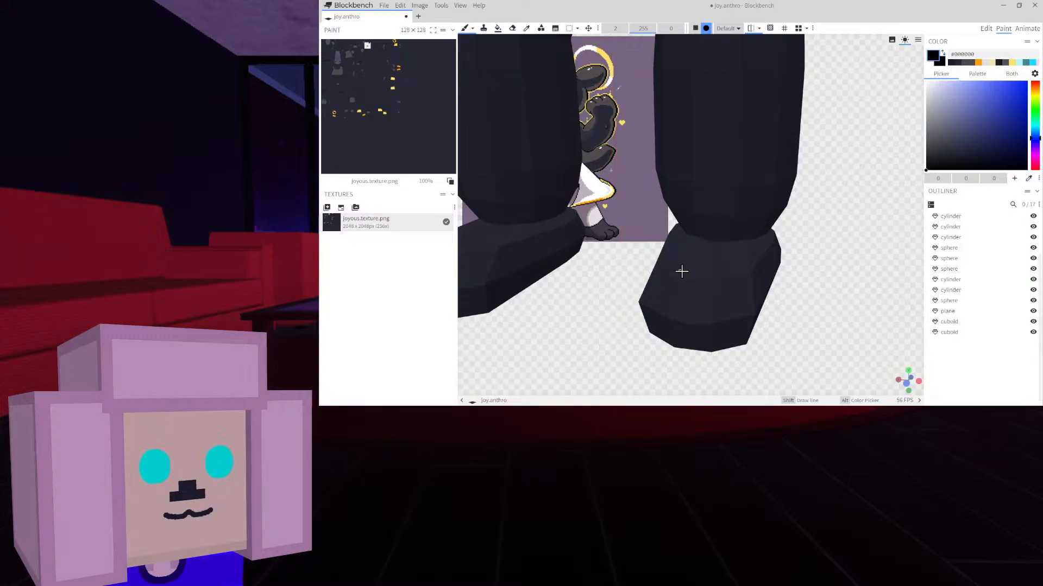
pyautogui.moveTo(681, 271); pyautogui.dragTo(666, 315)
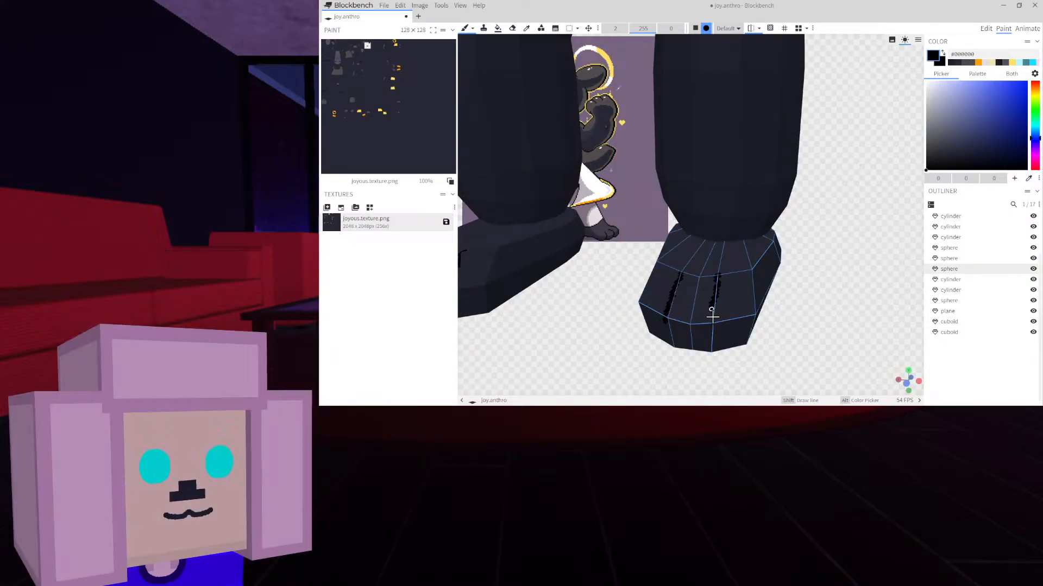
pyautogui.scroll(-8, 797, 282)
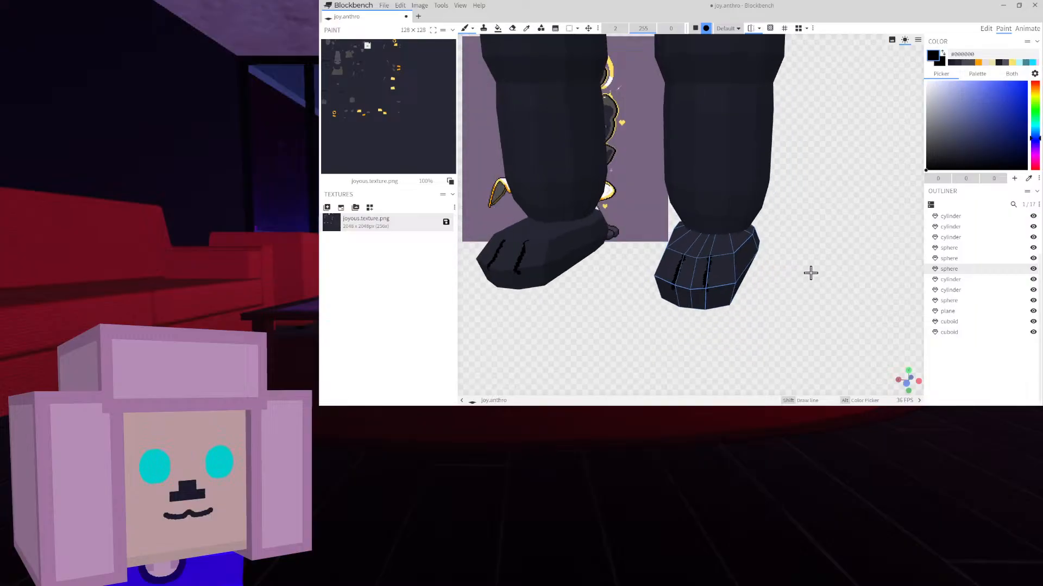
pyautogui.moveTo(805, 243); pyautogui.dragTo(799, 279, button='right')
pyautogui.moveTo(798, 278)
pyautogui.mouseDown()
pyautogui.moveTo(722, 276)
pyautogui.moveTo(847, 270)
pyautogui.moveTo(688, 263)
pyautogui.moveTo(781, 273)
pyautogui.mouseUp()
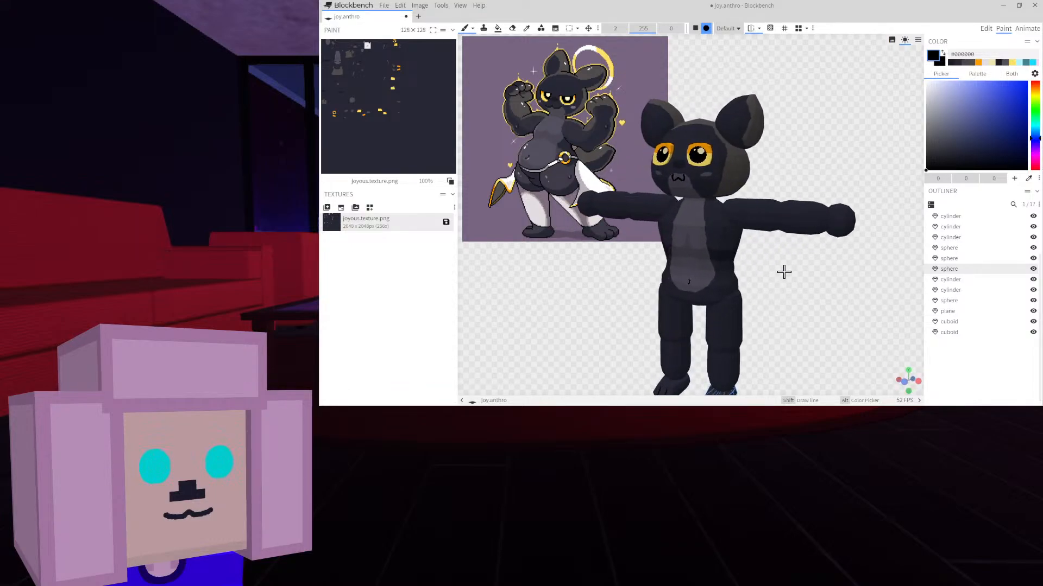
# Turn off shading and copy a screenshot of the full model to the clipboard
pyautogui.click(905, 42)
pyautogui.moveTo(826, 338)
pyautogui.mouseDown()
pyautogui.moveTo(826, 304)
pyautogui.moveTo(885, 302)
pyautogui.moveTo(568, 298)
pyautogui.moveTo(908, 302)
pyautogui.moveTo(589, 303)
pyautogui.moveTo(825, 323)
pyautogui.moveTo(838, 308)
pyautogui.moveTo(823, 303)
pyautogui.moveTo(826, 320)
pyautogui.moveTo(819, 291)
pyautogui.mouseUp()
pyautogui.rightClick(820, 292)
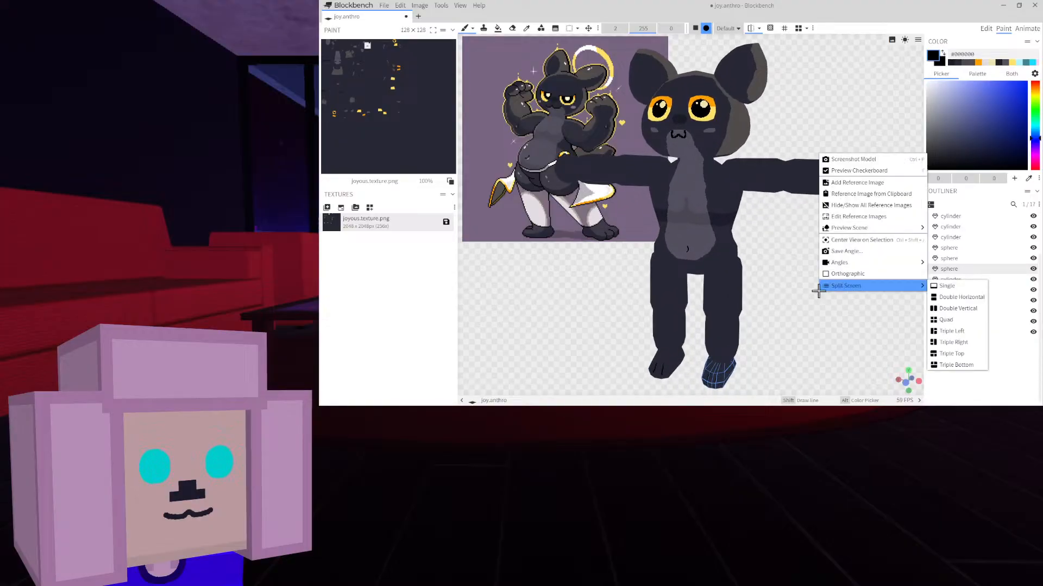
pyautogui.click(851, 159)
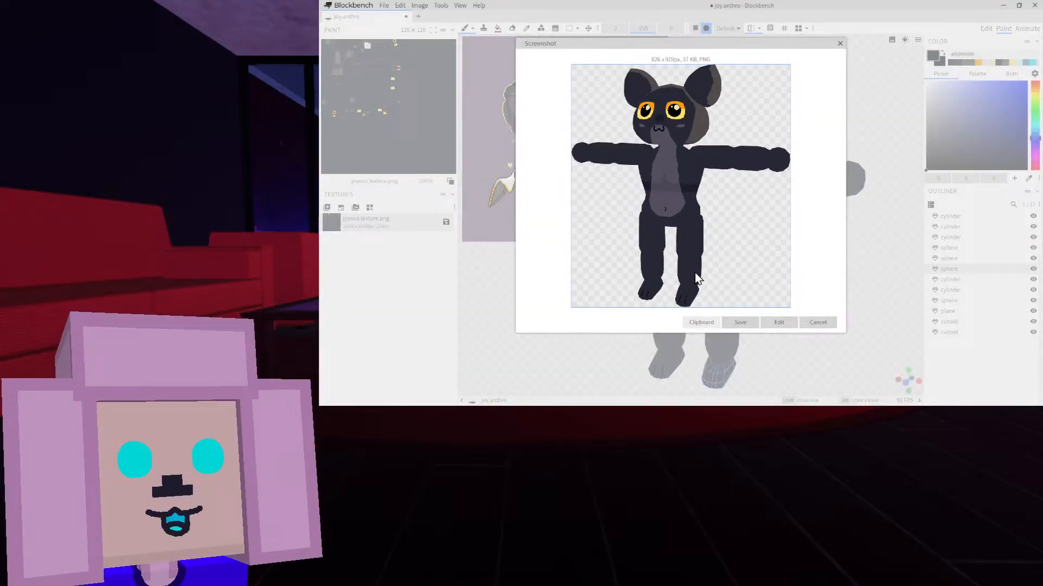
pyautogui.click(700, 323)
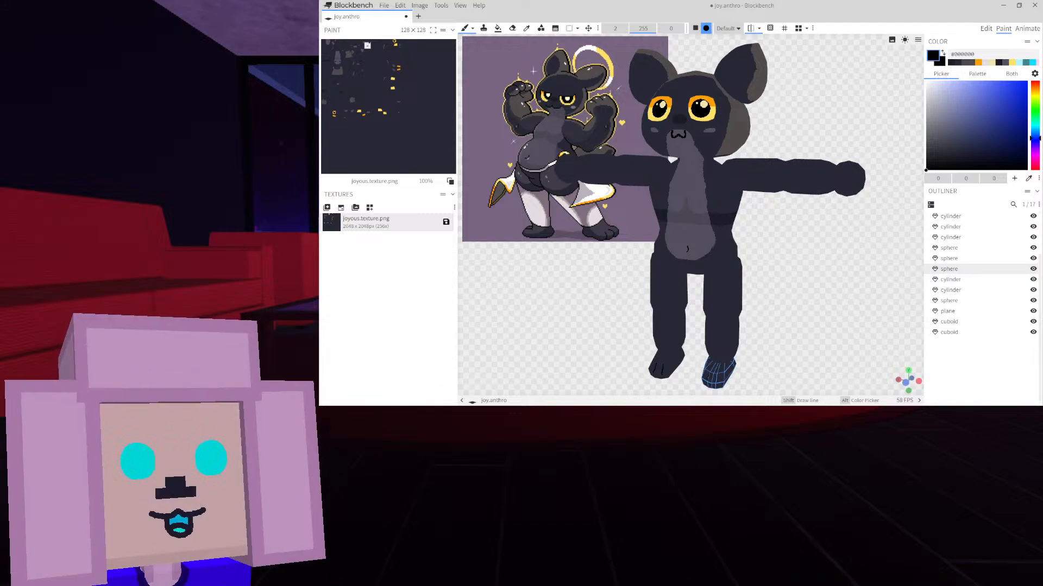
# Save the joyous.texture.png texture
pyautogui.click(446, 223)
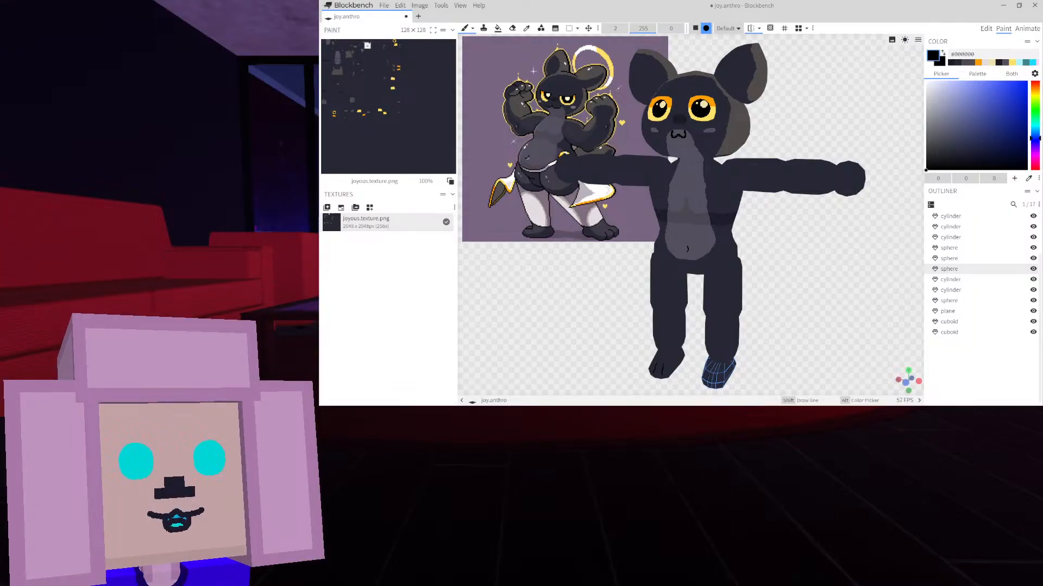
pyautogui.moveTo(817, 260)
pyautogui.mouseDown()
pyautogui.moveTo(791, 261)
pyautogui.moveTo(838, 260)
pyautogui.moveTo(811, 260)
pyautogui.mouseUp()
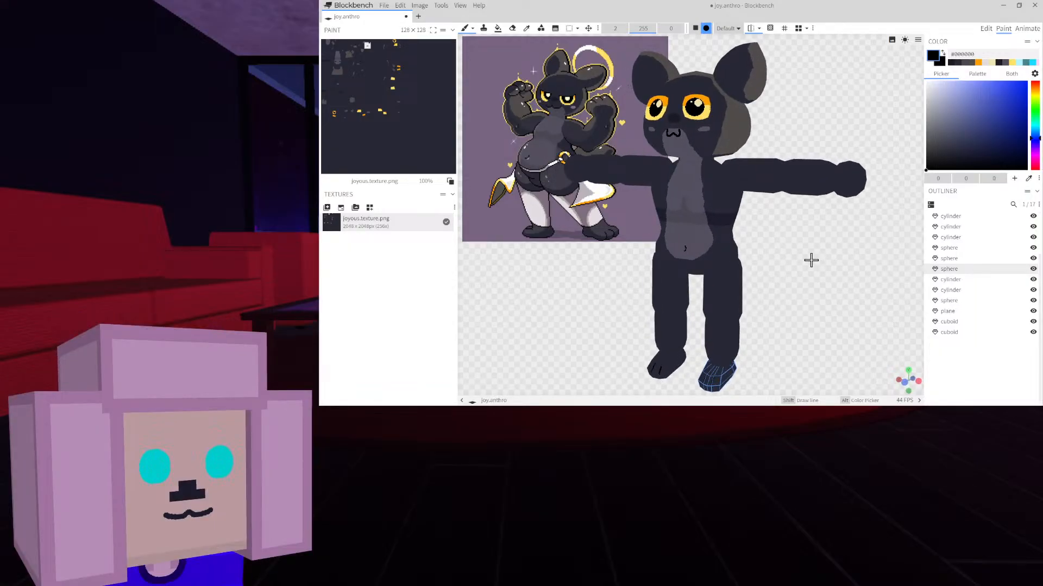